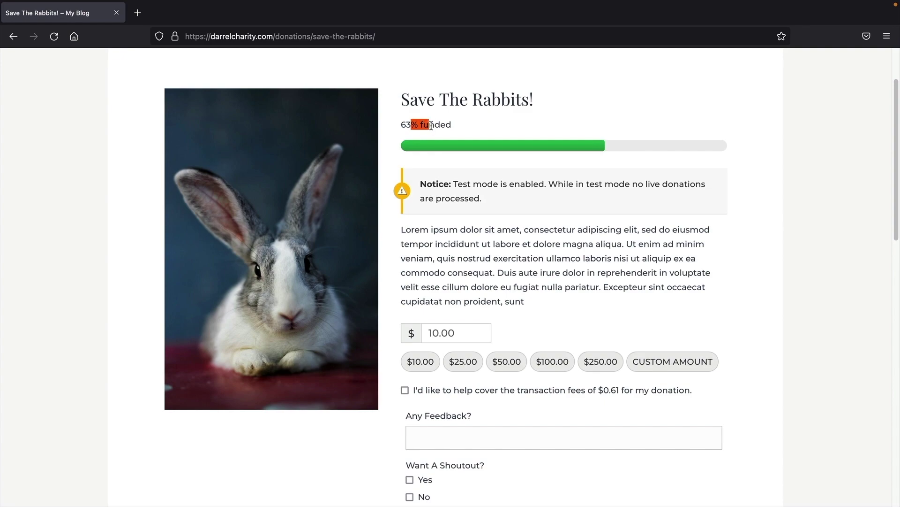
Skim the campaign description, then try the $10, $25, $50 and $100 preset amounts
{"action": "left_click_drag", "start_coordinate": [433, 229], "coordinate": [533, 300]}
{"action": "left_click", "coordinate": [533, 299]}
{"action": "scroll", "coordinate": [524, 284], "scroll_direction": "down", "scroll_amount": 2}
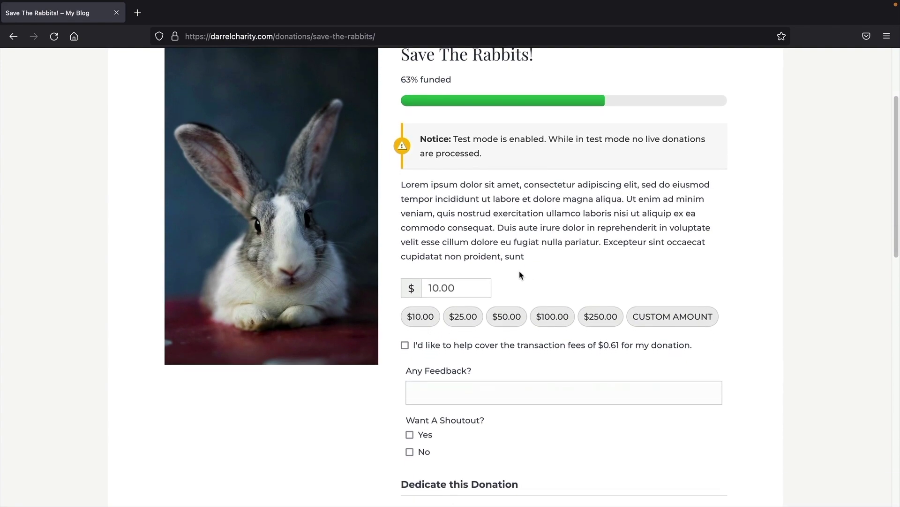
{"action": "left_click", "coordinate": [426, 320]}
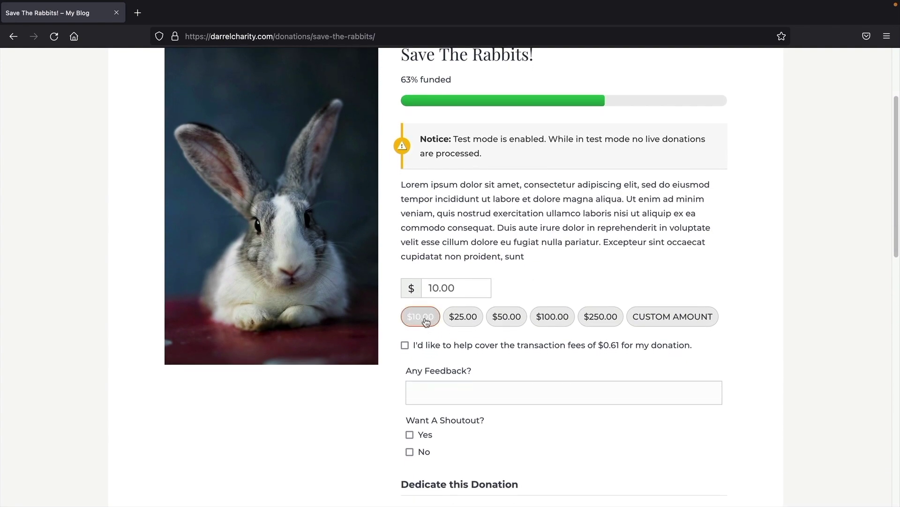
{"action": "left_click", "coordinate": [462, 319]}
{"action": "left_click", "coordinate": [493, 321]}
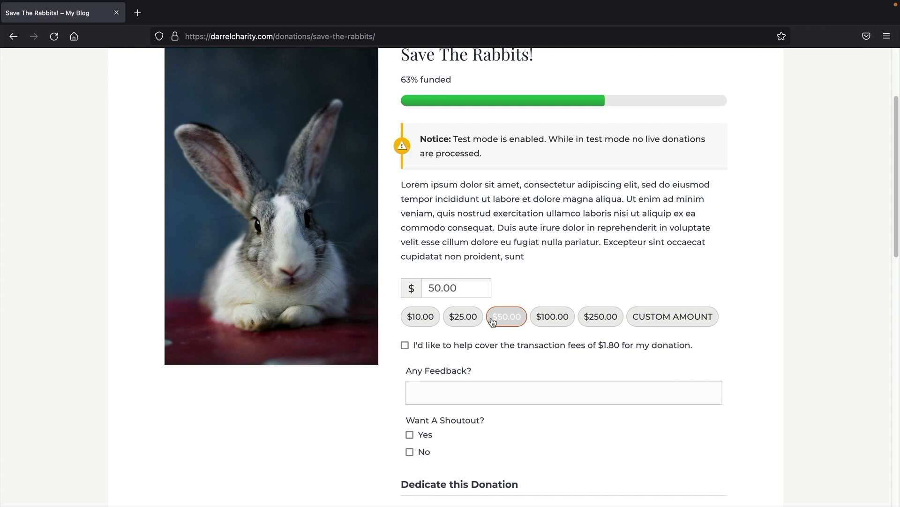
{"action": "left_click", "coordinate": [552, 317]}
Enter a custom donation amount of $999.00
{"action": "left_click", "coordinate": [646, 317]}
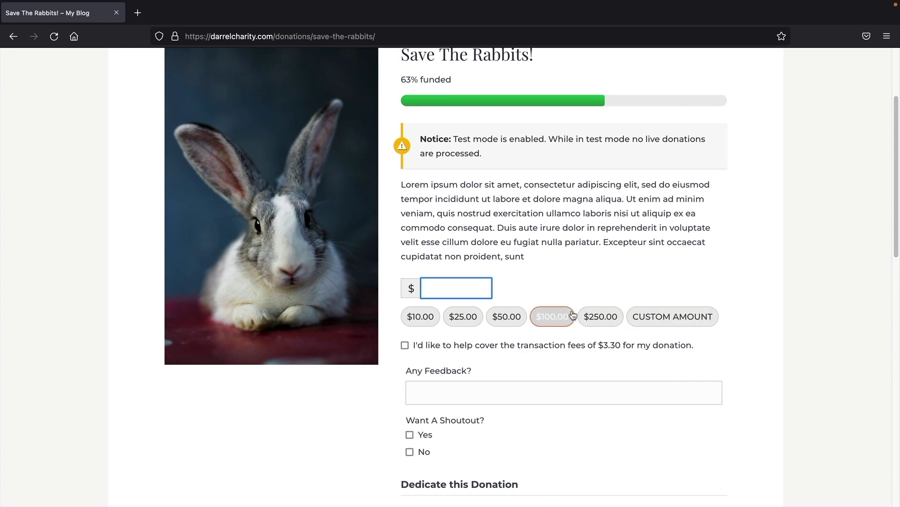
{"action": "type", "text": "99"}
{"action": "scroll", "coordinate": [563, 311], "scroll_direction": "down", "scroll_amount": 3}
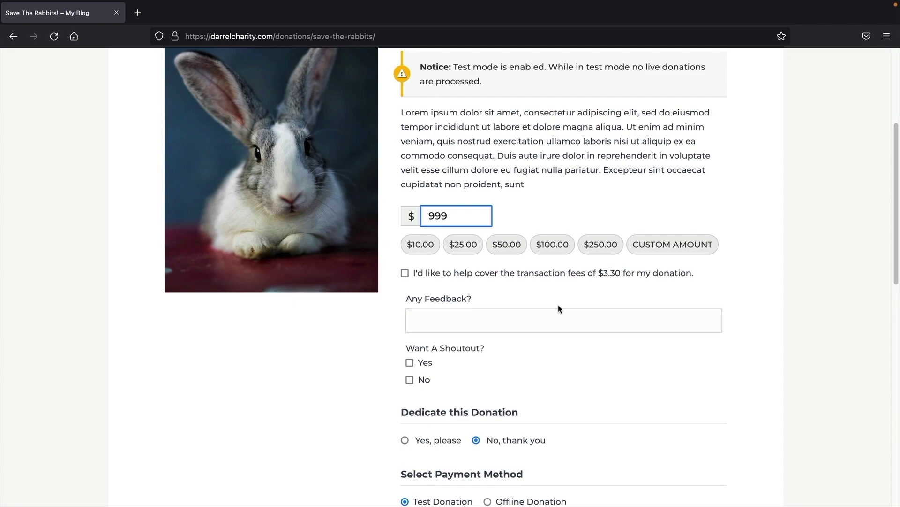
{"action": "left_click", "coordinate": [505, 286]}
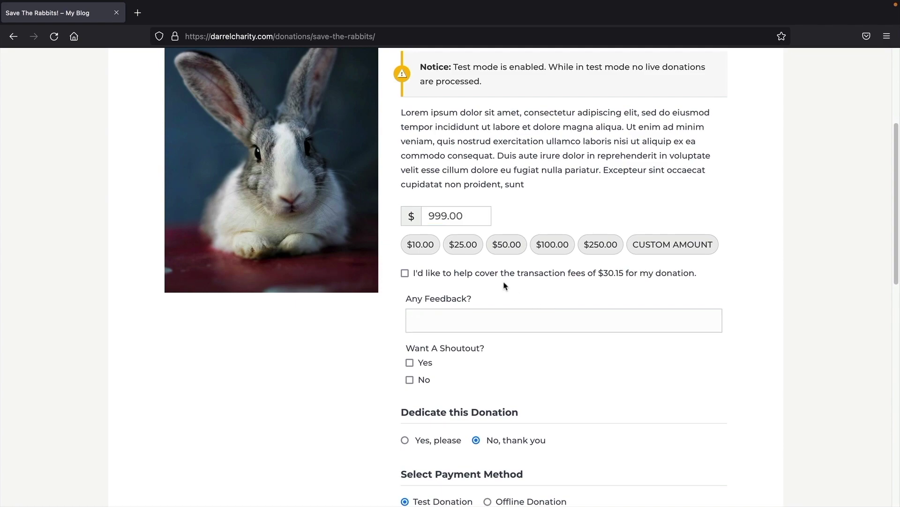
Opt to cover the transaction fees and leave the feedback 'great cause!'
{"action": "left_click", "coordinate": [406, 273]}
{"action": "scroll", "coordinate": [442, 278], "scroll_direction": "down", "scroll_amount": 2}
{"action": "left_click", "coordinate": [477, 283]}
{"action": "type", "text": "great cuase!"}
{"action": "key", "text": "BackSpace"}
{"action": "key", "text": "BackSpace"}
{"action": "key", "text": "BackSpace"}
{"action": "key", "text": "BackSpace"}
{"action": "key", "text": "BackSpace"}
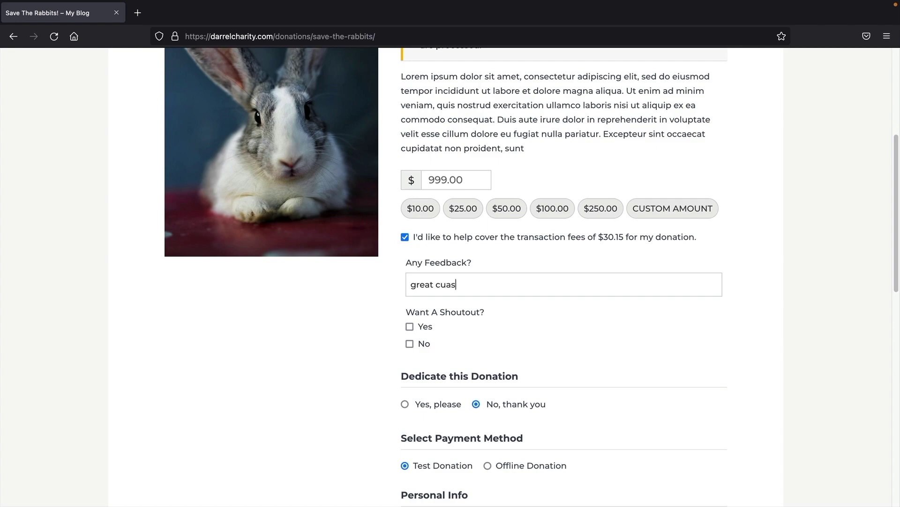
{"action": "type", "text": "ause!"}
Toggle the shoutout option between Yes and No, finally leaving it unanswered
{"action": "scroll", "coordinate": [488, 340], "scroll_direction": "down", "scroll_amount": 1}
{"action": "left_click", "coordinate": [410, 308]}
{"action": "left_click", "coordinate": [409, 326]}
{"action": "left_click", "coordinate": [410, 308]}
{"action": "left_click", "coordinate": [410, 308]}
{"action": "scroll", "coordinate": [424, 319], "scroll_direction": "down", "scroll_amount": 3}
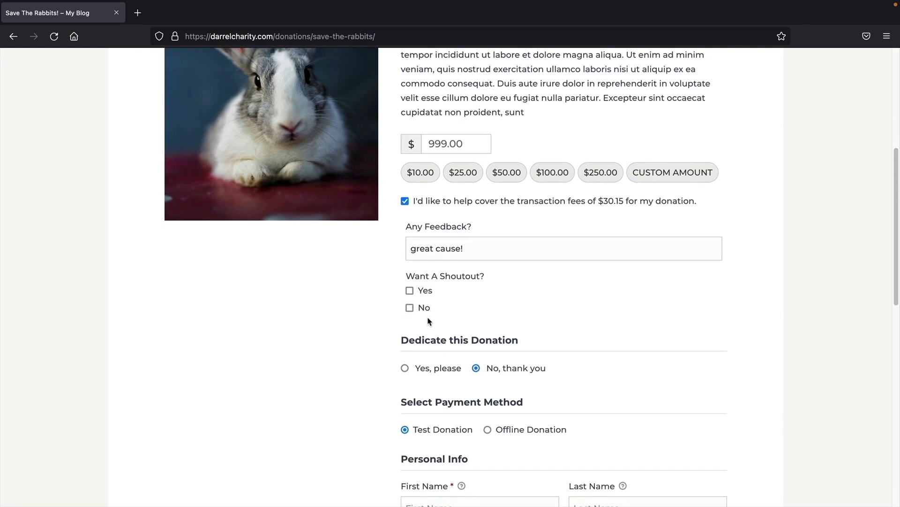
Dedicate the donation in honor of someone and choose to notify them with an eCard
{"action": "left_click_drag", "start_coordinate": [421, 304], "coordinate": [491, 303]}
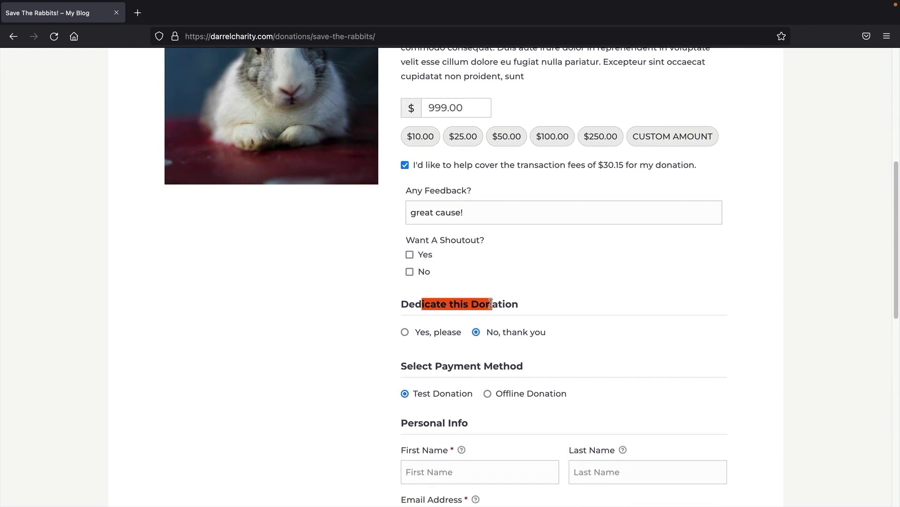
{"action": "left_click", "coordinate": [426, 334]}
{"action": "scroll", "coordinate": [426, 334], "scroll_direction": "down", "scroll_amount": 2}
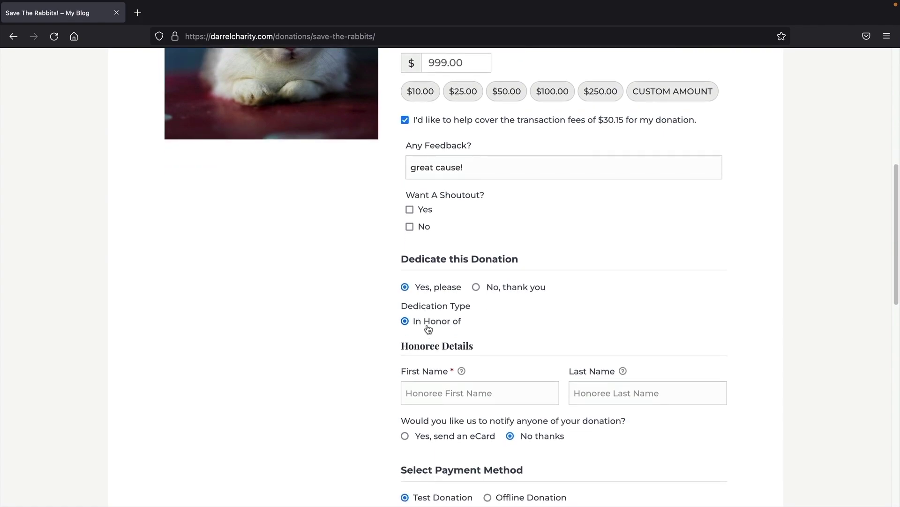
{"action": "scroll", "coordinate": [430, 327], "scroll_direction": "down", "scroll_amount": 3}
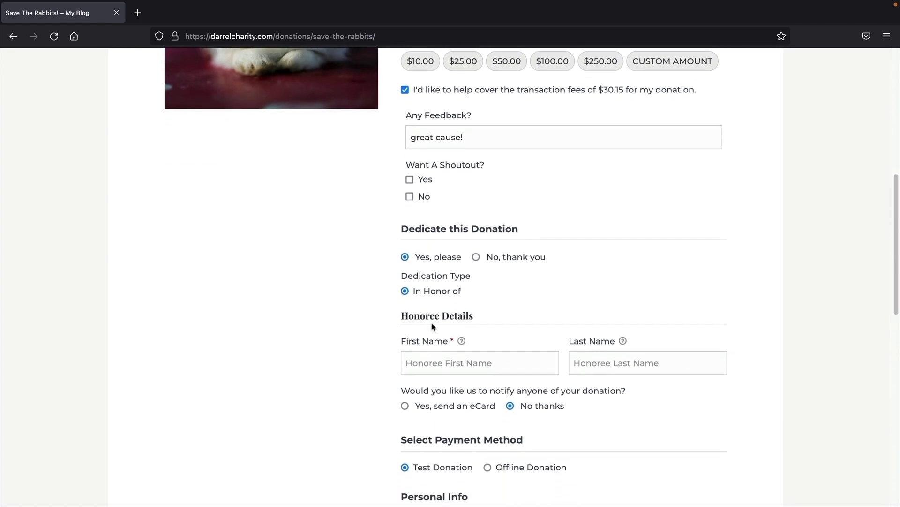
{"action": "left_click", "coordinate": [435, 369]}
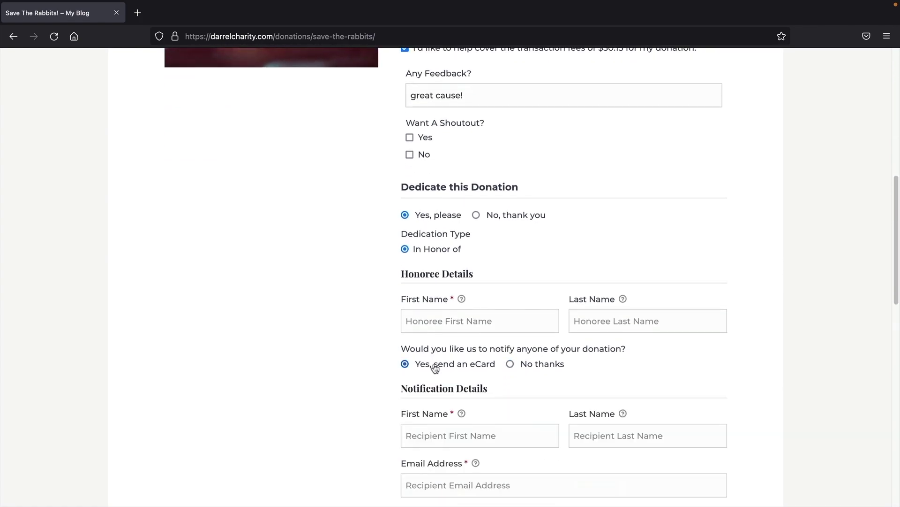
{"action": "scroll", "coordinate": [435, 367], "scroll_direction": "down", "scroll_amount": 1}
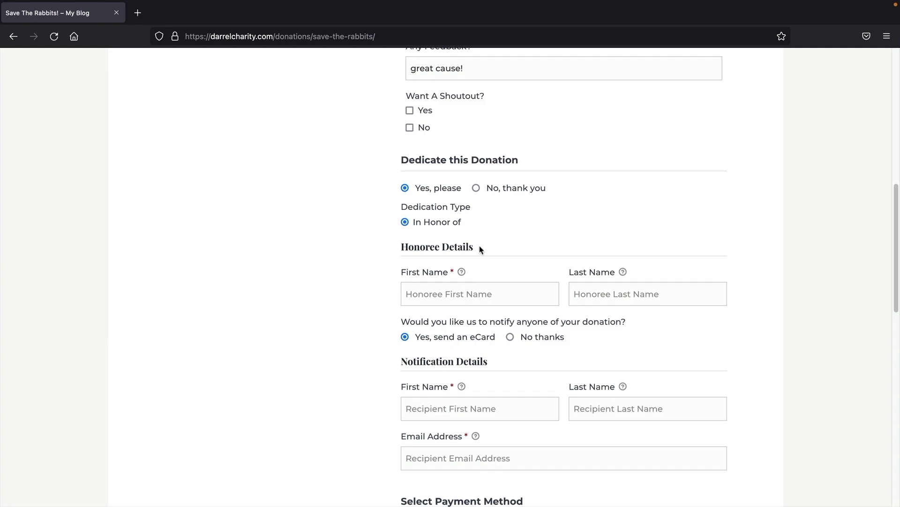
Turn the dedication back off and fill in the donor's name and e-mail address
{"action": "left_click", "coordinate": [476, 189]}
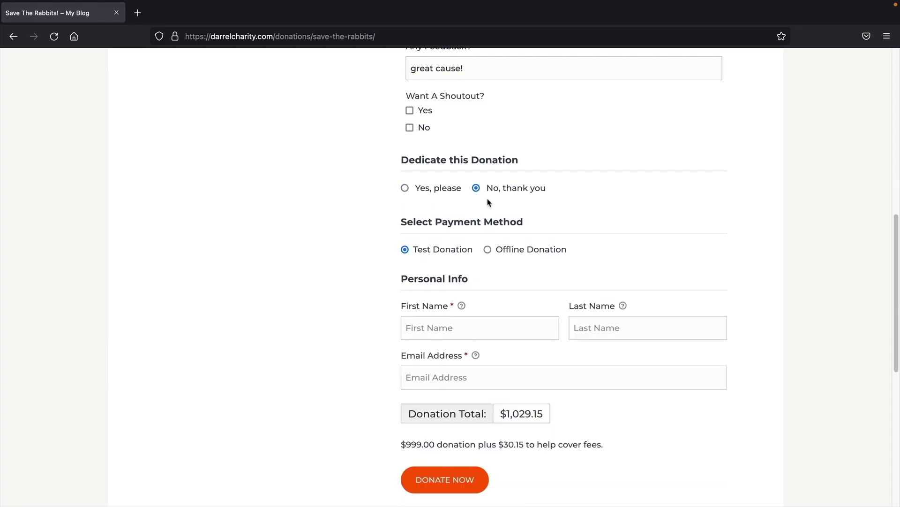
{"action": "scroll", "coordinate": [548, 220], "scroll_direction": "down", "scroll_amount": 1}
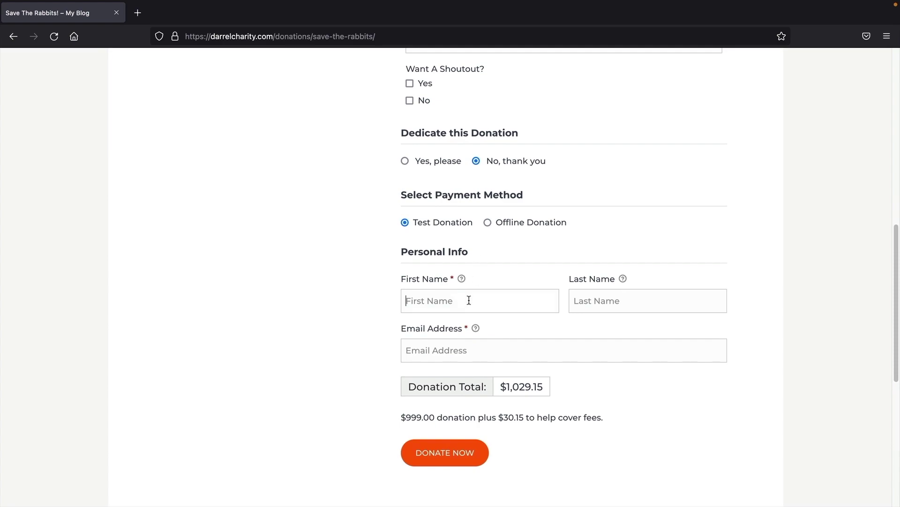
{"action": "type", "text": "darre"}
{"action": "type", "text": "wilson"}
{"action": "key", "text": "Tab"}
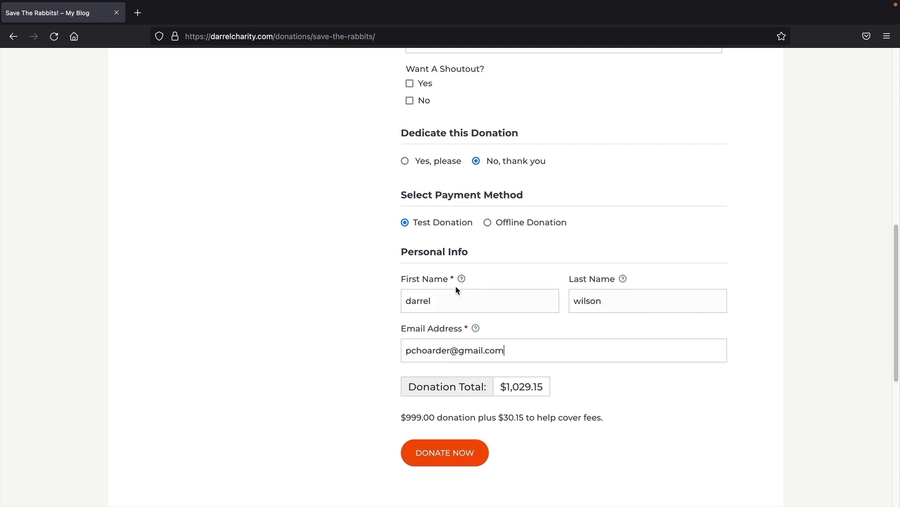
Submit the test donation
{"action": "scroll", "coordinate": [457, 288], "scroll_direction": "down", "scroll_amount": 1}
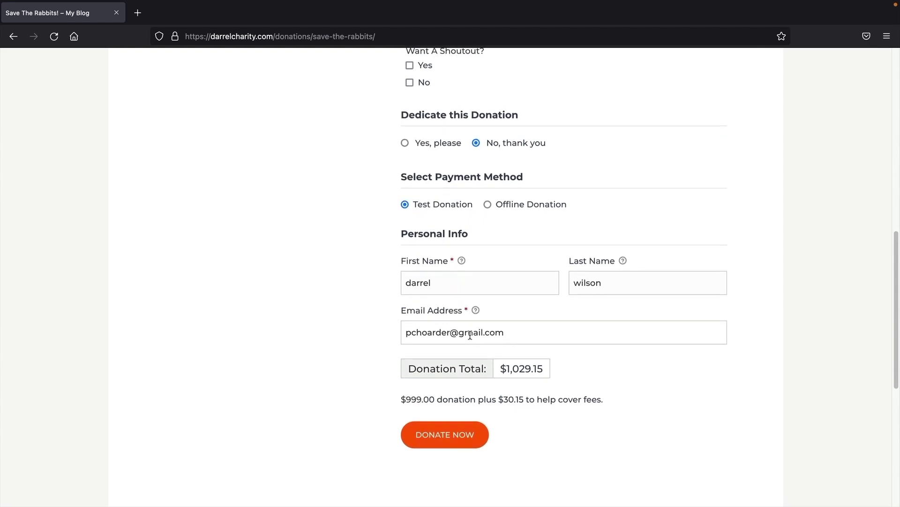
{"action": "scroll", "coordinate": [469, 366], "scroll_direction": "down", "scroll_amount": 1}
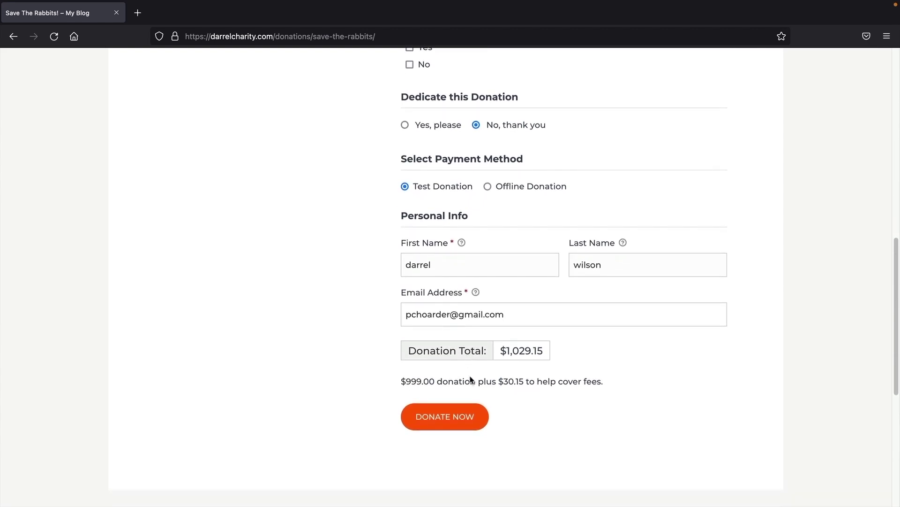
{"action": "left_click", "coordinate": [462, 420]}
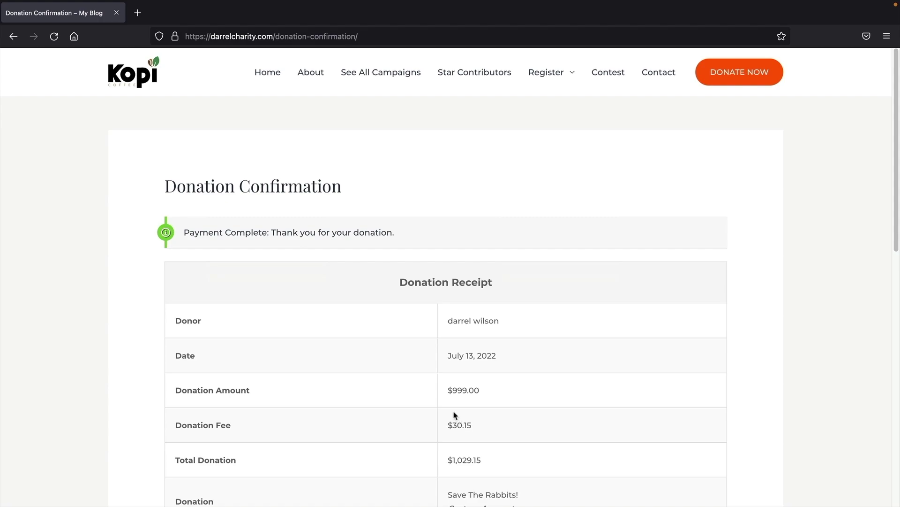
Review the donation receipt, then go to the See All Campaigns page
{"action": "scroll", "coordinate": [392, 352], "scroll_direction": "down", "scroll_amount": 3}
{"action": "scroll", "coordinate": [392, 348], "scroll_direction": "down", "scroll_amount": 1}
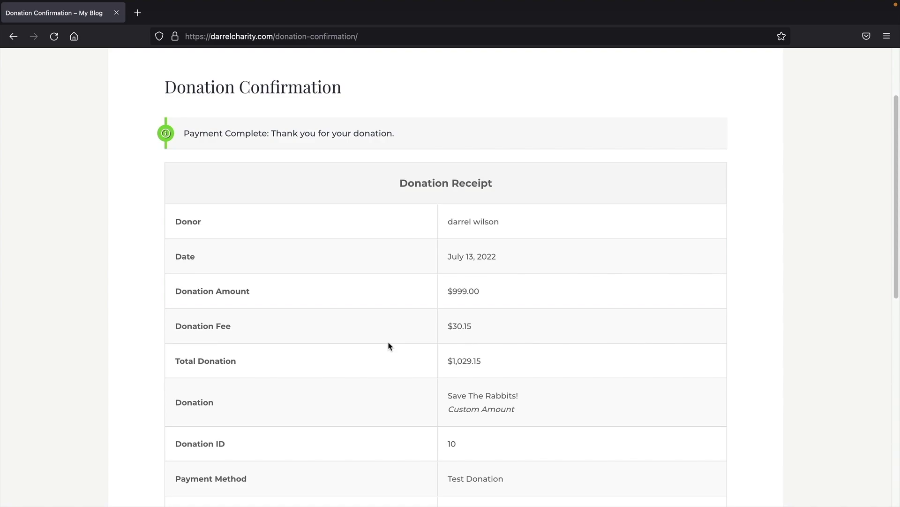
{"action": "scroll", "coordinate": [389, 346], "scroll_direction": "up", "scroll_amount": 3}
{"action": "left_click", "coordinate": [382, 75]}
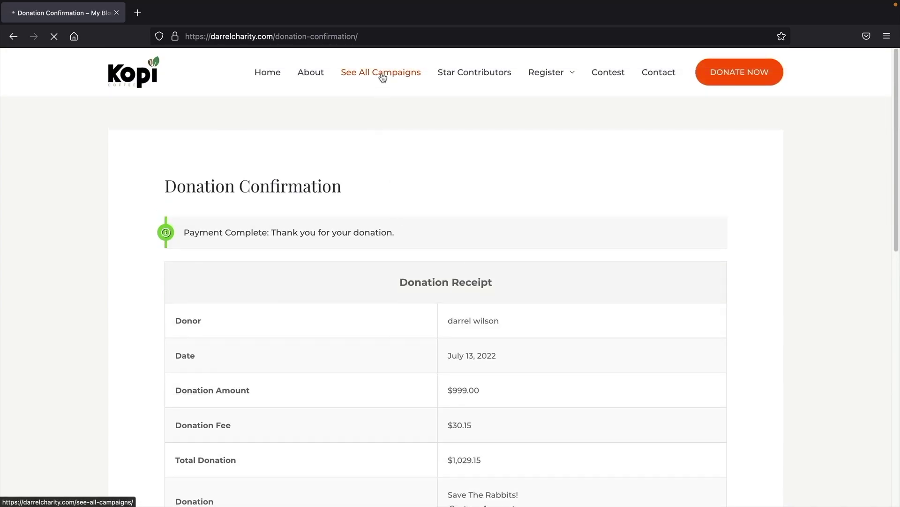
{"action": "scroll", "coordinate": [402, 120], "scroll_direction": "down", "scroll_amount": 8}
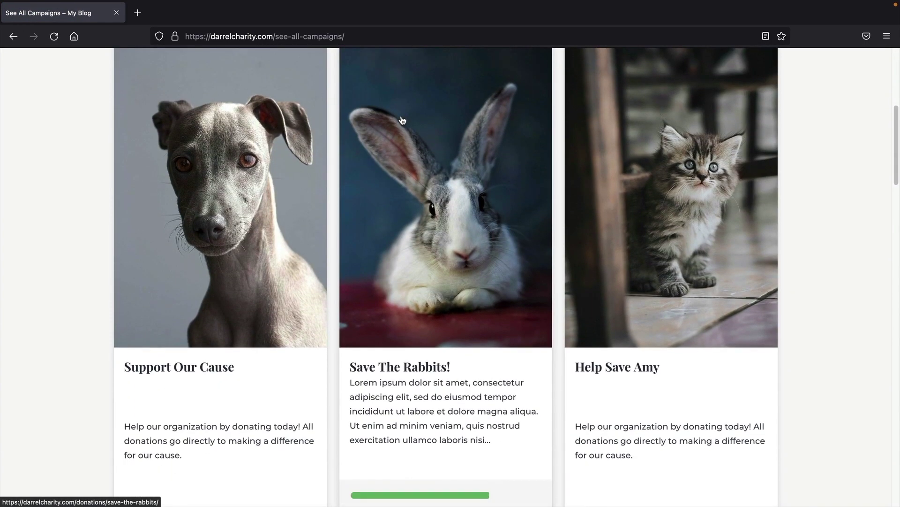
Open the campaign's donation form and choose the $250 preset amount
{"action": "left_click", "coordinate": [211, 352]}
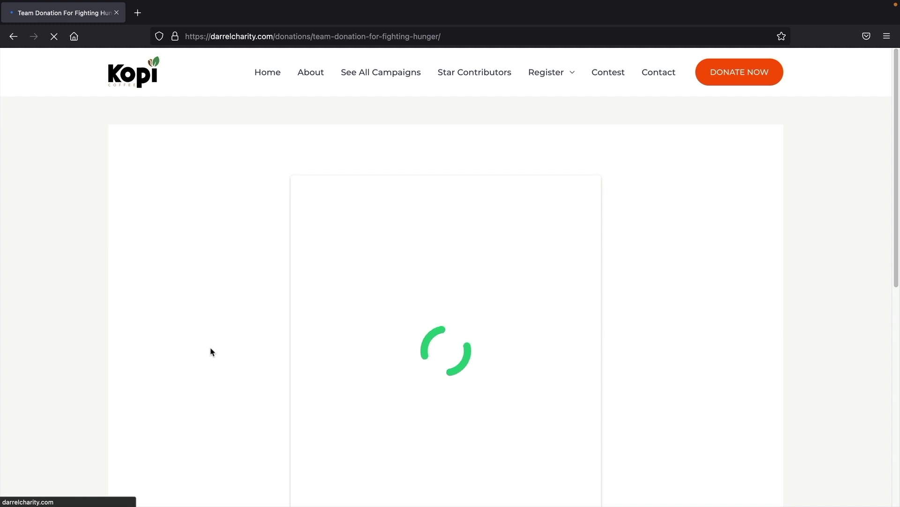
{"action": "scroll", "coordinate": [207, 347], "scroll_direction": "down", "scroll_amount": 2}
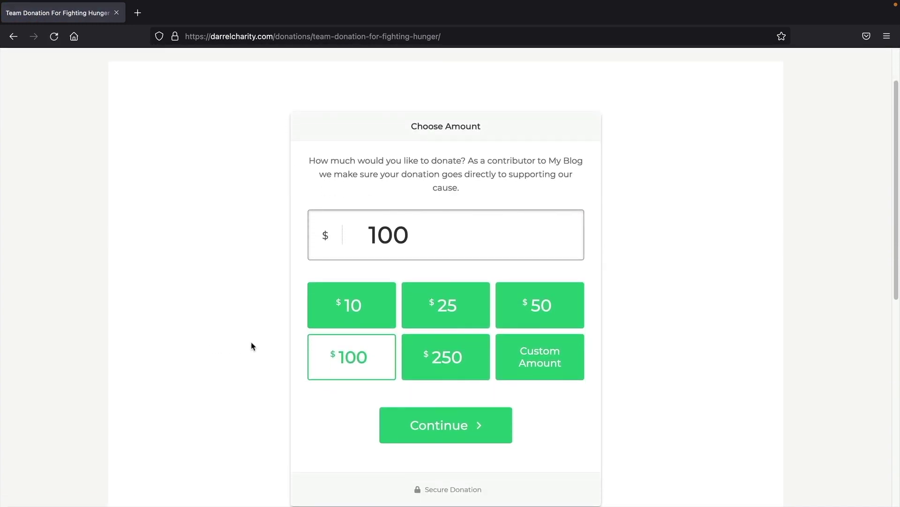
{"action": "left_click", "coordinate": [429, 353]}
{"action": "left_click", "coordinate": [450, 423]}
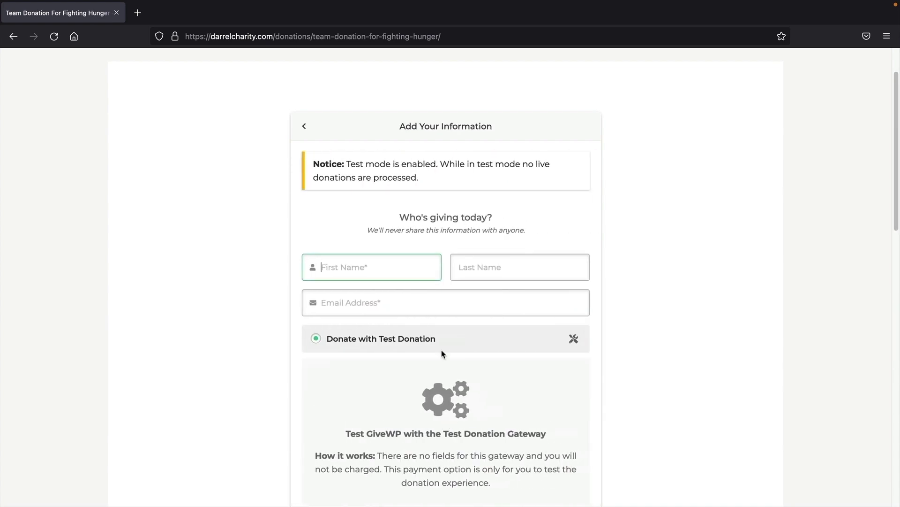
Fill in the donor's first name, last name and e-mail address
{"action": "type", "text": "darrel"}
{"action": "key", "text": "Tab"}
{"action": "type", "text": "wilson"}
{"action": "key", "text": "Tab"}
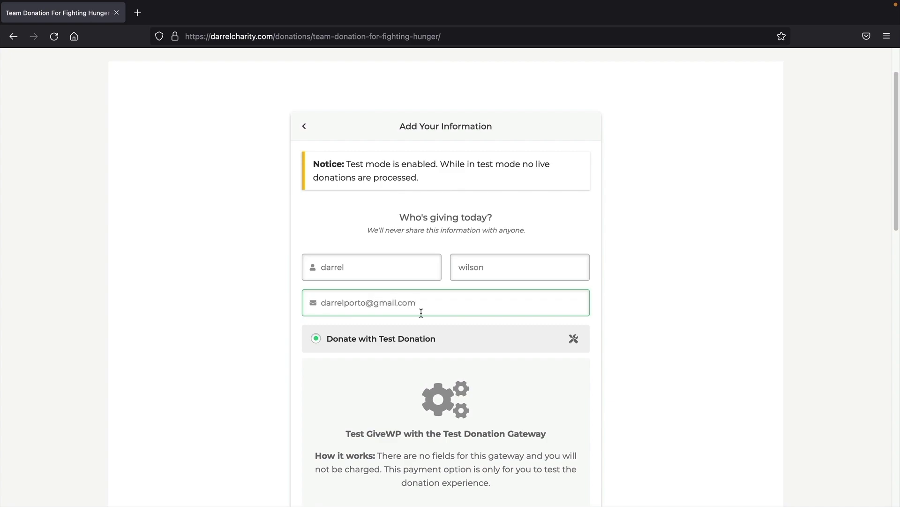
Submit the $250 test donation and view the thank-you confirmation
{"action": "scroll", "coordinate": [421, 313], "scroll_direction": "down", "scroll_amount": 5}
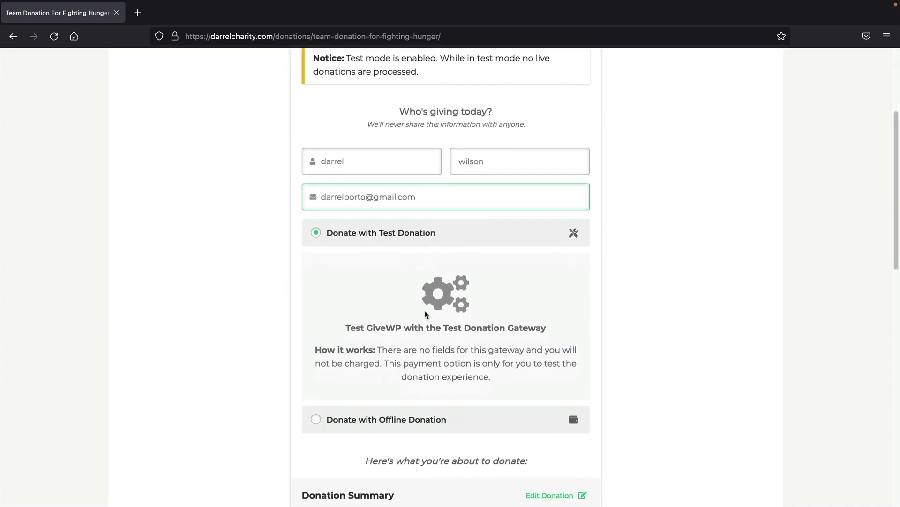
{"action": "scroll", "coordinate": [426, 314], "scroll_direction": "down", "scroll_amount": 3}
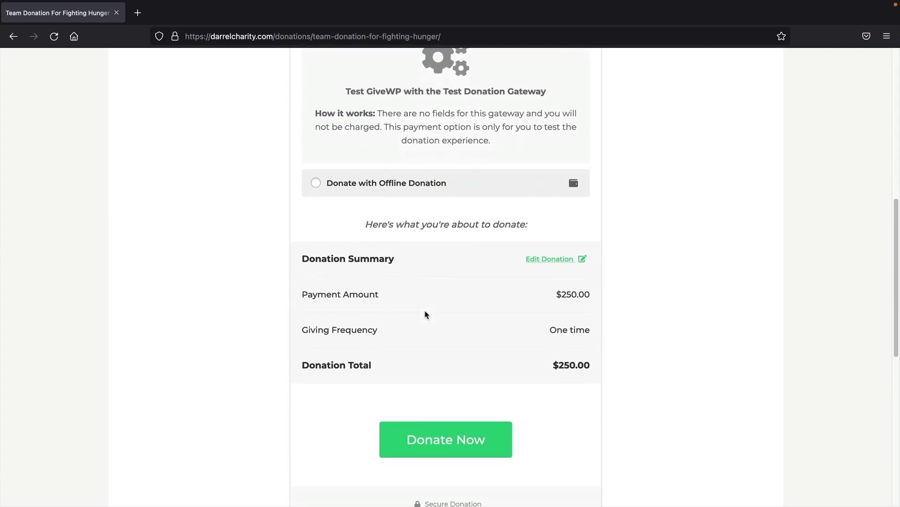
{"action": "left_click", "coordinate": [446, 449]}
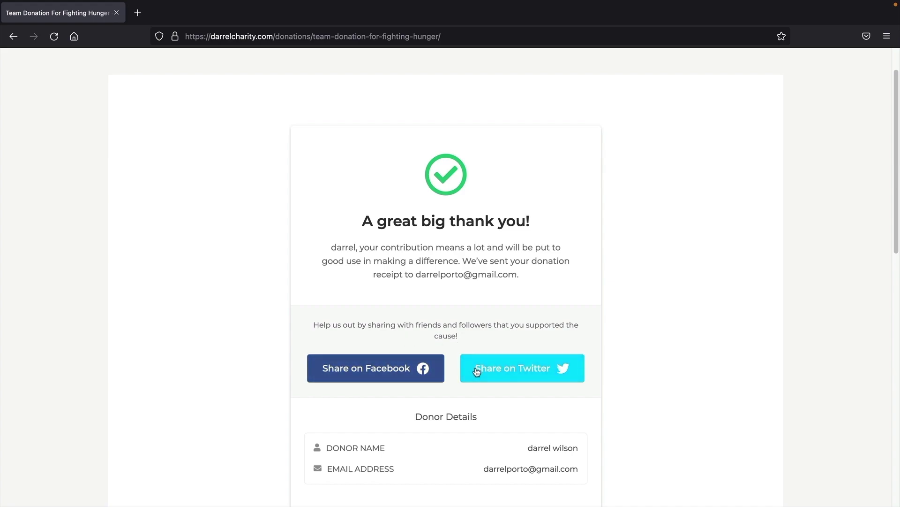
{"action": "scroll", "coordinate": [477, 371], "scroll_direction": "up", "scroll_amount": 2}
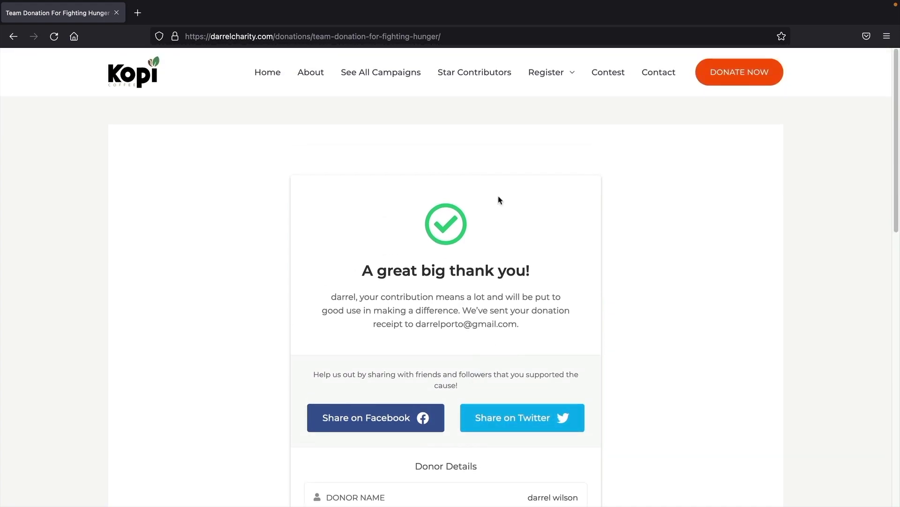
Open Star Contributors and highlight the first card's donor name and $250.00 amount
{"action": "left_click", "coordinate": [473, 79]}
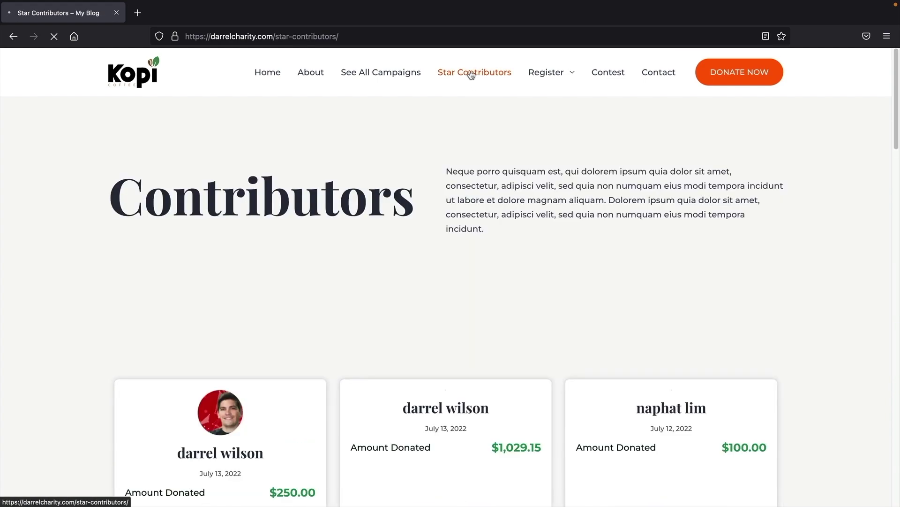
{"action": "scroll", "coordinate": [516, 203], "scroll_direction": "down", "scroll_amount": 3}
{"action": "scroll", "coordinate": [516, 203], "scroll_direction": "down", "scroll_amount": 2}
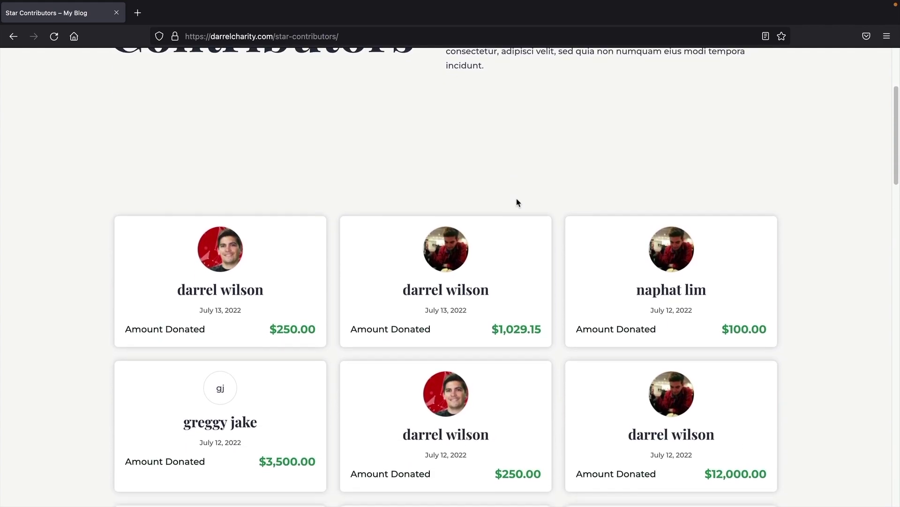
{"action": "left_click_drag", "start_coordinate": [267, 249], "coordinate": [169, 249]}
{"action": "left_click", "coordinate": [250, 233]}
{"action": "left_click_drag", "start_coordinate": [264, 247], "coordinate": [150, 249]}
{"action": "left_click_drag", "start_coordinate": [265, 287], "coordinate": [315, 287]}
{"action": "left_click", "coordinate": [315, 287]}
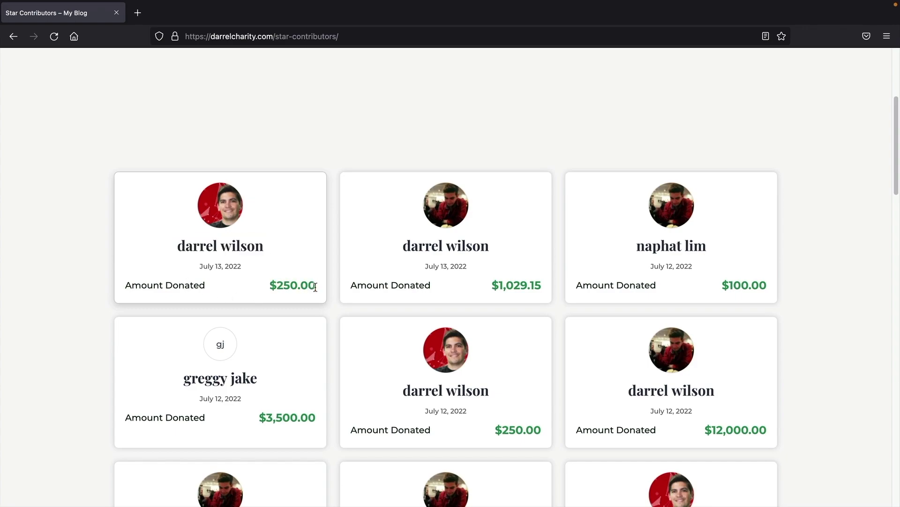
Scroll through the remaining contributor cards and back to the top
{"action": "scroll", "coordinate": [315, 290], "scroll_direction": "down", "scroll_amount": 8}
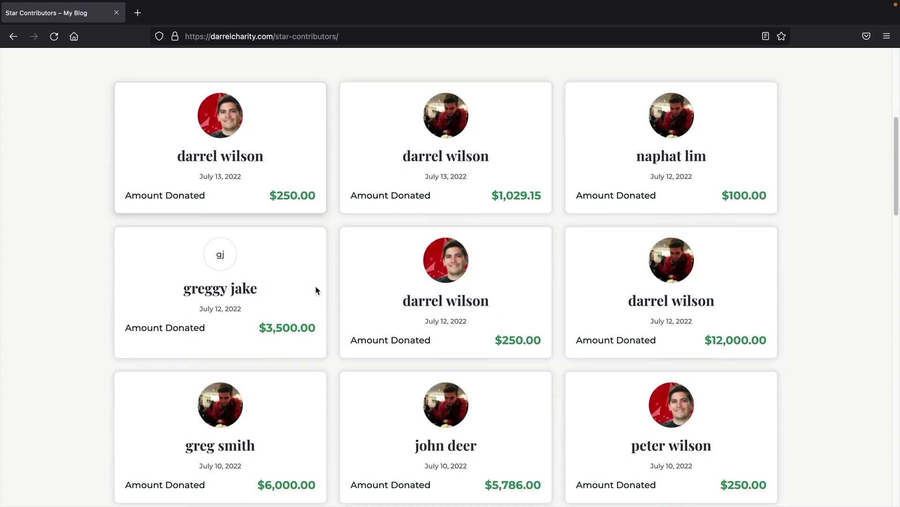
{"action": "scroll", "coordinate": [316, 290], "scroll_direction": "down", "scroll_amount": 1}
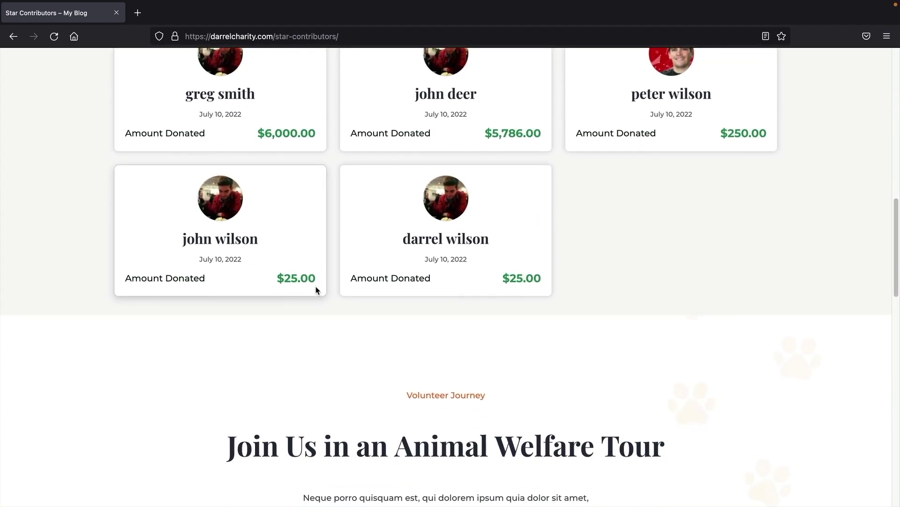
{"action": "scroll", "coordinate": [315, 290], "scroll_direction": "up", "scroll_amount": 8}
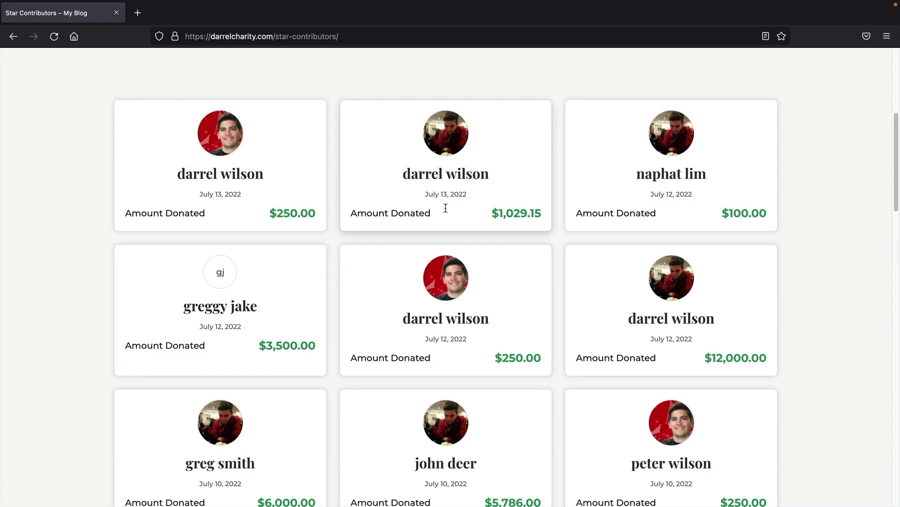
{"action": "scroll", "coordinate": [538, 232], "scroll_direction": "up", "scroll_amount": 6}
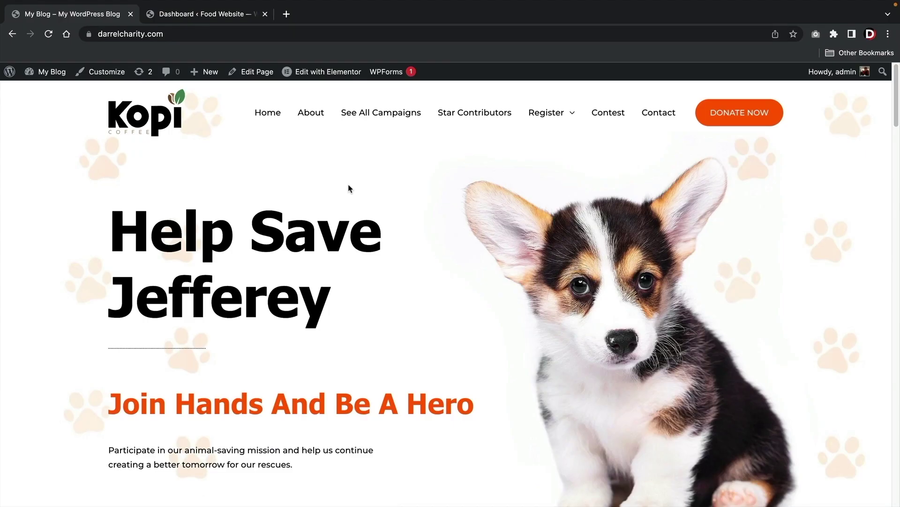
Open the Donor Dashboard and review the donor's stats: 11 donations, lifetime total, 2,656 average
{"action": "mouse_move", "coordinate": [525, 123]}
{"action": "left_click", "coordinate": [552, 150]}
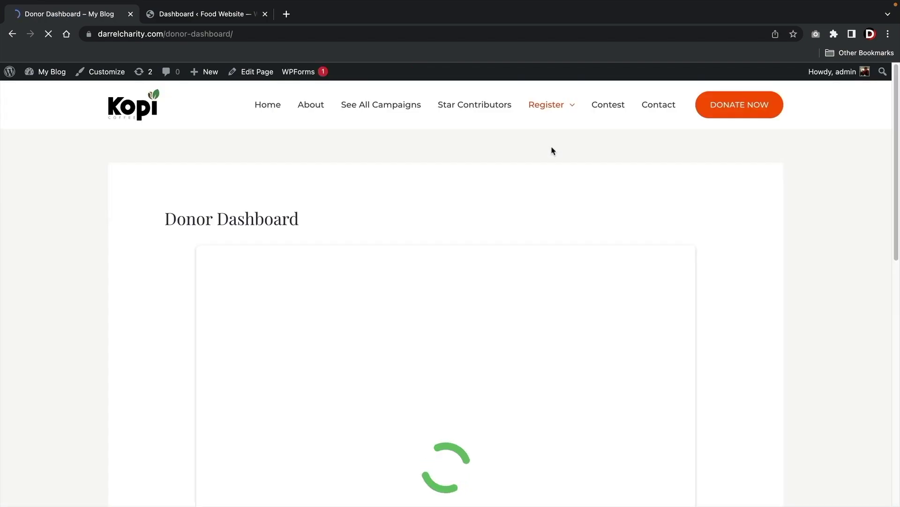
{"action": "scroll", "coordinate": [136, 292], "scroll_direction": "down", "scroll_amount": 3}
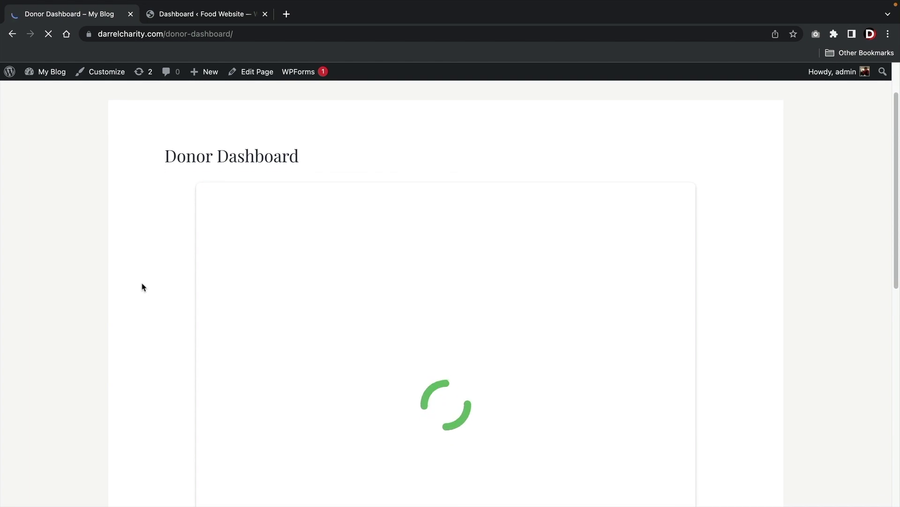
{"action": "scroll", "coordinate": [146, 281], "scroll_direction": "down", "scroll_amount": 2}
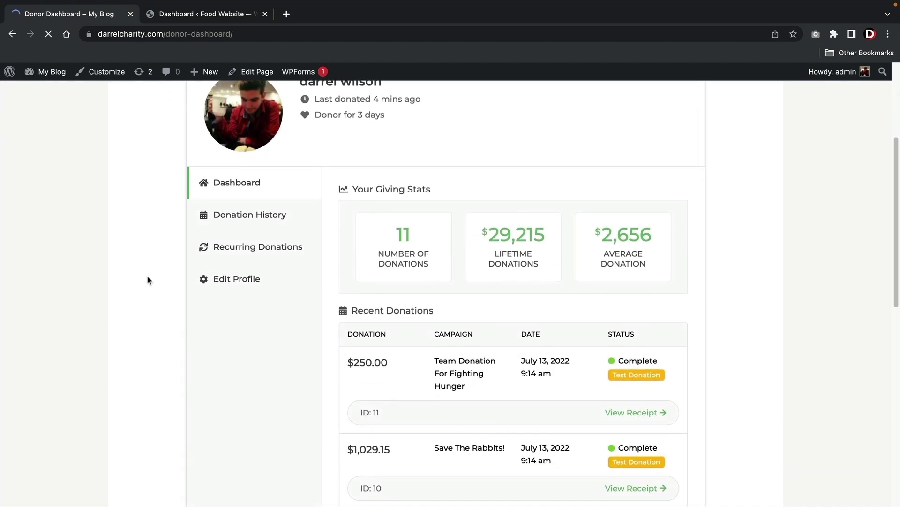
{"action": "left_click_drag", "start_coordinate": [386, 107], "coordinate": [311, 103]}
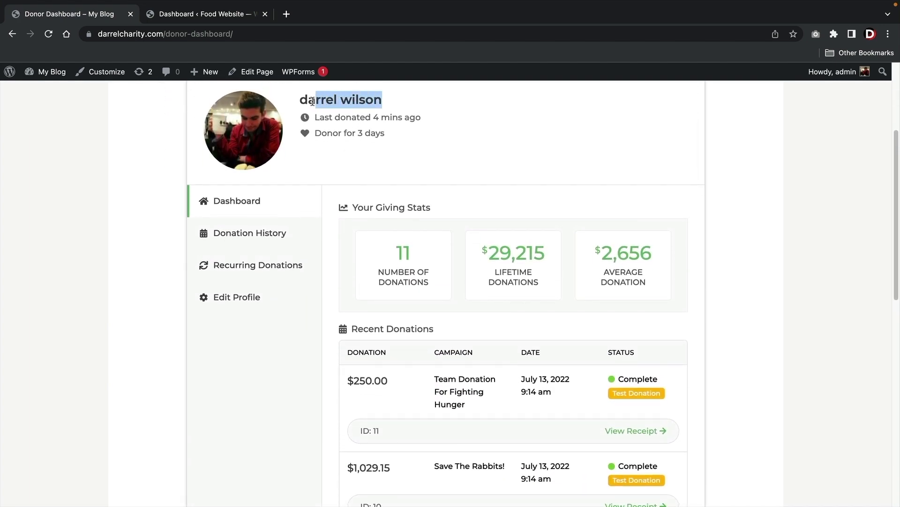
{"action": "left_click_drag", "start_coordinate": [389, 257], "coordinate": [419, 307]}
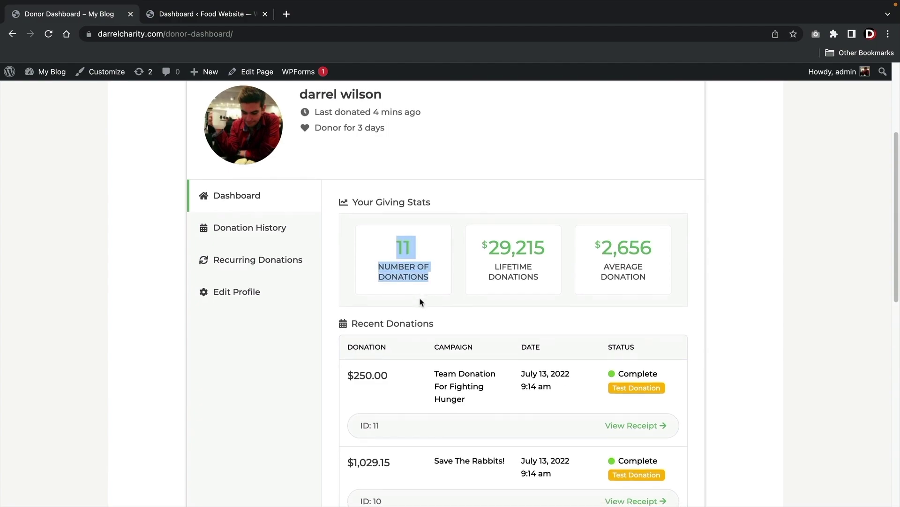
{"action": "scroll", "coordinate": [469, 263], "scroll_direction": "down", "scroll_amount": 1}
{"action": "left_click_drag", "start_coordinate": [478, 241], "coordinate": [535, 270]}
{"action": "left_click", "coordinate": [564, 279]}
{"action": "left_click_drag", "start_coordinate": [651, 270], "coordinate": [607, 230]}
{"action": "left_click", "coordinate": [607, 230]}
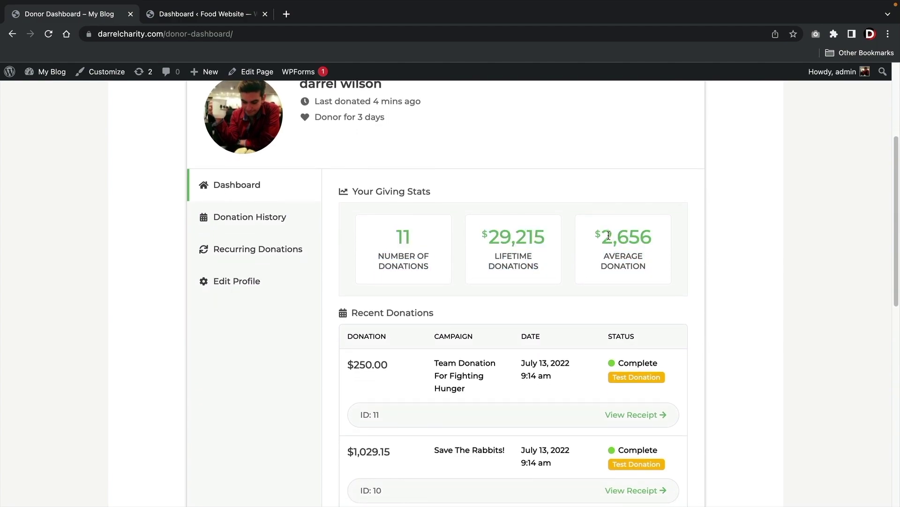
View Donation History and Recurring Donations, then open Edit Profile down to its privacy options
{"action": "left_click", "coordinate": [251, 224]}
{"action": "left_click", "coordinate": [254, 251]}
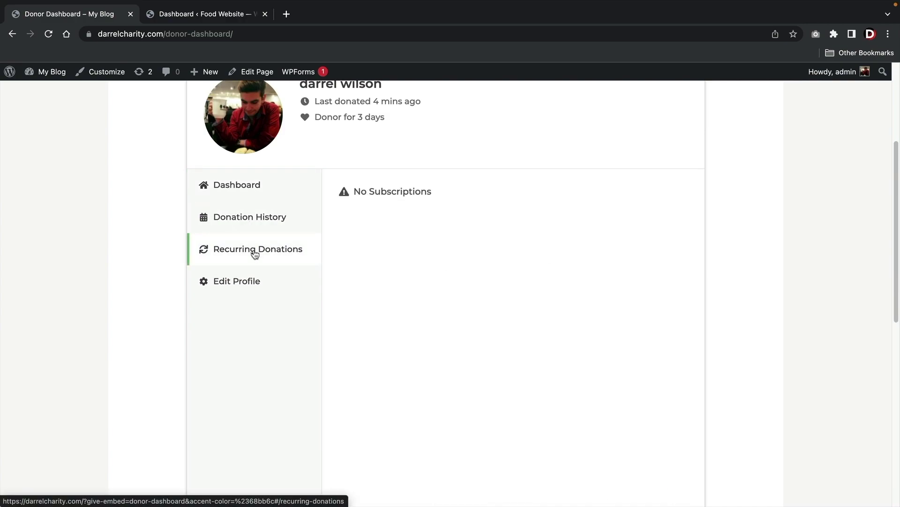
{"action": "left_click", "coordinate": [256, 281]}
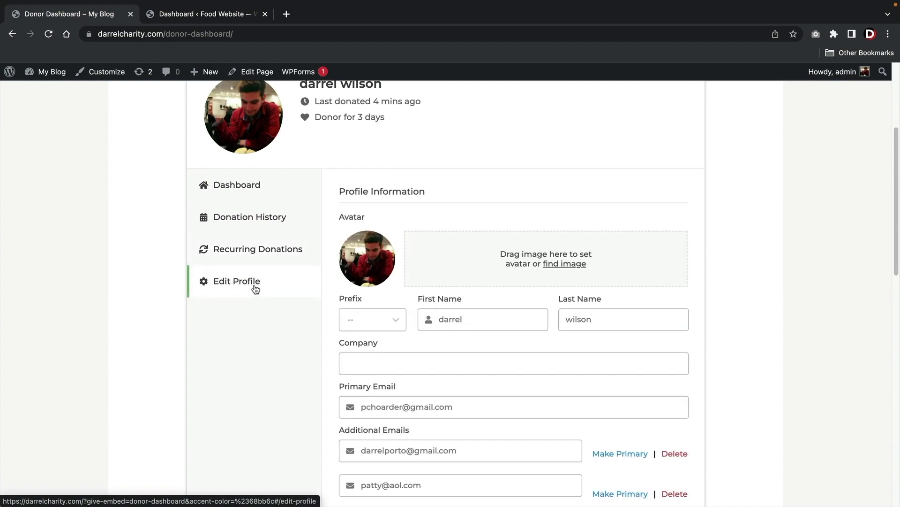
{"action": "scroll", "coordinate": [255, 288], "scroll_direction": "down", "scroll_amount": 5}
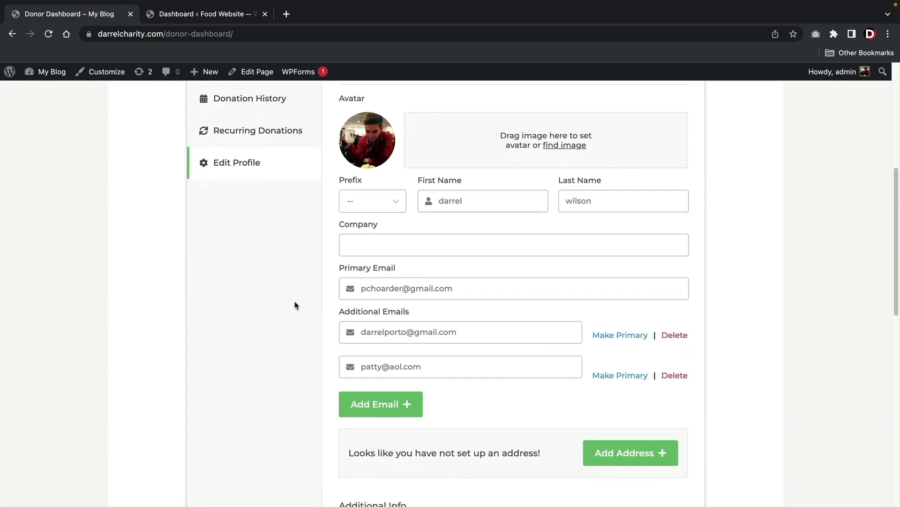
{"action": "scroll", "coordinate": [442, 364], "scroll_direction": "down", "scroll_amount": 8}
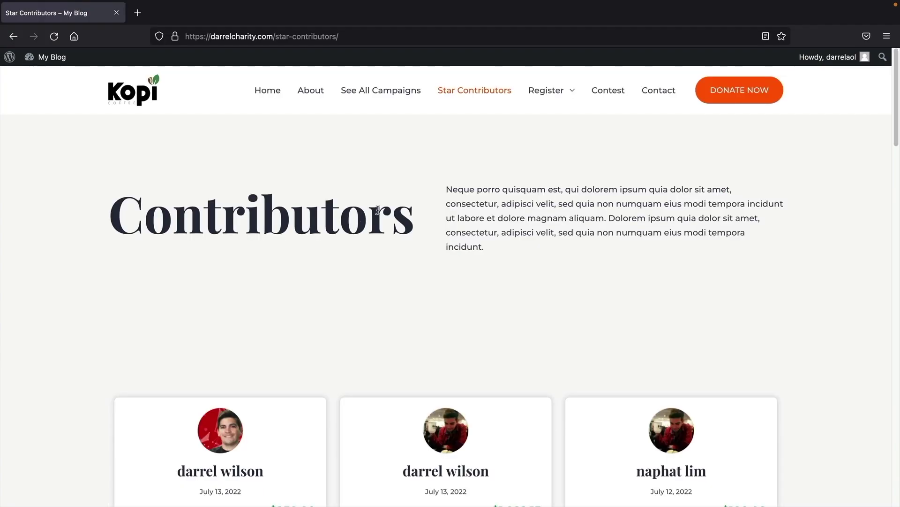
Open the Team Donation For Fighting Hunger page and check its $100,000 goal, $5,250 average and 3 fundraisers
{"action": "left_click", "coordinate": [608, 96]}
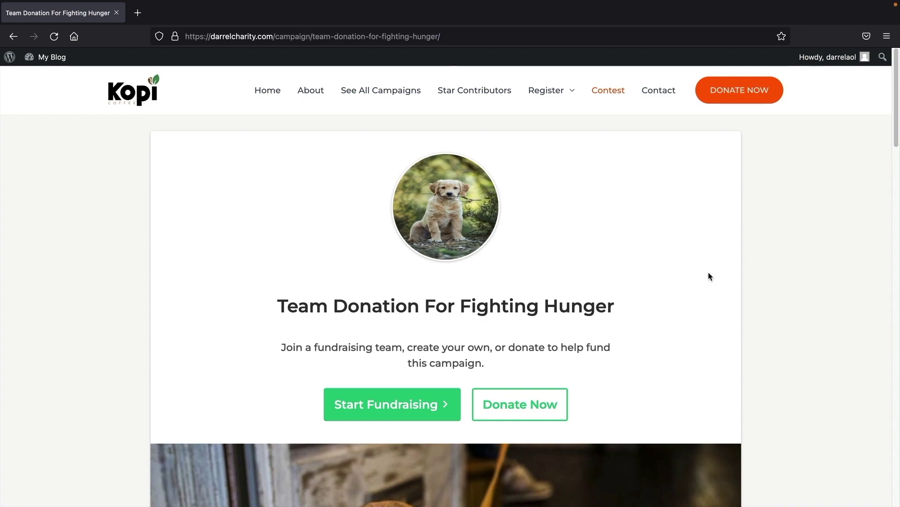
{"action": "scroll", "coordinate": [710, 276], "scroll_direction": "down", "scroll_amount": 1}
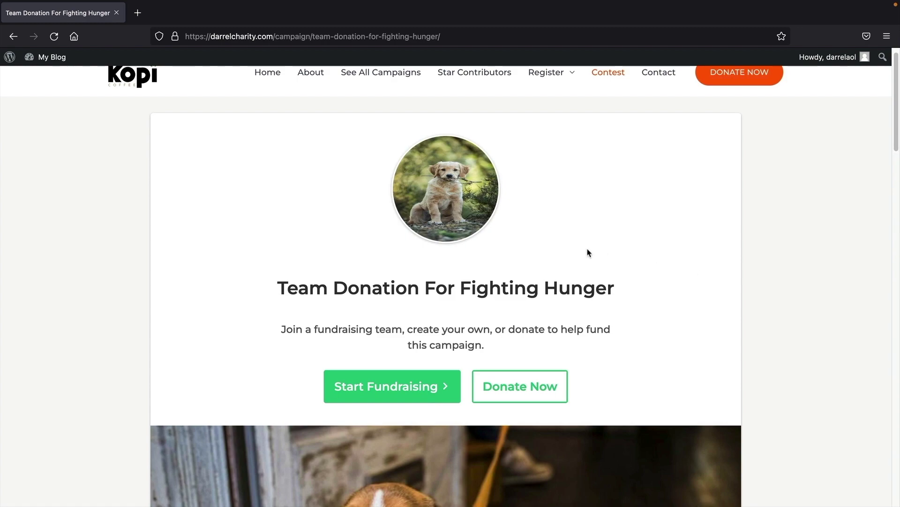
{"action": "scroll", "coordinate": [568, 251], "scroll_direction": "down", "scroll_amount": 5}
{"action": "scroll", "coordinate": [565, 247], "scroll_direction": "down", "scroll_amount": 2}
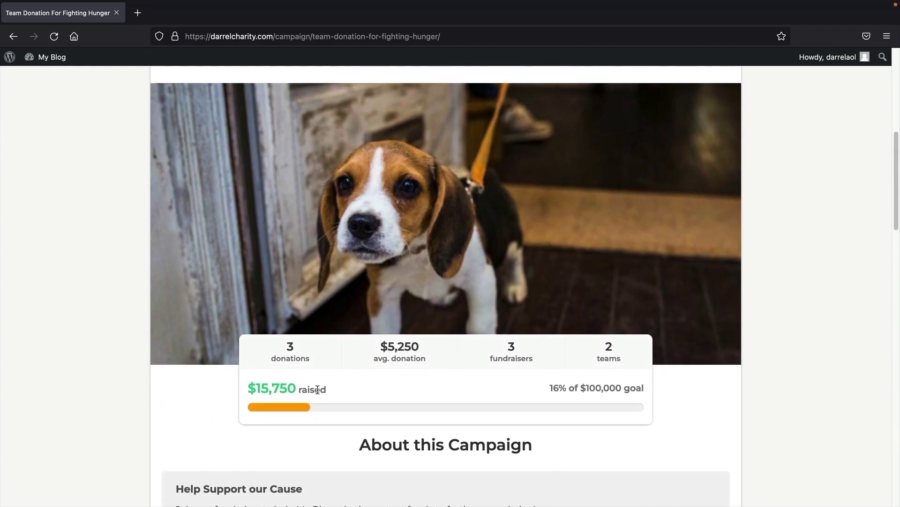
{"action": "left_click_drag", "start_coordinate": [587, 388], "coordinate": [637, 385]}
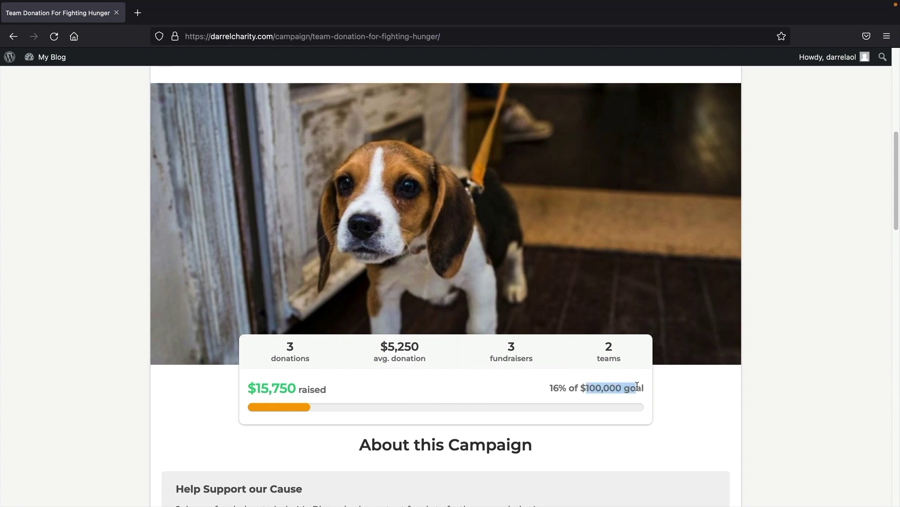
{"action": "left_click_drag", "start_coordinate": [419, 347], "coordinate": [384, 350]}
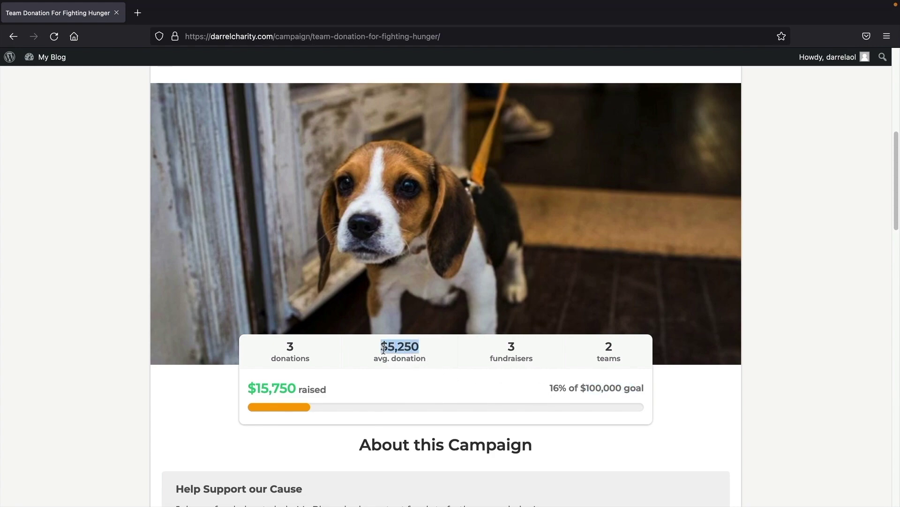
{"action": "left_click_drag", "start_coordinate": [517, 348], "coordinate": [505, 353]}
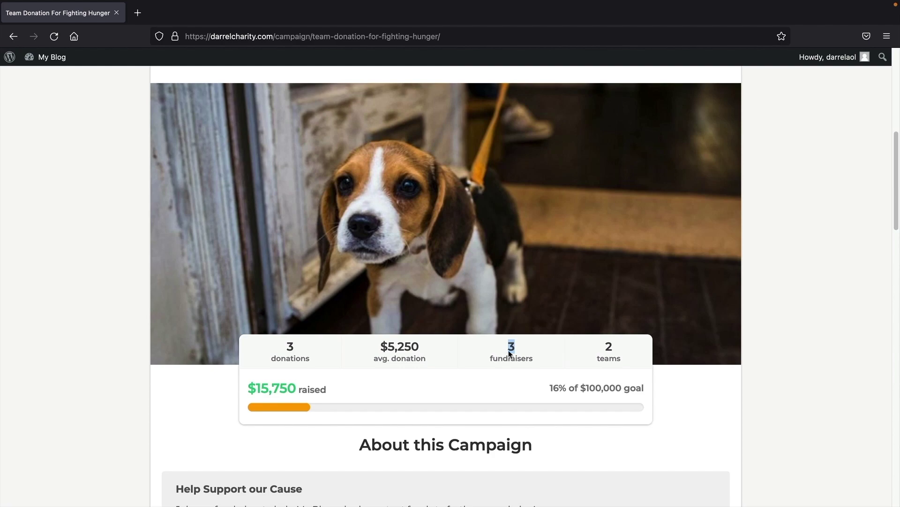
{"action": "left_click", "coordinate": [609, 348]}
{"action": "scroll", "coordinate": [586, 350], "scroll_direction": "down", "scroll_amount": 5}
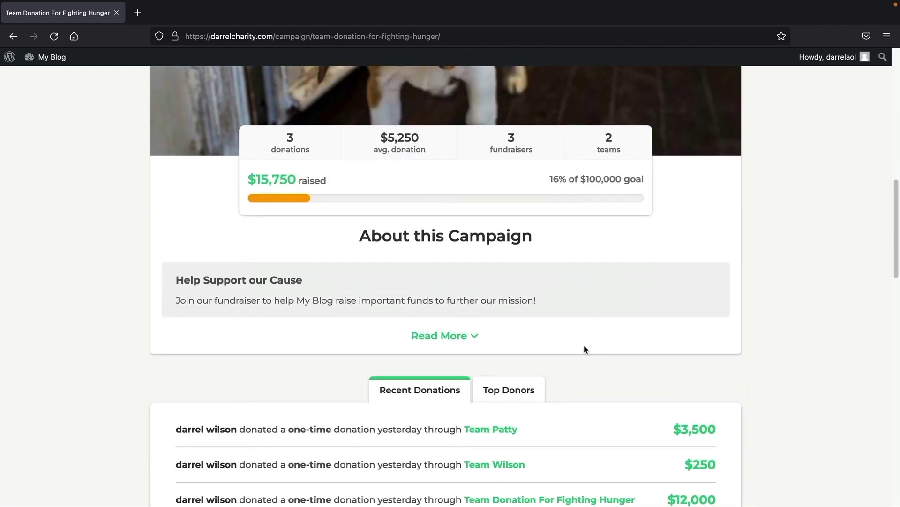
{"action": "scroll", "coordinate": [585, 350], "scroll_direction": "down", "scroll_amount": 9}
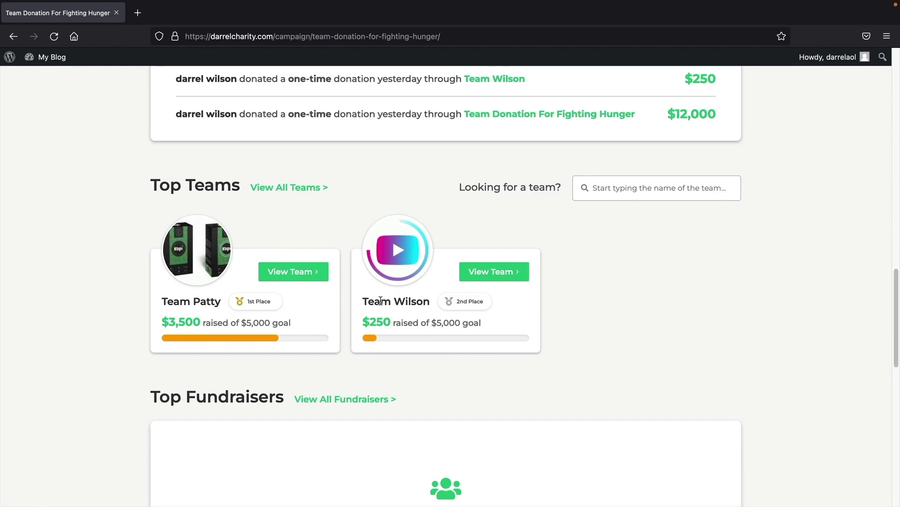
Open Team Patty's page and scroll through its donations down to the sponsors
{"action": "left_click", "coordinate": [304, 275]}
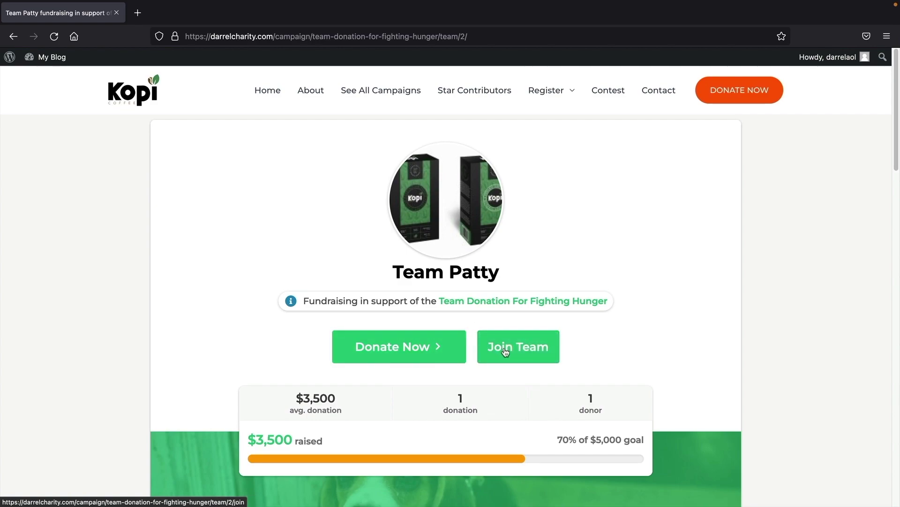
{"action": "scroll", "coordinate": [505, 352], "scroll_direction": "down", "scroll_amount": 10}
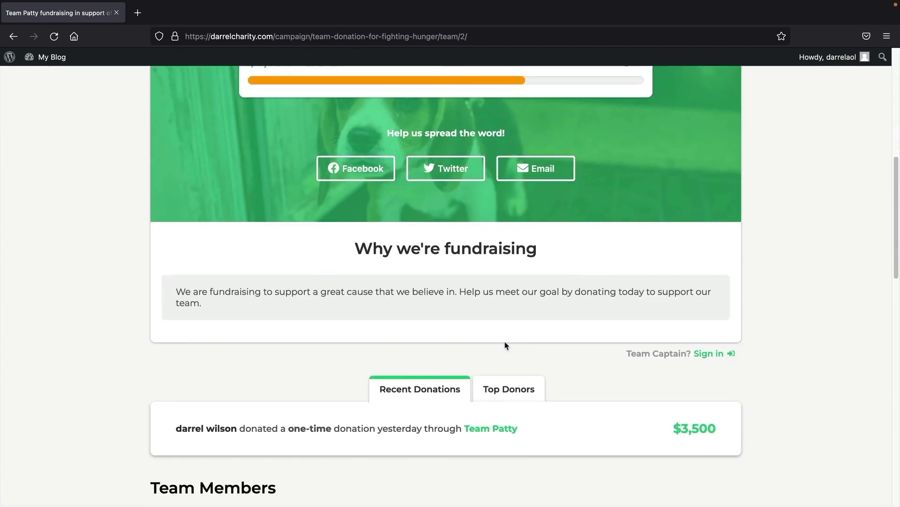
{"action": "scroll", "coordinate": [505, 344], "scroll_direction": "down", "scroll_amount": 3}
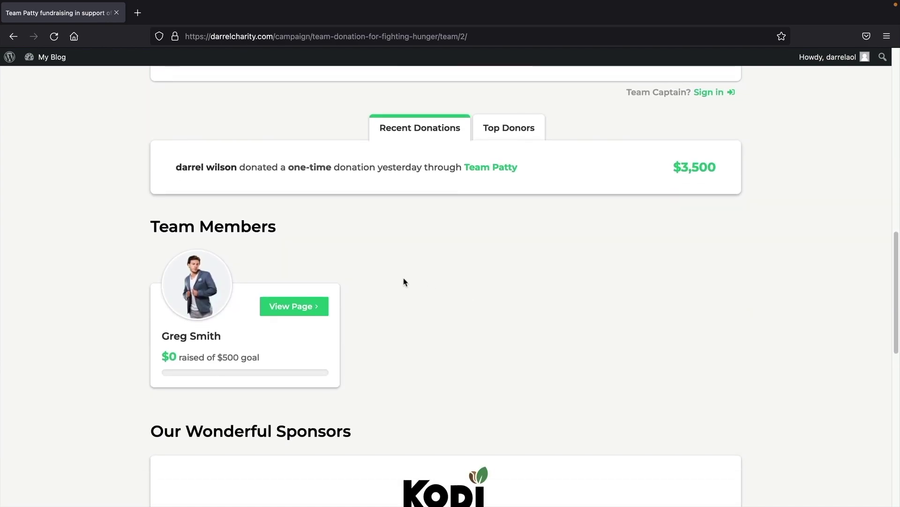
{"action": "left_click_drag", "start_coordinate": [194, 167], "coordinate": [393, 199]}
{"action": "left_click", "coordinate": [419, 247]}
{"action": "scroll", "coordinate": [405, 320], "scroll_direction": "down", "scroll_amount": 5}
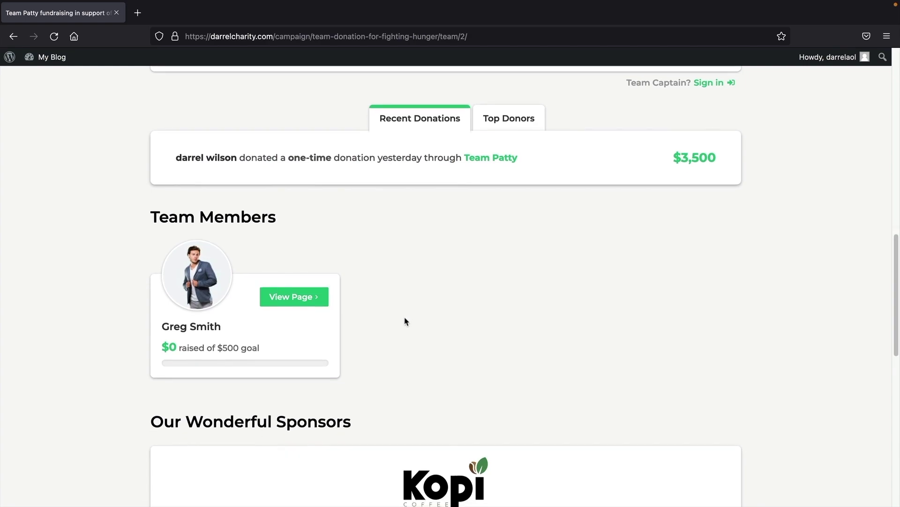
{"action": "scroll", "coordinate": [406, 321], "scroll_direction": "down", "scroll_amount": 1}
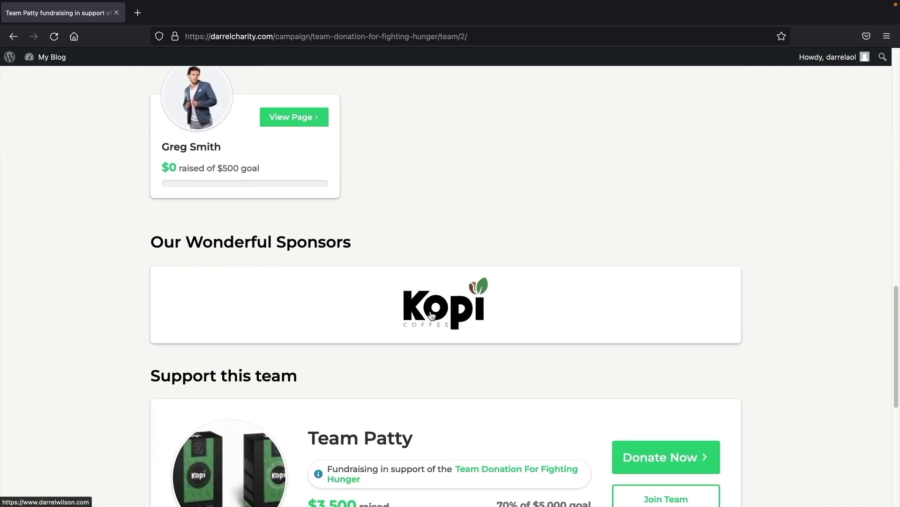
{"action": "scroll", "coordinate": [432, 315], "scroll_direction": "down", "scroll_amount": 5}
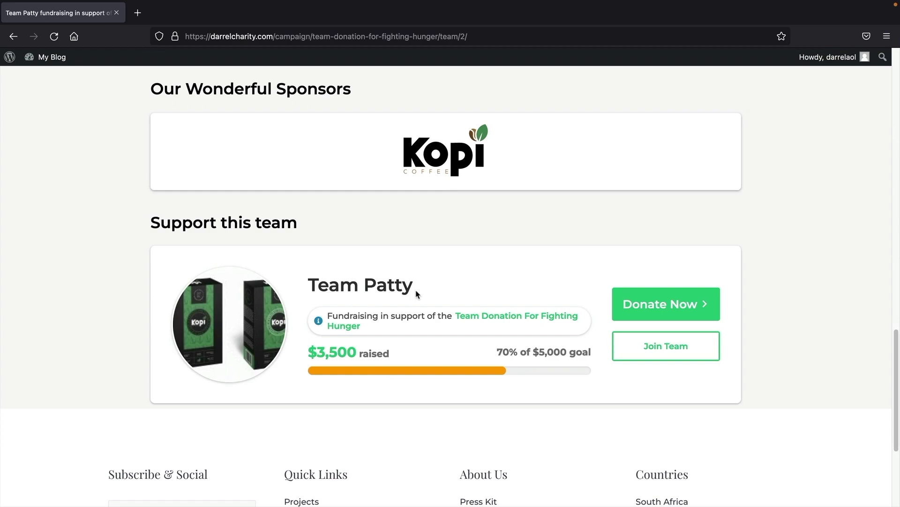
Return to the campaign, open Team Wilson's page and look over its Team Members
{"action": "left_click", "coordinate": [11, 38]}
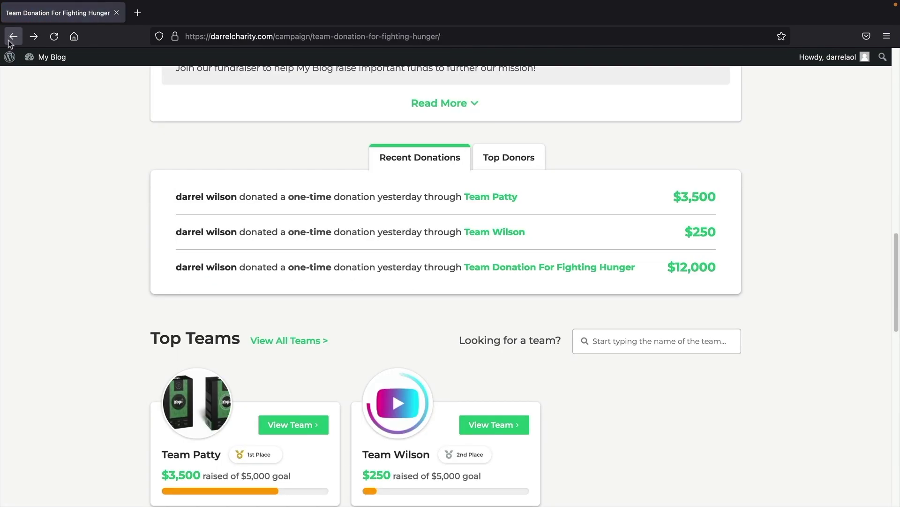
{"action": "scroll", "coordinate": [145, 296], "scroll_direction": "down", "scroll_amount": 2}
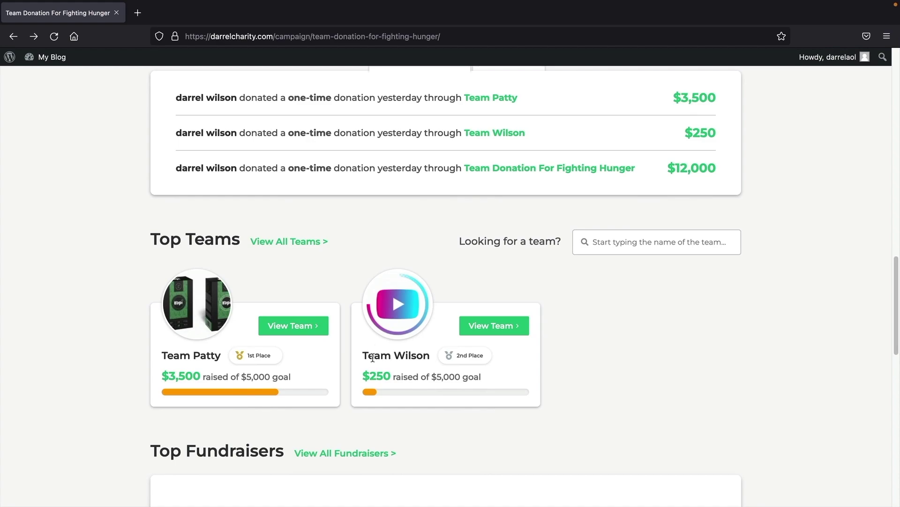
{"action": "left_click", "coordinate": [491, 335]}
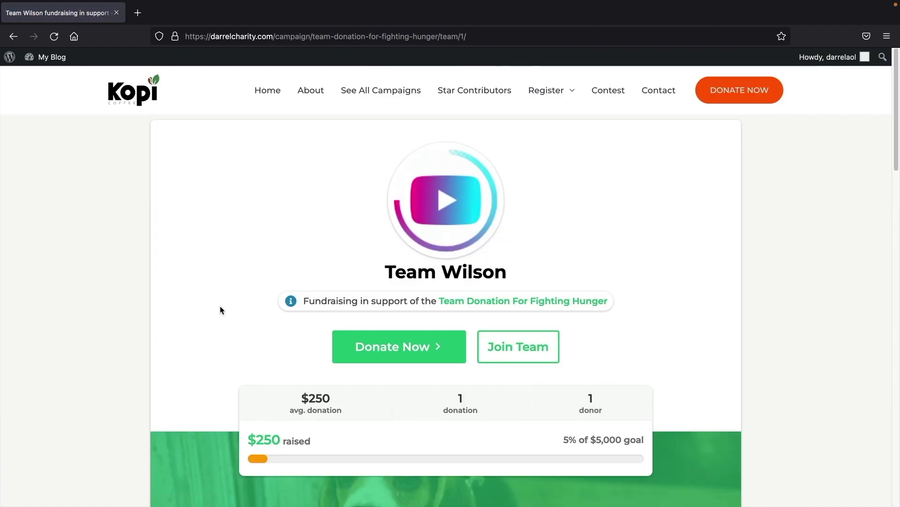
{"action": "scroll", "coordinate": [221, 308], "scroll_direction": "down", "scroll_amount": 1}
{"action": "scroll", "coordinate": [221, 310], "scroll_direction": "down", "scroll_amount": 10}
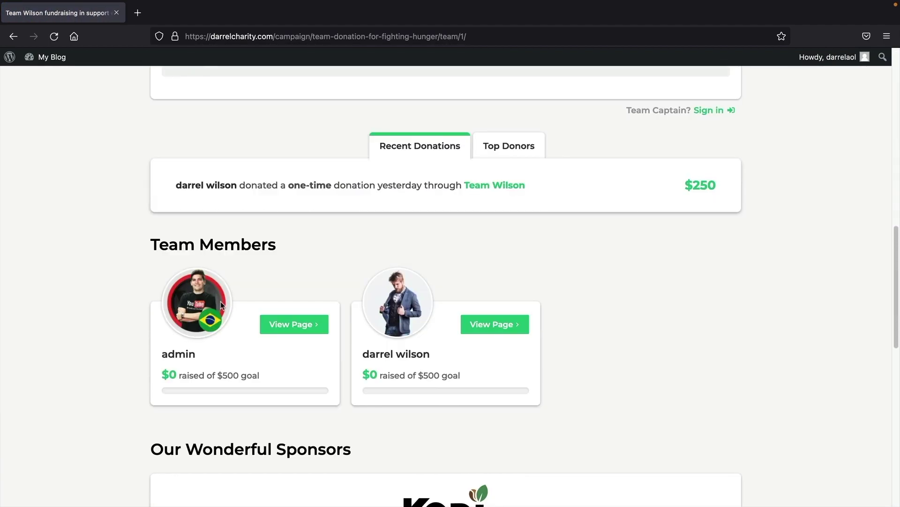
{"action": "left_click_drag", "start_coordinate": [286, 248], "coordinate": [151, 243]}
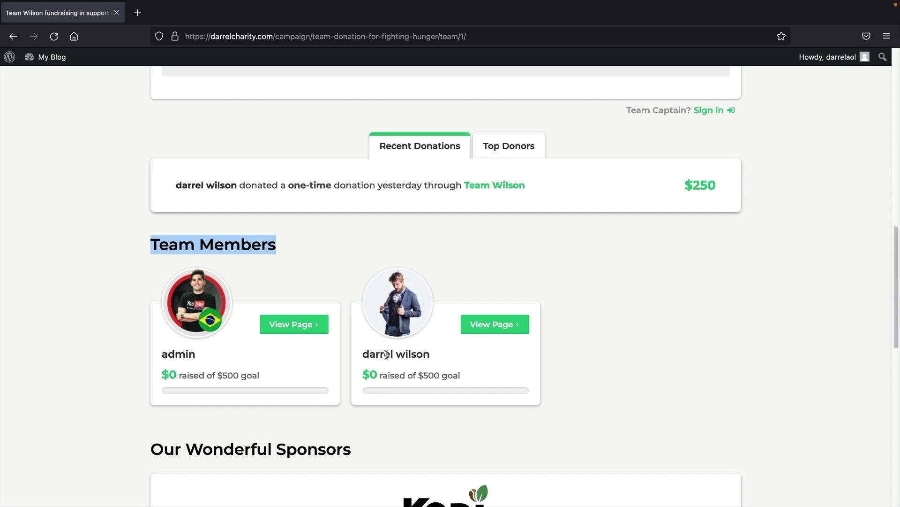
{"action": "left_click", "coordinate": [320, 244]}
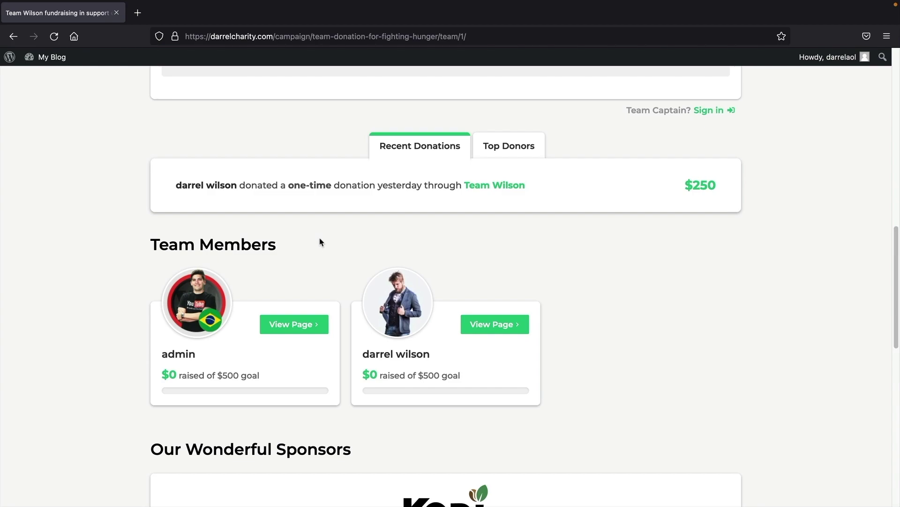
{"action": "scroll", "coordinate": [320, 242], "scroll_direction": "up", "scroll_amount": 12}
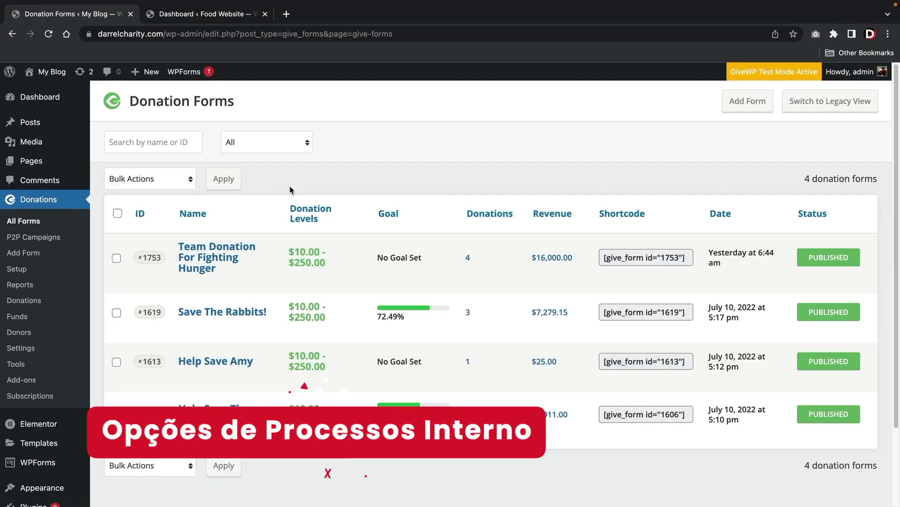
Open the Team Donation For Fighting Hunger form and deactivate its Multi-Step Form template
{"action": "mouse_move", "coordinate": [201, 262]}
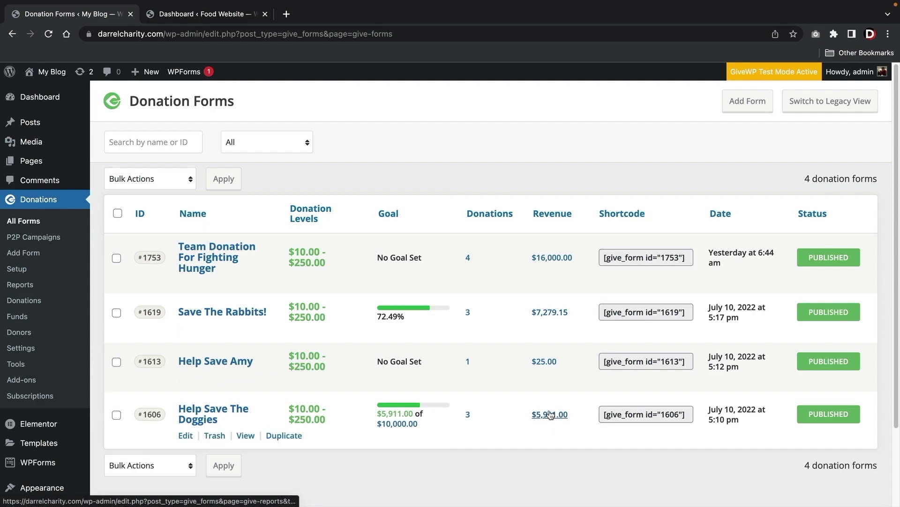
{"action": "left_click", "coordinate": [216, 250]}
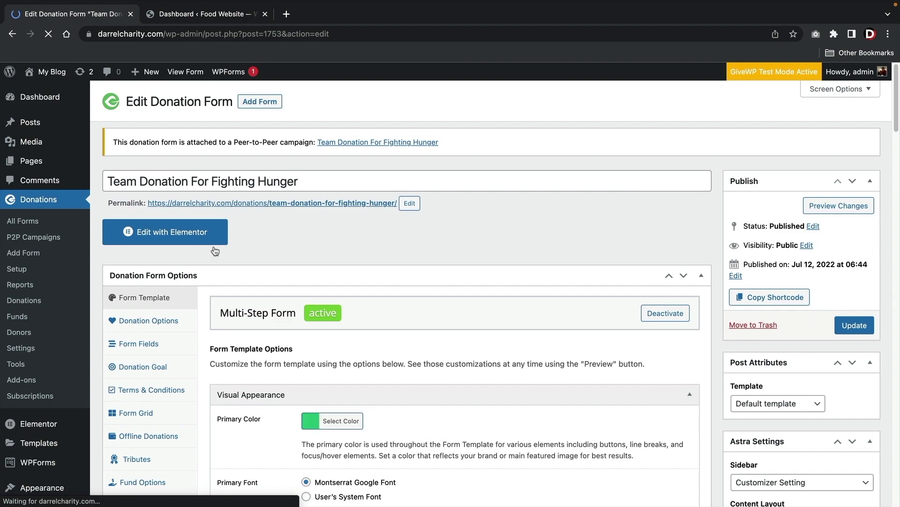
{"action": "scroll", "coordinate": [215, 251], "scroll_direction": "down", "scroll_amount": 3}
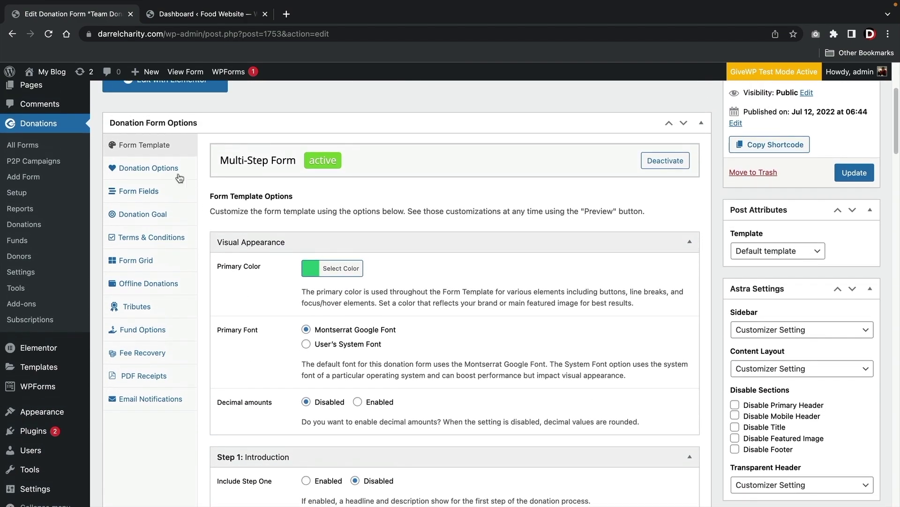
{"action": "left_click", "coordinate": [658, 163]}
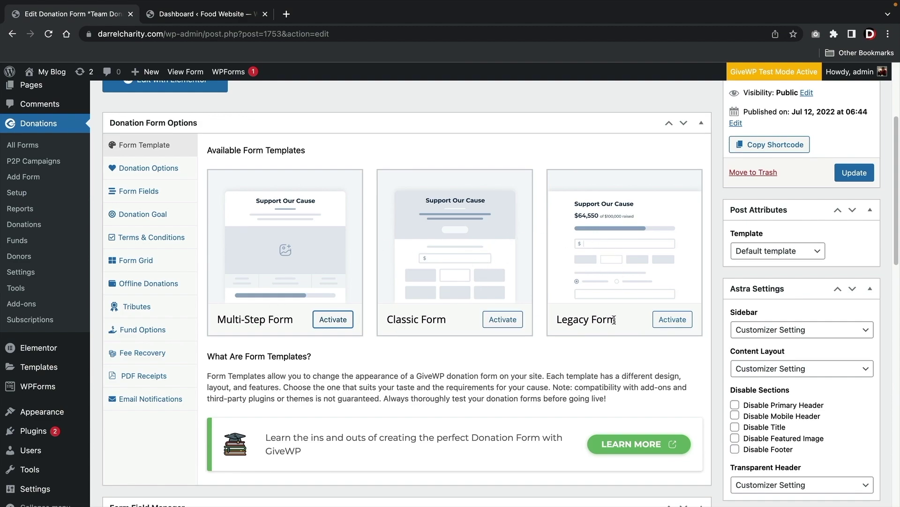
{"action": "scroll", "coordinate": [462, 324], "scroll_direction": "up", "scroll_amount": 1}
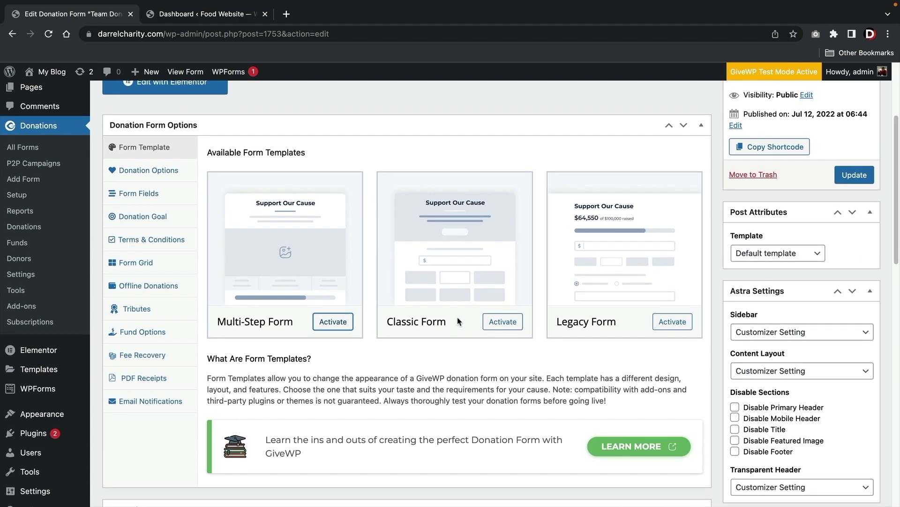
{"action": "scroll", "coordinate": [459, 321], "scroll_direction": "down", "scroll_amount": 7}
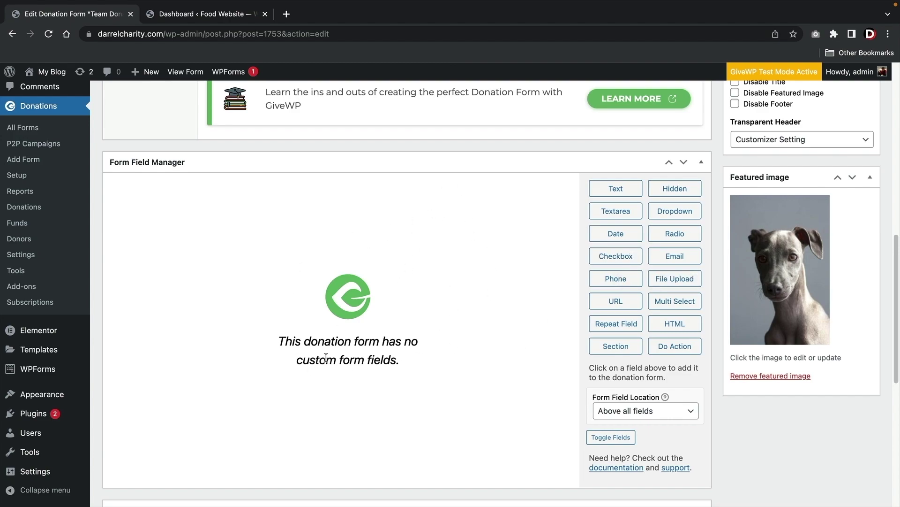
{"action": "scroll", "coordinate": [326, 357], "scroll_direction": "up", "scroll_amount": 10}
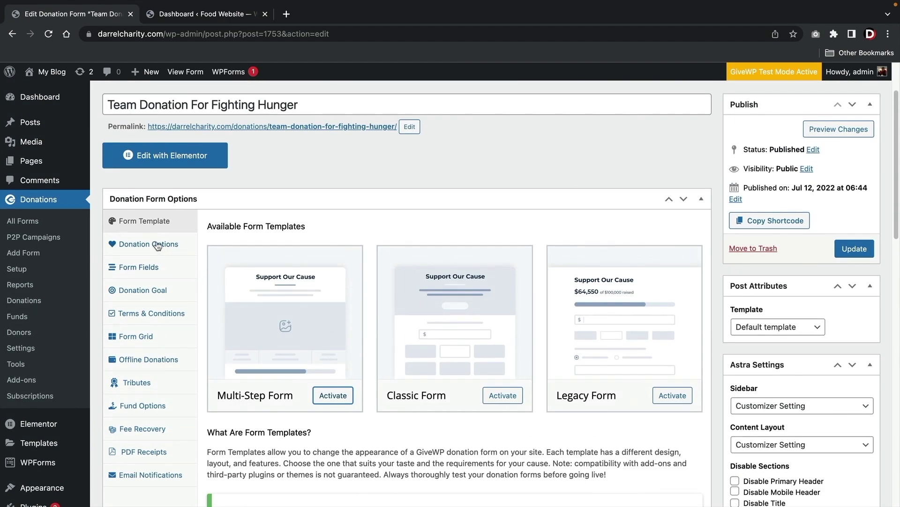
Look over the form's Donation Options, then its Form Fields settings such as the default gateway
{"action": "left_click", "coordinate": [157, 243]}
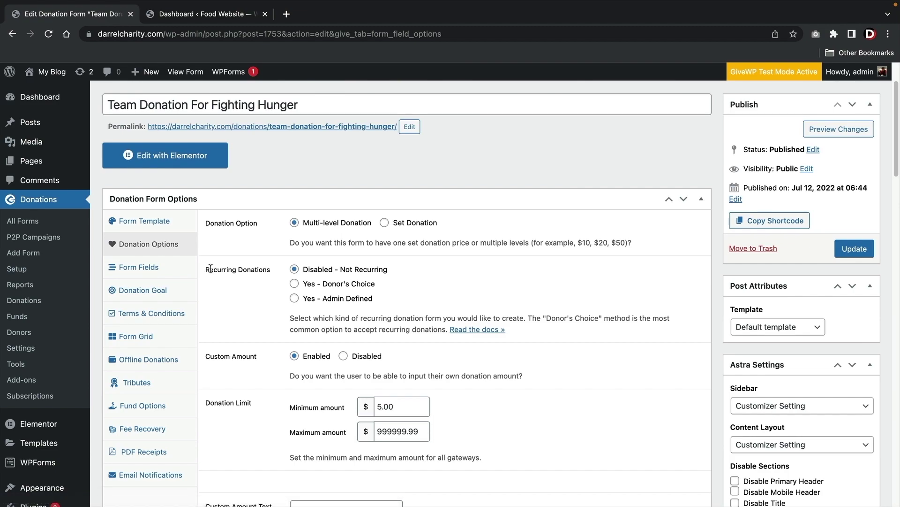
{"action": "scroll", "coordinate": [211, 267], "scroll_direction": "down", "scroll_amount": 1}
{"action": "left_click_drag", "start_coordinate": [210, 339], "coordinate": [253, 340]}
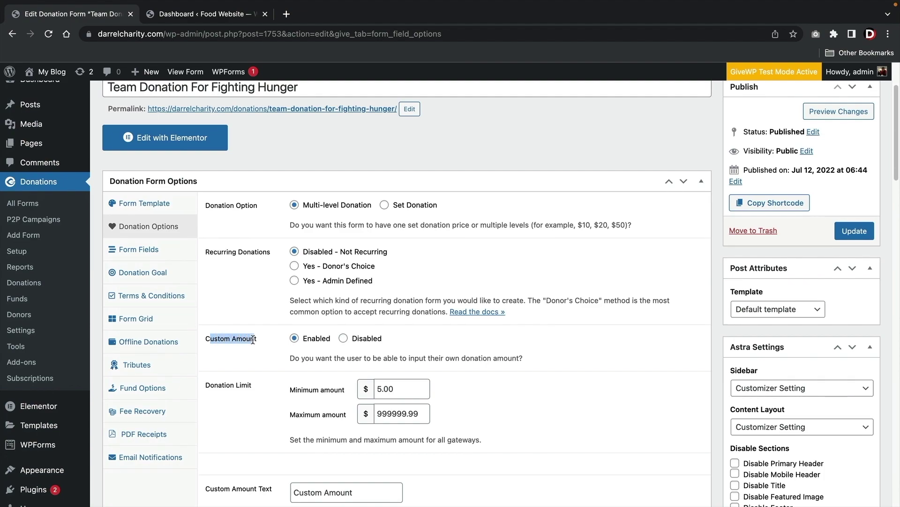
{"action": "scroll", "coordinate": [235, 333], "scroll_direction": "down", "scroll_amount": 4}
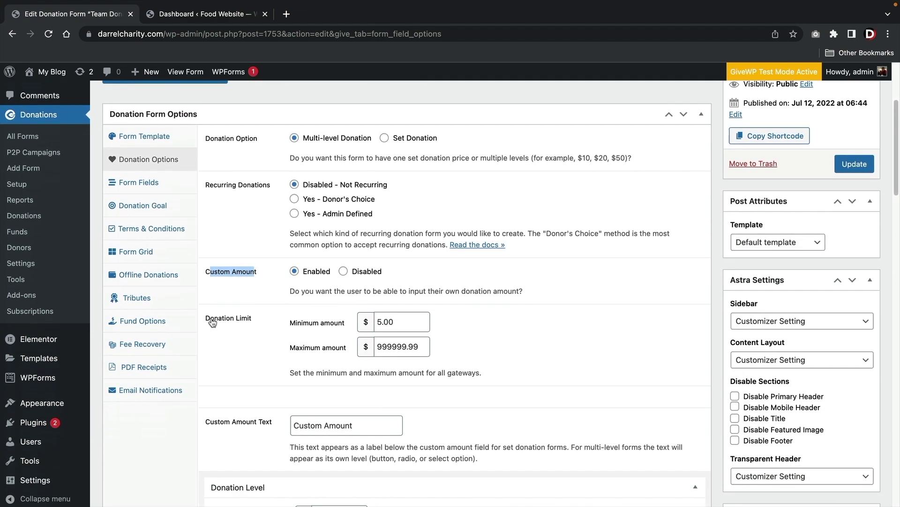
{"action": "left_click", "coordinate": [173, 195]}
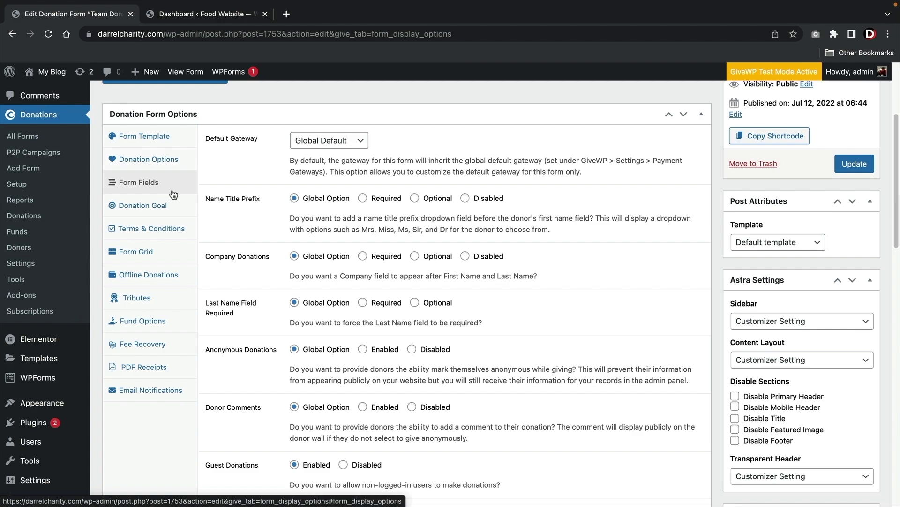
Enable a donation goal for the form and select its 10000.00 goal amount
{"action": "left_click", "coordinate": [163, 206]}
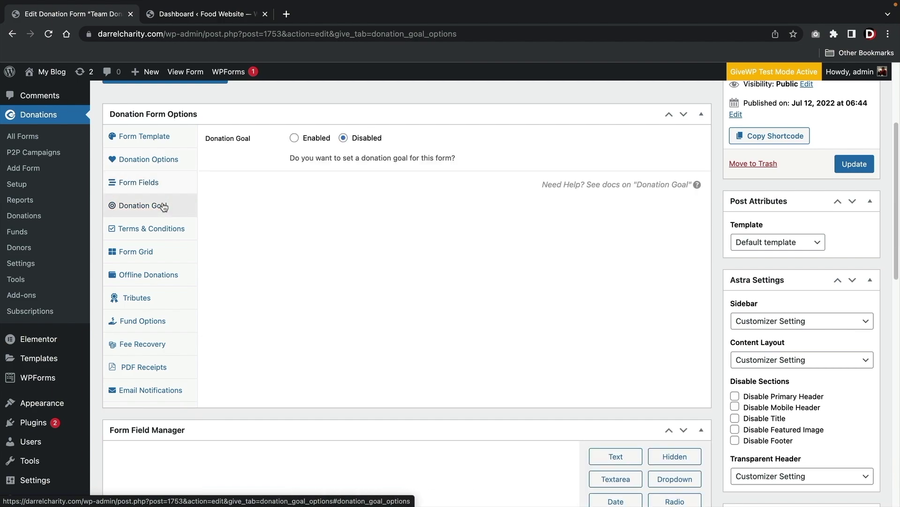
{"action": "left_click", "coordinate": [294, 138]}
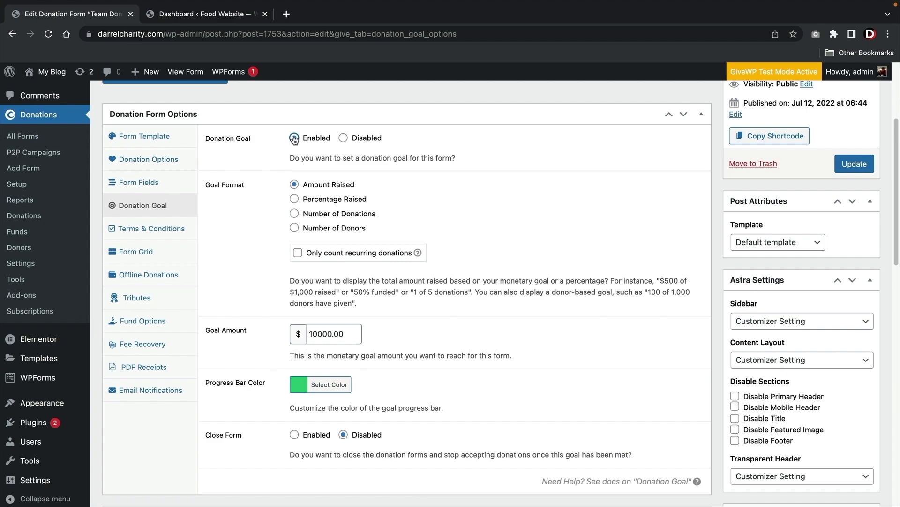
{"action": "double_click", "coordinate": [335, 329]}
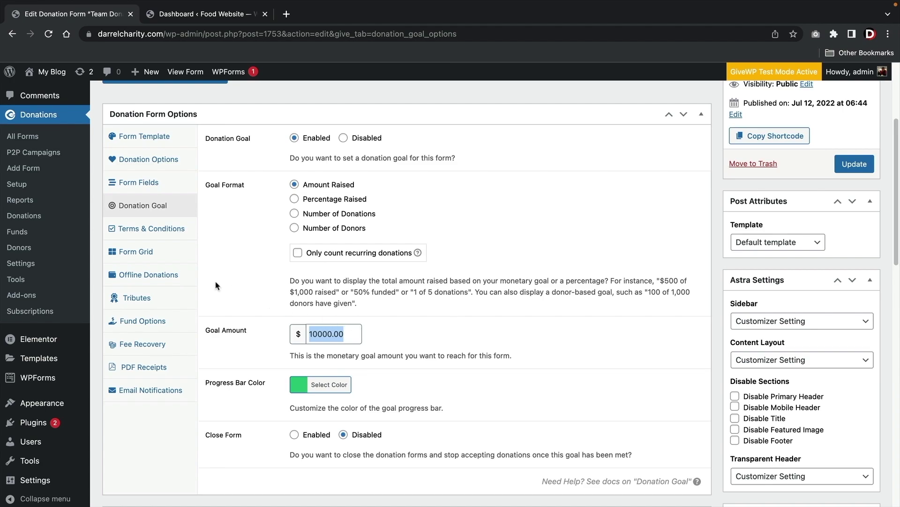
Check the Terms and Conditions settings, then set the Form Grid options to Customize
{"action": "left_click", "coordinate": [174, 232]}
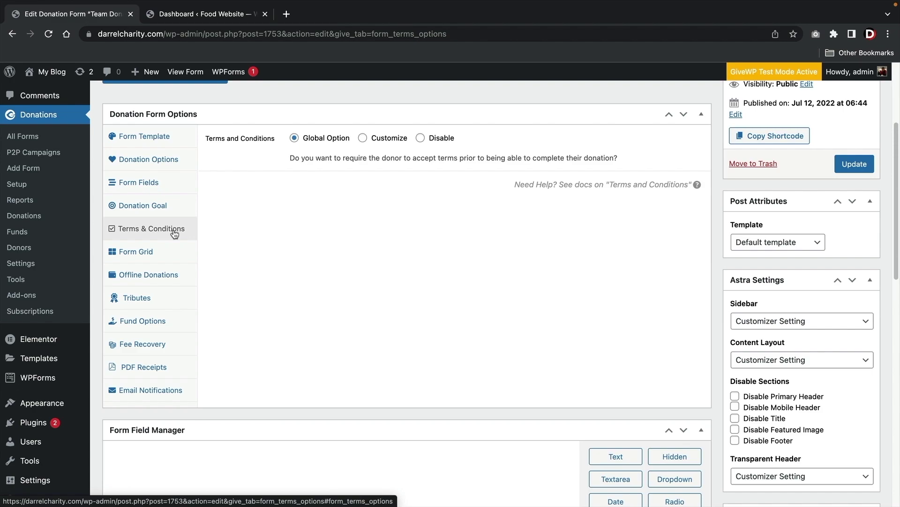
{"action": "left_click", "coordinate": [155, 256]}
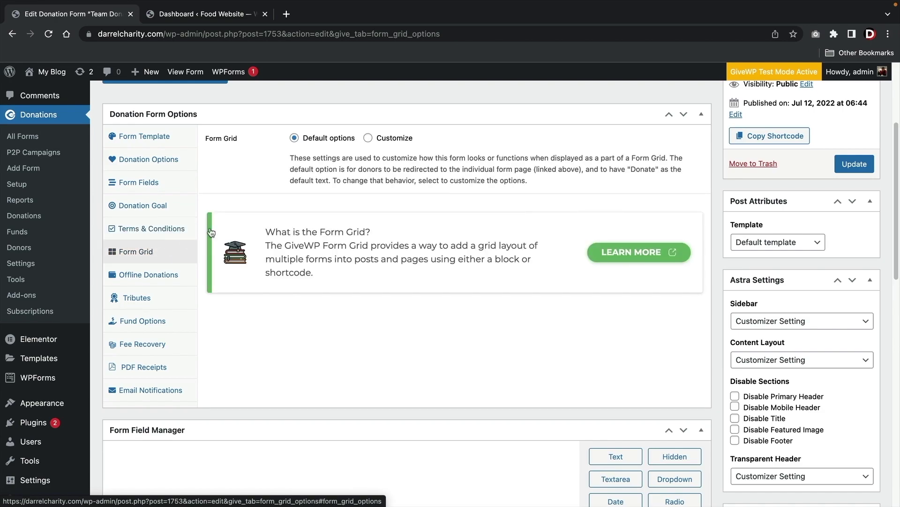
{"action": "left_click", "coordinate": [368, 137]}
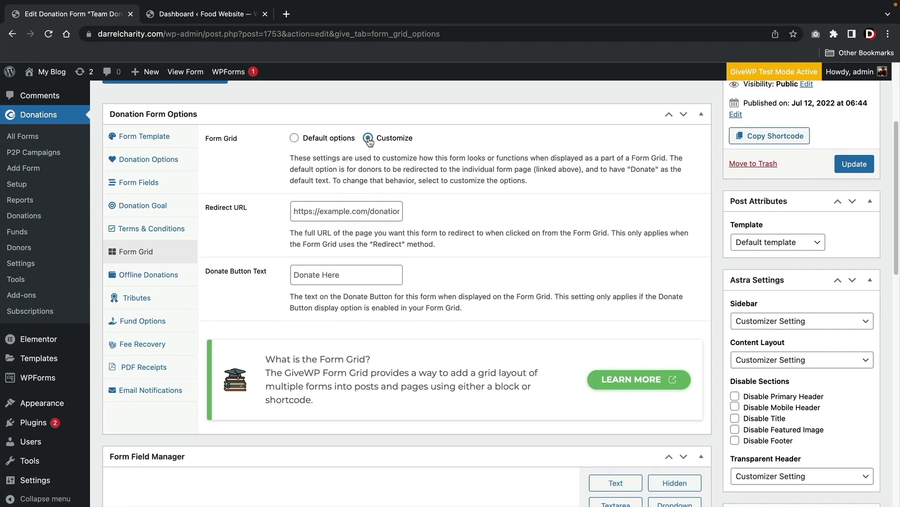
Review Offline Donations, Tributes, eCards and Fund Options, ending on Fee Recovery's 2.90% fee settings
{"action": "left_click", "coordinate": [158, 275]}
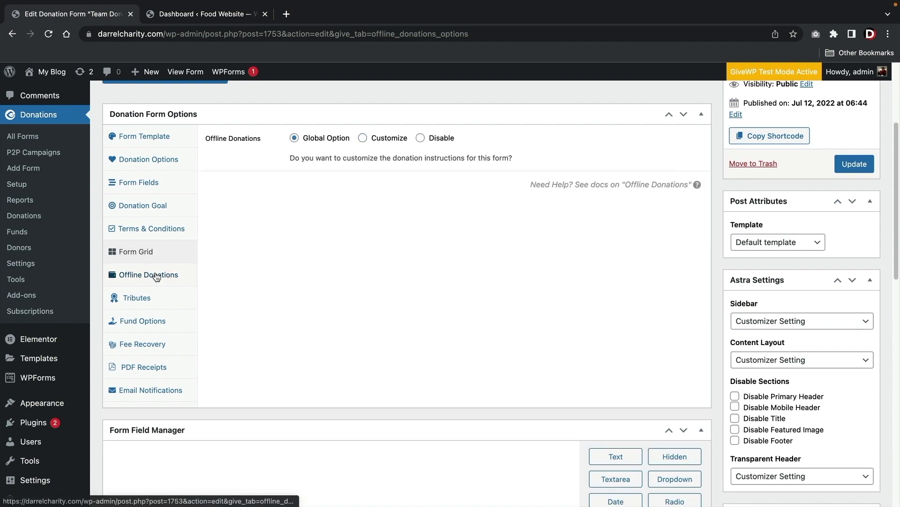
{"action": "left_click", "coordinate": [157, 300]}
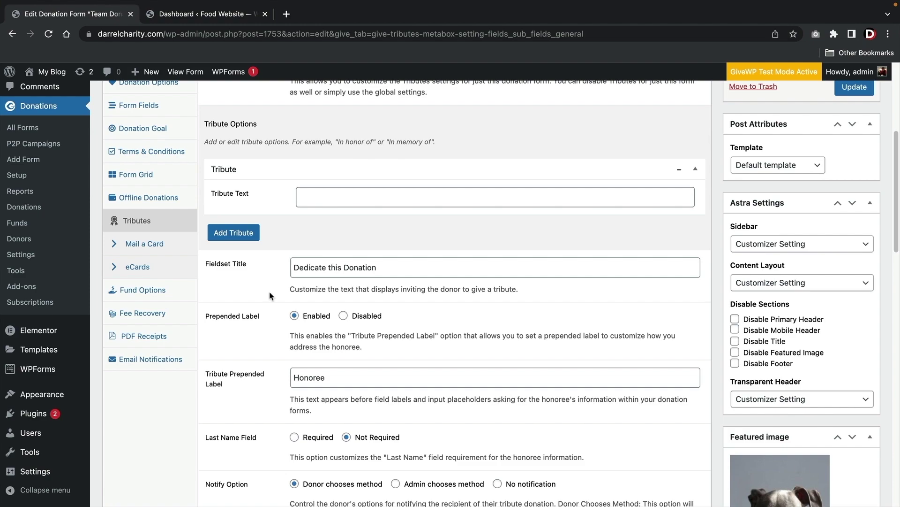
{"action": "scroll", "coordinate": [268, 296], "scroll_direction": "down", "scroll_amount": 2}
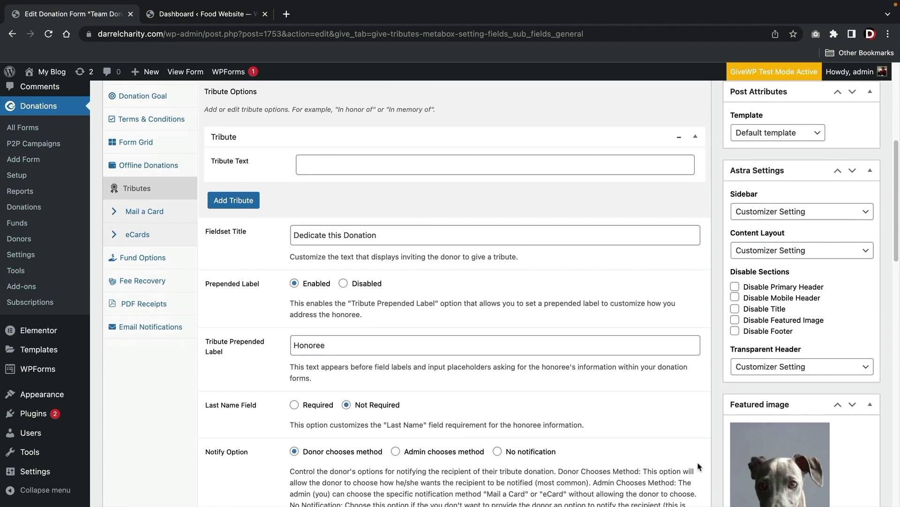
{"action": "scroll", "coordinate": [536, 366], "scroll_direction": "up", "scroll_amount": 1}
{"action": "scroll", "coordinate": [536, 366], "scroll_direction": "up", "scroll_amount": 2}
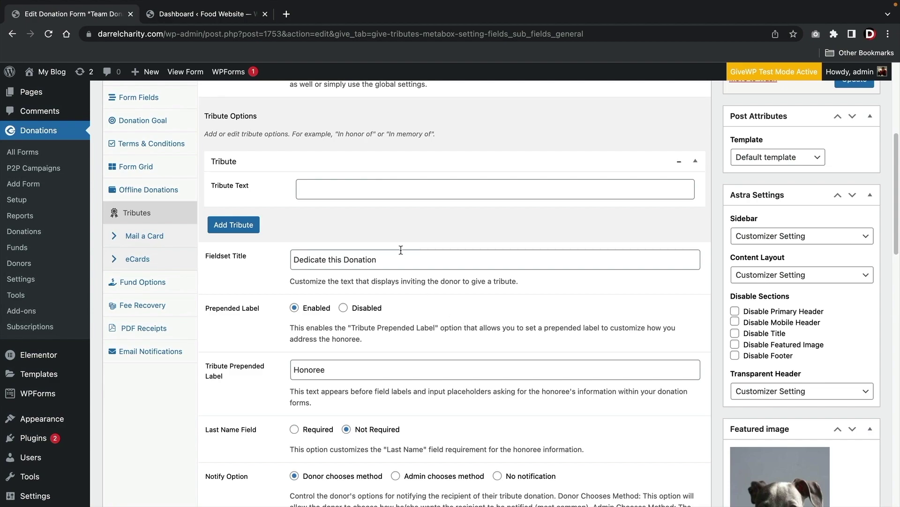
{"action": "left_click", "coordinate": [155, 261]}
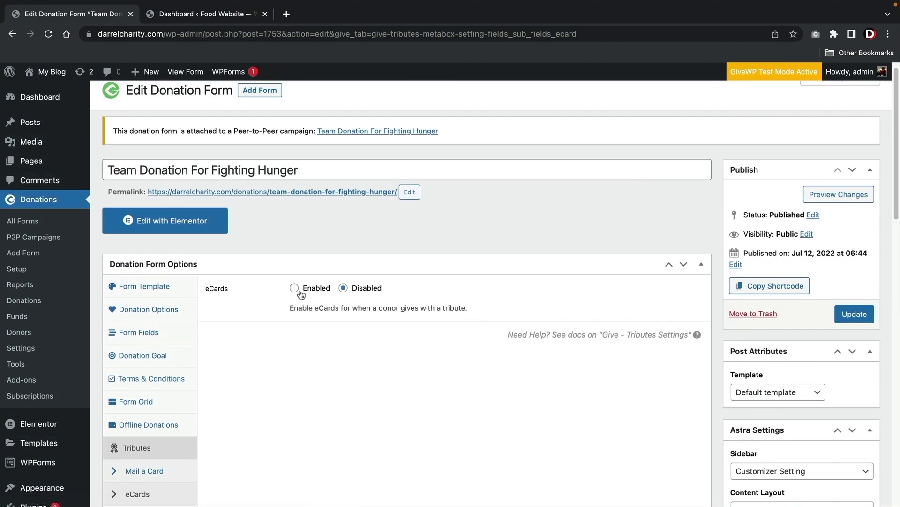
{"action": "scroll", "coordinate": [294, 288], "scroll_direction": "down", "scroll_amount": 1}
{"action": "scroll", "coordinate": [211, 402], "scroll_direction": "down", "scroll_amount": 3}
{"action": "left_click", "coordinate": [171, 351]}
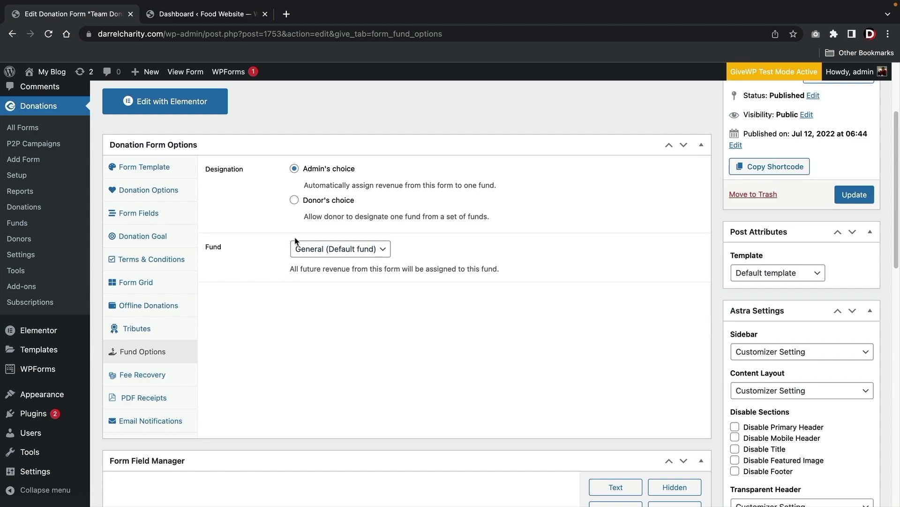
{"action": "left_click", "coordinate": [142, 374]}
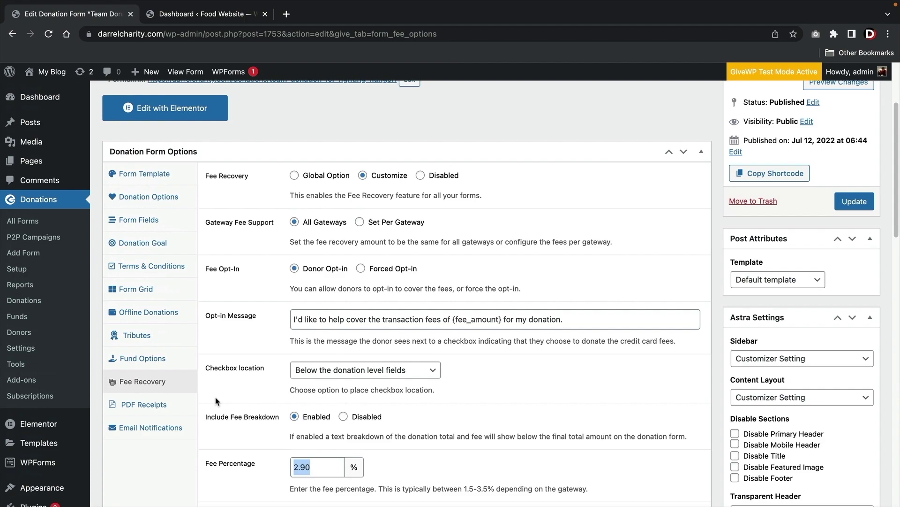
Switch the form's PDF Receipts to Customize and scroll through the receipt fields
{"action": "left_click", "coordinate": [151, 409]}
{"action": "left_click", "coordinate": [363, 177]}
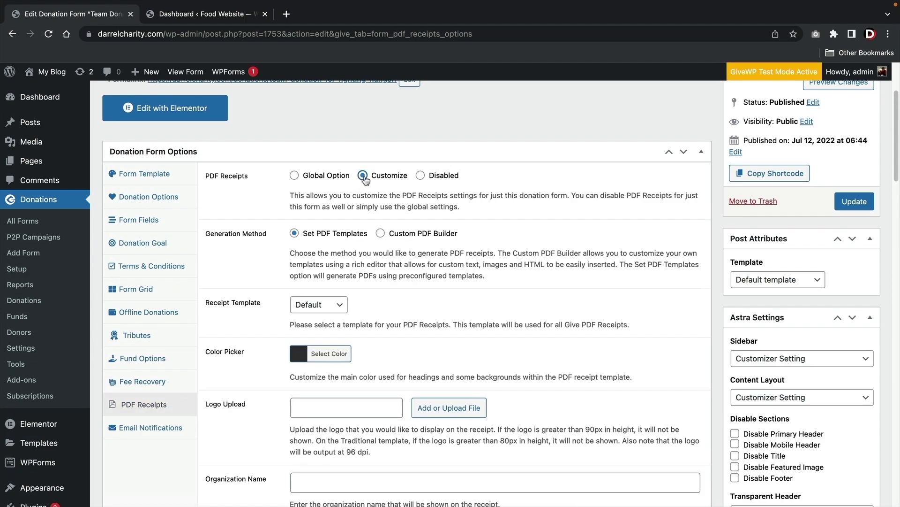
{"action": "scroll", "coordinate": [384, 287], "scroll_direction": "down", "scroll_amount": 8}
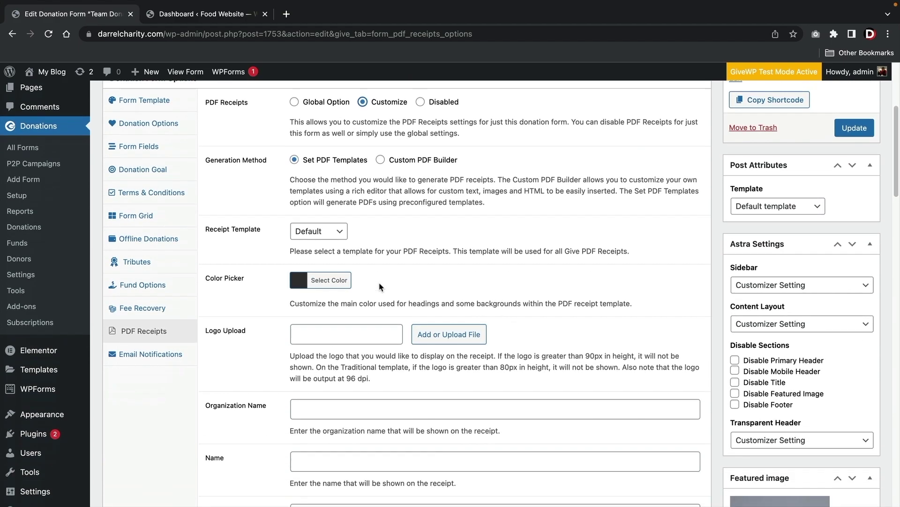
{"action": "scroll", "coordinate": [380, 281], "scroll_direction": "down", "scroll_amount": 10}
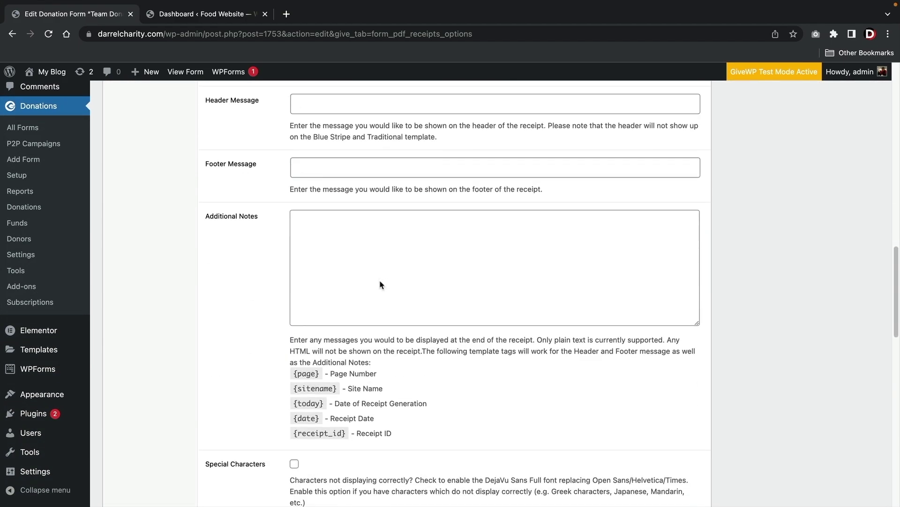
{"action": "scroll", "coordinate": [343, 342], "scroll_direction": "down", "scroll_amount": 5}
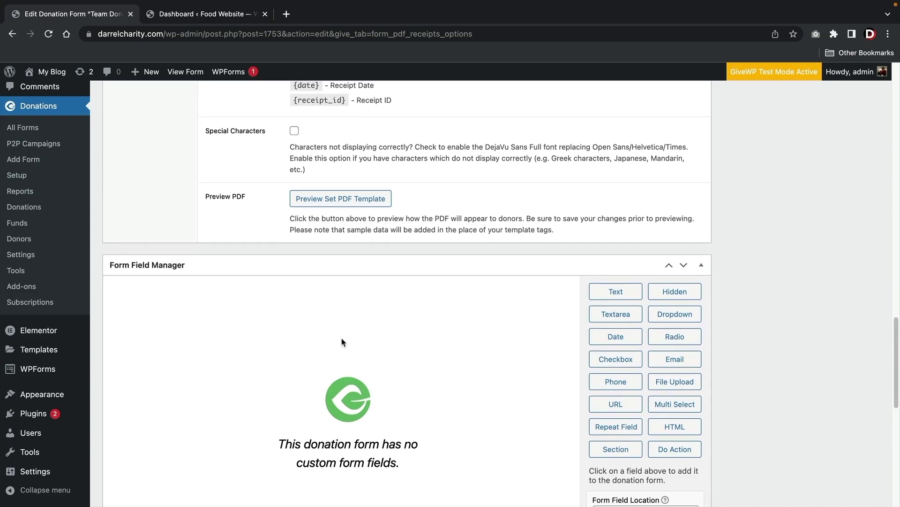
{"action": "scroll", "coordinate": [343, 342], "scroll_direction": "up", "scroll_amount": 15}
{"action": "scroll", "coordinate": [343, 342], "scroll_direction": "up", "scroll_amount": 5}
{"action": "scroll", "coordinate": [343, 342], "scroll_direction": "down", "scroll_amount": 2}
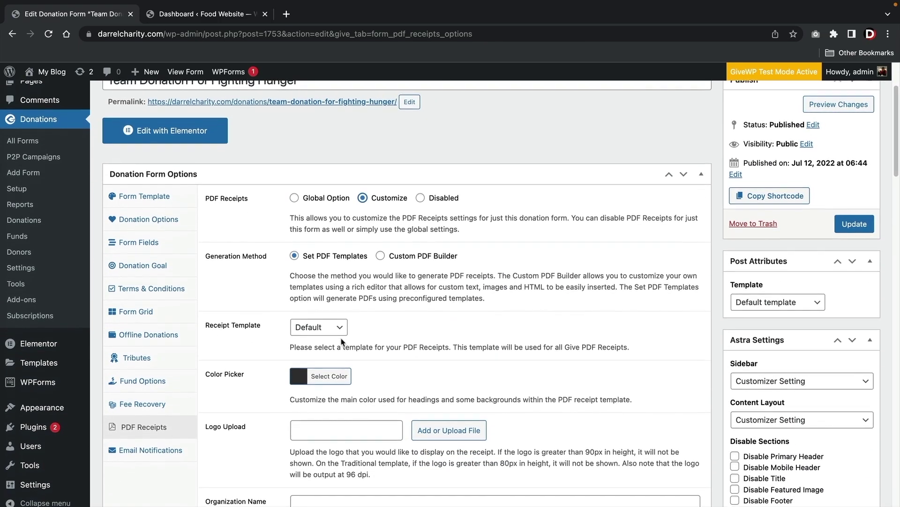
{"action": "scroll", "coordinate": [342, 341], "scroll_direction": "down", "scroll_amount": 1}
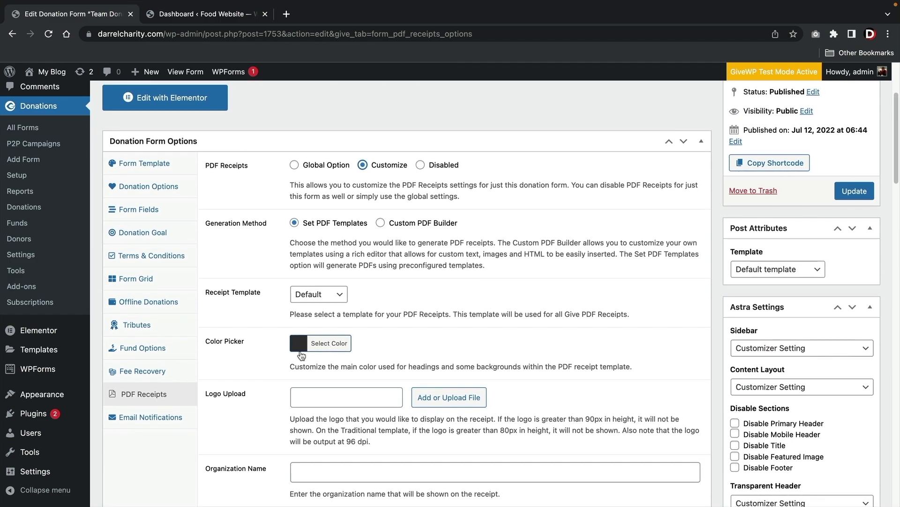
{"action": "left_click", "coordinate": [147, 417]}
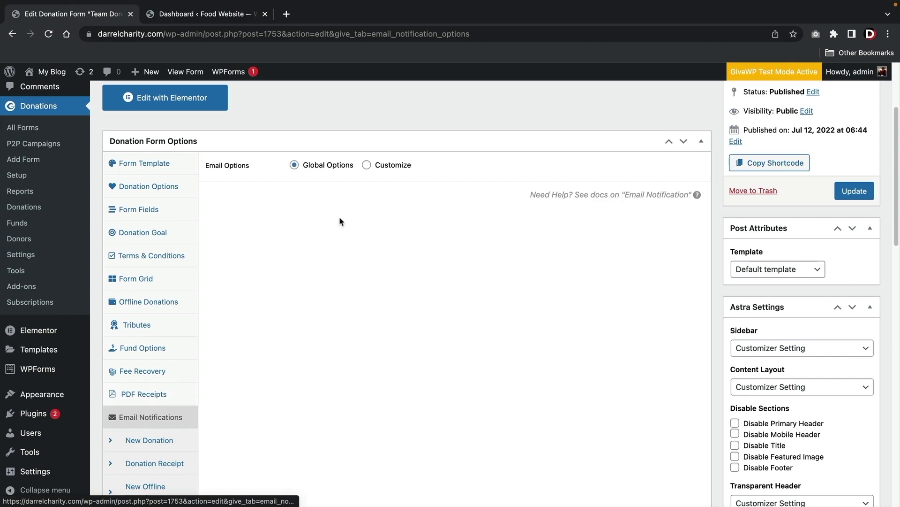
Set the form's Email Options to Customize, then return to the Form Template settings
{"action": "left_click", "coordinate": [380, 166]}
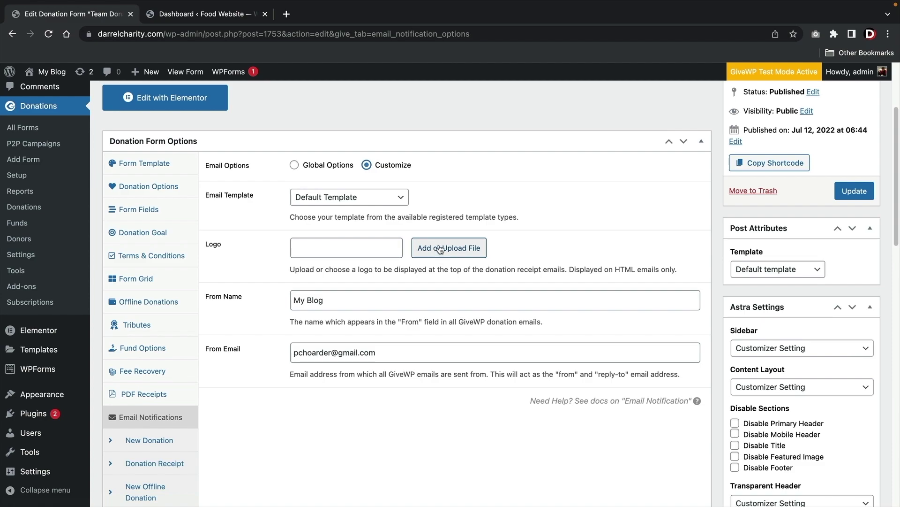
{"action": "left_click", "coordinate": [172, 169]}
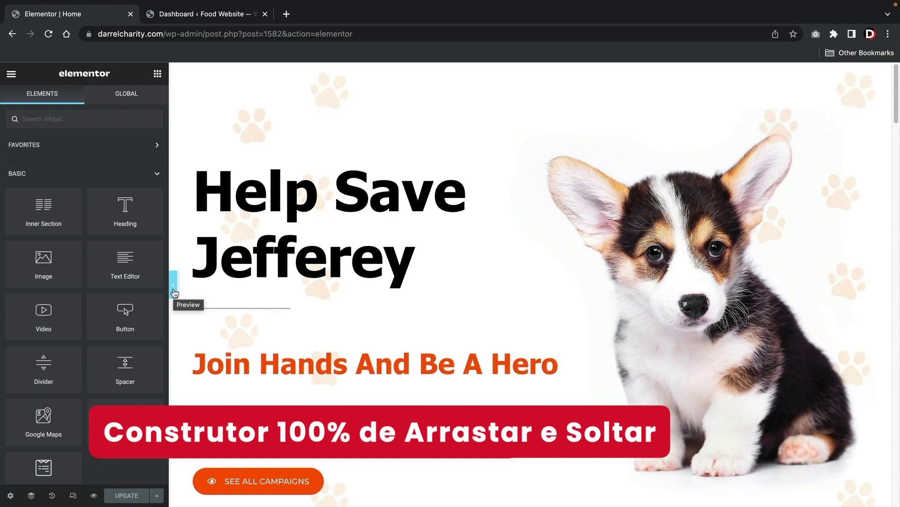
Replace 'ave Jefferey' in the hero heading with 'top Hunger' so it reads 'Help Stop Hunger'
{"action": "double_click", "coordinate": [314, 254]}
{"action": "left_click", "coordinate": [369, 256]}
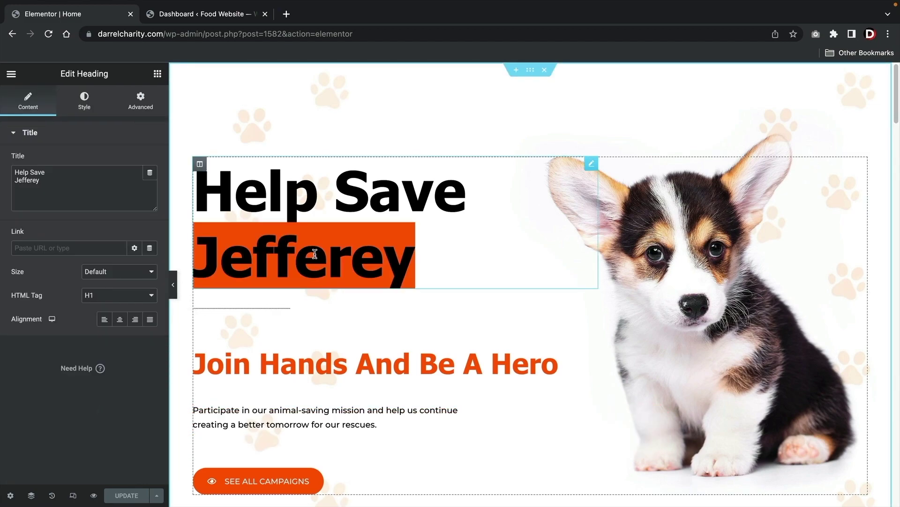
{"action": "left_click_drag", "start_coordinate": [416, 256], "coordinate": [201, 256]}
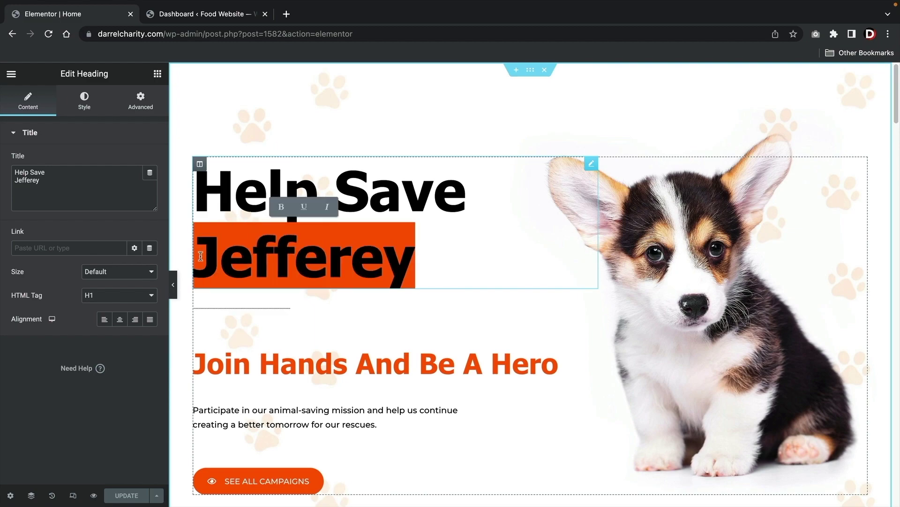
{"action": "key", "text": "BackSpace"}
{"action": "key", "text": "BackSpace"}
{"action": "key", "text": "BackSpace"}
{"action": "key", "text": "BackSpace"}
{"action": "key", "text": "BackSpace"}
{"action": "type", "text": "to"}
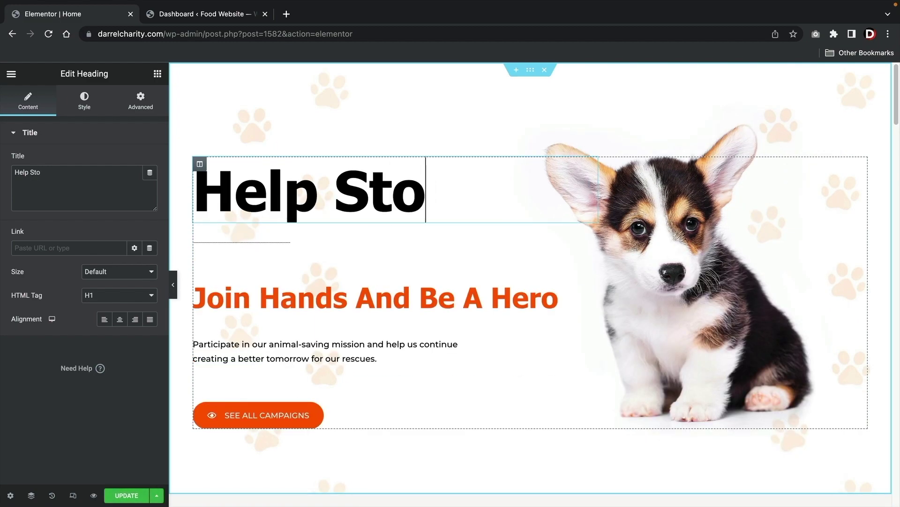
{"action": "type", "text": "p Hunger"}
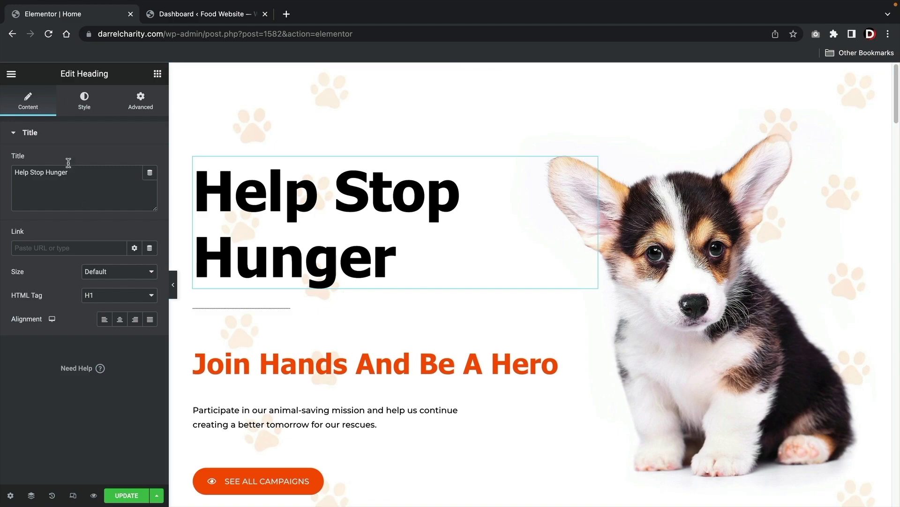
{"action": "left_click", "coordinate": [155, 76]}
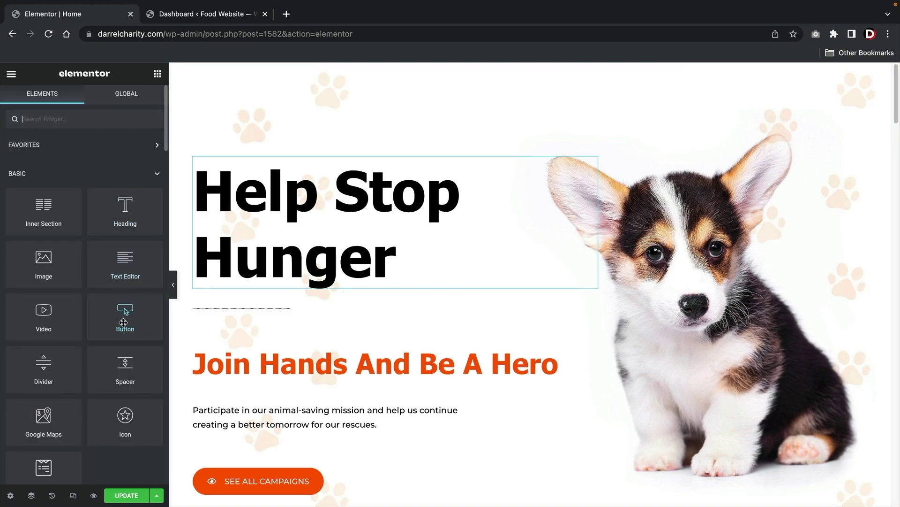
Drag a Button widget under the heading, move it around the subheading, then delete it
{"action": "left_click_drag", "start_coordinate": [125, 312], "coordinate": [260, 284]}
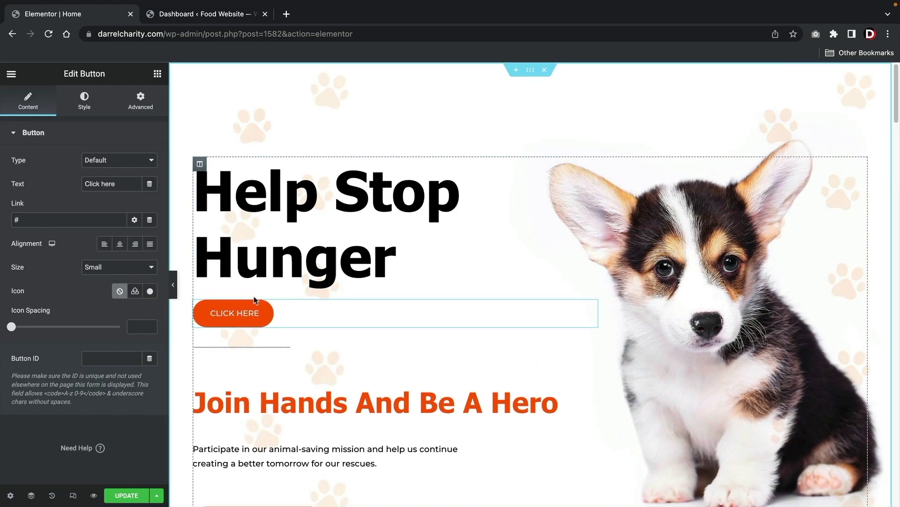
{"action": "left_click_drag", "start_coordinate": [591, 308], "coordinate": [334, 403]}
{"action": "left_click_drag", "start_coordinate": [581, 397], "coordinate": [530, 338]}
{"action": "right_click", "coordinate": [591, 336]}
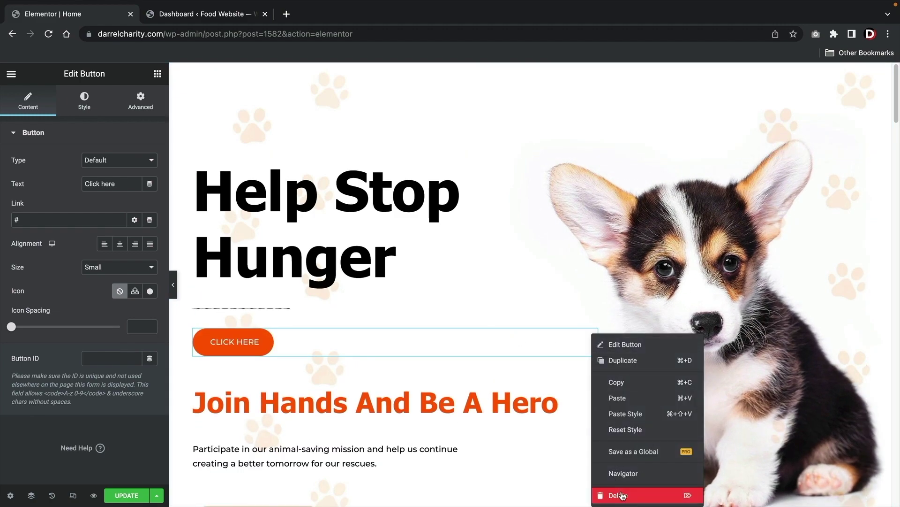
{"action": "left_click", "coordinate": [623, 492]}
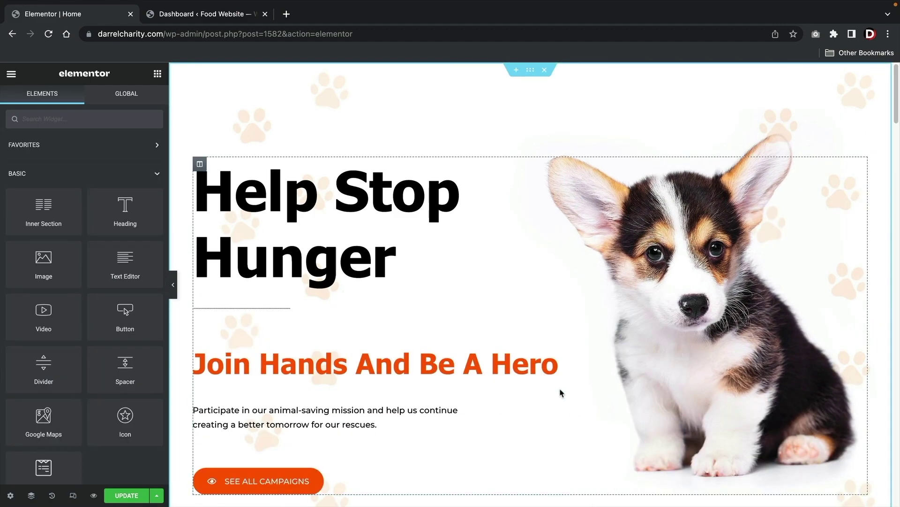
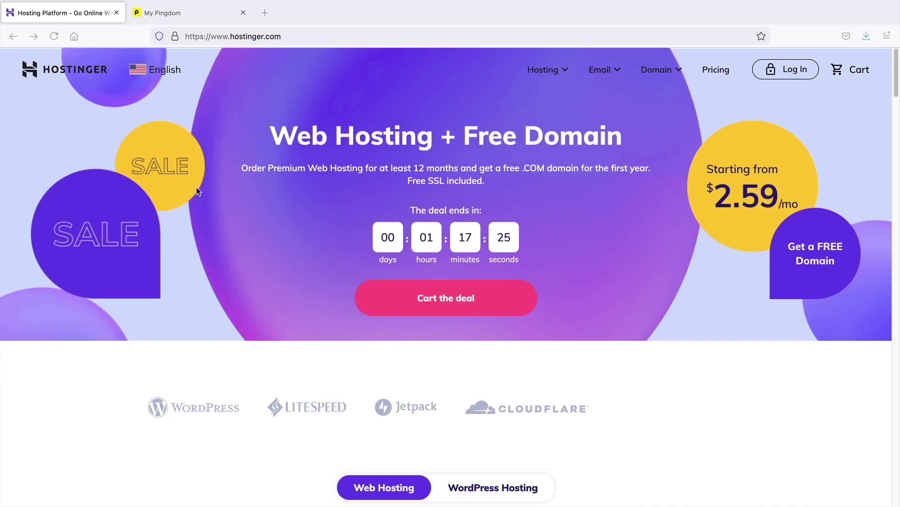
Switch the Hostinger site to Thai, then back to United States English
{"action": "left_click", "coordinate": [163, 75]}
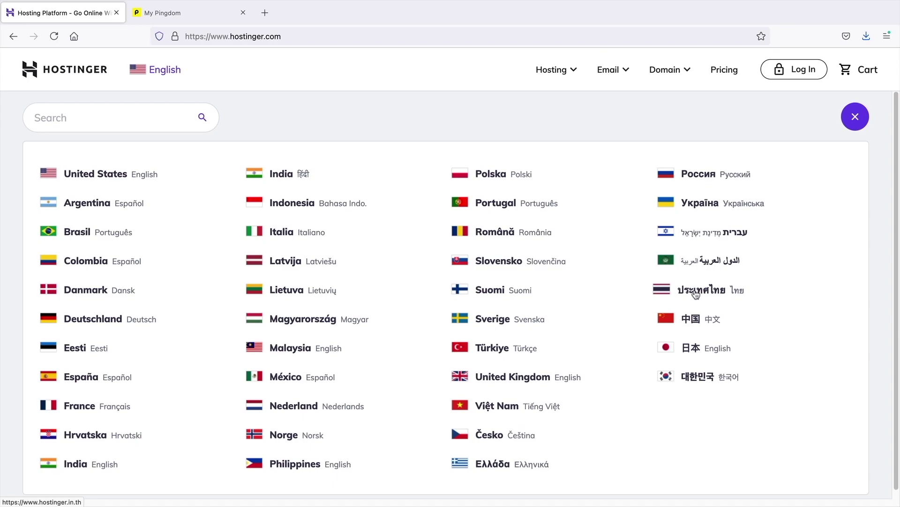
{"action": "left_click", "coordinate": [696, 294]}
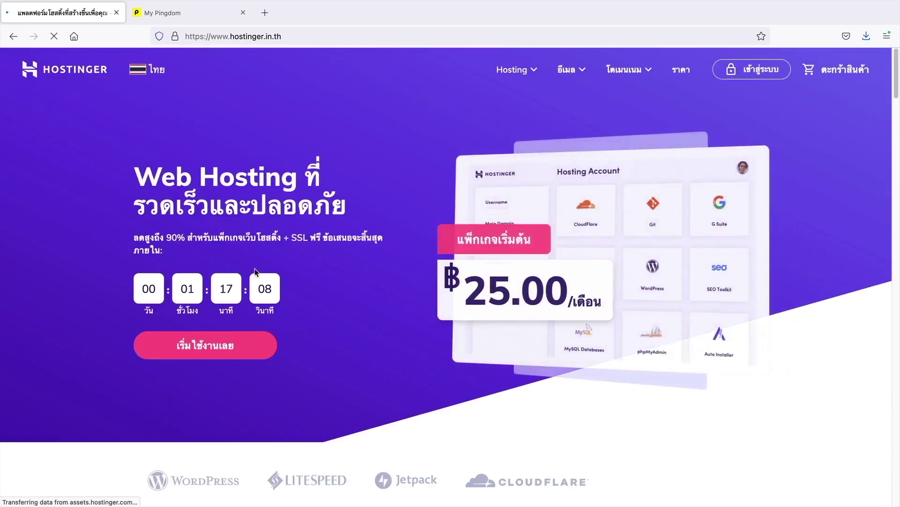
{"action": "left_click", "coordinate": [152, 75]}
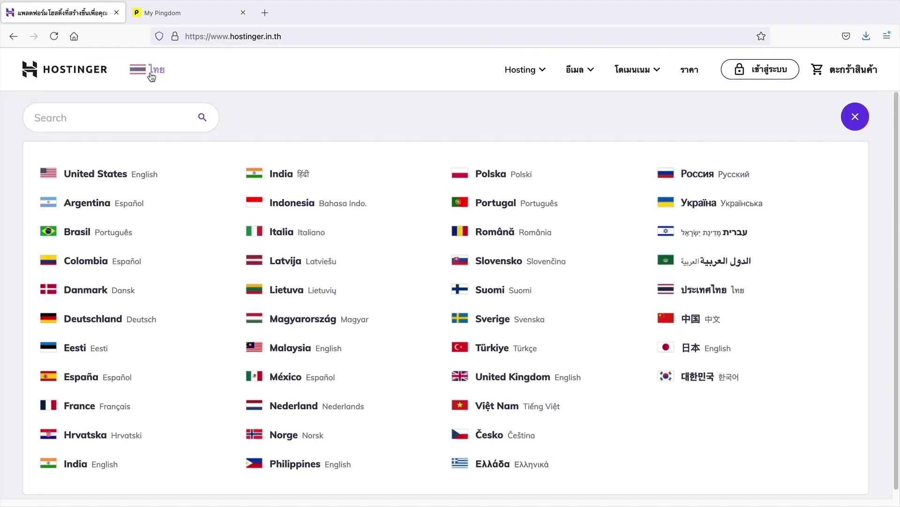
{"action": "left_click", "coordinate": [111, 173]}
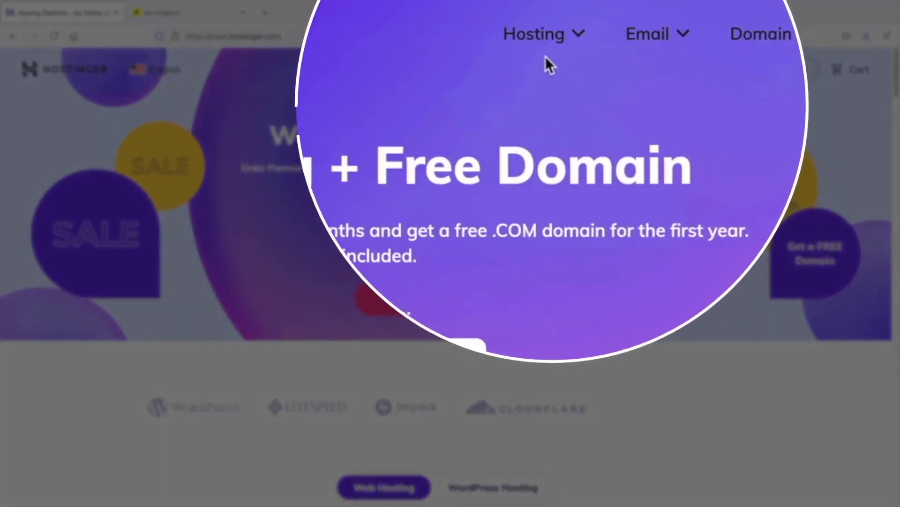
Open the Shared Web Hosting page from the Hosting menu
{"action": "left_click", "coordinate": [555, 43]}
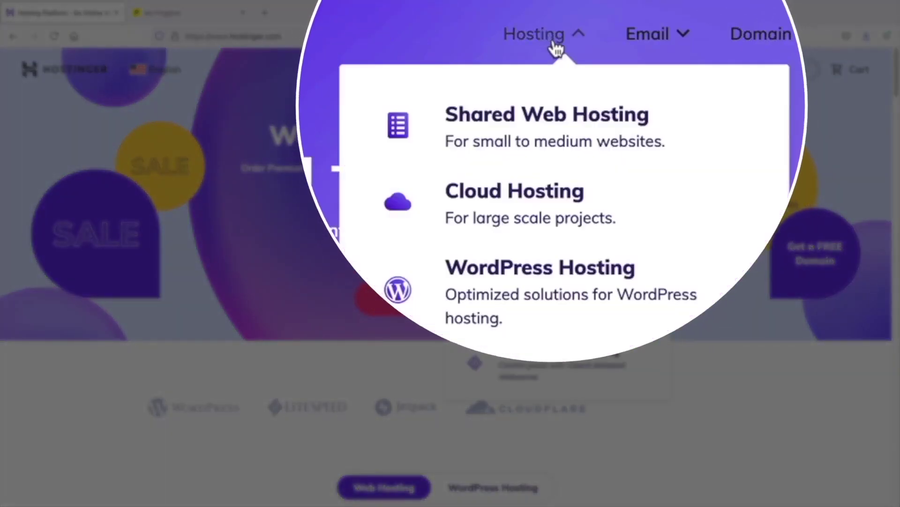
{"action": "left_click", "coordinate": [512, 126]}
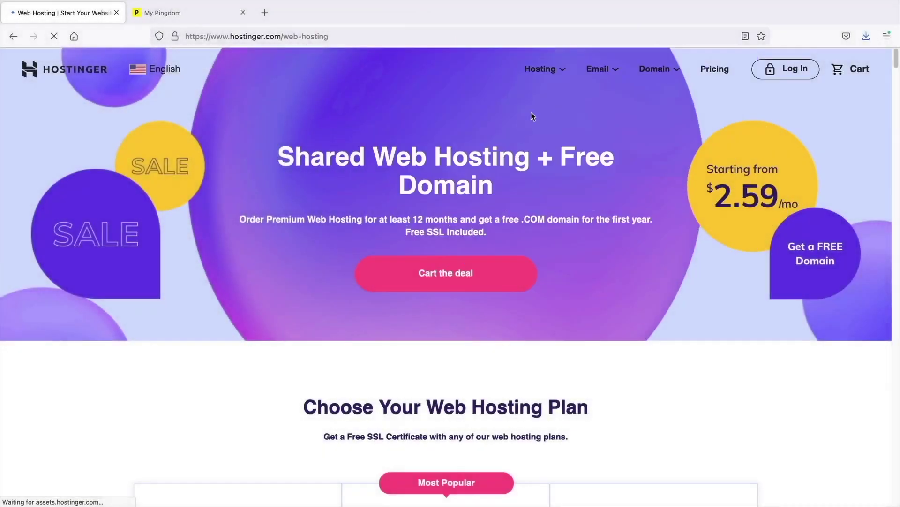
{"action": "left_click", "coordinate": [201, 21]}
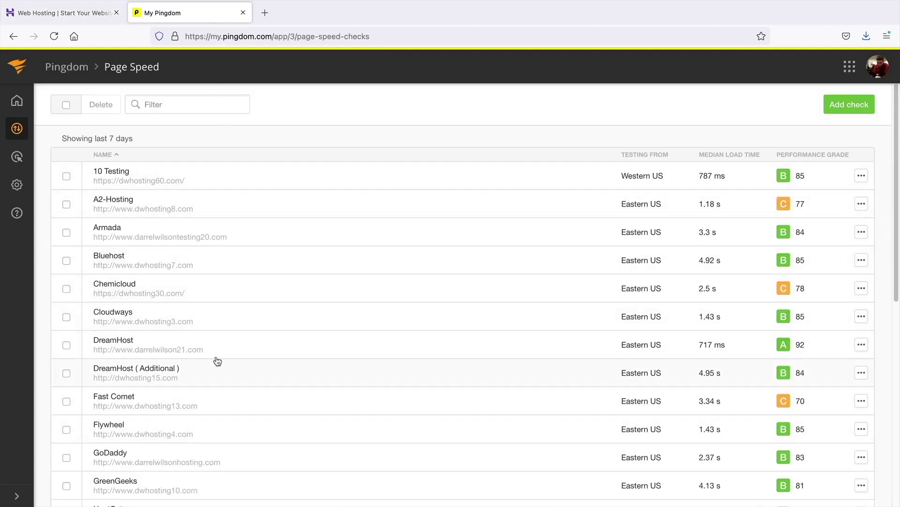
Open Pingdom's Hostinger speed report, highlight its 898 ms load time, and return to Hostinger
{"action": "scroll", "coordinate": [218, 361], "scroll_direction": "down", "scroll_amount": 1}
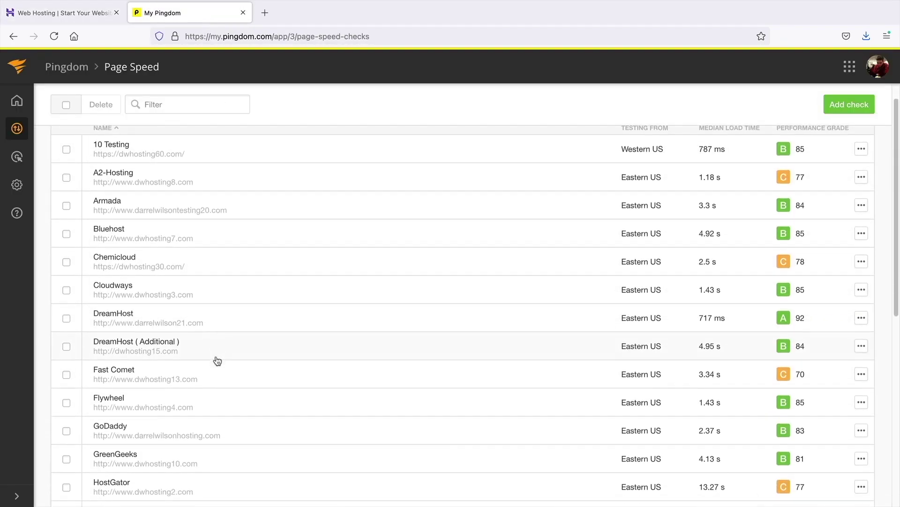
{"action": "scroll", "coordinate": [218, 361], "scroll_direction": "down", "scroll_amount": 2}
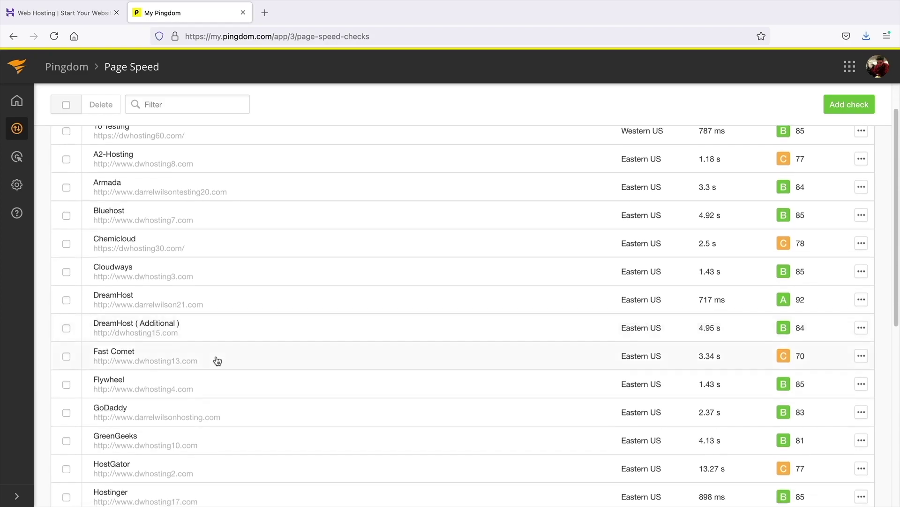
{"action": "scroll", "coordinate": [203, 403], "scroll_direction": "down", "scroll_amount": 4}
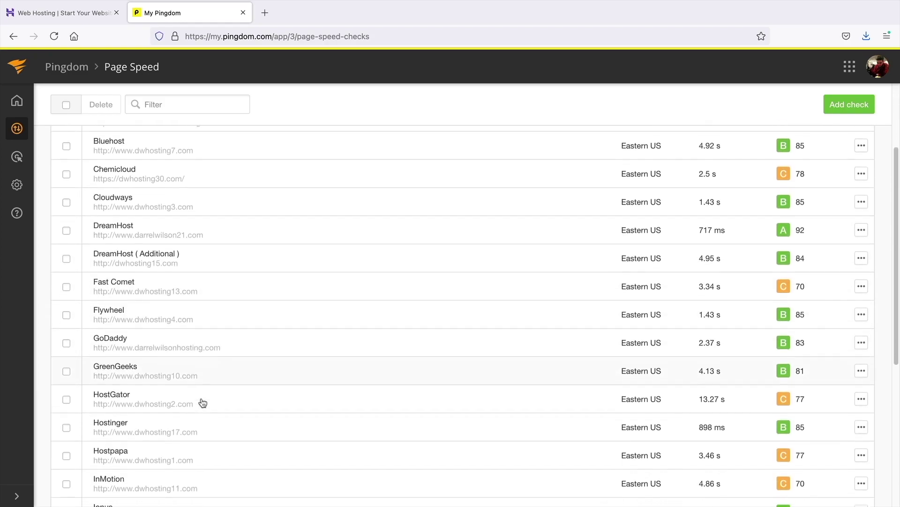
{"action": "scroll", "coordinate": [203, 399], "scroll_direction": "down", "scroll_amount": 2}
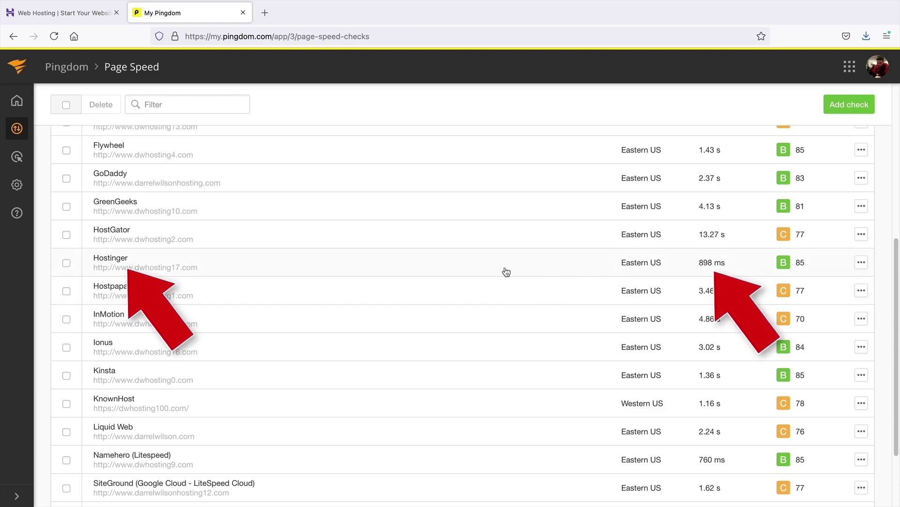
{"action": "left_click", "coordinate": [368, 273]}
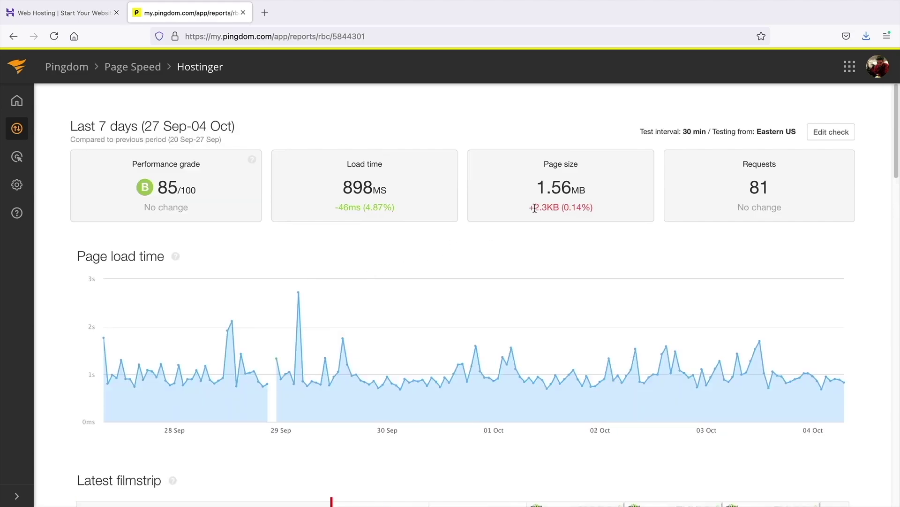
{"action": "left_click_drag", "start_coordinate": [393, 194], "coordinate": [342, 193]}
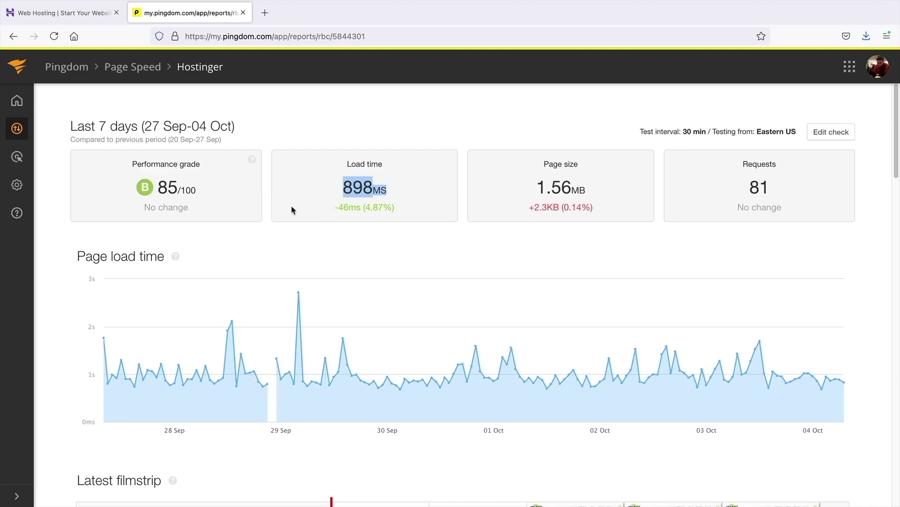
{"action": "left_click", "coordinate": [80, 13]}
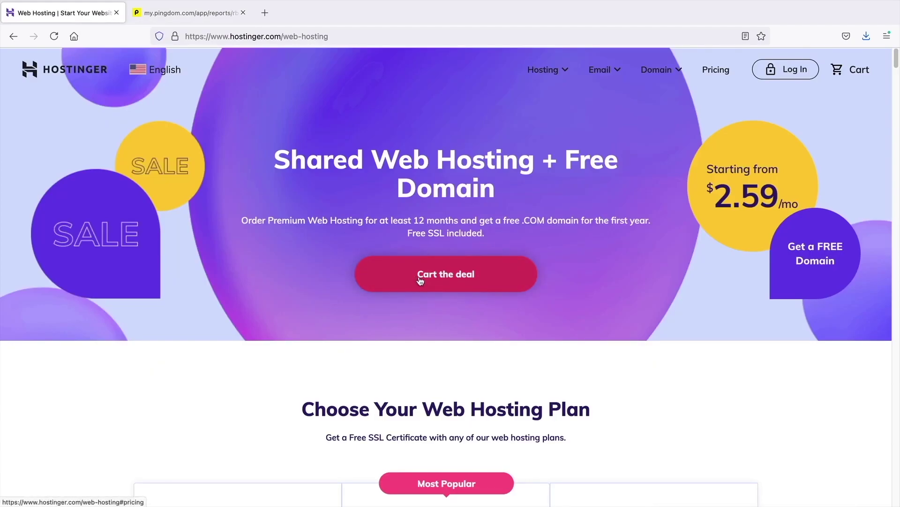
Jump to the pricing plans and highlight the Premium and Business Shared Hosting names
{"action": "left_click", "coordinate": [453, 280]}
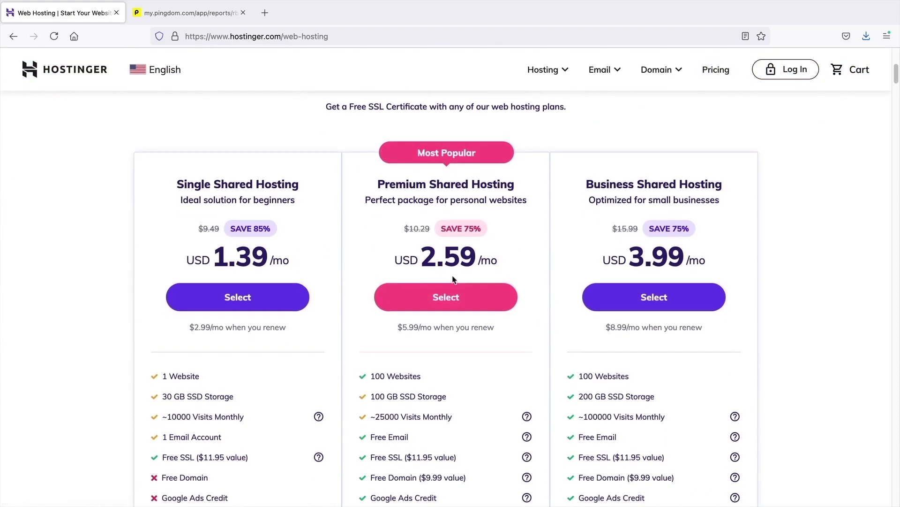
{"action": "scroll", "coordinate": [787, 333], "scroll_direction": "down", "scroll_amount": 2}
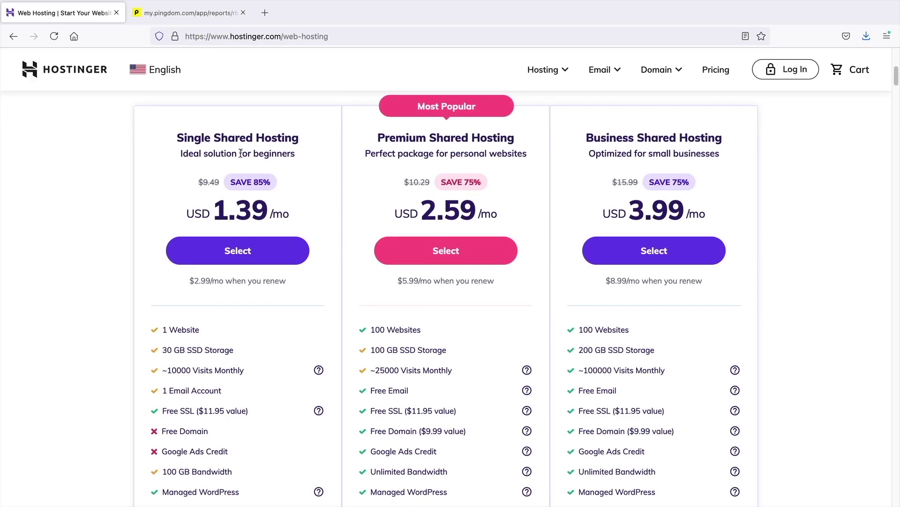
{"action": "left_click_drag", "start_coordinate": [586, 142], "coordinate": [732, 141]}
{"action": "left_click", "coordinate": [768, 150]}
{"action": "left_click_drag", "start_coordinate": [381, 138], "coordinate": [513, 141]}
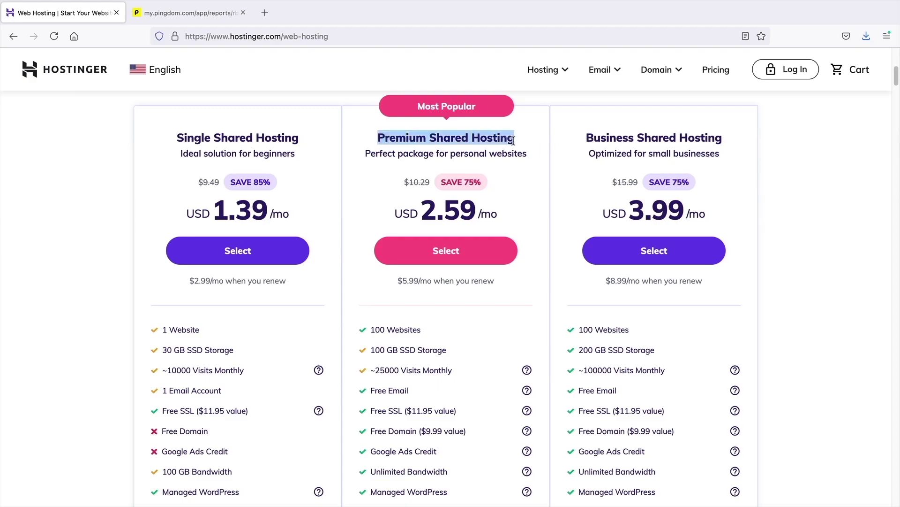
{"action": "left_click_drag", "start_coordinate": [587, 143], "coordinate": [727, 143]}
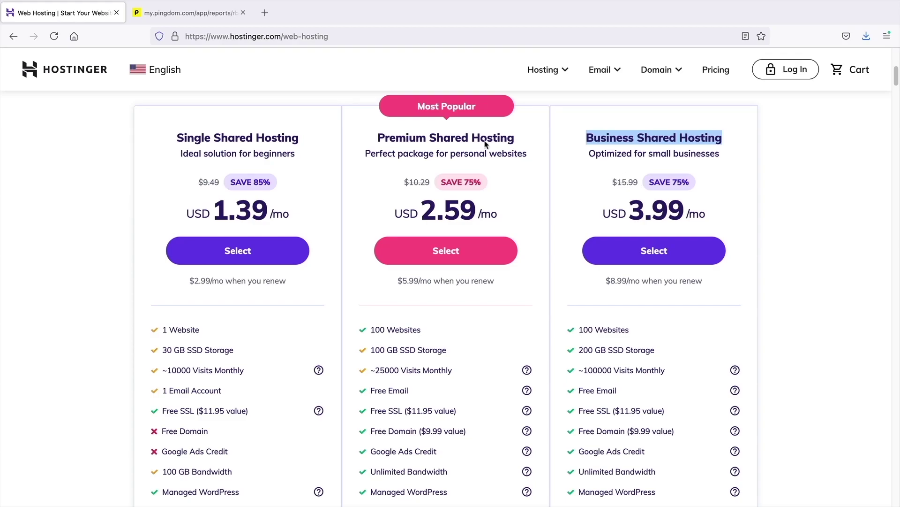
{"action": "left_click_drag", "start_coordinate": [379, 140], "coordinate": [513, 143]}
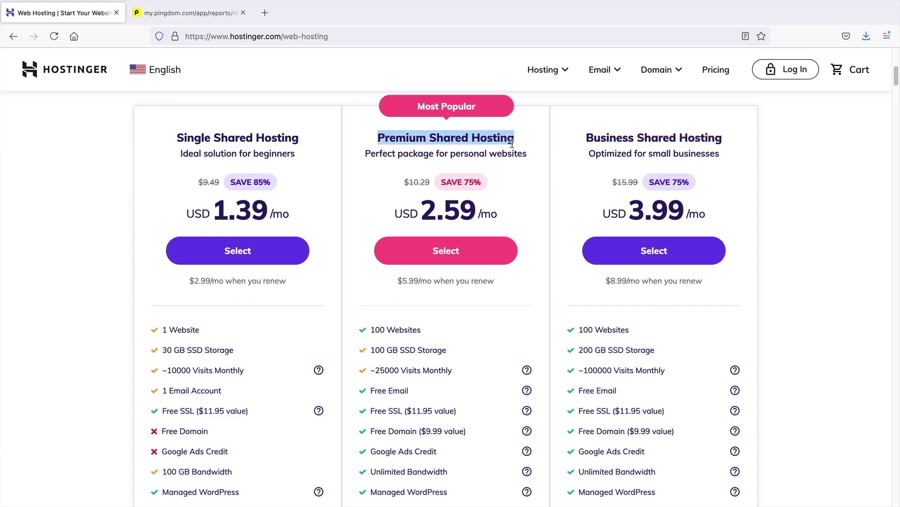
Compare plans by highlighting 100 Websites (Premium), 1 Website (Single) and plan names
{"action": "left_click", "coordinate": [513, 223]}
{"action": "left_click_drag", "start_coordinate": [422, 330], "coordinate": [371, 331]}
{"action": "left_click_drag", "start_coordinate": [200, 330], "coordinate": [153, 334]}
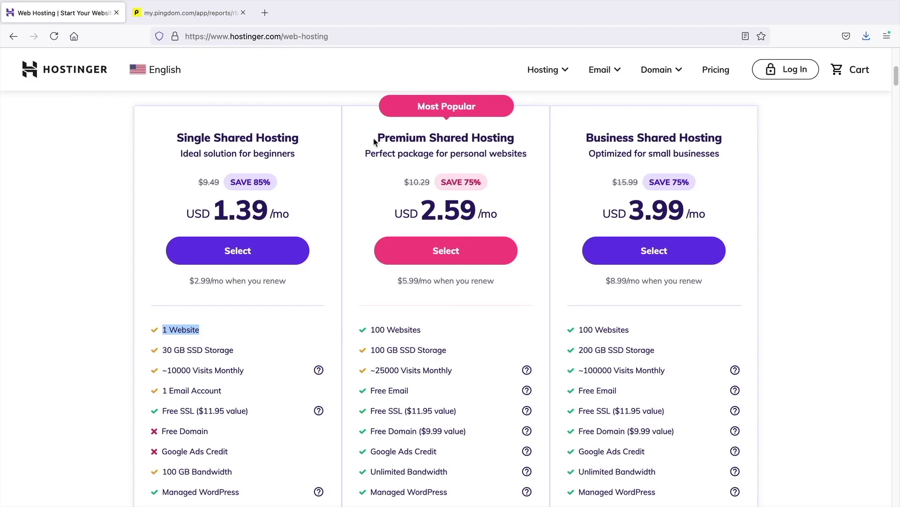
{"action": "left_click_drag", "start_coordinate": [374, 141], "coordinate": [513, 142]}
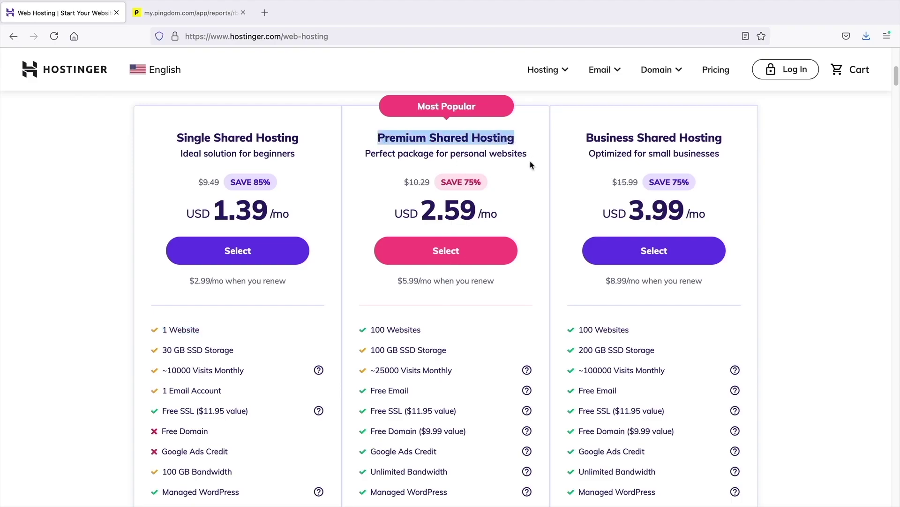
{"action": "left_click_drag", "start_coordinate": [580, 141], "coordinate": [735, 146]}
{"action": "left_click", "coordinate": [771, 183]}
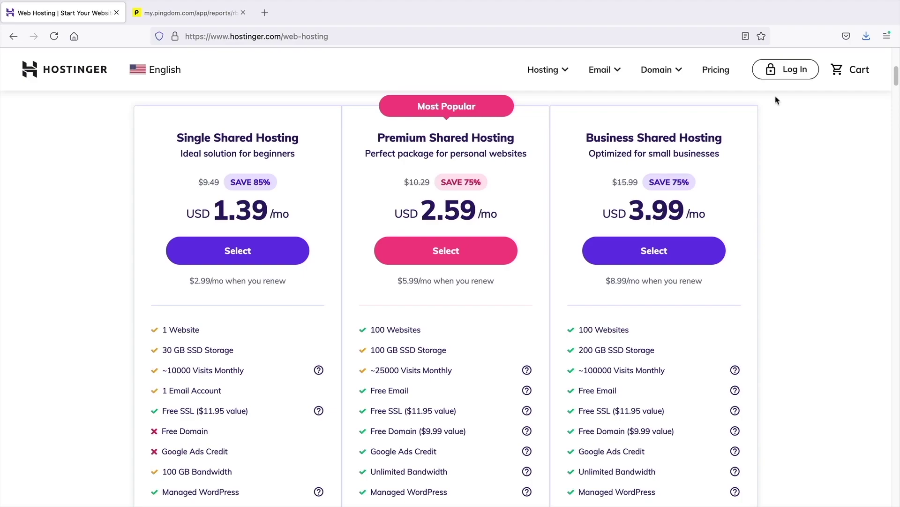
Highlight the Premium plan's money back guarantee further down the plans
{"action": "scroll", "coordinate": [585, 316], "scroll_direction": "down", "scroll_amount": 5}
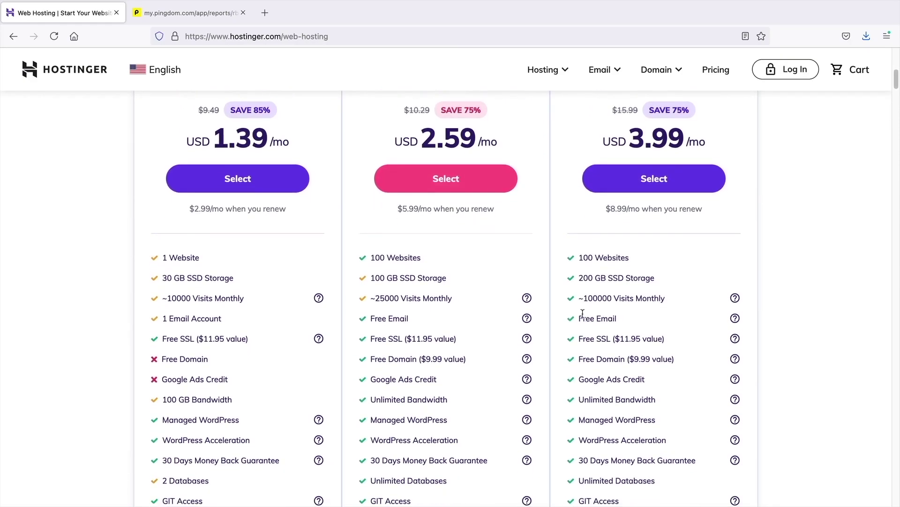
{"action": "scroll", "coordinate": [583, 317], "scroll_direction": "down", "scroll_amount": 2}
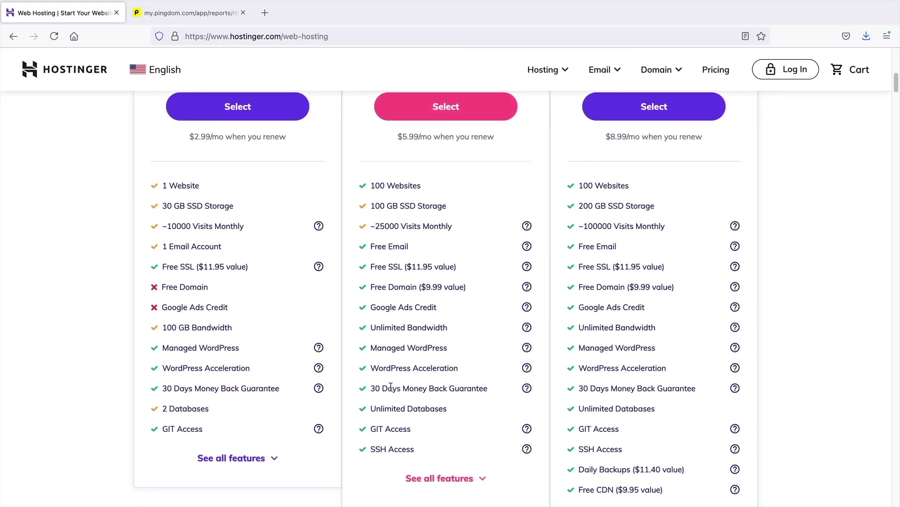
{"action": "left_click_drag", "start_coordinate": [382, 388], "coordinate": [487, 391]}
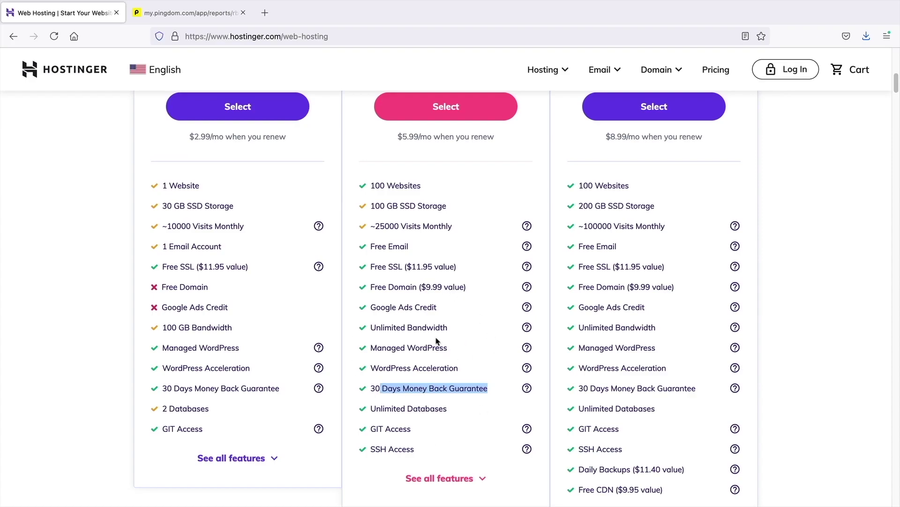
{"action": "scroll", "coordinate": [476, 383], "scroll_direction": "up", "scroll_amount": 4}
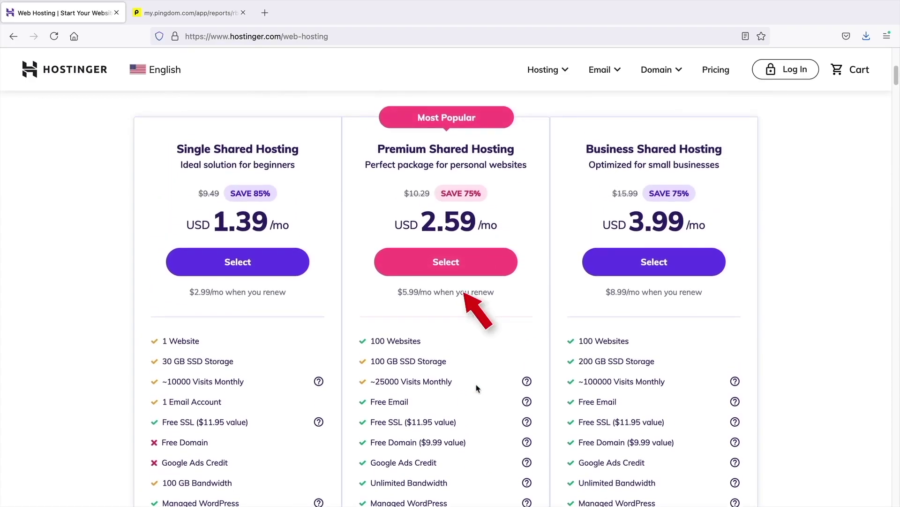
Add Premium Shared Hosting to the cart on the 12-month period, $31.08 subtotal
{"action": "left_click", "coordinate": [442, 286]}
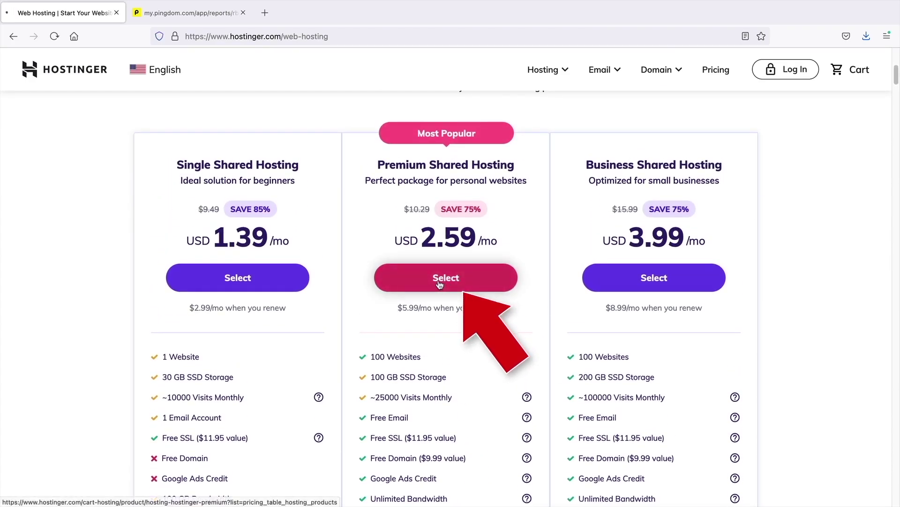
{"action": "scroll", "coordinate": [440, 280], "scroll_direction": "down", "scroll_amount": 3}
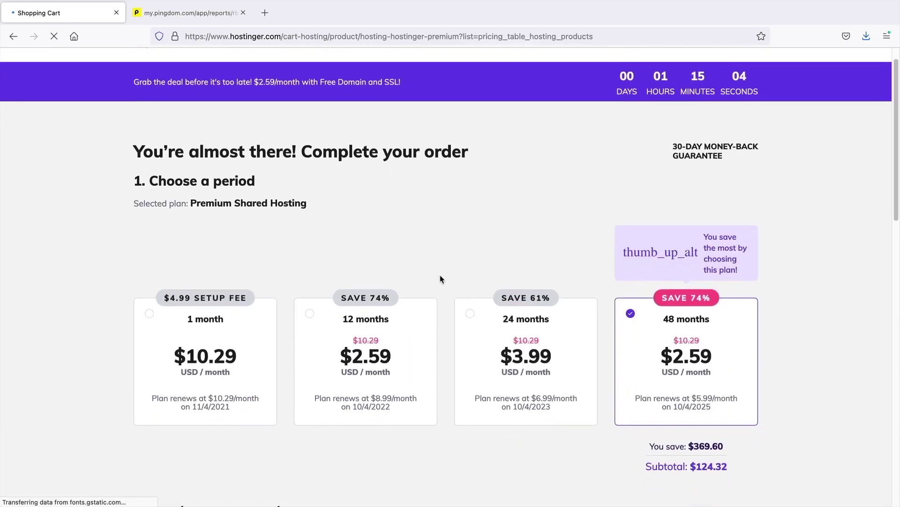
{"action": "scroll", "coordinate": [441, 280], "scroll_direction": "down", "scroll_amount": 1}
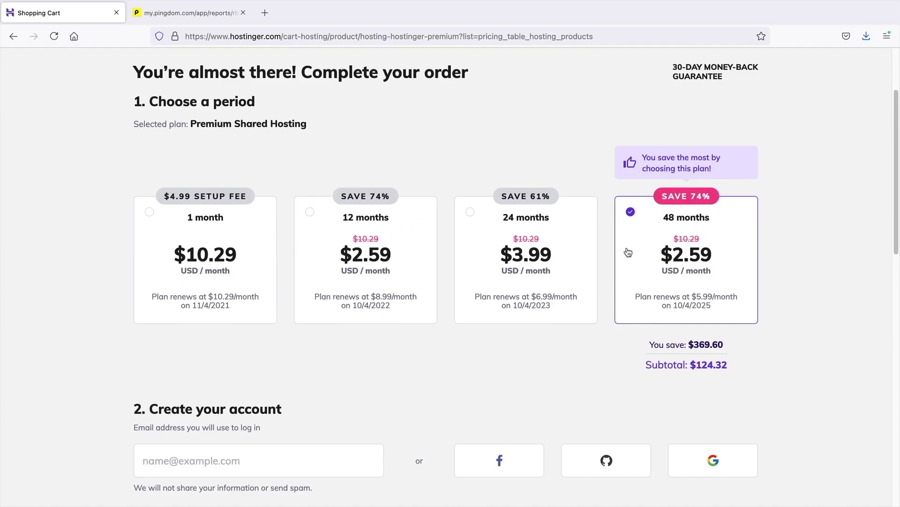
{"action": "left_click", "coordinate": [360, 220]}
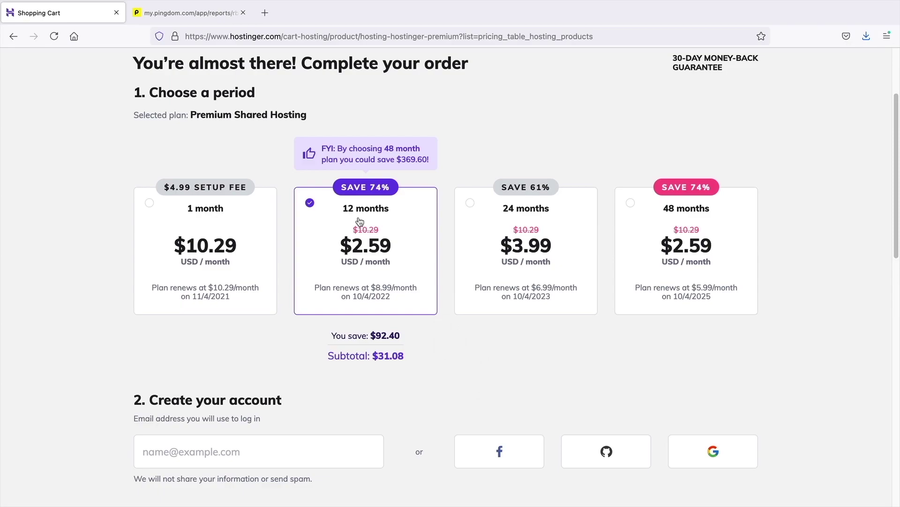
{"action": "middle_click", "coordinate": [781, 270]}
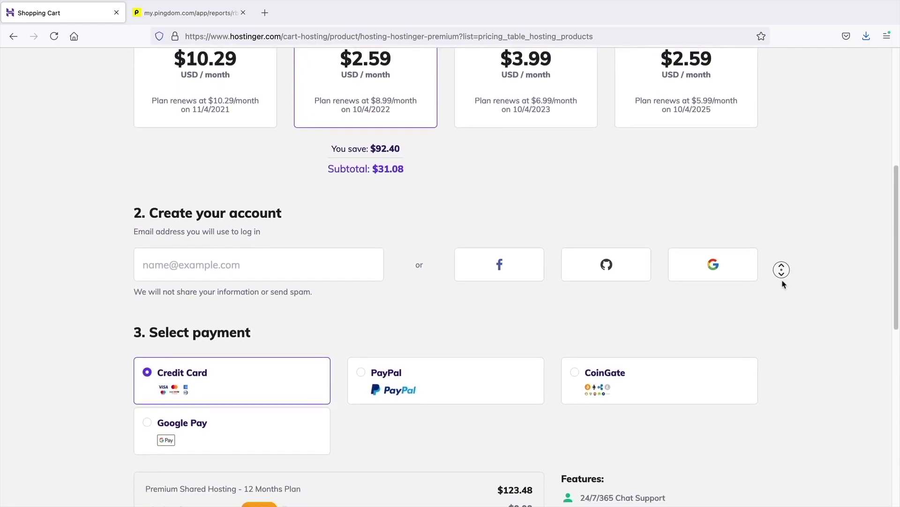
{"action": "left_click", "coordinate": [782, 283]}
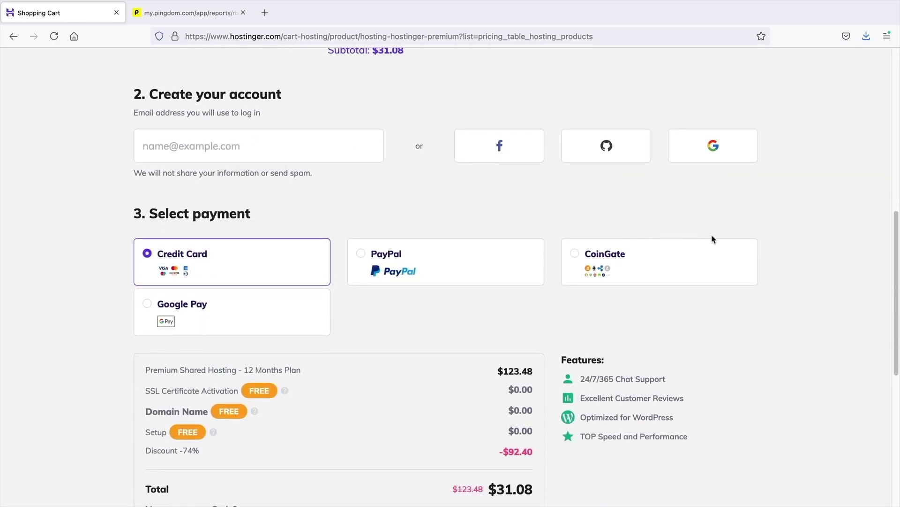
{"action": "middle_click", "coordinate": [811, 243]}
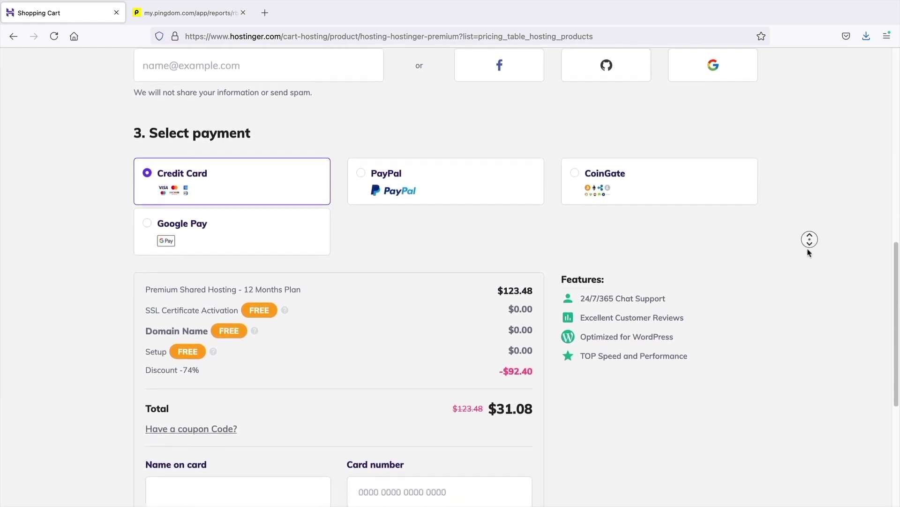
{"action": "left_click", "coordinate": [808, 252]}
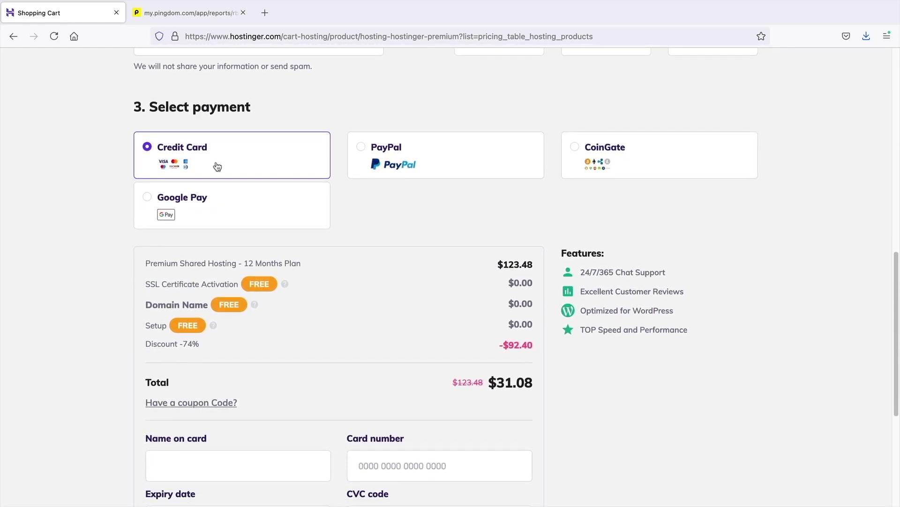
{"action": "left_click", "coordinate": [582, 152]}
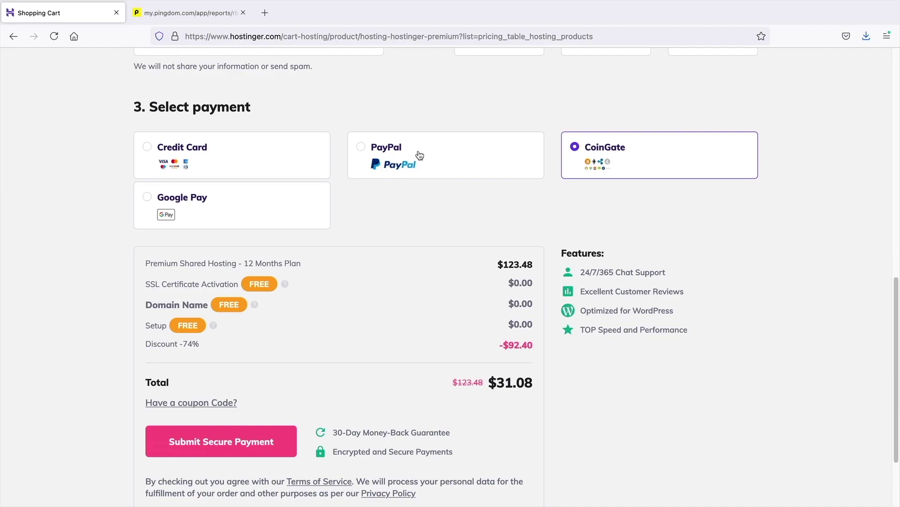
{"action": "left_click", "coordinate": [295, 161]}
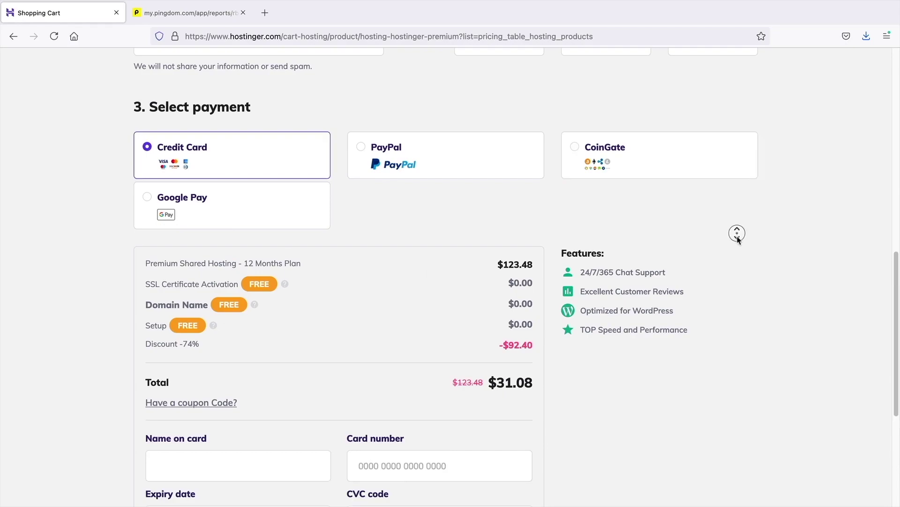
{"action": "scroll", "coordinate": [737, 233], "scroll_direction": "down", "scroll_amount": 2}
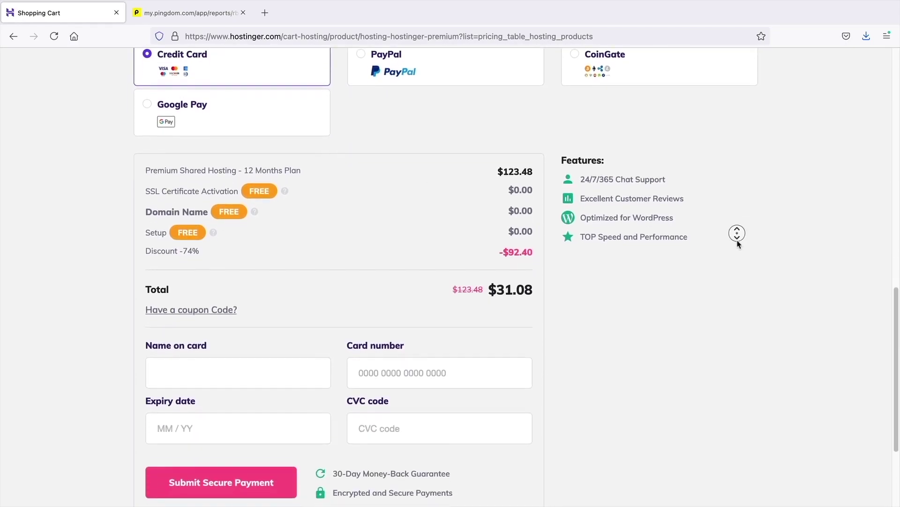
{"action": "scroll", "coordinate": [737, 244], "scroll_direction": "down", "scroll_amount": 2}
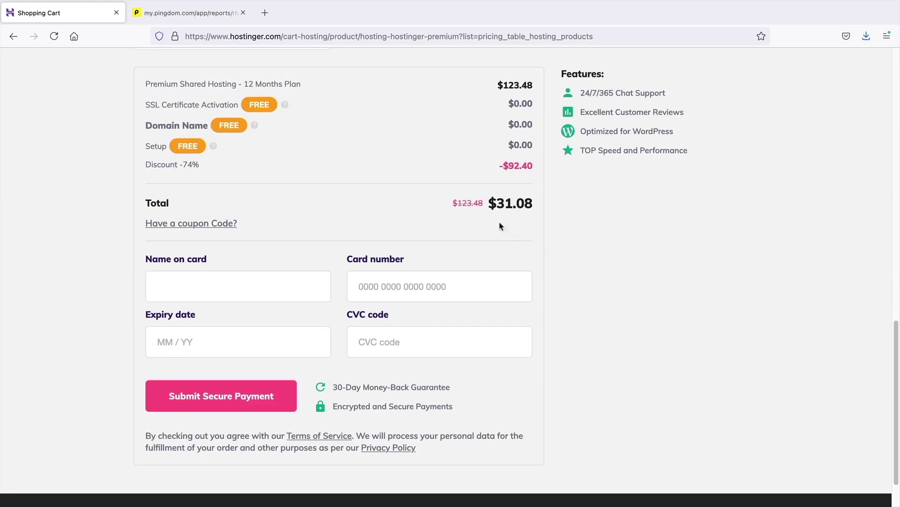
Apply the discount coupon code, lowering the total to $27.96 at 77% off
{"action": "left_click", "coordinate": [225, 221]}
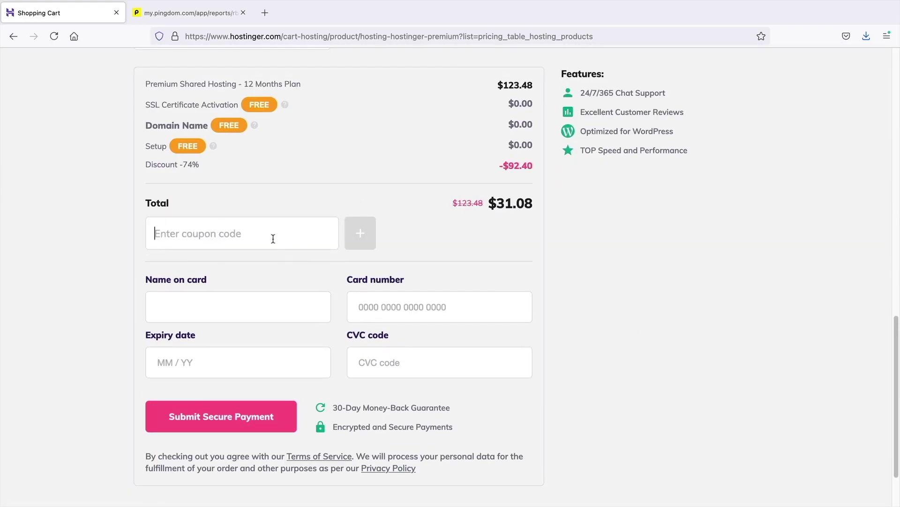
{"action": "type", "text": "DARREL10"}
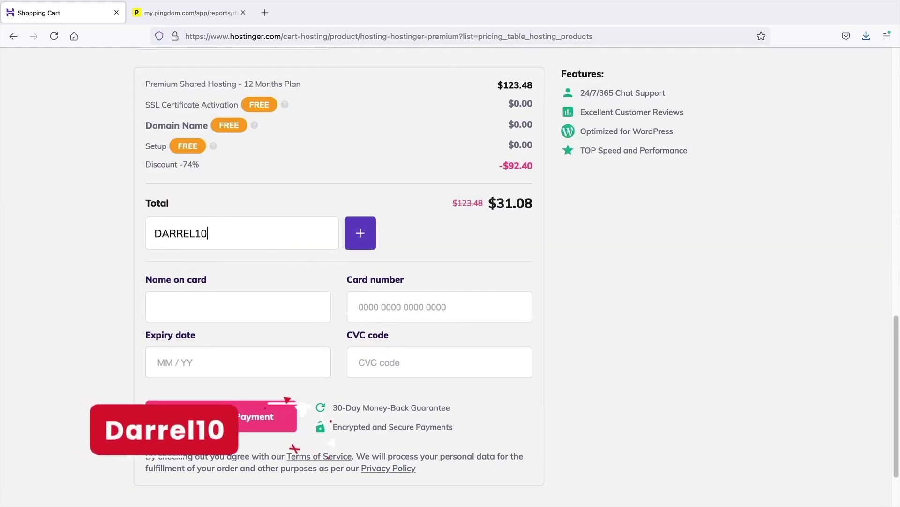
{"action": "left_click", "coordinate": [365, 229]}
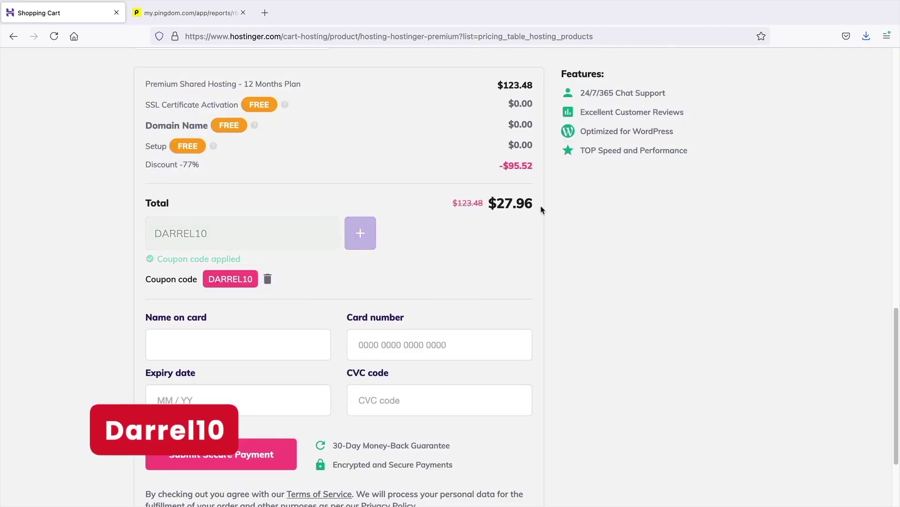
{"action": "left_click_drag", "start_coordinate": [535, 205], "coordinate": [488, 207]}
{"action": "left_click", "coordinate": [551, 216]}
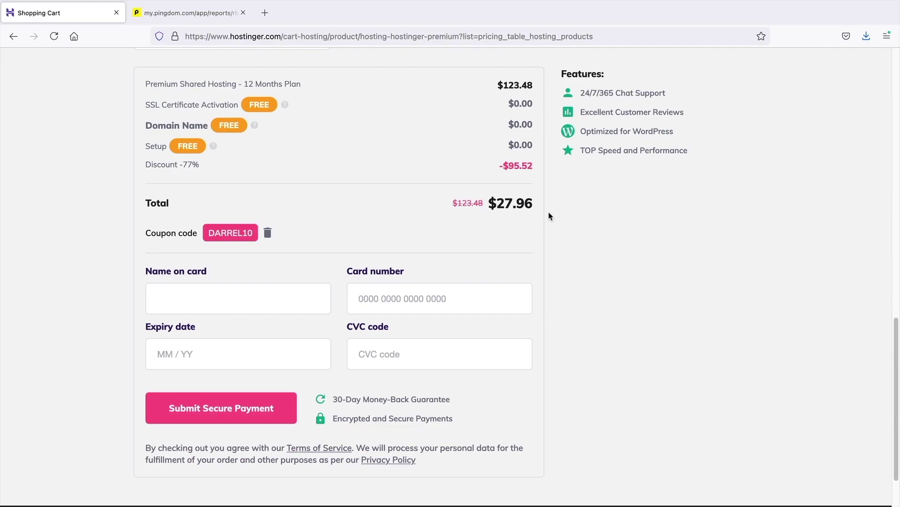
Start the guided website setup in hPanel
{"action": "scroll", "coordinate": [341, 240], "scroll_direction": "down", "scroll_amount": 3}
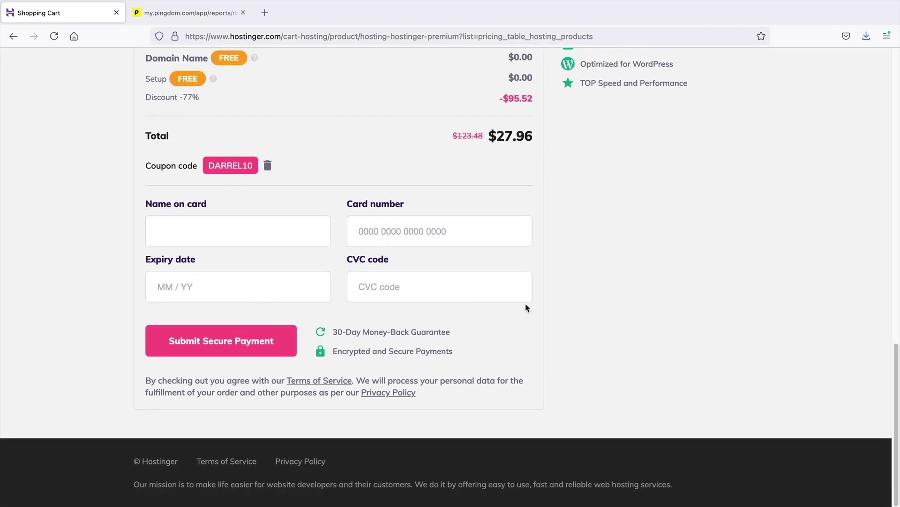
{"action": "scroll", "coordinate": [538, 311], "scroll_direction": "up", "scroll_amount": 1}
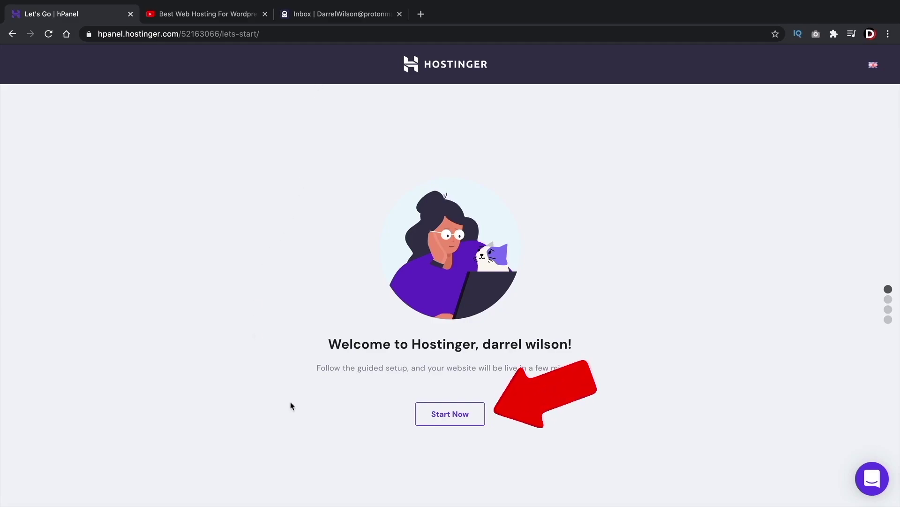
{"action": "left_click", "coordinate": [447, 418]}
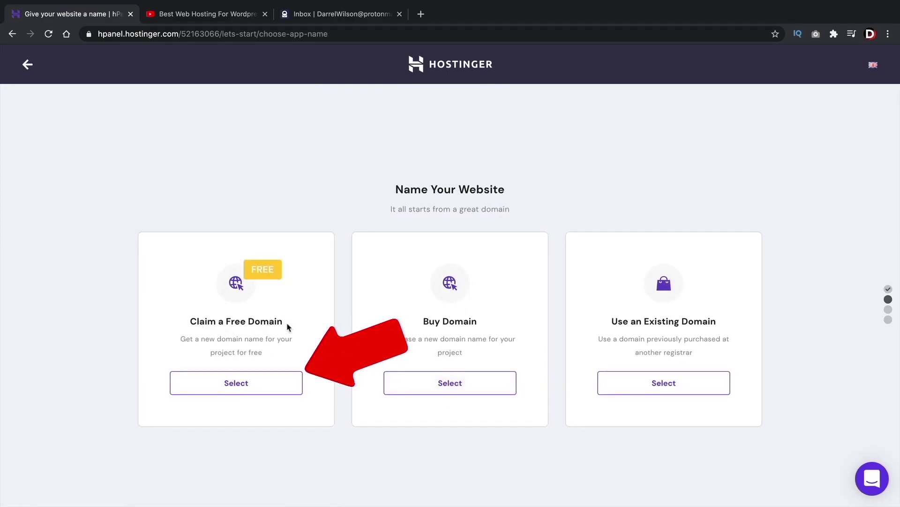
Claim a free .com domain with the desired site name, check availability, and continue
{"action": "left_click", "coordinate": [236, 386]}
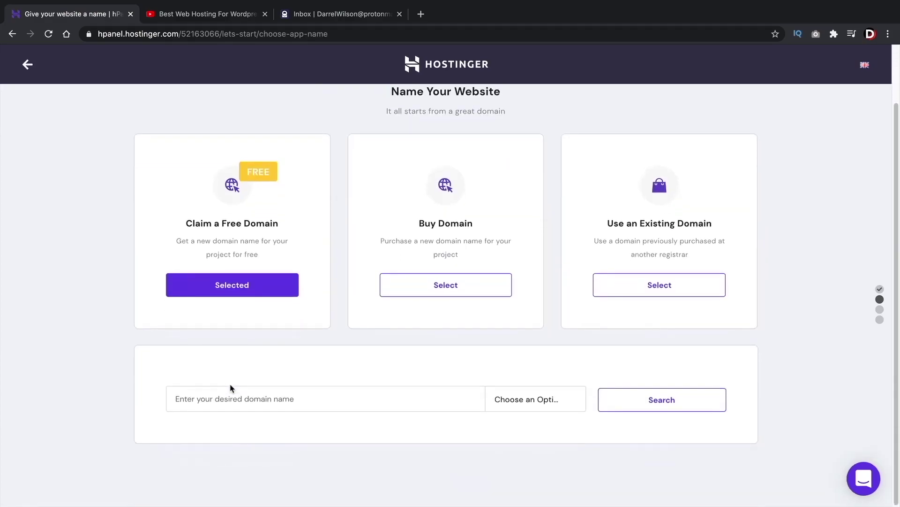
{"action": "left_click", "coordinate": [257, 396]}
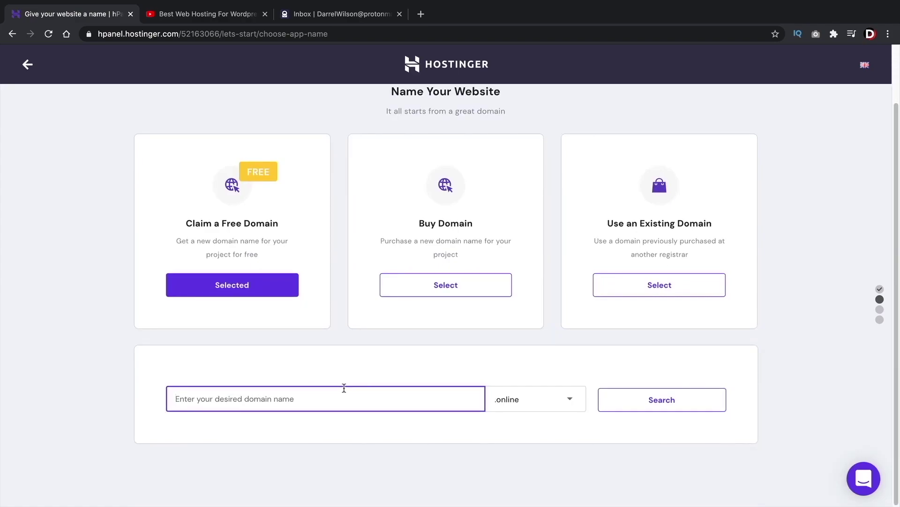
{"action": "type", "text": "mytu"}
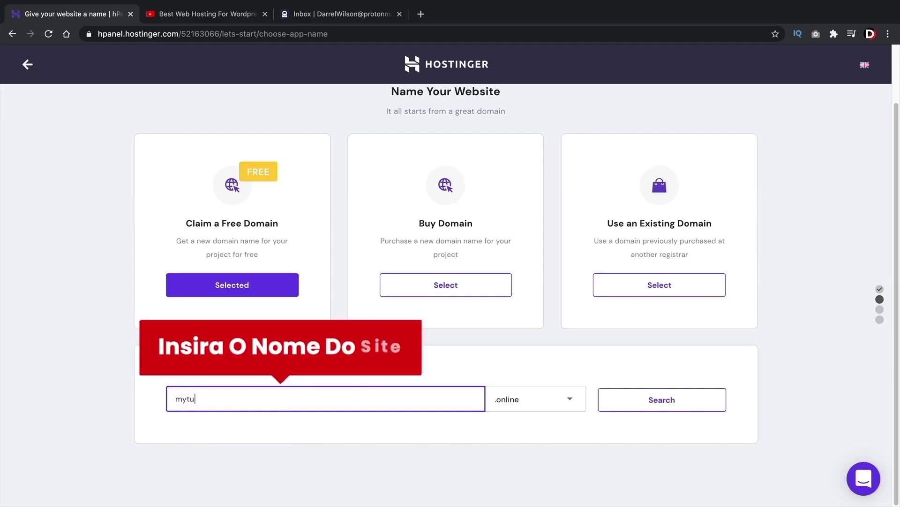
{"action": "type", "text": "torialwebsitedarre"}
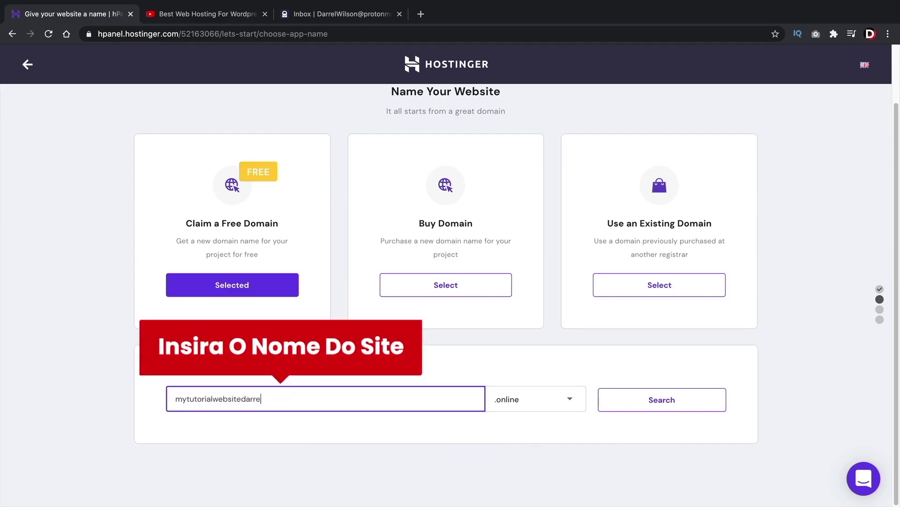
{"action": "type", "text": "lwilsonwebsite"}
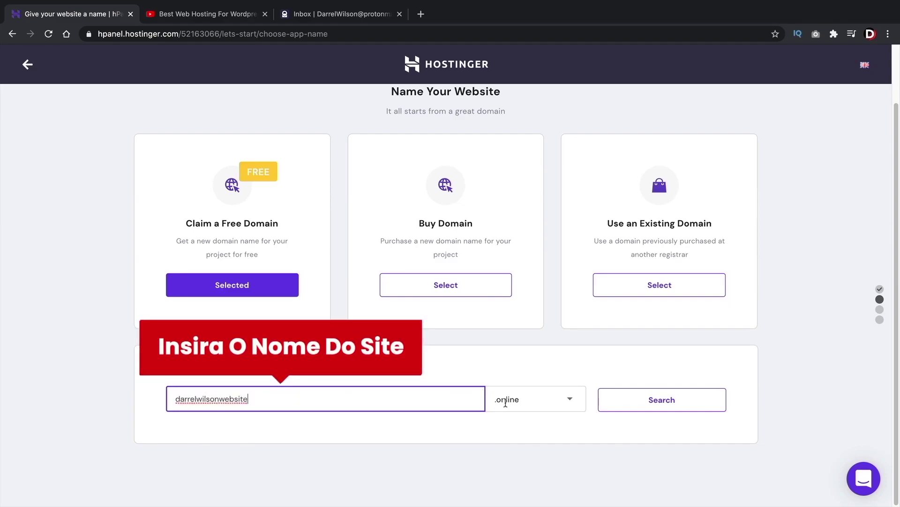
{"action": "left_click", "coordinate": [502, 399]}
{"action": "scroll", "coordinate": [521, 422], "scroll_direction": "down", "scroll_amount": 5}
{"action": "scroll", "coordinate": [525, 423], "scroll_direction": "down", "scroll_amount": 10}
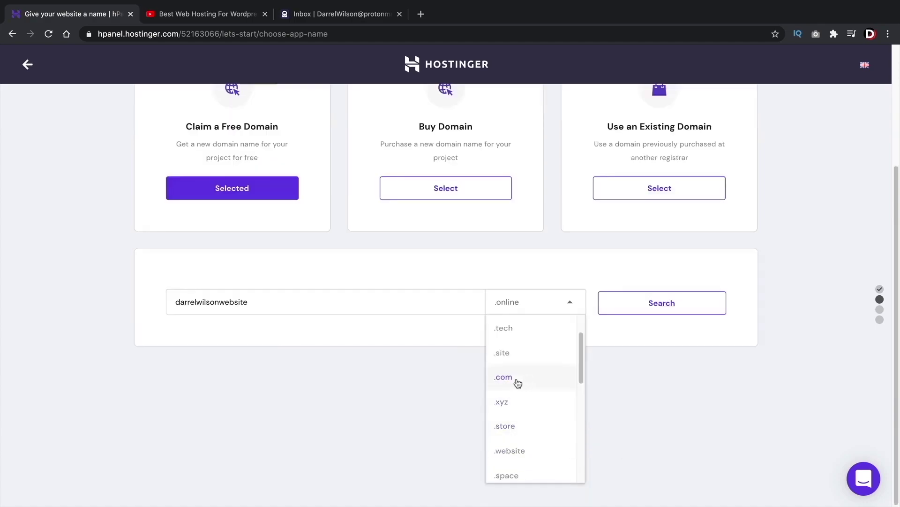
{"action": "left_click", "coordinate": [506, 379]}
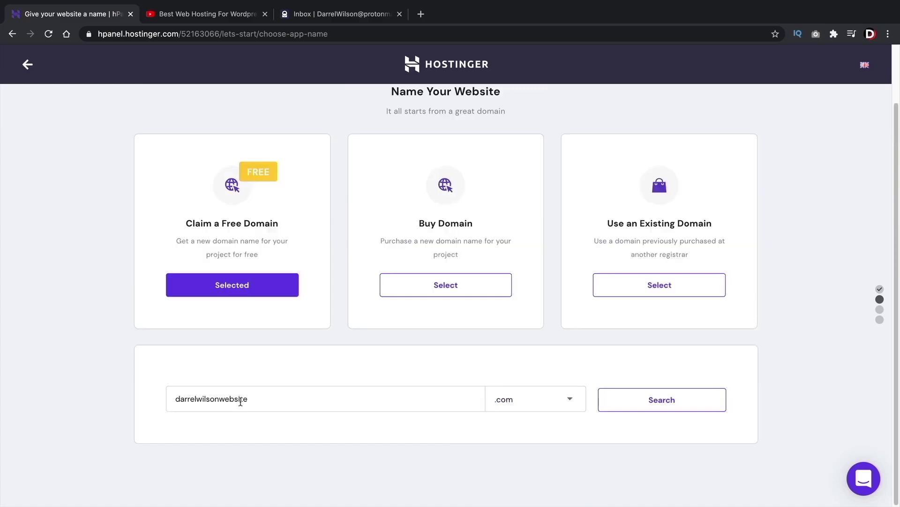
{"action": "left_click", "coordinate": [662, 401]}
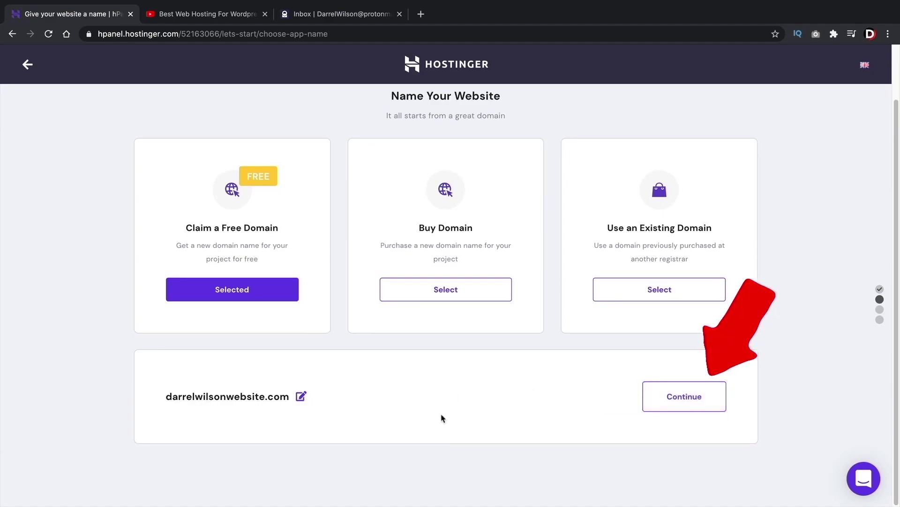
{"action": "left_click", "coordinate": [672, 399]}
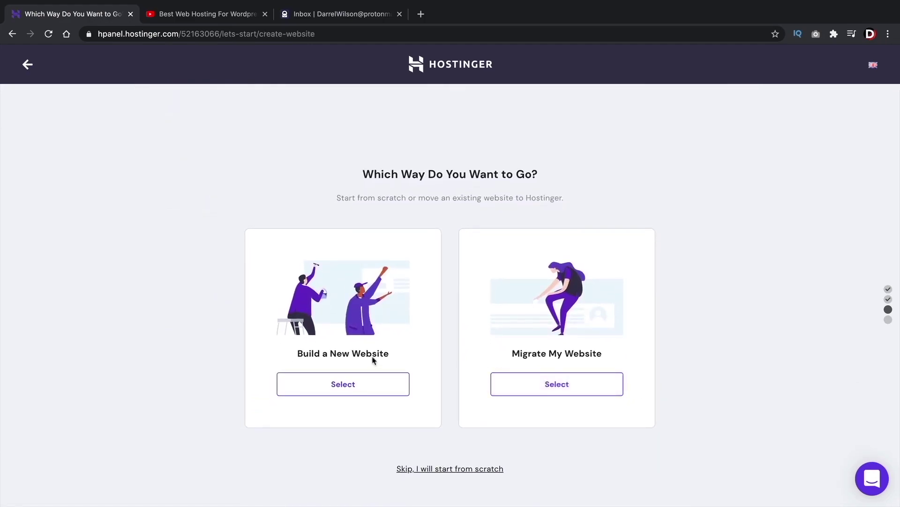
Choose a new WordPress website as an experienced builder and submit the account details
{"action": "left_click_drag", "start_coordinate": [303, 353], "coordinate": [365, 353]}
{"action": "left_click", "coordinate": [373, 352]}
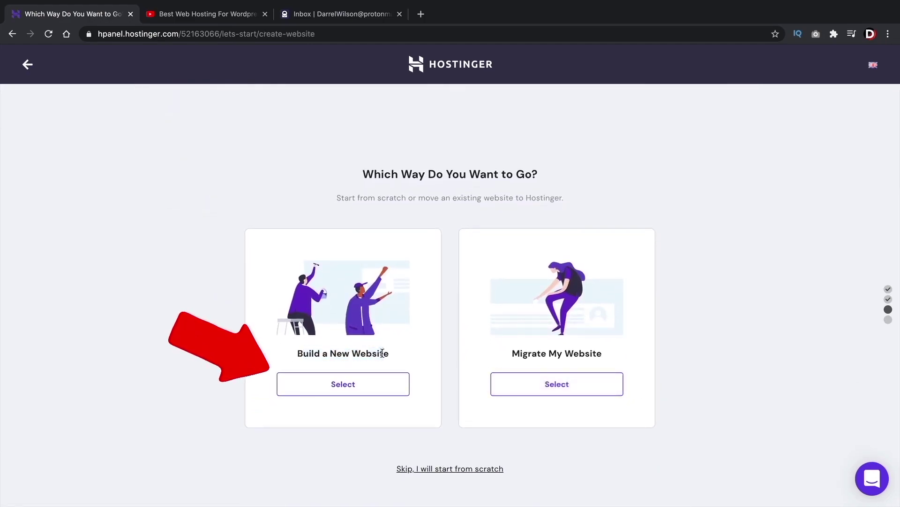
{"action": "left_click", "coordinate": [351, 388]}
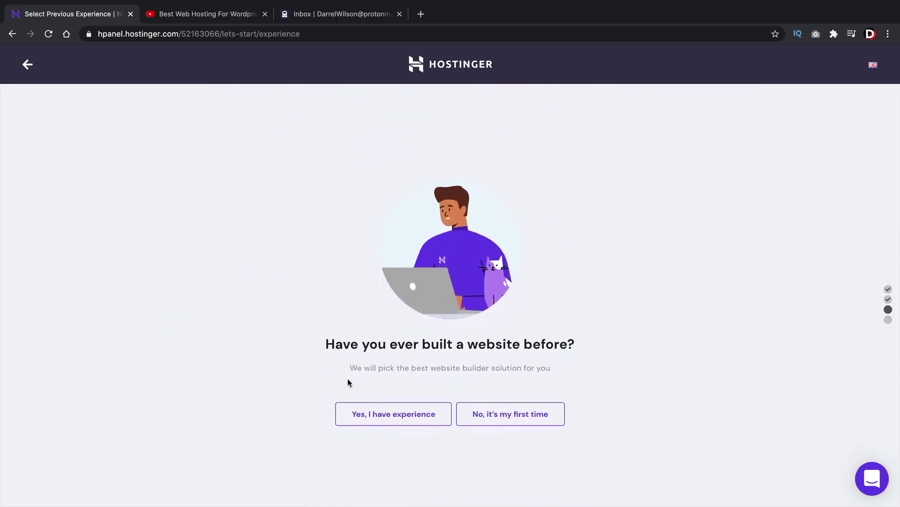
{"action": "left_click", "coordinate": [389, 417]}
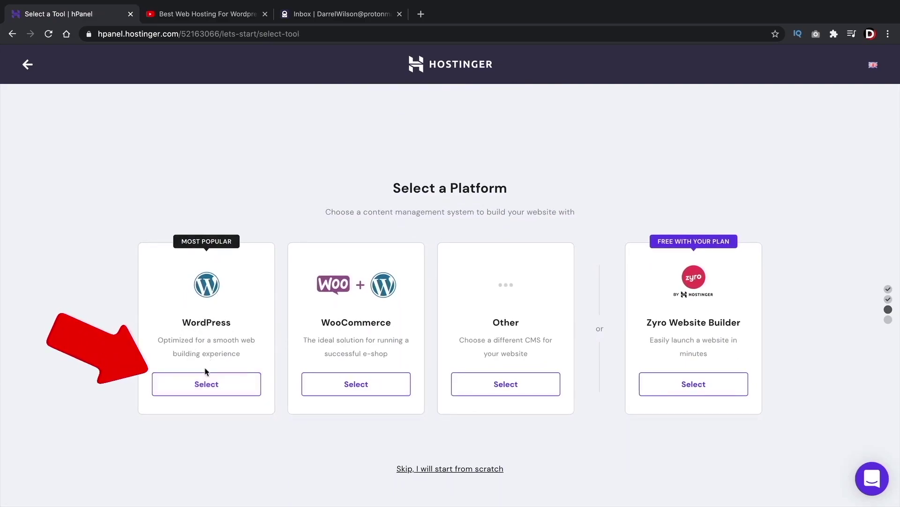
{"action": "left_click", "coordinate": [205, 389]}
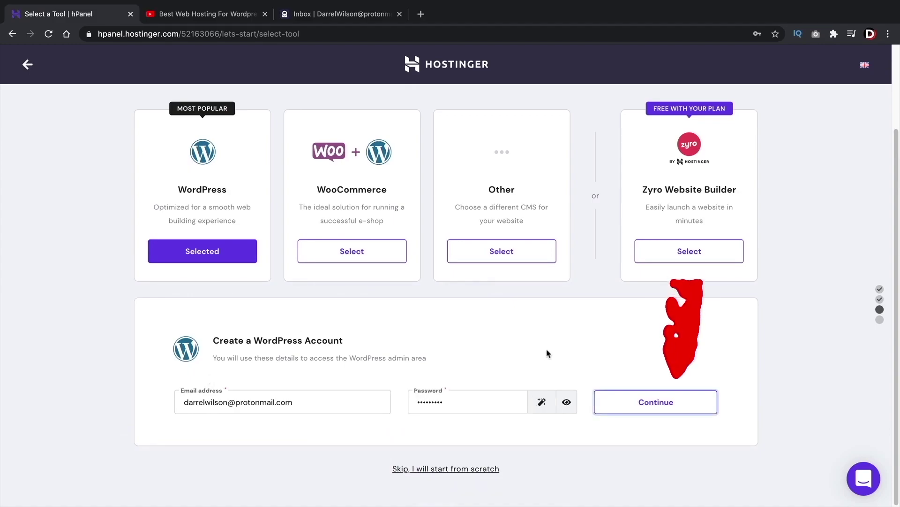
{"action": "left_click", "coordinate": [635, 404]}
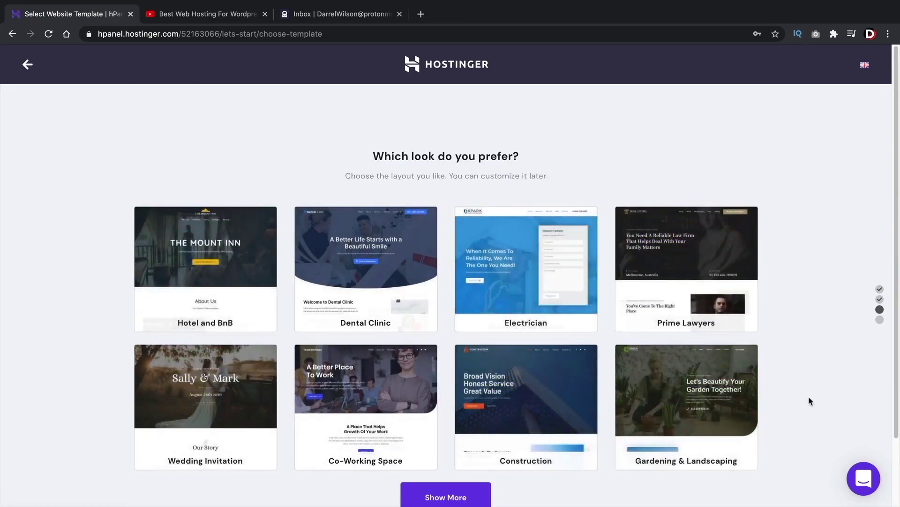
Skip the template selection and finish the website setup
{"action": "scroll", "coordinate": [810, 398], "scroll_direction": "down", "scroll_amount": 3}
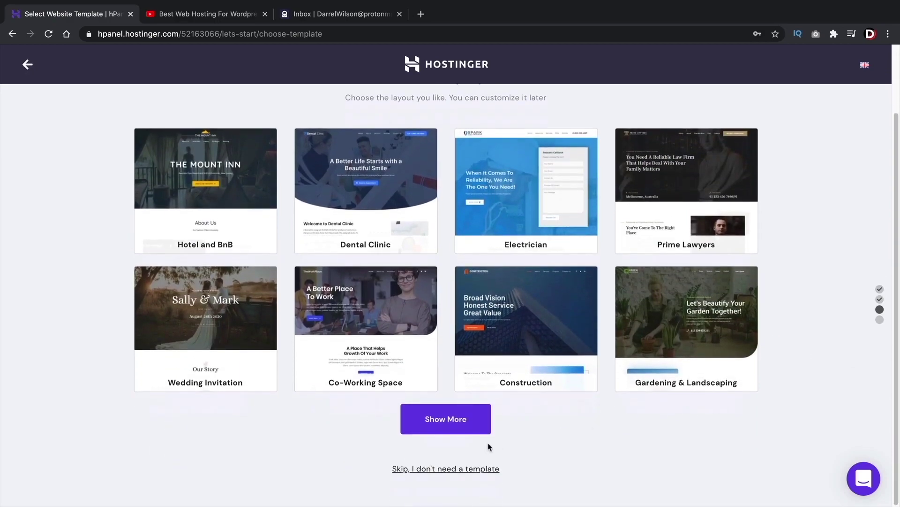
{"action": "left_click", "coordinate": [415, 469]}
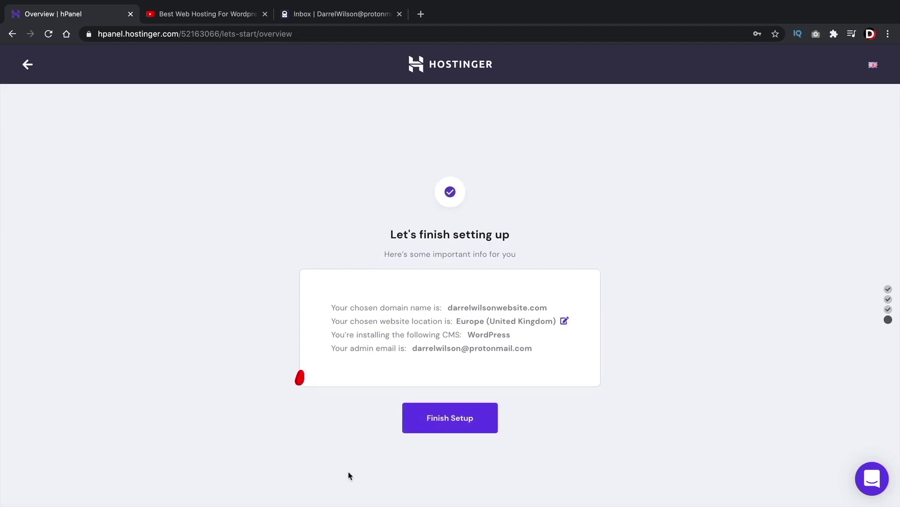
{"action": "left_click", "coordinate": [441, 419]}
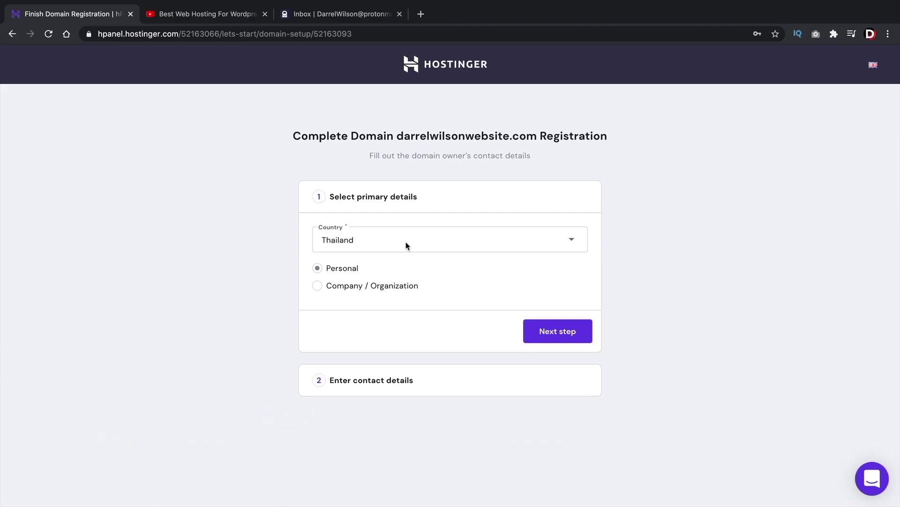
Submit the domain owner's primary and contact details to complete registration
{"action": "left_click", "coordinate": [547, 331]}
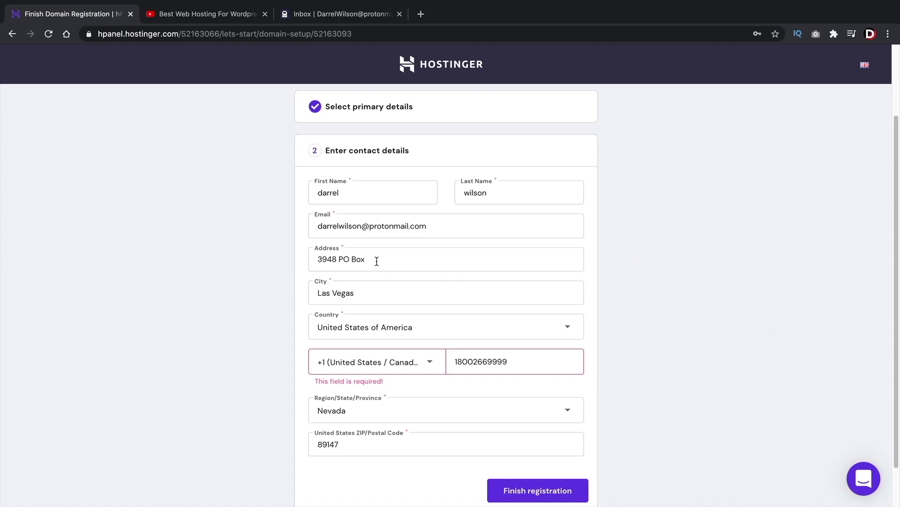
{"action": "left_click_drag", "start_coordinate": [369, 297], "coordinate": [311, 295]}
{"action": "left_click", "coordinate": [283, 300]}
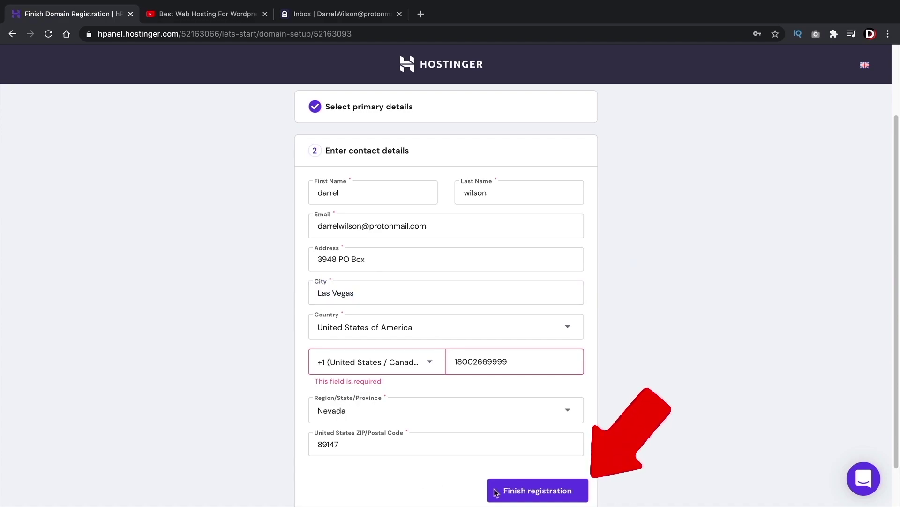
{"action": "left_click", "coordinate": [532, 491]}
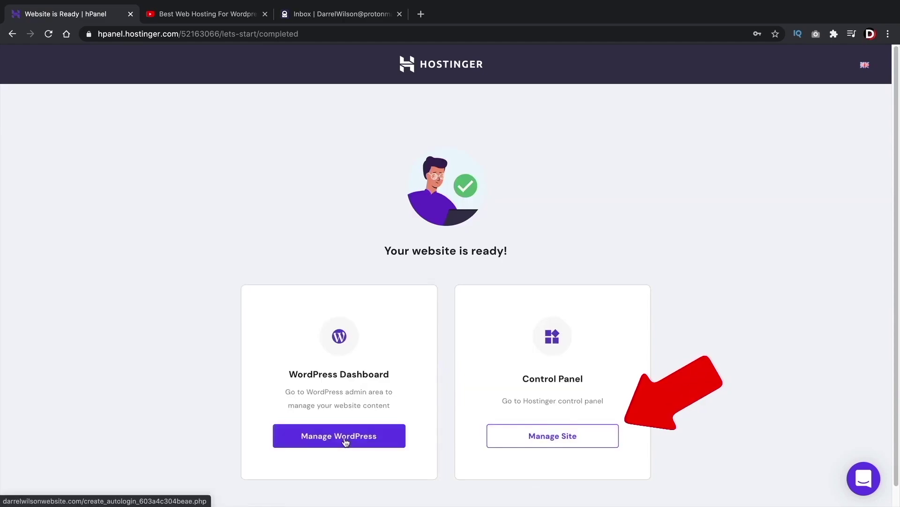
Open the new site's WordPress hosting dashboard via Manage Site
{"action": "left_click", "coordinate": [560, 440]}
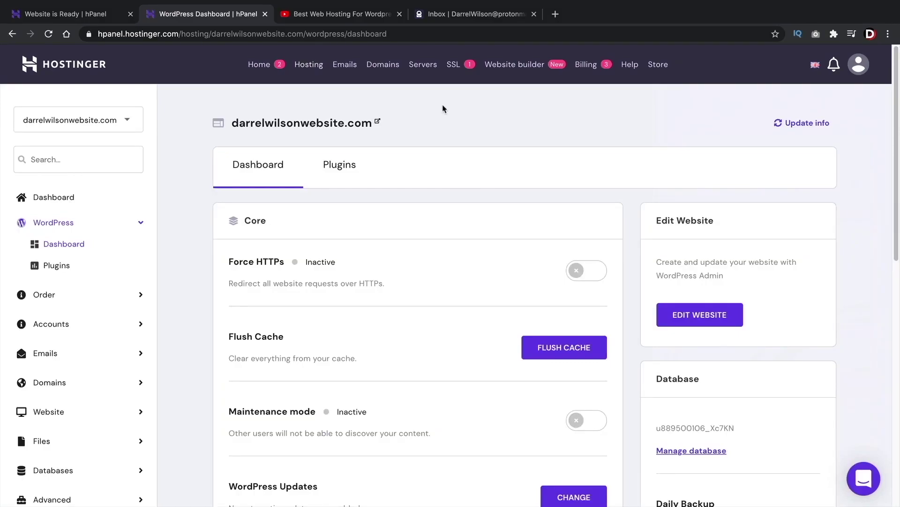
{"action": "left_click", "coordinate": [860, 483]}
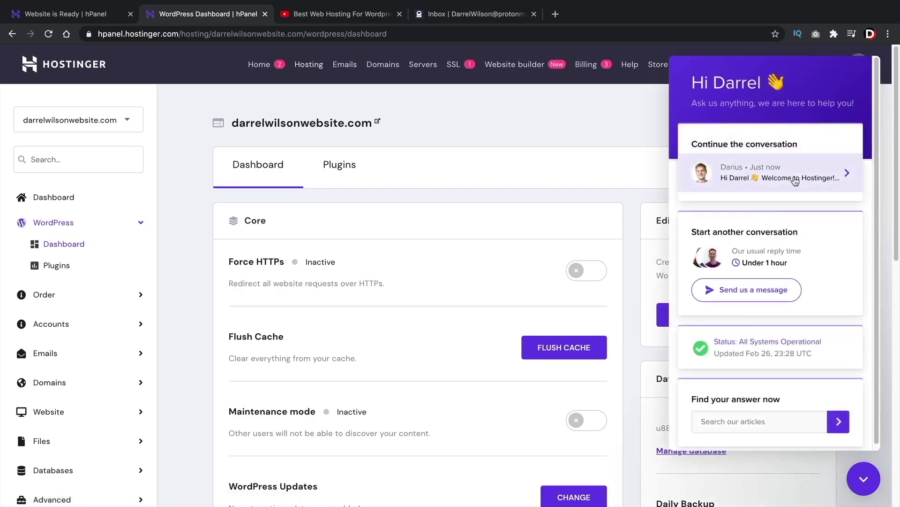
{"action": "left_click", "coordinate": [864, 478]}
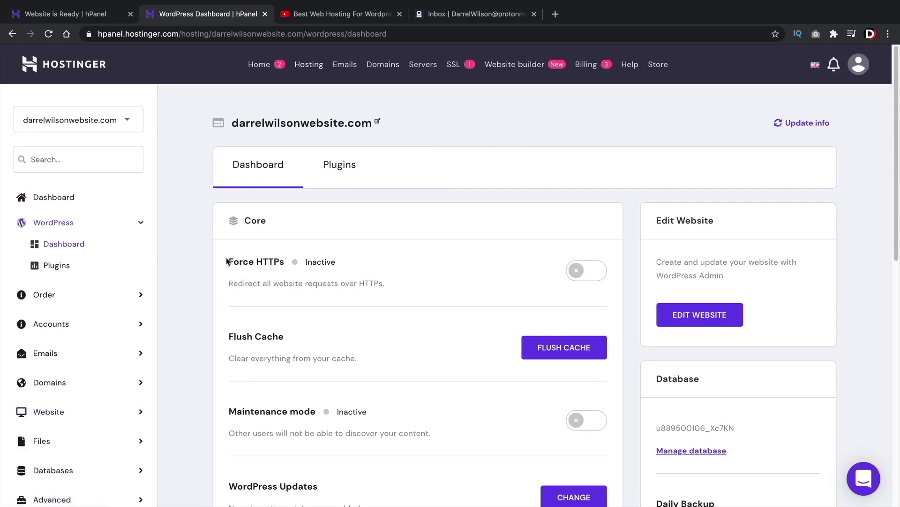
Enable Force HTTPs and install the SSL certificate for the domain
{"action": "left_click_drag", "start_coordinate": [285, 261], "coordinate": [231, 257]}
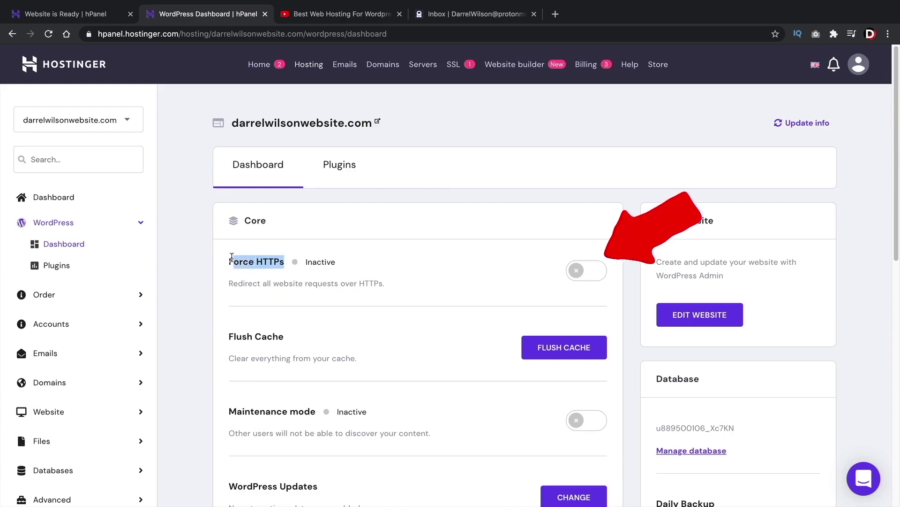
{"action": "left_click", "coordinate": [232, 257]}
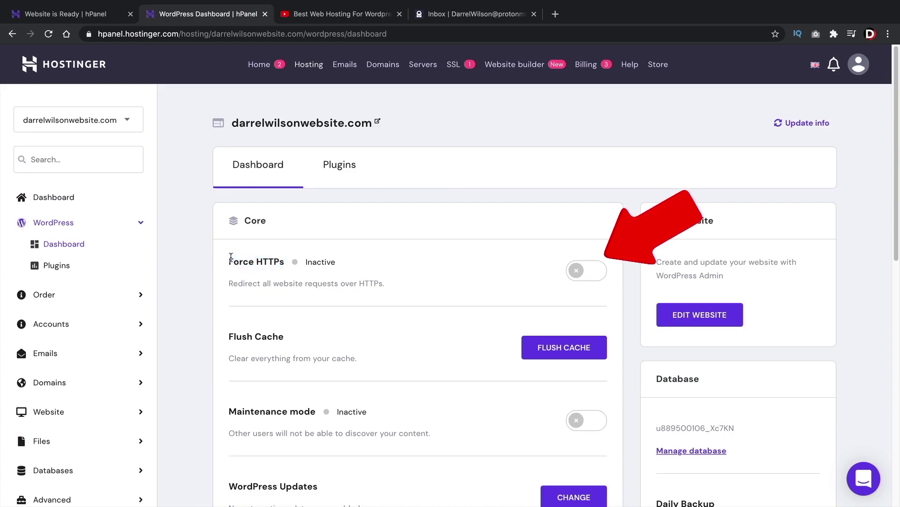
{"action": "left_click", "coordinate": [584, 273]}
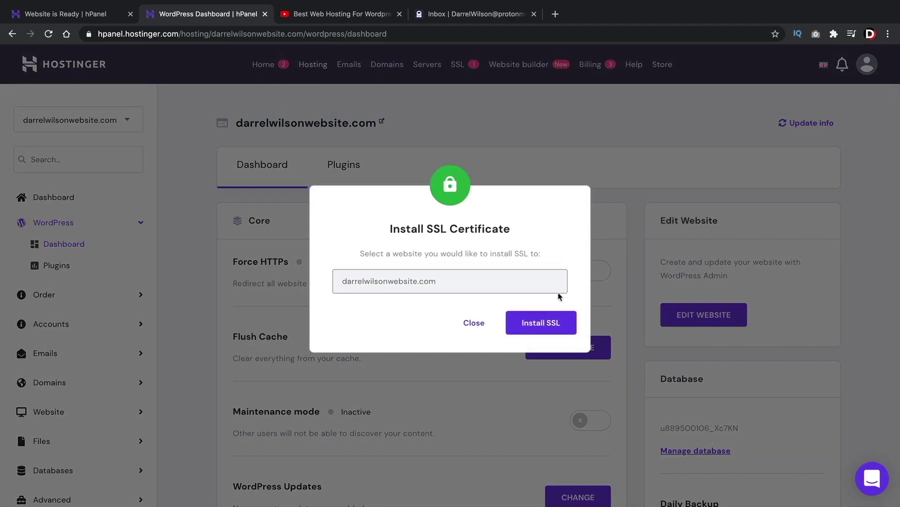
{"action": "left_click", "coordinate": [542, 328]}
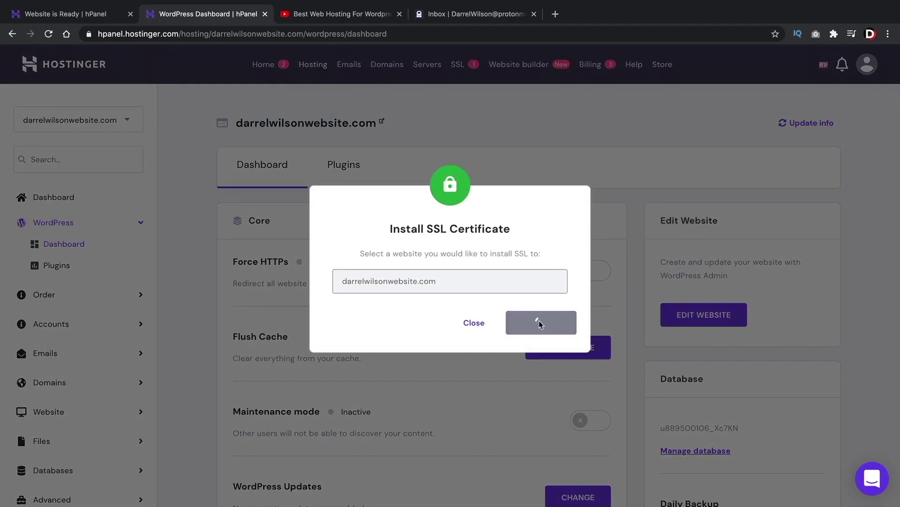
Bring up the Best Web Hosting For Wordpress video and view its secure-connection details
{"action": "left_click", "coordinate": [351, 14]}
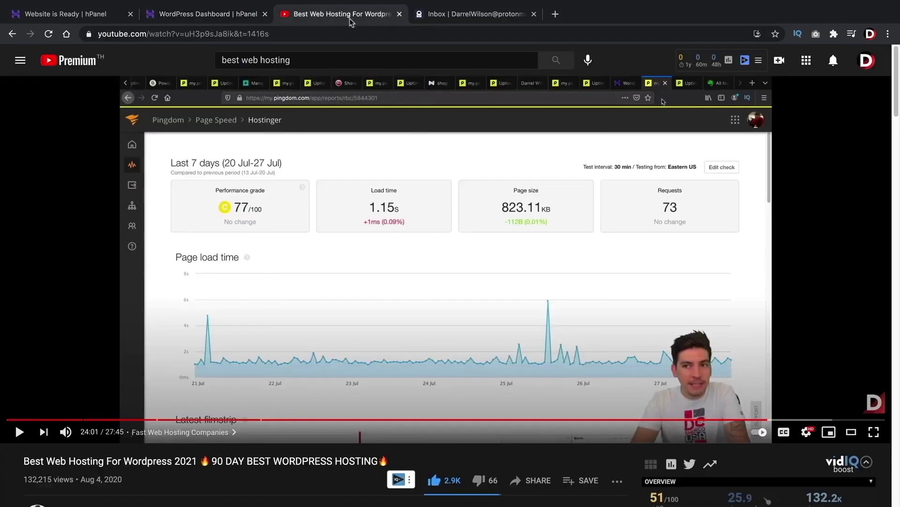
{"action": "left_click", "coordinate": [88, 34]}
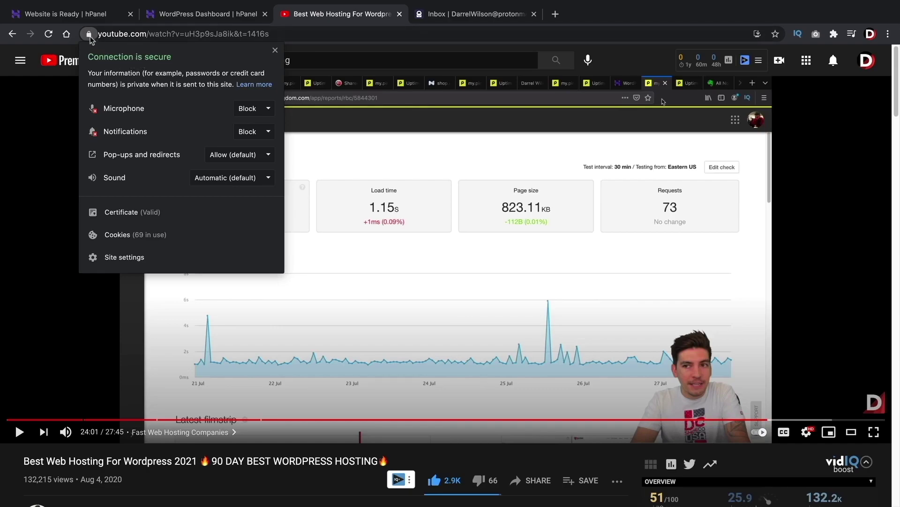
Back in hPanel, dismiss the SSL installed confirmation and turn Force HTTPs on
{"action": "left_click", "coordinate": [177, 16]}
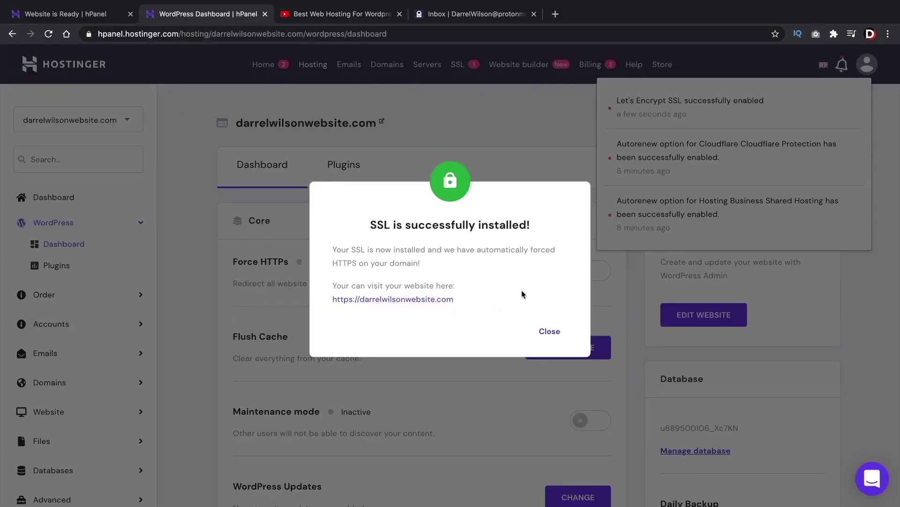
{"action": "left_click", "coordinate": [549, 333]}
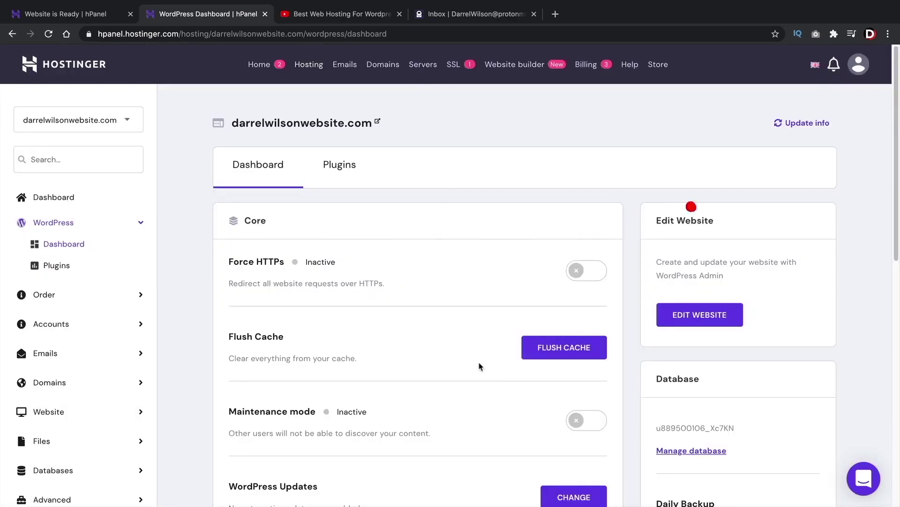
{"action": "left_click", "coordinate": [578, 273]}
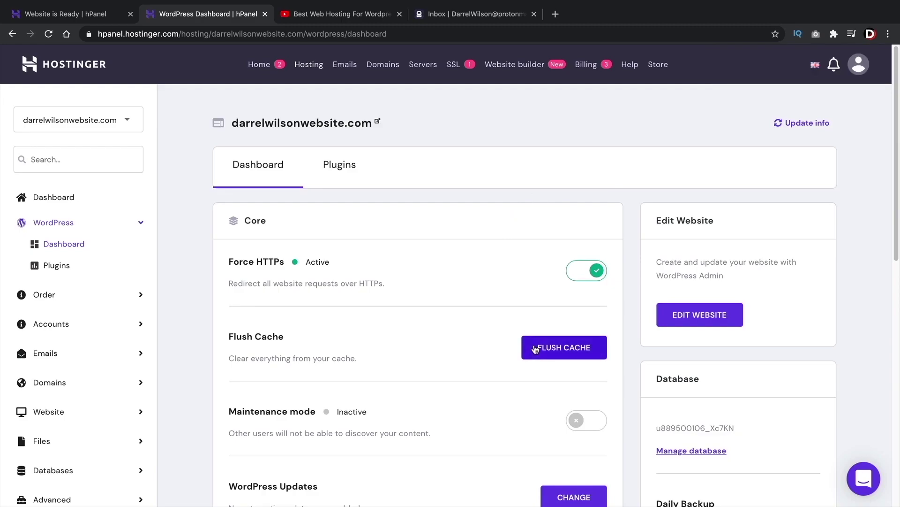
Flush the site cache and review the settings, highlighting the Maintenance mode entry
{"action": "left_click", "coordinate": [561, 352]}
{"action": "scroll", "coordinate": [555, 342], "scroll_direction": "down", "scroll_amount": 3}
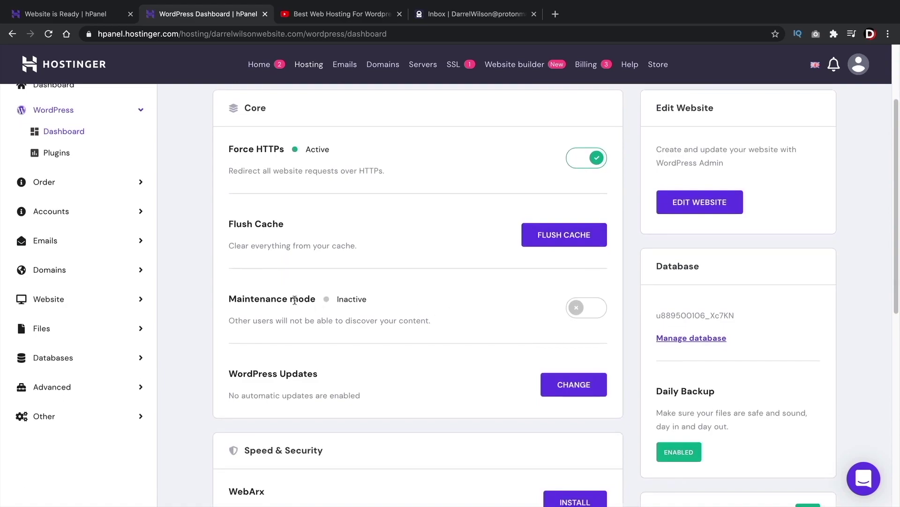
{"action": "left_click_drag", "start_coordinate": [230, 300], "coordinate": [317, 303]}
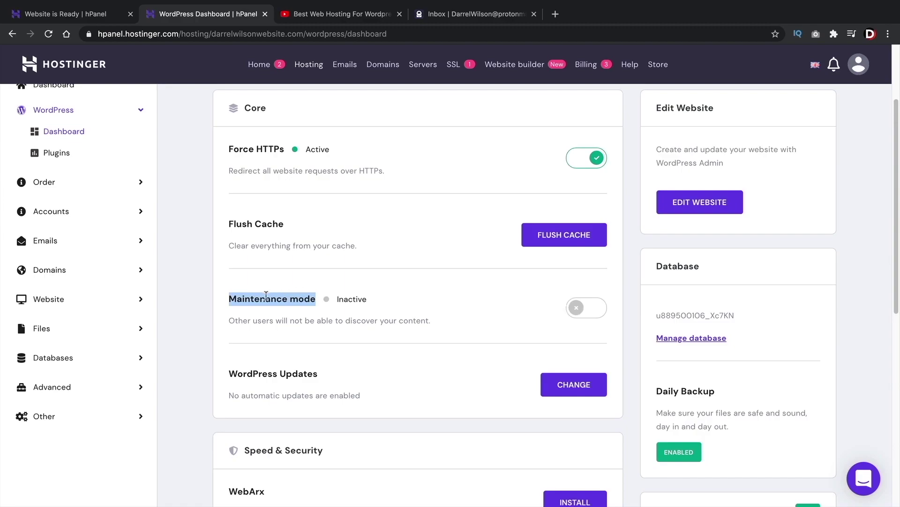
{"action": "left_click_drag", "start_coordinate": [230, 300], "coordinate": [317, 303]}
{"action": "scroll", "coordinate": [564, 303], "scroll_direction": "up", "scroll_amount": 2}
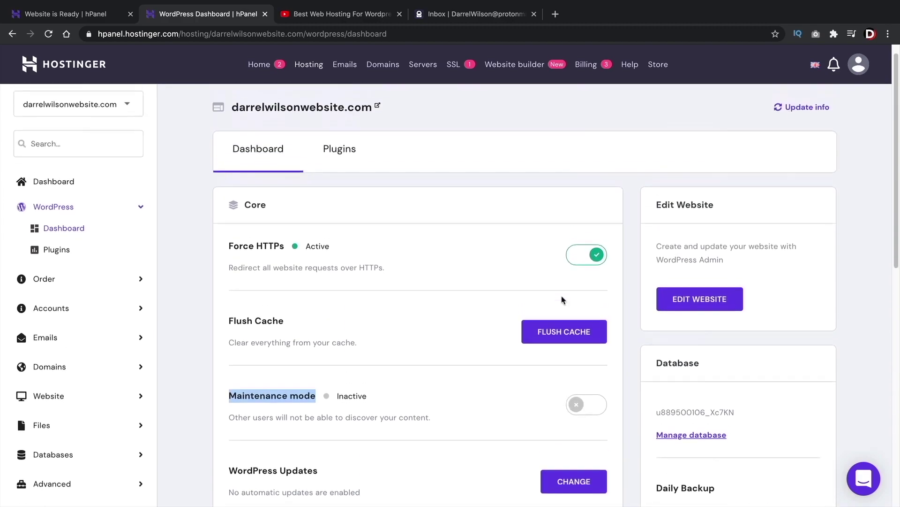
{"action": "scroll", "coordinate": [420, 276], "scroll_direction": "down", "scroll_amount": 3}
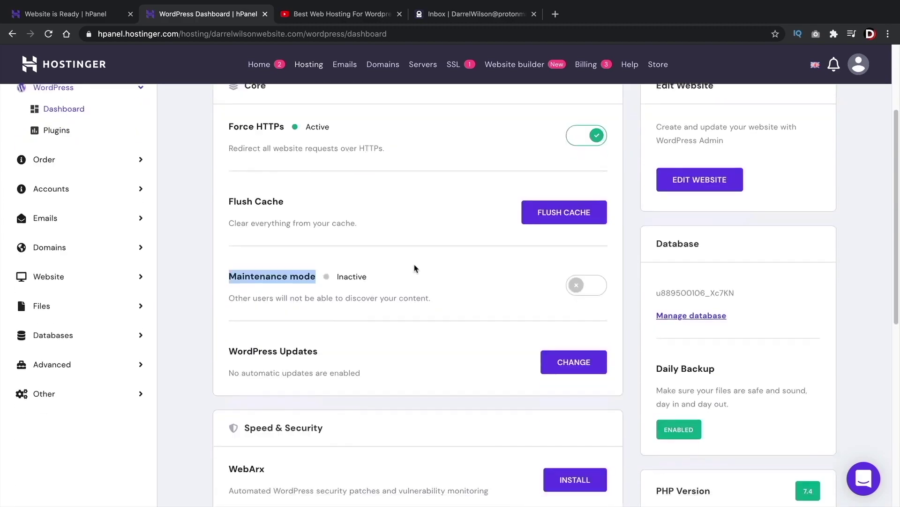
{"action": "scroll", "coordinate": [414, 268], "scroll_direction": "down", "scroll_amount": 5}
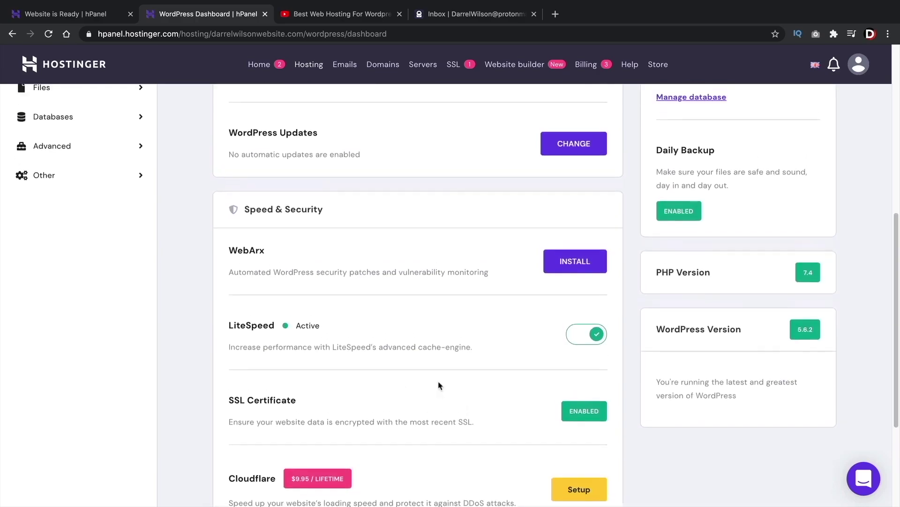
{"action": "scroll", "coordinate": [439, 384], "scroll_direction": "up", "scroll_amount": 6}
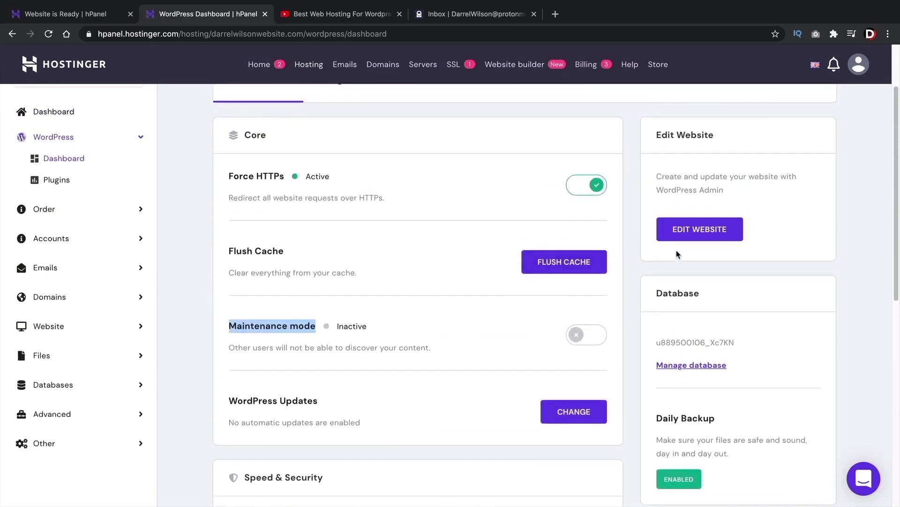
Open Edit Website and log in to the WordPress admin with the account password
{"action": "left_click", "coordinate": [703, 230]}
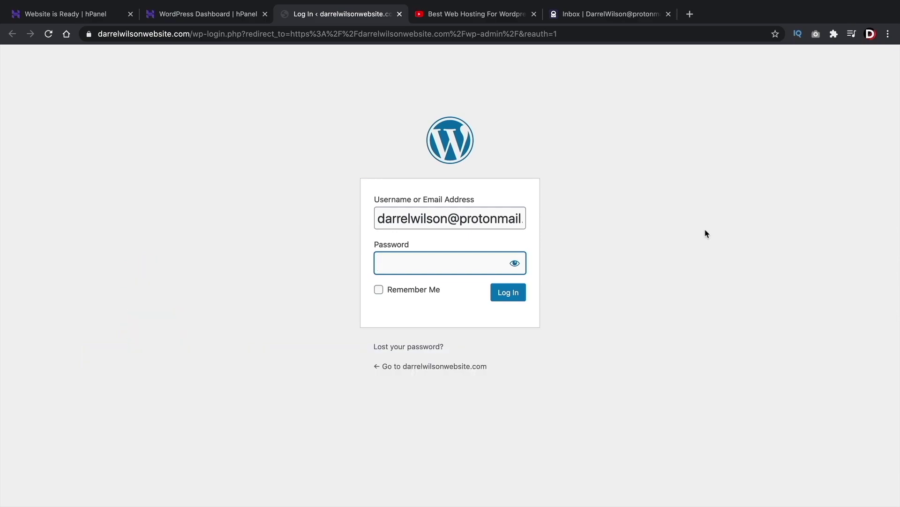
{"action": "type", "text": "••••••••"}
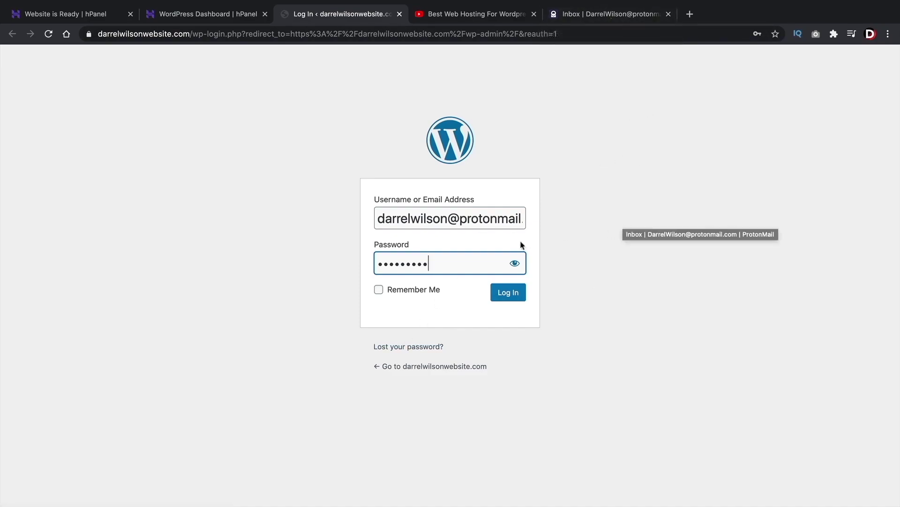
{"action": "left_click", "coordinate": [514, 298]}
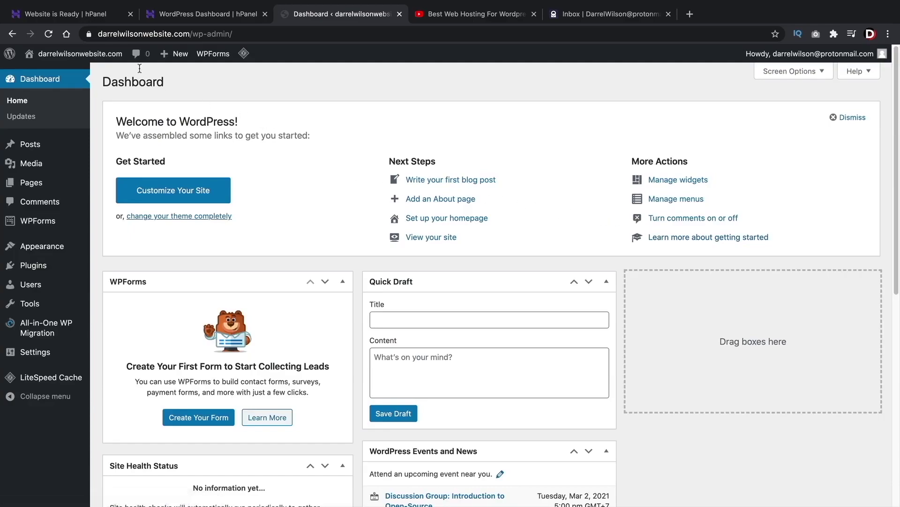
Confirm the admin dashboard connection is secure HTTPS, then go to the email inbox
{"action": "left_click", "coordinate": [89, 35]}
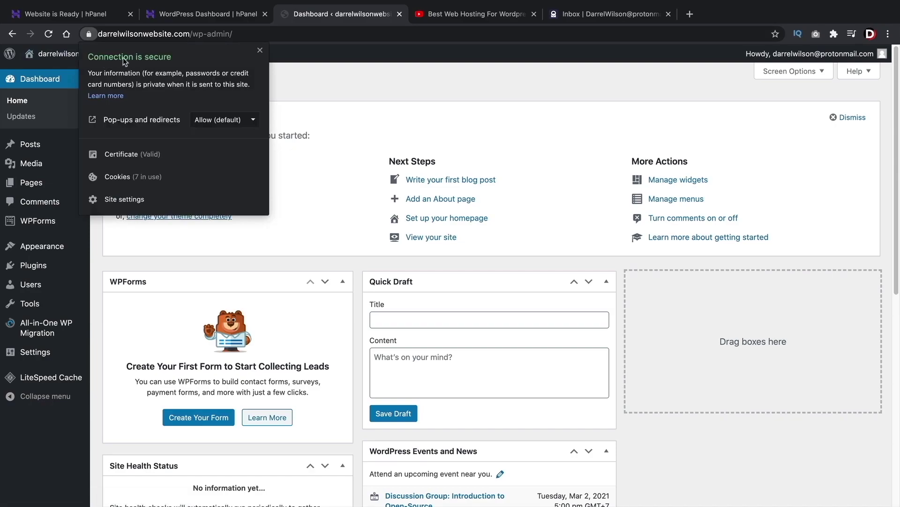
{"action": "left_click", "coordinate": [90, 36]}
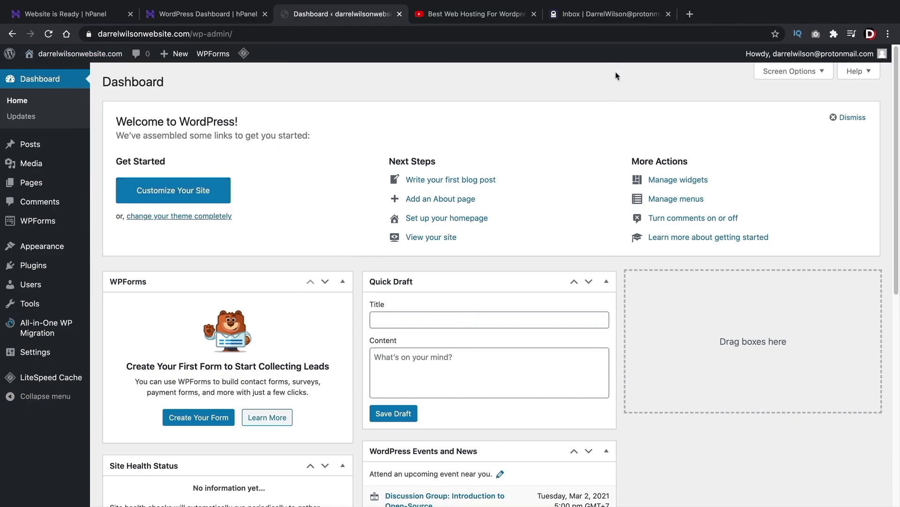
{"action": "left_click", "coordinate": [627, 15]}
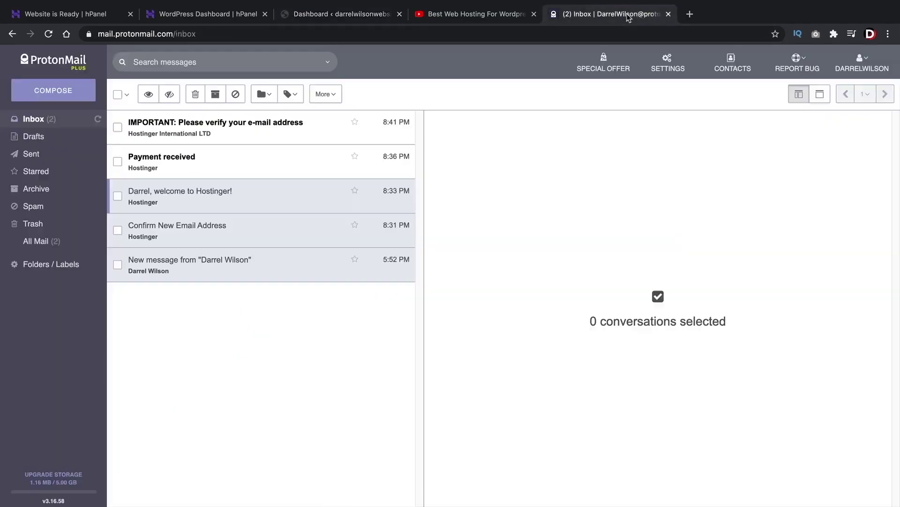
Open Hostinger's verify-your-email message and confirm the address through the ICANN verification link
{"action": "left_click", "coordinate": [260, 130]}
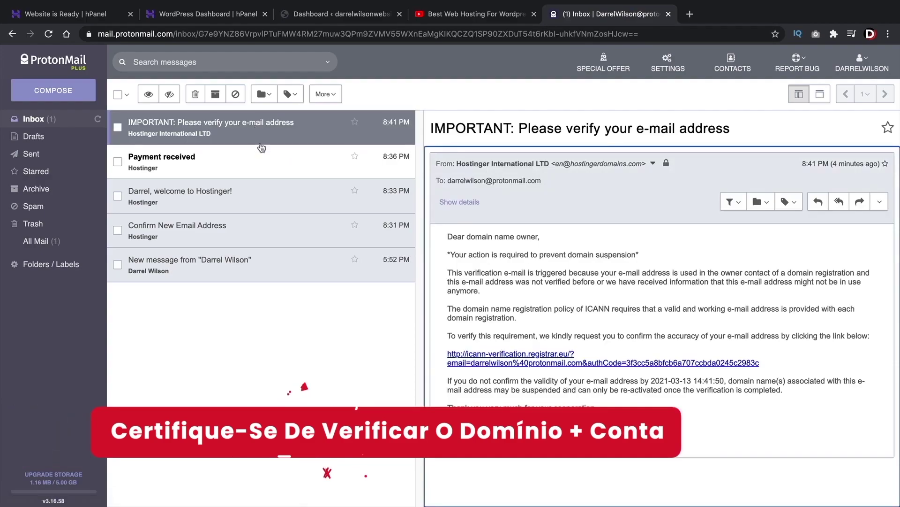
{"action": "left_click_drag", "start_coordinate": [585, 309], "coordinate": [612, 308]}
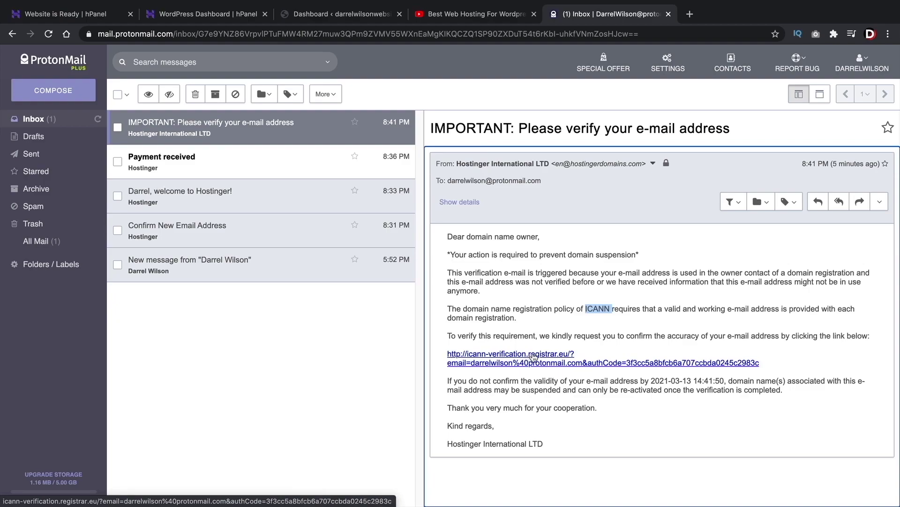
{"action": "left_click", "coordinate": [534, 358]}
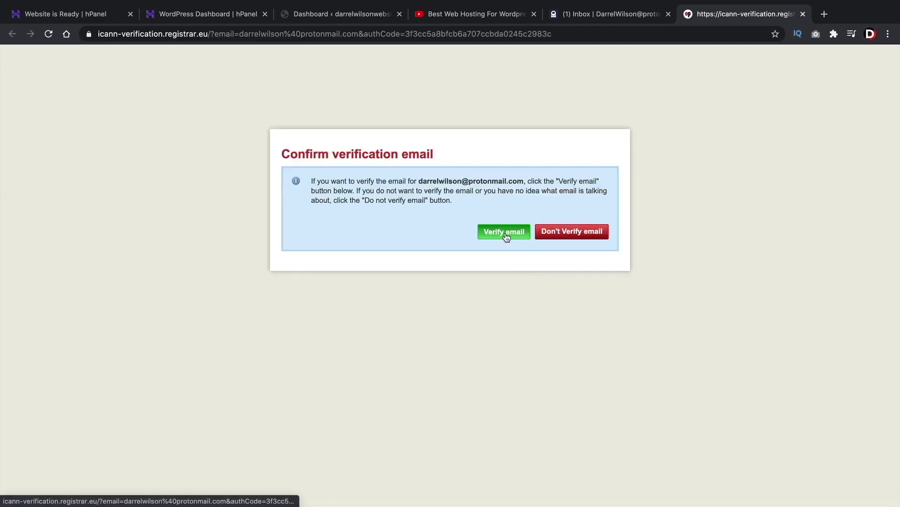
{"action": "left_click", "coordinate": [504, 239]}
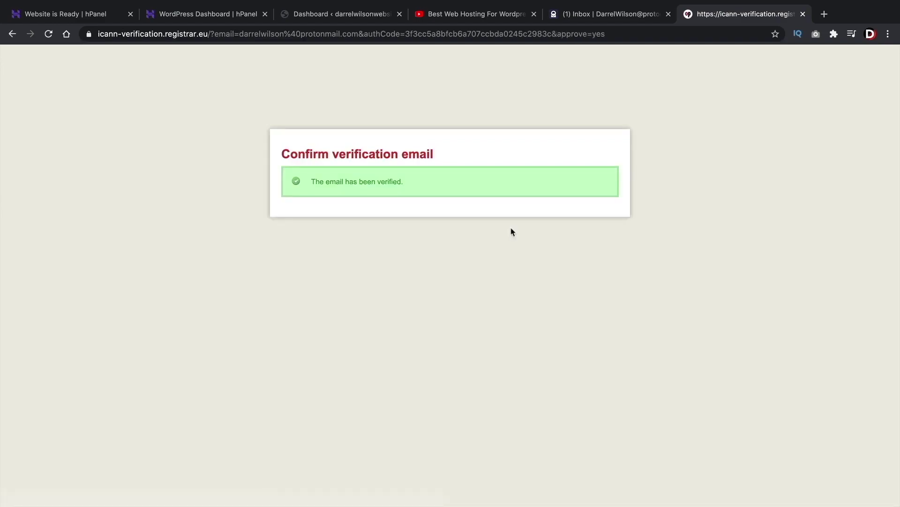
{"action": "left_click", "coordinate": [605, 18]}
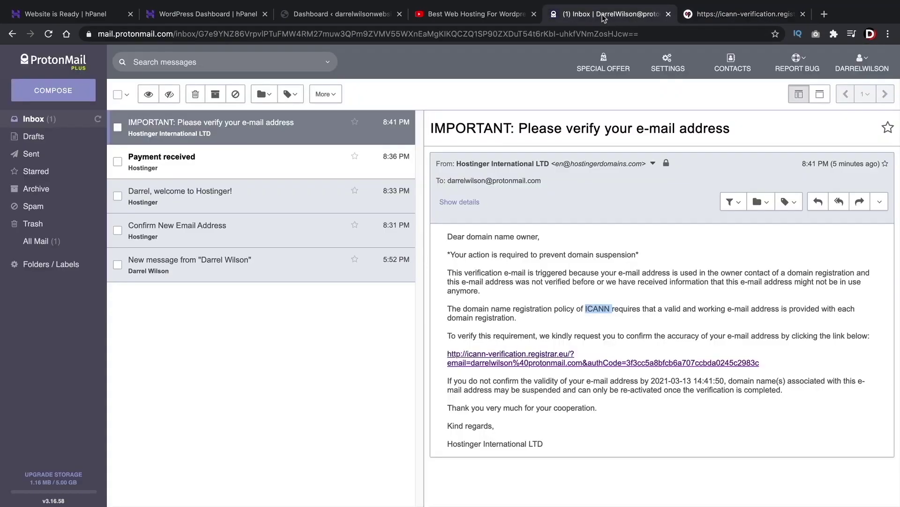
Read Hostinger's Confirm New Email Address message, then go back to the WordPress Dashboard
{"action": "left_click", "coordinate": [172, 228]}
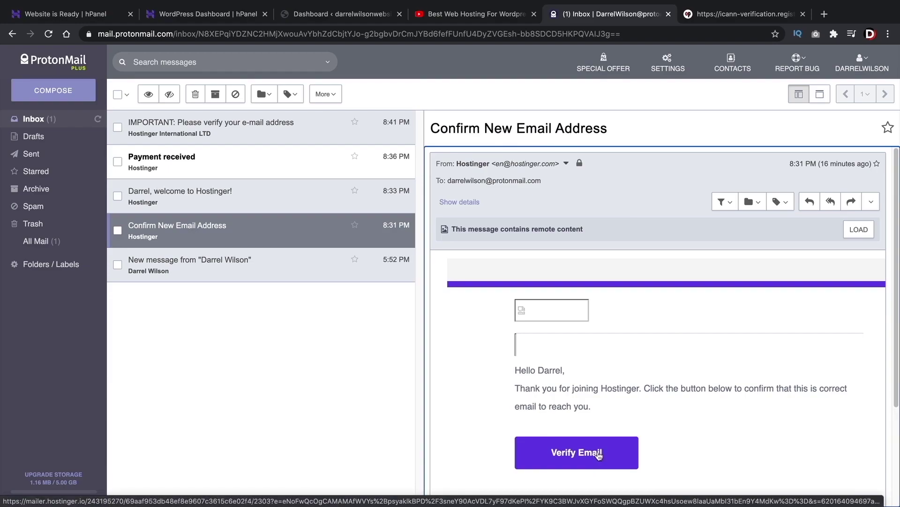
{"action": "left_click", "coordinate": [348, 17]}
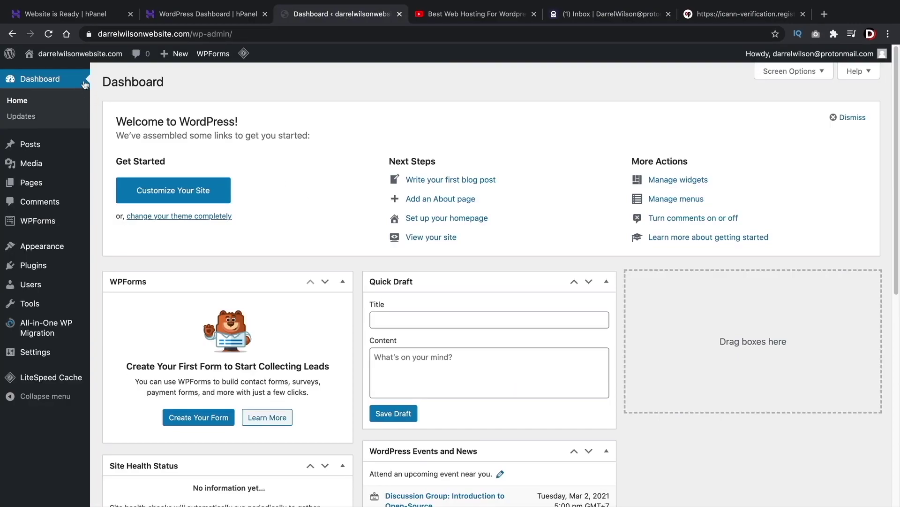
{"action": "mouse_move", "coordinate": [78, 57]}
{"action": "left_click", "coordinate": [69, 76]}
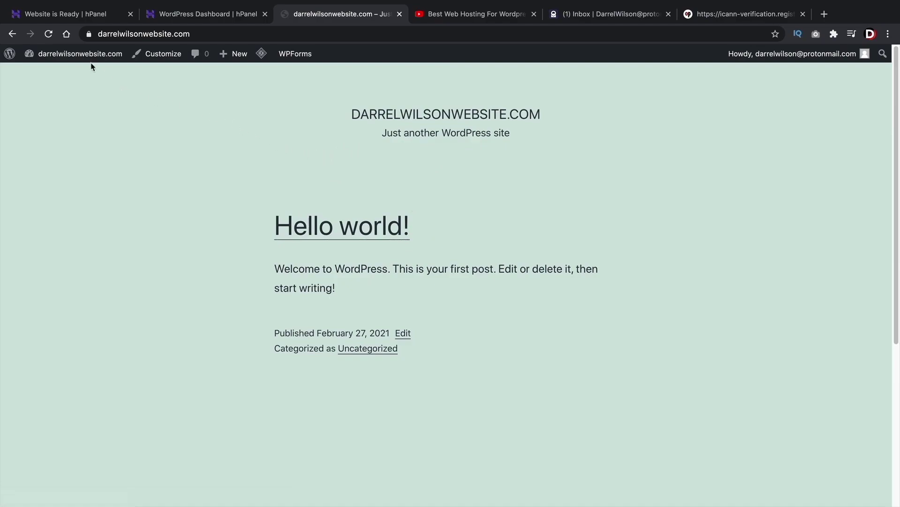
{"action": "mouse_move", "coordinate": [92, 77]}
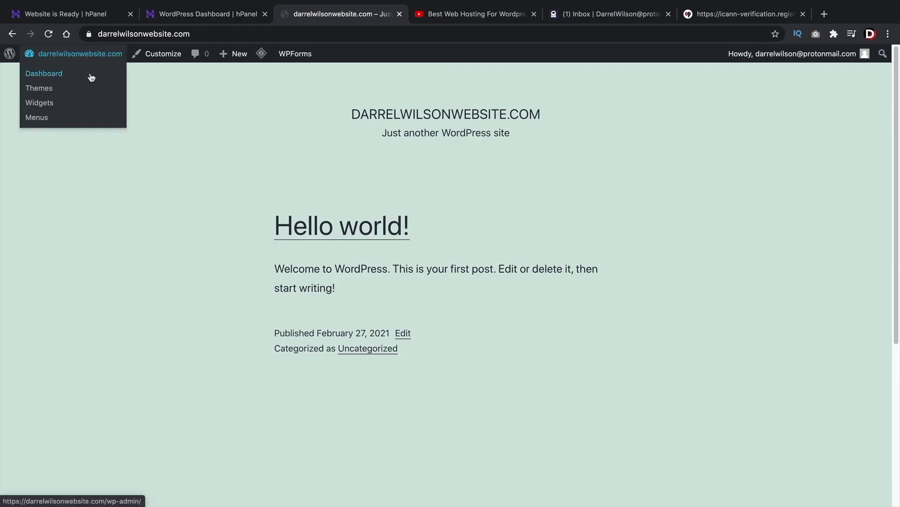
{"action": "mouse_move", "coordinate": [80, 57]}
{"action": "left_click", "coordinate": [51, 77]}
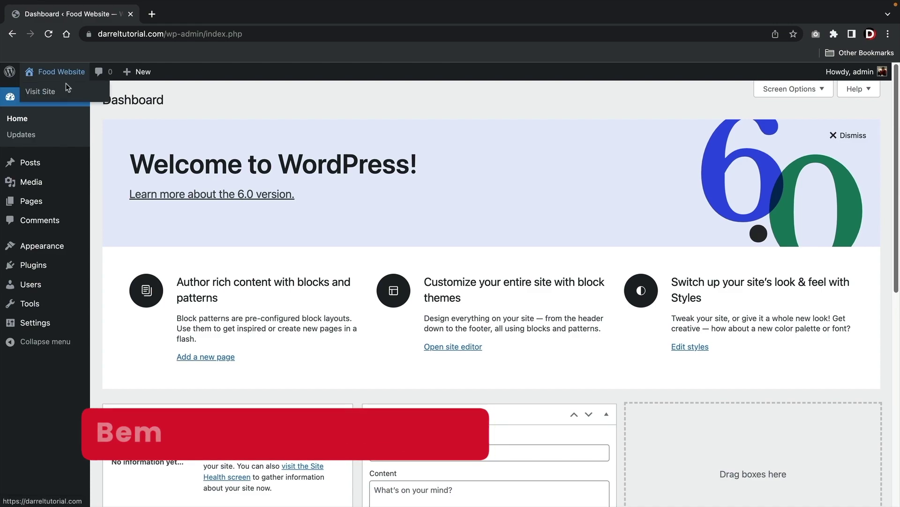
{"action": "left_click", "coordinate": [65, 91]}
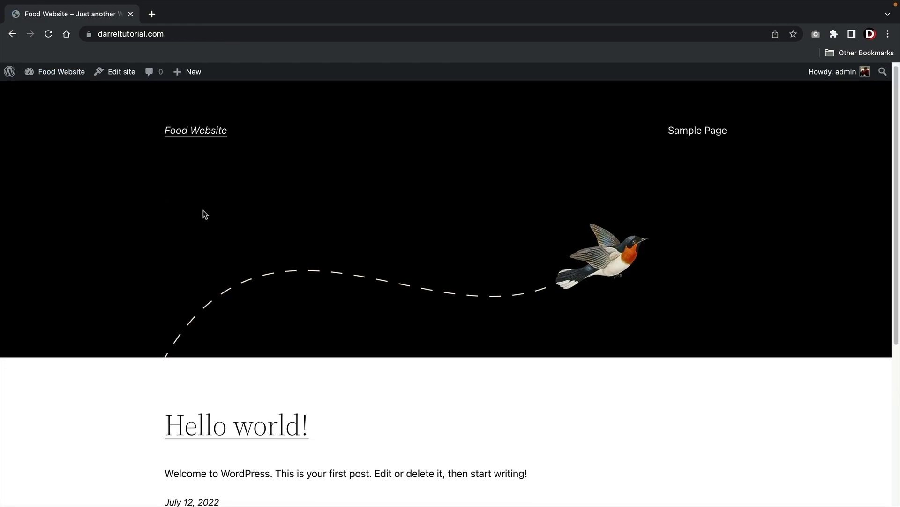
{"action": "scroll", "coordinate": [203, 211], "scroll_direction": "down", "scroll_amount": 5}
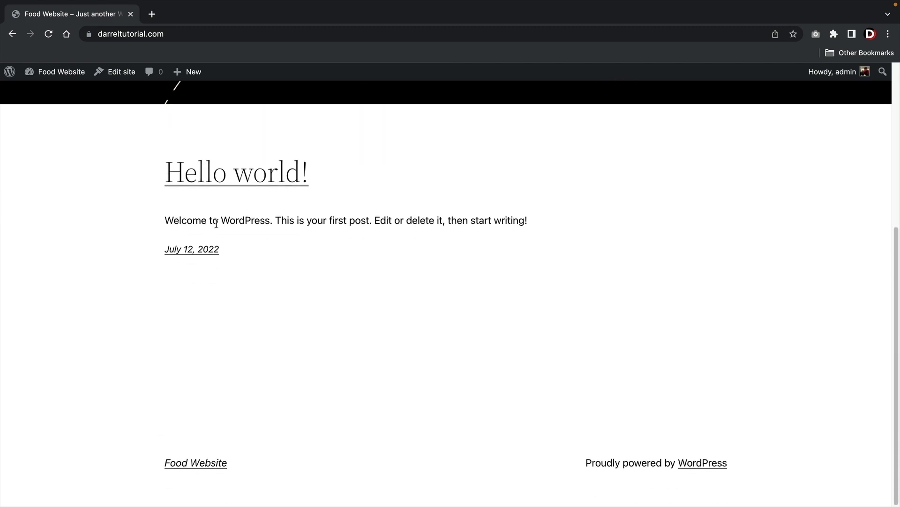
{"action": "scroll", "coordinate": [256, 273], "scroll_direction": "up", "scroll_amount": 5}
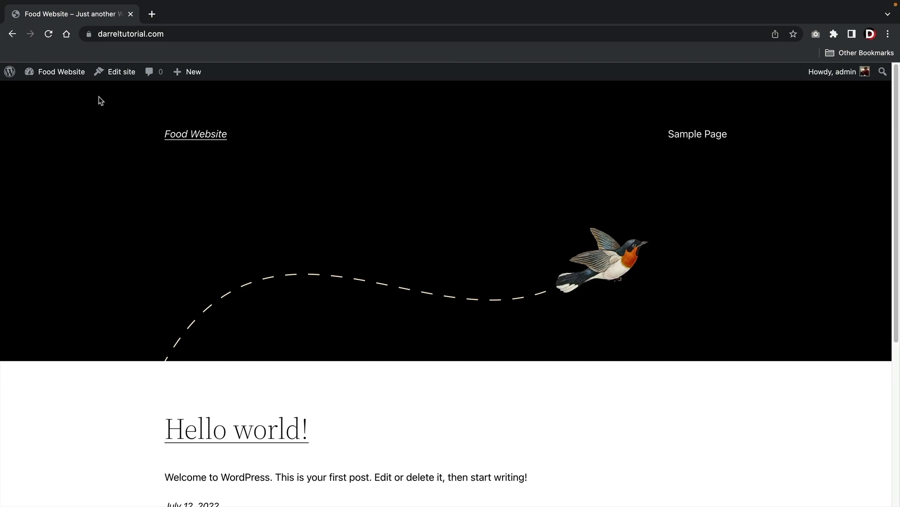
{"action": "left_click", "coordinate": [69, 92]}
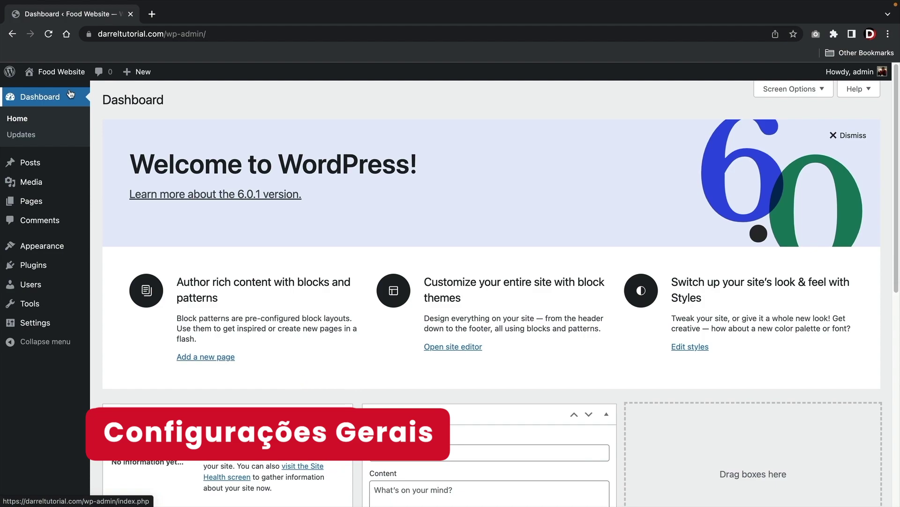
{"action": "mouse_move", "coordinate": [44, 324]}
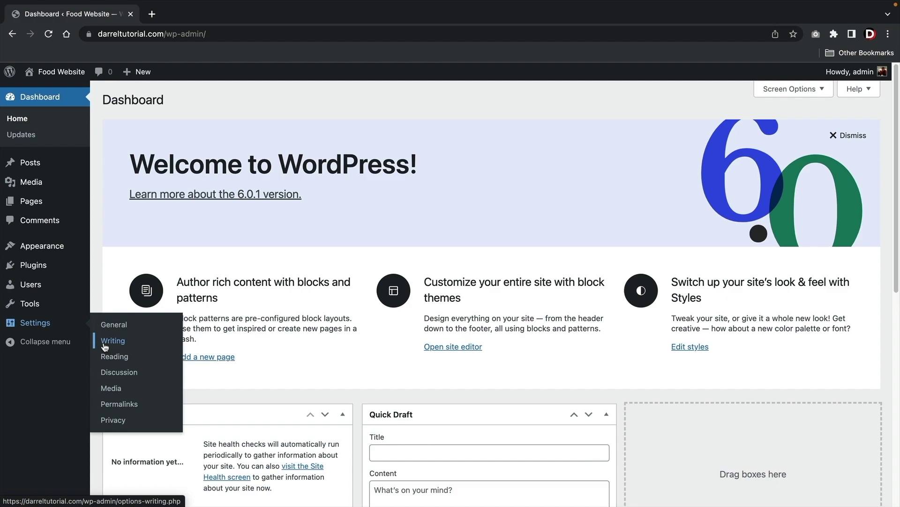
In Settings > General, keep English (United States) as the Site Language
{"action": "left_click", "coordinate": [113, 329]}
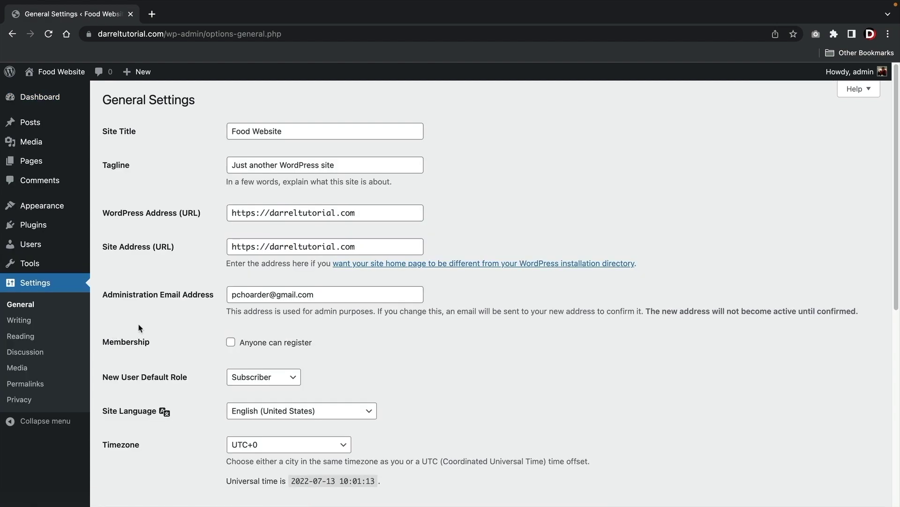
{"action": "scroll", "coordinate": [140, 325], "scroll_direction": "down", "scroll_amount": 5}
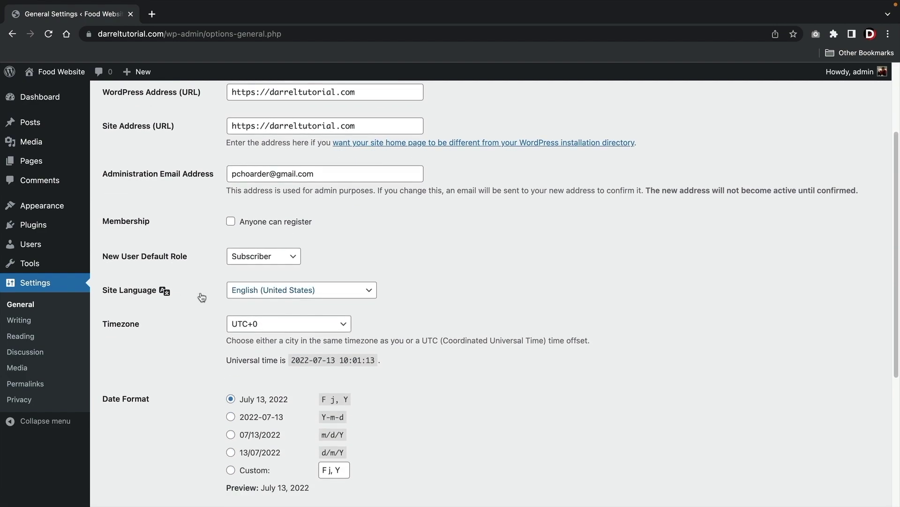
{"action": "left_click", "coordinate": [268, 295]}
{"action": "scroll", "coordinate": [281, 426], "scroll_direction": "down", "scroll_amount": 15}
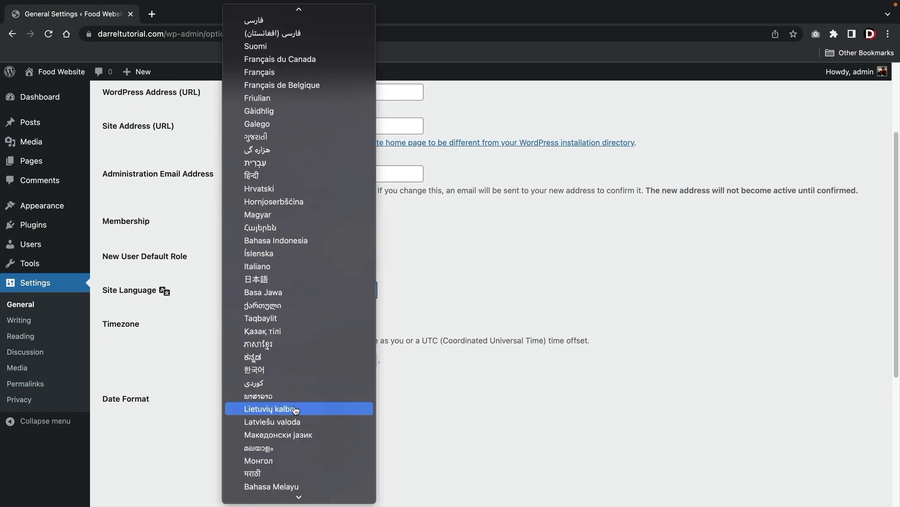
{"action": "scroll", "coordinate": [296, 411], "scroll_direction": "up", "scroll_amount": 20}
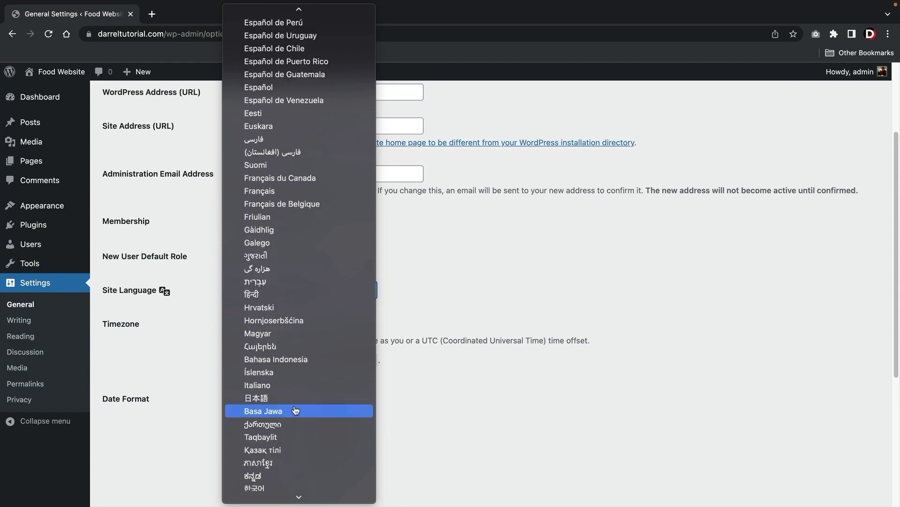
{"action": "left_click", "coordinate": [462, 313]}
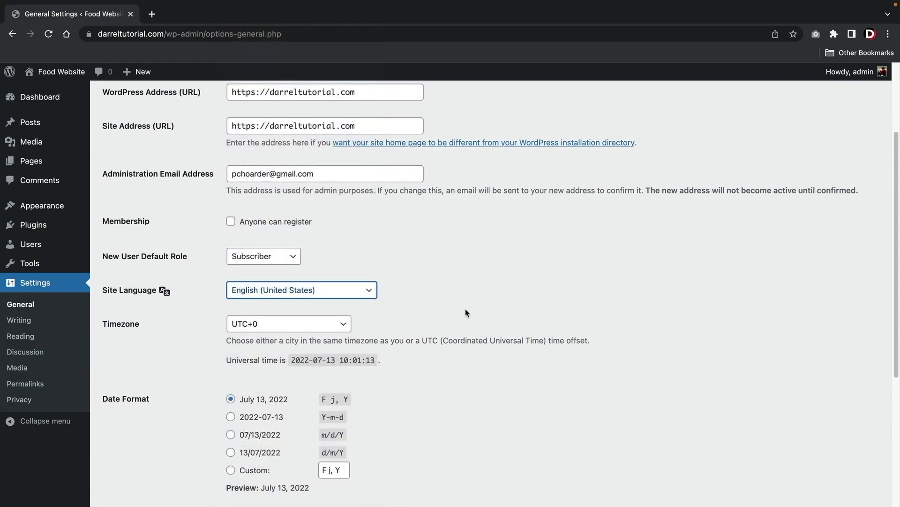
Review the administration email field and save the General Settings
{"action": "scroll", "coordinate": [462, 300], "scroll_direction": "up", "scroll_amount": 3}
{"action": "left_click_drag", "start_coordinate": [328, 284], "coordinate": [216, 283]}
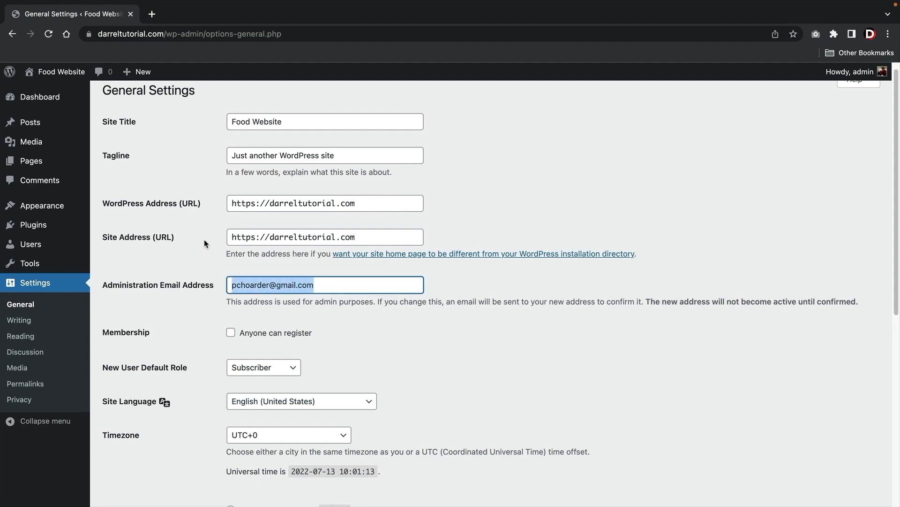
{"action": "left_click", "coordinate": [187, 294]}
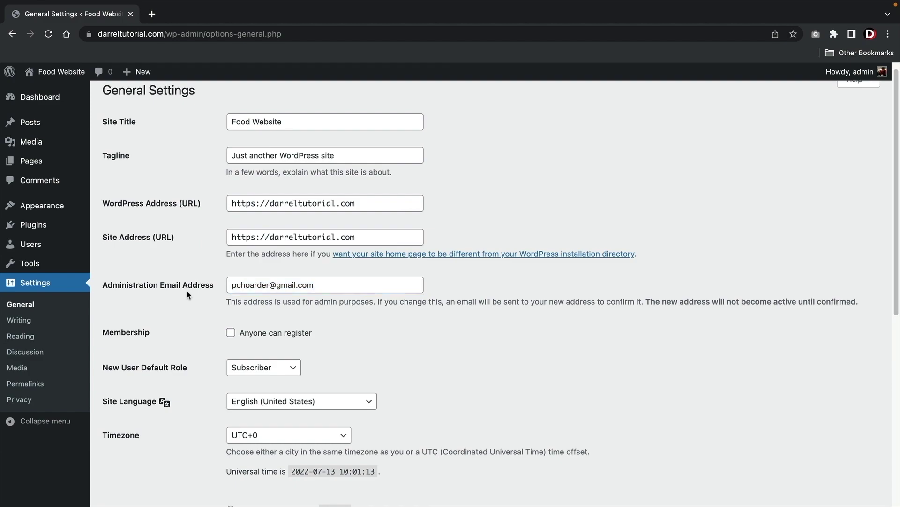
{"action": "scroll", "coordinate": [192, 295], "scroll_direction": "down", "scroll_amount": 7}
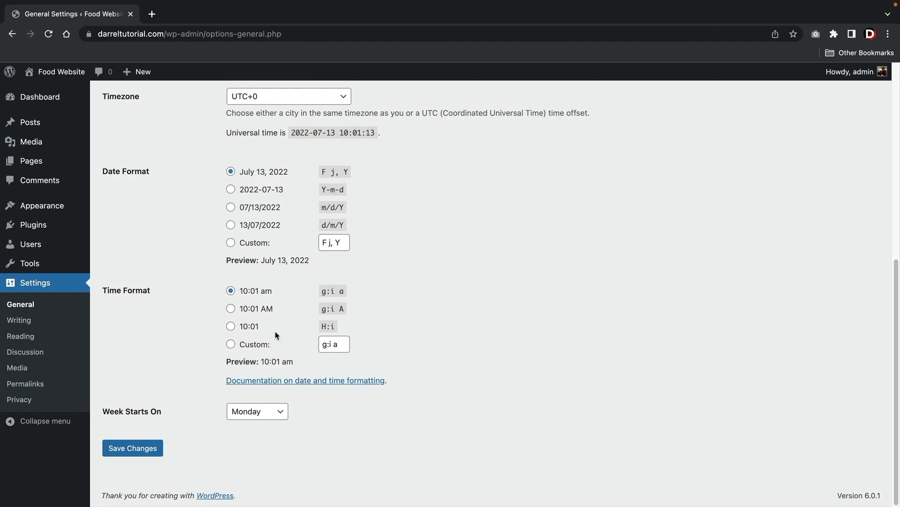
{"action": "left_click", "coordinate": [146, 451]}
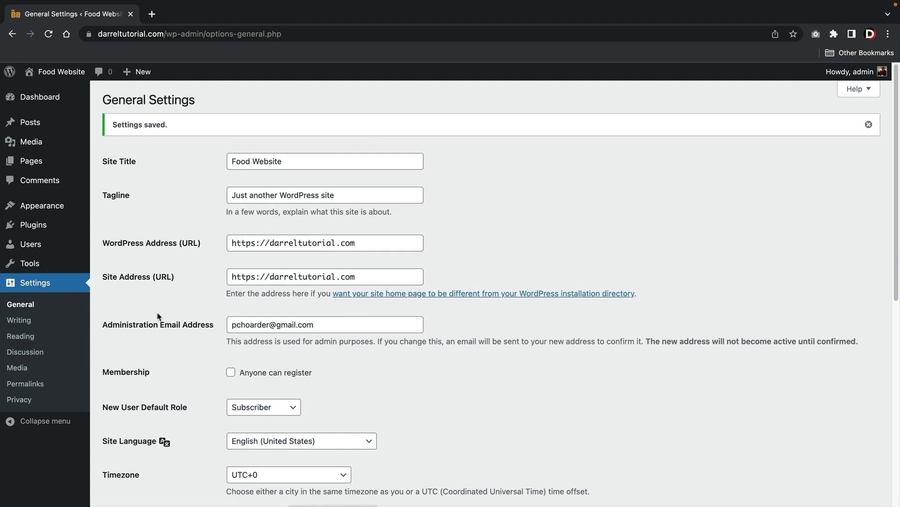
On the Profile page, preview Light, Blue, Coffee, Ectoplasm and Midnight admin colours, settling on Modern
{"action": "mouse_move", "coordinate": [34, 245]}
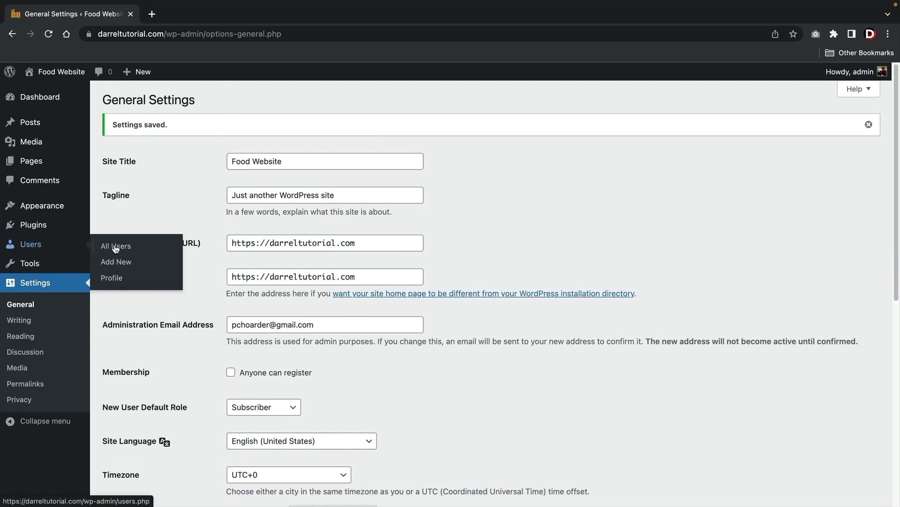
{"action": "left_click", "coordinate": [120, 280]}
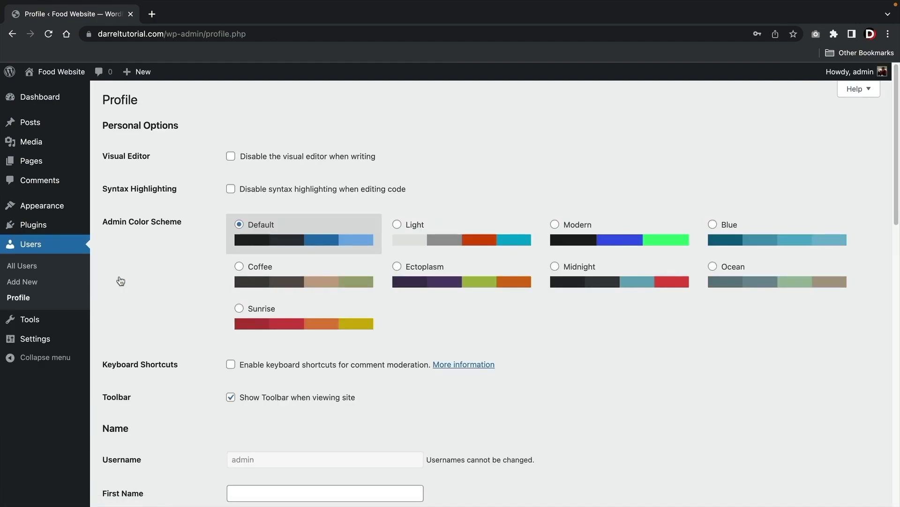
{"action": "left_click", "coordinate": [420, 241]}
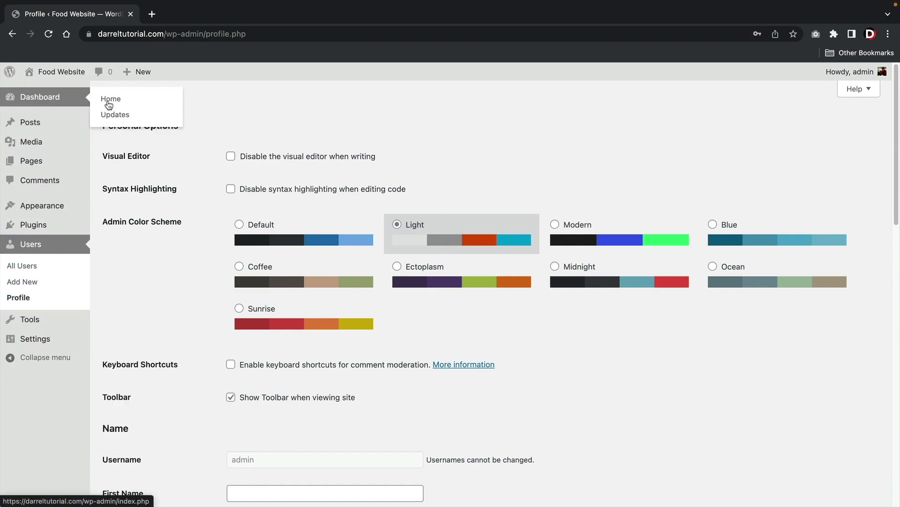
{"action": "left_click", "coordinate": [745, 228]}
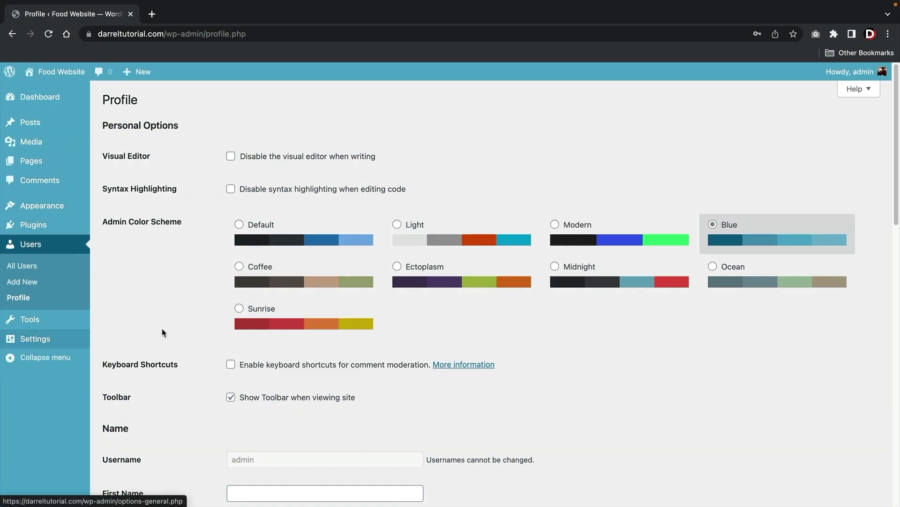
{"action": "left_click", "coordinate": [284, 280]}
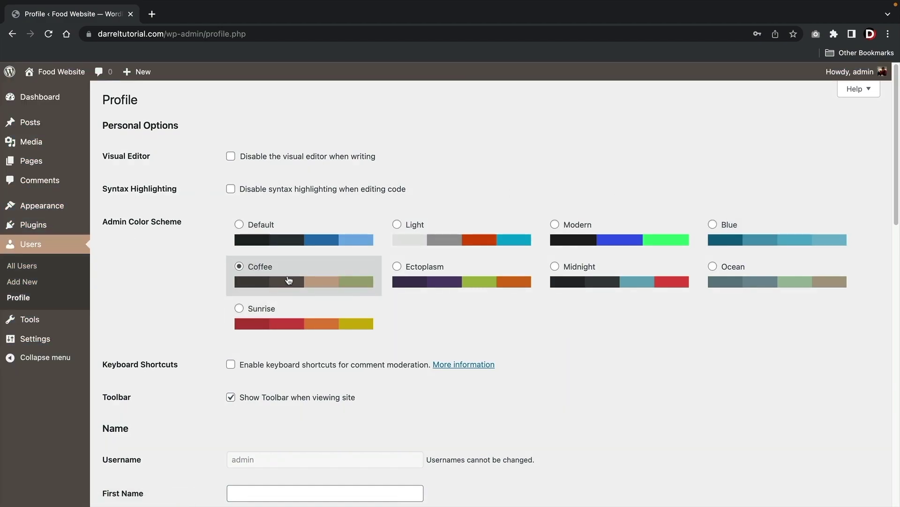
{"action": "left_click", "coordinate": [447, 279]}
{"action": "left_click", "coordinate": [558, 281]}
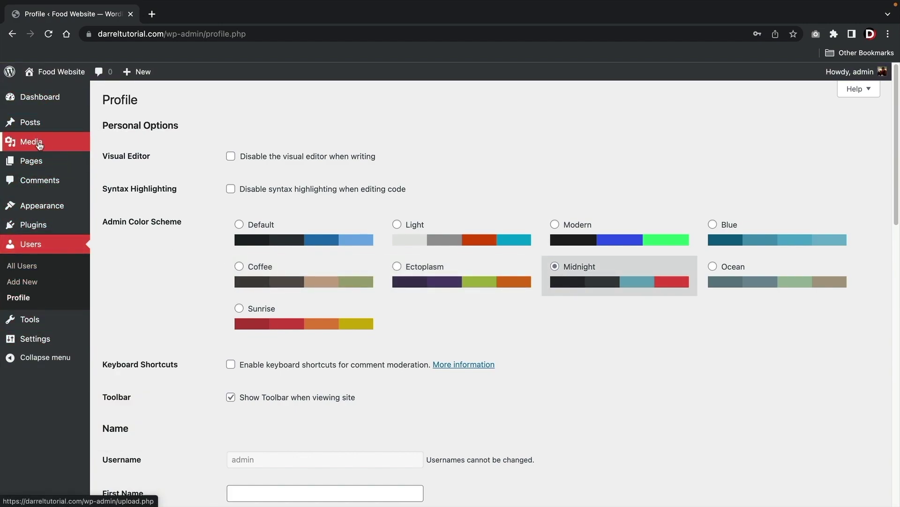
{"action": "mouse_move", "coordinate": [45, 127]}
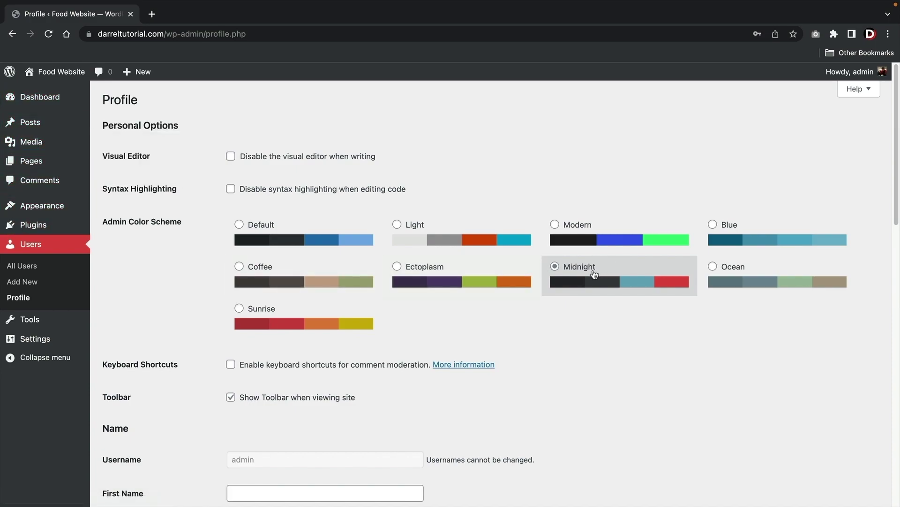
{"action": "left_click", "coordinate": [585, 226]}
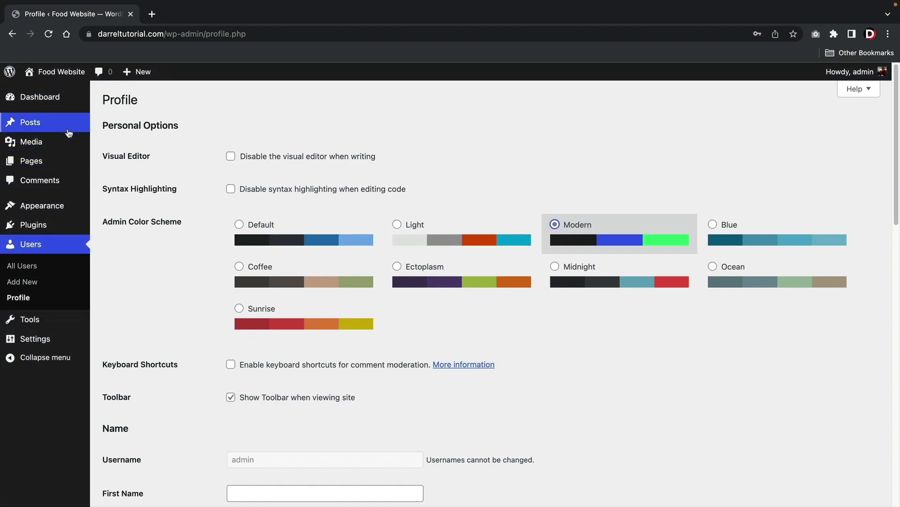
{"action": "left_click", "coordinate": [568, 284]}
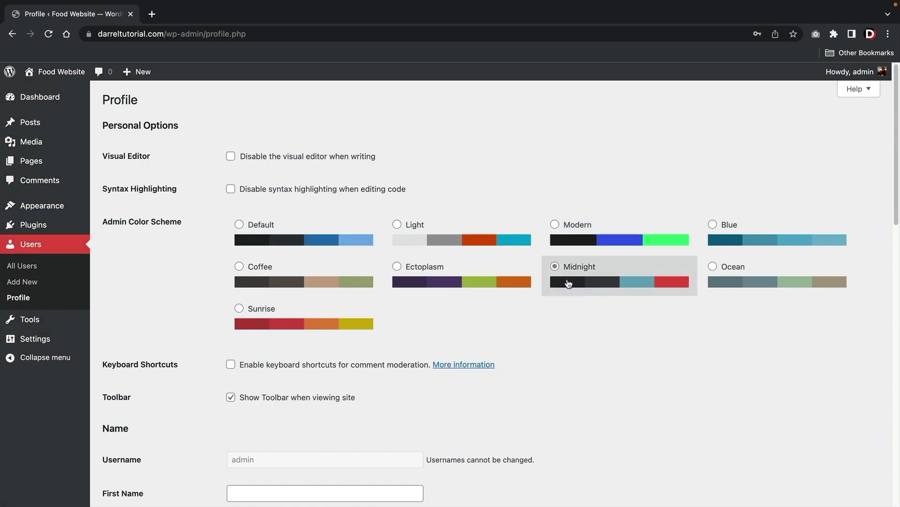
{"action": "left_click", "coordinate": [568, 251]}
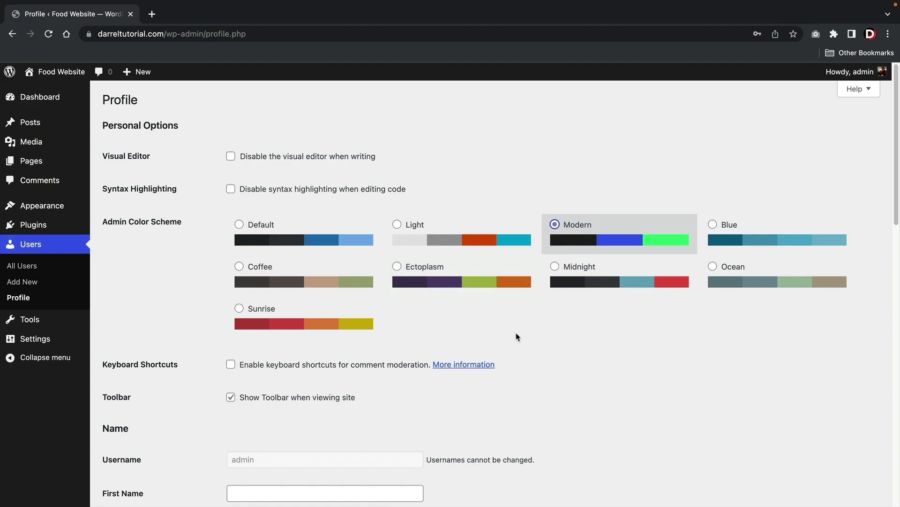
Scroll down the profile and review the email address field
{"action": "scroll", "coordinate": [511, 330], "scroll_direction": "down", "scroll_amount": 1}
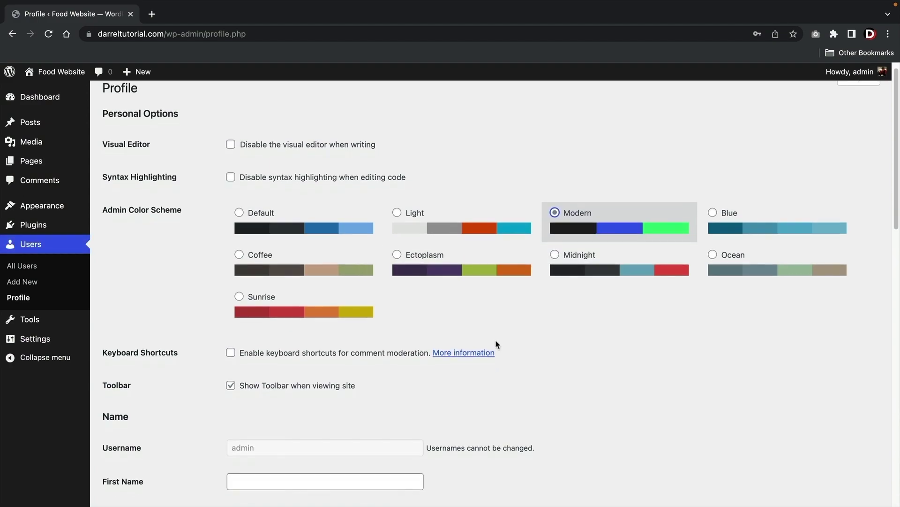
{"action": "scroll", "coordinate": [540, 293], "scroll_direction": "down", "scroll_amount": 6}
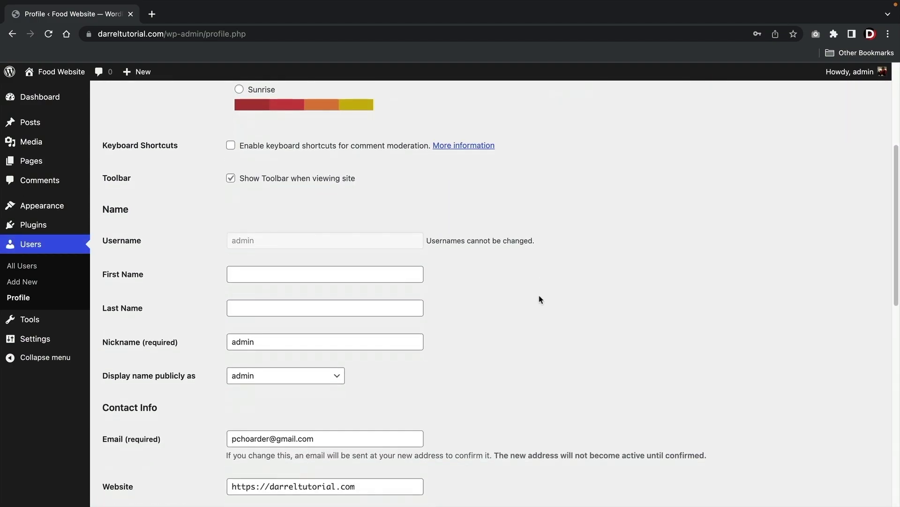
{"action": "scroll", "coordinate": [535, 272], "scroll_direction": "down", "scroll_amount": 3}
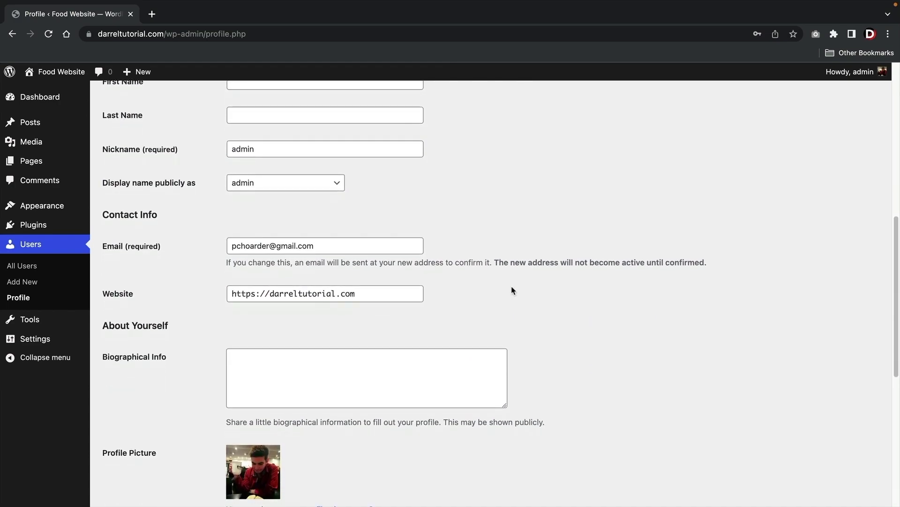
{"action": "left_click_drag", "start_coordinate": [340, 250], "coordinate": [206, 252]}
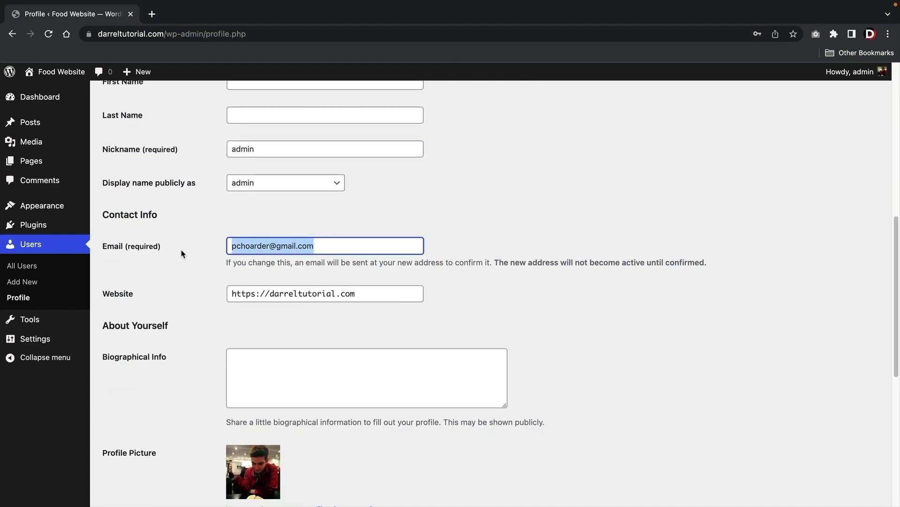
{"action": "left_click", "coordinate": [189, 262]}
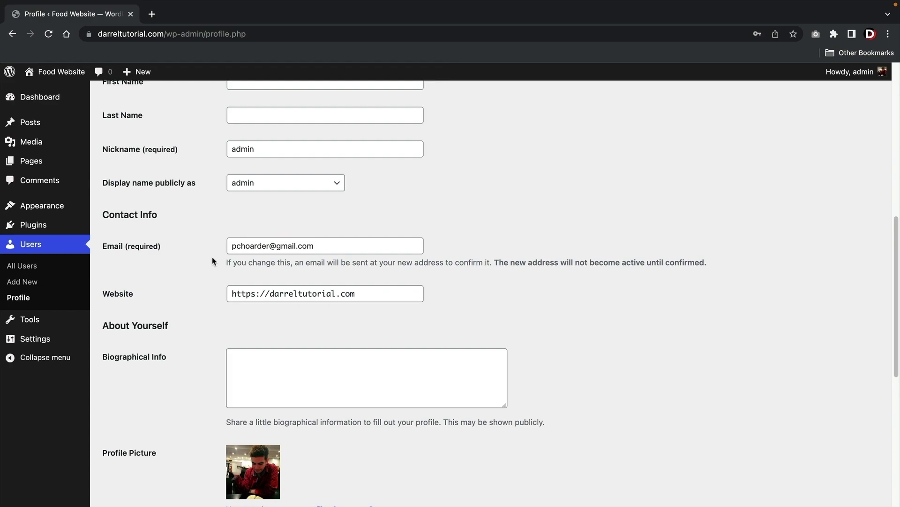
{"action": "left_click_drag", "start_coordinate": [325, 246], "coordinate": [230, 251]}
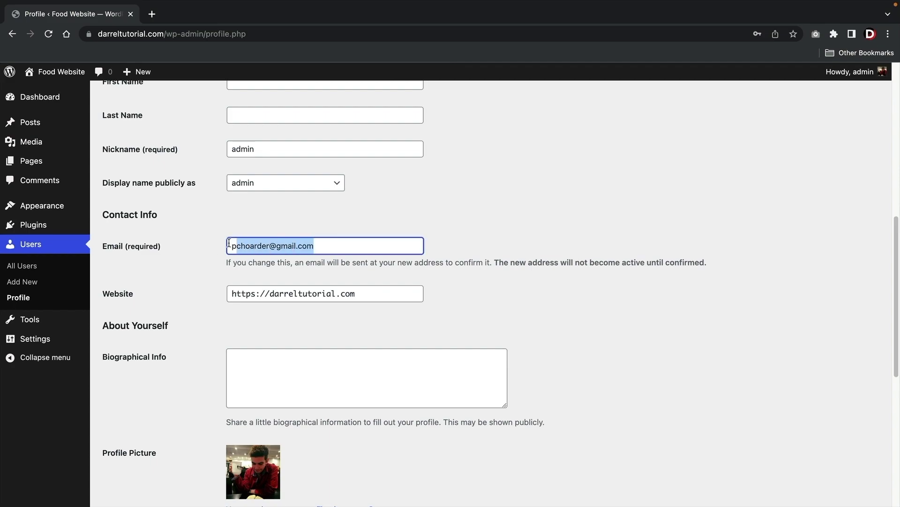
{"action": "left_click", "coordinate": [187, 253]}
Generate a new password, cancel it, and save the profile with Update Profile
{"action": "scroll", "coordinate": [187, 252], "scroll_direction": "down", "scroll_amount": 3}
{"action": "scroll", "coordinate": [186, 253], "scroll_direction": "down", "scroll_amount": 5}
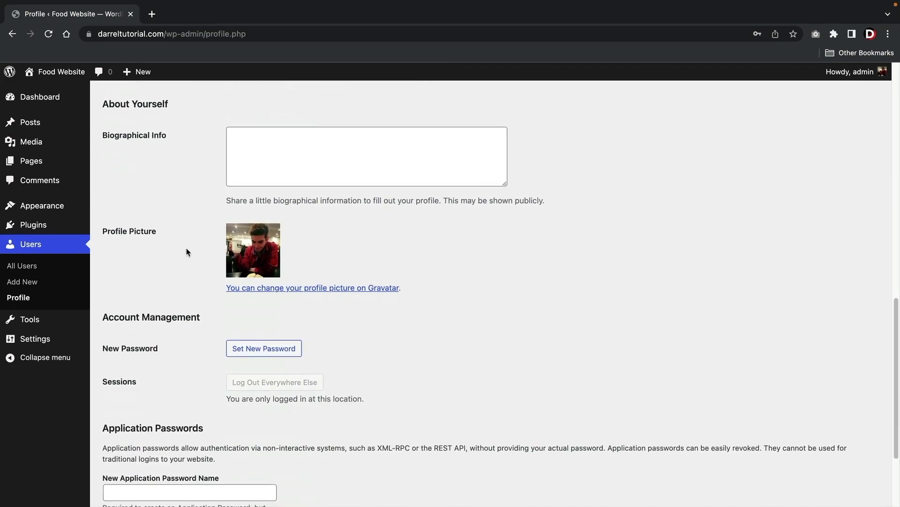
{"action": "left_click", "coordinate": [236, 243]}
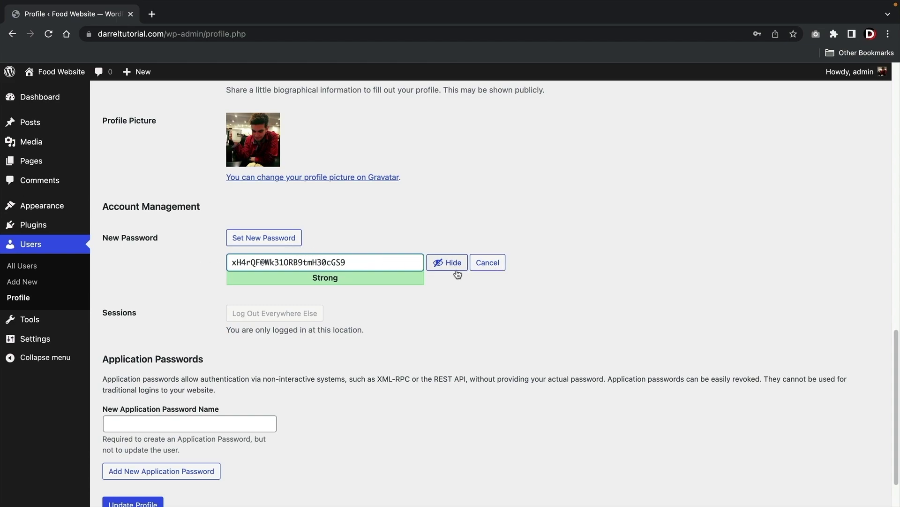
{"action": "left_click", "coordinate": [476, 263]}
{"action": "scroll", "coordinate": [251, 339], "scroll_direction": "down", "scroll_amount": 2}
{"action": "left_click", "coordinate": [150, 450]}
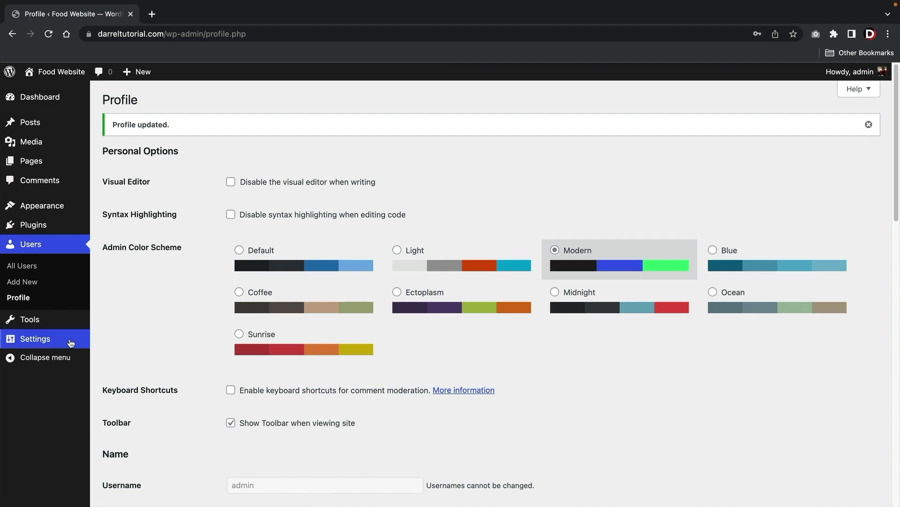
Set permalinks to Post name (/%postname%/), save, and return to the Dashboard
{"action": "mouse_move", "coordinate": [52, 340]}
{"action": "left_click", "coordinate": [121, 421]}
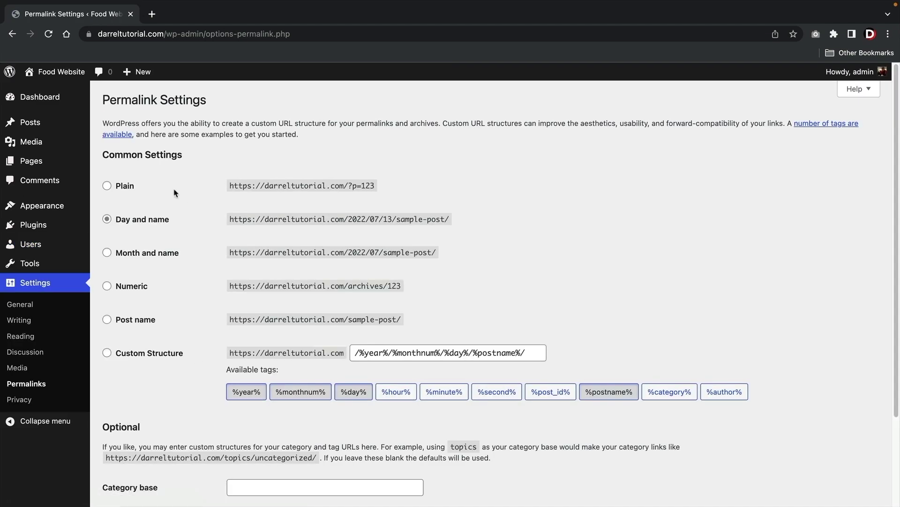
{"action": "left_click", "coordinate": [133, 324]}
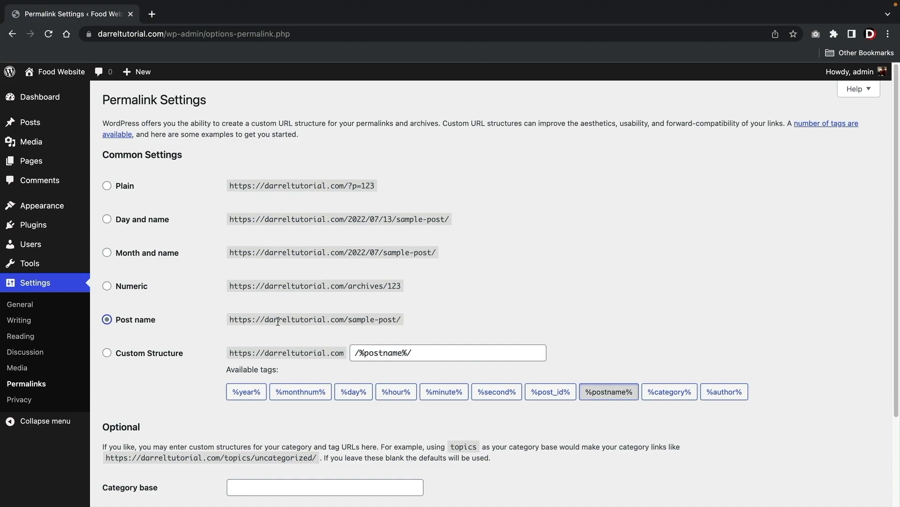
{"action": "left_click_drag", "start_coordinate": [265, 319], "coordinate": [404, 323]}
{"action": "left_click", "coordinate": [404, 323]}
{"action": "left_click_drag", "start_coordinate": [348, 286], "coordinate": [401, 288]}
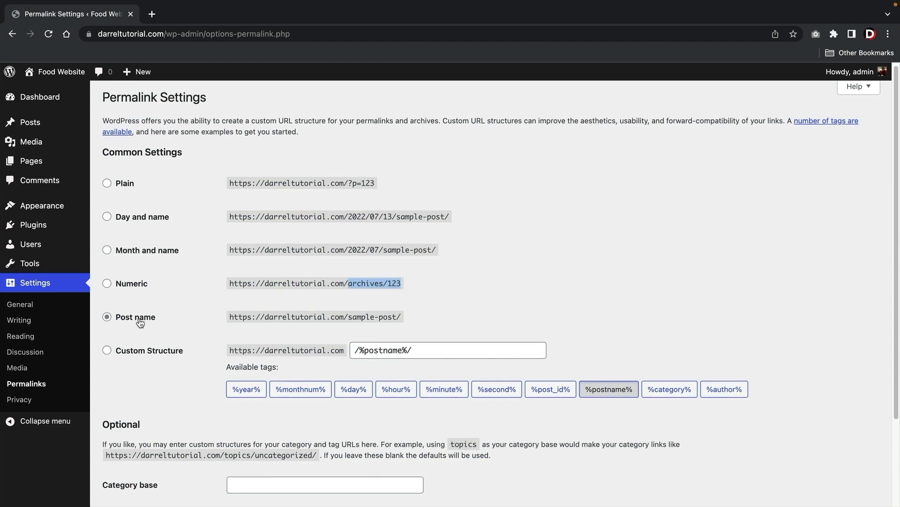
{"action": "scroll", "coordinate": [139, 300], "scroll_direction": "down", "scroll_amount": 3}
{"action": "left_click", "coordinate": [136, 449]}
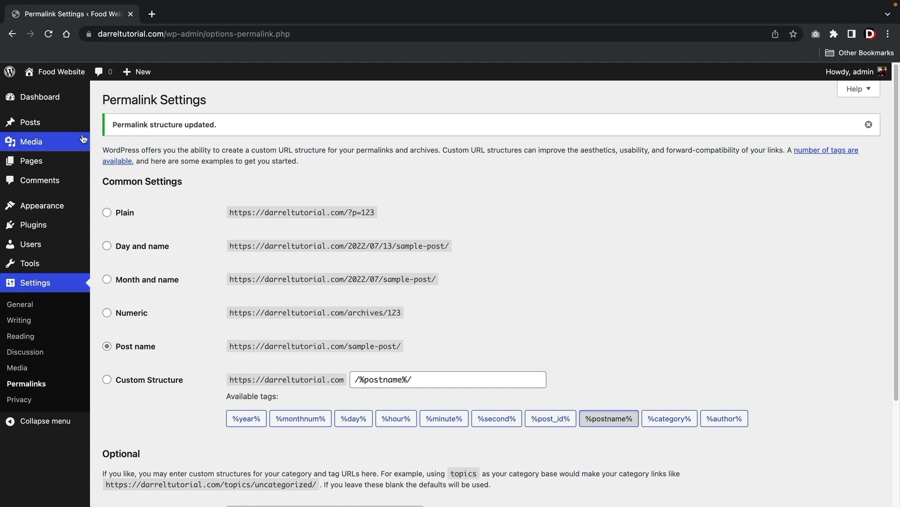
{"action": "left_click", "coordinate": [57, 98]}
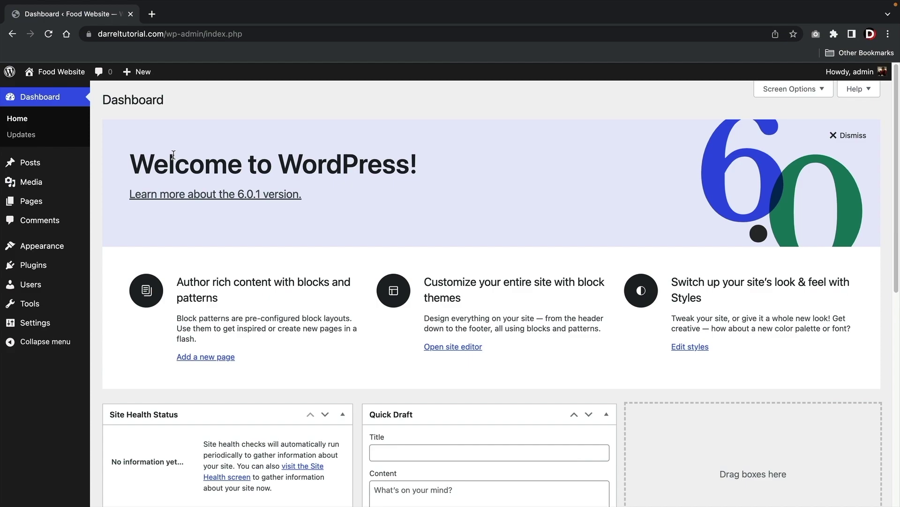
Log out of the admin and load the site's home page
{"action": "mouse_move", "coordinate": [852, 71]}
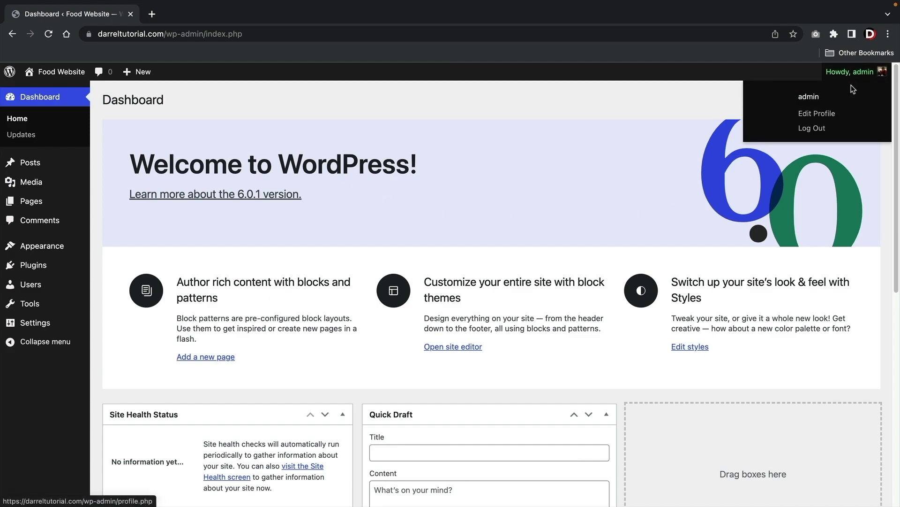
{"action": "left_click", "coordinate": [822, 132]}
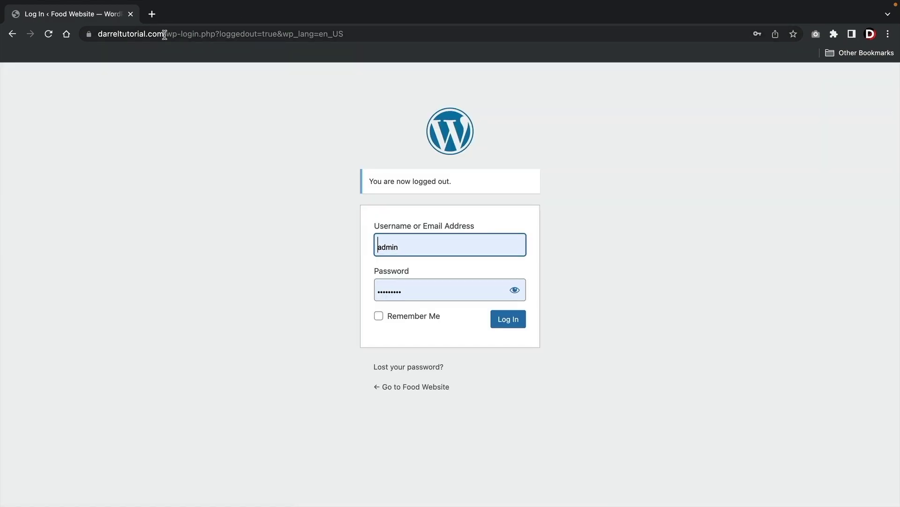
{"action": "left_click_drag", "start_coordinate": [164, 35], "coordinate": [535, 40]}
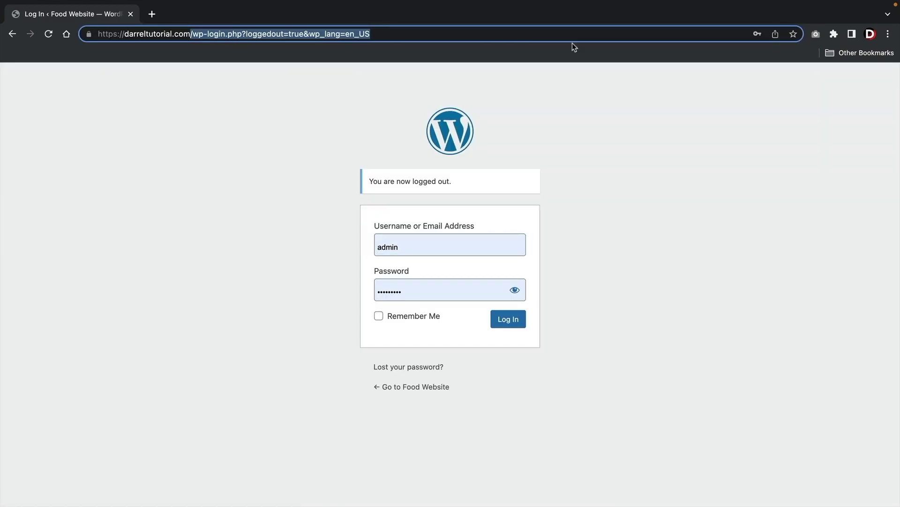
{"action": "key", "text": "BackSpace"}
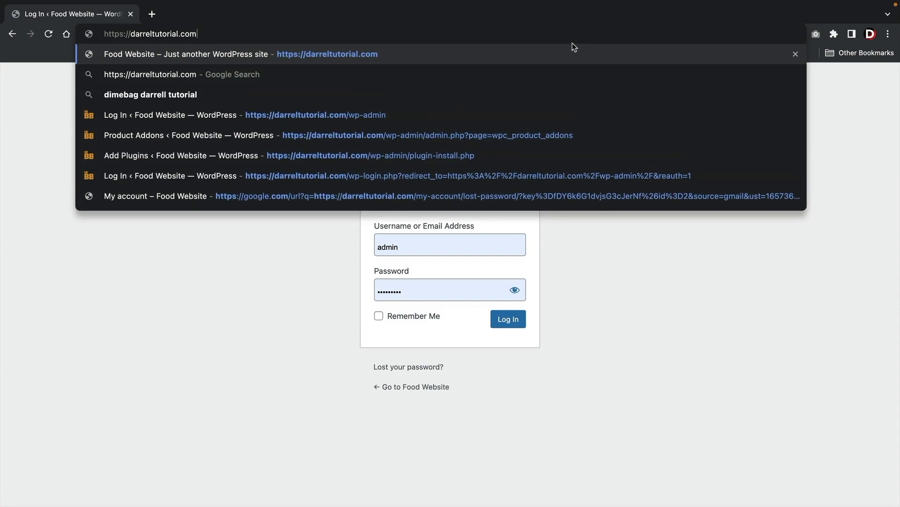
{"action": "key", "text": "Return"}
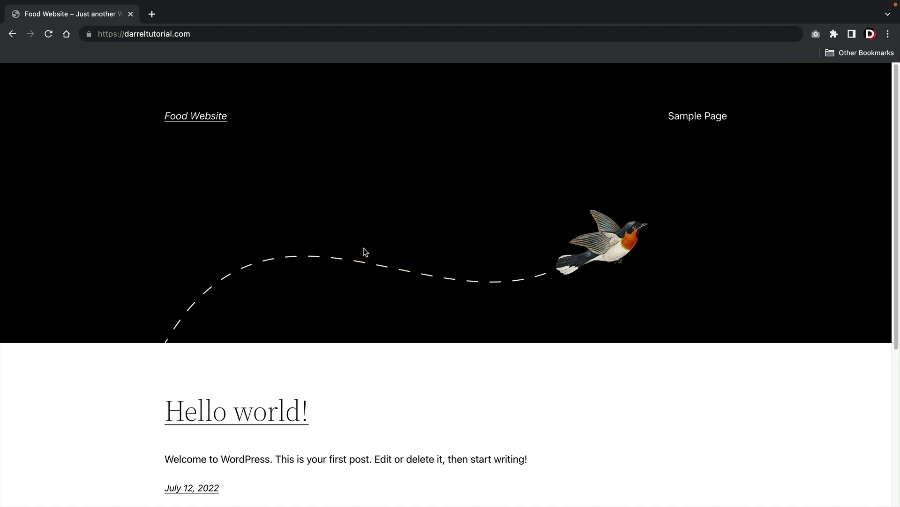
Go to /wp-admin and log back in with Remember Me ticked
{"action": "left_click", "coordinate": [215, 33]}
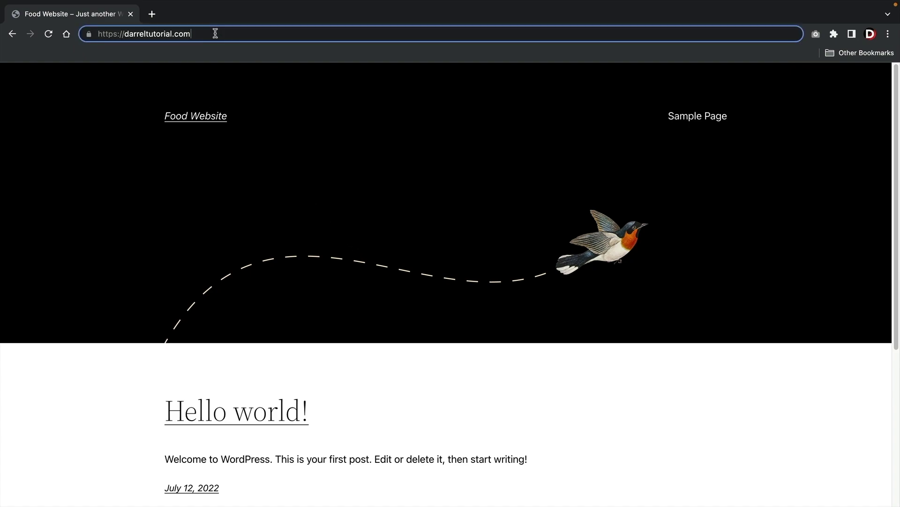
{"action": "left_click", "coordinate": [216, 35]}
{"action": "type", "text": "/wp-admin"}
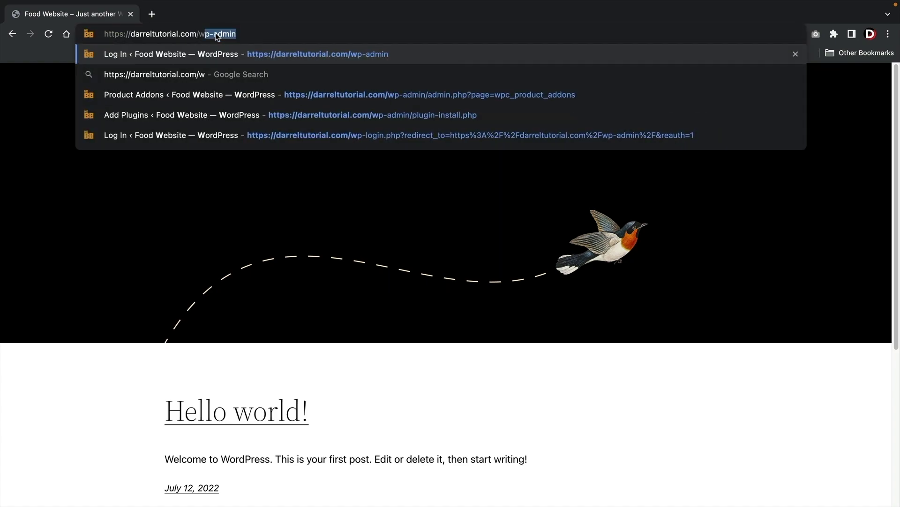
{"action": "key", "text": "Return"}
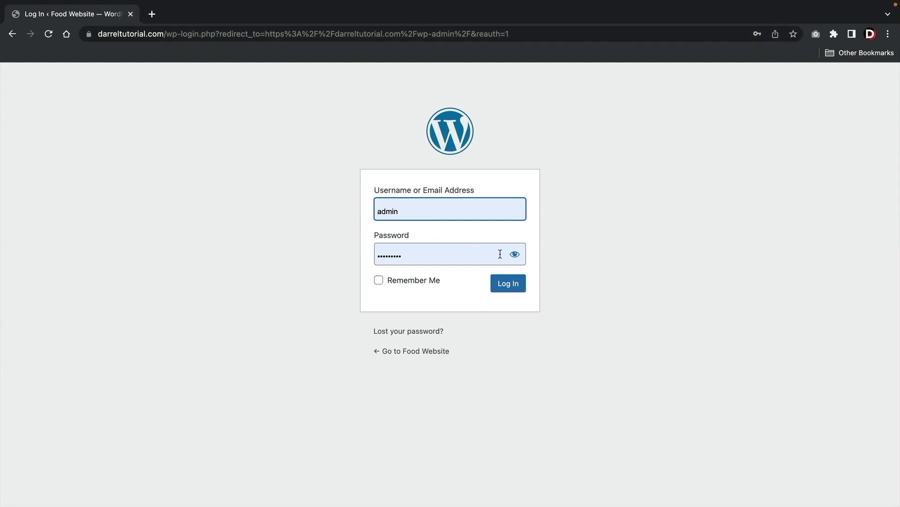
{"action": "left_click", "coordinate": [398, 284]}
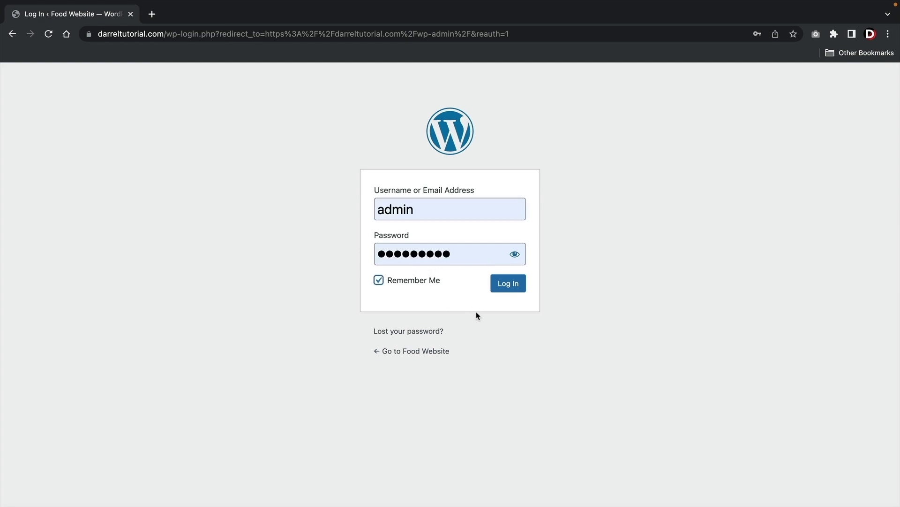
{"action": "left_click", "coordinate": [507, 289]}
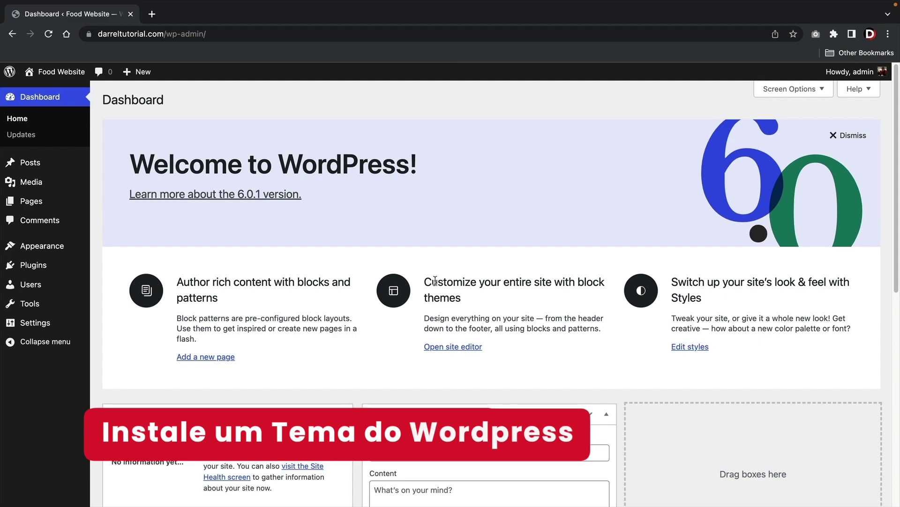
Go to Appearance > Themes and browse the Add New themes directory
{"action": "mouse_move", "coordinate": [51, 246]}
{"action": "left_click", "coordinate": [141, 253]}
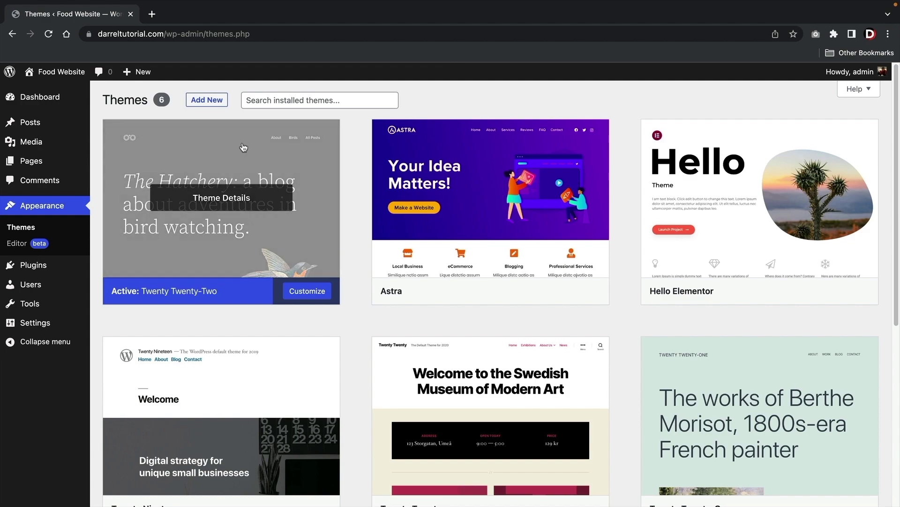
{"action": "left_click", "coordinate": [207, 100]}
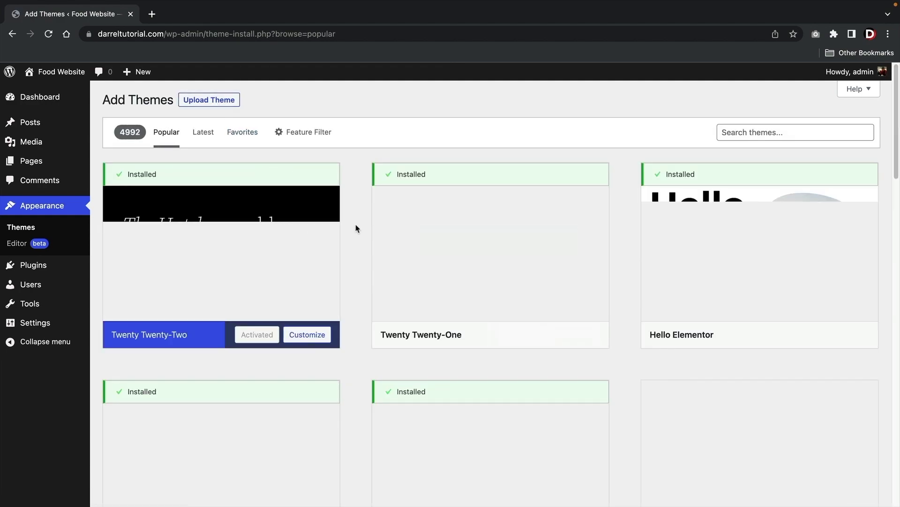
{"action": "scroll", "coordinate": [356, 228], "scroll_direction": "down", "scroll_amount": 4}
{"action": "scroll", "coordinate": [355, 228], "scroll_direction": "down", "scroll_amount": 4}
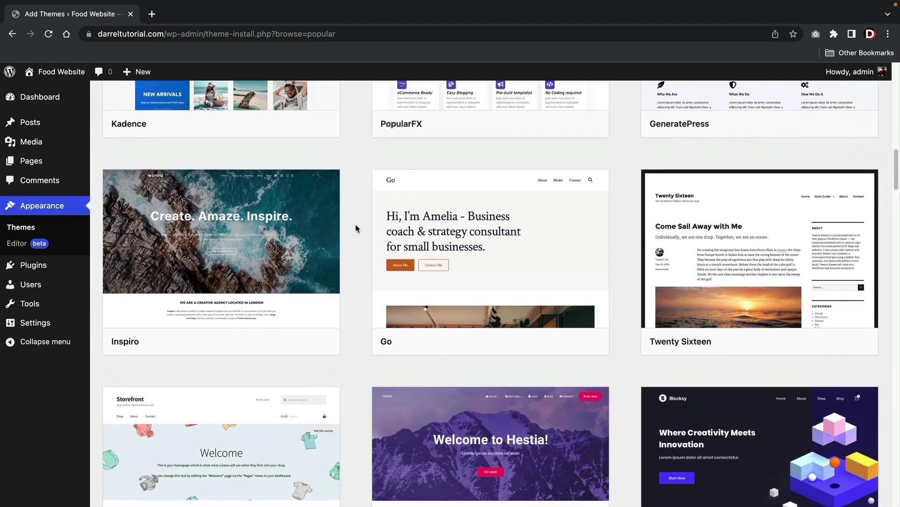
{"action": "scroll", "coordinate": [356, 228], "scroll_direction": "up", "scroll_amount": 15}
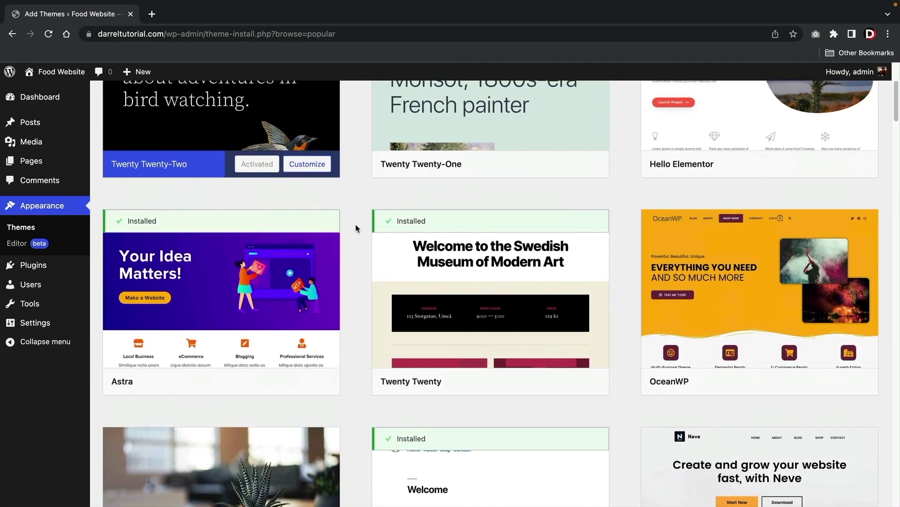
{"action": "scroll", "coordinate": [355, 228], "scroll_direction": "up", "scroll_amount": 1}
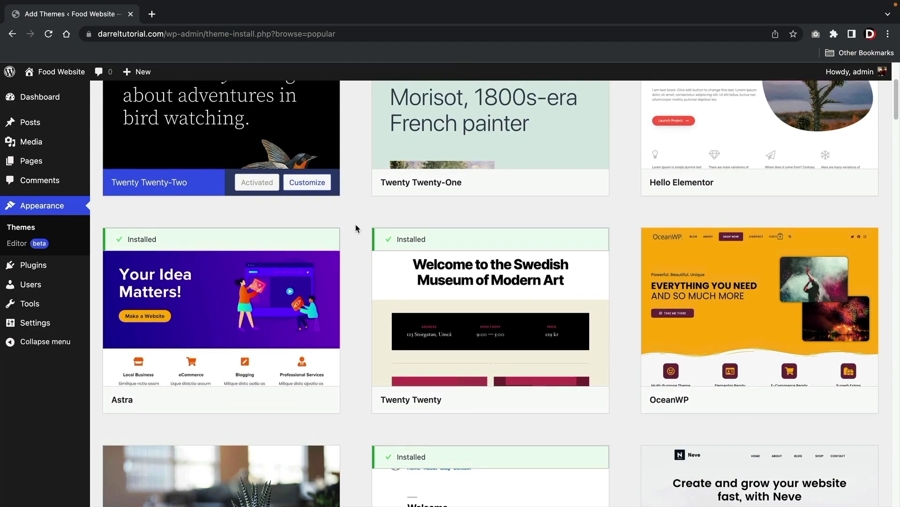
{"action": "mouse_move", "coordinate": [255, 309]}
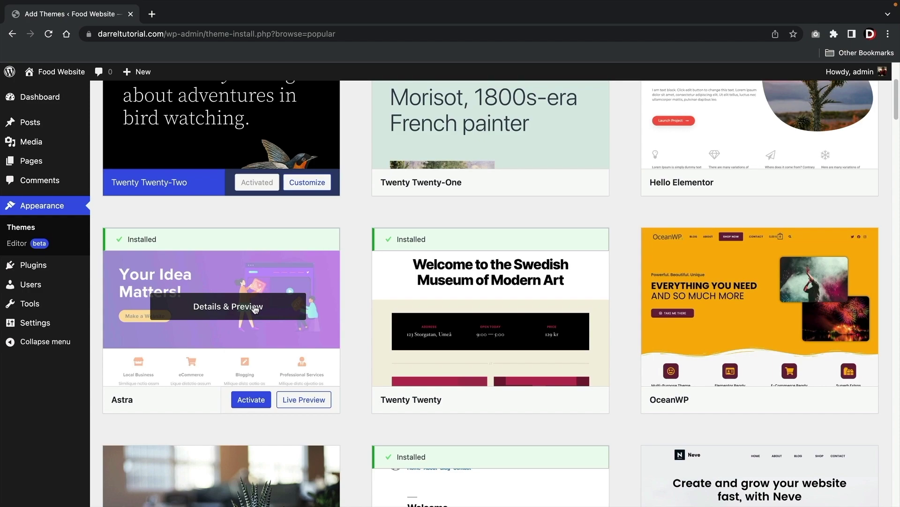
{"action": "scroll", "coordinate": [256, 307], "scroll_direction": "up", "scroll_amount": 4}
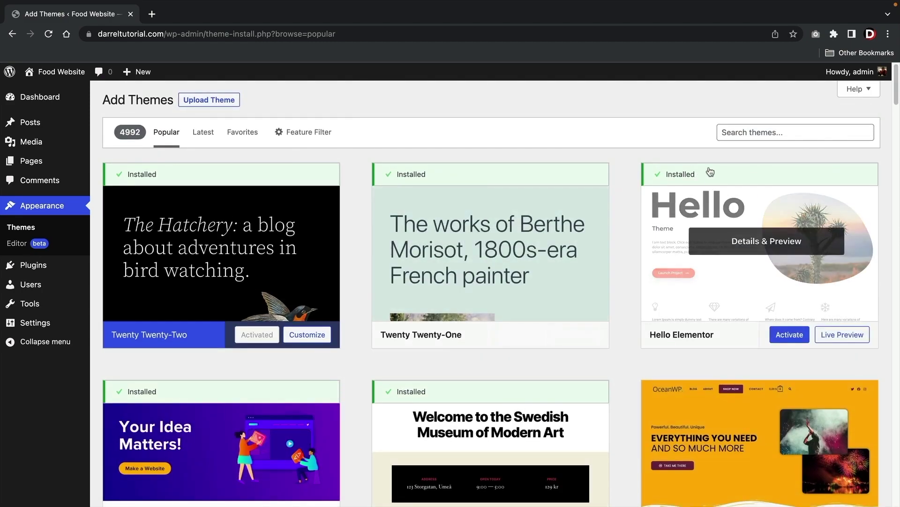
Search the theme directory for 'astra' and activate the Astra theme
{"action": "left_click", "coordinate": [819, 134]}
{"action": "type", "text": "astra"}
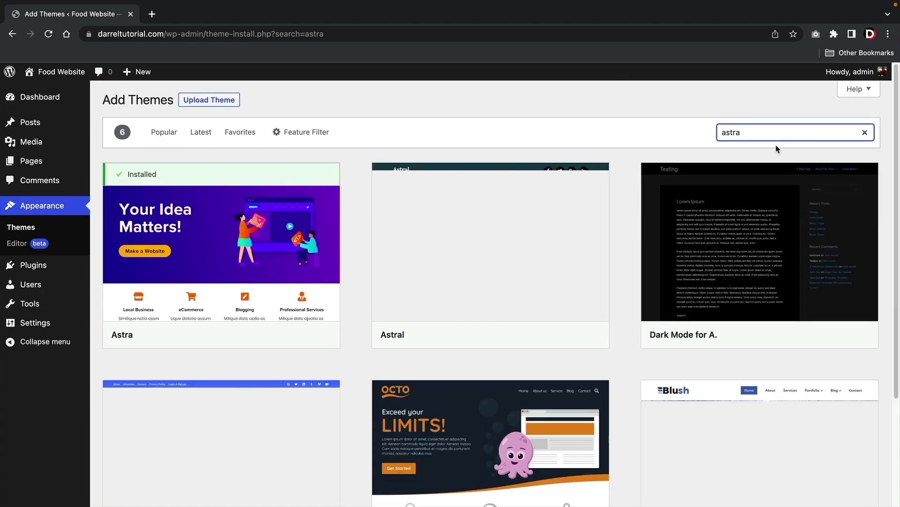
{"action": "mouse_move", "coordinate": [316, 297]}
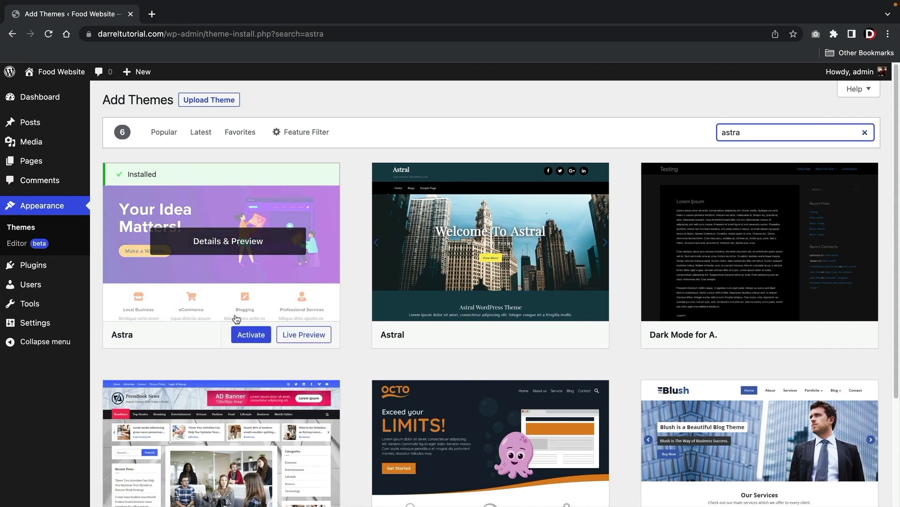
{"action": "left_click", "coordinate": [251, 335]}
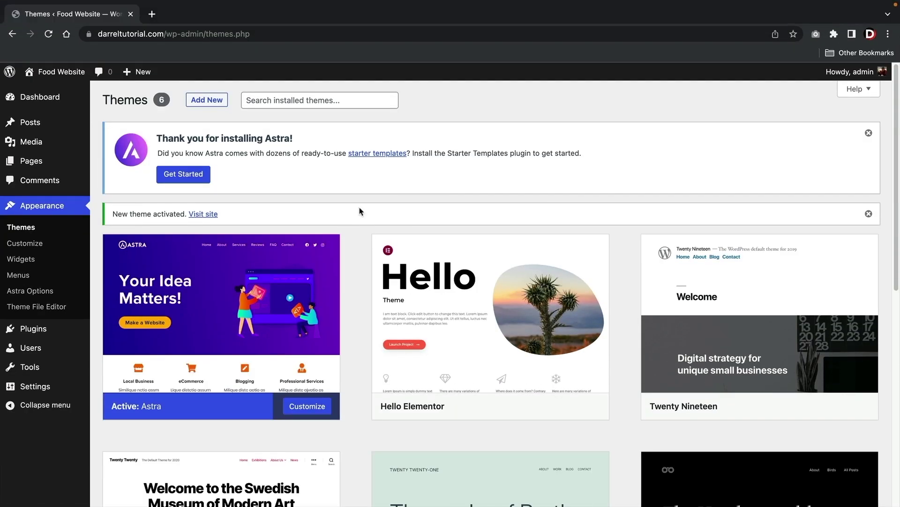
Open the Astra options page and install the Starter Templates importer plugin
{"action": "left_click_drag", "start_coordinate": [173, 138], "coordinate": [299, 140]}
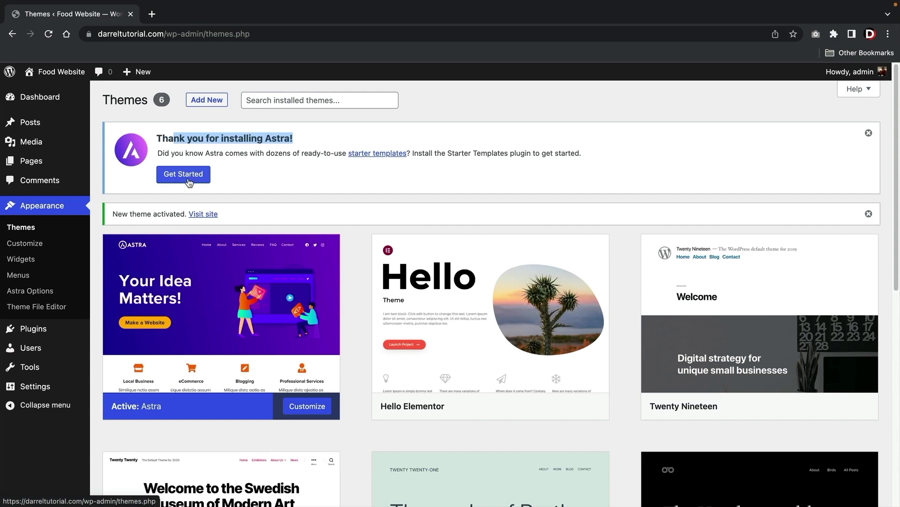
{"action": "left_click", "coordinate": [29, 296]}
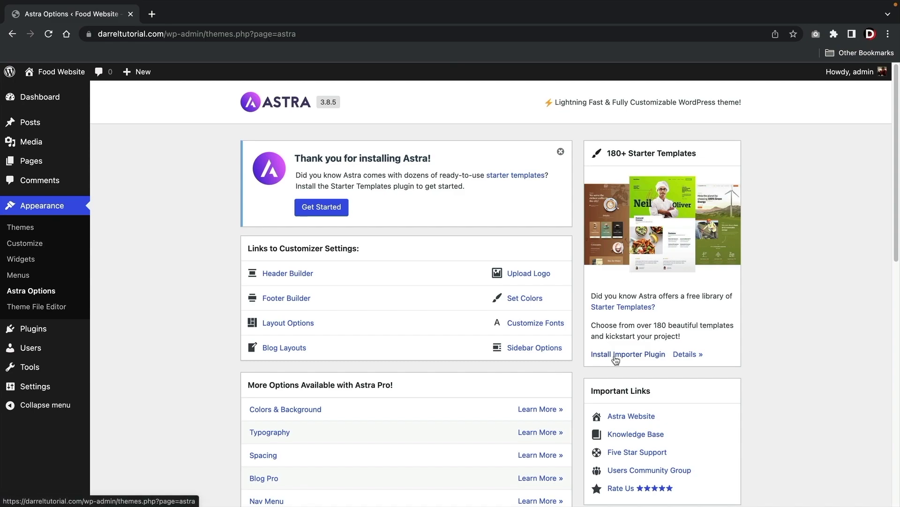
{"action": "left_click", "coordinate": [616, 355]}
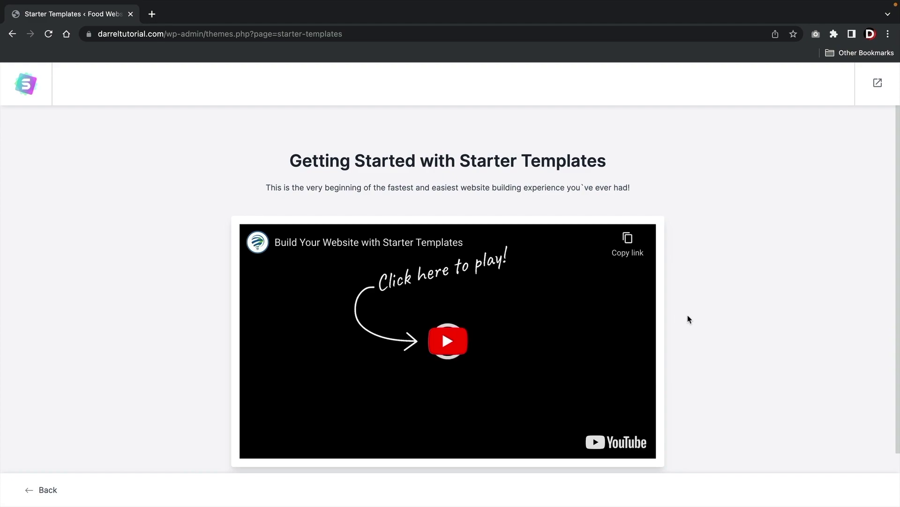
{"action": "scroll", "coordinate": [688, 315], "scroll_direction": "down", "scroll_amount": 2}
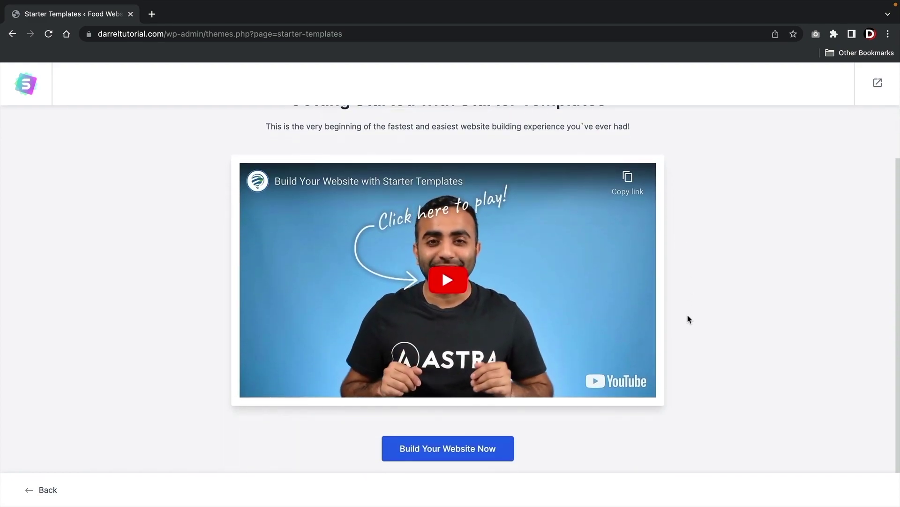
Start building a website from starter templates with Elementor as the page builder
{"action": "left_click", "coordinate": [453, 447]}
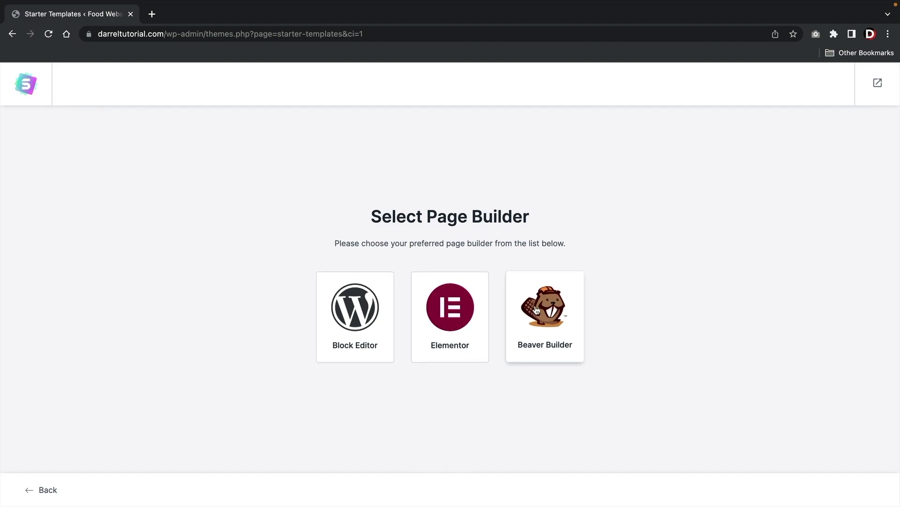
{"action": "left_click", "coordinate": [444, 318]}
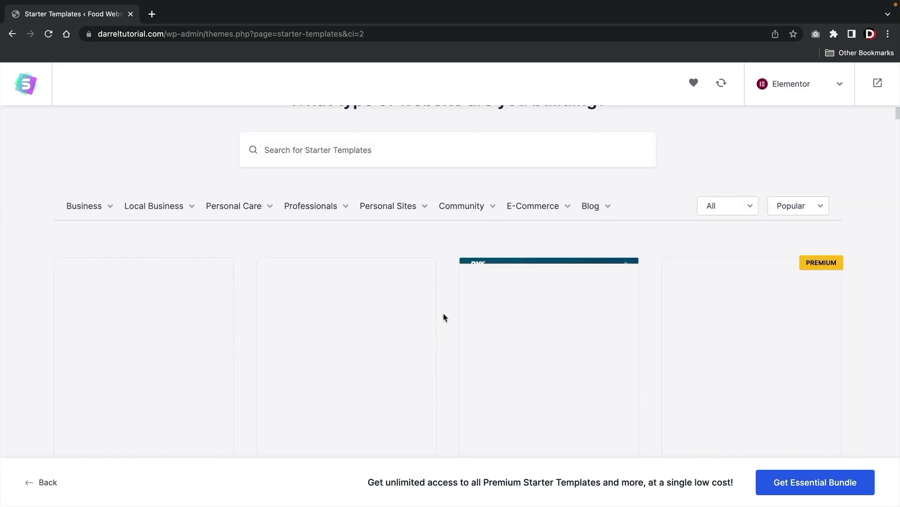
{"action": "scroll", "coordinate": [404, 298], "scroll_direction": "up", "scroll_amount": 2}
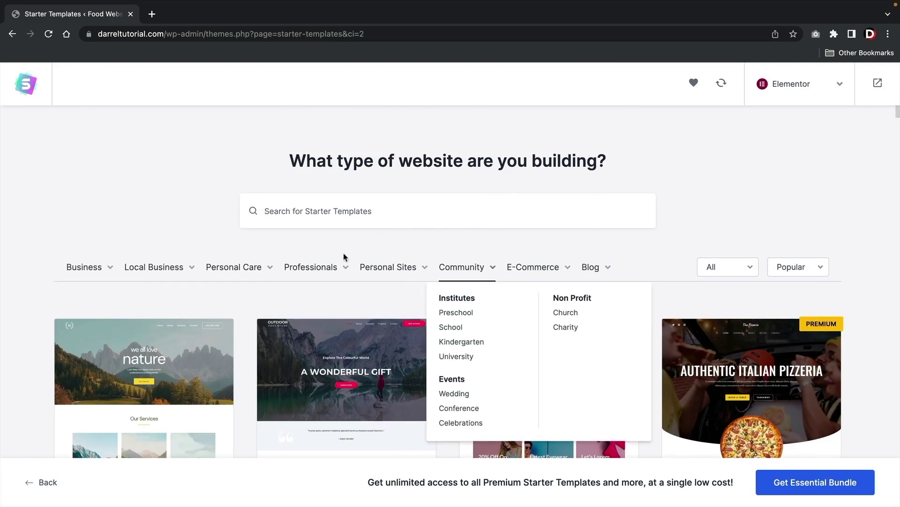
{"action": "mouse_move", "coordinate": [355, 270]}
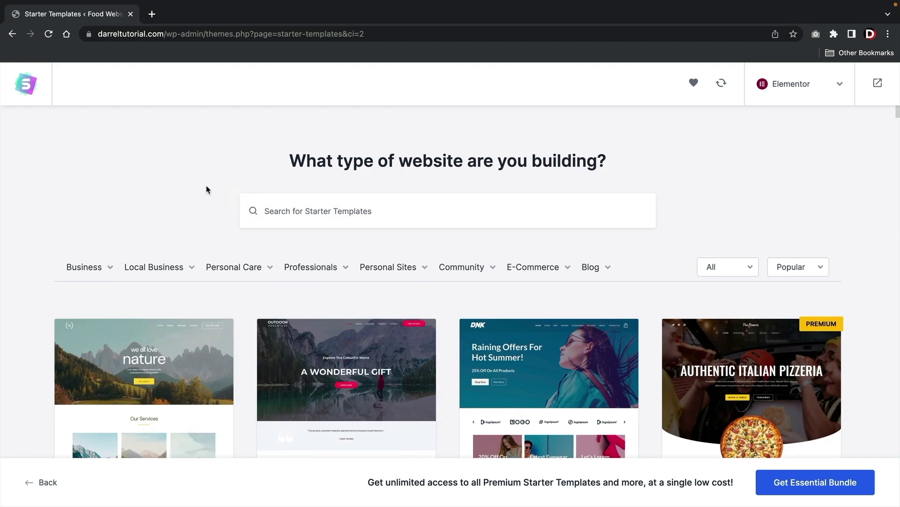
{"action": "left_click", "coordinate": [48, 34]}
Filter the template library to the Charity category and scroll to Animal Welfare
{"action": "scroll", "coordinate": [196, 191], "scroll_direction": "down", "scroll_amount": 20}
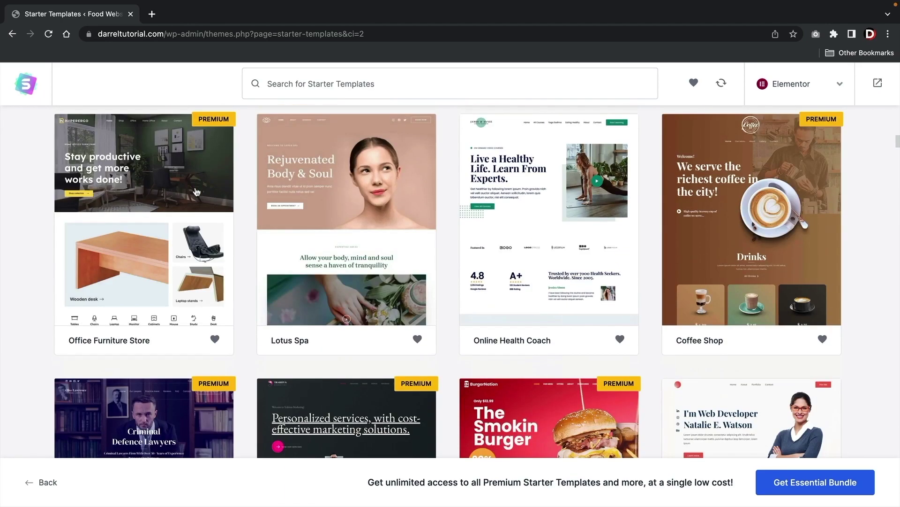
{"action": "scroll", "coordinate": [196, 191], "scroll_direction": "down", "scroll_amount": 14}
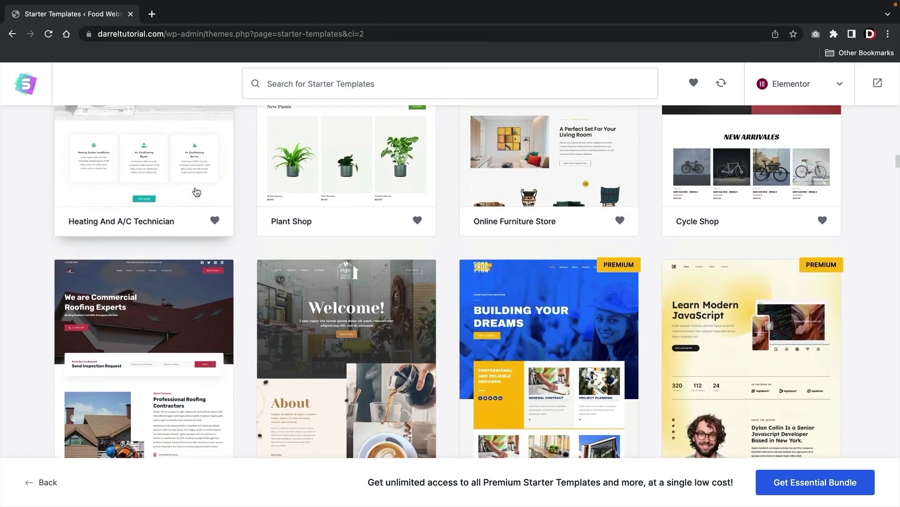
{"action": "scroll", "coordinate": [196, 191], "scroll_direction": "down", "scroll_amount": 9}
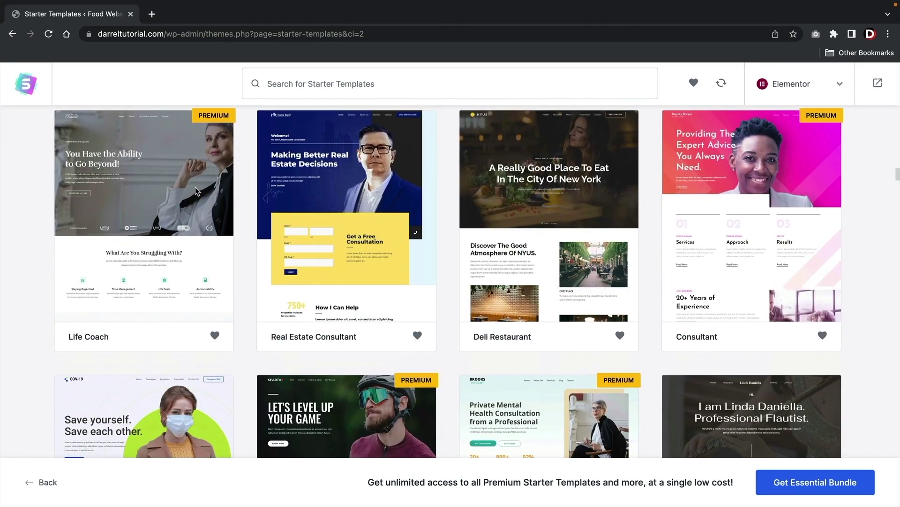
{"action": "scroll", "coordinate": [195, 187], "scroll_direction": "up", "scroll_amount": 2}
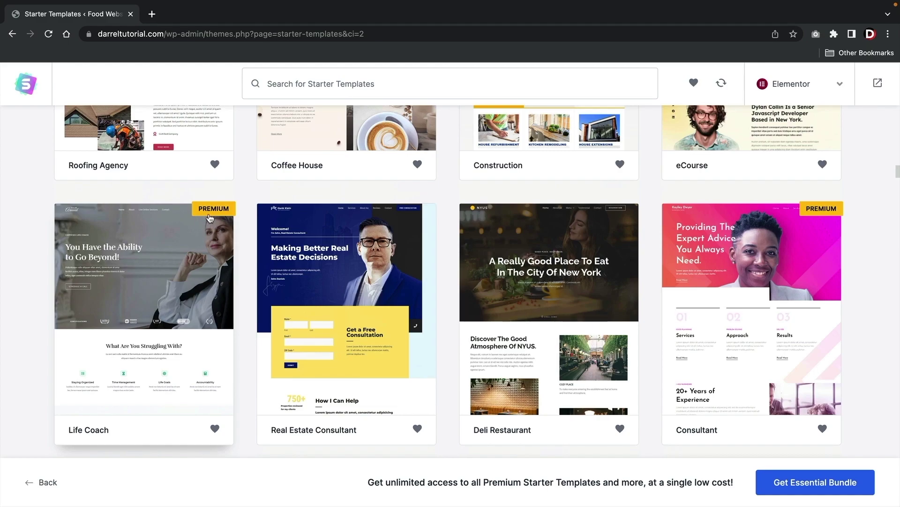
{"action": "scroll", "coordinate": [277, 263], "scroll_direction": "up", "scroll_amount": 20}
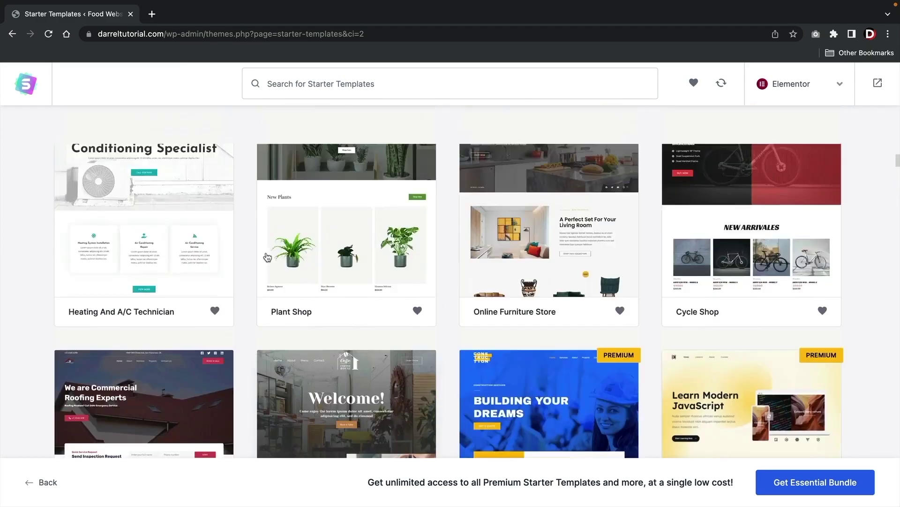
{"action": "scroll", "coordinate": [277, 263], "scroll_direction": "up", "scroll_amount": 15}
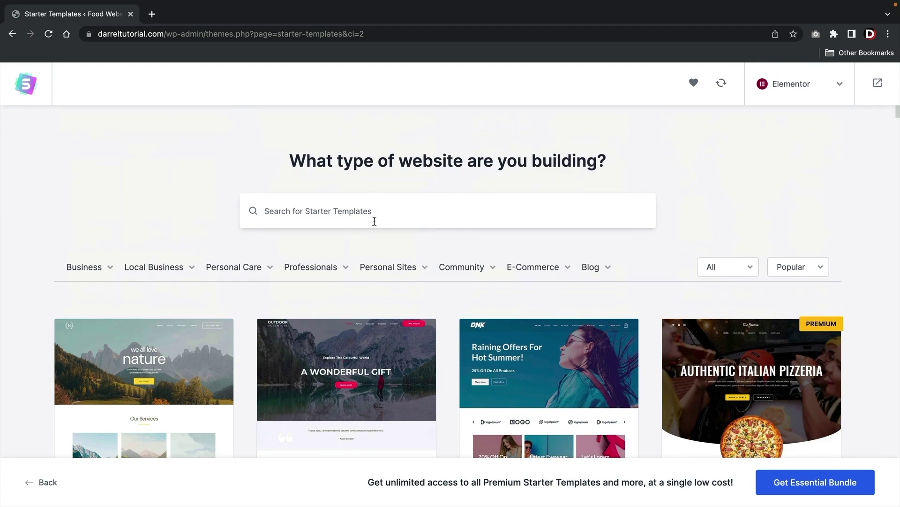
{"action": "mouse_move", "coordinate": [461, 267]}
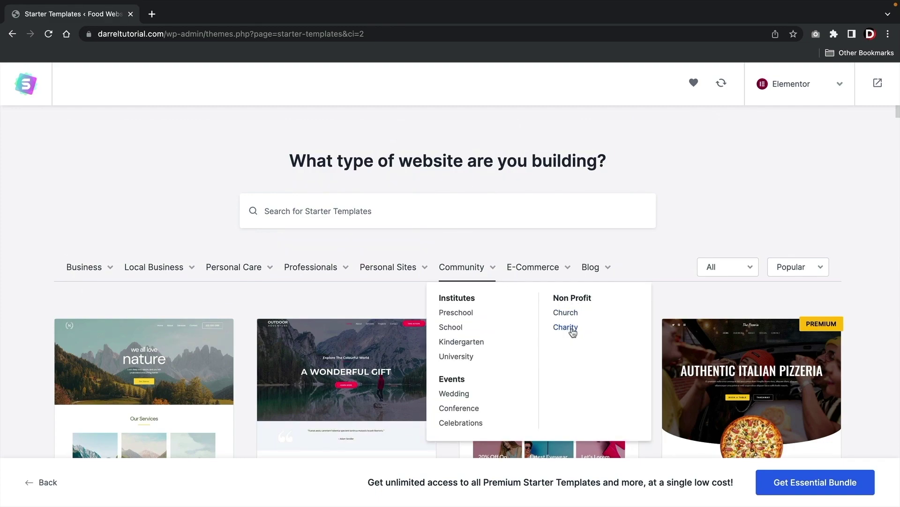
{"action": "left_click", "coordinate": [573, 331]}
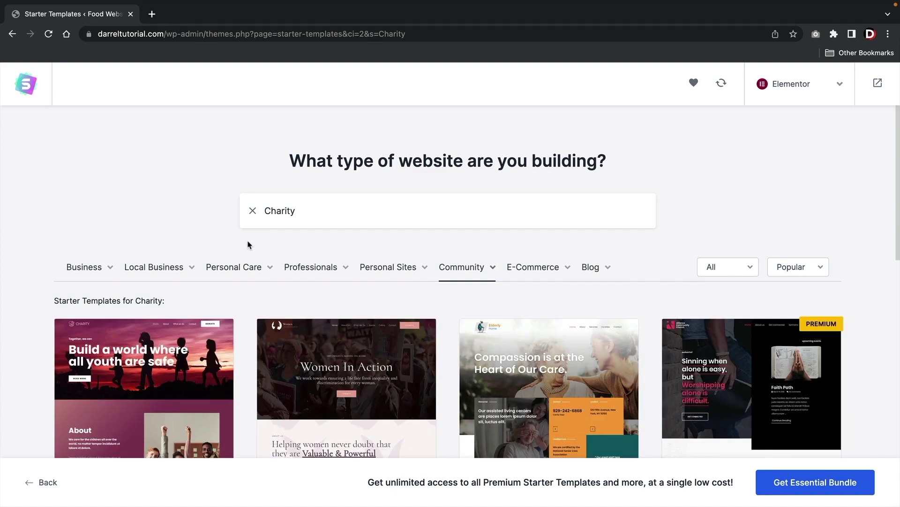
{"action": "scroll", "coordinate": [249, 244], "scroll_direction": "down", "scroll_amount": 3}
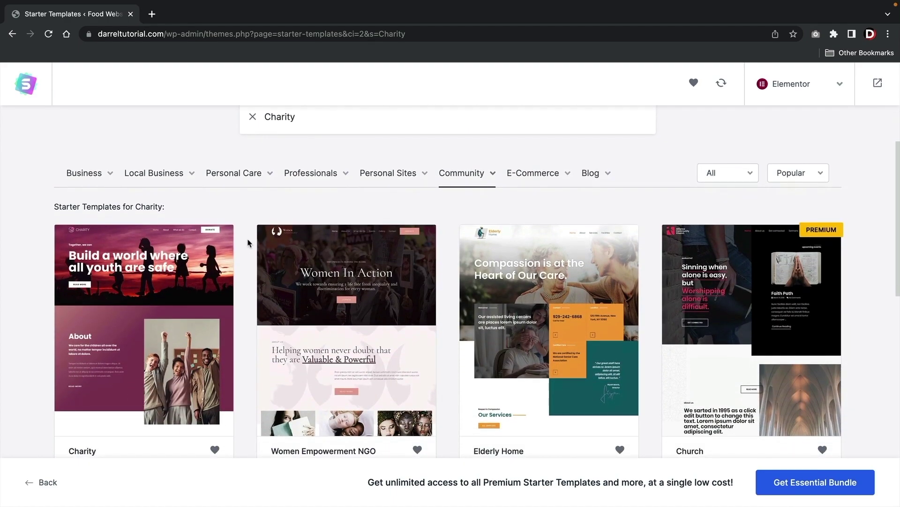
{"action": "scroll", "coordinate": [249, 243], "scroll_direction": "down", "scroll_amount": 2}
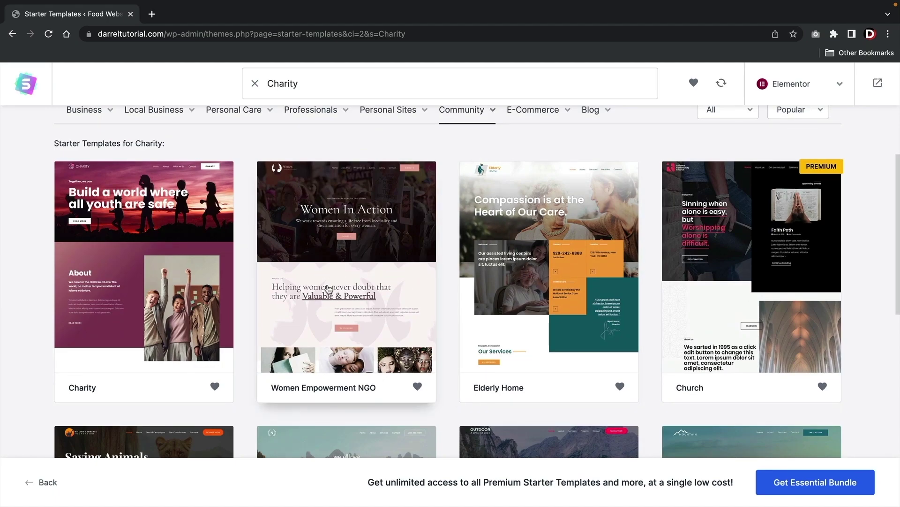
{"action": "scroll", "coordinate": [155, 253], "scroll_direction": "down", "scroll_amount": 5}
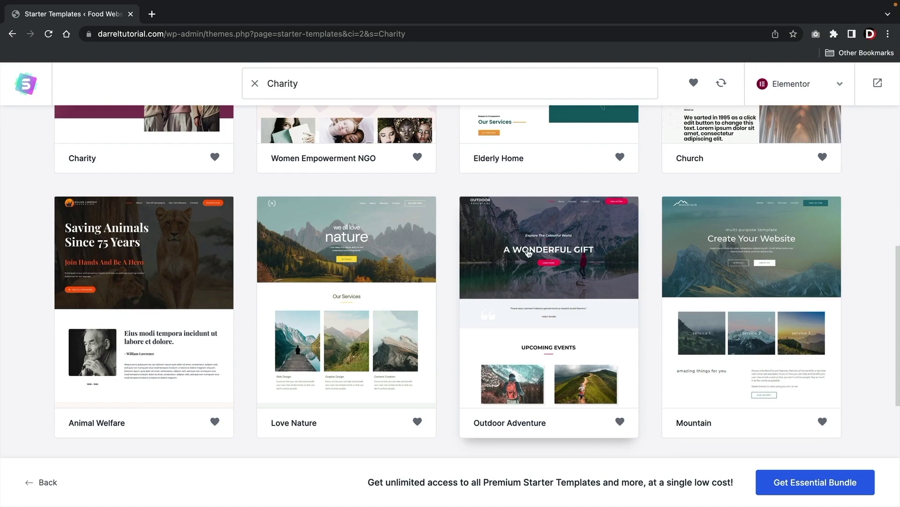
Choose the Animal Welfare template, skip the logo, and preview red, pink, yellow and green palettes
{"action": "left_click", "coordinate": [140, 294]}
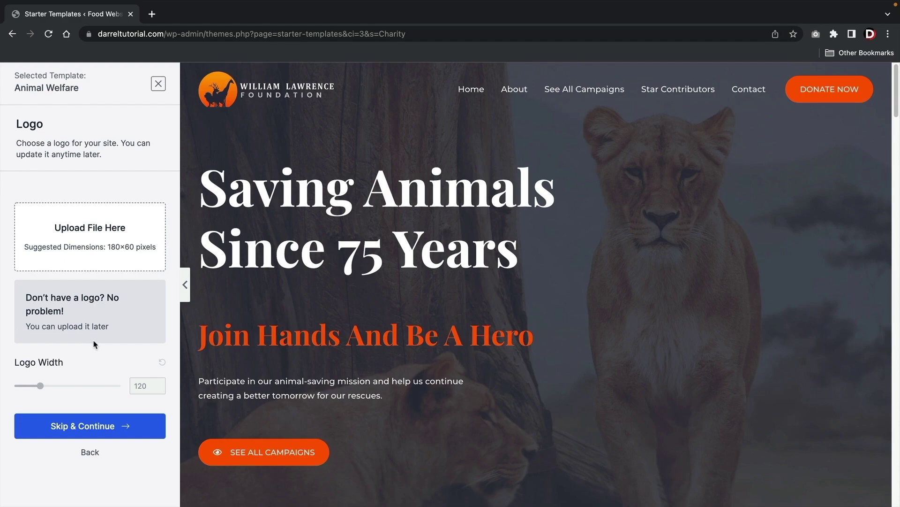
{"action": "left_click", "coordinate": [89, 430]}
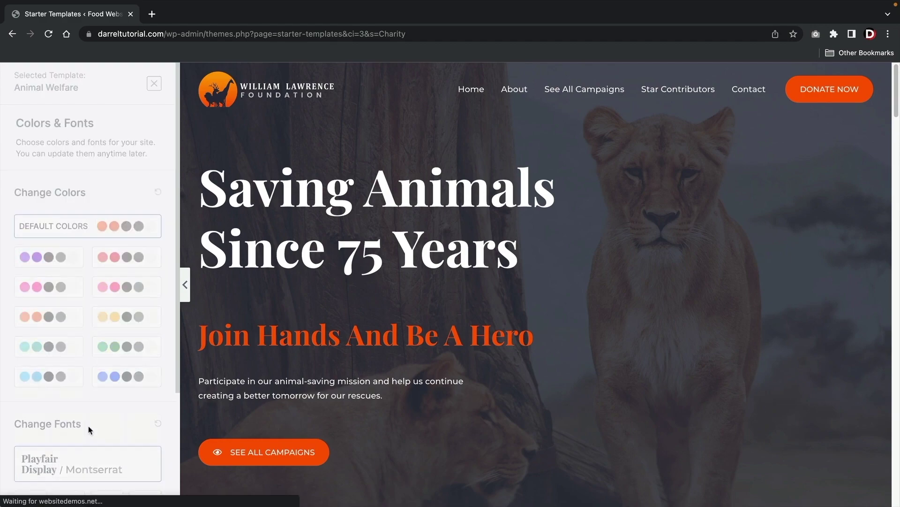
{"action": "left_click", "coordinate": [133, 266]}
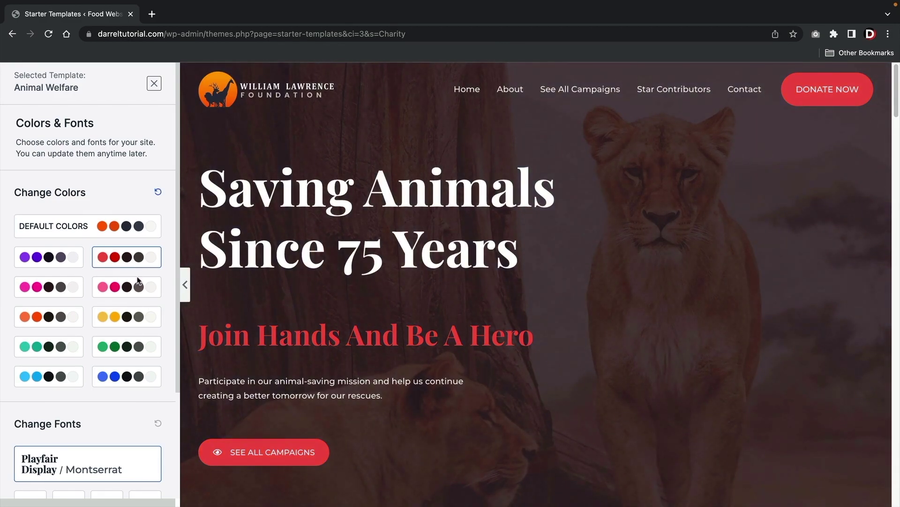
{"action": "left_click", "coordinate": [139, 281]}
{"action": "left_click", "coordinate": [137, 324]}
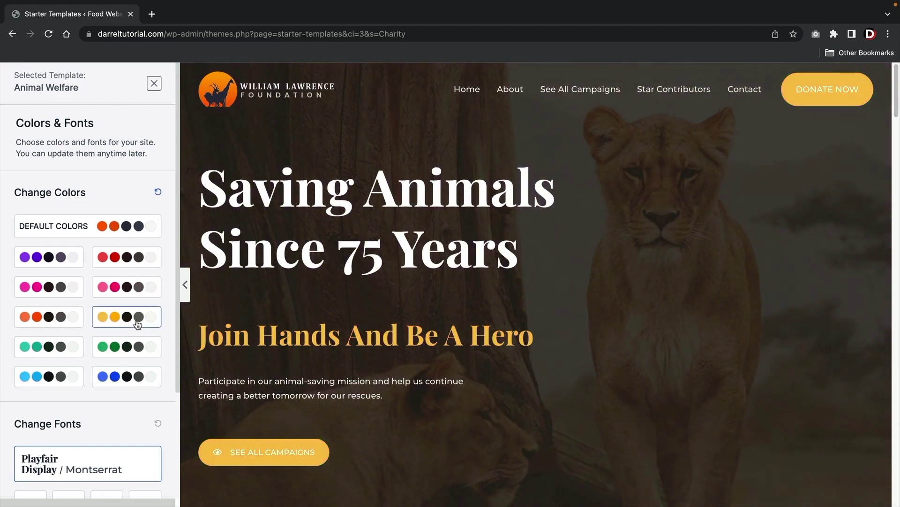
{"action": "left_click", "coordinate": [137, 353]}
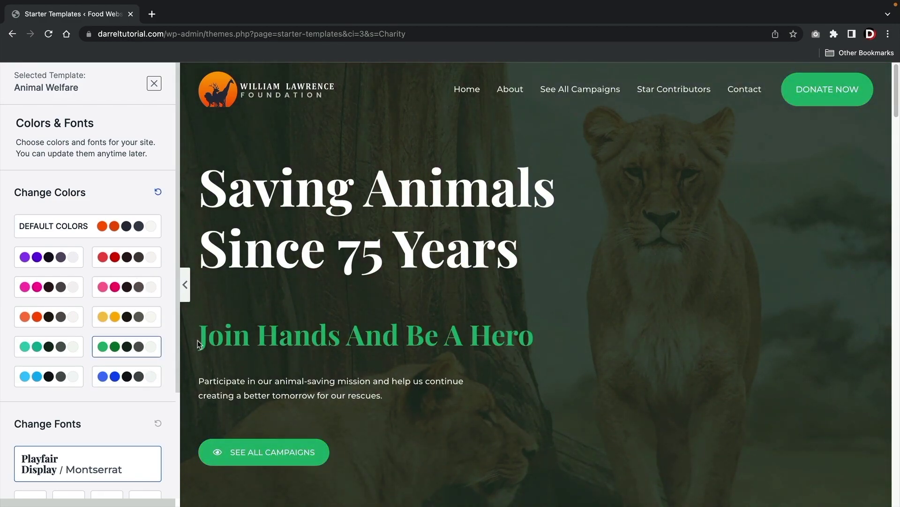
Try the light-blue, teal and yellow palettes, then apply the orange colour palette
{"action": "scroll", "coordinate": [222, 335], "scroll_direction": "down", "scroll_amount": 10}
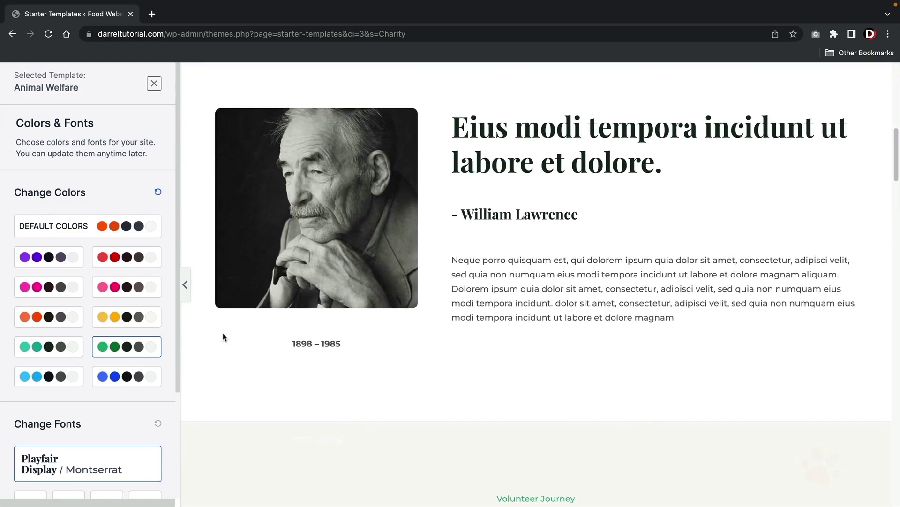
{"action": "scroll", "coordinate": [224, 337], "scroll_direction": "down", "scroll_amount": 2}
{"action": "scroll", "coordinate": [223, 336], "scroll_direction": "down", "scroll_amount": 15}
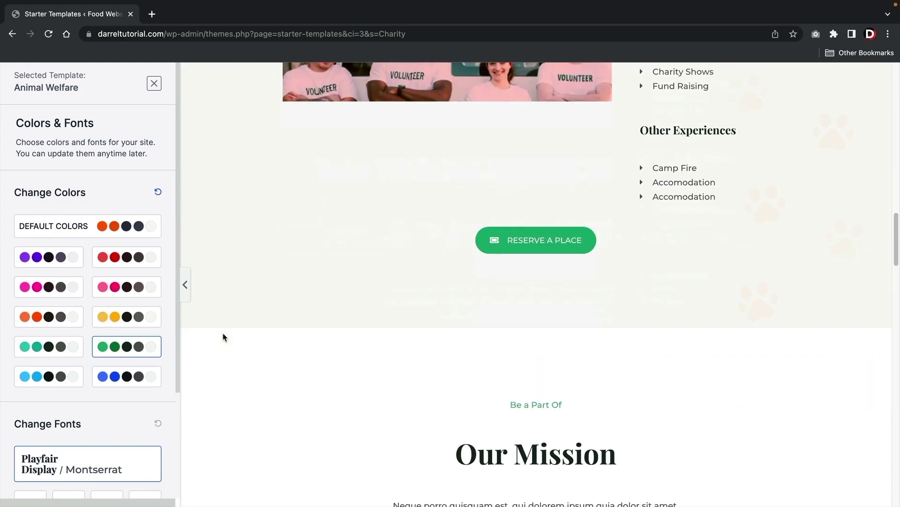
{"action": "scroll", "coordinate": [225, 335], "scroll_direction": "down", "scroll_amount": 10}
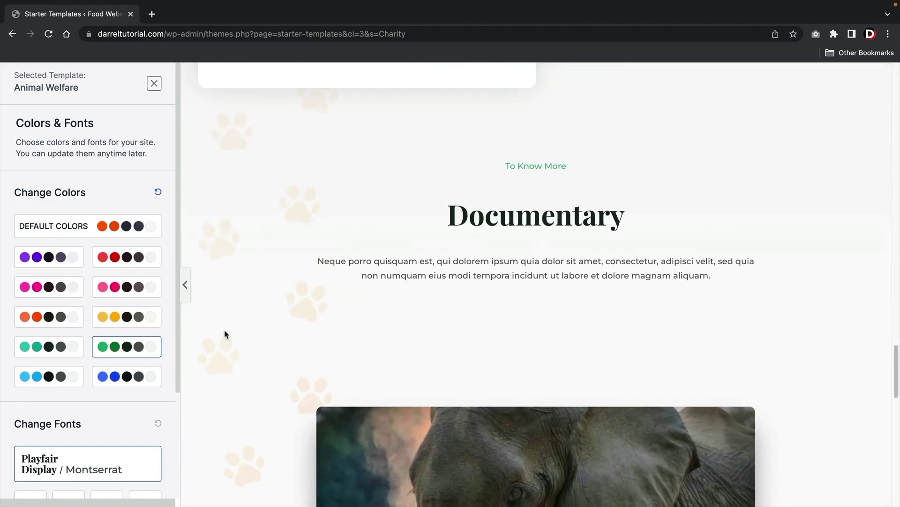
{"action": "scroll", "coordinate": [225, 334], "scroll_direction": "up", "scroll_amount": 20}
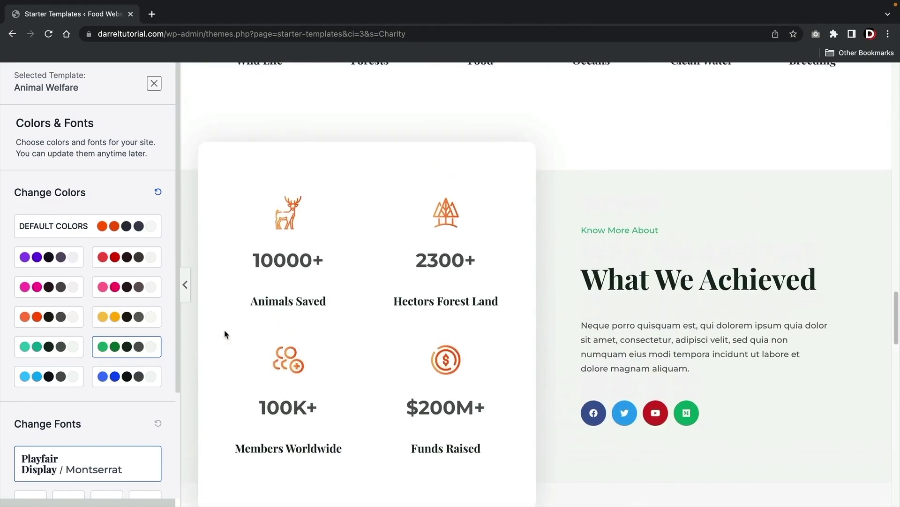
{"action": "scroll", "coordinate": [225, 333], "scroll_direction": "up", "scroll_amount": 15}
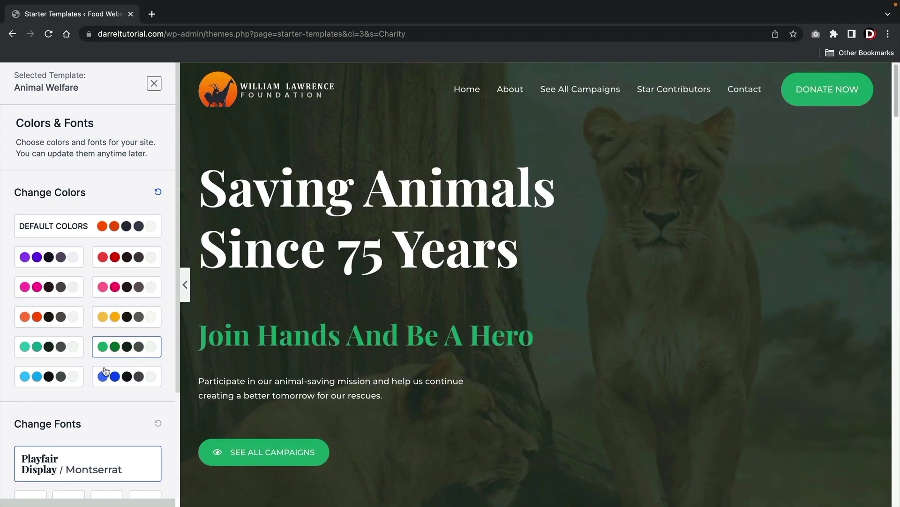
{"action": "left_click", "coordinate": [71, 375]}
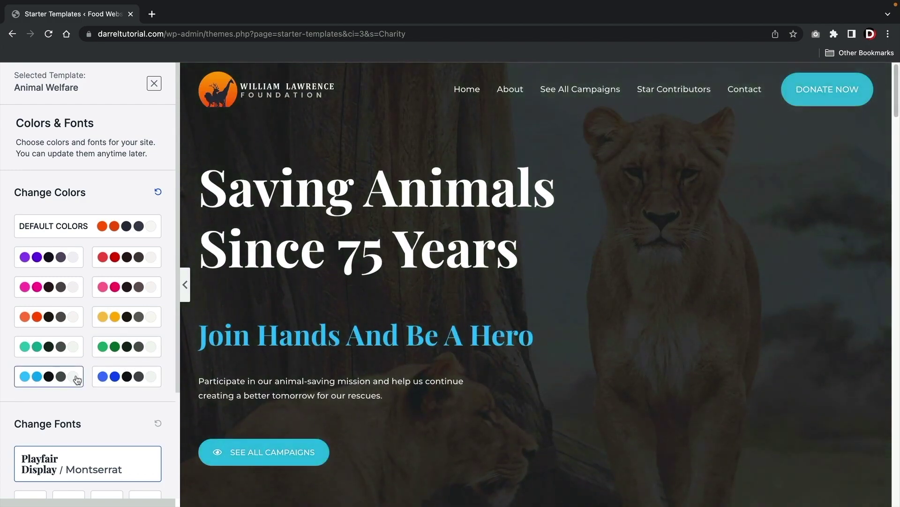
{"action": "left_click", "coordinate": [67, 348]}
{"action": "left_click", "coordinate": [124, 319]}
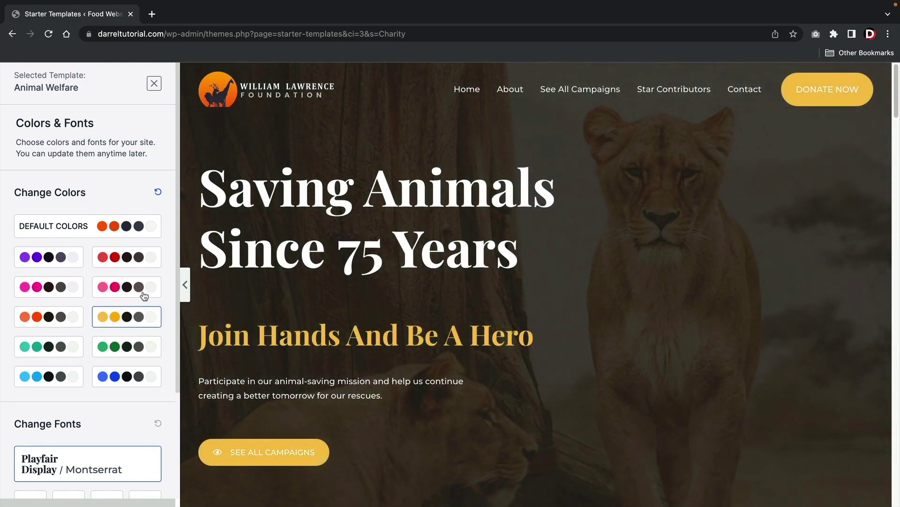
{"action": "left_click", "coordinate": [64, 317]}
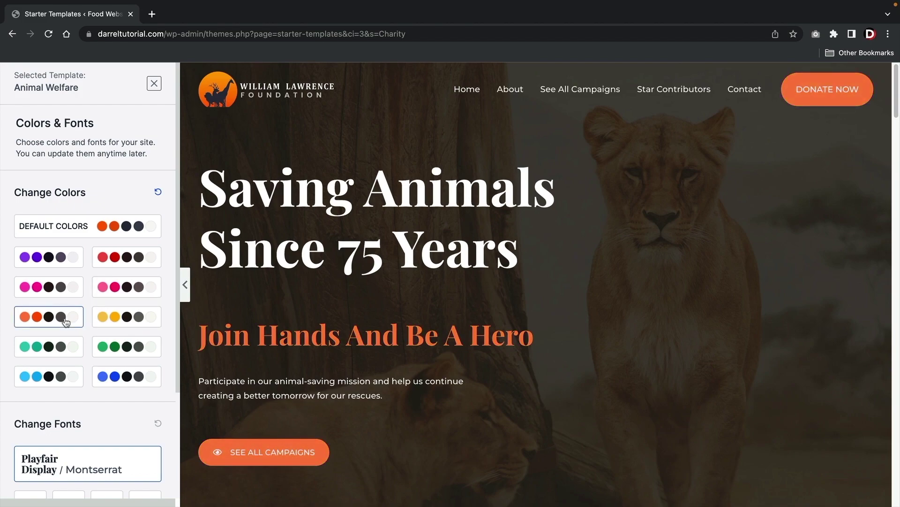
{"action": "scroll", "coordinate": [66, 321], "scroll_direction": "down", "scroll_amount": 3}
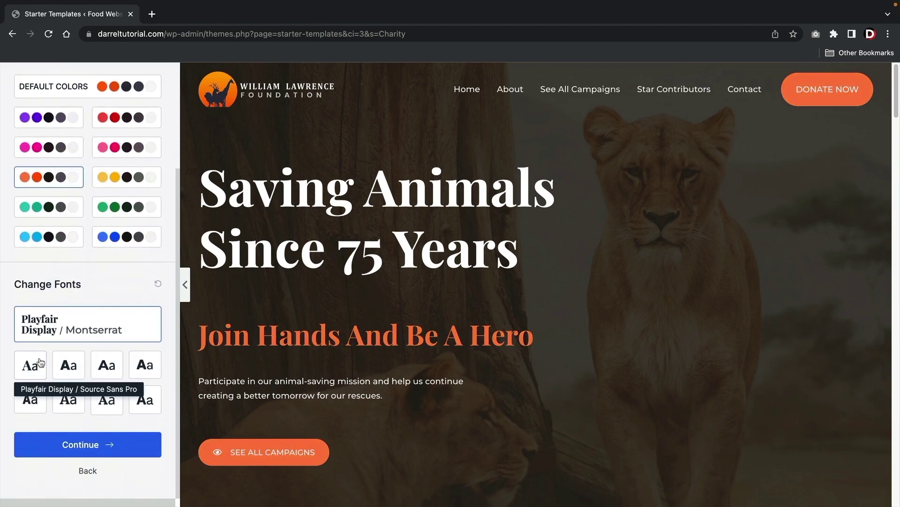
Compare several font pairings, pick Rubik / Karla, and continue to the details form
{"action": "left_click", "coordinate": [68, 364]}
{"action": "left_click", "coordinate": [30, 365]}
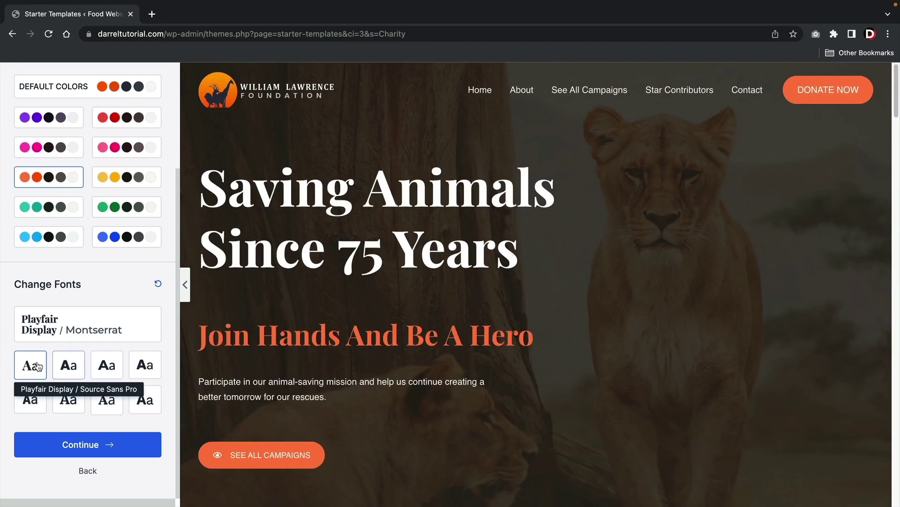
{"action": "left_click", "coordinate": [71, 400]}
{"action": "left_click", "coordinate": [96, 402]}
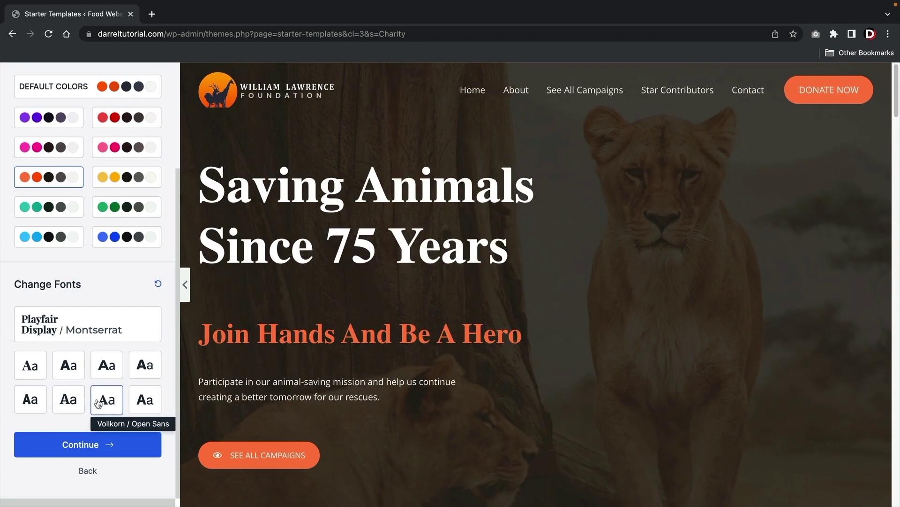
{"action": "left_click", "coordinate": [135, 403]}
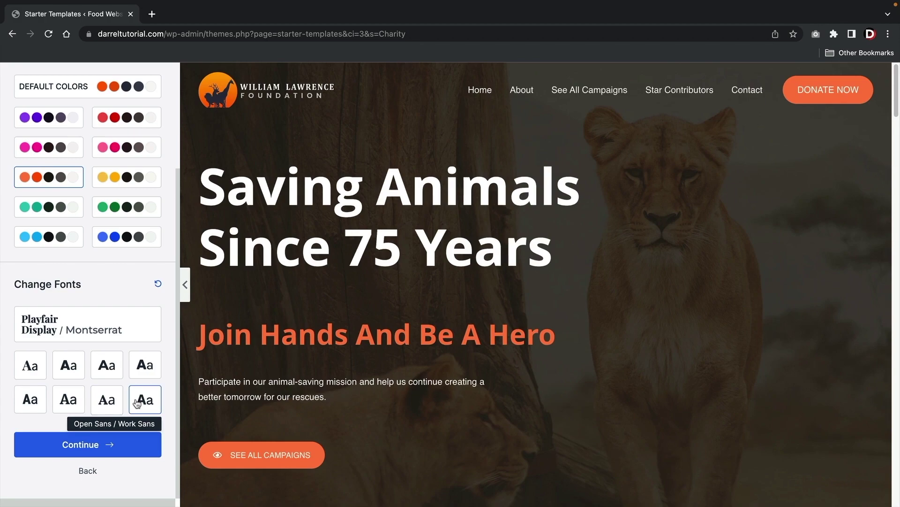
{"action": "left_click", "coordinate": [135, 369]}
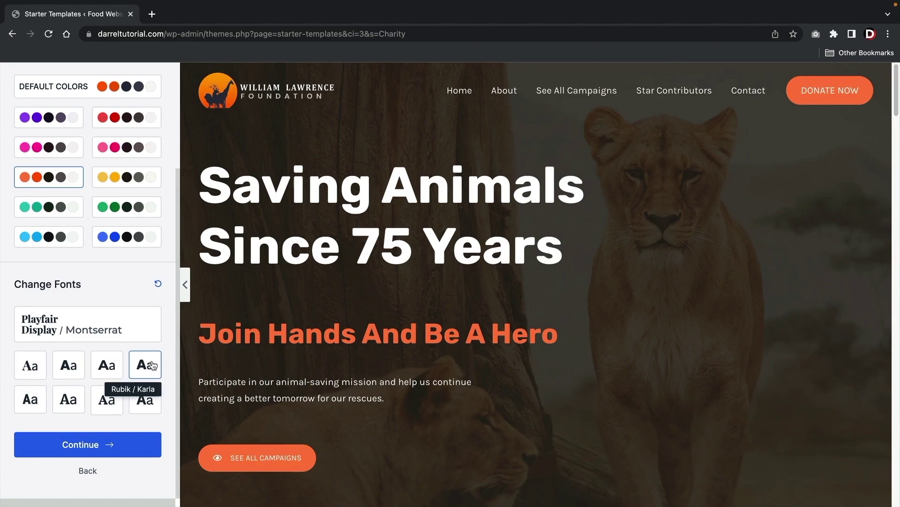
{"action": "left_click", "coordinate": [91, 449]}
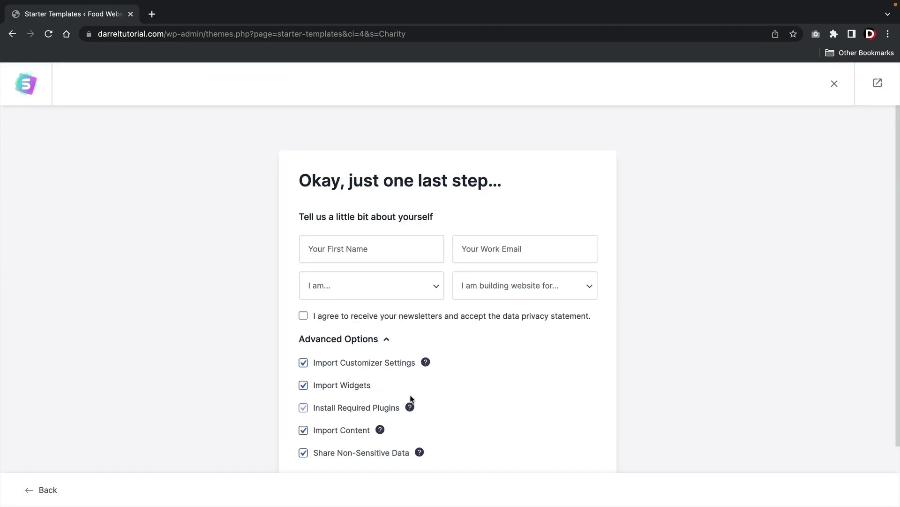
Submit the details to build the website, then view the finished homepage in a new tab
{"action": "scroll", "coordinate": [411, 399], "scroll_direction": "down", "scroll_amount": 2}
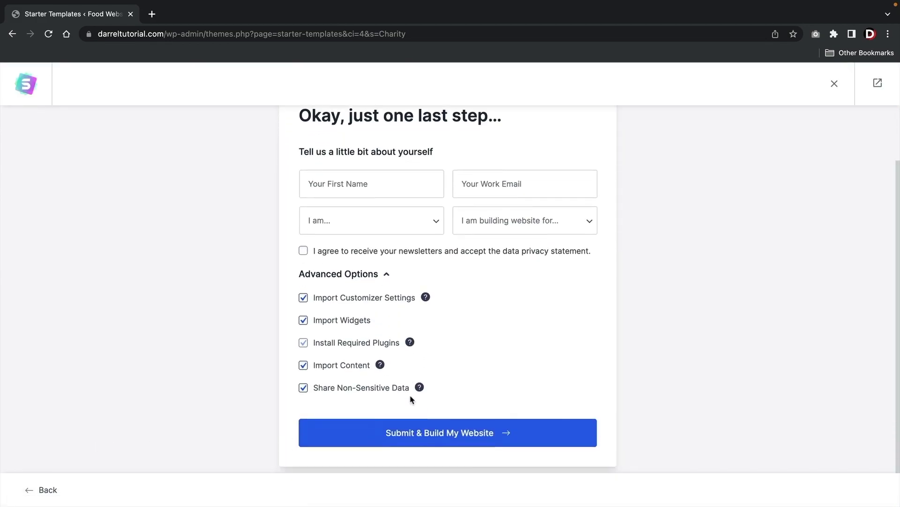
{"action": "left_click", "coordinate": [445, 432]}
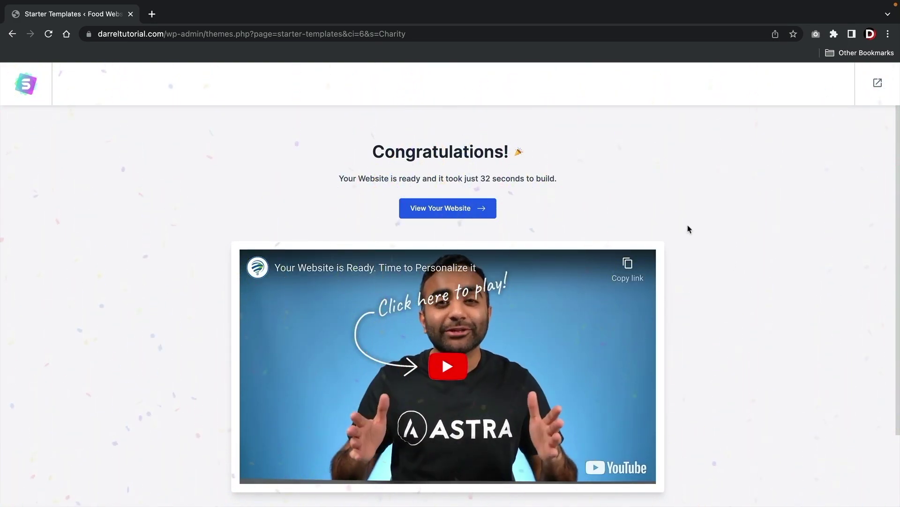
{"action": "left_click", "coordinate": [437, 210]}
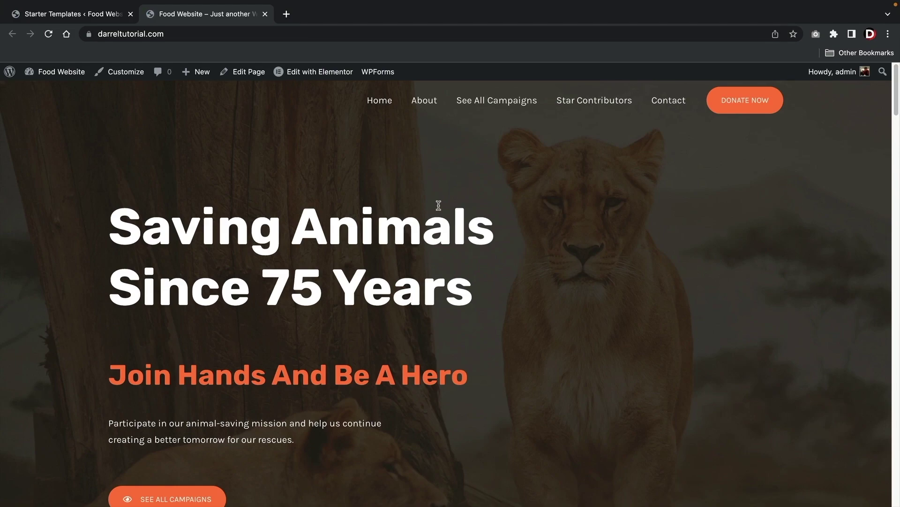
{"action": "scroll", "coordinate": [439, 205], "scroll_direction": "down", "scroll_amount": 10}
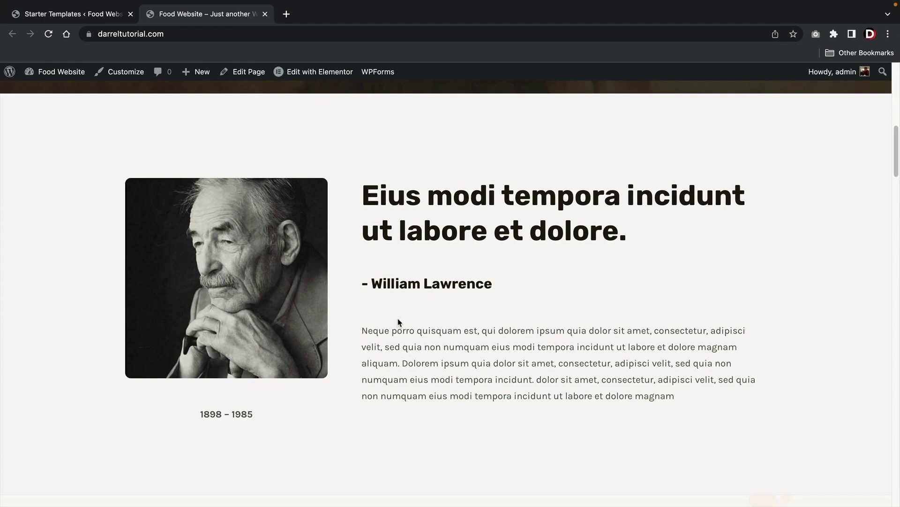
{"action": "scroll", "coordinate": [399, 322], "scroll_direction": "down", "scroll_amount": 12}
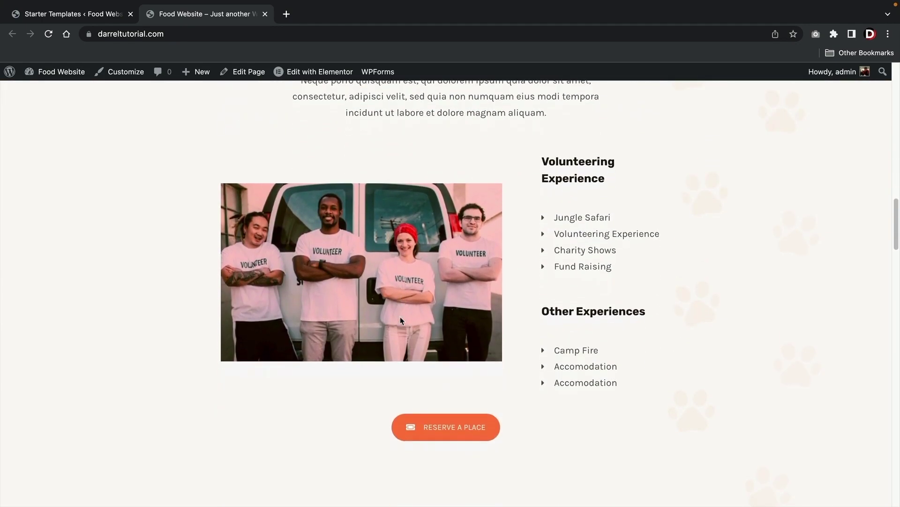
{"action": "scroll", "coordinate": [386, 321], "scroll_direction": "down", "scroll_amount": 10}
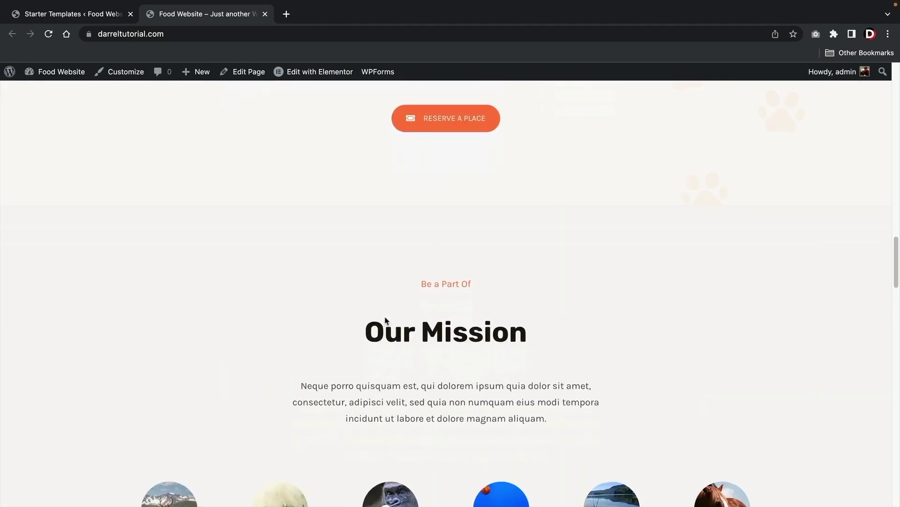
{"action": "scroll", "coordinate": [385, 320], "scroll_direction": "down", "scroll_amount": 6}
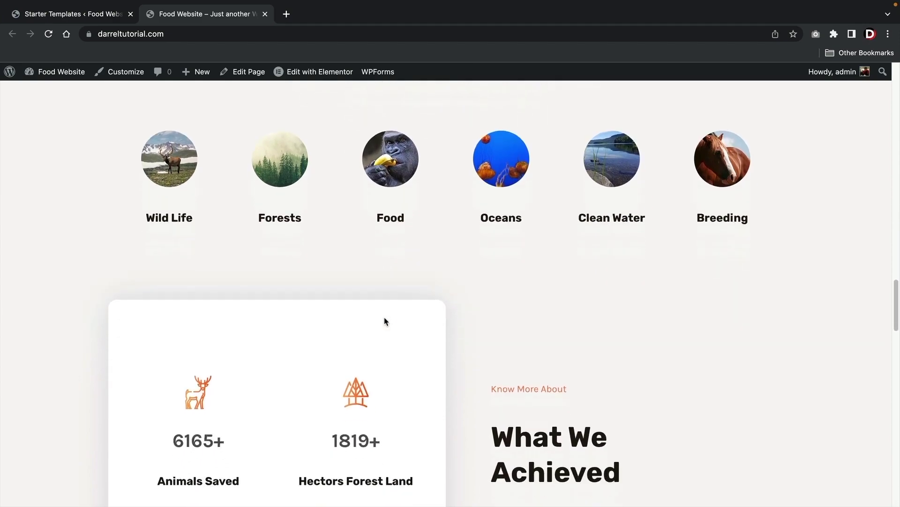
{"action": "scroll", "coordinate": [386, 321], "scroll_direction": "down", "scroll_amount": 10}
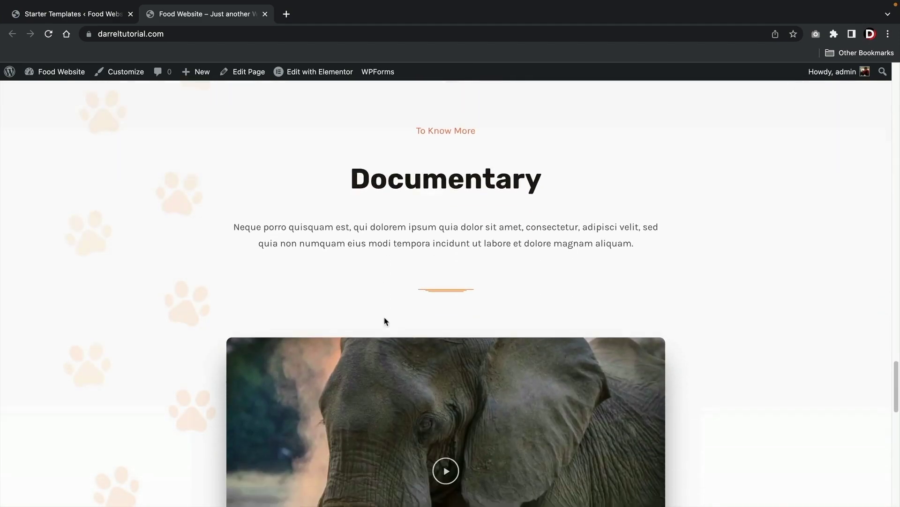
{"action": "scroll", "coordinate": [385, 322], "scroll_direction": "down", "scroll_amount": 10}
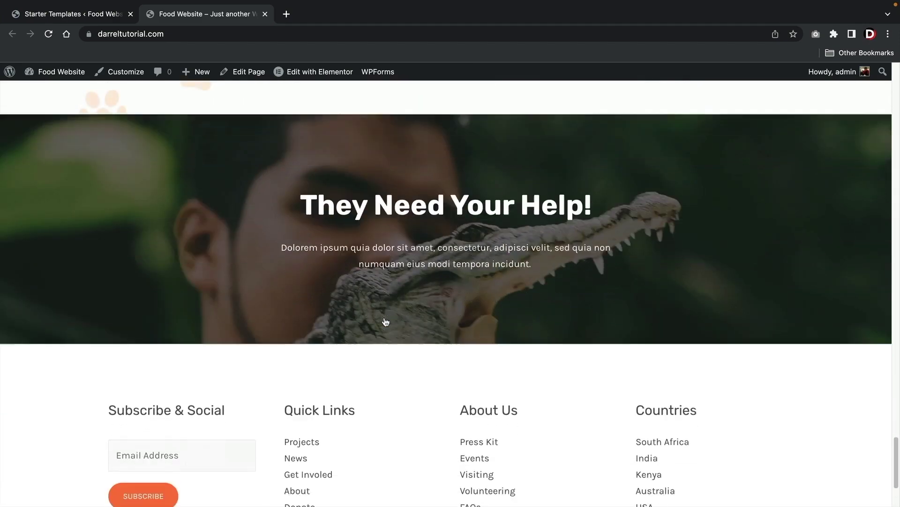
{"action": "scroll", "coordinate": [449, 346], "scroll_direction": "up", "scroll_amount": 20}
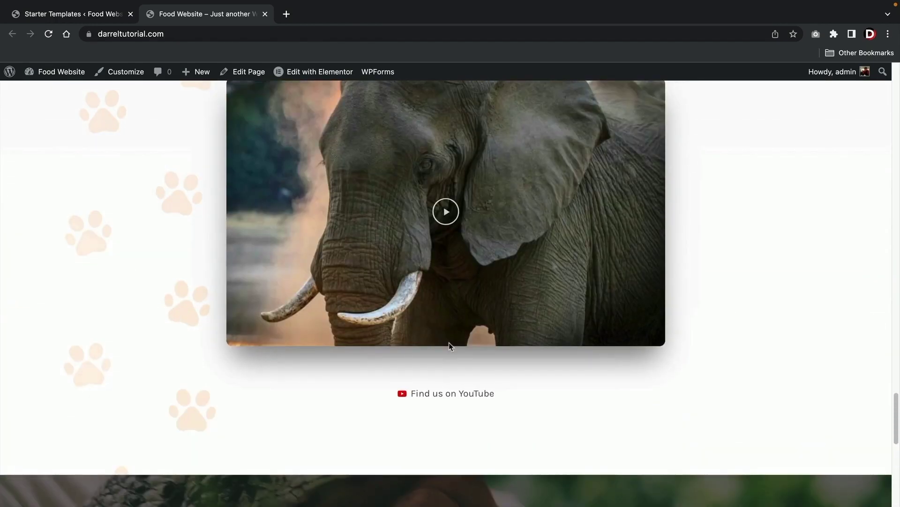
{"action": "scroll", "coordinate": [449, 346], "scroll_direction": "up", "scroll_amount": 15}
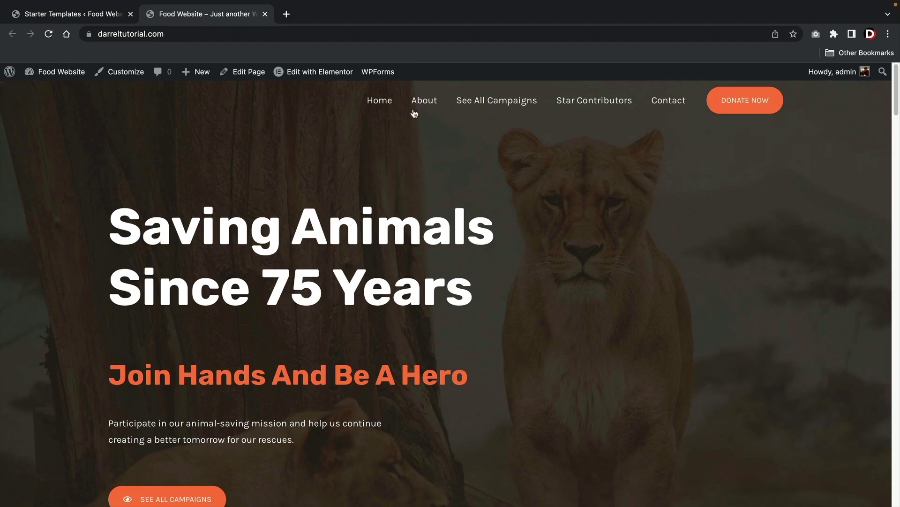
{"action": "left_click", "coordinate": [421, 108]}
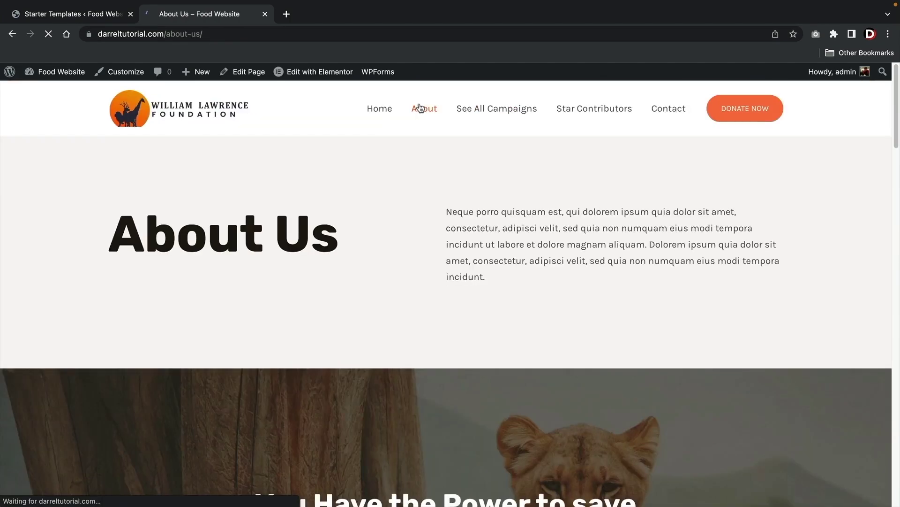
{"action": "left_click", "coordinate": [479, 117]}
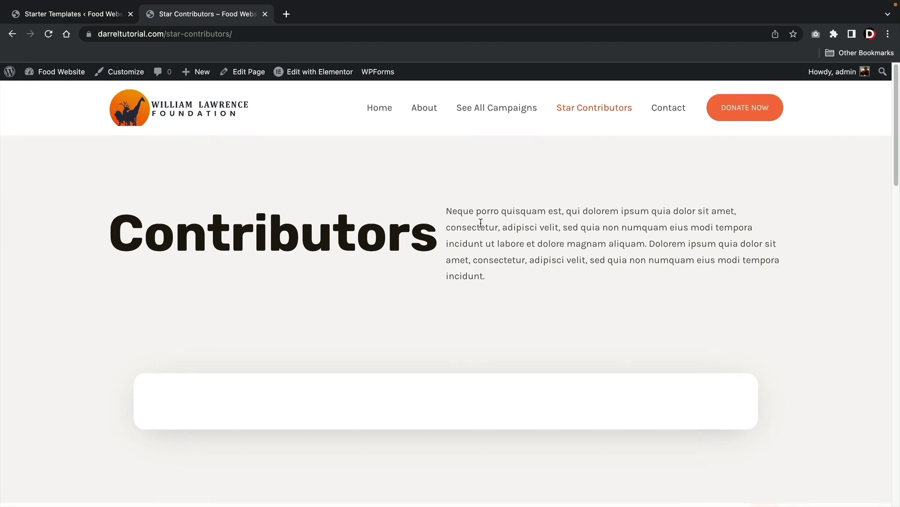
{"action": "scroll", "coordinate": [483, 220], "scroll_direction": "down", "scroll_amount": 2}
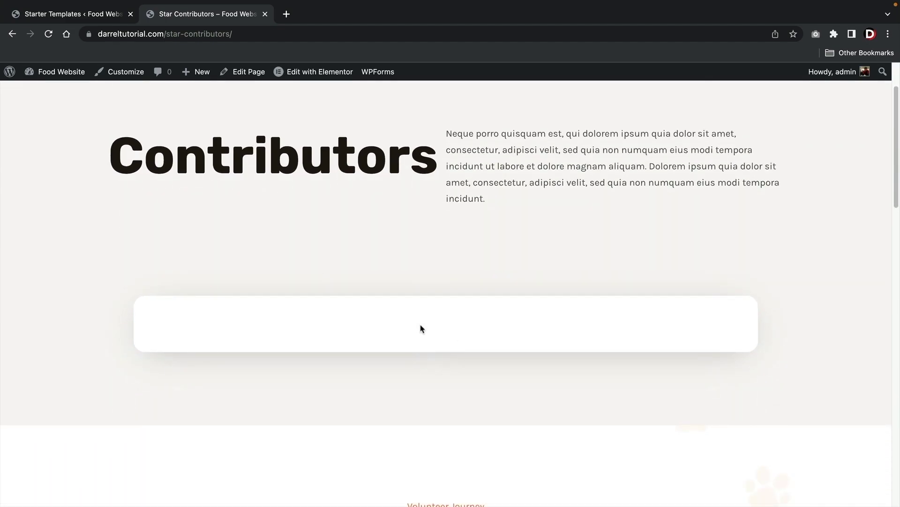
{"action": "scroll", "coordinate": [555, 353], "scroll_direction": "up", "scroll_amount": 2}
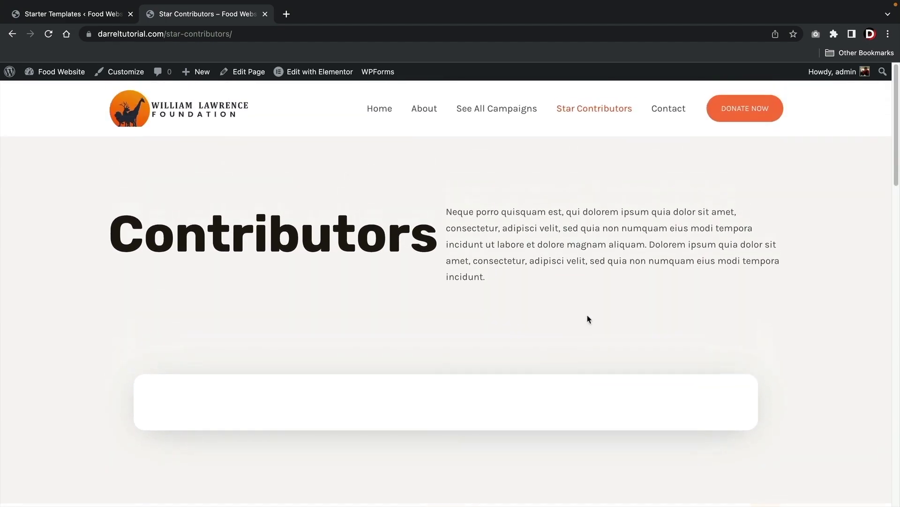
{"action": "left_click", "coordinate": [674, 109]}
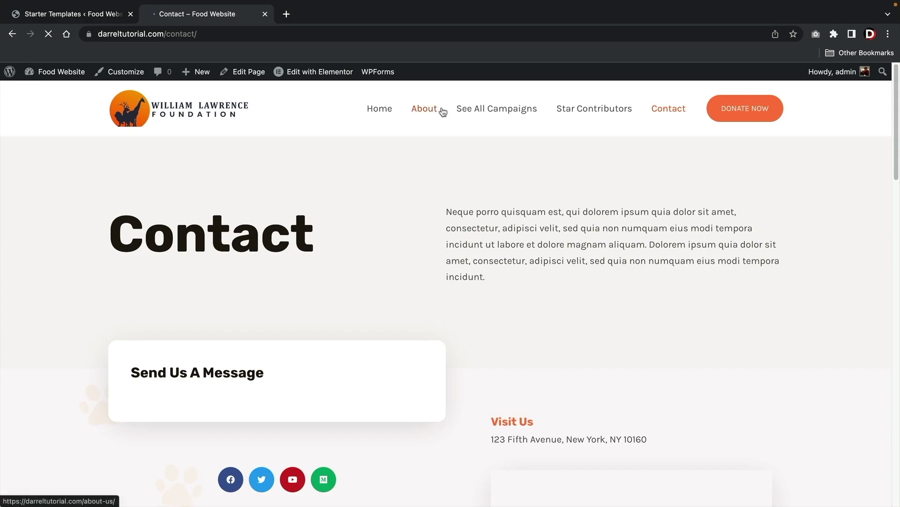
{"action": "left_click", "coordinate": [384, 113]}
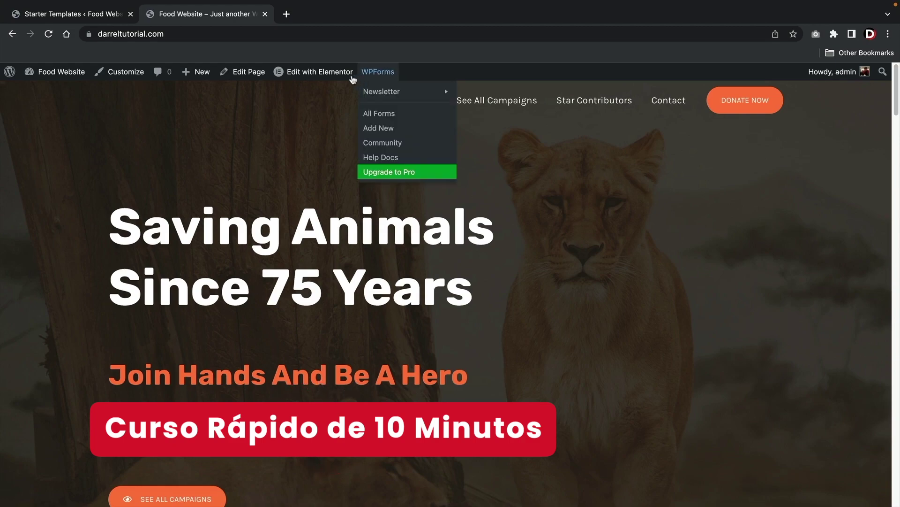
{"action": "mouse_move", "coordinate": [341, 80]}
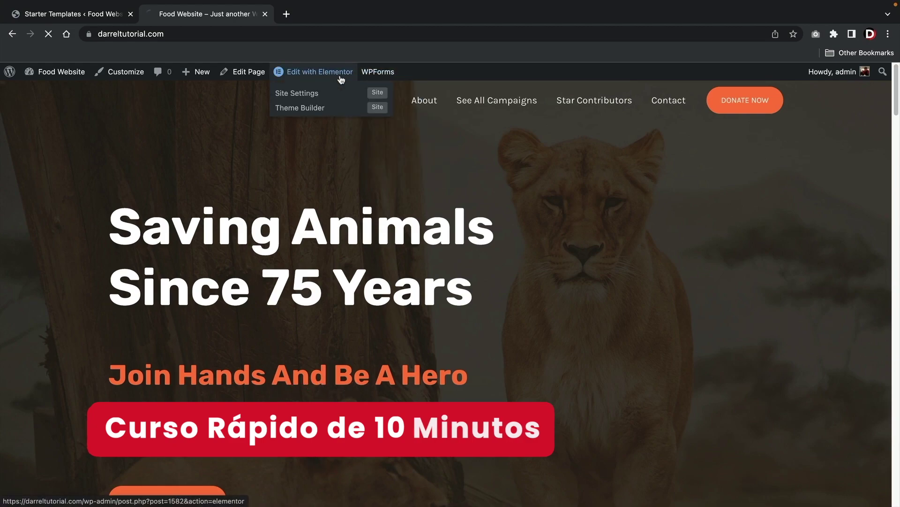
Open the homepage in the Elementor editor and look through the widget panel
{"action": "left_click", "coordinate": [340, 76]}
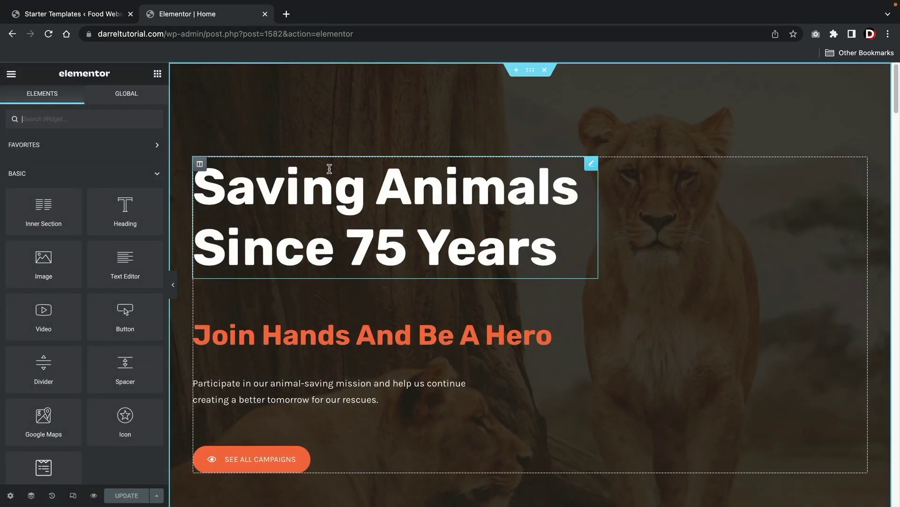
{"action": "scroll", "coordinate": [121, 253], "scroll_direction": "down", "scroll_amount": 10}
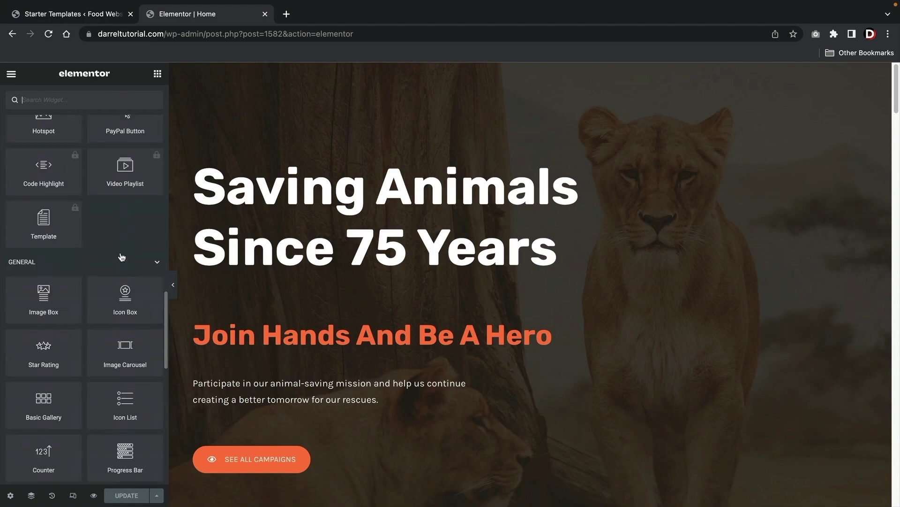
{"action": "scroll", "coordinate": [121, 252], "scroll_direction": "down", "scroll_amount": 3}
{"action": "scroll", "coordinate": [121, 252], "scroll_direction": "up", "scroll_amount": 15}
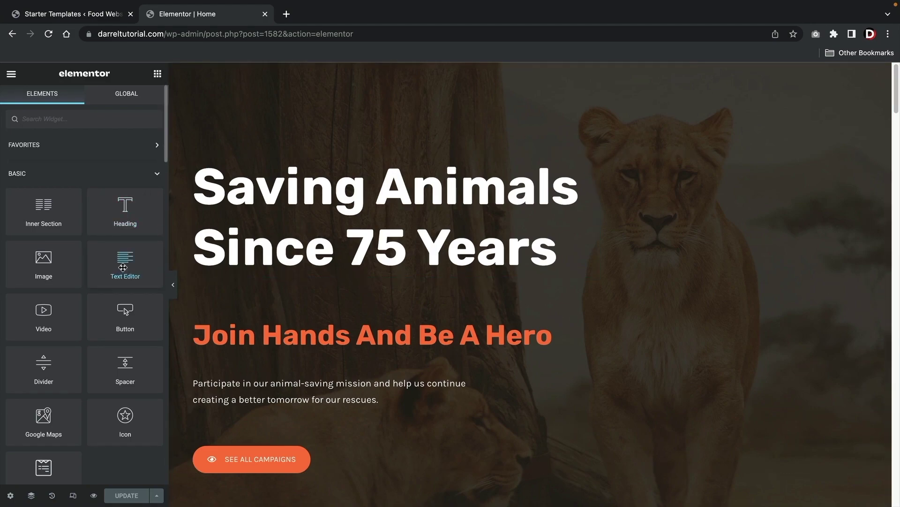
Add a Text Editor widget below the Saving Animals heading and review its Style and Advanced settings
{"action": "left_click_drag", "start_coordinate": [122, 267], "coordinate": [253, 266]}
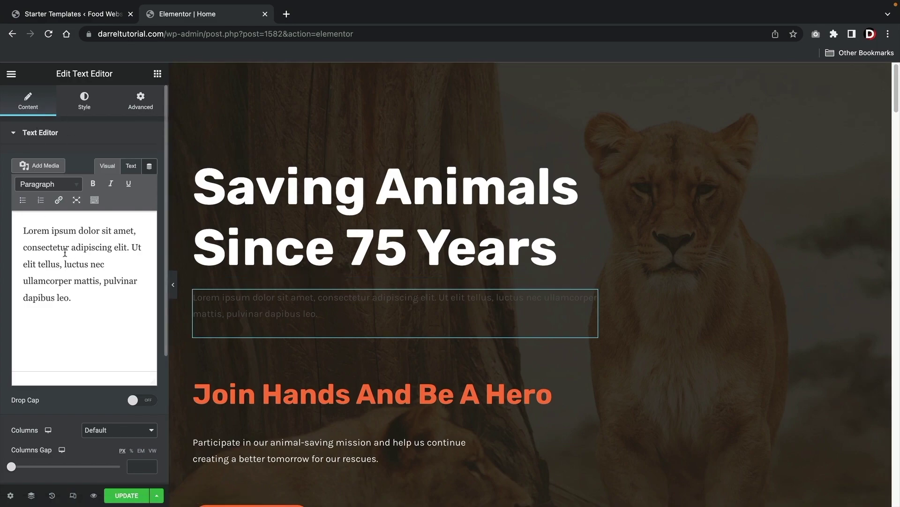
{"action": "left_click", "coordinate": [81, 106]}
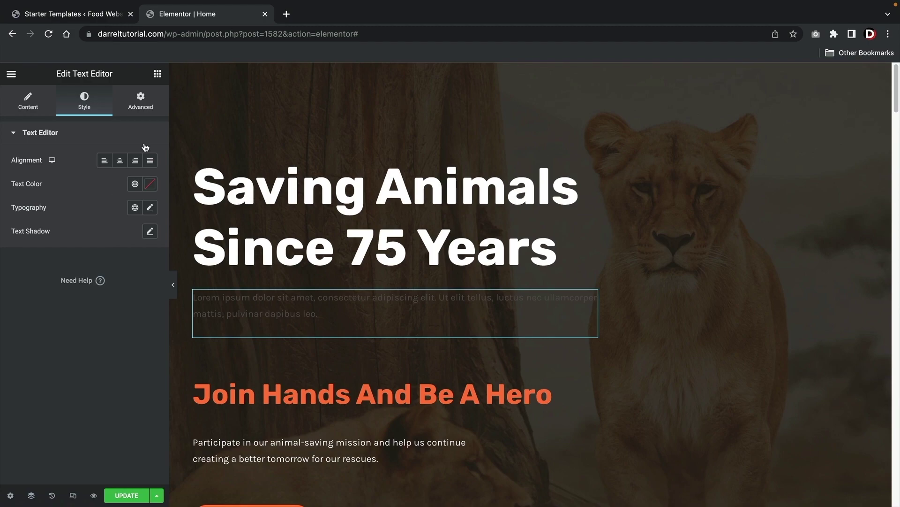
{"action": "left_click", "coordinate": [140, 100]}
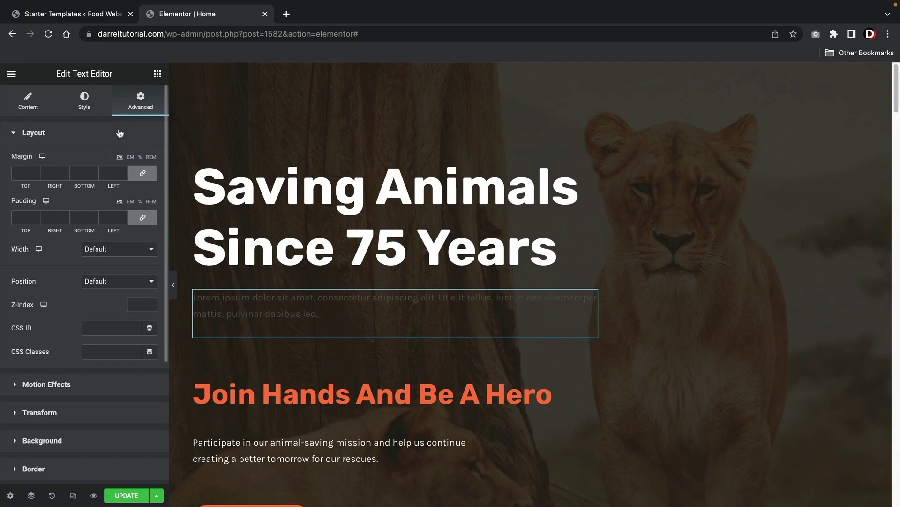
Replace the Lorem ipsum placeholder with the typed text 'peter find a new honm'
{"action": "left_click", "coordinate": [37, 106]}
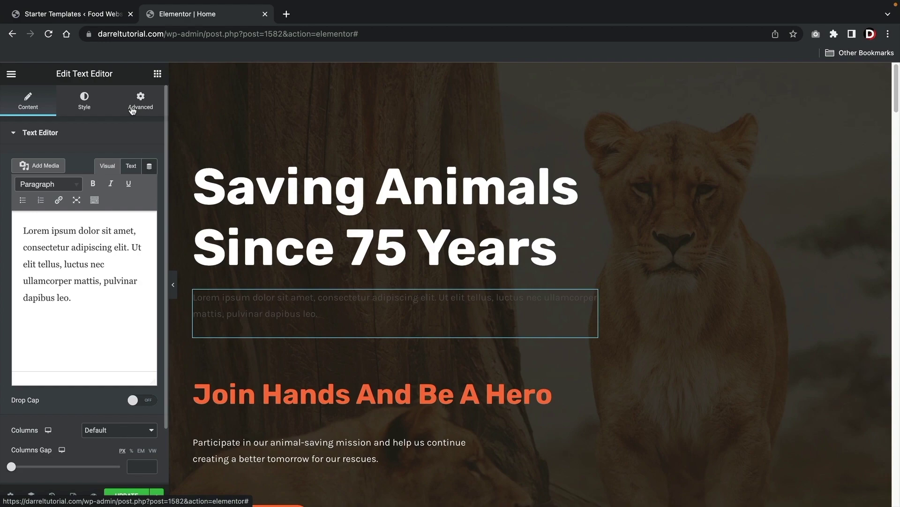
{"action": "left_click_drag", "start_coordinate": [75, 300], "coordinate": [1, 216]}
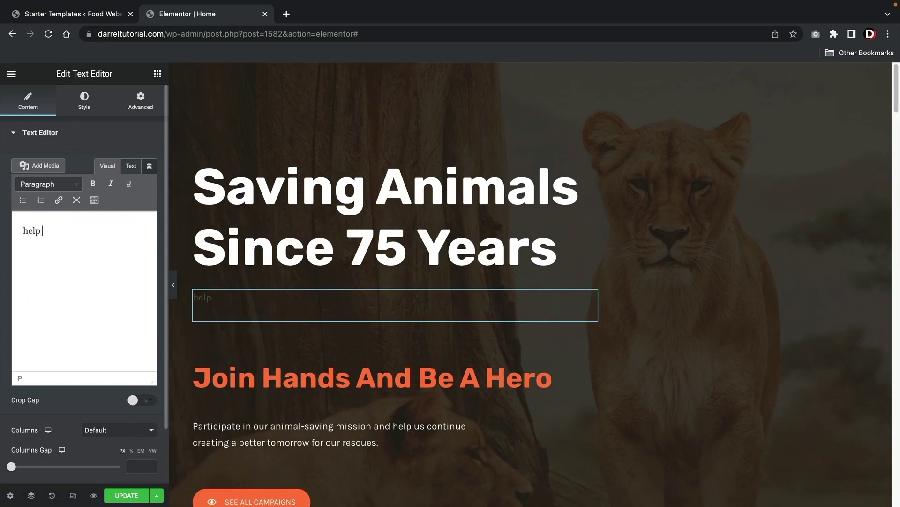
{"action": "type", "text": "peter find a new honm"}
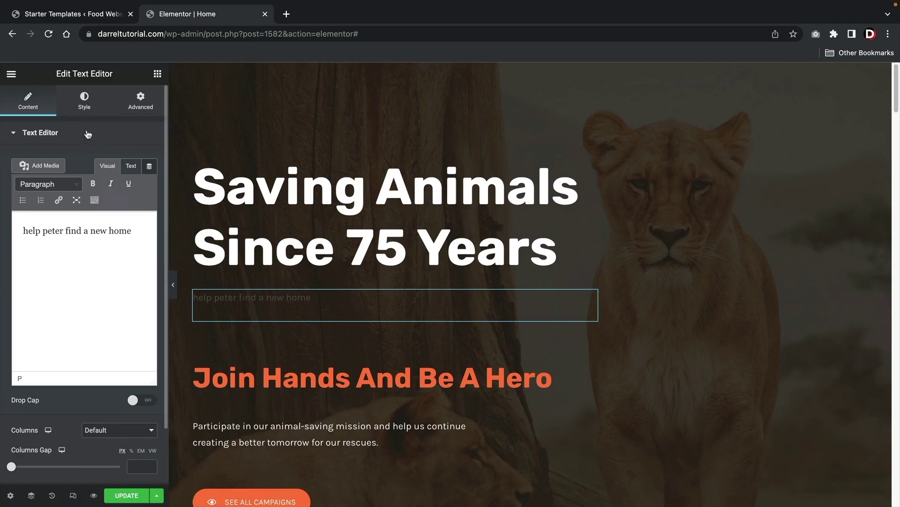
Set the subtitle's text colour to white (#FFFFFF)
{"action": "left_click", "coordinate": [82, 100]}
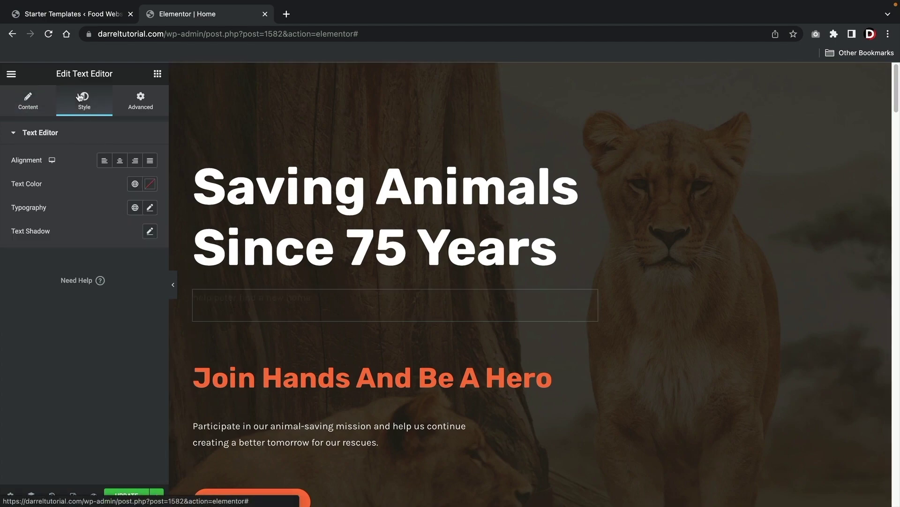
{"action": "left_click", "coordinate": [150, 185]}
{"action": "left_click_drag", "start_coordinate": [83, 279], "coordinate": [8, 229]}
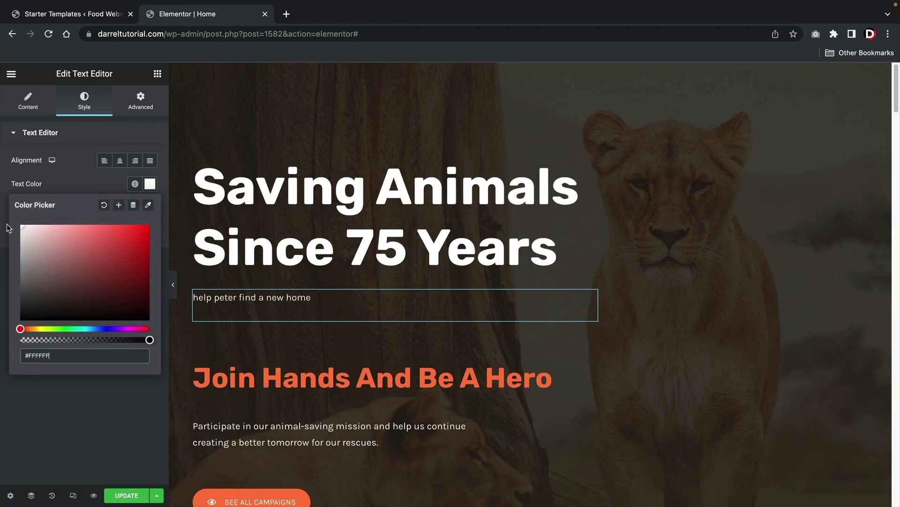
{"action": "left_click", "coordinate": [75, 410]}
Set the subtitle typography to the Lato family at Bold weight
{"action": "left_click", "coordinate": [149, 207]}
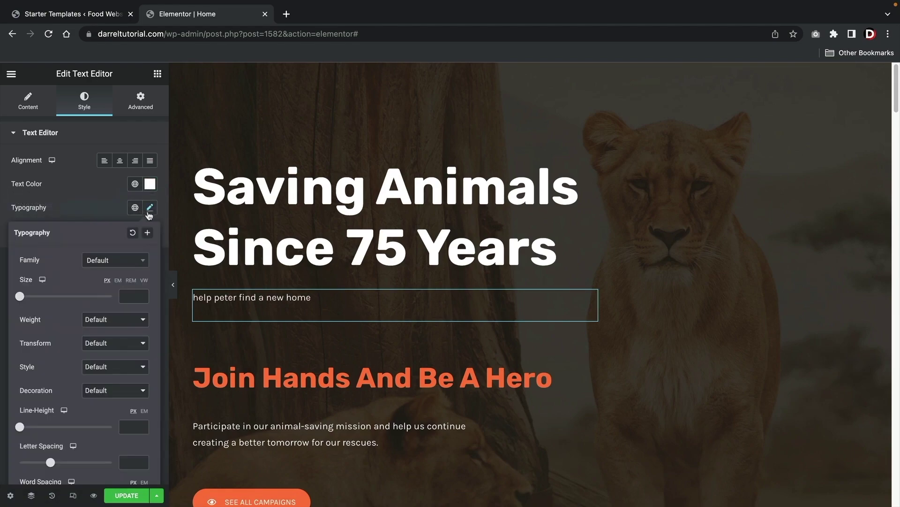
{"action": "left_click", "coordinate": [127, 267]}
{"action": "scroll", "coordinate": [121, 313], "scroll_direction": "down", "scroll_amount": 5}
{"action": "scroll", "coordinate": [115, 302], "scroll_direction": "down", "scroll_amount": 1}
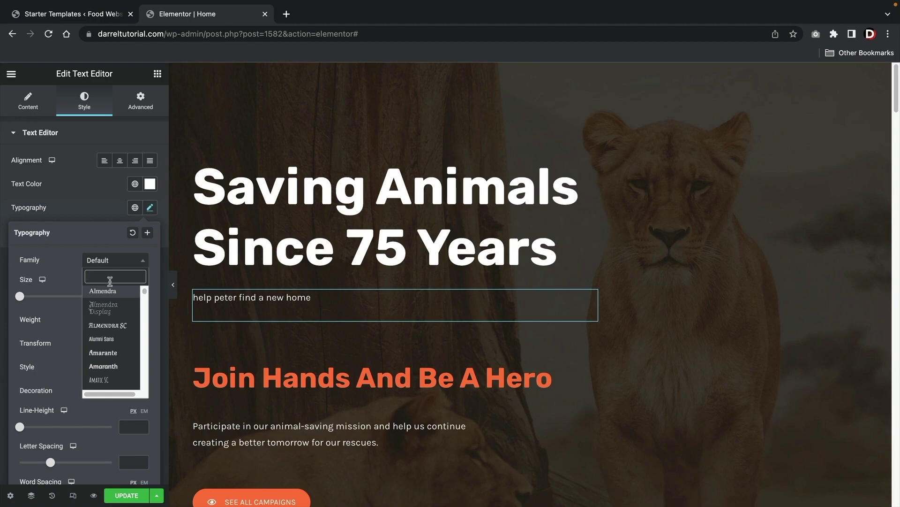
{"action": "type", "text": "lato"}
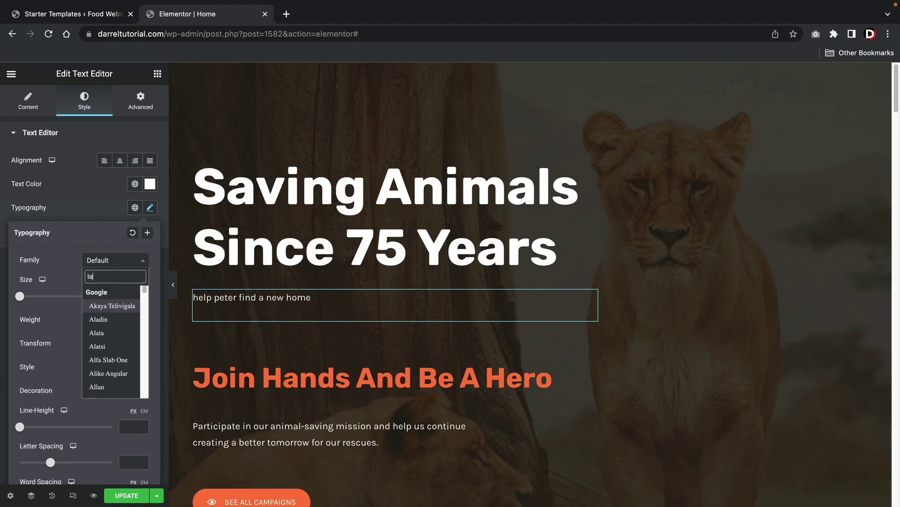
{"action": "left_click", "coordinate": [92, 306]}
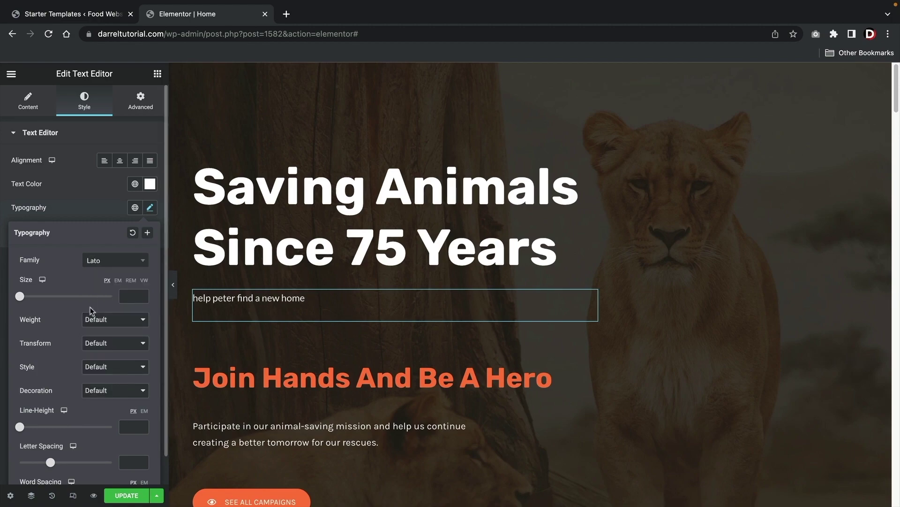
{"action": "left_click", "coordinate": [108, 319]}
{"action": "left_click", "coordinate": [110, 344]}
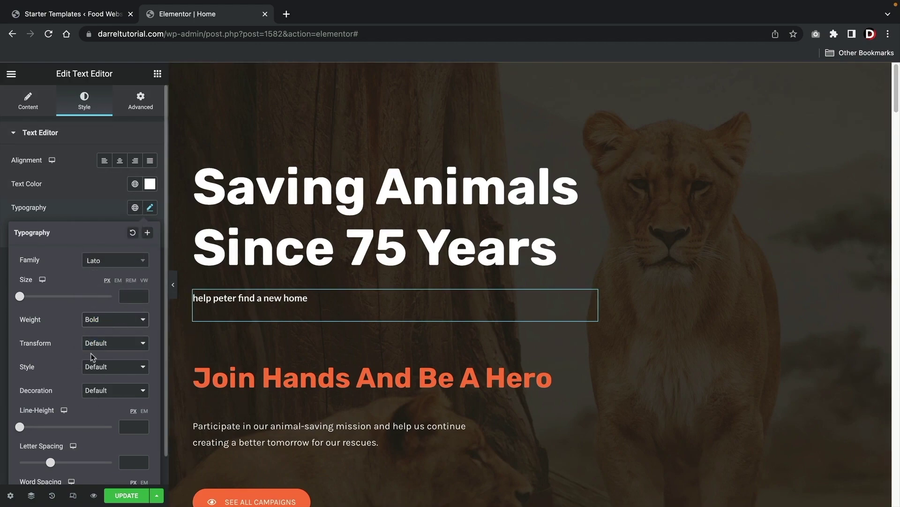
{"action": "left_click", "coordinate": [140, 117]}
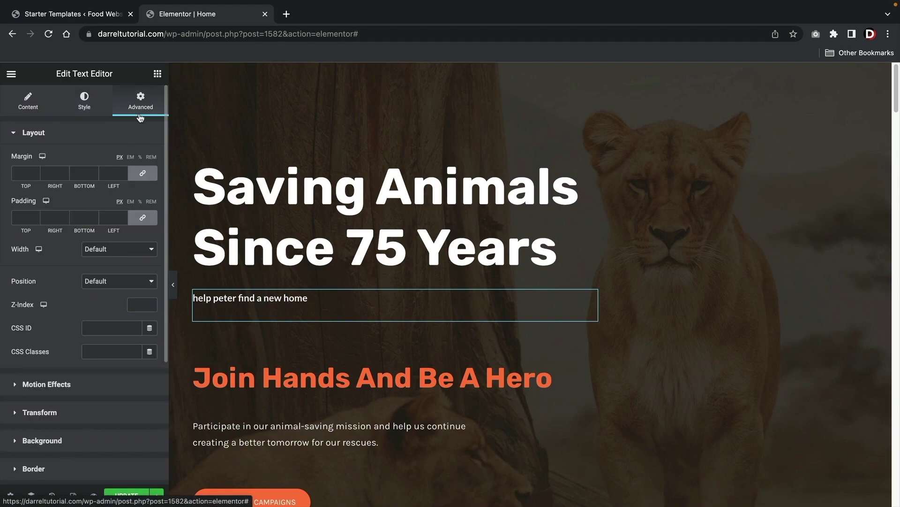
Set the subtitle block's padding to 0 on top, right, bottom and left, with the sides unlinked
{"action": "left_click", "coordinate": [35, 218]}
{"action": "left_click", "coordinate": [36, 220]}
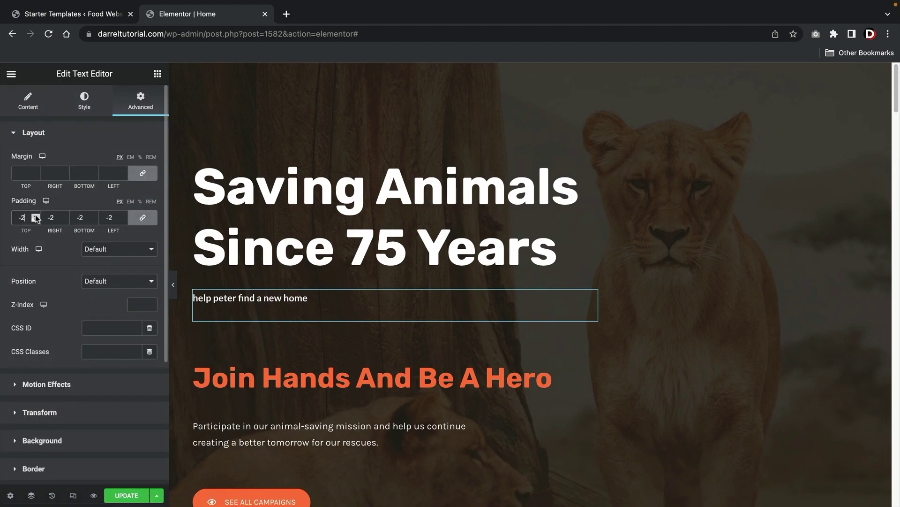
{"action": "left_click", "coordinate": [36, 215]}
{"action": "left_click", "coordinate": [36, 215]}
{"action": "left_click", "coordinate": [142, 217]}
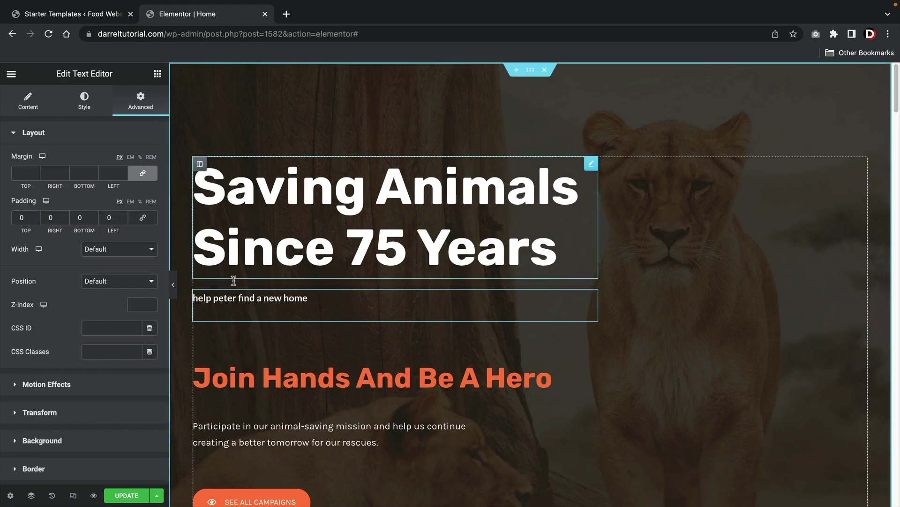
{"action": "left_click", "coordinate": [36, 215]}
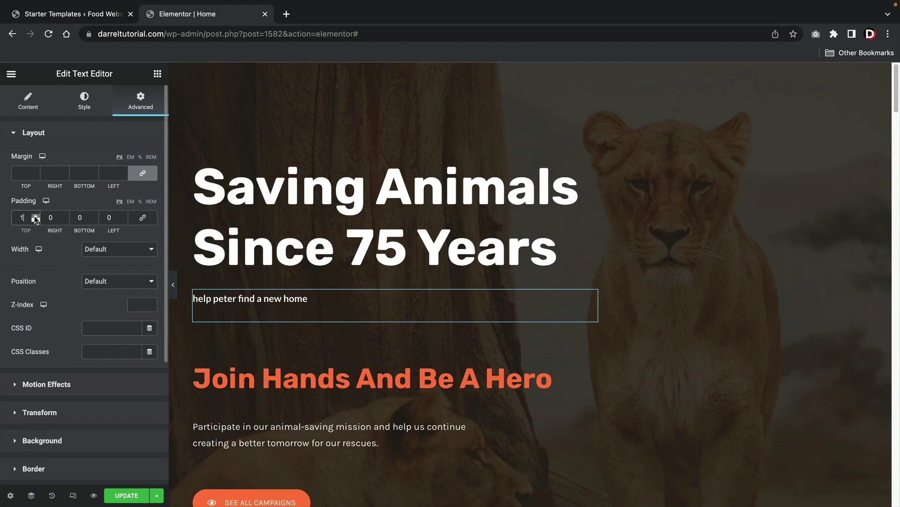
{"action": "scroll", "coordinate": [35, 217], "scroll_direction": "up", "scroll_amount": 20}
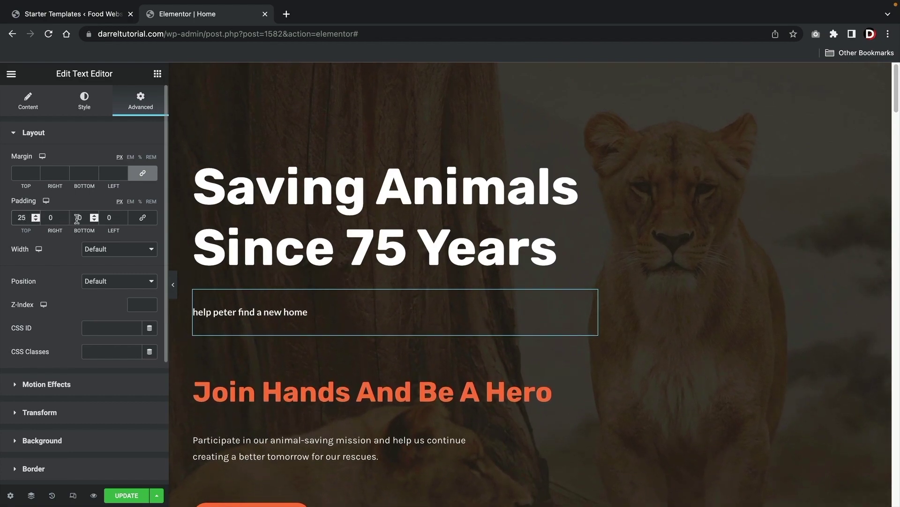
{"action": "scroll", "coordinate": [94, 218], "scroll_direction": "up", "scroll_amount": 16}
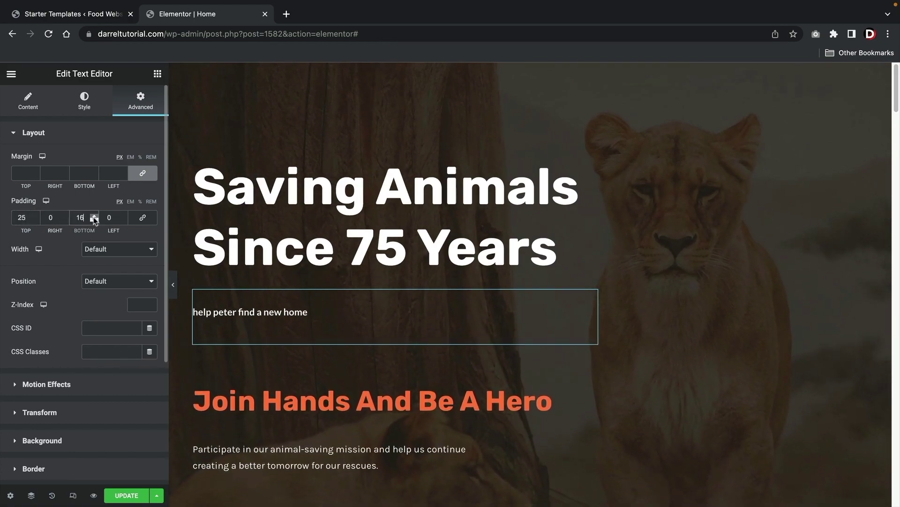
{"action": "scroll", "coordinate": [96, 221], "scroll_direction": "down", "scroll_amount": 1}
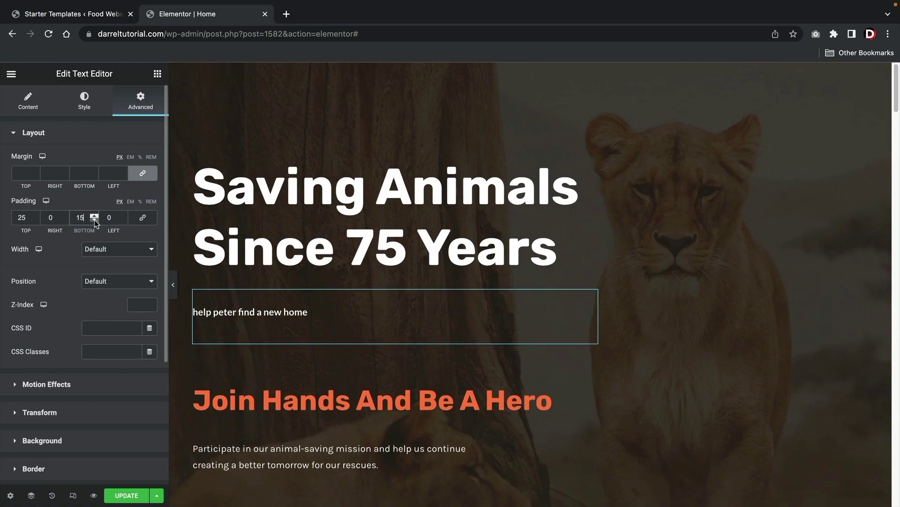
{"action": "scroll", "coordinate": [96, 221], "scroll_direction": "down", "scroll_amount": 15}
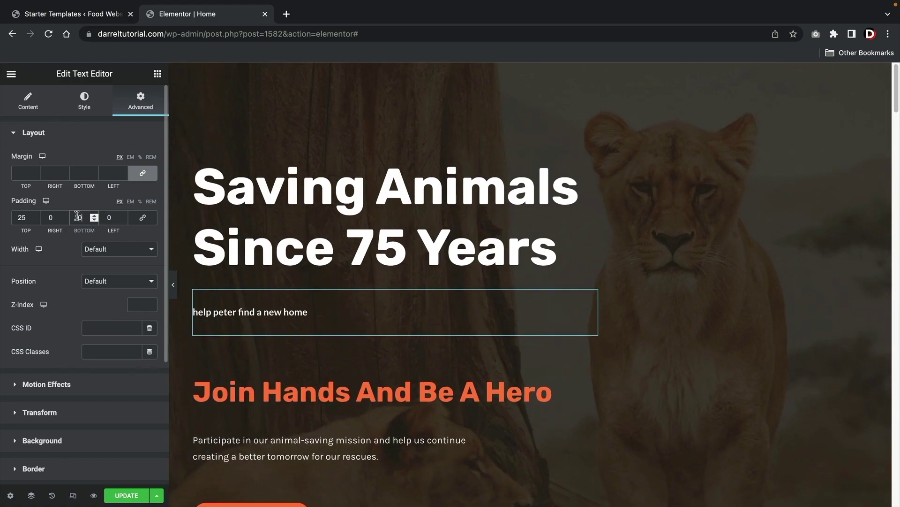
{"action": "scroll", "coordinate": [37, 219], "scroll_direction": "down", "scroll_amount": 8}
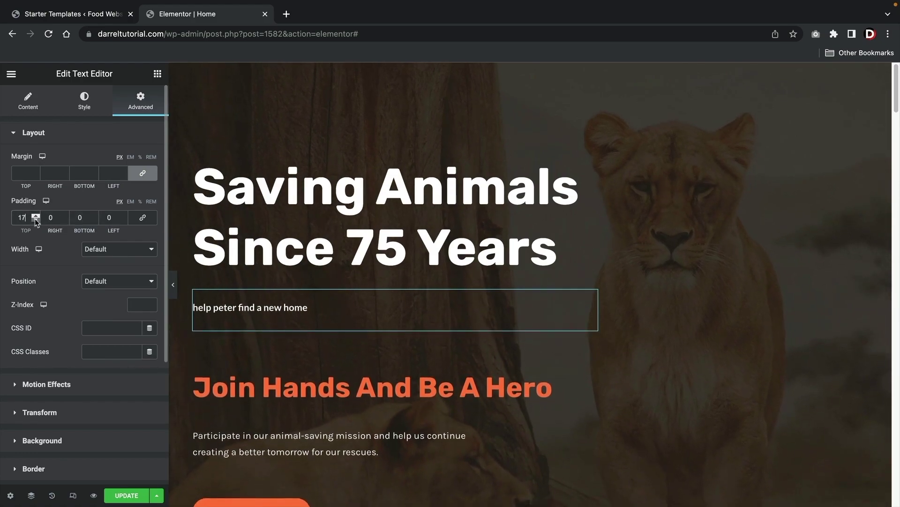
{"action": "scroll", "coordinate": [36, 220], "scroll_direction": "down", "scroll_amount": 17}
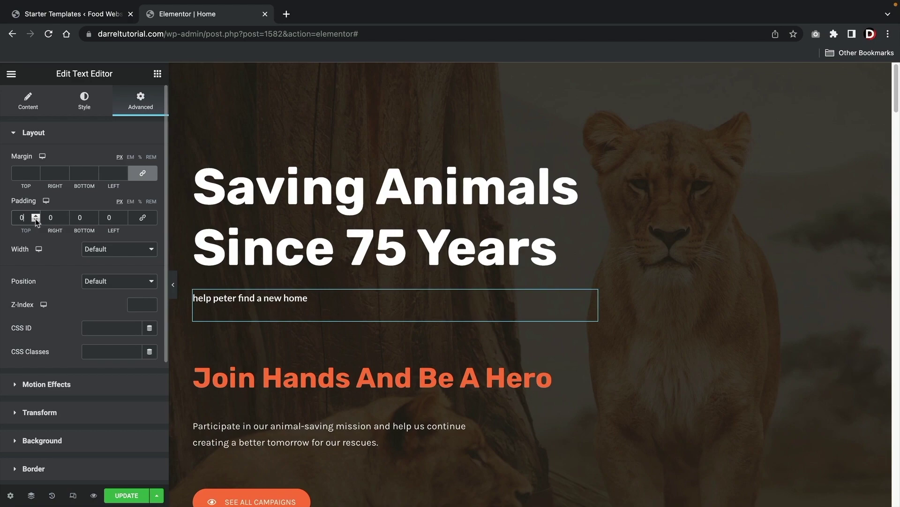
{"action": "left_click", "coordinate": [24, 101]}
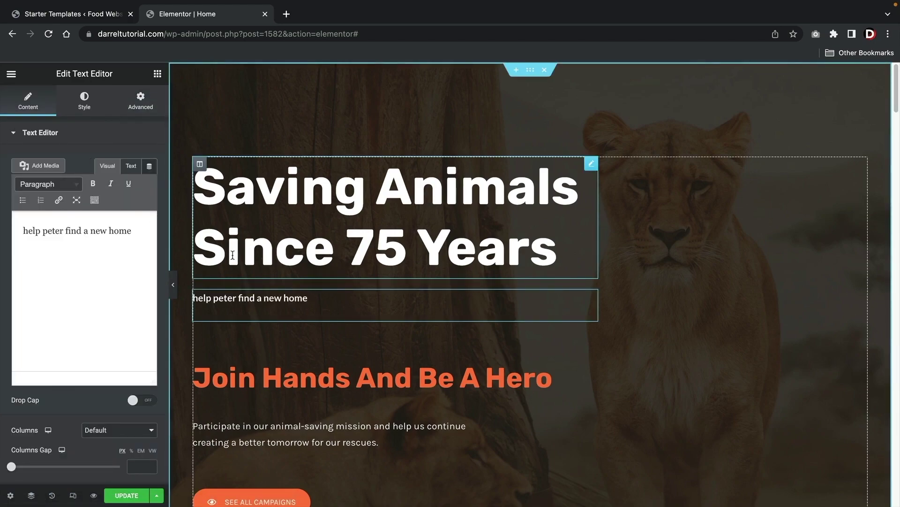
Duplicate the subtitle under Join Hands And Be A Hero and move See All Campaigns above it
{"action": "scroll", "coordinate": [528, 271], "scroll_direction": "down", "scroll_amount": 1}
{"action": "scroll", "coordinate": [581, 275], "scroll_direction": "down", "scroll_amount": 1}
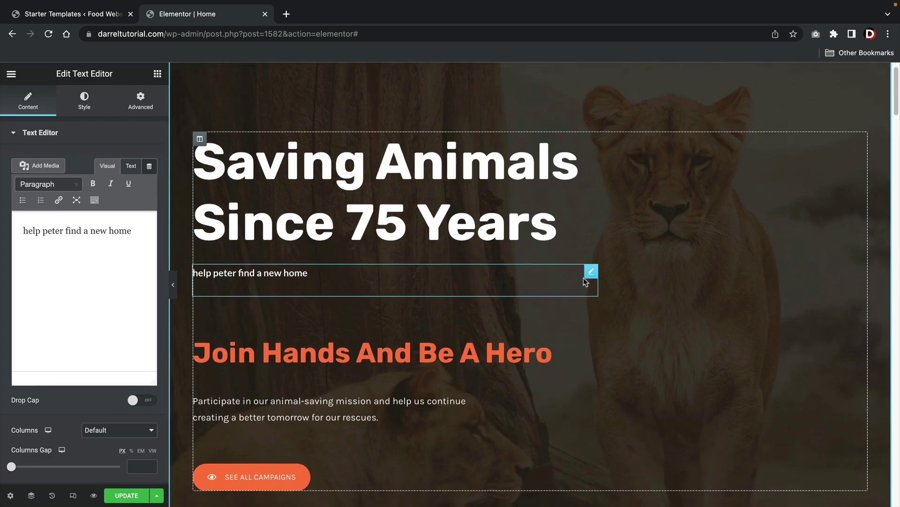
{"action": "right_click", "coordinate": [596, 267]}
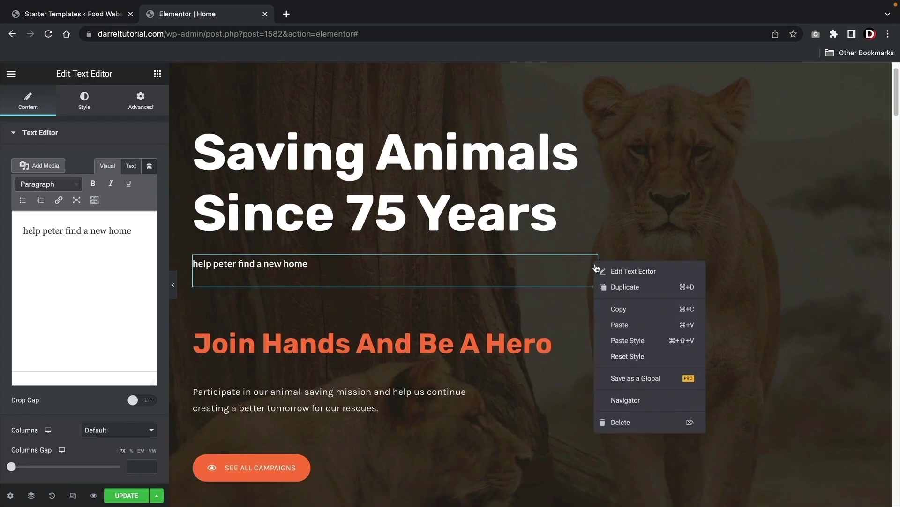
{"action": "left_click", "coordinate": [611, 287]}
{"action": "scroll", "coordinate": [607, 284], "scroll_direction": "down", "scroll_amount": 4}
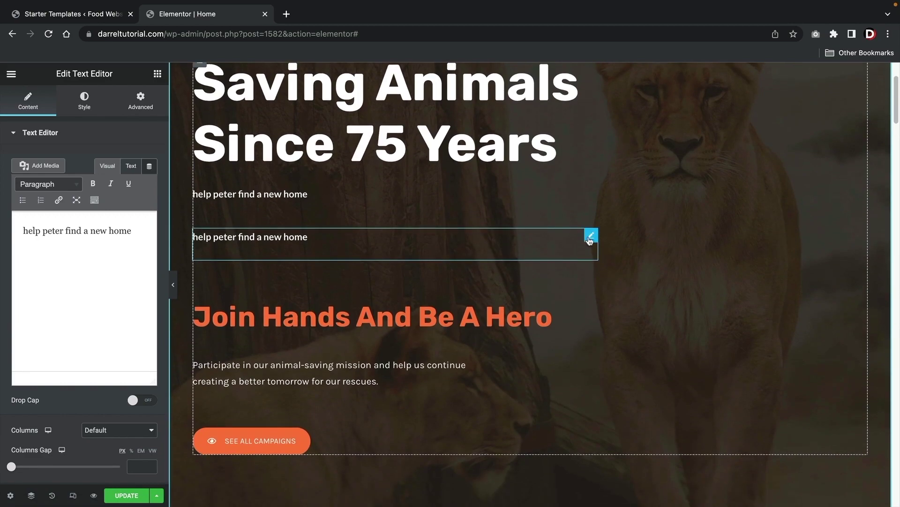
{"action": "left_click_drag", "start_coordinate": [591, 238], "coordinate": [465, 284]}
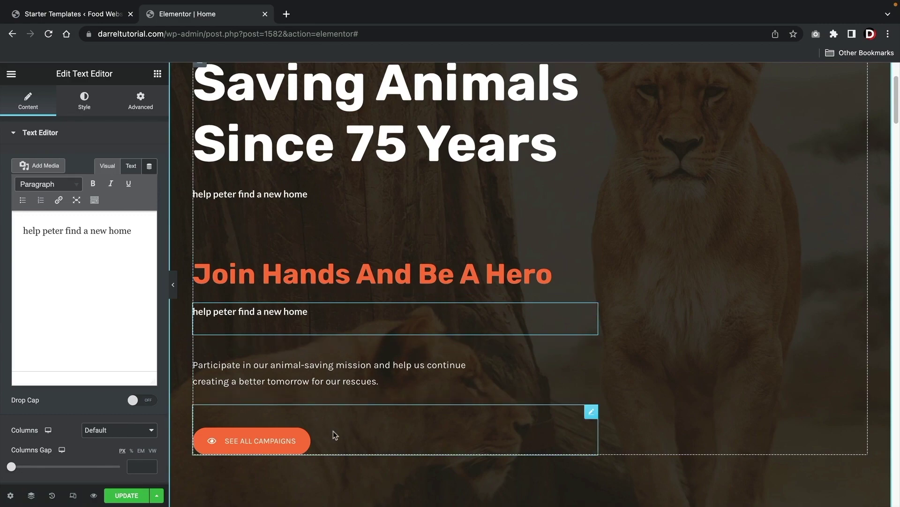
{"action": "left_click_drag", "start_coordinate": [591, 411], "coordinate": [362, 295]}
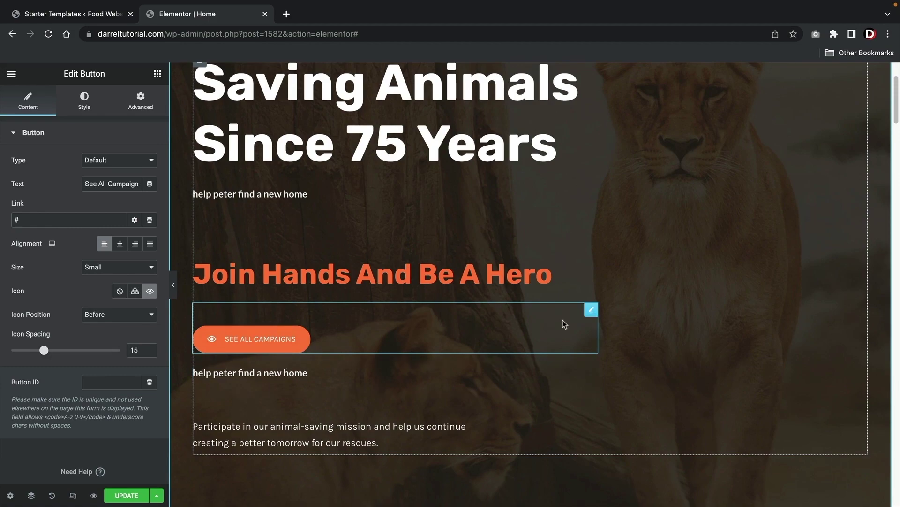
Place a copy of the campaigns button below the paragraph and delete the copied subtitle
{"action": "right_click", "coordinate": [591, 318]}
{"action": "left_click", "coordinate": [603, 337]}
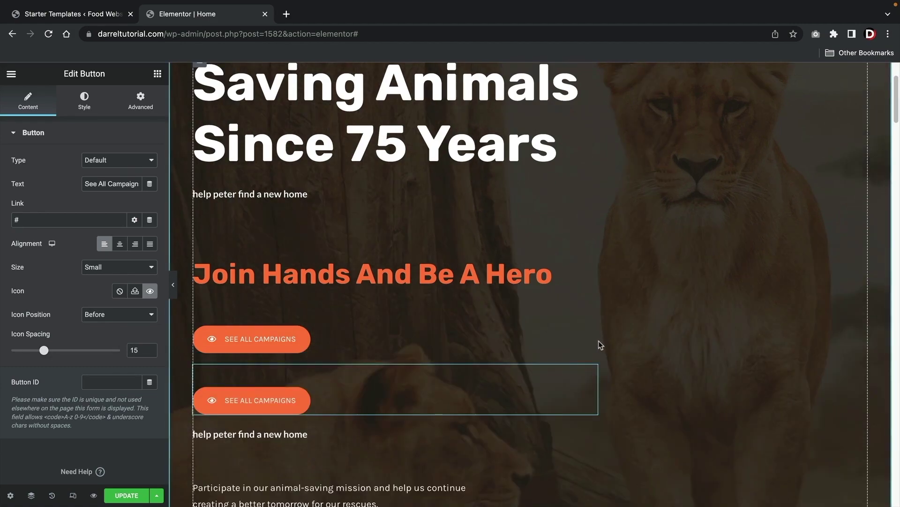
{"action": "scroll", "coordinate": [592, 300], "scroll_direction": "down", "scroll_amount": 2}
{"action": "left_click_drag", "start_coordinate": [591, 291], "coordinate": [542, 367]}
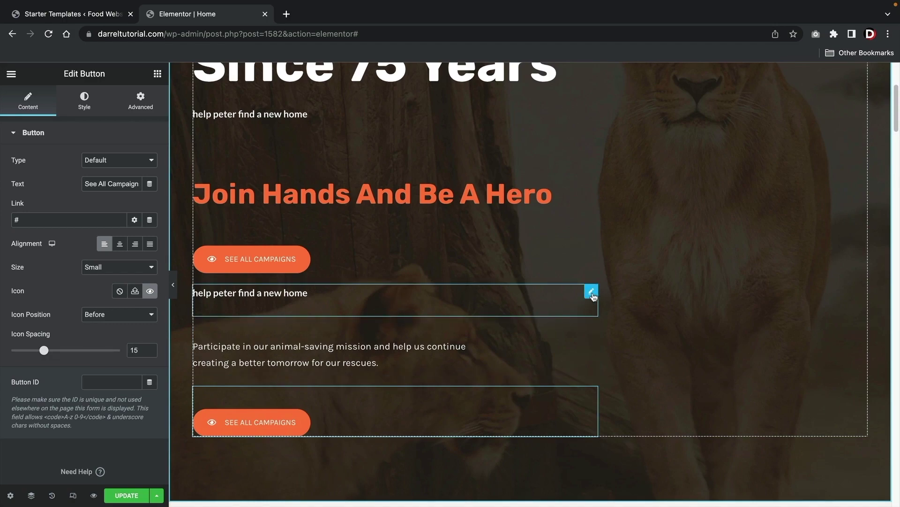
{"action": "scroll", "coordinate": [593, 293], "scroll_direction": "up", "scroll_amount": 1}
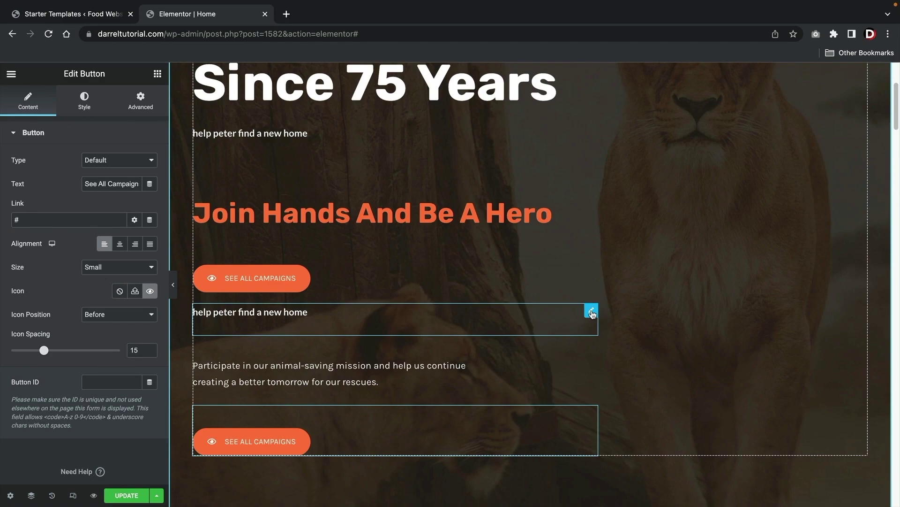
{"action": "right_click", "coordinate": [592, 314]}
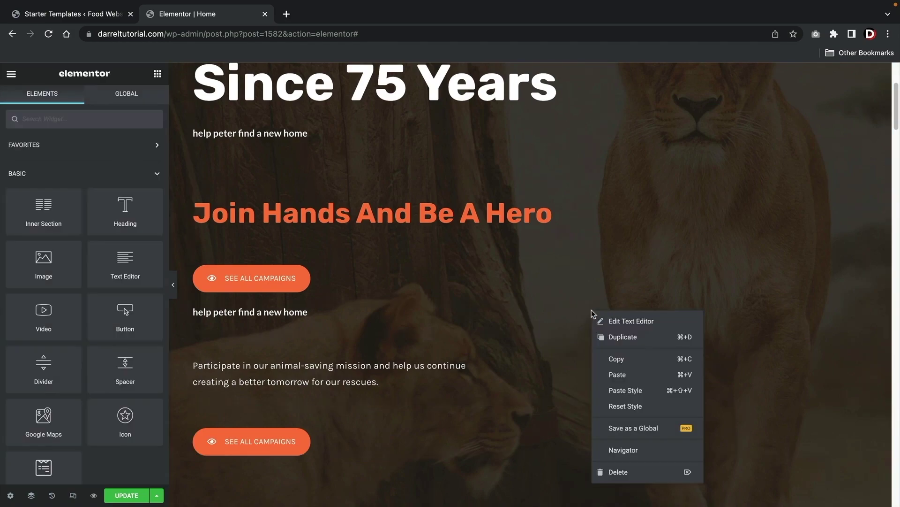
{"action": "left_click", "coordinate": [619, 471]}
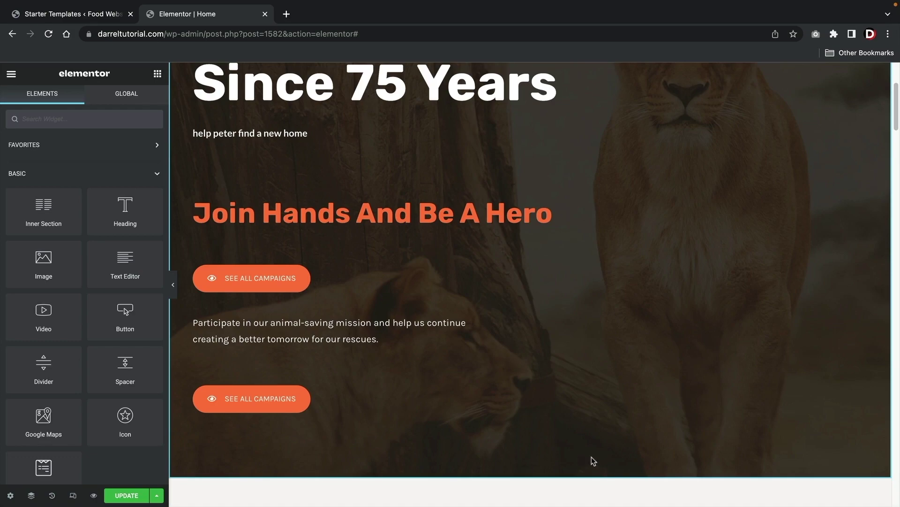
Revert all edits through History back to Editing Started and return to the Elements list
{"action": "left_click", "coordinate": [52, 496]}
{"action": "left_click", "coordinate": [97, 160]}
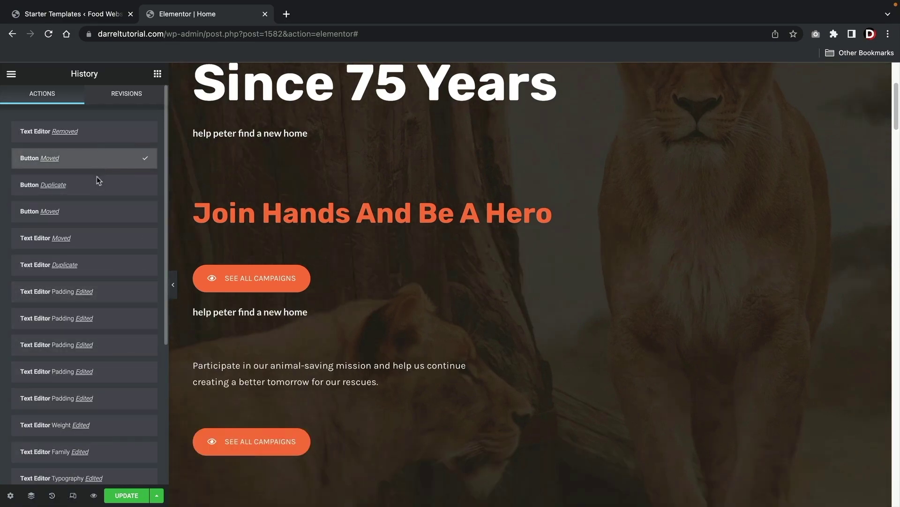
{"action": "left_click", "coordinate": [96, 185]}
{"action": "left_click", "coordinate": [97, 211]}
{"action": "left_click", "coordinate": [99, 240]}
{"action": "left_click", "coordinate": [102, 267]}
{"action": "left_click", "coordinate": [104, 292]}
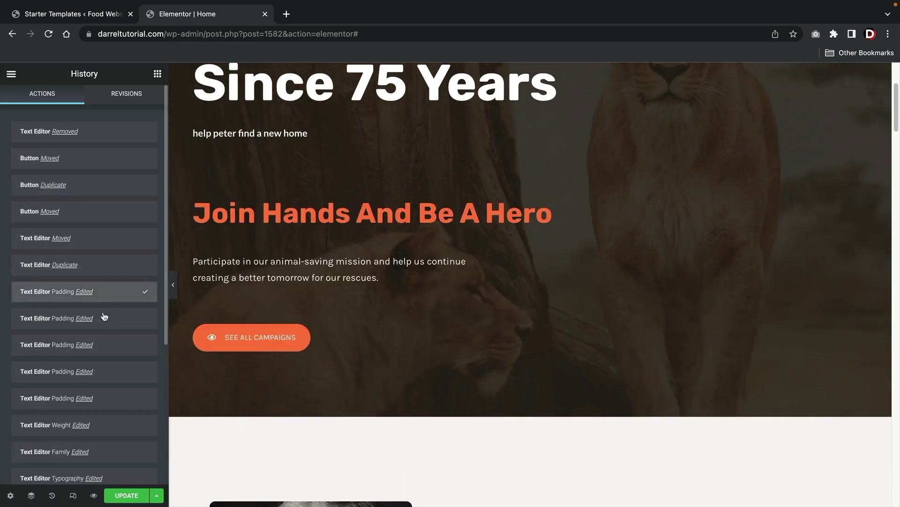
{"action": "left_click", "coordinate": [110, 318]}
{"action": "left_click", "coordinate": [112, 344]}
{"action": "left_click", "coordinate": [113, 371]}
{"action": "left_click", "coordinate": [107, 399]}
{"action": "scroll", "coordinate": [108, 401], "scroll_direction": "down", "scroll_amount": 5}
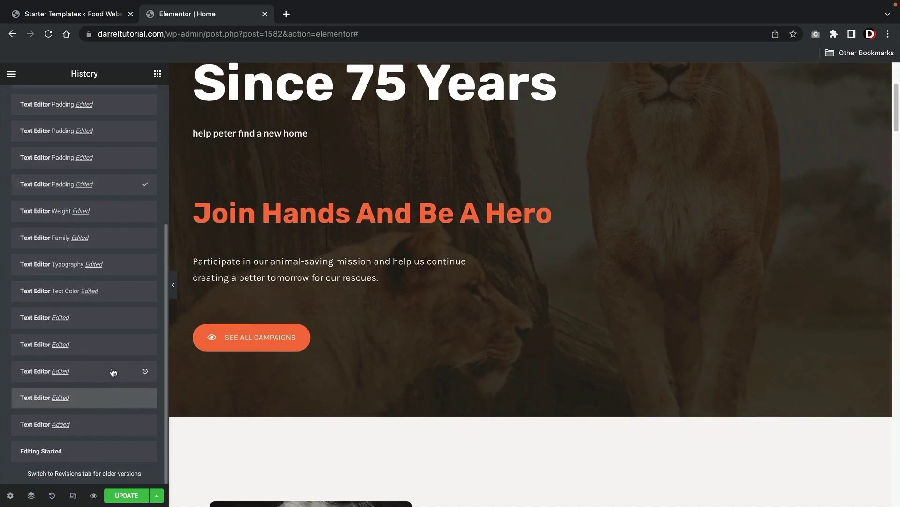
{"action": "left_click", "coordinate": [107, 323]}
{"action": "left_click", "coordinate": [109, 347]}
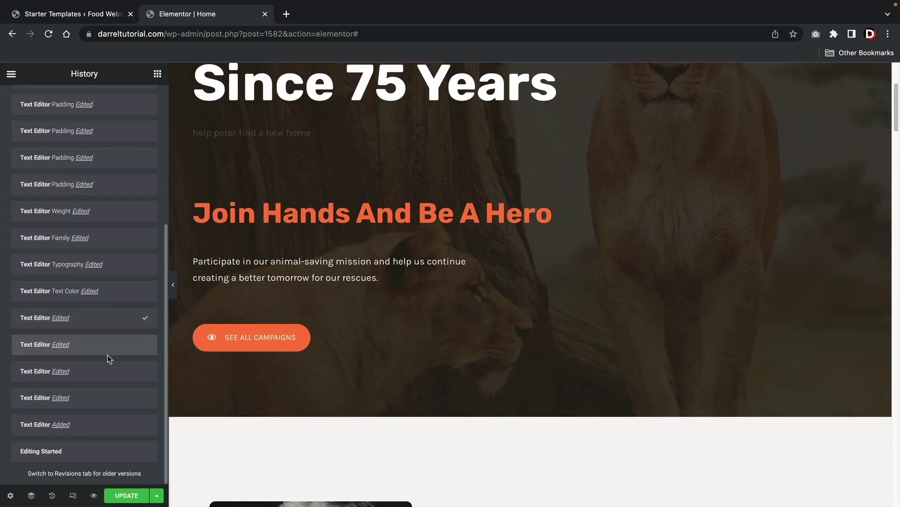
{"action": "left_click", "coordinate": [106, 374]}
{"action": "left_click", "coordinate": [107, 400]}
{"action": "left_click", "coordinate": [109, 425]}
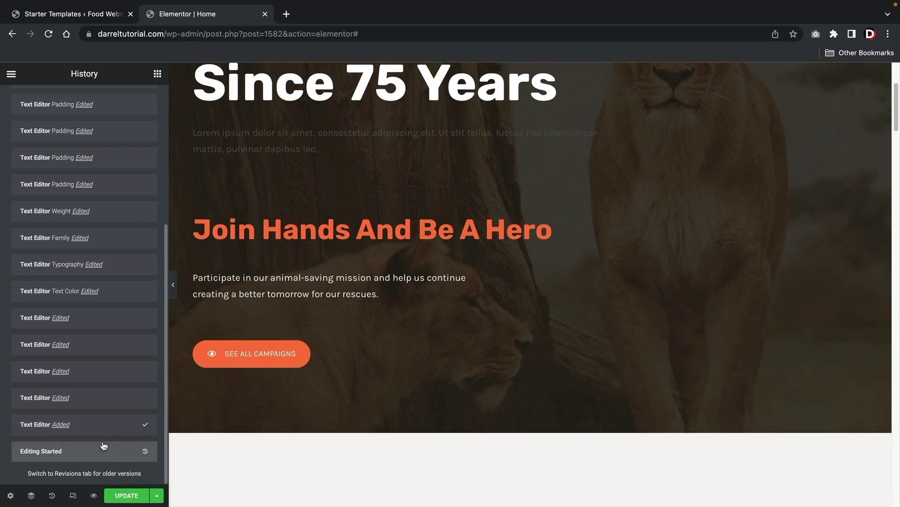
{"action": "left_click", "coordinate": [97, 457]}
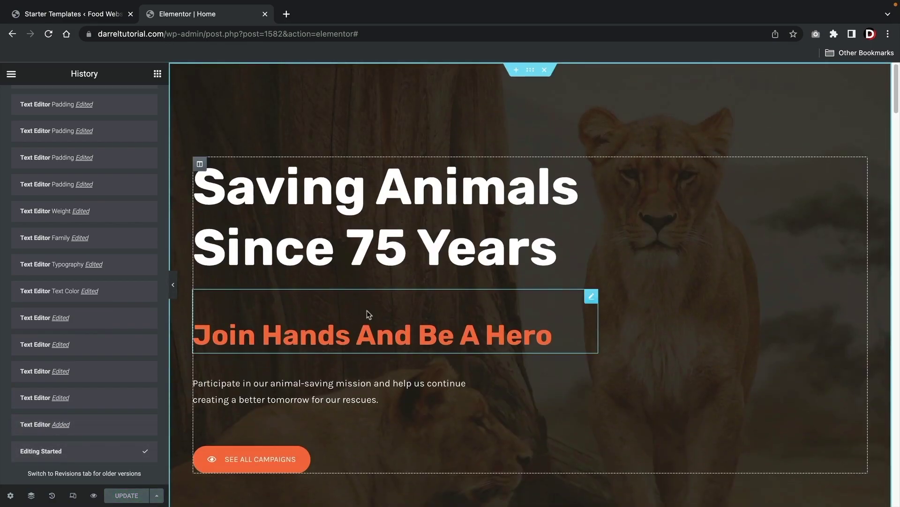
{"action": "left_click", "coordinate": [157, 73]}
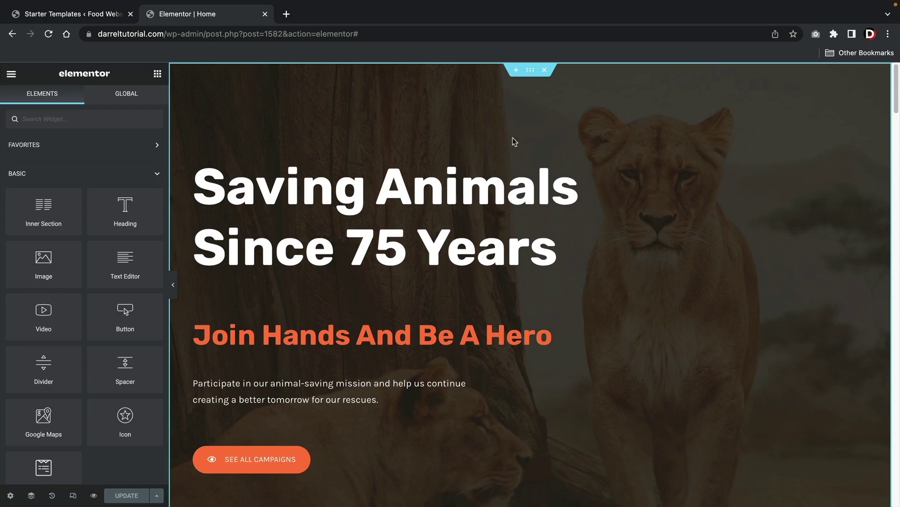
Open Insert Media from the hero section's Style background image thumbnail
{"action": "left_click", "coordinate": [531, 72]}
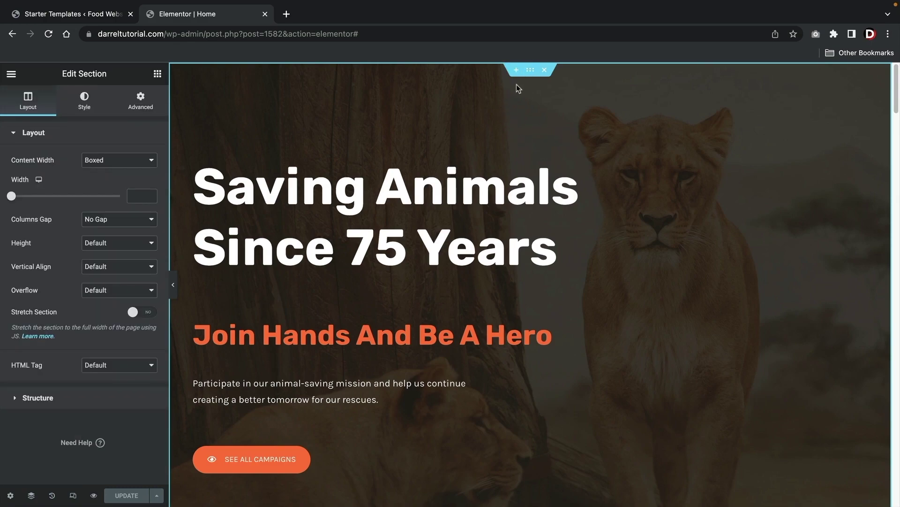
{"action": "left_click", "coordinate": [83, 99]}
{"action": "mouse_move", "coordinate": [91, 268]}
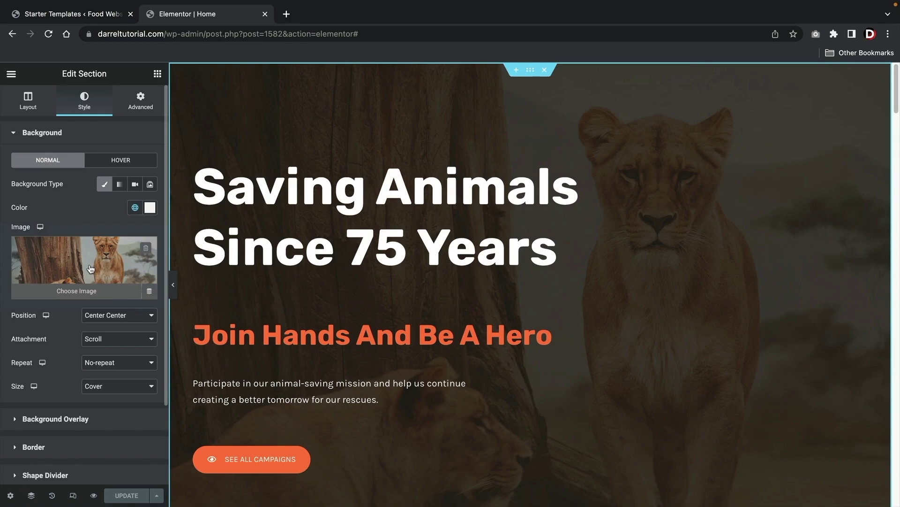
{"action": "left_click", "coordinate": [90, 268]}
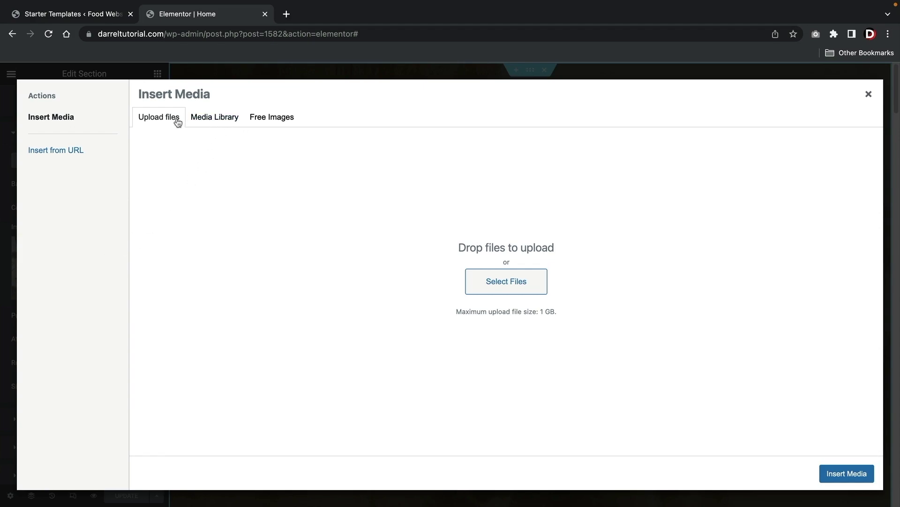
Search the Free Images library for 'dog'
{"action": "left_click", "coordinate": [209, 121]}
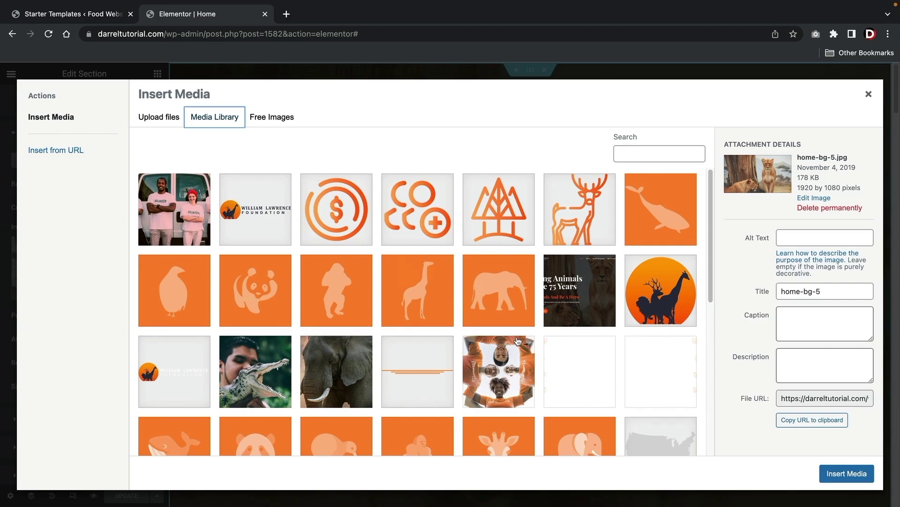
{"action": "scroll", "coordinate": [469, 352], "scroll_direction": "down", "scroll_amount": 7}
{"action": "scroll", "coordinate": [469, 282], "scroll_direction": "up", "scroll_amount": 7}
{"action": "left_click", "coordinate": [284, 119]}
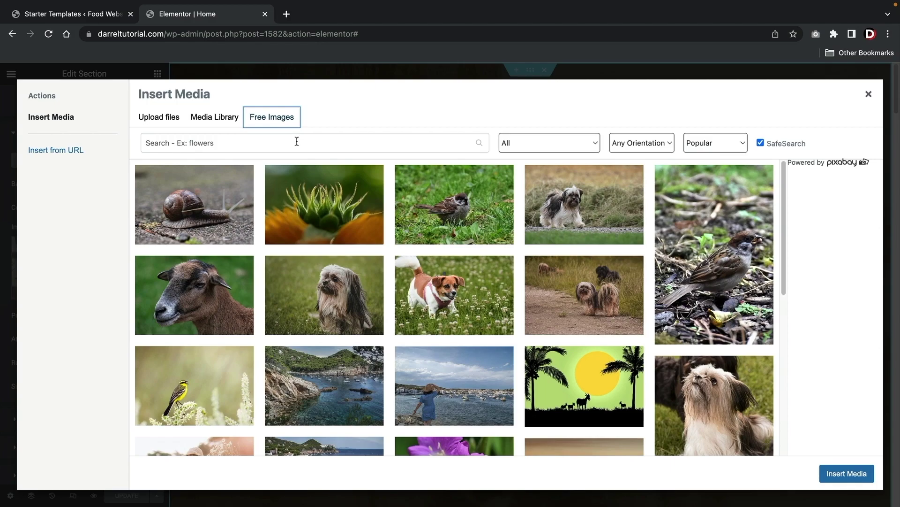
{"action": "left_click", "coordinate": [296, 141]}
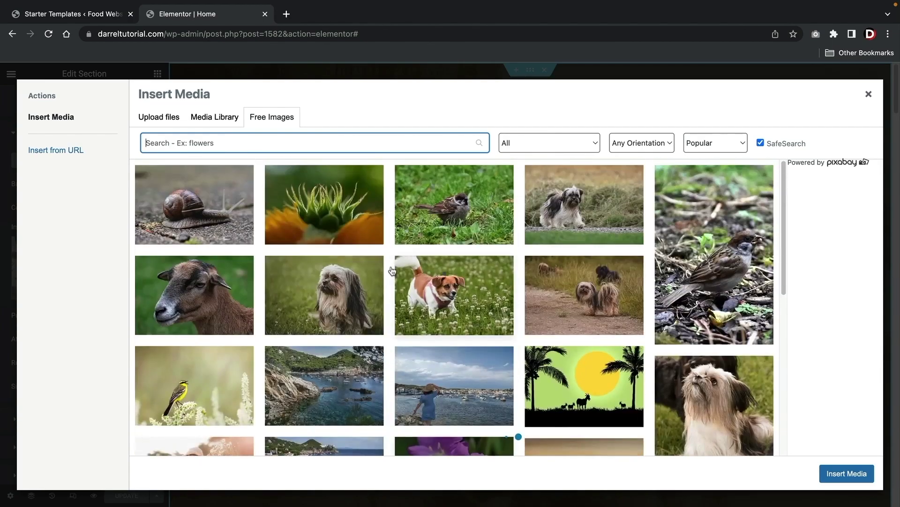
{"action": "type", "text": "dog"}
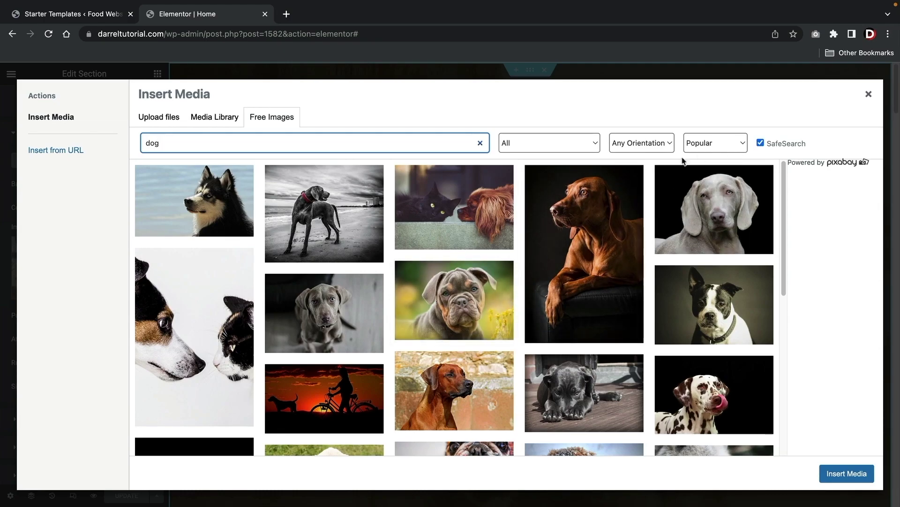
Filter results to Horizontal orientation and insert the first dog photo as the background
{"action": "left_click", "coordinate": [551, 145]}
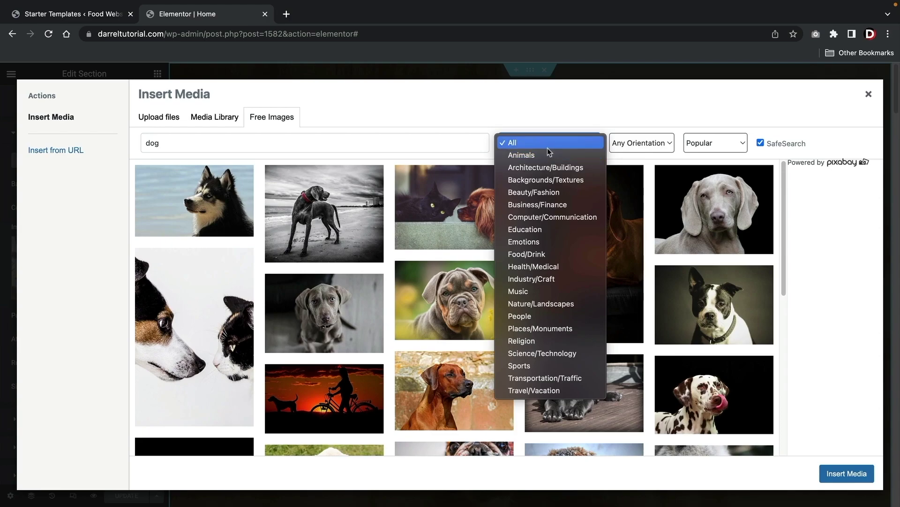
{"action": "left_click", "coordinate": [538, 143]}
{"action": "left_click", "coordinate": [629, 143]}
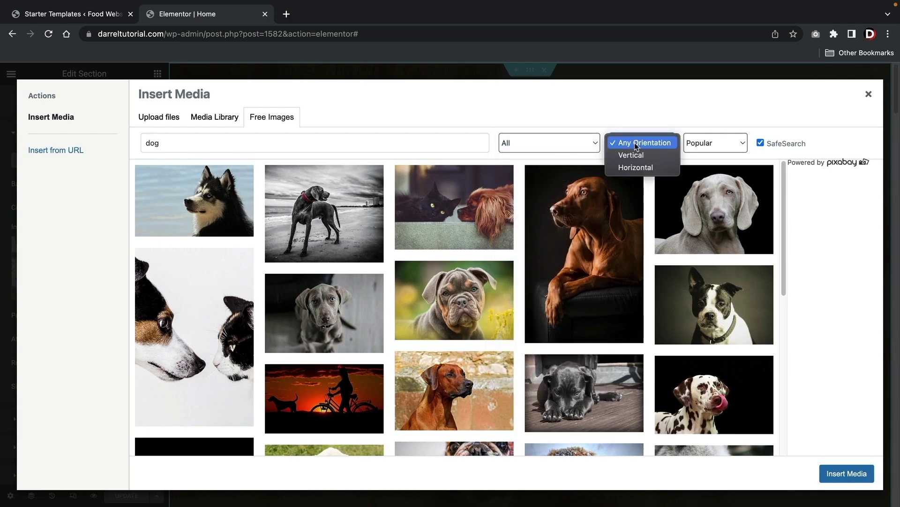
{"action": "left_click", "coordinate": [639, 167]}
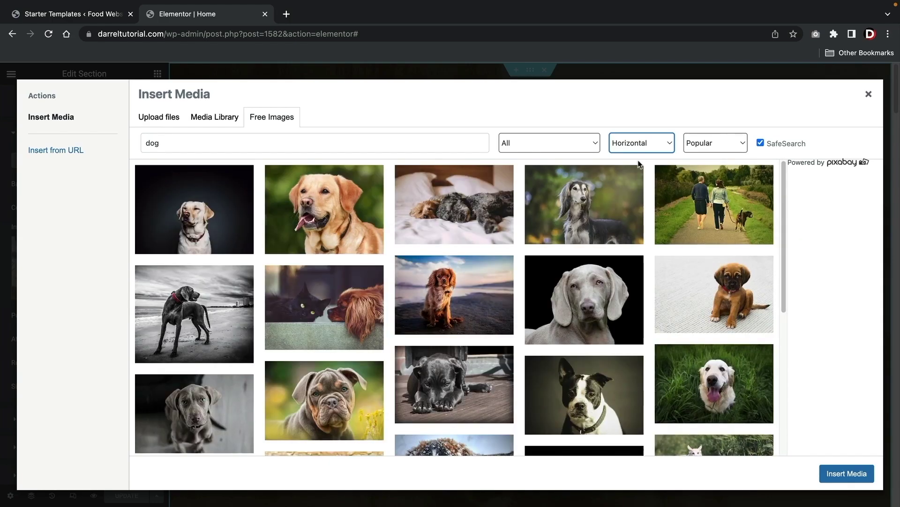
{"action": "mouse_move", "coordinate": [249, 238]}
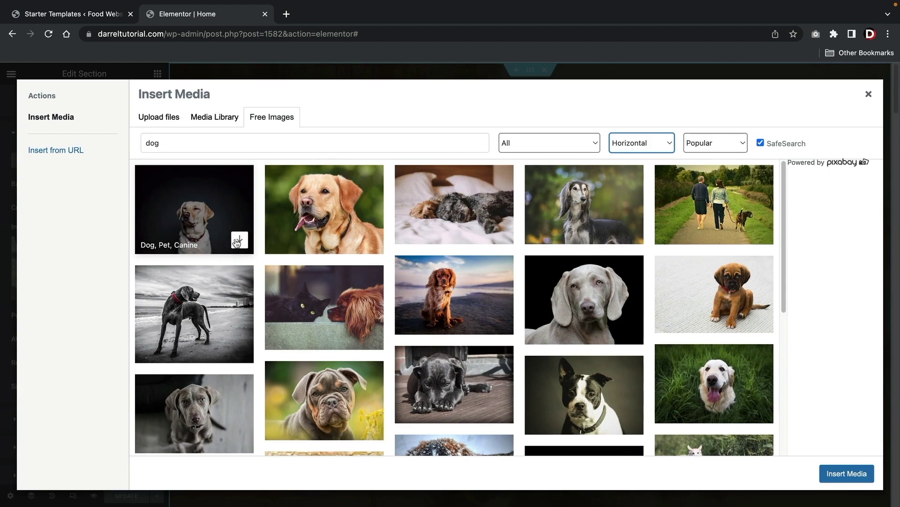
{"action": "scroll", "coordinate": [237, 338], "scroll_direction": "down", "scroll_amount": 3}
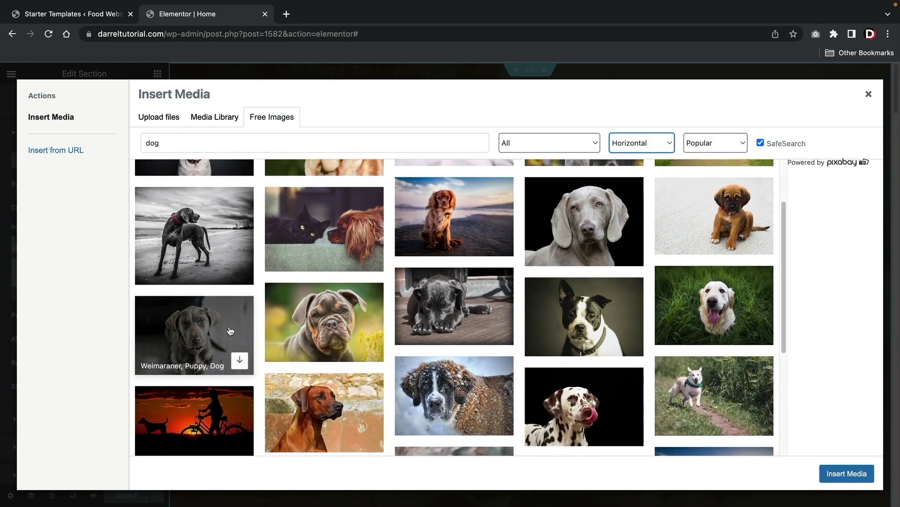
{"action": "scroll", "coordinate": [230, 323], "scroll_direction": "up", "scroll_amount": 3}
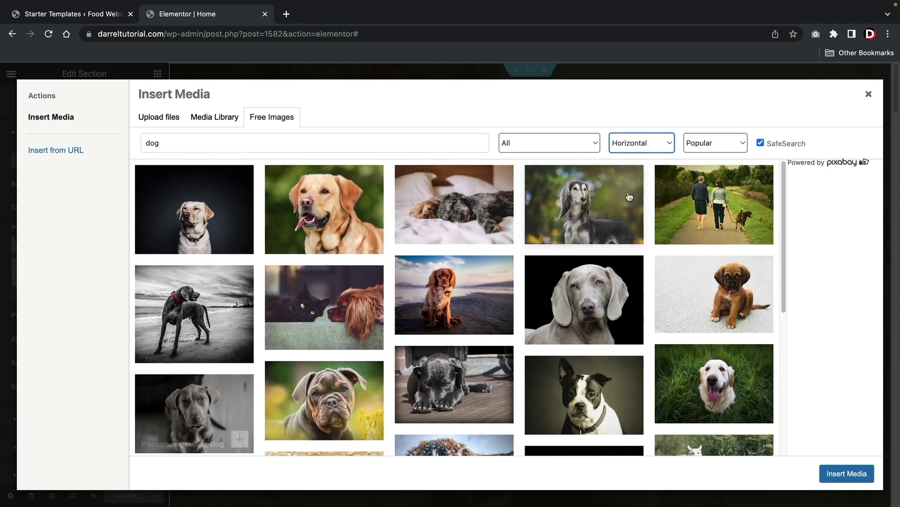
{"action": "left_click", "coordinate": [642, 143]}
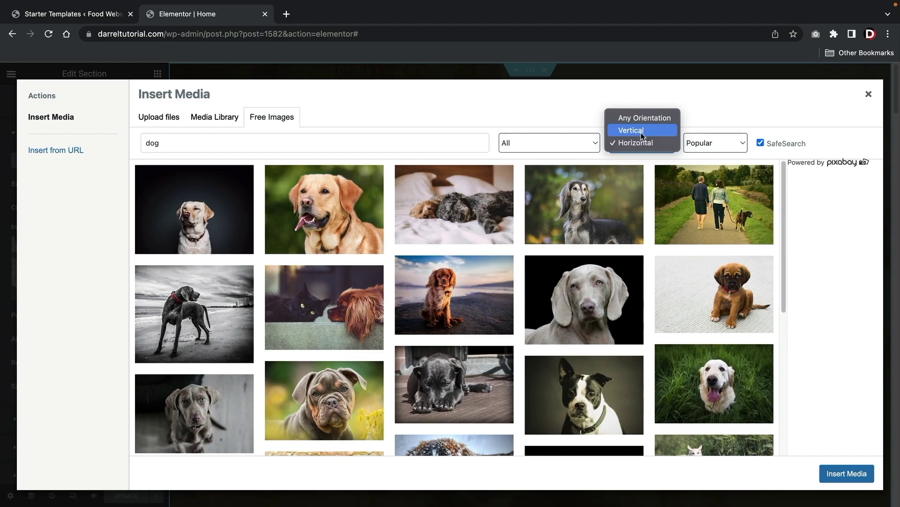
{"action": "left_click", "coordinate": [640, 132]}
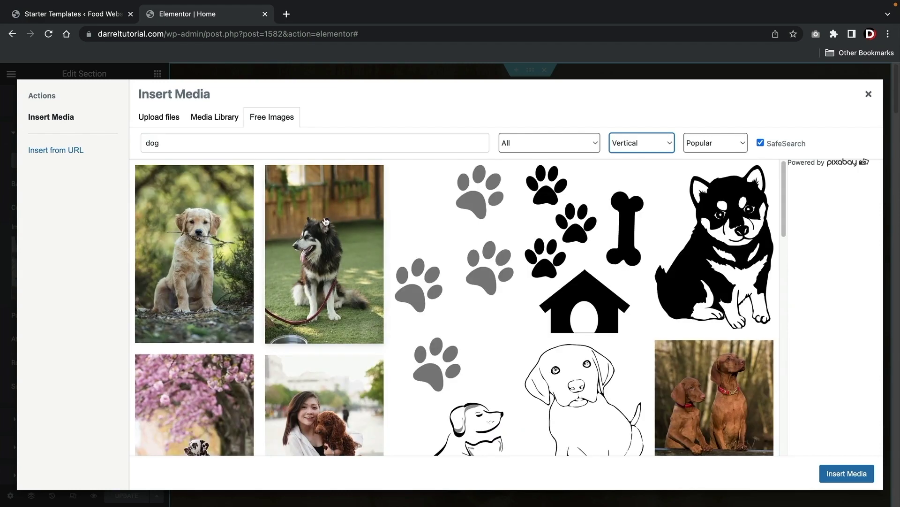
{"action": "mouse_move", "coordinate": [195, 259]}
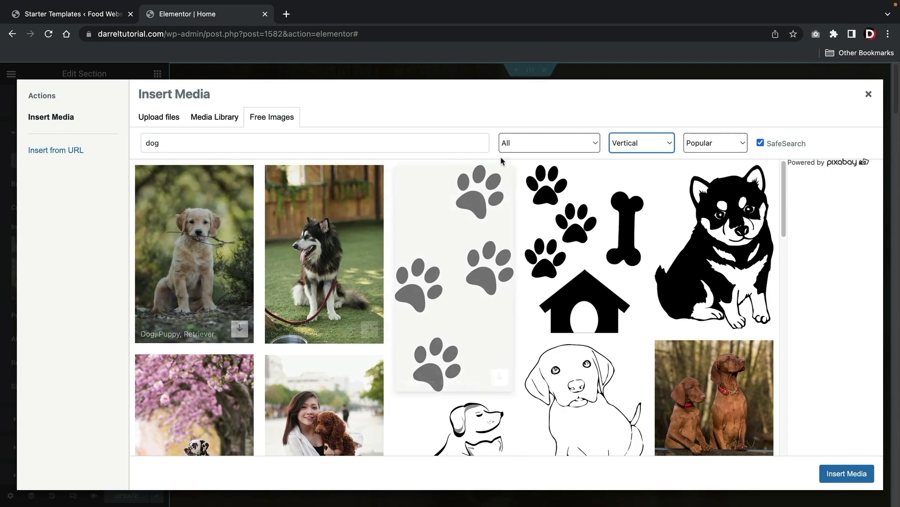
{"action": "left_click", "coordinate": [636, 144]}
{"action": "left_click", "coordinate": [640, 155]}
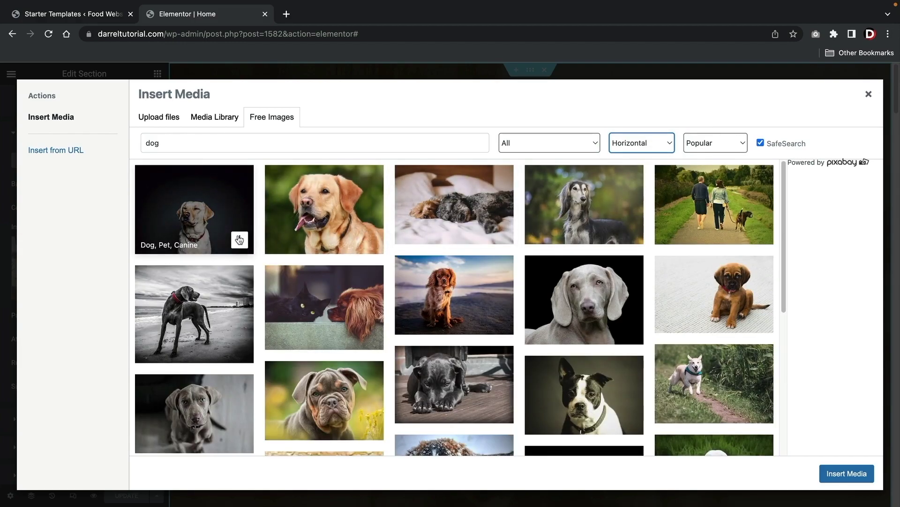
{"action": "left_click", "coordinate": [240, 242]}
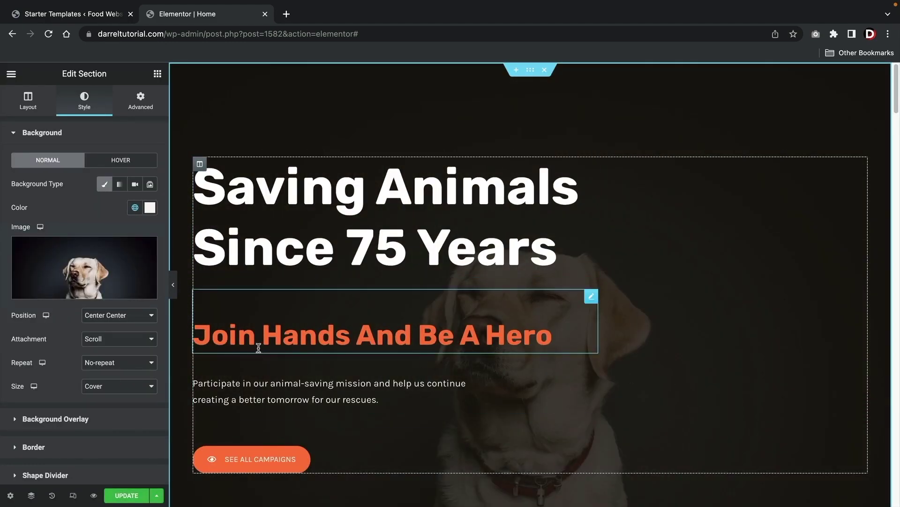
Try several background positions, including Custom, then reset Position to Default
{"action": "left_click", "coordinate": [101, 315]}
{"action": "left_click", "coordinate": [108, 328]}
{"action": "left_click", "coordinate": [117, 316]}
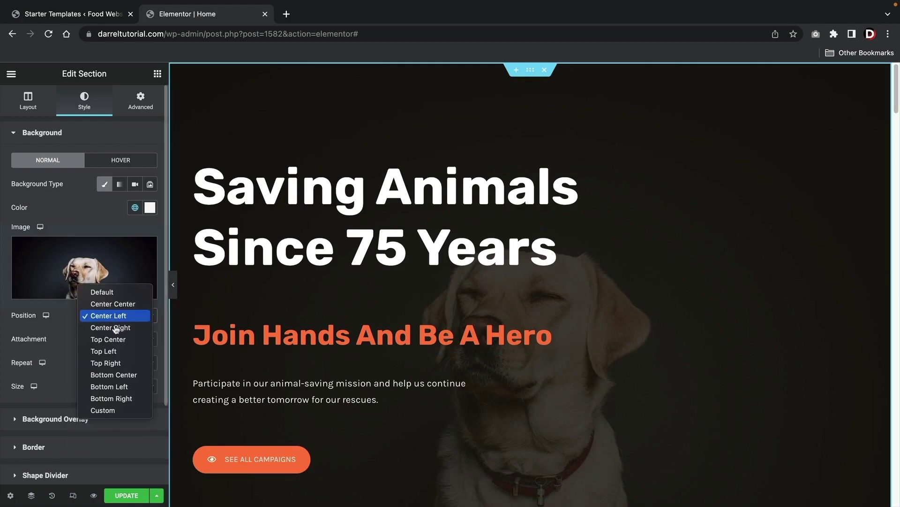
{"action": "left_click", "coordinate": [120, 362]}
{"action": "left_click", "coordinate": [121, 318]}
{"action": "left_click", "coordinate": [121, 351]}
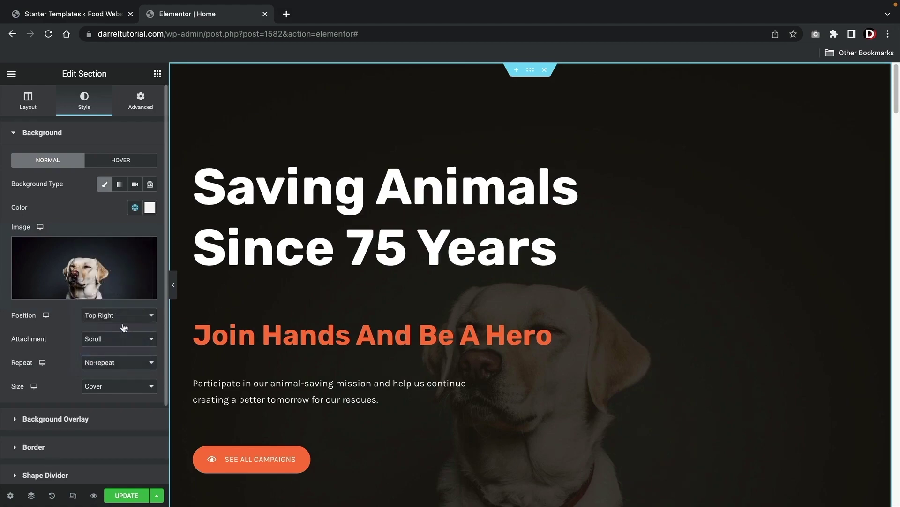
{"action": "left_click", "coordinate": [125, 316]}
{"action": "left_click", "coordinate": [128, 327]}
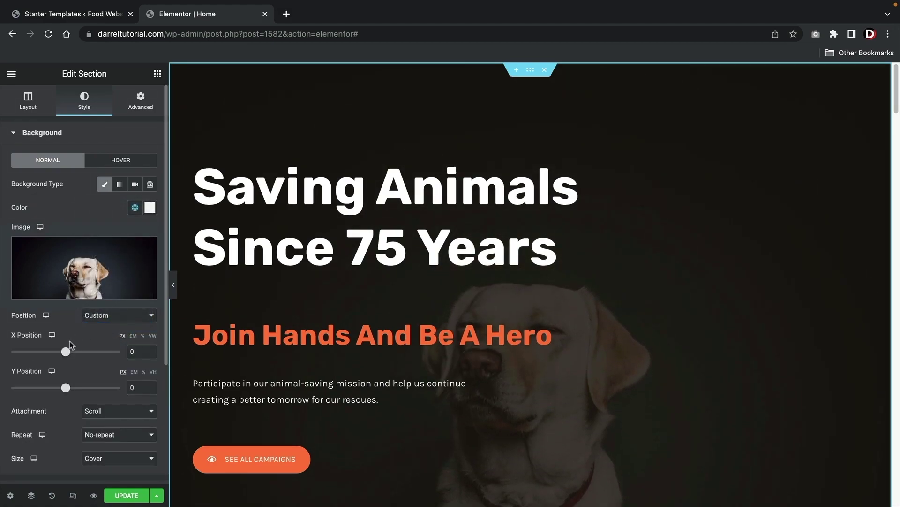
{"action": "mouse_move", "coordinate": [68, 351]}
{"action": "left_mouse_down"}
{"action": "mouse_move", "coordinate": [102, 351]}
{"action": "mouse_move", "coordinate": [65, 353]}
{"action": "left_mouse_up"}
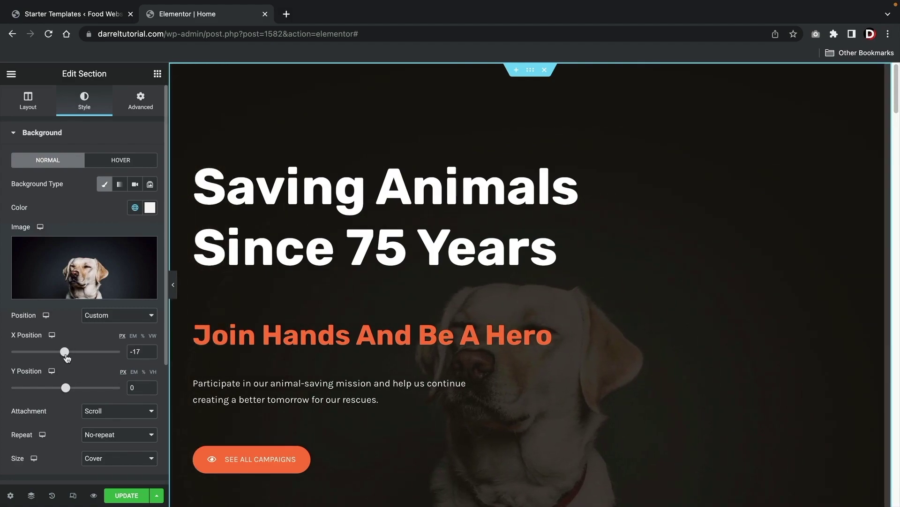
{"action": "left_click", "coordinate": [107, 316]}
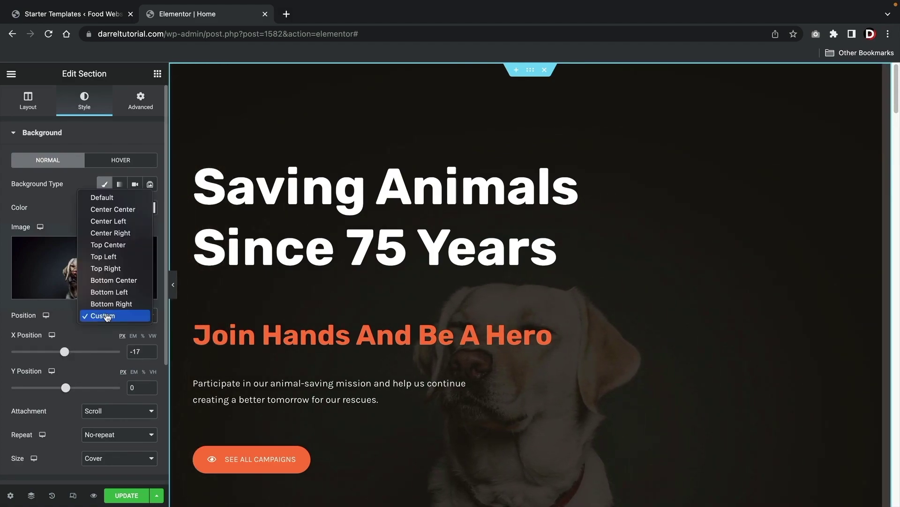
{"action": "left_click", "coordinate": [115, 197]}
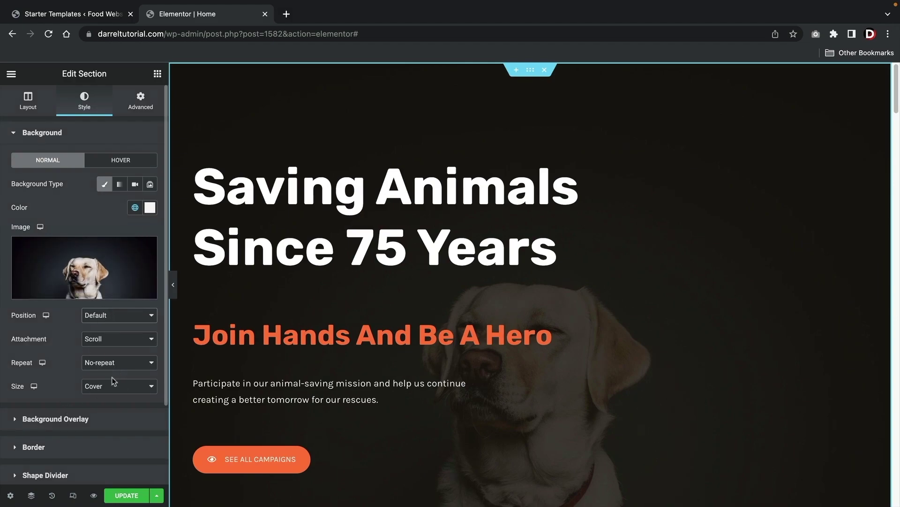
Set the background Size to Cover and Repeat to No-repeat
{"action": "left_click", "coordinate": [112, 393]}
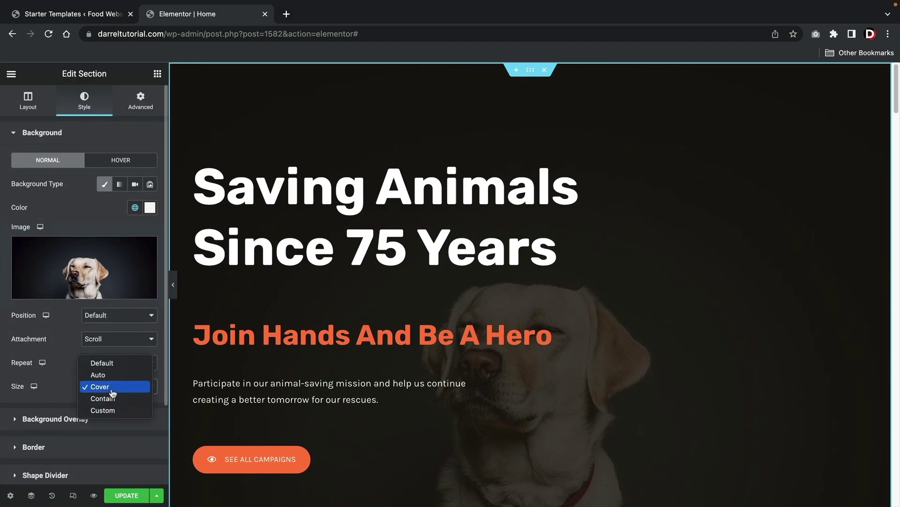
{"action": "left_click", "coordinate": [112, 398]}
{"action": "left_click", "coordinate": [113, 387]}
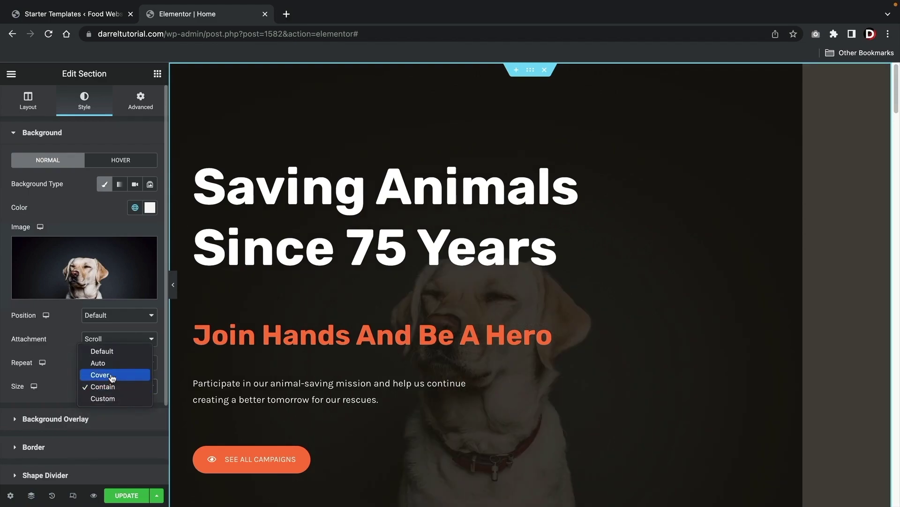
{"action": "left_click", "coordinate": [110, 374]}
{"action": "left_click", "coordinate": [114, 366]}
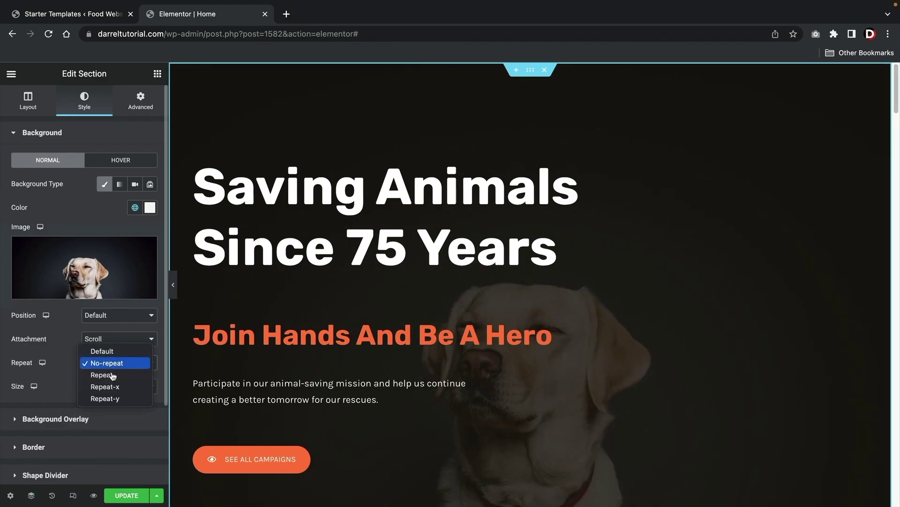
{"action": "left_click", "coordinate": [113, 365]}
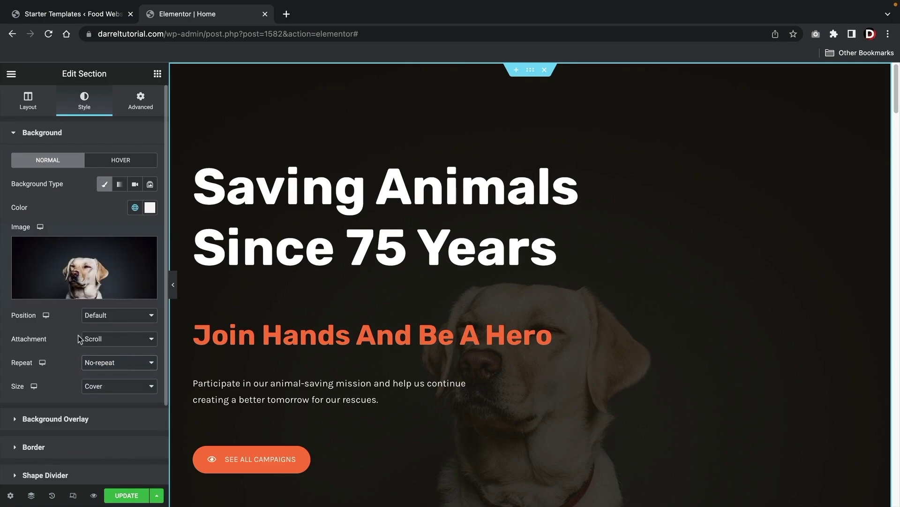
{"action": "scroll", "coordinate": [79, 338], "scroll_direction": "down", "scroll_amount": 2}
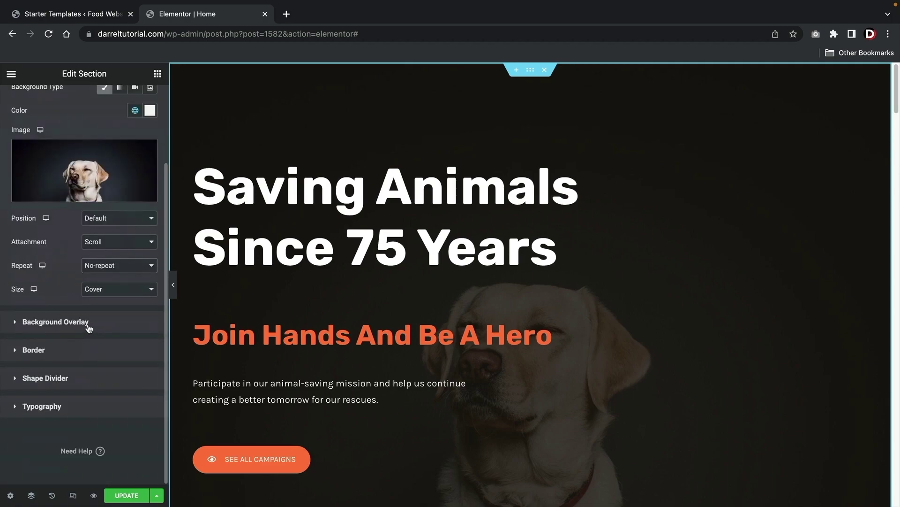
Give the hero section a semi-transparent black background overlay (#000000B5)
{"action": "left_click", "coordinate": [87, 324]}
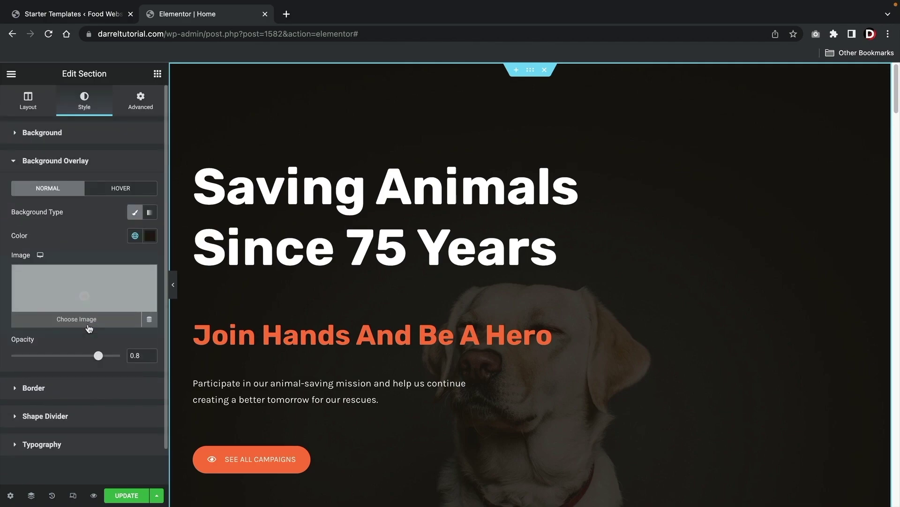
{"action": "left_click", "coordinate": [150, 235]}
{"action": "left_click", "coordinate": [23, 287]}
{"action": "left_click_drag", "start_coordinate": [22, 286], "coordinate": [21, 379]}
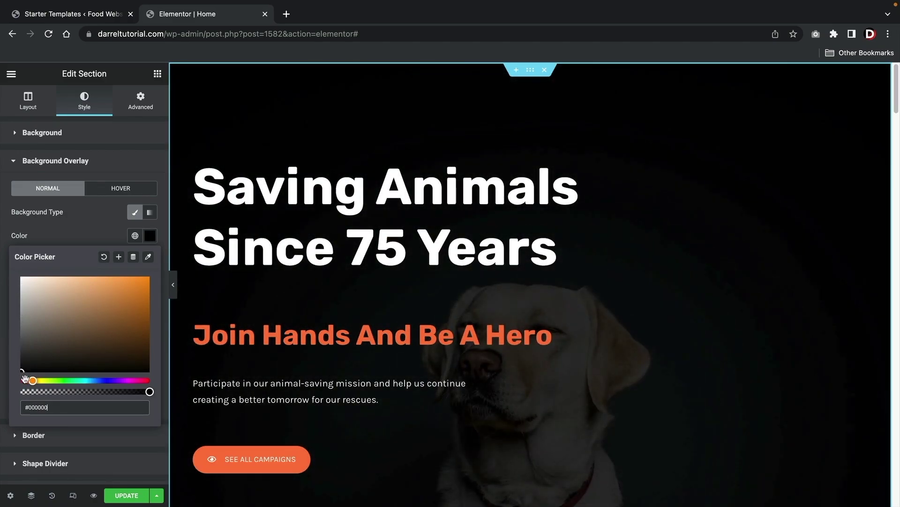
{"action": "left_click_drag", "start_coordinate": [150, 392], "coordinate": [159, 413]}
{"action": "left_click_drag", "start_coordinate": [148, 398], "coordinate": [111, 396]}
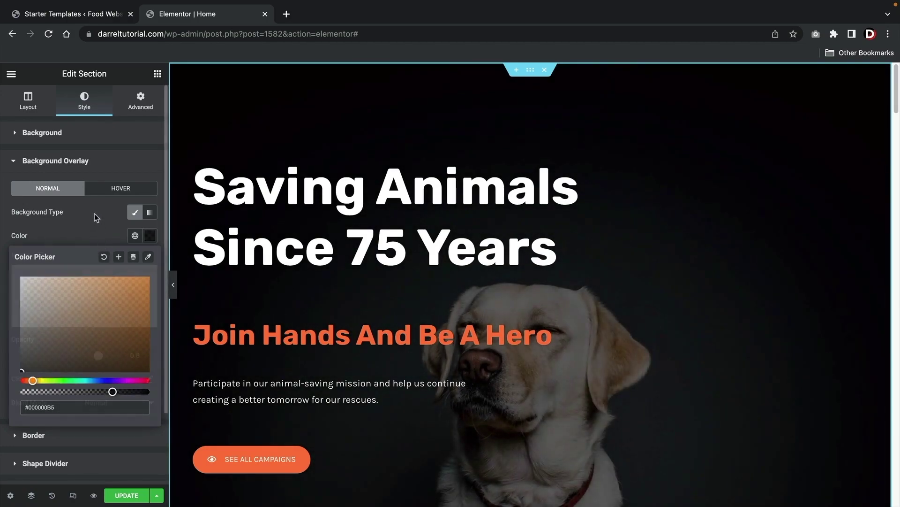
{"action": "left_click", "coordinate": [108, 220]}
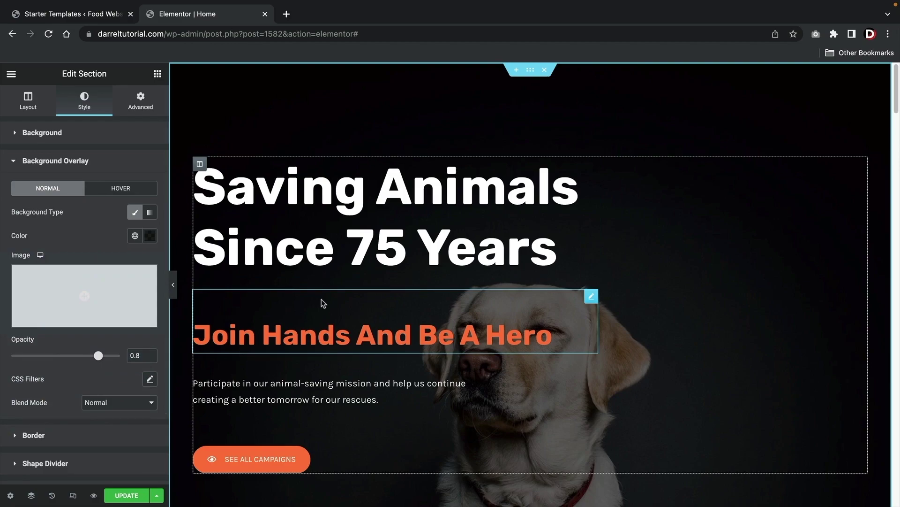
{"action": "left_click", "coordinate": [158, 75]}
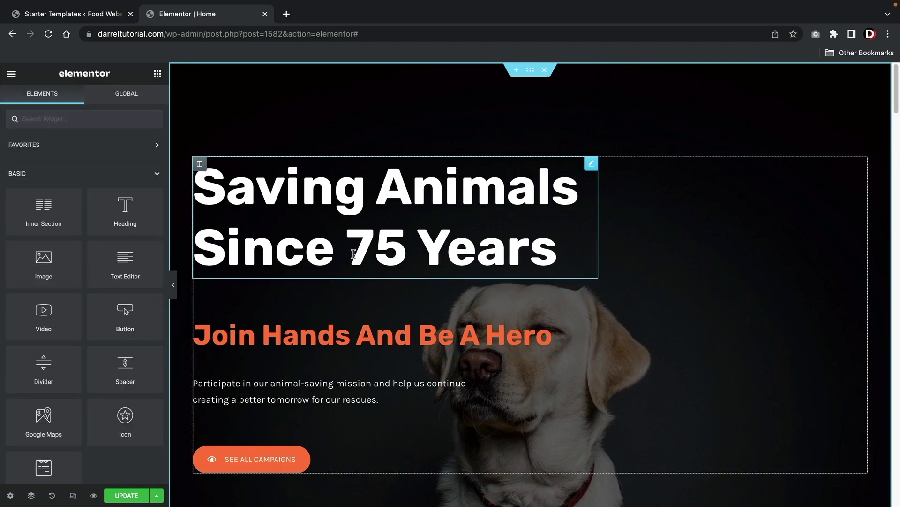
Upload the images folder and swap the quote portrait for the beagle puppy photo
{"action": "scroll", "coordinate": [354, 254], "scroll_direction": "down", "scroll_amount": 10}
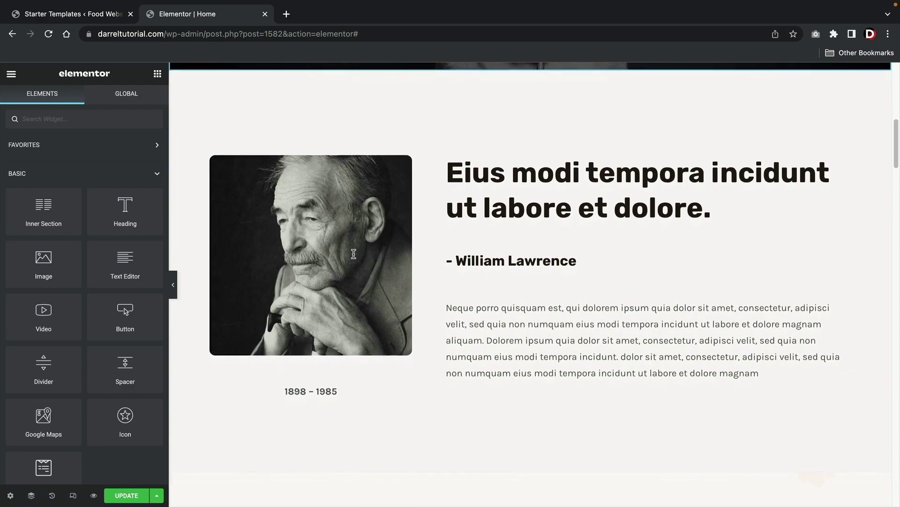
{"action": "left_click", "coordinate": [314, 238]}
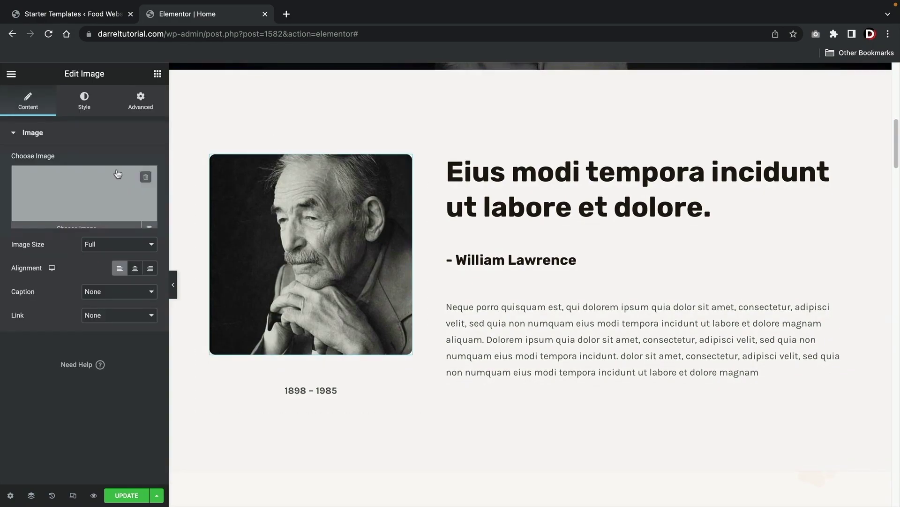
{"action": "left_click", "coordinate": [85, 197]}
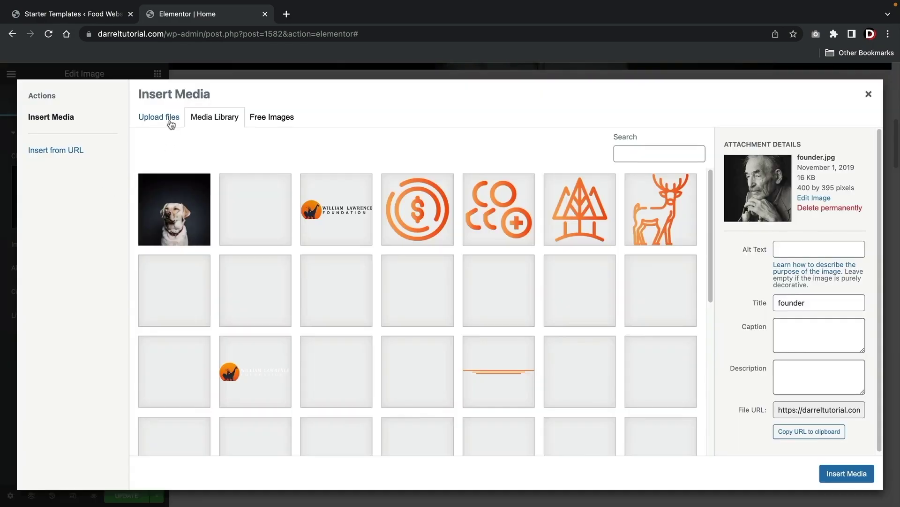
{"action": "left_click", "coordinate": [171, 123]}
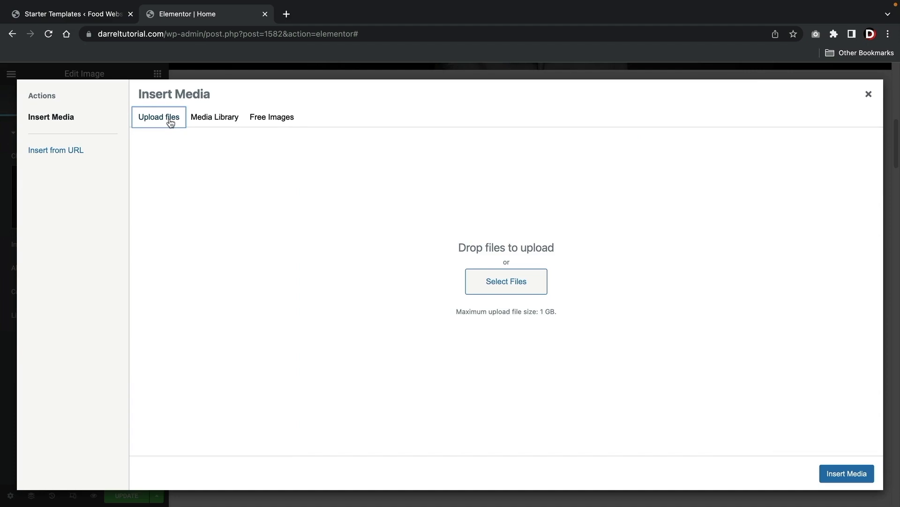
{"action": "left_click", "coordinate": [507, 287]}
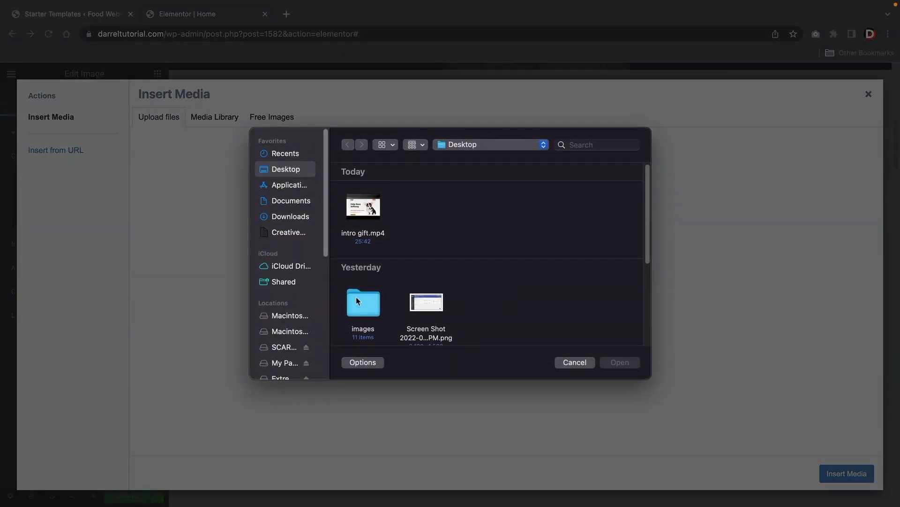
{"action": "double_click", "coordinate": [357, 301]}
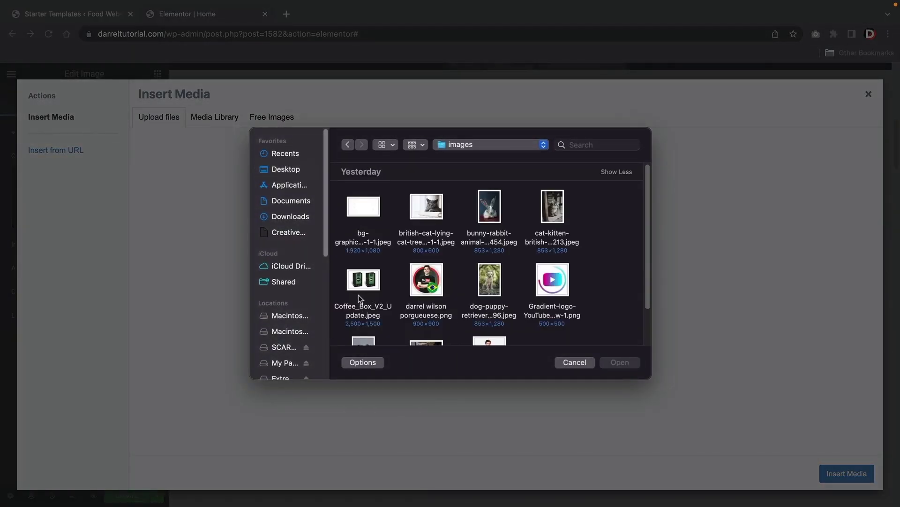
{"action": "left_click_drag", "start_coordinate": [615, 205], "coordinate": [349, 348]}
{"action": "left_click", "coordinate": [626, 365]}
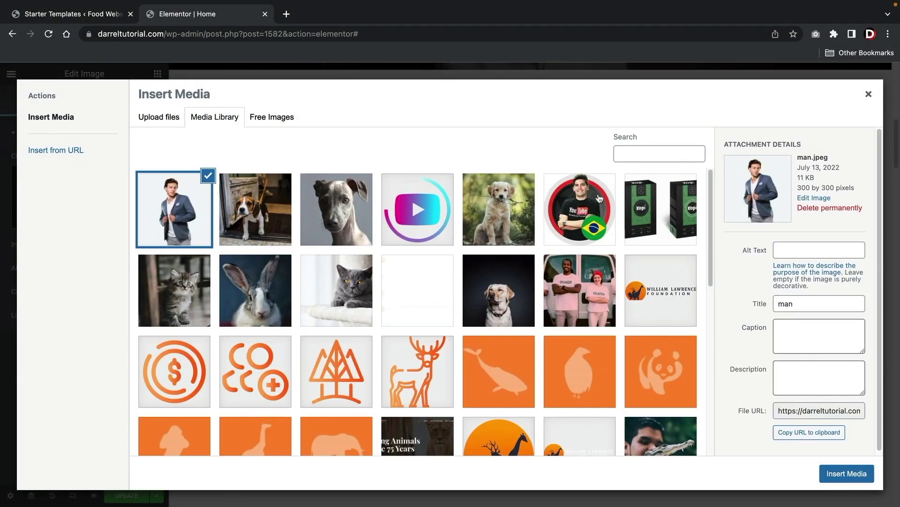
{"action": "left_click", "coordinate": [249, 205]}
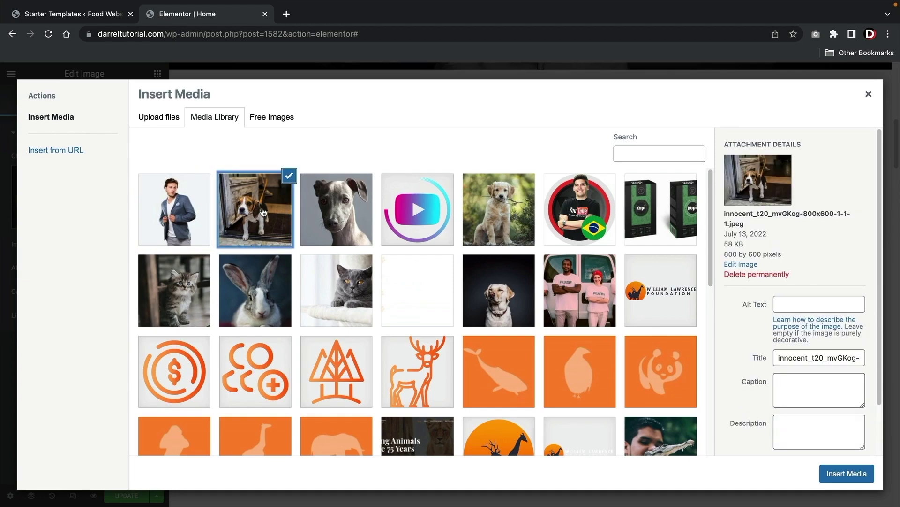
{"action": "left_click", "coordinate": [821, 475]}
{"action": "left_click", "coordinate": [303, 339]}
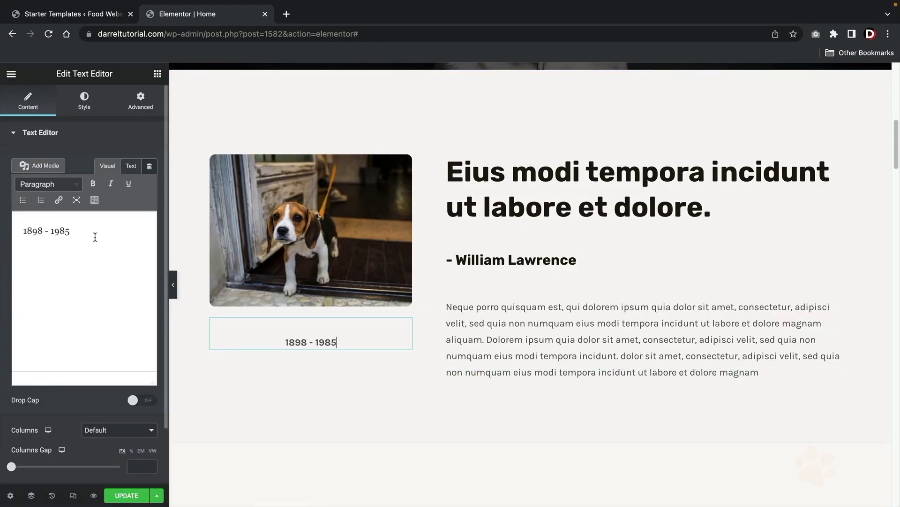
Change the caption to 'Meet Jefferey' and the heading to 'Help Jefferey find a new home'
{"action": "left_click_drag", "start_coordinate": [94, 232], "coordinate": [1, 230]}
{"action": "type", "text": "Meet "}
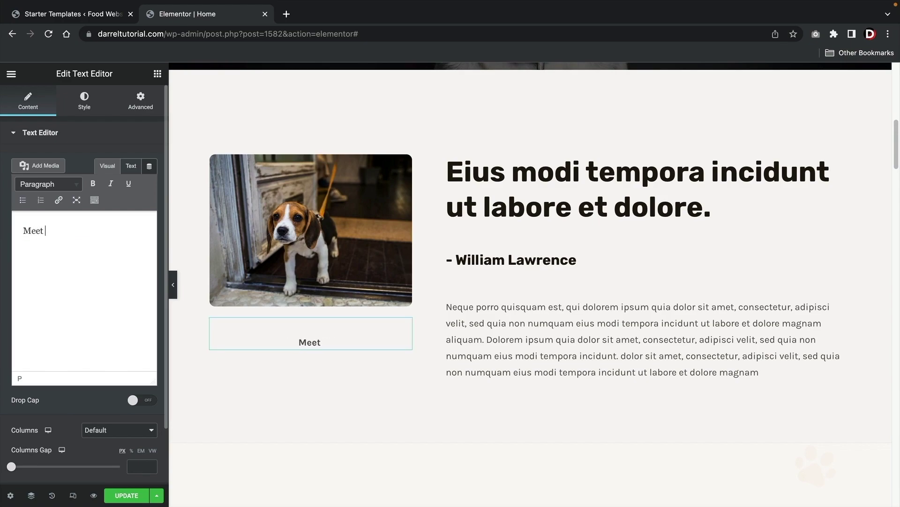
{"action": "type", "text": "Jefferey"}
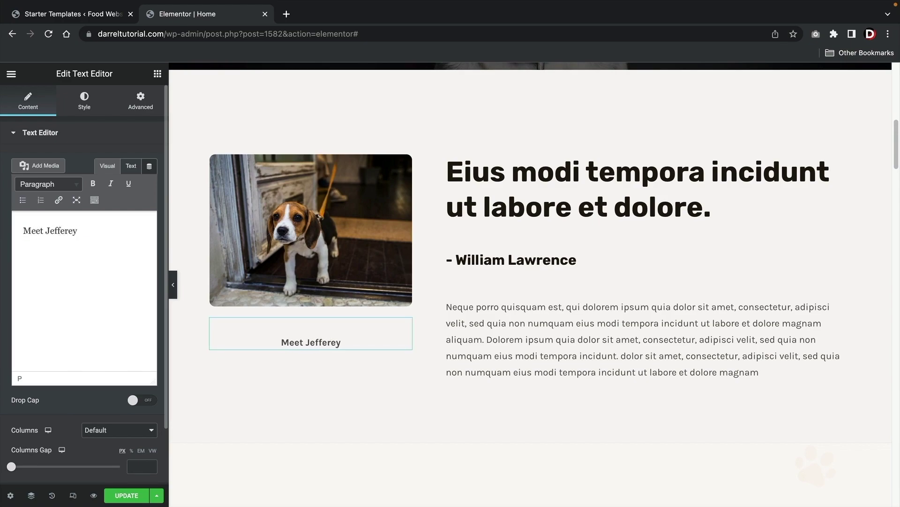
{"action": "left_click", "coordinate": [514, 190]}
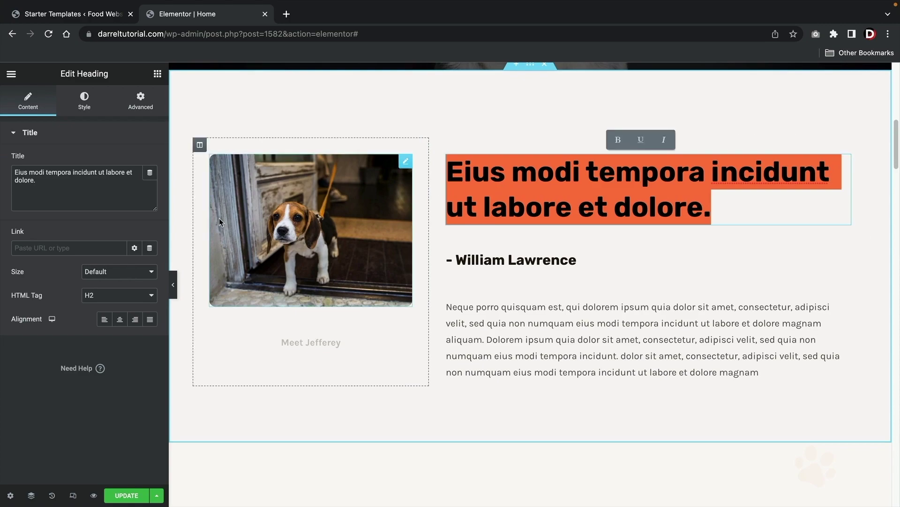
{"action": "triple_click", "coordinate": [89, 192]}
{"action": "type", "text": "Help J"}
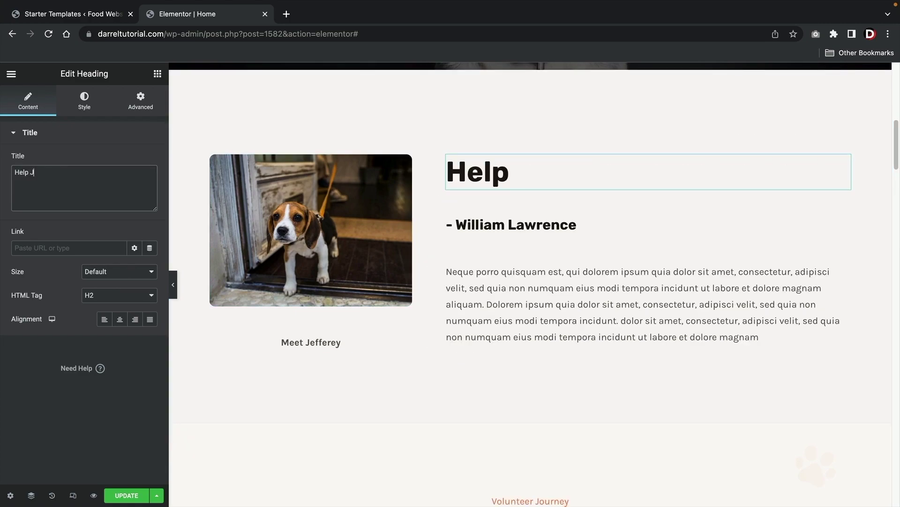
{"action": "type", "text": "efferety"}
{"action": "key", "text": "BackSpace"}
{"action": "key", "text": "BackSpace"}
{"action": "type", "text": "y"}
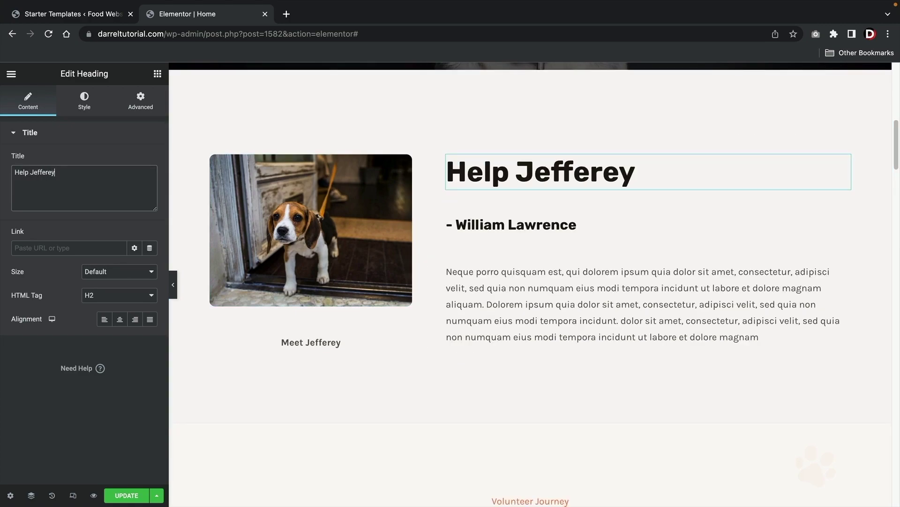
{"action": "type", "text": " find a new "}
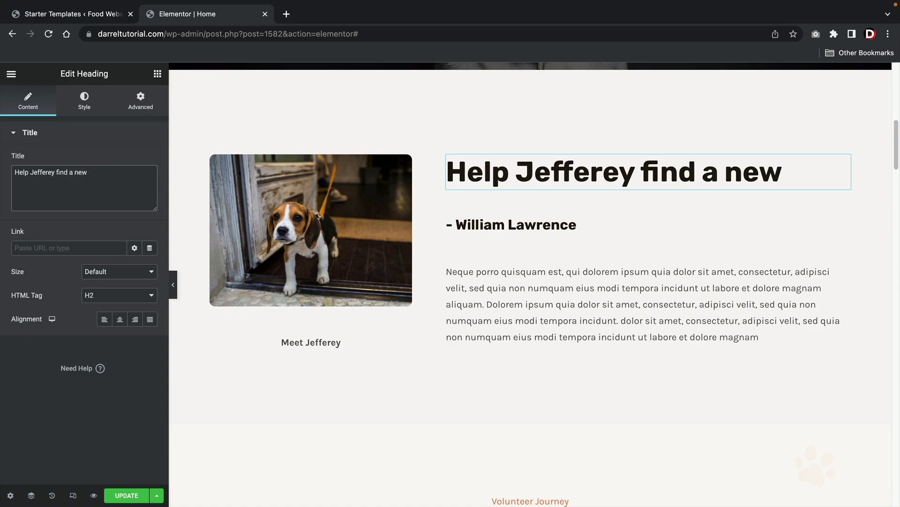
{"action": "type", "text": "home"}
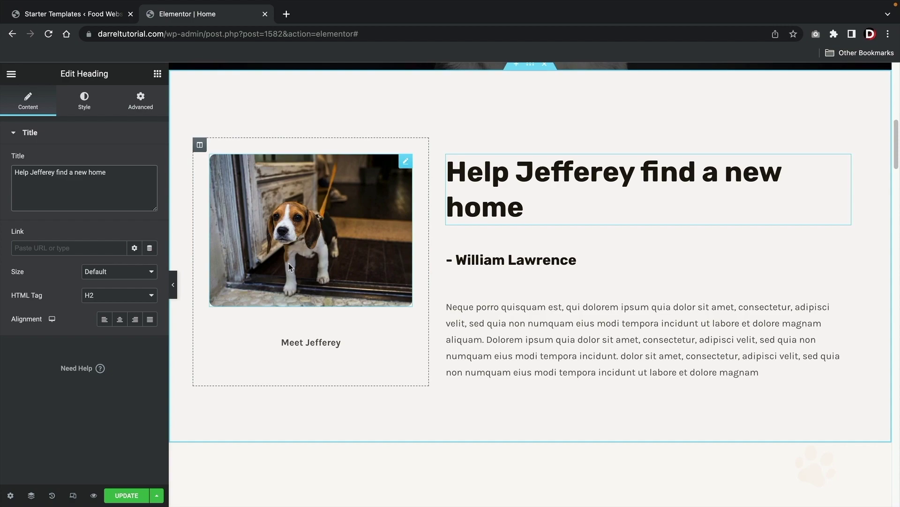
{"action": "scroll", "coordinate": [319, 238], "scroll_direction": "down", "scroll_amount": 1}
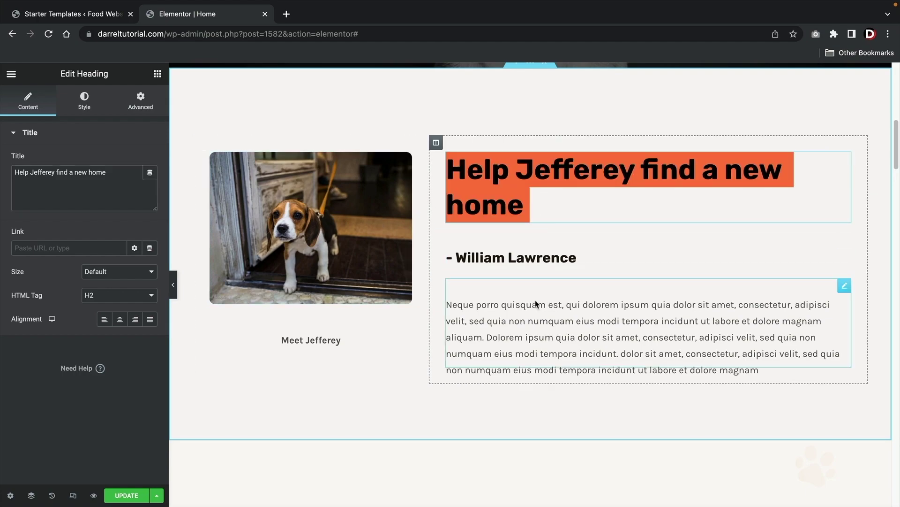
{"action": "triple_click", "coordinate": [575, 169]}
{"action": "triple_click", "coordinate": [534, 256]}
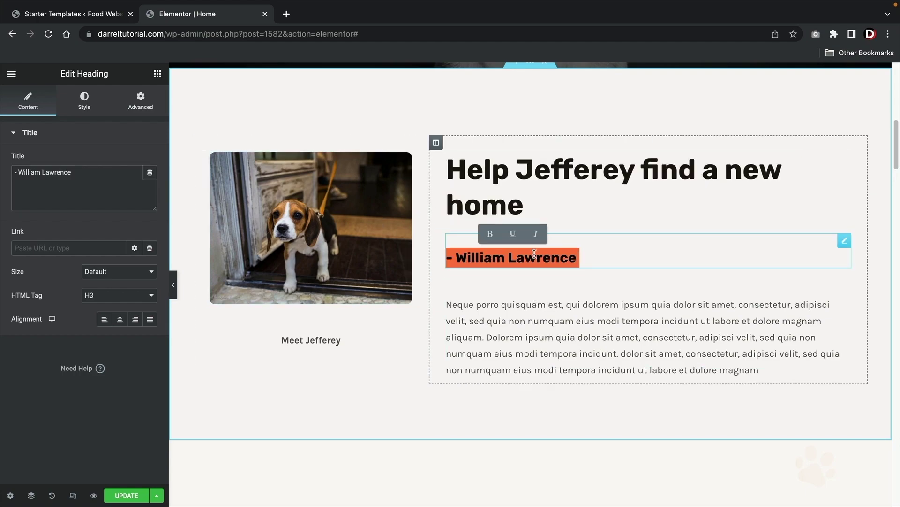
{"action": "right_click", "coordinate": [842, 241]}
{"action": "left_click", "coordinate": [822, 404]}
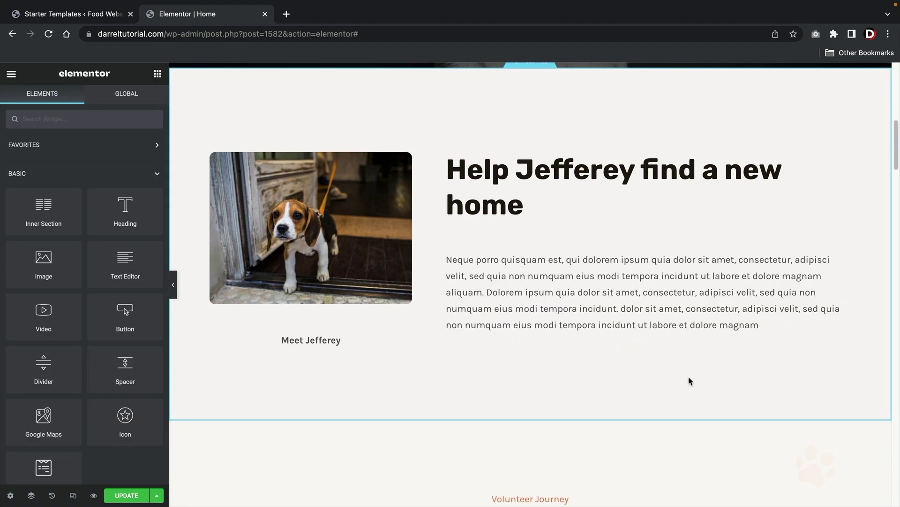
Delete the Our Mission section from the page
{"action": "scroll", "coordinate": [687, 377], "scroll_direction": "down", "scroll_amount": 9}
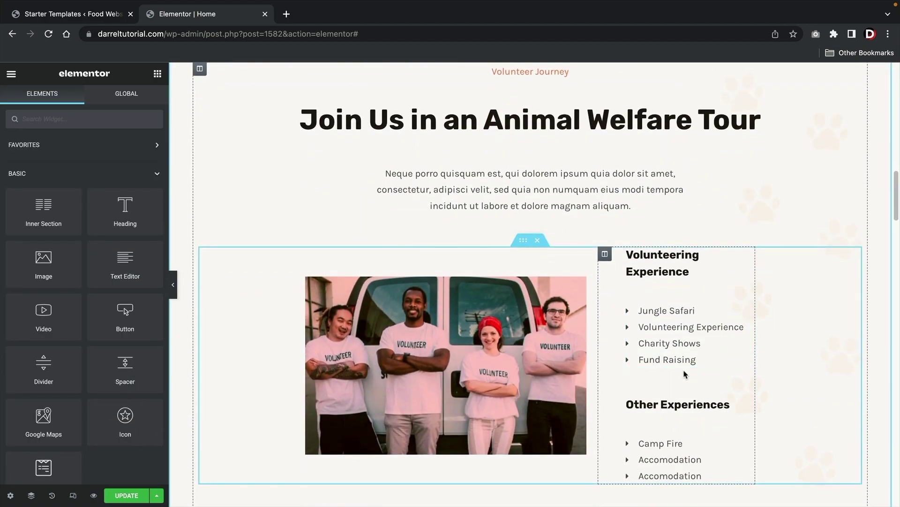
{"action": "scroll", "coordinate": [491, 300], "scroll_direction": "down", "scroll_amount": 5}
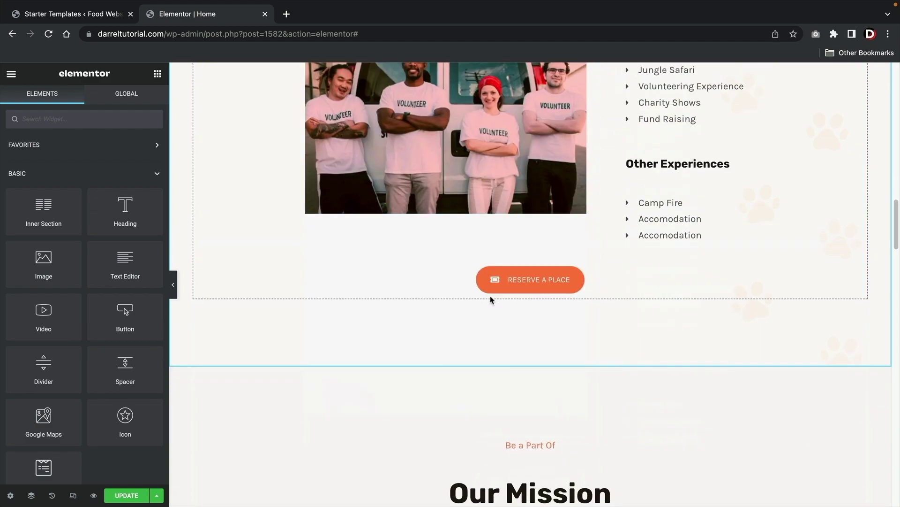
{"action": "scroll", "coordinate": [490, 300], "scroll_direction": "down", "scroll_amount": 8}
{"action": "scroll", "coordinate": [495, 296], "scroll_direction": "up", "scroll_amount": 2}
{"action": "scroll", "coordinate": [498, 291], "scroll_direction": "down", "scroll_amount": 4}
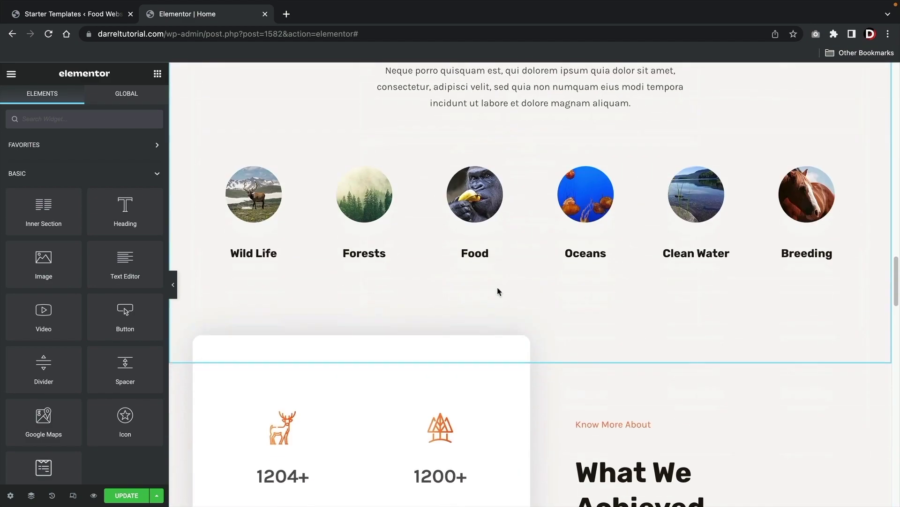
{"action": "scroll", "coordinate": [499, 292], "scroll_direction": "down", "scroll_amount": 2}
{"action": "scroll", "coordinate": [499, 263], "scroll_direction": "up", "scroll_amount": 4}
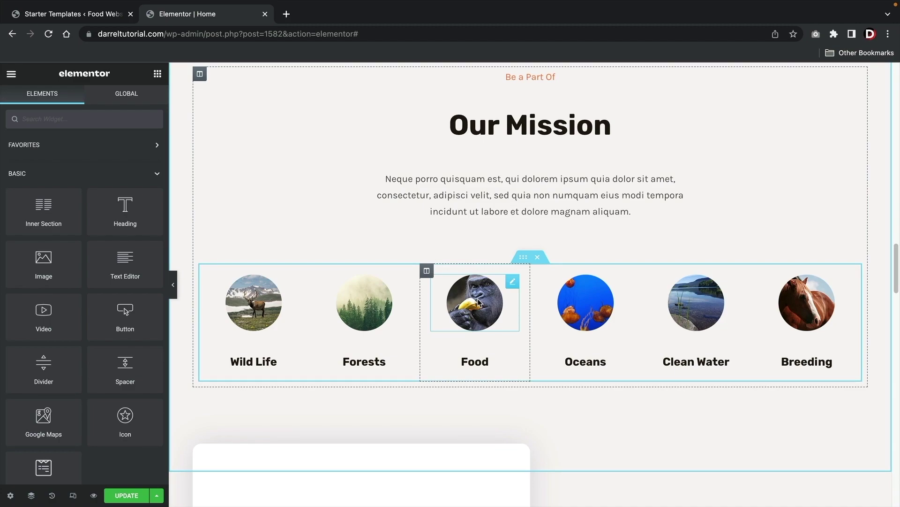
{"action": "scroll", "coordinate": [347, 294], "scroll_direction": "up", "scroll_amount": 2}
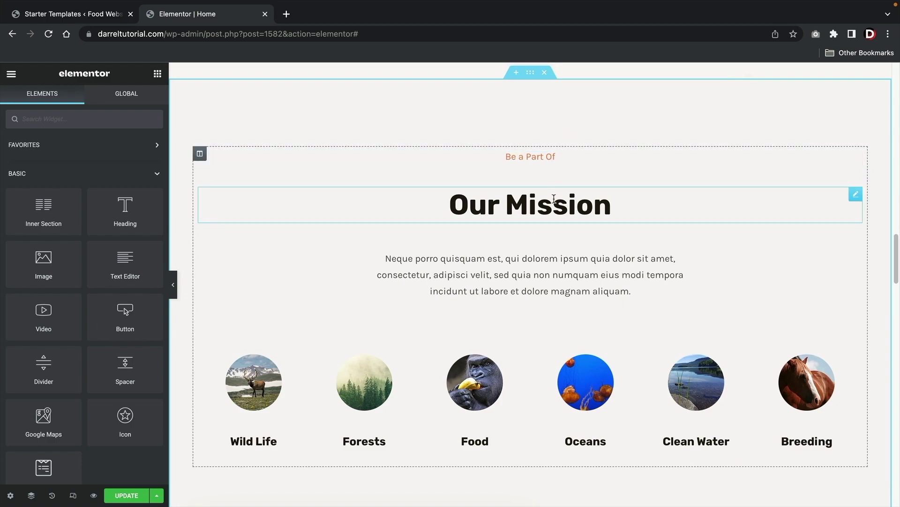
{"action": "left_click", "coordinate": [546, 73]}
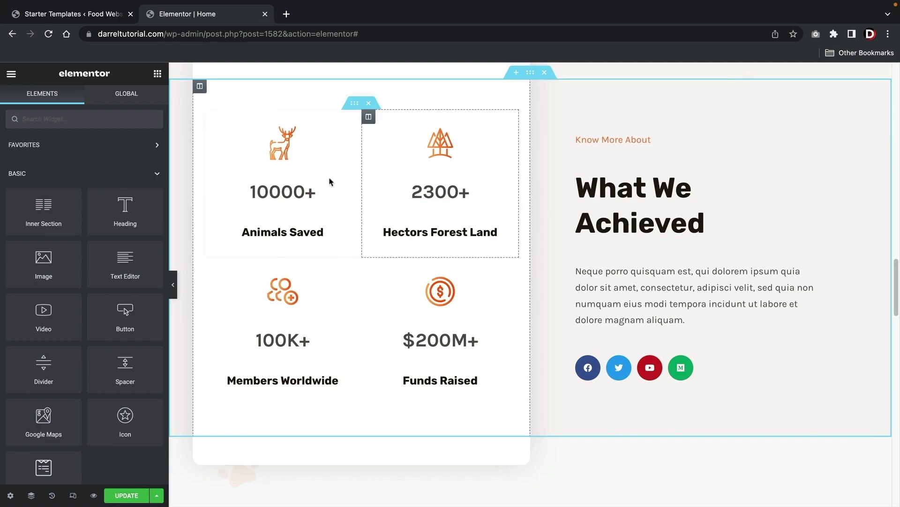
Add a centre-aligned button under 10000+ in the Animals Saved column
{"action": "left_click_drag", "start_coordinate": [123, 309], "coordinate": [252, 217]}
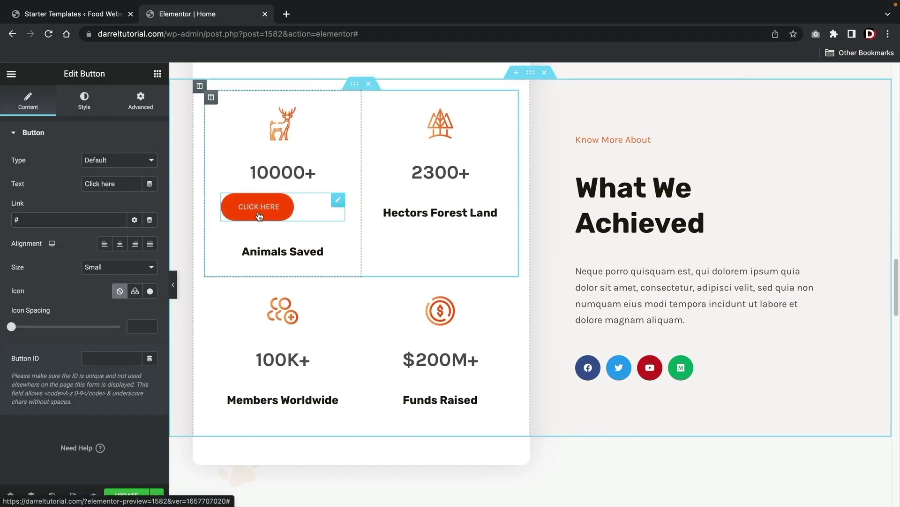
{"action": "left_click", "coordinate": [119, 244]}
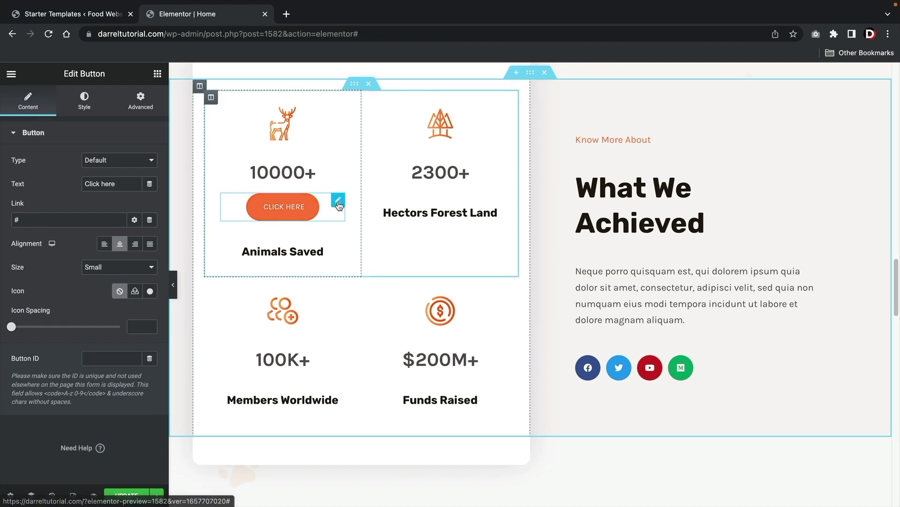
{"action": "right_click", "coordinate": [339, 202]}
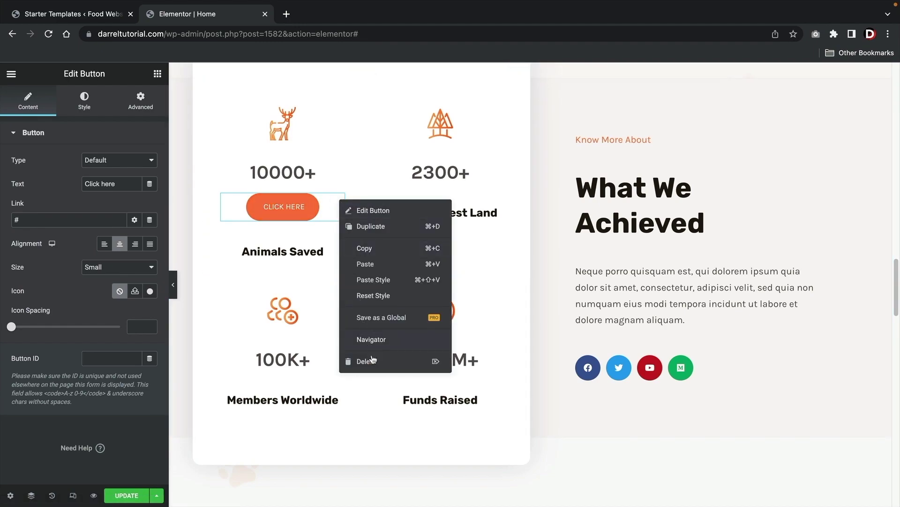
Delete the CLICK HERE button from the stats block
{"action": "left_click", "coordinate": [349, 359]}
{"action": "scroll", "coordinate": [402, 338], "scroll_direction": "down", "scroll_amount": 5}
{"action": "scroll", "coordinate": [402, 338], "scroll_direction": "down", "scroll_amount": 6}
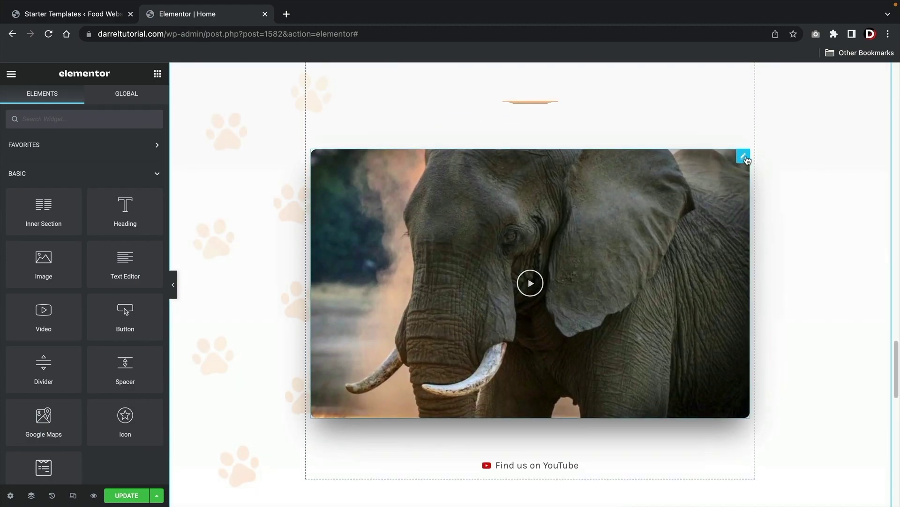
Set the elephant video's image overlay to the grey cat photo
{"action": "left_click", "coordinate": [744, 157]}
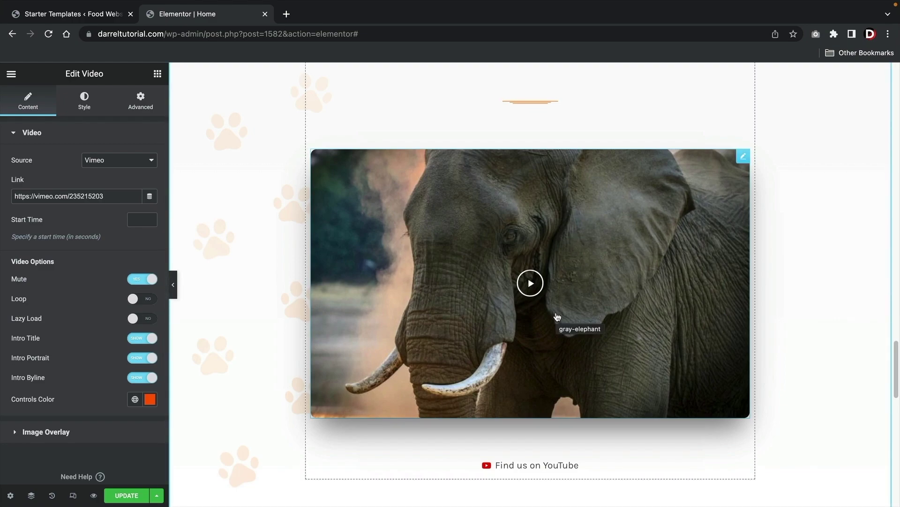
{"action": "scroll", "coordinate": [97, 305], "scroll_direction": "down", "scroll_amount": 1}
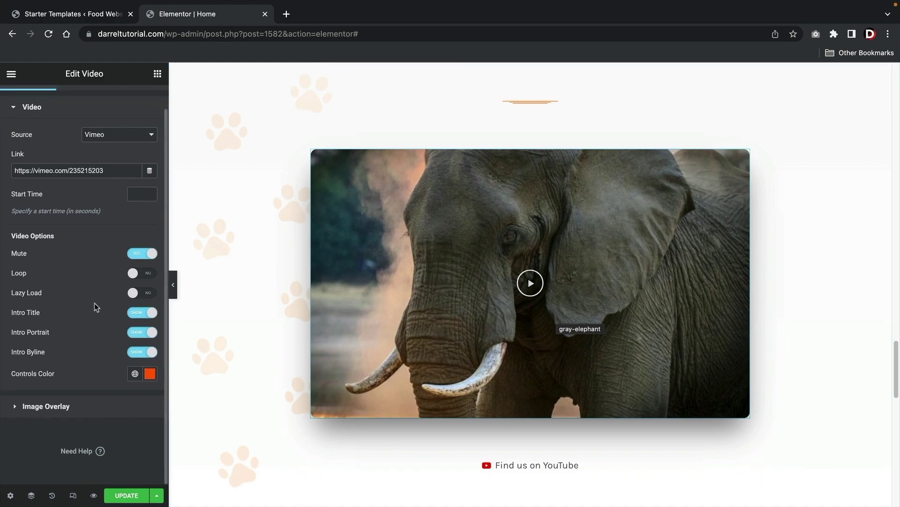
{"action": "left_click", "coordinate": [58, 408]}
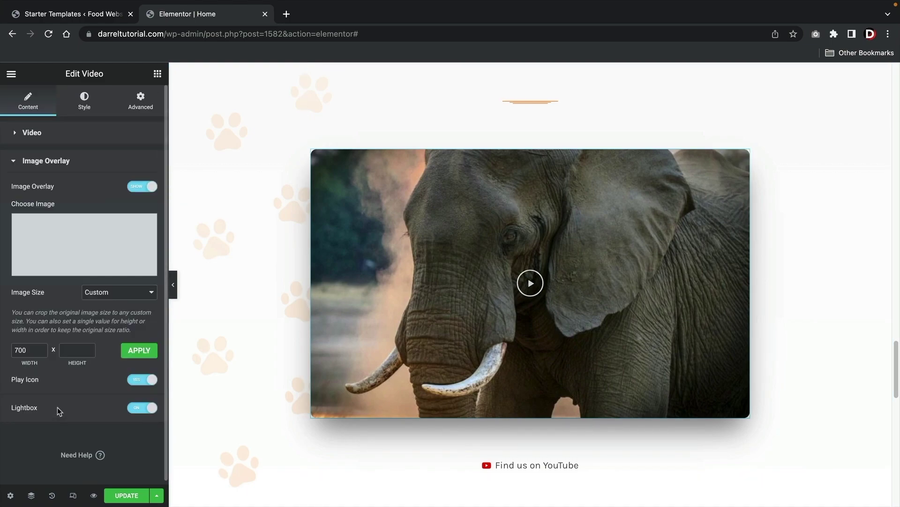
{"action": "left_click", "coordinate": [93, 243]}
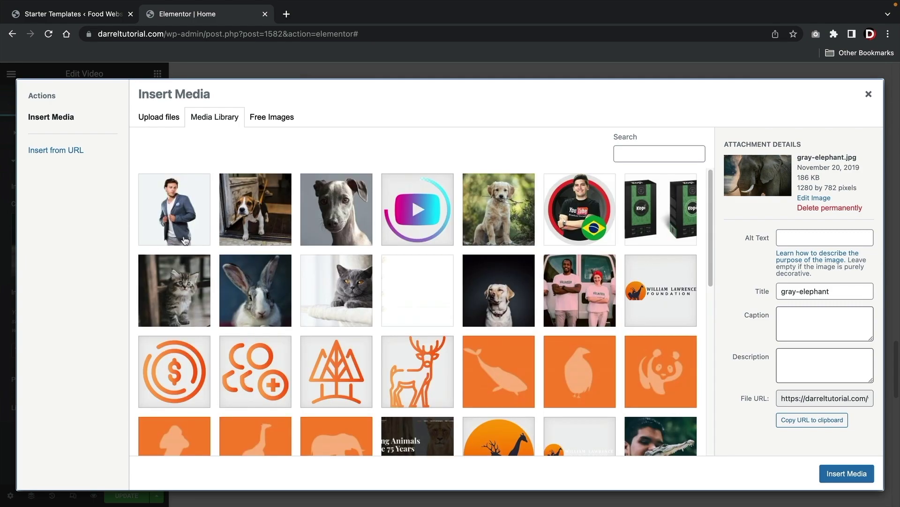
{"action": "left_click", "coordinate": [348, 284]}
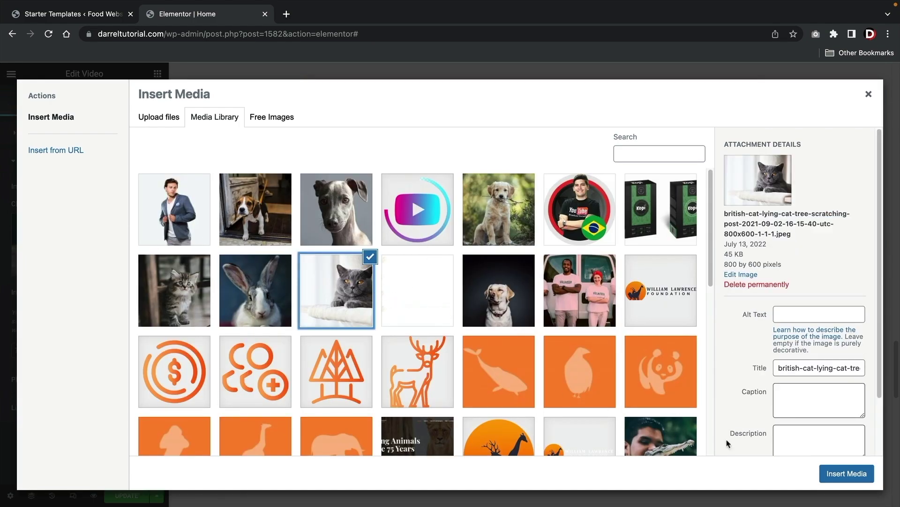
{"action": "left_click", "coordinate": [831, 473]}
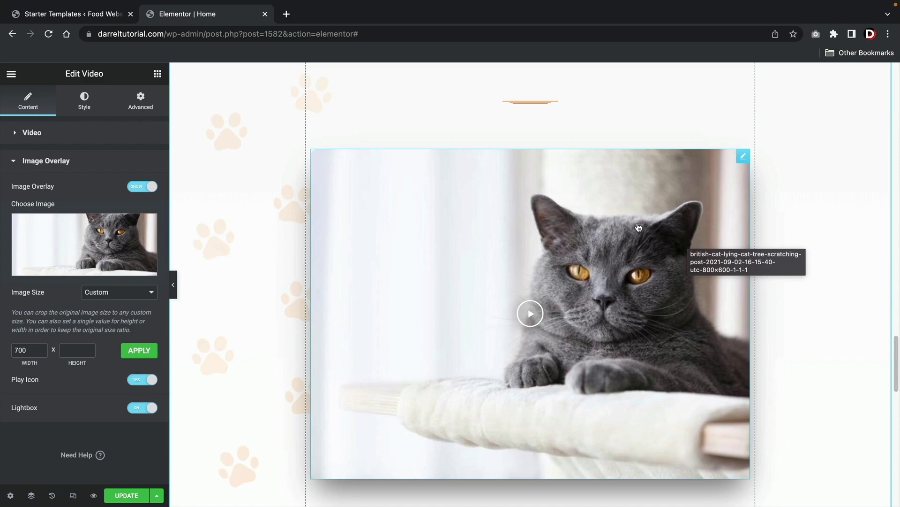
{"action": "scroll", "coordinate": [623, 282], "scroll_direction": "down", "scroll_amount": 1}
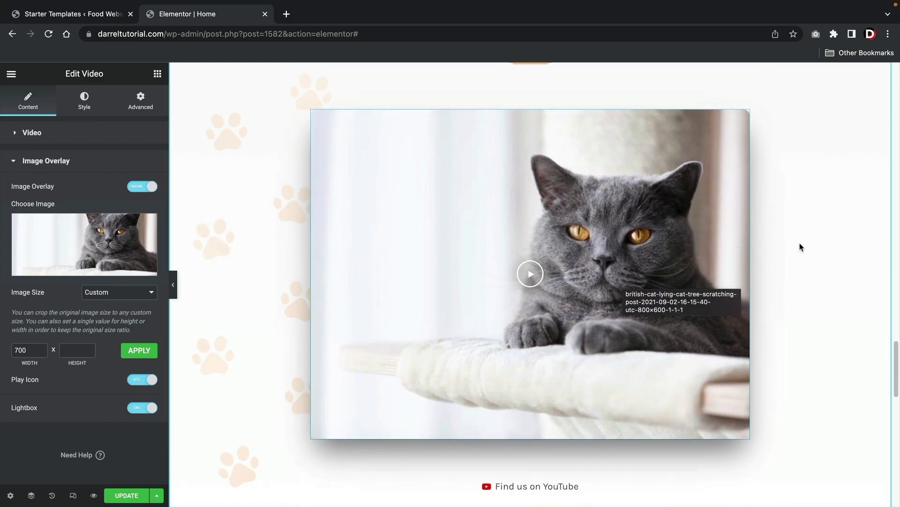
{"action": "scroll", "coordinate": [807, 246], "scroll_direction": "down", "scroll_amount": 1}
{"action": "scroll", "coordinate": [810, 247], "scroll_direction": "down", "scroll_amount": 8}
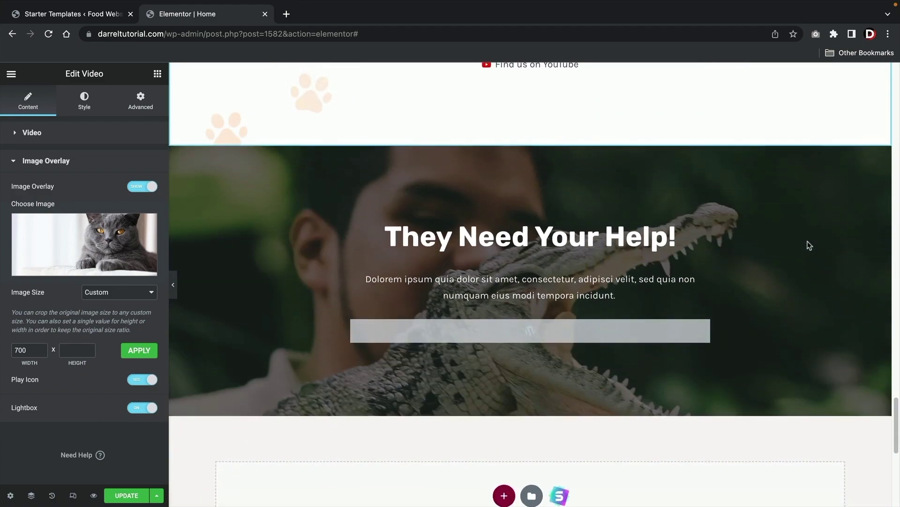
Replace the They Need Your Help! section's crocodile background with the grey cat photo
{"action": "left_click", "coordinate": [532, 158]}
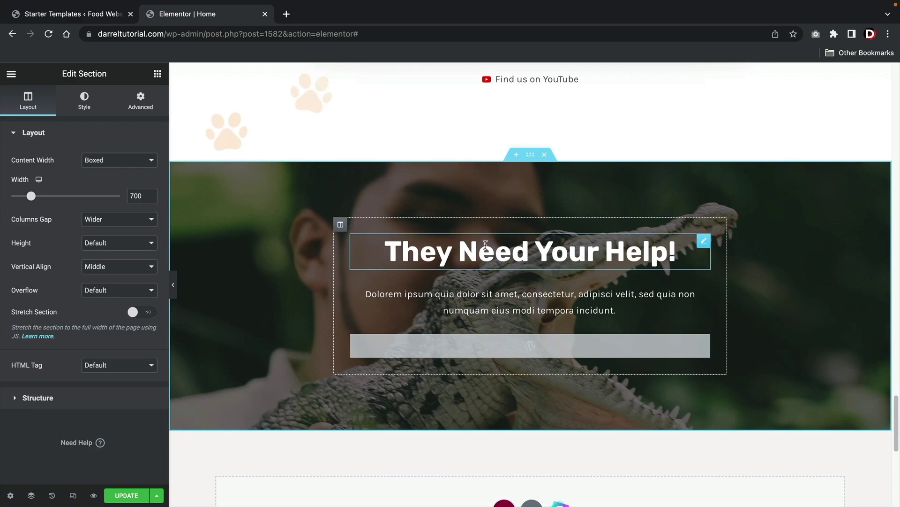
{"action": "left_click", "coordinate": [86, 99]}
{"action": "mouse_move", "coordinate": [141, 254]}
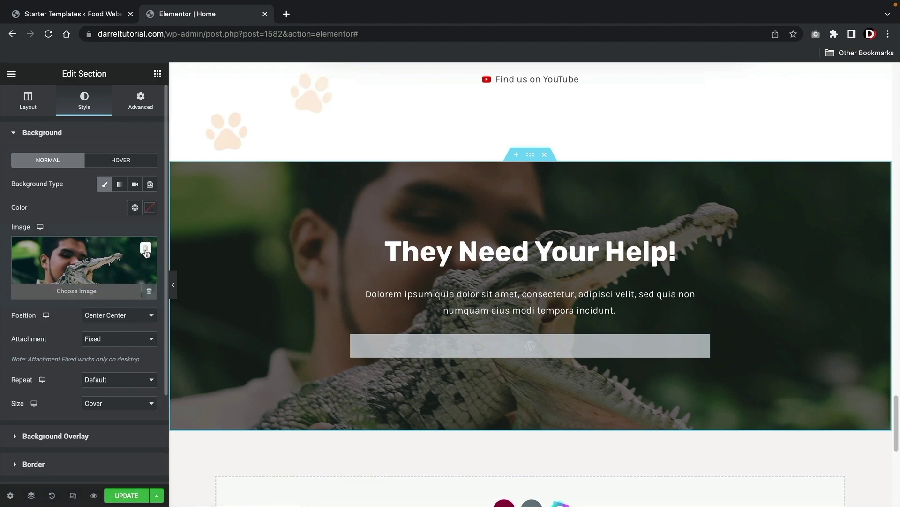
{"action": "left_click", "coordinate": [73, 253]}
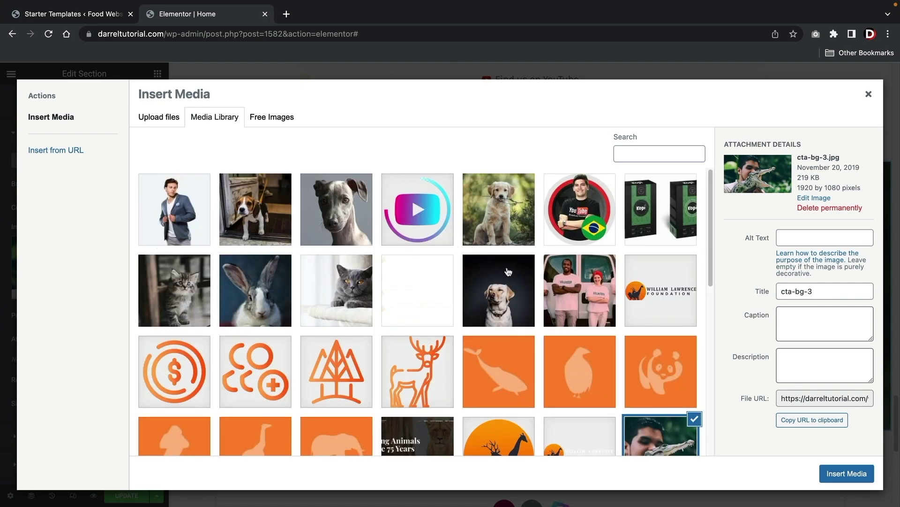
{"action": "scroll", "coordinate": [346, 285], "scroll_direction": "down", "scroll_amount": 5}
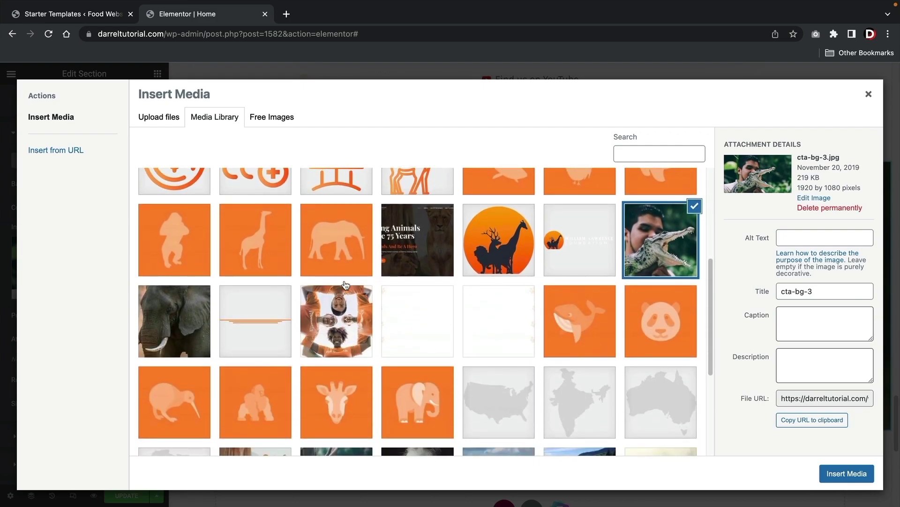
{"action": "scroll", "coordinate": [345, 285], "scroll_direction": "up", "scroll_amount": 5}
{"action": "left_click", "coordinate": [363, 289]}
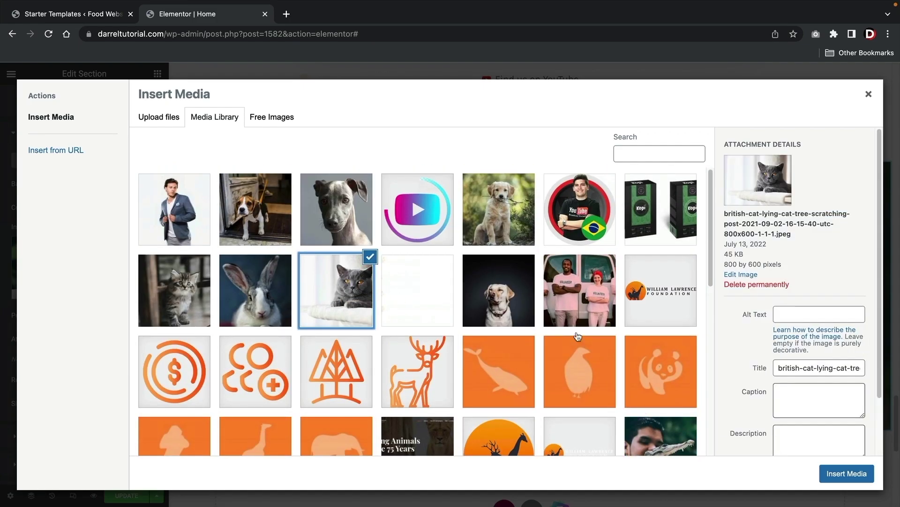
{"action": "left_click", "coordinate": [828, 474]}
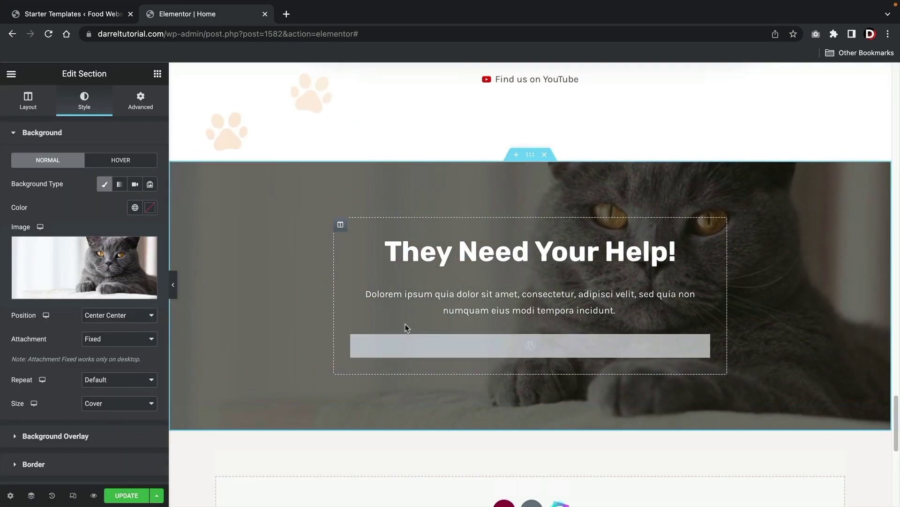
{"action": "scroll", "coordinate": [365, 303], "scroll_direction": "down", "scroll_amount": 3}
{"action": "scroll", "coordinate": [365, 301], "scroll_direction": "up", "scroll_amount": 2}
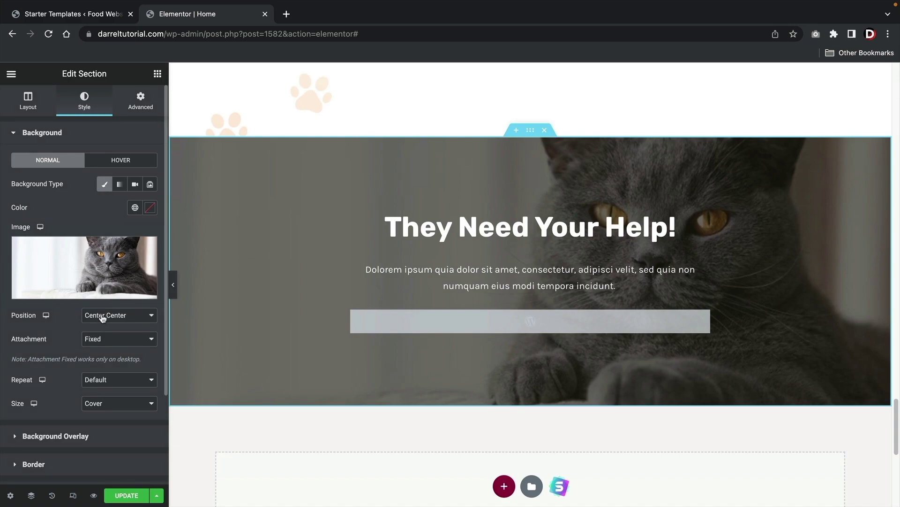
Keep the section background attachment set to Fixed
{"action": "left_click", "coordinate": [98, 337]}
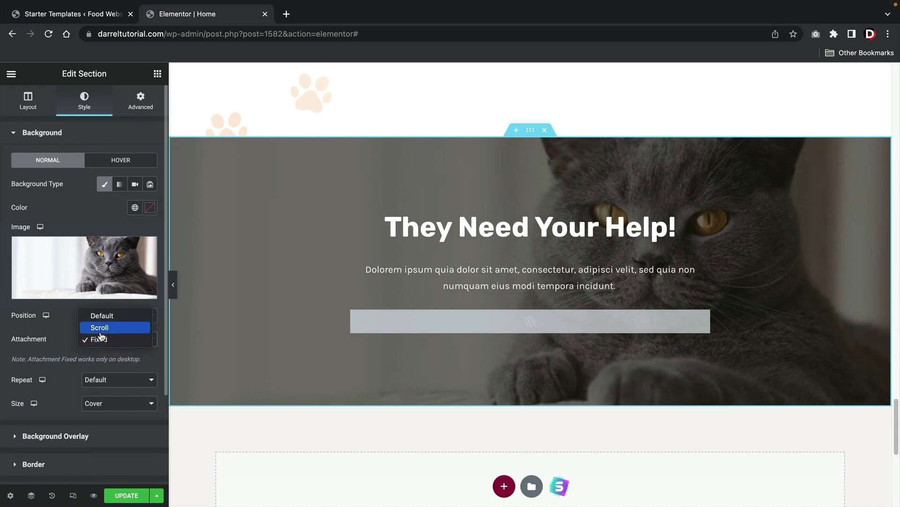
{"action": "left_click", "coordinate": [100, 330]}
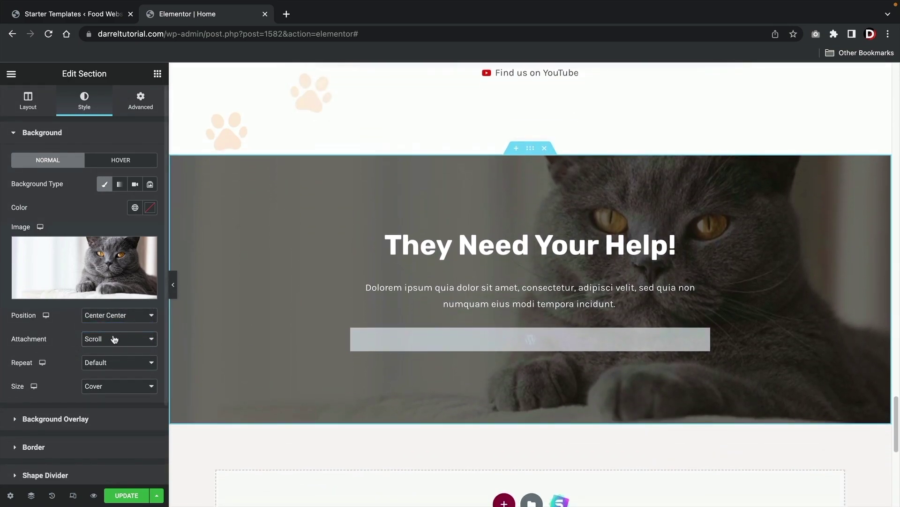
{"action": "left_click", "coordinate": [114, 339]}
{"action": "left_click", "coordinate": [113, 326]}
{"action": "left_click", "coordinate": [119, 339]}
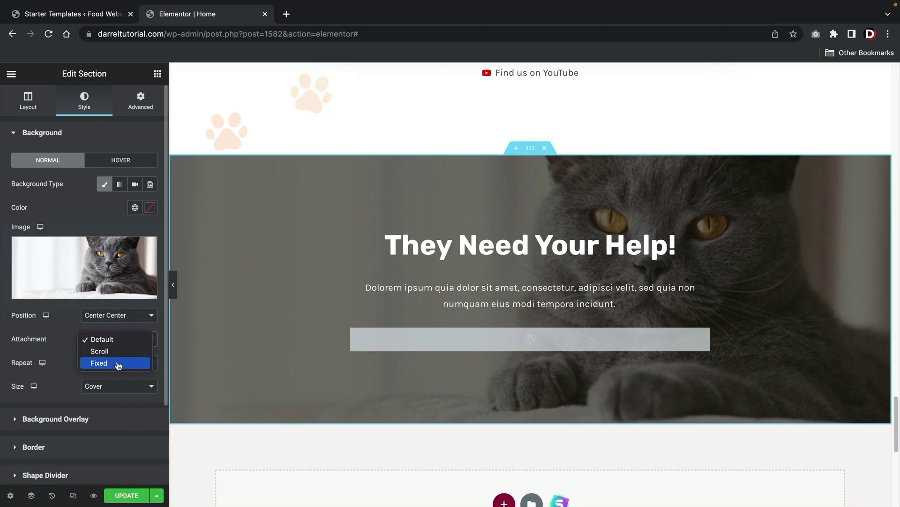
{"action": "left_click", "coordinate": [118, 363]}
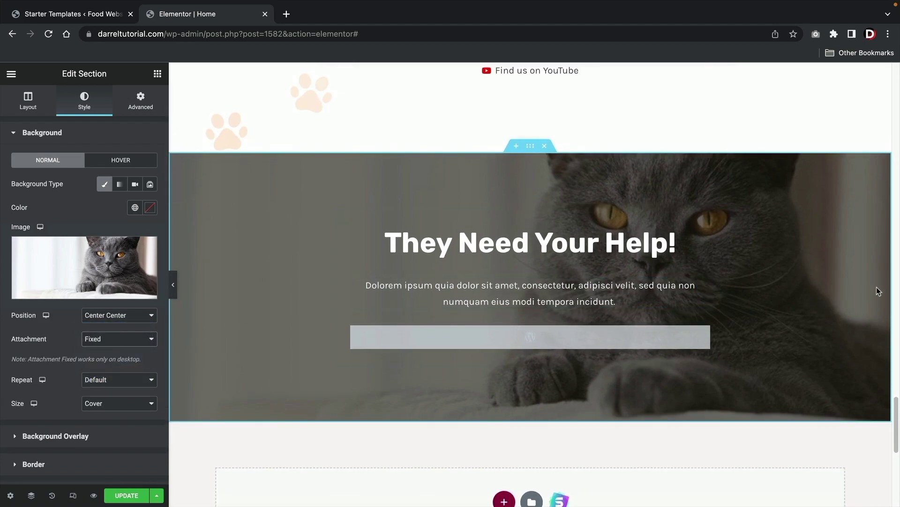
{"action": "left_click_drag", "start_coordinate": [893, 394], "coordinate": [896, 70]}
{"action": "mouse_move", "coordinate": [570, 116]}
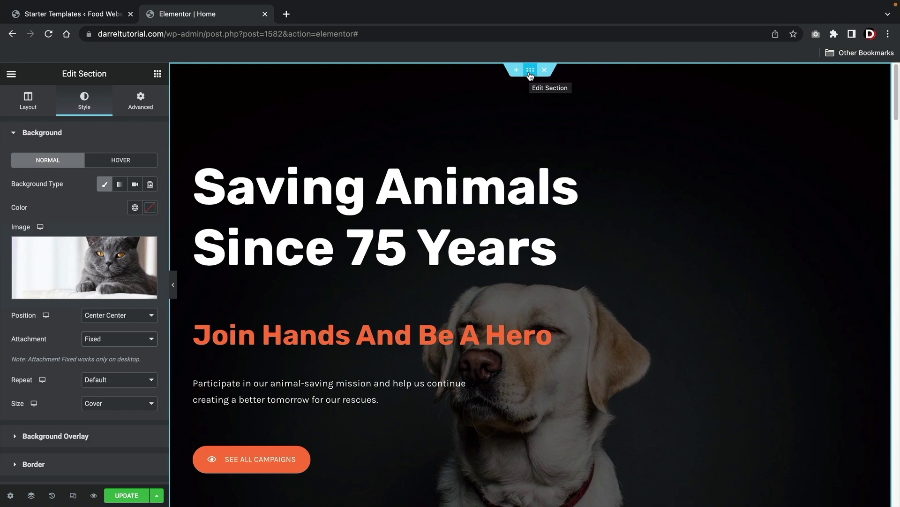
Open the top hero section's settings
{"action": "left_click", "coordinate": [530, 73]}
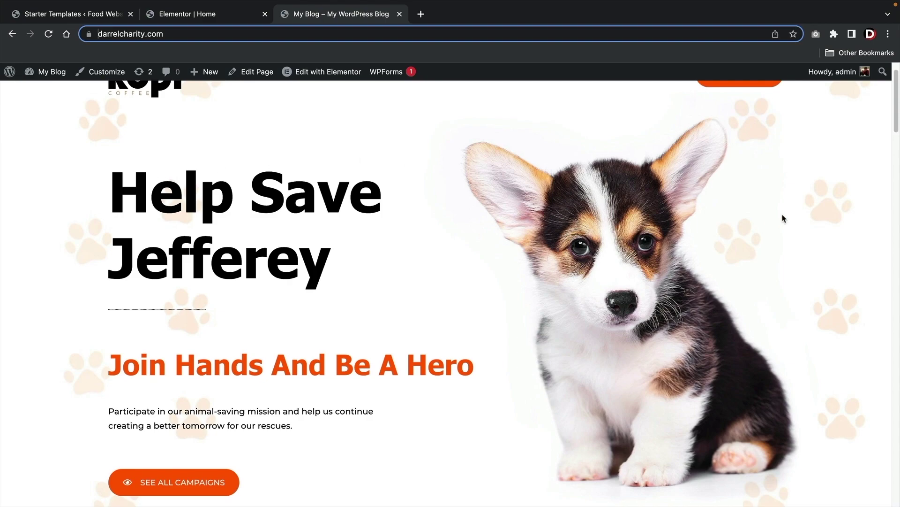
{"action": "scroll", "coordinate": [783, 219], "scroll_direction": "down", "scroll_amount": 1}
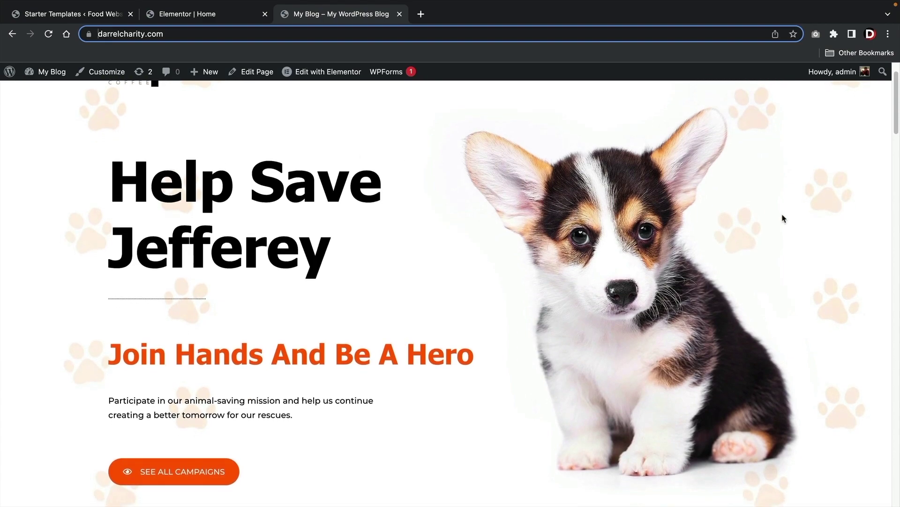
{"action": "scroll", "coordinate": [783, 219], "scroll_direction": "up", "scroll_amount": 1}
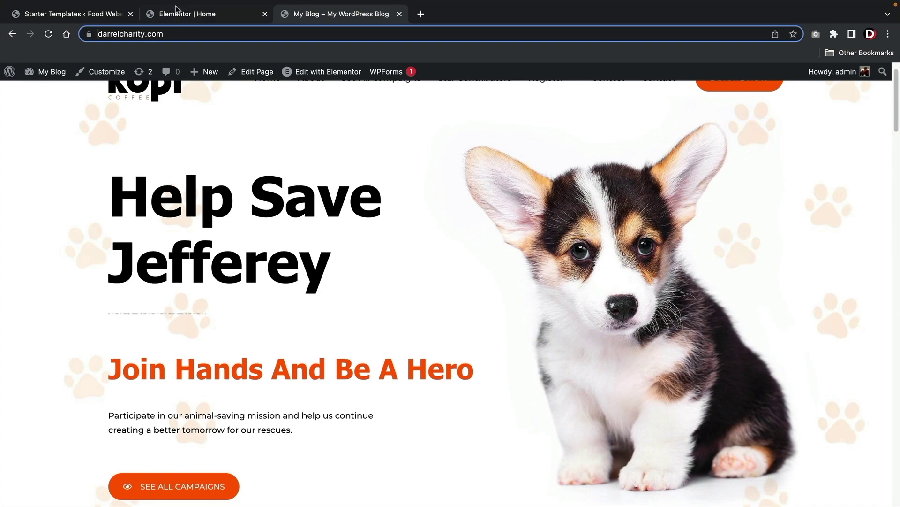
Set the corgi photo as the hero background and make the dark overlay fully transparent
{"action": "left_click", "coordinate": [185, 19]}
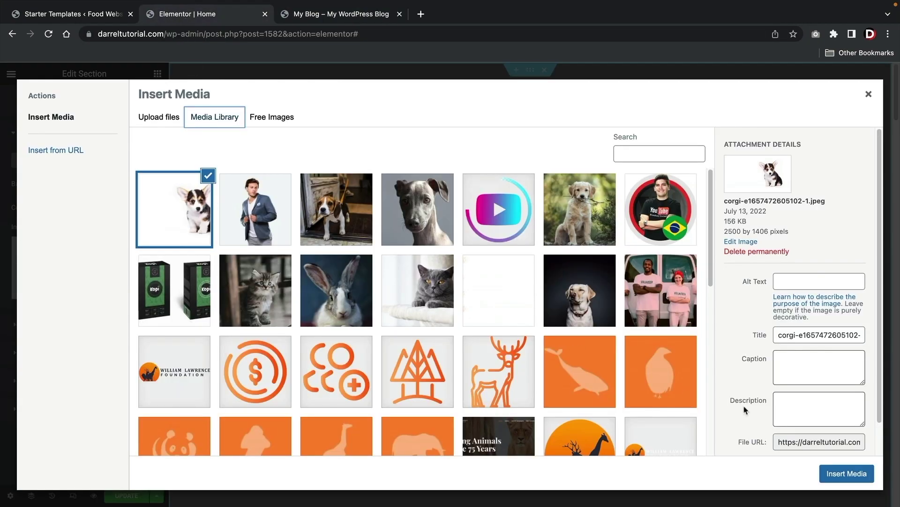
{"action": "left_click", "coordinate": [847, 473]}
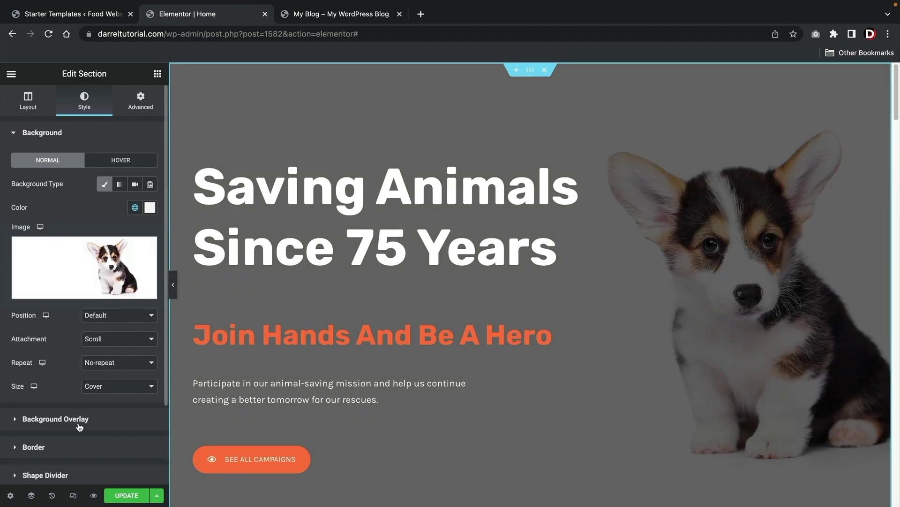
{"action": "left_click", "coordinate": [55, 419]}
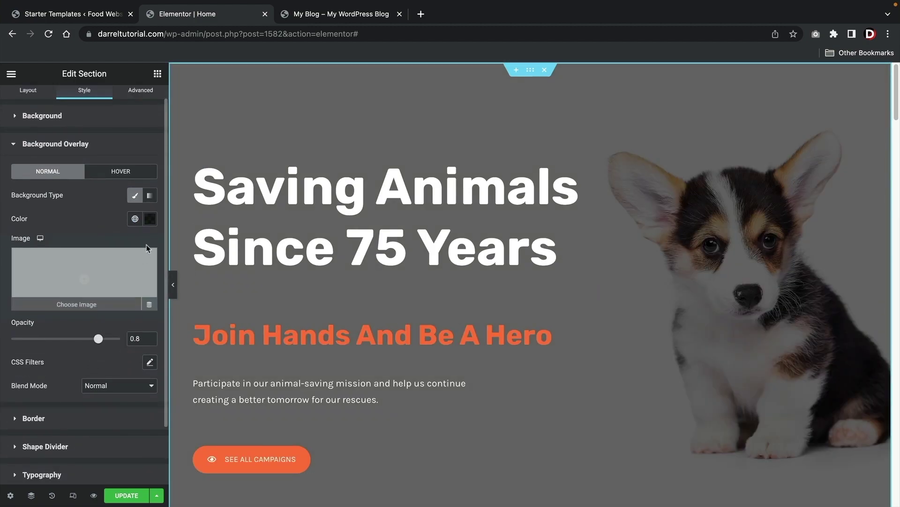
{"action": "left_click", "coordinate": [149, 219]}
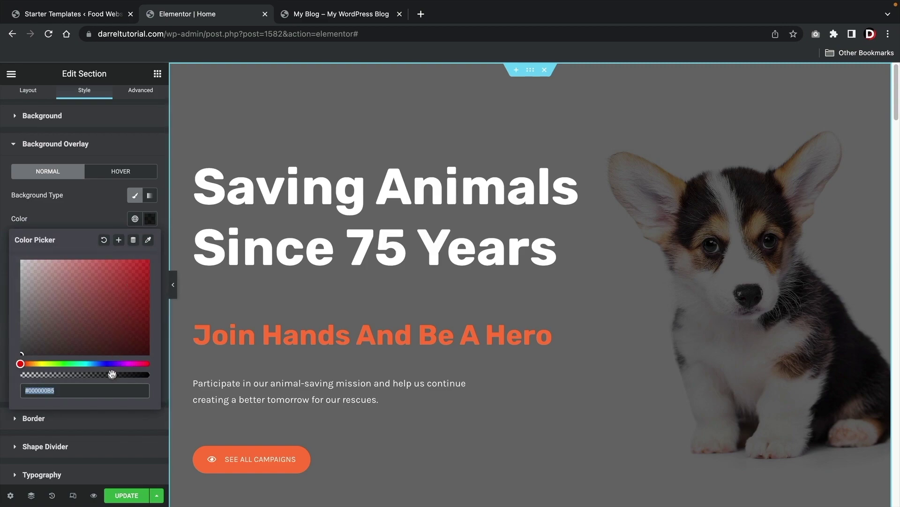
{"action": "left_click_drag", "start_coordinate": [112, 374], "coordinate": [2, 381]}
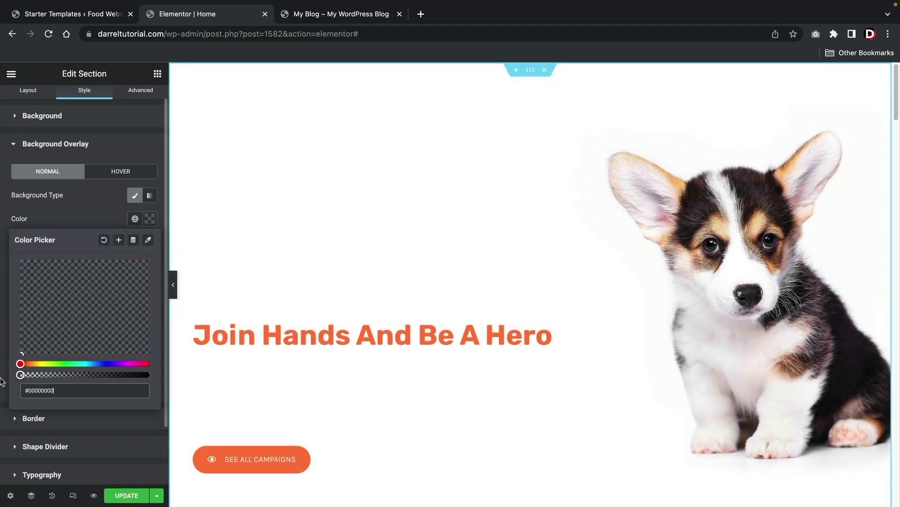
{"action": "left_click", "coordinate": [113, 211]}
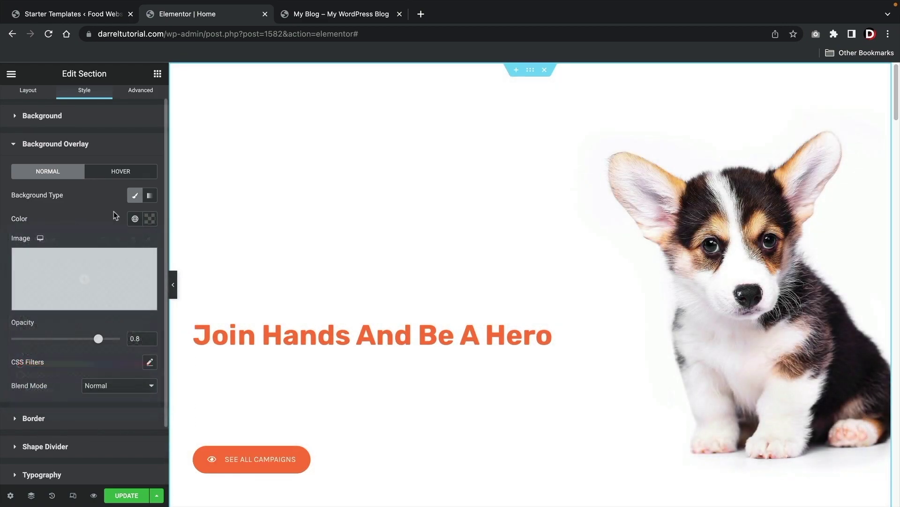
Make the Saving Animals Since 75 Years heading and its paragraph black (#000000)
{"action": "triple_click", "coordinate": [336, 214]}
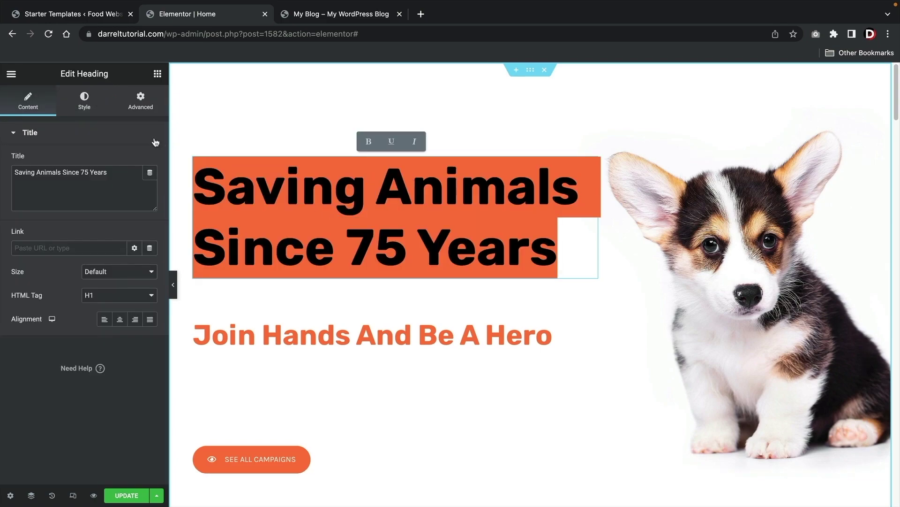
{"action": "left_click", "coordinate": [85, 101]}
{"action": "left_click", "coordinate": [149, 160]}
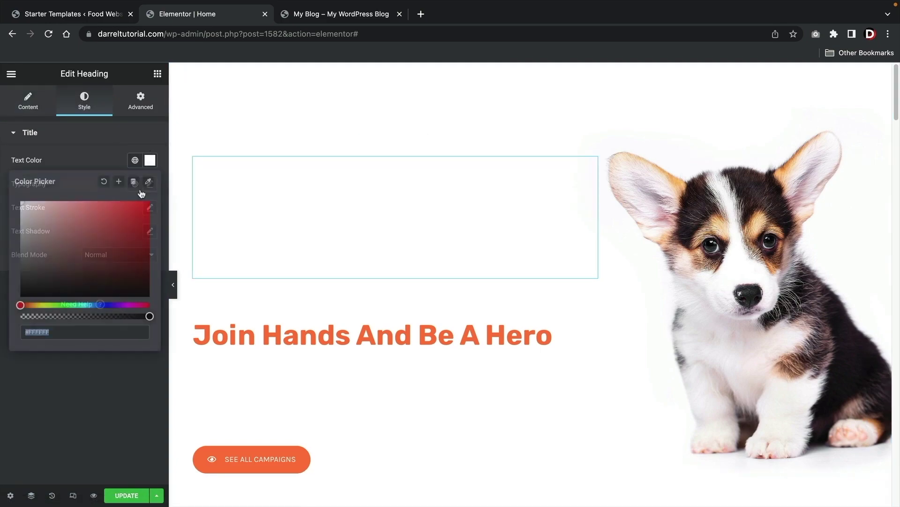
{"action": "left_click", "coordinate": [100, 241]}
{"action": "left_click", "coordinate": [89, 295]}
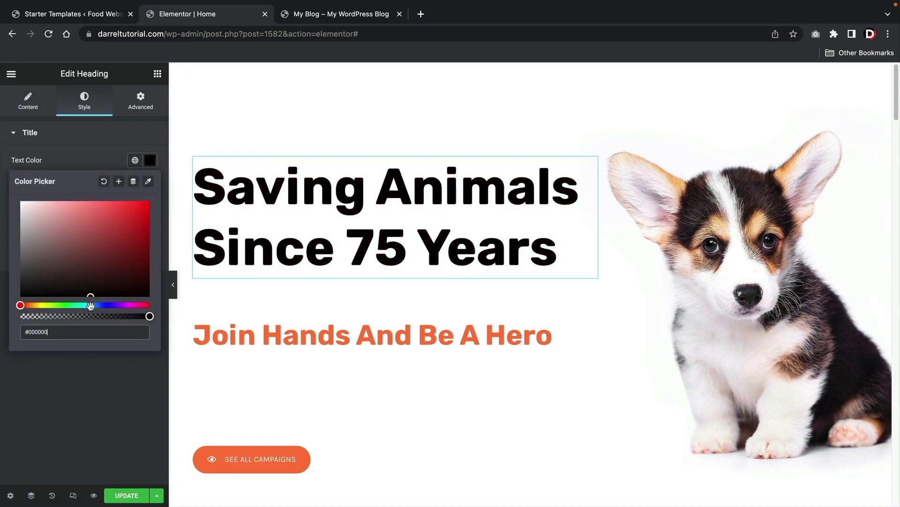
{"action": "left_click", "coordinate": [300, 393]}
{"action": "left_click", "coordinate": [85, 101]}
{"action": "left_click", "coordinate": [150, 183]}
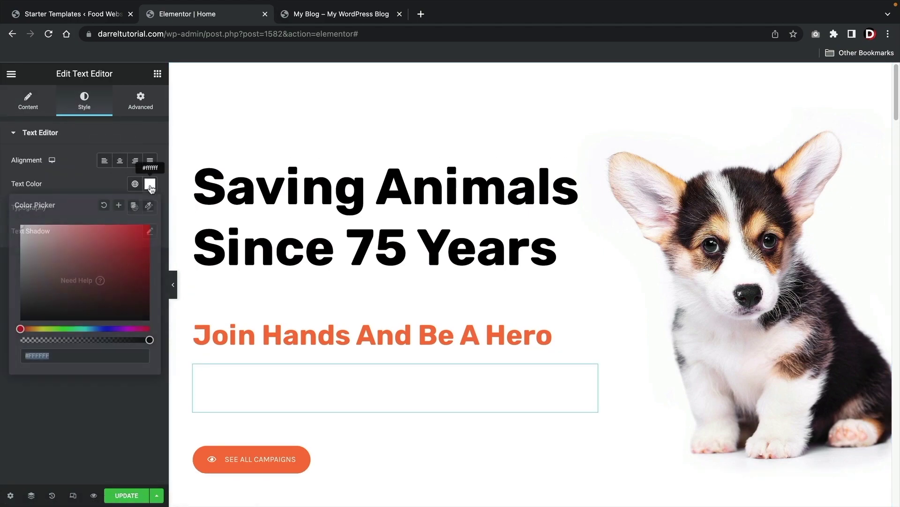
{"action": "left_click", "coordinate": [94, 303]}
{"action": "left_click", "coordinate": [87, 318]}
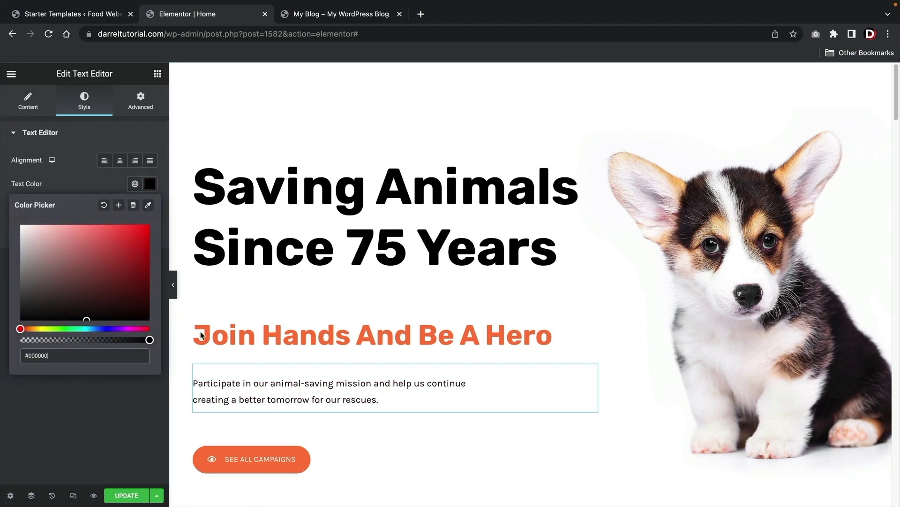
{"action": "left_click", "coordinate": [157, 74]}
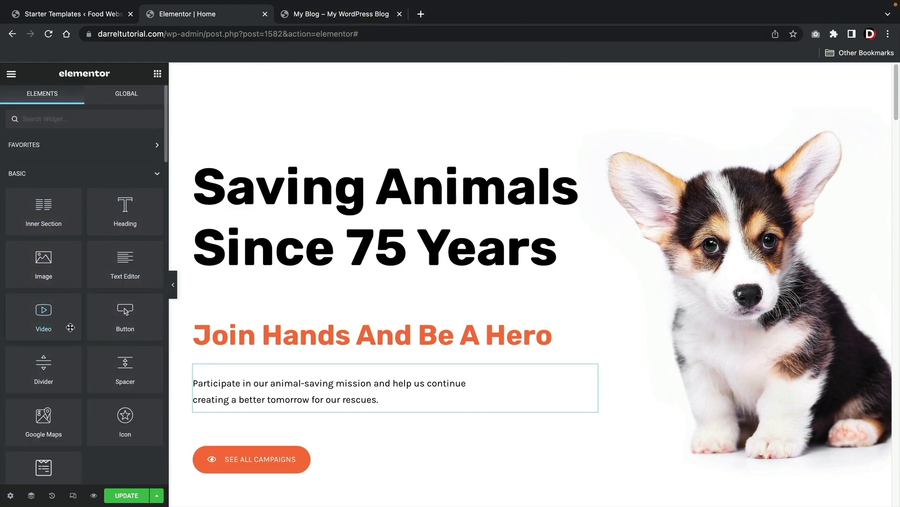
Insert a divider under the heading at 28% width
{"action": "left_click_drag", "start_coordinate": [47, 364], "coordinate": [250, 281]}
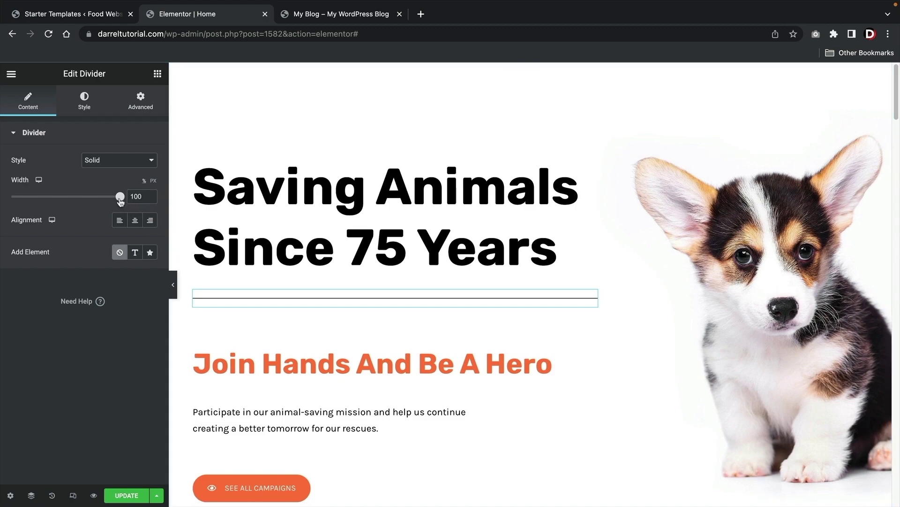
{"action": "left_click_drag", "start_coordinate": [120, 202], "coordinate": [42, 204]}
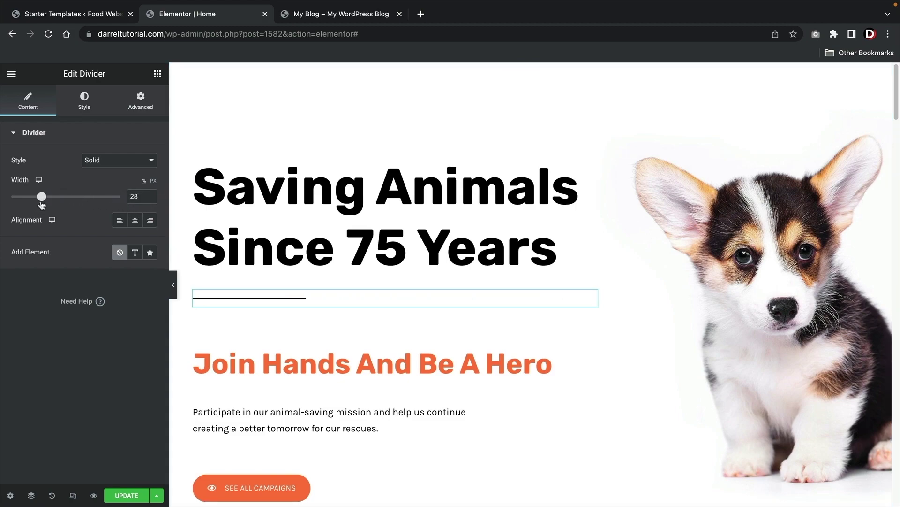
{"action": "left_click", "coordinate": [172, 287]}
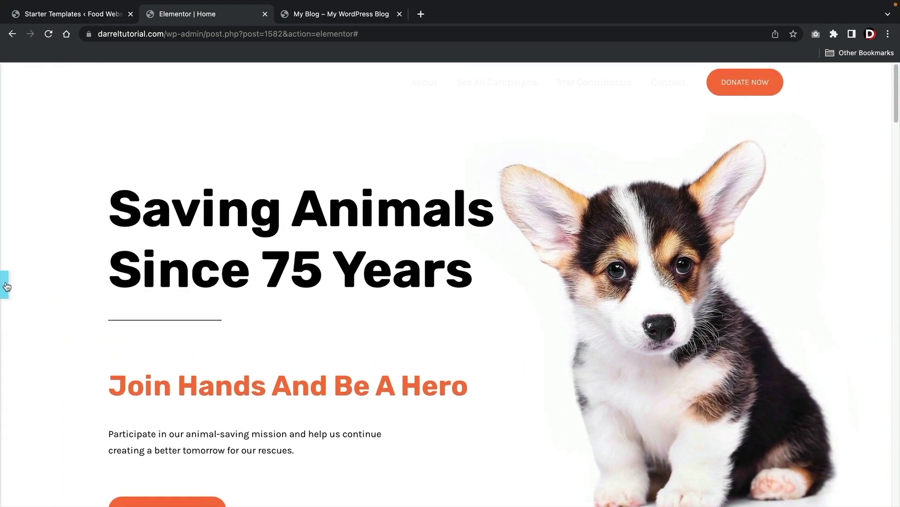
{"action": "left_click", "coordinate": [4, 284]}
{"action": "left_click", "coordinate": [78, 106]}
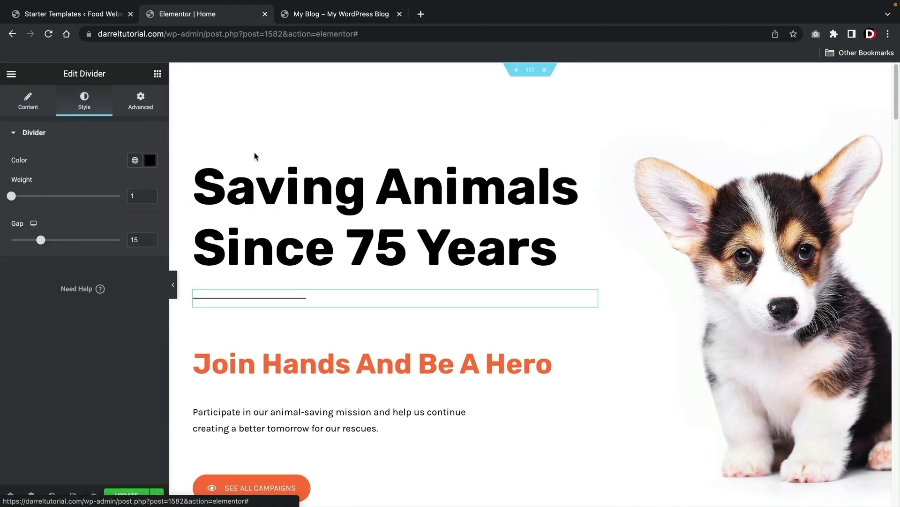
Set the corgi background position to Custom, shifting X to -83
{"action": "left_click", "coordinate": [530, 70]}
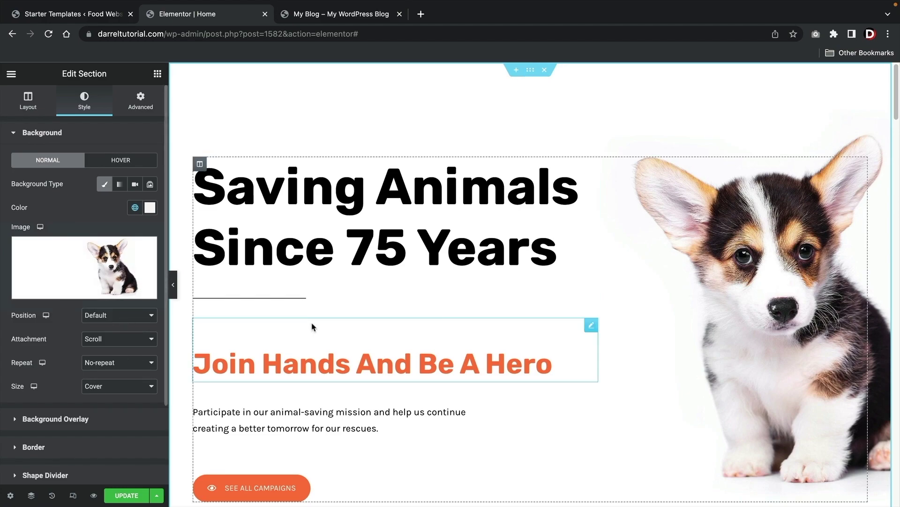
{"action": "left_click", "coordinate": [121, 317]}
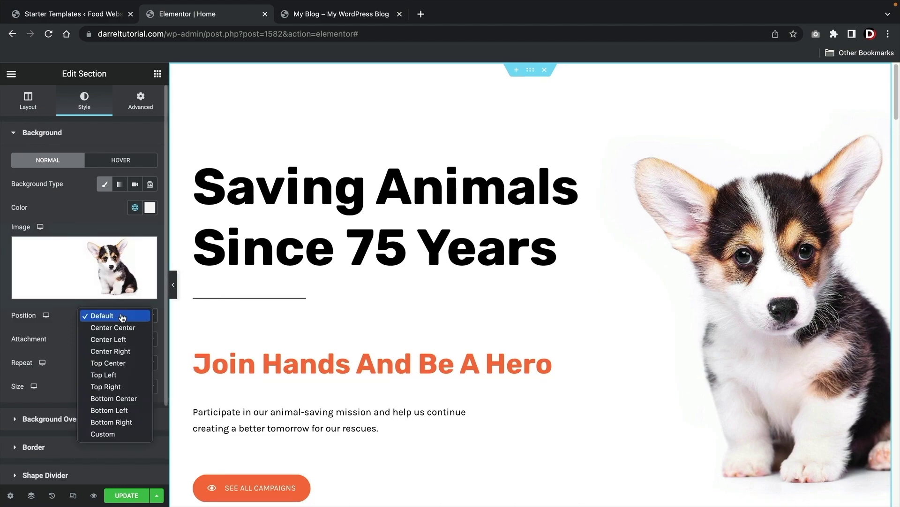
{"action": "left_click", "coordinate": [124, 328]}
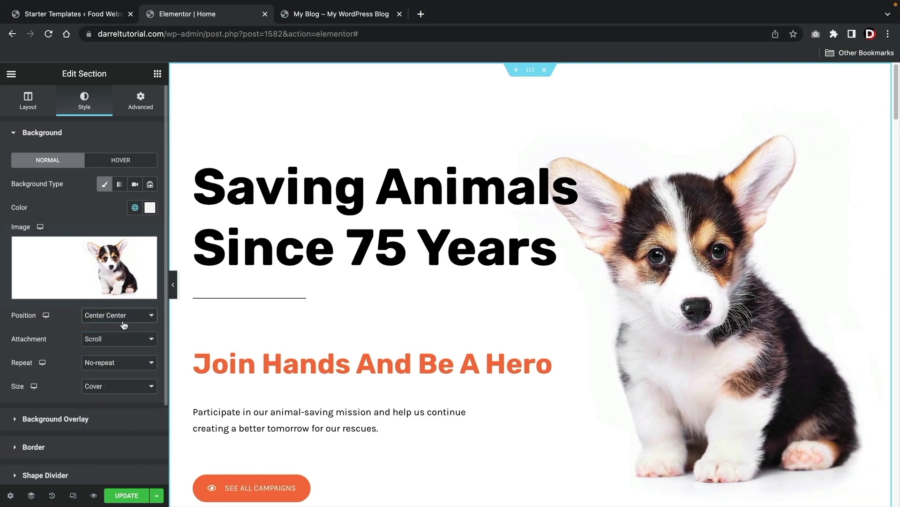
{"action": "left_click", "coordinate": [173, 284]}
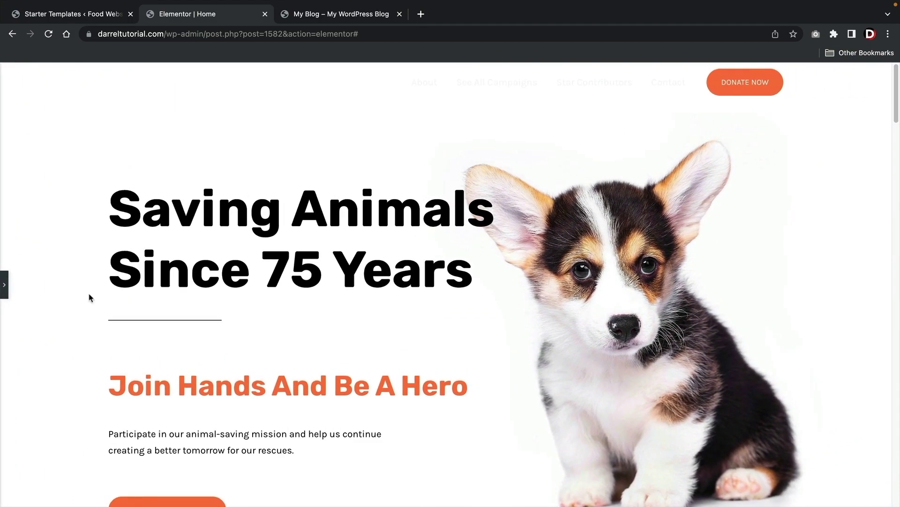
{"action": "left_click", "coordinate": [7, 291]}
{"action": "left_click", "coordinate": [120, 315]}
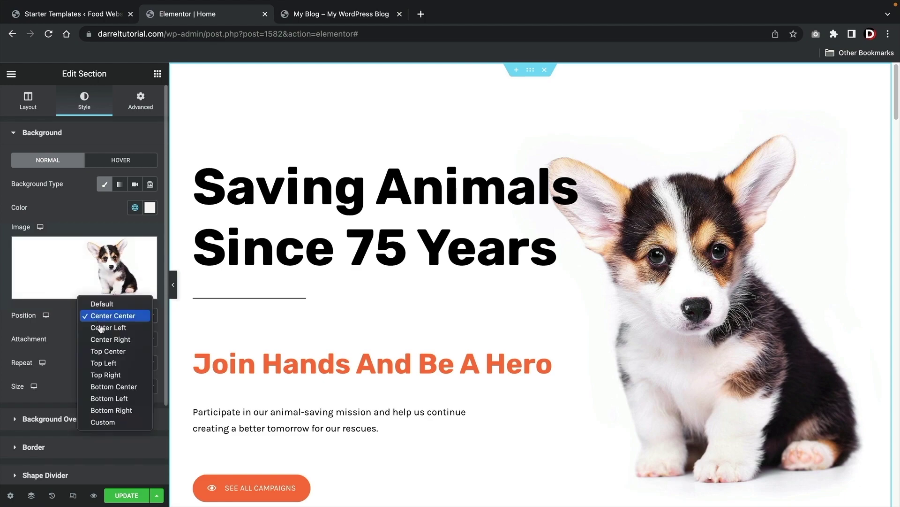
{"action": "left_click", "coordinate": [110, 422]}
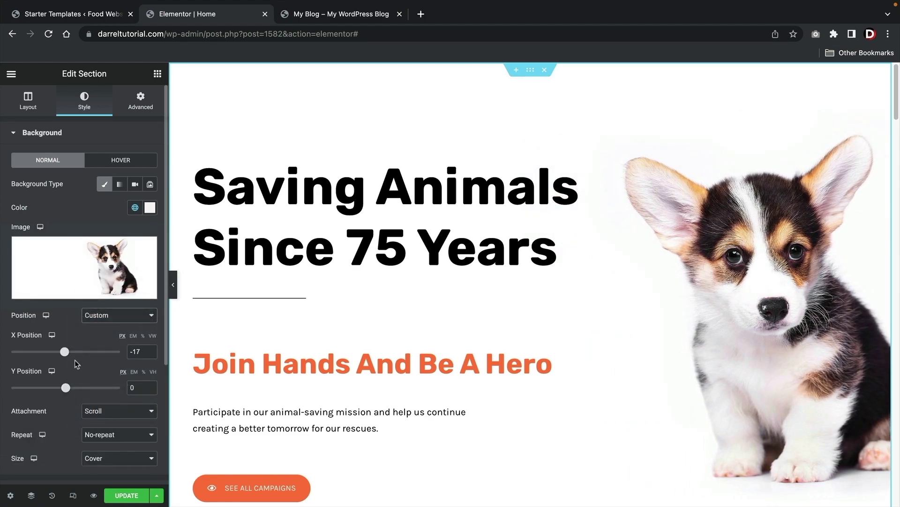
{"action": "left_click_drag", "start_coordinate": [65, 352], "coordinate": [62, 354]}
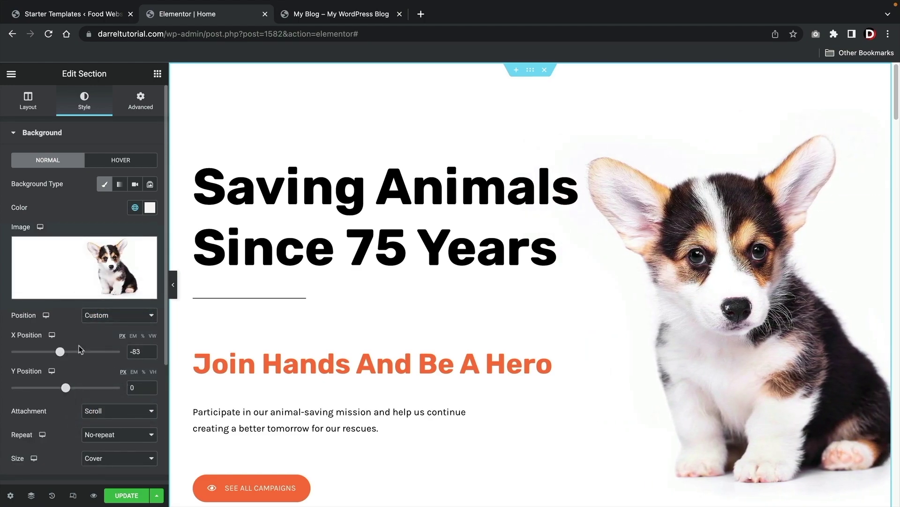
Fine-tune the corgi background X position from -25 to -8
{"action": "left_click", "coordinate": [174, 285]}
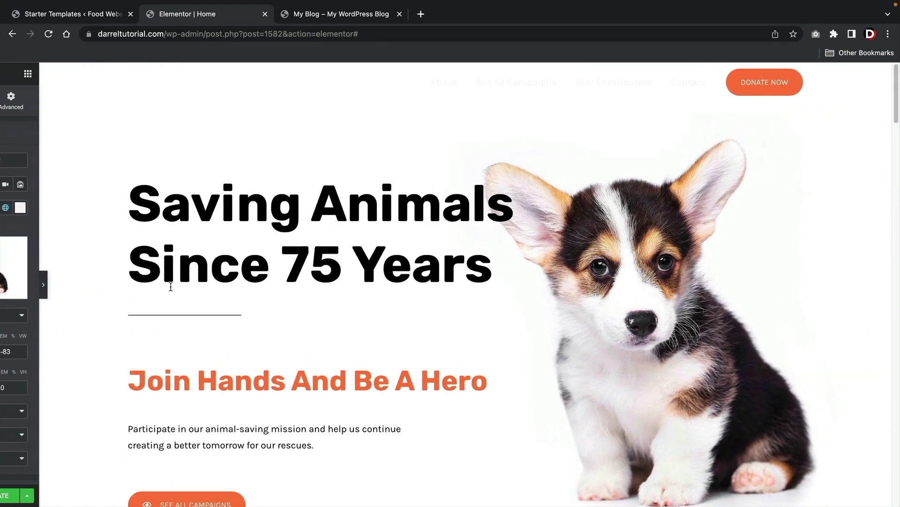
{"action": "left_click", "coordinate": [4, 285]}
{"action": "left_click_drag", "start_coordinate": [59, 351], "coordinate": [64, 352]}
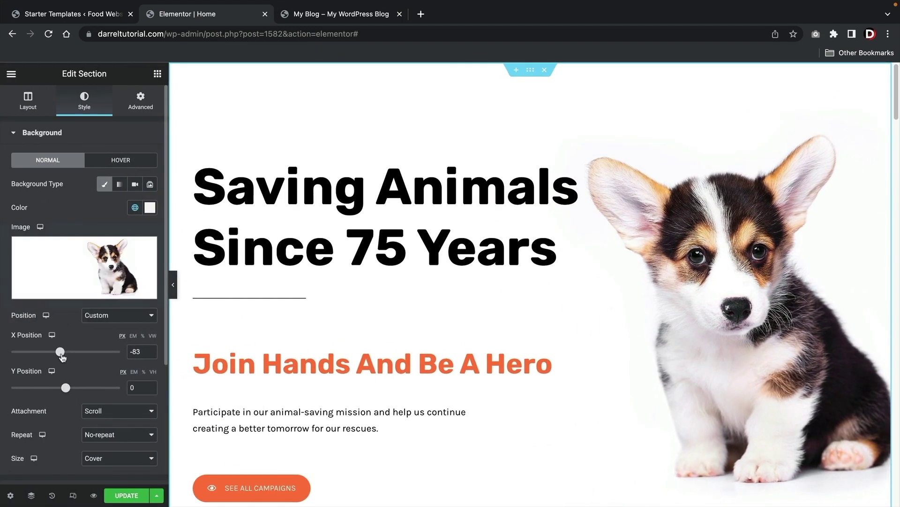
{"action": "left_click", "coordinate": [174, 284]}
{"action": "scroll", "coordinate": [218, 250], "scroll_direction": "down", "scroll_amount": 1}
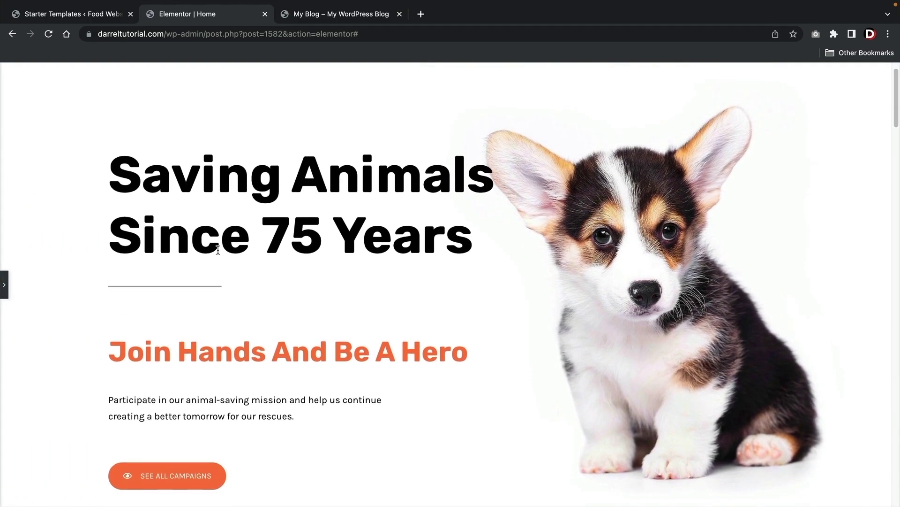
{"action": "left_click", "coordinate": [4, 285]}
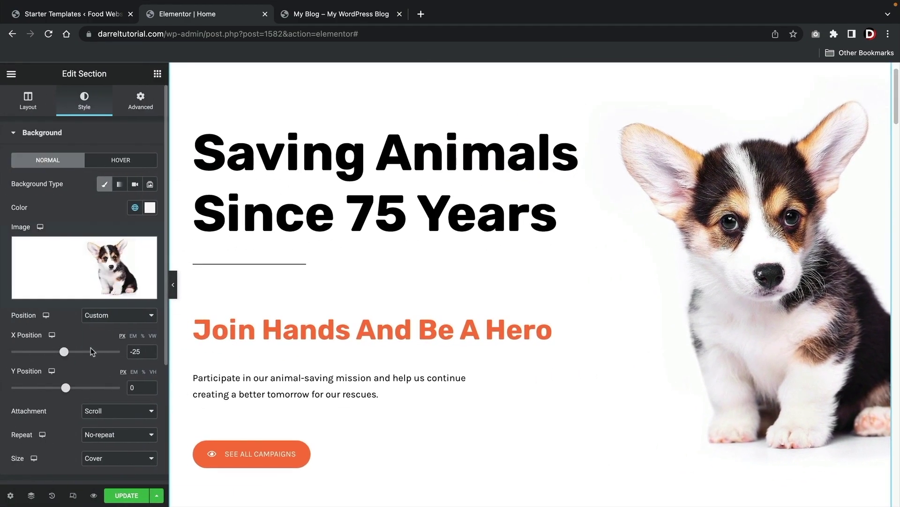
{"action": "left_click_drag", "start_coordinate": [67, 356], "coordinate": [67, 356]}
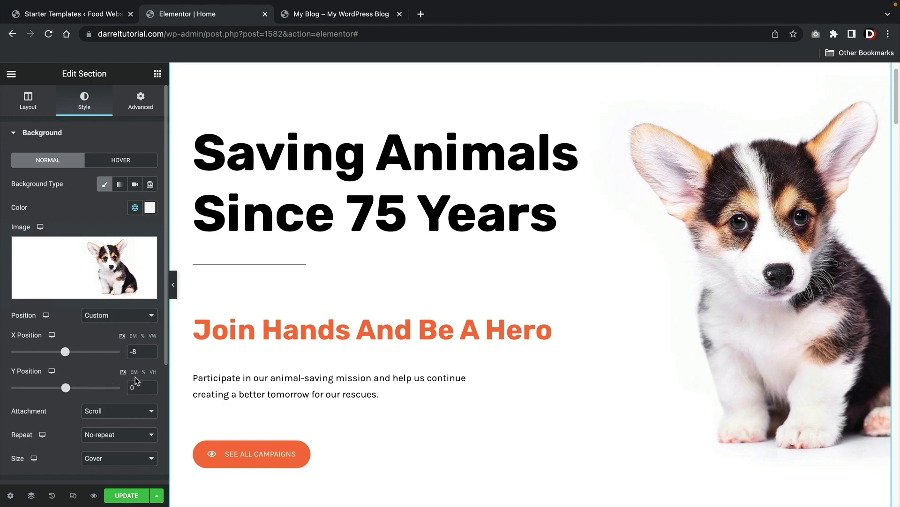
{"action": "left_click", "coordinate": [174, 285]}
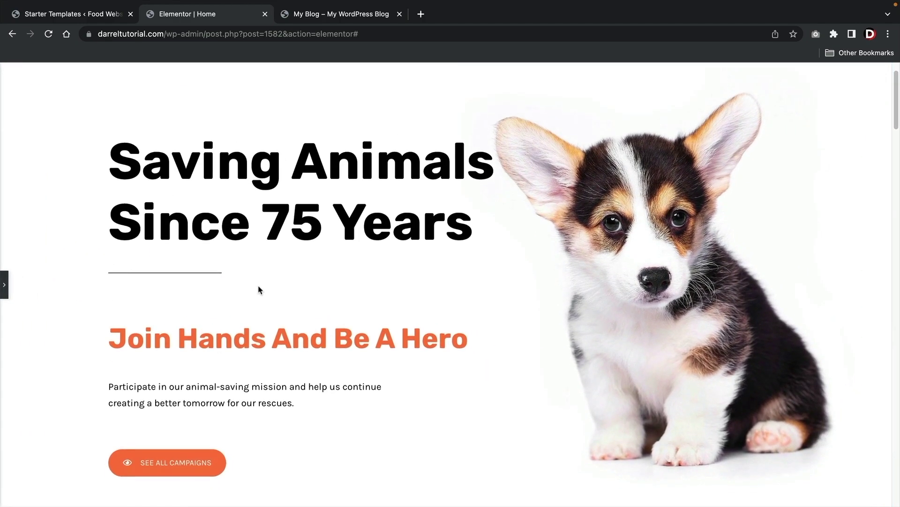
{"action": "scroll", "coordinate": [460, 270], "scroll_direction": "up", "scroll_amount": 2}
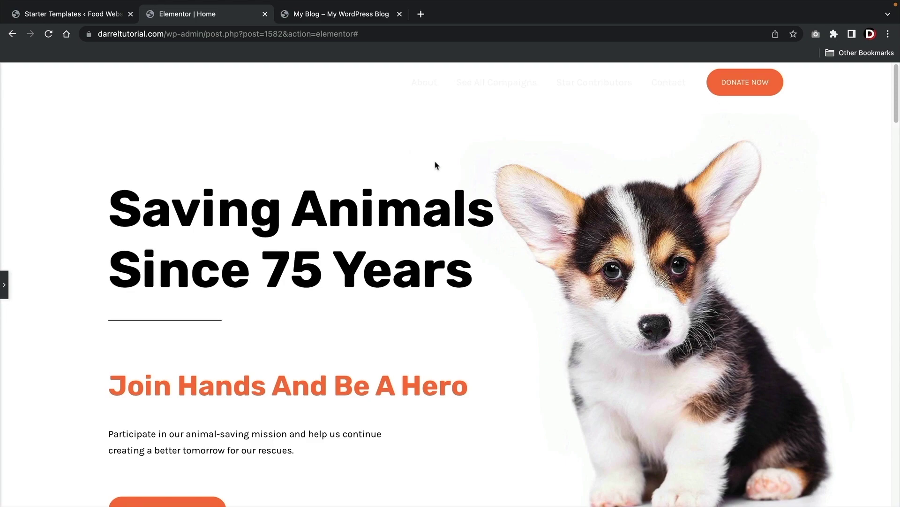
{"action": "scroll", "coordinate": [417, 167], "scroll_direction": "down", "scroll_amount": 2}
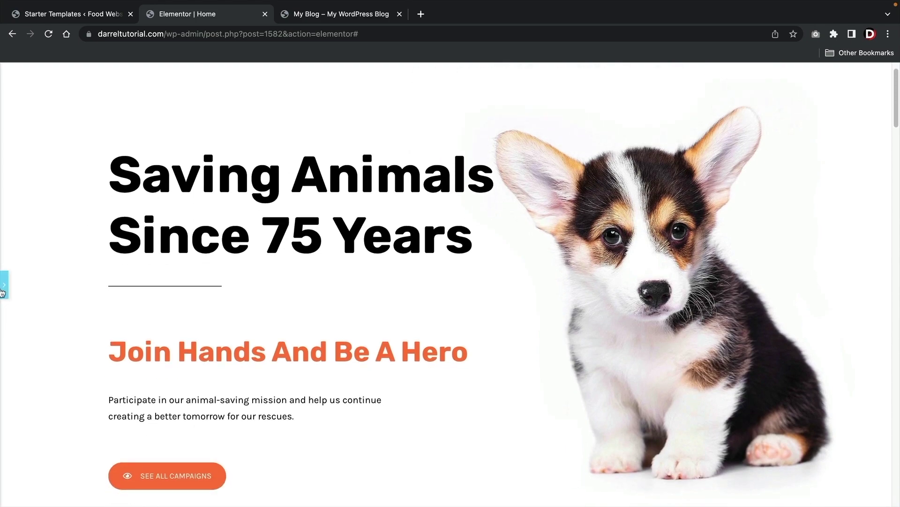
{"action": "left_click", "coordinate": [2, 290]}
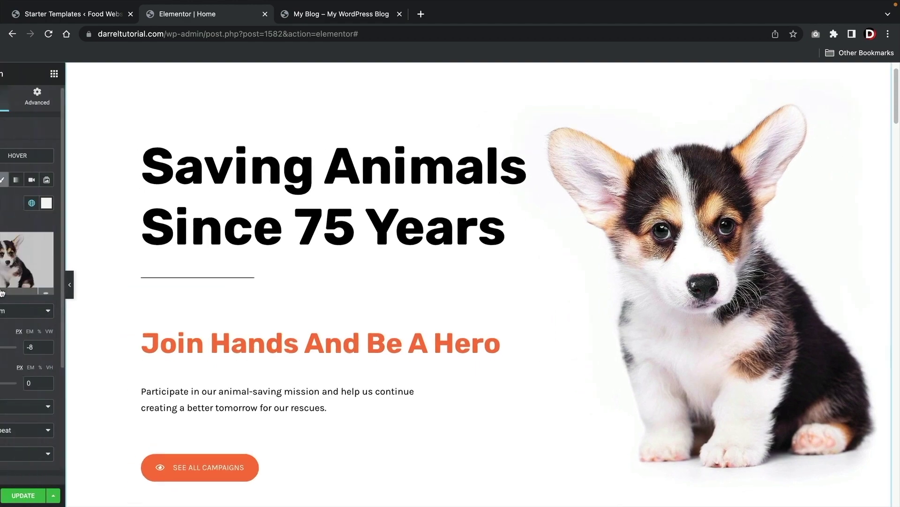
{"action": "scroll", "coordinate": [53, 378], "scroll_direction": "down", "scroll_amount": 3}
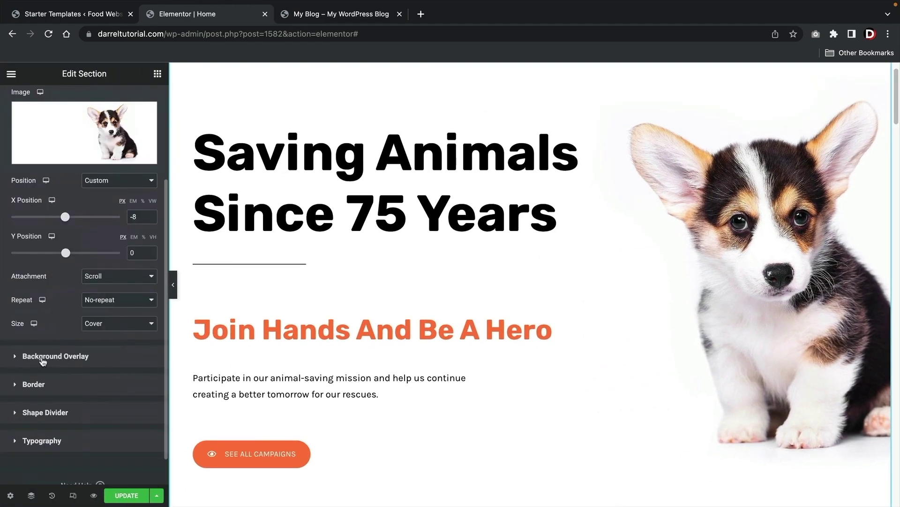
Set the bg-graphics-2-1-1 paw-print image as the hero's background overlay
{"action": "left_click", "coordinate": [42, 357]}
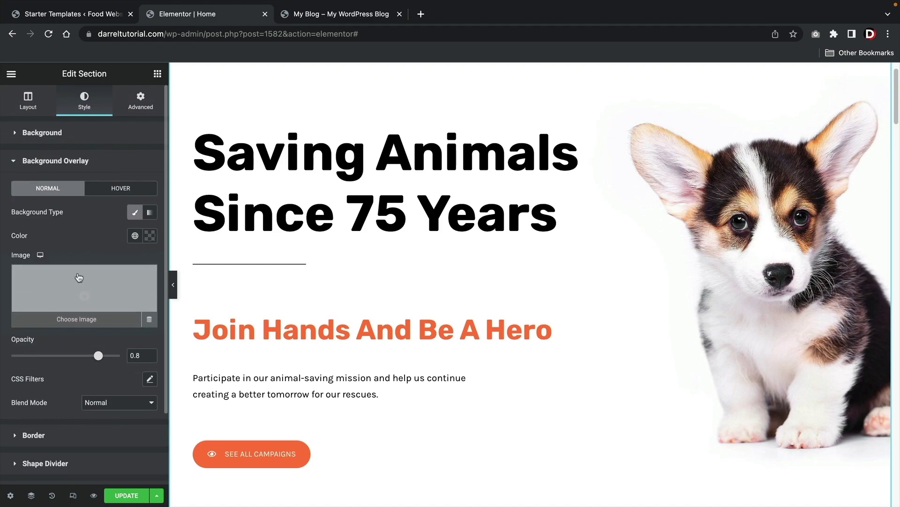
{"action": "left_click", "coordinate": [96, 287]}
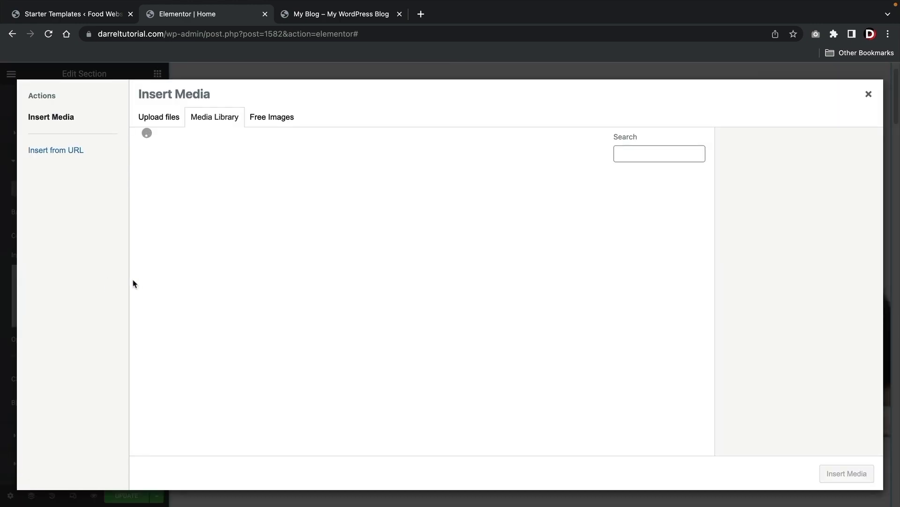
{"action": "left_click", "coordinate": [497, 289]}
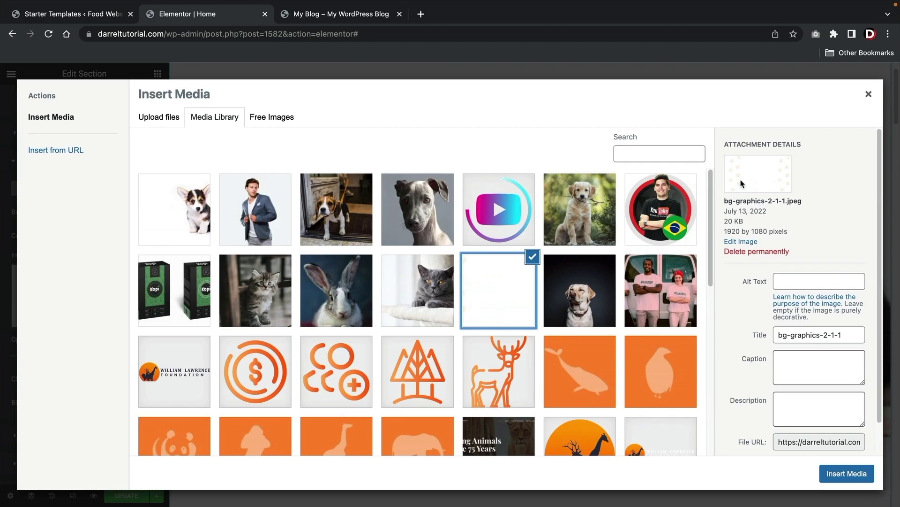
{"action": "left_click", "coordinate": [830, 475]}
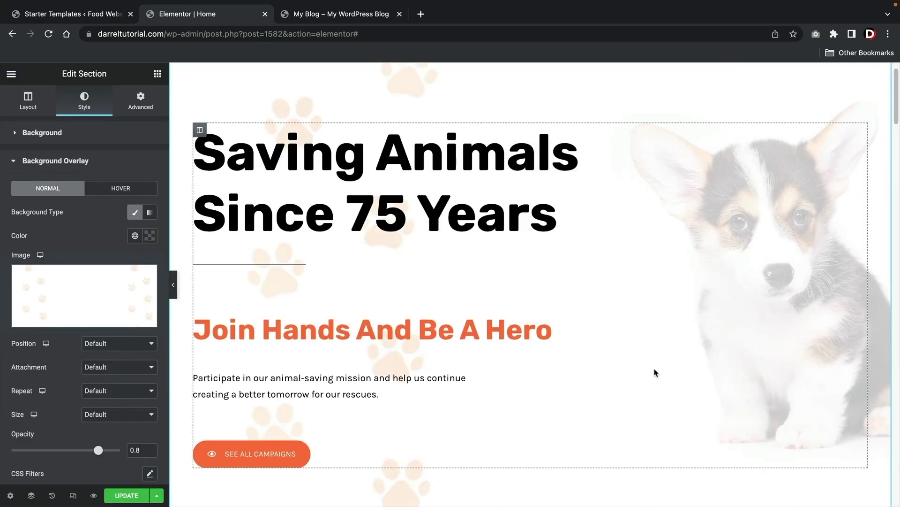
{"action": "scroll", "coordinate": [101, 398], "scroll_direction": "down", "scroll_amount": 1}
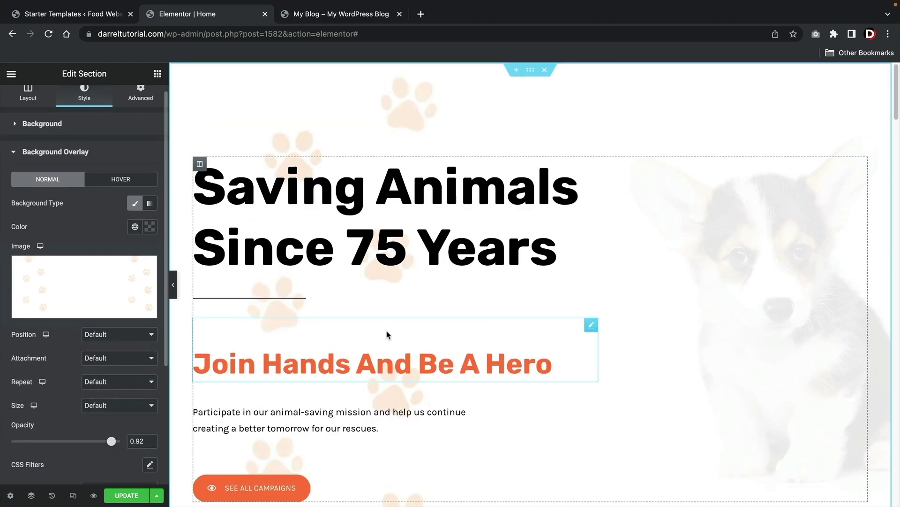
{"action": "scroll", "coordinate": [328, 376], "scroll_direction": "down", "scroll_amount": 1}
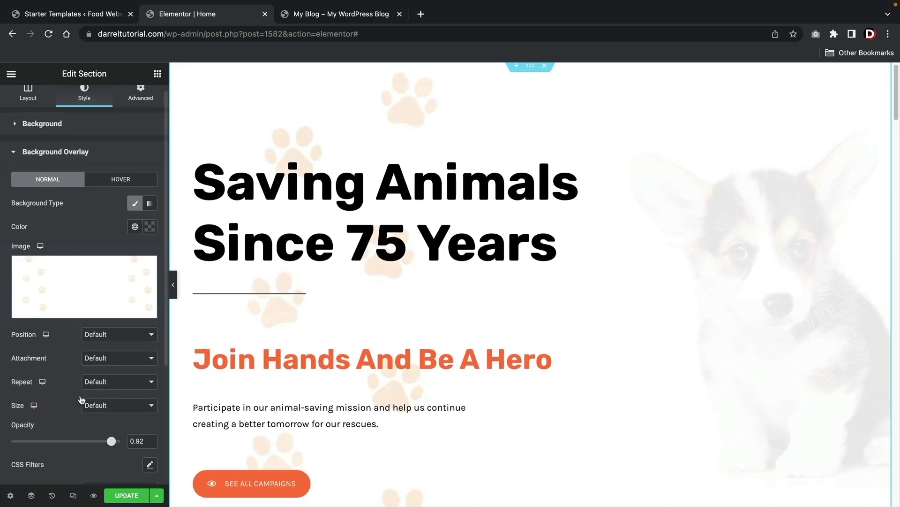
{"action": "scroll", "coordinate": [64, 411], "scroll_direction": "down", "scroll_amount": 1}
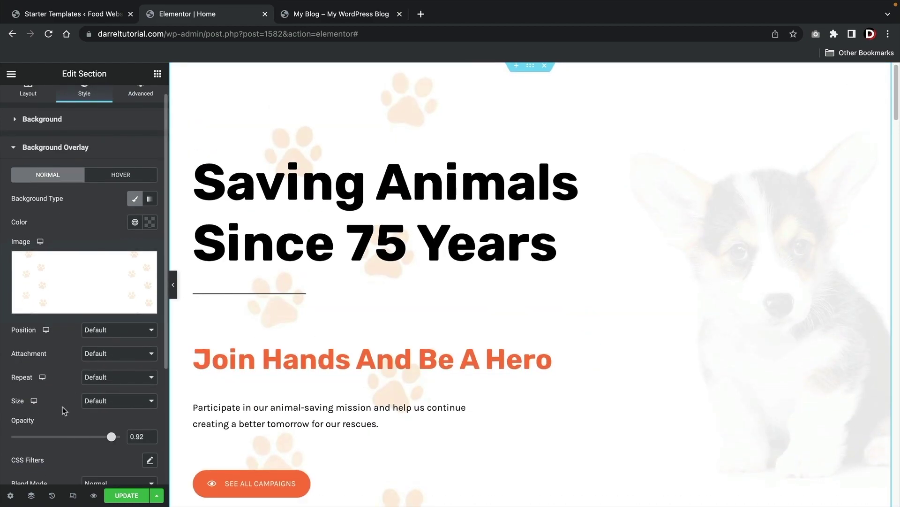
{"action": "left_click", "coordinate": [173, 285]}
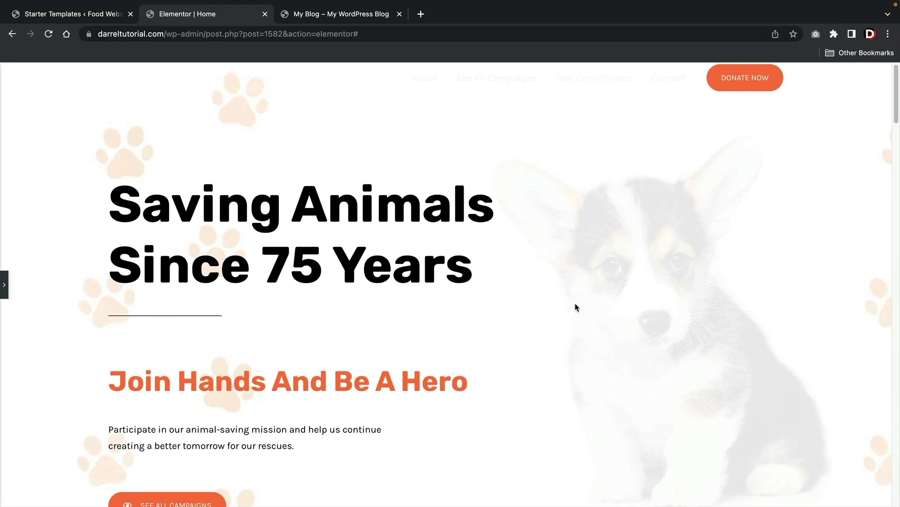
{"action": "left_click", "coordinate": [5, 286]}
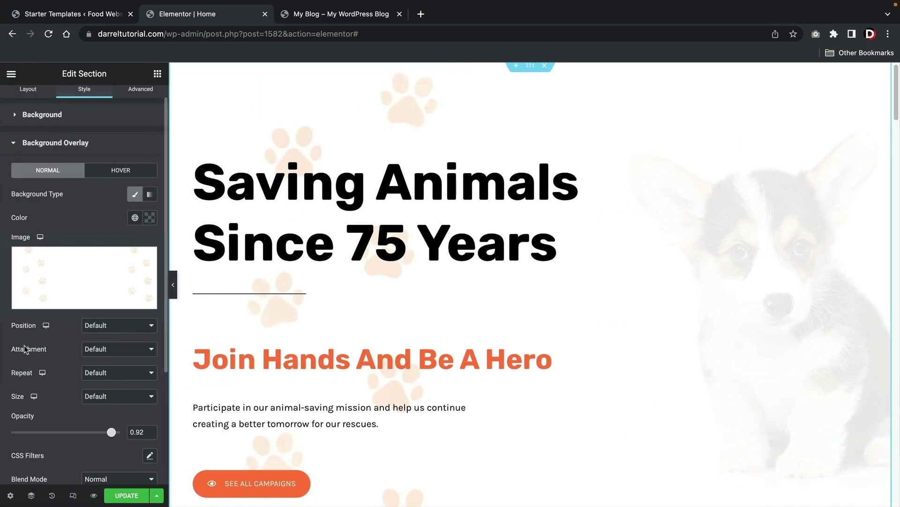
{"action": "scroll", "coordinate": [26, 350], "scroll_direction": "down", "scroll_amount": 4}
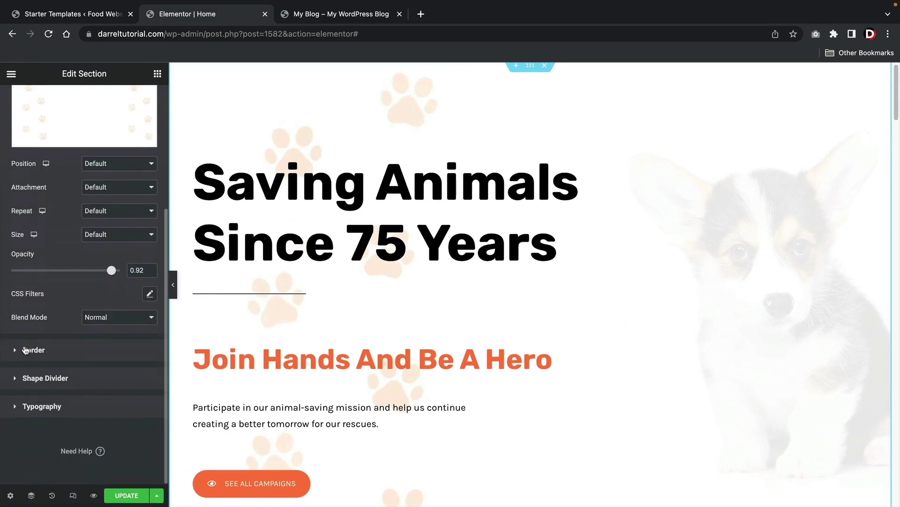
Set the overlay blend mode to Multiply
{"action": "left_click", "coordinate": [105, 319]}
{"action": "left_click", "coordinate": [114, 328]}
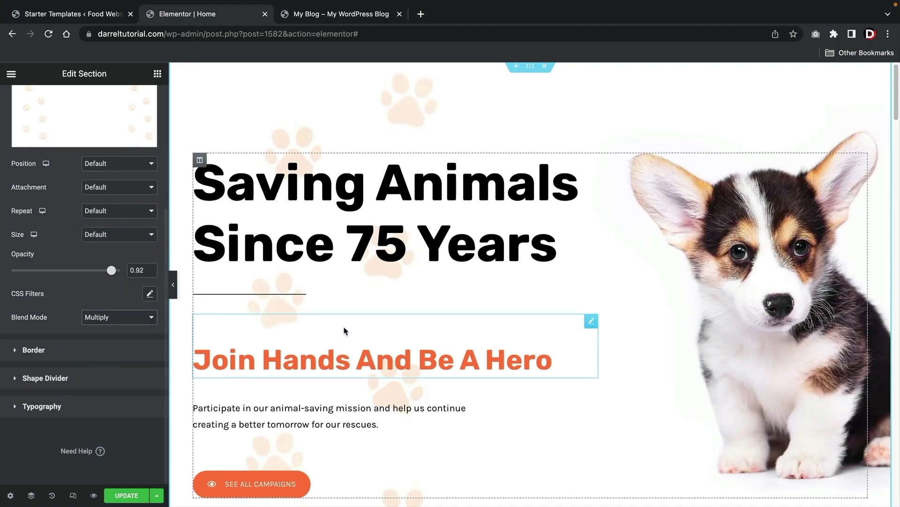
{"action": "left_click", "coordinate": [173, 284]}
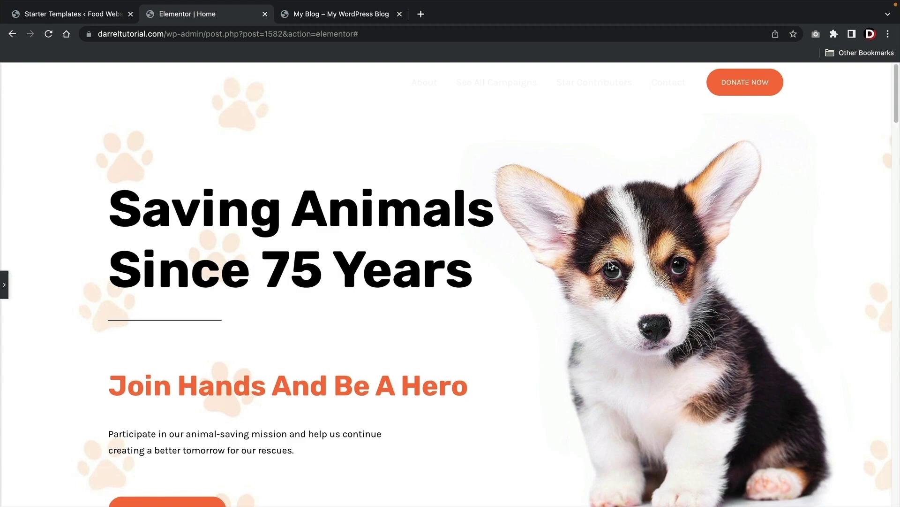
{"action": "scroll", "coordinate": [283, 146], "scroll_direction": "down", "scroll_amount": 1}
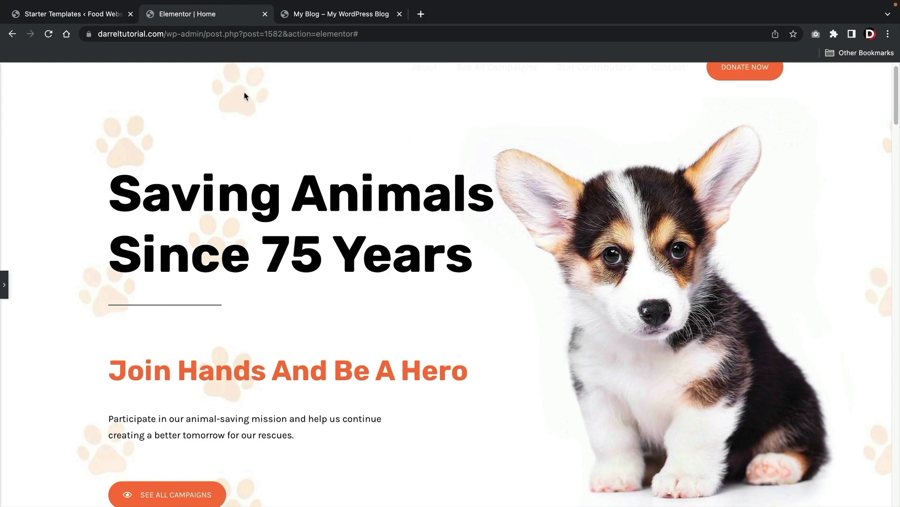
{"action": "left_click", "coordinate": [4, 284]}
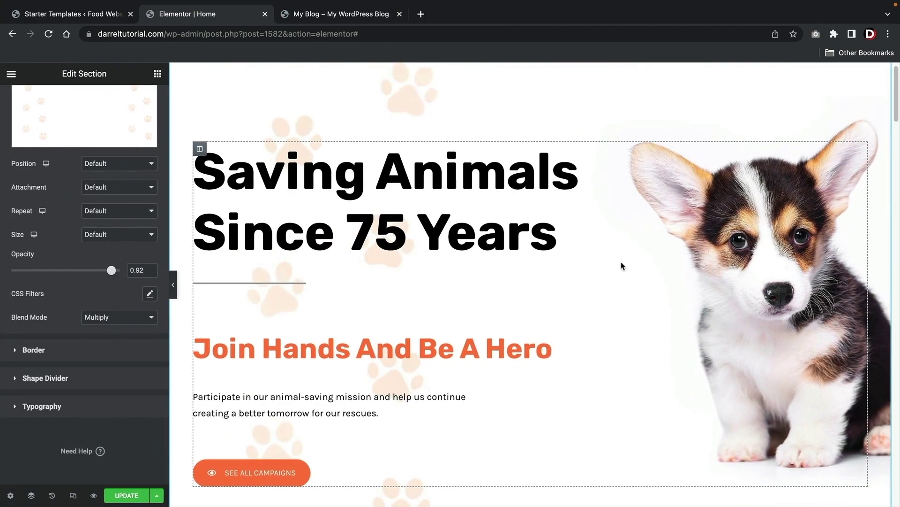
Size the paw-print overlay to Cover with Default position, and update the page
{"action": "scroll", "coordinate": [76, 318], "scroll_direction": "up", "scroll_amount": 4}
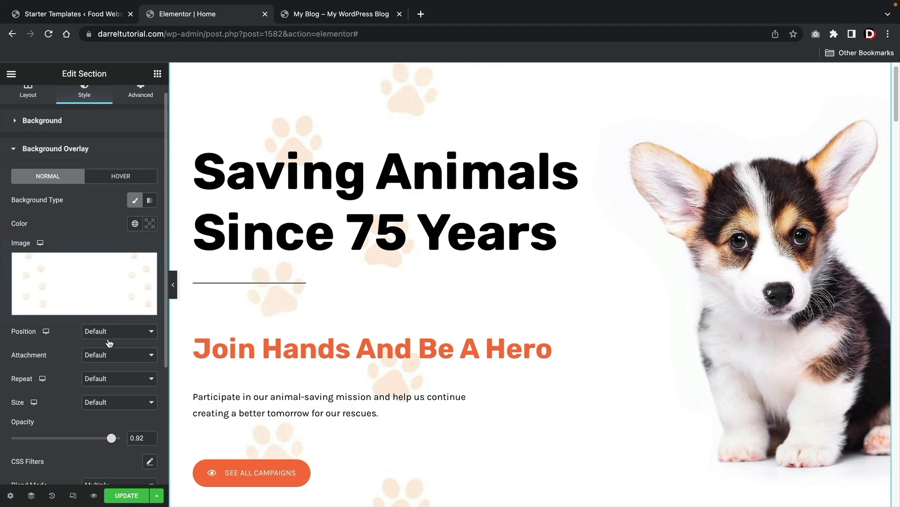
{"action": "left_click", "coordinate": [116, 334]}
{"action": "left_click", "coordinate": [118, 336]}
{"action": "left_click", "coordinate": [115, 402]}
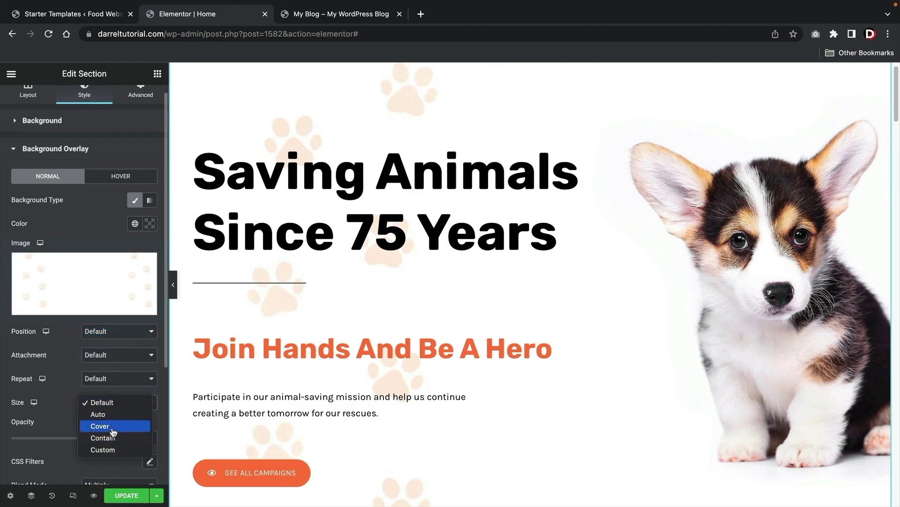
{"action": "left_click", "coordinate": [112, 426]}
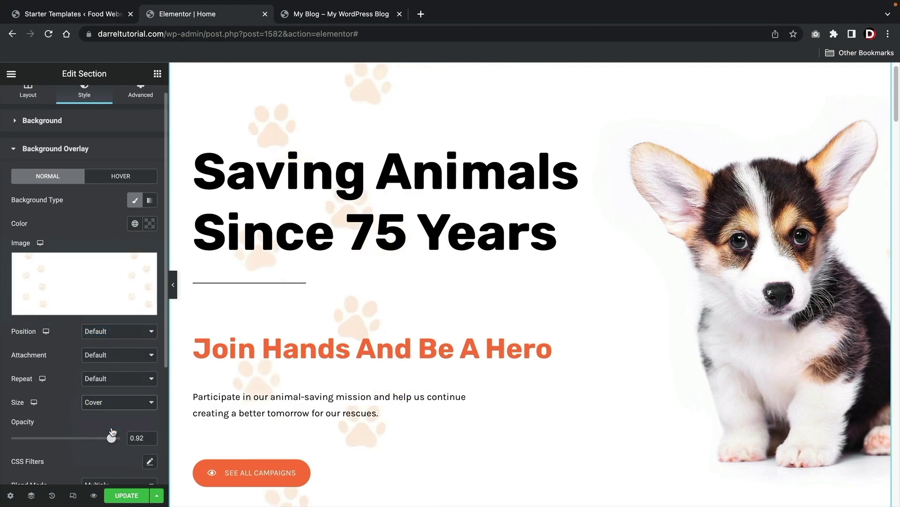
{"action": "left_click", "coordinate": [173, 285]}
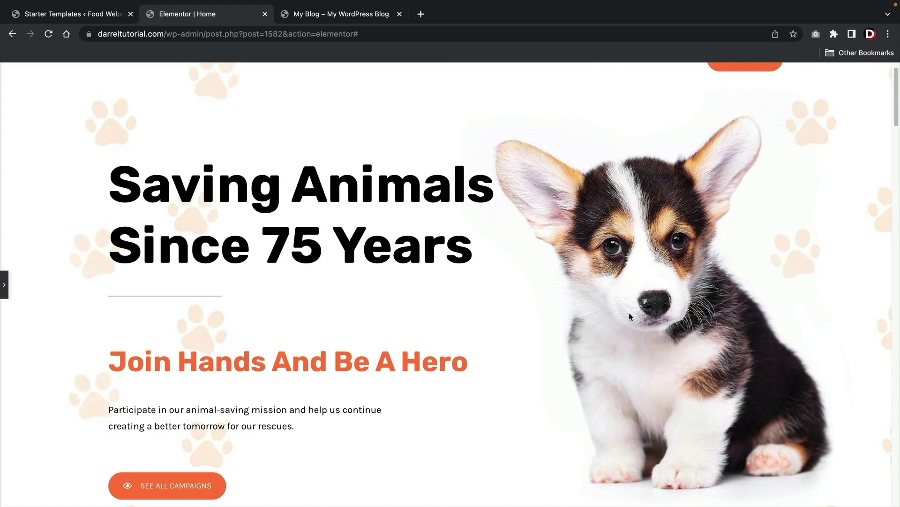
{"action": "left_click", "coordinate": [4, 284]}
{"action": "left_click", "coordinate": [126, 496]}
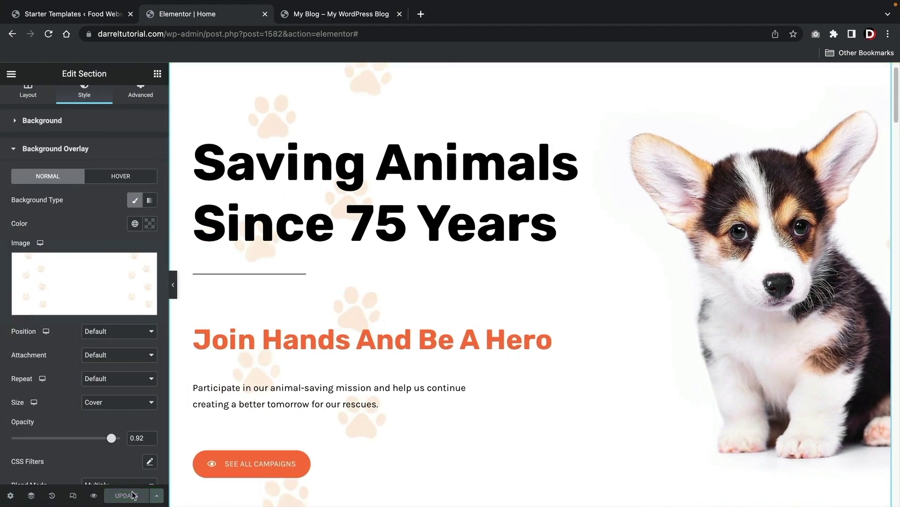
{"action": "left_click", "coordinate": [12, 74]}
View the live home page and scroll through the updated corgi hero
{"action": "left_click", "coordinate": [87, 280]}
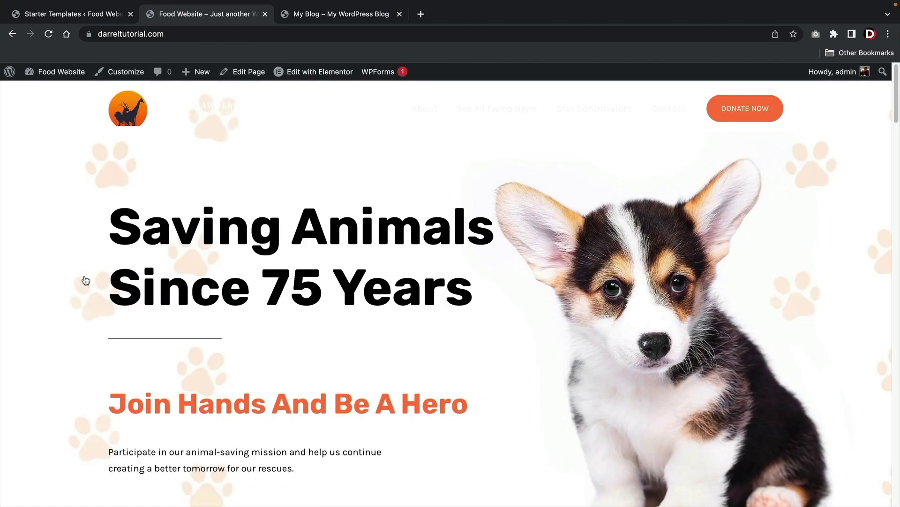
{"action": "scroll", "coordinate": [177, 259], "scroll_direction": "down", "scroll_amount": 2}
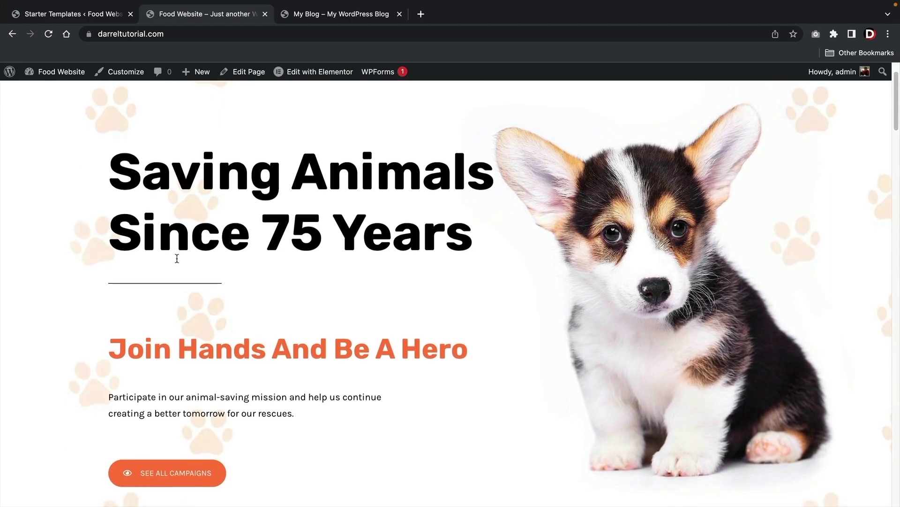
{"action": "scroll", "coordinate": [177, 258], "scroll_direction": "down", "scroll_amount": 10}
{"action": "scroll", "coordinate": [177, 259], "scroll_direction": "down", "scroll_amount": 20}
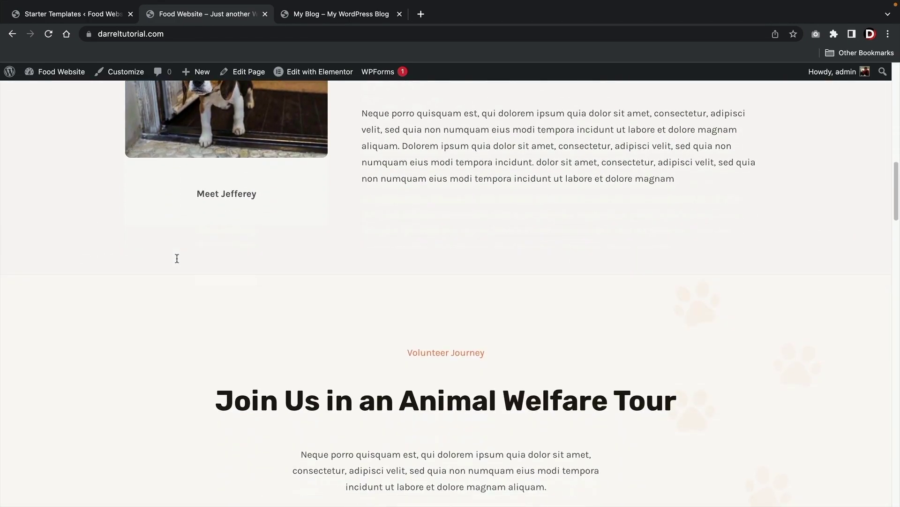
{"action": "scroll", "coordinate": [177, 259], "scroll_direction": "down", "scroll_amount": 20}
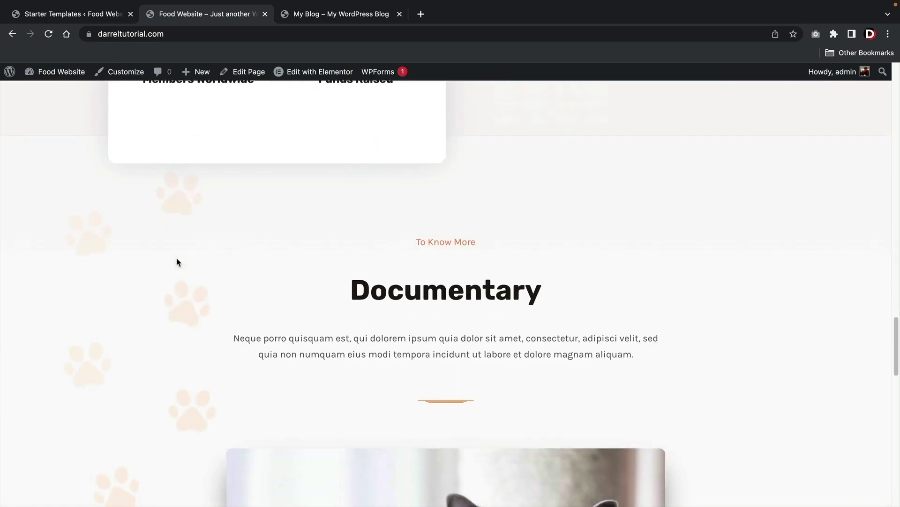
{"action": "scroll", "coordinate": [177, 261], "scroll_direction": "up", "scroll_amount": 20}
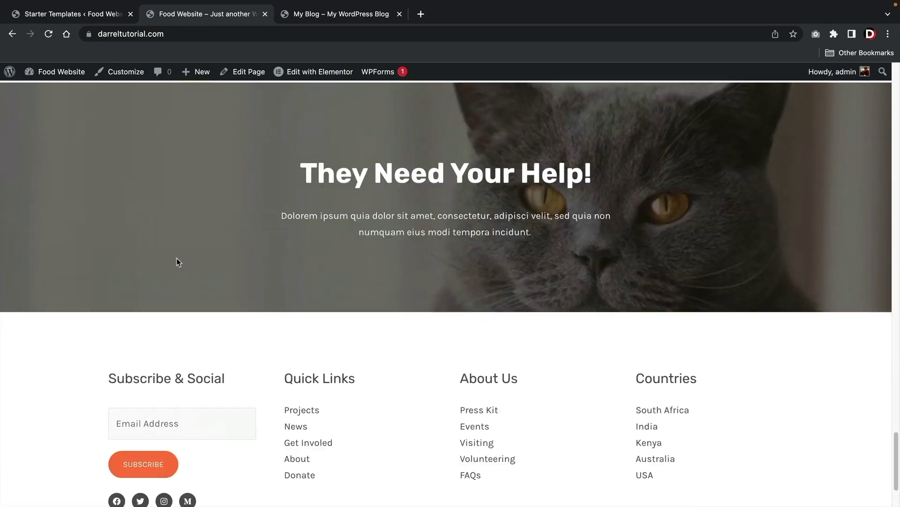
{"action": "scroll", "coordinate": [176, 261], "scroll_direction": "up", "scroll_amount": 20}
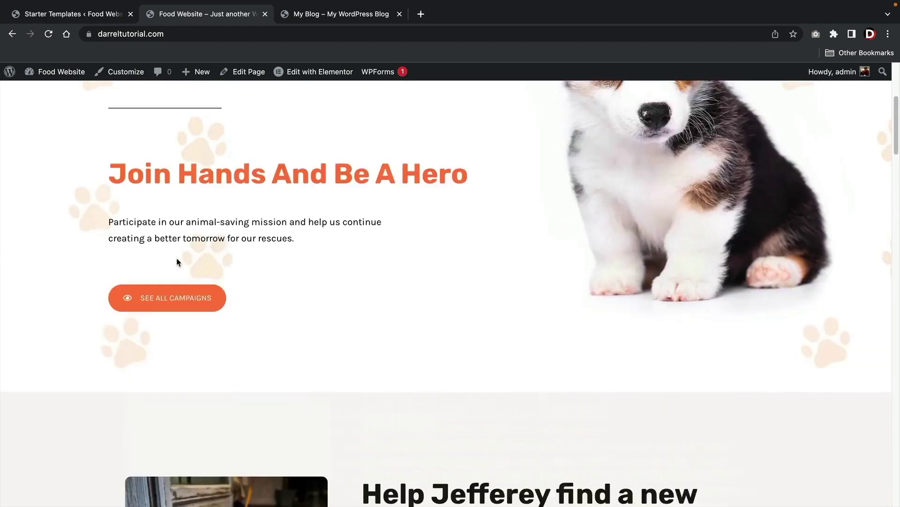
{"action": "scroll", "coordinate": [177, 258], "scroll_direction": "down", "scroll_amount": 1}
{"action": "scroll", "coordinate": [177, 258], "scroll_direction": "down", "scroll_amount": 1}
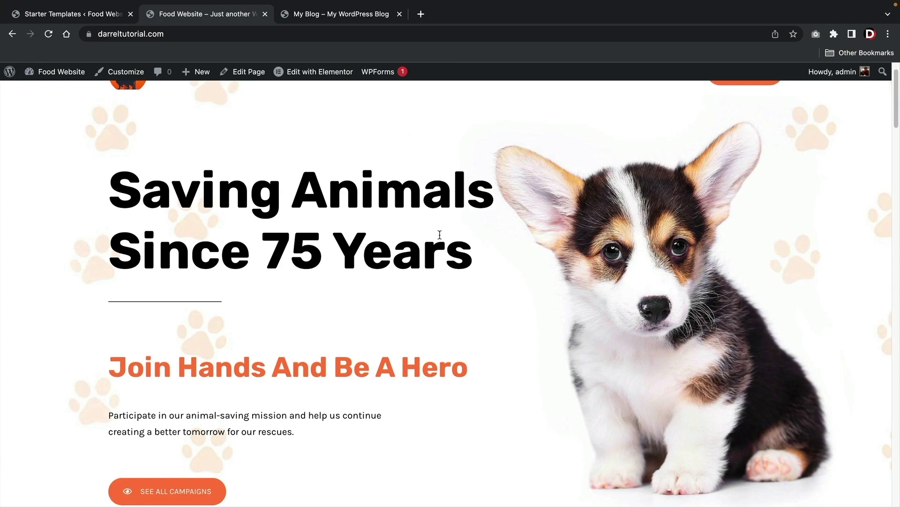
{"action": "scroll", "coordinate": [454, 245], "scroll_direction": "up", "scroll_amount": 1}
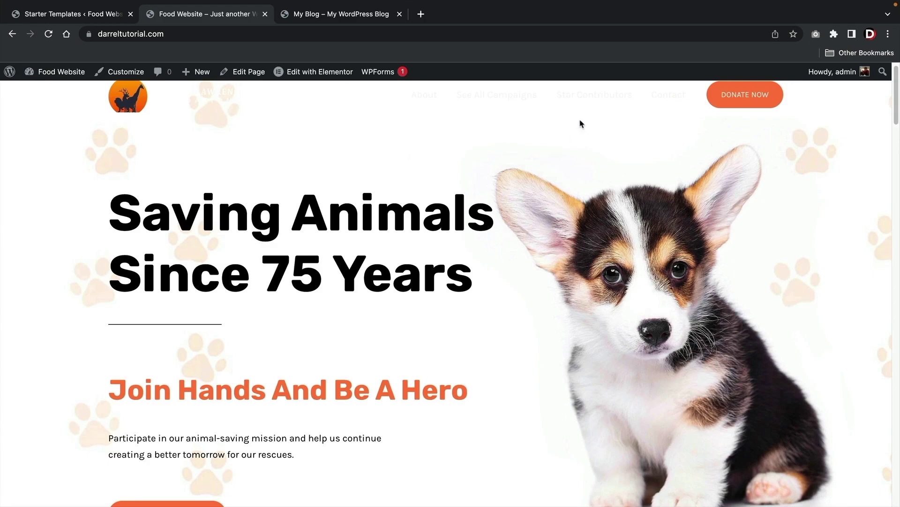
{"action": "scroll", "coordinate": [382, 161], "scroll_direction": "up", "scroll_amount": 1}
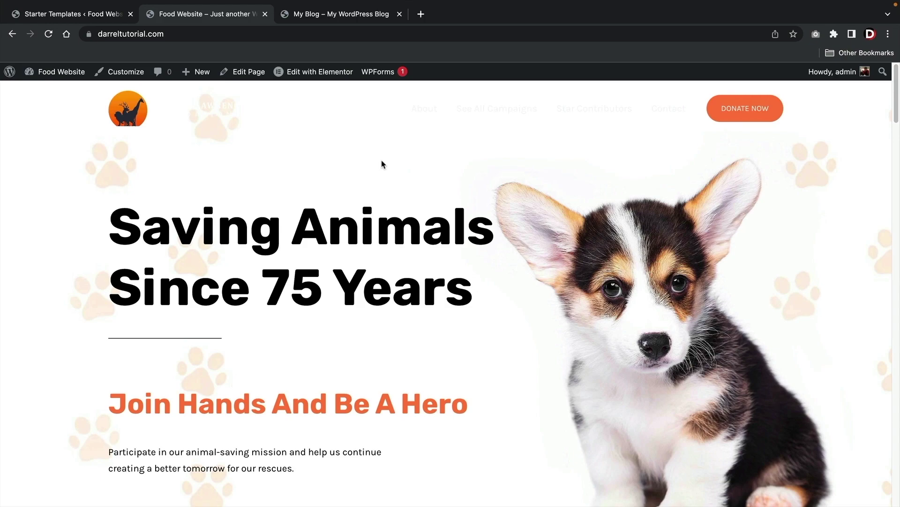
{"action": "left_click_drag", "start_coordinate": [332, 122], "coordinate": [494, 203]}
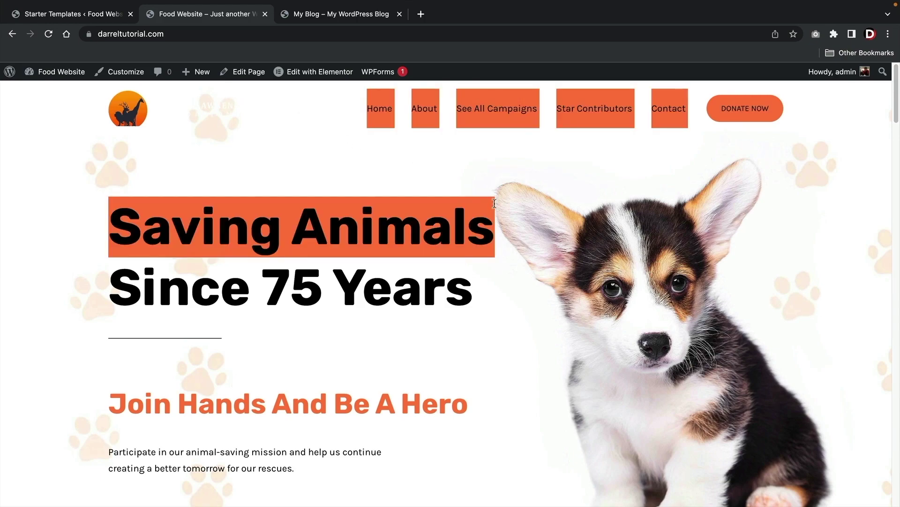
{"action": "left_click", "coordinate": [525, 183]}
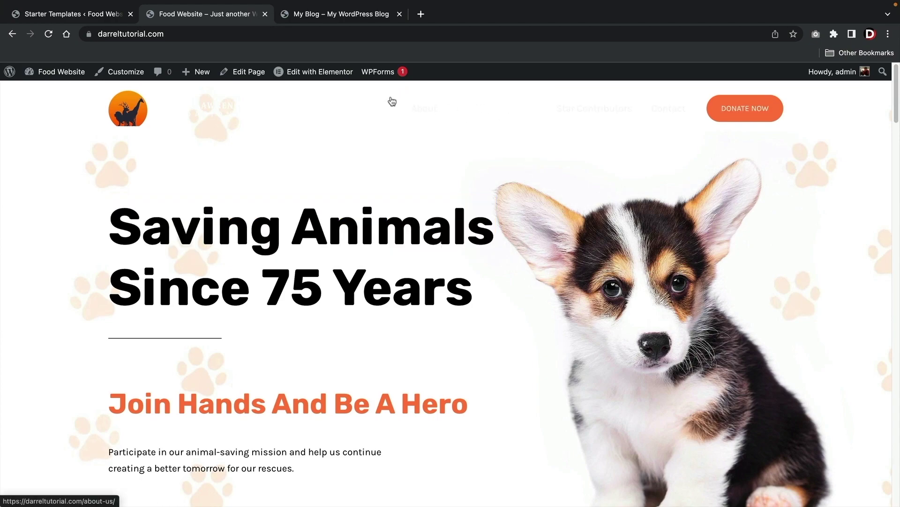
Give the Astra transparent header the Kopi logo and shrink the logo's width
{"action": "left_click", "coordinate": [126, 73]}
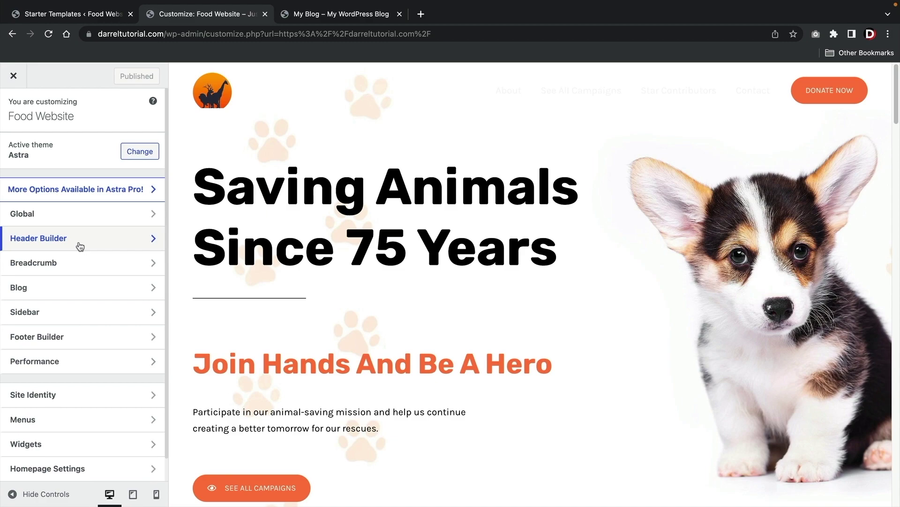
{"action": "left_click", "coordinate": [51, 242]}
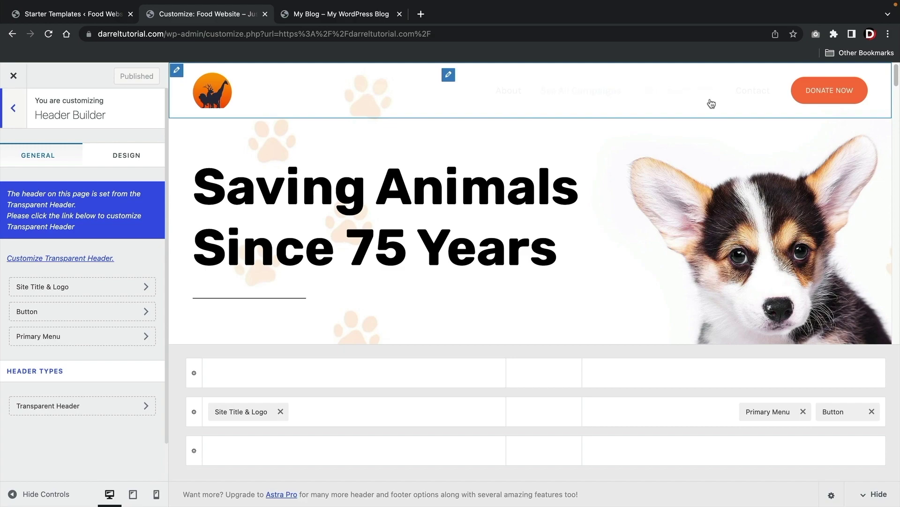
{"action": "left_click", "coordinate": [59, 409]}
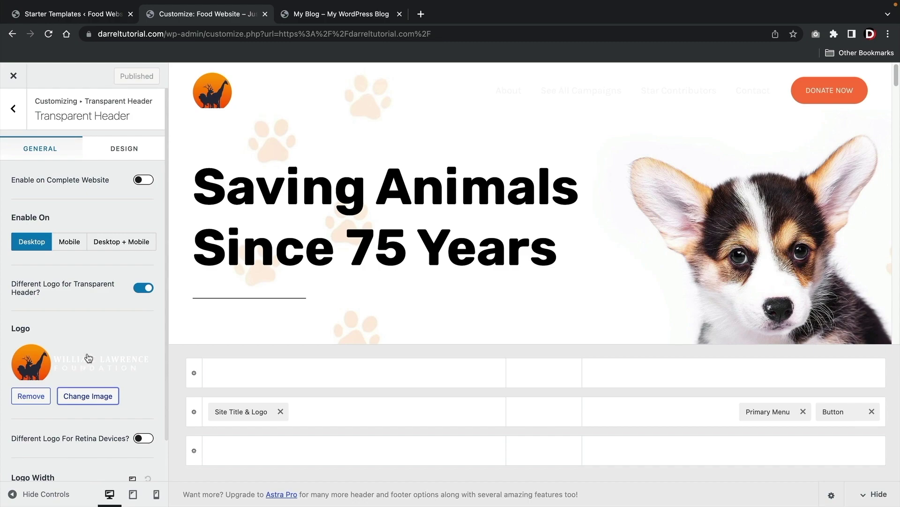
{"action": "scroll", "coordinate": [82, 362], "scroll_direction": "down", "scroll_amount": 2}
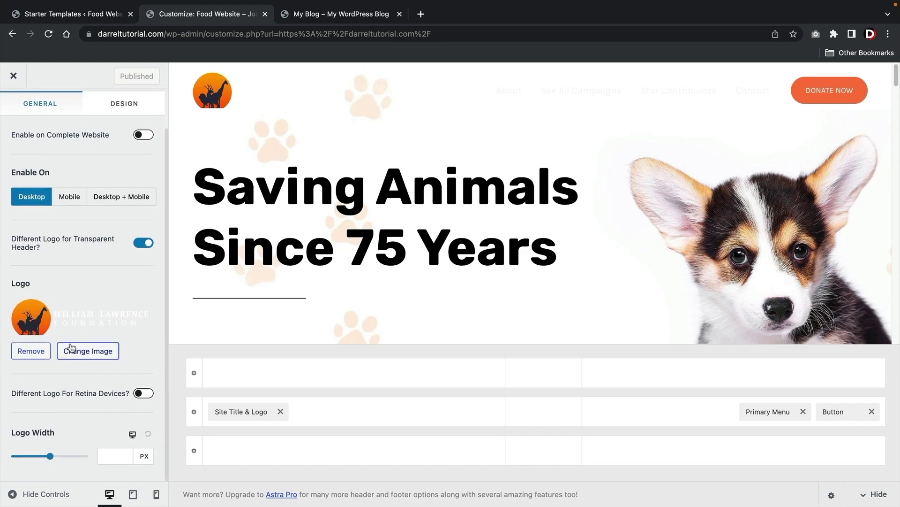
{"action": "left_click", "coordinate": [81, 355]}
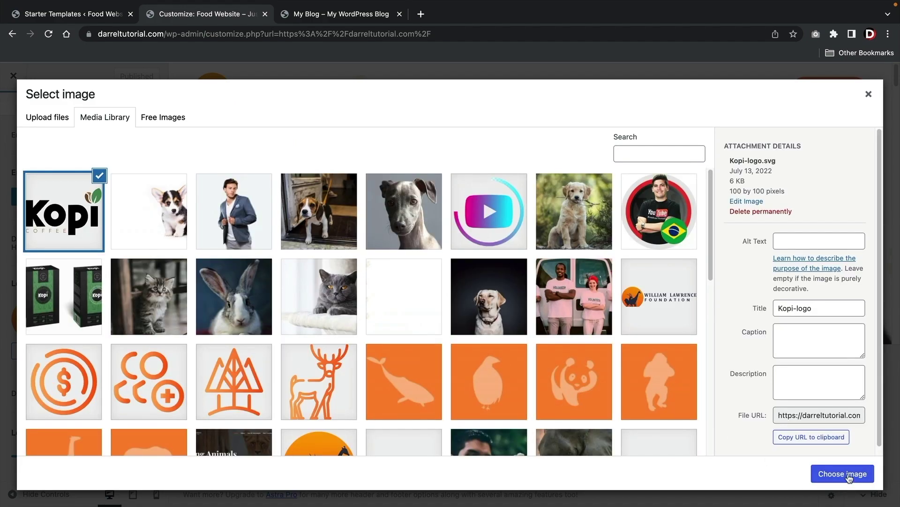
{"action": "left_click", "coordinate": [849, 477]}
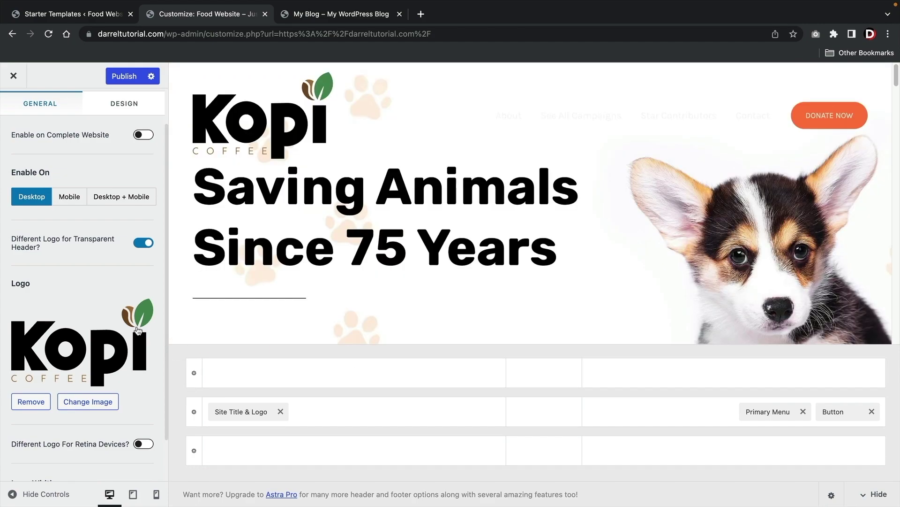
{"action": "scroll", "coordinate": [47, 338], "scroll_direction": "down", "scroll_amount": 2}
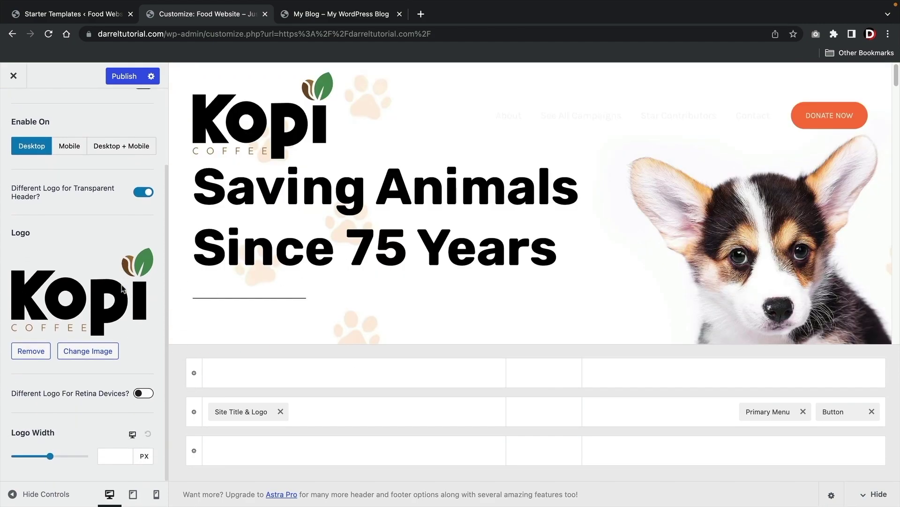
{"action": "left_click_drag", "start_coordinate": [53, 454], "coordinate": [27, 455]}
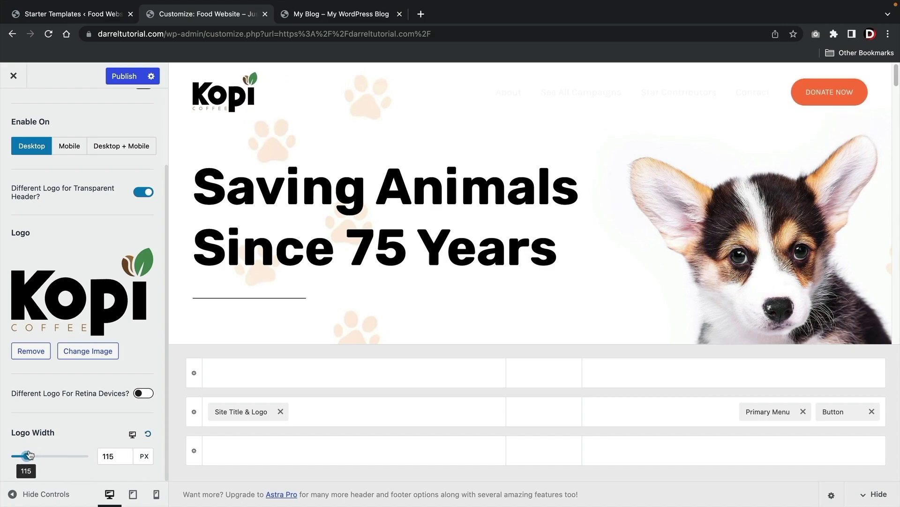
{"action": "scroll", "coordinate": [86, 334], "scroll_direction": "up", "scroll_amount": 3}
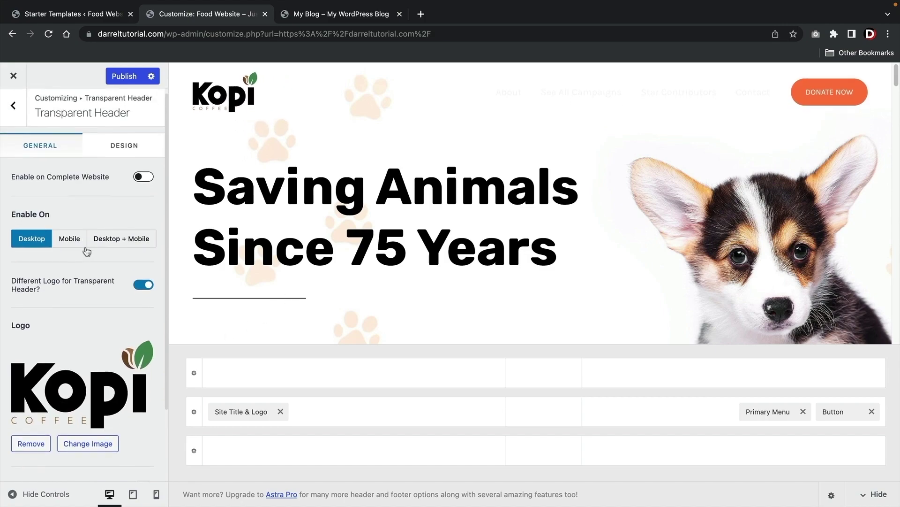
Enable the transparent header on desktop and mobile, with black menu link and hover colours
{"action": "left_click", "coordinate": [115, 247]}
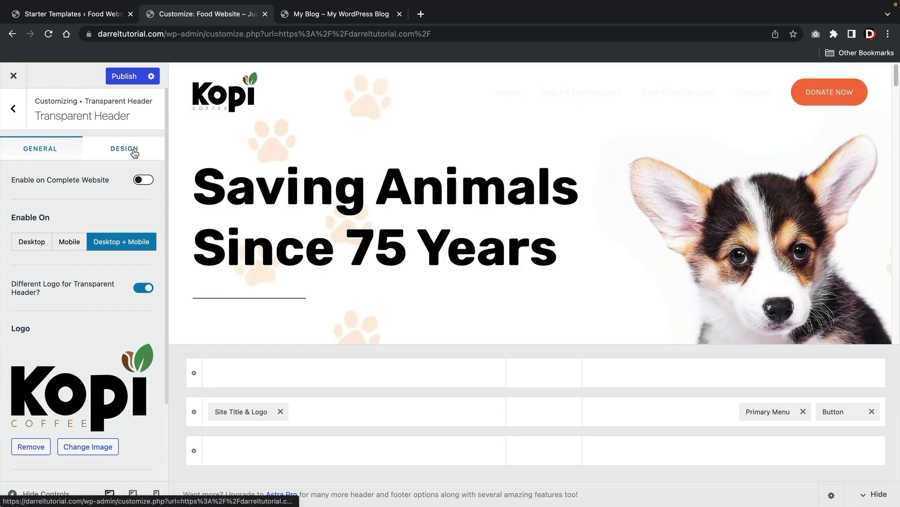
{"action": "left_click", "coordinate": [134, 153]}
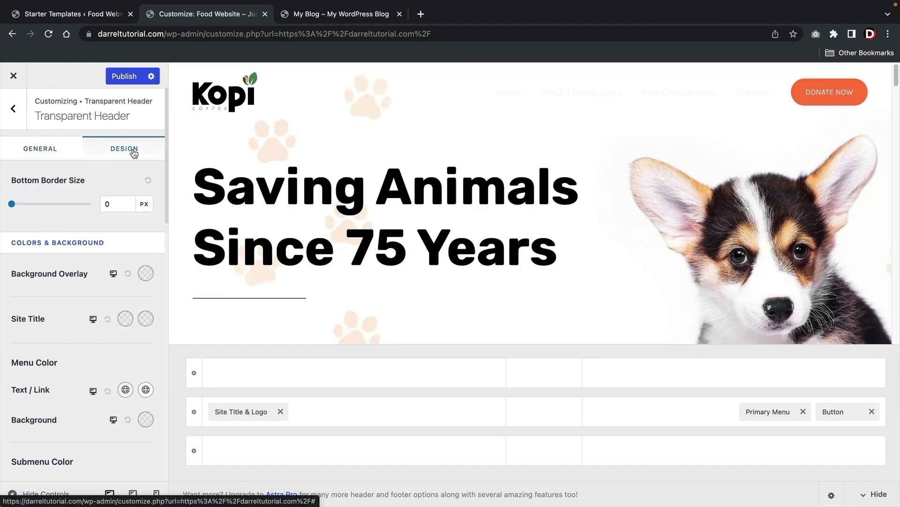
{"action": "scroll", "coordinate": [139, 249], "scroll_direction": "down", "scroll_amount": 3}
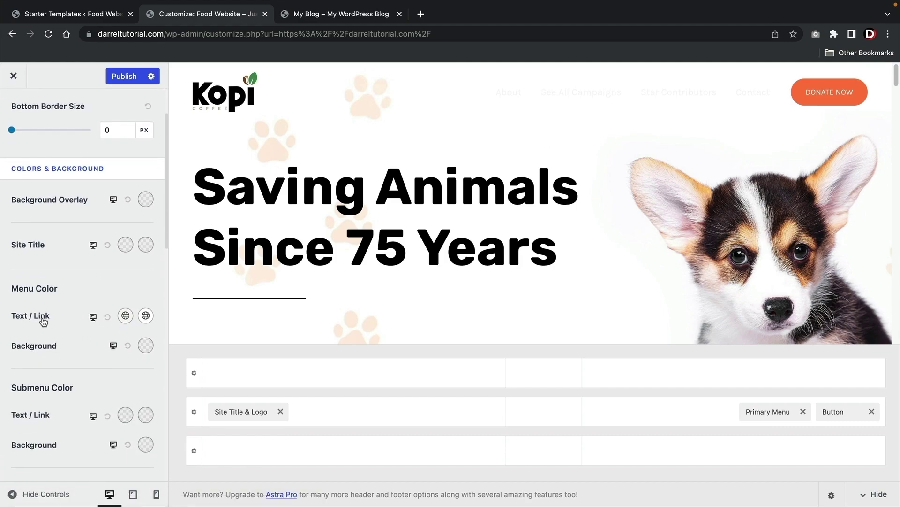
{"action": "left_click", "coordinate": [125, 317]}
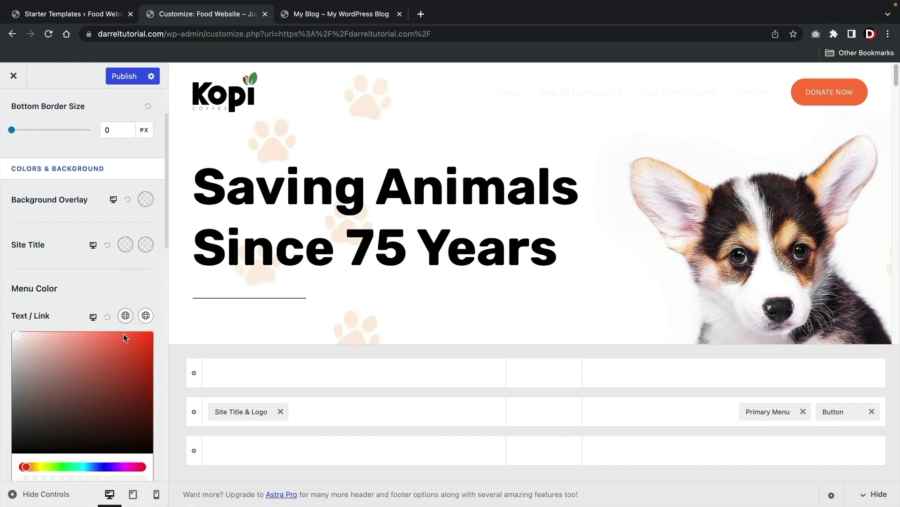
{"action": "left_click_drag", "start_coordinate": [117, 379], "coordinate": [129, 454]}
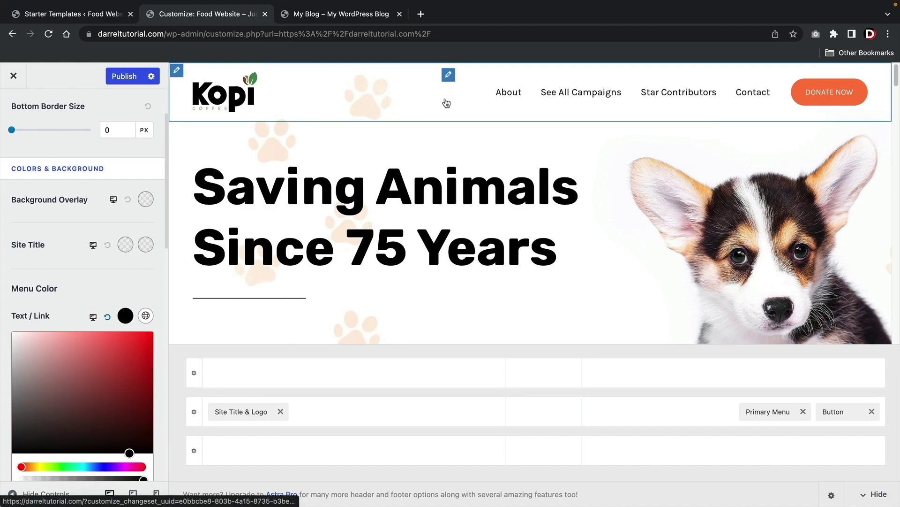
{"action": "left_click", "coordinate": [117, 300]}
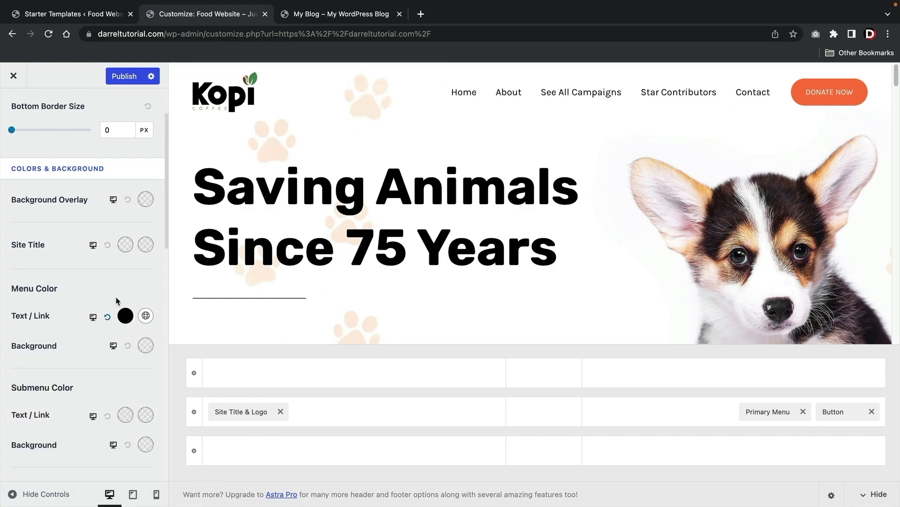
{"action": "left_click", "coordinate": [145, 315]}
{"action": "left_click_drag", "start_coordinate": [120, 388], "coordinate": [110, 453]}
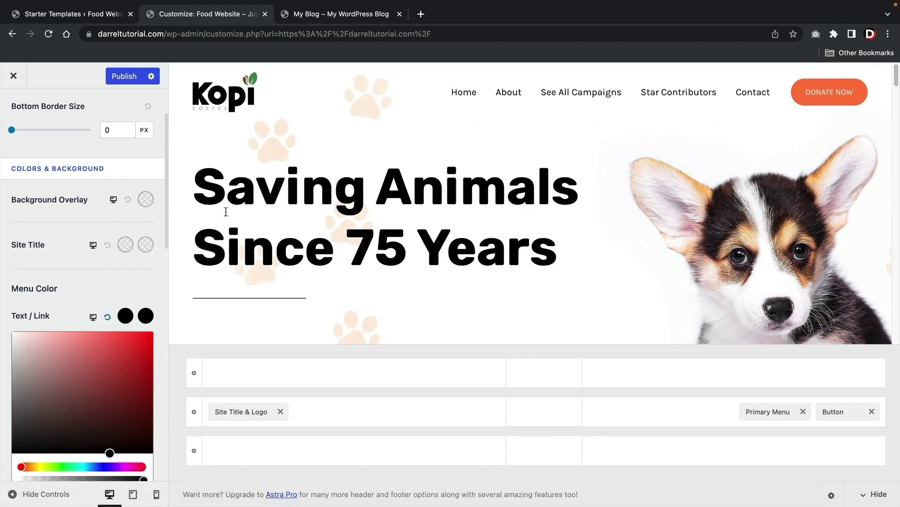
Publish the header changes and return to the main Customizer menu
{"action": "scroll", "coordinate": [75, 175], "scroll_direction": "up", "scroll_amount": 3}
{"action": "left_click", "coordinate": [115, 78]}
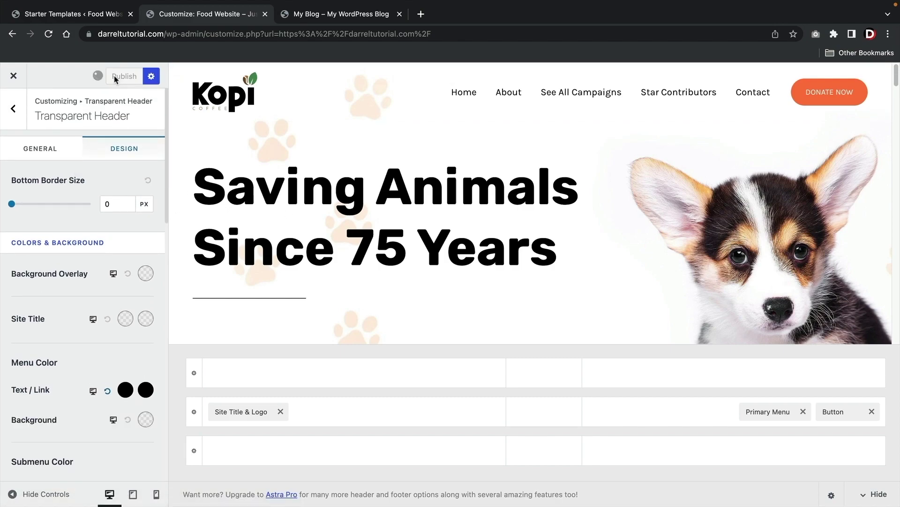
{"action": "left_click", "coordinate": [20, 120]}
{"action": "left_click", "coordinate": [20, 116]}
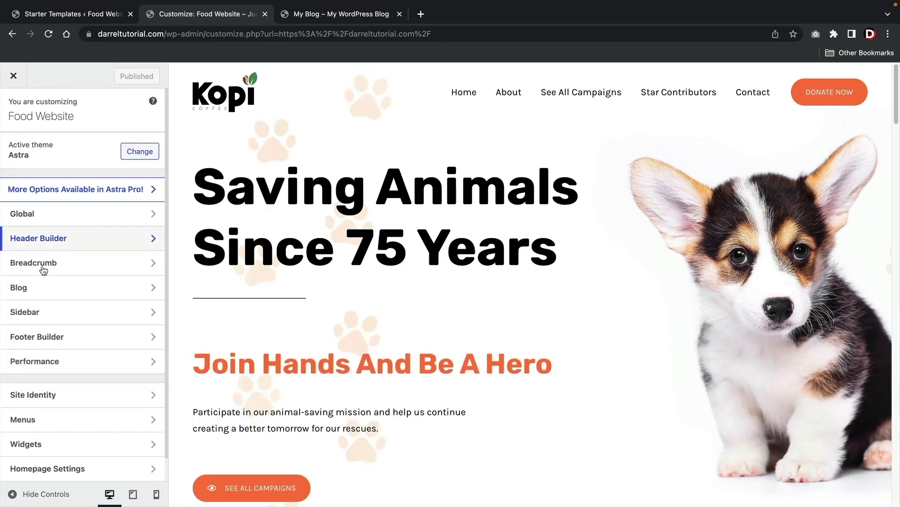
Close the Customizer, check the live homepage's black menu links, then go to the Dashboard
{"action": "scroll", "coordinate": [48, 285], "scroll_direction": "down", "scroll_amount": 1}
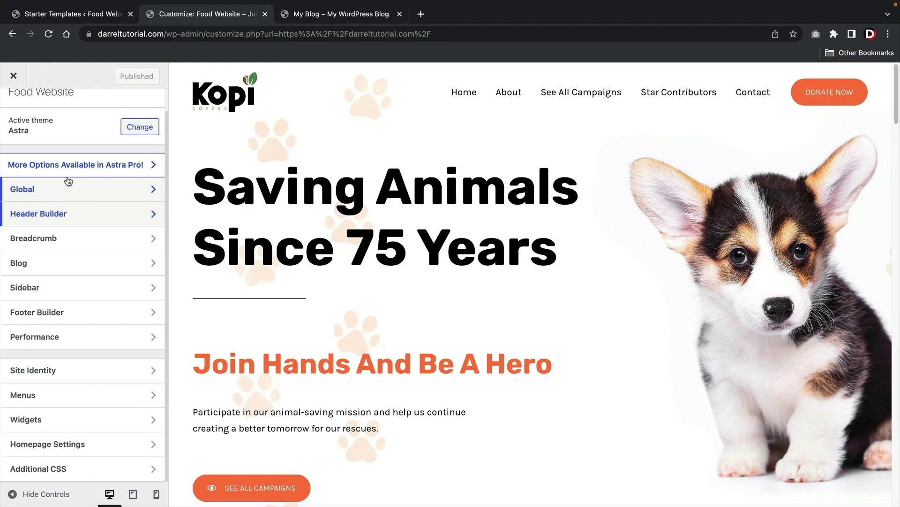
{"action": "left_click", "coordinate": [17, 80]}
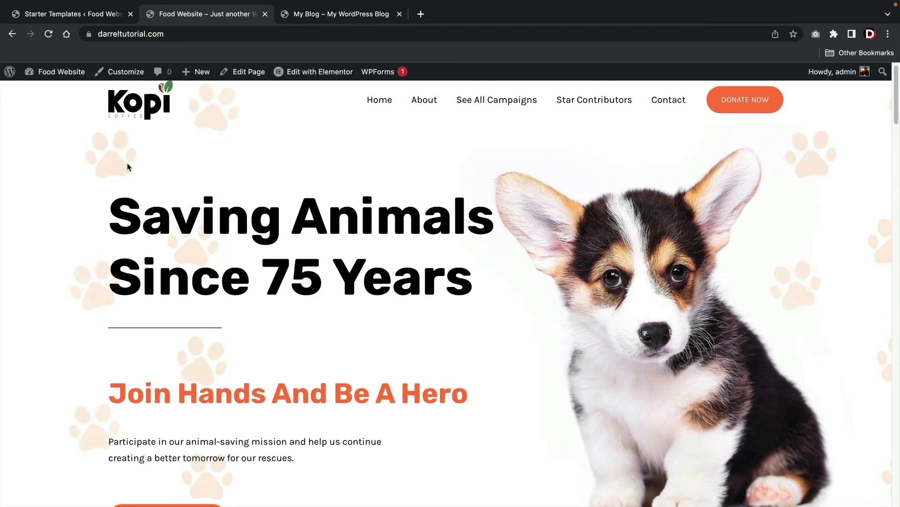
{"action": "scroll", "coordinate": [127, 167], "scroll_direction": "down", "scroll_amount": 2}
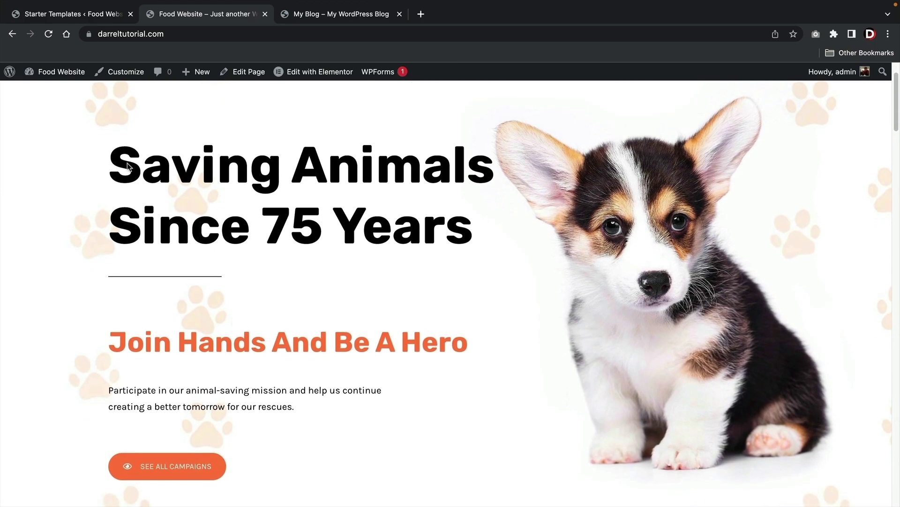
{"action": "scroll", "coordinate": [127, 167], "scroll_direction": "up", "scroll_amount": 2}
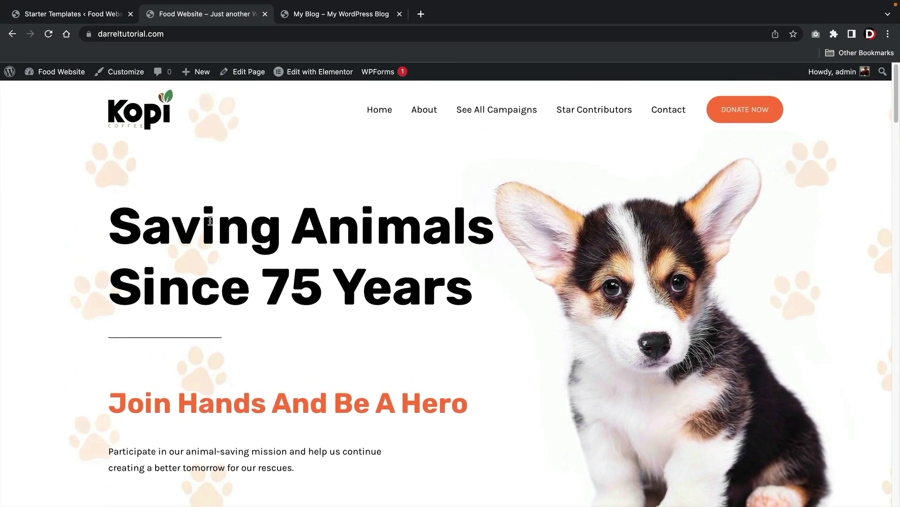
{"action": "scroll", "coordinate": [211, 220], "scroll_direction": "down", "scroll_amount": 1}
{"action": "scroll", "coordinate": [211, 221], "scroll_direction": "up", "scroll_amount": 1}
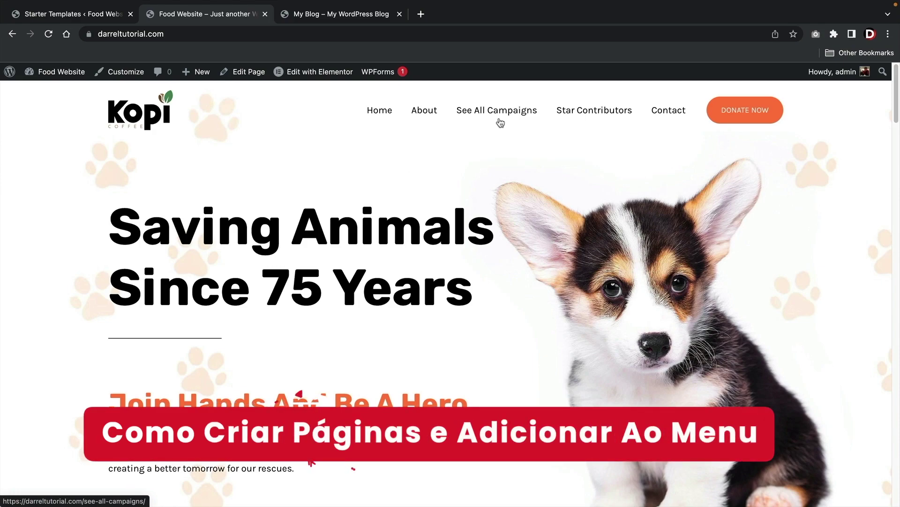
{"action": "mouse_move", "coordinate": [55, 71]}
{"action": "left_click", "coordinate": [61, 92]}
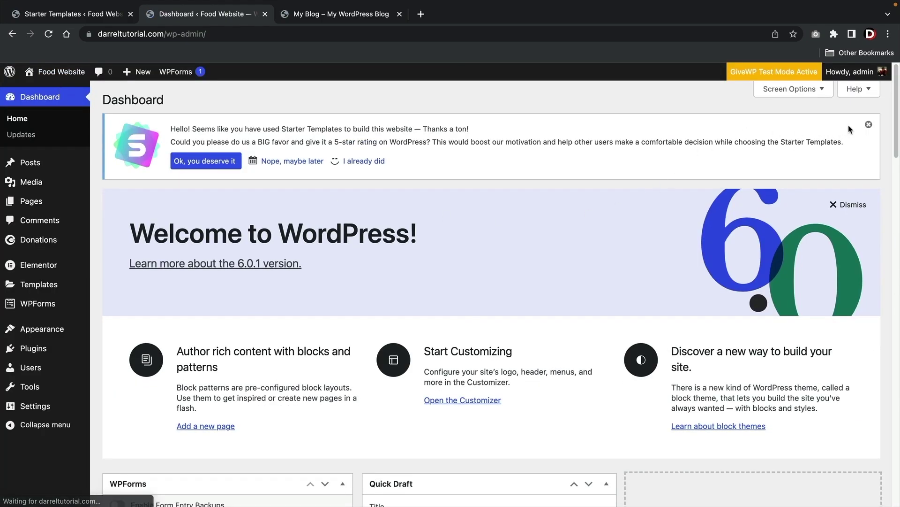
Dismiss the Starter Templates notice, review the 13-page list, and start a new page
{"action": "left_click", "coordinate": [869, 124]}
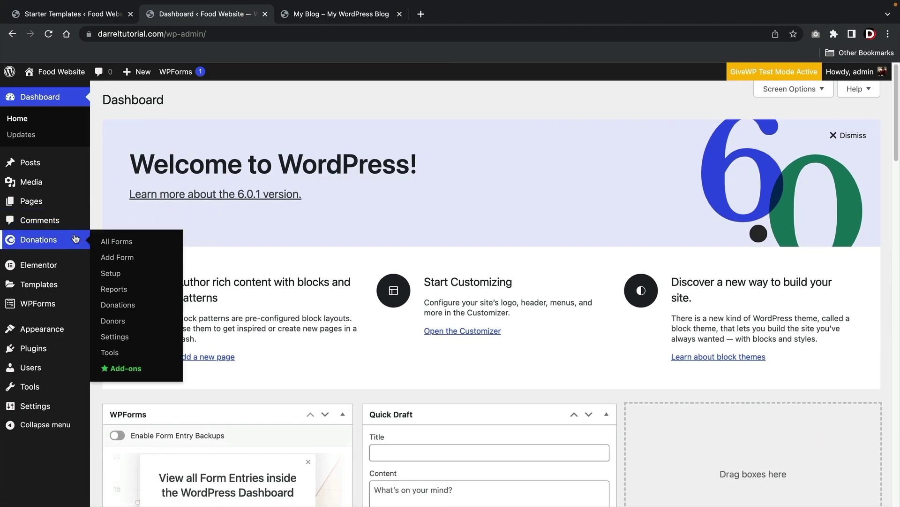
{"action": "left_click", "coordinate": [115, 204]}
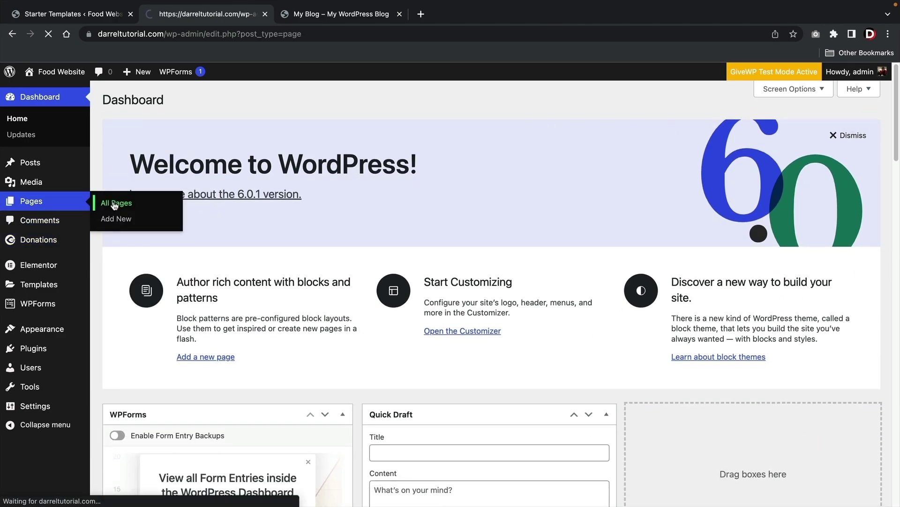
{"action": "scroll", "coordinate": [200, 327], "scroll_direction": "down", "scroll_amount": 5}
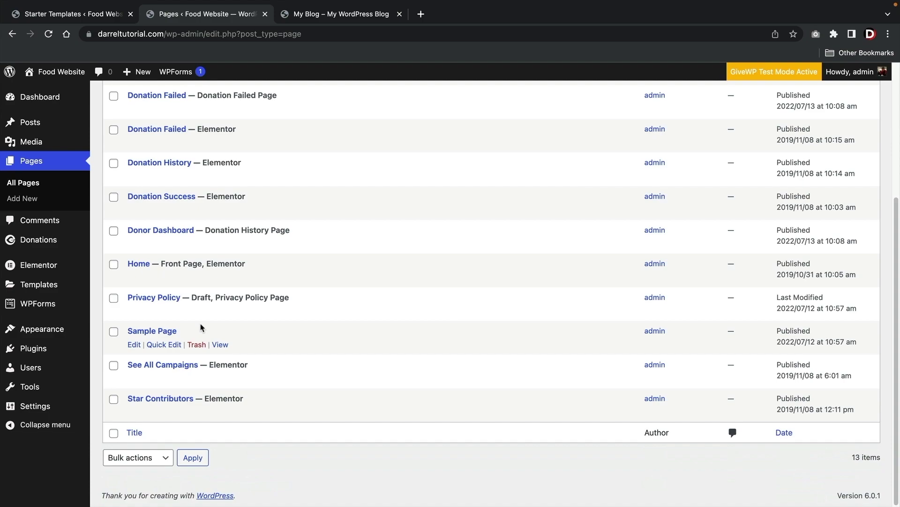
{"action": "scroll", "coordinate": [202, 327], "scroll_direction": "up", "scroll_amount": 5}
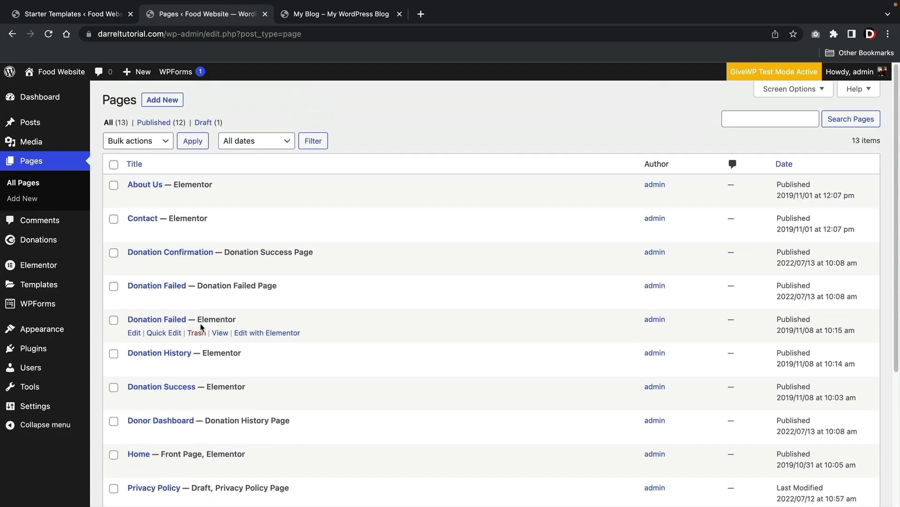
{"action": "left_click", "coordinate": [162, 100]}
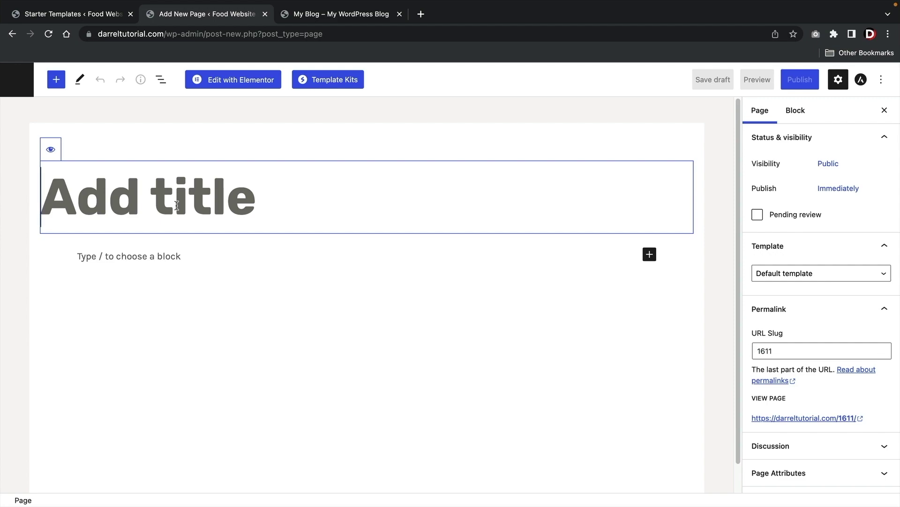
Publish a new page titled 'Upcoming Services' and open it in Elementor
{"action": "type", "text": "Upcoming Services"}
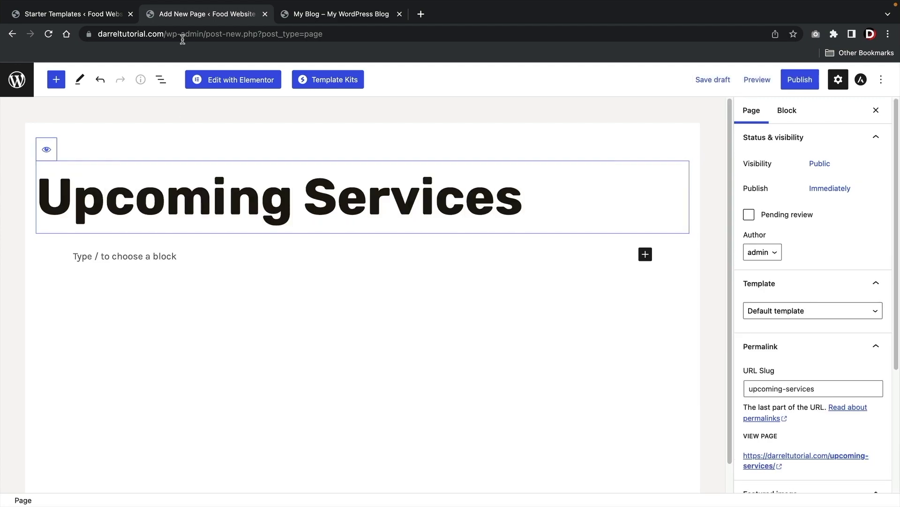
{"action": "left_click", "coordinate": [812, 88]}
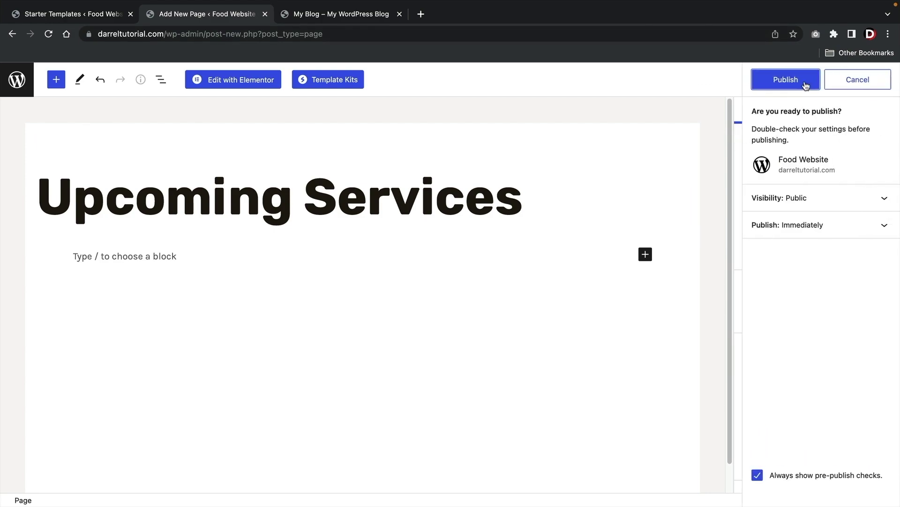
{"action": "left_click", "coordinate": [796, 83]}
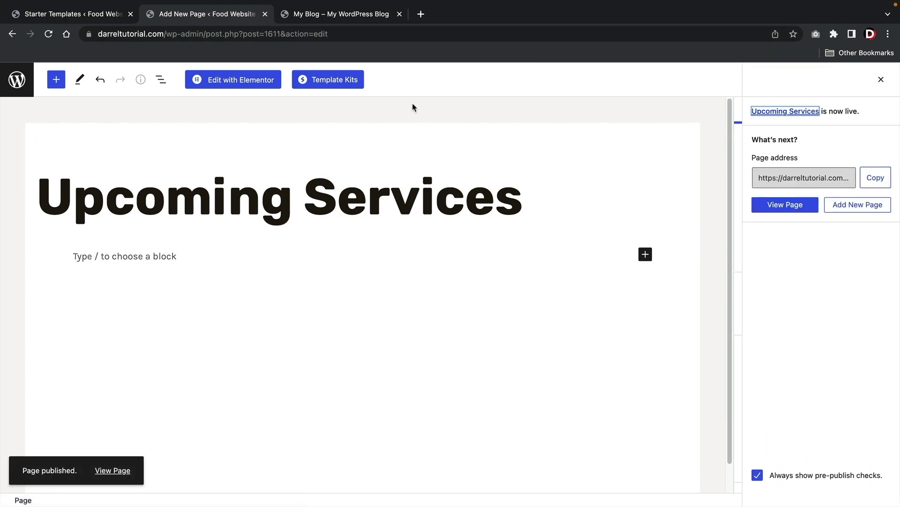
{"action": "left_click", "coordinate": [226, 83]}
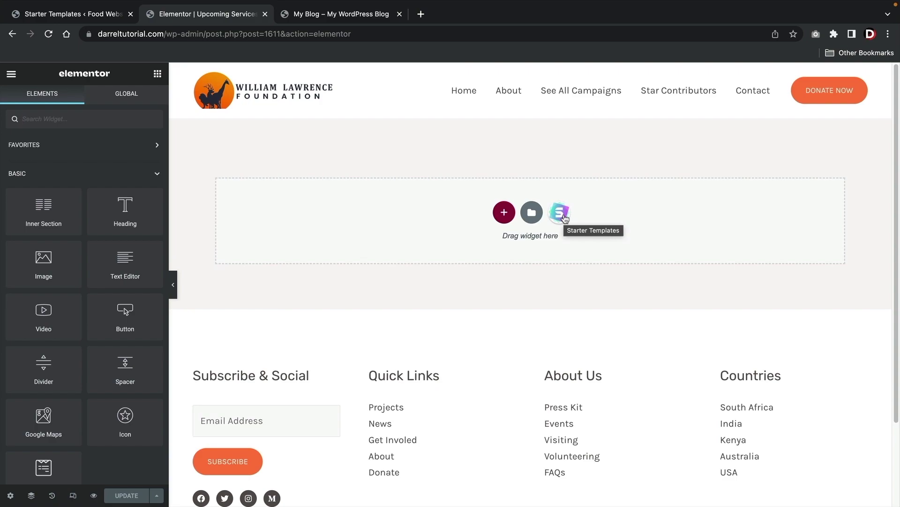
Add a three-column section with a heading, text block and button in the first column
{"action": "left_click", "coordinate": [501, 215]}
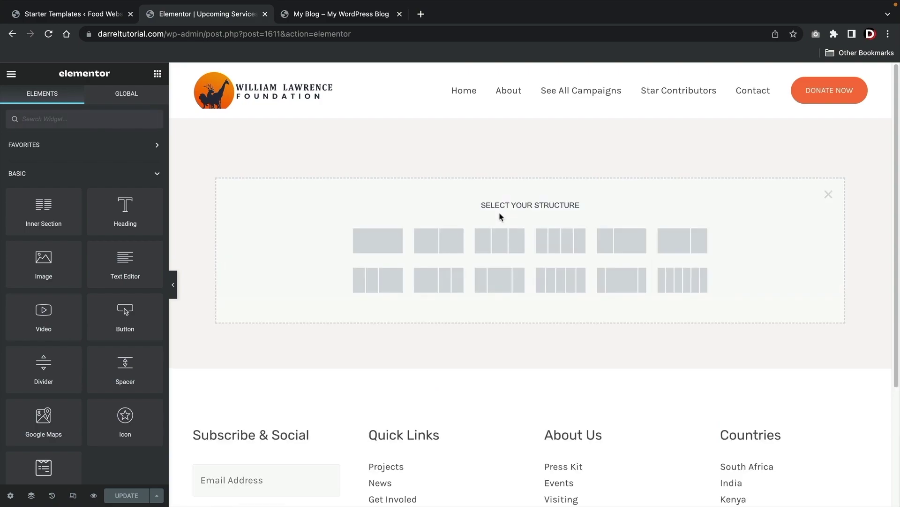
{"action": "left_click", "coordinate": [488, 246]}
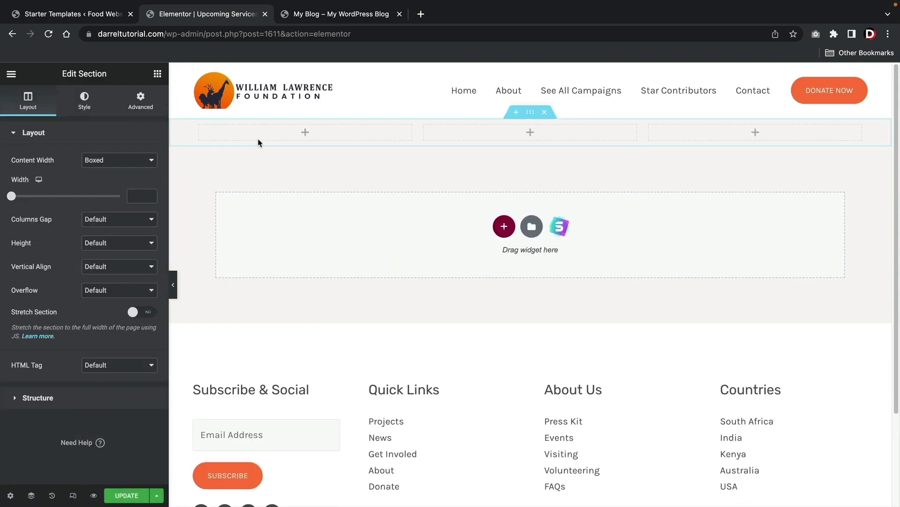
{"action": "left_click", "coordinate": [158, 73]}
{"action": "left_click_drag", "start_coordinate": [125, 209], "coordinate": [289, 137]}
{"action": "left_click", "coordinate": [158, 74]}
{"action": "left_click_drag", "start_coordinate": [126, 253], "coordinate": [300, 228]}
{"action": "left_click", "coordinate": [158, 74]}
{"action": "left_click_drag", "start_coordinate": [125, 262], "coordinate": [224, 295]}
Add an image of the man in a blazer below the heading
{"action": "left_click", "coordinate": [157, 74]}
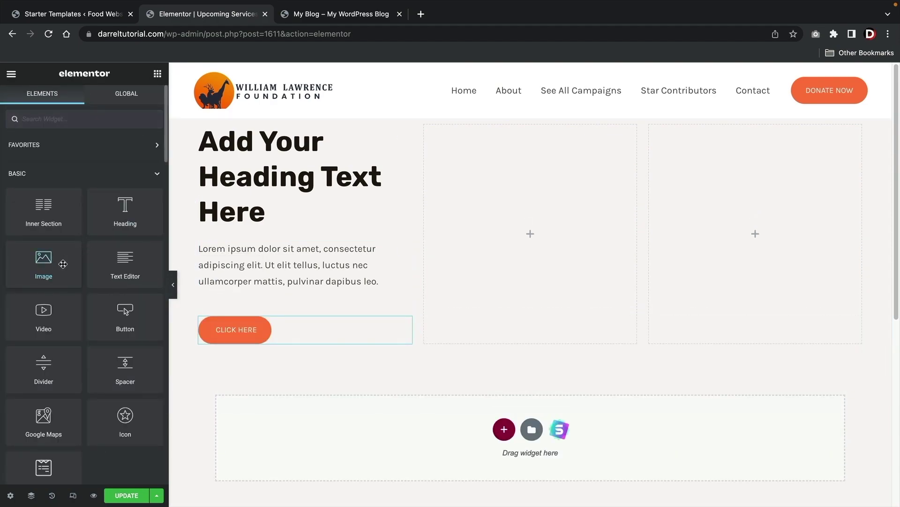
{"action": "left_click_drag", "start_coordinate": [63, 263], "coordinate": [280, 225]}
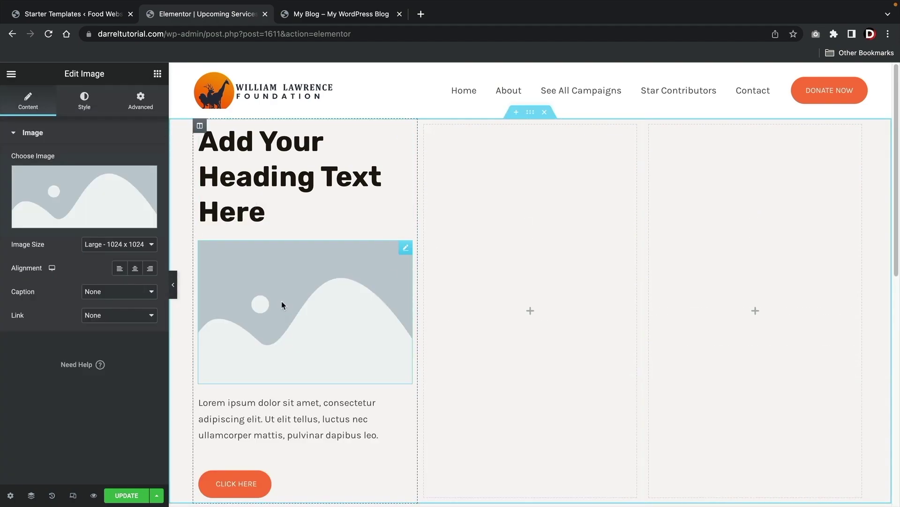
{"action": "left_click", "coordinate": [95, 199]}
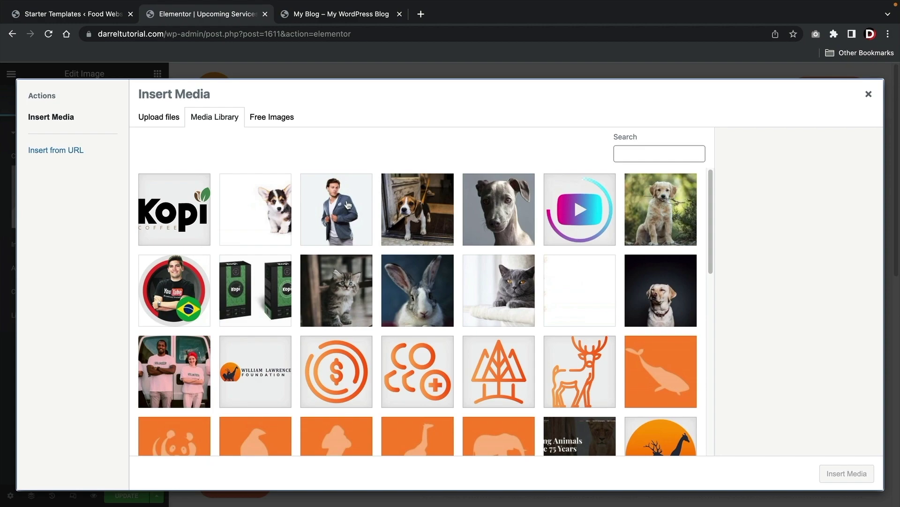
{"action": "left_click", "coordinate": [348, 205]}
{"action": "left_click", "coordinate": [839, 474]}
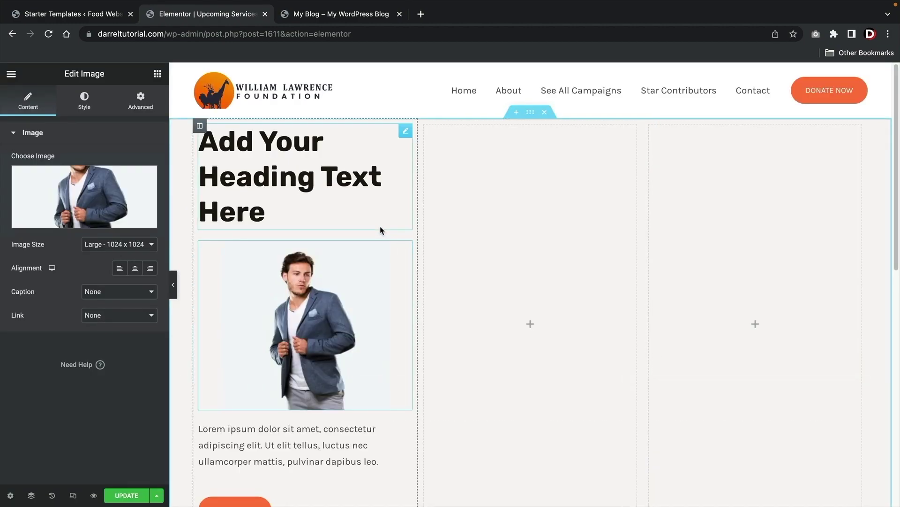
Duplicate the filled column twice and delete the two empty columns
{"action": "scroll", "coordinate": [380, 229], "scroll_direction": "down", "scroll_amount": 1}
{"action": "scroll", "coordinate": [378, 225], "scroll_direction": "down", "scroll_amount": 1}
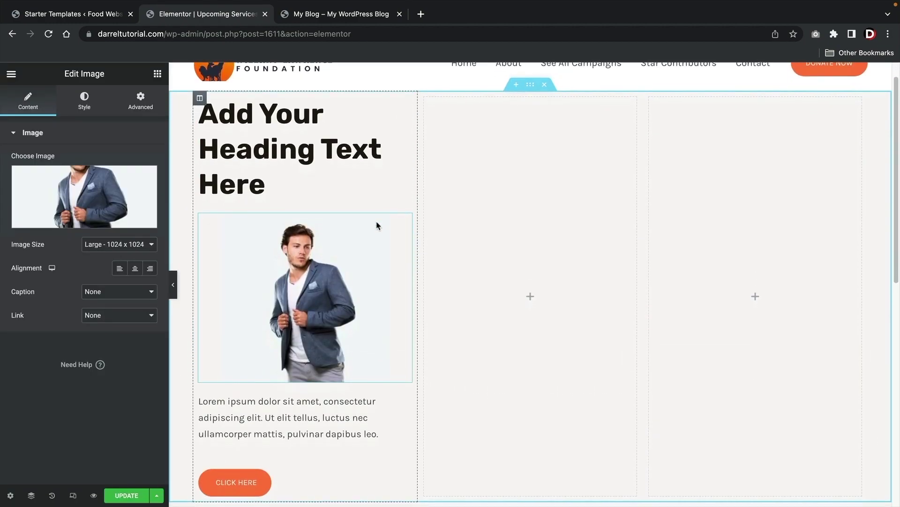
{"action": "right_click", "coordinate": [200, 98]}
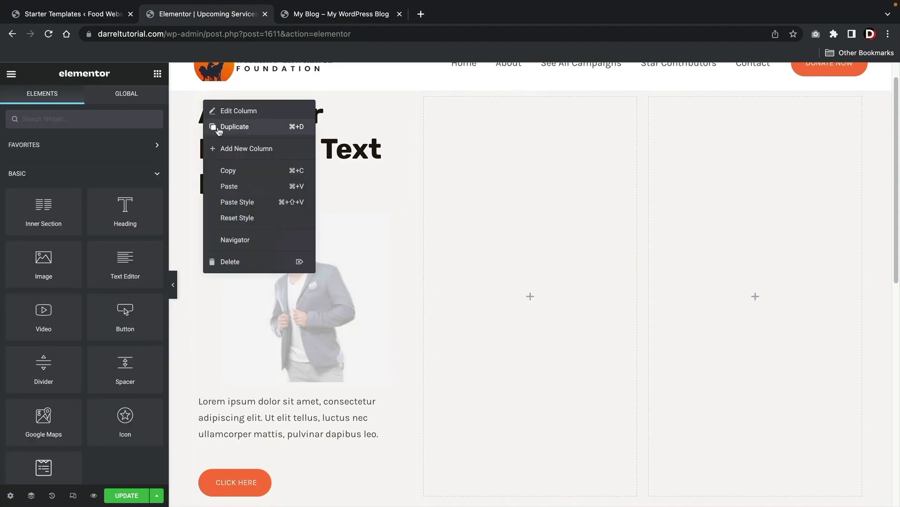
{"action": "left_click", "coordinate": [216, 123]}
{"action": "right_click", "coordinate": [202, 101]}
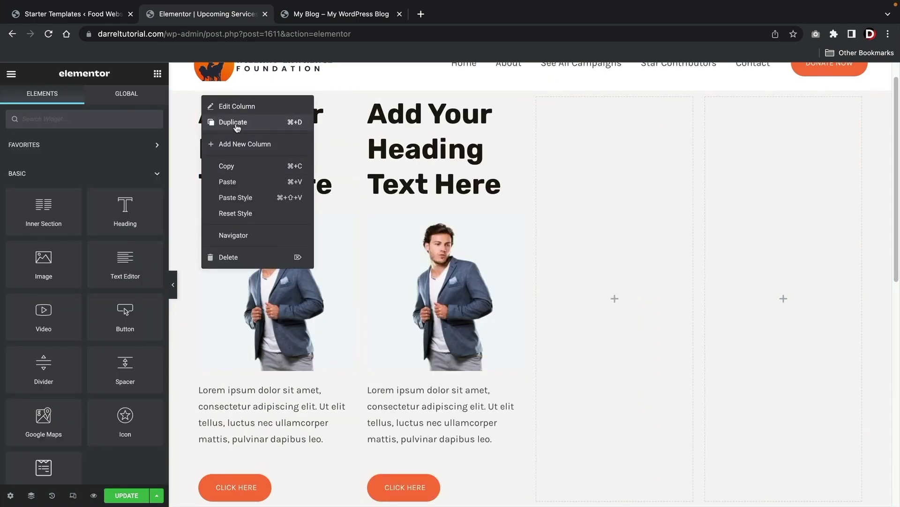
{"action": "left_click", "coordinate": [230, 121]}
{"action": "right_click", "coordinate": [607, 98]}
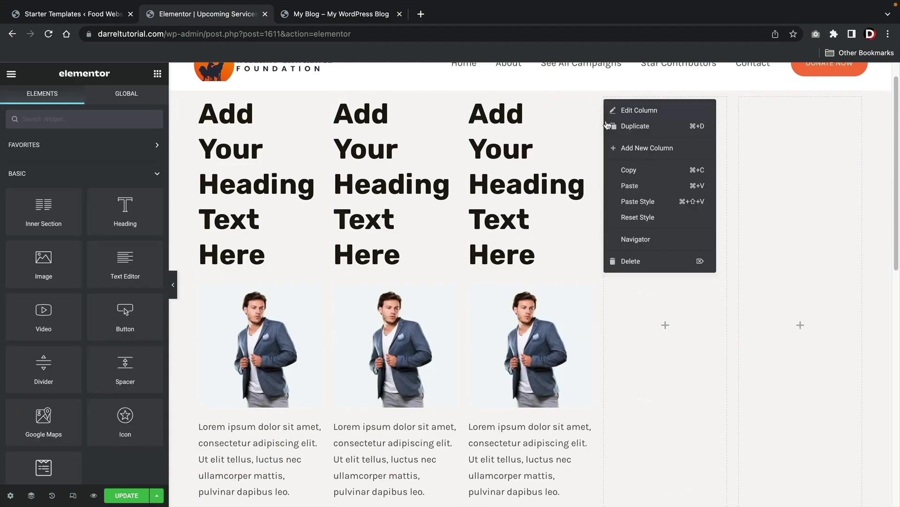
{"action": "left_click", "coordinate": [638, 262]}
{"action": "right_click", "coordinate": [707, 98]}
{"action": "left_click", "coordinate": [727, 261]}
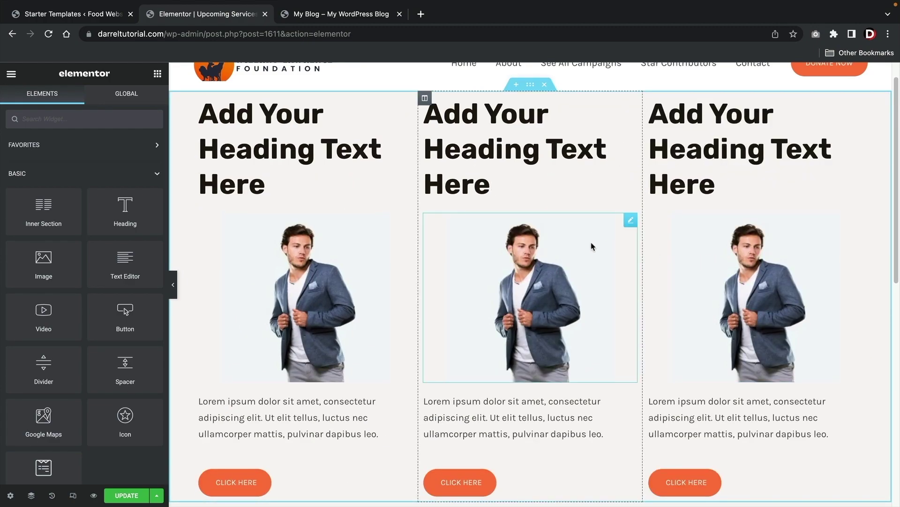
{"action": "scroll", "coordinate": [590, 250], "scroll_direction": "up", "scroll_amount": 1}
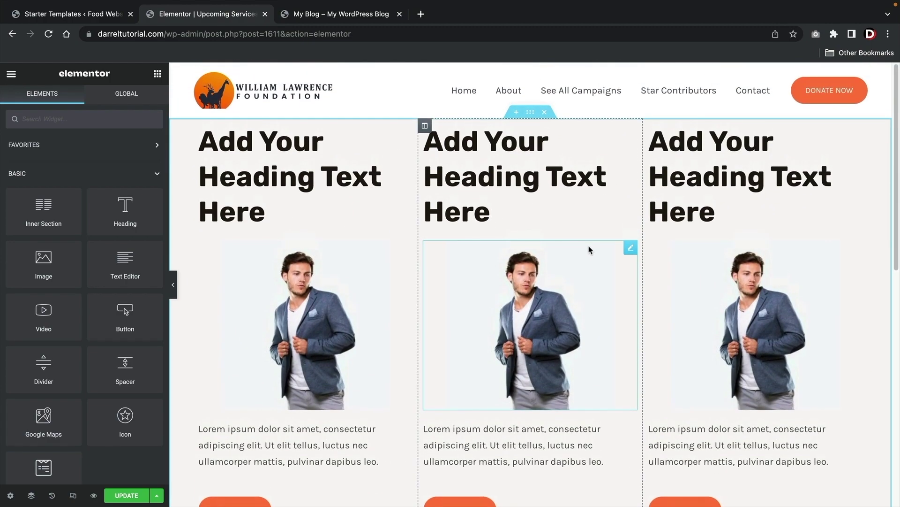
Replace the three-column section with the four-card testimonial block from Starter Templates Blocks
{"action": "left_click", "coordinate": [544, 116]}
{"action": "left_click", "coordinate": [559, 212]}
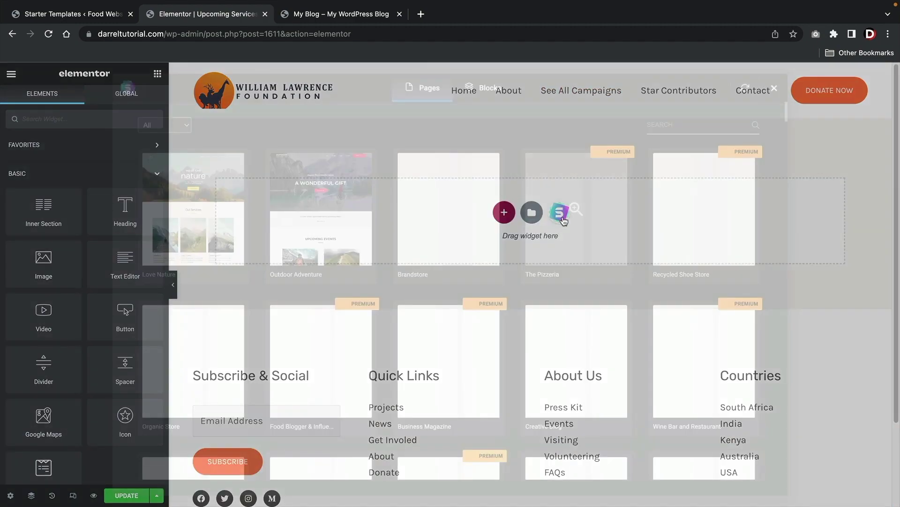
{"action": "left_click", "coordinate": [489, 89]}
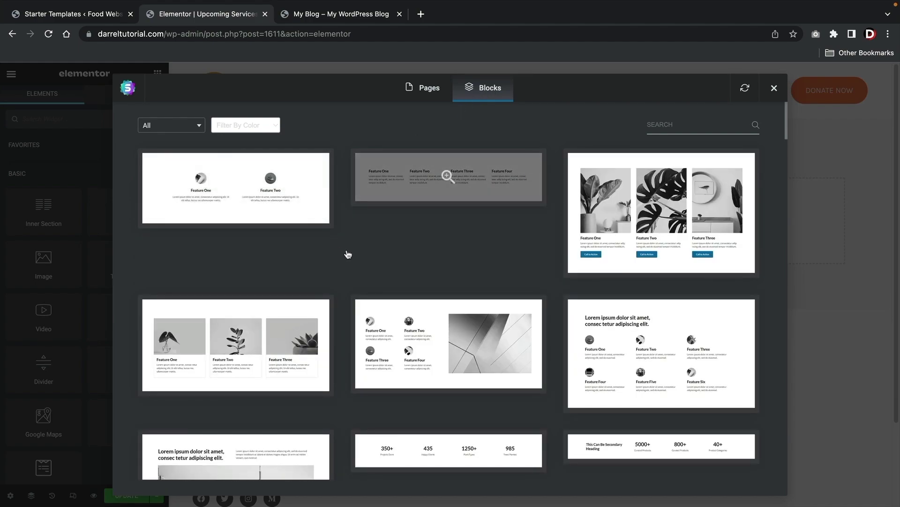
{"action": "scroll", "coordinate": [348, 254], "scroll_direction": "down", "scroll_amount": 15}
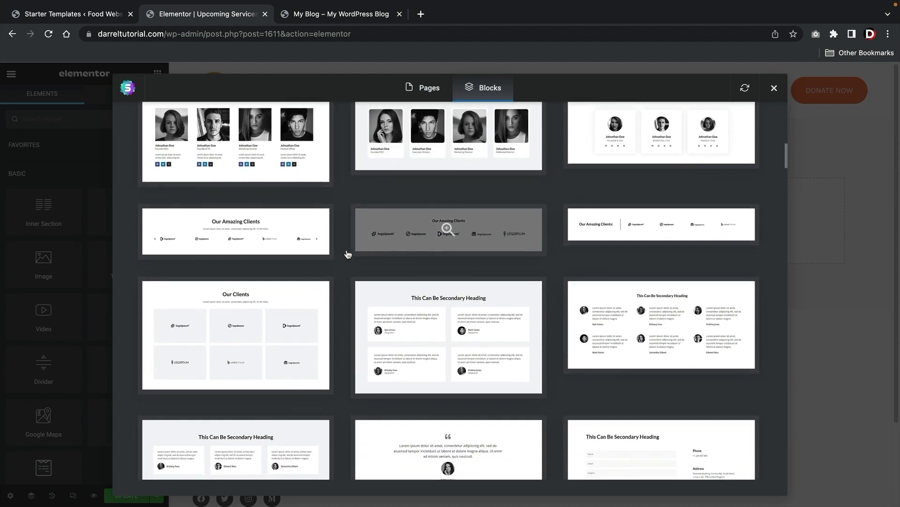
{"action": "scroll", "coordinate": [350, 254], "scroll_direction": "down", "scroll_amount": 1}
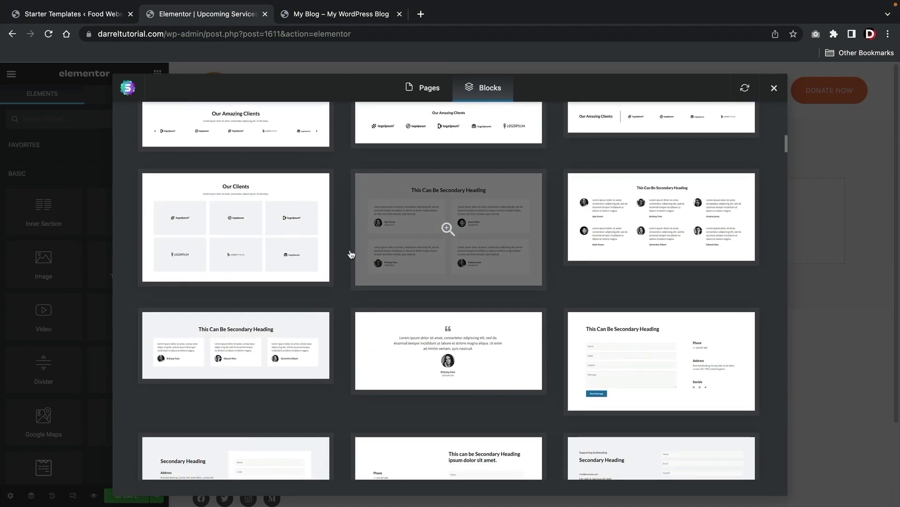
{"action": "left_click", "coordinate": [461, 223]}
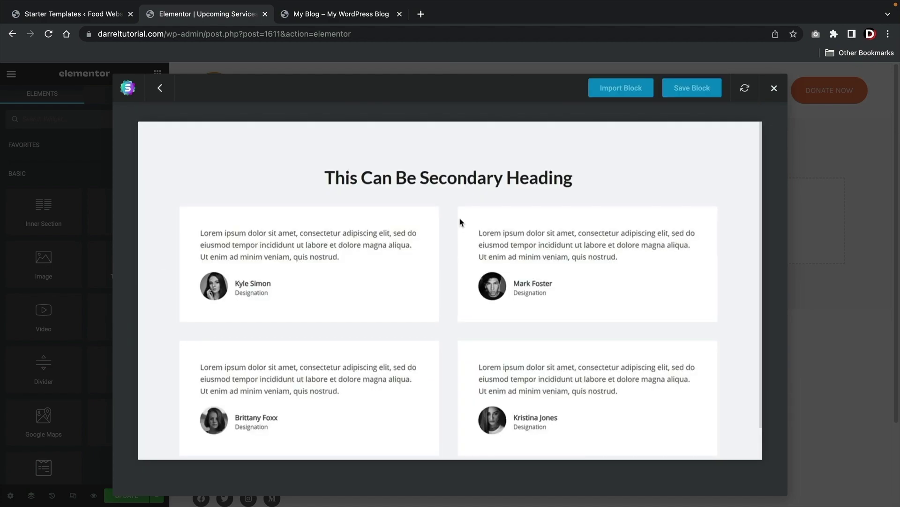
{"action": "left_click", "coordinate": [622, 93]}
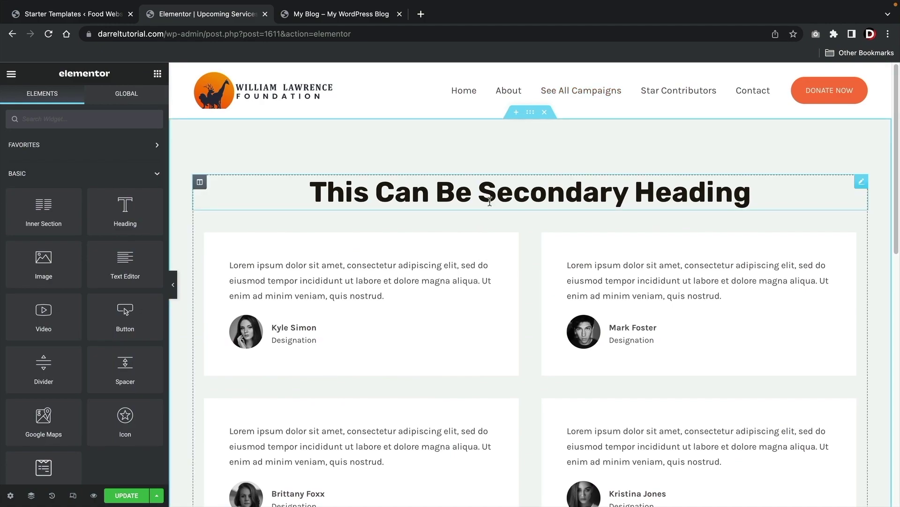
Select the second testimonial, then open and close the Starter Templates library again
{"action": "scroll", "coordinate": [490, 202], "scroll_direction": "down", "scroll_amount": 1}
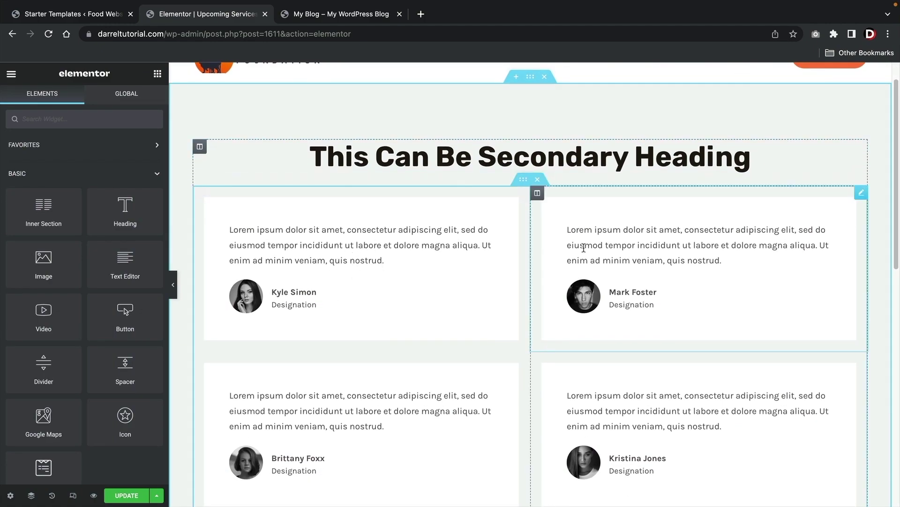
{"action": "left_click", "coordinate": [529, 246]}
{"action": "scroll", "coordinate": [349, 227], "scroll_direction": "down", "scroll_amount": 5}
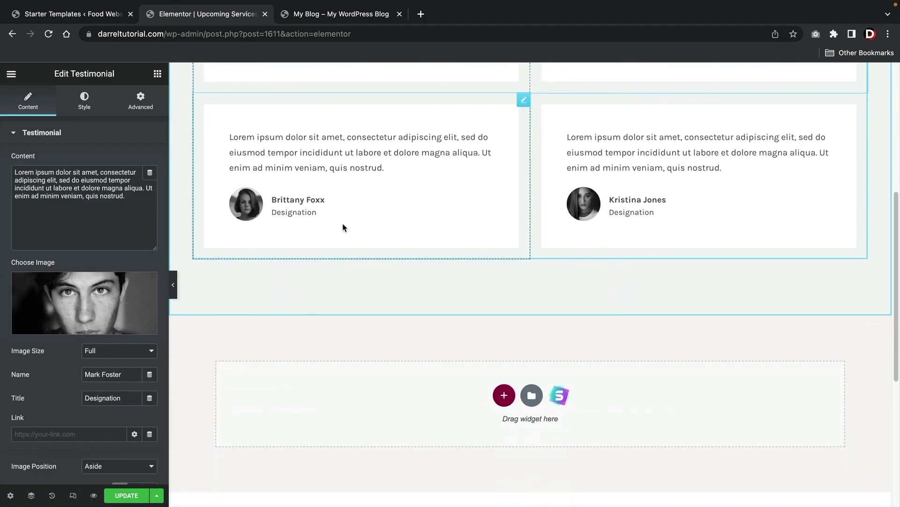
{"action": "left_click", "coordinate": [559, 393]}
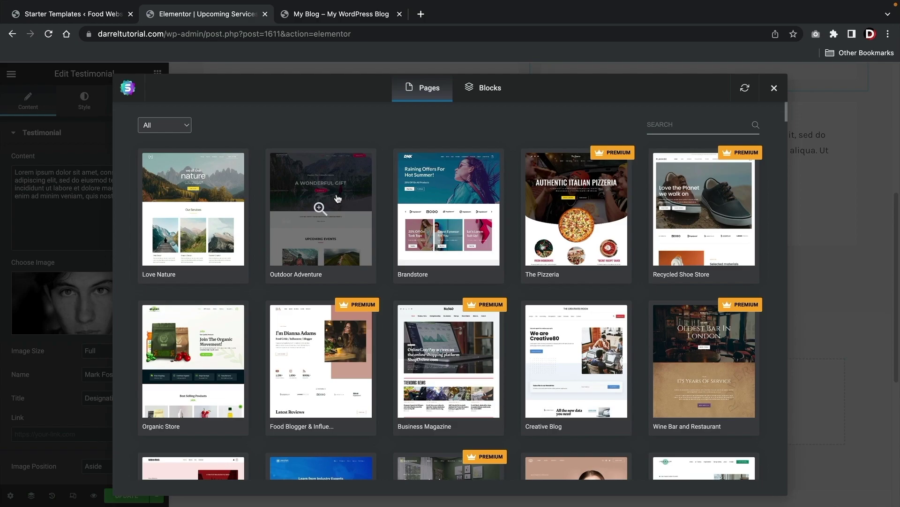
{"action": "scroll", "coordinate": [337, 198], "scroll_direction": "down", "scroll_amount": 10}
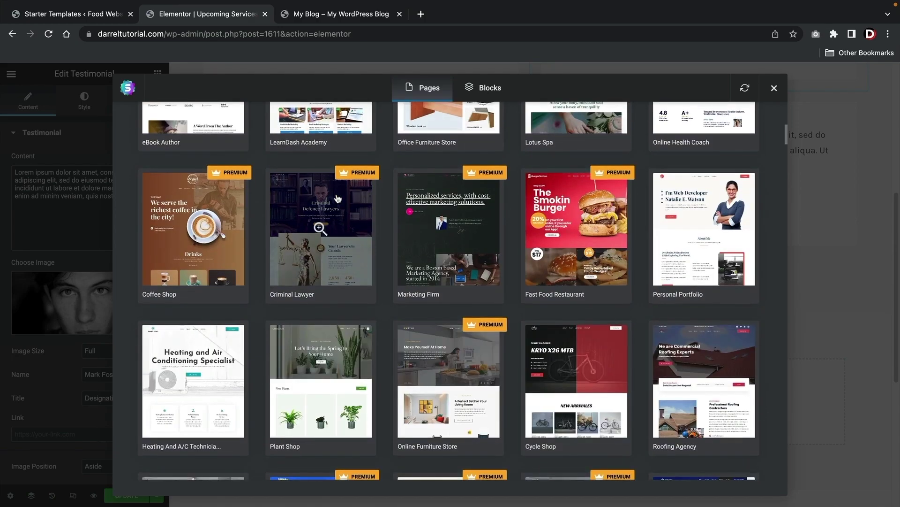
{"action": "scroll", "coordinate": [337, 198], "scroll_direction": "up", "scroll_amount": 10}
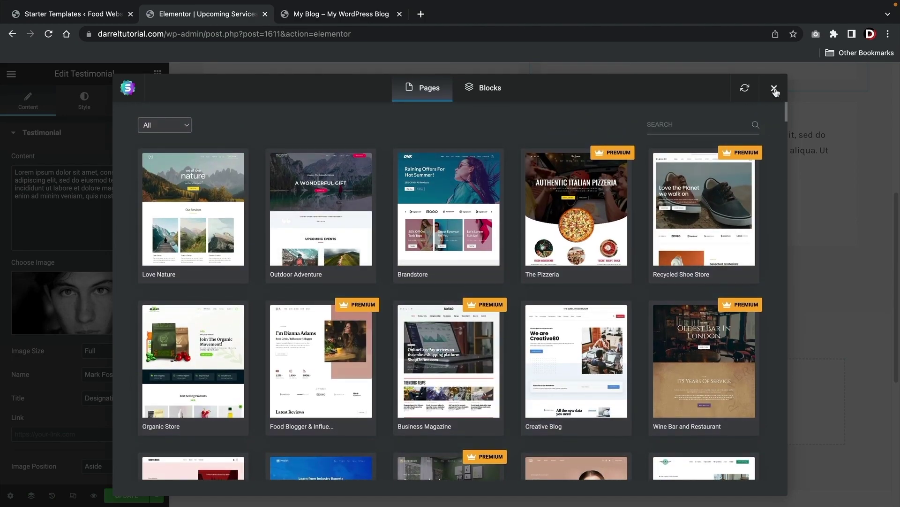
{"action": "left_click", "coordinate": [773, 89]}
{"action": "scroll", "coordinate": [482, 261], "scroll_direction": "up", "scroll_amount": 6}
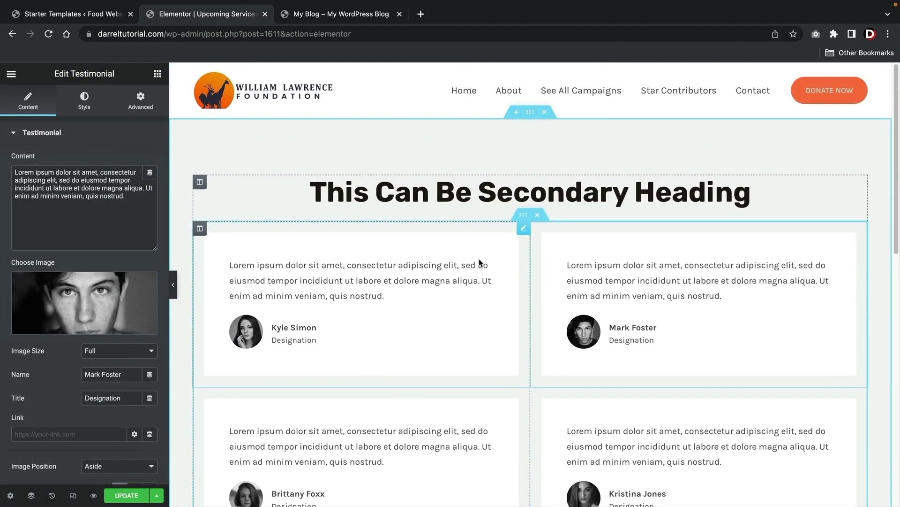
Save the page with UPDATE and exit Elementor to the dashboard
{"action": "left_click", "coordinate": [127, 496]}
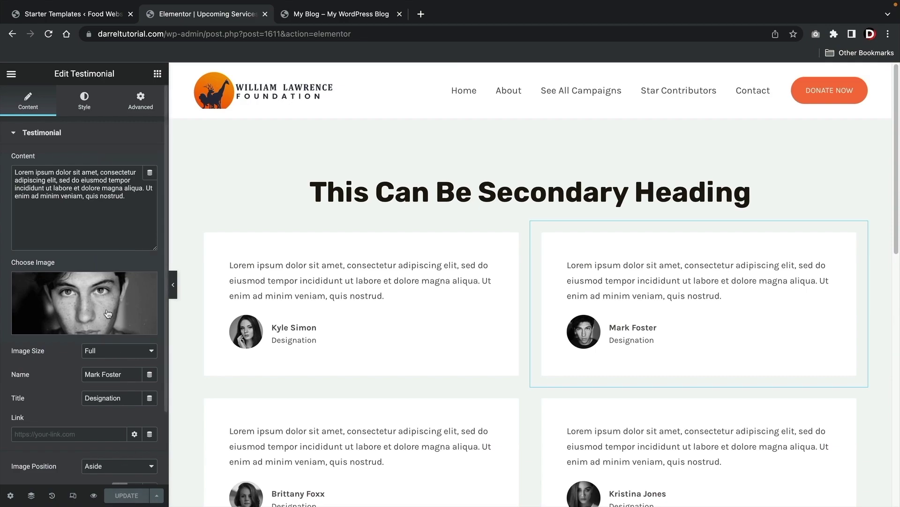
{"action": "left_click", "coordinate": [13, 75]}
{"action": "left_click", "coordinate": [73, 295]}
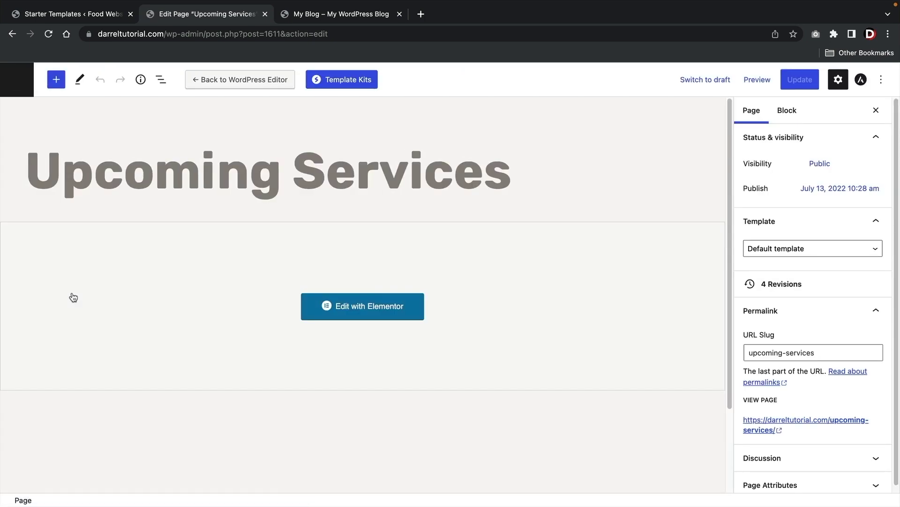
Go to Appearance > Menus and load the Main Menu for editing
{"action": "left_click", "coordinate": [22, 84]}
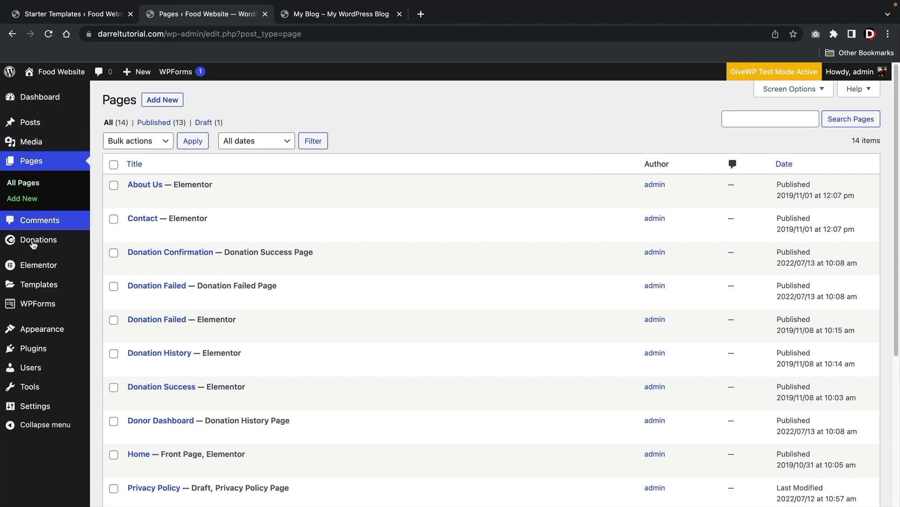
{"action": "mouse_move", "coordinate": [41, 328]}
{"action": "left_click", "coordinate": [124, 378]}
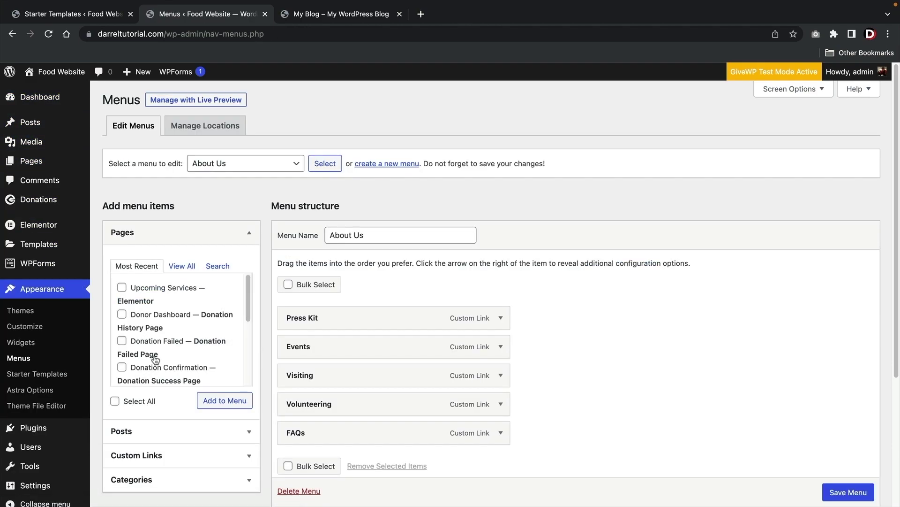
{"action": "left_click", "coordinate": [212, 164]}
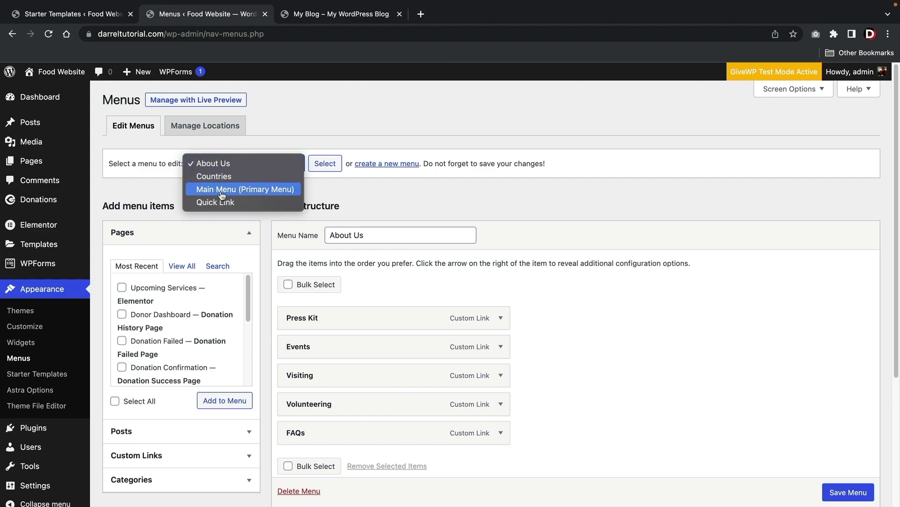
{"action": "left_click", "coordinate": [222, 195]}
{"action": "left_click", "coordinate": [325, 167]}
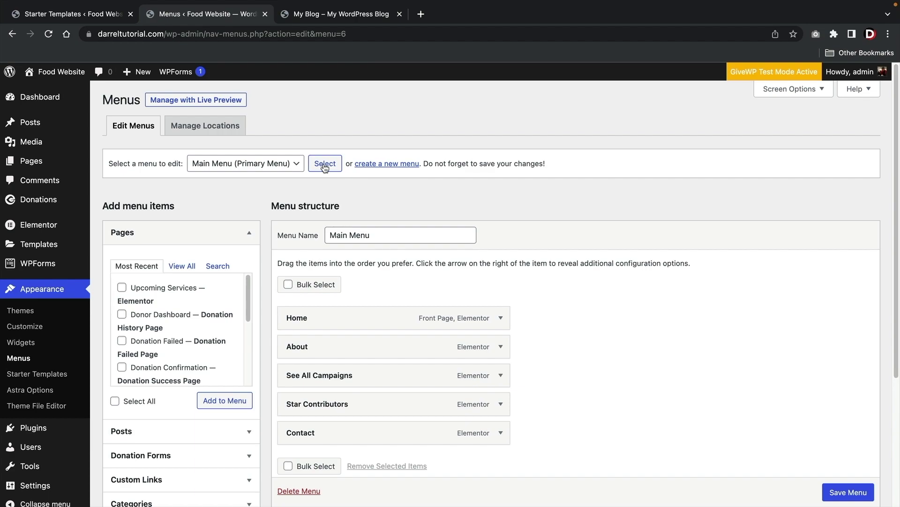
{"action": "left_click", "coordinate": [254, 164]}
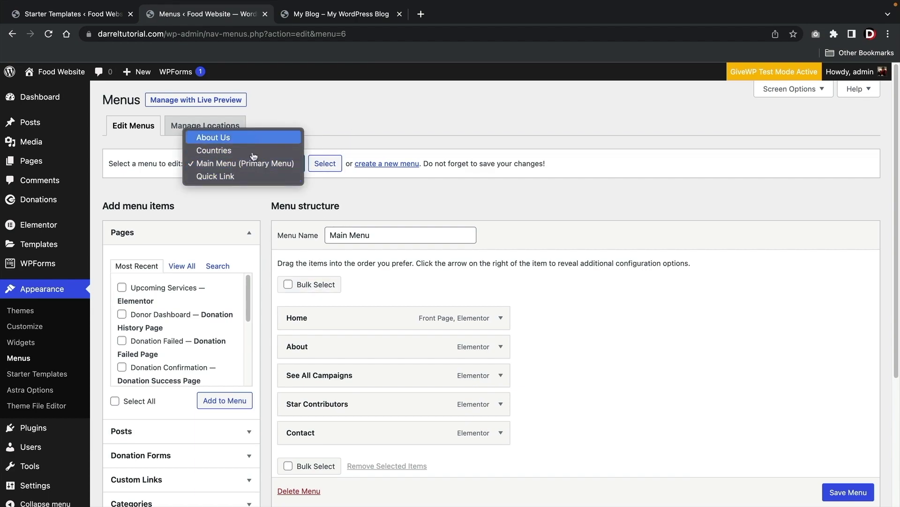
{"action": "left_click", "coordinate": [243, 164]}
Add the Upcoming Services page above Star Contributors and save the menu
{"action": "scroll", "coordinate": [402, 236], "scroll_direction": "down", "scroll_amount": 1}
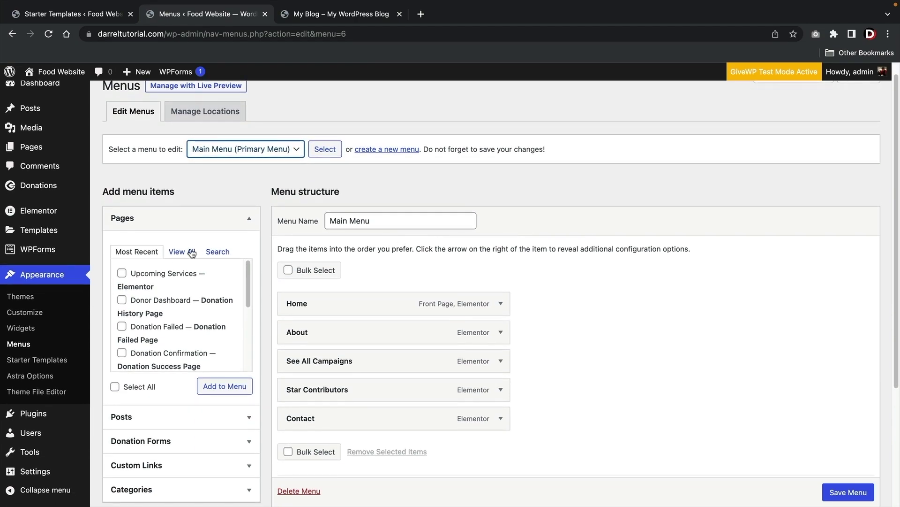
{"action": "left_click", "coordinate": [177, 253]}
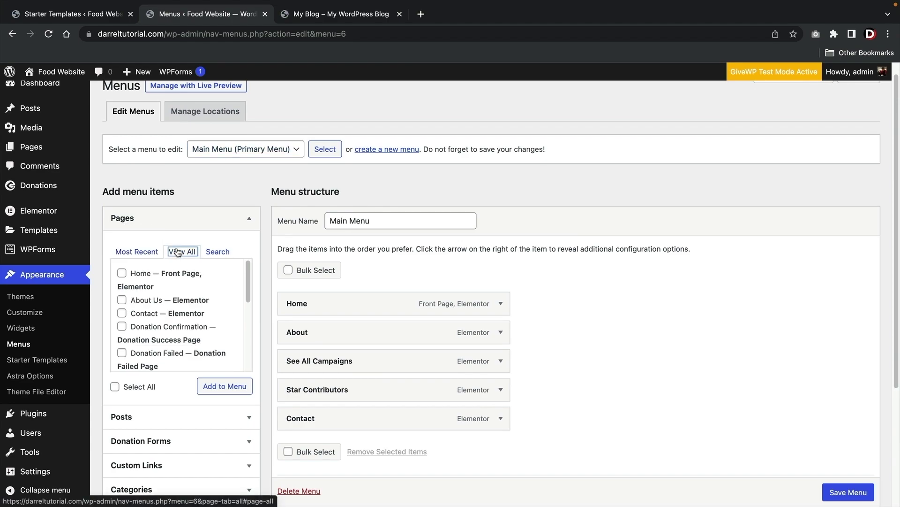
{"action": "scroll", "coordinate": [191, 311], "scroll_direction": "down", "scroll_amount": 3}
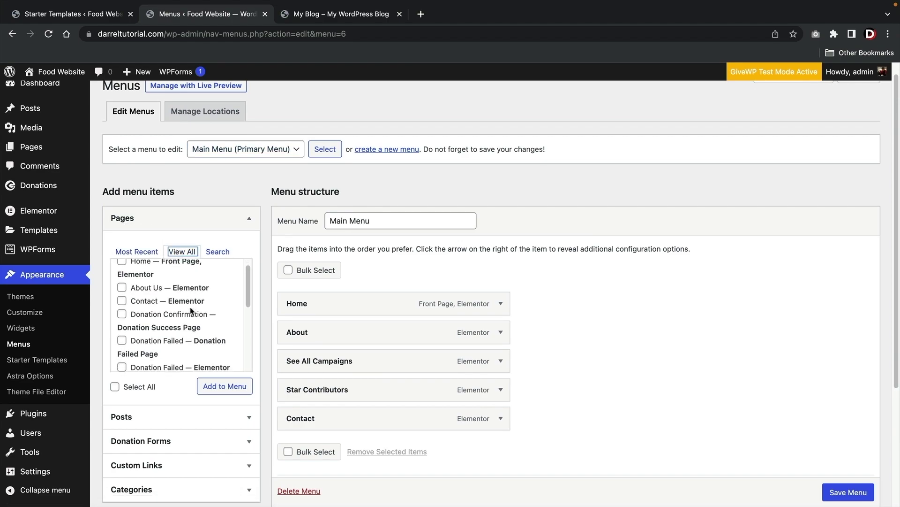
{"action": "scroll", "coordinate": [191, 311], "scroll_direction": "down", "scroll_amount": 5}
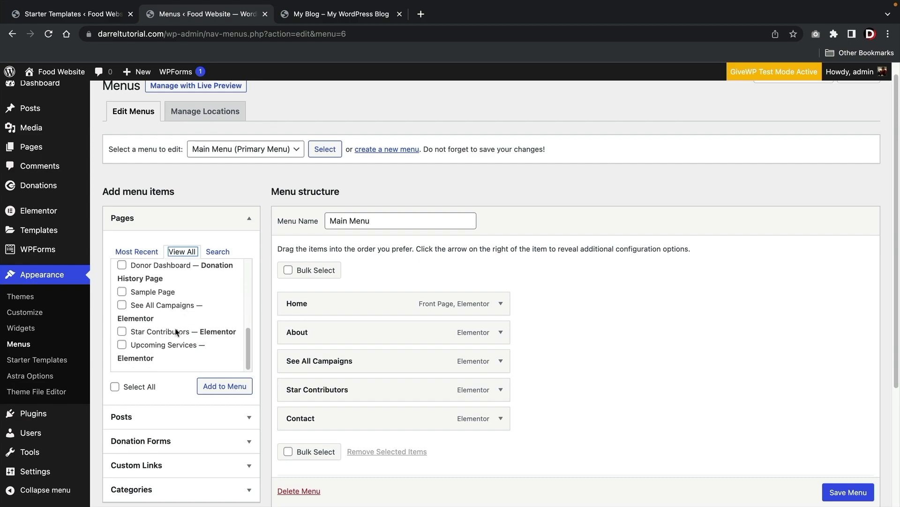
{"action": "left_click", "coordinate": [165, 346]}
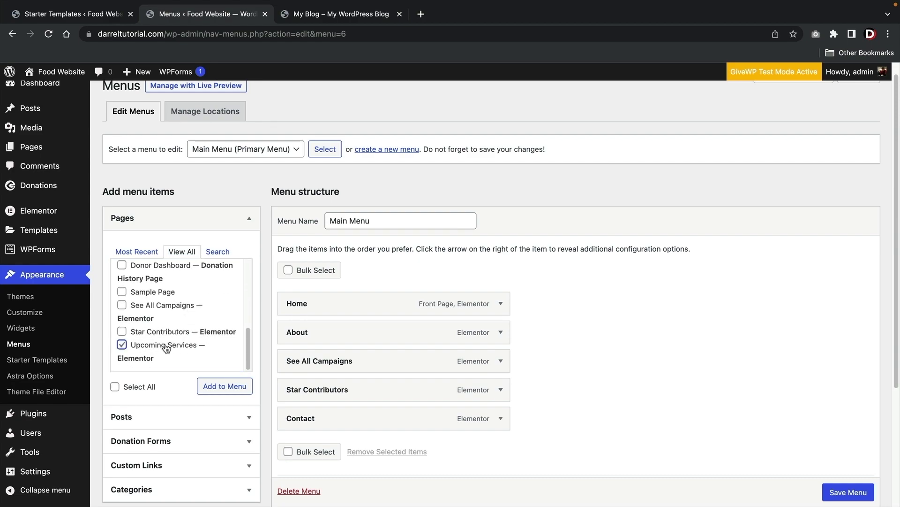
{"action": "left_click", "coordinate": [225, 386]}
{"action": "scroll", "coordinate": [382, 373], "scroll_direction": "down", "scroll_amount": 3}
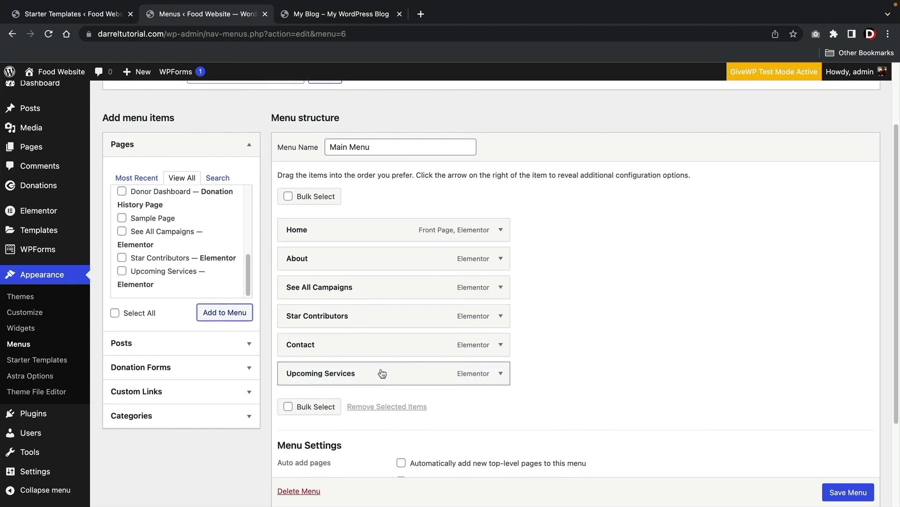
{"action": "left_click_drag", "start_coordinate": [382, 373], "coordinate": [379, 321]}
{"action": "left_click", "coordinate": [850, 491]}
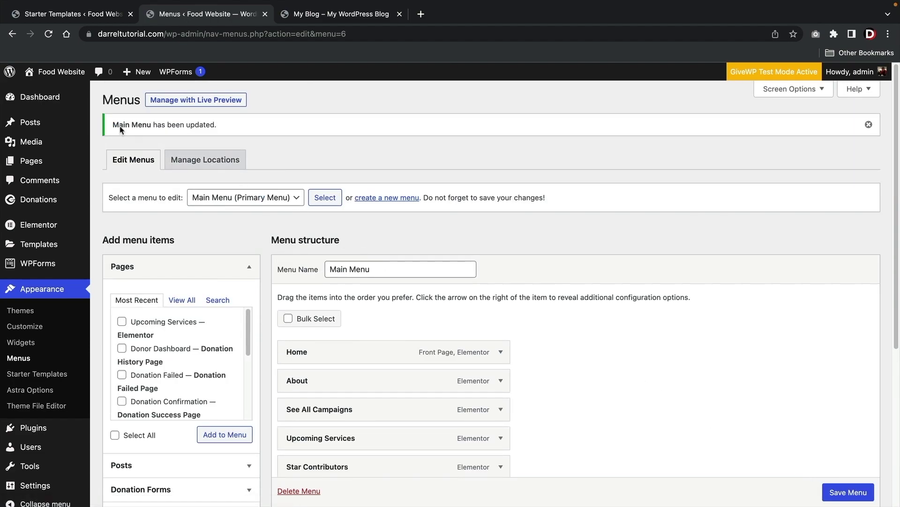
{"action": "mouse_move", "coordinate": [57, 72]}
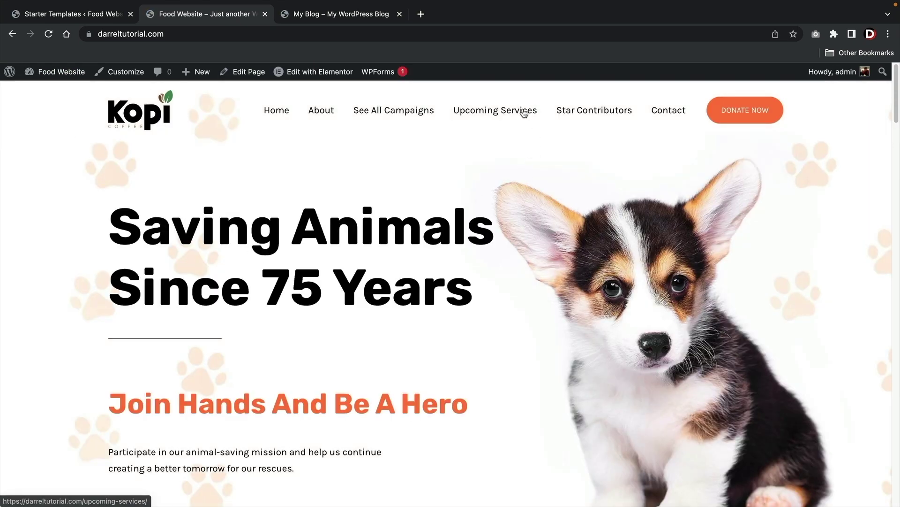
Open Upcoming Services from the site menu, scroll through it, then return Home
{"action": "left_click", "coordinate": [524, 113]}
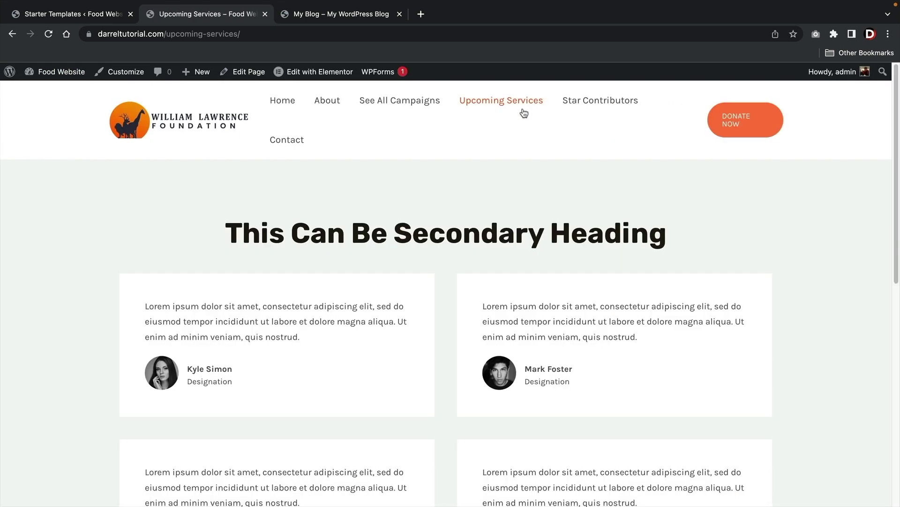
{"action": "scroll", "coordinate": [476, 276], "scroll_direction": "down", "scroll_amount": 10}
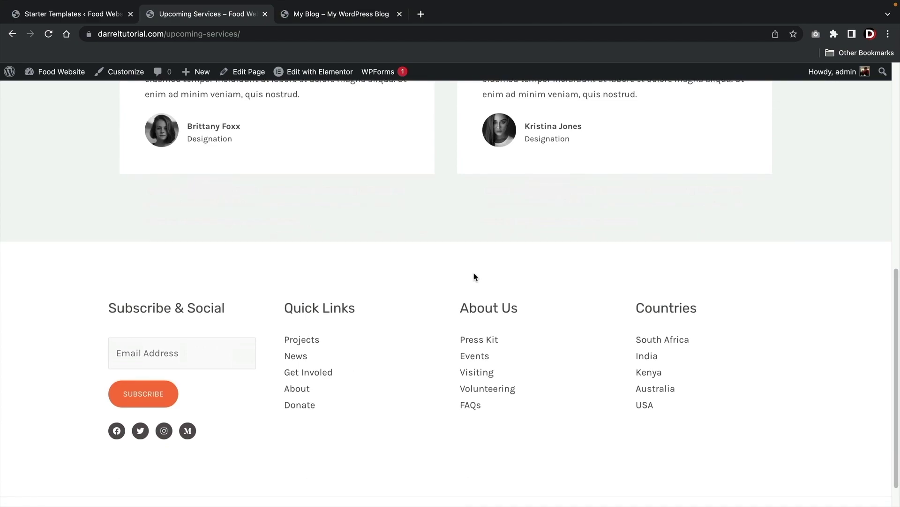
{"action": "scroll", "coordinate": [474, 276], "scroll_direction": "up", "scroll_amount": 10}
{"action": "left_click", "coordinate": [282, 104]}
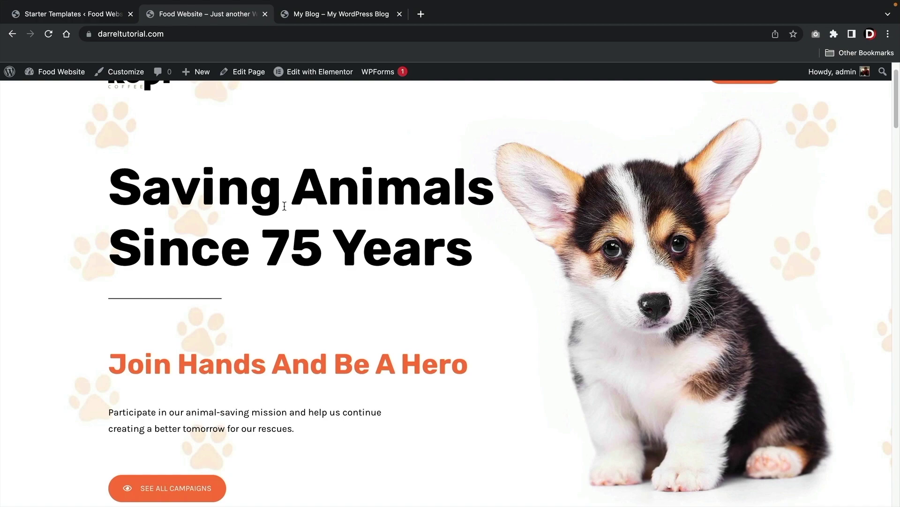
In General Settings, allow anyone to register on the site
{"action": "mouse_move", "coordinate": [65, 75]}
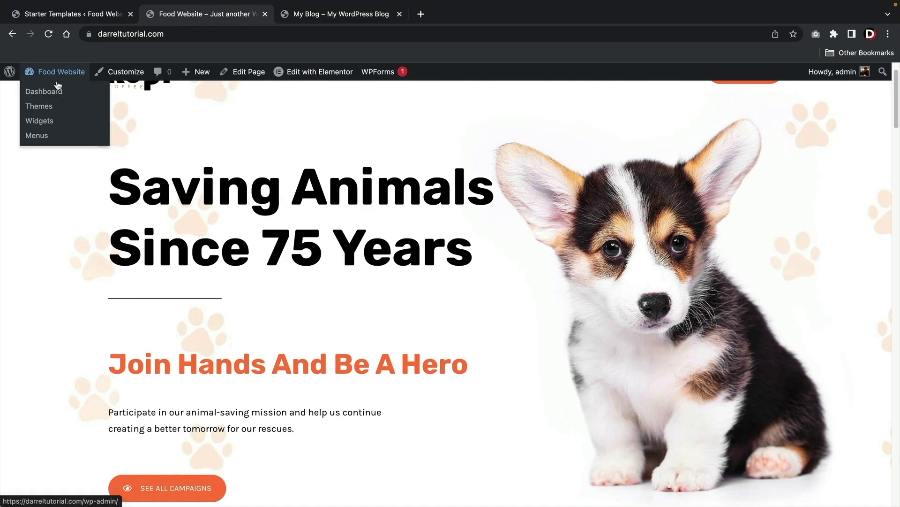
{"action": "left_click", "coordinate": [56, 93]}
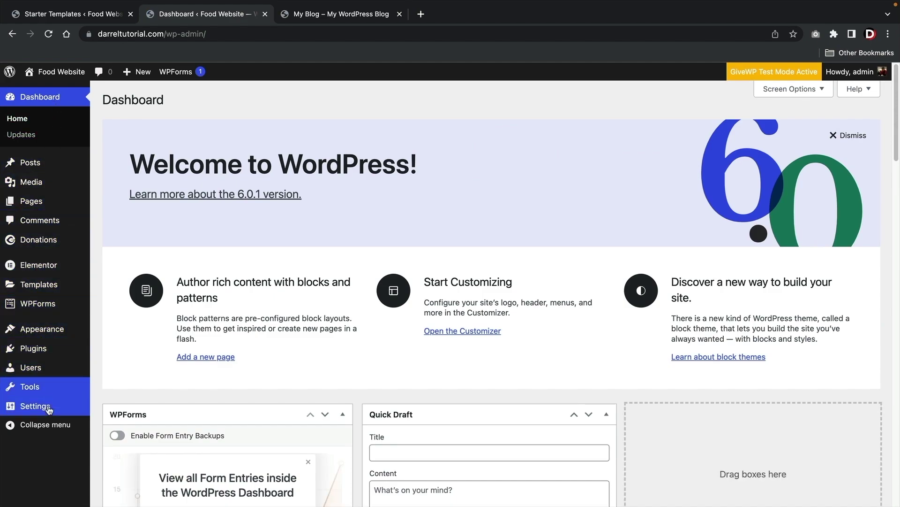
{"action": "mouse_move", "coordinate": [49, 411]}
{"action": "left_click", "coordinate": [131, 382]}
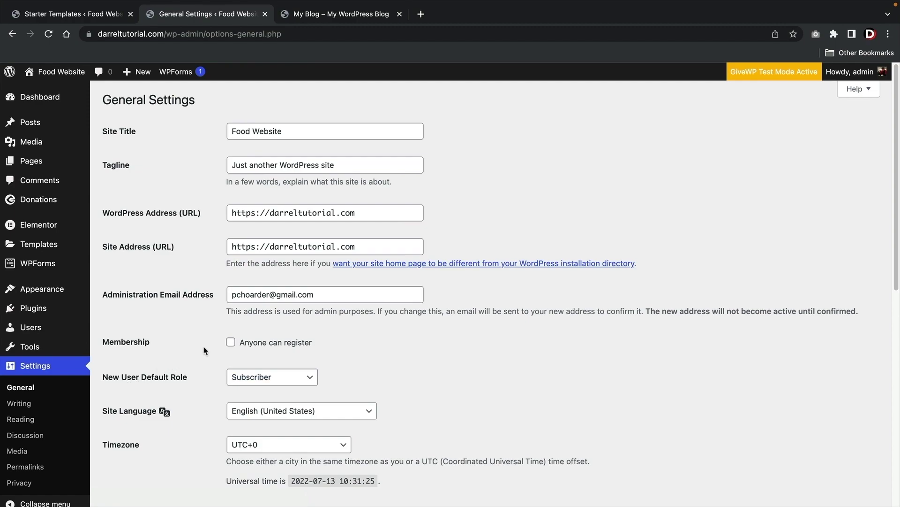
{"action": "left_click", "coordinate": [231, 343]}
Set the site title to 'Charity Website' and tagline to 'A Great Cause!', then save
{"action": "triple_click", "coordinate": [273, 132]}
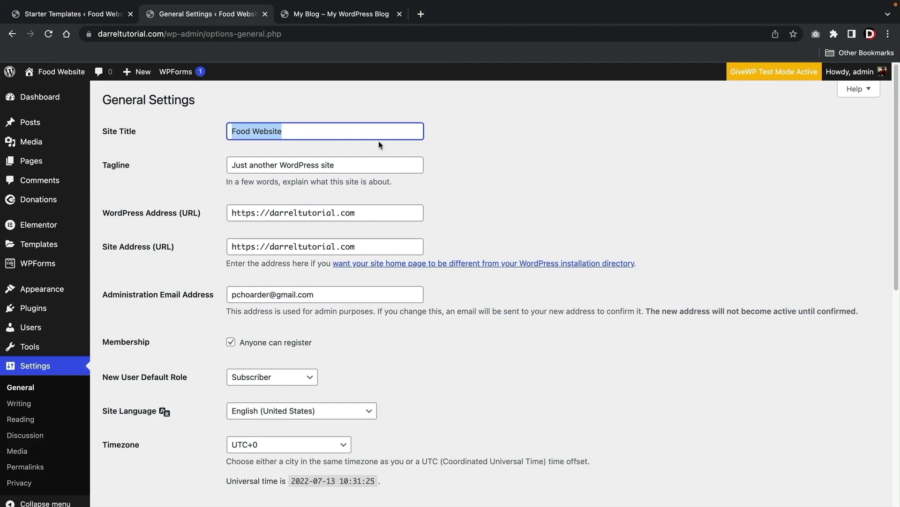
{"action": "type", "text": "Char"}
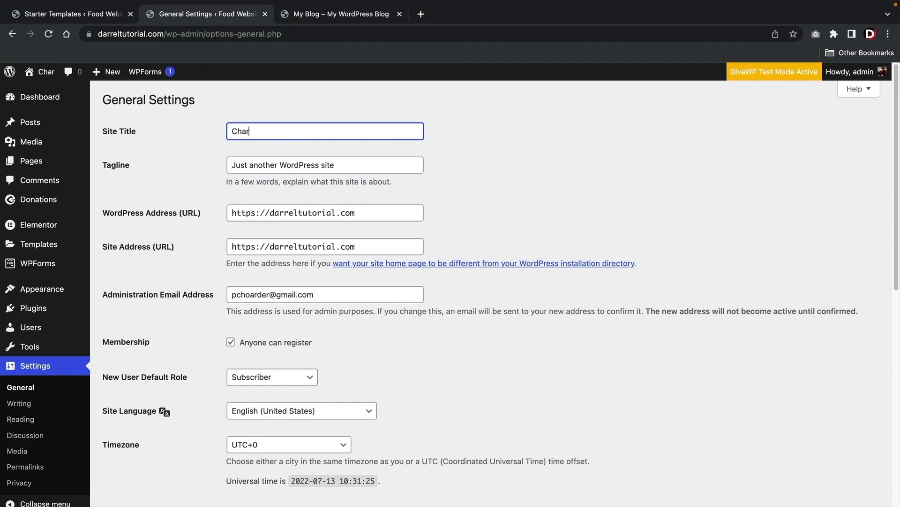
{"action": "type", "text": "ity Website"}
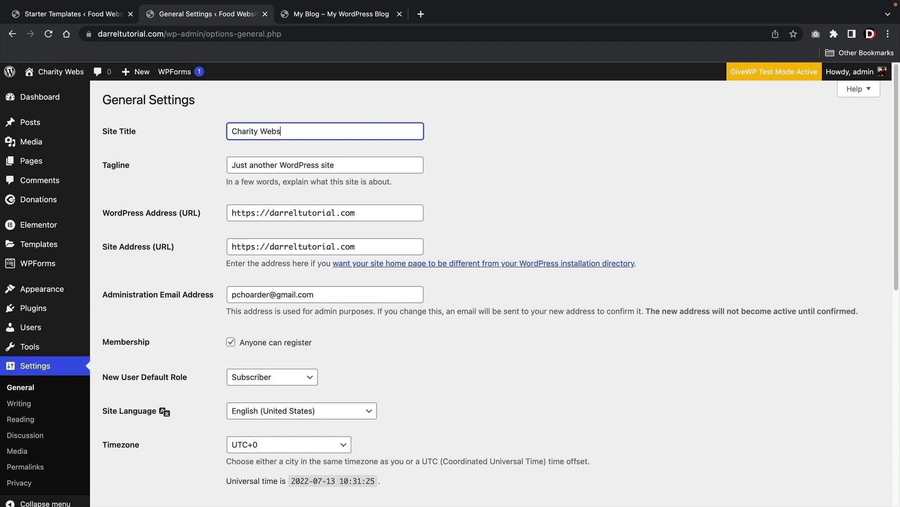
{"action": "key", "text": "Tab"}
{"action": "type", "text": "A Gr"}
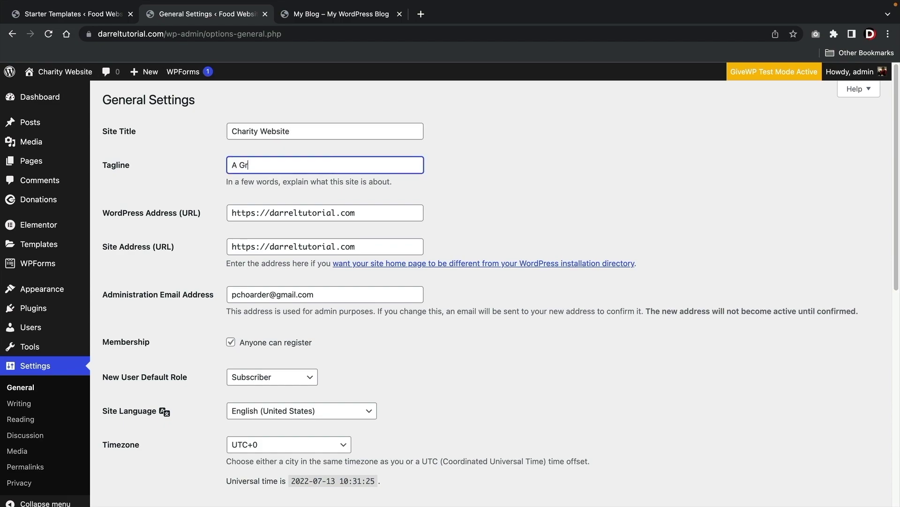
{"action": "type", "text": "eat Cause!"}
{"action": "scroll", "coordinate": [474, 207], "scroll_direction": "down", "scroll_amount": 10}
{"action": "left_click", "coordinate": [136, 448]}
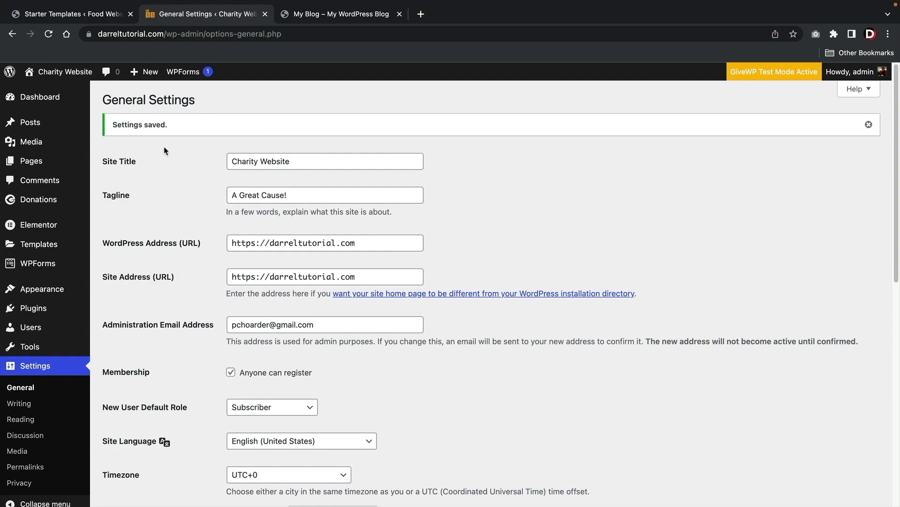
Create and publish a new page titled 'Register / Login', then return to the Pages list
{"action": "mouse_move", "coordinate": [149, 71]}
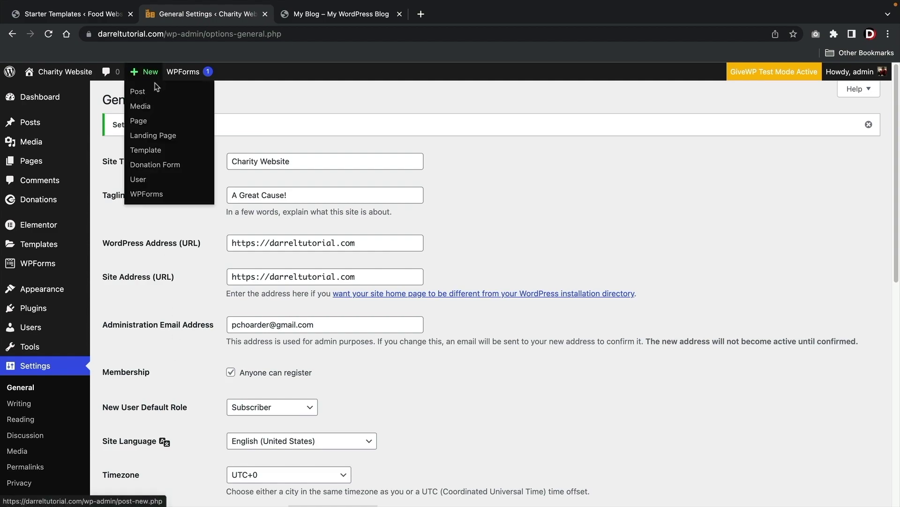
{"action": "left_click", "coordinate": [156, 122]}
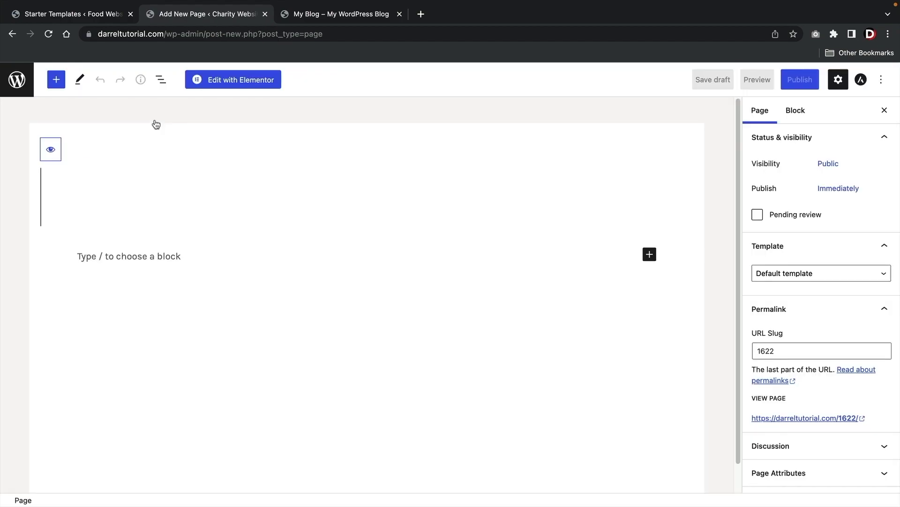
{"action": "type", "text": "Regi"}
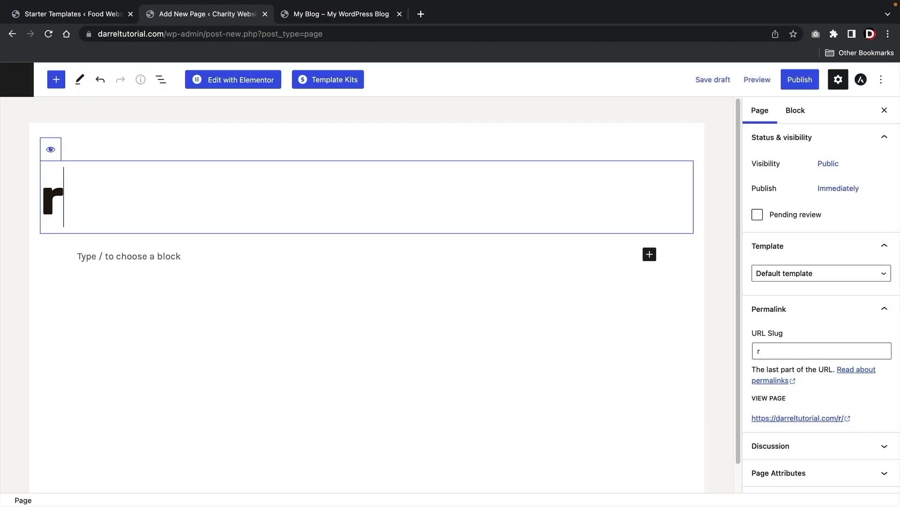
{"action": "type", "text": "ster / Login"}
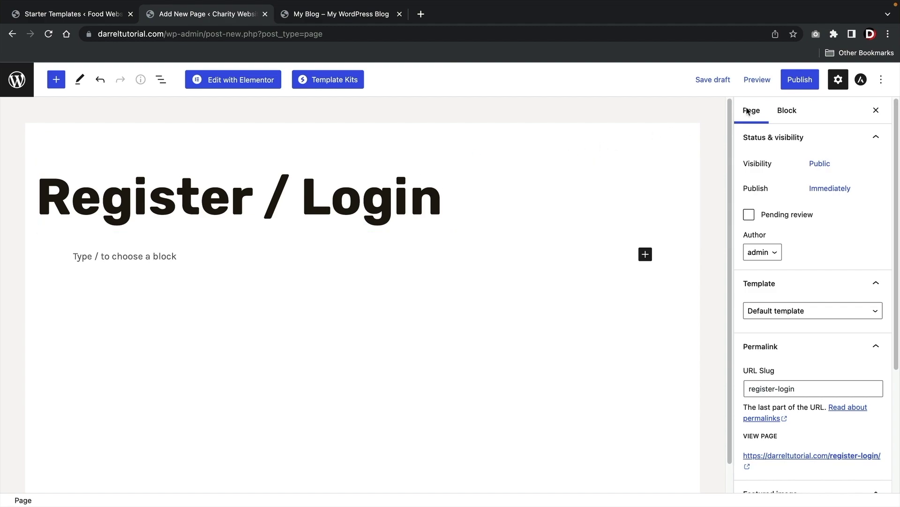
{"action": "left_click", "coordinate": [799, 87]}
{"action": "left_click", "coordinate": [799, 85]}
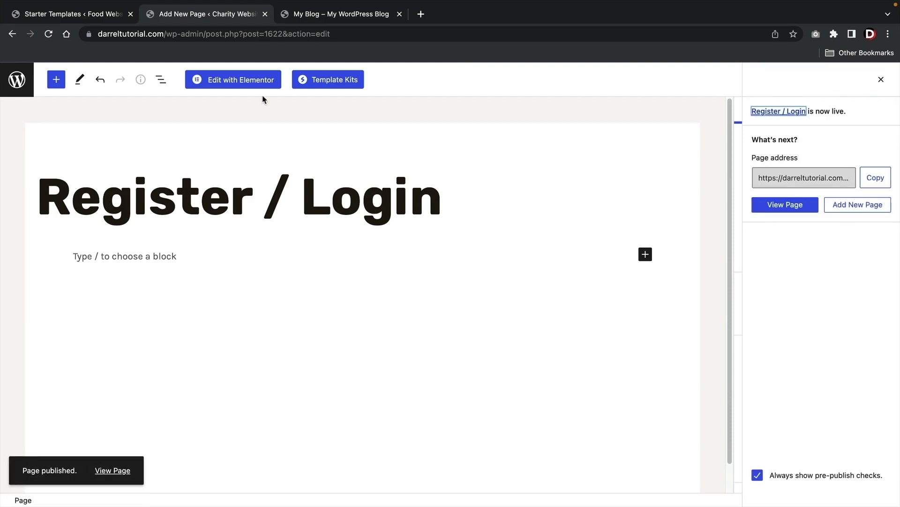
{"action": "left_click", "coordinate": [16, 80]}
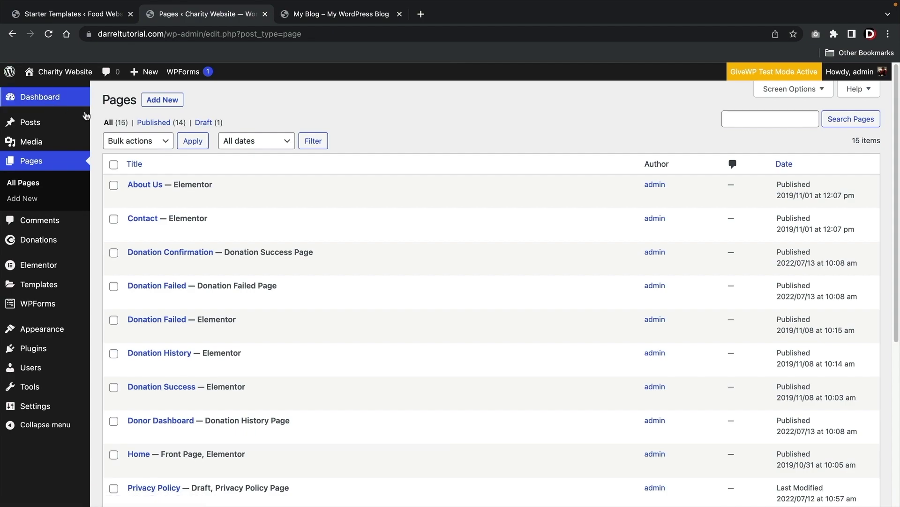
Add and publish a second page titled 'Donors Dash' and return to all pages
{"action": "left_click", "coordinate": [168, 101]}
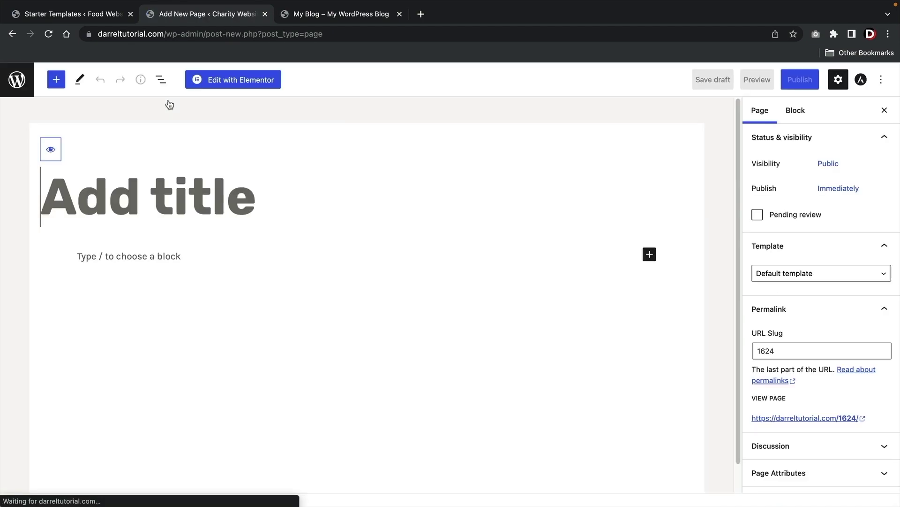
{"action": "type", "text": "Don"}
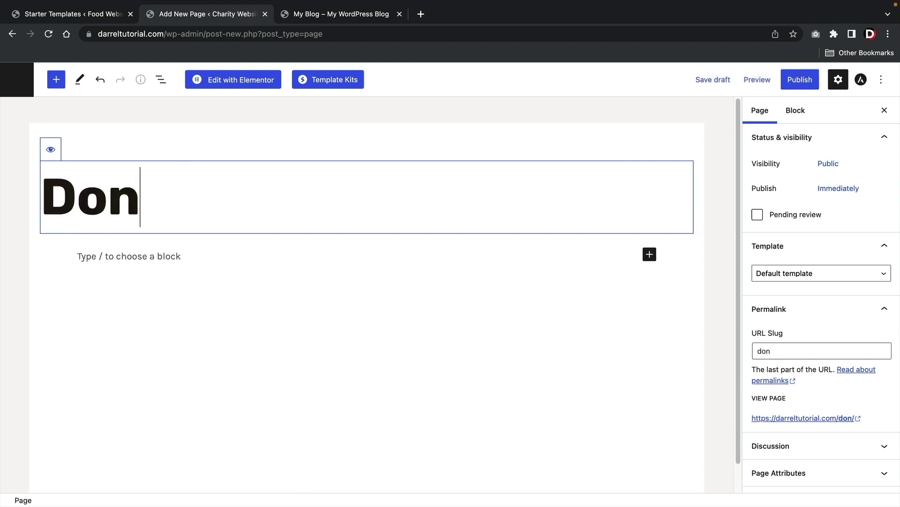
{"action": "type", "text": "ors Dash"}
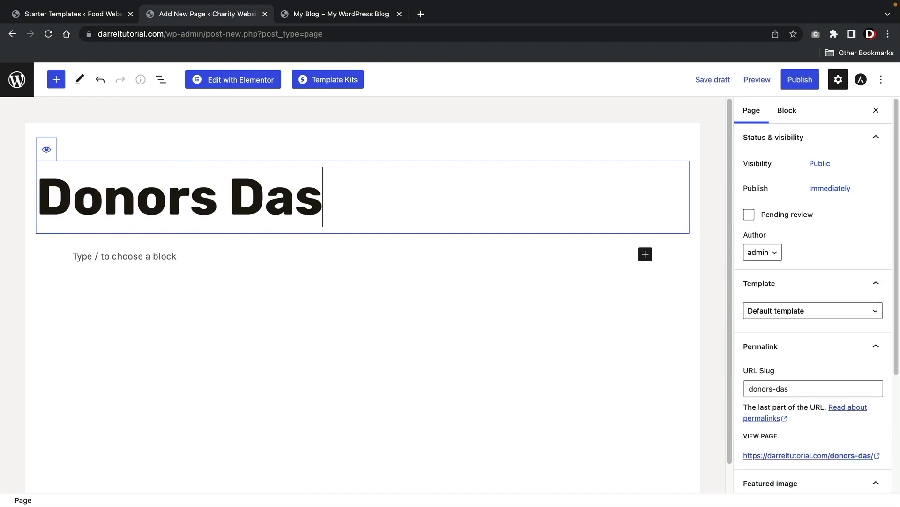
{"action": "left_click", "coordinate": [801, 80]}
{"action": "left_click", "coordinate": [781, 79]}
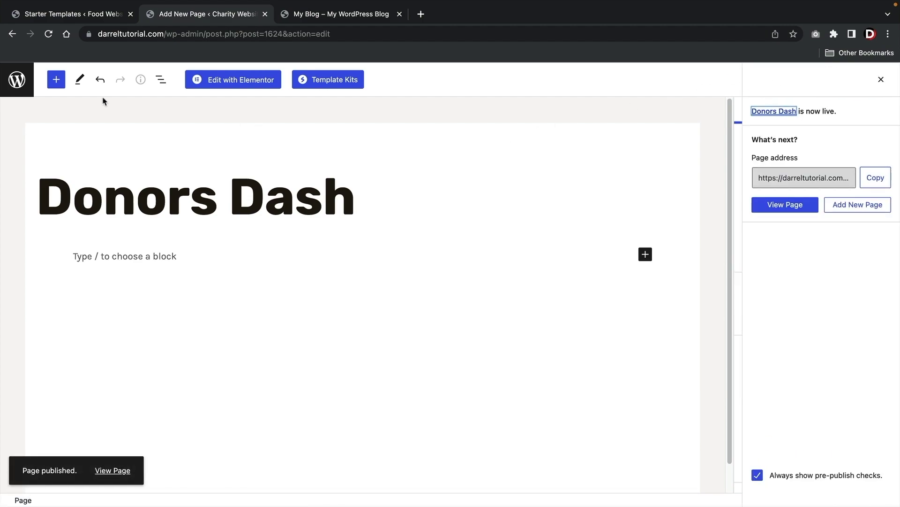
{"action": "left_click", "coordinate": [16, 80]}
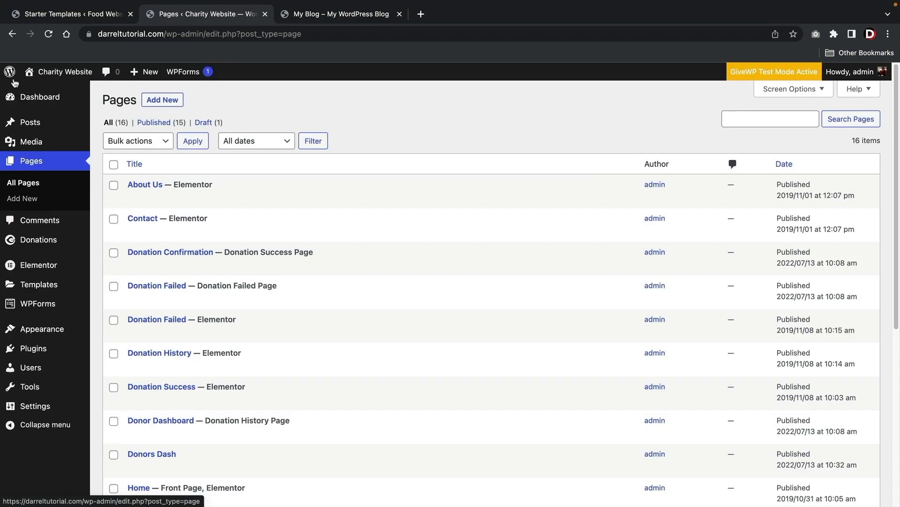
Search for 'givewp' on the Plugins > Add New screen
{"action": "mouse_move", "coordinate": [22, 101]}
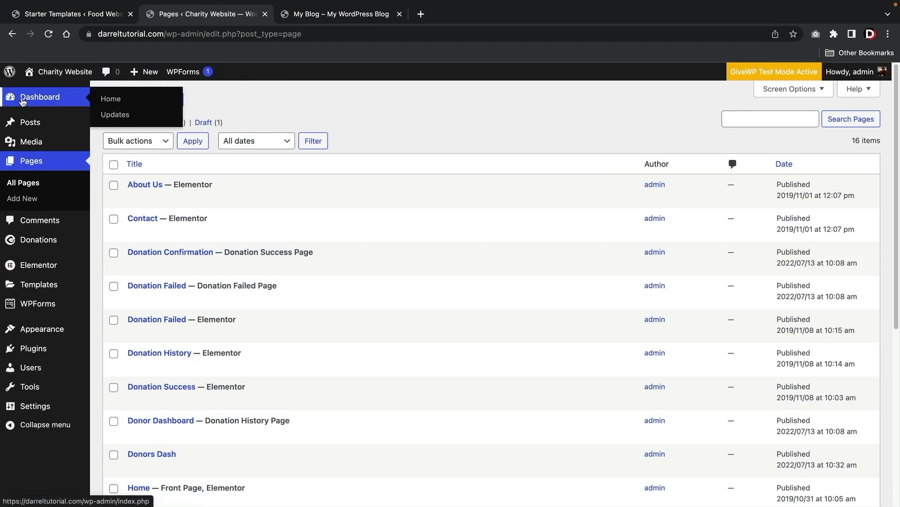
{"action": "mouse_move", "coordinate": [39, 121]}
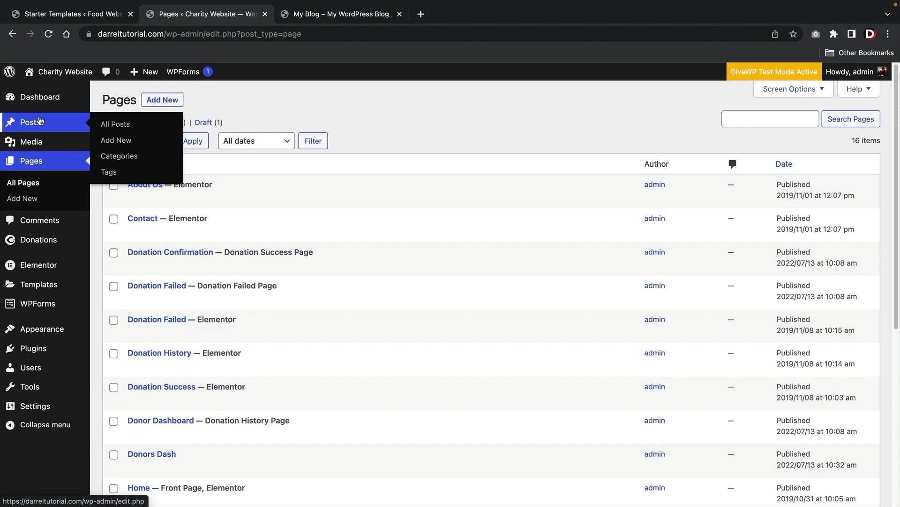
{"action": "mouse_move", "coordinate": [50, 351]}
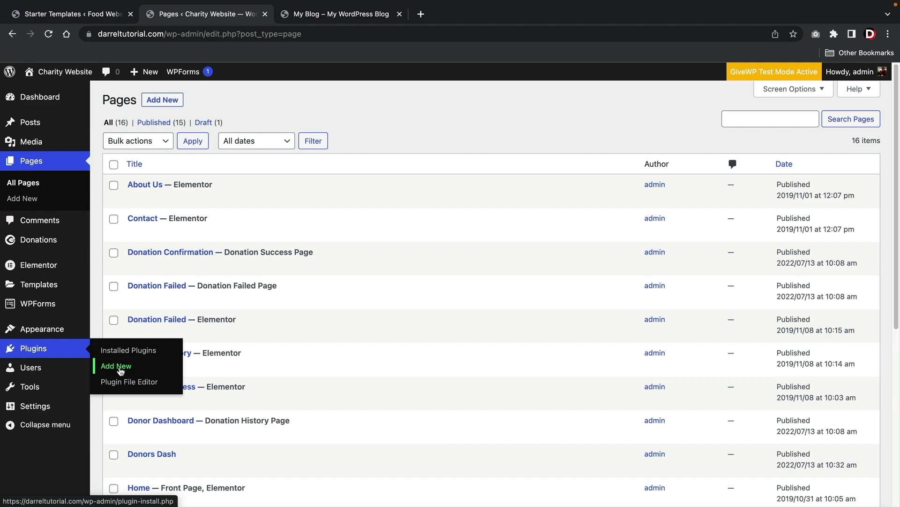
{"action": "left_click", "coordinate": [121, 371]}
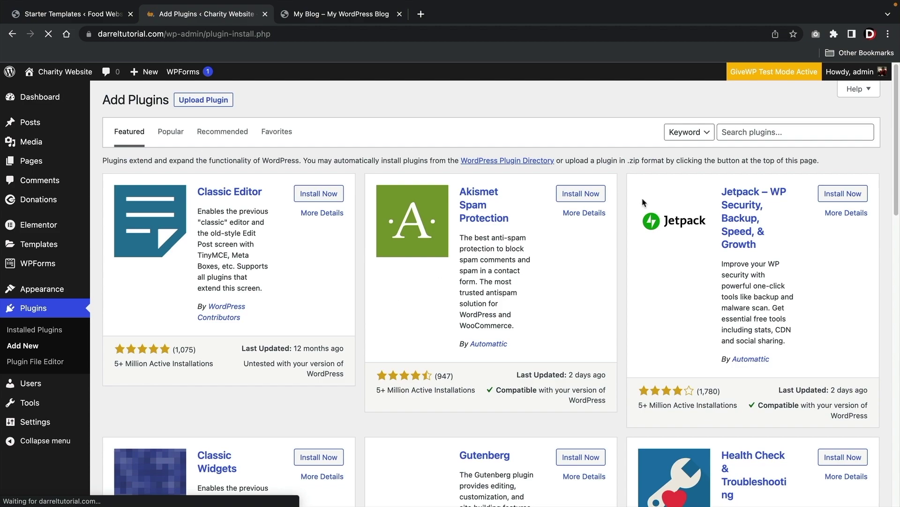
{"action": "left_click", "coordinate": [764, 134]}
{"action": "type", "text": "giv"}
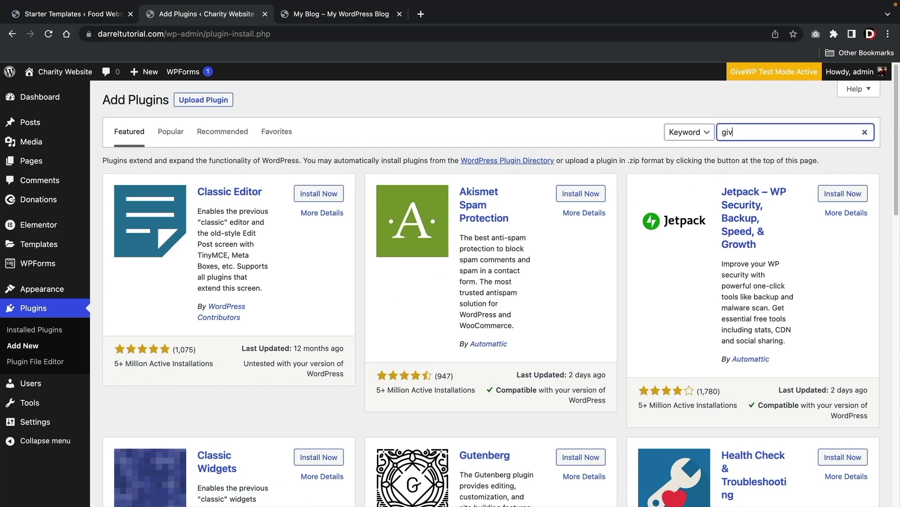
{"action": "type", "text": "ewp"}
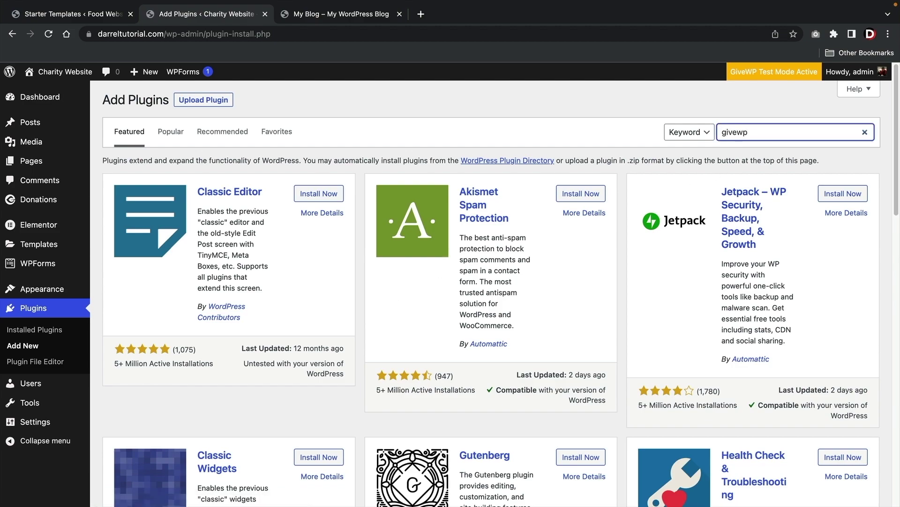
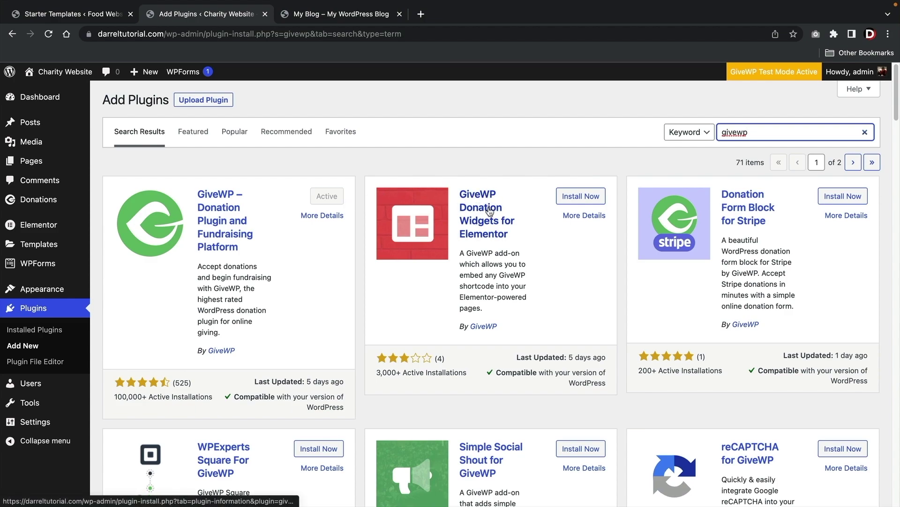
Install and activate the GiveWP Donation Widgets for Elementor plugin
{"action": "left_click", "coordinate": [580, 197]}
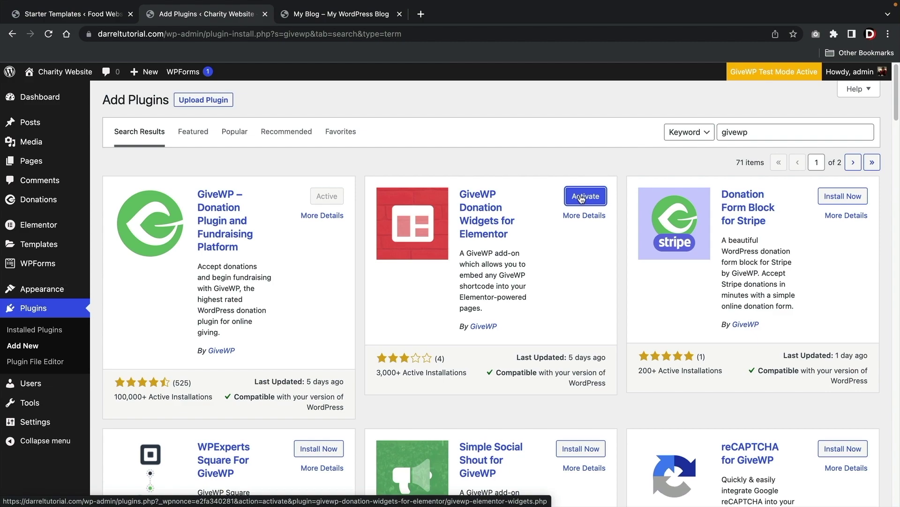
{"action": "left_click", "coordinate": [582, 197]}
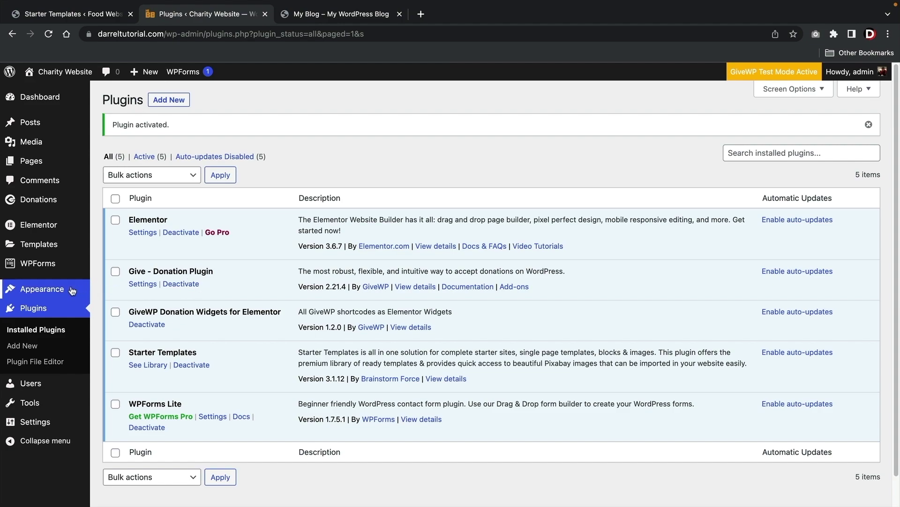
Remove Upcoming Services from the Main Menu
{"action": "mouse_move", "coordinate": [70, 291]}
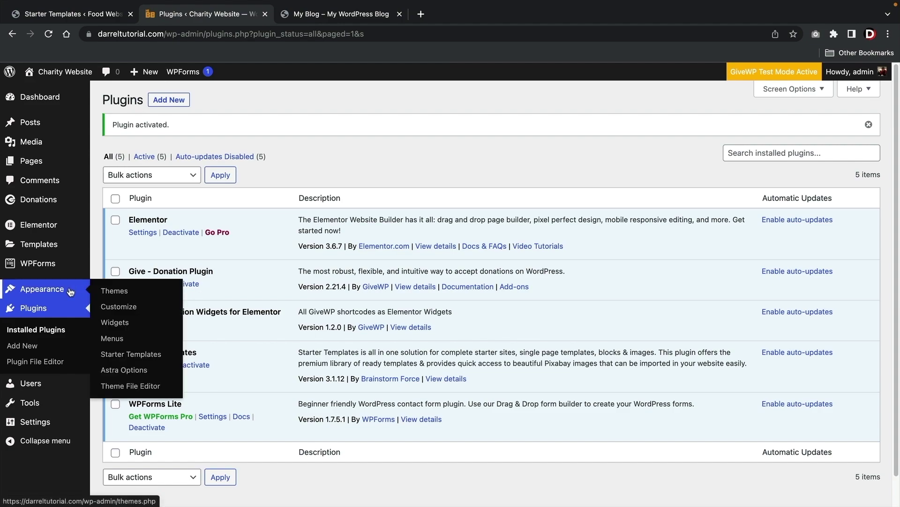
{"action": "left_click", "coordinate": [125, 341]}
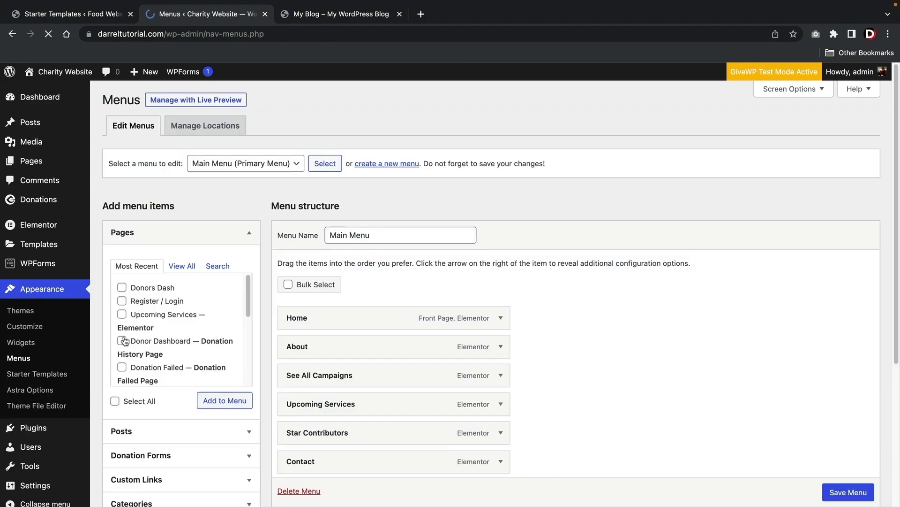
{"action": "left_click", "coordinate": [181, 267]}
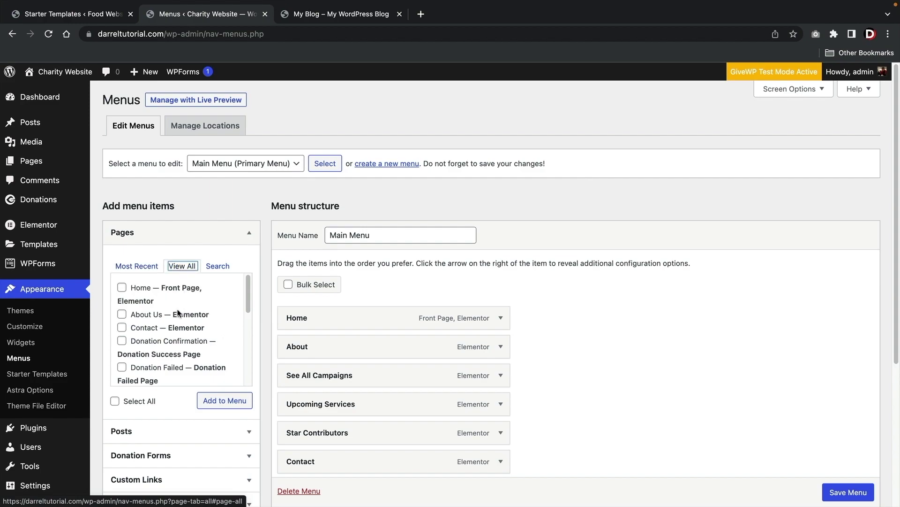
{"action": "scroll", "coordinate": [182, 318], "scroll_direction": "down", "scroll_amount": 2}
{"action": "scroll", "coordinate": [182, 318], "scroll_direction": "down", "scroll_amount": 3}
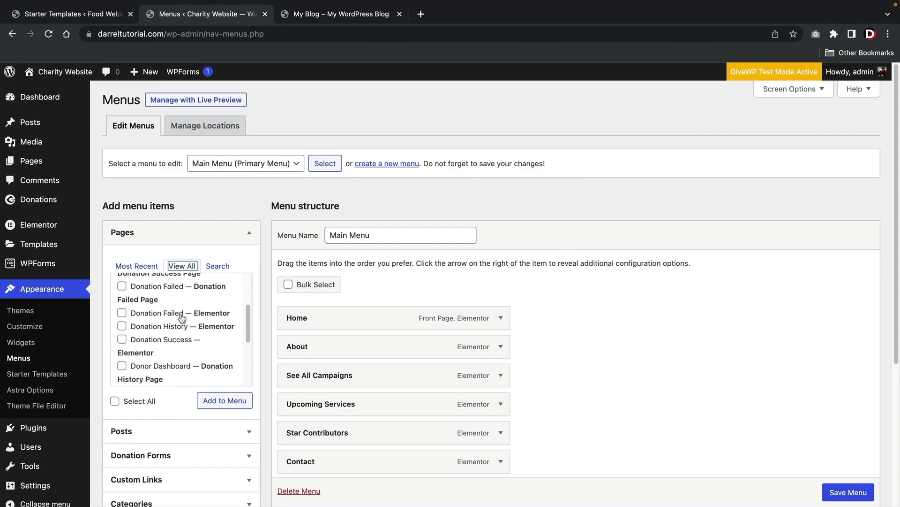
{"action": "scroll", "coordinate": [466, 322], "scroll_direction": "down", "scroll_amount": 2}
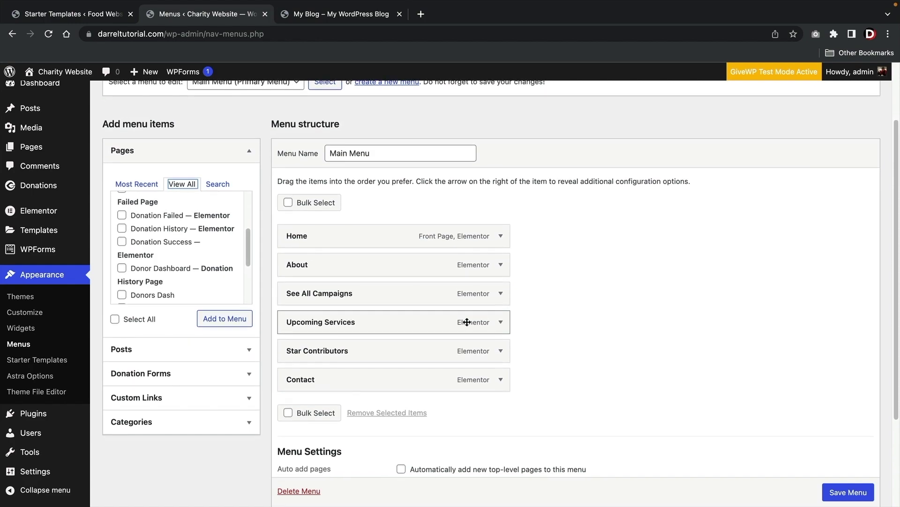
{"action": "left_click", "coordinate": [501, 281]}
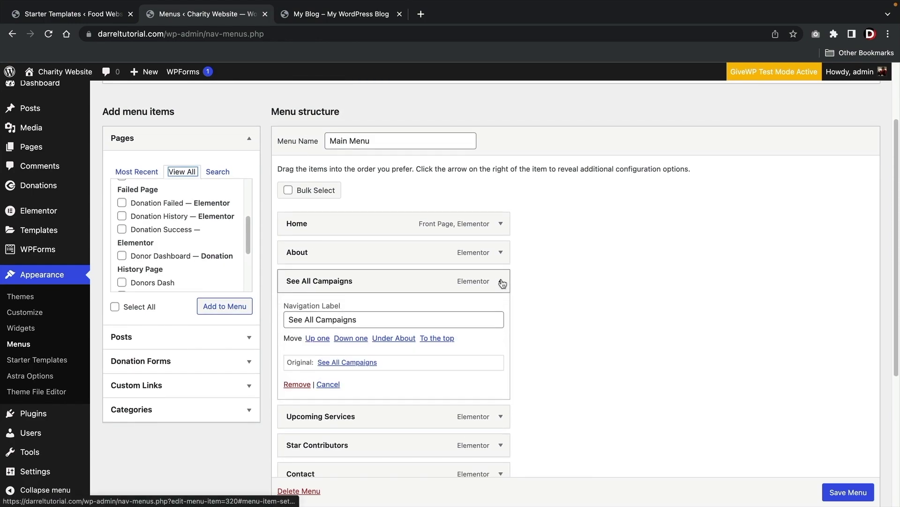
{"action": "left_click", "coordinate": [501, 282]}
{"action": "left_click", "coordinate": [500, 310]}
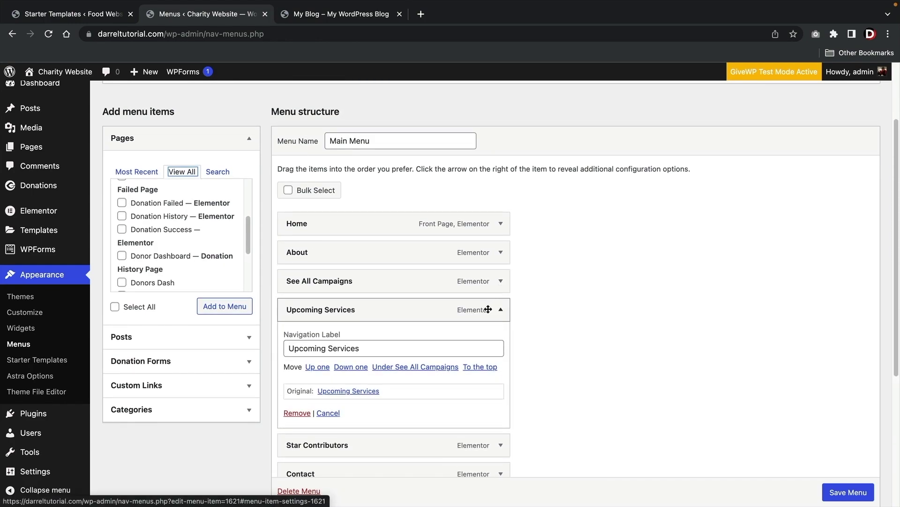
{"action": "left_click", "coordinate": [297, 412]}
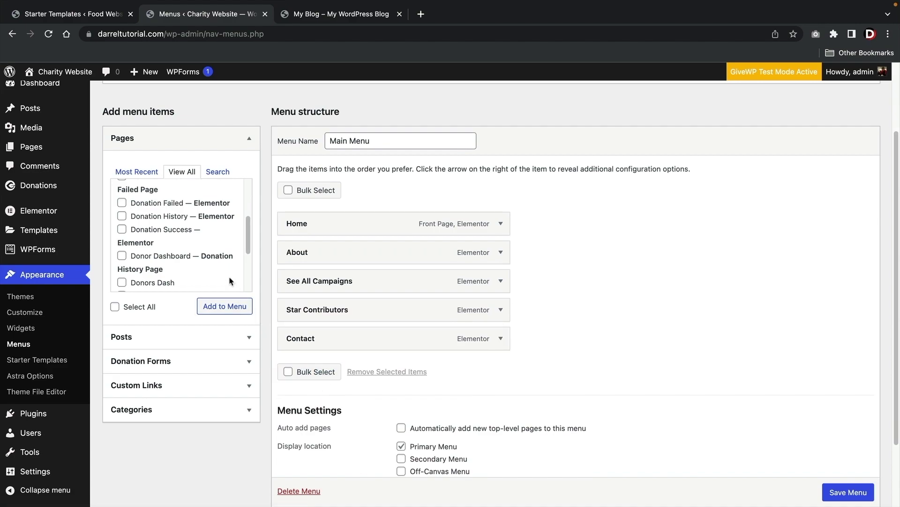
Add the Donors Dash and Register / Login pages, with Donors Dash nested under Register / Login
{"action": "scroll", "coordinate": [187, 225], "scroll_direction": "down", "scroll_amount": 2}
{"action": "left_click", "coordinate": [156, 257]}
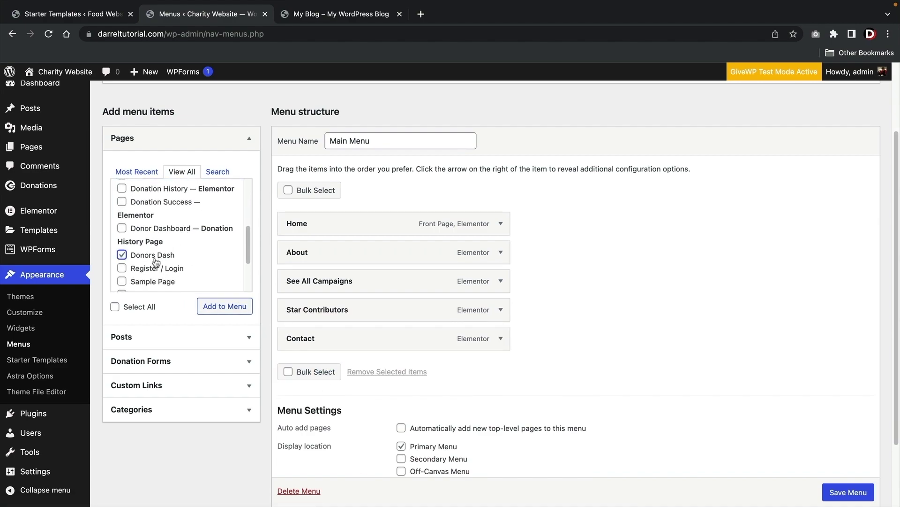
{"action": "scroll", "coordinate": [156, 262], "scroll_direction": "down", "scroll_amount": 1}
{"action": "left_click", "coordinate": [155, 256]}
{"action": "left_click", "coordinate": [226, 310]}
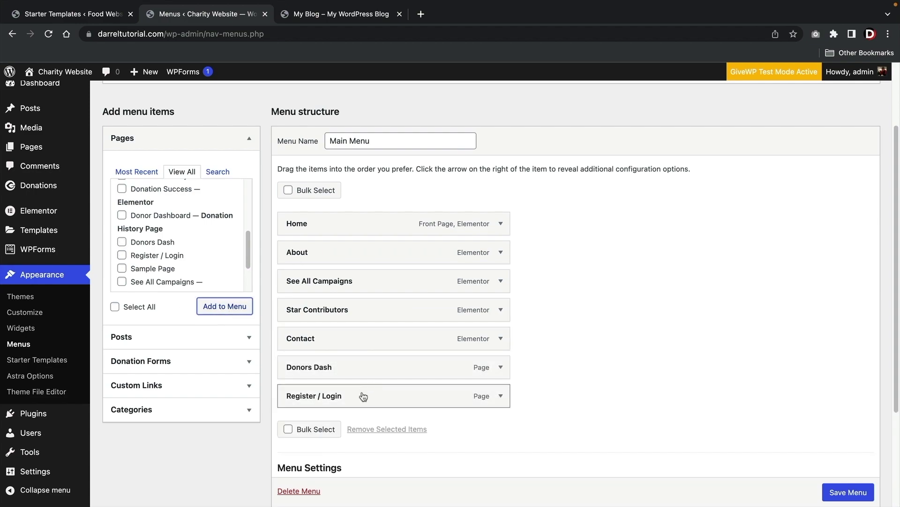
{"action": "left_click_drag", "start_coordinate": [363, 396], "coordinate": [375, 364]}
Save the Main Menu and view the live site
{"action": "scroll", "coordinate": [370, 361], "scroll_direction": "down", "scroll_amount": 1}
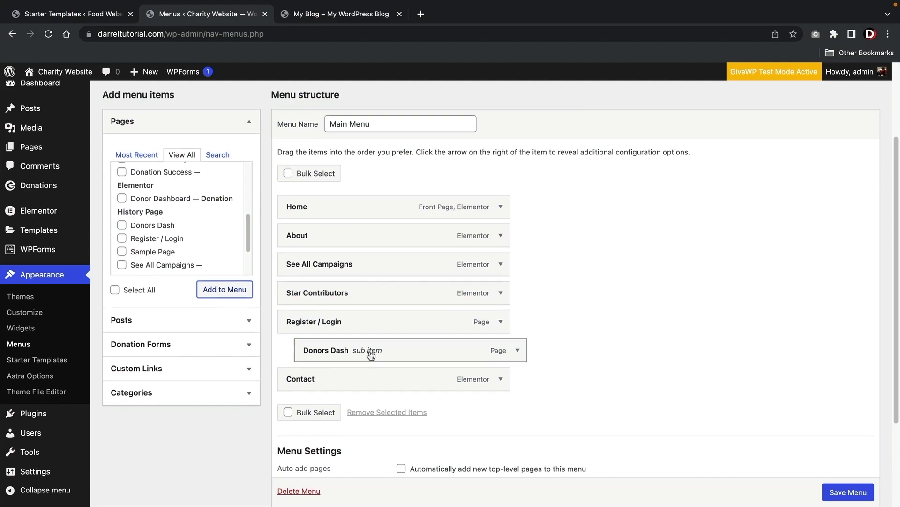
{"action": "scroll", "coordinate": [371, 355], "scroll_direction": "down", "scroll_amount": 3}
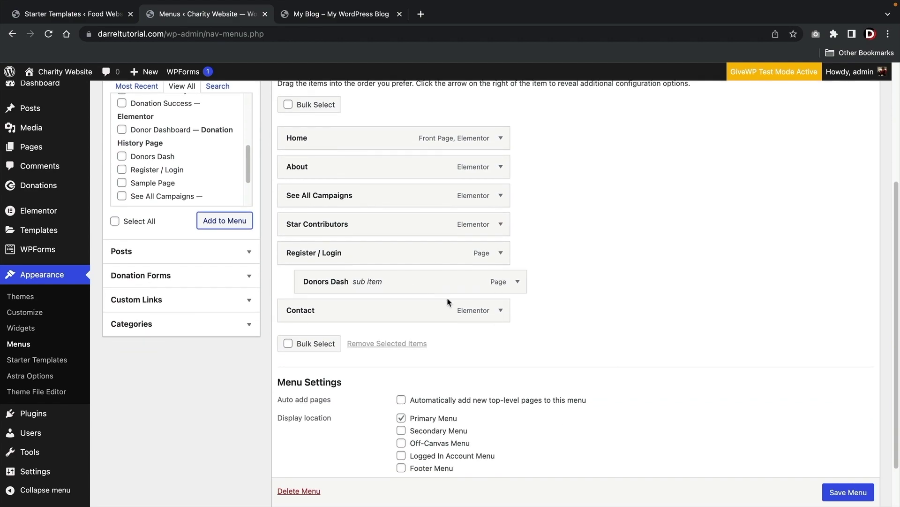
{"action": "scroll", "coordinate": [448, 302], "scroll_direction": "up", "scroll_amount": 4}
{"action": "left_click", "coordinate": [835, 490]}
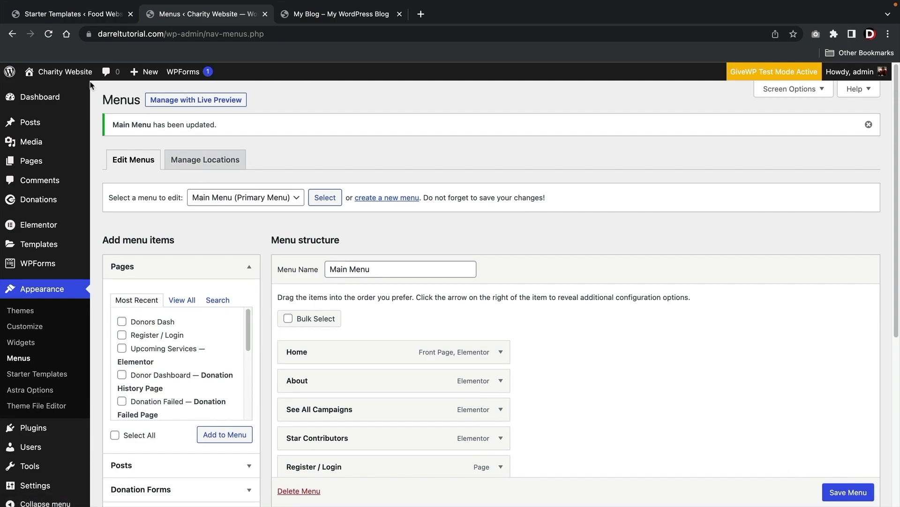
{"action": "left_click", "coordinate": [55, 96]}
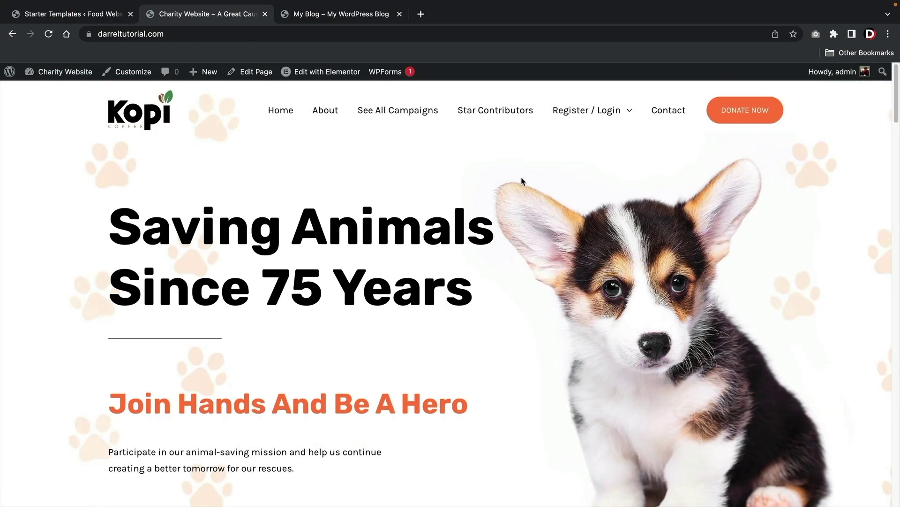
Open the Register / Login page from the site navigation in the block editor
{"action": "mouse_move", "coordinate": [578, 114]}
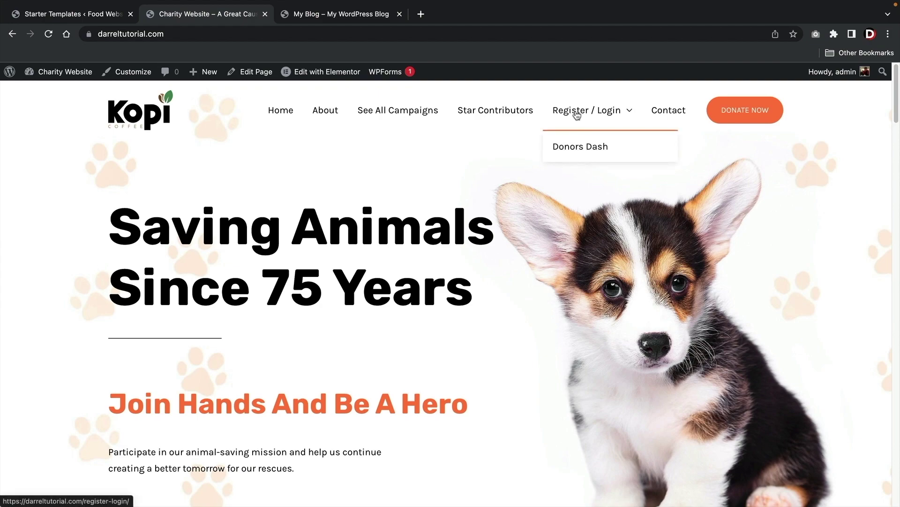
{"action": "left_click", "coordinate": [576, 113]}
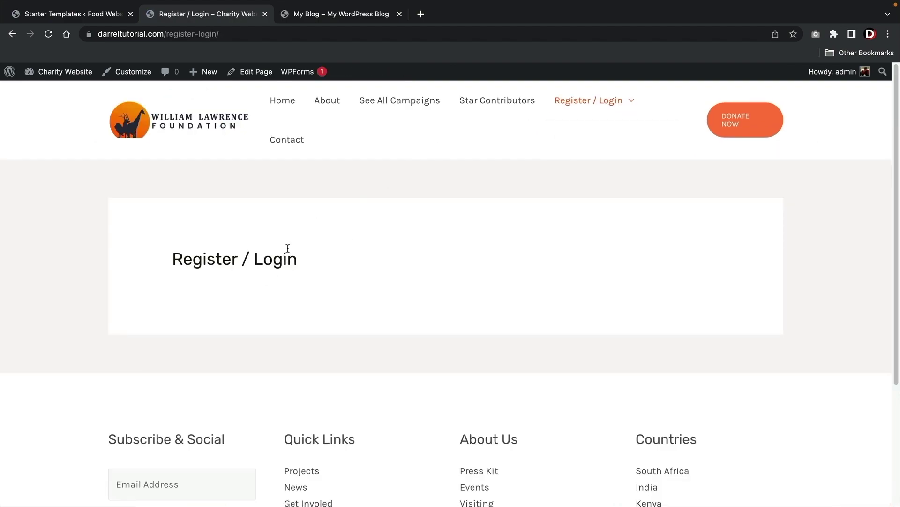
{"action": "left_click", "coordinate": [257, 75]}
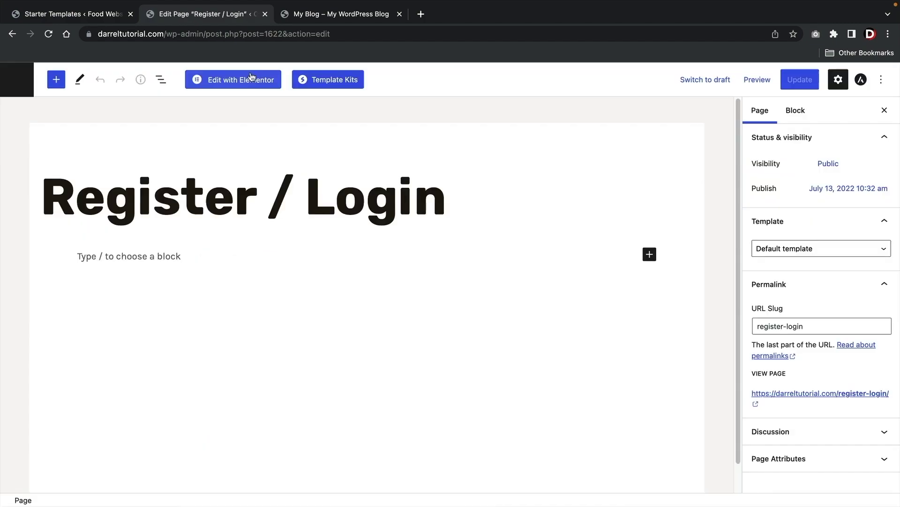
Place a Give Register form on the Register / Login page in Elementor
{"action": "left_click", "coordinate": [230, 82]}
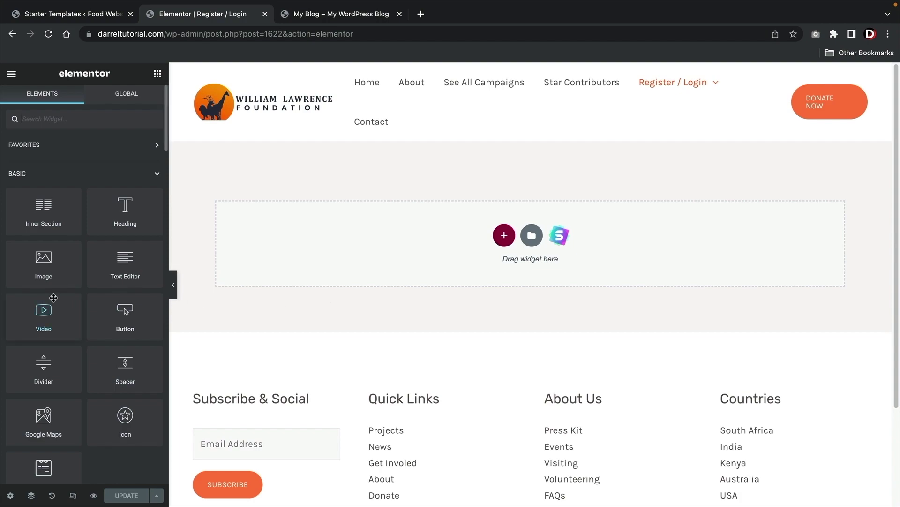
{"action": "scroll", "coordinate": [47, 301], "scroll_direction": "down", "scroll_amount": 20}
{"action": "scroll", "coordinate": [53, 298], "scroll_direction": "down", "scroll_amount": 8}
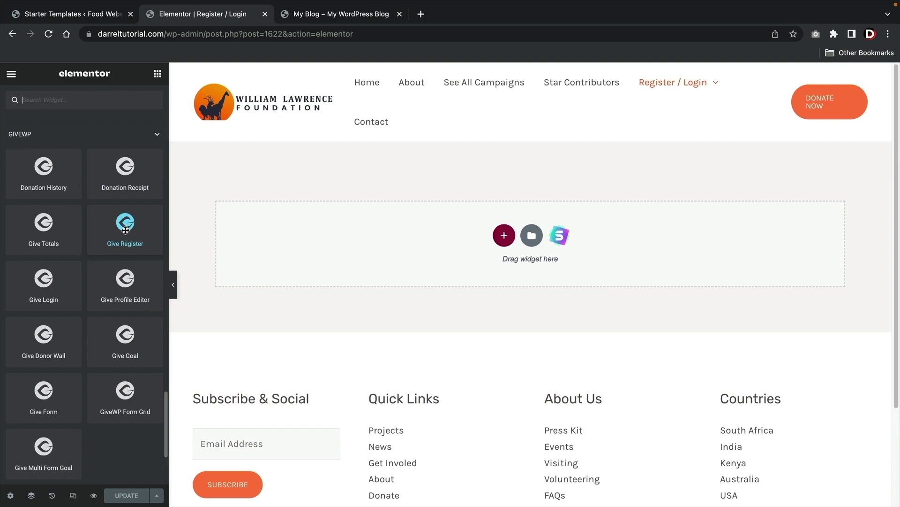
{"action": "left_click_drag", "start_coordinate": [125, 230], "coordinate": [398, 239]}
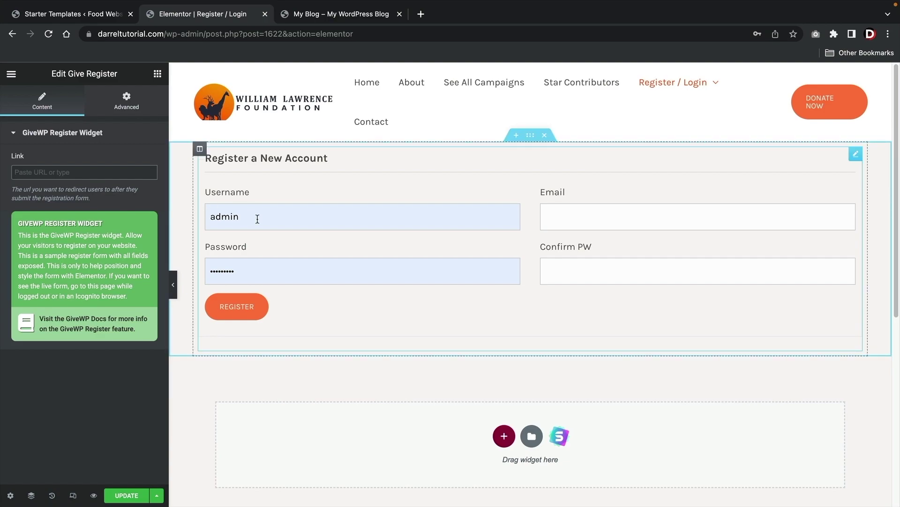
Set the register form's redirect link to the See All Campaigns page address
{"action": "right_click", "coordinate": [465, 88]}
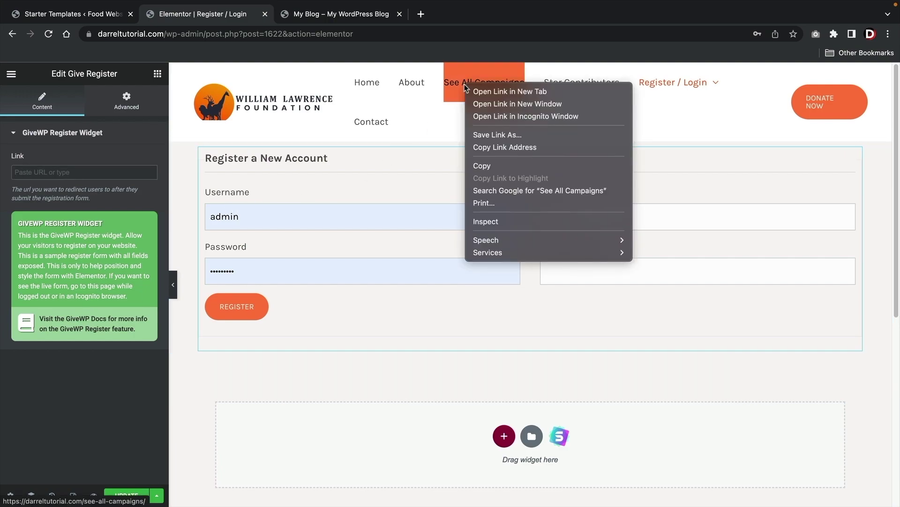
{"action": "left_click", "coordinate": [488, 149]}
{"action": "right_click", "coordinate": [60, 171]}
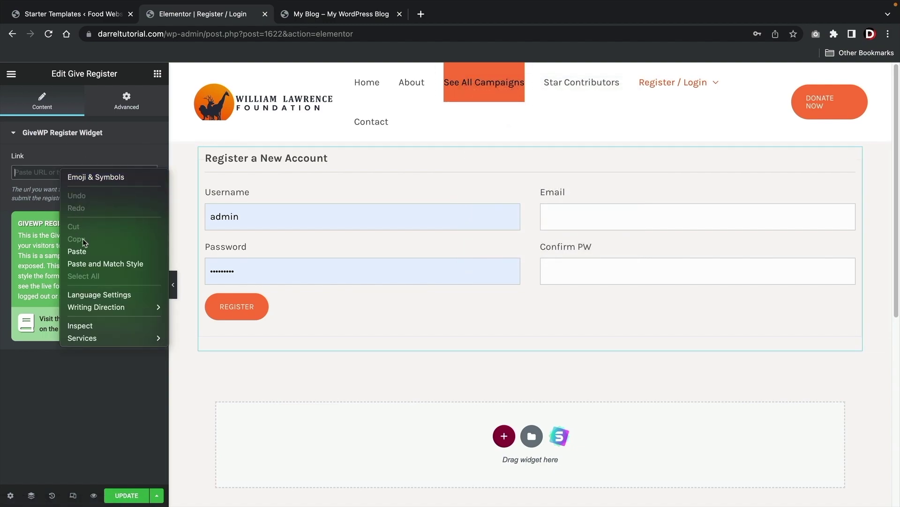
{"action": "left_click", "coordinate": [92, 251]}
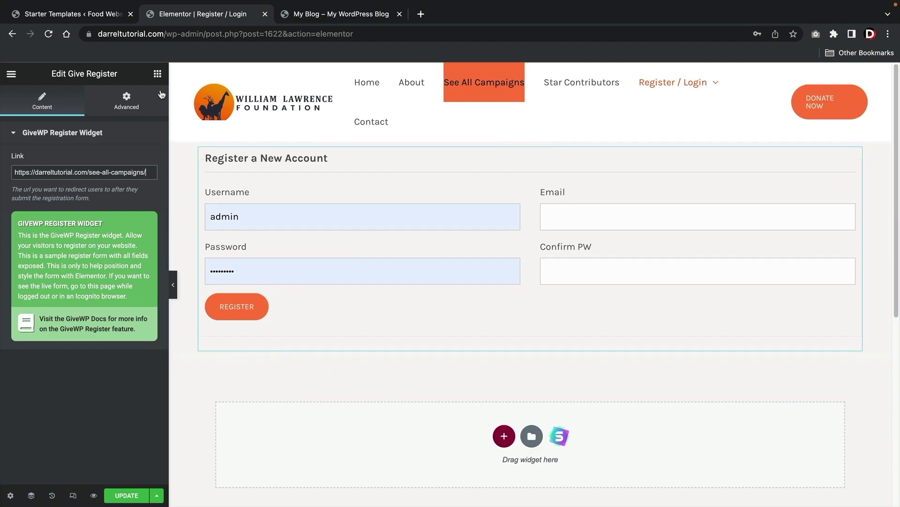
{"action": "left_click", "coordinate": [158, 74]}
{"action": "scroll", "coordinate": [76, 332], "scroll_direction": "down", "scroll_amount": 10}
{"action": "scroll", "coordinate": [76, 332], "scroll_direction": "down", "scroll_amount": 15}
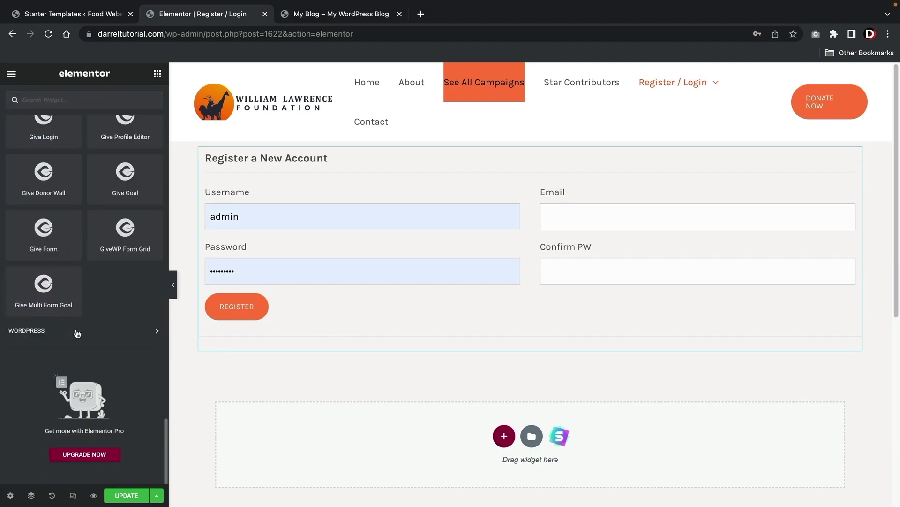
{"action": "scroll", "coordinate": [77, 334], "scroll_direction": "up", "scroll_amount": 4}
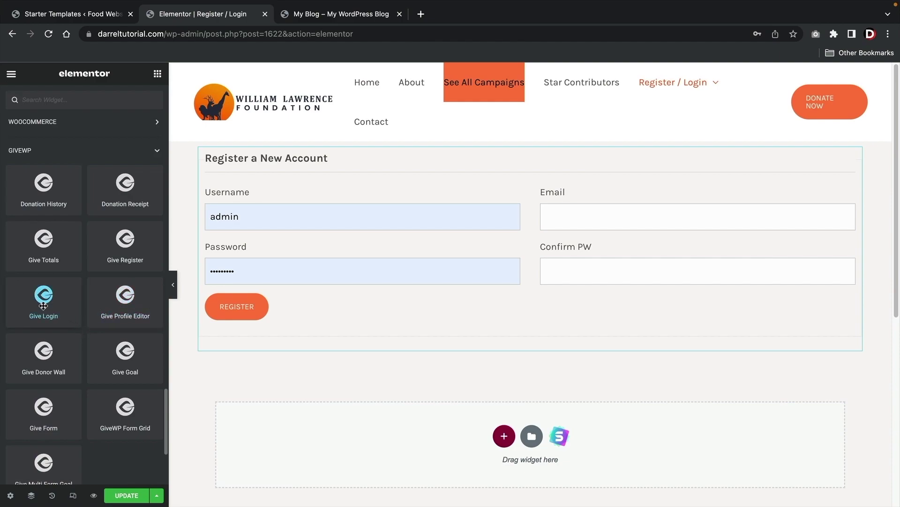
Add a Give Login form below the register form, redirecting to See All Campaigns
{"action": "left_click_drag", "start_coordinate": [43, 296], "coordinate": [404, 343]}
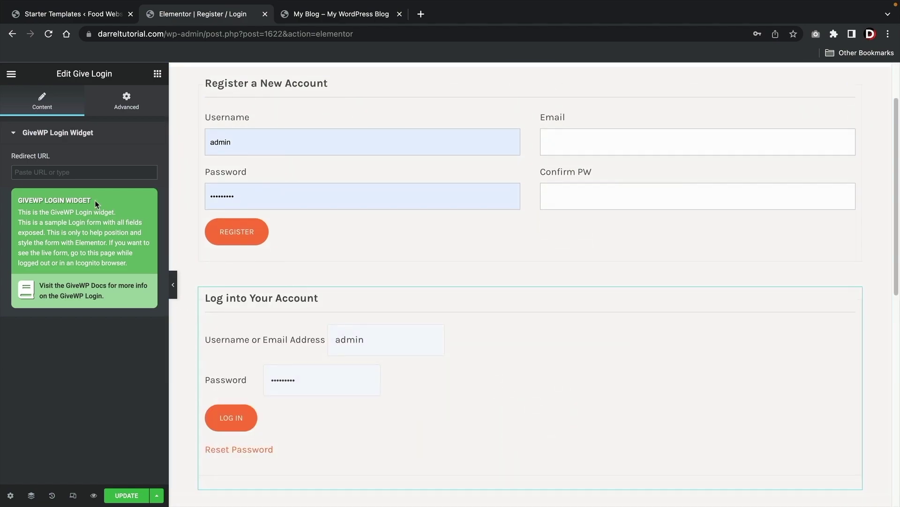
{"action": "left_click", "coordinate": [86, 179]}
{"action": "right_click", "coordinate": [77, 174]}
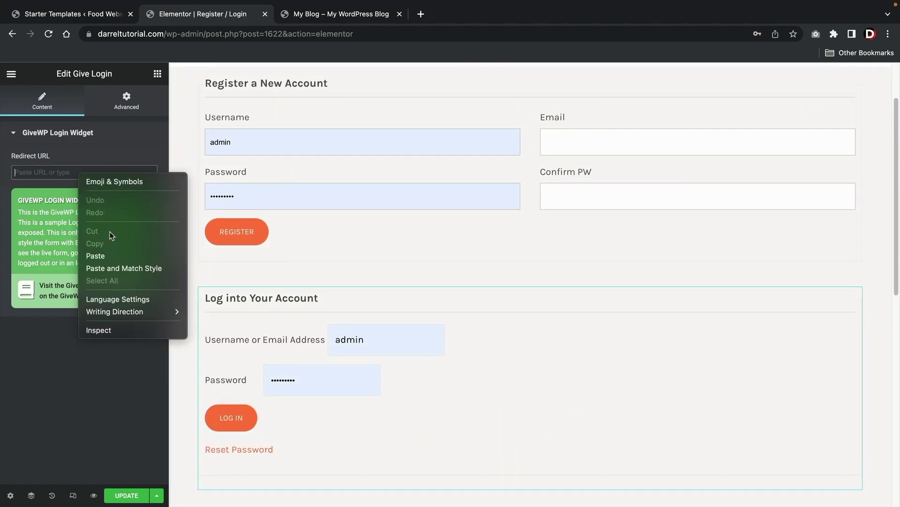
{"action": "left_click", "coordinate": [115, 254]}
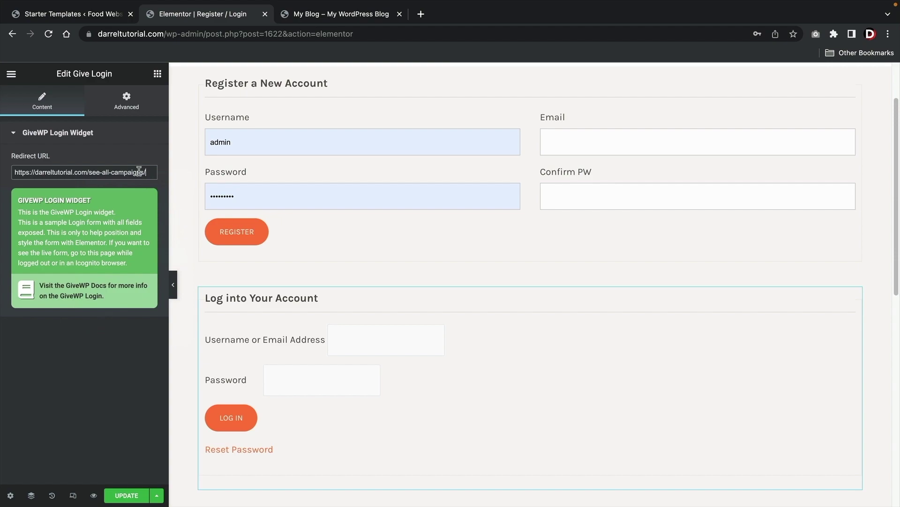
{"action": "scroll", "coordinate": [361, 378], "scroll_direction": "up", "scroll_amount": 1}
{"action": "scroll", "coordinate": [361, 377], "scroll_direction": "up", "scroll_amount": 3}
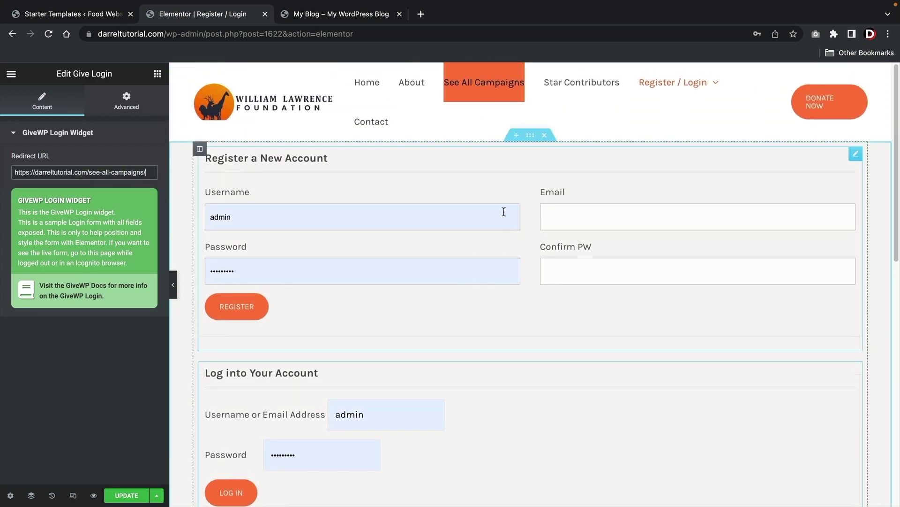
{"action": "scroll", "coordinate": [492, 253], "scroll_direction": "down", "scroll_amount": 10}
{"action": "scroll", "coordinate": [502, 208], "scroll_direction": "up", "scroll_amount": 5}
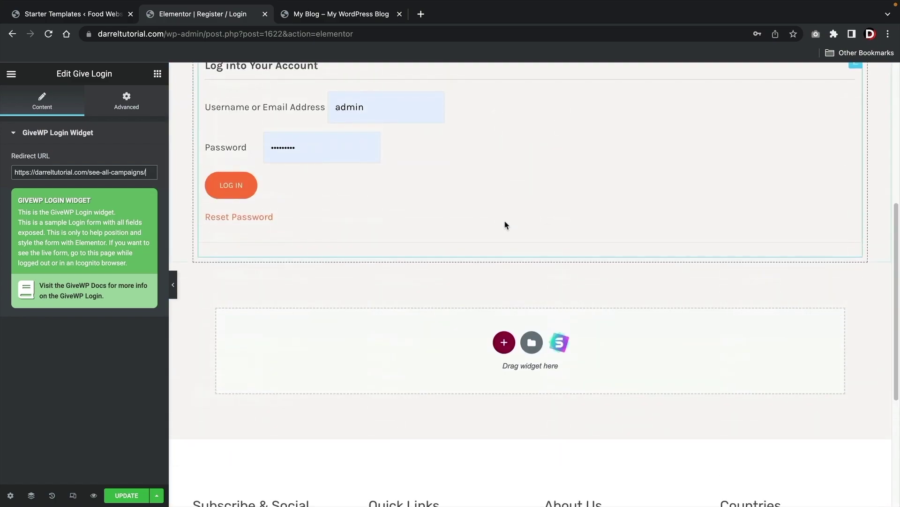
Put the Login and Register forms side by side in a two-column section, deleting the empty section
{"action": "left_click", "coordinate": [504, 342]}
{"action": "left_click", "coordinate": [449, 366]}
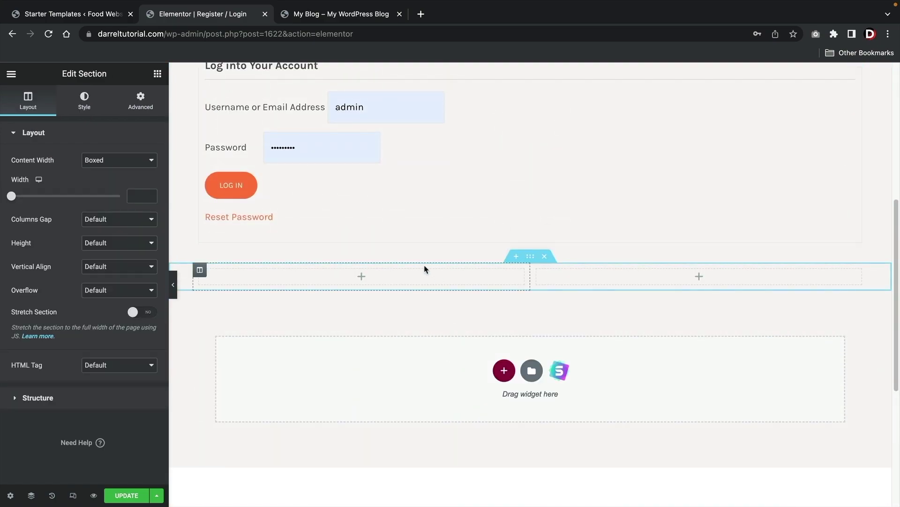
{"action": "scroll", "coordinate": [609, 268], "scroll_direction": "up", "scroll_amount": 3}
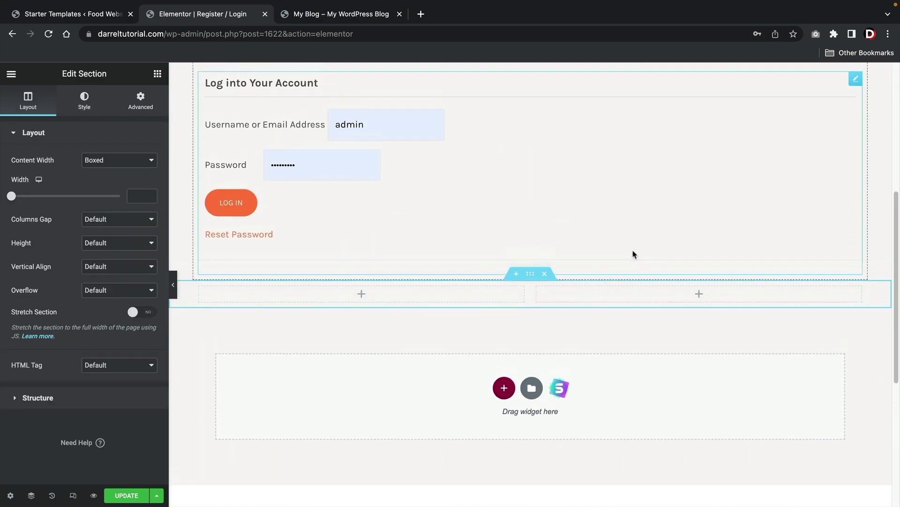
{"action": "left_click_drag", "start_coordinate": [855, 167], "coordinate": [351, 178]}
{"action": "scroll", "coordinate": [724, 204], "scroll_direction": "up", "scroll_amount": 4}
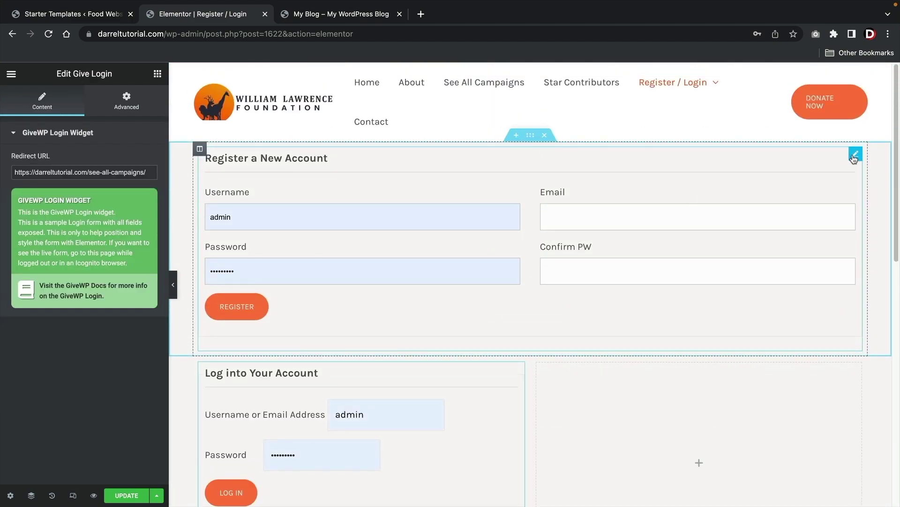
{"action": "left_click_drag", "start_coordinate": [855, 154], "coordinate": [679, 282]}
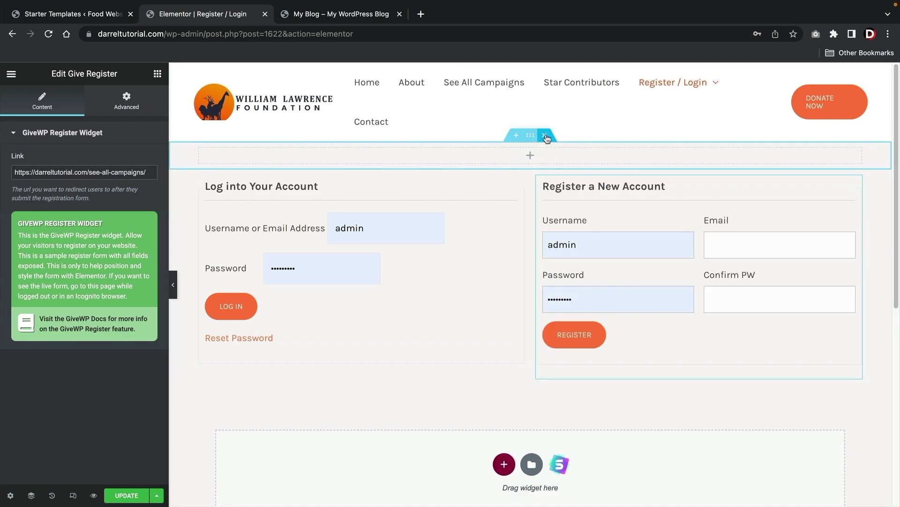
{"action": "left_click", "coordinate": [545, 136]}
Add a Give Donor Wall below the login and register forms
{"action": "left_click", "coordinate": [157, 74]}
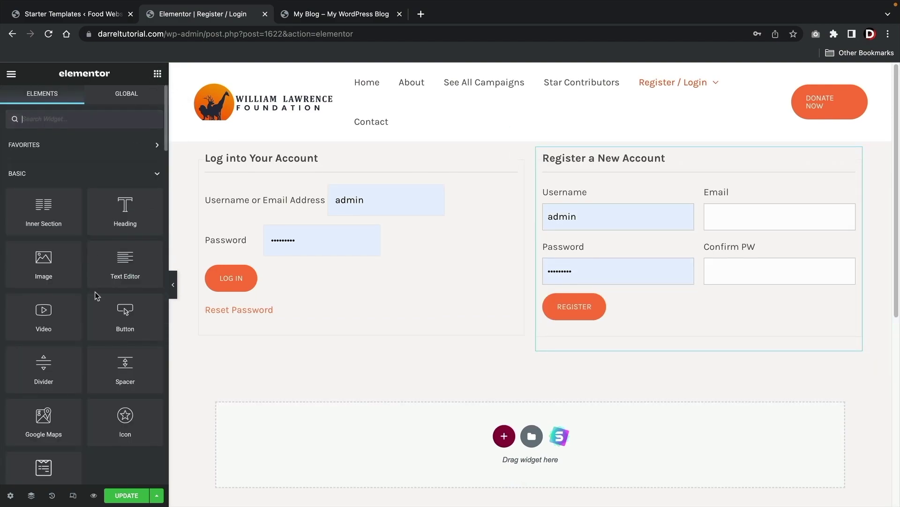
{"action": "scroll", "coordinate": [95, 294], "scroll_direction": "down", "scroll_amount": 15}
{"action": "scroll", "coordinate": [94, 294], "scroll_direction": "up", "scroll_amount": 5}
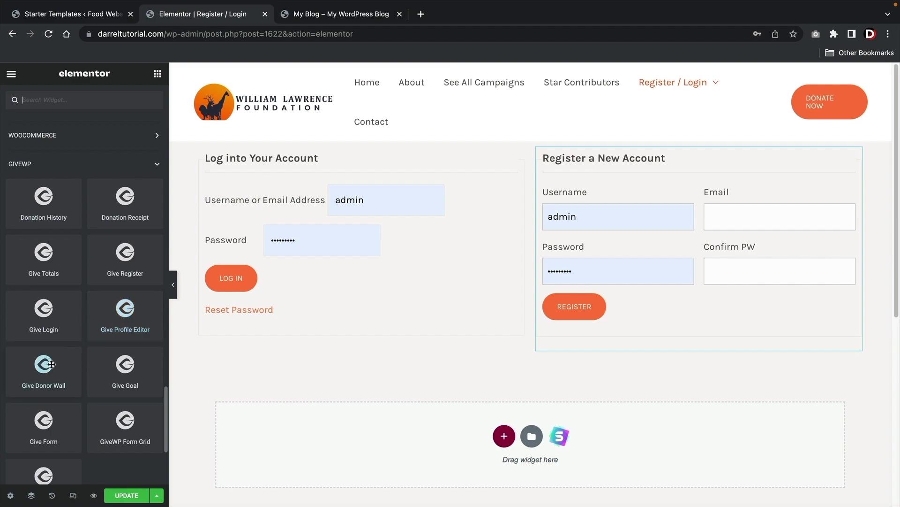
{"action": "scroll", "coordinate": [271, 378], "scroll_direction": "down", "scroll_amount": 2}
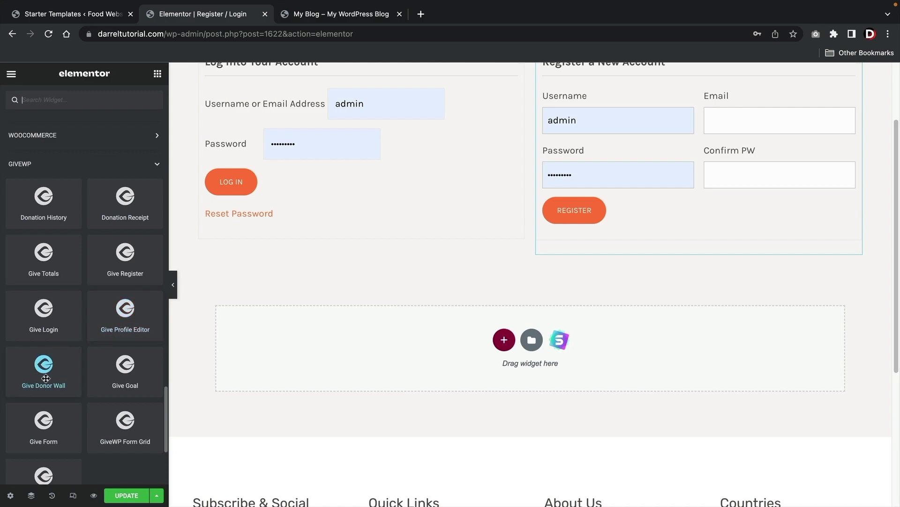
{"action": "left_click_drag", "start_coordinate": [70, 367], "coordinate": [291, 359]}
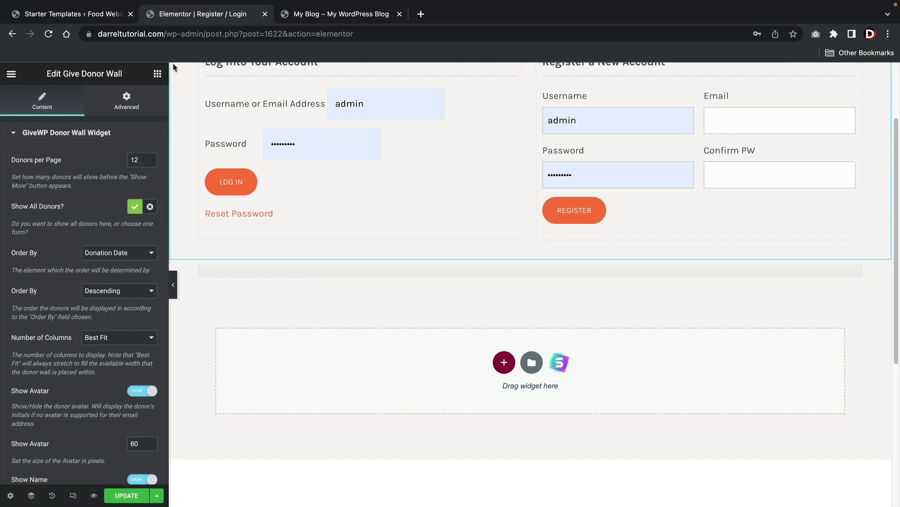
Add a one-column section above the forms containing a Heading widget
{"action": "left_click", "coordinate": [157, 73]}
{"action": "scroll", "coordinate": [123, 281], "scroll_direction": "down", "scroll_amount": 15}
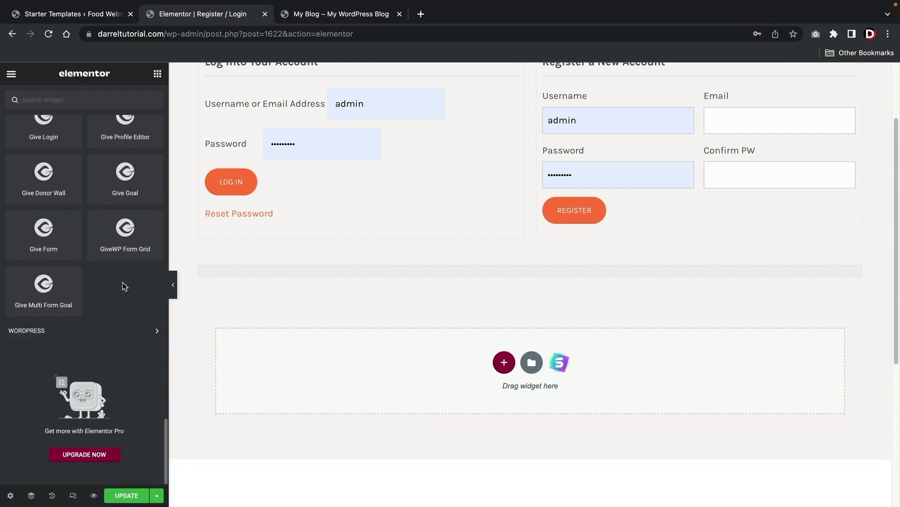
{"action": "scroll", "coordinate": [123, 283], "scroll_direction": "up", "scroll_amount": 3}
{"action": "scroll", "coordinate": [299, 310], "scroll_direction": "up", "scroll_amount": 2}
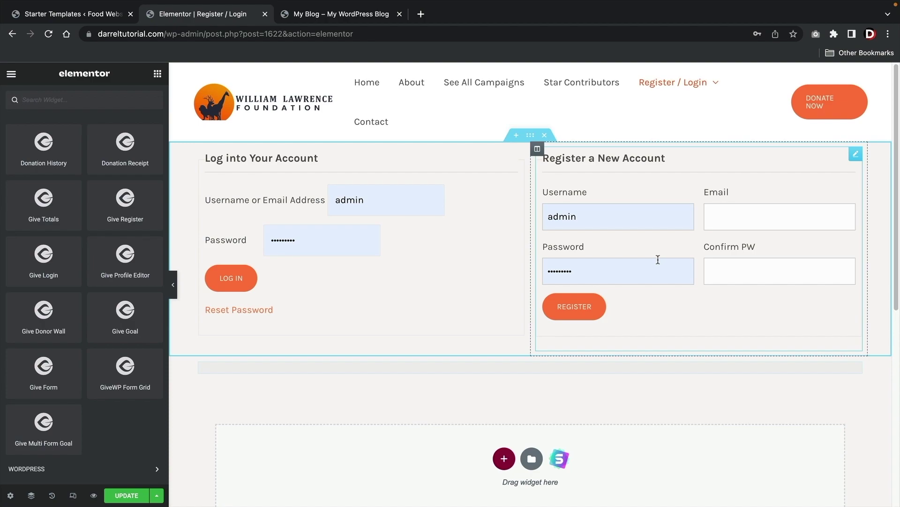
{"action": "left_click", "coordinate": [516, 135]}
{"action": "left_click", "coordinate": [503, 194]}
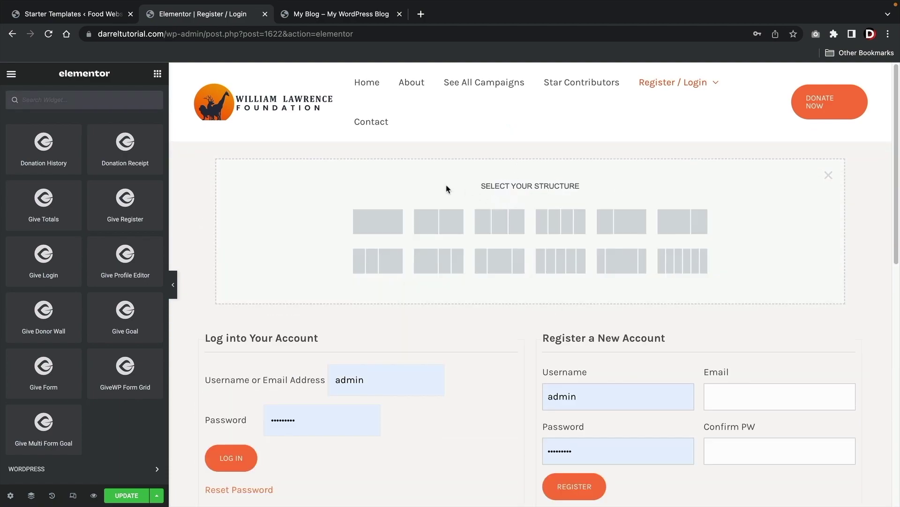
{"action": "left_click", "coordinate": [367, 218]}
{"action": "left_click", "coordinate": [158, 74]}
{"action": "left_click_drag", "start_coordinate": [124, 221], "coordinate": [380, 155]}
Change the heading text to 'Login And Register' and centre it
{"action": "triple_click", "coordinate": [115, 174]}
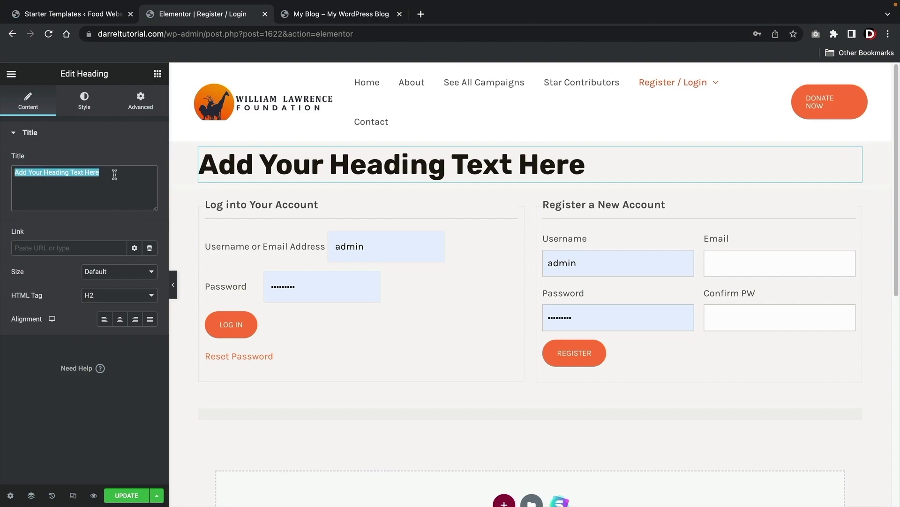
{"action": "type", "text": "Login And"}
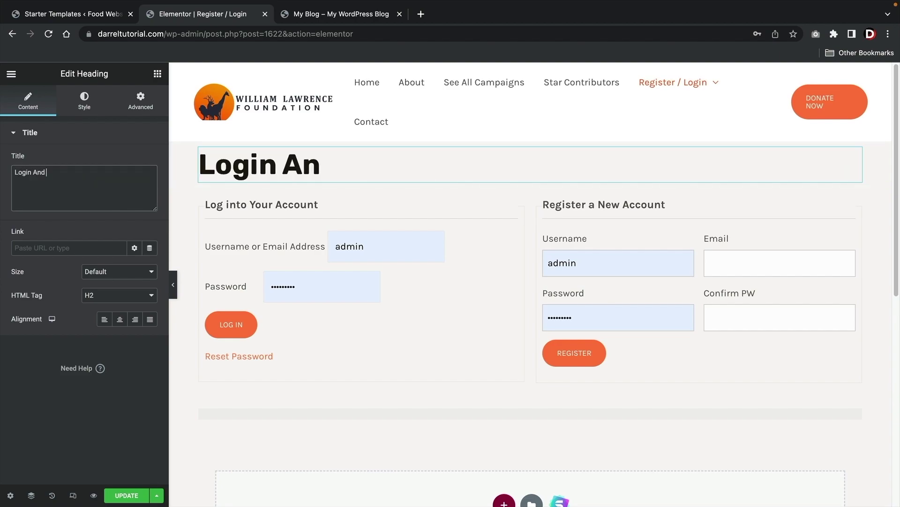
{"action": "type", "text": " Register"}
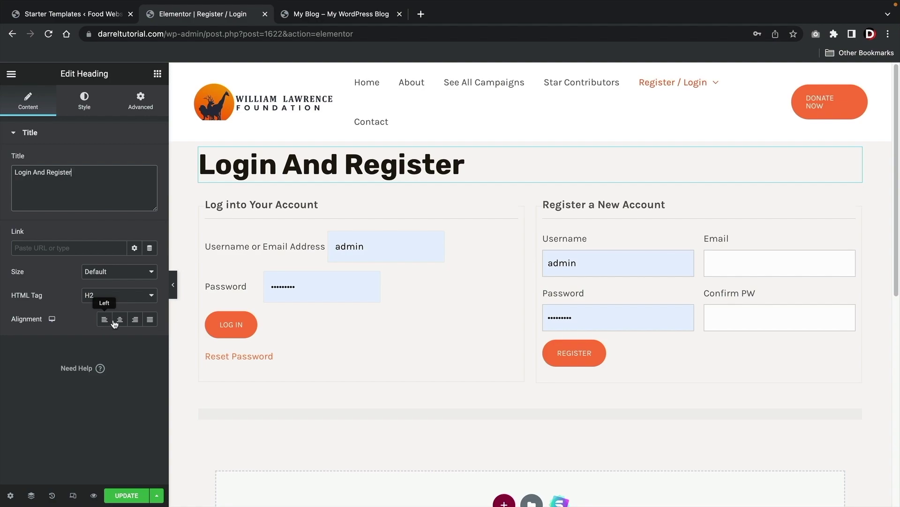
{"action": "left_click", "coordinate": [115, 321]}
Give the heading 50 px top padding and update the page
{"action": "left_click", "coordinate": [142, 113]}
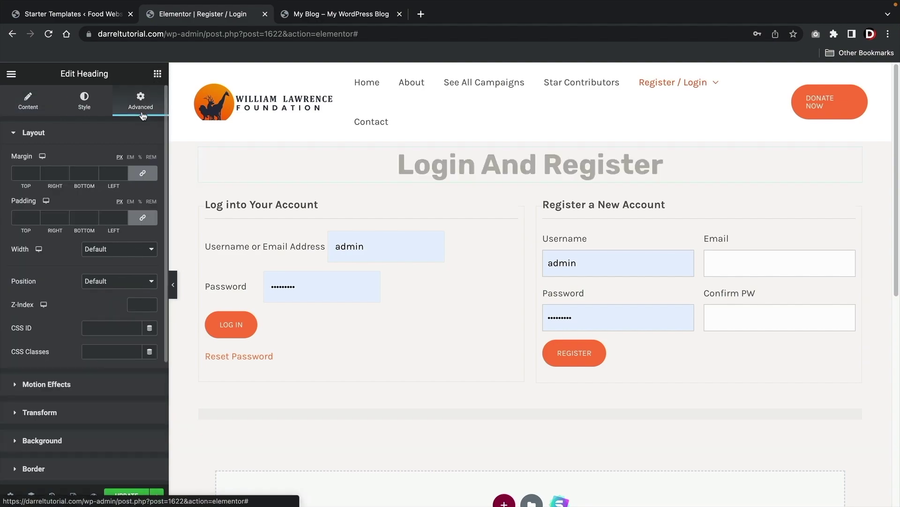
{"action": "left_click", "coordinate": [143, 218]}
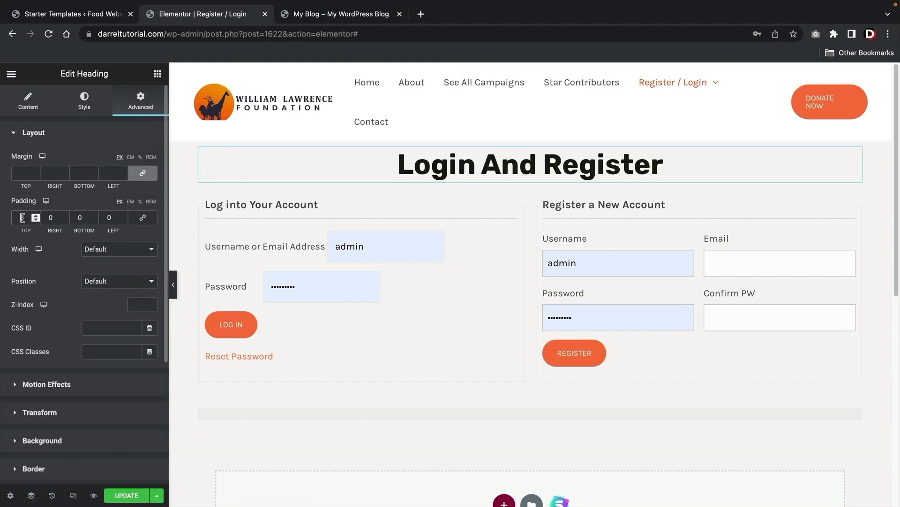
{"action": "left_click", "coordinate": [22, 217]}
{"action": "type", "text": "100"}
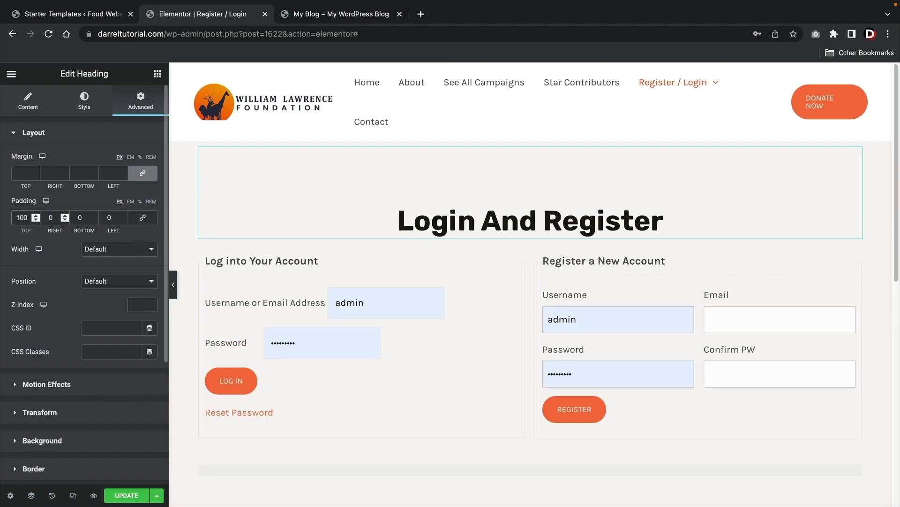
{"action": "key", "text": "BackSpace"}
{"action": "key", "text": "BackSpace"}
{"action": "key", "text": "BackSpace"}
{"action": "type", "text": "50"}
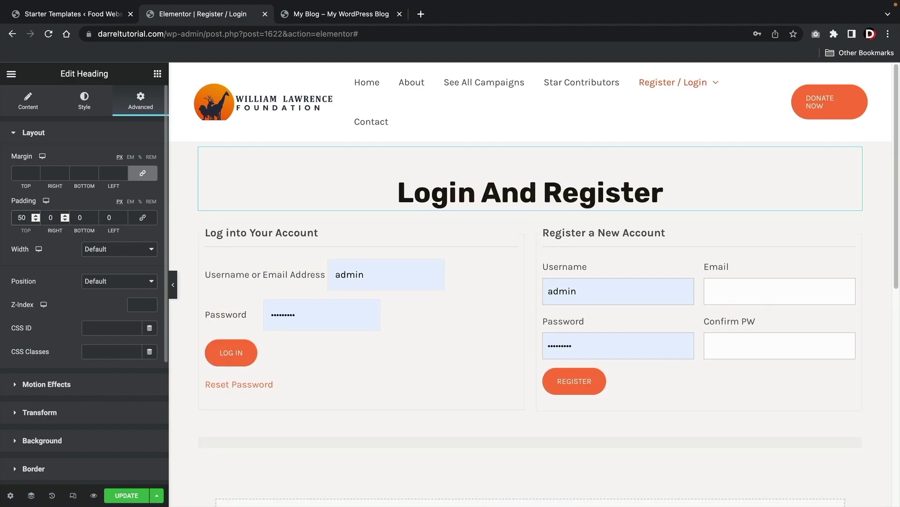
{"action": "left_click", "coordinate": [127, 495]}
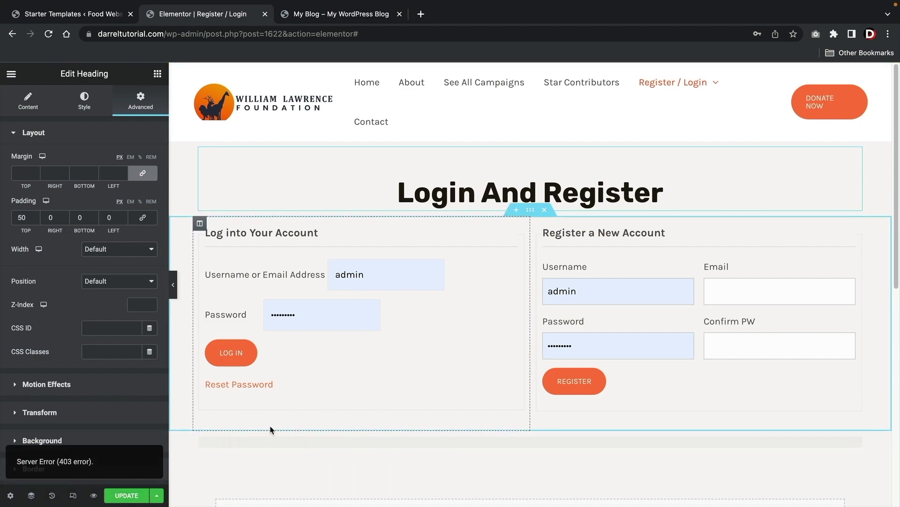
{"action": "scroll", "coordinate": [270, 429], "scroll_direction": "down", "scroll_amount": 5}
{"action": "left_click", "coordinate": [157, 74]}
{"action": "scroll", "coordinate": [132, 263], "scroll_direction": "down", "scroll_amount": 10}
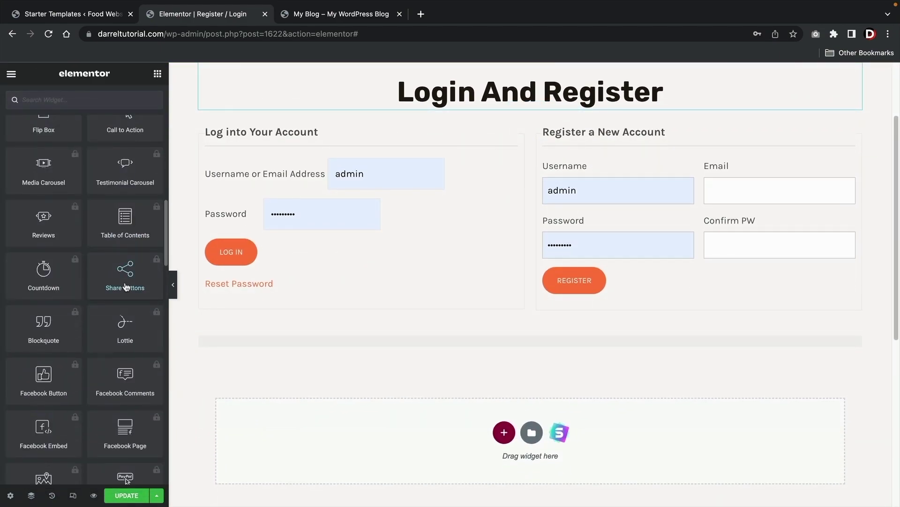
{"action": "scroll", "coordinate": [125, 286], "scroll_direction": "down", "scroll_amount": 15}
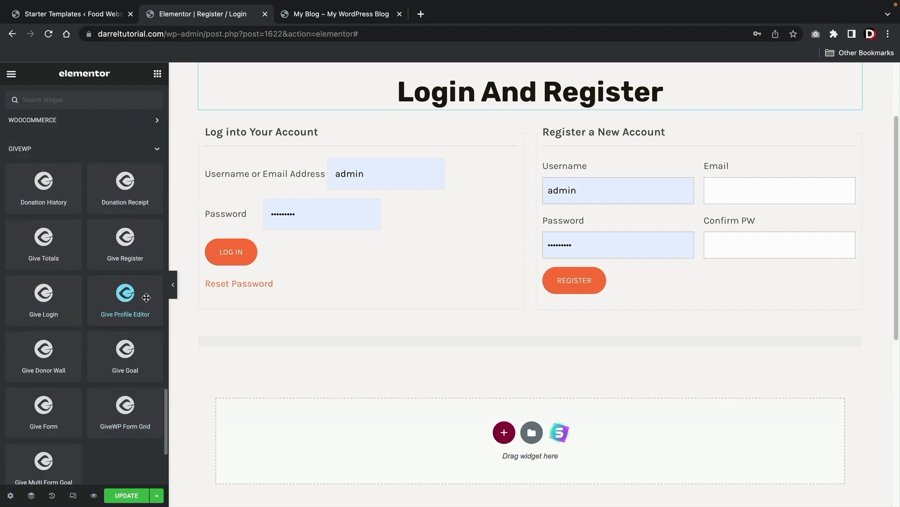
{"action": "scroll", "coordinate": [175, 331], "scroll_direction": "down", "scroll_amount": 1}
{"action": "scroll", "coordinate": [99, 340], "scroll_direction": "down", "scroll_amount": 1}
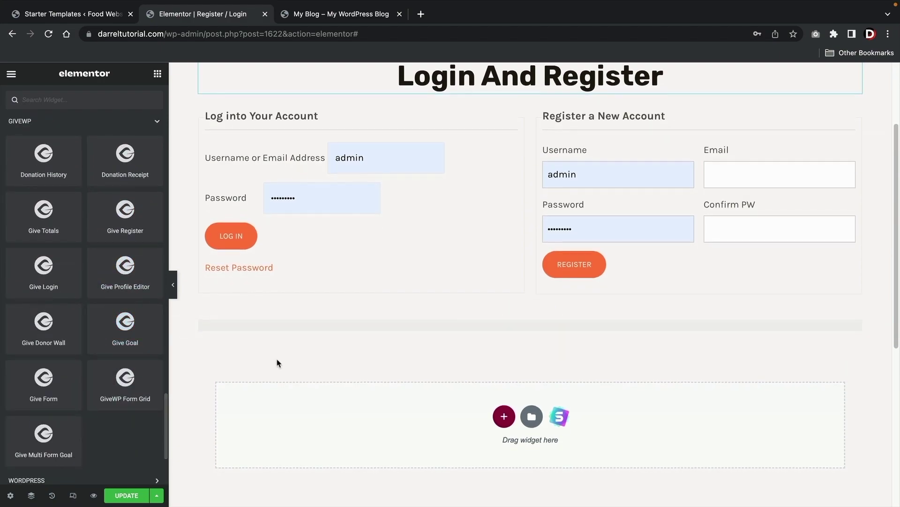
{"action": "scroll", "coordinate": [277, 361], "scroll_direction": "down", "scroll_amount": 3}
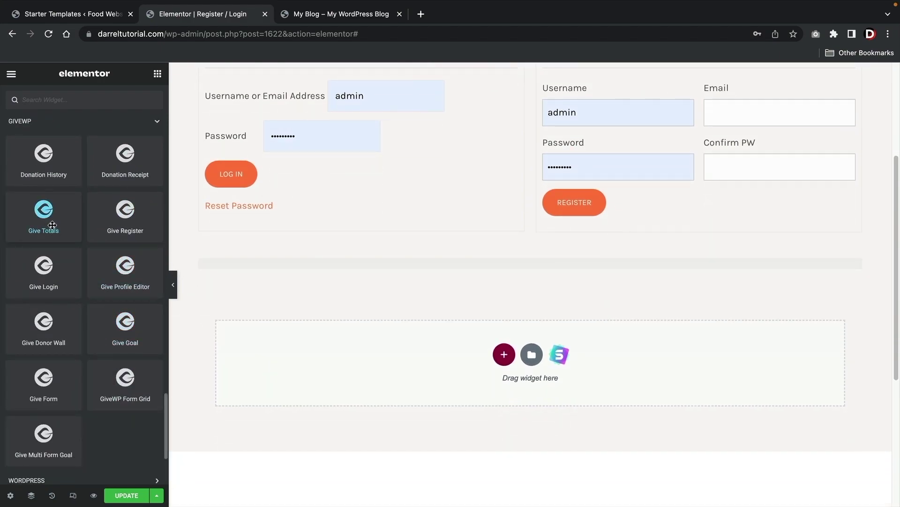
{"action": "left_click_drag", "start_coordinate": [126, 161], "coordinate": [280, 349]}
{"action": "left_click", "coordinate": [158, 74]}
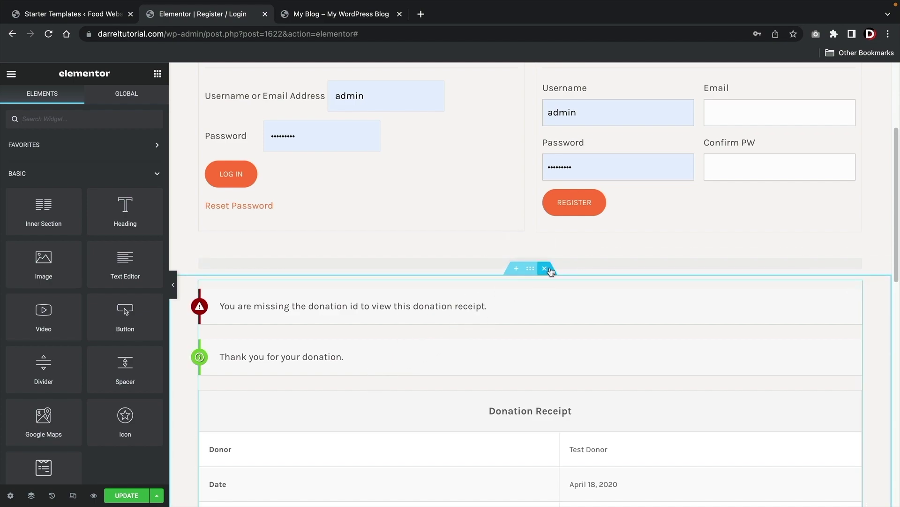
{"action": "scroll", "coordinate": [473, 354], "scroll_direction": "down", "scroll_amount": 3}
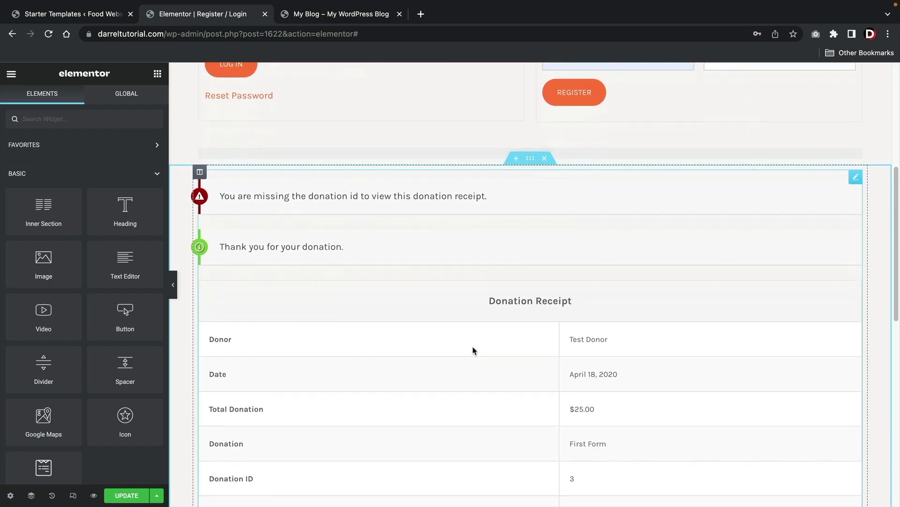
{"action": "scroll", "coordinate": [478, 331], "scroll_direction": "up", "scroll_amount": 2}
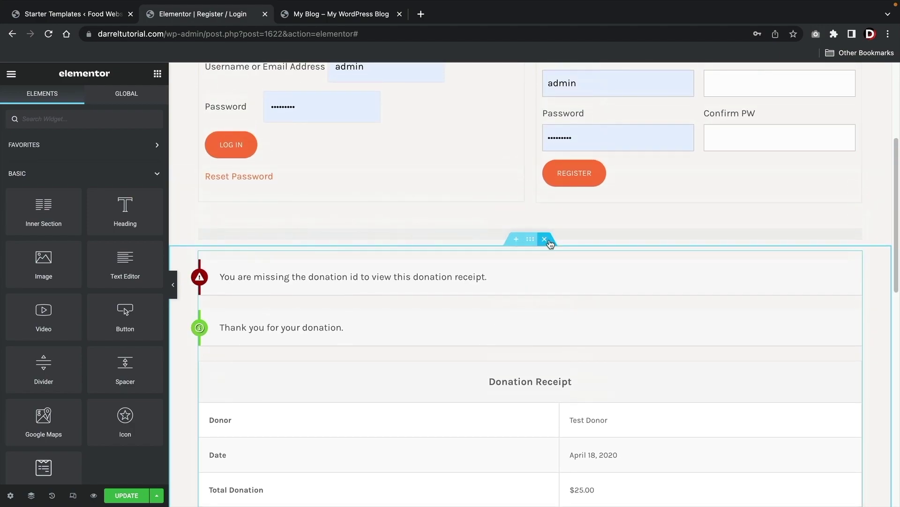
{"action": "scroll", "coordinate": [464, 276], "scroll_direction": "down", "scroll_amount": 5}
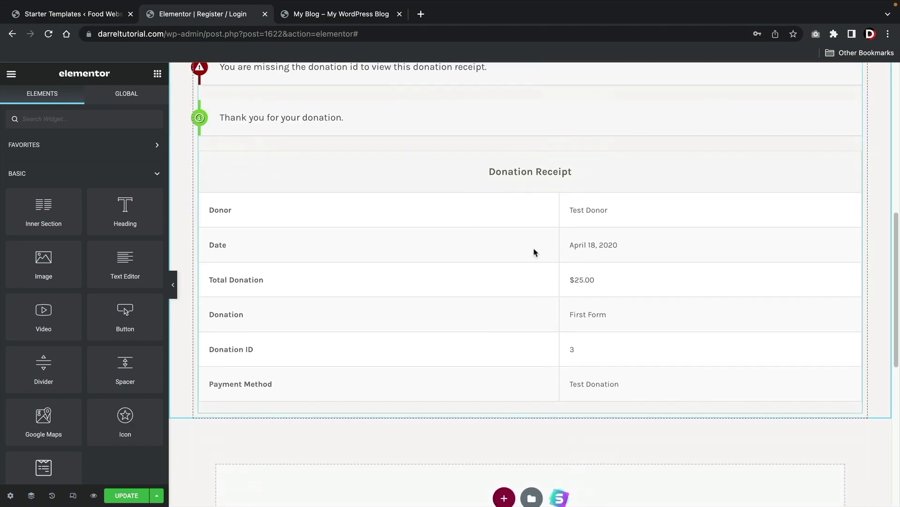
{"action": "scroll", "coordinate": [477, 258], "scroll_direction": "up", "scroll_amount": 6}
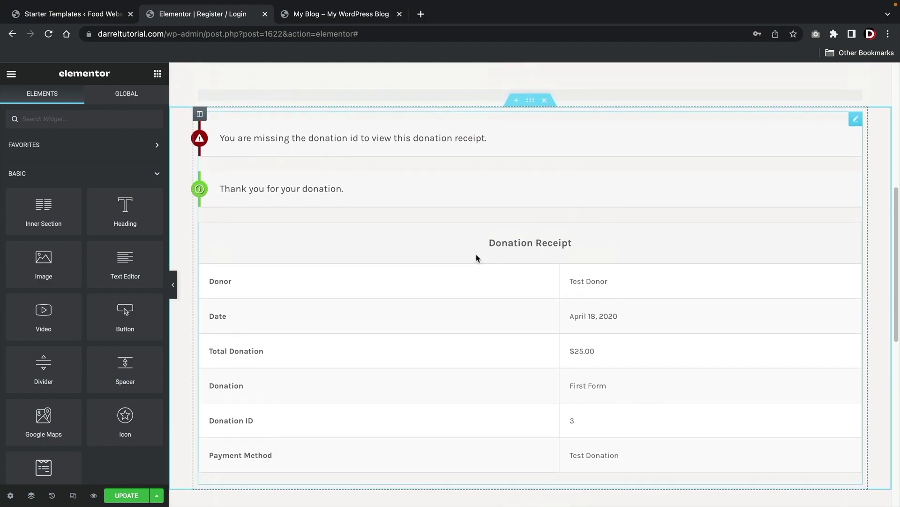
{"action": "left_click", "coordinate": [534, 298]}
{"action": "scroll", "coordinate": [516, 314], "scroll_direction": "up", "scroll_amount": 3}
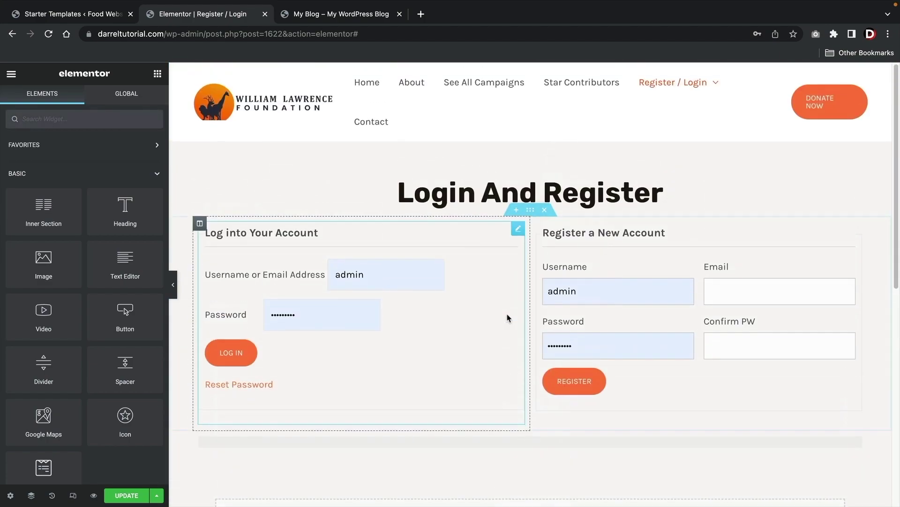
{"action": "left_click", "coordinate": [123, 495]}
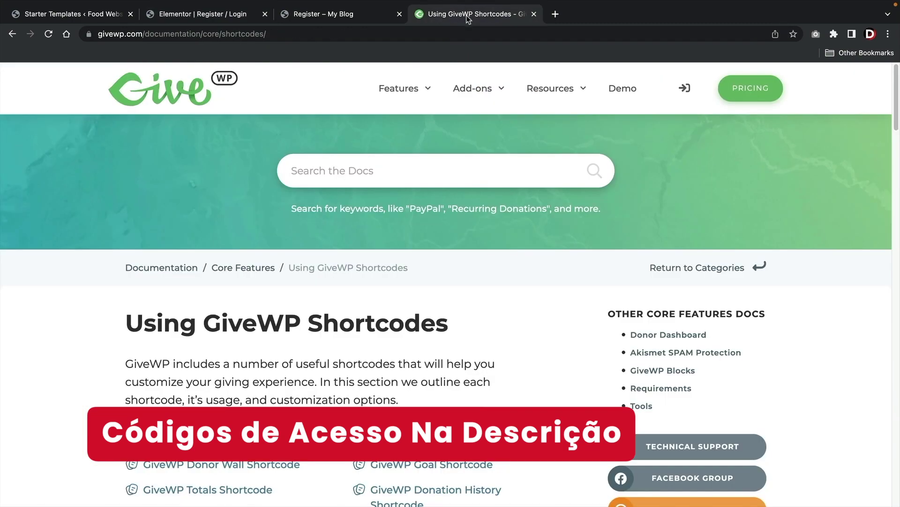
Copy [give_register] from GiveWP's Register Shortcode article and return to the Elementor editor
{"action": "left_click", "coordinate": [469, 14]}
{"action": "scroll", "coordinate": [361, 309], "scroll_direction": "down", "scroll_amount": 5}
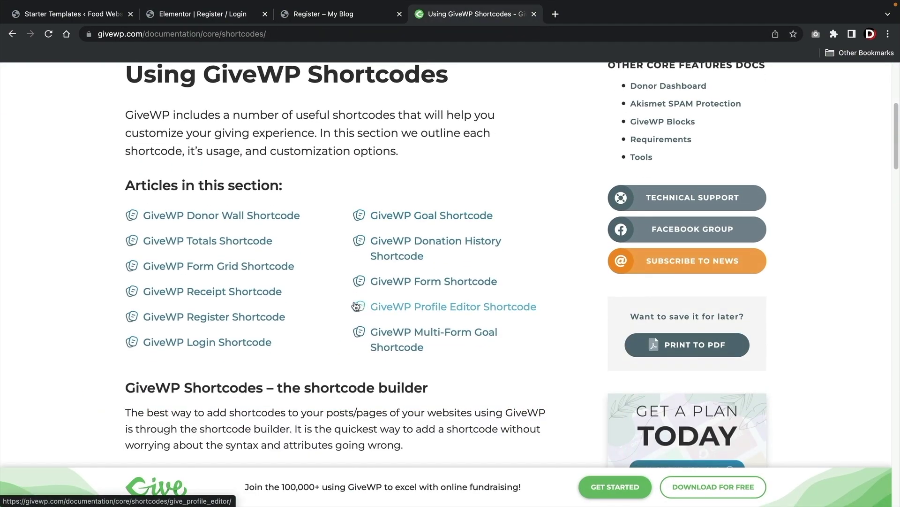
{"action": "left_click", "coordinate": [208, 321]}
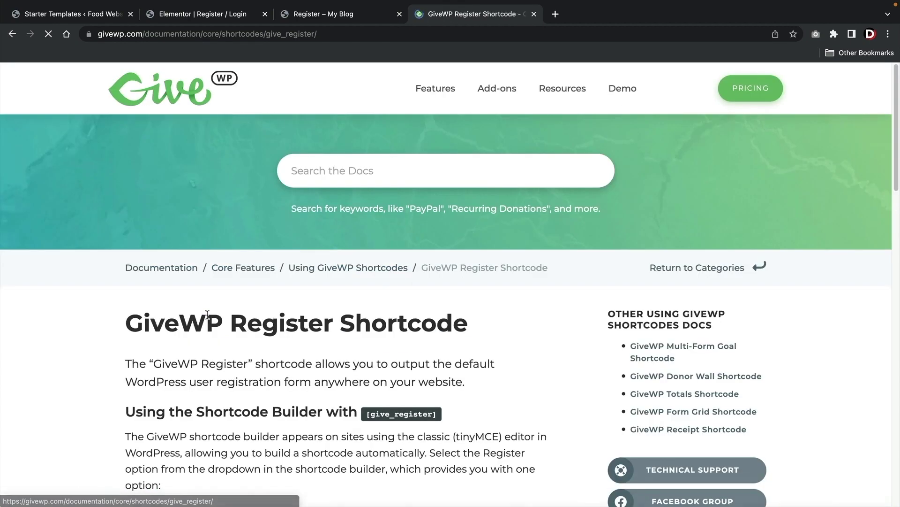
{"action": "scroll", "coordinate": [319, 328], "scroll_direction": "down", "scroll_amount": 3}
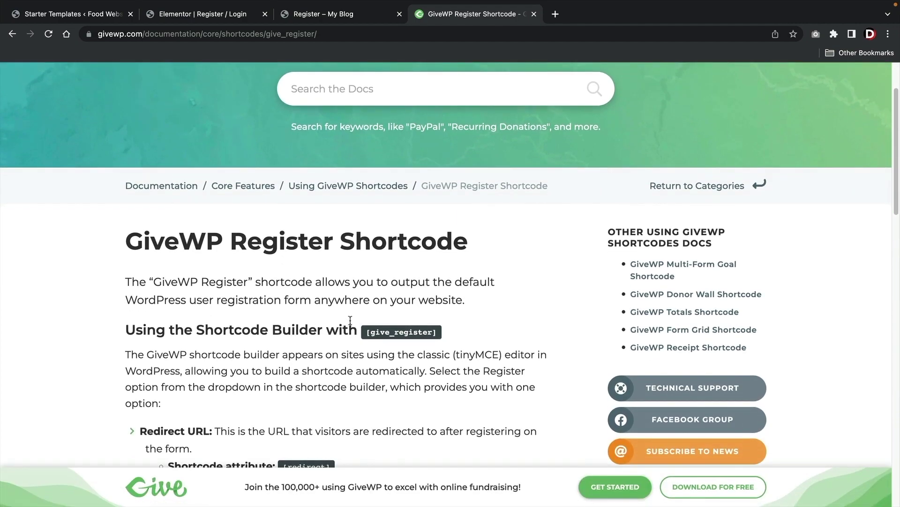
{"action": "left_click_drag", "start_coordinate": [365, 330], "coordinate": [440, 334]}
{"action": "right_click", "coordinate": [440, 334]}
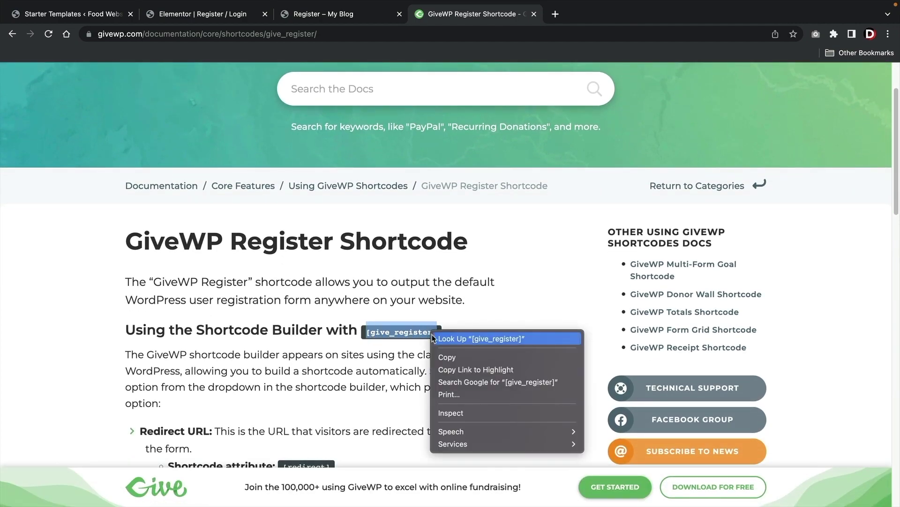
{"action": "left_click", "coordinate": [445, 358]}
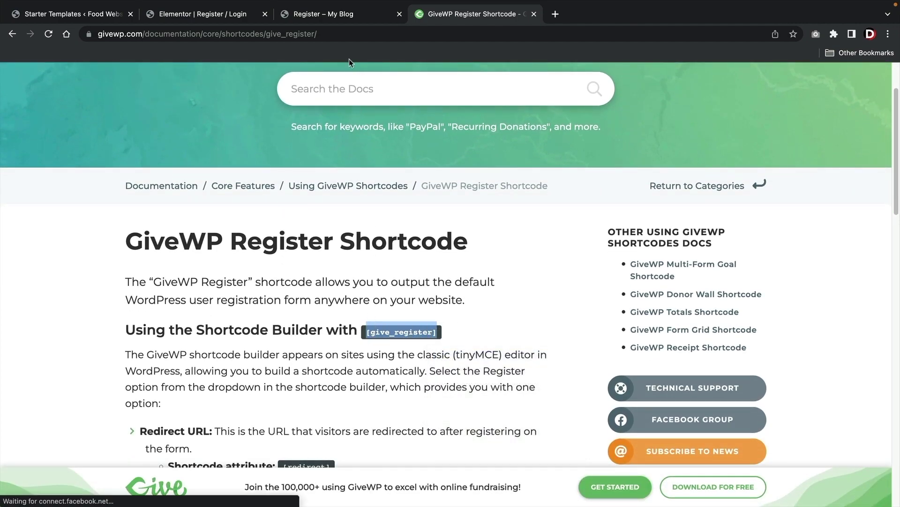
{"action": "left_click", "coordinate": [323, 14]}
{"action": "left_click", "coordinate": [203, 14]}
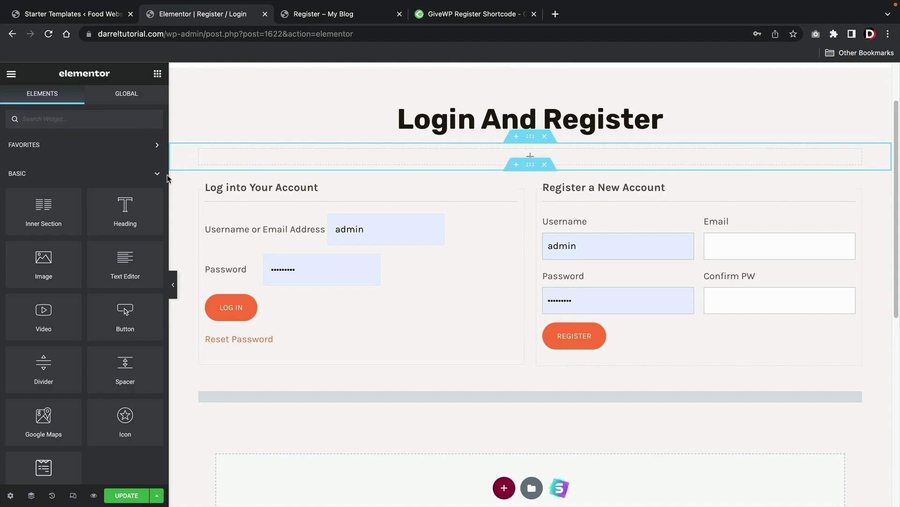
Add a Shortcode widget holding [give_register] to the empty section above the forms
{"action": "left_click", "coordinate": [108, 111]}
{"action": "type", "text": "short"}
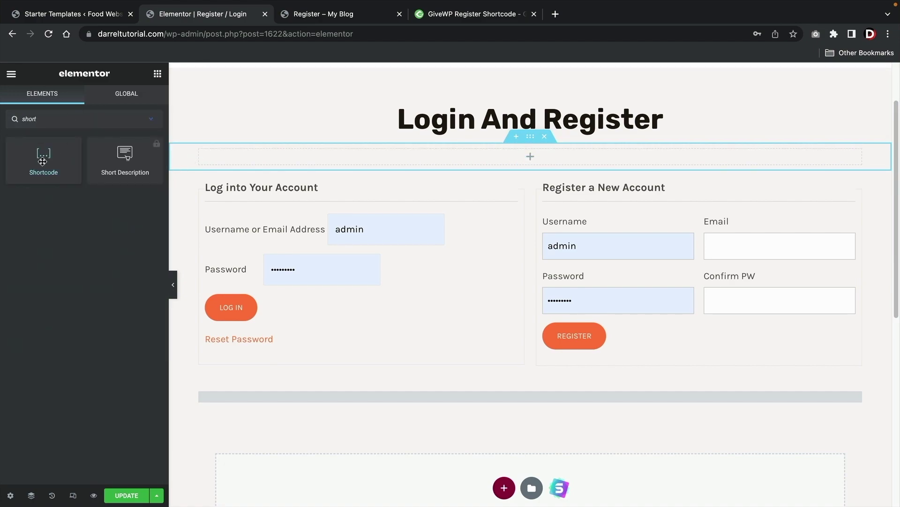
{"action": "left_click_drag", "start_coordinate": [43, 157], "coordinate": [337, 163]}
{"action": "left_click", "coordinate": [61, 203]}
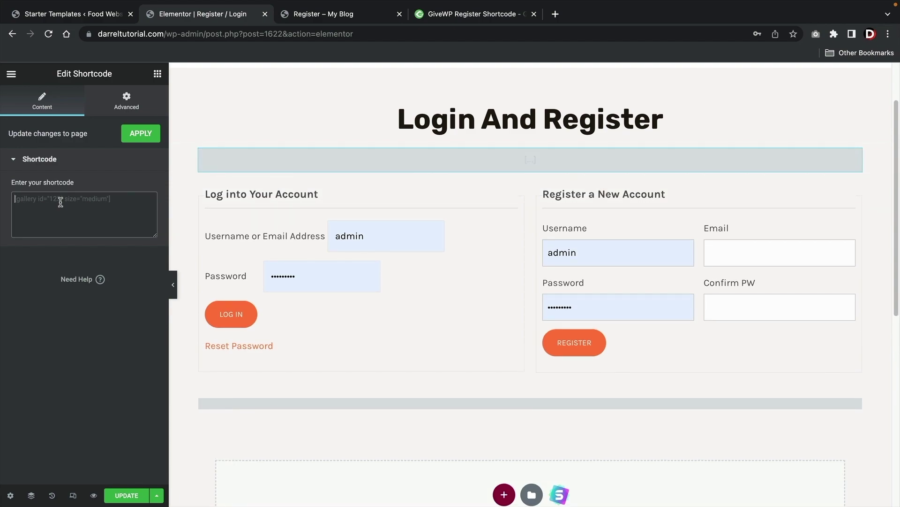
{"action": "right_click", "coordinate": [60, 202]}
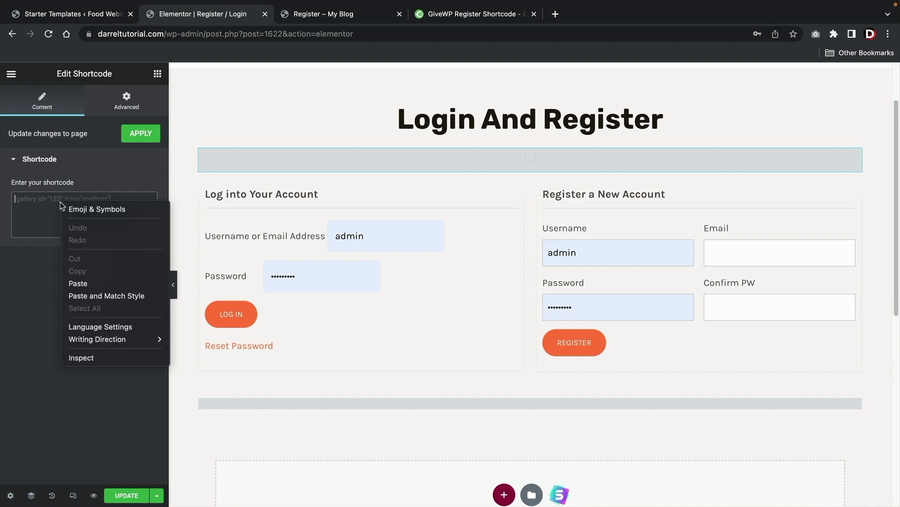
{"action": "left_click", "coordinate": [86, 280]}
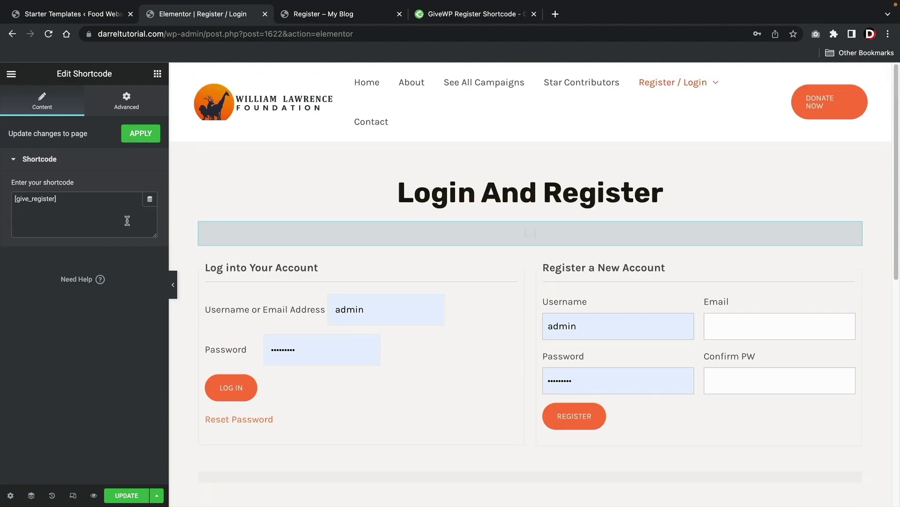
{"action": "left_click", "coordinate": [446, 21]}
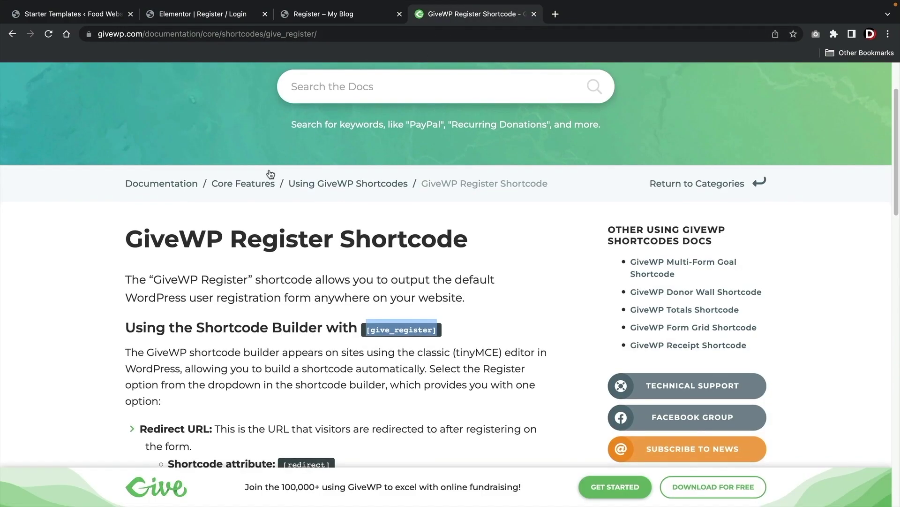
Go back to the Using GiveWP Shortcodes overview, then view the live Register / Login page
{"action": "left_click", "coordinate": [13, 42]}
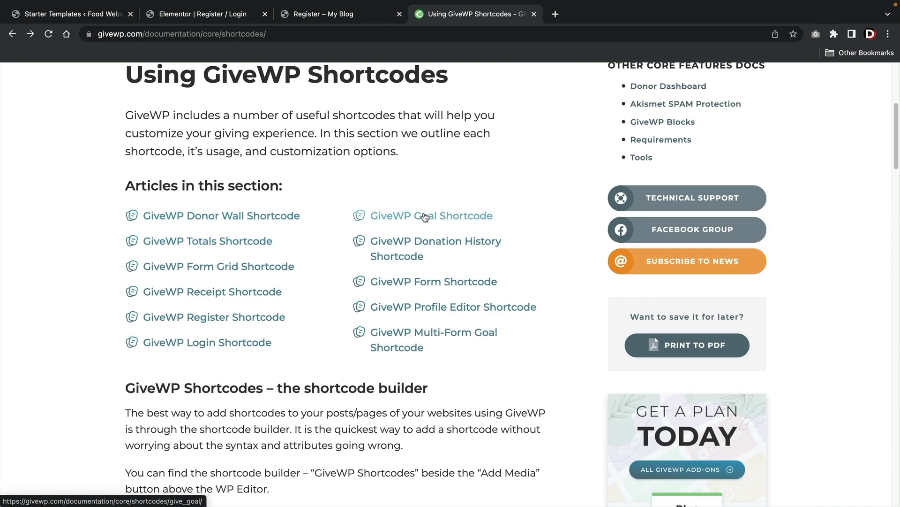
{"action": "key", "text": "super+2"}
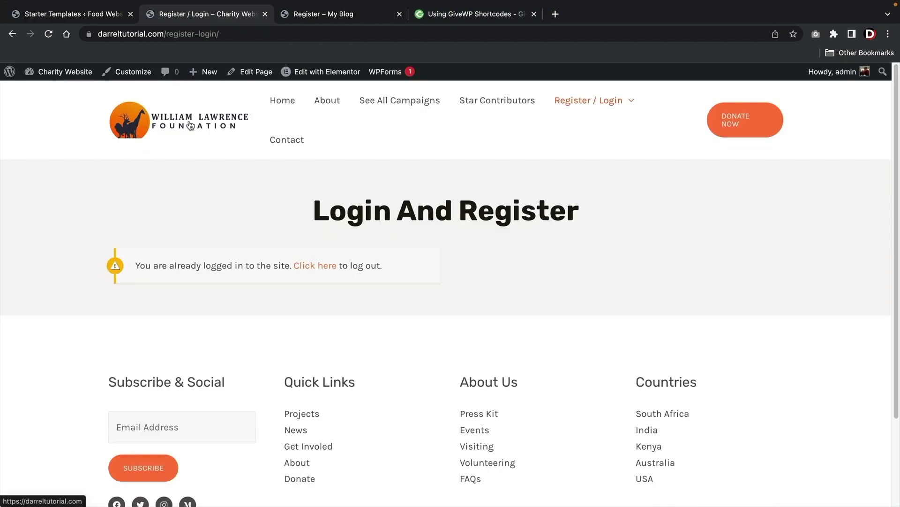
Reload the page, visit the site homepage, About Us and Home, then launch the Customizer
{"action": "key", "text": "super+r"}
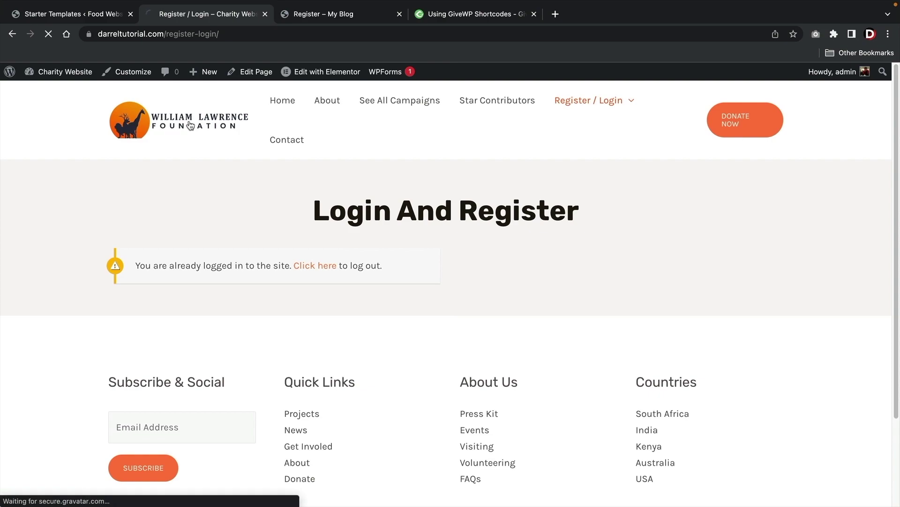
{"action": "left_click", "coordinate": [190, 126]}
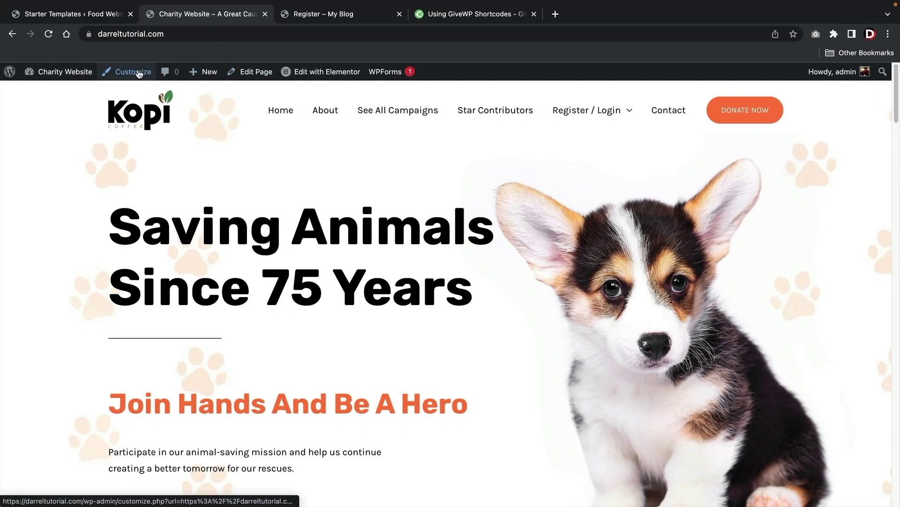
{"action": "left_click", "coordinate": [325, 111]}
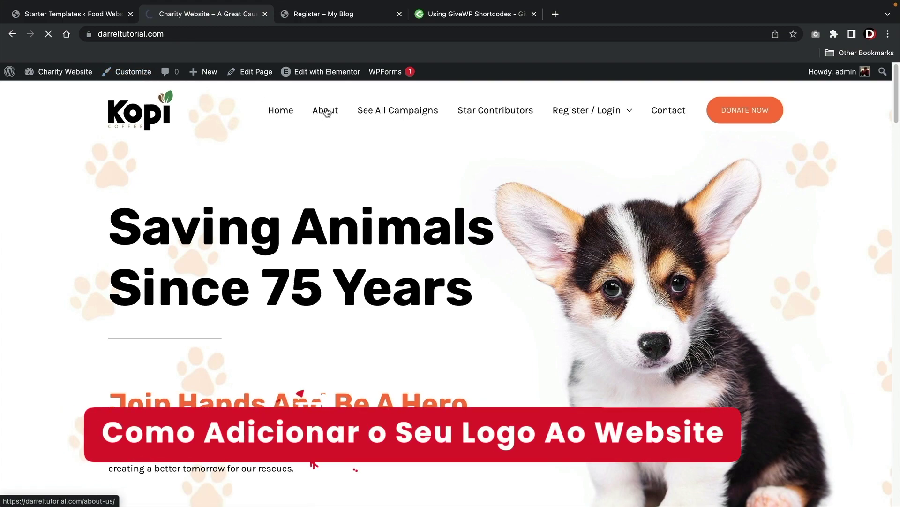
{"action": "left_click", "coordinate": [282, 101]}
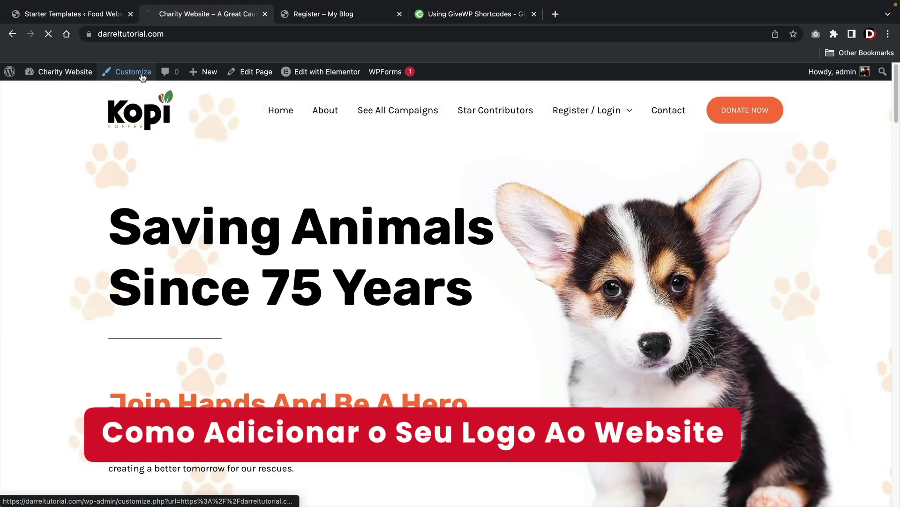
{"action": "left_click", "coordinate": [134, 72]}
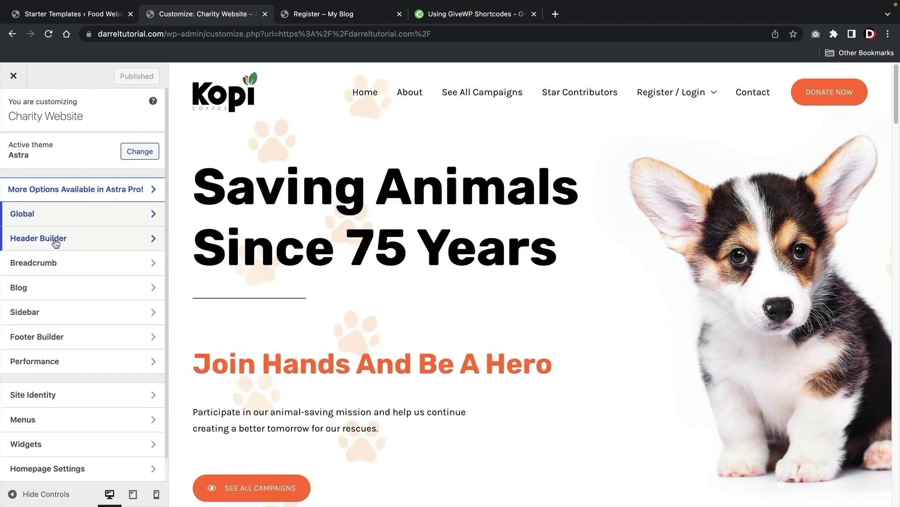
Enable the transparent header on the complete website and publish the change
{"action": "left_click", "coordinate": [55, 238]}
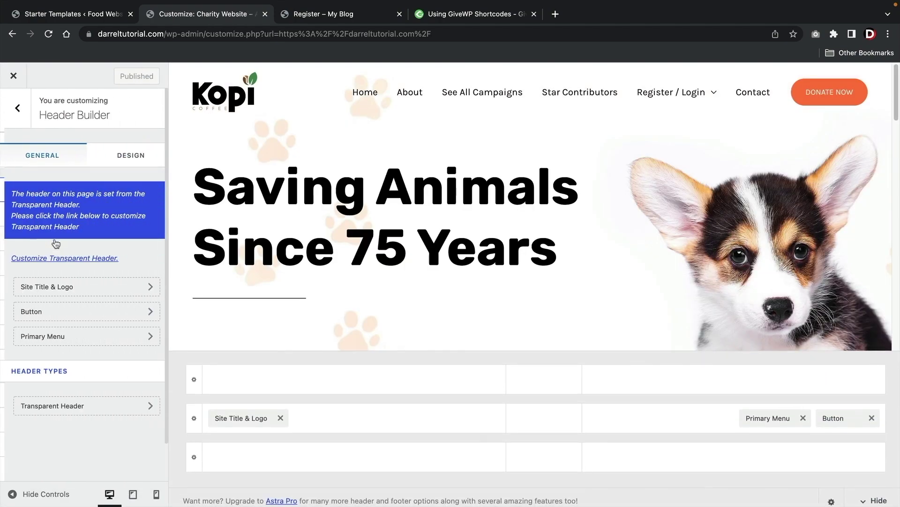
{"action": "left_click", "coordinate": [69, 406]}
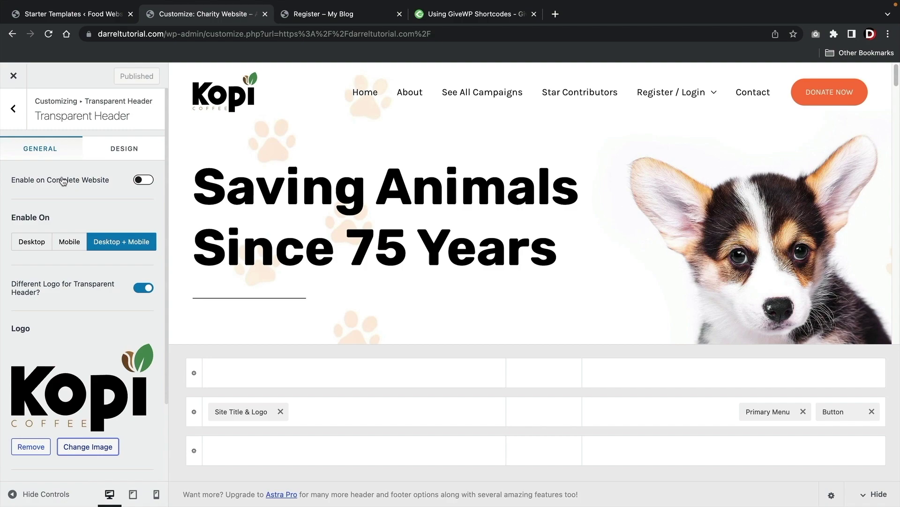
{"action": "left_click", "coordinate": [138, 181]}
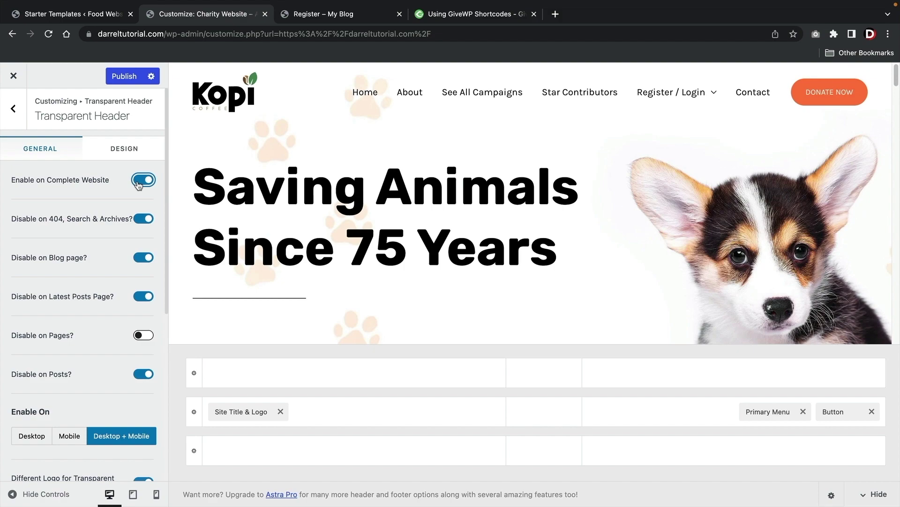
{"action": "left_click", "coordinate": [123, 76]}
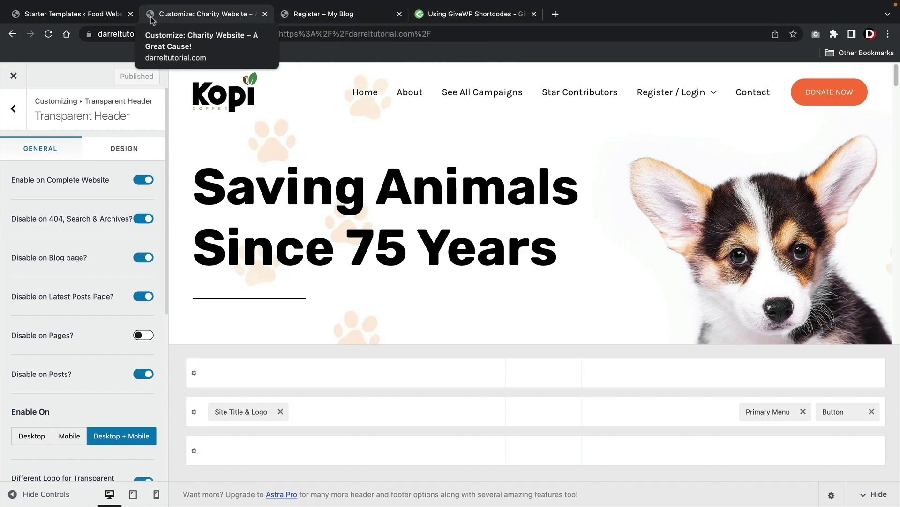
Crop the gradient play-button image as the site icon, publish it, and close the Customizer
{"action": "left_click", "coordinate": [14, 114]}
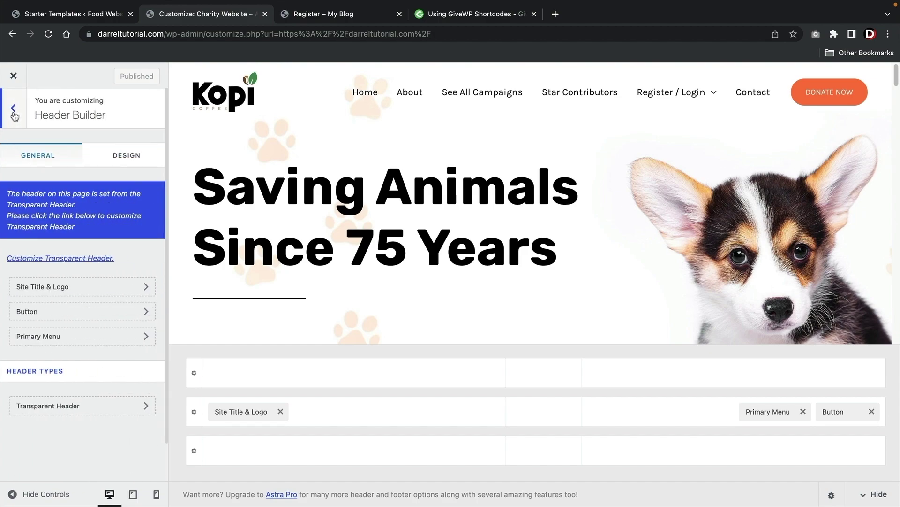
{"action": "left_click", "coordinate": [14, 115]}
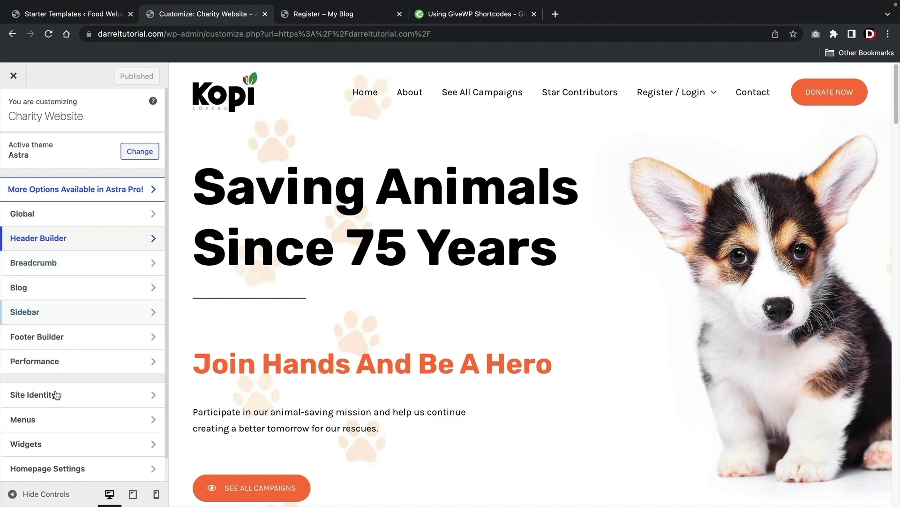
{"action": "scroll", "coordinate": [49, 395], "scroll_direction": "down", "scroll_amount": 1}
{"action": "left_click", "coordinate": [36, 371]}
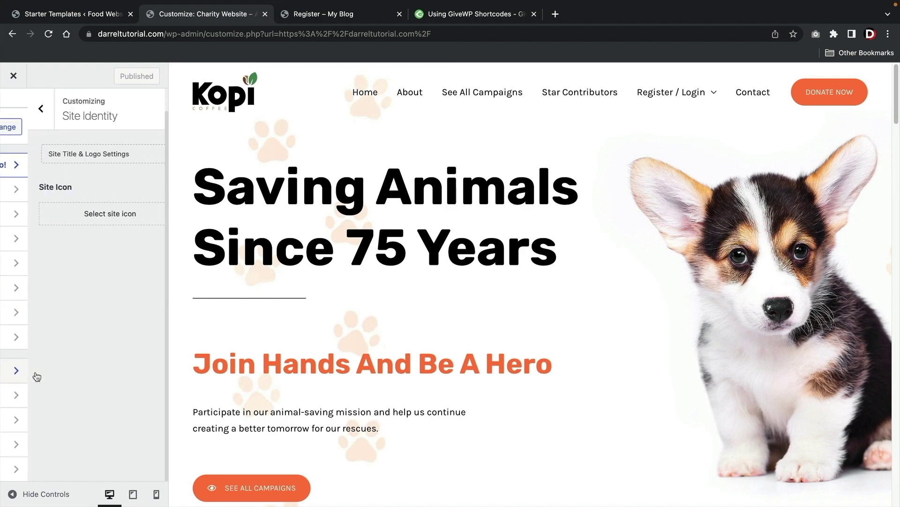
{"action": "left_click", "coordinate": [80, 218]}
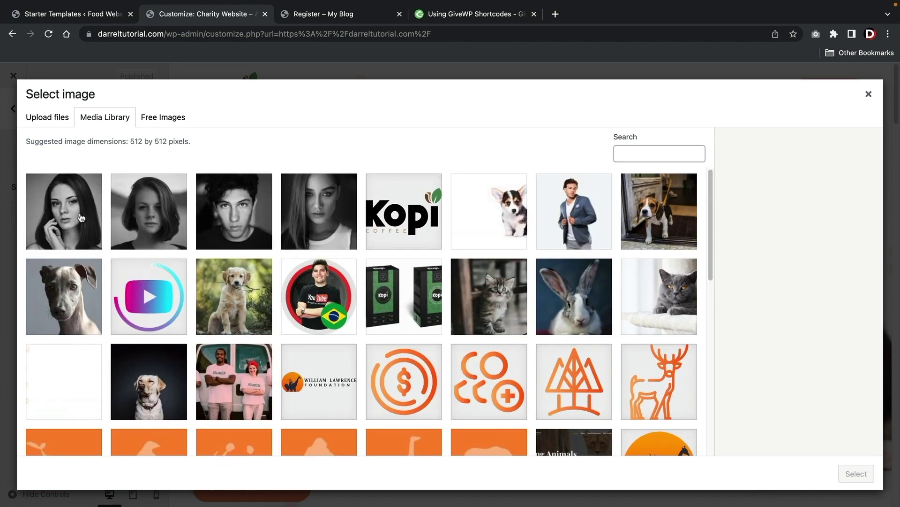
{"action": "left_click", "coordinate": [161, 296]}
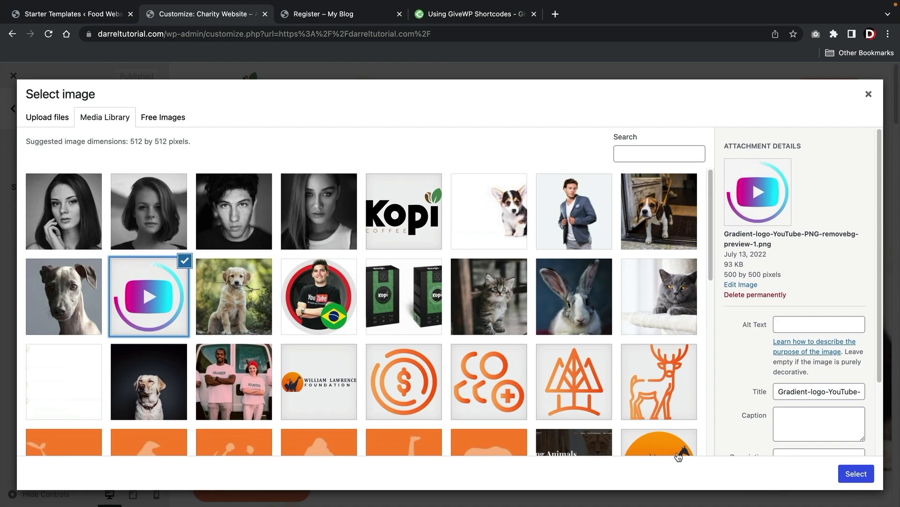
{"action": "left_click", "coordinate": [849, 471]}
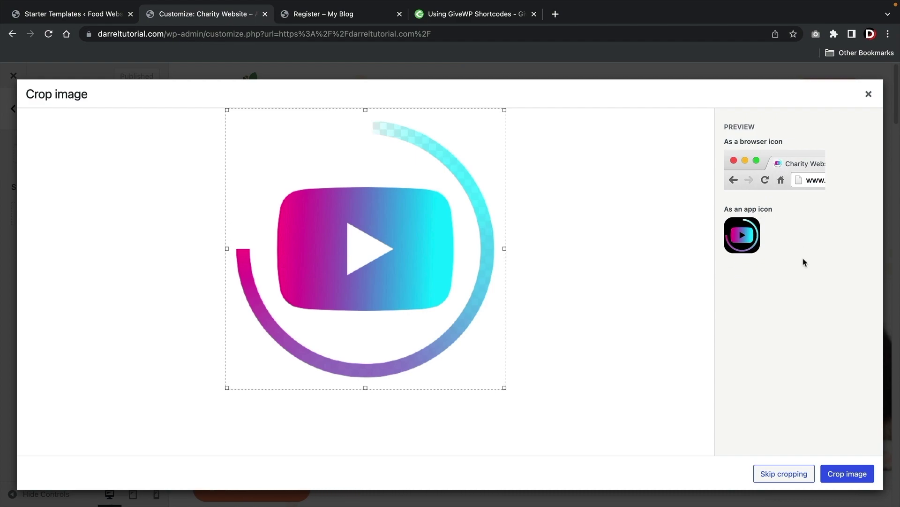
{"action": "left_click", "coordinate": [852, 475]}
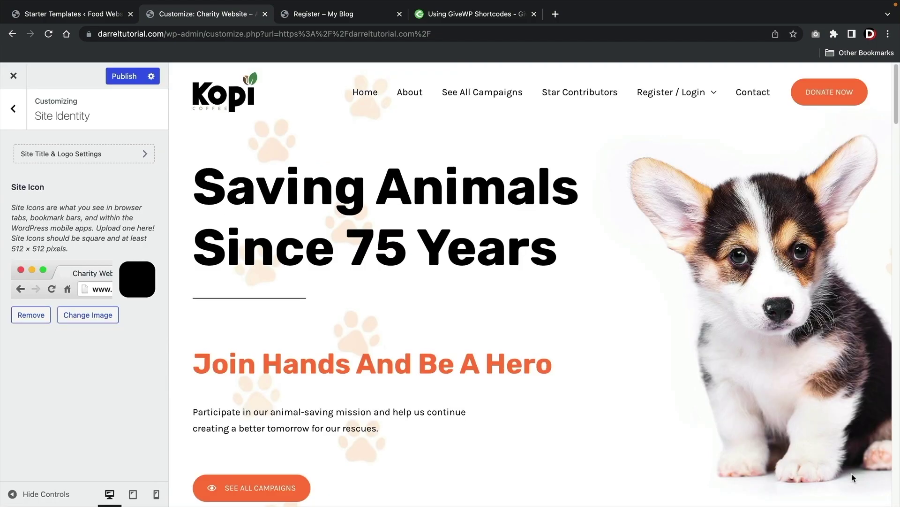
{"action": "left_click", "coordinate": [131, 75]}
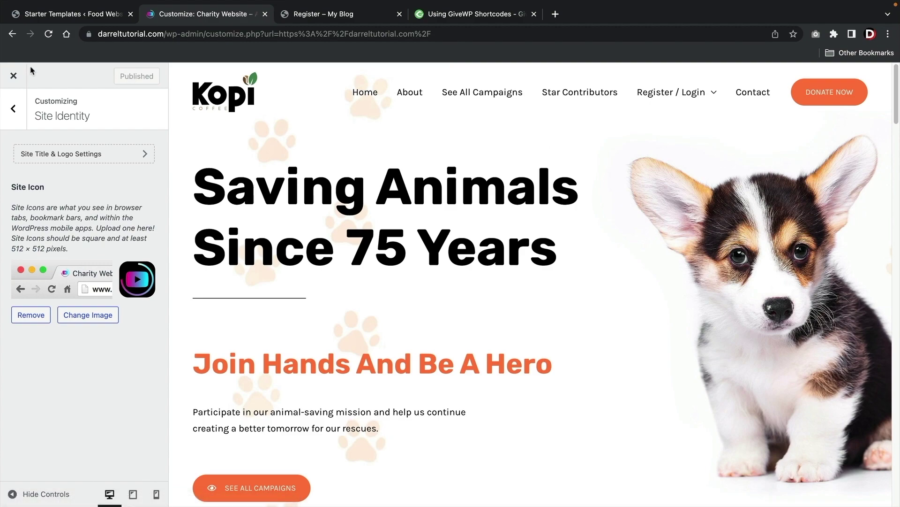
{"action": "left_click", "coordinate": [15, 77]}
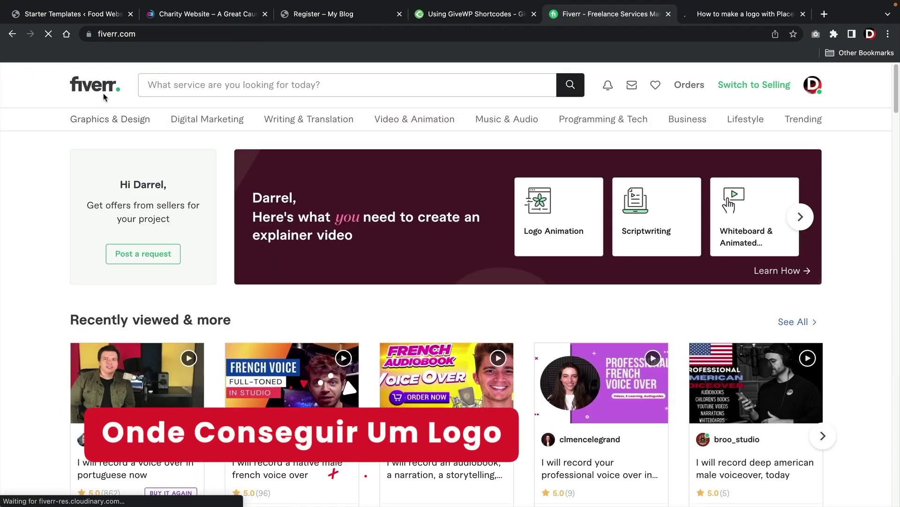
Search Fiverr for 'logo' services
{"action": "left_click", "coordinate": [199, 87]}
{"action": "type", "text": "logo"}
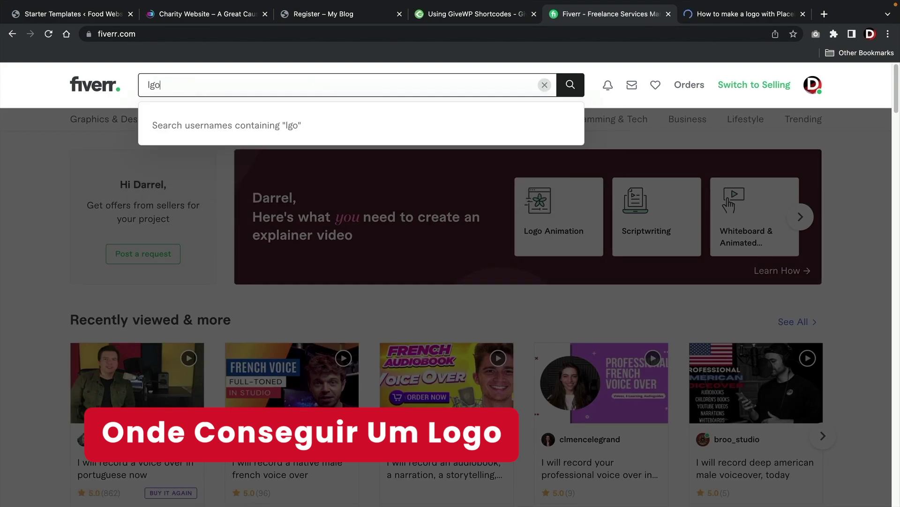
{"action": "key", "text": "Return"}
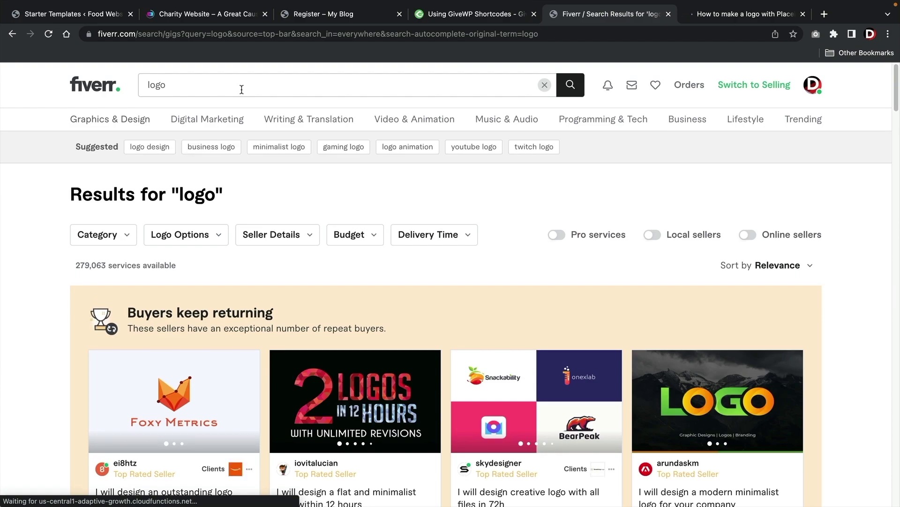
Scroll down through the logo gig results and back up to the top
{"action": "scroll", "coordinate": [388, 282], "scroll_direction": "down", "scroll_amount": 2}
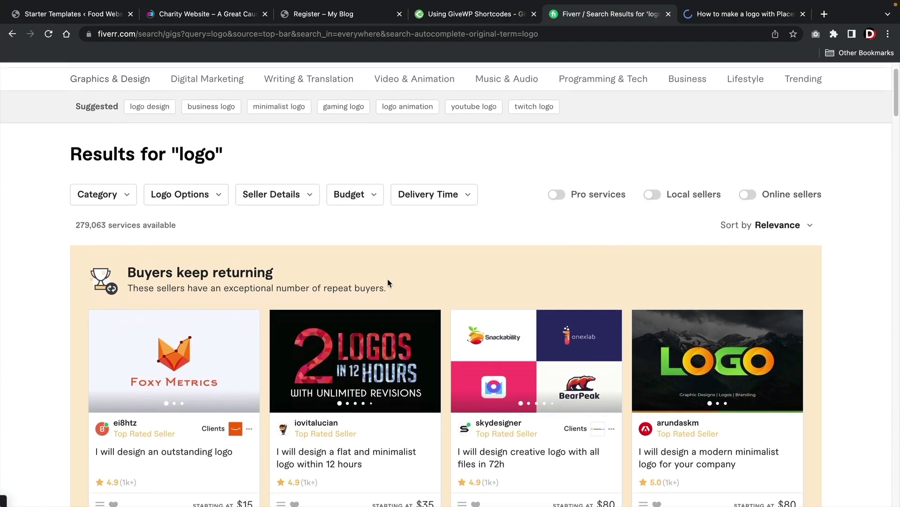
{"action": "scroll", "coordinate": [207, 230], "scroll_direction": "down", "scroll_amount": 5}
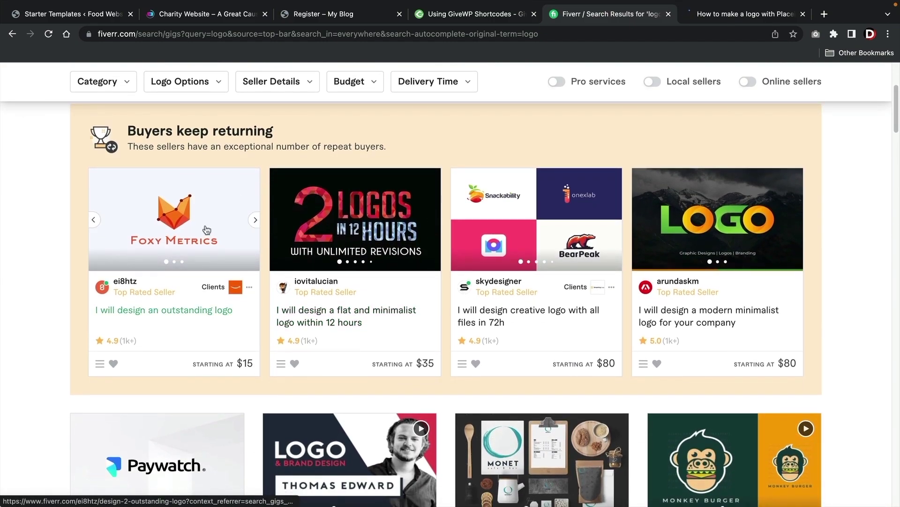
{"action": "scroll", "coordinate": [544, 243], "scroll_direction": "down", "scroll_amount": 4}
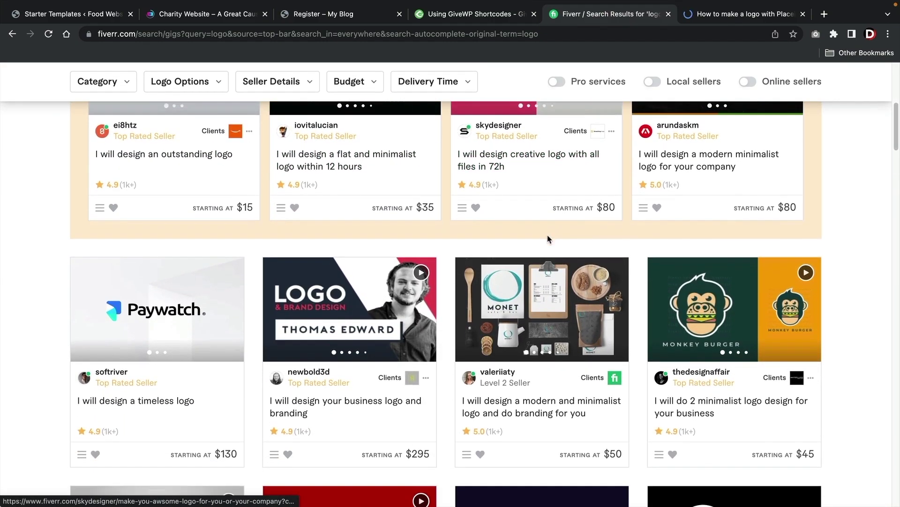
{"action": "scroll", "coordinate": [547, 239], "scroll_direction": "down", "scroll_amount": 3}
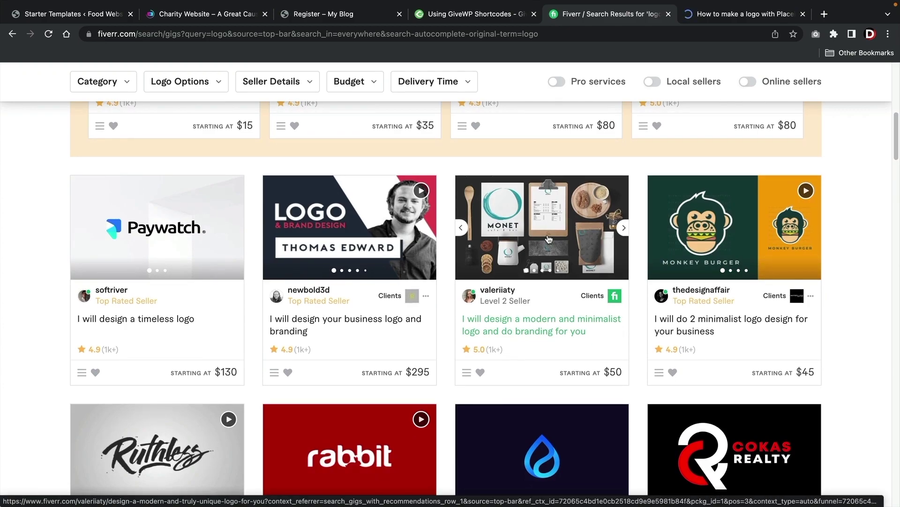
{"action": "scroll", "coordinate": [549, 239], "scroll_direction": "down", "scroll_amount": 5}
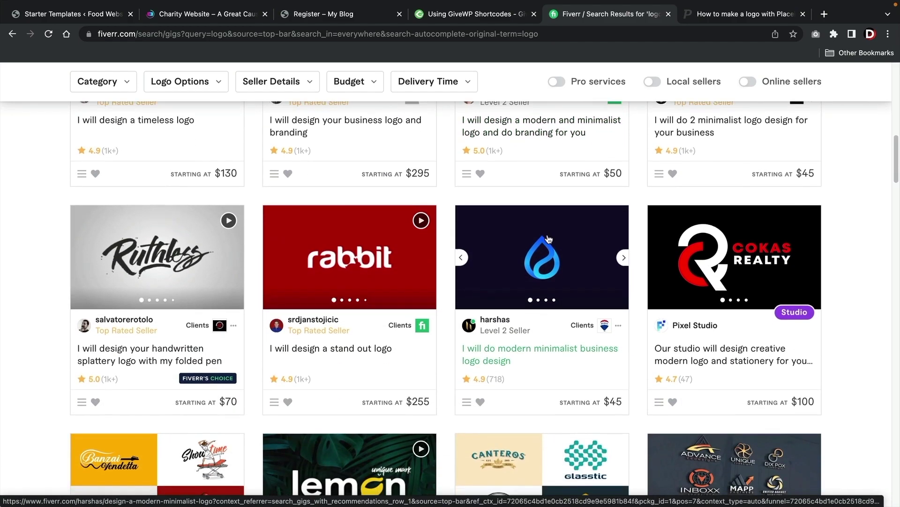
{"action": "scroll", "coordinate": [548, 240], "scroll_direction": "down", "scroll_amount": 15}
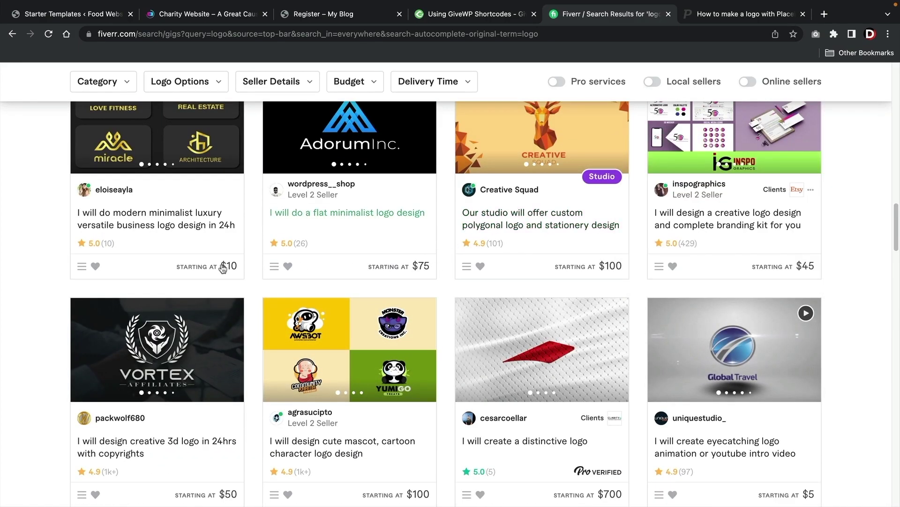
{"action": "scroll", "coordinate": [56, 262], "scroll_direction": "down", "scroll_amount": 5}
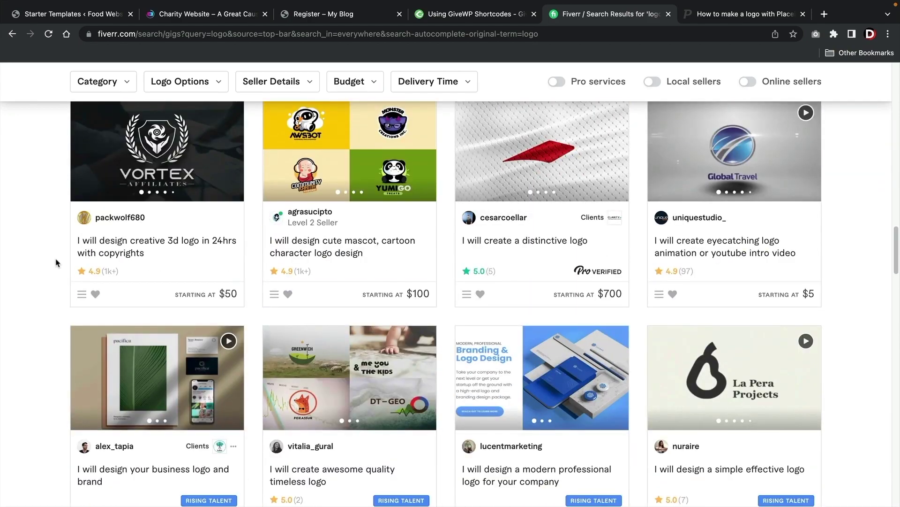
{"action": "scroll", "coordinate": [65, 255], "scroll_direction": "down", "scroll_amount": 10}
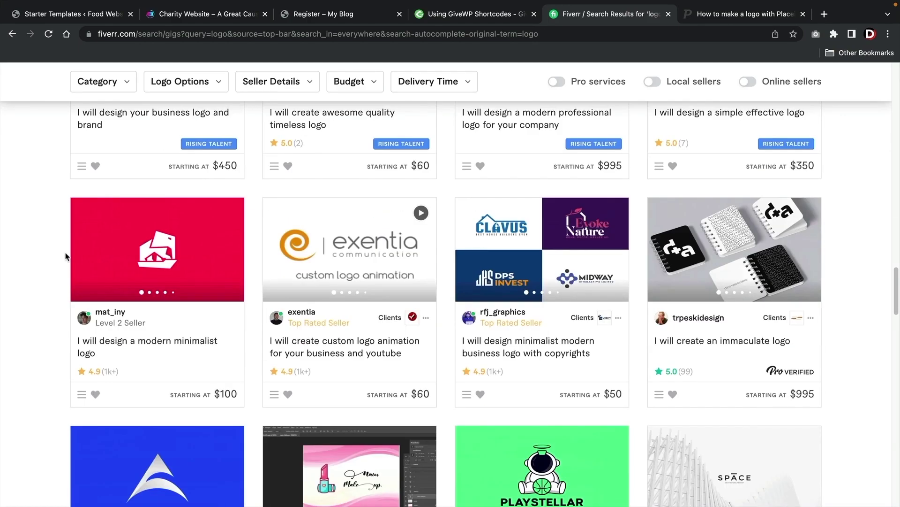
{"action": "scroll", "coordinate": [70, 252], "scroll_direction": "down", "scroll_amount": 2}
{"action": "scroll", "coordinate": [70, 252], "scroll_direction": "down", "scroll_amount": 4}
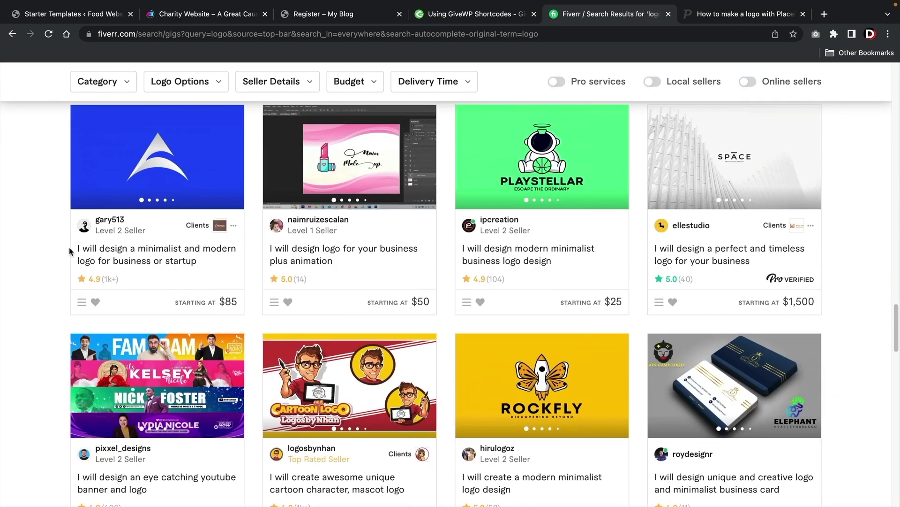
{"action": "scroll", "coordinate": [69, 251], "scroll_direction": "down", "scroll_amount": 3}
{"action": "scroll", "coordinate": [69, 250], "scroll_direction": "down", "scroll_amount": 2}
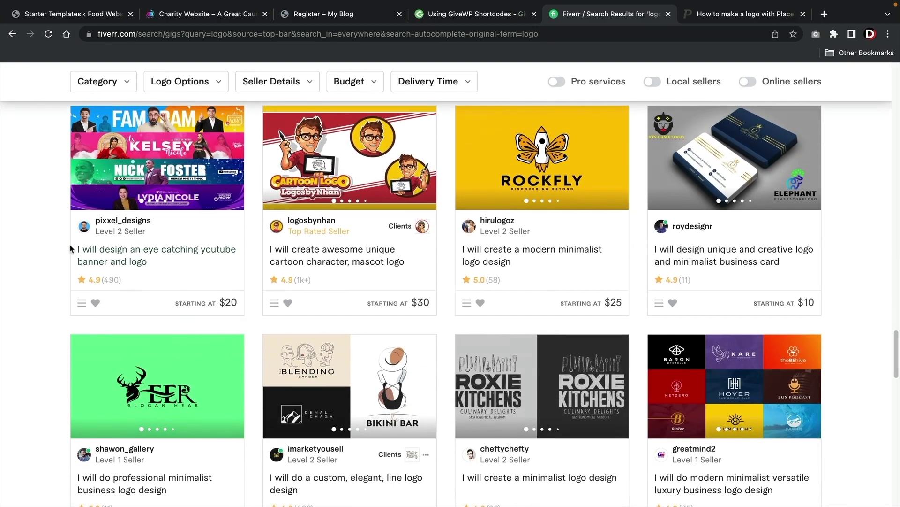
{"action": "scroll", "coordinate": [72, 247], "scroll_direction": "down", "scroll_amount": 5}
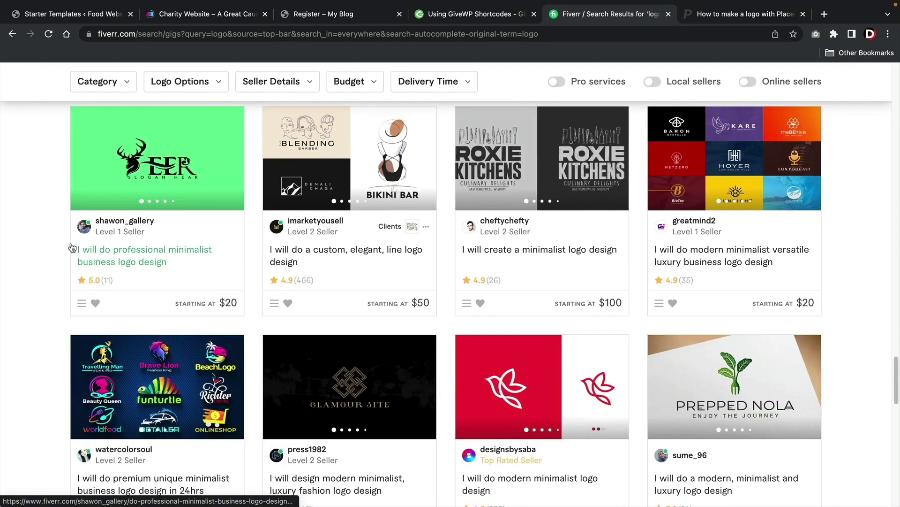
{"action": "scroll", "coordinate": [72, 241], "scroll_direction": "up", "scroll_amount": 20}
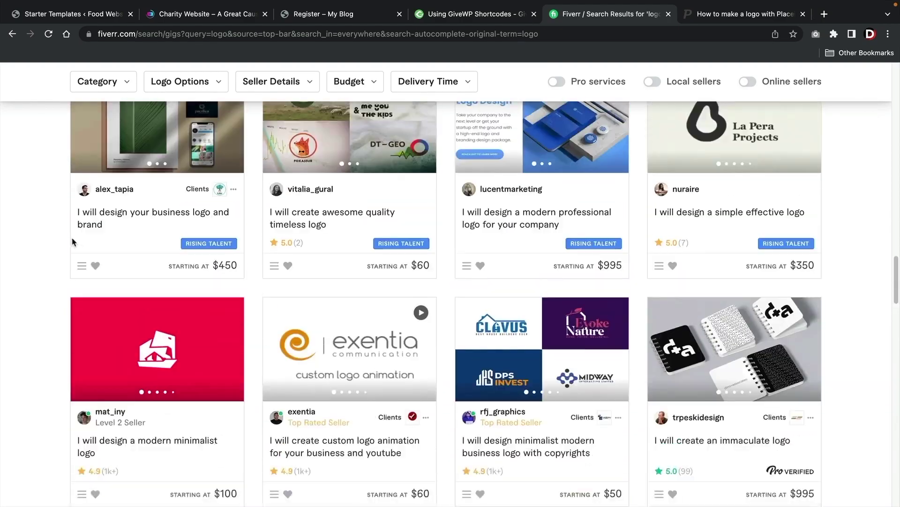
{"action": "scroll", "coordinate": [73, 241], "scroll_direction": "up", "scroll_amount": 15}
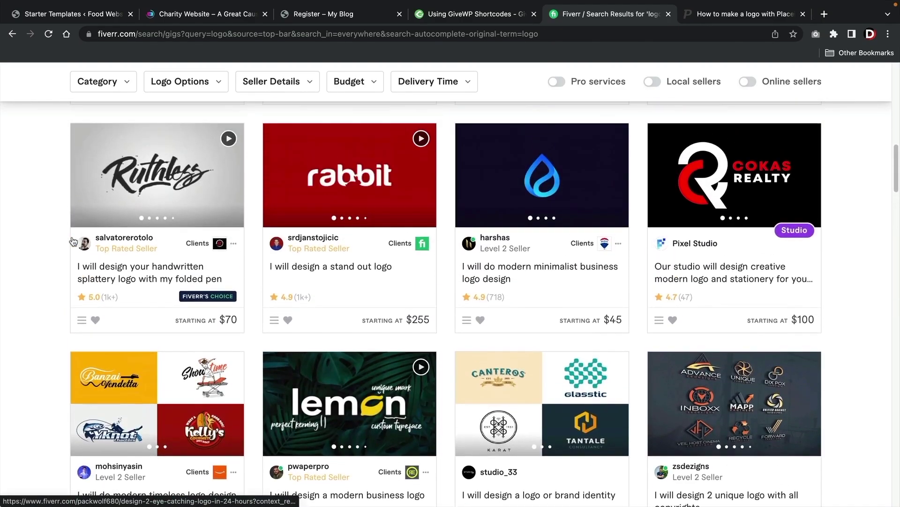
{"action": "scroll", "coordinate": [73, 241], "scroll_direction": "up", "scroll_amount": 7}
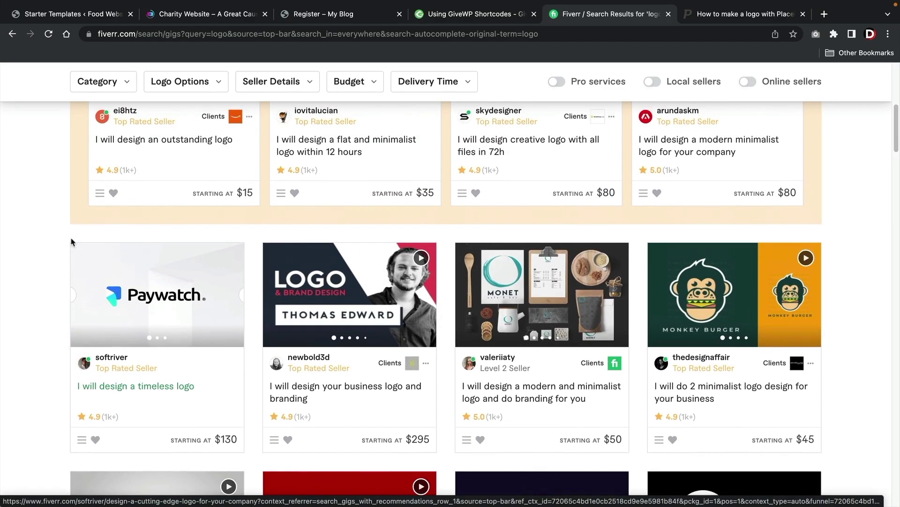
{"action": "scroll", "coordinate": [72, 242], "scroll_direction": "up", "scroll_amount": 2}
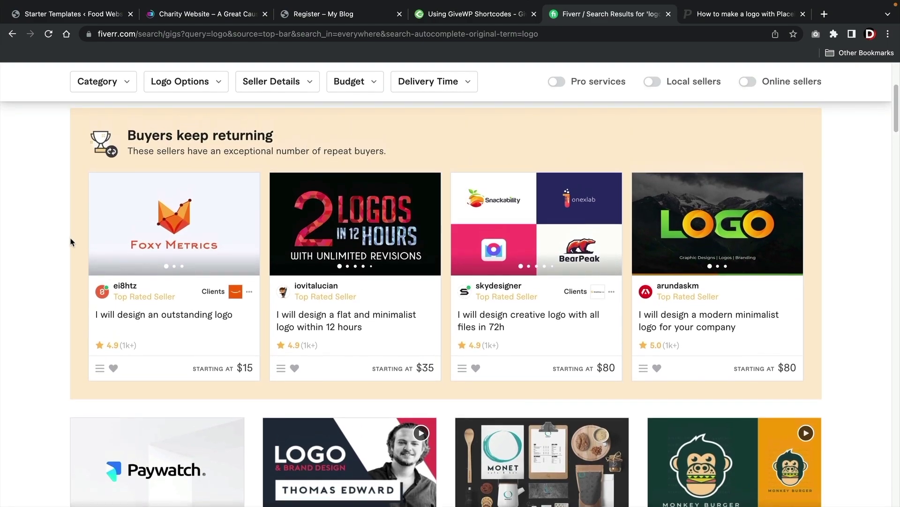
{"action": "scroll", "coordinate": [33, 231], "scroll_direction": "up", "scroll_amount": 1}
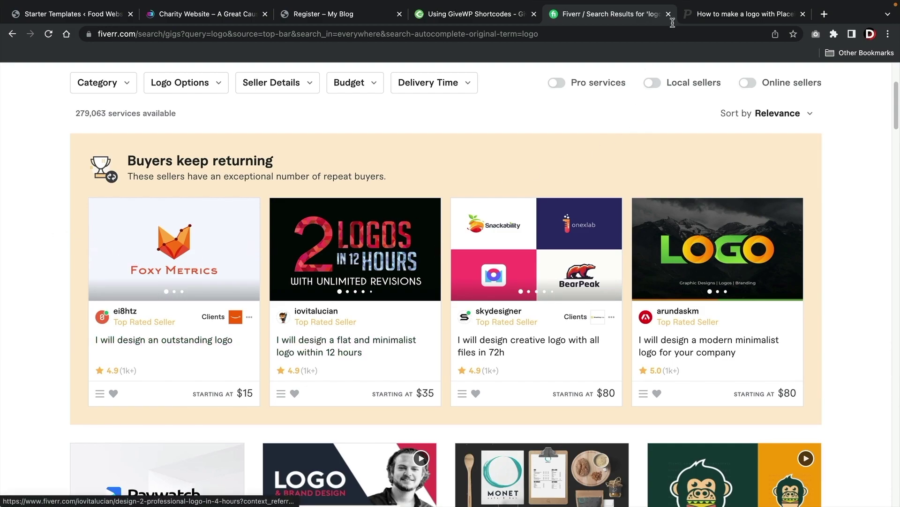
Launch Placeit's logo maker via 'Make a Logo Now!' from its logo tutorial page
{"action": "left_click", "coordinate": [720, 18]}
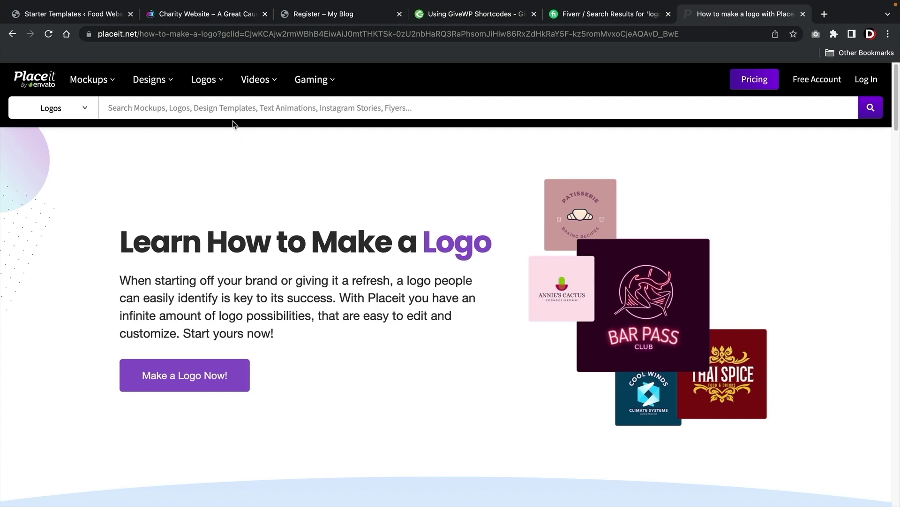
{"action": "left_click", "coordinate": [209, 375]}
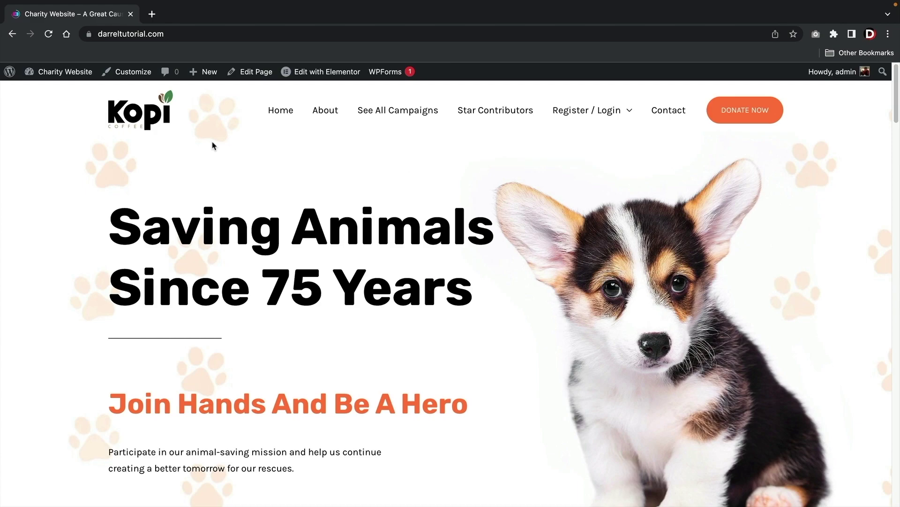
Go from the admin dashboard to Plugins > Add New and search for 'givewp'
{"action": "mouse_move", "coordinate": [61, 72]}
{"action": "left_click", "coordinate": [70, 94]}
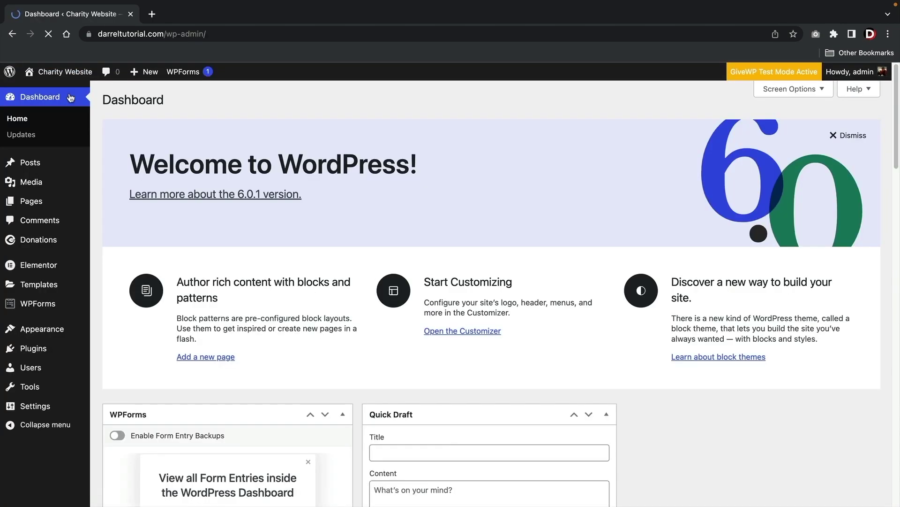
{"action": "mouse_move", "coordinate": [42, 348]}
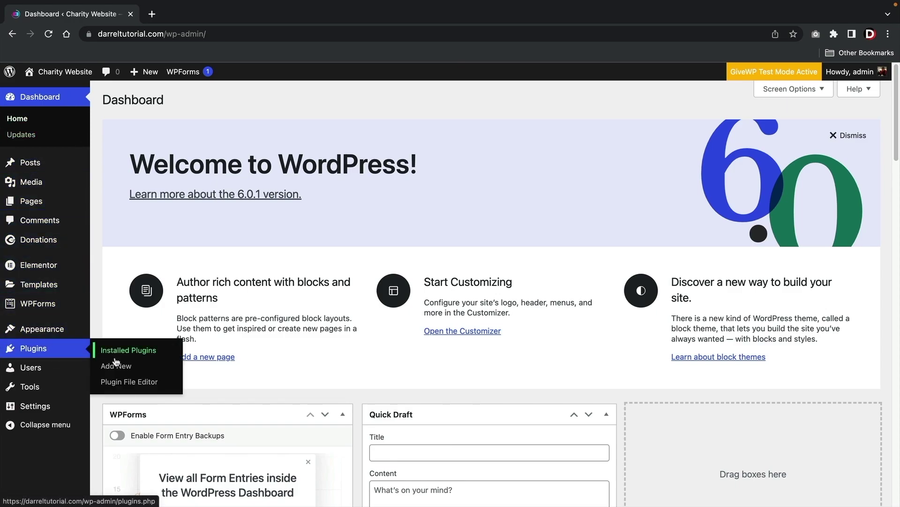
{"action": "left_click", "coordinate": [118, 366]}
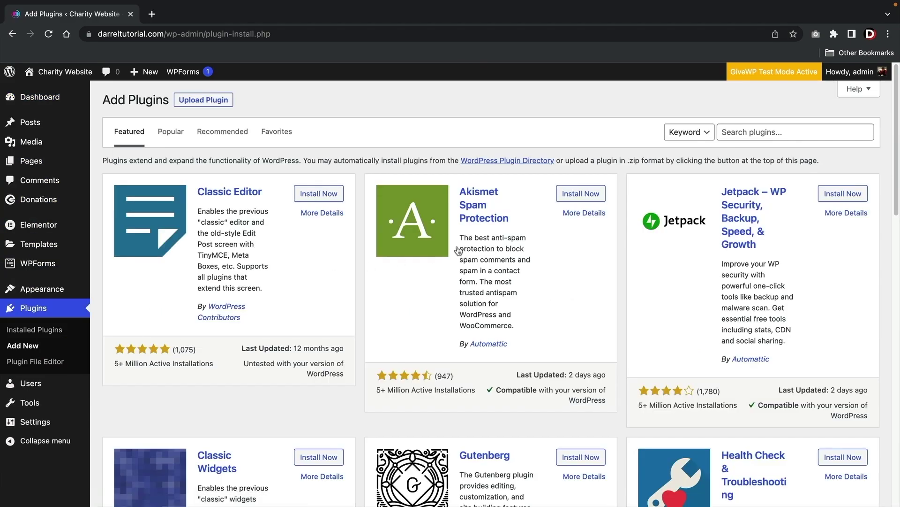
{"action": "left_click", "coordinate": [760, 132]}
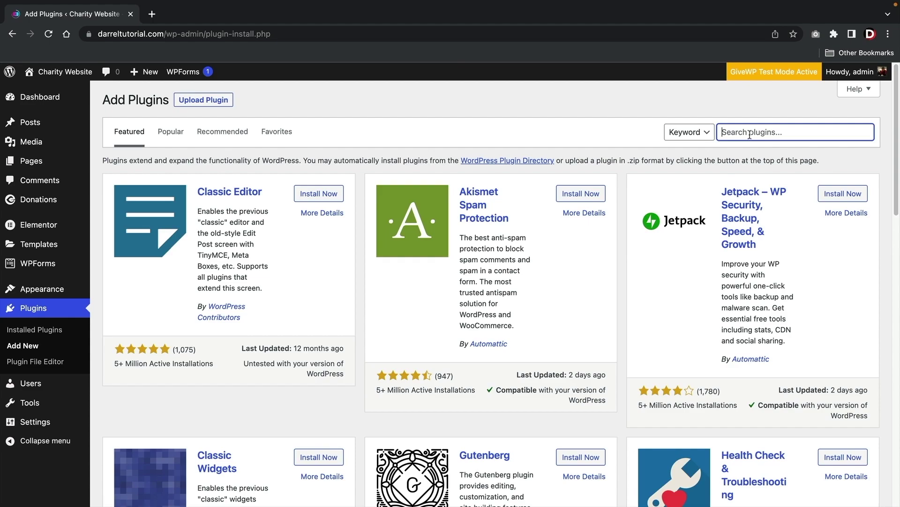
{"action": "type", "text": "givewp"}
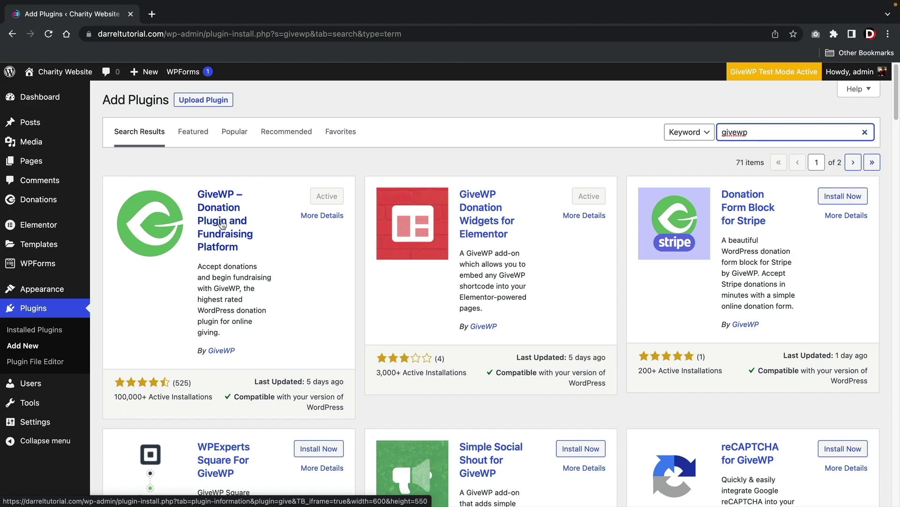
From Donations > All Forms, start a new donation form with Add Form
{"action": "mouse_move", "coordinate": [38, 201]}
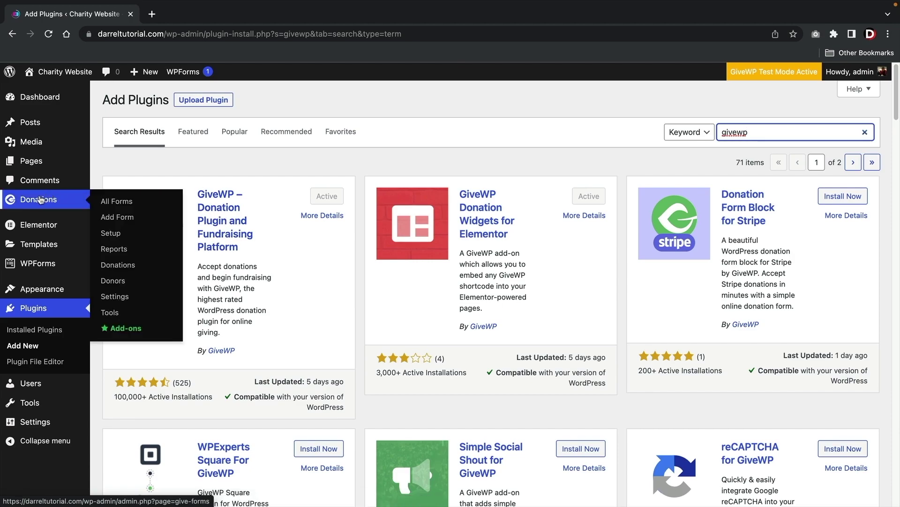
{"action": "left_click", "coordinate": [37, 201]}
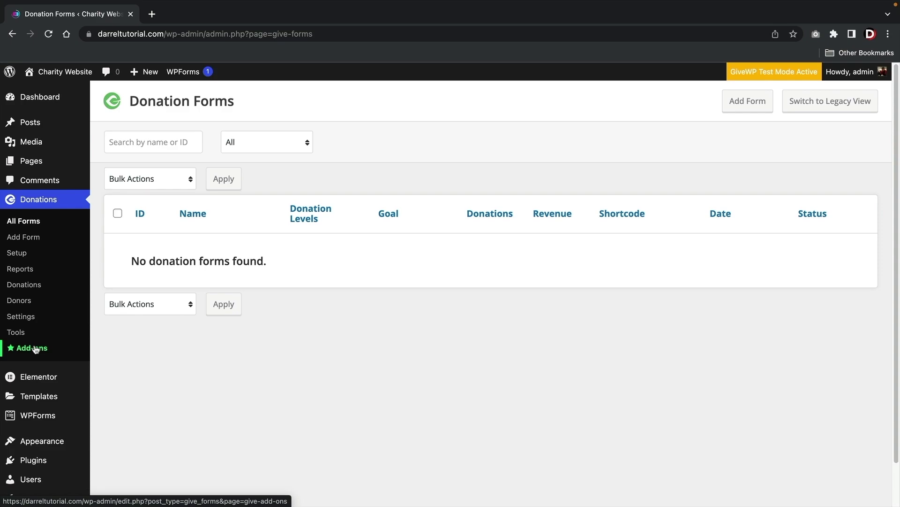
{"action": "left_click", "coordinate": [31, 238]}
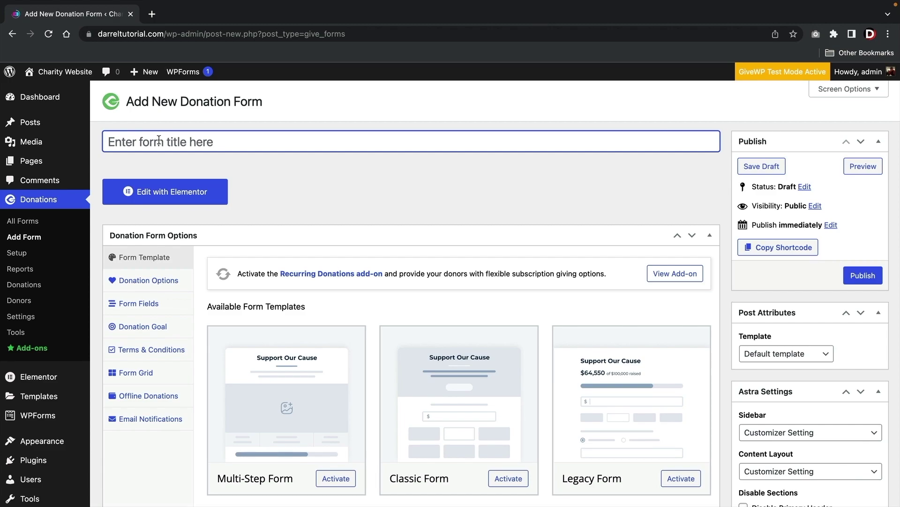
Title the form 'Save The Dogs' and scroll down to the available form templates
{"action": "type", "text": "Save The Dogs"}
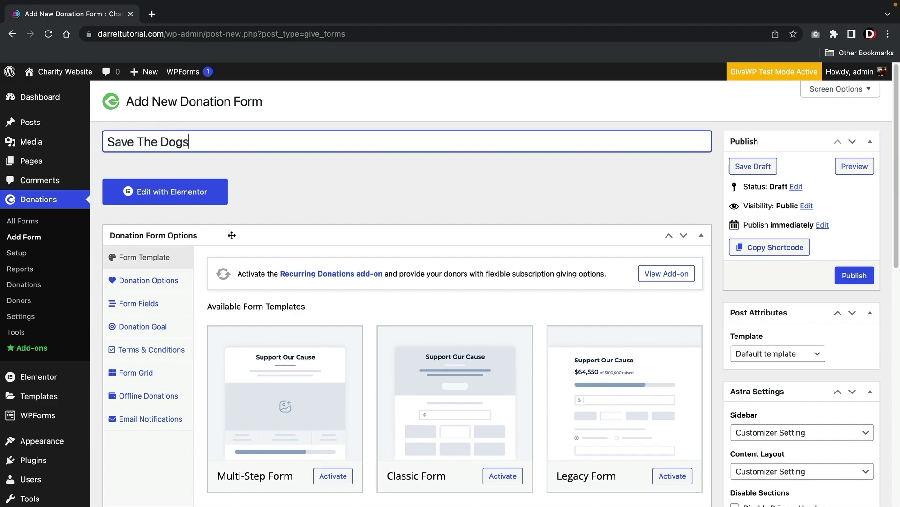
{"action": "scroll", "coordinate": [225, 230], "scroll_direction": "down", "scroll_amount": 3}
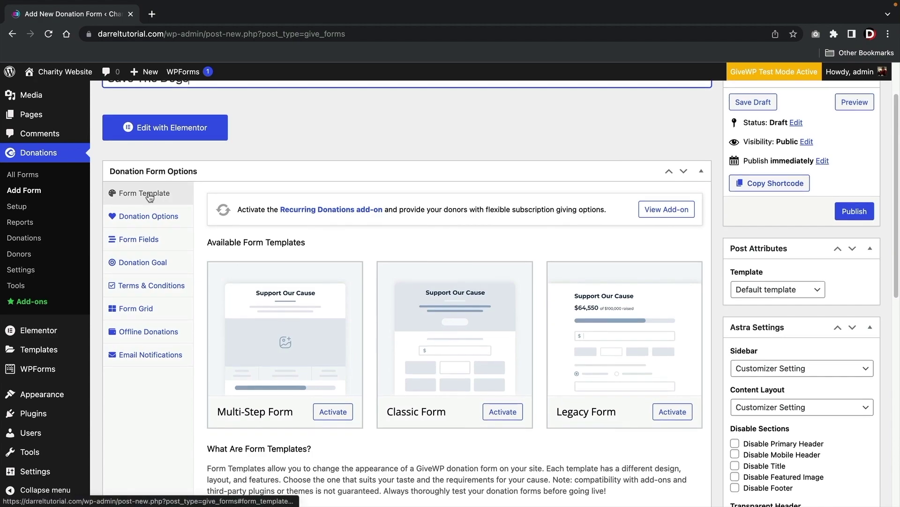
{"action": "scroll", "coordinate": [225, 296], "scroll_direction": "down", "scroll_amount": 1}
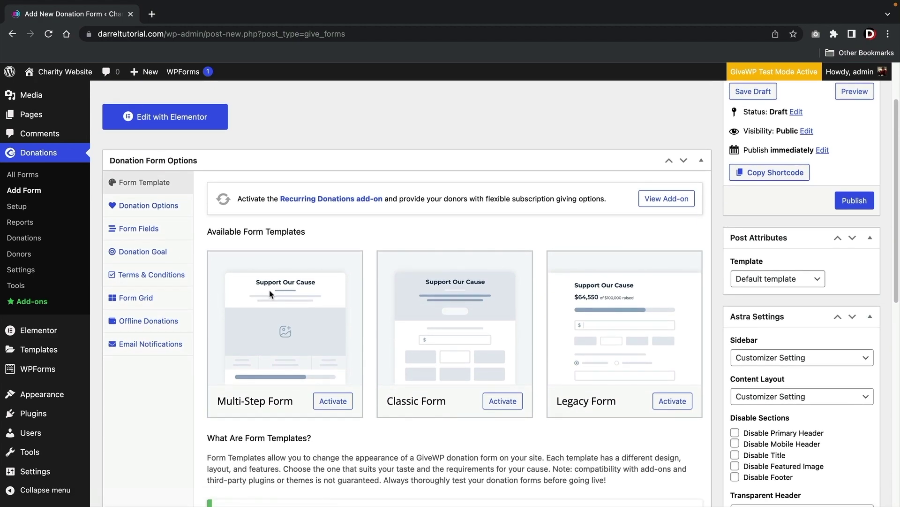
{"action": "scroll", "coordinate": [263, 329], "scroll_direction": "down", "scroll_amount": 1}
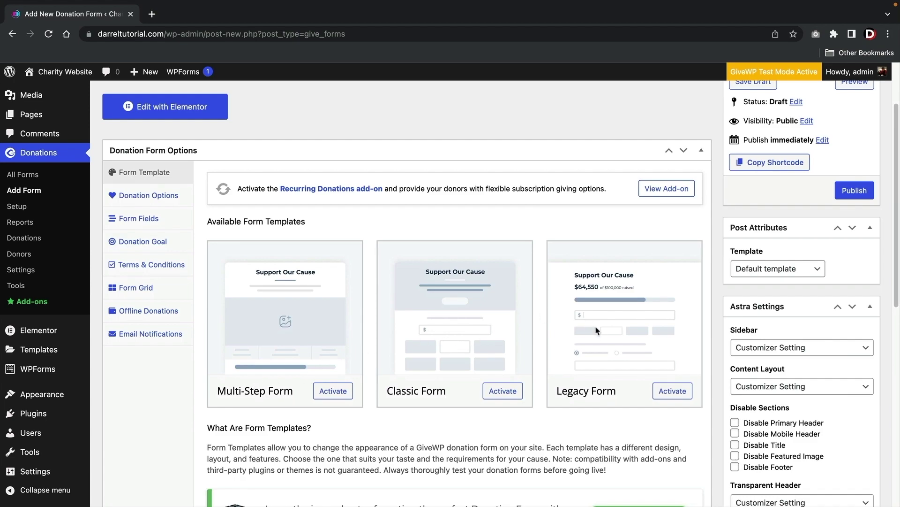
{"action": "scroll", "coordinate": [604, 337], "scroll_direction": "down", "scroll_amount": 1}
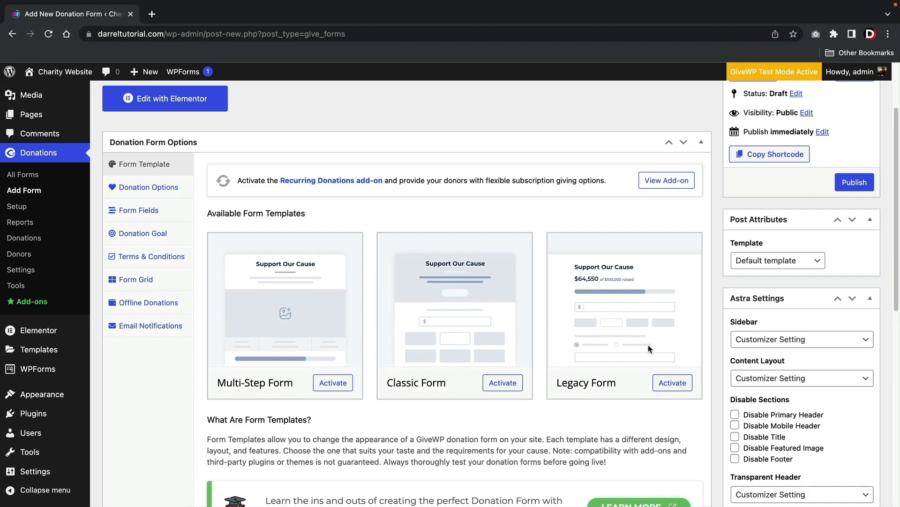
Apply the Legacy Form template and review its Donate Now label and Test/Offline payment options
{"action": "left_click", "coordinate": [672, 382]}
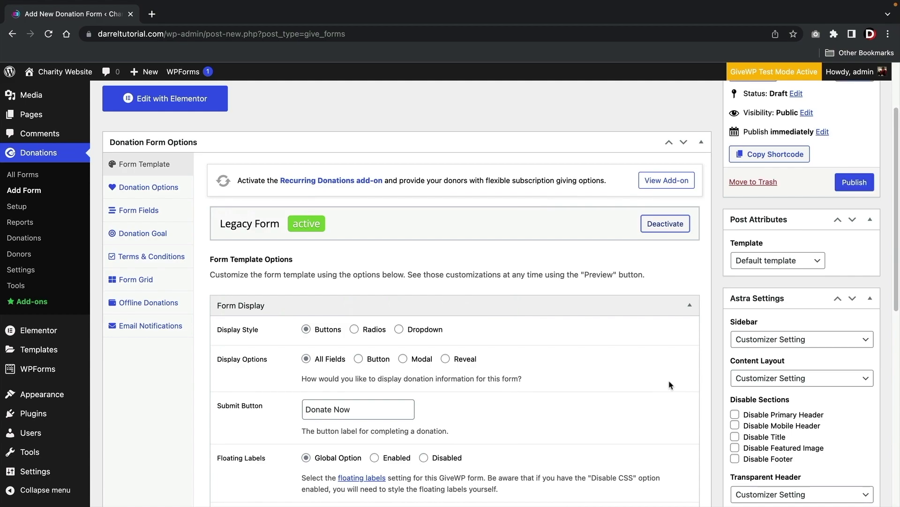
{"action": "scroll", "coordinate": [605, 357], "scroll_direction": "down", "scroll_amount": 1}
{"action": "scroll", "coordinate": [594, 347], "scroll_direction": "down", "scroll_amount": 2}
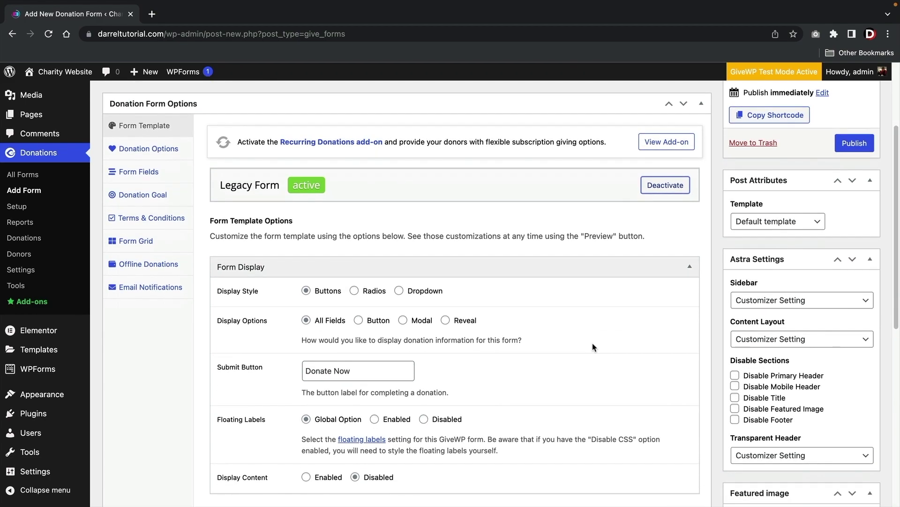
{"action": "scroll", "coordinate": [593, 347], "scroll_direction": "down", "scroll_amount": 1}
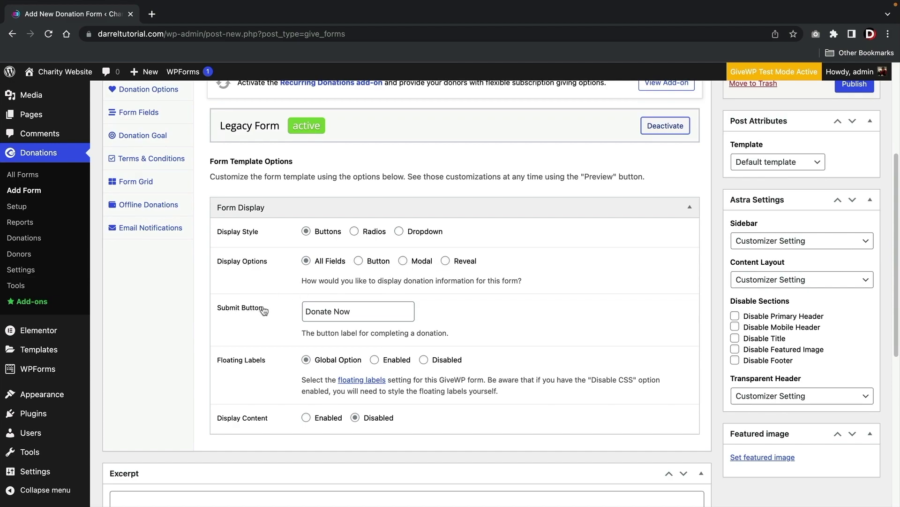
{"action": "left_click", "coordinate": [351, 310]}
{"action": "left_click_drag", "start_coordinate": [369, 310], "coordinate": [290, 315]}
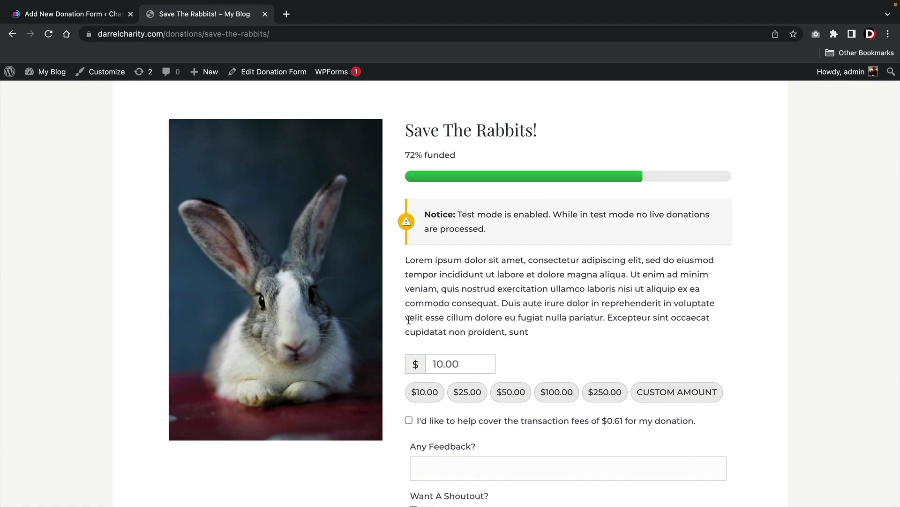
{"action": "scroll", "coordinate": [378, 277], "scroll_direction": "down", "scroll_amount": 5}
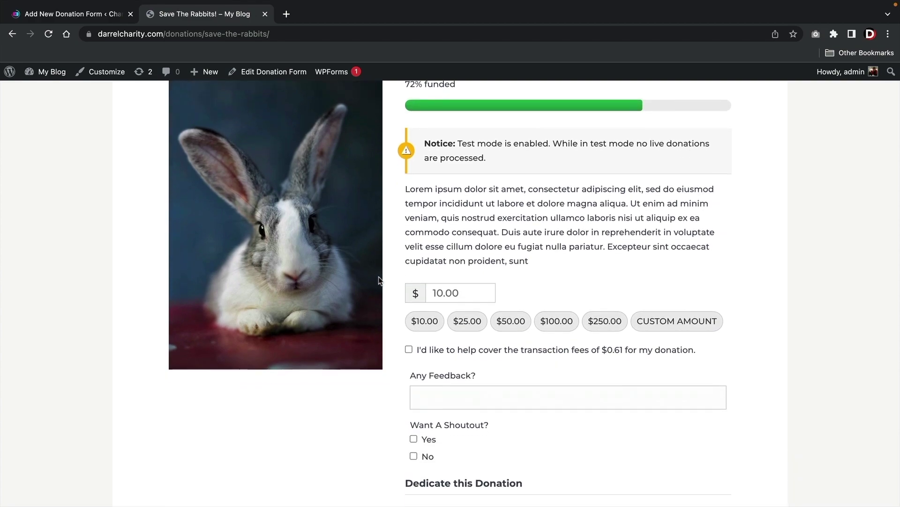
{"action": "scroll", "coordinate": [379, 281], "scroll_direction": "down", "scroll_amount": 2}
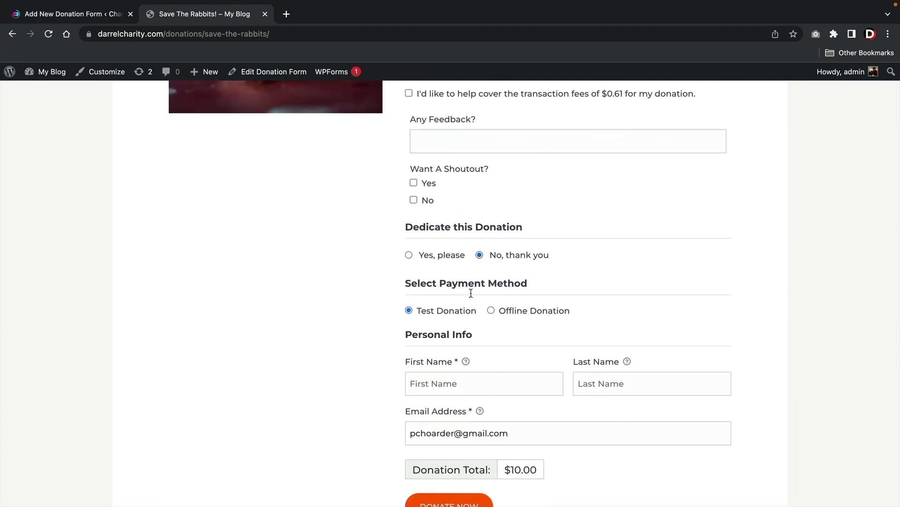
{"action": "left_click", "coordinate": [491, 311]}
{"action": "left_click", "coordinate": [408, 310]}
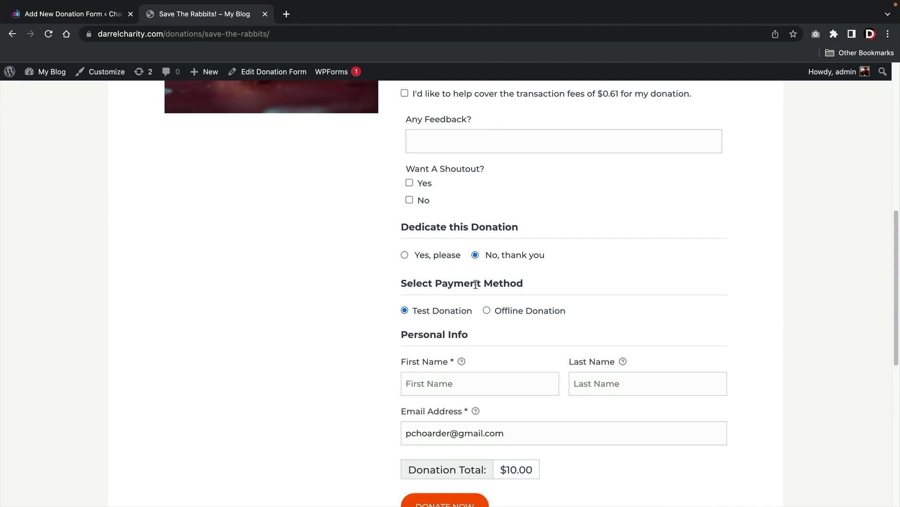
{"action": "scroll", "coordinate": [476, 284], "scroll_direction": "down", "scroll_amount": 3}
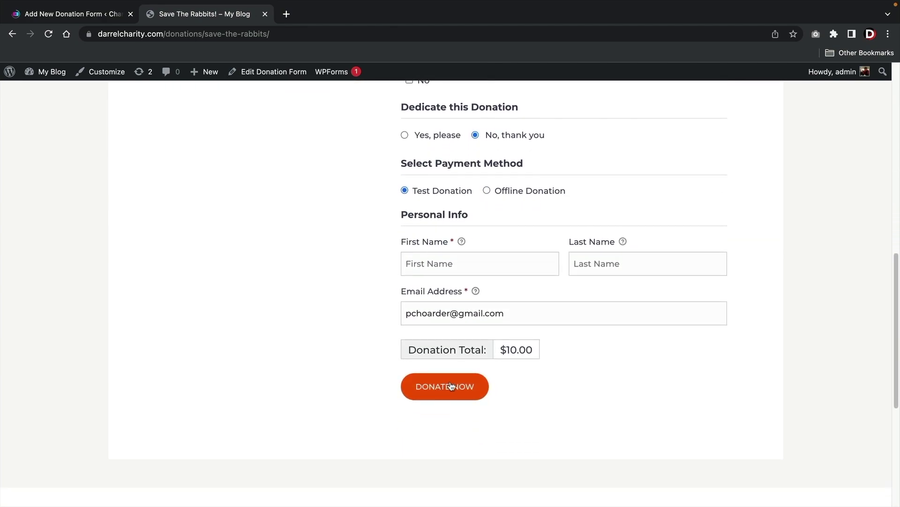
Enable Floating Labels and Display Content for the donation form
{"action": "left_click", "coordinate": [89, 17]}
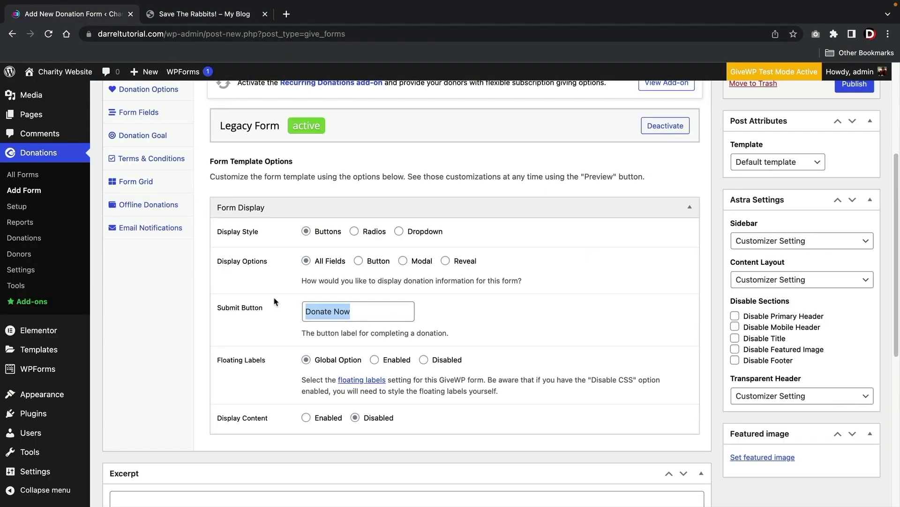
{"action": "left_click", "coordinate": [374, 359]}
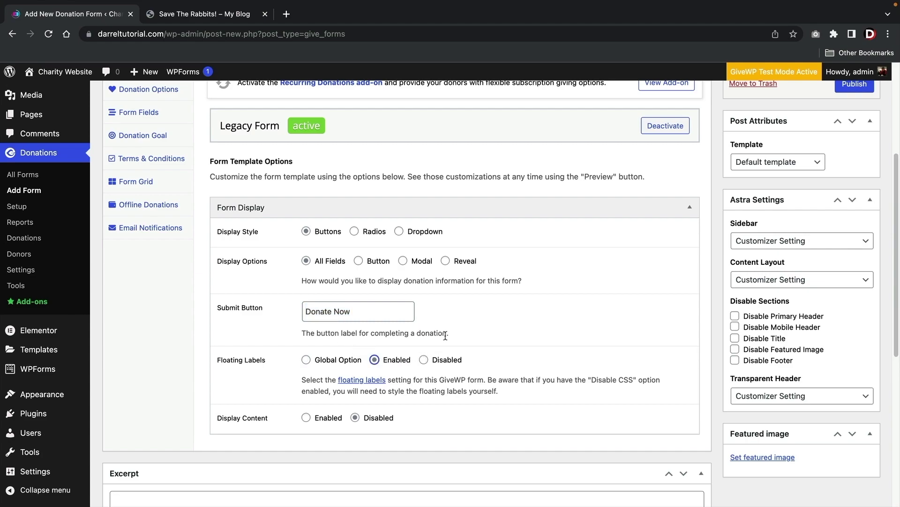
{"action": "left_click", "coordinate": [305, 418]}
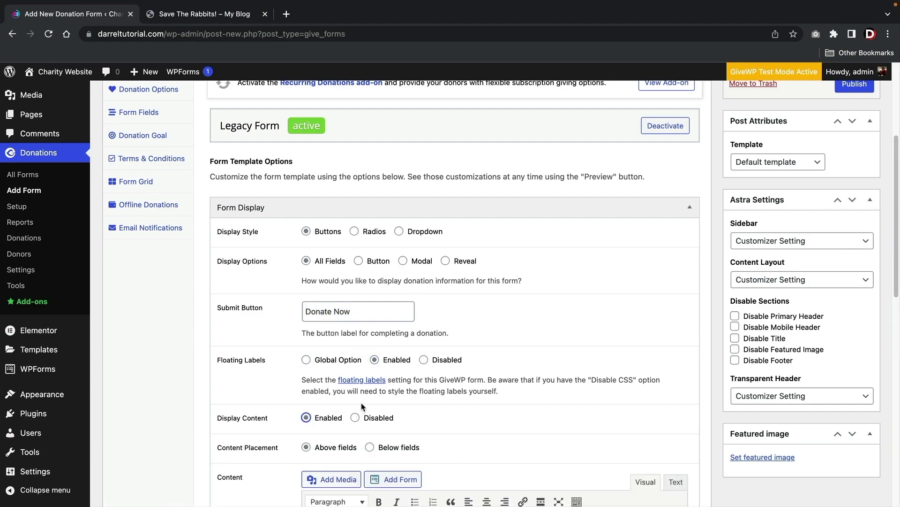
{"action": "scroll", "coordinate": [365, 403], "scroll_direction": "down", "scroll_amount": 4}
{"action": "scroll", "coordinate": [365, 398], "scroll_direction": "down", "scroll_amount": 1}
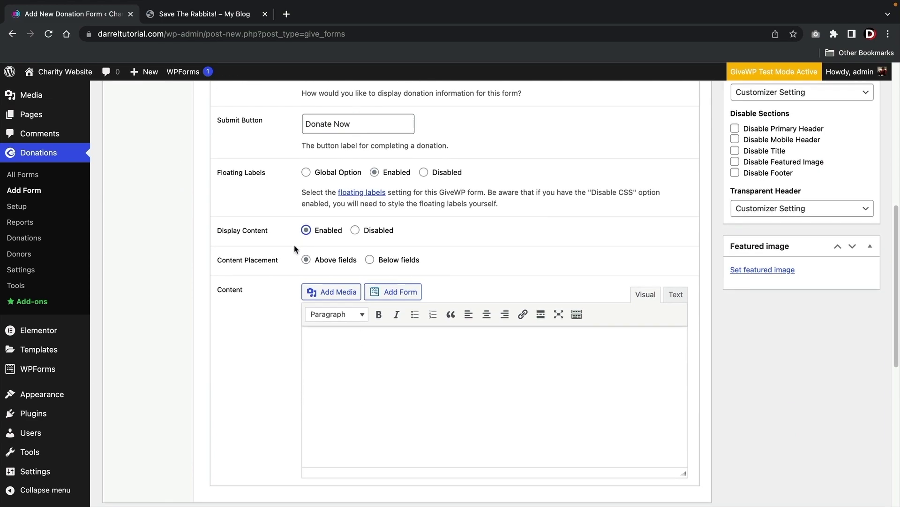
Copy the Save The Rabbits! campaign description and paste it into the form's Content editor
{"action": "left_click", "coordinate": [211, 14]}
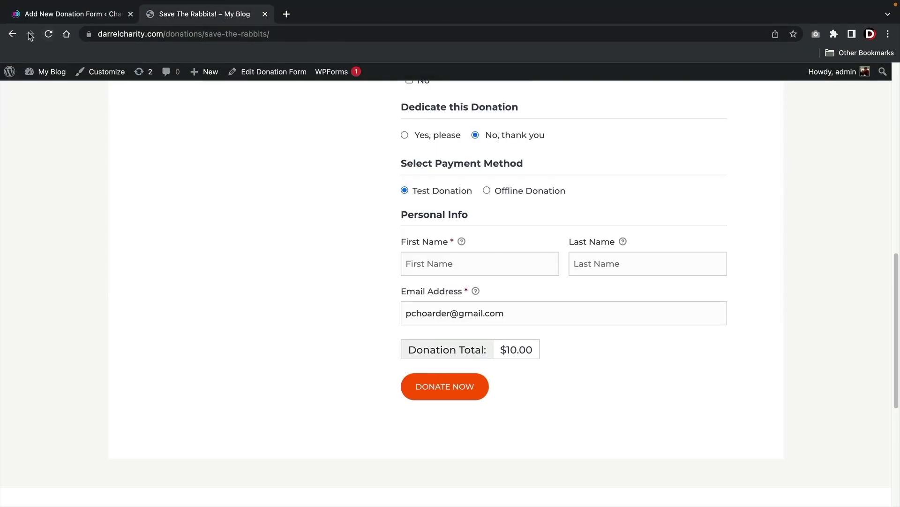
{"action": "left_click", "coordinate": [11, 35]}
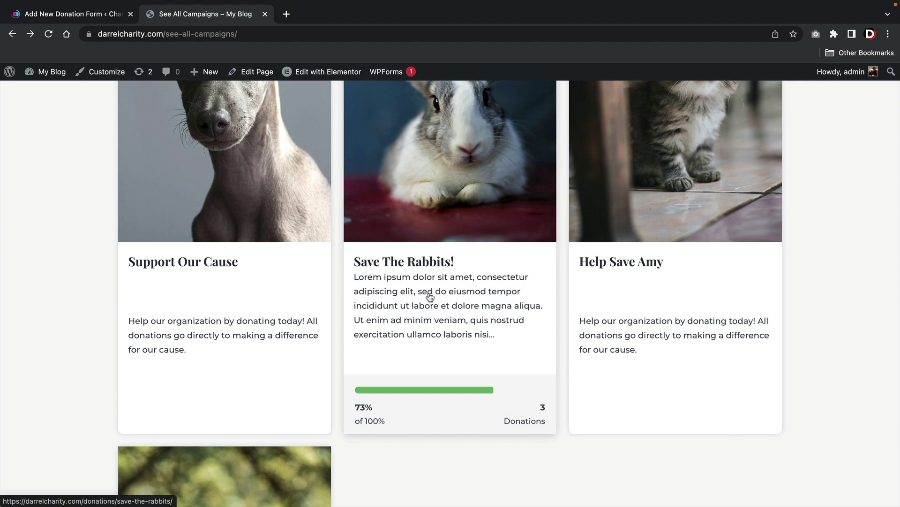
{"action": "left_click", "coordinate": [81, 18]}
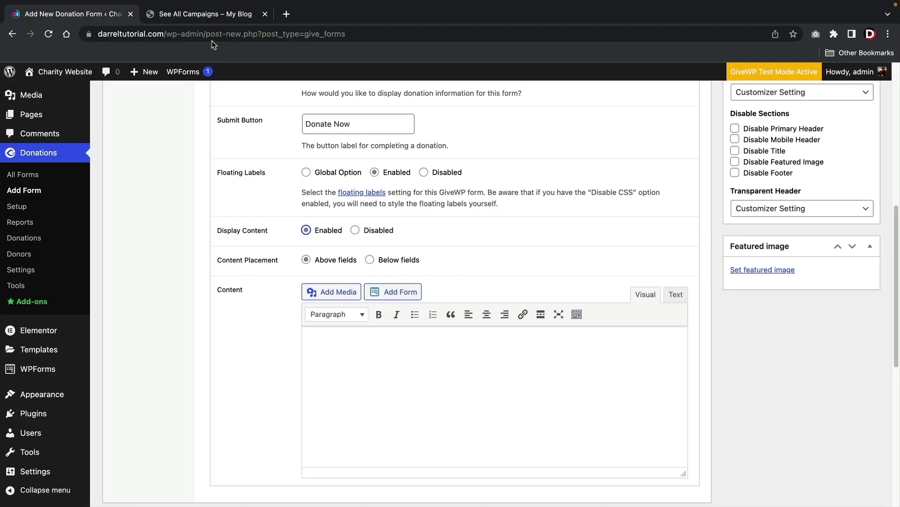
{"action": "left_click", "coordinate": [208, 14]}
{"action": "left_click", "coordinate": [475, 323]}
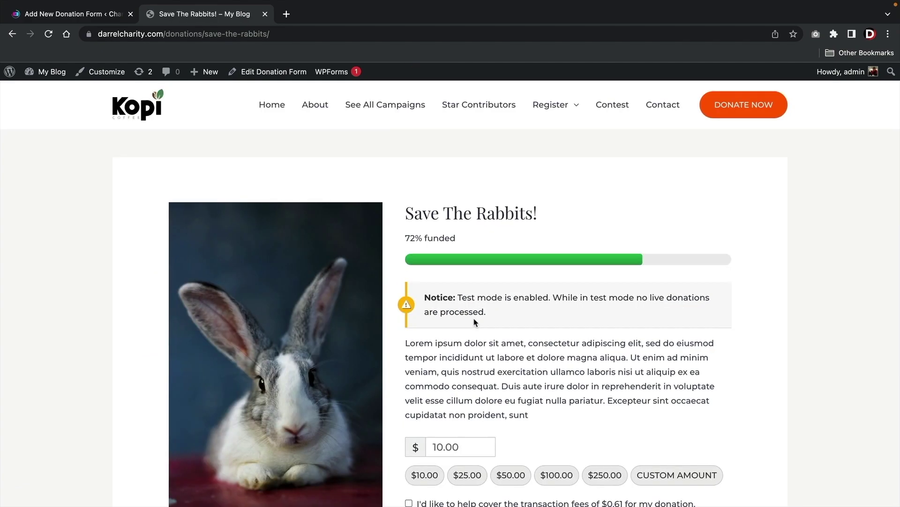
{"action": "left_click_drag", "start_coordinate": [541, 414], "coordinate": [411, 343]}
{"action": "key", "text": "super+c"}
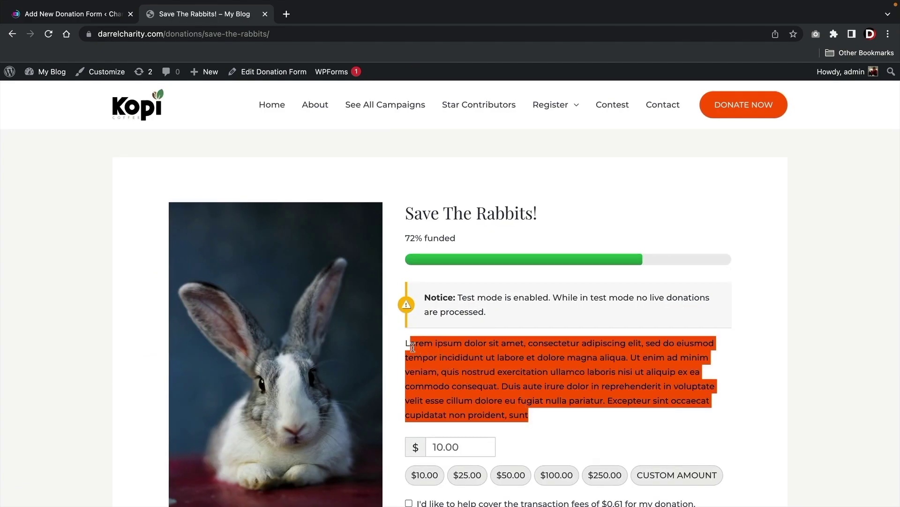
{"action": "right_click", "coordinate": [411, 343]}
{"action": "left_click", "coordinate": [432, 372]}
{"action": "left_click", "coordinate": [108, 14]}
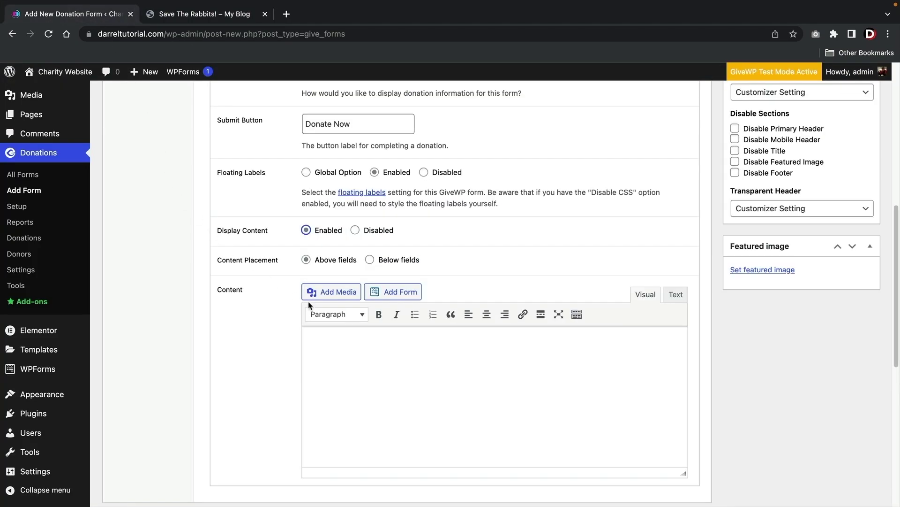
{"action": "right_click", "coordinate": [326, 338]}
{"action": "left_click", "coordinate": [345, 421]}
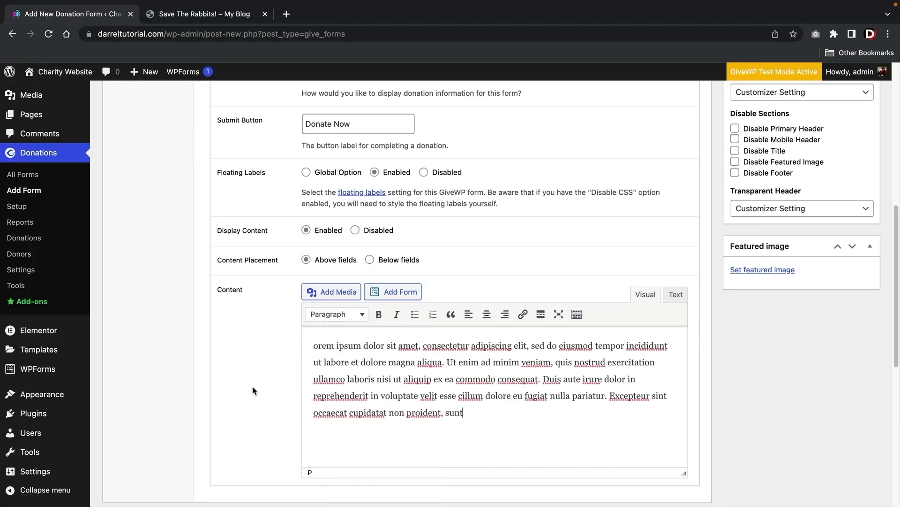
{"action": "scroll", "coordinate": [253, 389], "scroll_direction": "down", "scroll_amount": 2}
{"action": "scroll", "coordinate": [258, 385], "scroll_direction": "up", "scroll_amount": 3}
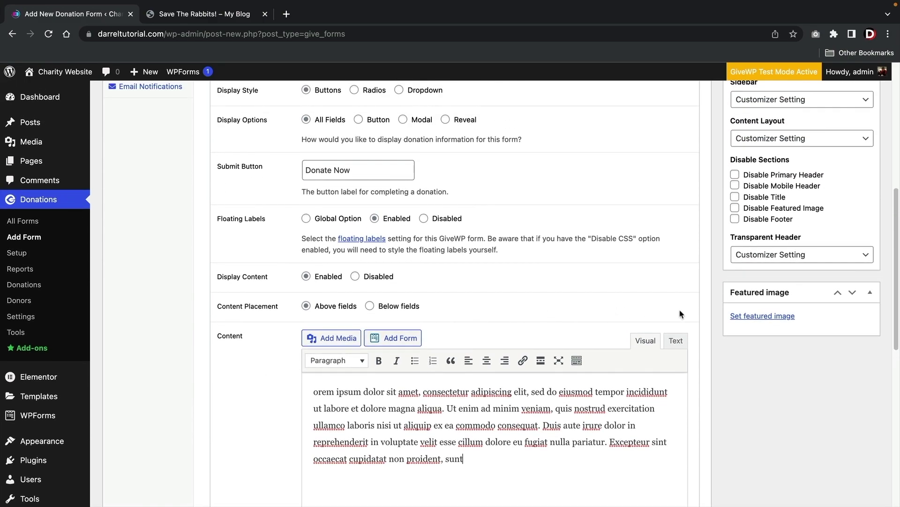
Set a sparrow photo from the free image library as featured image and publish the form
{"action": "left_click", "coordinate": [757, 318]}
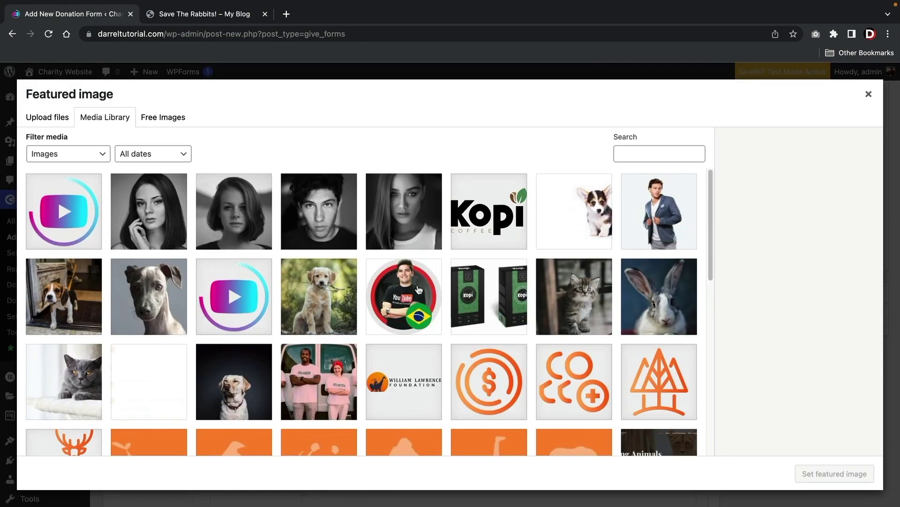
{"action": "left_click", "coordinate": [325, 289]}
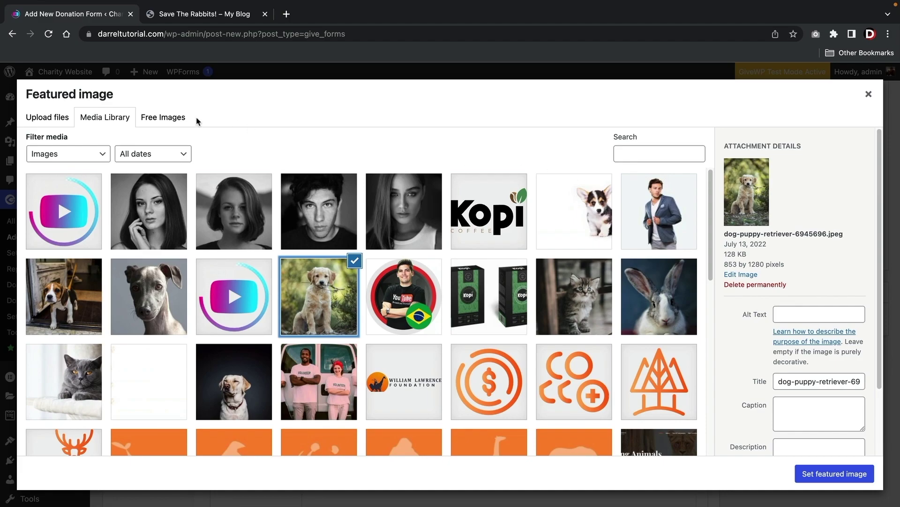
{"action": "left_click", "coordinate": [168, 119]}
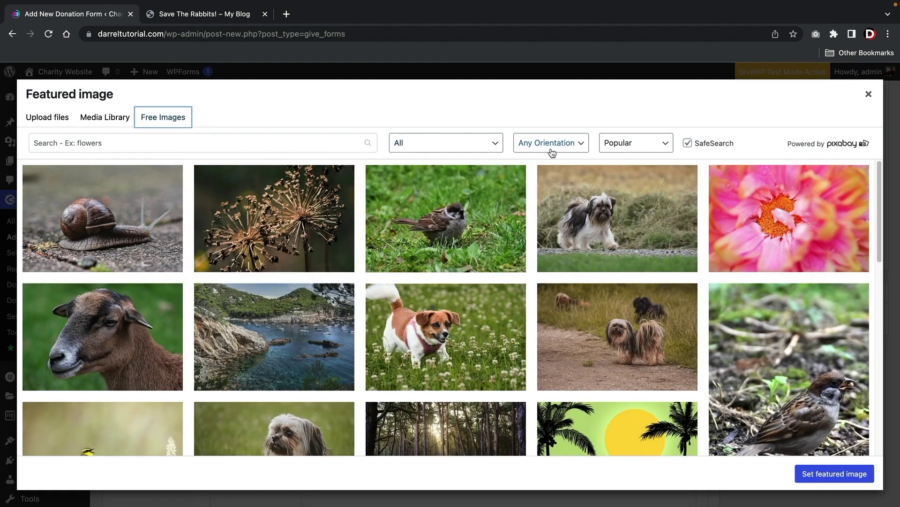
{"action": "mouse_move", "coordinate": [440, 220]}
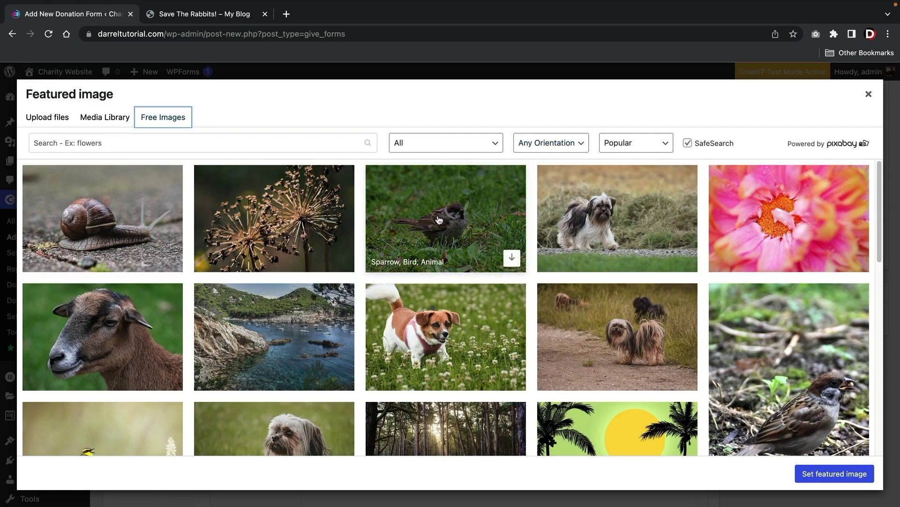
{"action": "left_click", "coordinate": [512, 258]}
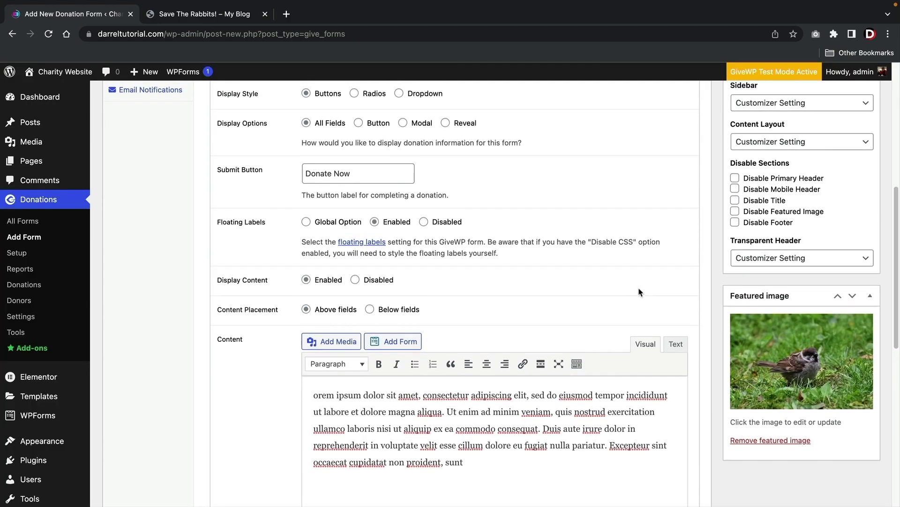
{"action": "scroll", "coordinate": [704, 282], "scroll_direction": "up", "scroll_amount": 10}
{"action": "left_click", "coordinate": [846, 277]}
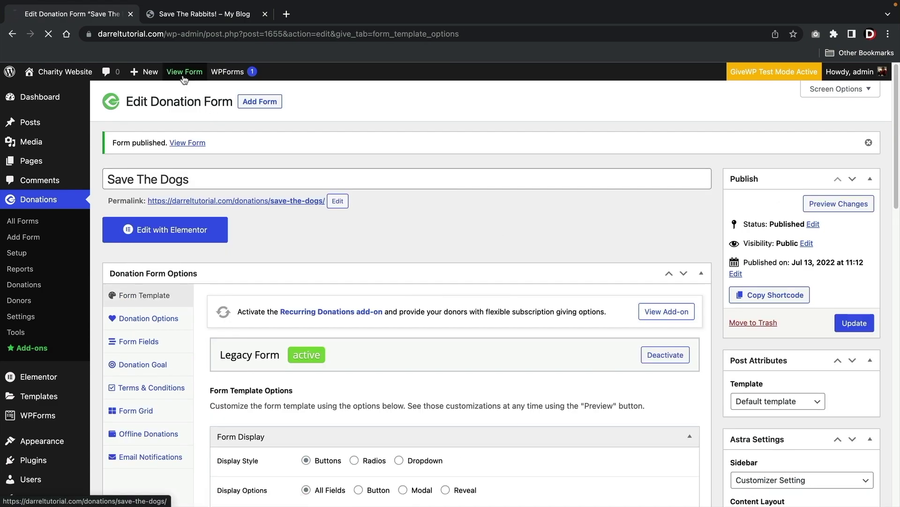
{"action": "left_click", "coordinate": [183, 73]}
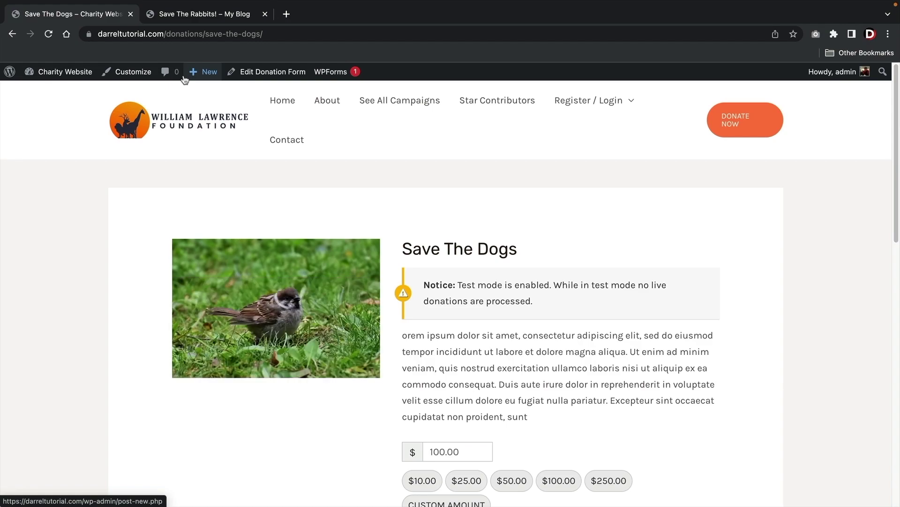
{"action": "scroll", "coordinate": [264, 241], "scroll_direction": "down", "scroll_amount": 1}
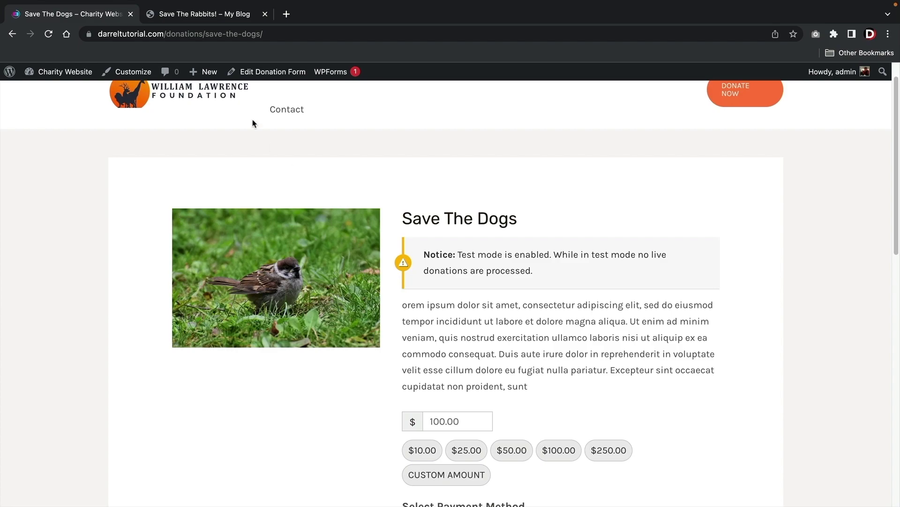
{"action": "left_click", "coordinate": [211, 20]}
{"action": "scroll", "coordinate": [348, 198], "scroll_direction": "down", "scroll_amount": 3}
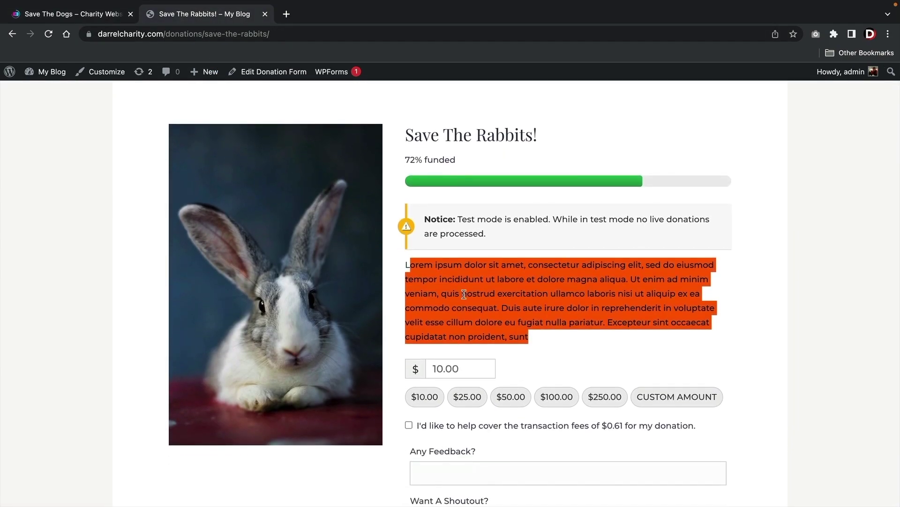
{"action": "left_click", "coordinate": [463, 294]}
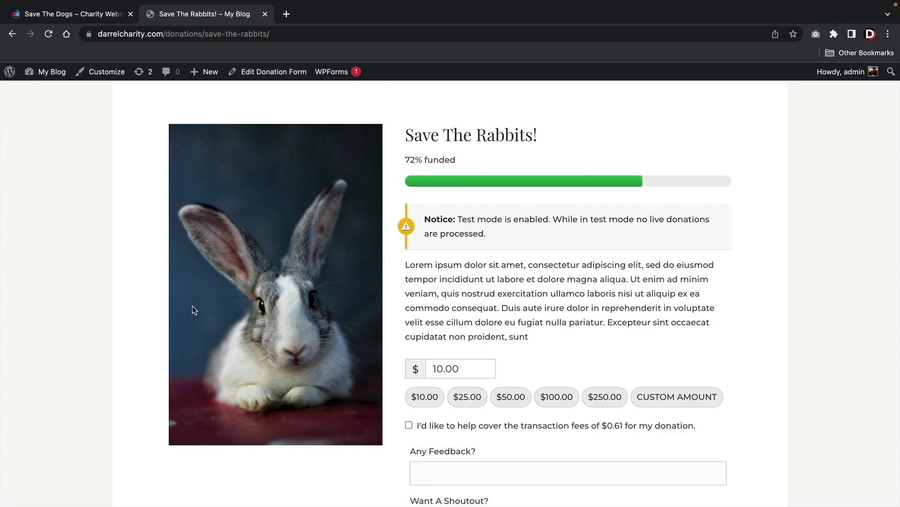
{"action": "scroll", "coordinate": [192, 309], "scroll_direction": "down", "scroll_amount": 1}
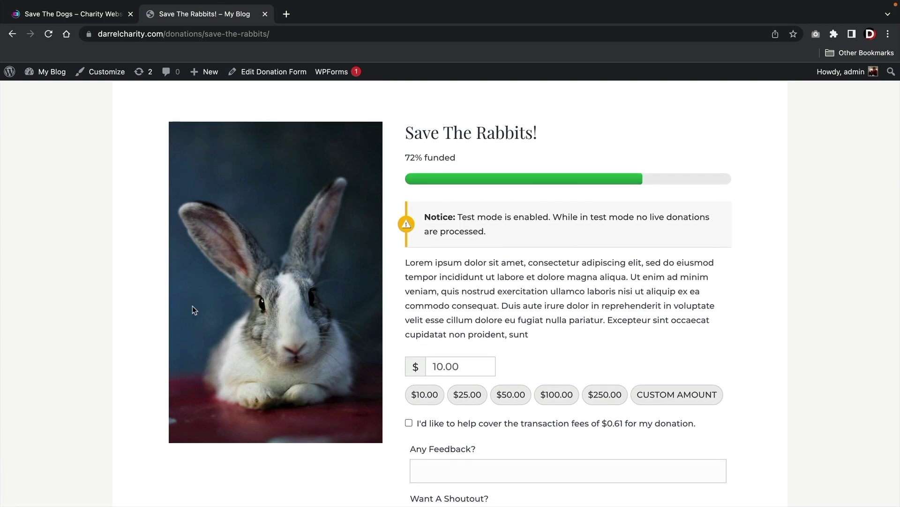
{"action": "key", "text": "ctrl+shift+Tab"}
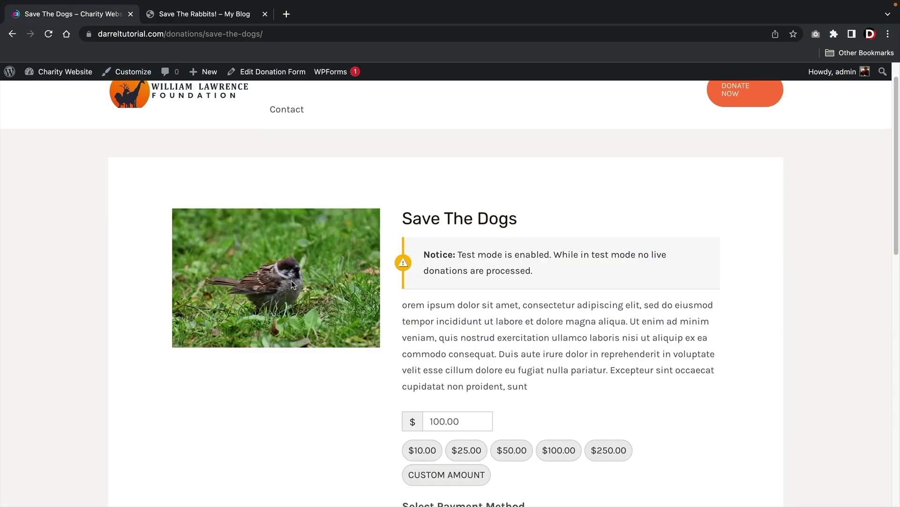
{"action": "left_click", "coordinate": [271, 72]}
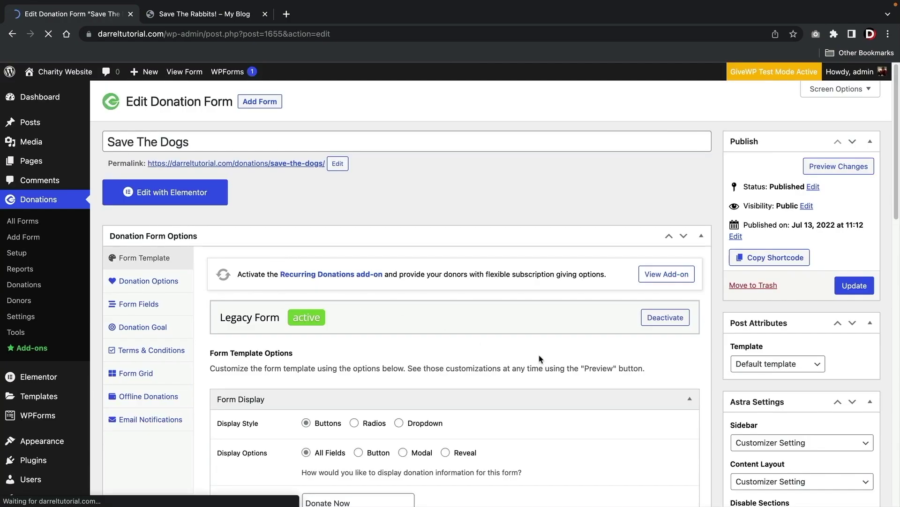
Replace the sparrow featured image with the golden-retriever puppy photo
{"action": "scroll", "coordinate": [584, 356], "scroll_direction": "down", "scroll_amount": 1}
{"action": "scroll", "coordinate": [584, 356], "scroll_direction": "down", "scroll_amount": 10}
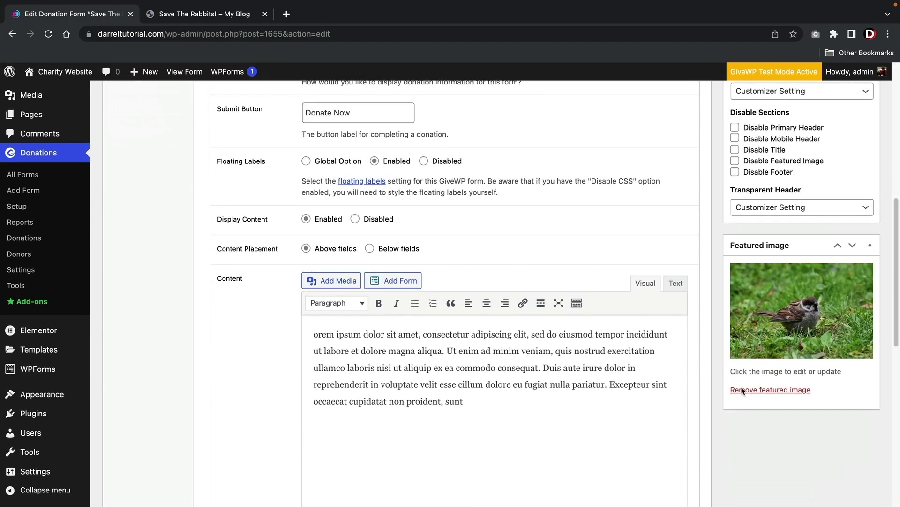
{"action": "left_click", "coordinate": [747, 393]}
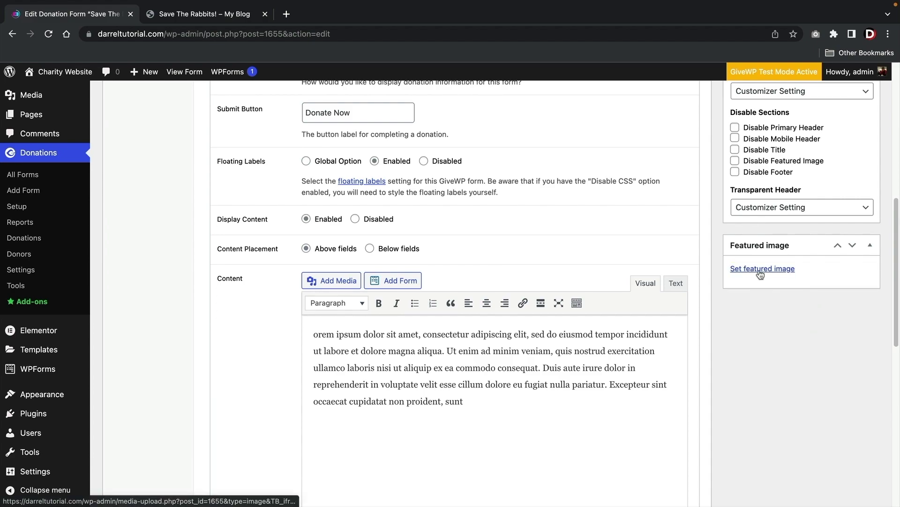
{"action": "left_click", "coordinate": [757, 270]}
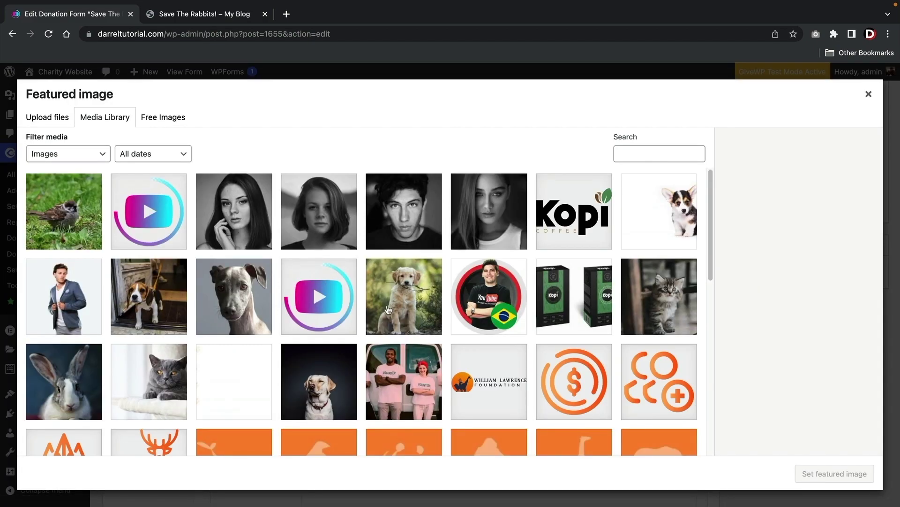
{"action": "left_click", "coordinate": [390, 307]}
{"action": "left_click", "coordinate": [804, 474]}
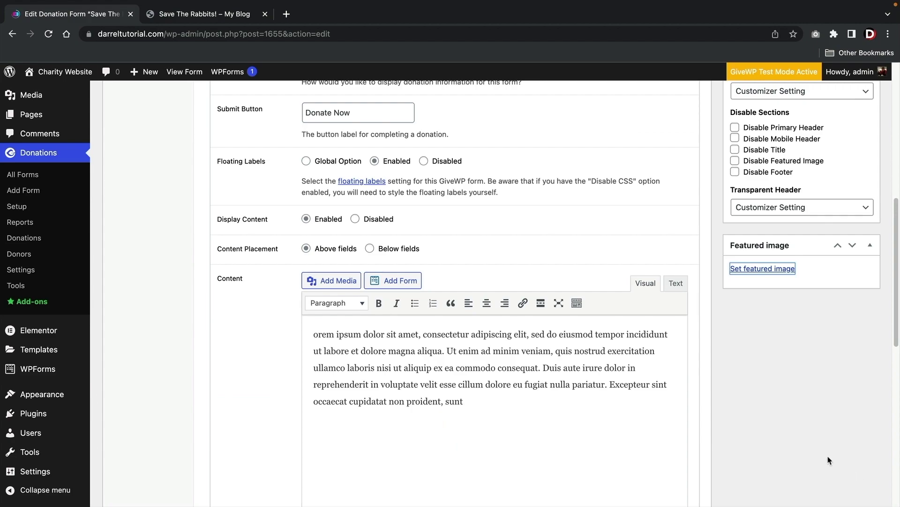
In Donation Options, try a 25.00 set donation, then return to multi-level donations
{"action": "scroll", "coordinate": [238, 355], "scroll_direction": "up", "scroll_amount": 5}
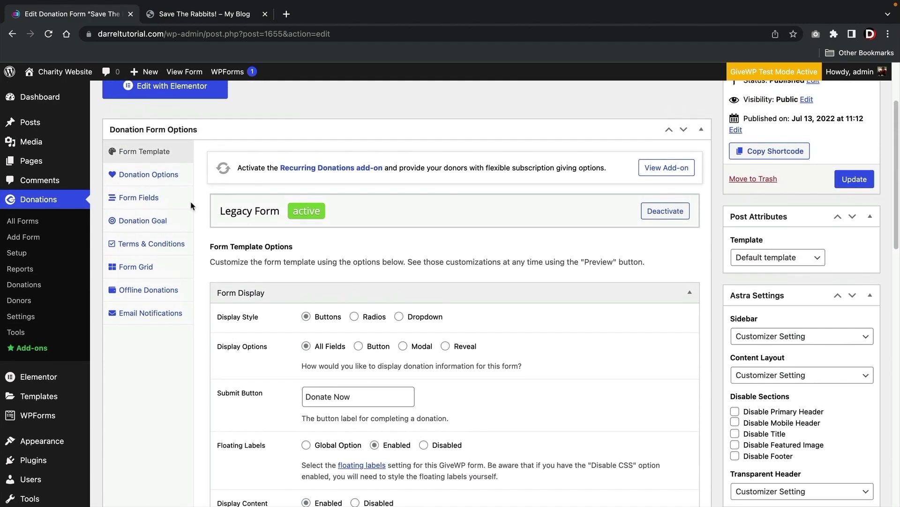
{"action": "left_click", "coordinate": [171, 181]}
{"action": "scroll", "coordinate": [291, 260], "scroll_direction": "up", "scroll_amount": 1}
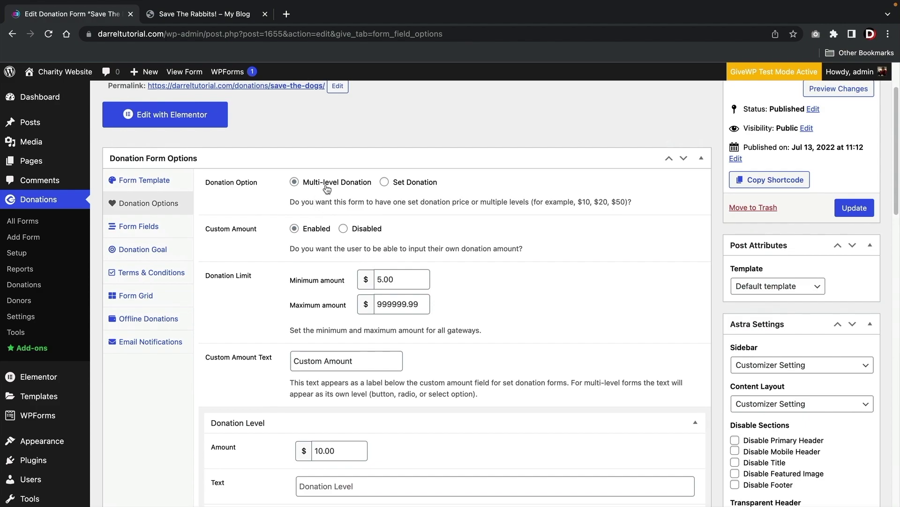
{"action": "left_click", "coordinate": [385, 183]}
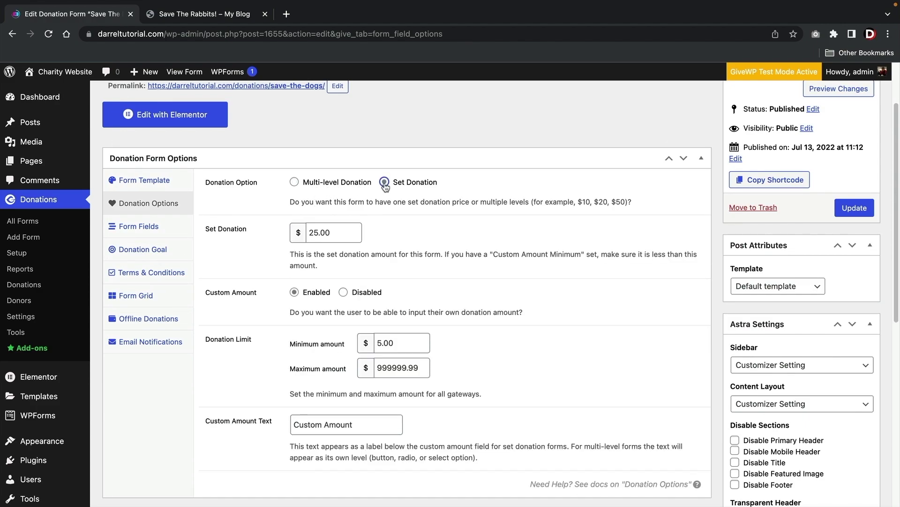
{"action": "left_click", "coordinate": [335, 183]}
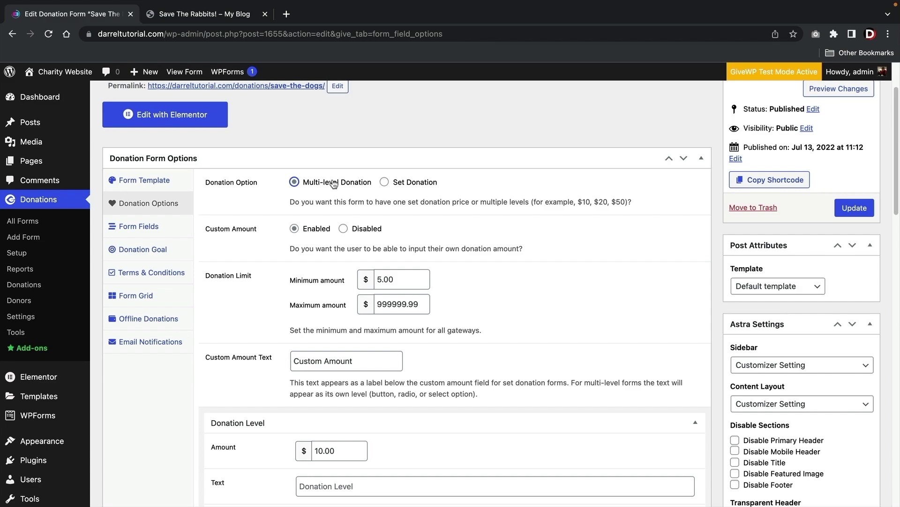
{"action": "left_click", "coordinate": [209, 14]}
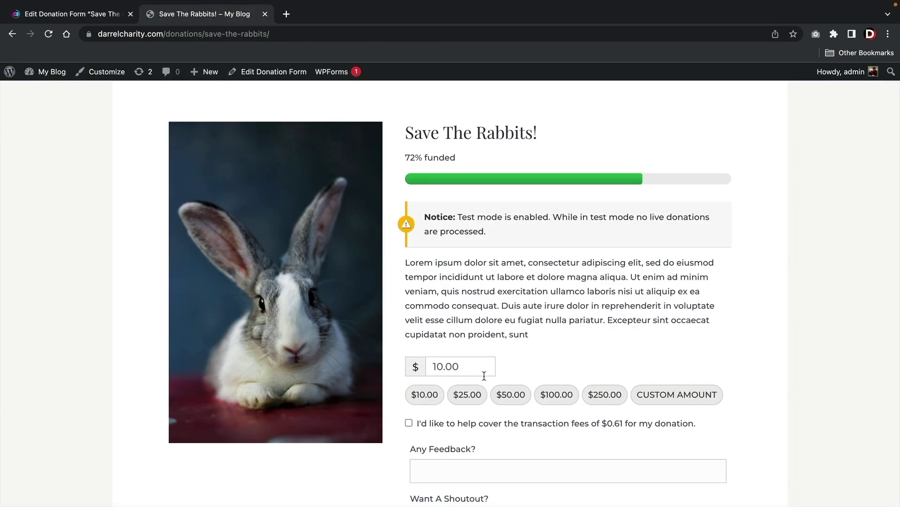
{"action": "left_click", "coordinate": [85, 14]}
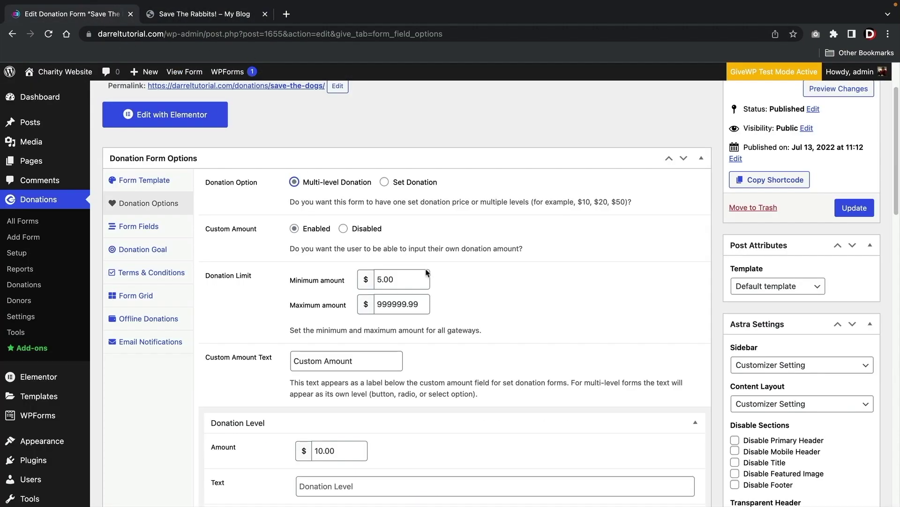
{"action": "left_click", "coordinate": [406, 183]}
{"action": "left_click_drag", "start_coordinate": [349, 235], "coordinate": [294, 232]}
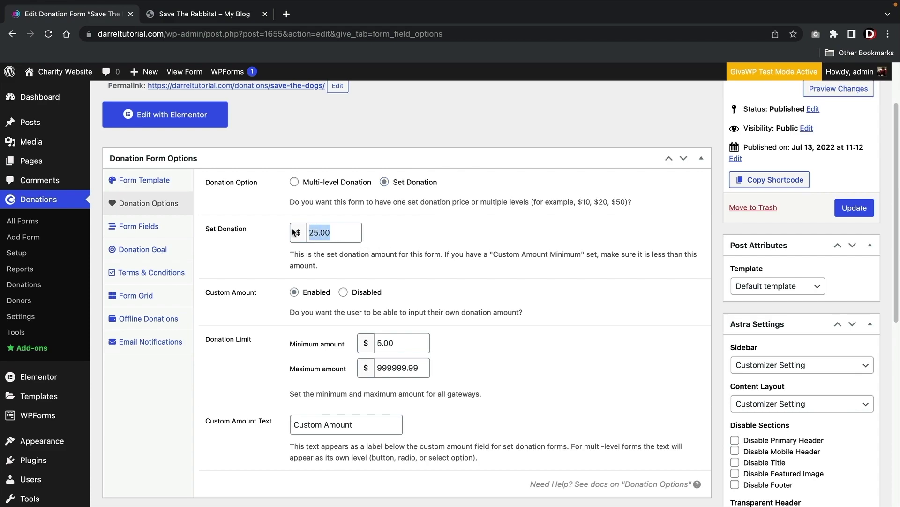
{"action": "left_click", "coordinate": [332, 186]}
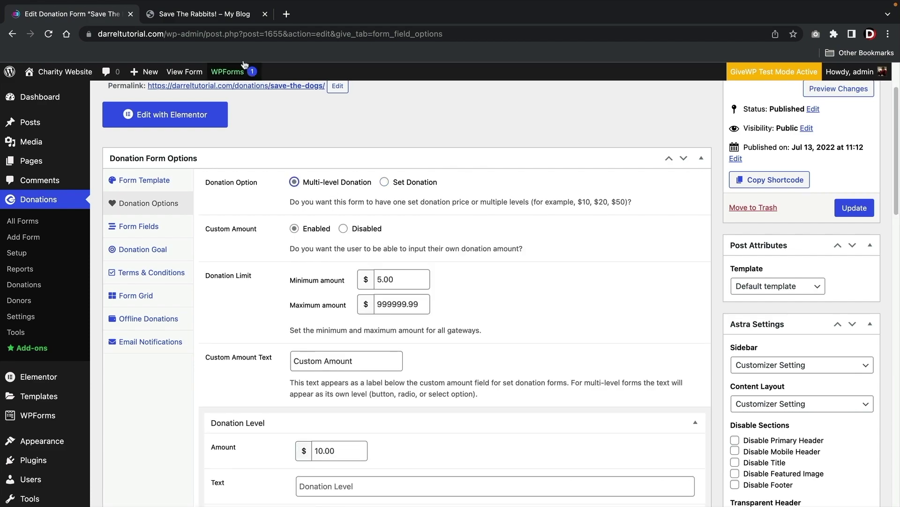
Compare with the Save The Rabbits! donation page while reviewing the 5.00 minimum amount
{"action": "left_click", "coordinate": [226, 18]}
{"action": "scroll", "coordinate": [424, 399], "scroll_direction": "down", "scroll_amount": 1}
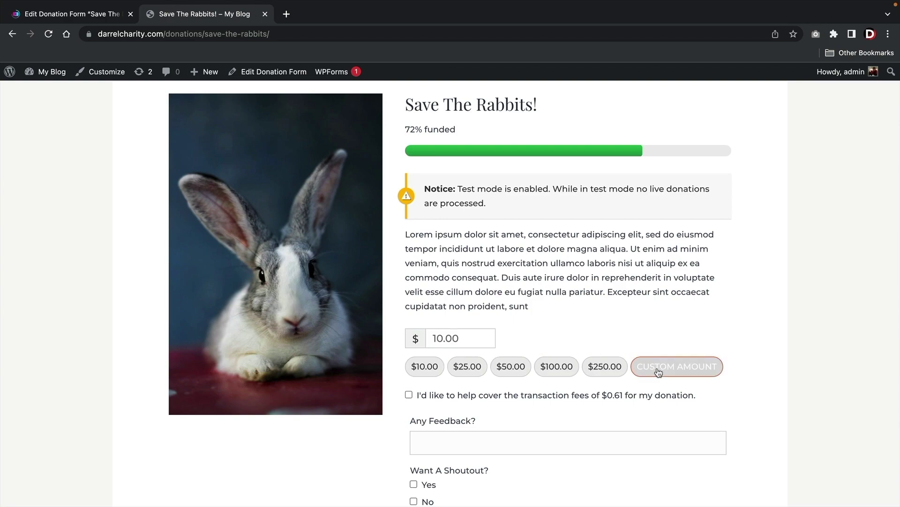
{"action": "left_click", "coordinate": [90, 15]}
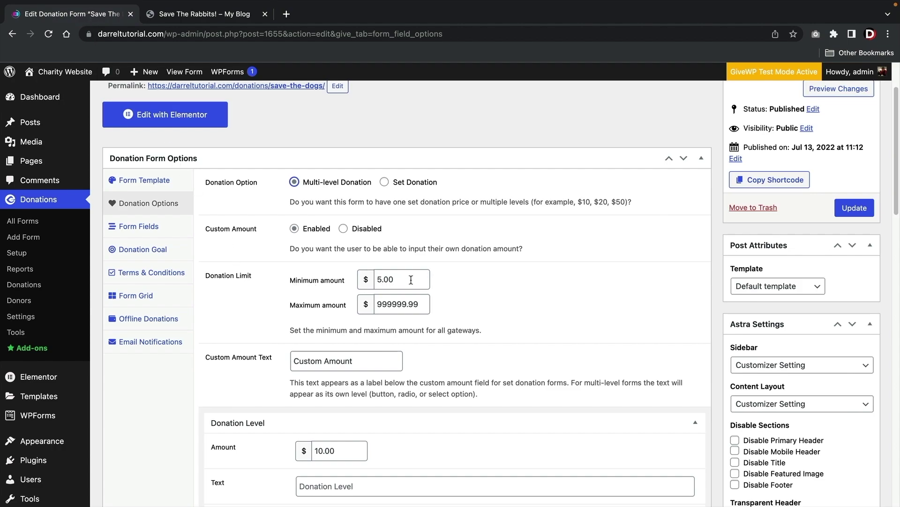
{"action": "left_click_drag", "start_coordinate": [411, 279], "coordinate": [374, 283]}
{"action": "scroll", "coordinate": [338, 288], "scroll_direction": "down", "scroll_amount": 3}
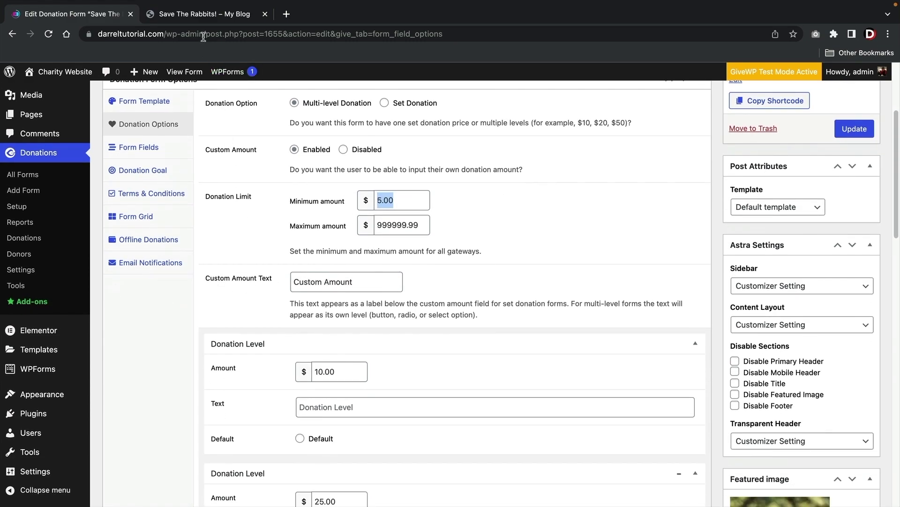
{"action": "left_click", "coordinate": [202, 14]}
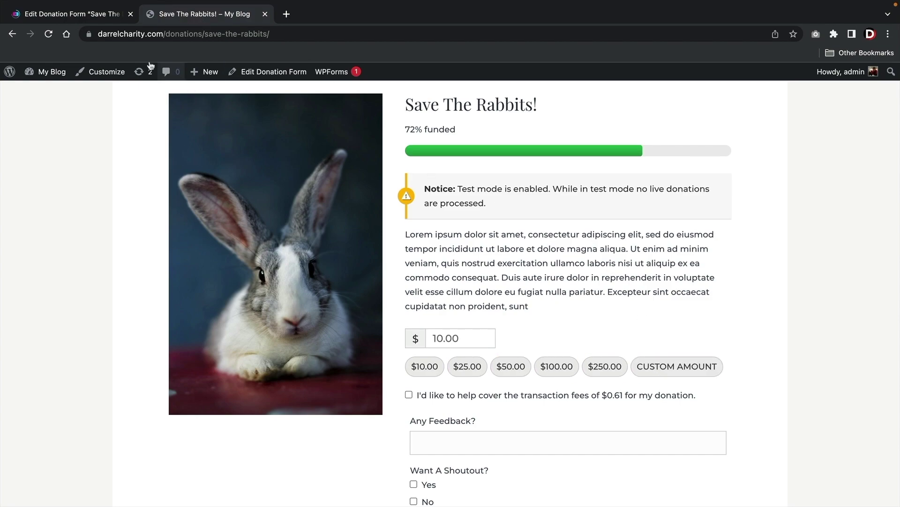
{"action": "left_click", "coordinate": [81, 18]}
Shorten the Custom Amount Text to 'Custom'
{"action": "triple_click", "coordinate": [354, 279]}
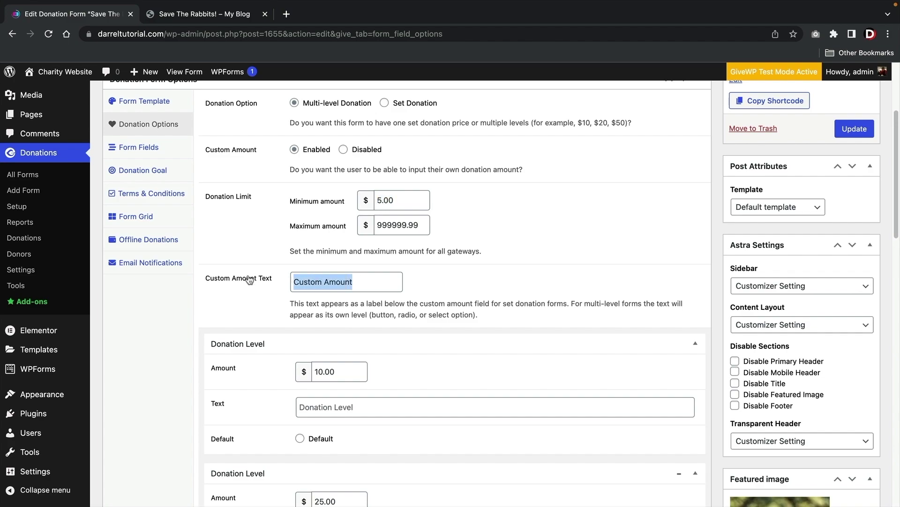
{"action": "double_click", "coordinate": [355, 279]}
{"action": "key", "text": "BackSpace"}
{"action": "key", "text": "BackSpace"}
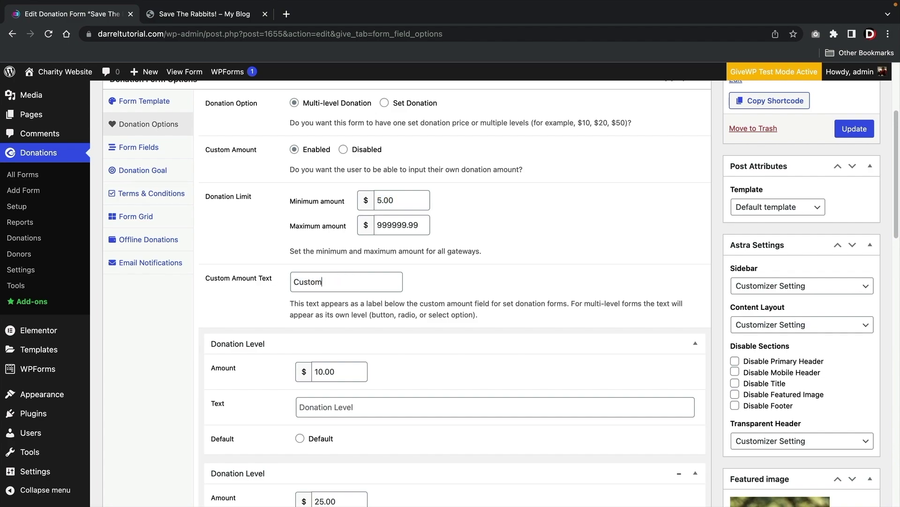
{"action": "scroll", "coordinate": [355, 277], "scroll_direction": "down", "scroll_amount": 3}
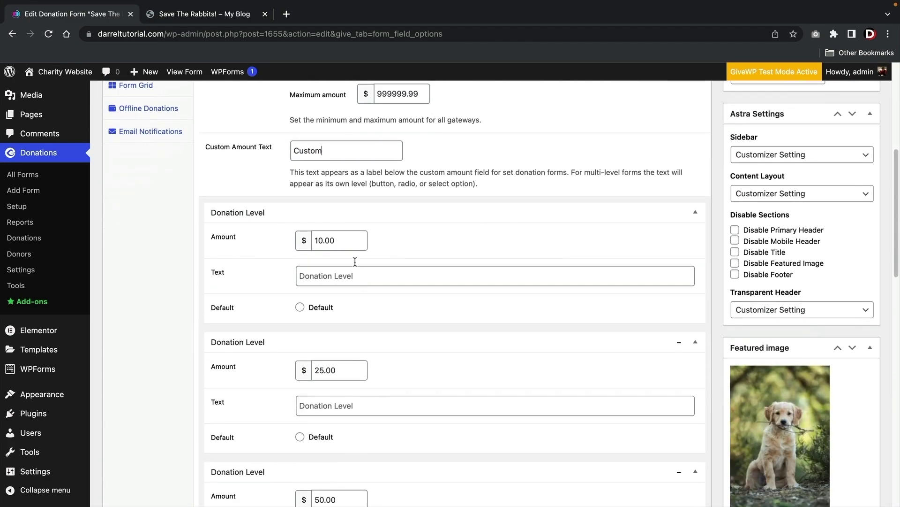
{"action": "scroll", "coordinate": [303, 243], "scroll_direction": "up", "scroll_amount": 6}
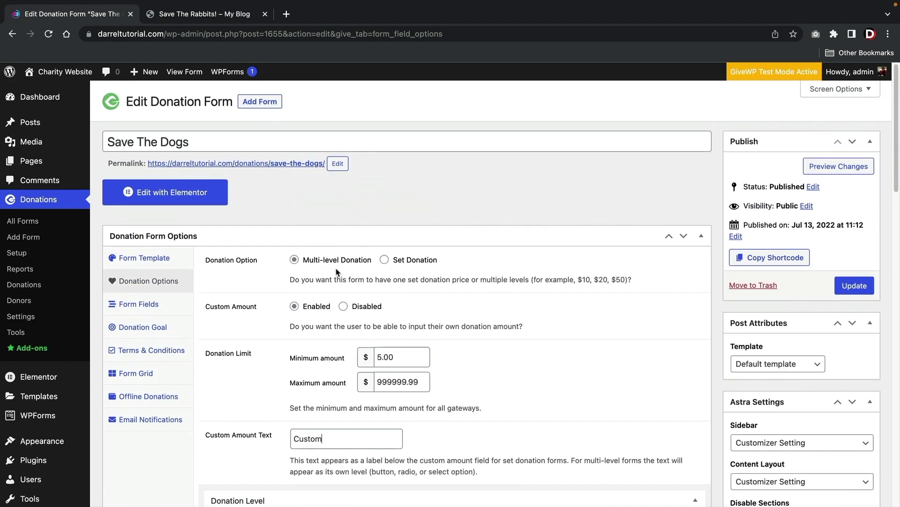
{"action": "scroll", "coordinate": [328, 248], "scroll_direction": "down", "scroll_amount": 7}
{"action": "scroll", "coordinate": [304, 199], "scroll_direction": "up", "scroll_amount": 1}
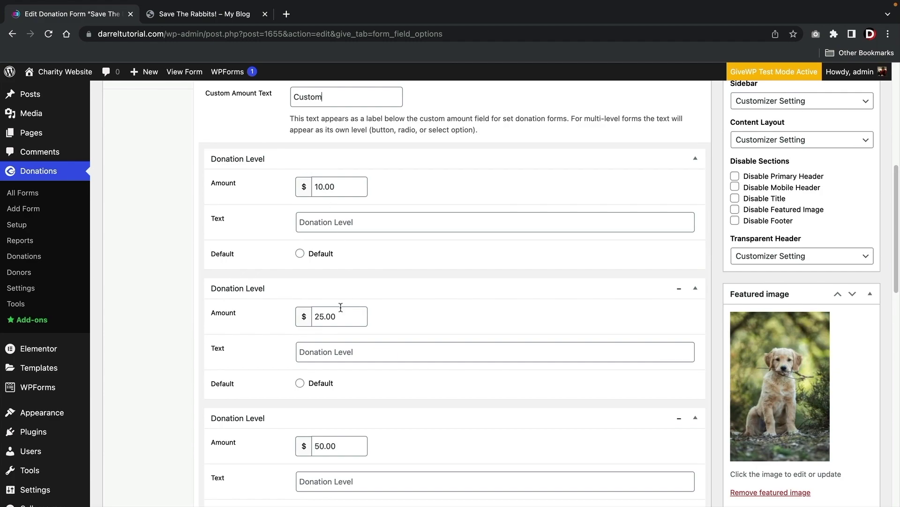
{"action": "scroll", "coordinate": [343, 312], "scroll_direction": "down", "scroll_amount": 5}
{"action": "scroll", "coordinate": [343, 327], "scroll_direction": "up", "scroll_amount": 5}
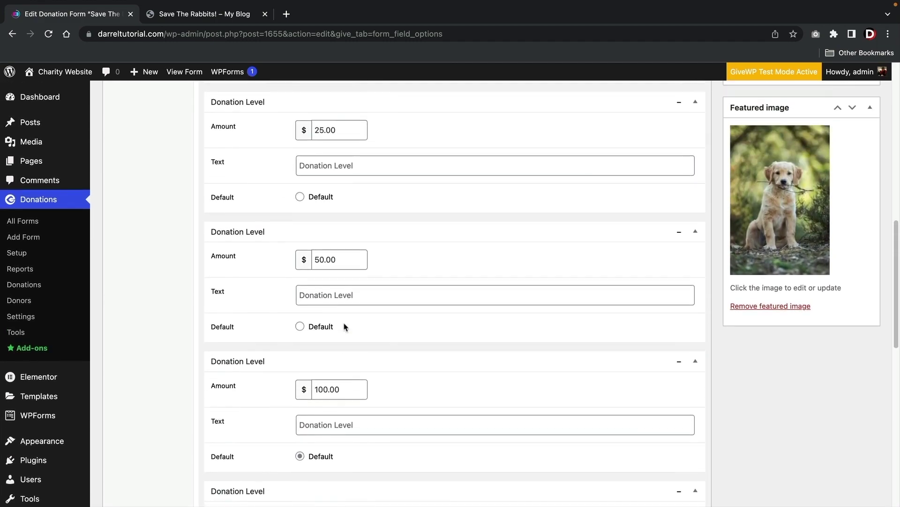
Change the first donation level to 20.00 and make the 50.00 level the default
{"action": "left_click_drag", "start_coordinate": [343, 176], "coordinate": [313, 177]}
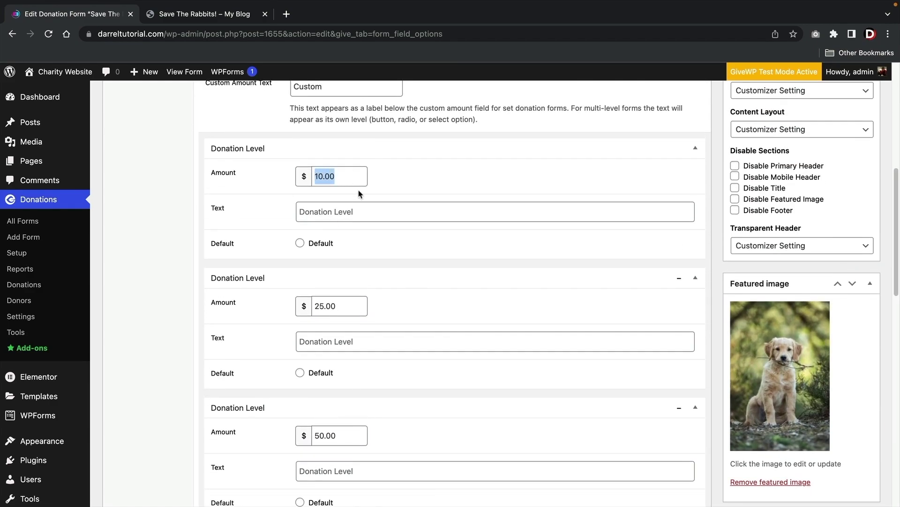
{"action": "type", "text": "20"}
{"action": "key", "text": "Tab"}
{"action": "key", "text": "Tab"}
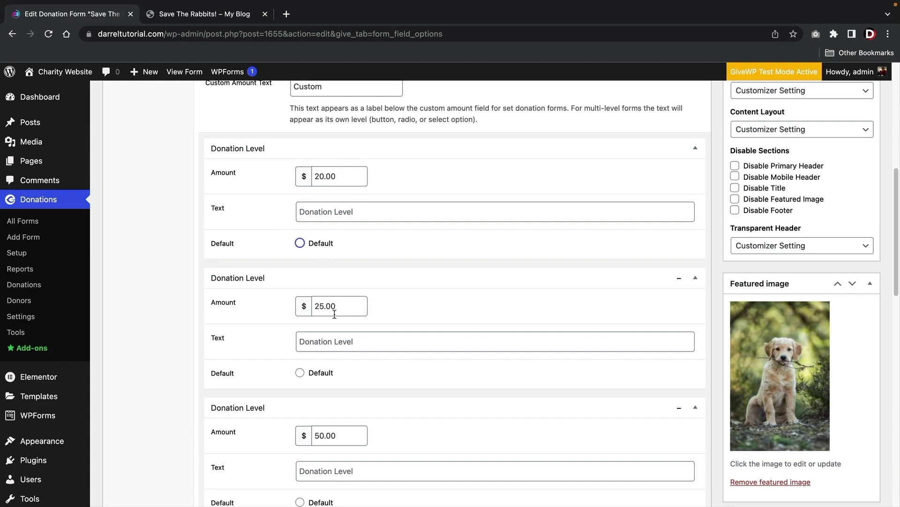
{"action": "scroll", "coordinate": [331, 308], "scroll_direction": "down", "scroll_amount": 3}
{"action": "left_click", "coordinate": [318, 401]}
{"action": "scroll", "coordinate": [402, 389], "scroll_direction": "down", "scroll_amount": 10}
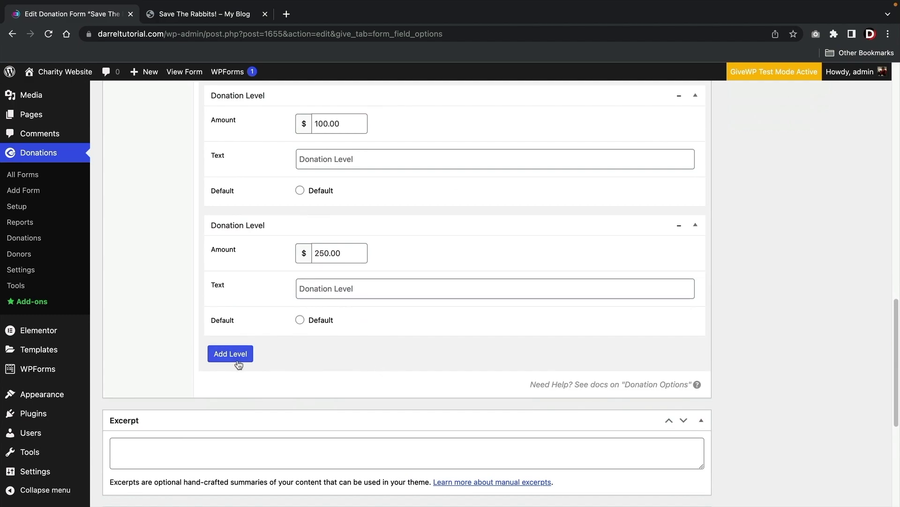
{"action": "left_click", "coordinate": [202, 14]}
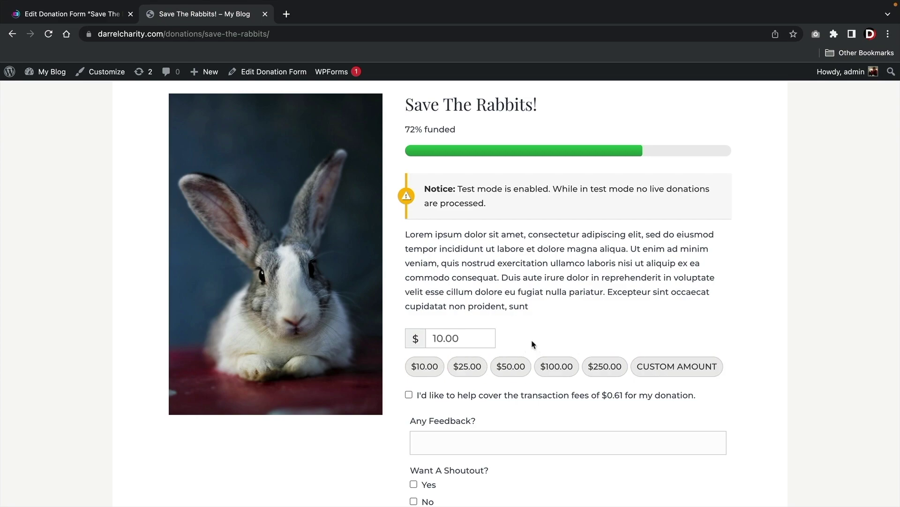
{"action": "left_click", "coordinate": [100, 18]}
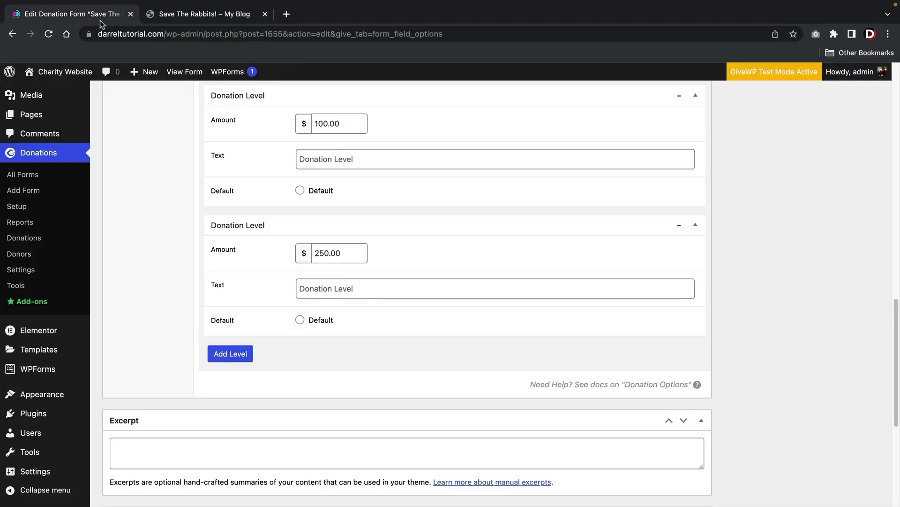
{"action": "scroll", "coordinate": [263, 304], "scroll_direction": "up", "scroll_amount": 2}
{"action": "scroll", "coordinate": [268, 310], "scroll_direction": "up", "scroll_amount": 10}
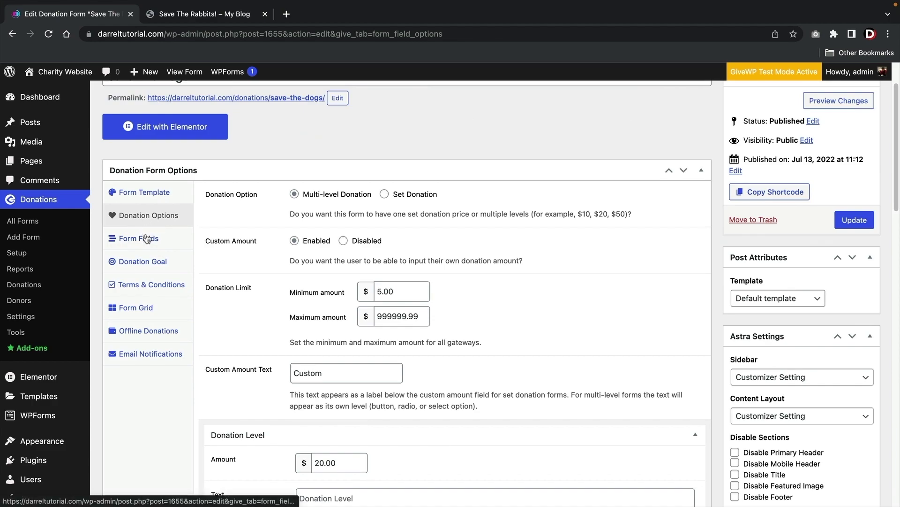
In Form Fields, make the name title prefix required and leave the gateway at Global Default
{"action": "left_click", "coordinate": [146, 239]}
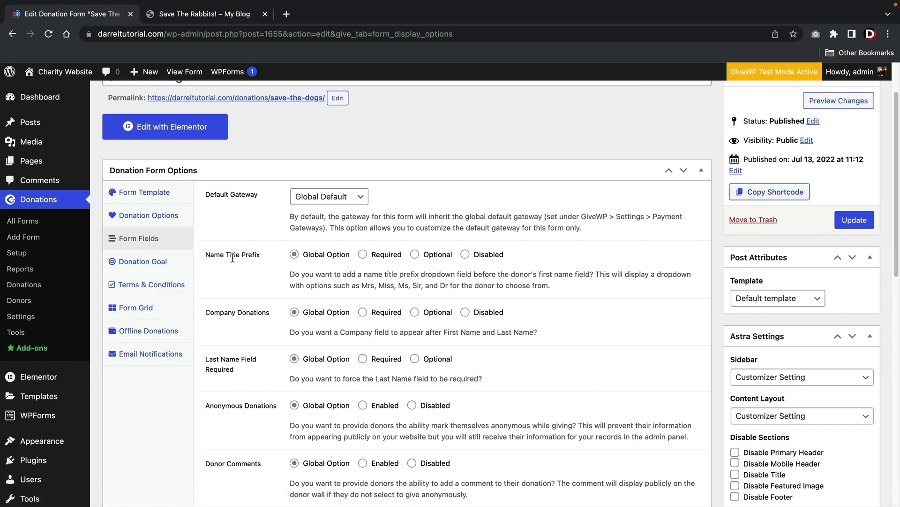
{"action": "left_click_drag", "start_coordinate": [273, 312], "coordinate": [246, 312]}
{"action": "left_click_drag", "start_coordinate": [213, 359], "coordinate": [236, 373]}
{"action": "scroll", "coordinate": [236, 373], "scroll_direction": "down", "scroll_amount": 3}
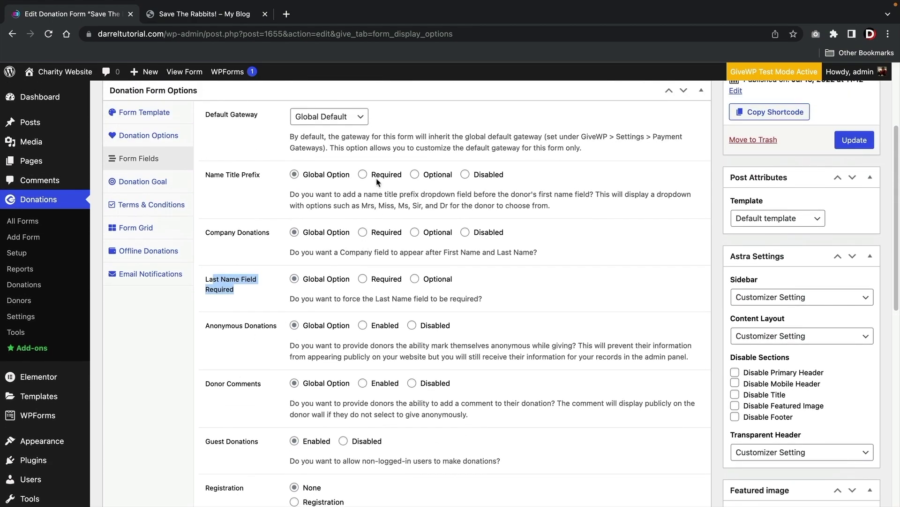
{"action": "left_click", "coordinate": [363, 175]}
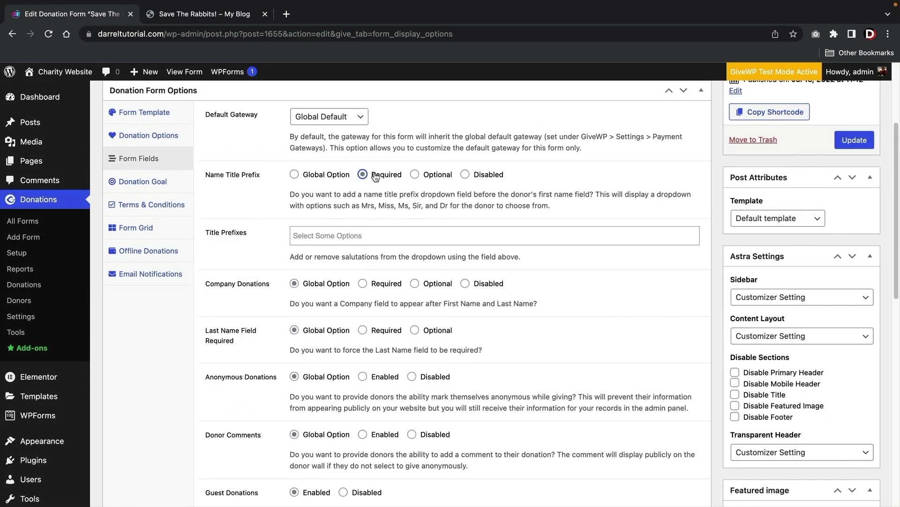
{"action": "left_click", "coordinate": [328, 174]}
{"action": "left_click", "coordinate": [338, 120]}
{"action": "left_click", "coordinate": [339, 121]}
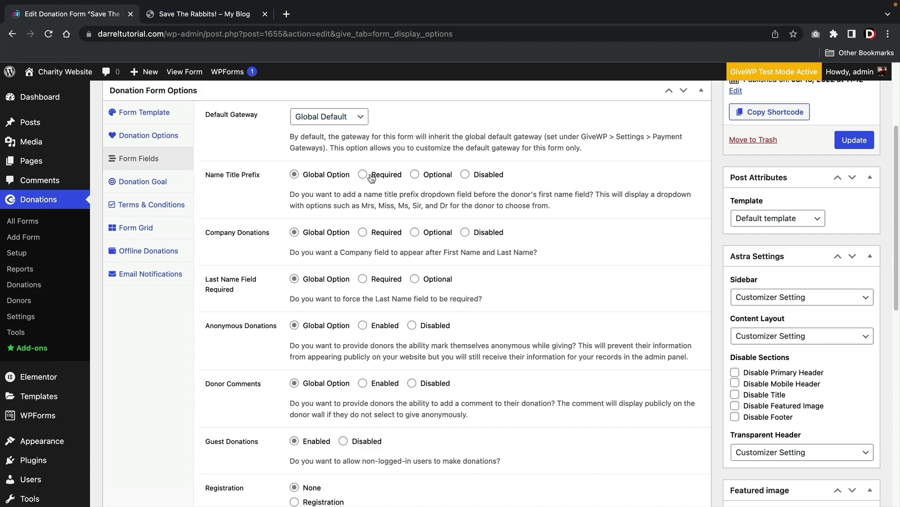
{"action": "left_click", "coordinate": [371, 176]}
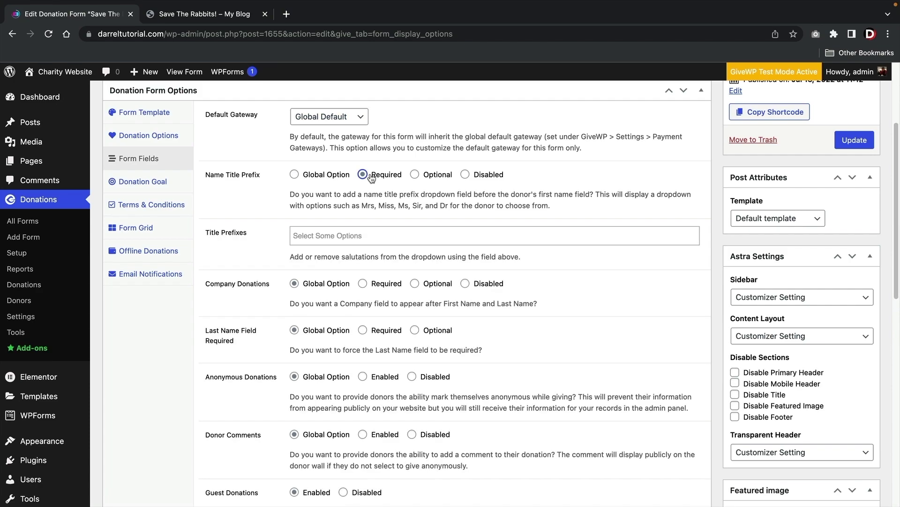
Make the Company and Last Name fields required and enable anonymous donations
{"action": "left_click", "coordinate": [372, 284]}
{"action": "scroll", "coordinate": [371, 281], "scroll_direction": "down", "scroll_amount": 2}
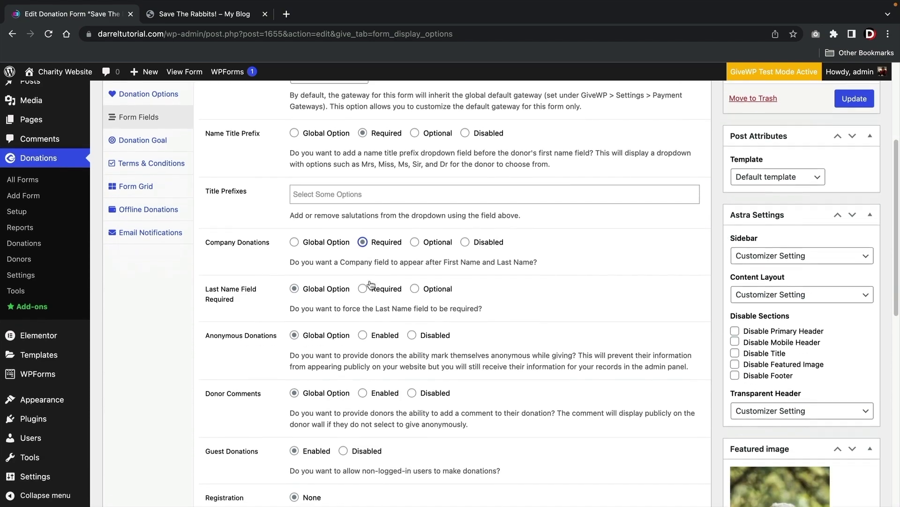
{"action": "left_click_drag", "start_coordinate": [339, 262], "coordinate": [500, 260]}
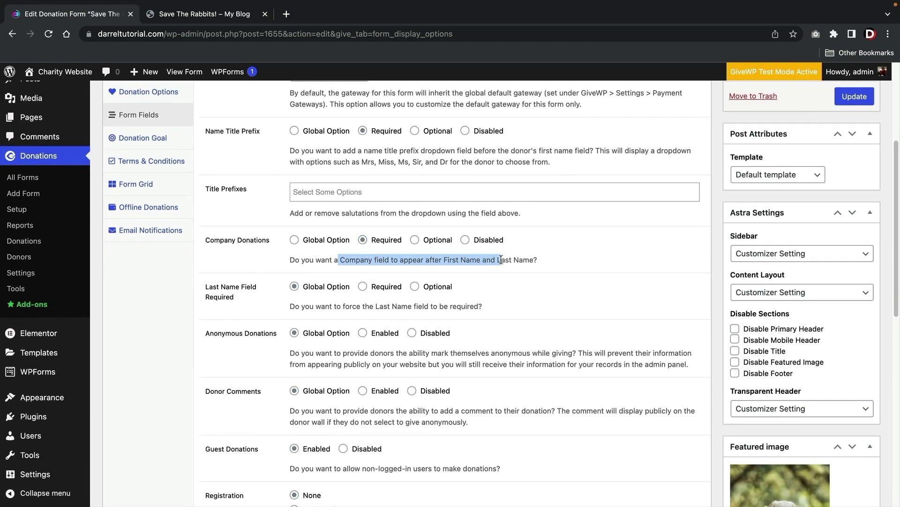
{"action": "left_click", "coordinate": [377, 286]}
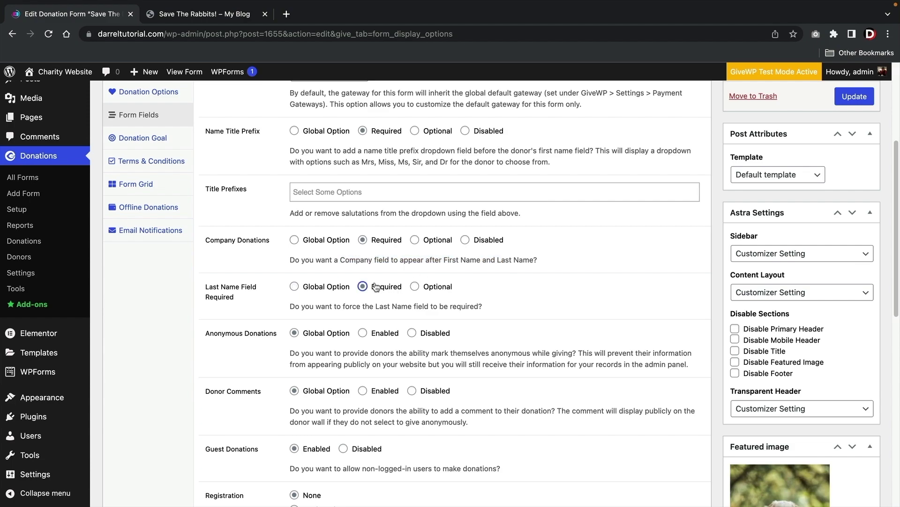
{"action": "scroll", "coordinate": [161, 221], "scroll_direction": "down", "scroll_amount": 3}
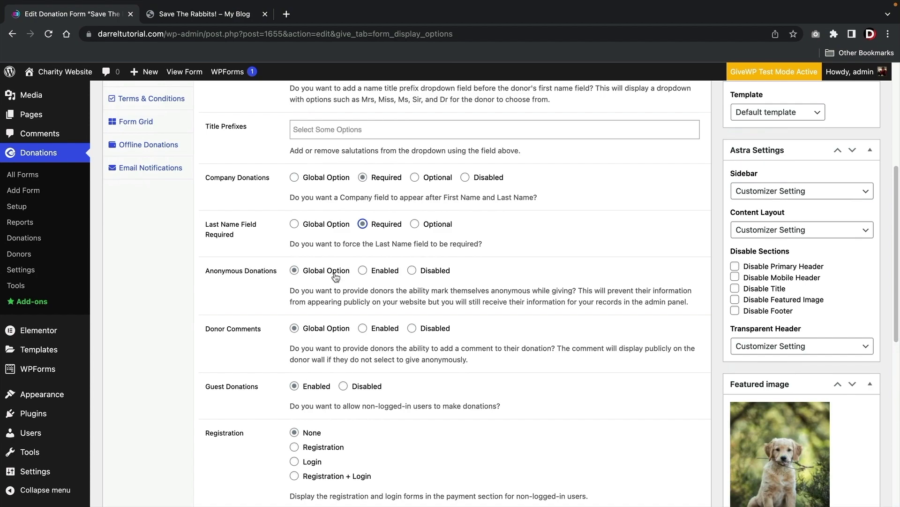
{"action": "left_click", "coordinate": [364, 272]}
{"action": "scroll", "coordinate": [359, 271], "scroll_direction": "down", "scroll_amount": 4}
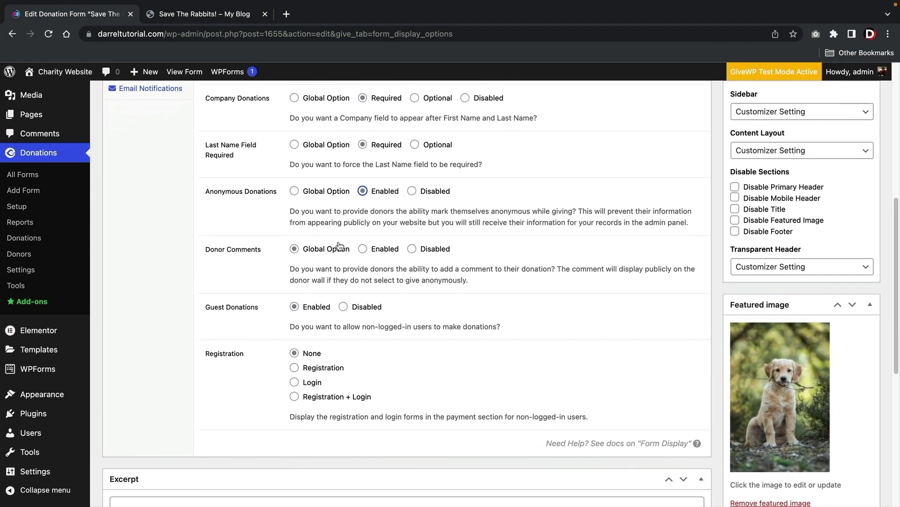
Try each Registration option, settle on None, and bring up the Donation Goal settings
{"action": "scroll", "coordinate": [339, 268], "scroll_direction": "down", "scroll_amount": 1}
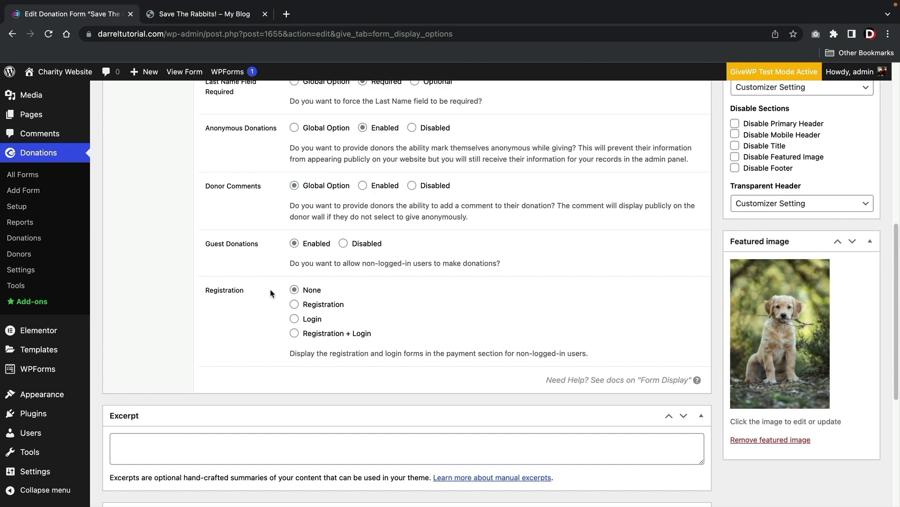
{"action": "left_click", "coordinate": [295, 305]}
{"action": "left_click", "coordinate": [294, 319]}
{"action": "left_click", "coordinate": [294, 333]}
{"action": "left_click", "coordinate": [294, 290]}
{"action": "left_click", "coordinate": [294, 305]}
{"action": "left_click", "coordinate": [295, 290]}
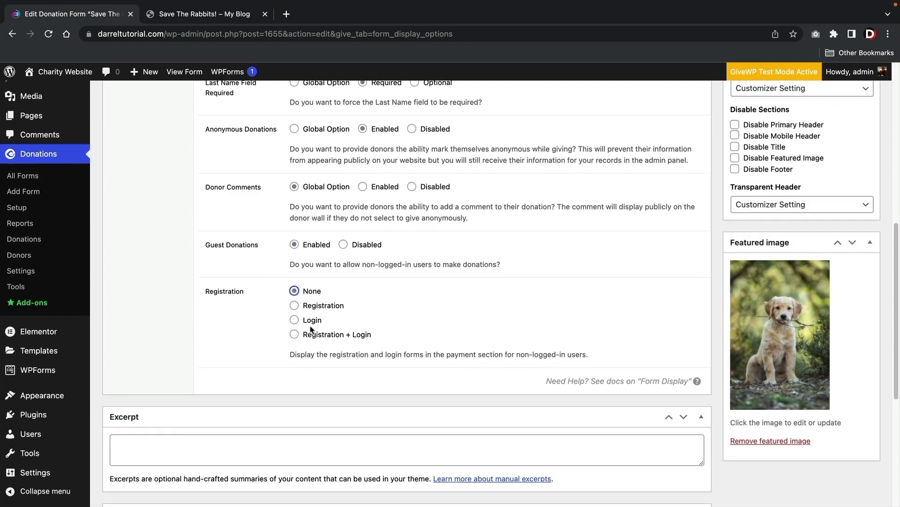
{"action": "scroll", "coordinate": [328, 323], "scroll_direction": "up", "scroll_amount": 7}
{"action": "left_click", "coordinate": [165, 266]}
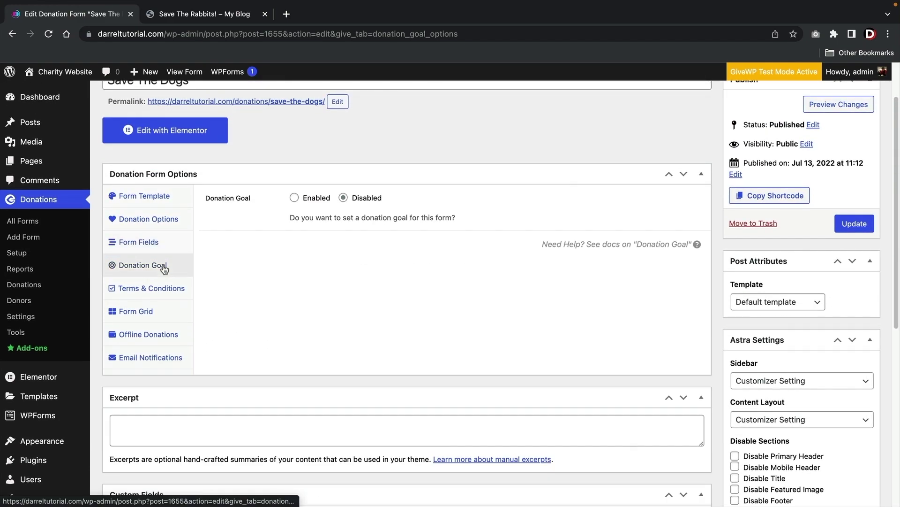
Enable the donation goal, comparing against the live Save The Rabbits page
{"action": "left_click", "coordinate": [295, 198]}
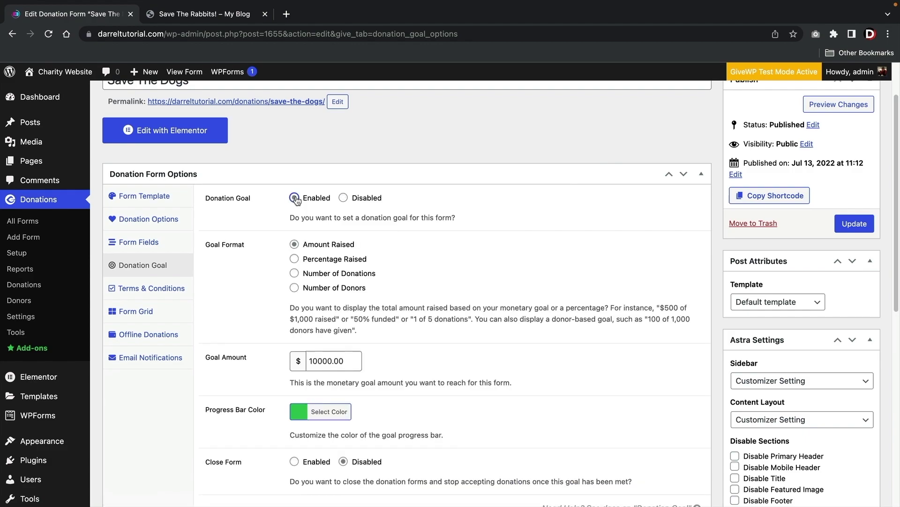
{"action": "left_click", "coordinate": [207, 15]}
{"action": "scroll", "coordinate": [413, 237], "scroll_direction": "up", "scroll_amount": 1}
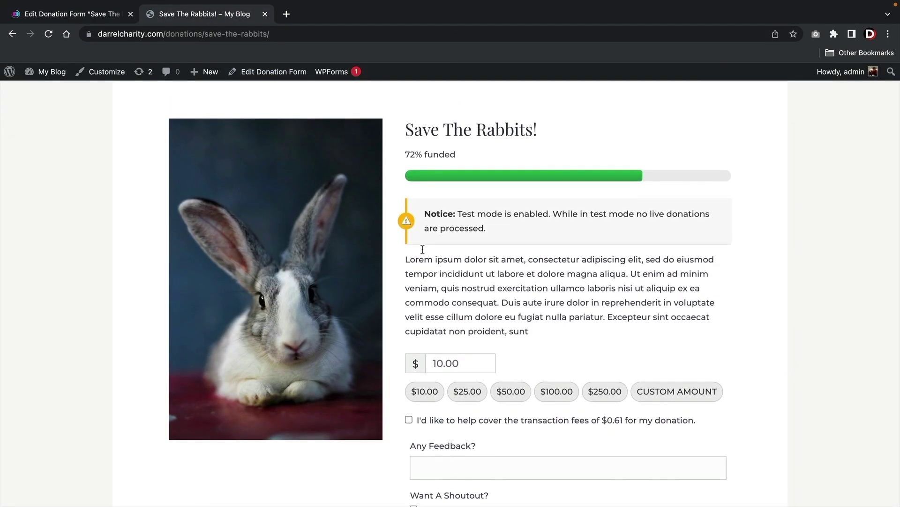
{"action": "scroll", "coordinate": [423, 249], "scroll_direction": "up", "scroll_amount": 2}
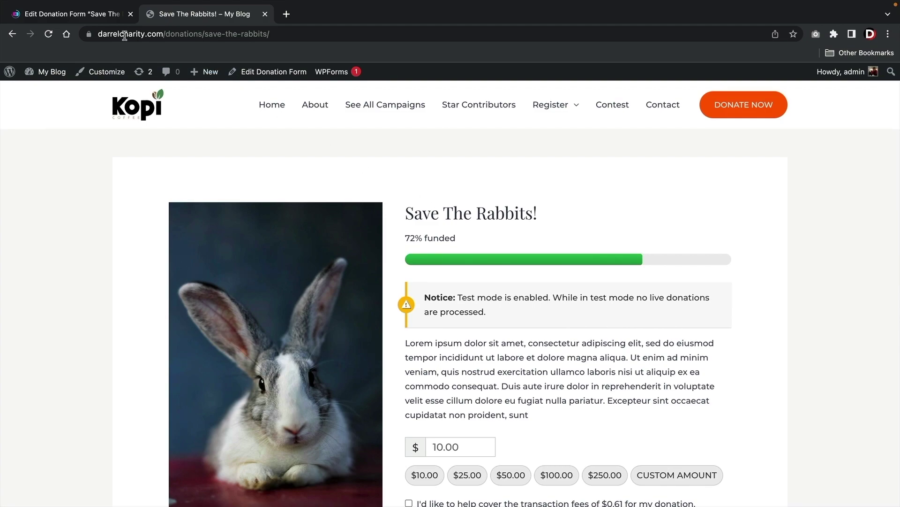
{"action": "left_click", "coordinate": [71, 14]}
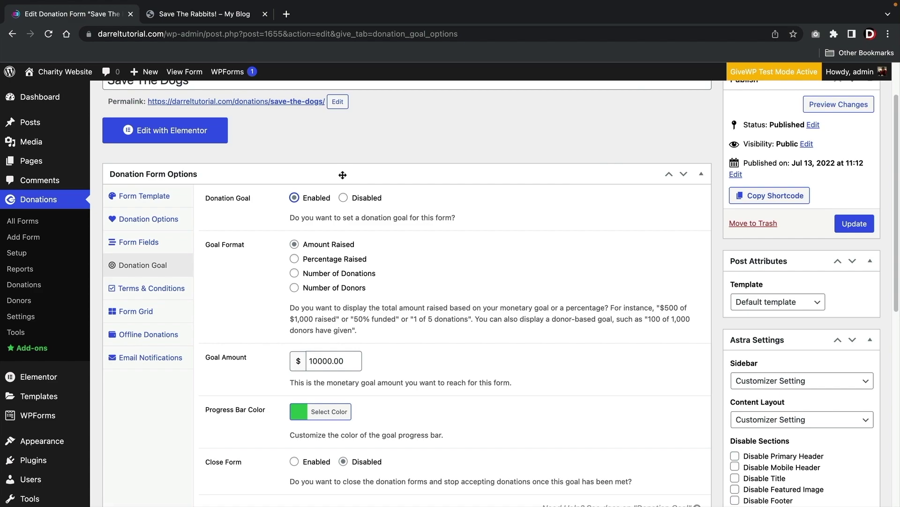
Keep the goal format on Amount Raised and set the goal amount to 20000.00
{"action": "left_click", "coordinate": [329, 259]}
{"action": "left_click", "coordinate": [331, 275]}
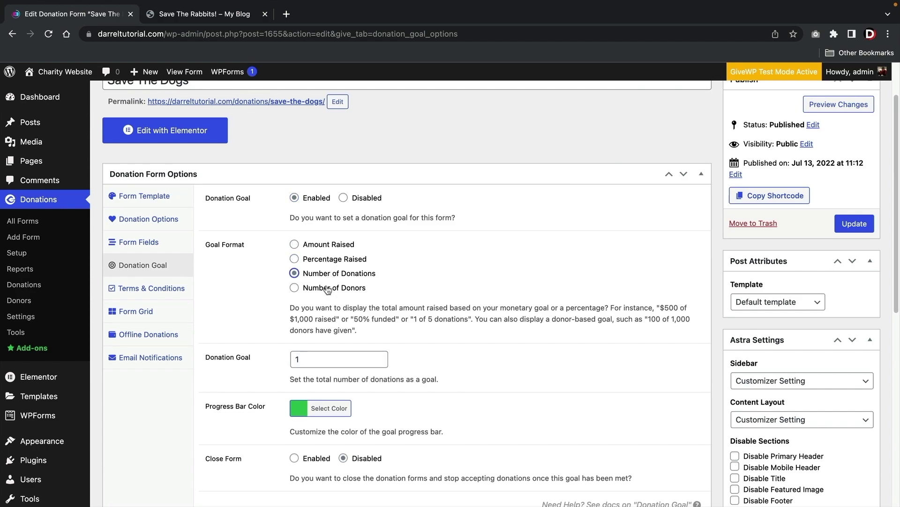
{"action": "left_click", "coordinate": [329, 288]}
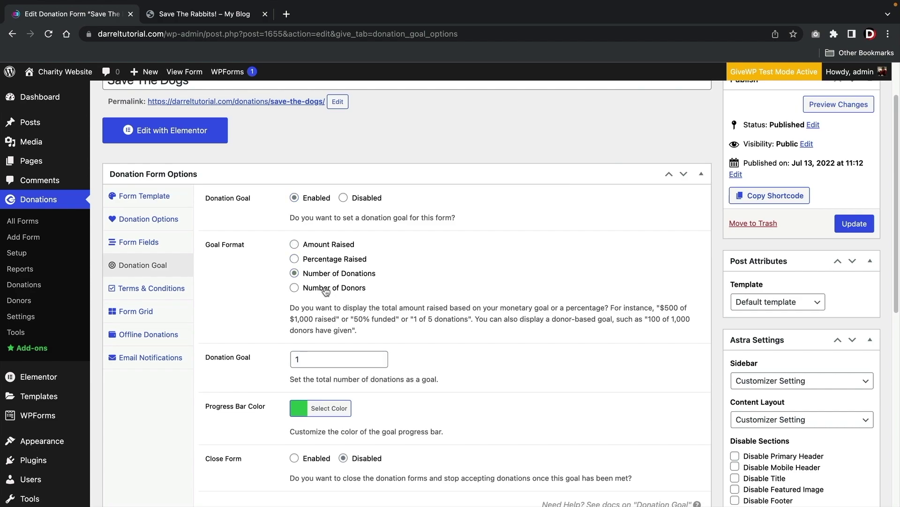
{"action": "left_click", "coordinate": [334, 247]}
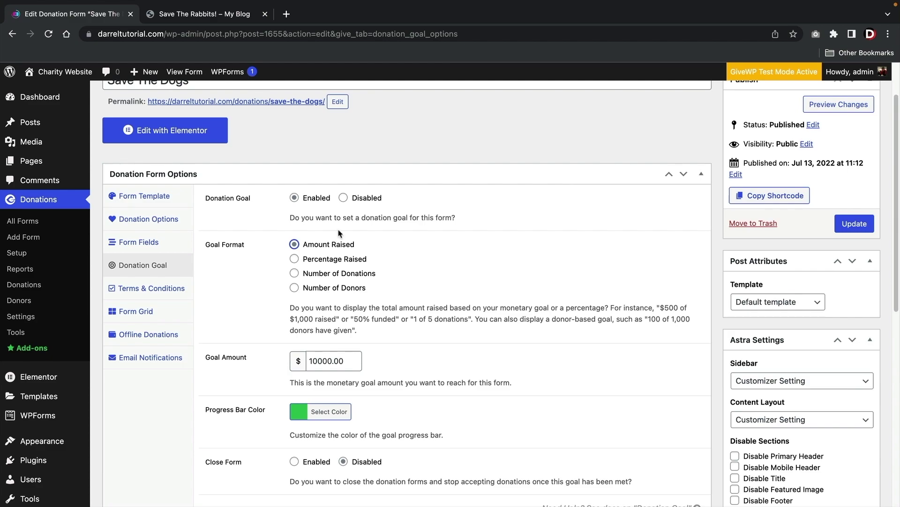
{"action": "scroll", "coordinate": [297, 231], "scroll_direction": "down", "scroll_amount": 3}
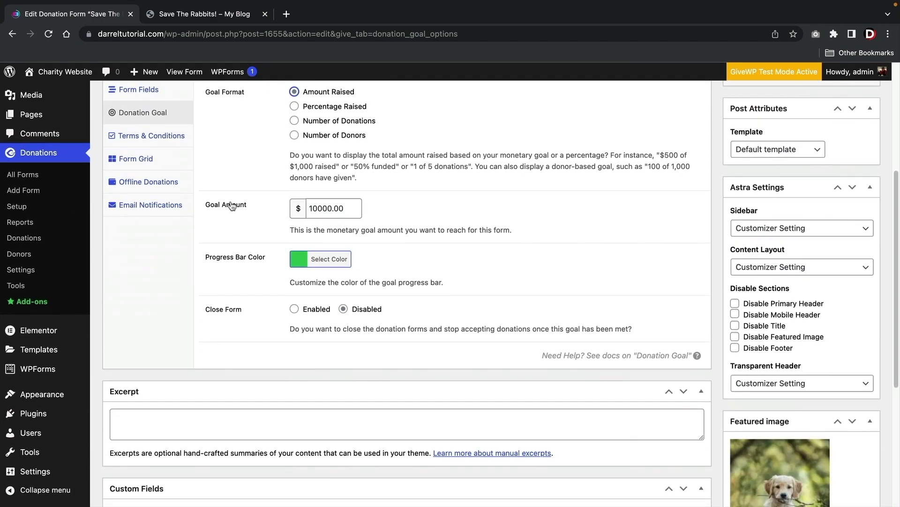
{"action": "left_click_drag", "start_coordinate": [357, 208], "coordinate": [290, 210]}
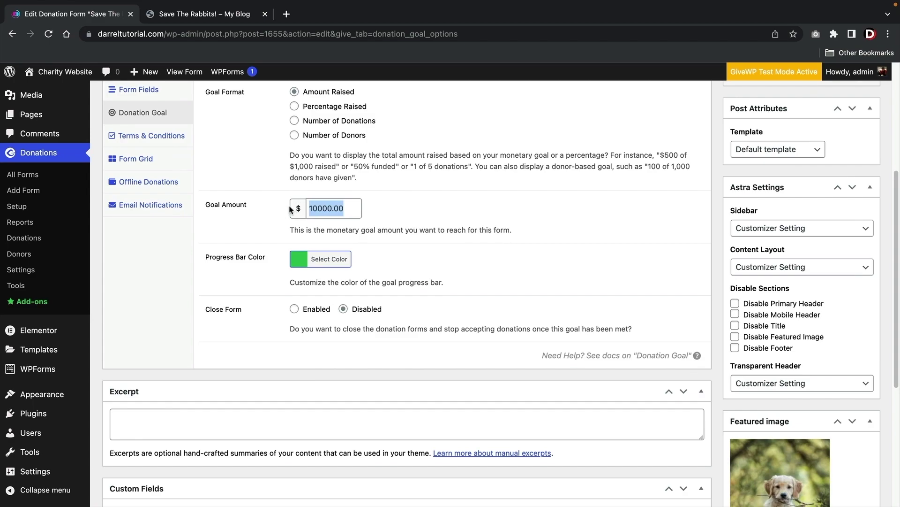
{"action": "type", "text": "20000"}
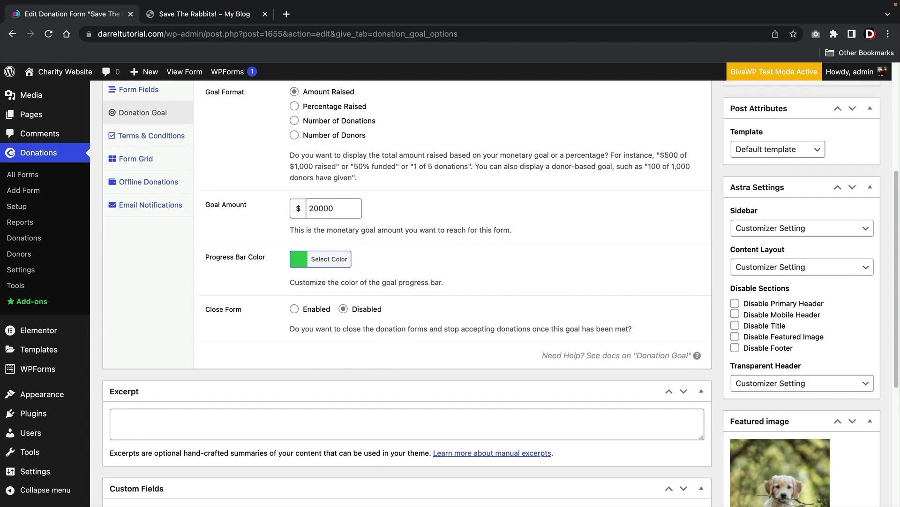
{"action": "type", "text": ".00"}
Switch Terms & Conditions to Customize and set the agreement label to 'Agree To Terms'
{"action": "scroll", "coordinate": [298, 330], "scroll_direction": "up", "scroll_amount": 5}
{"action": "left_click", "coordinate": [187, 330]}
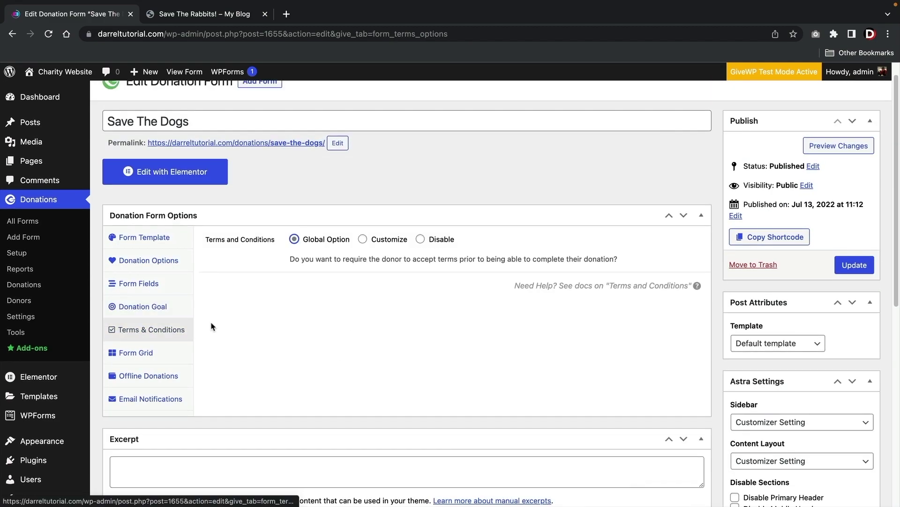
{"action": "left_click", "coordinate": [363, 240]}
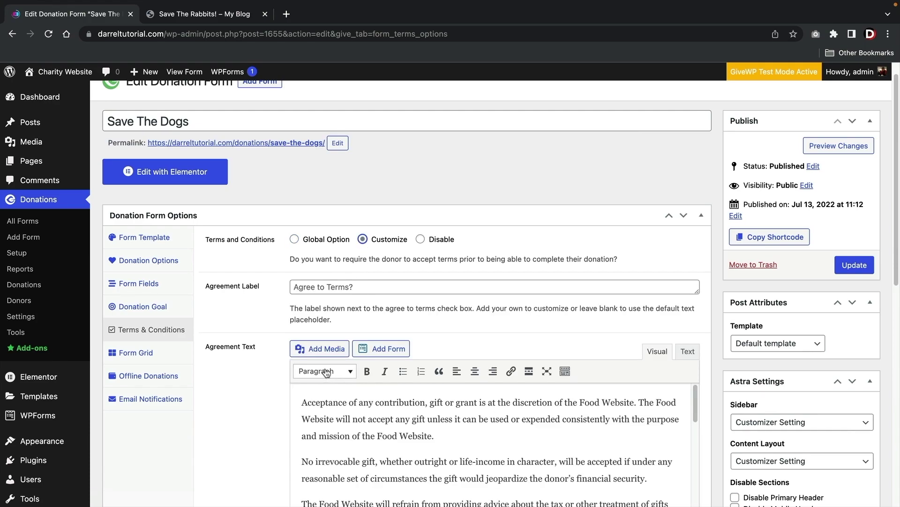
{"action": "left_click", "coordinate": [356, 286]}
{"action": "type", "text": "Agree"}
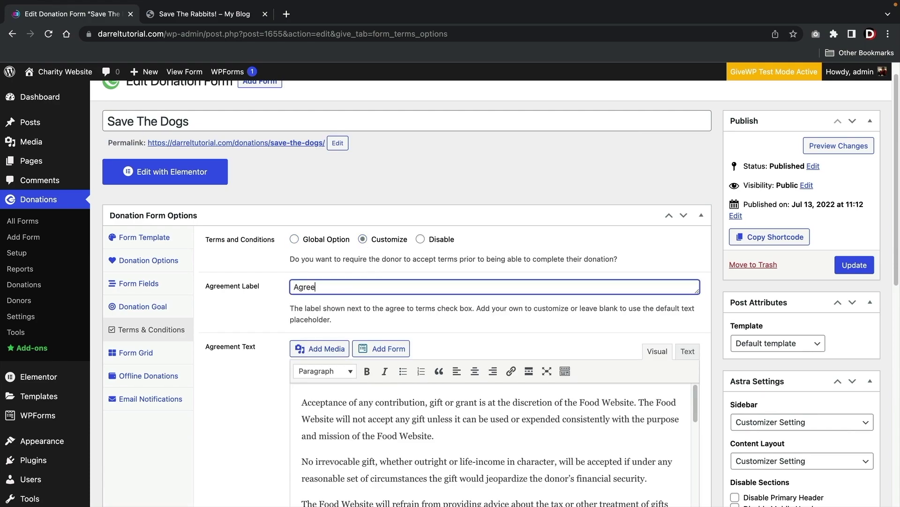
{"action": "type", "text": " To Terms"}
{"action": "key", "text": "Tab"}
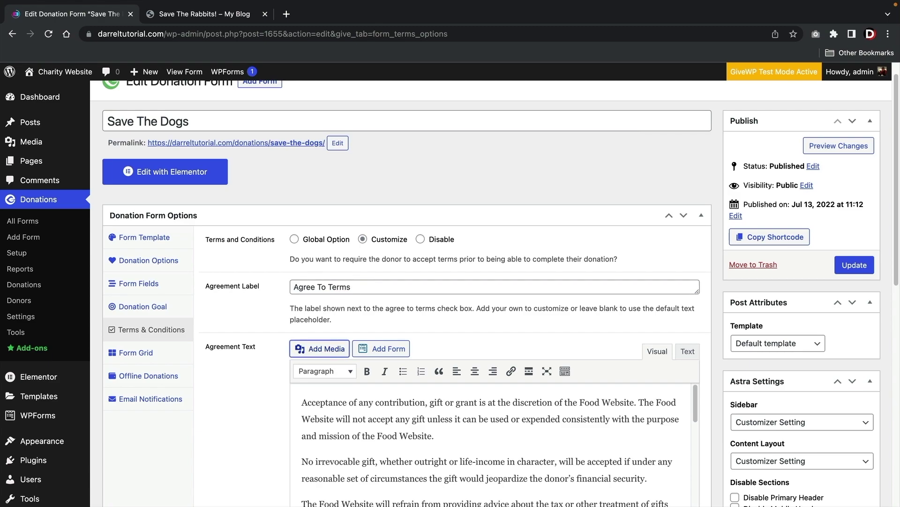
{"action": "scroll", "coordinate": [360, 285], "scroll_direction": "down", "scroll_amount": 5}
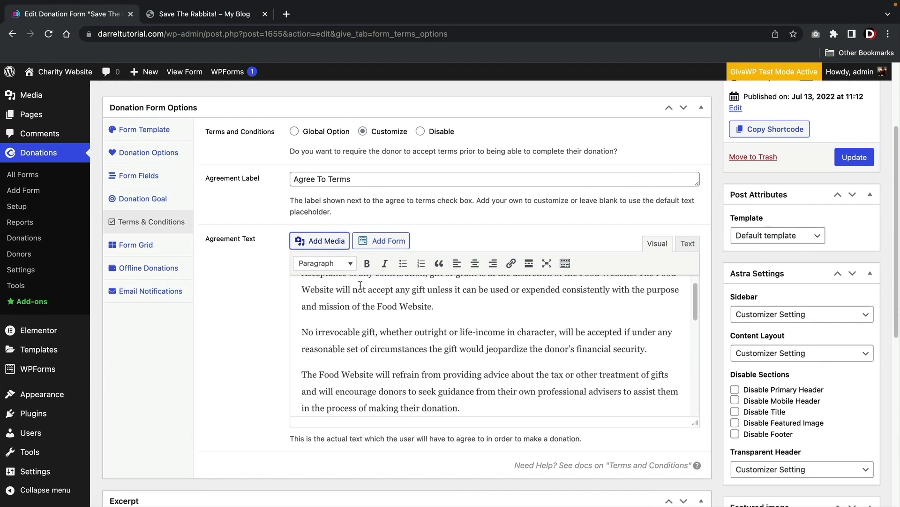
{"action": "scroll", "coordinate": [360, 285], "scroll_direction": "down", "scroll_amount": 10}
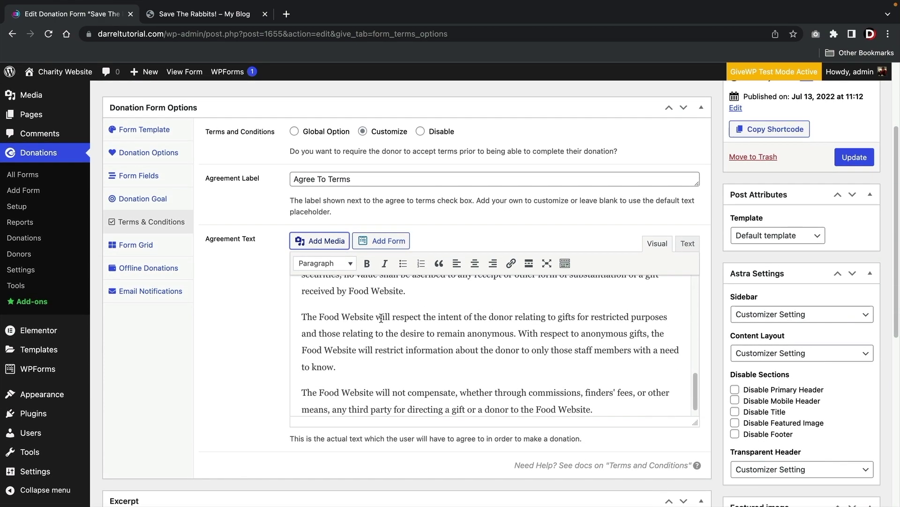
{"action": "scroll", "coordinate": [381, 318], "scroll_direction": "down", "scroll_amount": 1}
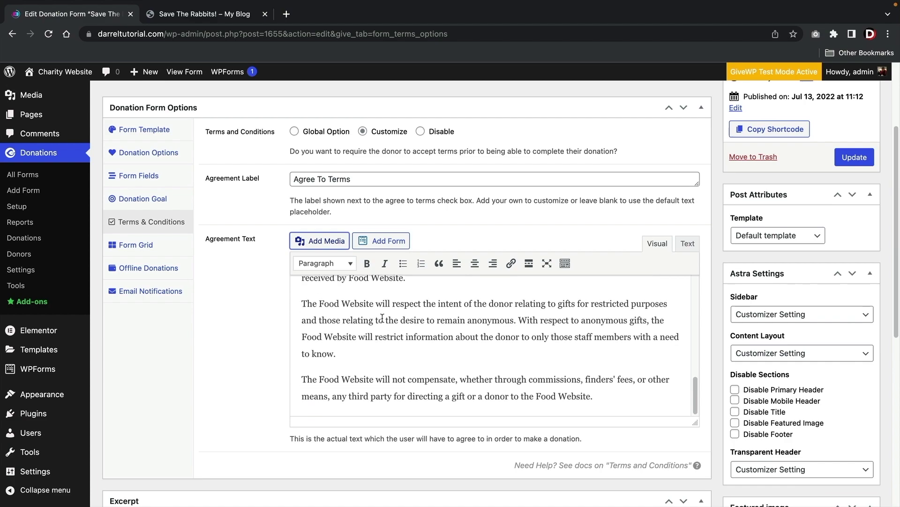
{"action": "scroll", "coordinate": [382, 318], "scroll_direction": "up", "scroll_amount": 10}
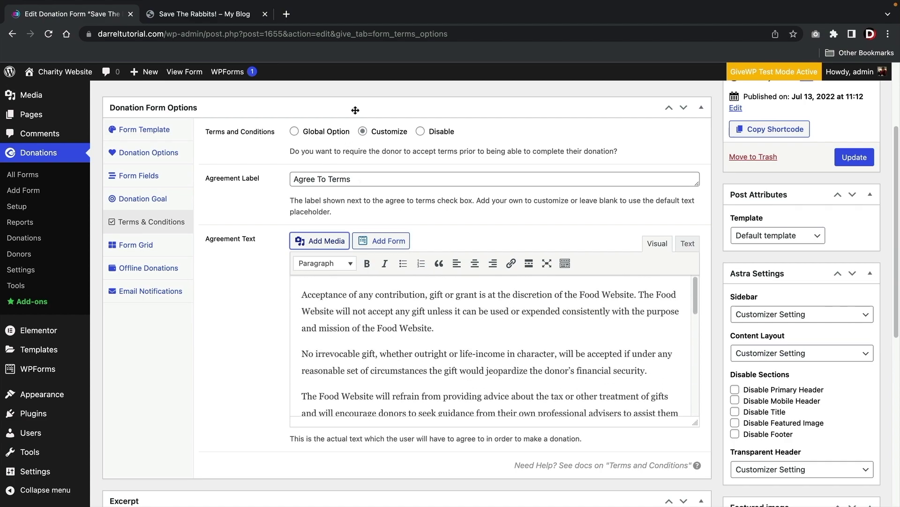
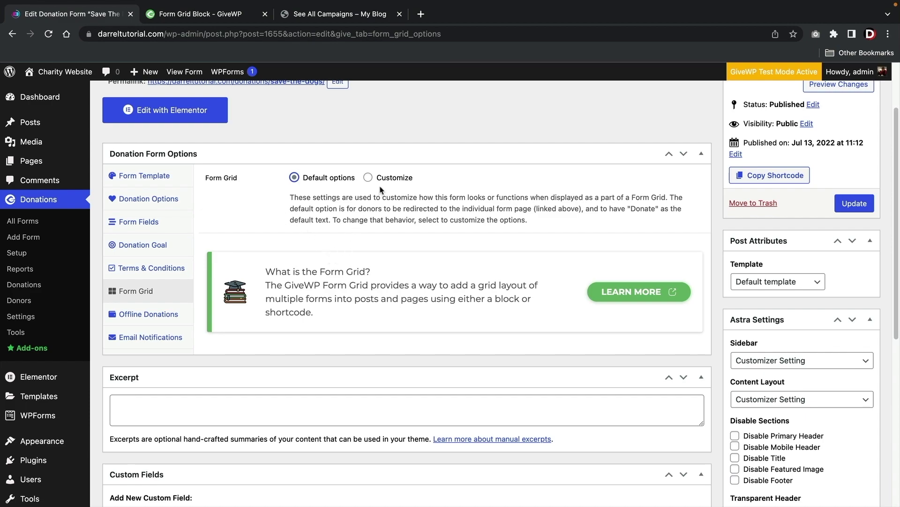
Skim the Form Grid documentation in a new tab, then return to the form editor
{"action": "left_click", "coordinate": [625, 292]}
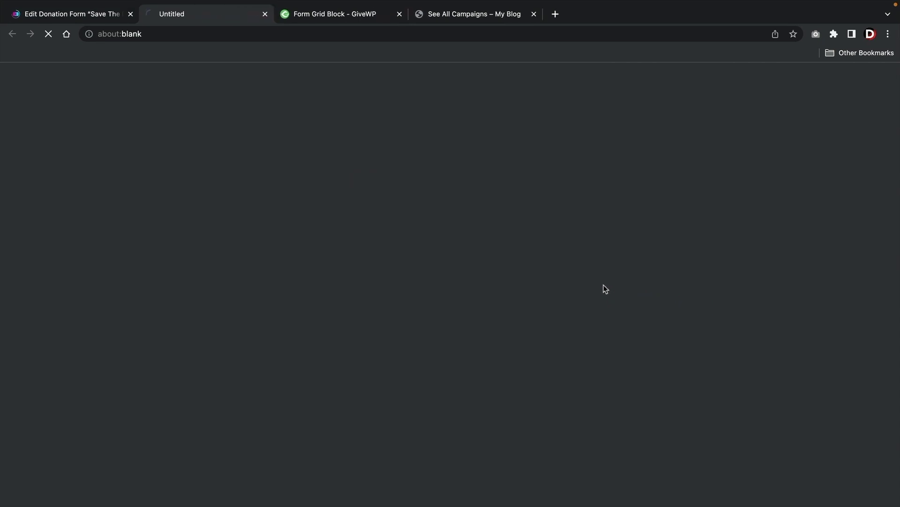
{"action": "scroll", "coordinate": [387, 222], "scroll_direction": "down", "scroll_amount": 4}
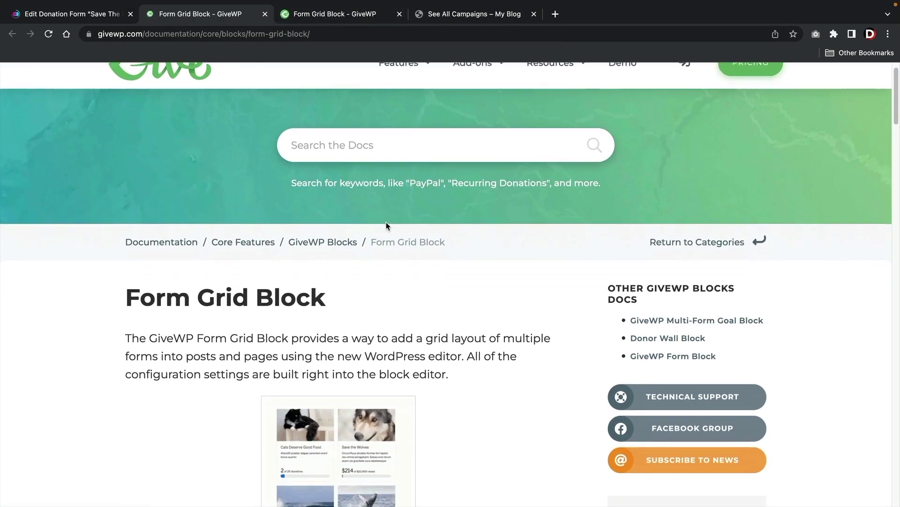
{"action": "scroll", "coordinate": [386, 221], "scroll_direction": "down", "scroll_amount": 1}
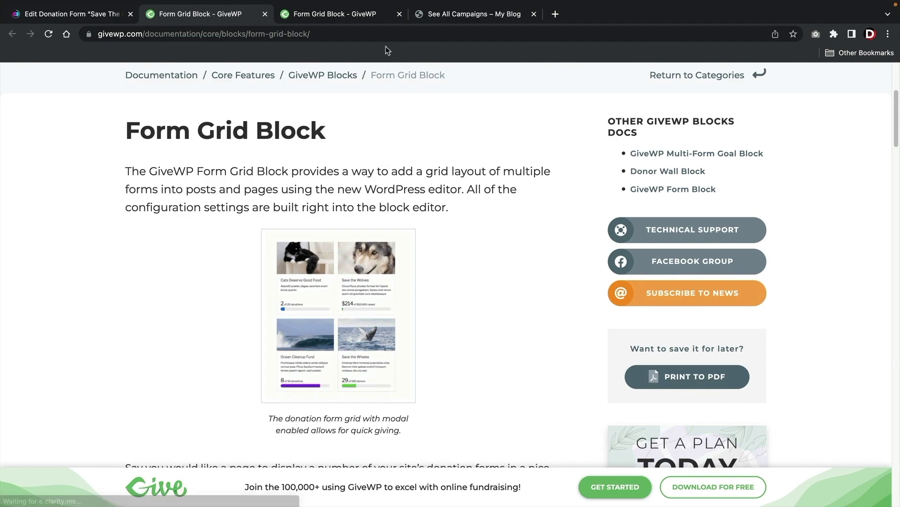
{"action": "left_click", "coordinate": [399, 14]}
{"action": "left_click", "coordinate": [70, 15]}
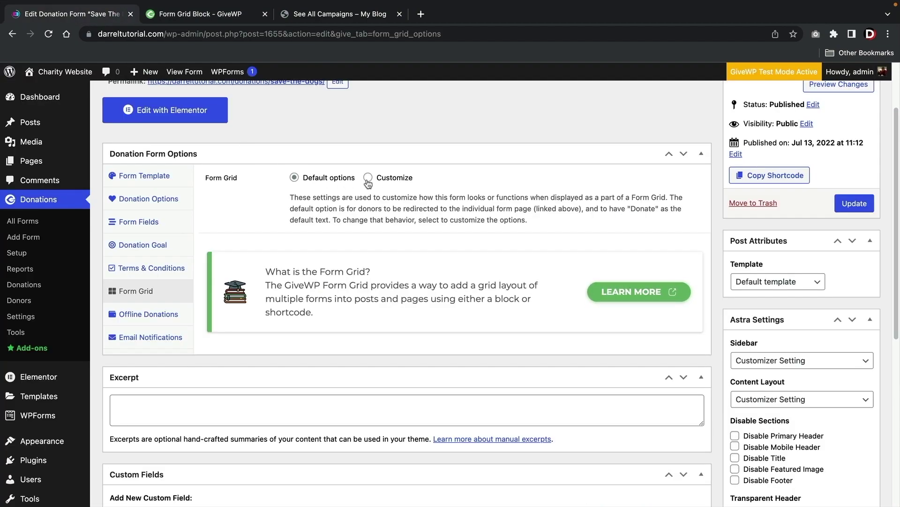
Try customized offline donations with billing fields, then revert them to the Global Option
{"action": "left_click", "coordinate": [154, 317]}
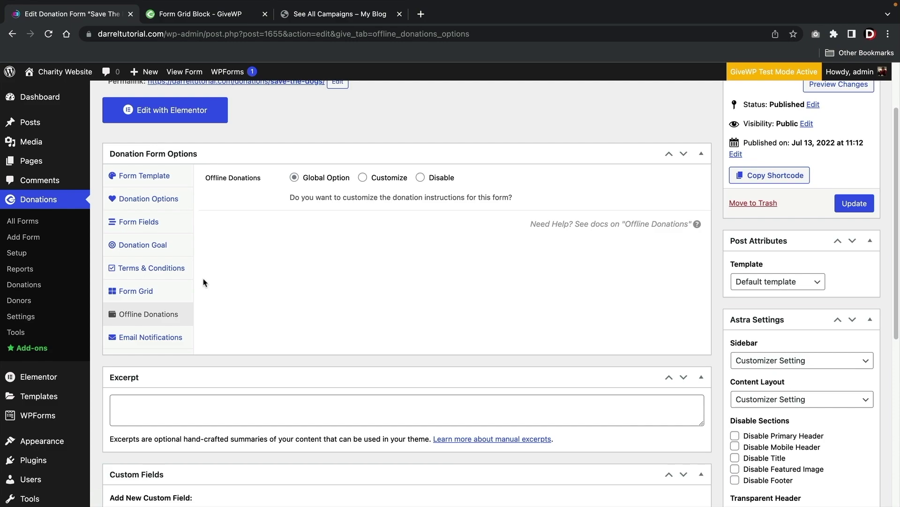
{"action": "left_click", "coordinate": [362, 177]}
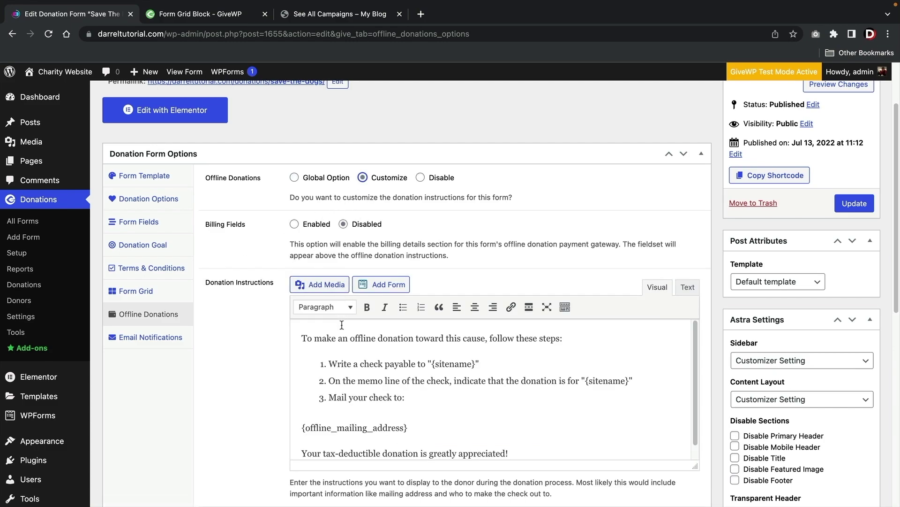
{"action": "left_click", "coordinate": [305, 224]}
{"action": "scroll", "coordinate": [300, 366], "scroll_direction": "down", "scroll_amount": 5}
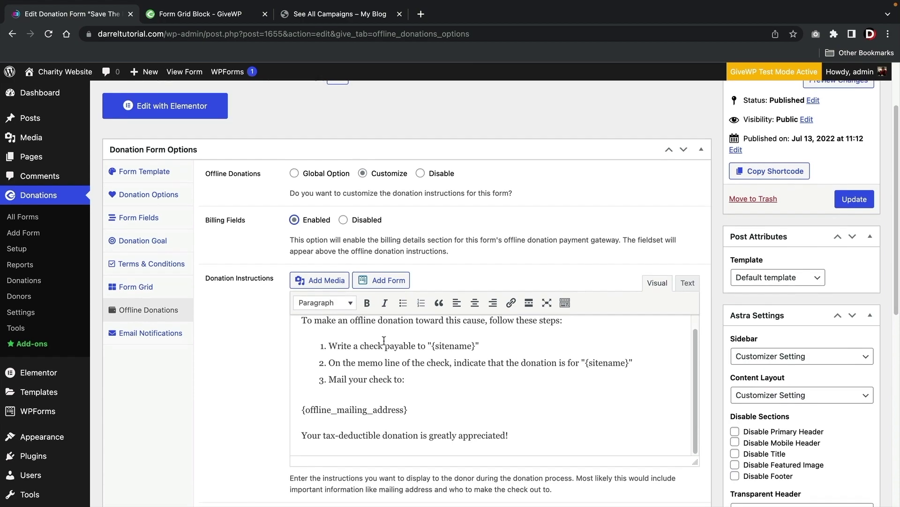
{"action": "scroll", "coordinate": [269, 357], "scroll_direction": "up", "scroll_amount": 3}
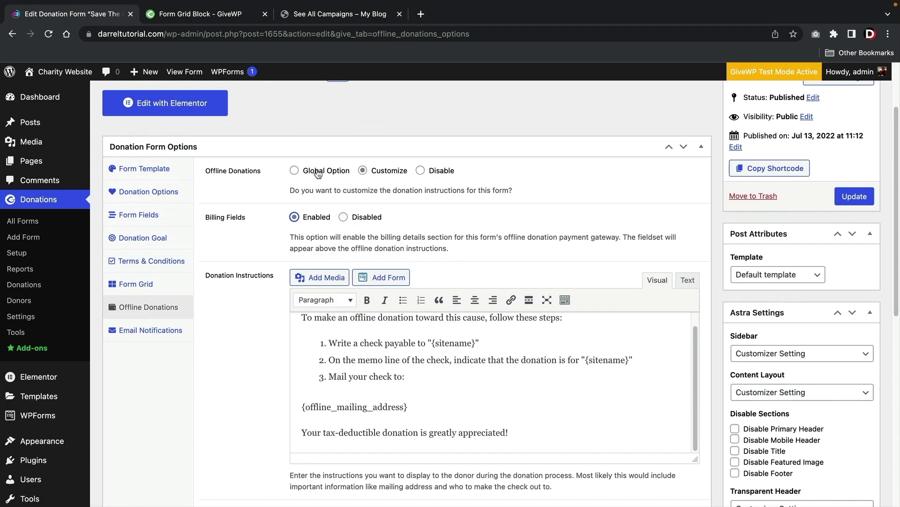
{"action": "left_click", "coordinate": [318, 174]}
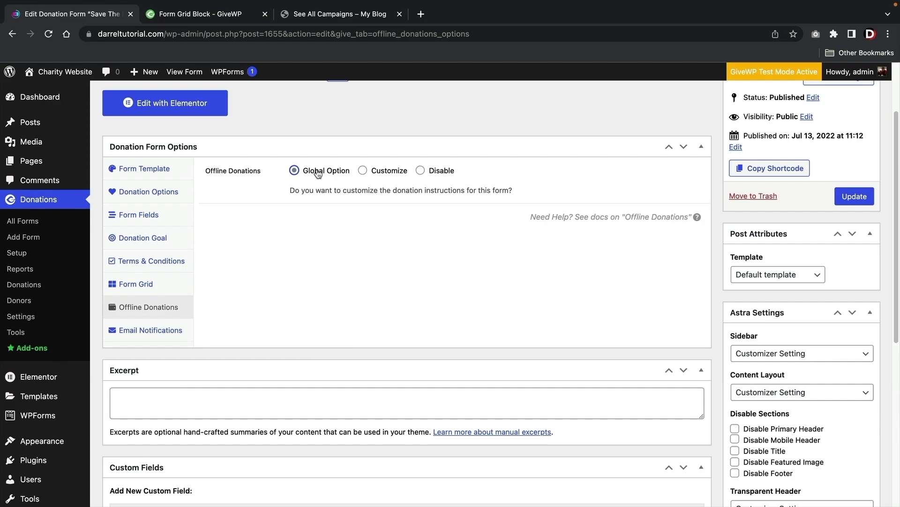
{"action": "left_click", "coordinate": [158, 331]}
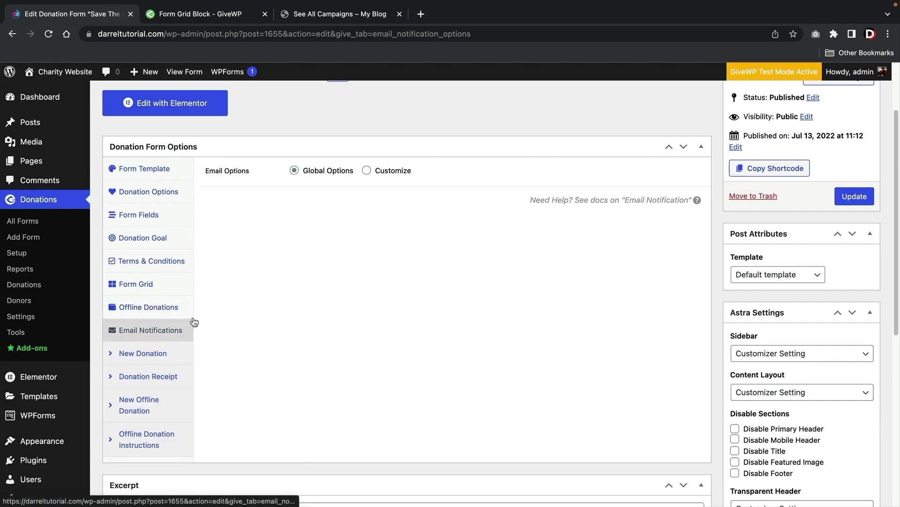
Switch email options to Customize, keep the Default Template and add the Kopi logo
{"action": "left_click", "coordinate": [388, 172]}
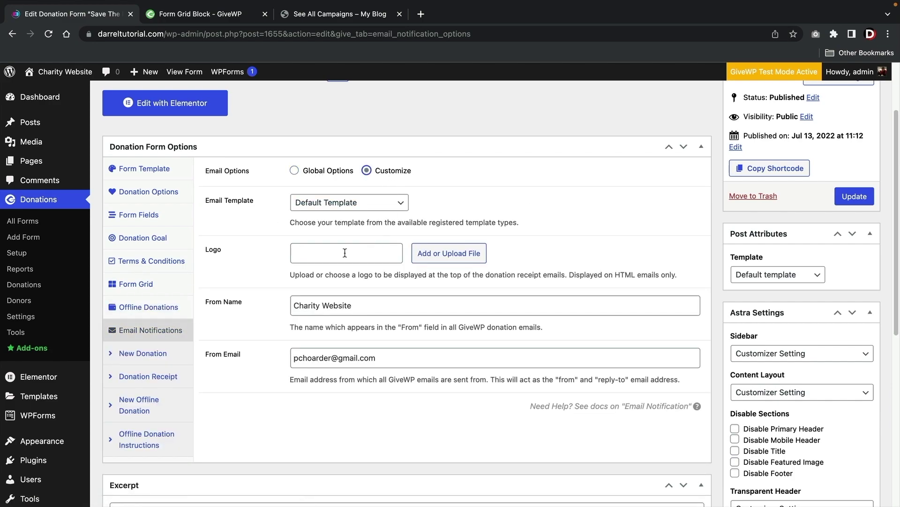
{"action": "left_click", "coordinate": [363, 207]}
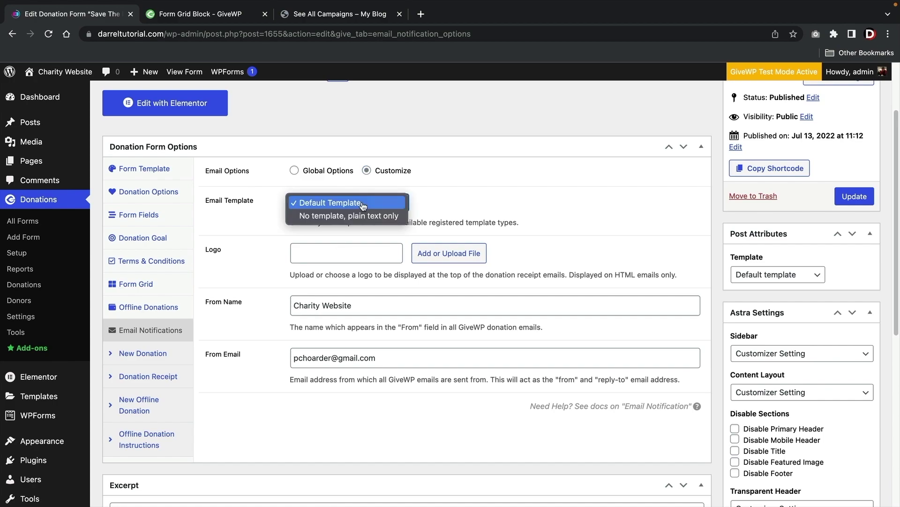
{"action": "left_click", "coordinate": [363, 206]}
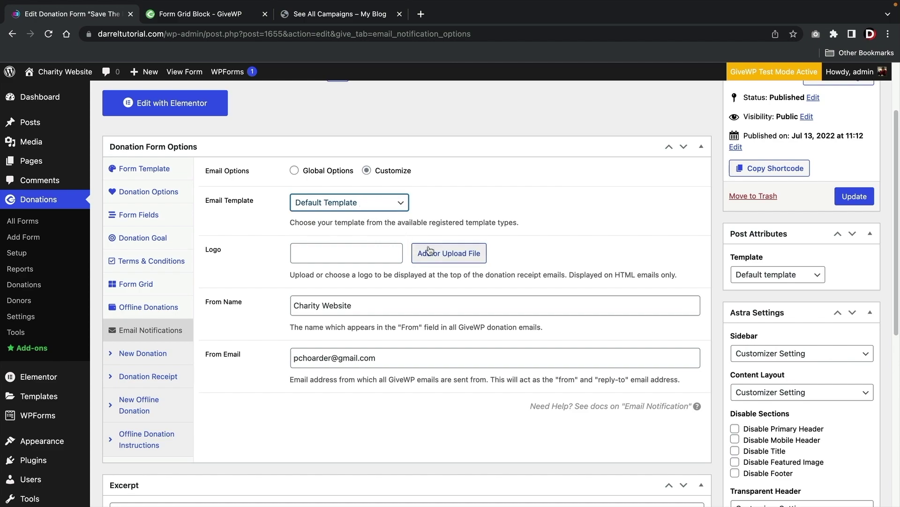
{"action": "left_click", "coordinate": [451, 253]}
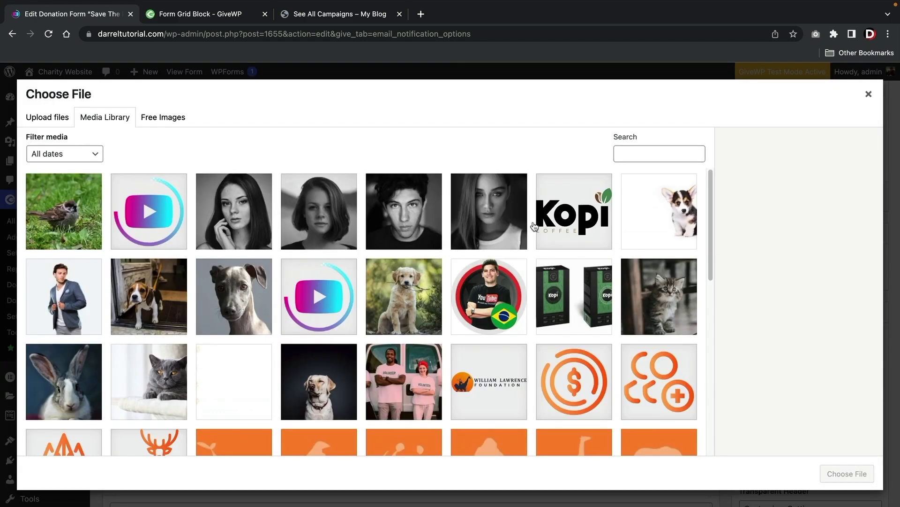
{"action": "left_click", "coordinate": [569, 220]}
{"action": "left_click", "coordinate": [847, 473]}
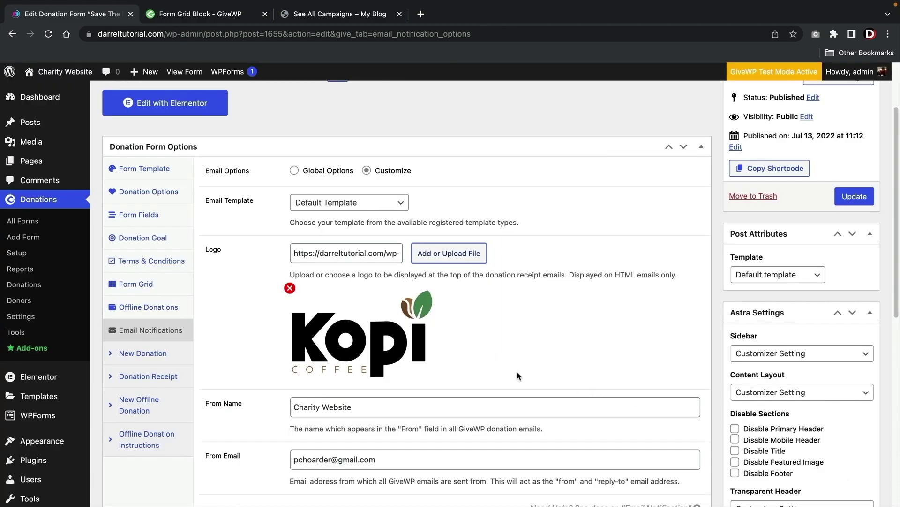
Scroll the email settings and bring up the New Donation notification options
{"action": "scroll", "coordinate": [503, 360], "scroll_direction": "down", "scroll_amount": 4}
{"action": "scroll", "coordinate": [503, 360], "scroll_direction": "down", "scroll_amount": 1}
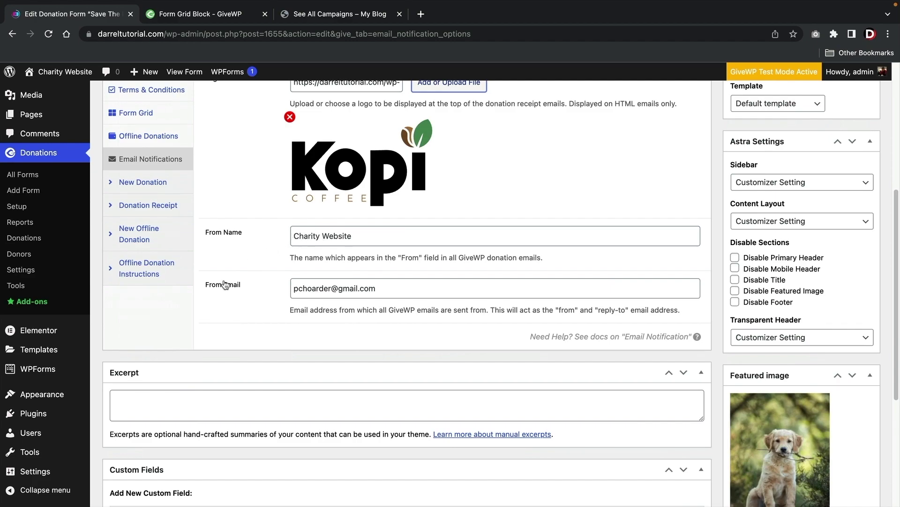
{"action": "left_click_drag", "start_coordinate": [389, 288], "coordinate": [288, 288]}
{"action": "scroll", "coordinate": [288, 288], "scroll_direction": "up", "scroll_amount": 2}
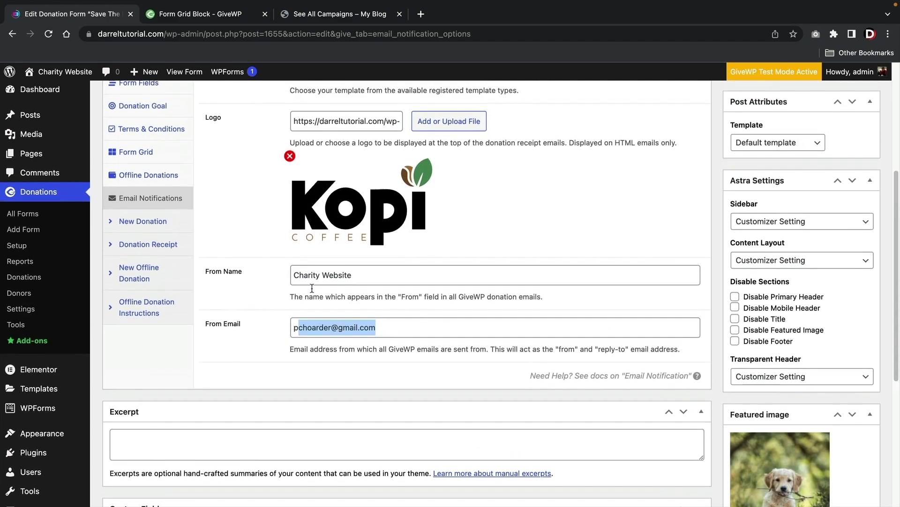
{"action": "left_click", "coordinate": [151, 252]}
{"action": "scroll", "coordinate": [328, 225], "scroll_direction": "up", "scroll_amount": 2}
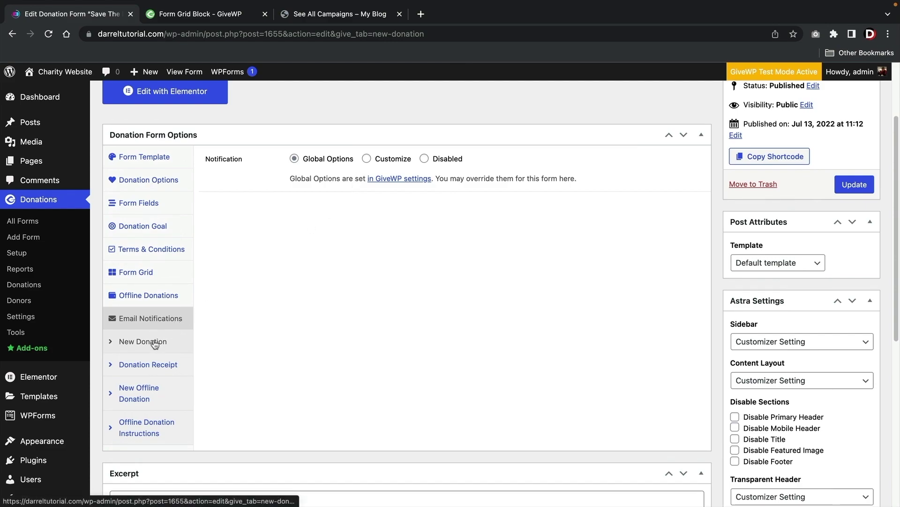
Set the New Donation and Donation Receipt emails to Customize for this form
{"action": "left_click", "coordinate": [372, 162]}
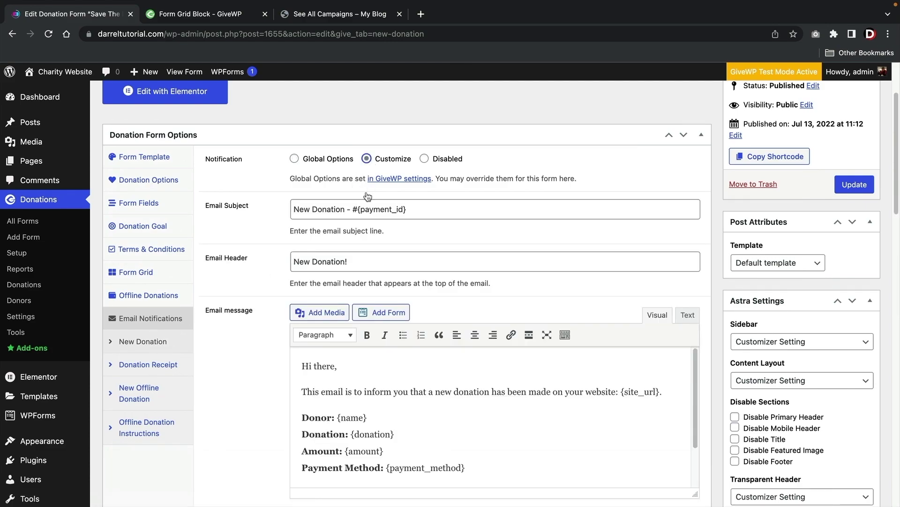
{"action": "left_click", "coordinate": [144, 365]}
{"action": "left_click", "coordinate": [391, 161]}
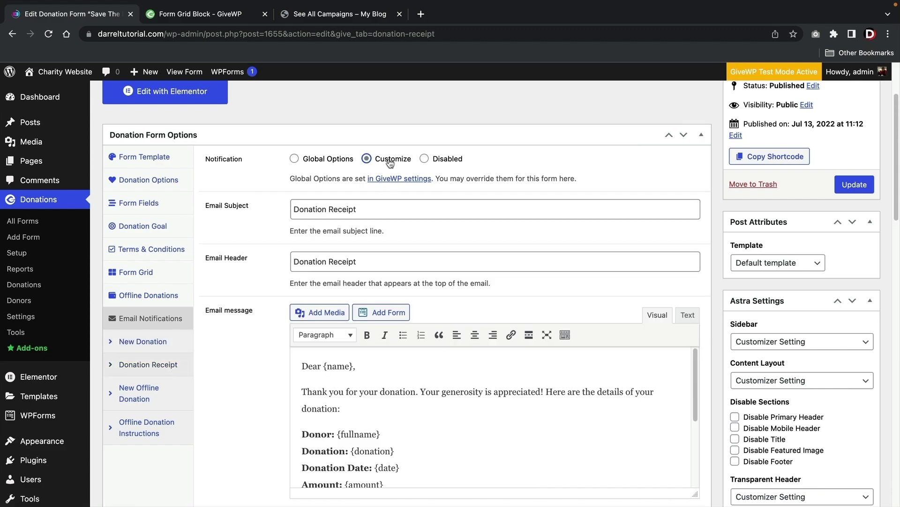
{"action": "scroll", "coordinate": [393, 262], "scroll_direction": "down", "scroll_amount": 1}
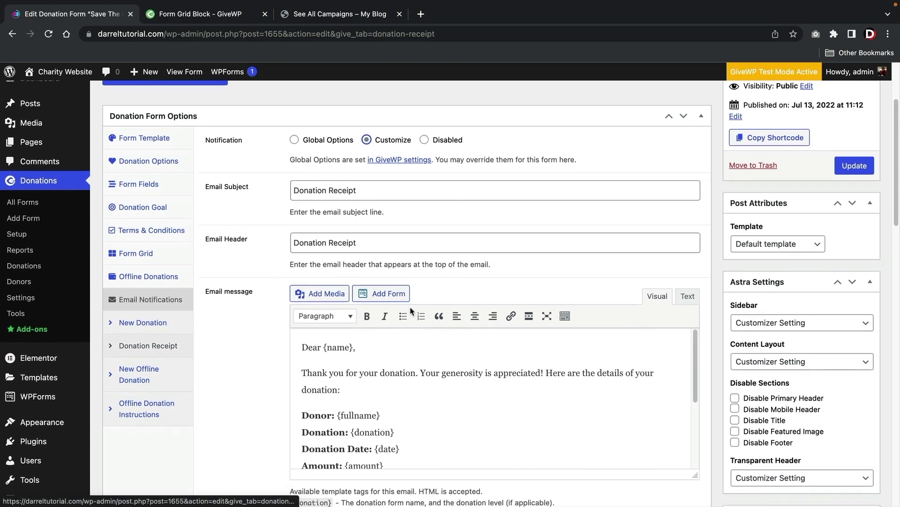
{"action": "scroll", "coordinate": [416, 324], "scroll_direction": "down", "scroll_amount": 2}
{"action": "scroll", "coordinate": [418, 324], "scroll_direction": "down", "scroll_amount": 1}
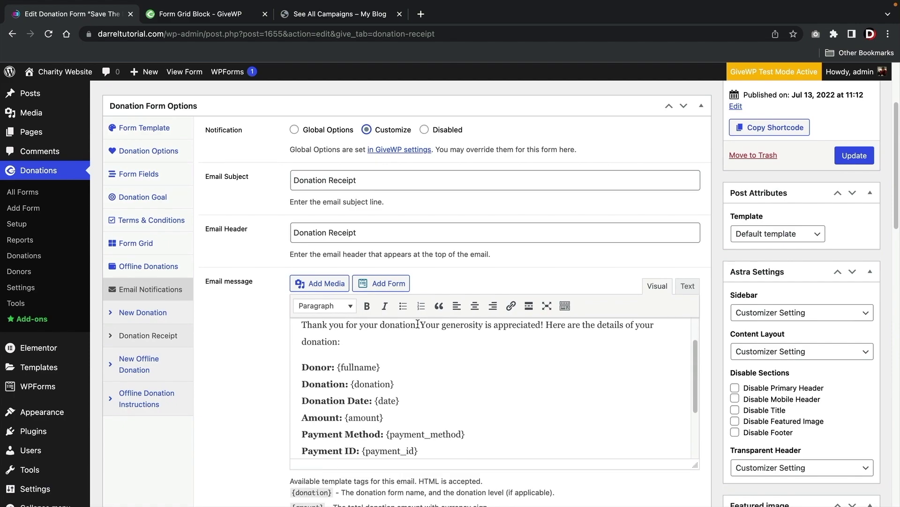
{"action": "scroll", "coordinate": [417, 323], "scroll_direction": "down", "scroll_amount": 1}
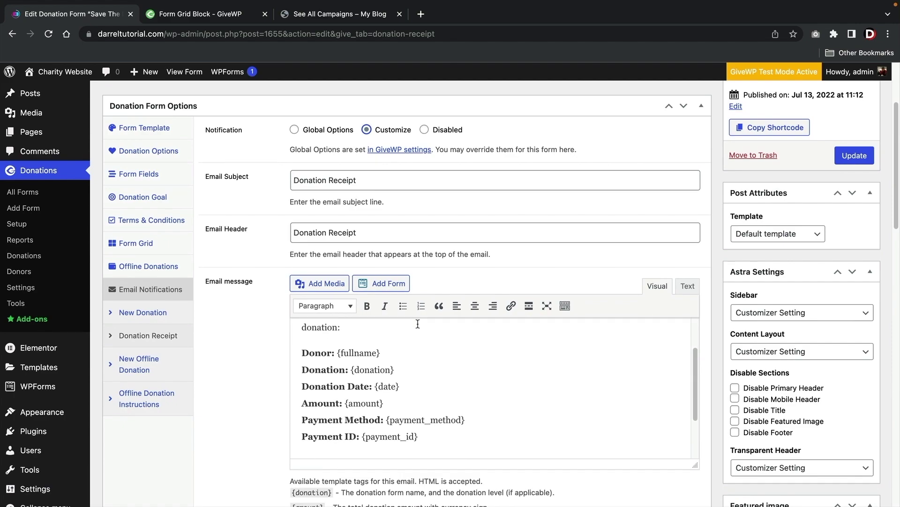
Customize the New Offline Donation and Offline Donation Instructions emails, then update the form
{"action": "left_click", "coordinate": [137, 368]}
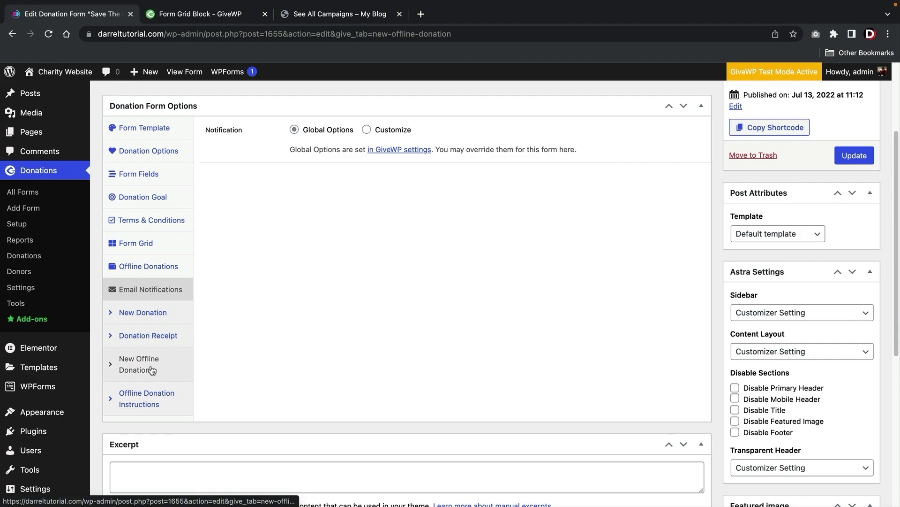
{"action": "left_click", "coordinate": [366, 129]}
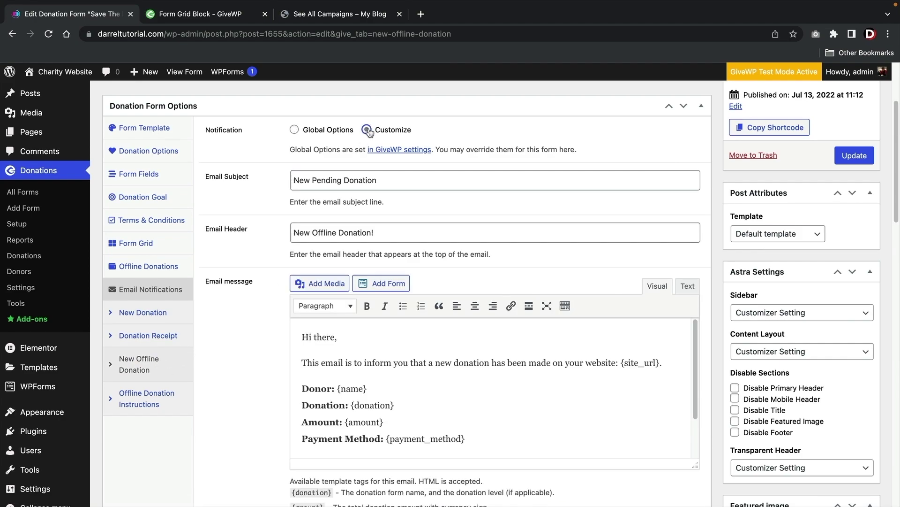
{"action": "left_click", "coordinate": [145, 404]}
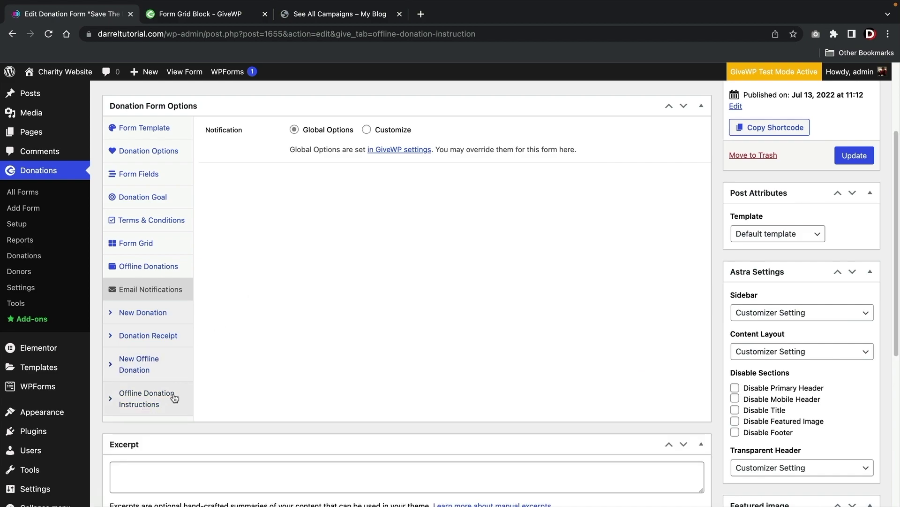
{"action": "left_click", "coordinate": [367, 129]}
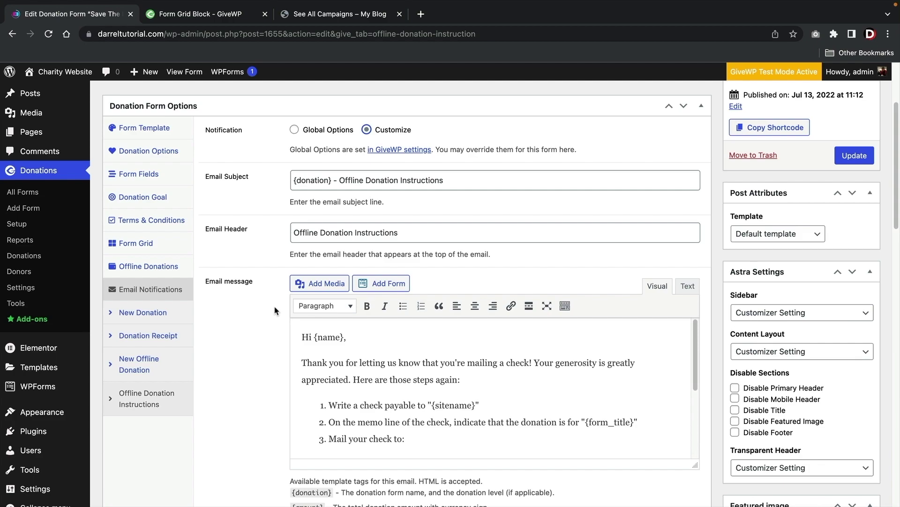
{"action": "scroll", "coordinate": [267, 338], "scroll_direction": "down", "scroll_amount": 1}
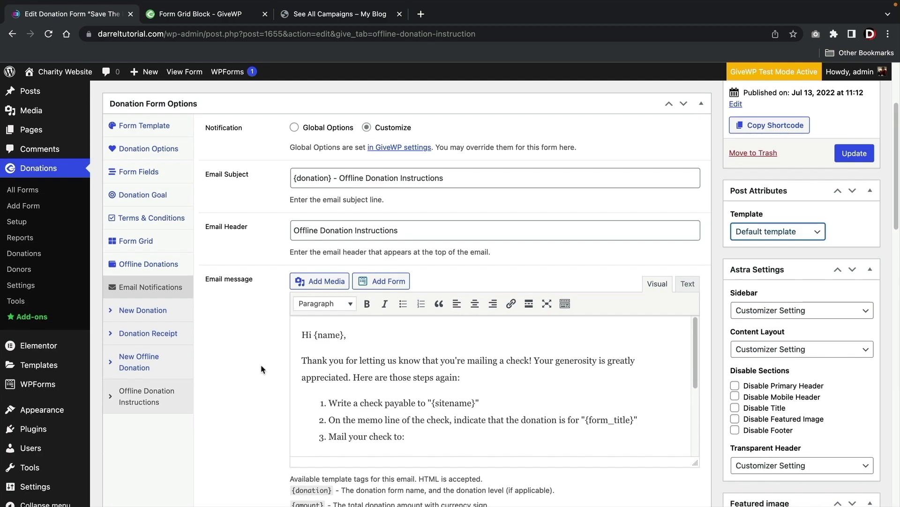
{"action": "scroll", "coordinate": [263, 253], "scroll_direction": "up", "scroll_amount": 3}
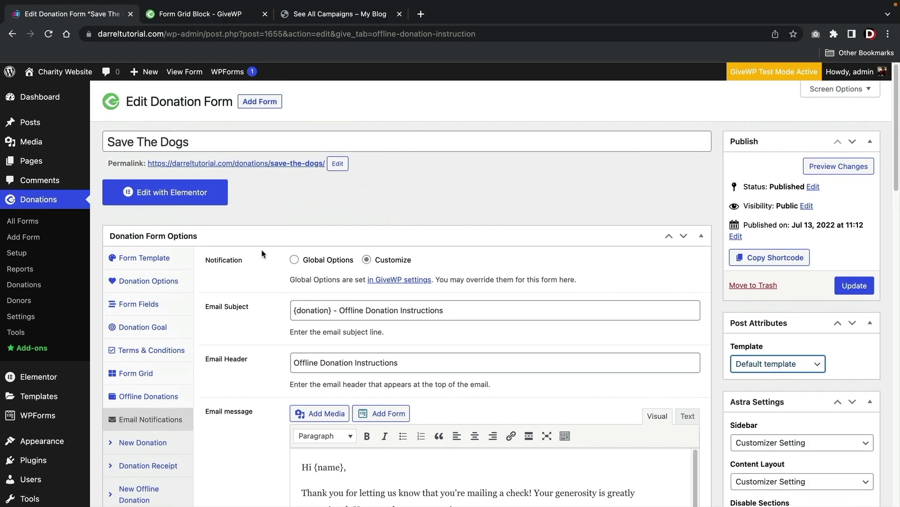
{"action": "left_click", "coordinate": [171, 260]}
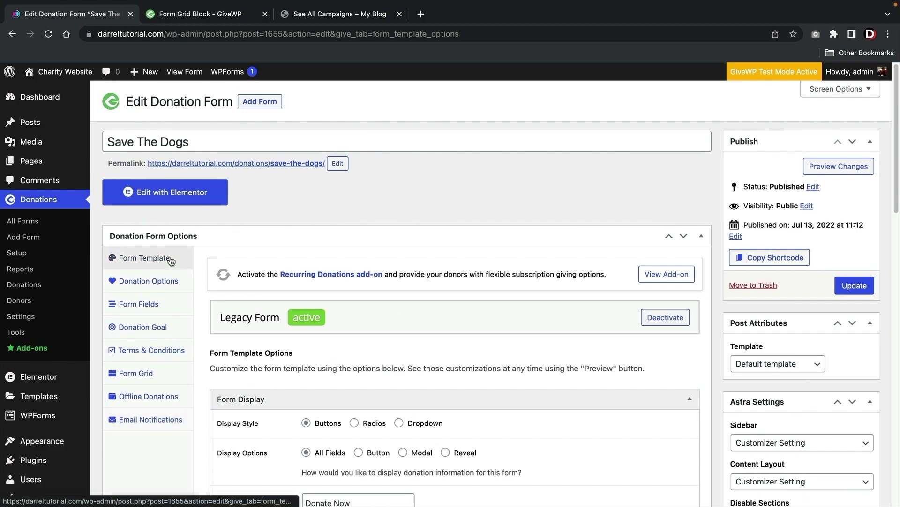
{"action": "left_click", "coordinate": [843, 287]}
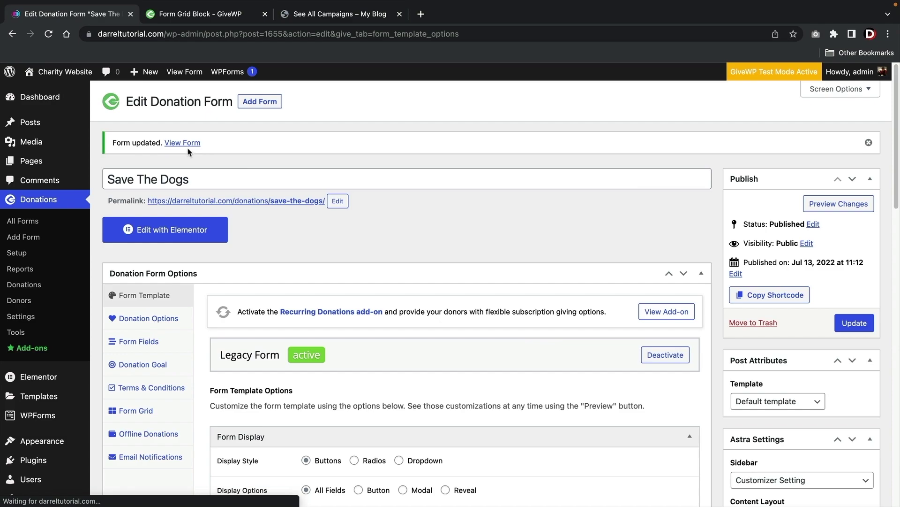
Open the live Save The Dogs donation page and pick the $50.00 preset amount
{"action": "left_click", "coordinate": [171, 139]}
{"action": "scroll", "coordinate": [246, 203], "scroll_direction": "down", "scroll_amount": 1}
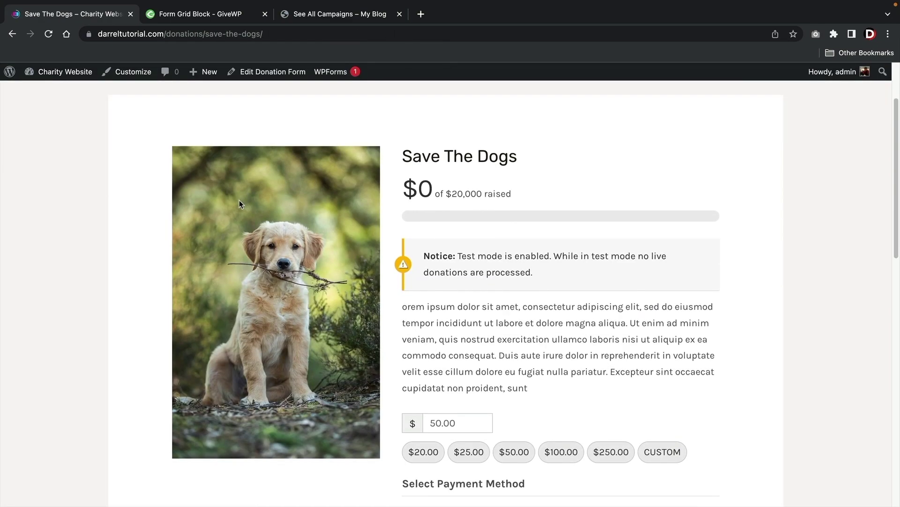
{"action": "scroll", "coordinate": [426, 255], "scroll_direction": "down", "scroll_amount": 5}
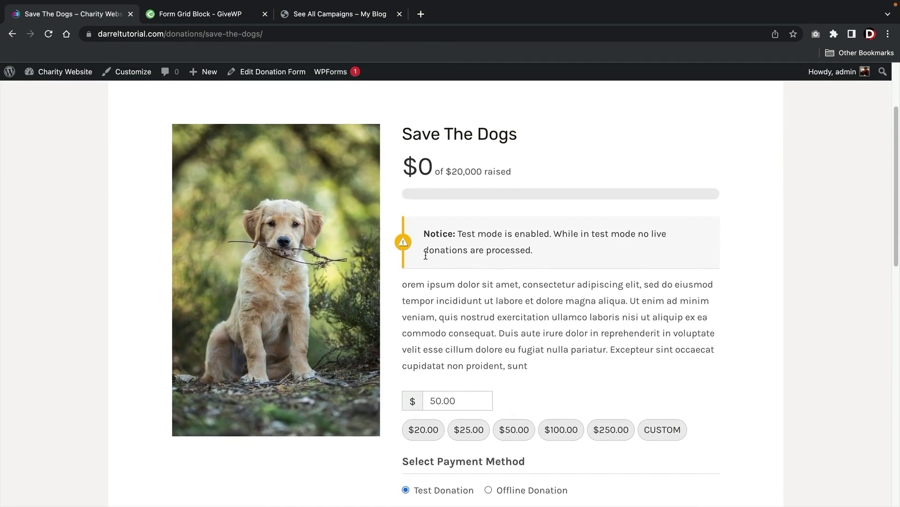
{"action": "left_click", "coordinate": [450, 362]}
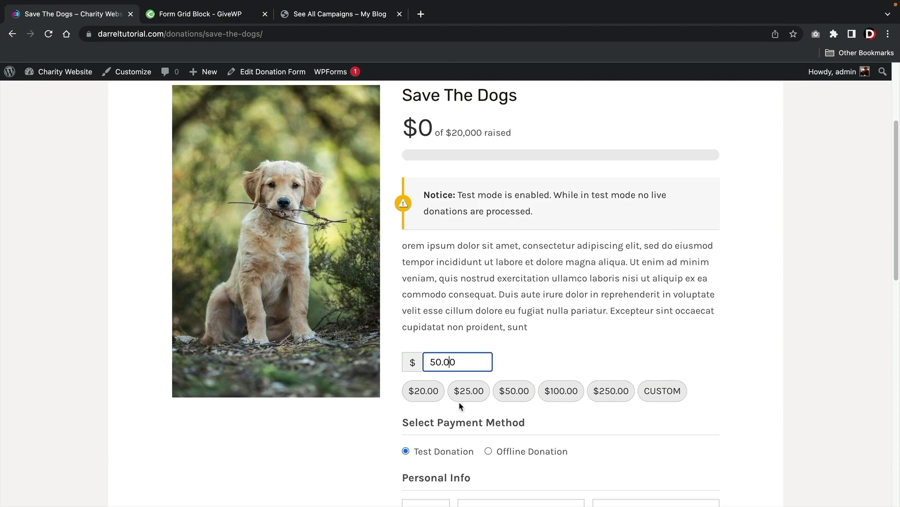
{"action": "left_click", "coordinate": [512, 398]}
{"action": "left_click_drag", "start_coordinate": [535, 329], "coordinate": [439, 278]}
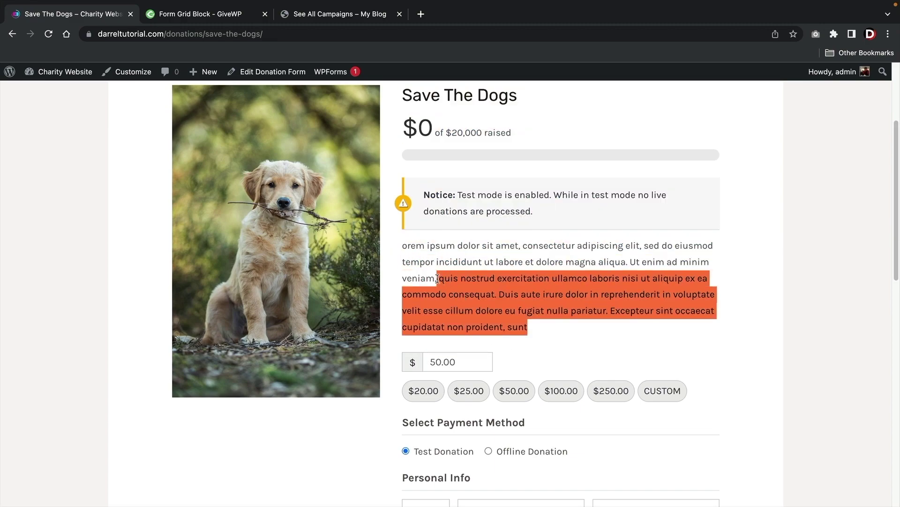
{"action": "left_click", "coordinate": [440, 279]}
{"action": "scroll", "coordinate": [440, 279], "scroll_direction": "down", "scroll_amount": 1}
{"action": "scroll", "coordinate": [469, 281], "scroll_direction": "down", "scroll_amount": 1}
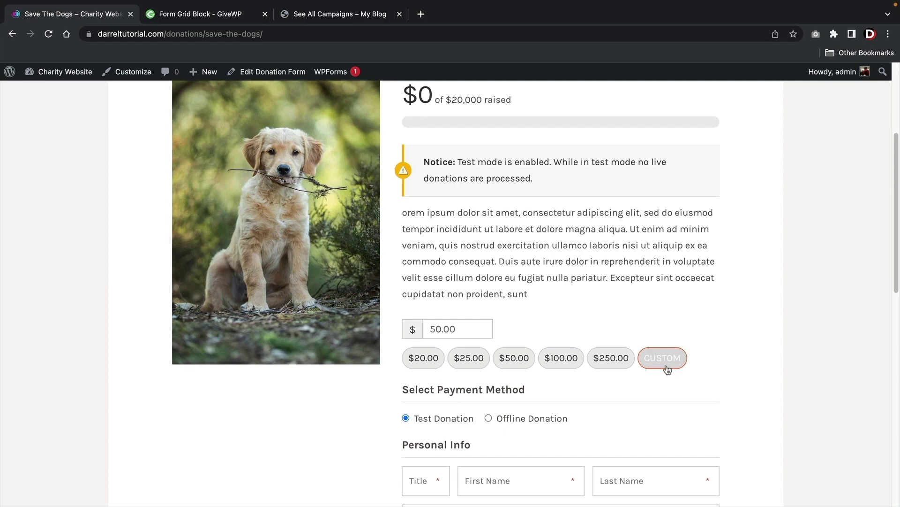
{"action": "scroll", "coordinate": [666, 368], "scroll_direction": "down", "scroll_amount": 5}
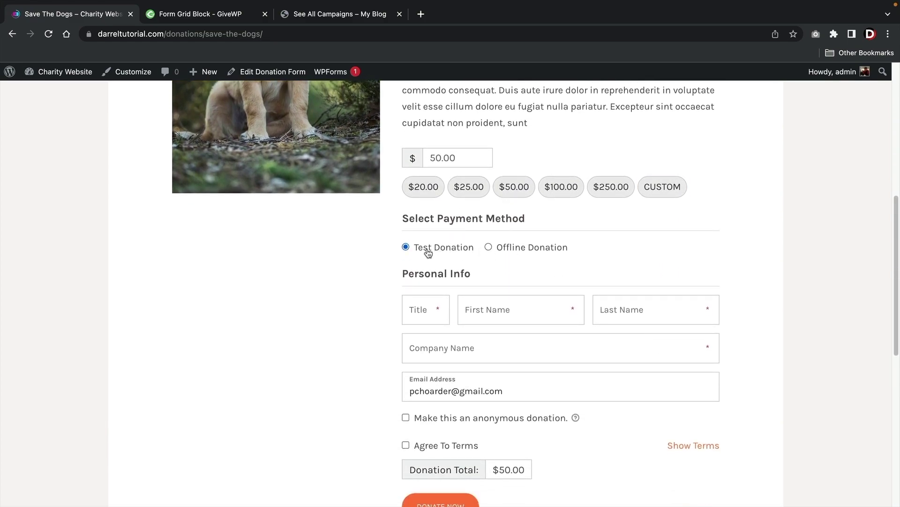
{"action": "scroll", "coordinate": [549, 252], "scroll_direction": "down", "scroll_amount": 3}
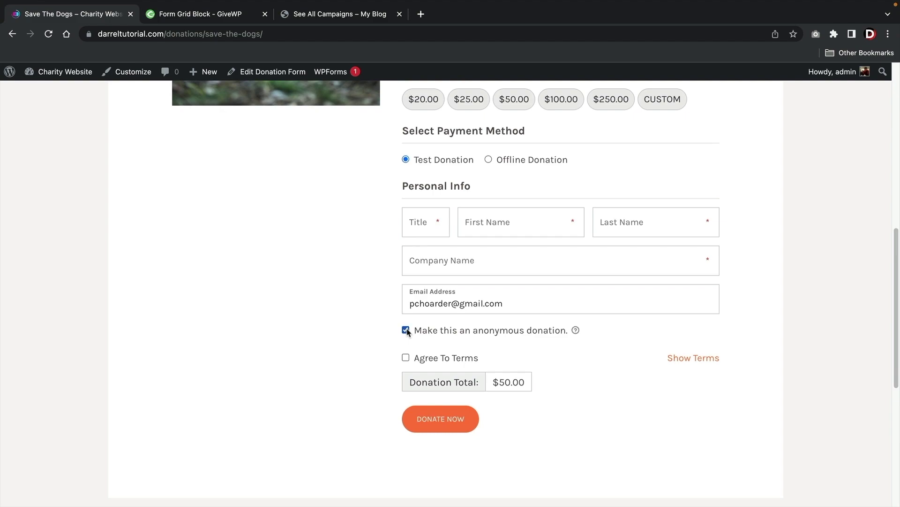
Agree to the donation terms and enter the donor's first and last name
{"action": "left_click", "coordinate": [406, 357]}
{"action": "left_click", "coordinate": [688, 359]}
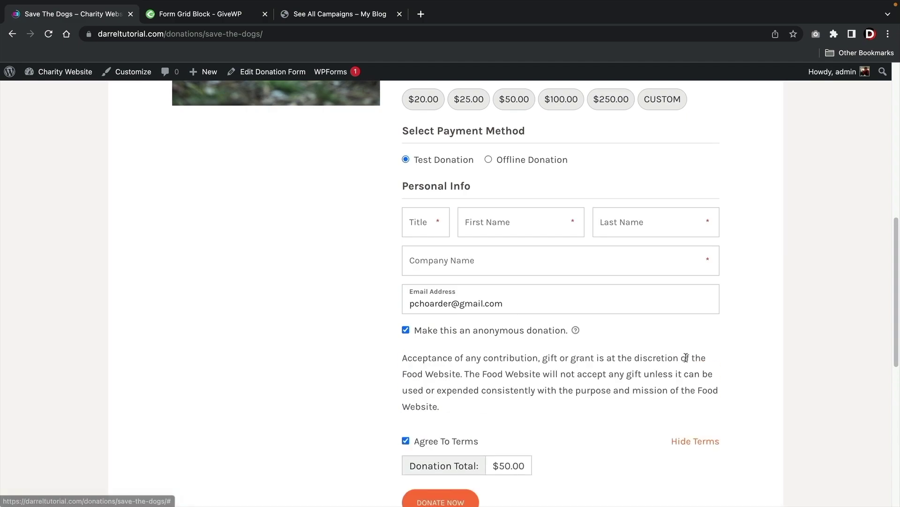
{"action": "scroll", "coordinate": [634, 364], "scroll_direction": "down", "scroll_amount": 10}
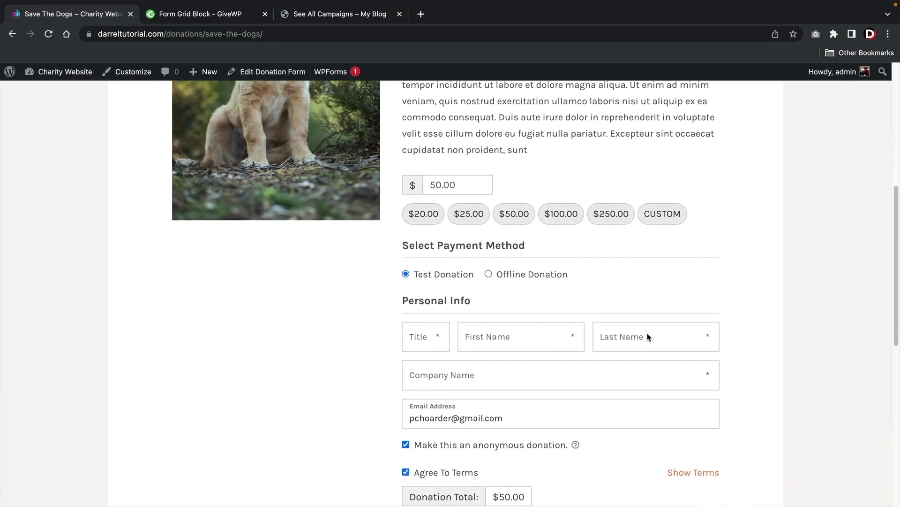
{"action": "scroll", "coordinate": [647, 336], "scroll_direction": "down", "scroll_amount": 2}
{"action": "left_click", "coordinate": [516, 255]}
{"action": "type", "text": "darrel"}
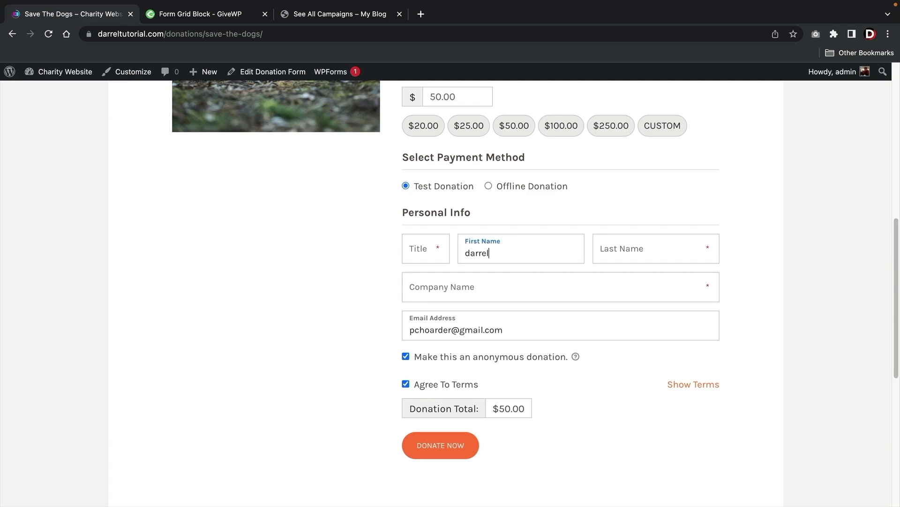
{"action": "key", "text": "Tab"}
{"action": "type", "text": "wilson"}
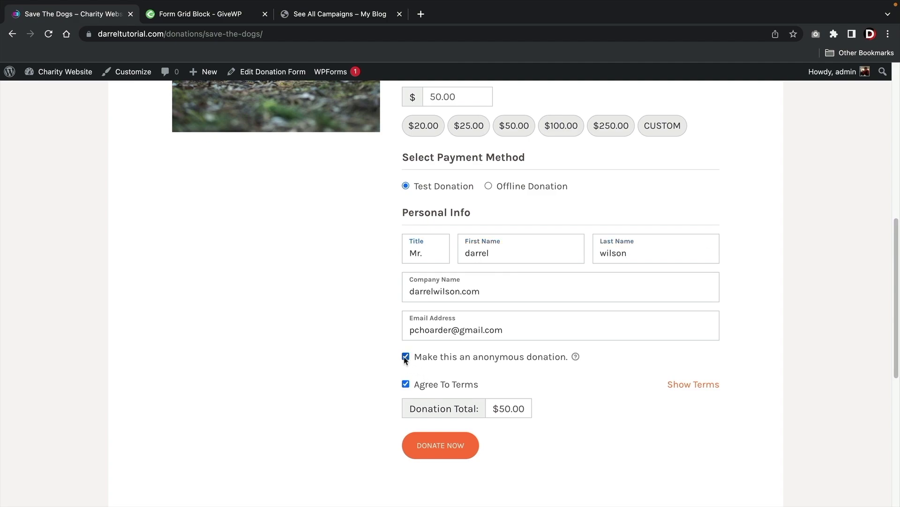
Untick anonymous, submit the $50 test donation, then go to the admin Dashboard
{"action": "left_click", "coordinate": [406, 356]}
{"action": "left_click", "coordinate": [445, 448]}
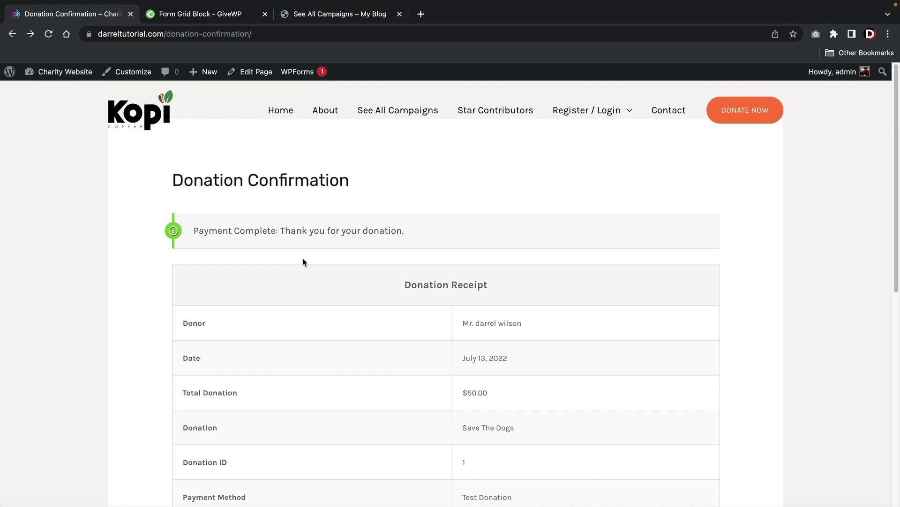
{"action": "mouse_move", "coordinate": [56, 75]}
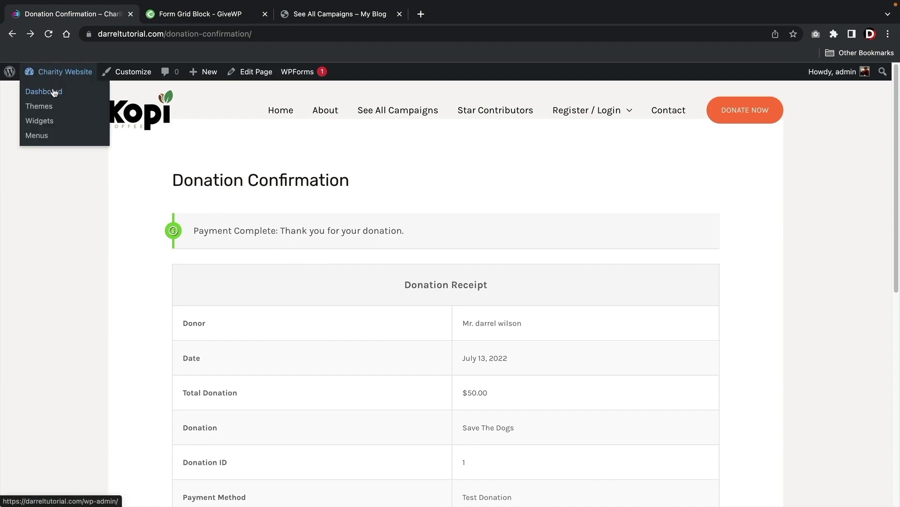
{"action": "left_click", "coordinate": [55, 92]}
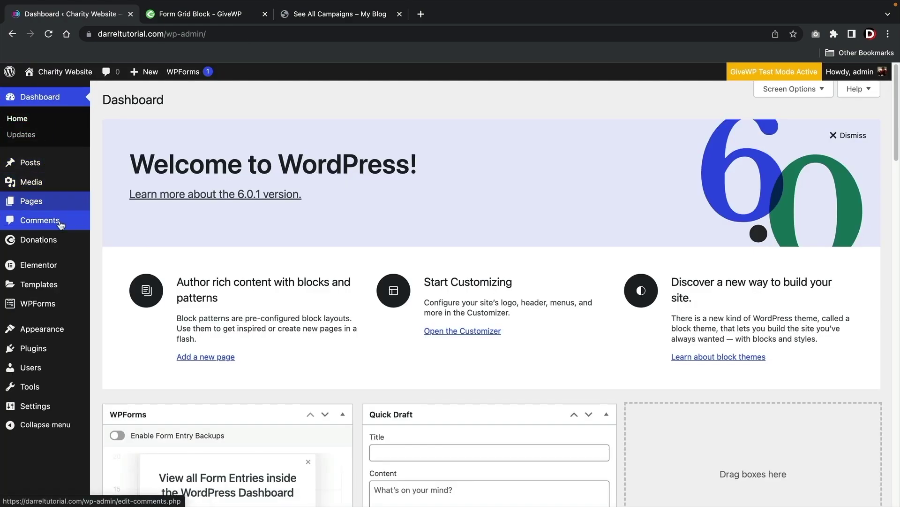
Copy the Save The Dogs shortcode [give_form id="1655"] from the All Forms list
{"action": "left_click", "coordinate": [58, 241]}
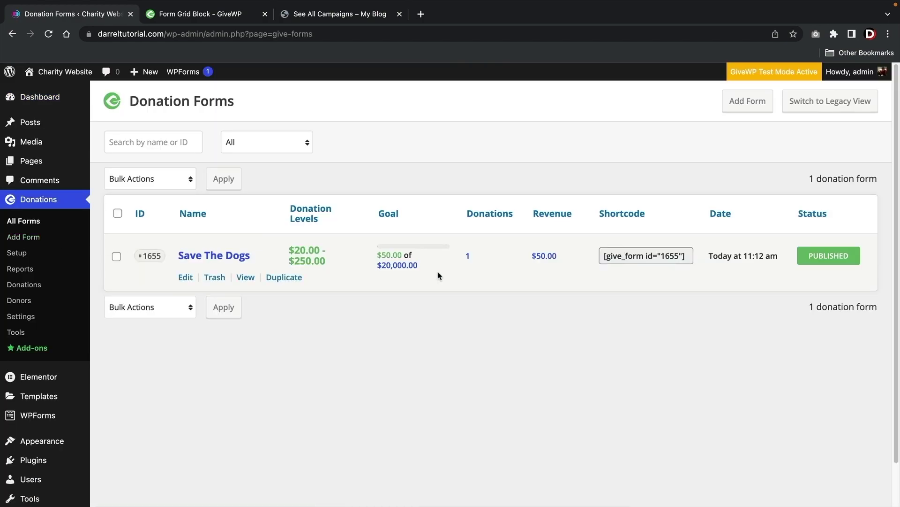
{"action": "left_click", "coordinate": [630, 258]}
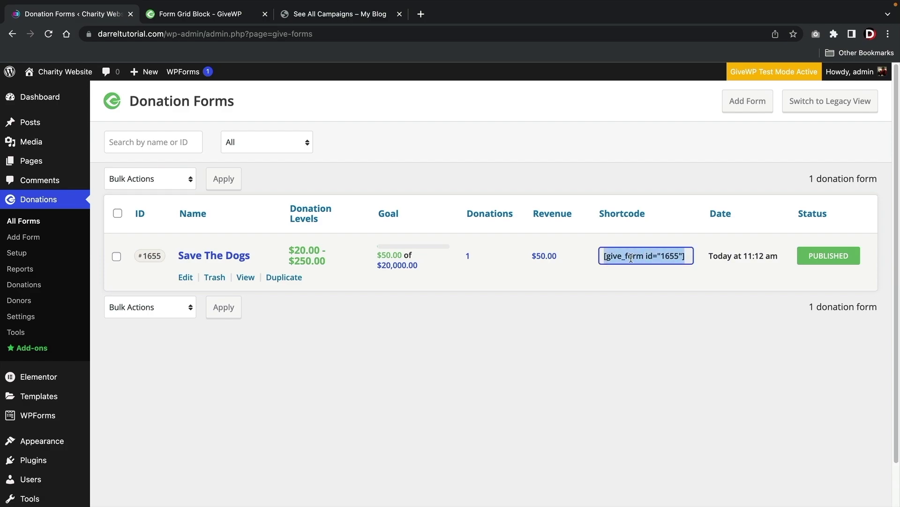
{"action": "right_click", "coordinate": [631, 257]}
{"action": "left_click", "coordinate": [650, 284]}
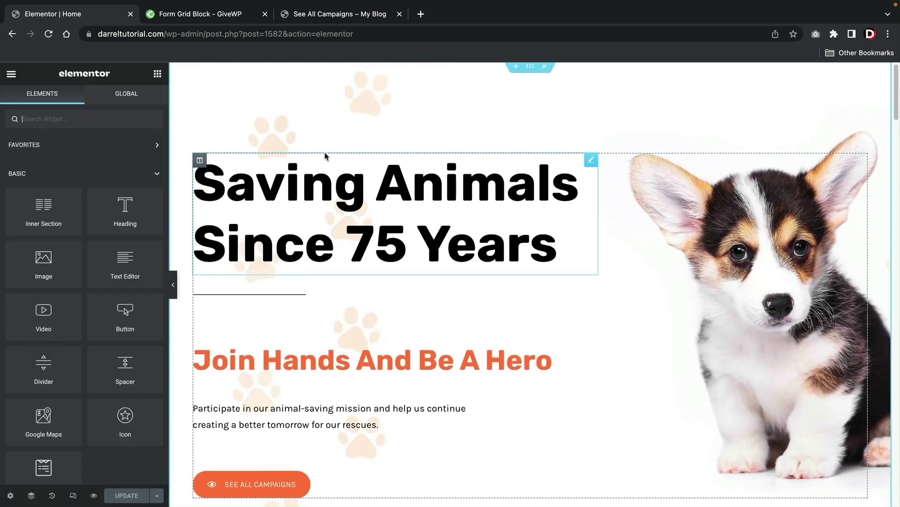
Add a new section above Help Jefferey and drop a Shortcode widget into it
{"action": "scroll", "coordinate": [442, 251], "scroll_direction": "down", "scroll_amount": 8}
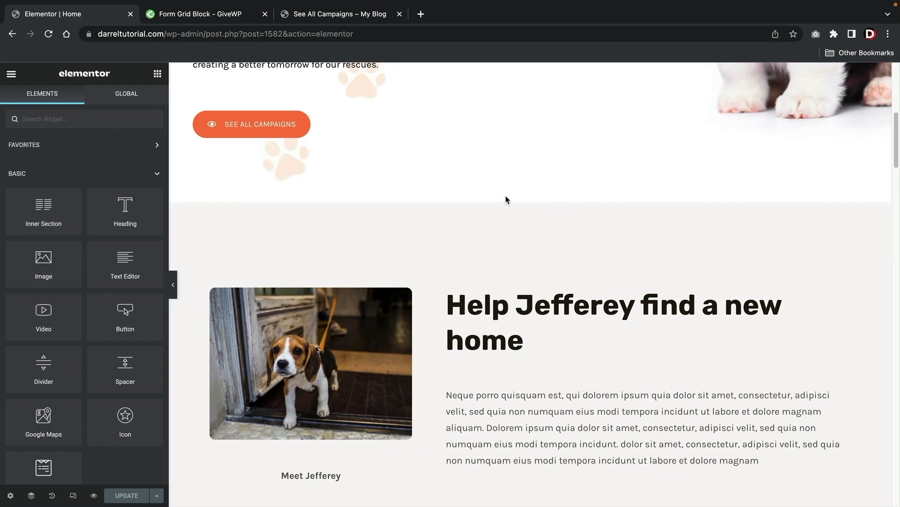
{"action": "left_click", "coordinate": [514, 198]}
{"action": "left_click", "coordinate": [506, 256]}
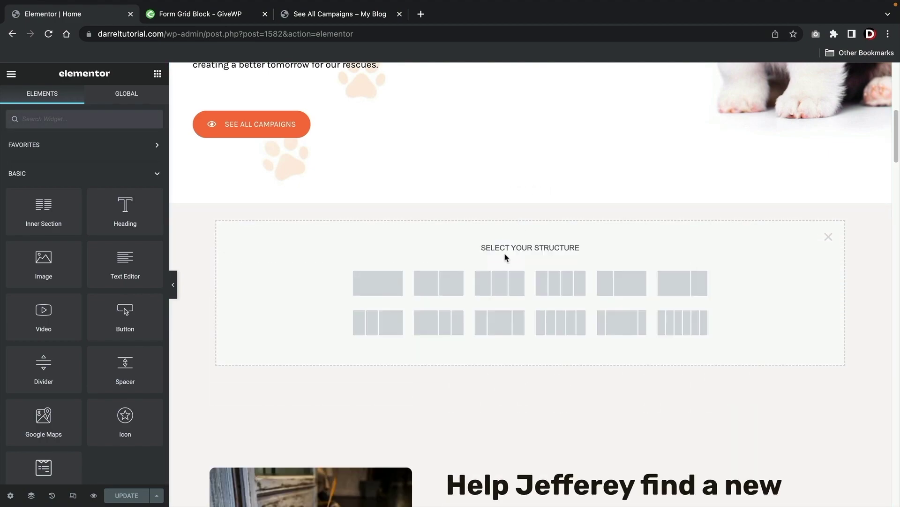
{"action": "left_click", "coordinate": [116, 120]}
{"action": "type", "text": "short"}
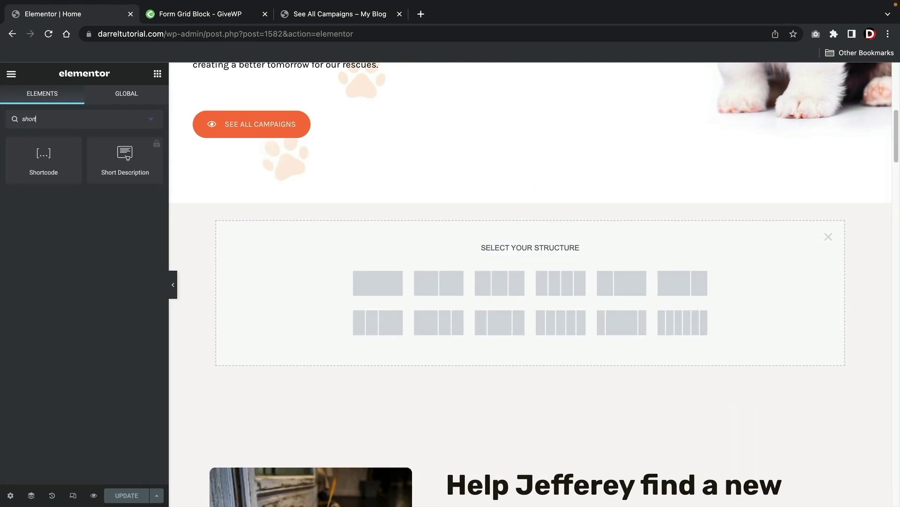
{"action": "left_click_drag", "start_coordinate": [64, 182], "coordinate": [330, 293]}
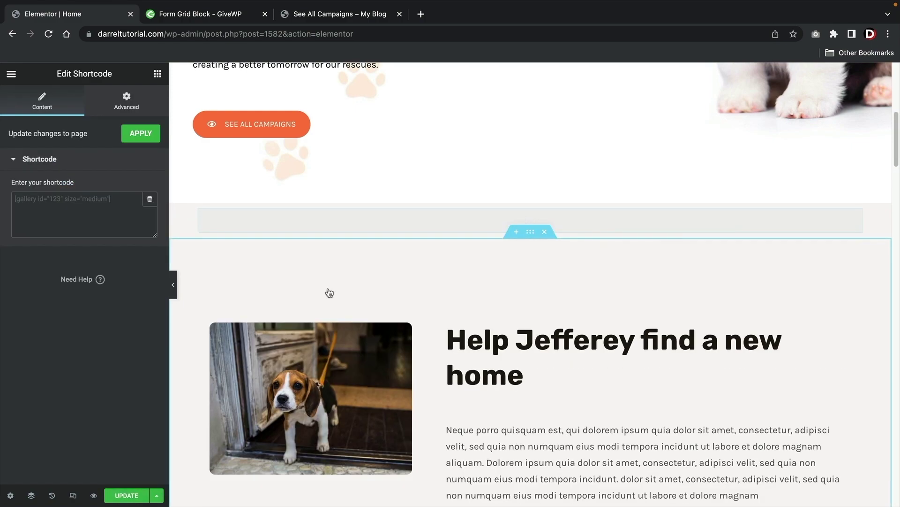
Paste and apply the donation form shortcode, update the page, and view it live
{"action": "left_click", "coordinate": [57, 202]}
{"action": "right_click", "coordinate": [59, 201]}
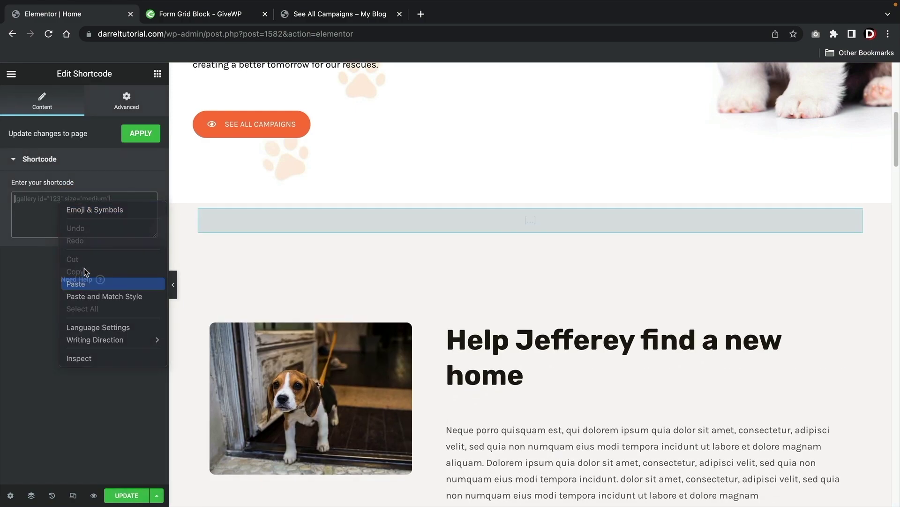
{"action": "left_click", "coordinate": [83, 283]}
{"action": "left_click", "coordinate": [135, 135]}
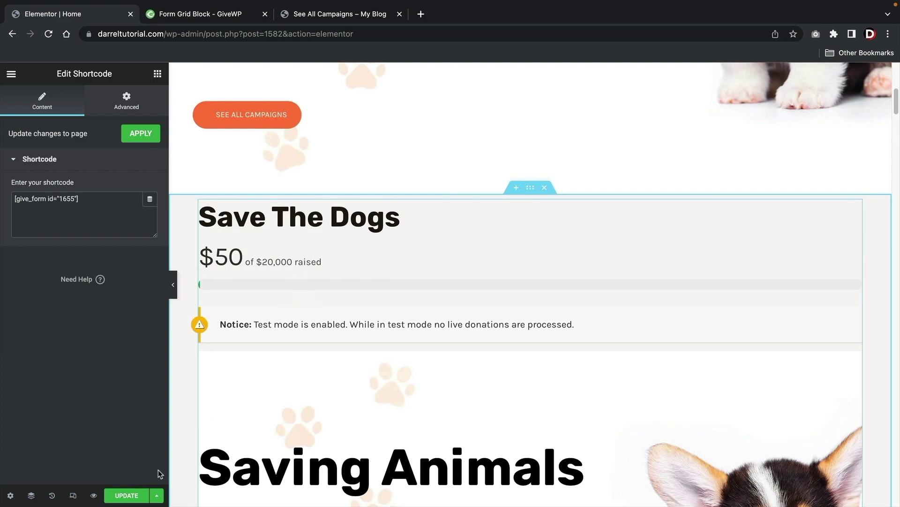
{"action": "left_click", "coordinate": [127, 496]}
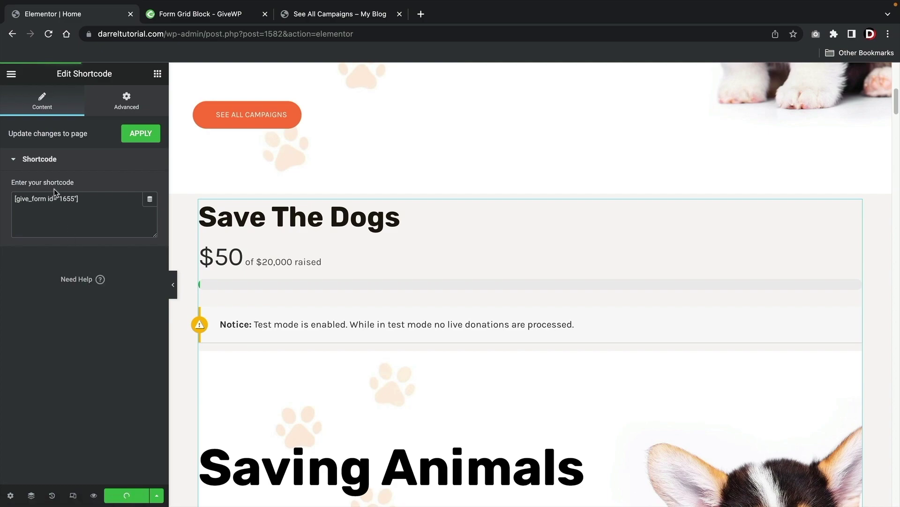
{"action": "left_click", "coordinate": [10, 75]}
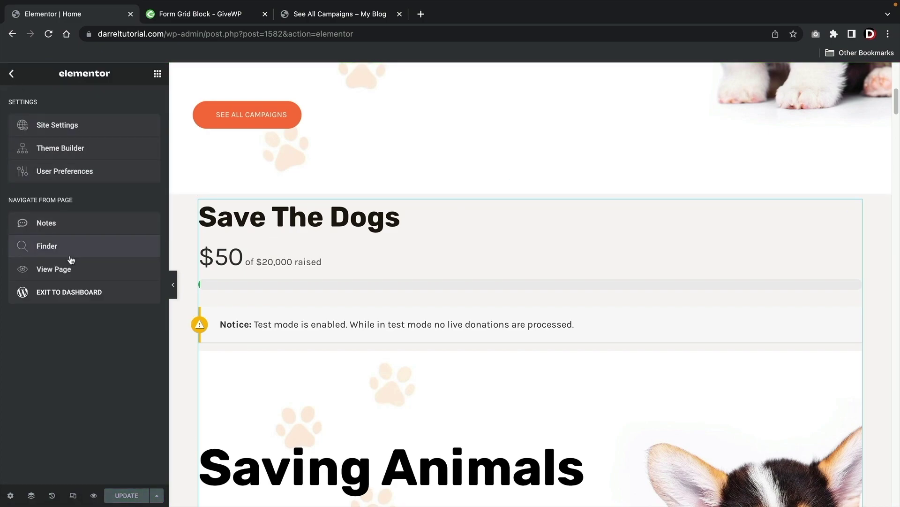
{"action": "left_click", "coordinate": [70, 269]}
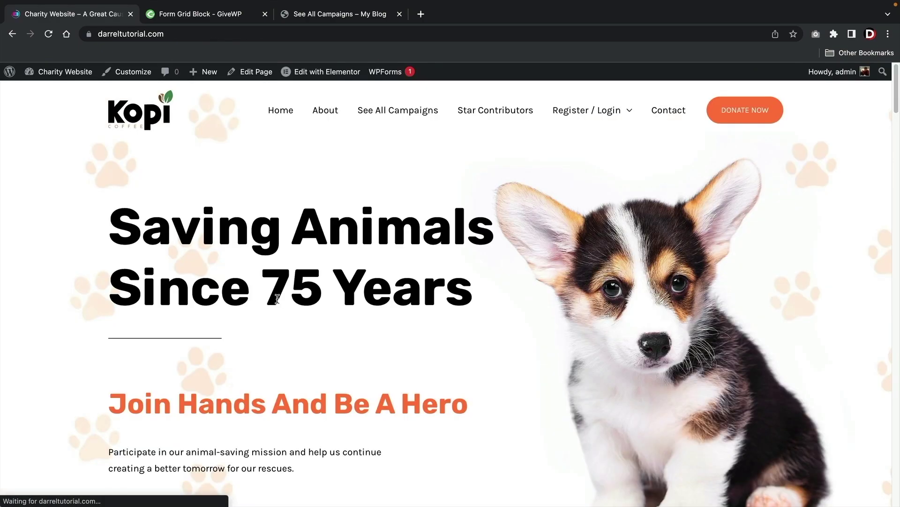
Scroll through the homepage's embedded Save The Dogs form showing $50 raised, then return to Dashboard
{"action": "scroll", "coordinate": [273, 298], "scroll_direction": "down", "scroll_amount": 8}
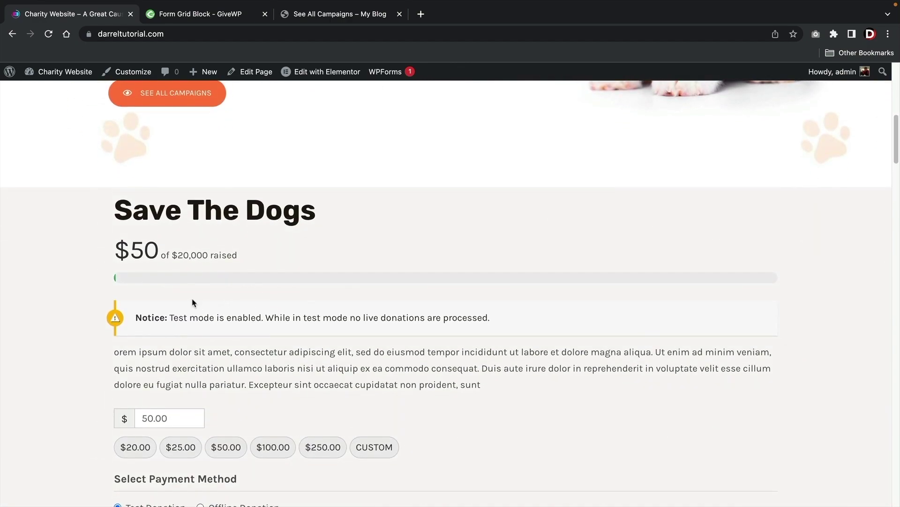
{"action": "left_click_drag", "start_coordinate": [164, 317], "coordinate": [458, 319]}
{"action": "left_click", "coordinate": [457, 319]}
{"action": "left_click_drag", "start_coordinate": [458, 319], "coordinate": [193, 319]}
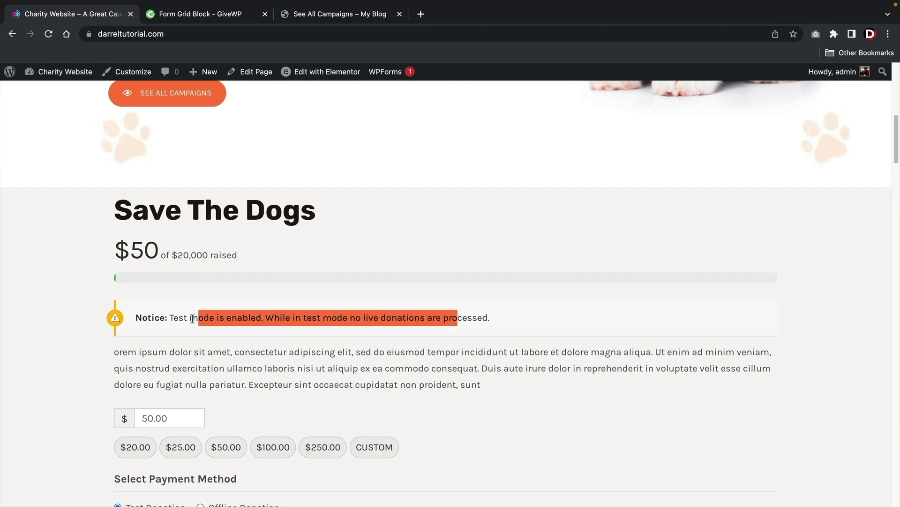
{"action": "scroll", "coordinate": [191, 314], "scroll_direction": "down", "scroll_amount": 3}
{"action": "scroll", "coordinate": [191, 313], "scroll_direction": "down", "scroll_amount": 8}
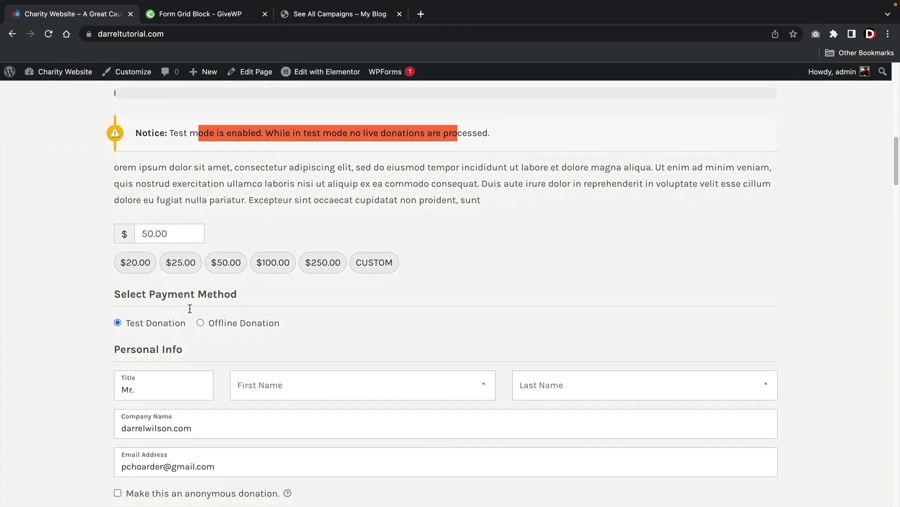
{"action": "scroll", "coordinate": [191, 311], "scroll_direction": "down", "scroll_amount": 10}
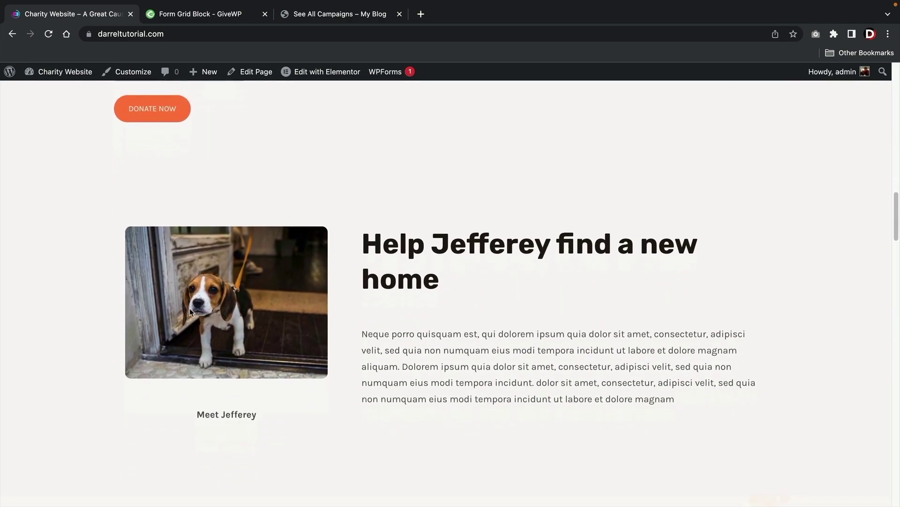
{"action": "scroll", "coordinate": [192, 309], "scroll_direction": "up", "scroll_amount": 6}
{"action": "scroll", "coordinate": [192, 309], "scroll_direction": "up", "scroll_amount": 10}
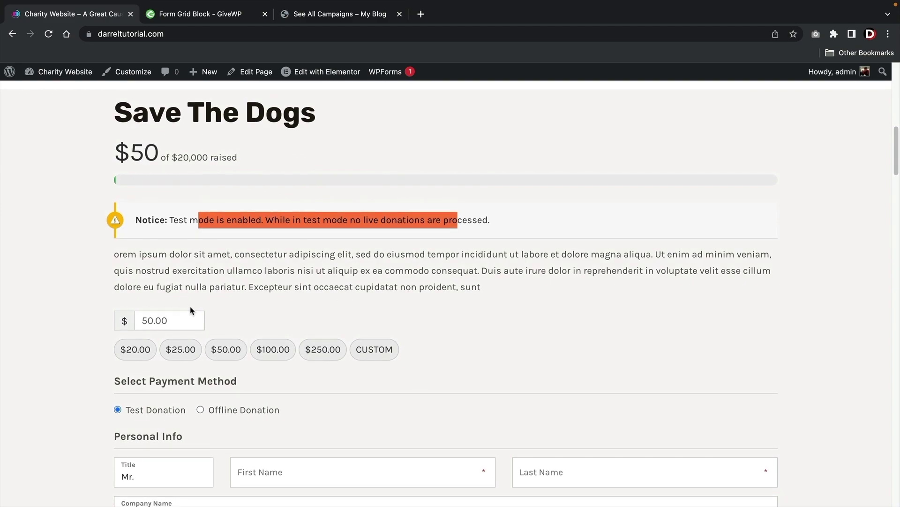
{"action": "scroll", "coordinate": [191, 310], "scroll_direction": "down", "scroll_amount": 1}
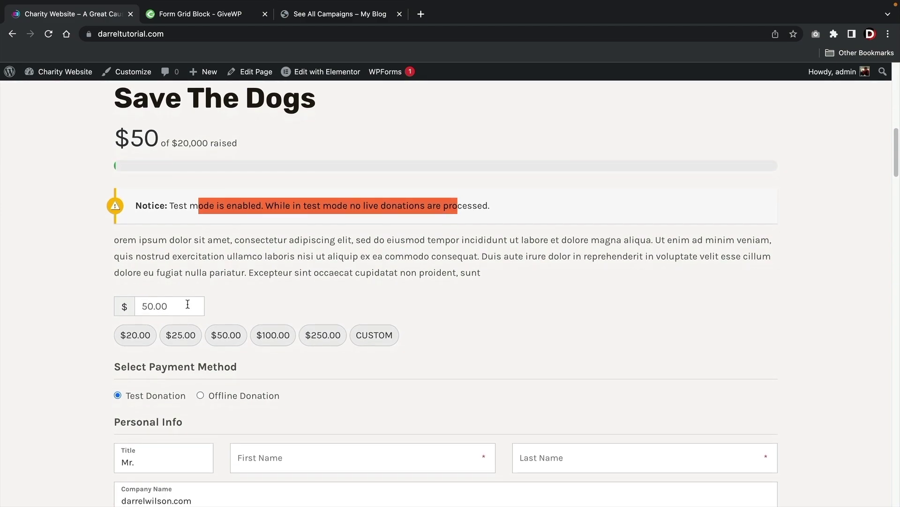
{"action": "left_click", "coordinate": [67, 97]}
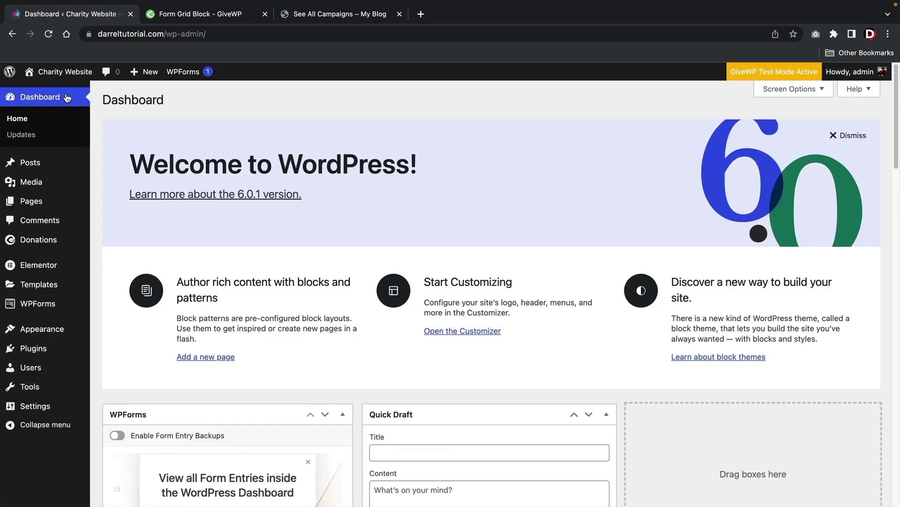
Look over the forms list, the Save The Dogs editor and Setup Guide, then open Reports
{"action": "left_click", "coordinate": [53, 240]}
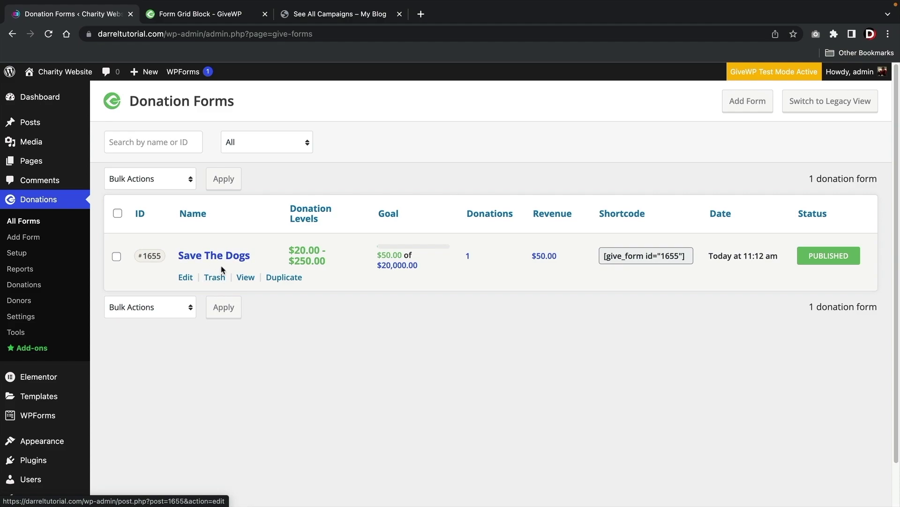
{"action": "left_click", "coordinate": [185, 278]}
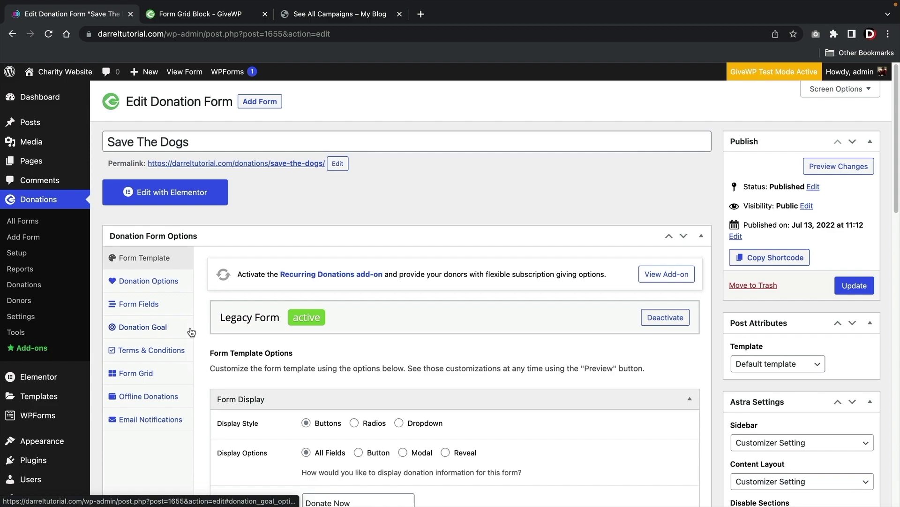
{"action": "left_click", "coordinate": [26, 253]}
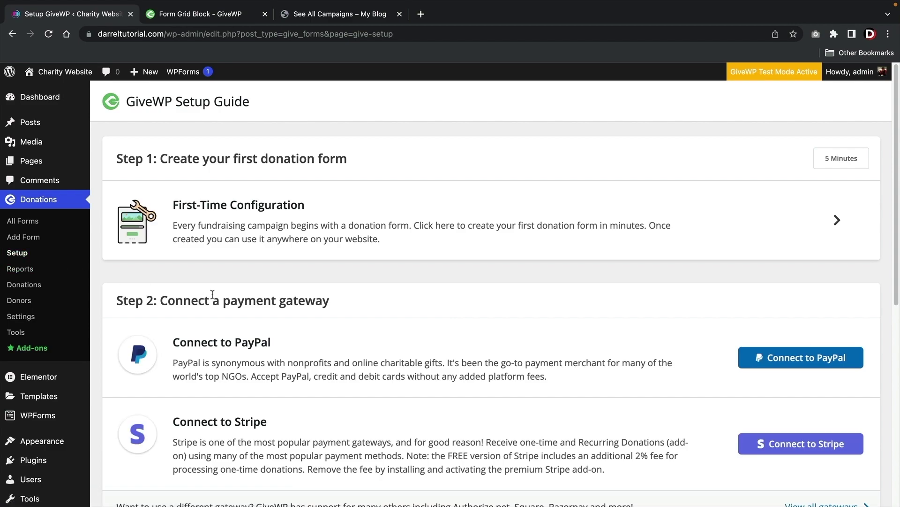
{"action": "scroll", "coordinate": [227, 297], "scroll_direction": "down", "scroll_amount": 2}
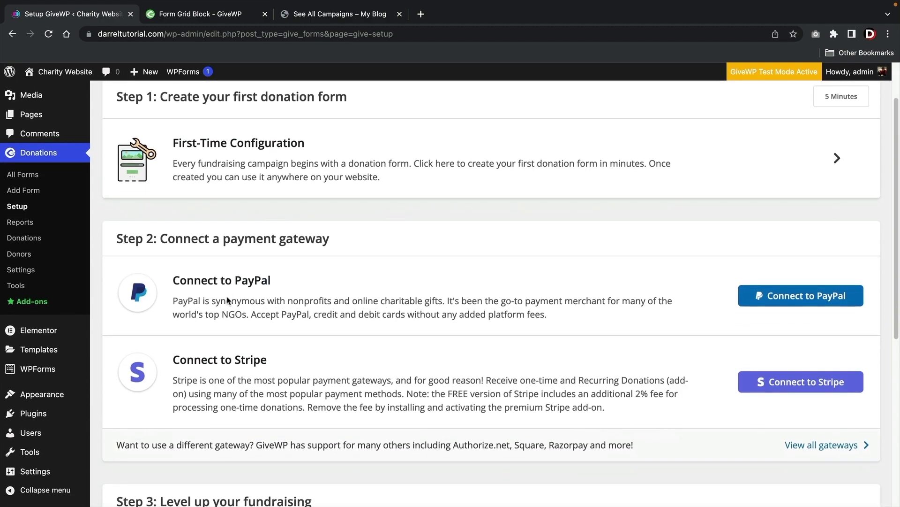
{"action": "scroll", "coordinate": [227, 296], "scroll_direction": "down", "scroll_amount": 1}
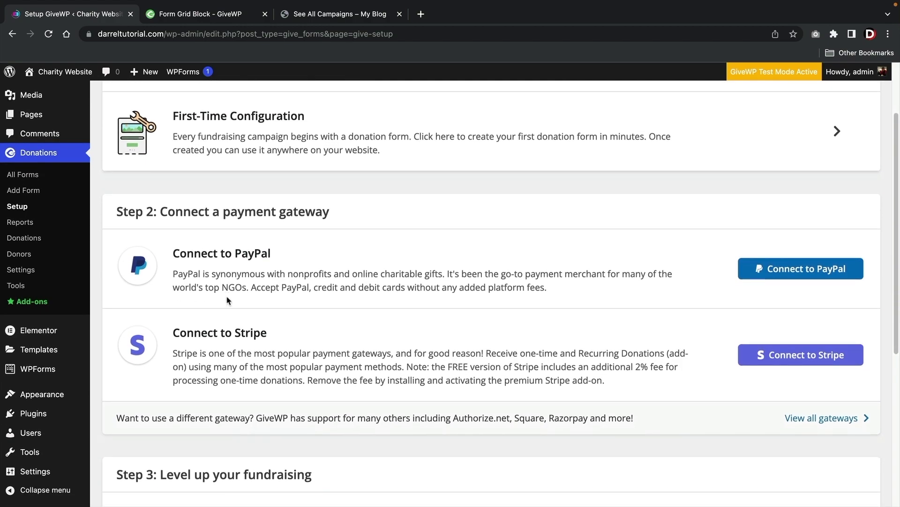
{"action": "scroll", "coordinate": [227, 300], "scroll_direction": "up", "scroll_amount": 1}
{"action": "scroll", "coordinate": [220, 294], "scroll_direction": "up", "scroll_amount": 1}
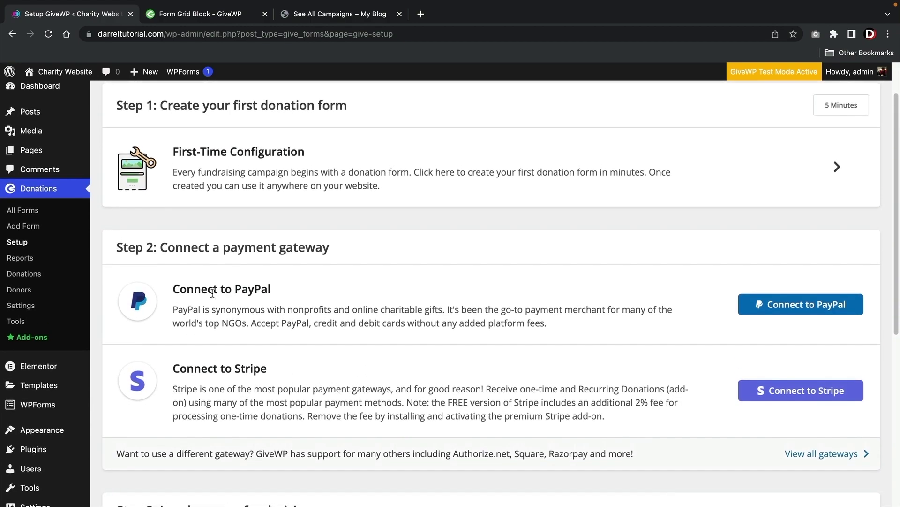
{"action": "left_click", "coordinate": [25, 259]}
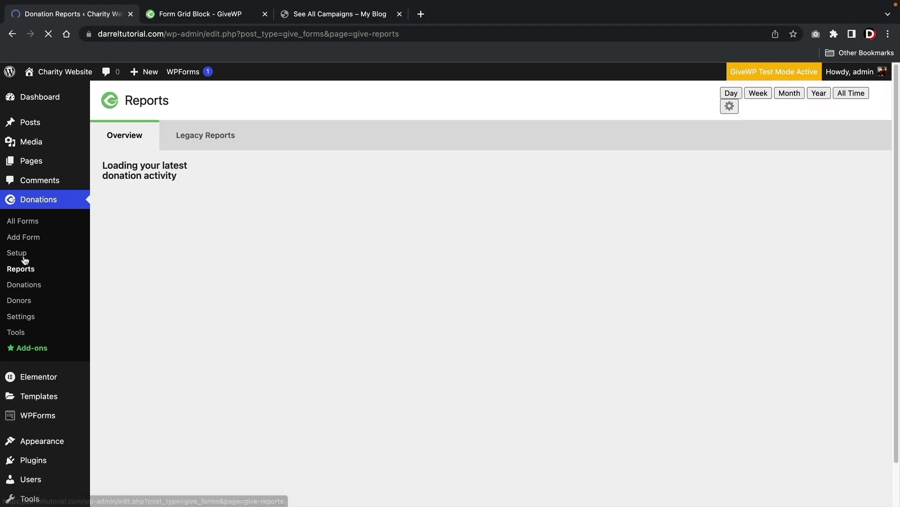
Scroll the Reports overview charts, then switch to Legacy Reports showing $50.00 revenue and 1 donation
{"action": "scroll", "coordinate": [217, 287], "scroll_direction": "down", "scroll_amount": 3}
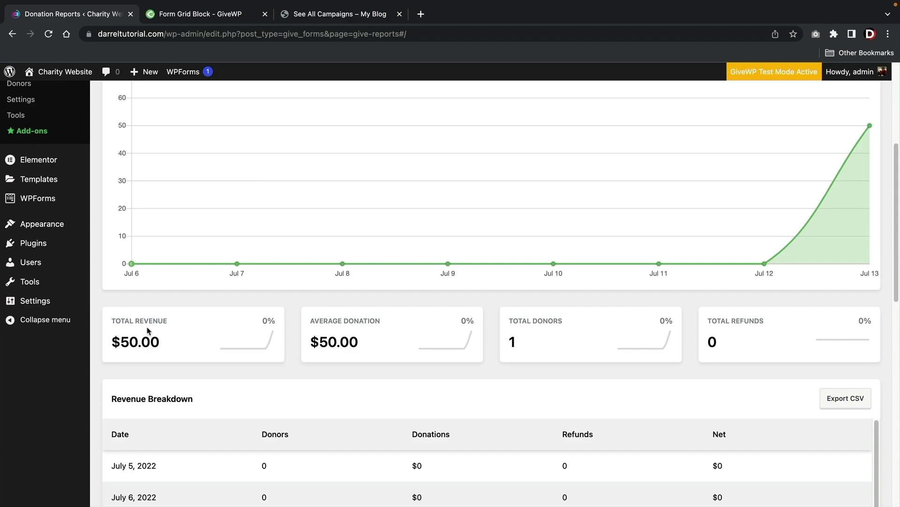
{"action": "left_click_drag", "start_coordinate": [139, 323], "coordinate": [177, 325]}
{"action": "left_click_drag", "start_coordinate": [326, 321], "coordinate": [395, 324]}
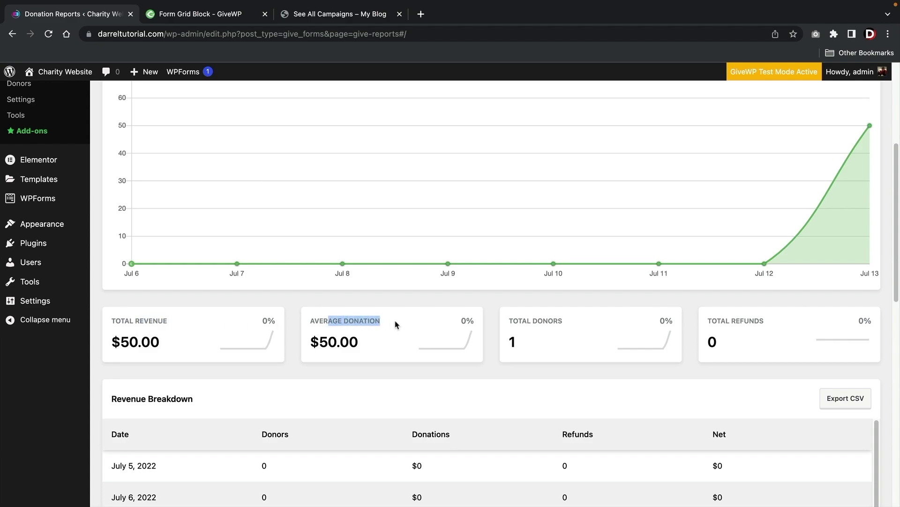
{"action": "scroll", "coordinate": [536, 331], "scroll_direction": "down", "scroll_amount": 5}
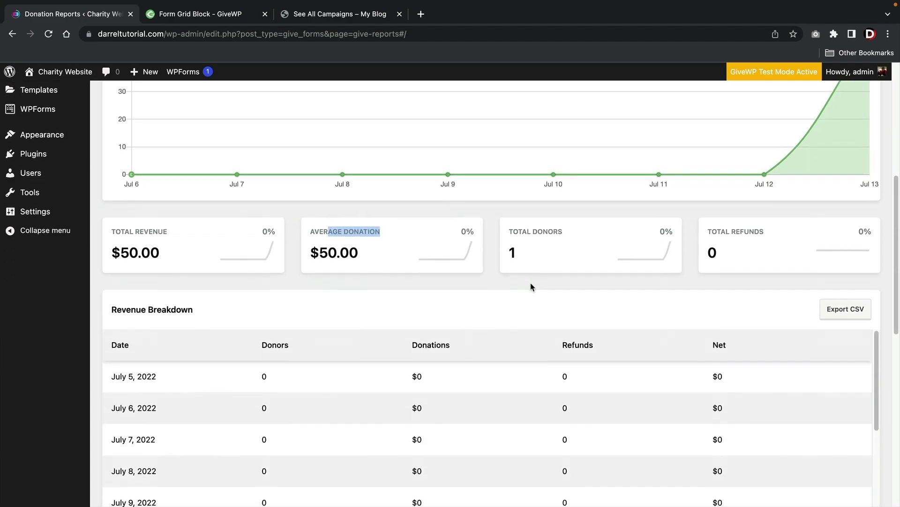
{"action": "scroll", "coordinate": [321, 265], "scroll_direction": "down", "scroll_amount": 3}
{"action": "scroll", "coordinate": [382, 389], "scroll_direction": "down", "scroll_amount": 4}
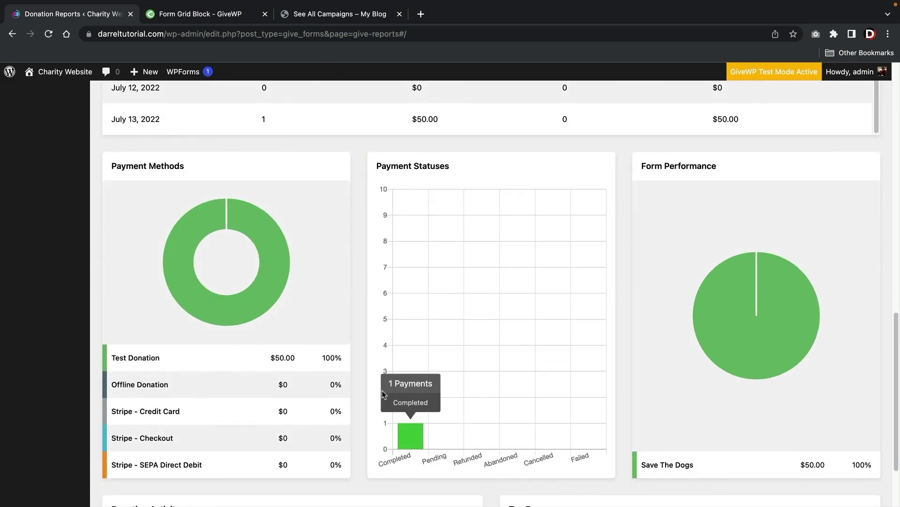
{"action": "scroll", "coordinate": [571, 357], "scroll_direction": "up", "scroll_amount": 6}
{"action": "scroll", "coordinate": [571, 357], "scroll_direction": "up", "scroll_amount": 10}
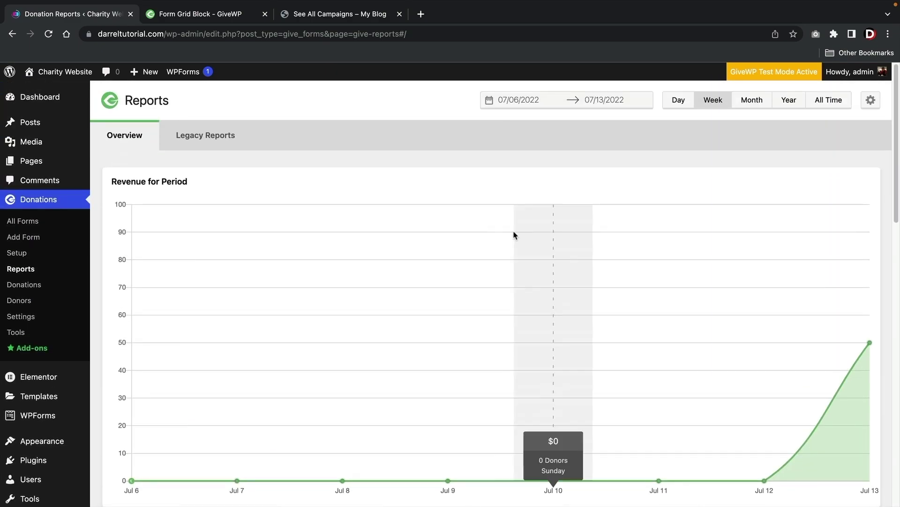
{"action": "left_click", "coordinate": [202, 136]}
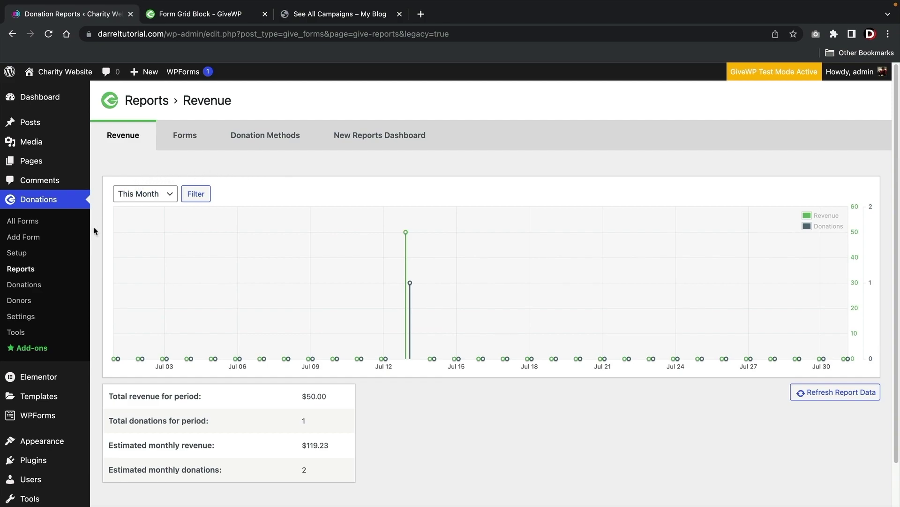
Review the donations list, the $50.00 donation's details and the donors list, then open Tools
{"action": "left_click", "coordinate": [24, 284]}
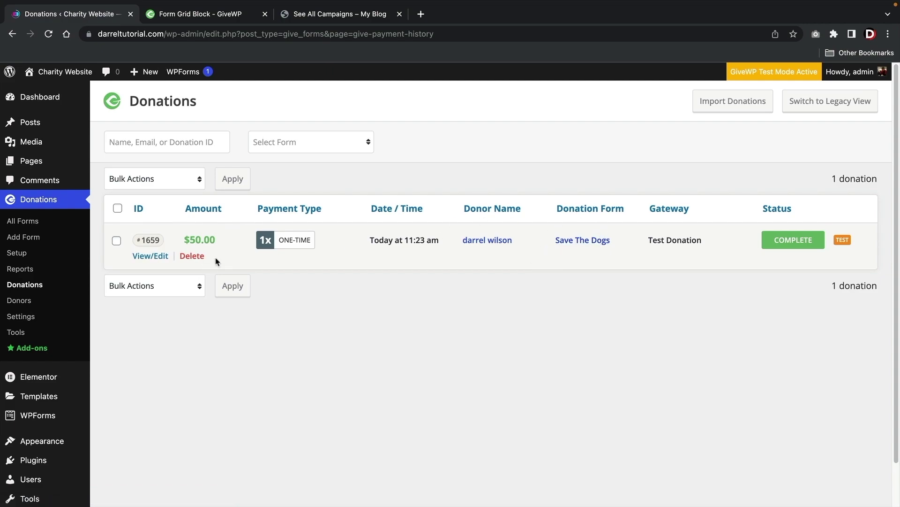
{"action": "left_click", "coordinate": [158, 259]}
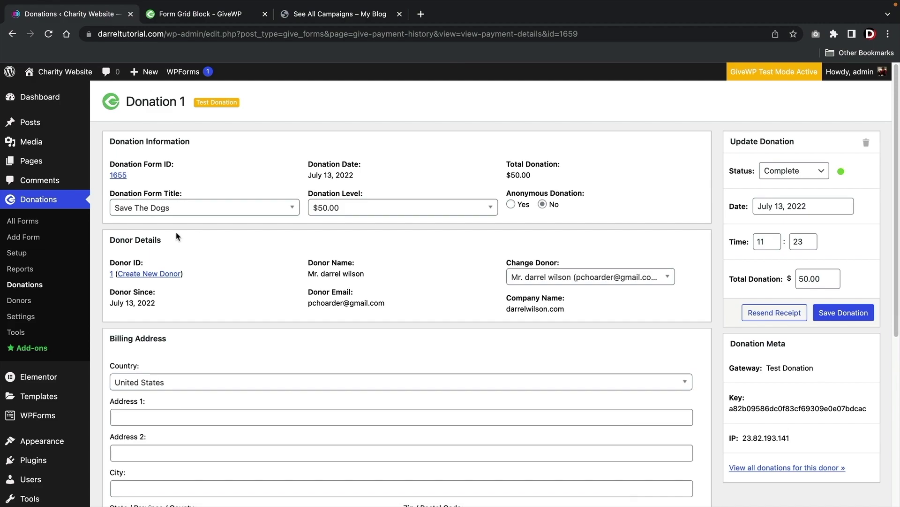
{"action": "left_click", "coordinate": [24, 301]}
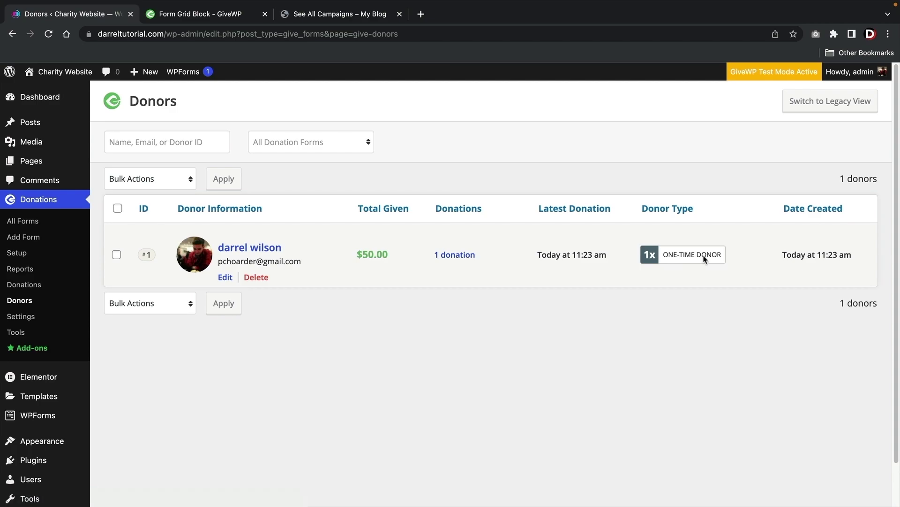
{"action": "left_click", "coordinate": [17, 332]}
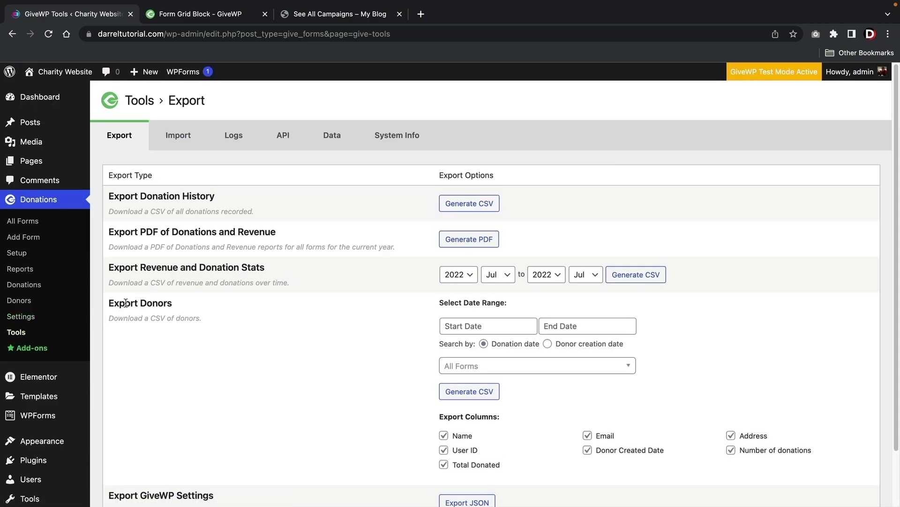
Browse the Import, Logs, API, Data and System Info tool tabs
{"action": "left_click", "coordinate": [187, 136]}
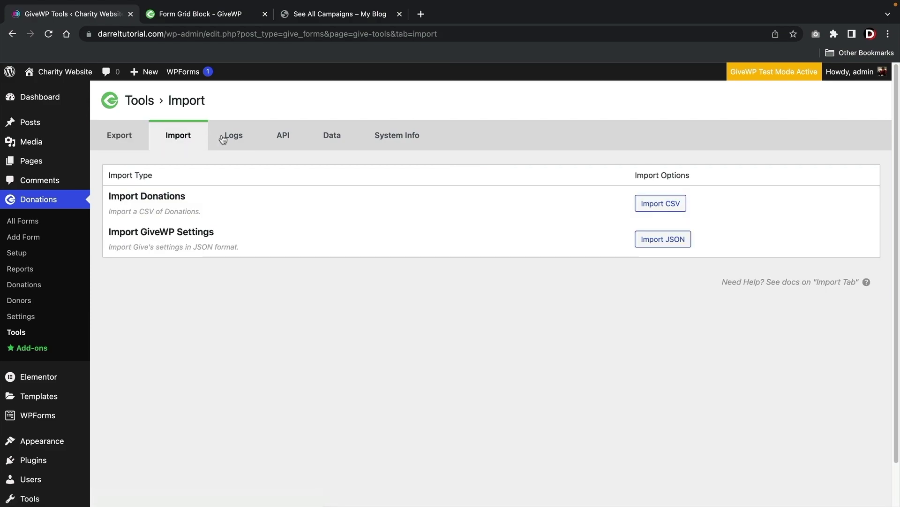
{"action": "left_click", "coordinate": [235, 136]}
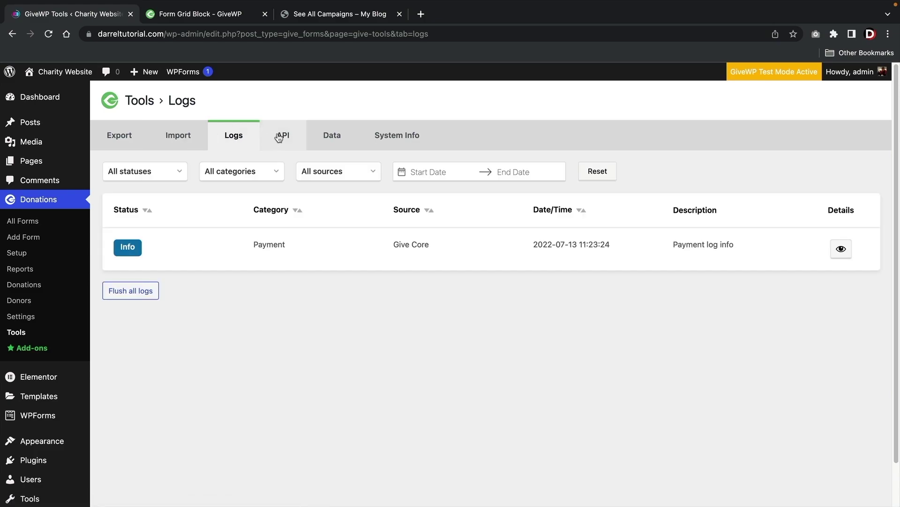
{"action": "left_click", "coordinate": [279, 136]}
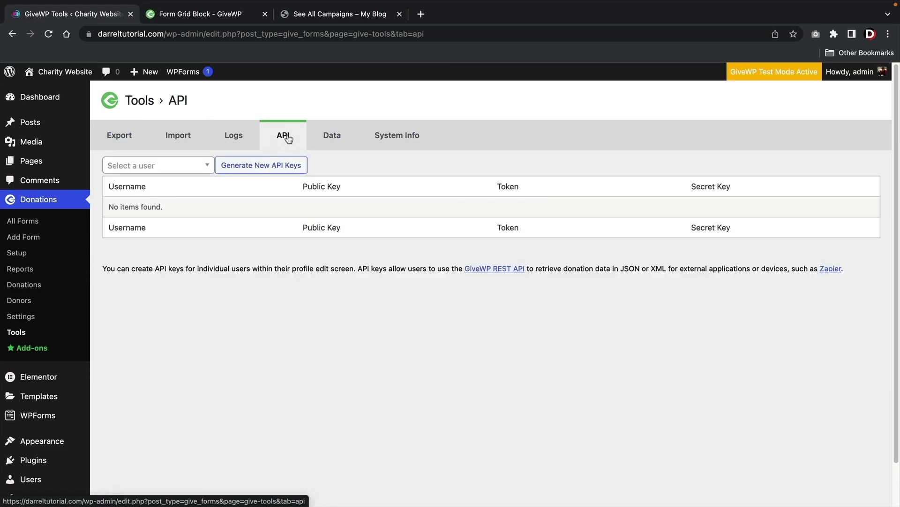
{"action": "left_click", "coordinate": [335, 137]}
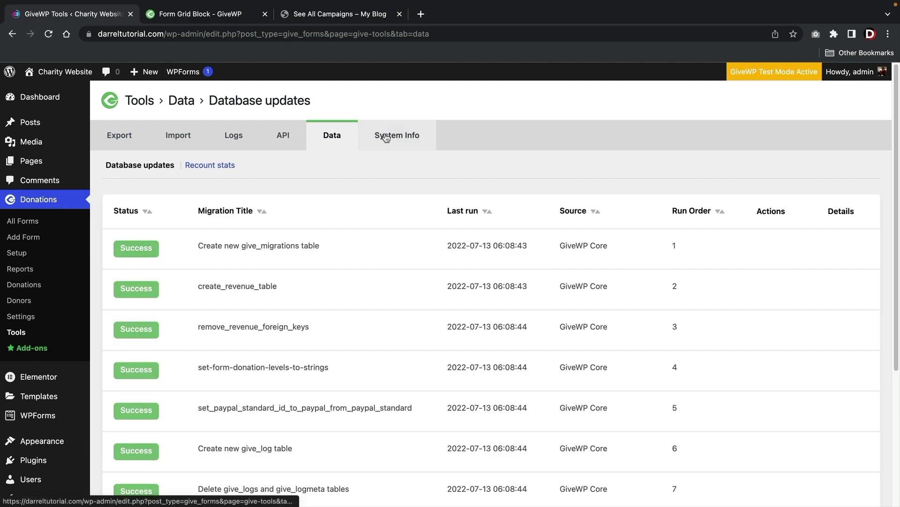
{"action": "left_click", "coordinate": [385, 137]}
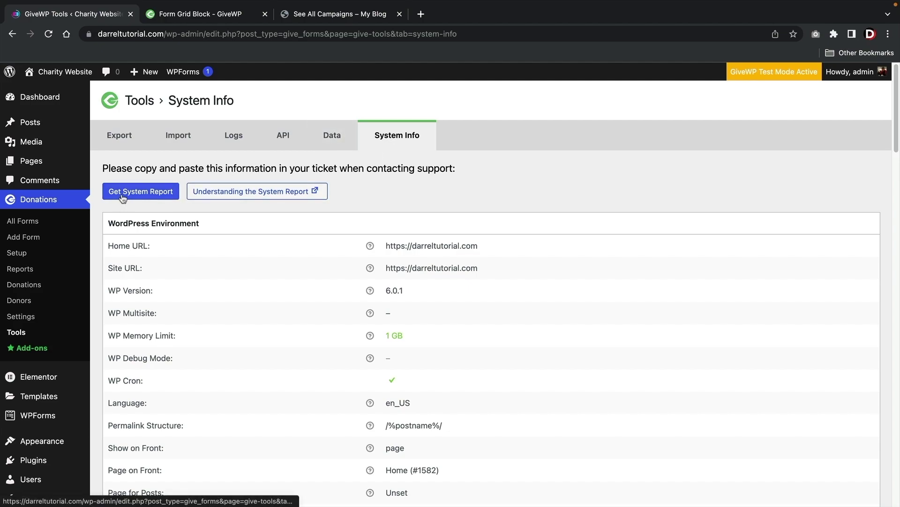
{"action": "scroll", "coordinate": [231, 281], "scroll_direction": "down", "scroll_amount": 4}
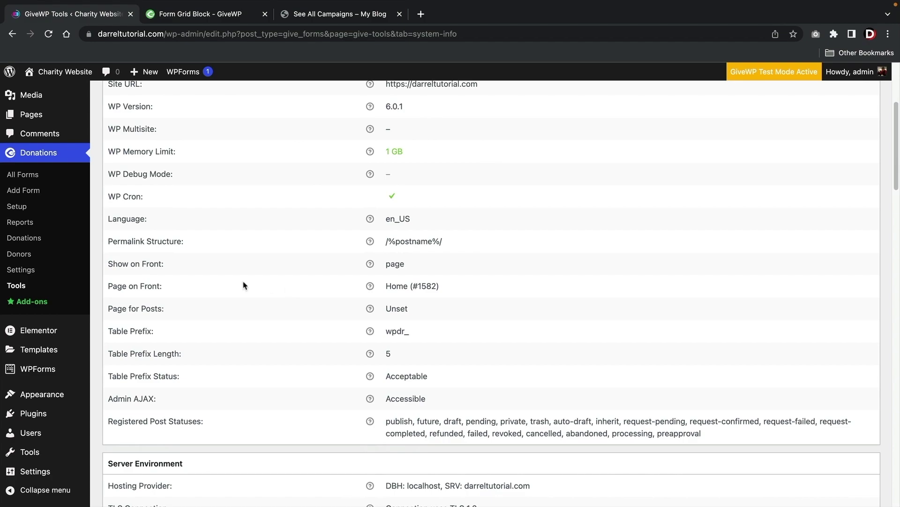
{"action": "scroll", "coordinate": [243, 286], "scroll_direction": "up", "scroll_amount": 4}
Back on Export, review the Donation History and PDF export options, then go to GiveWP Settings
{"action": "left_click", "coordinate": [131, 137]}
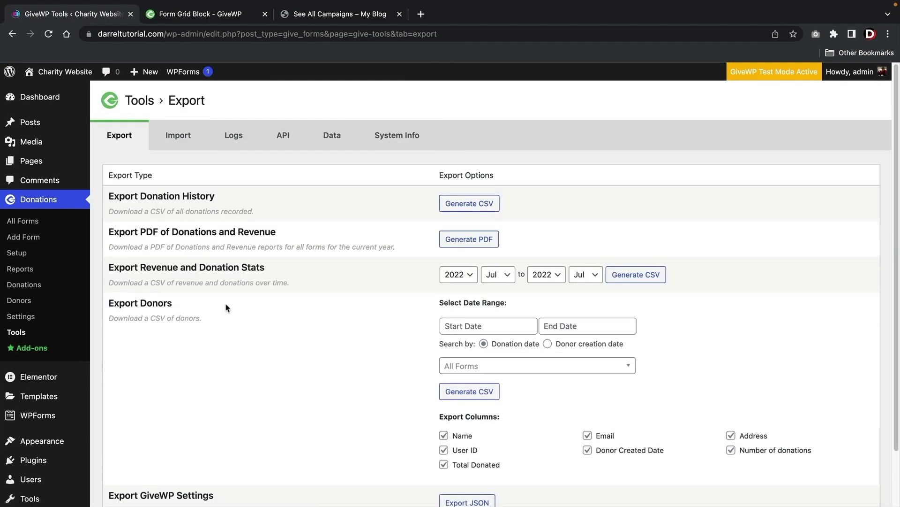
{"action": "scroll", "coordinate": [244, 304], "scroll_direction": "down", "scroll_amount": 1}
{"action": "scroll", "coordinate": [346, 403], "scroll_direction": "up", "scroll_amount": 1}
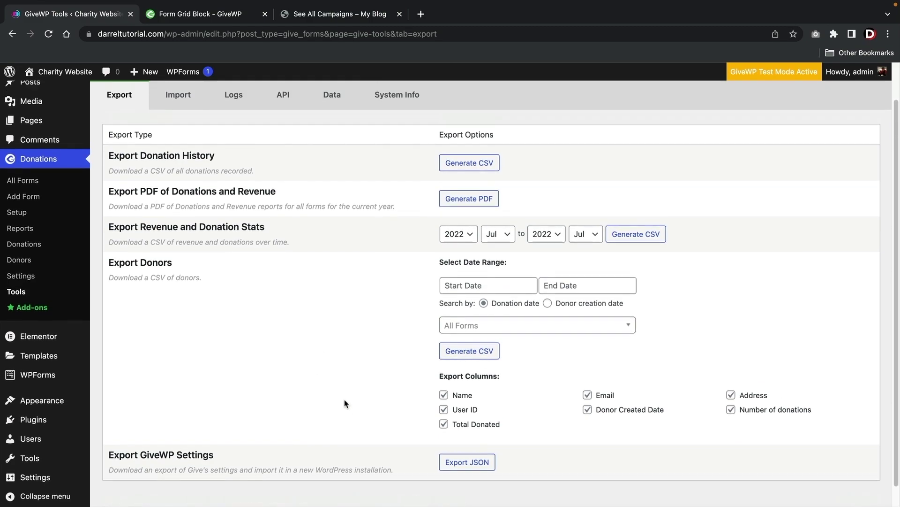
{"action": "left_click_drag", "start_coordinate": [117, 195], "coordinate": [212, 195]}
{"action": "left_click_drag", "start_coordinate": [126, 231], "coordinate": [274, 231]}
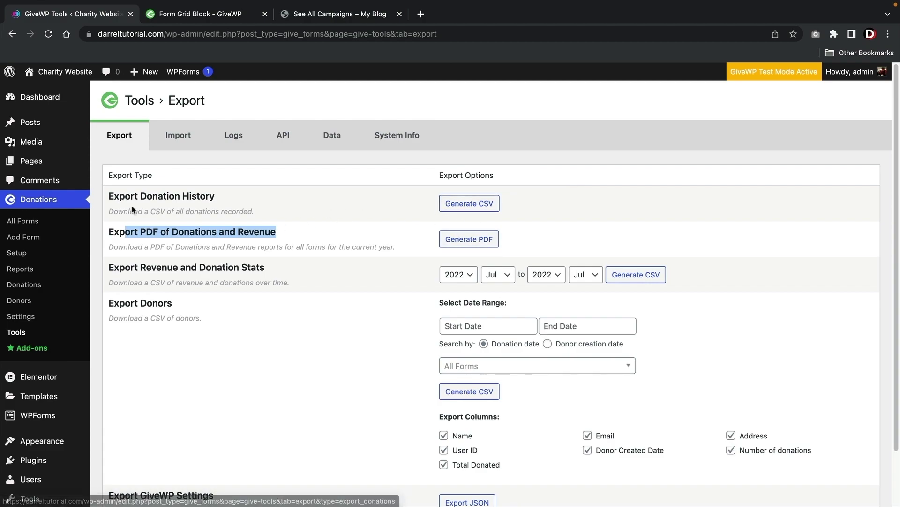
{"action": "left_click", "coordinate": [31, 318]}
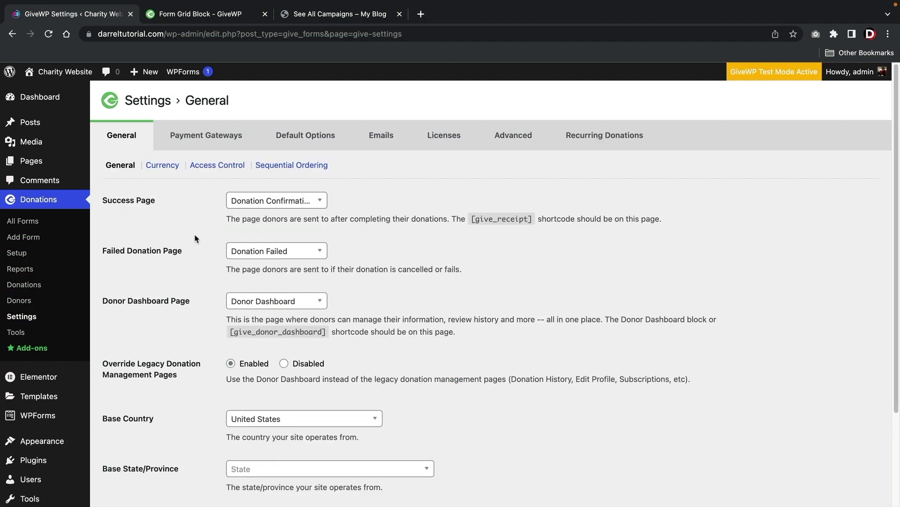
Keep Donation Confirmation as the success page and set Donor Dashboard Page to Donors Dash
{"action": "scroll", "coordinate": [195, 233], "scroll_direction": "down", "scroll_amount": 3}
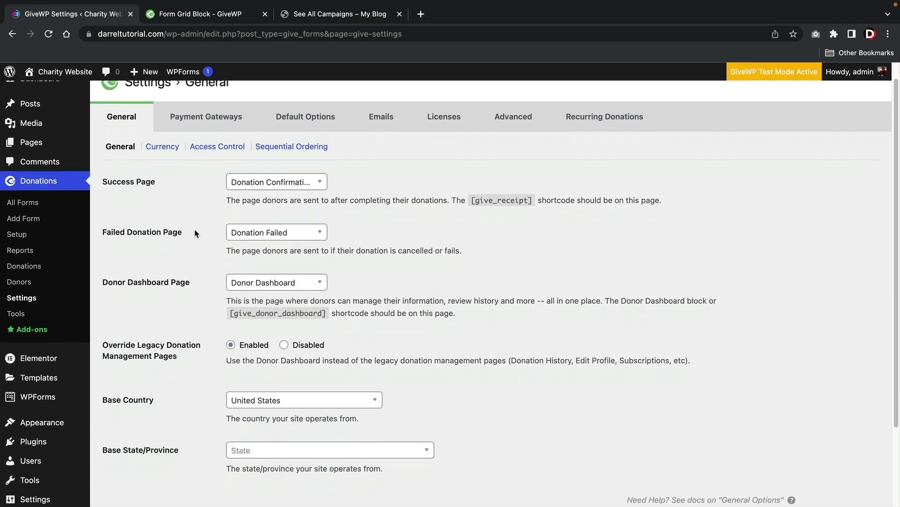
{"action": "scroll", "coordinate": [195, 233], "scroll_direction": "up", "scroll_amount": 3}
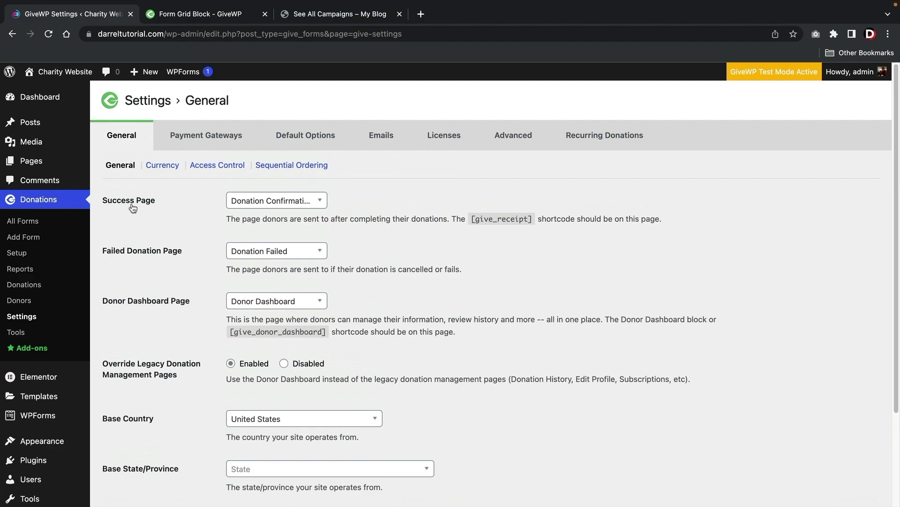
{"action": "left_click", "coordinate": [247, 202]}
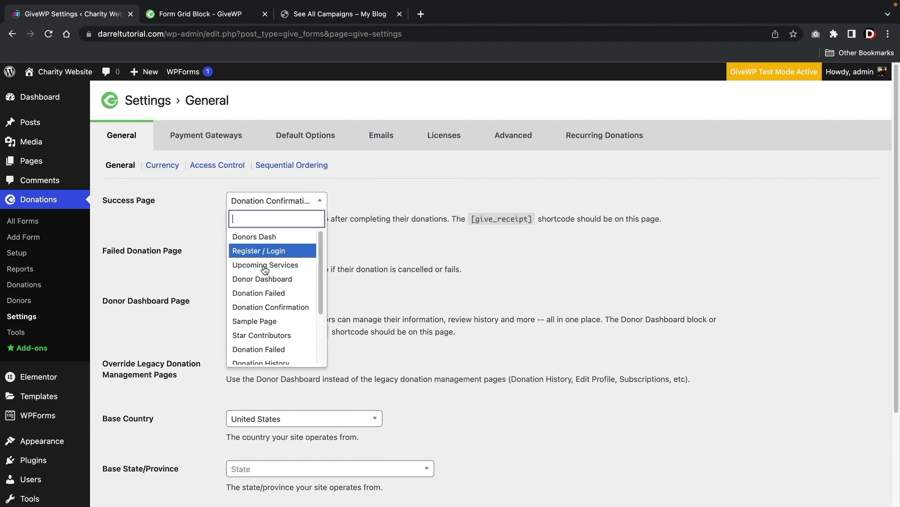
{"action": "left_click", "coordinate": [270, 307]}
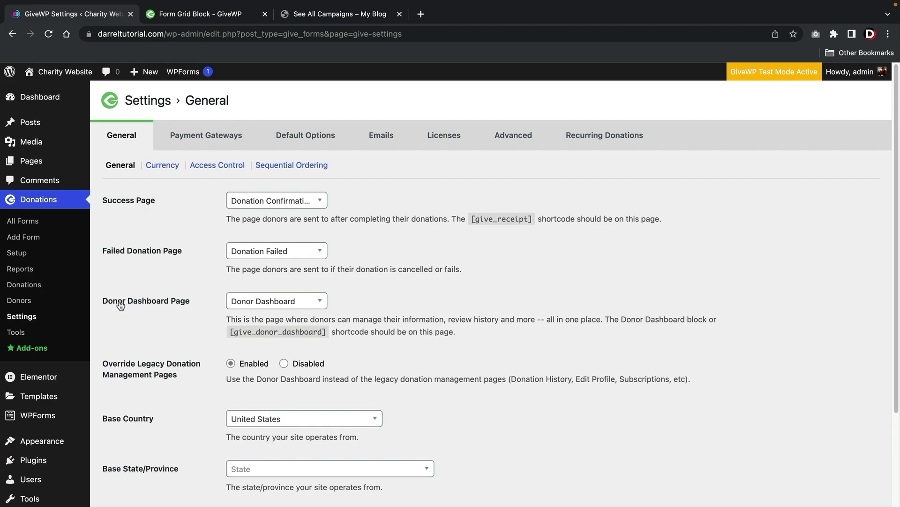
{"action": "left_click", "coordinate": [278, 306]}
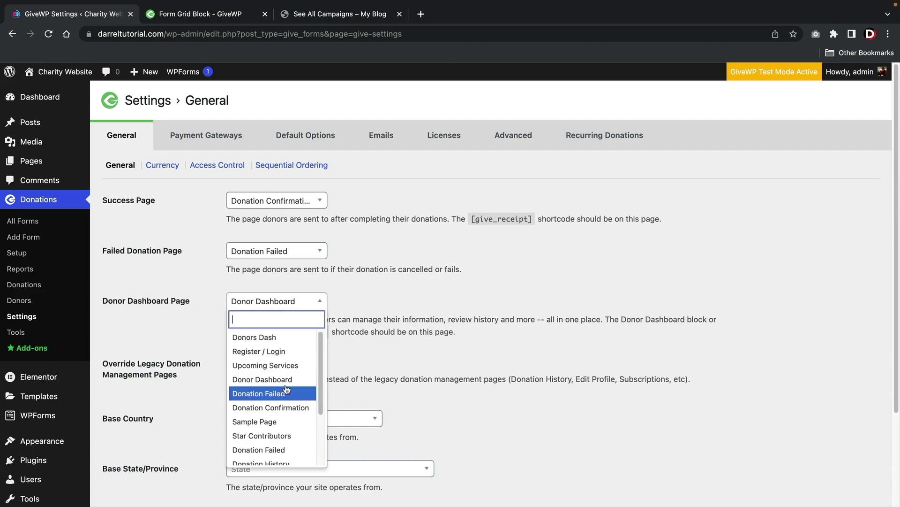
{"action": "left_click", "coordinate": [275, 338]}
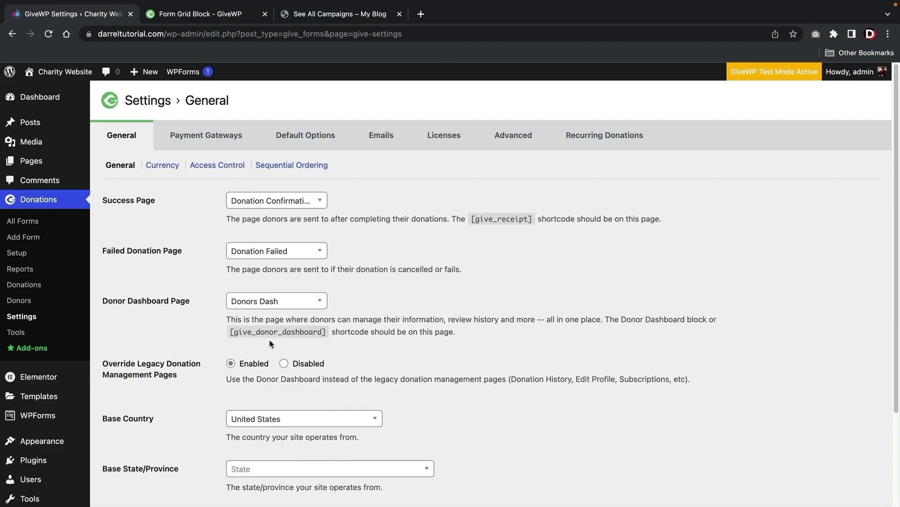
Set the base state to Nevada and save the general settings
{"action": "scroll", "coordinate": [203, 339], "scroll_direction": "down", "scroll_amount": 3}
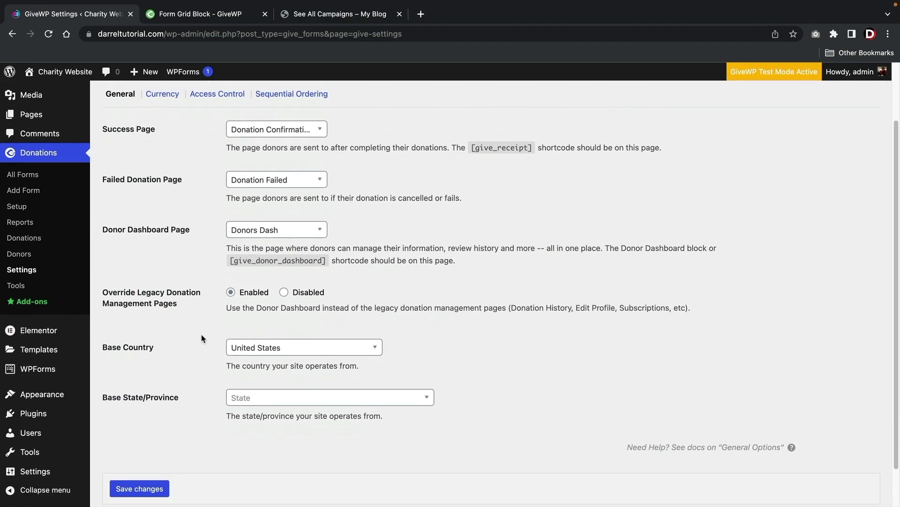
{"action": "scroll", "coordinate": [255, 254], "scroll_direction": "up", "scroll_amount": 1}
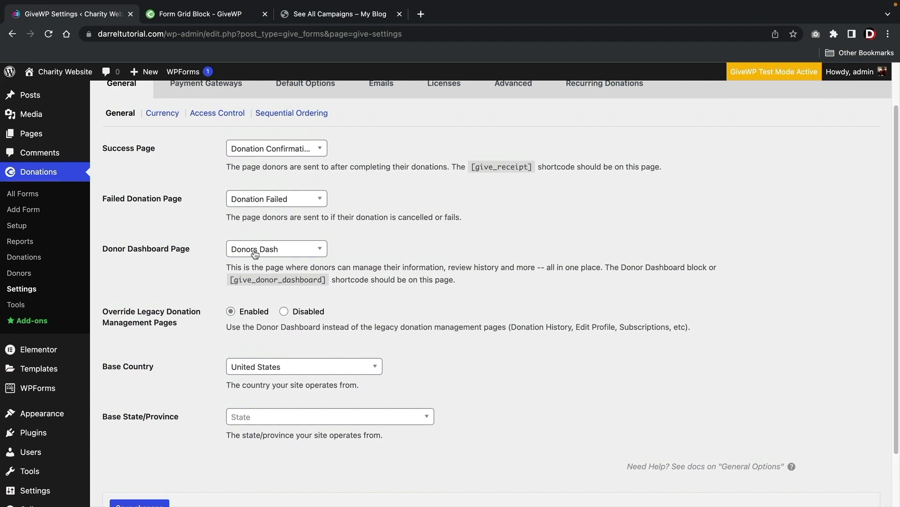
{"action": "scroll", "coordinate": [258, 371], "scroll_direction": "down", "scroll_amount": 3}
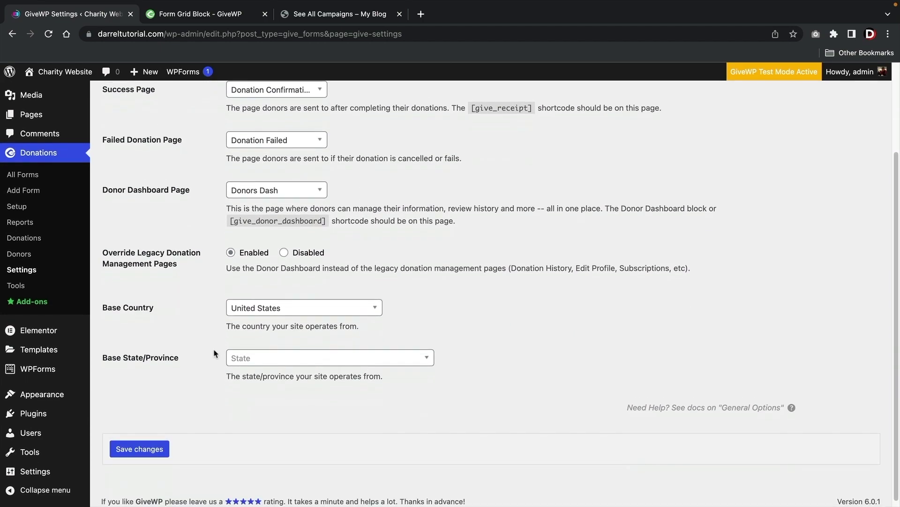
{"action": "left_click", "coordinate": [267, 353]}
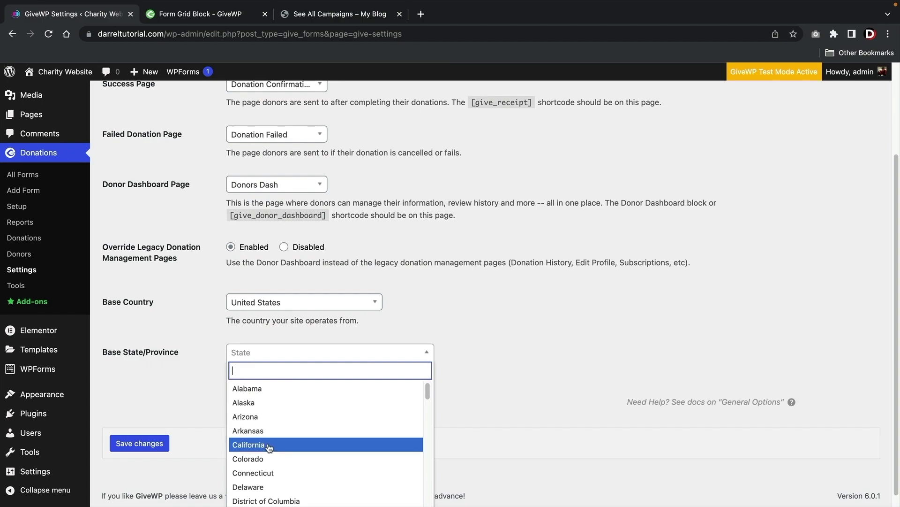
{"action": "type", "text": "nev"}
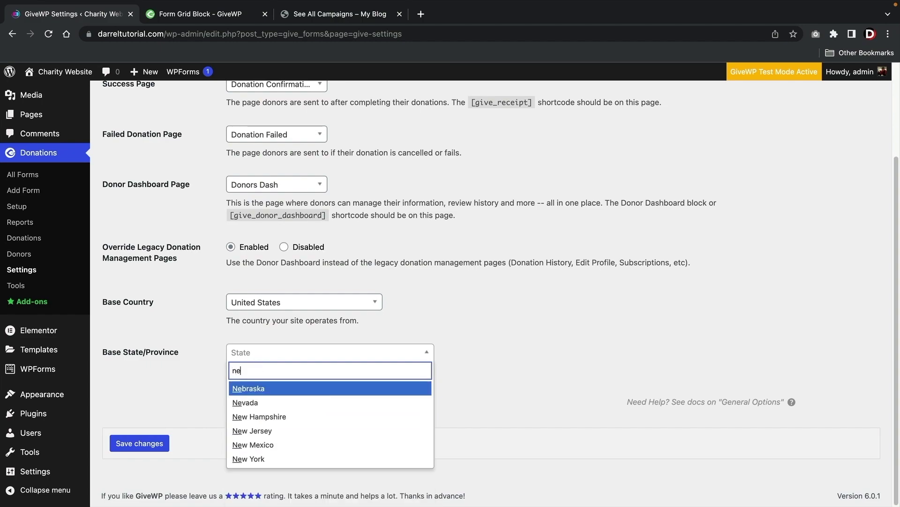
{"action": "left_click", "coordinate": [252, 390]}
{"action": "left_click", "coordinate": [153, 442]}
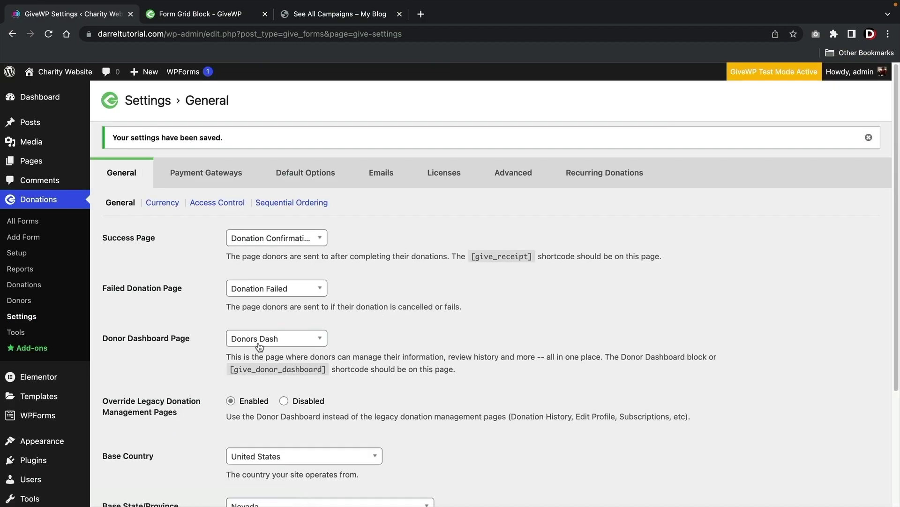
Visit the public site and open the Donors Dash page from Register / Login
{"action": "mouse_move", "coordinate": [75, 71]}
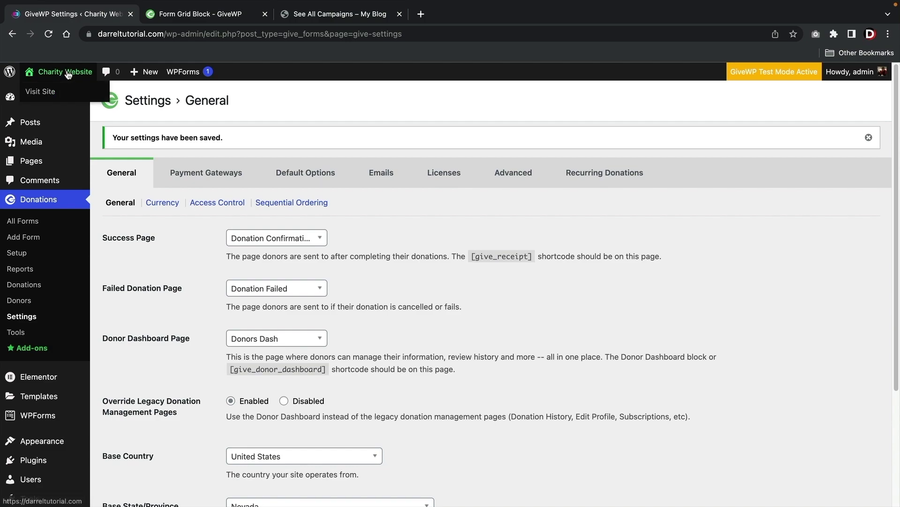
{"action": "left_click", "coordinate": [60, 96]}
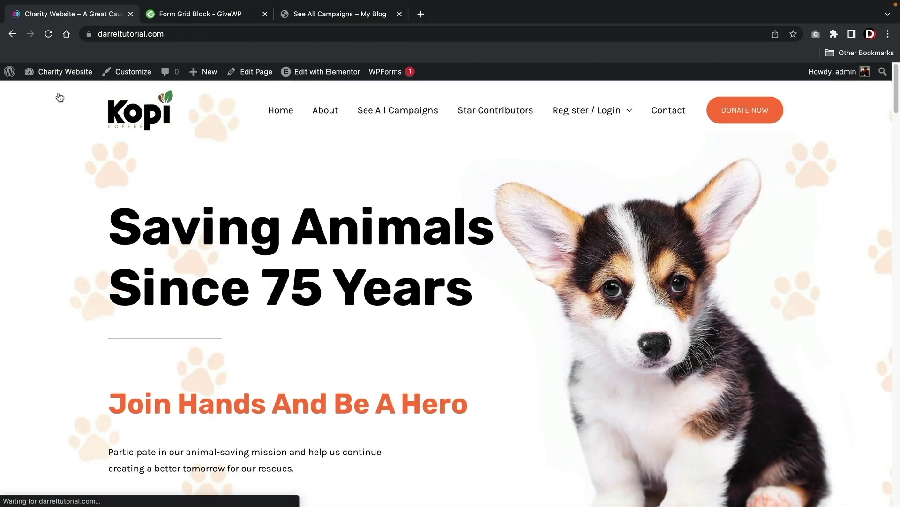
{"action": "mouse_move", "coordinate": [579, 116]}
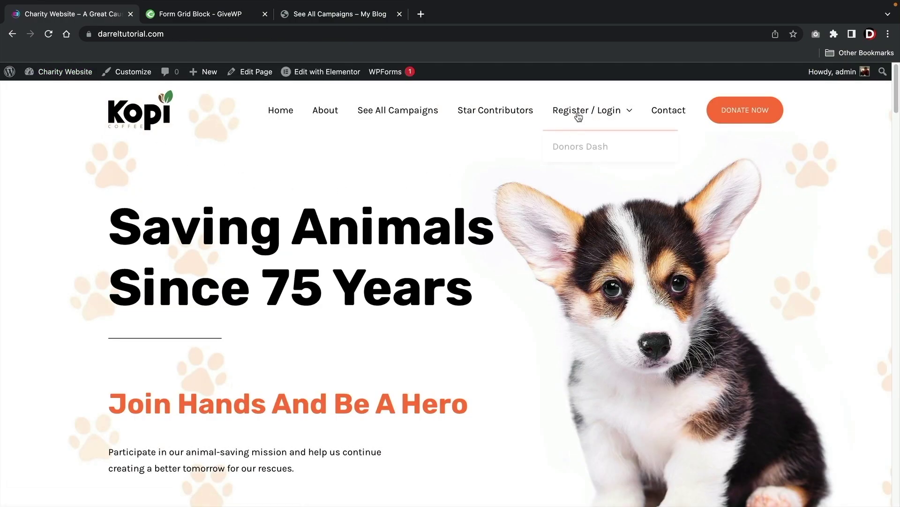
{"action": "left_click", "coordinate": [581, 149]}
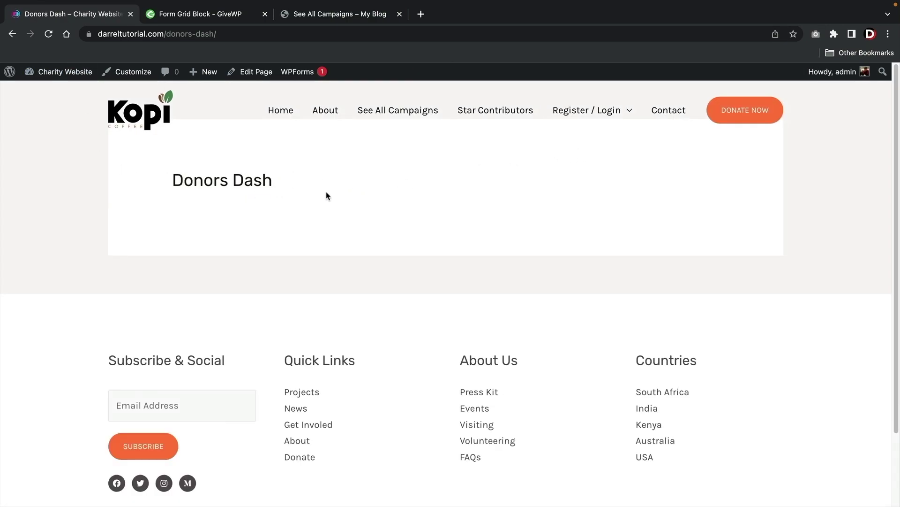
Edit the Donors Dash page and insert a Donor Dashboard block
{"action": "left_click", "coordinate": [251, 74]}
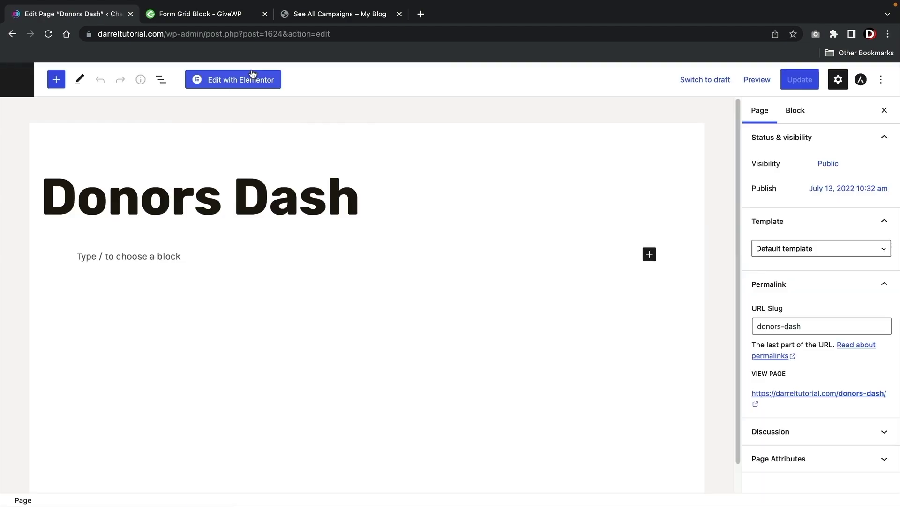
{"action": "left_click", "coordinate": [56, 81]}
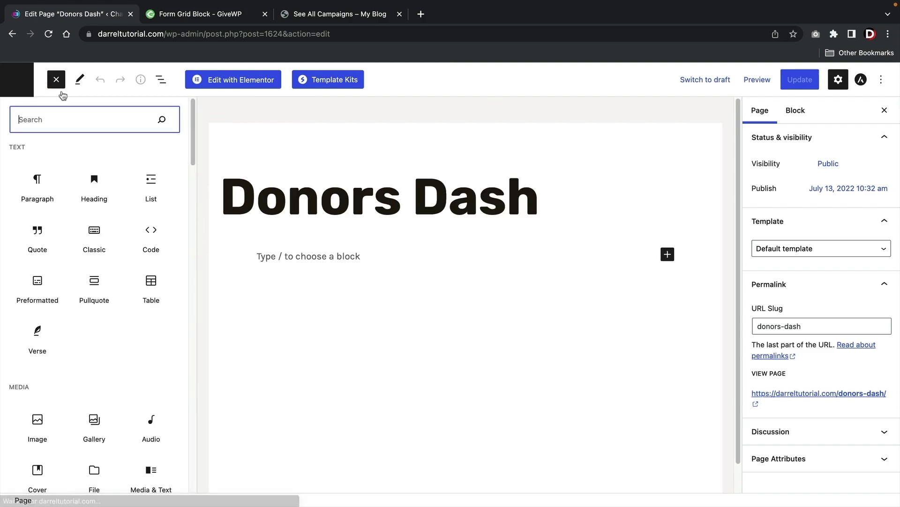
{"action": "scroll", "coordinate": [120, 336], "scroll_direction": "down", "scroll_amount": 10}
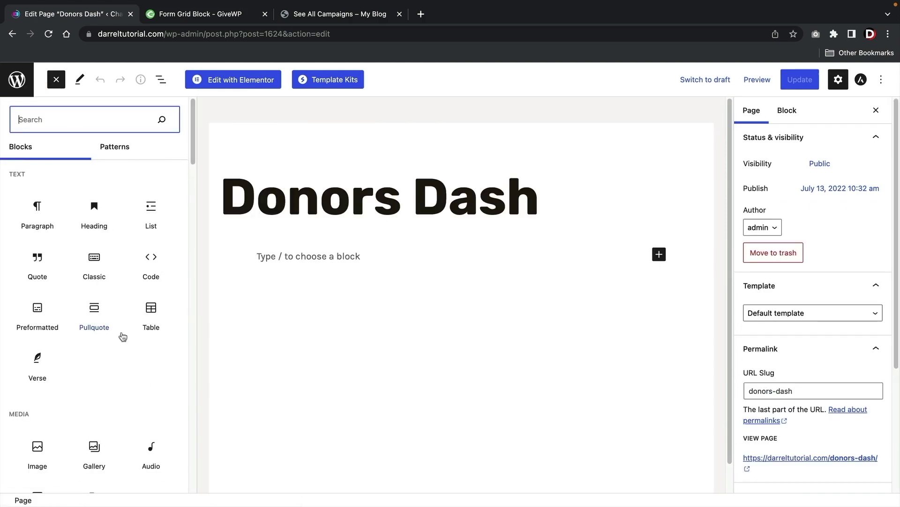
{"action": "scroll", "coordinate": [122, 336], "scroll_direction": "down", "scroll_amount": 20}
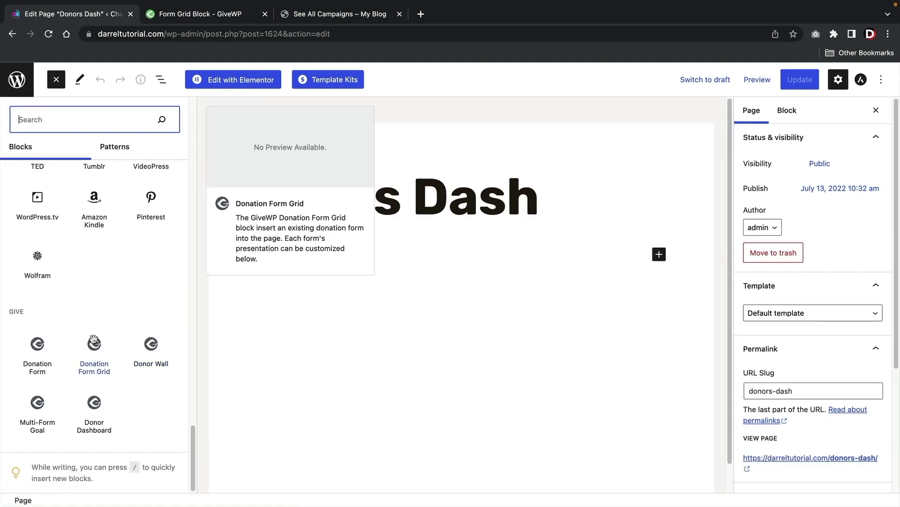
{"action": "left_click", "coordinate": [97, 428]}
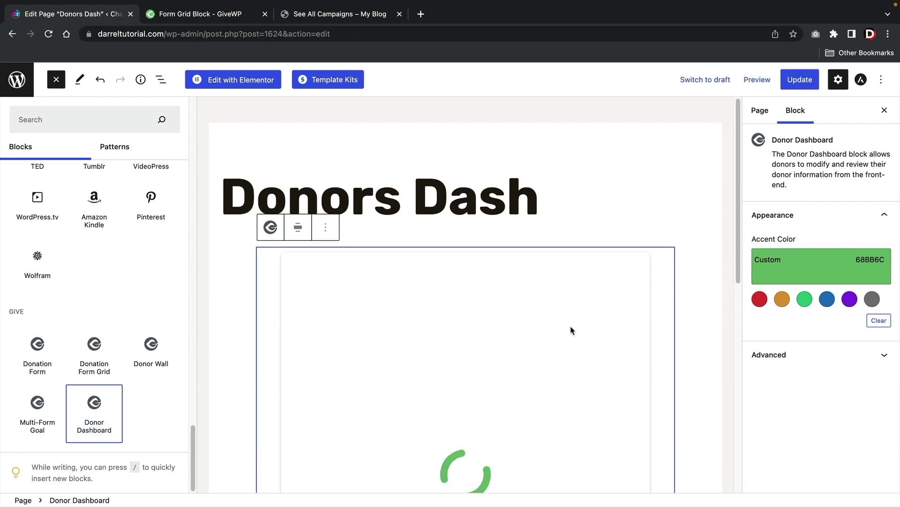
Give the block an orange DD9933 accent, update the page and view it
{"action": "scroll", "coordinate": [715, 347], "scroll_direction": "down", "scroll_amount": 5}
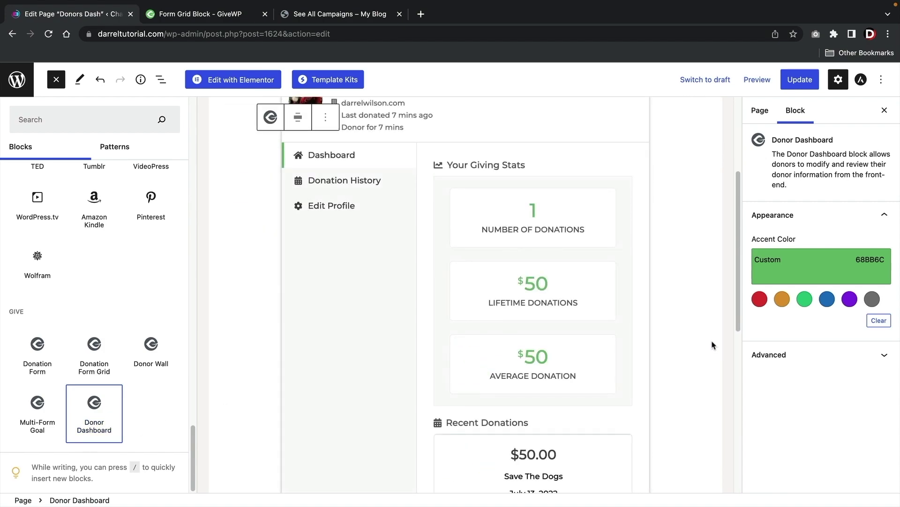
{"action": "scroll", "coordinate": [724, 297], "scroll_direction": "up", "scroll_amount": 3}
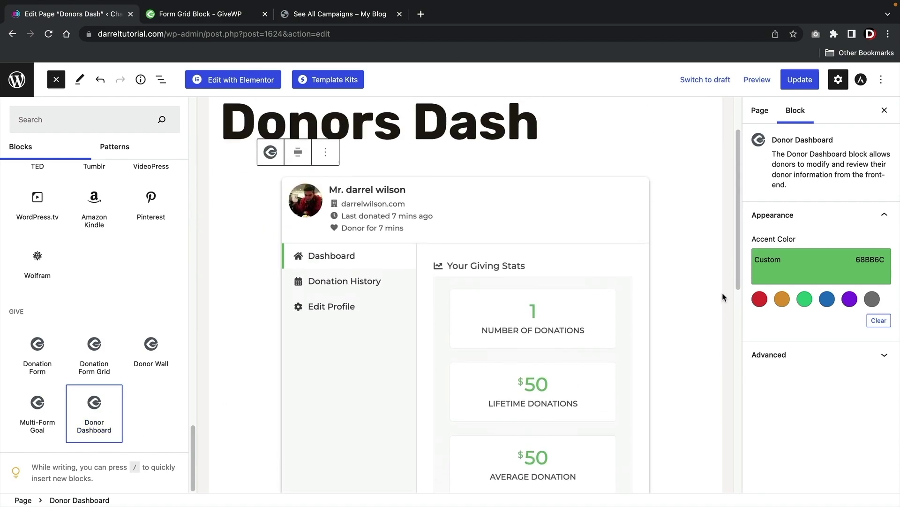
{"action": "left_click", "coordinate": [782, 299]}
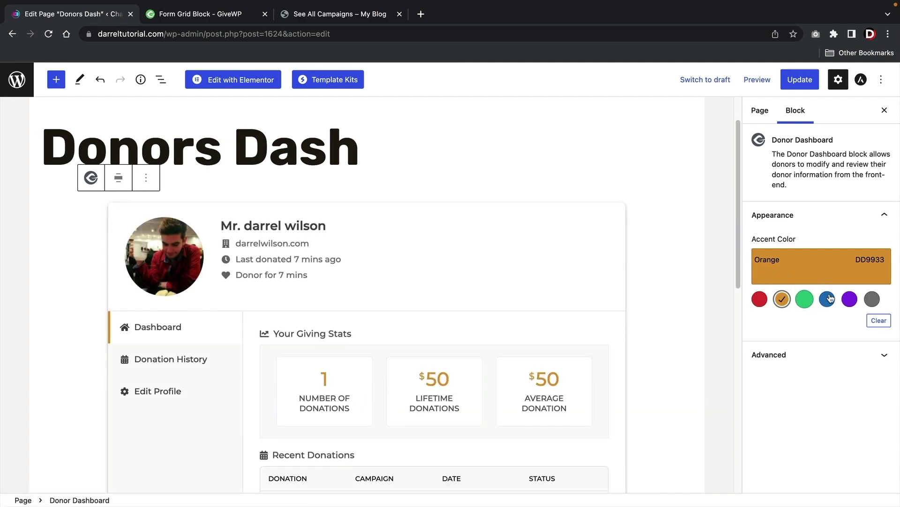
{"action": "left_click", "coordinate": [803, 80]}
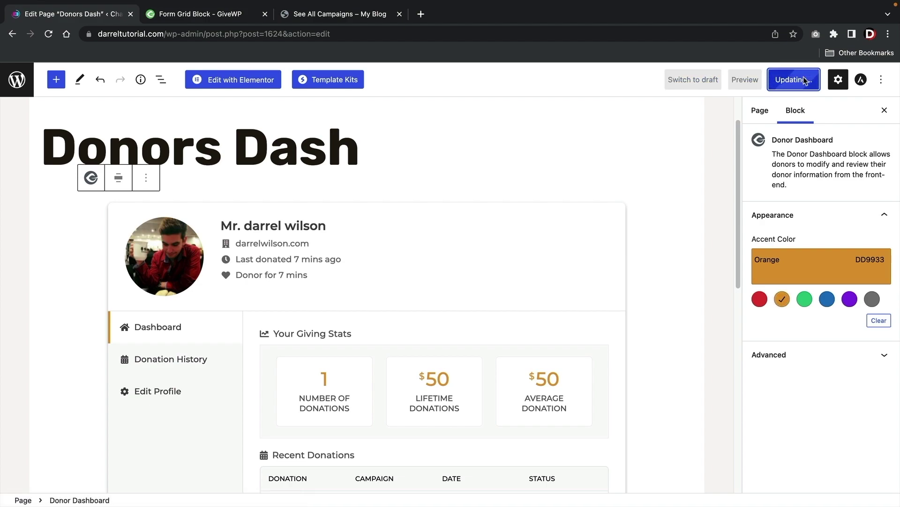
{"action": "left_click", "coordinate": [114, 472]}
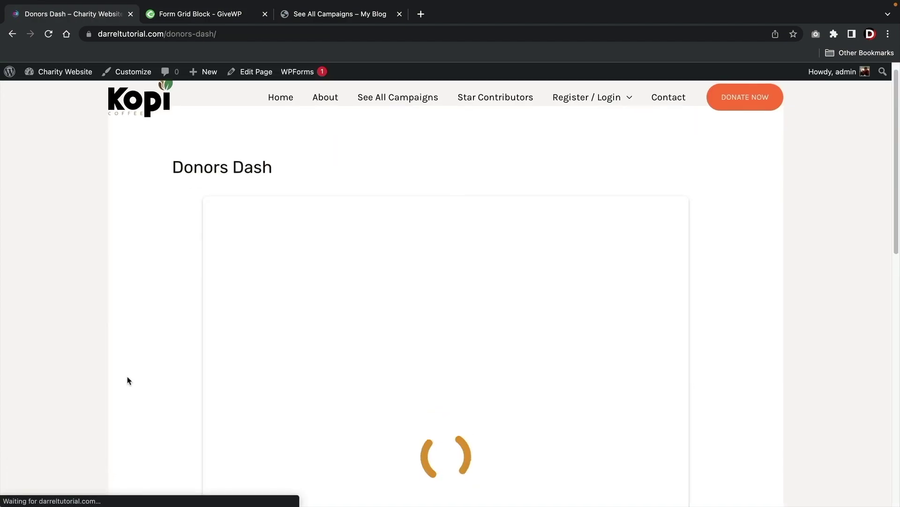
Review the live Donors Dash page with the donor's $50 giving stats
{"action": "scroll", "coordinate": [129, 375], "scroll_direction": "down", "scroll_amount": 2}
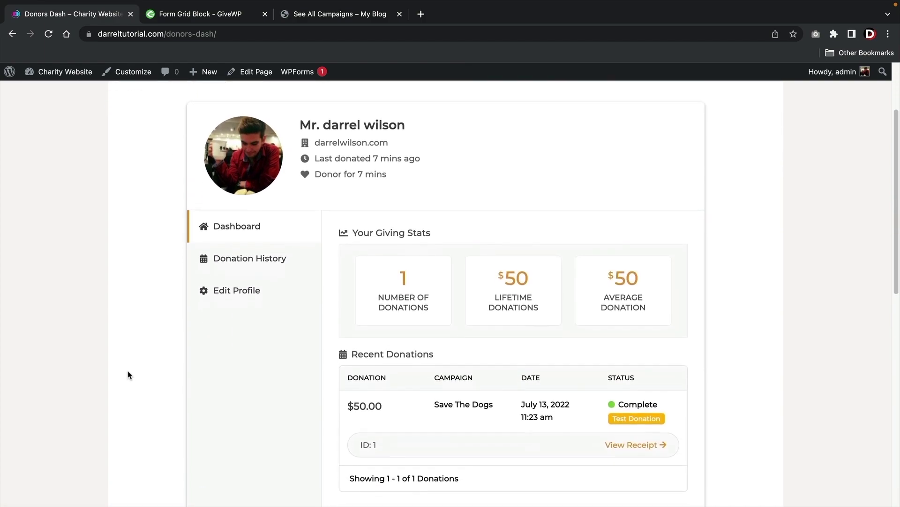
{"action": "scroll", "coordinate": [129, 373], "scroll_direction": "down", "scroll_amount": 1}
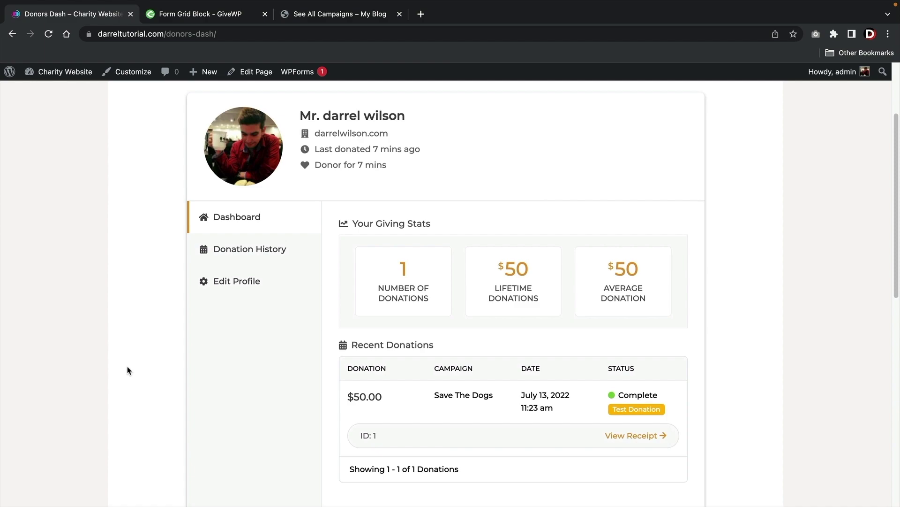
{"action": "scroll", "coordinate": [127, 370], "scroll_direction": "up", "scroll_amount": 3}
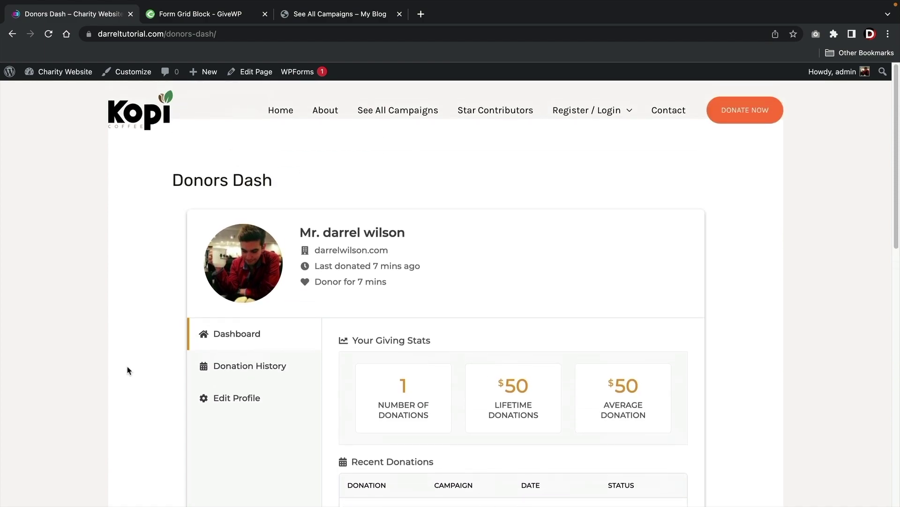
{"action": "left_click_drag", "start_coordinate": [277, 190], "coordinate": [153, 184]}
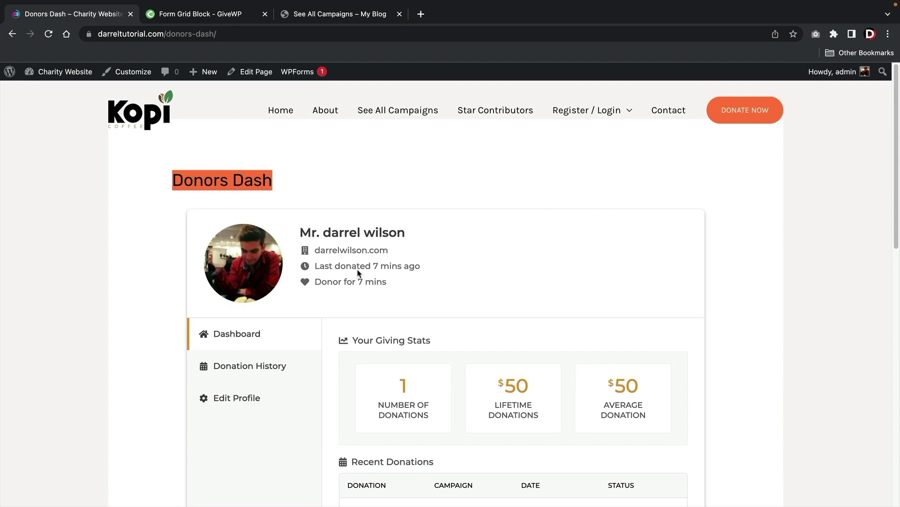
{"action": "left_click", "coordinate": [353, 183]}
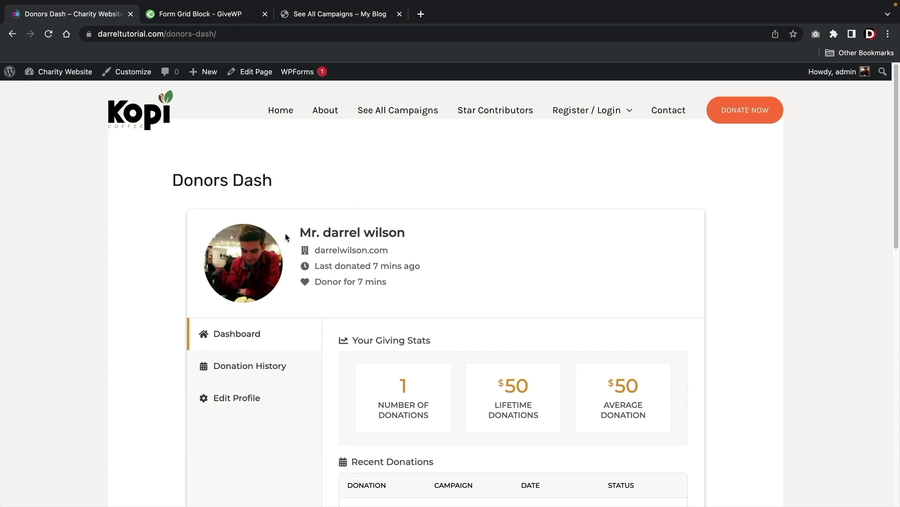
Check the Donation History, Edit Profile and Dashboard views, then return to the admin Dashboard
{"action": "scroll", "coordinate": [333, 213], "scroll_direction": "down", "scroll_amount": 6}
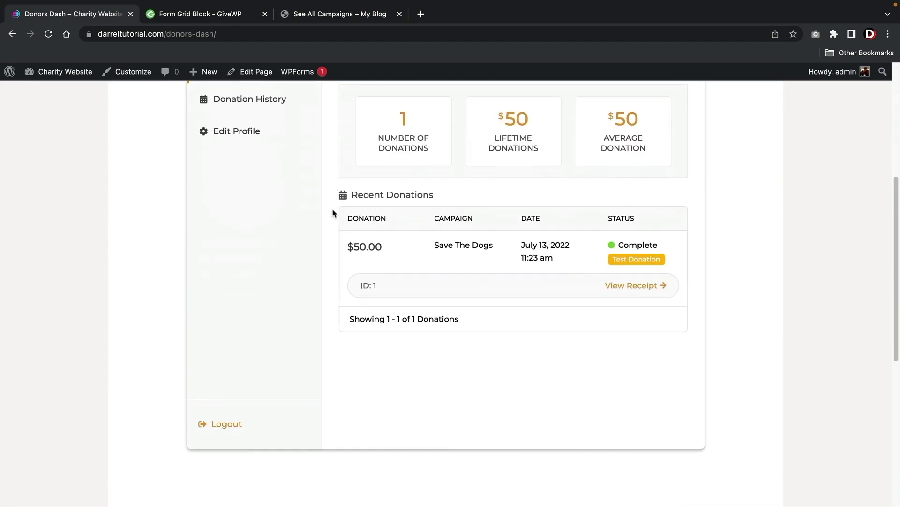
{"action": "scroll", "coordinate": [329, 213], "scroll_direction": "up", "scroll_amount": 2}
{"action": "left_click", "coordinate": [251, 203]}
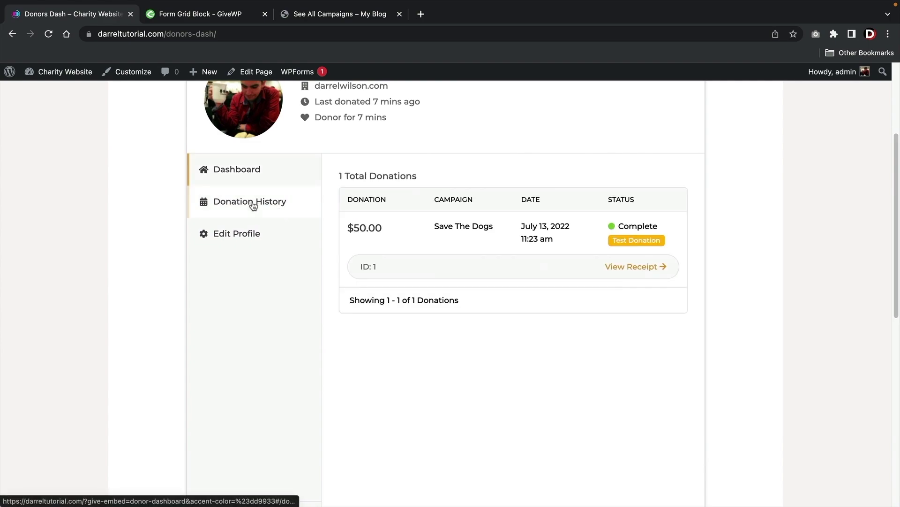
{"action": "left_click", "coordinate": [253, 238]}
{"action": "scroll", "coordinate": [256, 253], "scroll_direction": "up", "scroll_amount": 2}
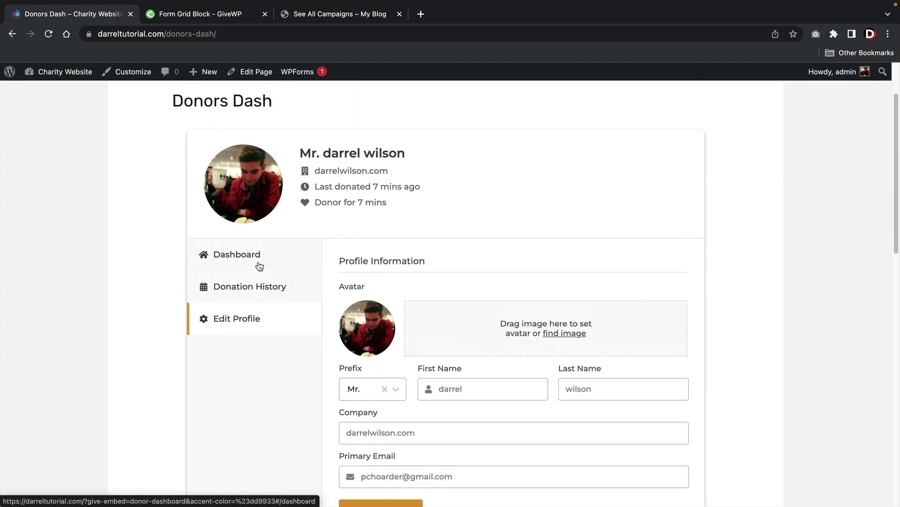
{"action": "left_click", "coordinate": [257, 264]}
{"action": "scroll", "coordinate": [259, 267], "scroll_direction": "up", "scroll_amount": 2}
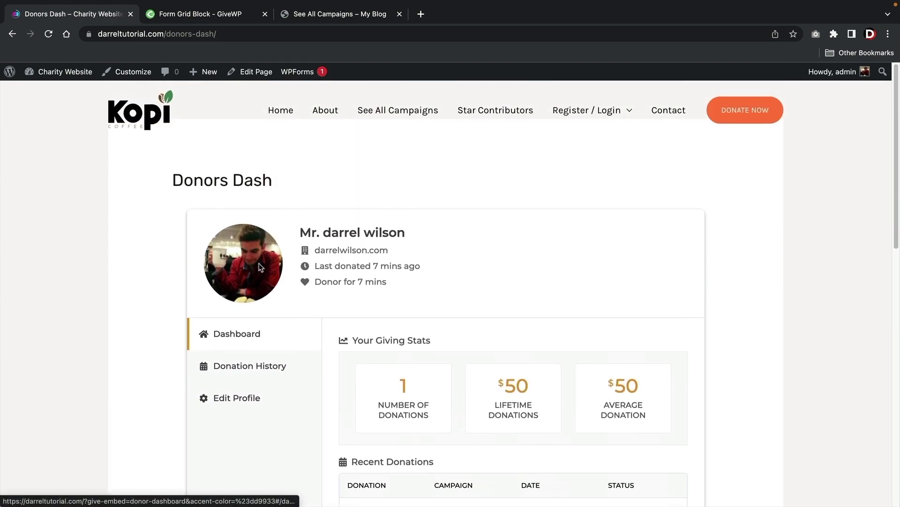
{"action": "mouse_move", "coordinate": [65, 71]}
{"action": "left_click", "coordinate": [62, 94]}
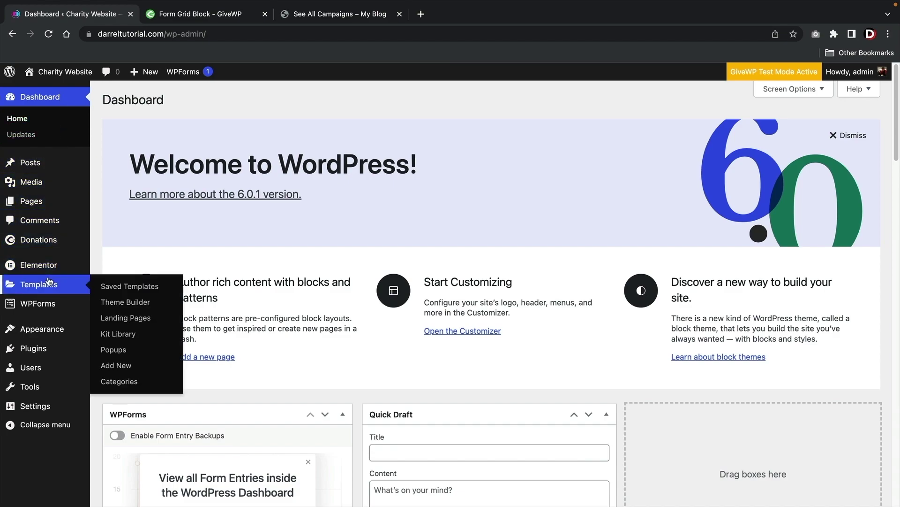
Check the Currency settings, leaving US Dollars ($), then move on to Payment Gateways
{"action": "mouse_move", "coordinate": [55, 243]}
{"action": "left_click", "coordinate": [115, 336]}
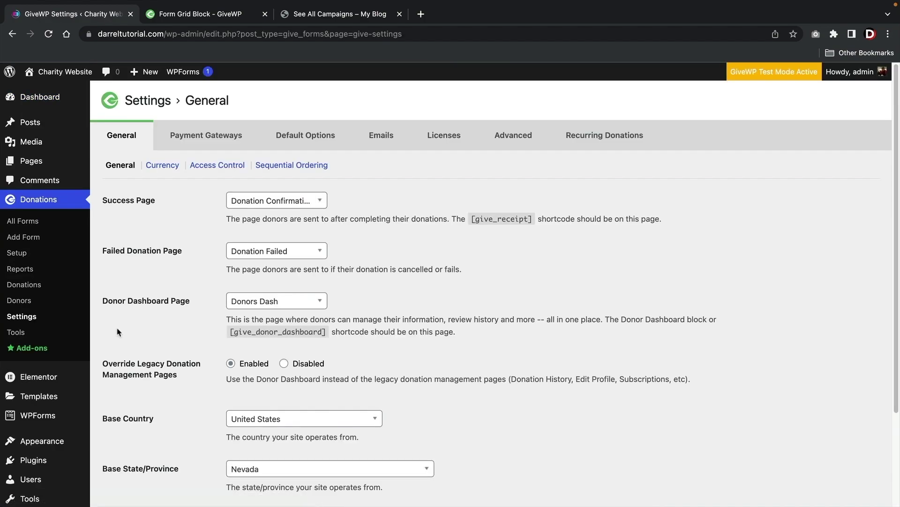
{"action": "left_click", "coordinate": [159, 166]}
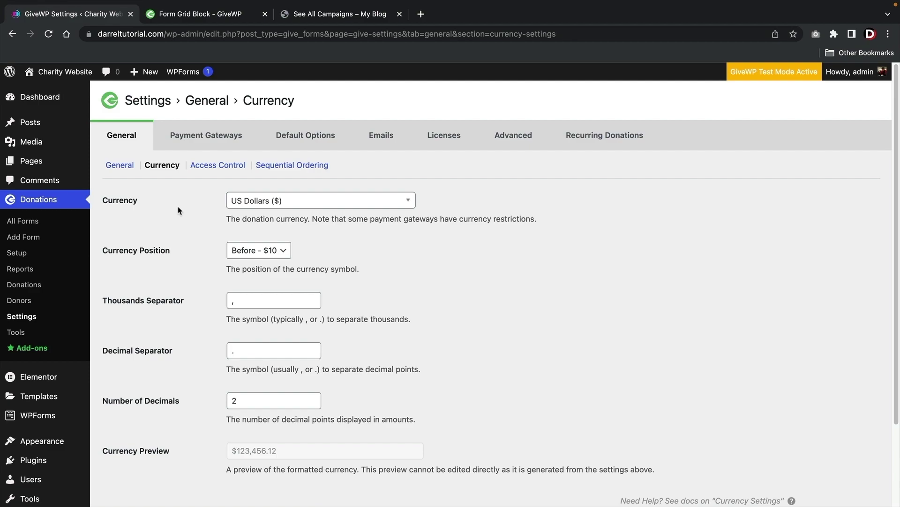
{"action": "scroll", "coordinate": [313, 291], "scroll_direction": "down", "scroll_amount": 1}
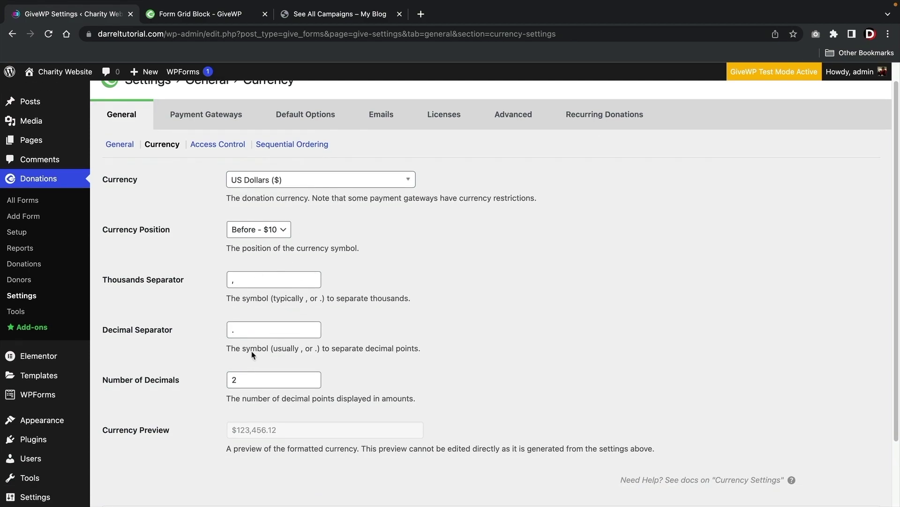
{"action": "scroll", "coordinate": [252, 344], "scroll_direction": "up", "scroll_amount": 1}
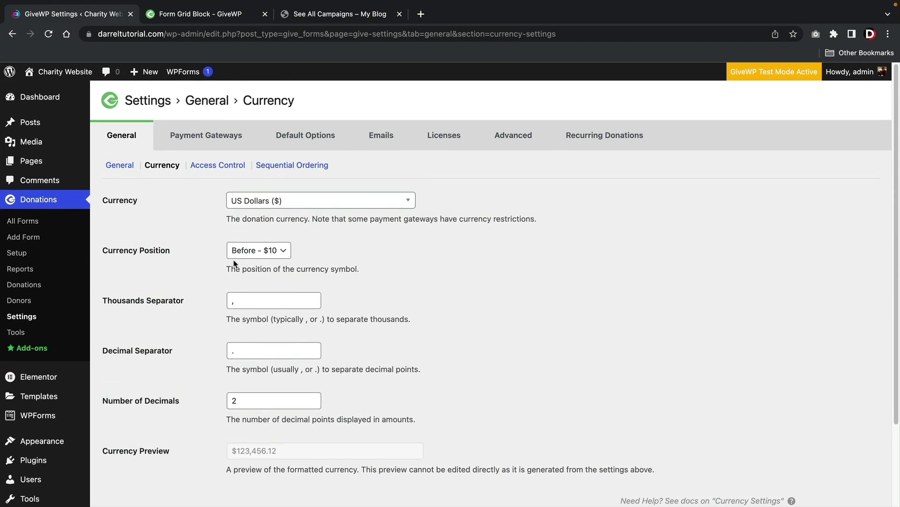
{"action": "left_click", "coordinate": [282, 202]}
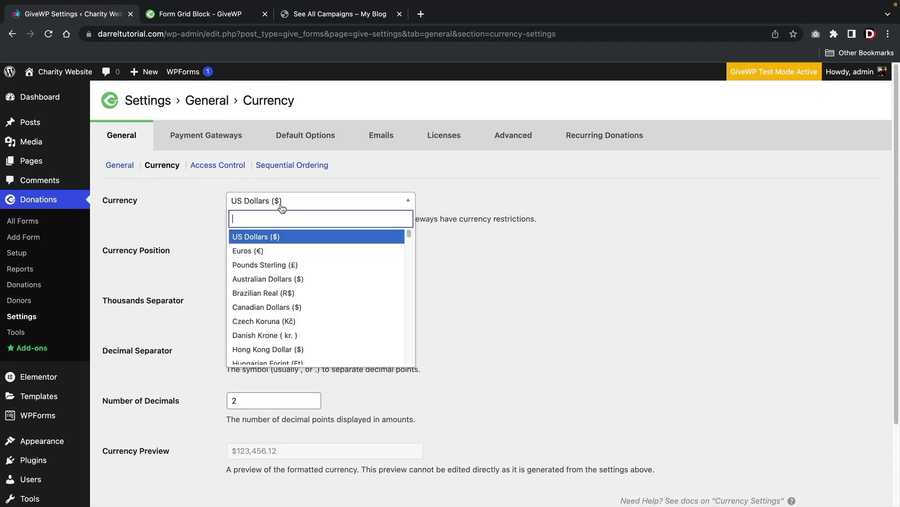
{"action": "scroll", "coordinate": [297, 319], "scroll_direction": "down", "scroll_amount": 15}
{"action": "scroll", "coordinate": [300, 317], "scroll_direction": "up", "scroll_amount": 20}
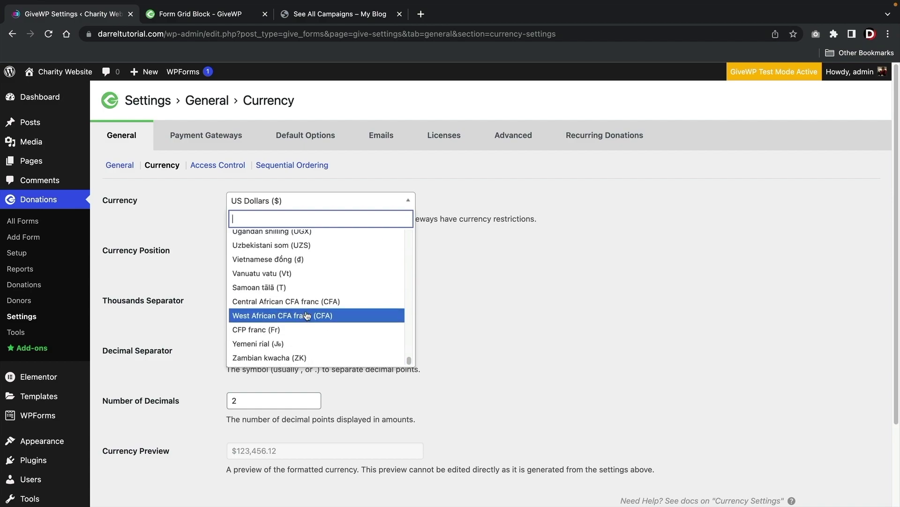
{"action": "left_click", "coordinate": [521, 266]}
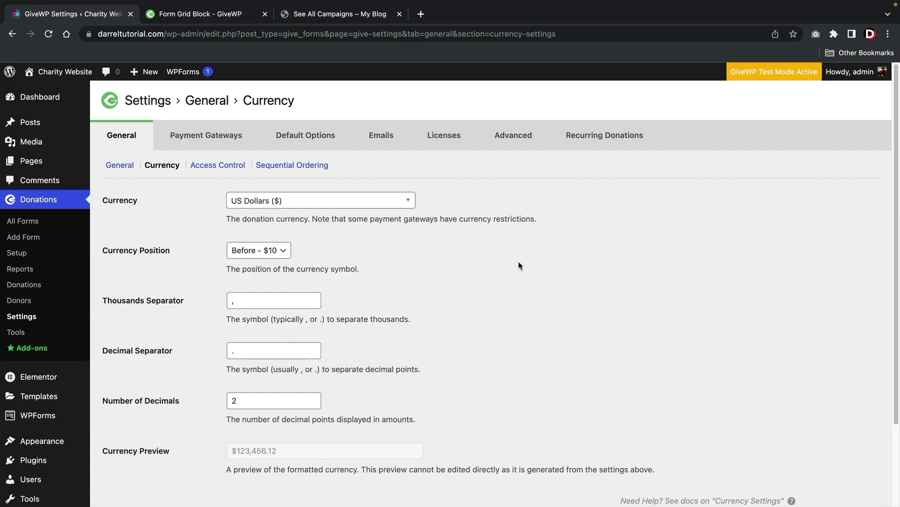
{"action": "left_click", "coordinate": [214, 140]}
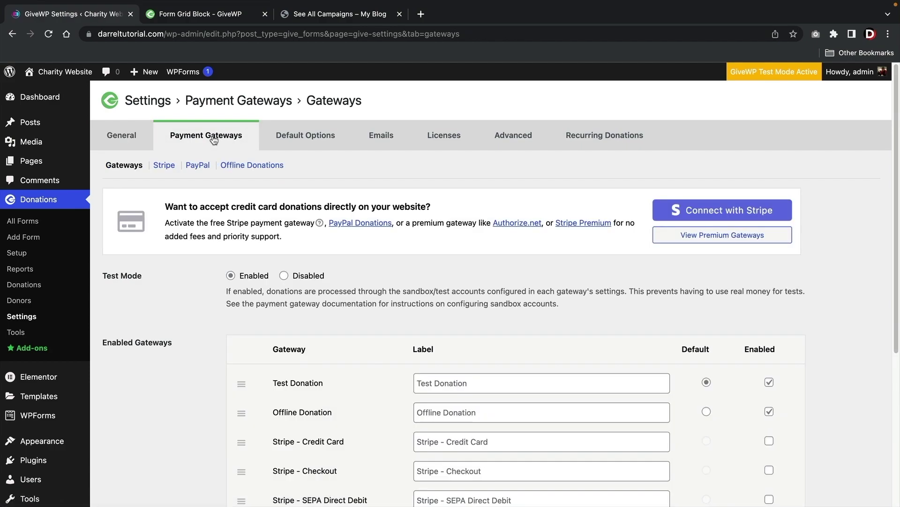
Review the Default Options form fields and See All Campaigns, then return to GiveWP Settings
{"action": "left_click", "coordinate": [297, 142]}
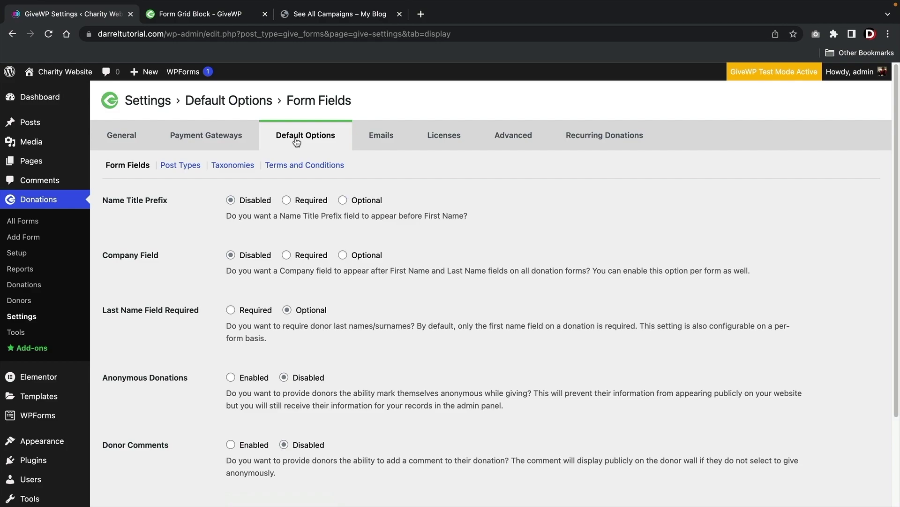
{"action": "scroll", "coordinate": [256, 253], "scroll_direction": "down", "scroll_amount": 1}
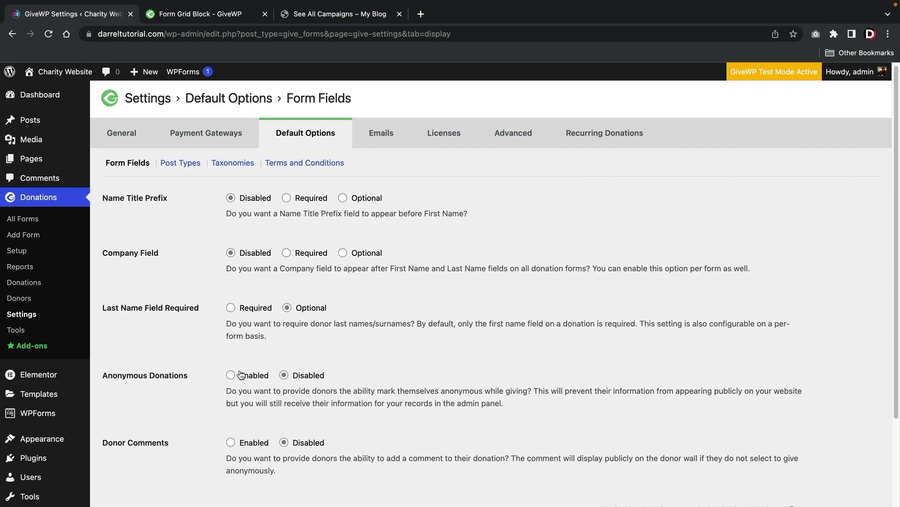
{"action": "scroll", "coordinate": [240, 374], "scroll_direction": "down", "scroll_amount": 3}
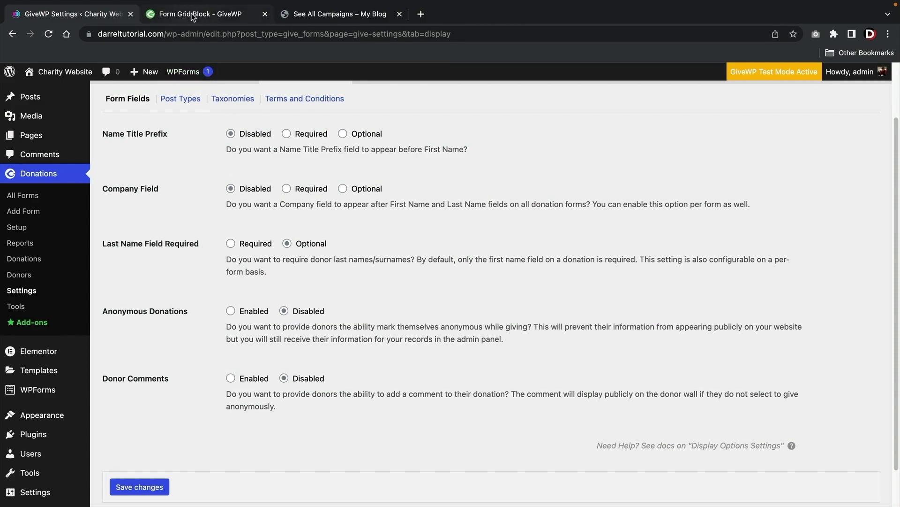
{"action": "left_click_drag", "start_coordinate": [324, 18], "coordinate": [177, 19]}
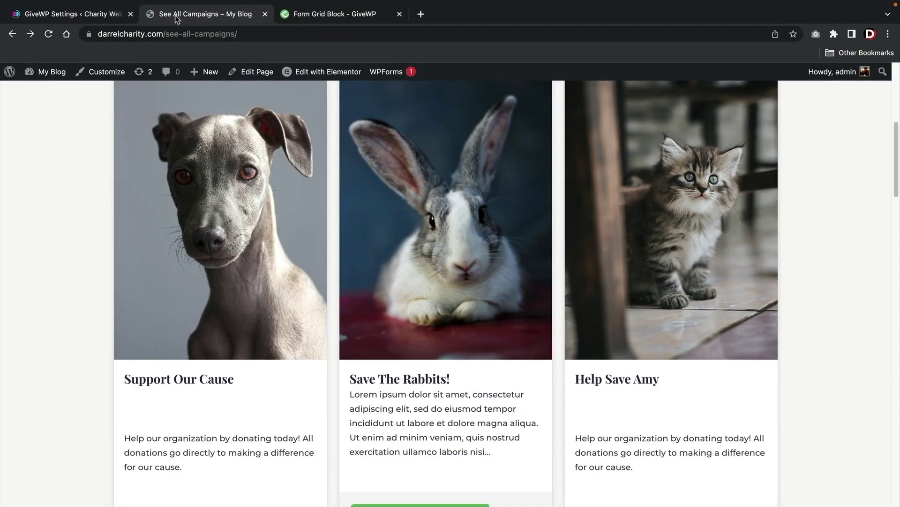
{"action": "left_click", "coordinate": [111, 19]}
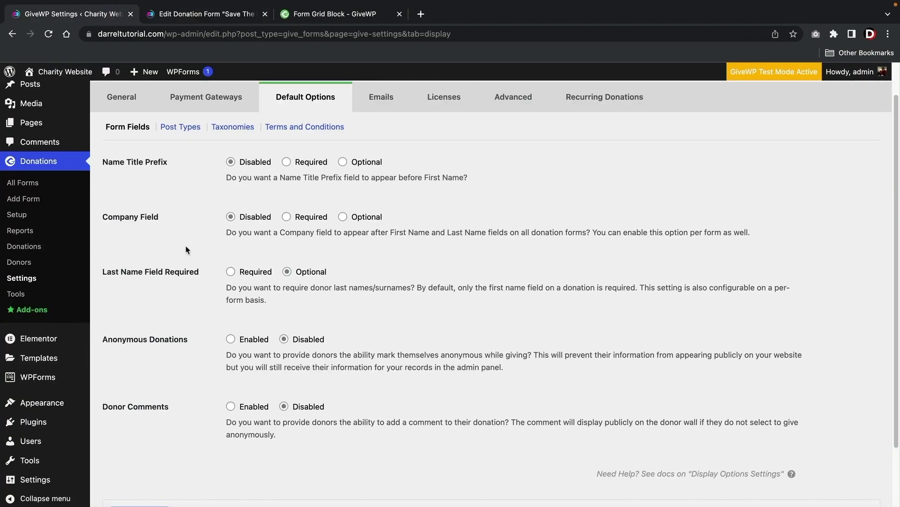
Compare the Save The Dogs form editor with the global Default Options settings
{"action": "left_click", "coordinate": [190, 22]}
{"action": "scroll", "coordinate": [216, 153], "scroll_direction": "up", "scroll_amount": 3}
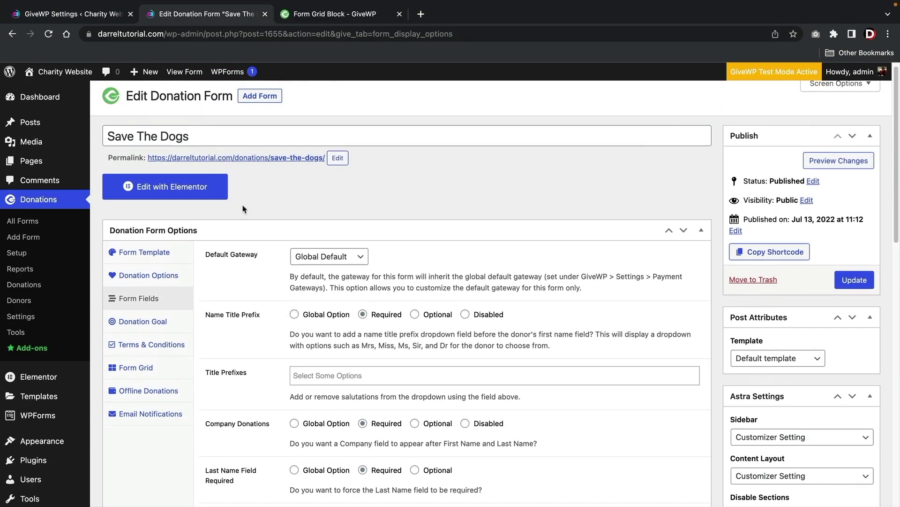
{"action": "scroll", "coordinate": [244, 210], "scroll_direction": "down", "scroll_amount": 3}
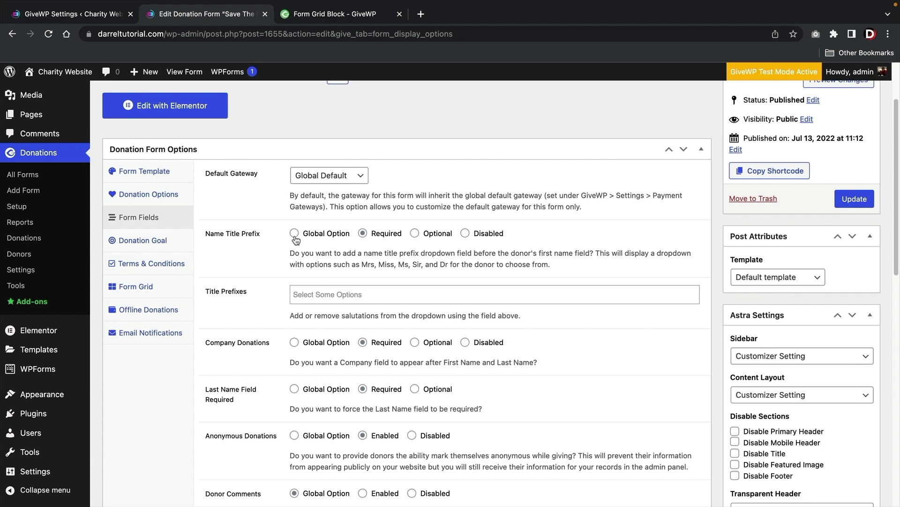
{"action": "left_click", "coordinate": [100, 15]}
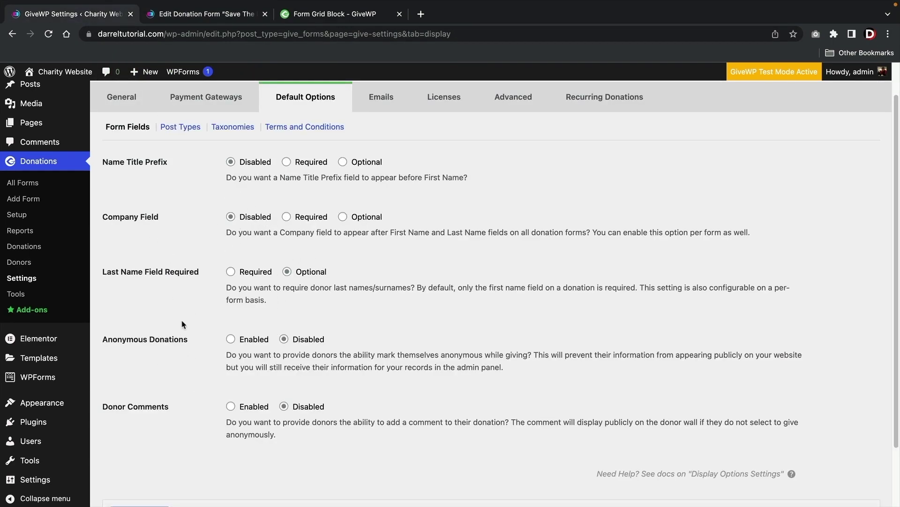
{"action": "left_click_drag", "start_coordinate": [191, 339], "coordinate": [103, 342]}
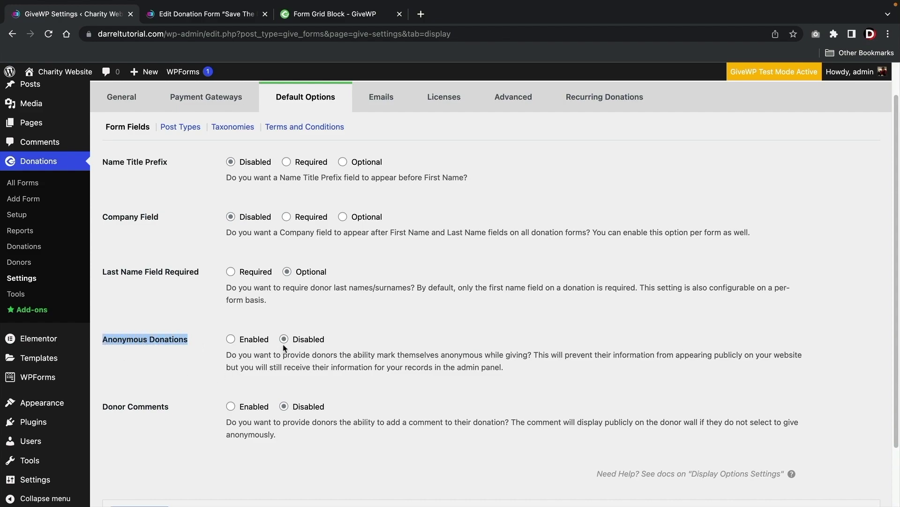
Enable anonymous donations globally and set Save The Dogs to follow the global option
{"action": "left_click", "coordinate": [206, 14]}
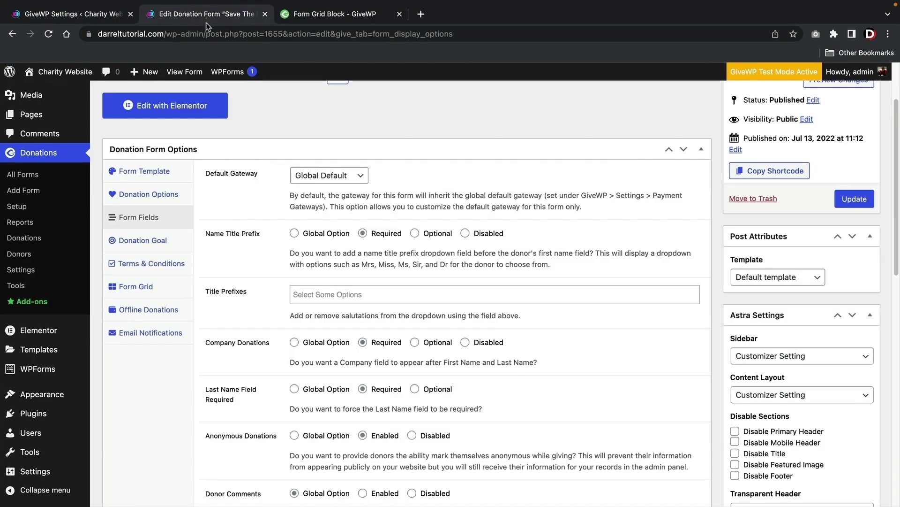
{"action": "scroll", "coordinate": [244, 250], "scroll_direction": "down", "scroll_amount": 3}
{"action": "scroll", "coordinate": [244, 250], "scroll_direction": "down", "scroll_amount": 2}
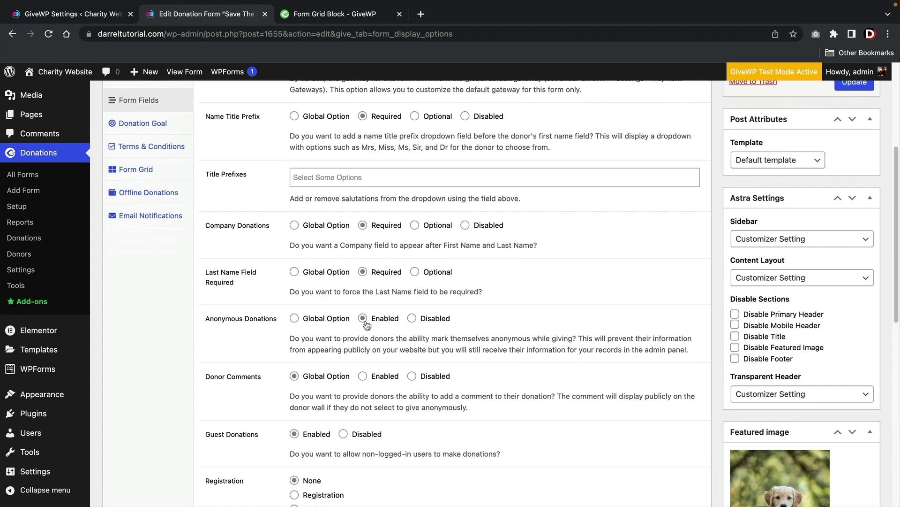
{"action": "left_click", "coordinate": [294, 319]}
{"action": "left_click", "coordinate": [112, 21]}
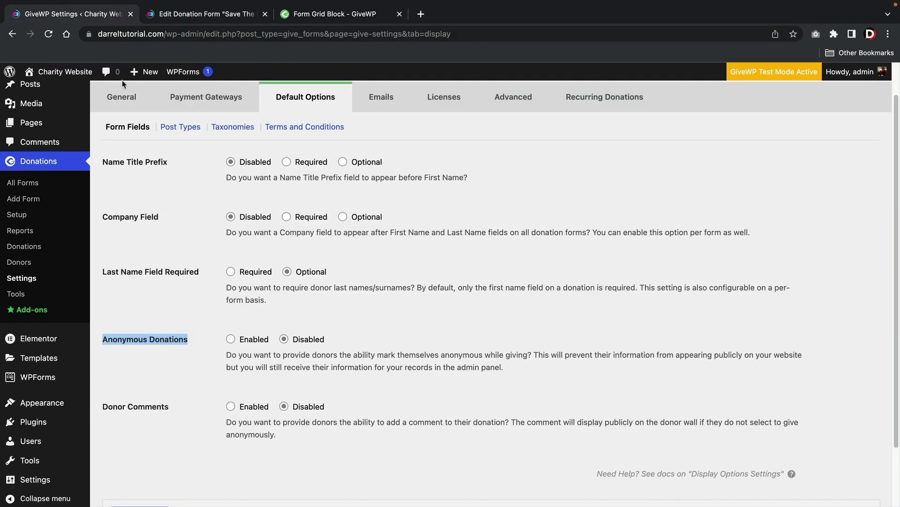
{"action": "left_click", "coordinate": [189, 368]}
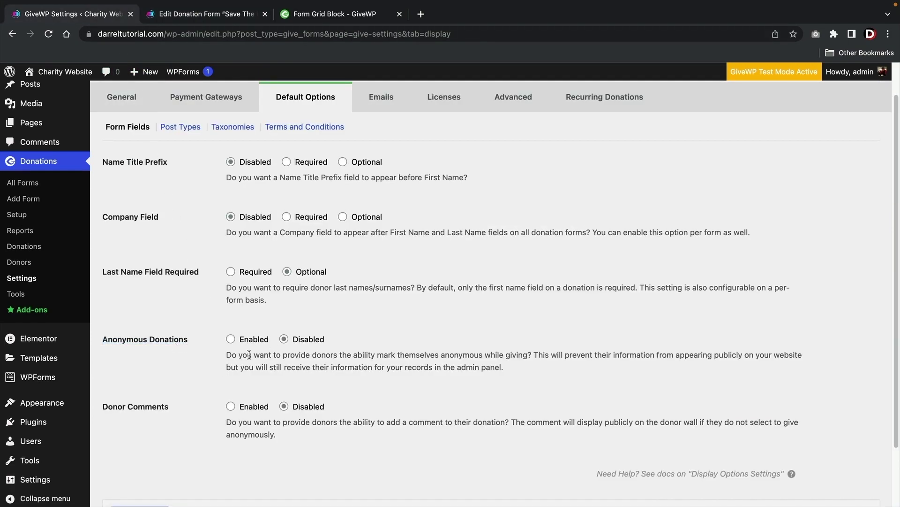
{"action": "left_click", "coordinate": [230, 338]}
{"action": "left_click", "coordinate": [206, 14]}
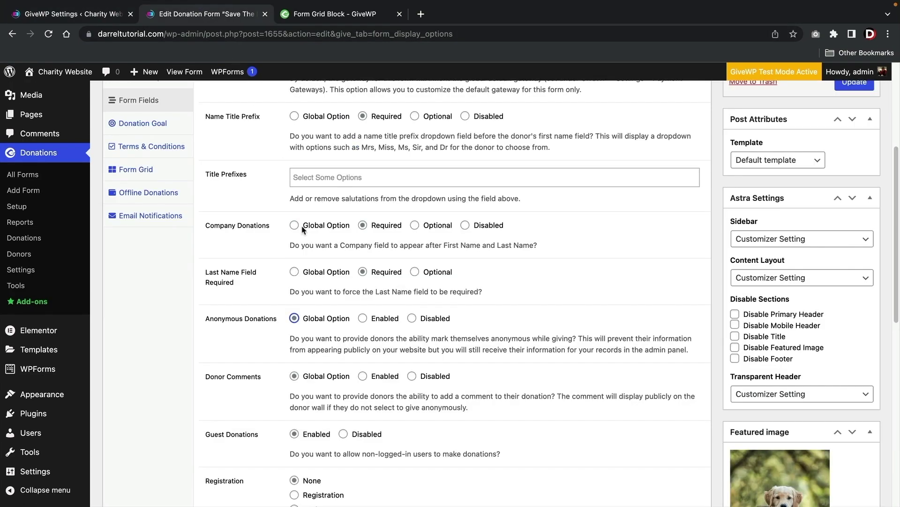
{"action": "left_click", "coordinate": [306, 320]}
{"action": "left_click", "coordinate": [96, 19]}
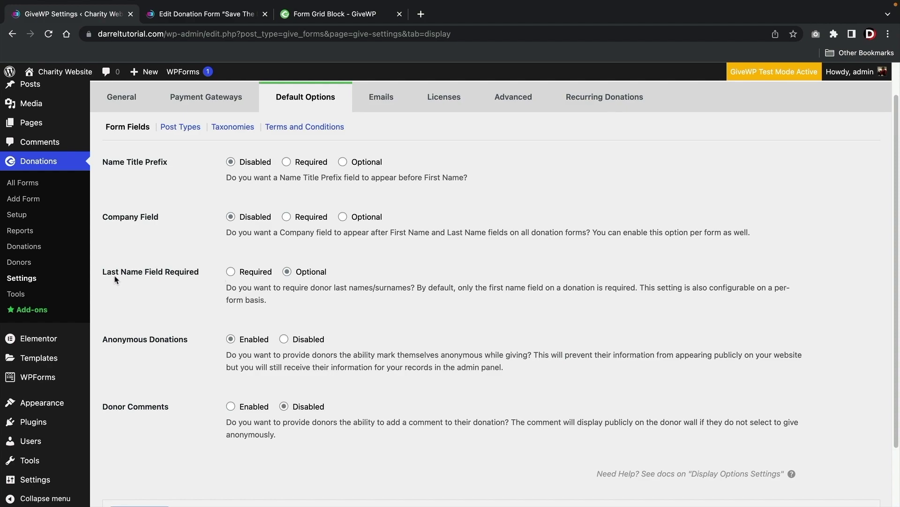
Set the form's last-name rule to Global Option, make Last Name Required by default, and save
{"action": "left_click", "coordinate": [204, 22]}
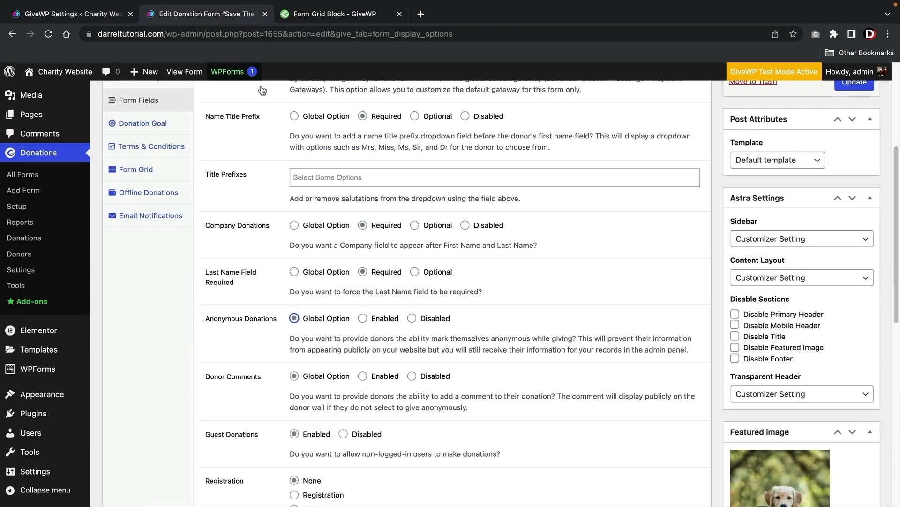
{"action": "scroll", "coordinate": [230, 314], "scroll_direction": "down", "scroll_amount": 1}
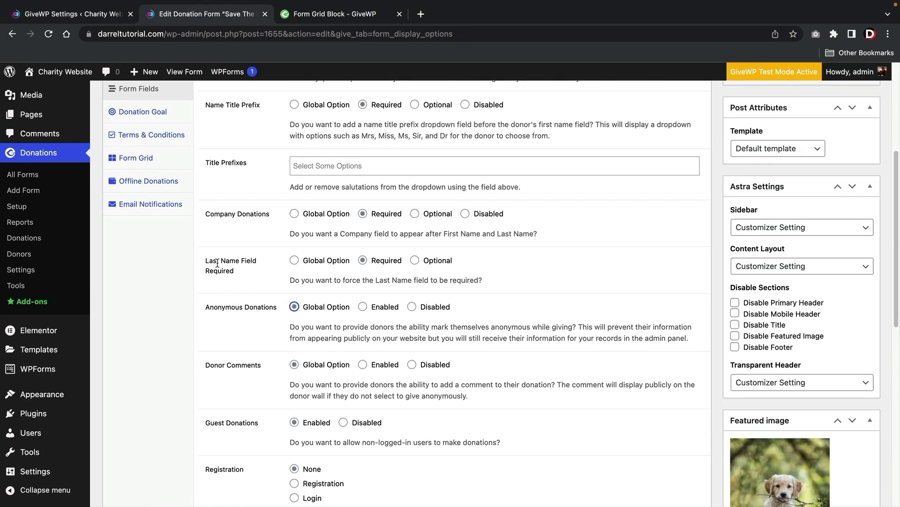
{"action": "left_click_drag", "start_coordinate": [209, 261], "coordinate": [269, 267]}
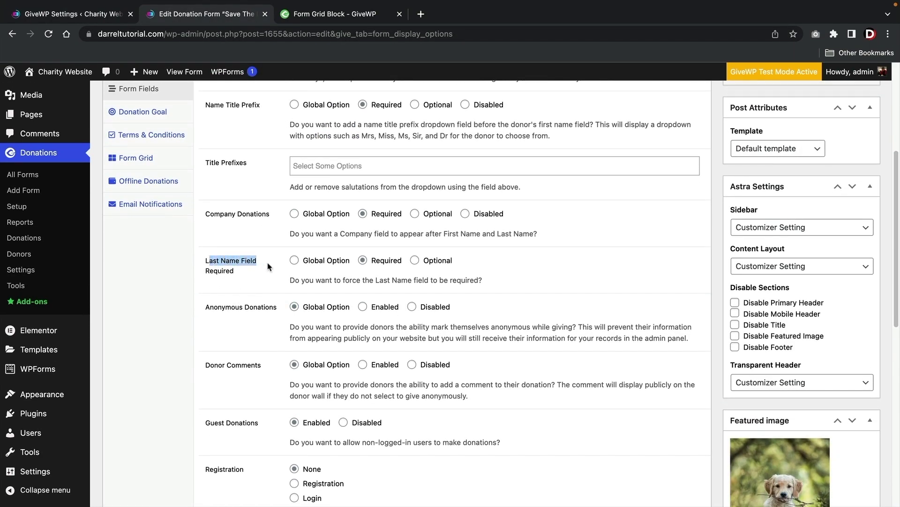
{"action": "left_click", "coordinate": [295, 260]}
{"action": "left_click", "coordinate": [75, 14]}
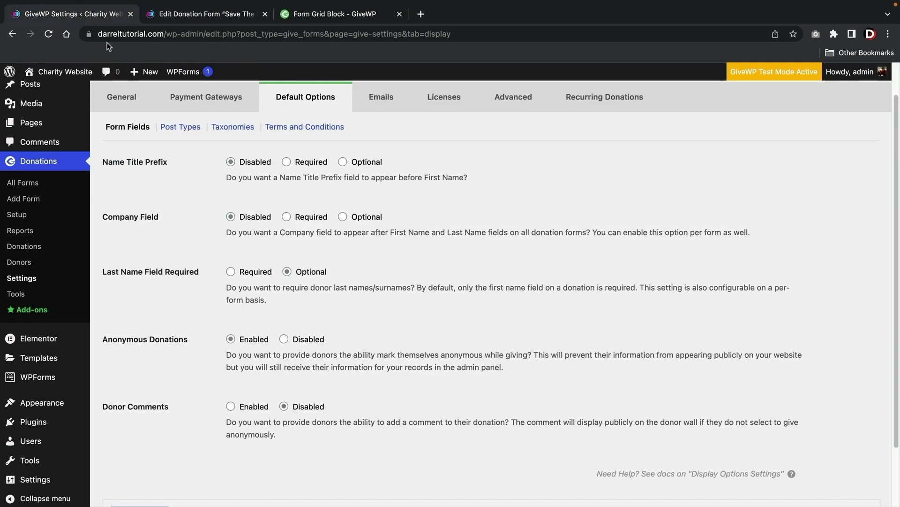
{"action": "left_click", "coordinate": [231, 271]}
{"action": "scroll", "coordinate": [261, 335], "scroll_direction": "up", "scroll_amount": 1}
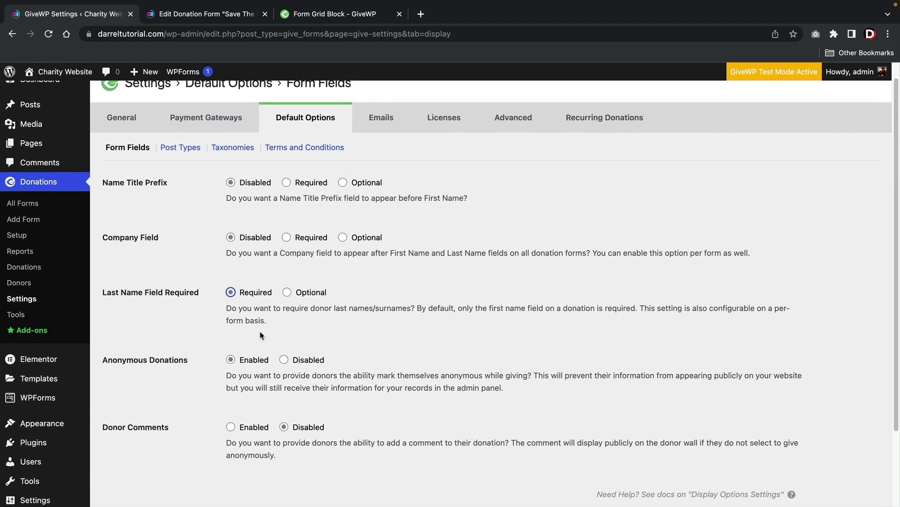
{"action": "scroll", "coordinate": [261, 334], "scroll_direction": "down", "scroll_amount": 3}
{"action": "left_click", "coordinate": [138, 443]}
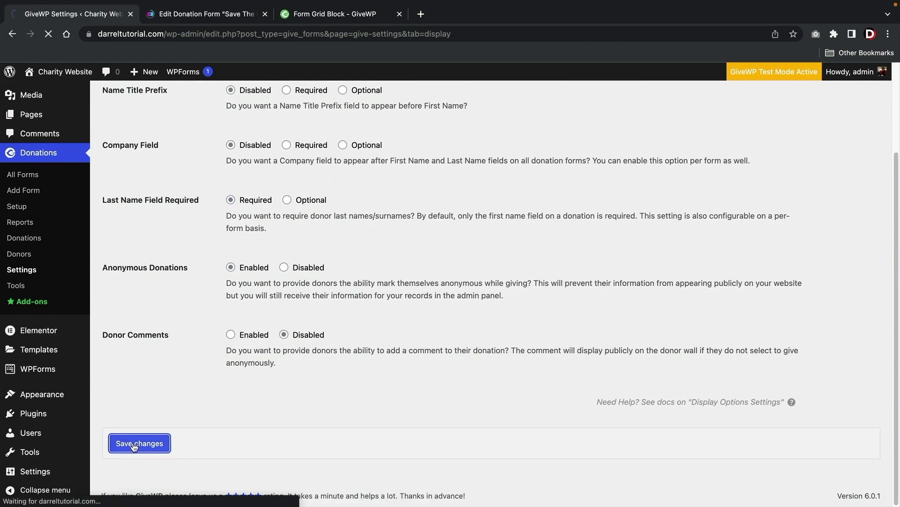
Review the Post Types default options, including Form Excerpts, then switch to Taxonomies
{"action": "left_click", "coordinate": [191, 205]}
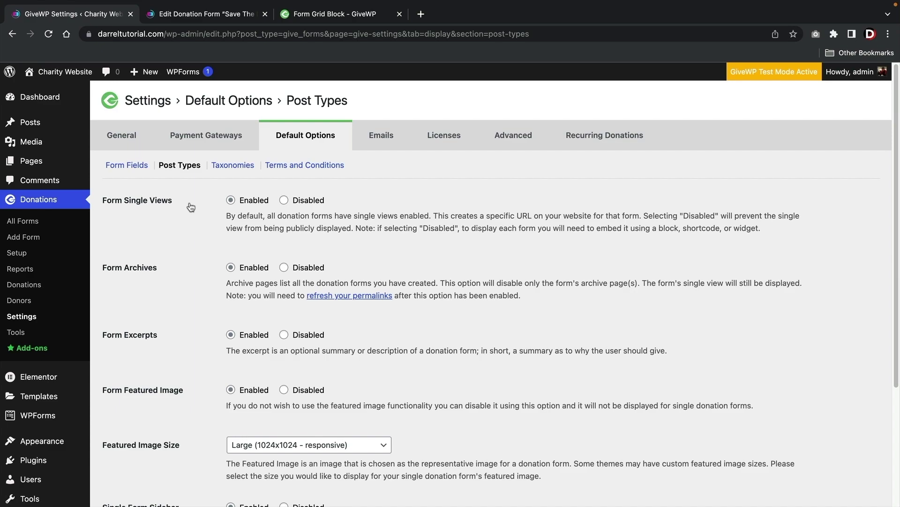
{"action": "scroll", "coordinate": [242, 266], "scroll_direction": "down", "scroll_amount": 1}
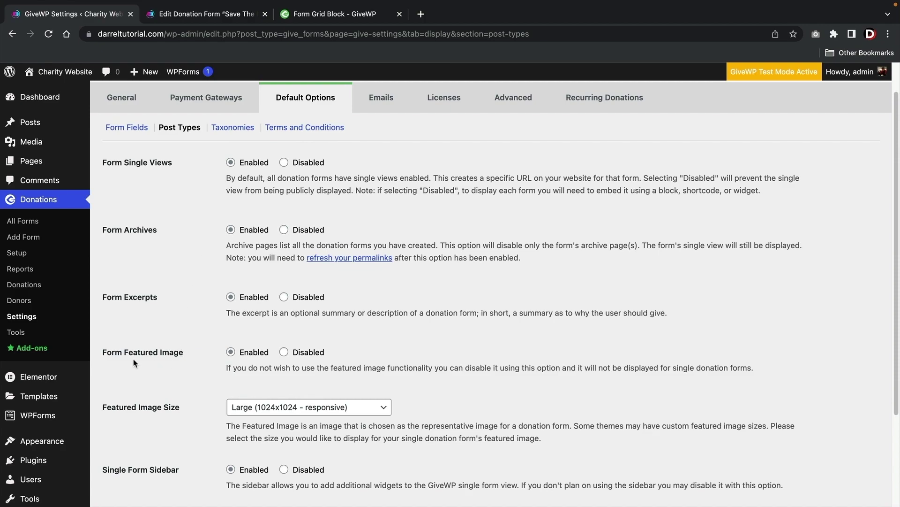
{"action": "left_click_drag", "start_coordinate": [107, 302], "coordinate": [155, 305]}
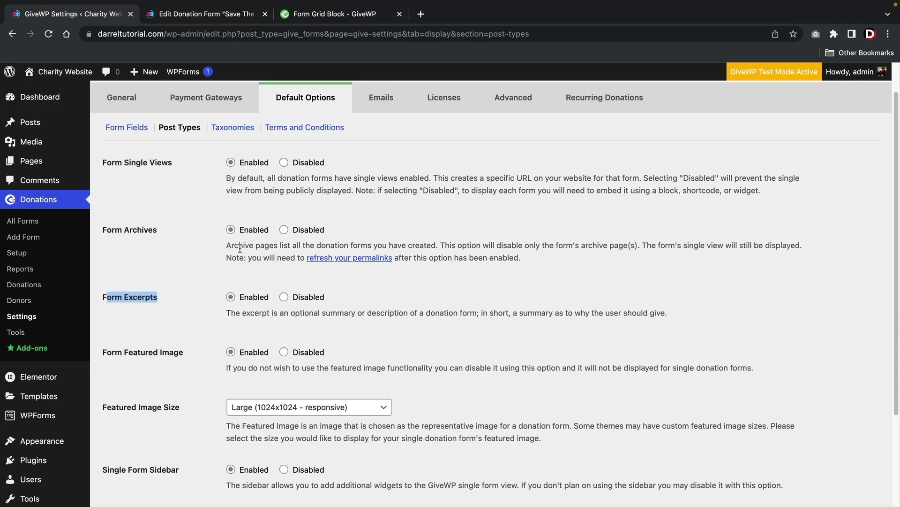
{"action": "left_click", "coordinate": [229, 131]}
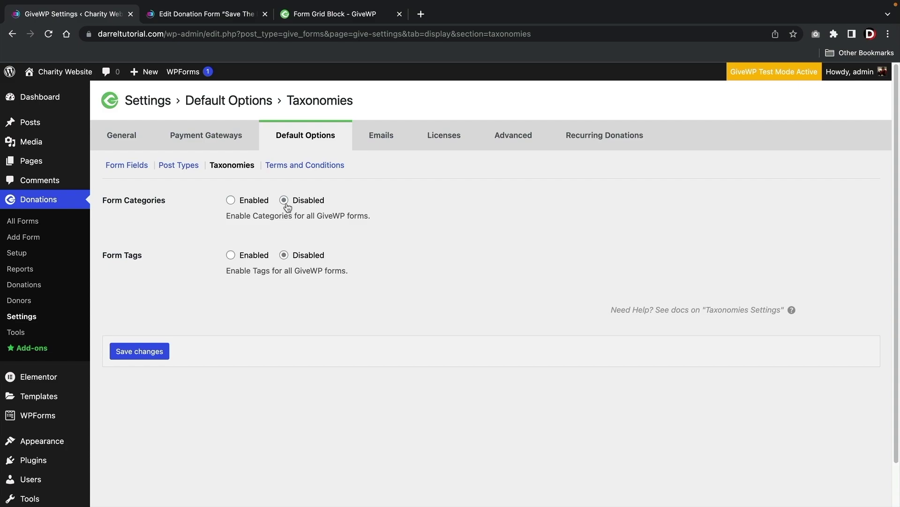
Enable Terms and Conditions by default, save, and open the Emails settings
{"action": "left_click", "coordinate": [291, 167]}
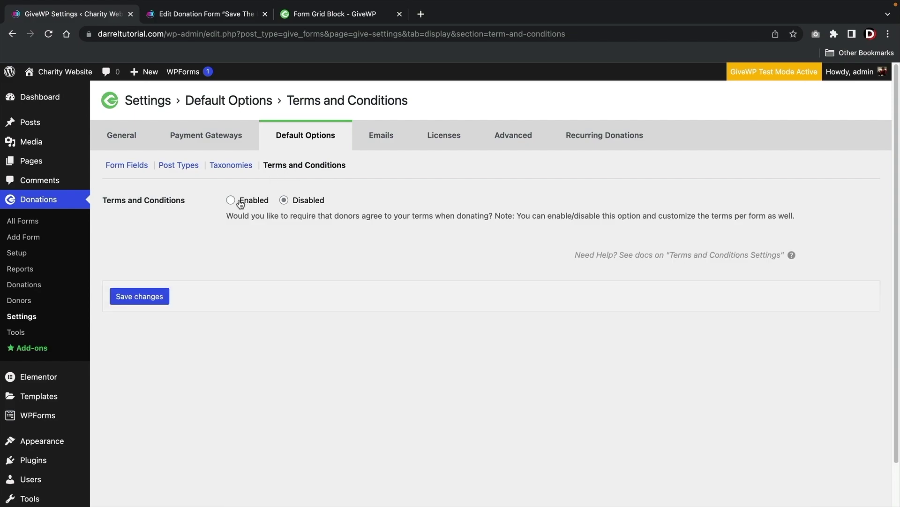
{"action": "left_click", "coordinate": [244, 200]}
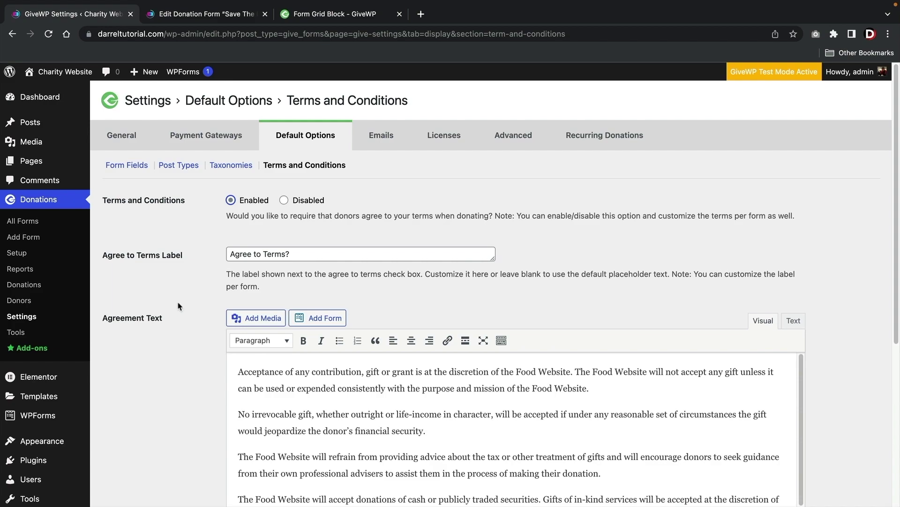
{"action": "scroll", "coordinate": [178, 306], "scroll_direction": "down", "scroll_amount": 5}
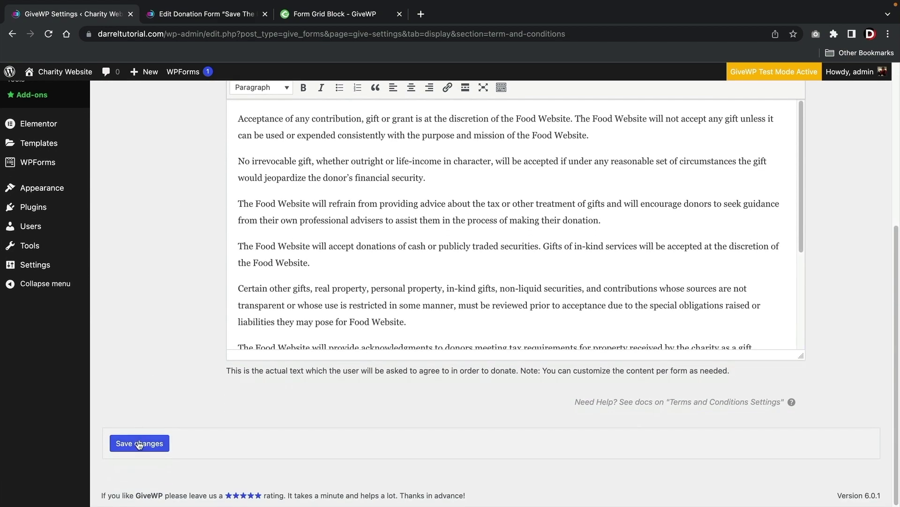
{"action": "left_click", "coordinate": [140, 443]}
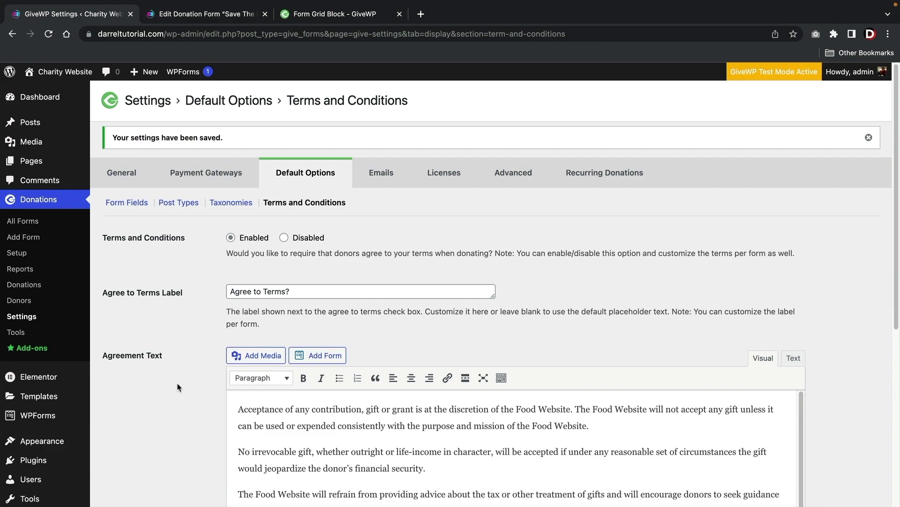
{"action": "left_click", "coordinate": [380, 178]}
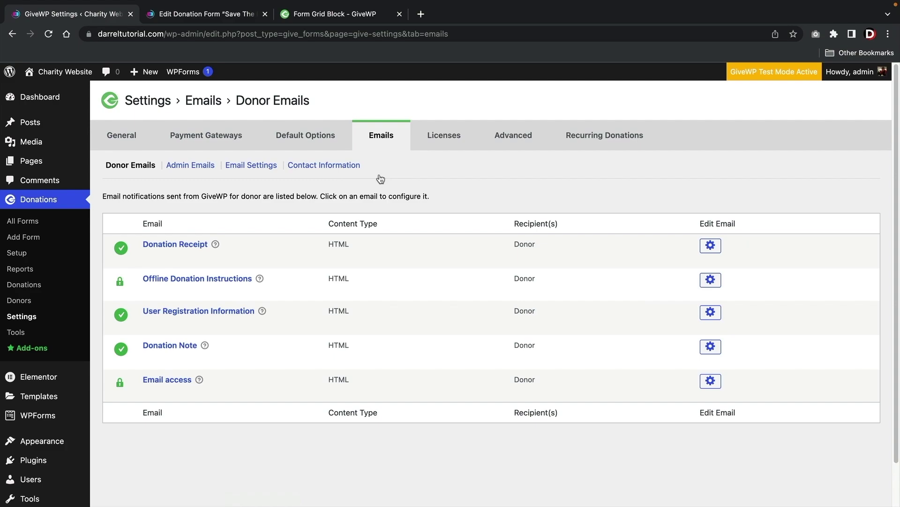
Preview the Donation Receipt email in its own tab
{"action": "mouse_move", "coordinate": [188, 259]}
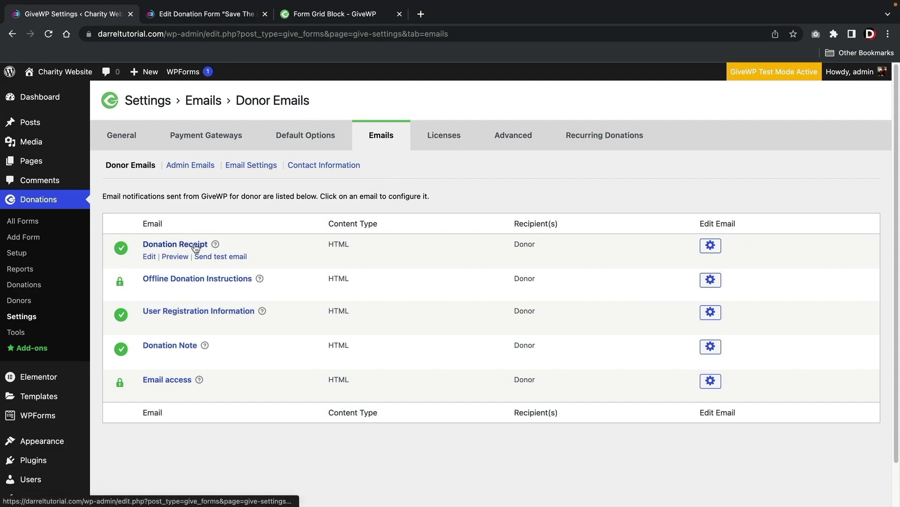
{"action": "mouse_move", "coordinate": [200, 312]}
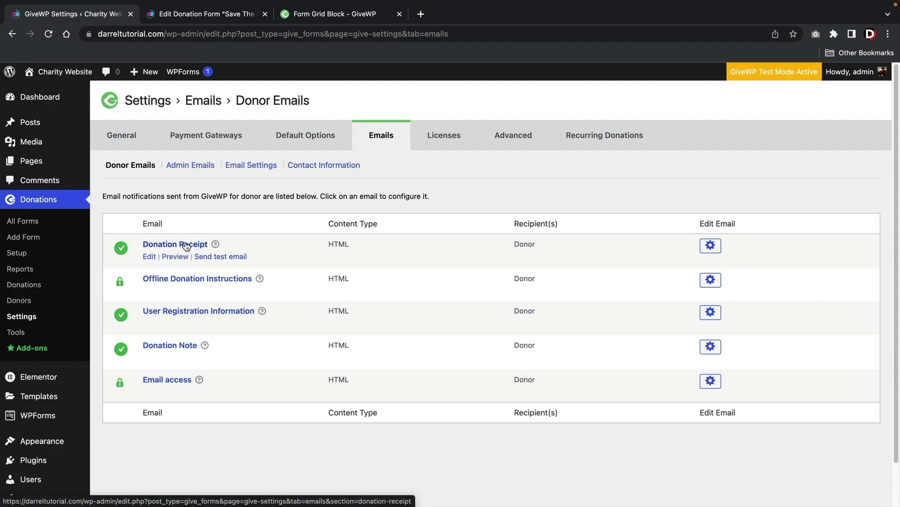
{"action": "left_click", "coordinate": [178, 258]}
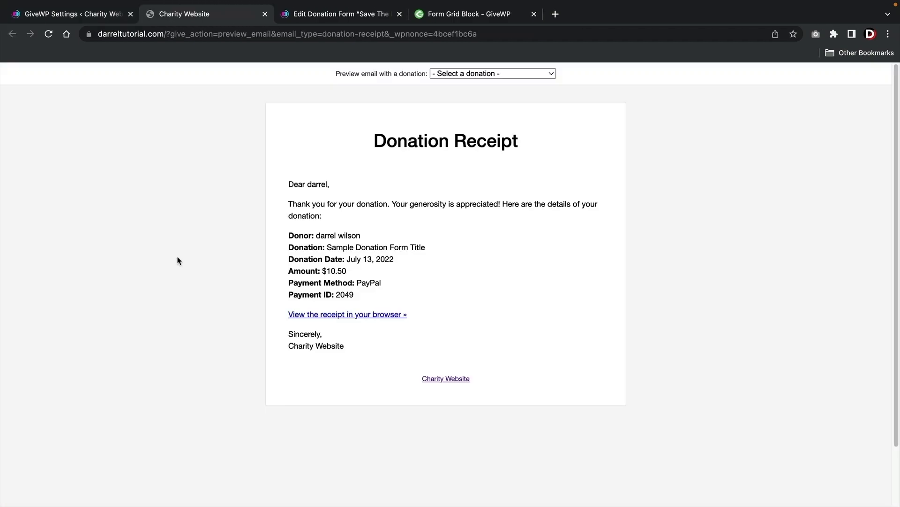
{"action": "left_click", "coordinate": [84, 23]}
Compare the Donation Receipt email's message template settings against its preview
{"action": "left_click", "coordinate": [713, 248]}
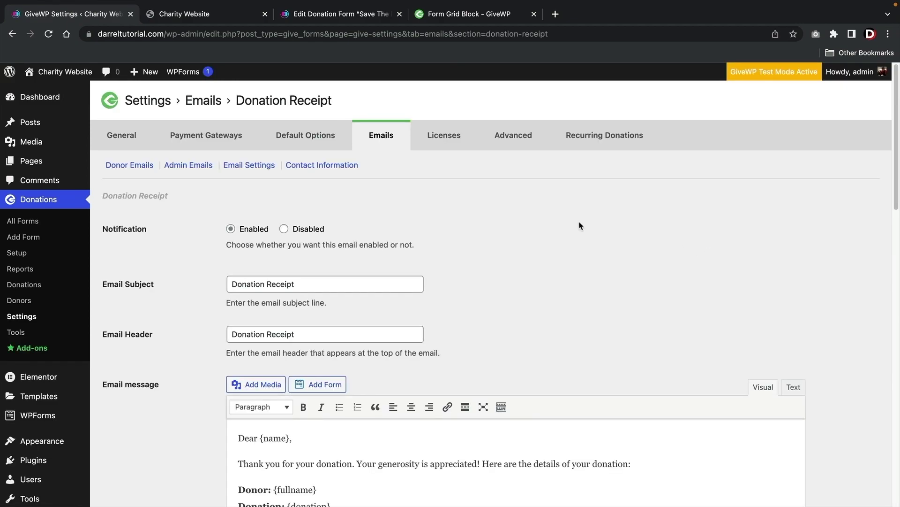
{"action": "scroll", "coordinate": [555, 234], "scroll_direction": "down", "scroll_amount": 4}
{"action": "scroll", "coordinate": [382, 368], "scroll_direction": "down", "scroll_amount": 3}
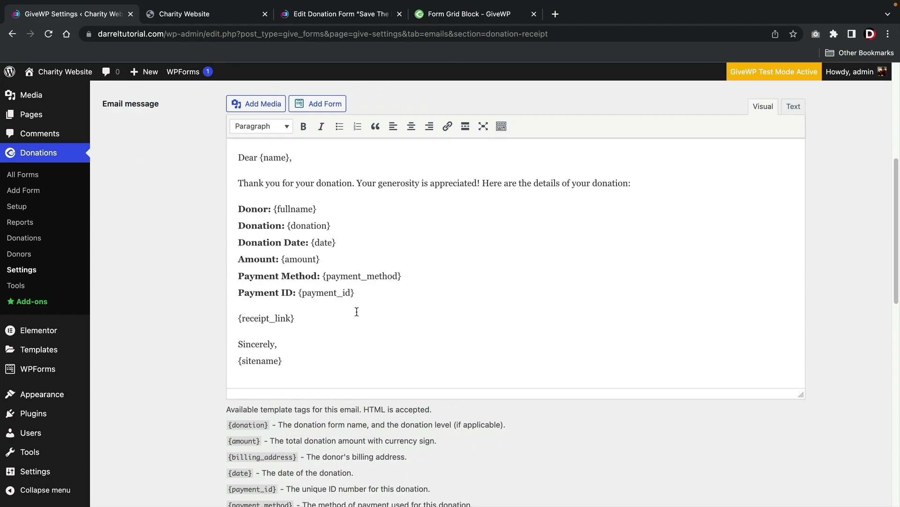
{"action": "left_click", "coordinate": [212, 16]}
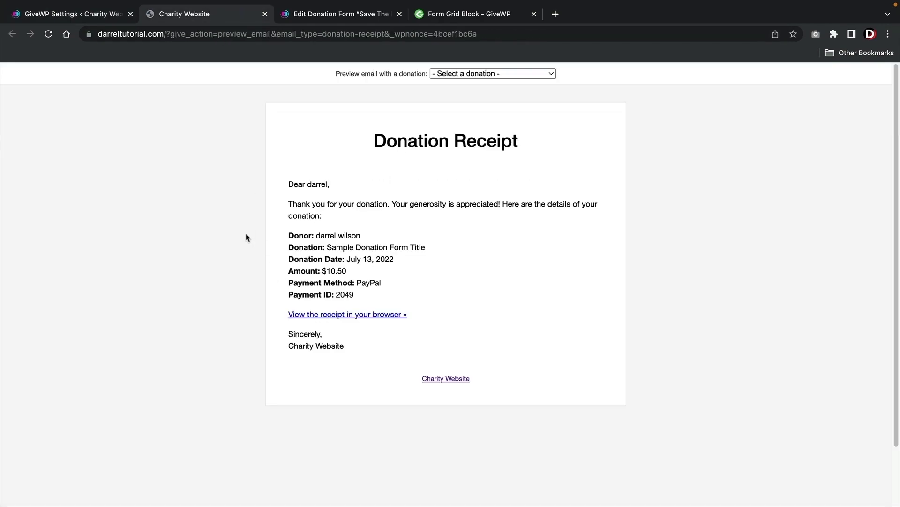
{"action": "left_click", "coordinate": [91, 19]}
{"action": "scroll", "coordinate": [260, 262], "scroll_direction": "up", "scroll_amount": 7}
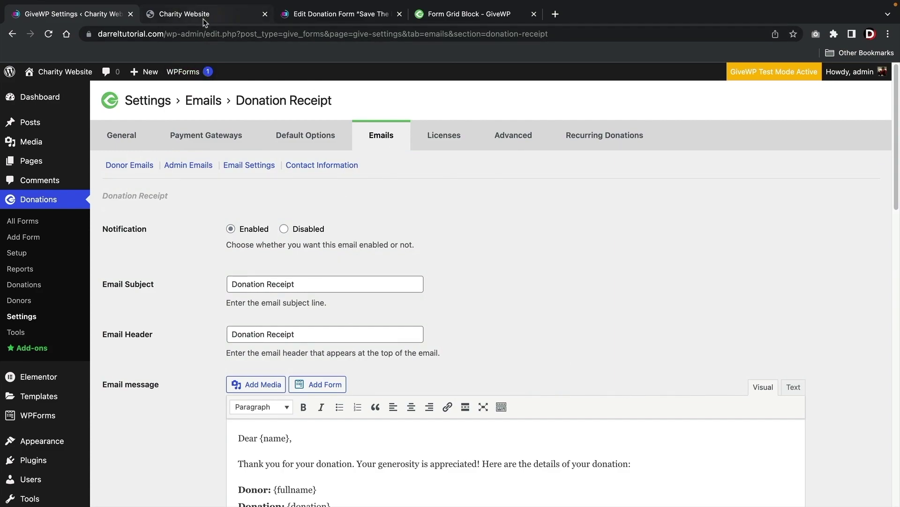
{"action": "left_click", "coordinate": [203, 18]}
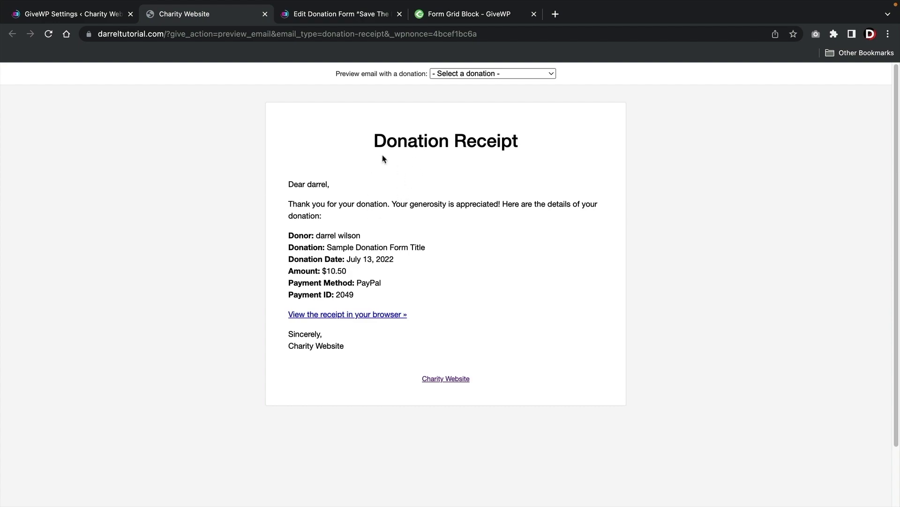
{"action": "left_click", "coordinate": [48, 21]}
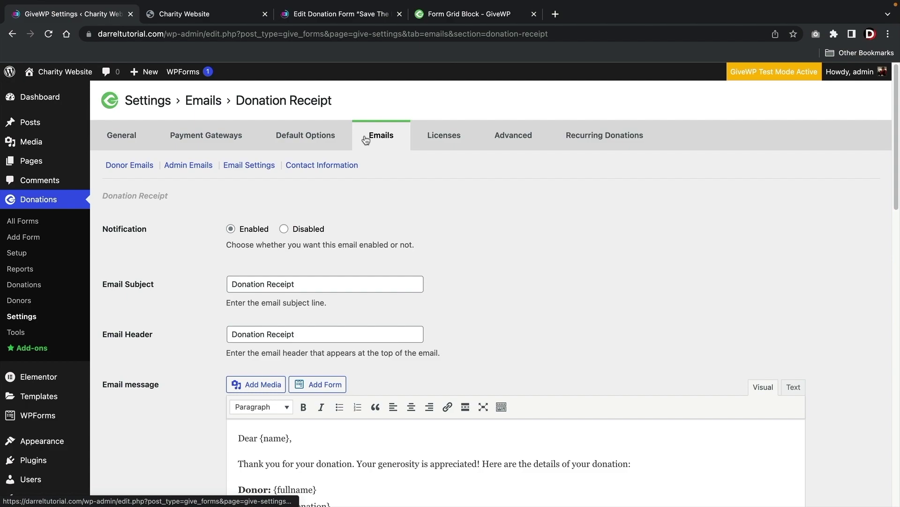
Browse the Donor Emails and Admin Emails lists, then the general email settings
{"action": "left_click", "coordinate": [129, 167]}
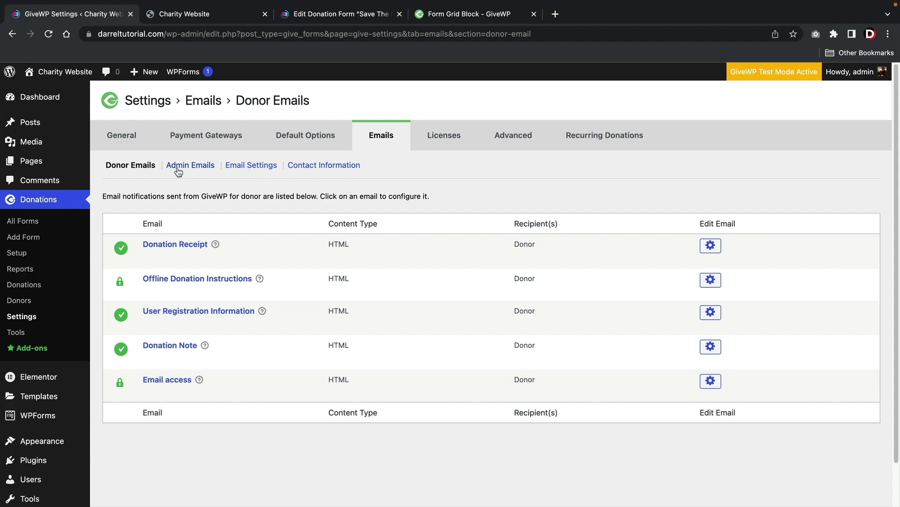
{"action": "left_click", "coordinate": [179, 171]}
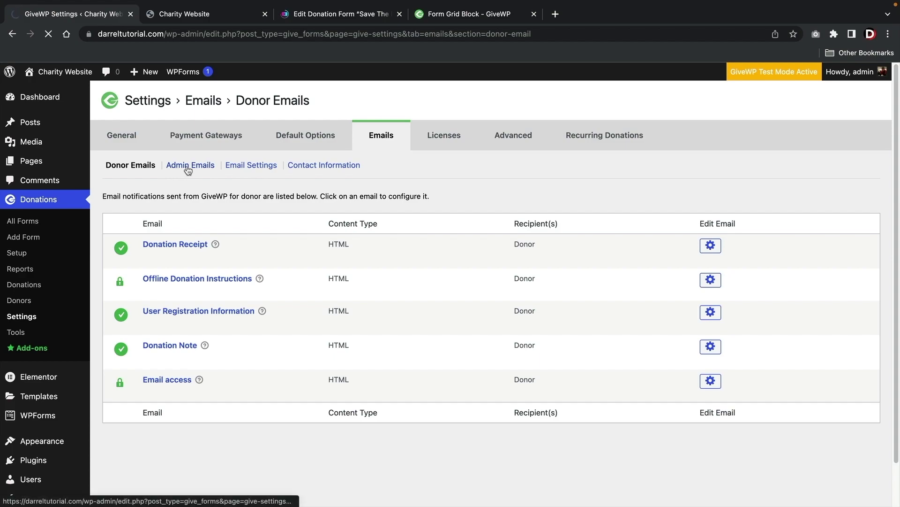
{"action": "left_click", "coordinate": [243, 168]}
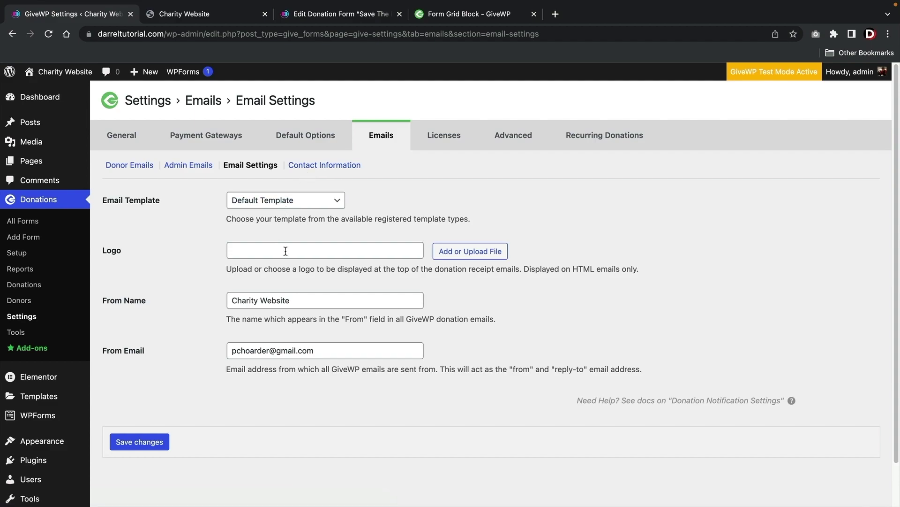
Set the Kopi coffee logo for donation emails and save, then view Contact Information and Licenses
{"action": "left_click", "coordinate": [451, 251]}
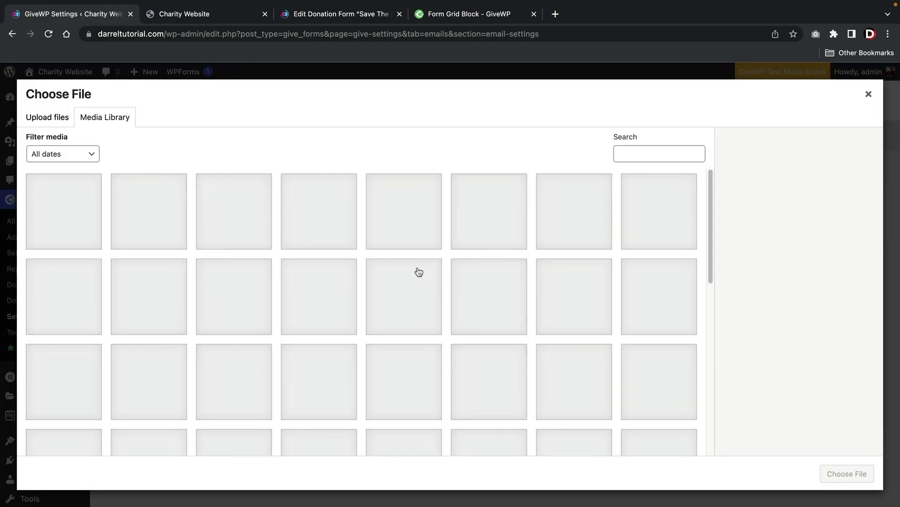
{"action": "left_click", "coordinate": [570, 230]}
{"action": "left_click", "coordinate": [847, 473]}
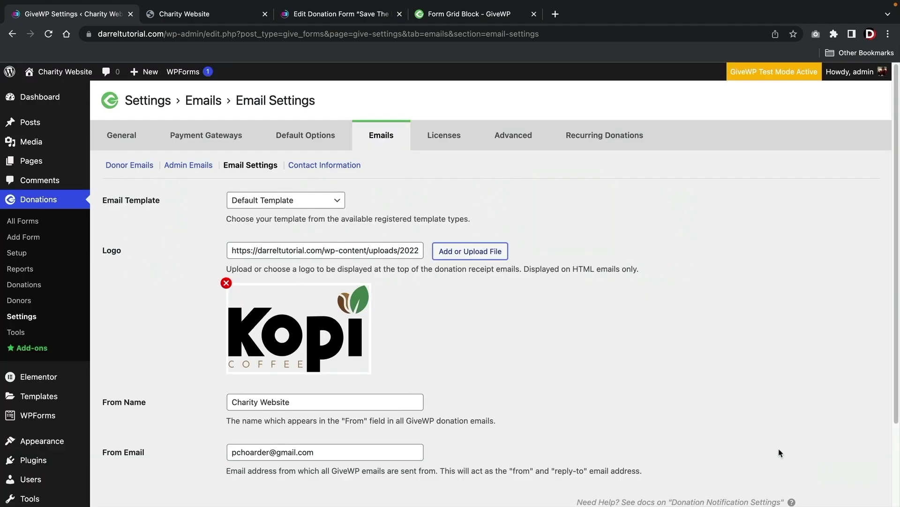
{"action": "scroll", "coordinate": [371, 352], "scroll_direction": "down", "scroll_amount": 3}
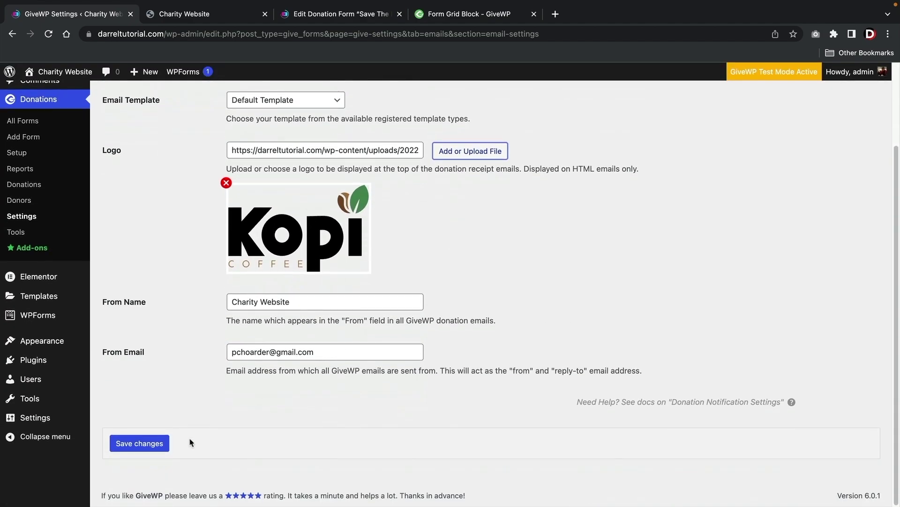
{"action": "left_click", "coordinate": [156, 448]}
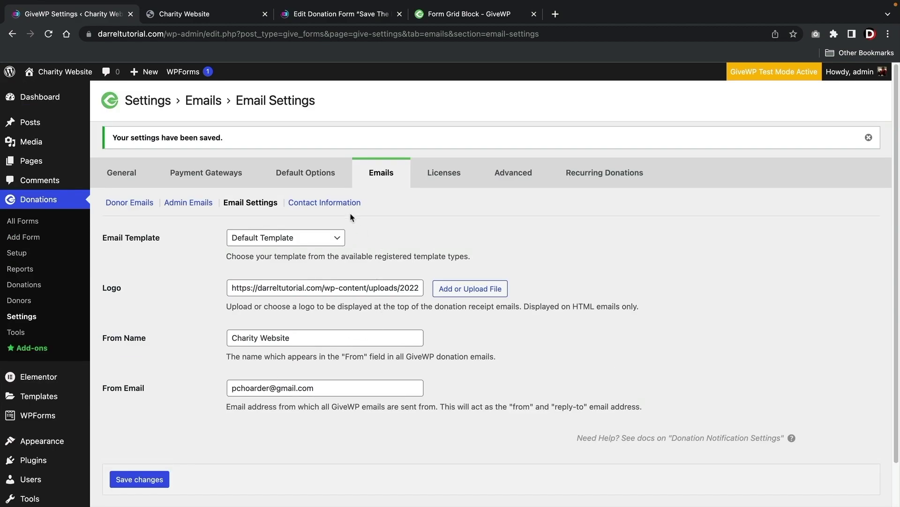
{"action": "left_click", "coordinate": [343, 206]}
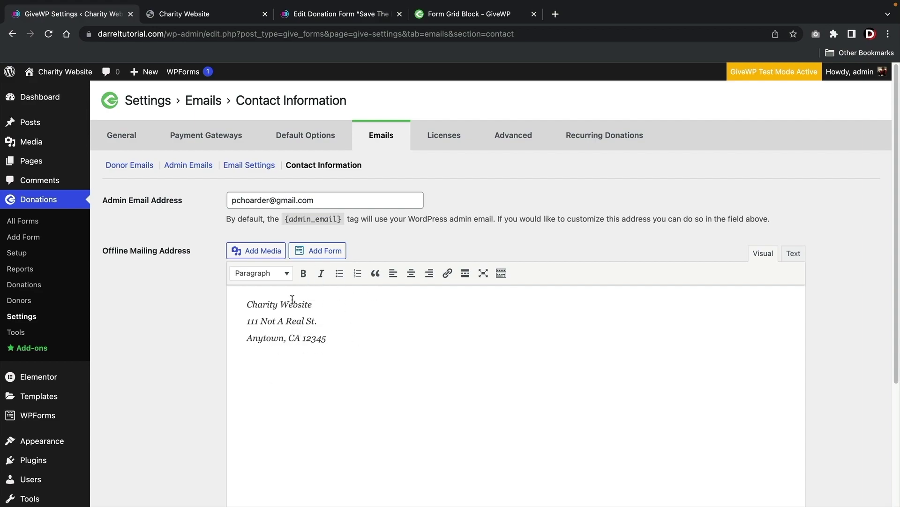
{"action": "left_click", "coordinate": [444, 137]}
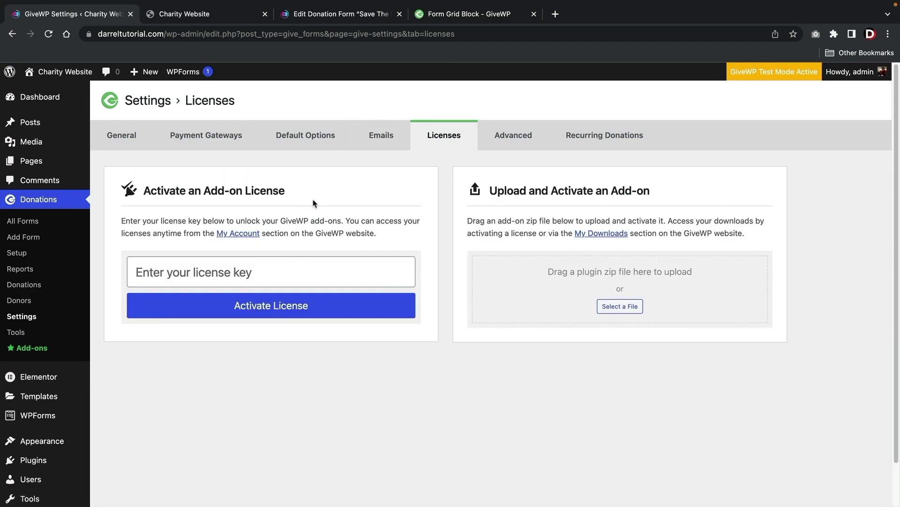
Look over the Advanced and Recurring Donations settings, then return to the All Forms list
{"action": "left_click", "coordinate": [514, 138]}
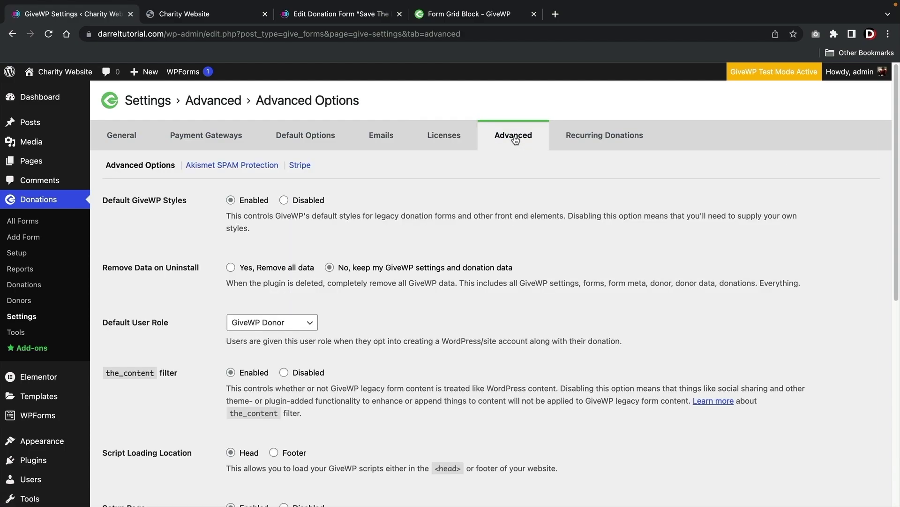
{"action": "scroll", "coordinate": [387, 373], "scroll_direction": "down", "scroll_amount": 10}
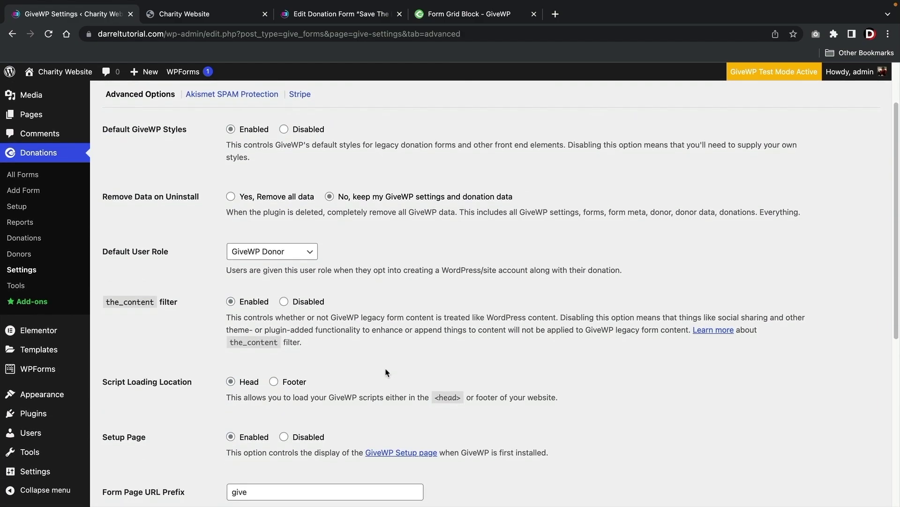
{"action": "scroll", "coordinate": [386, 373], "scroll_direction": "up", "scroll_amount": 10}
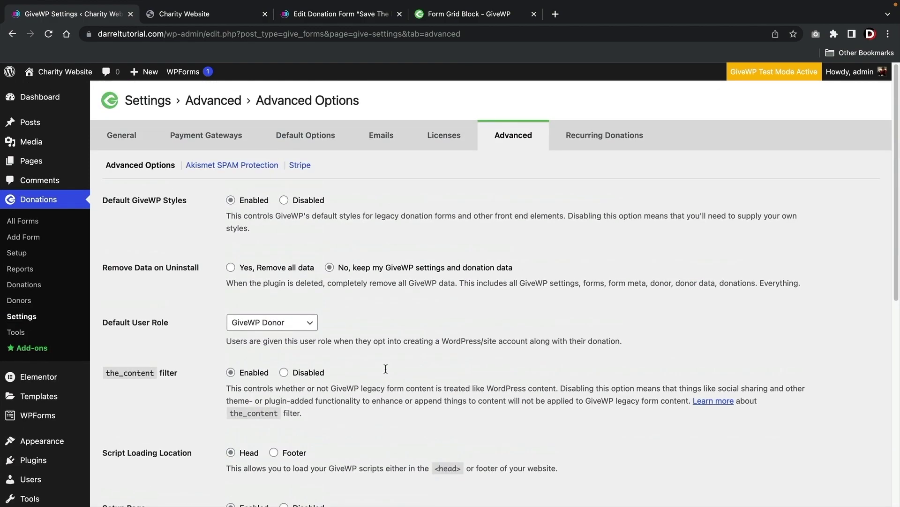
{"action": "left_click", "coordinate": [596, 142]}
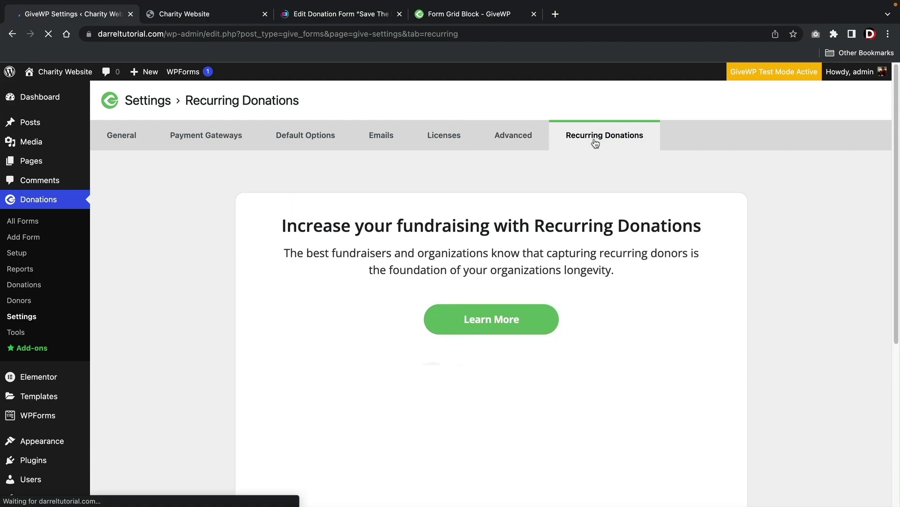
{"action": "scroll", "coordinate": [257, 243], "scroll_direction": "down", "scroll_amount": 5}
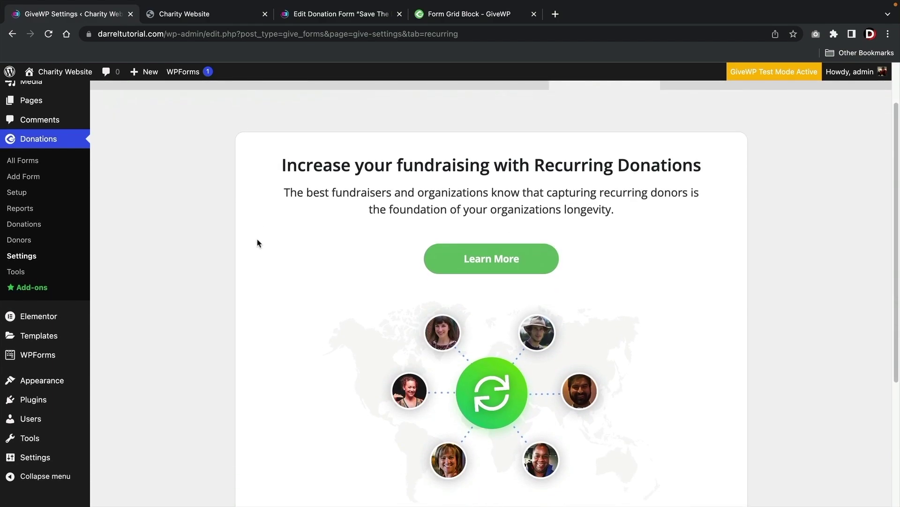
{"action": "scroll", "coordinate": [260, 243], "scroll_direction": "up", "scroll_amount": 5}
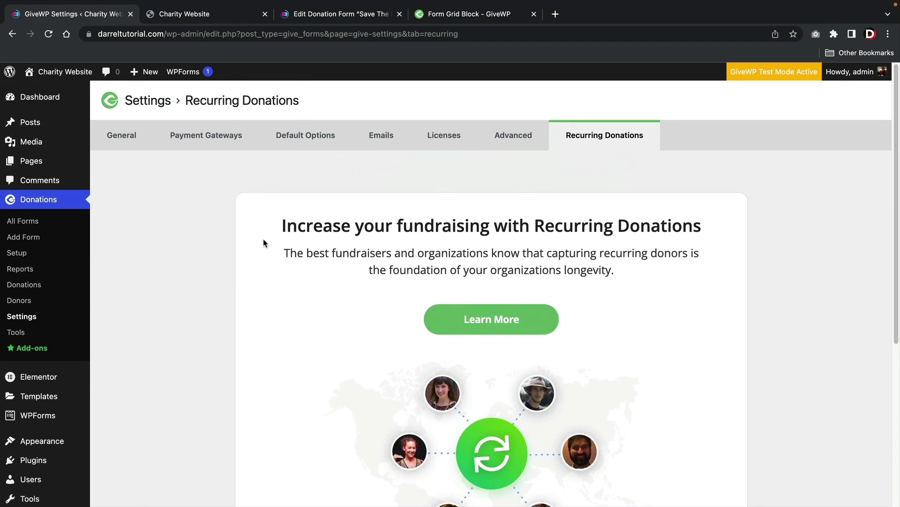
{"action": "left_click", "coordinate": [33, 222]}
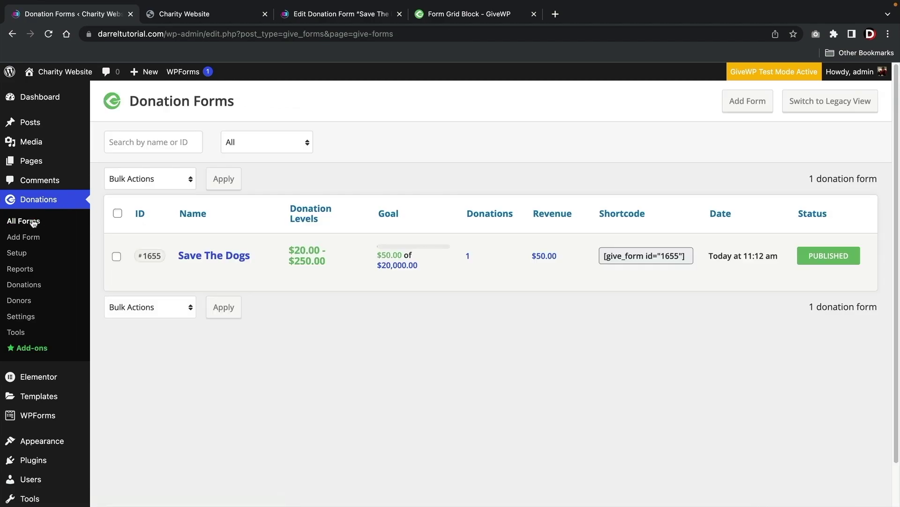
Switch Save The Dogs from the Legacy Form template to Multi-Step Form and update it
{"action": "left_click", "coordinate": [186, 277]}
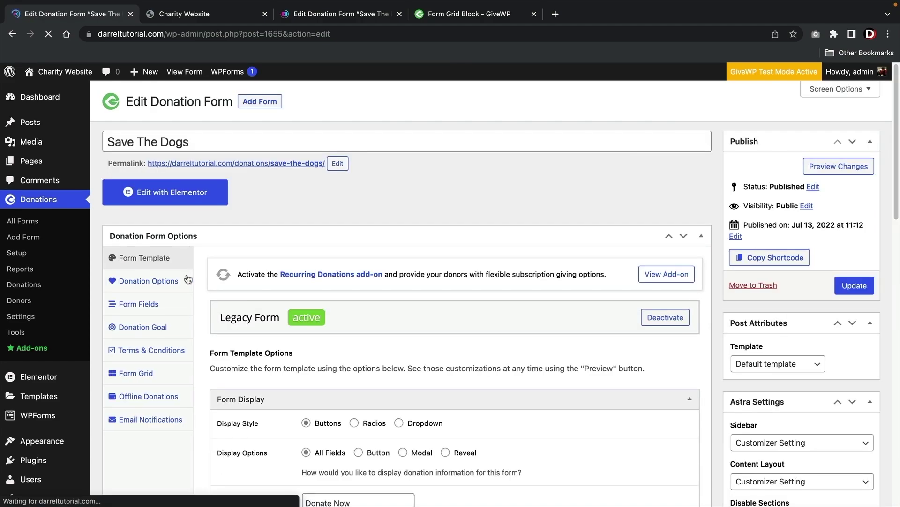
{"action": "left_click", "coordinate": [664, 317]}
{"action": "scroll", "coordinate": [633, 318], "scroll_direction": "down", "scroll_amount": 3}
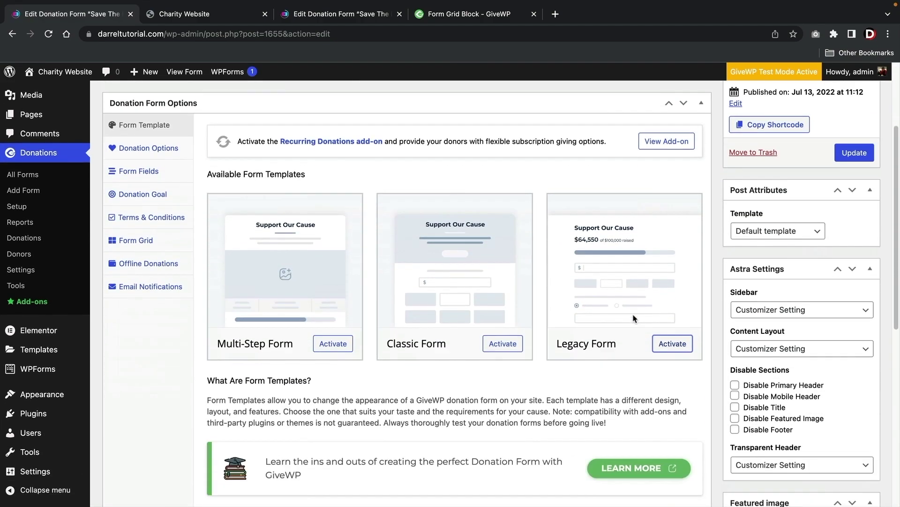
{"action": "left_click", "coordinate": [325, 327]}
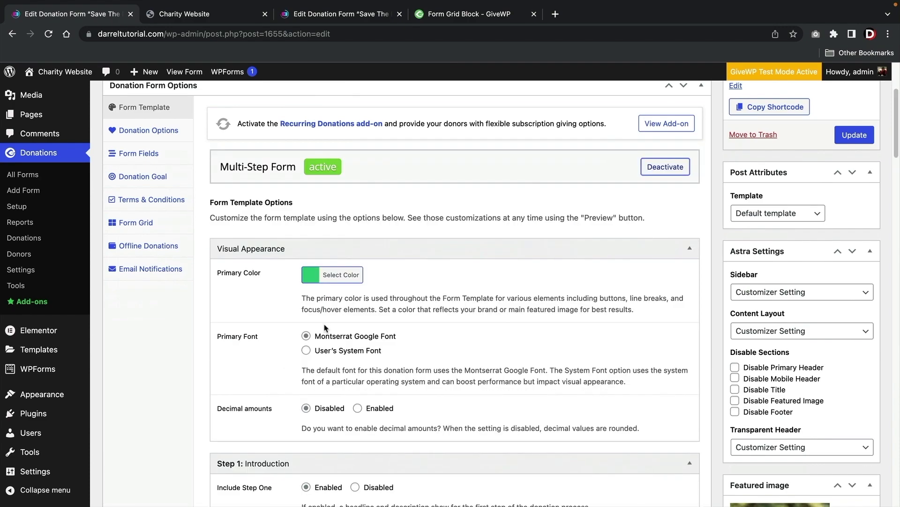
{"action": "scroll", "coordinate": [325, 327], "scroll_direction": "up", "scroll_amount": 2}
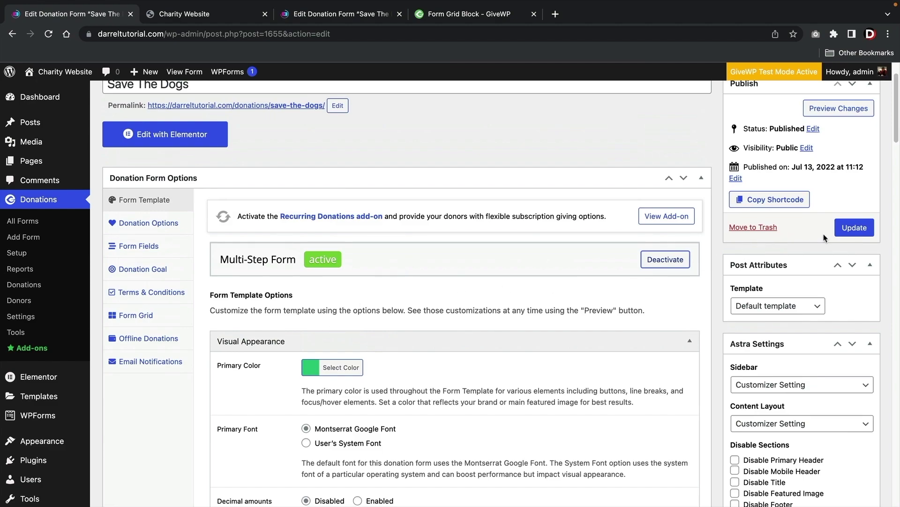
{"action": "left_click", "coordinate": [845, 230]}
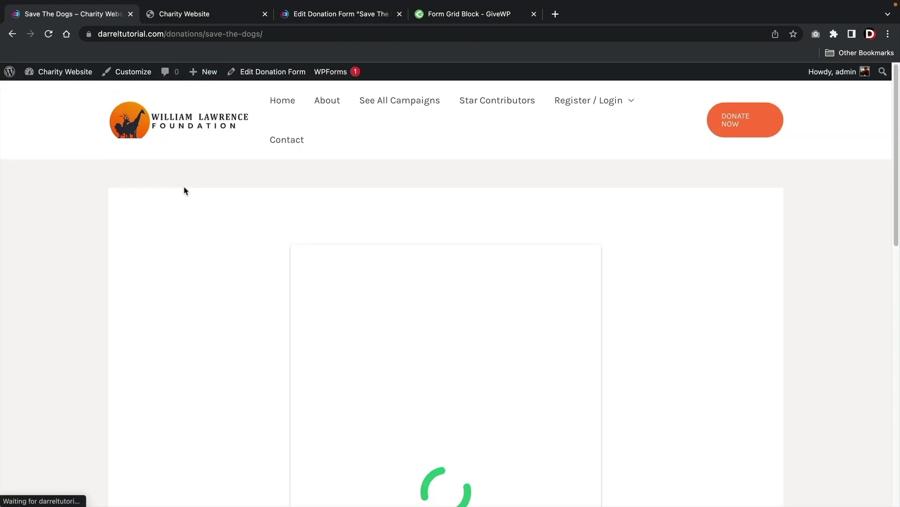
Start a $250 donation on the Save The Dogs form
{"action": "scroll", "coordinate": [184, 190], "scroll_direction": "down", "scroll_amount": 4}
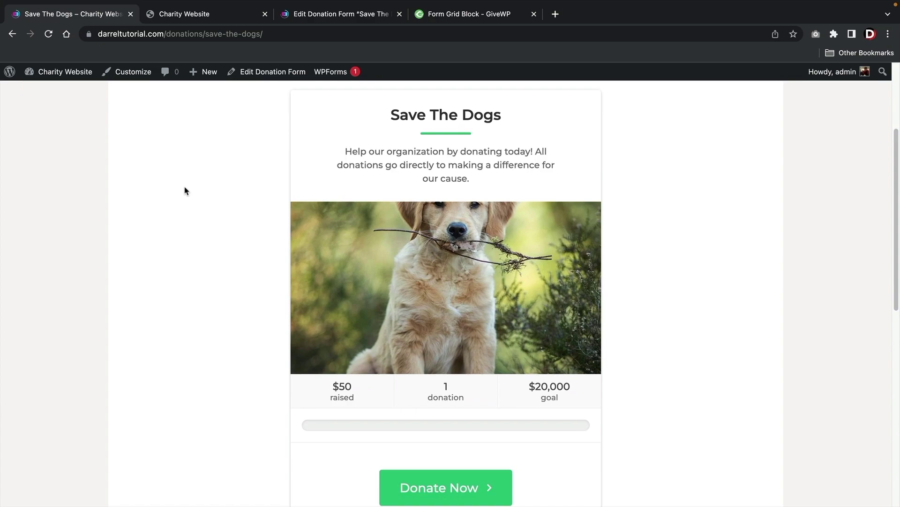
{"action": "left_click", "coordinate": [458, 469]}
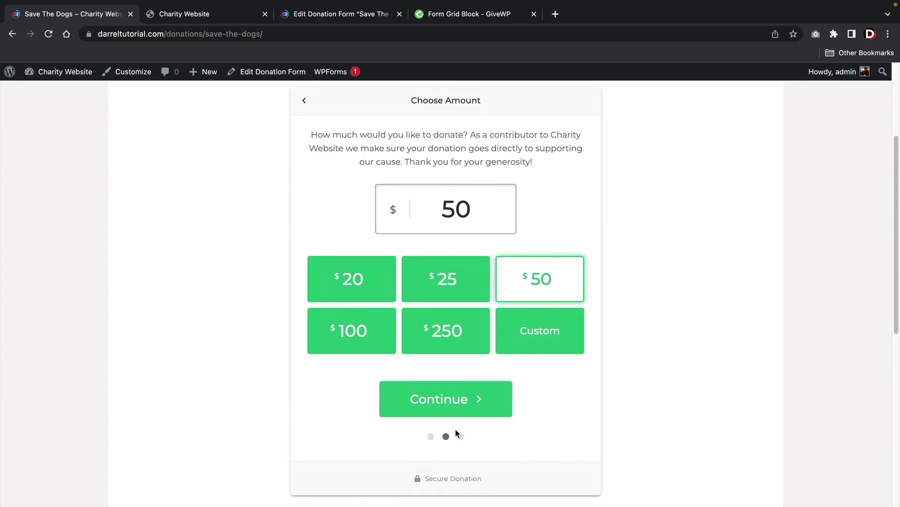
{"action": "left_click", "coordinate": [463, 330]}
{"action": "left_click", "coordinate": [461, 397]}
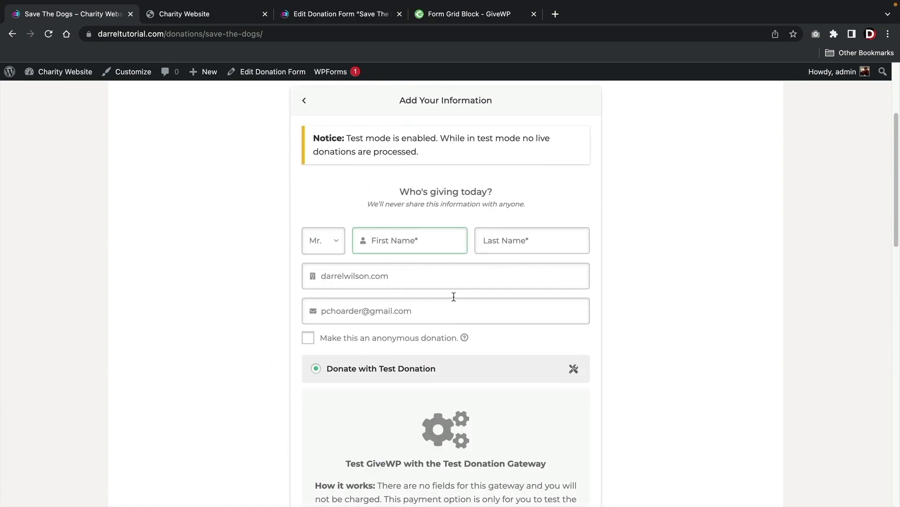
Fill in the donor's name, donate anonymously with terms accepted, then return to the Dashboard
{"action": "type", "text": "darrel"}
{"action": "key", "text": "Tab"}
{"action": "type", "text": "w"}
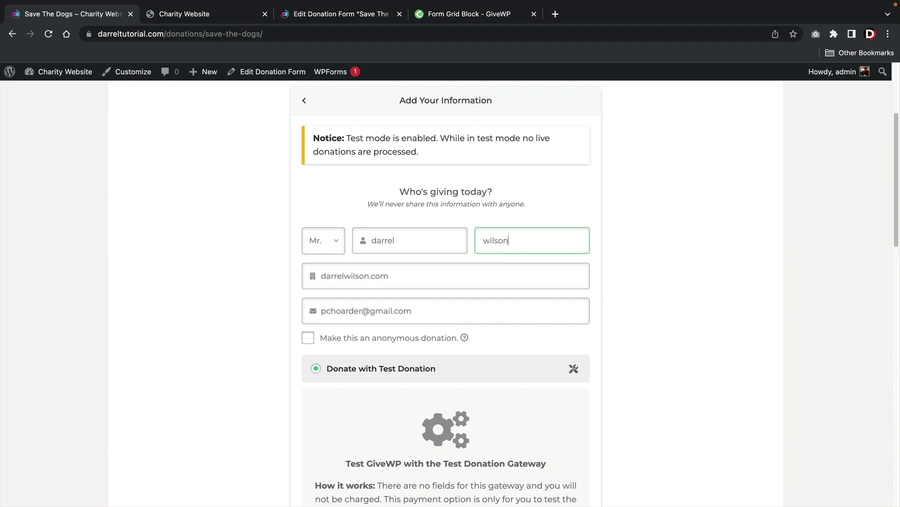
{"action": "left_click", "coordinate": [311, 338]}
{"action": "scroll", "coordinate": [395, 337], "scroll_direction": "down", "scroll_amount": 4}
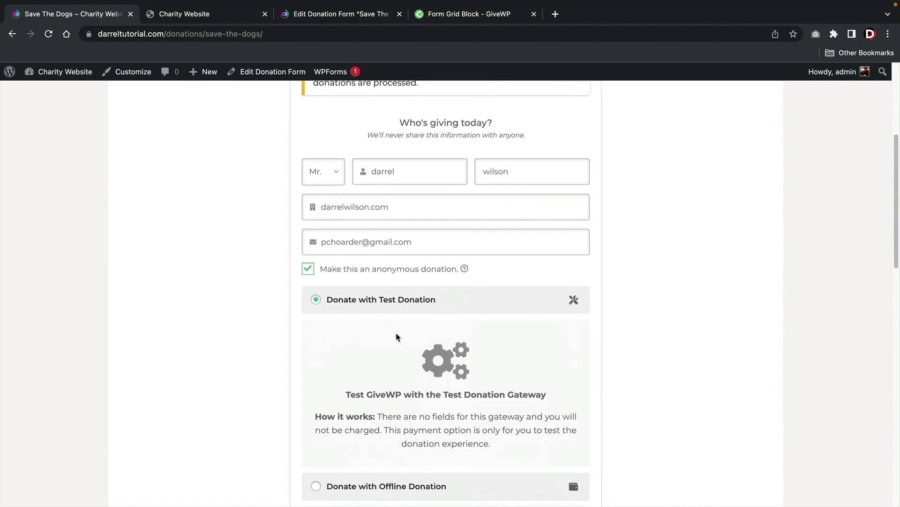
{"action": "scroll", "coordinate": [392, 336], "scroll_direction": "down", "scroll_amount": 3}
{"action": "left_click", "coordinate": [322, 316]}
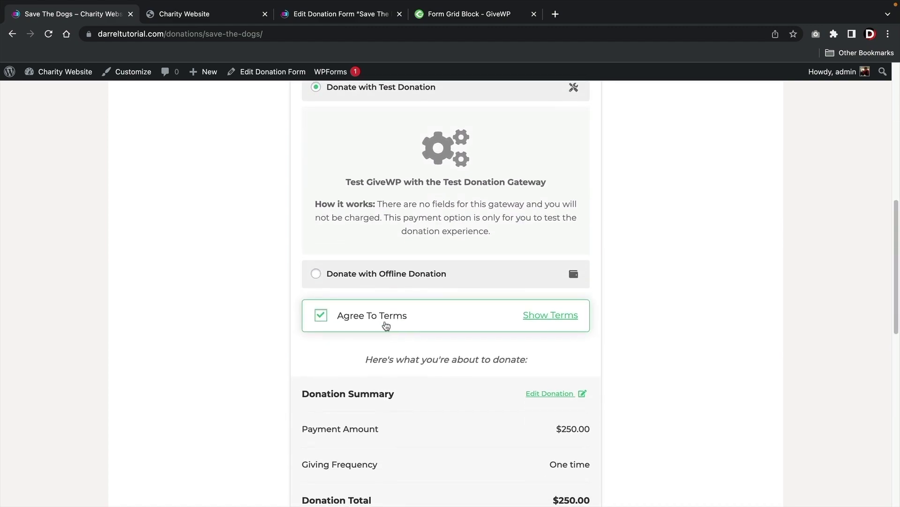
{"action": "scroll", "coordinate": [385, 328], "scroll_direction": "down", "scroll_amount": 5}
{"action": "left_click", "coordinate": [439, 384]}
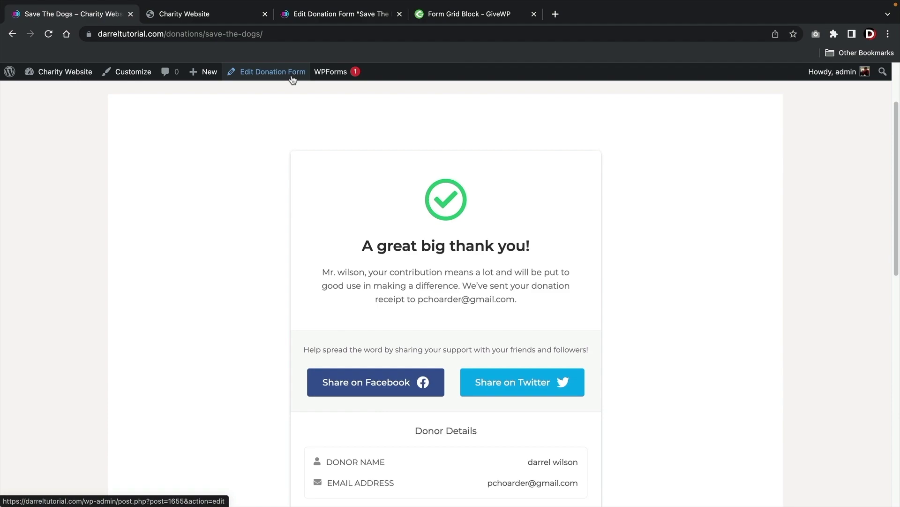
{"action": "mouse_move", "coordinate": [68, 73]}
{"action": "left_click", "coordinate": [70, 95]}
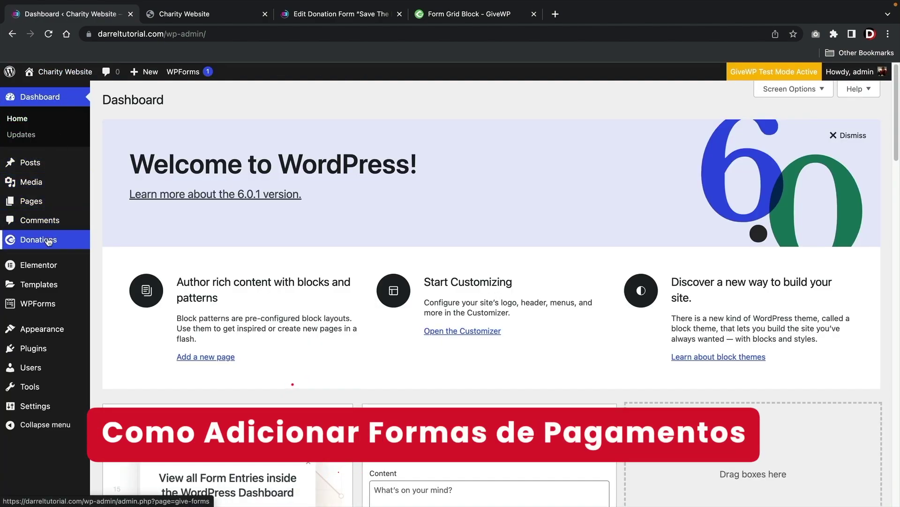
Open the Payment Gateways tab of GiveWP's settings
{"action": "mouse_move", "coordinate": [48, 242]}
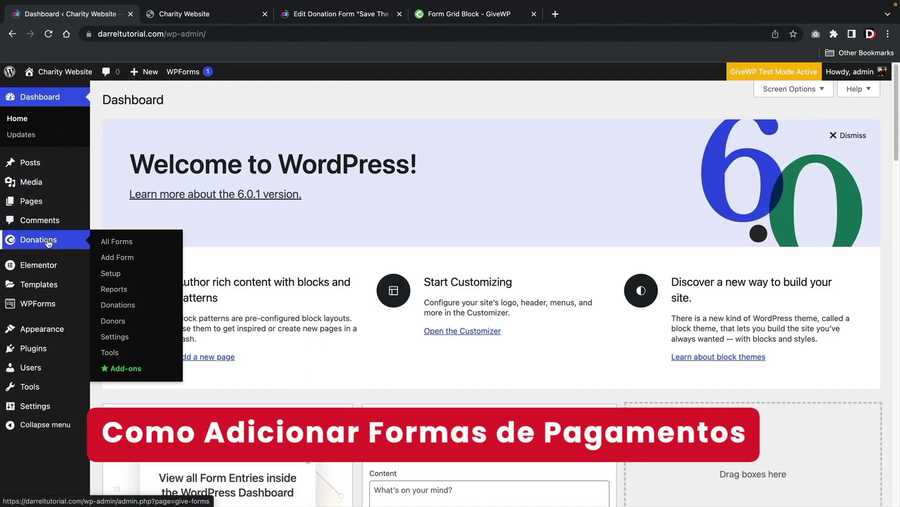
{"action": "left_click", "coordinate": [119, 337]}
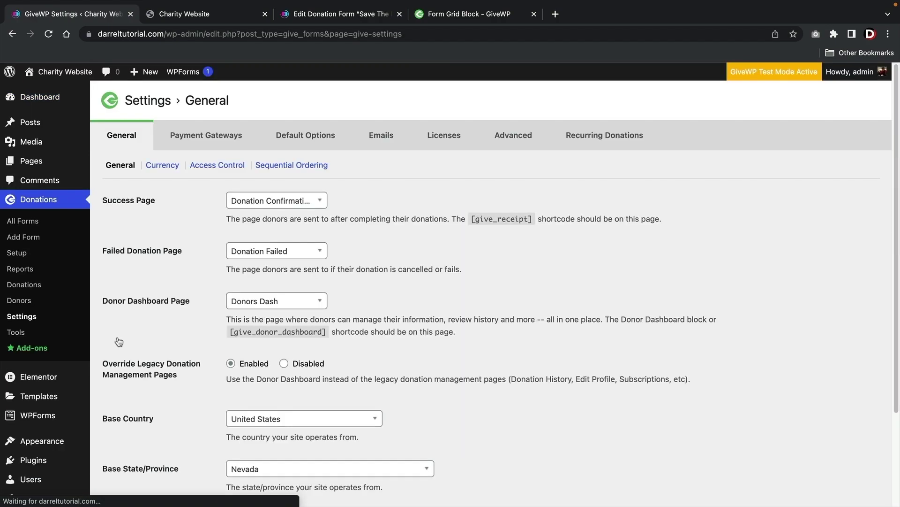
{"action": "left_click", "coordinate": [210, 136]}
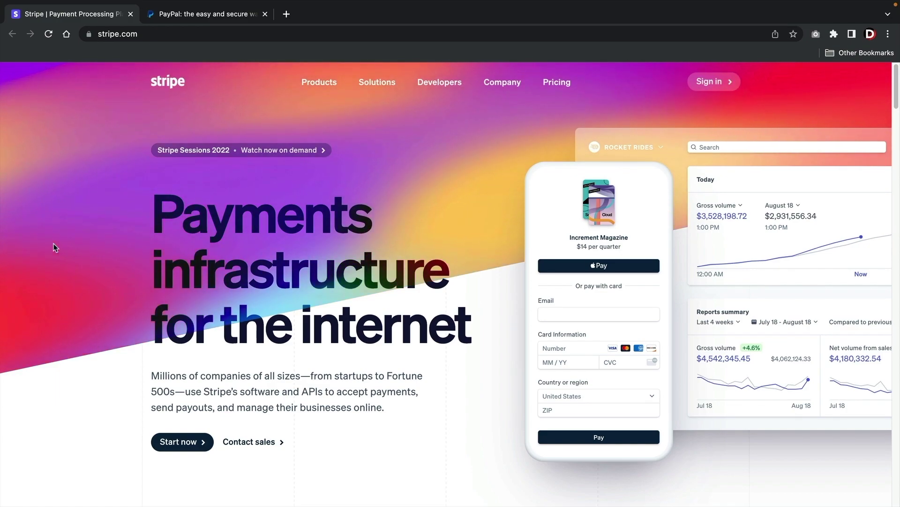
Check the 2.9% card fee on Stripe's pricing page, then switch to the PayPal tab
{"action": "left_click", "coordinate": [557, 83]}
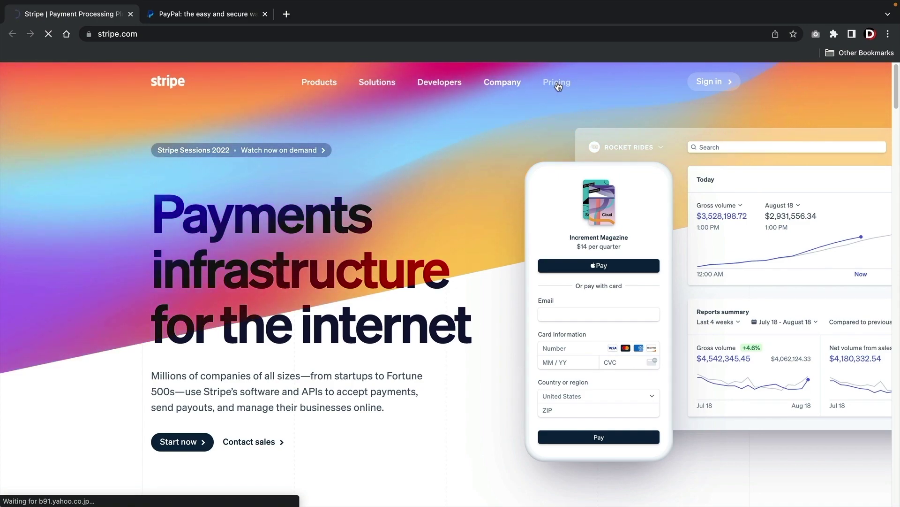
{"action": "left_click", "coordinate": [557, 85]}
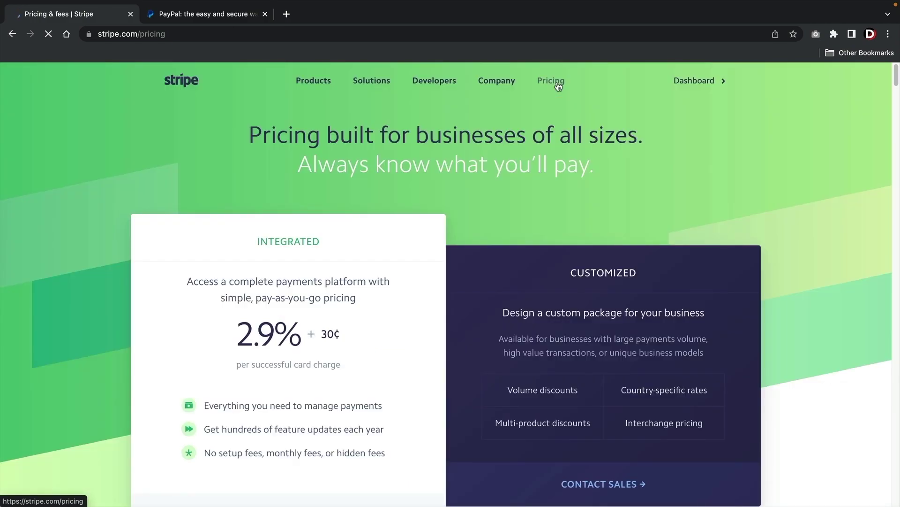
{"action": "scroll", "coordinate": [428, 183], "scroll_direction": "down", "scroll_amount": 2}
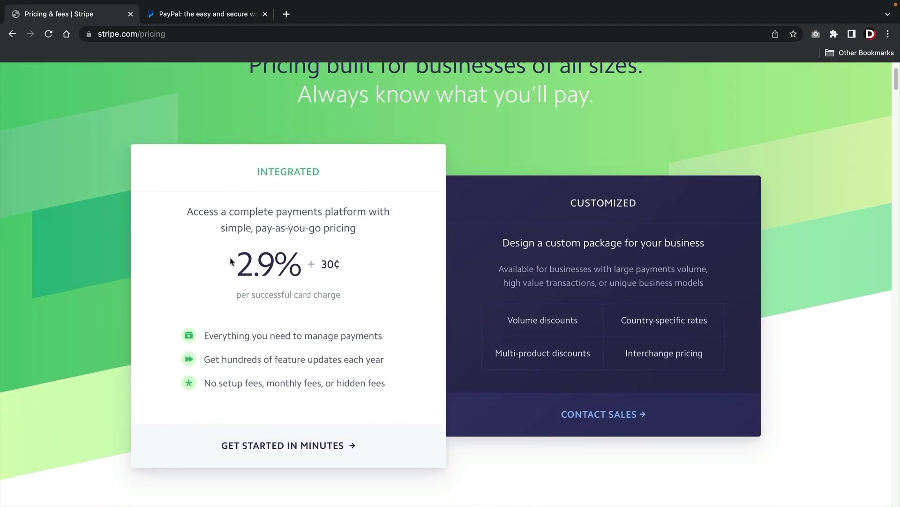
{"action": "left_click_drag", "start_coordinate": [231, 261], "coordinate": [303, 265]}
{"action": "left_click", "coordinate": [31, 64]}
{"action": "left_click", "coordinate": [13, 33]}
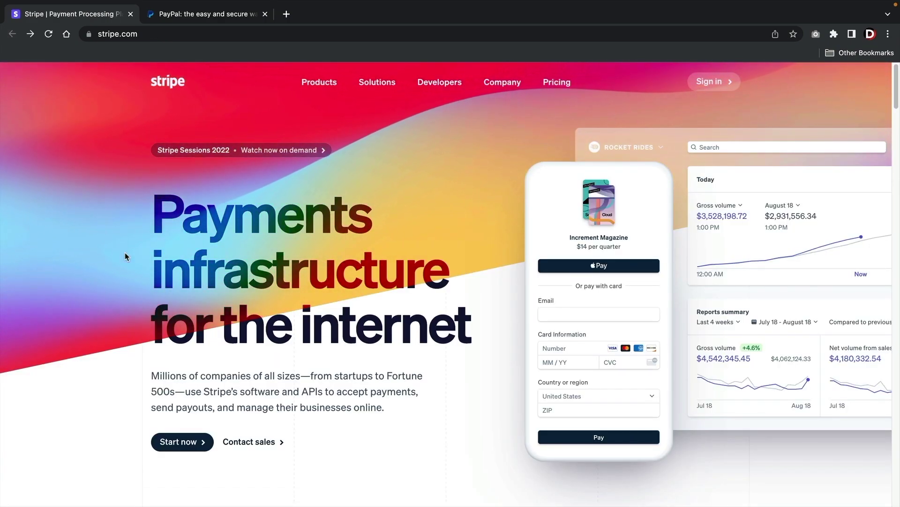
{"action": "left_click", "coordinate": [197, 17]}
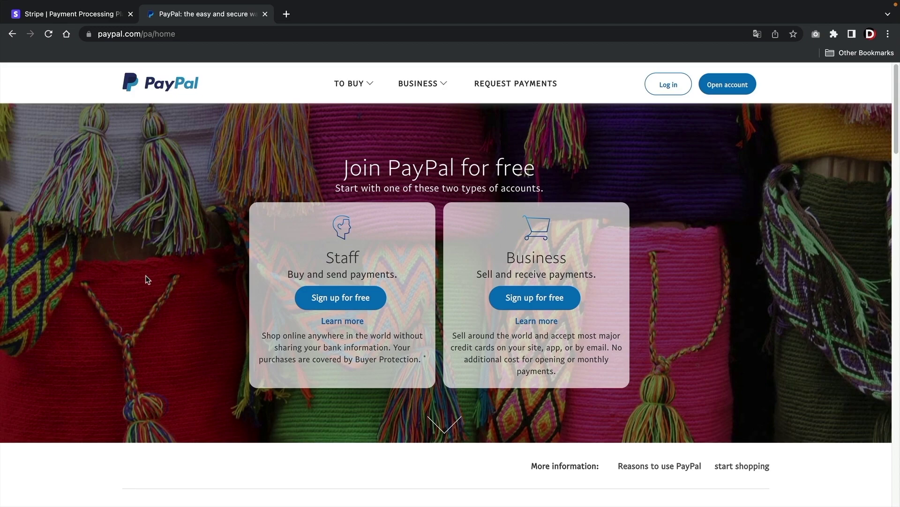
Return to the stripe.com tab
{"action": "left_click", "coordinate": [63, 15]}
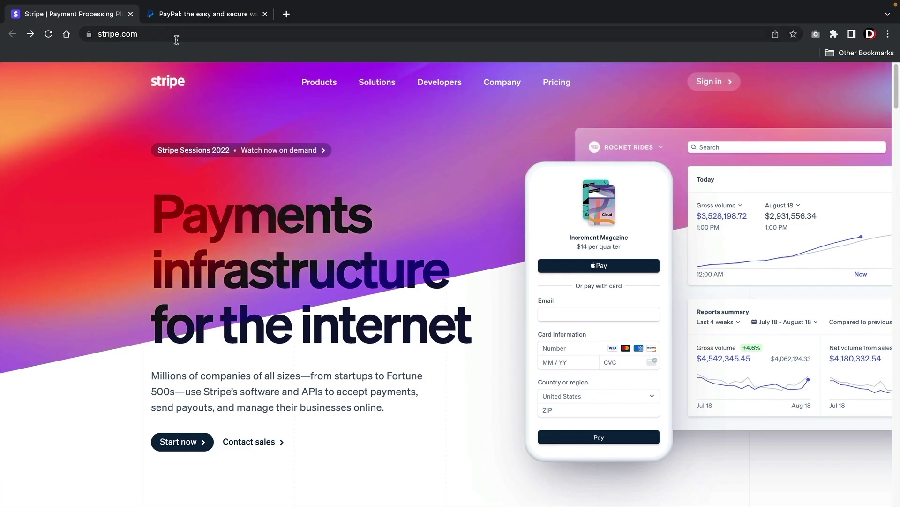
Sign in to Stripe's Demo Business dashboard, review it, then switch to the PayPal tab
{"action": "left_click", "coordinate": [712, 84]}
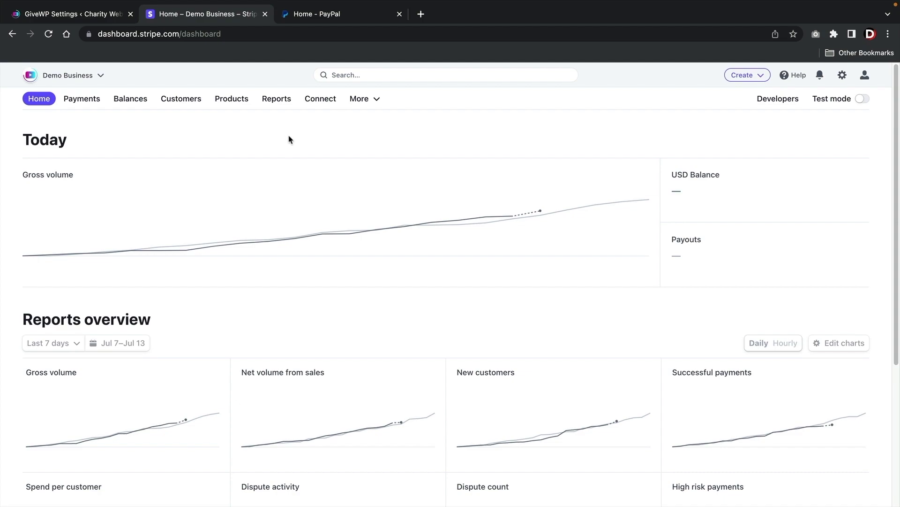
{"action": "scroll", "coordinate": [289, 159], "scroll_direction": "down", "scroll_amount": 5}
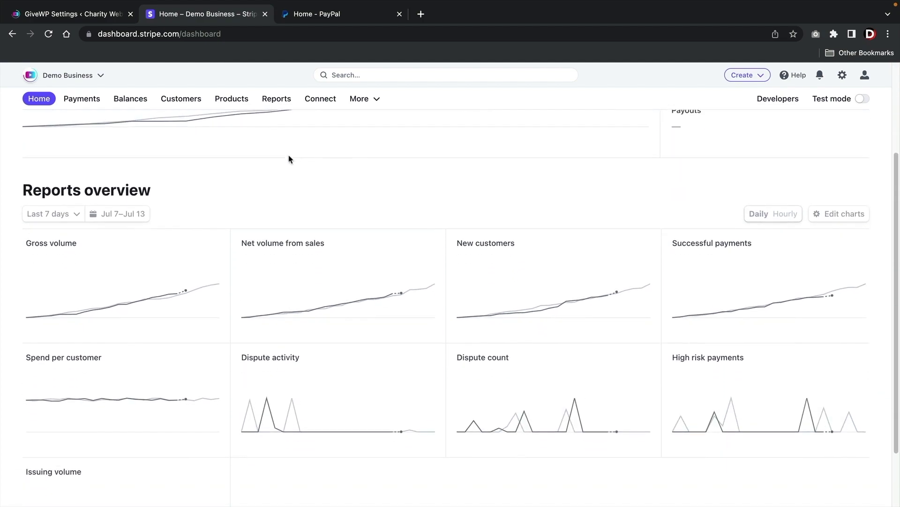
{"action": "scroll", "coordinate": [289, 159], "scroll_direction": "up", "scroll_amount": 5}
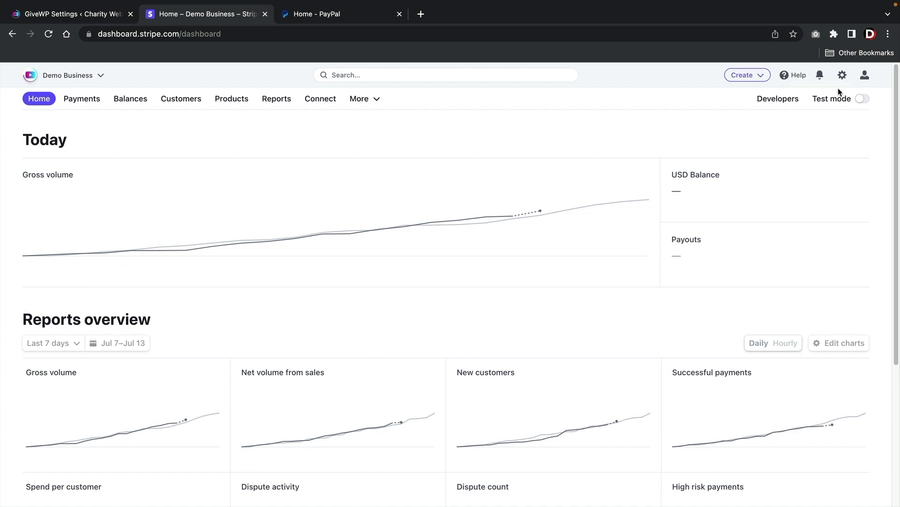
{"action": "left_click", "coordinate": [324, 15]}
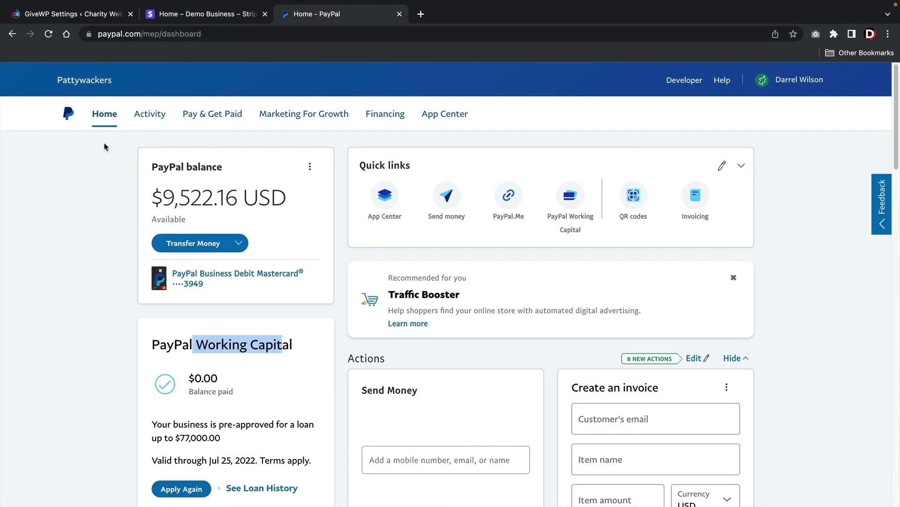
{"action": "left_click", "coordinate": [90, 224]}
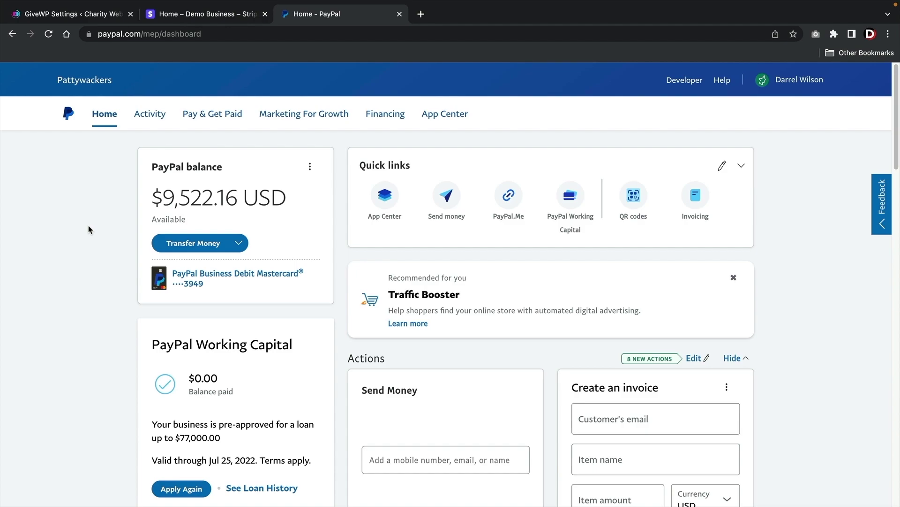
{"action": "left_click_drag", "start_coordinate": [276, 197], "coordinate": [135, 197]}
{"action": "left_click", "coordinate": [122, 196]}
{"action": "left_click_drag", "start_coordinate": [293, 345], "coordinate": [147, 344]}
{"action": "left_click", "coordinate": [73, 332]}
Begin linking a Stripe account via Connect with Stripe in GiveWP's Stripe gateway settings
{"action": "left_click", "coordinate": [100, 23]}
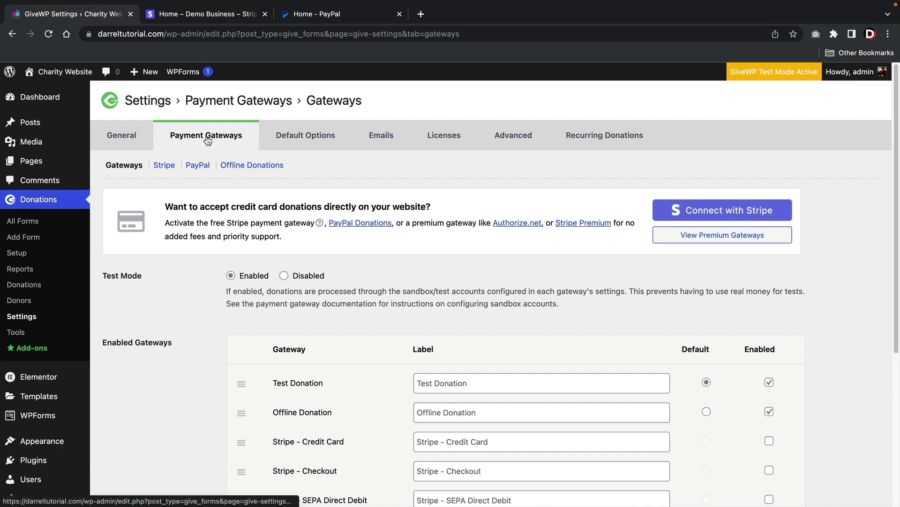
{"action": "left_click", "coordinate": [165, 165]}
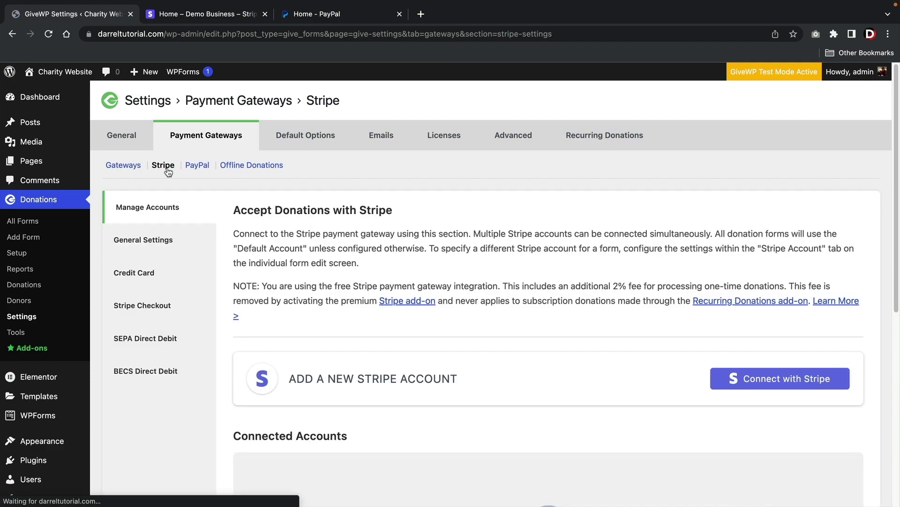
{"action": "scroll", "coordinate": [332, 251], "scroll_direction": "down", "scroll_amount": 2}
{"action": "scroll", "coordinate": [332, 251], "scroll_direction": "down", "scroll_amount": 4}
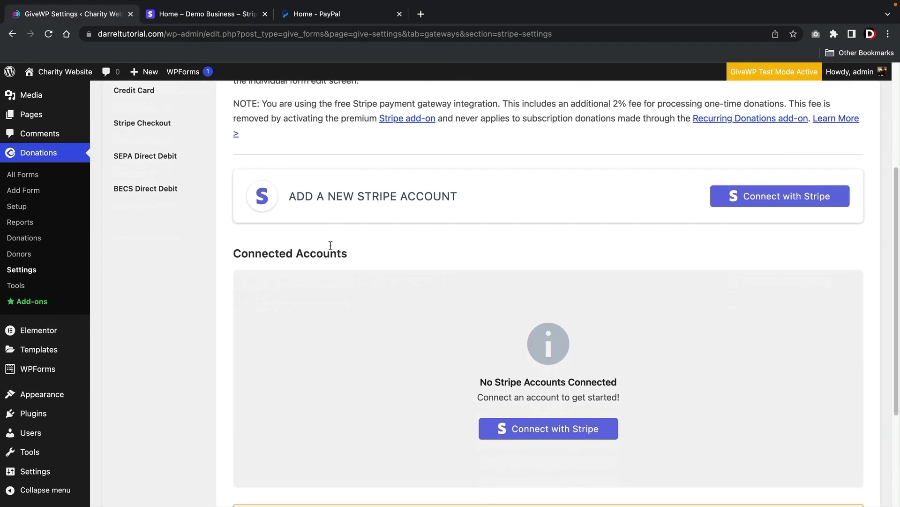
{"action": "left_click", "coordinate": [760, 201]}
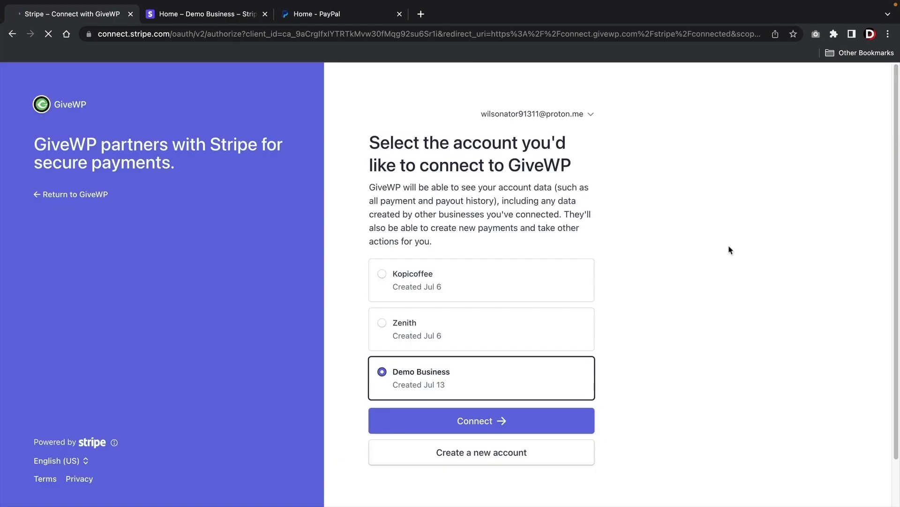
Connect the Demo Business Stripe account to GiveWP
{"action": "scroll", "coordinate": [730, 250], "scroll_direction": "down", "scroll_amount": 1}
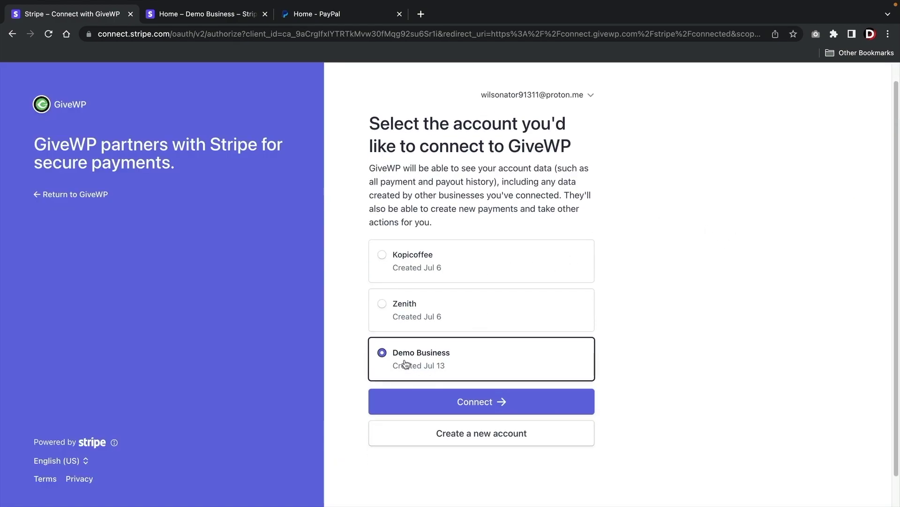
{"action": "left_click", "coordinate": [468, 405]}
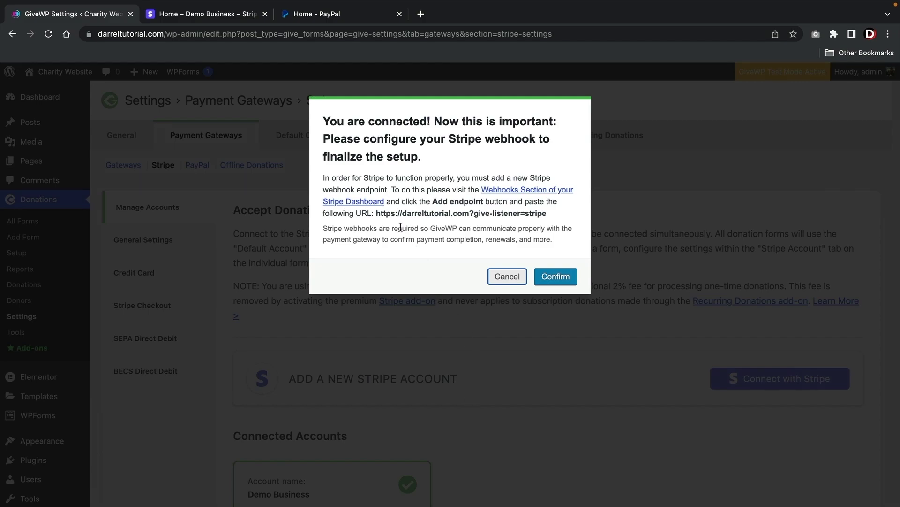
{"action": "left_click", "coordinate": [376, 211]}
{"action": "left_click_drag", "start_coordinate": [376, 211], "coordinate": [548, 213]}
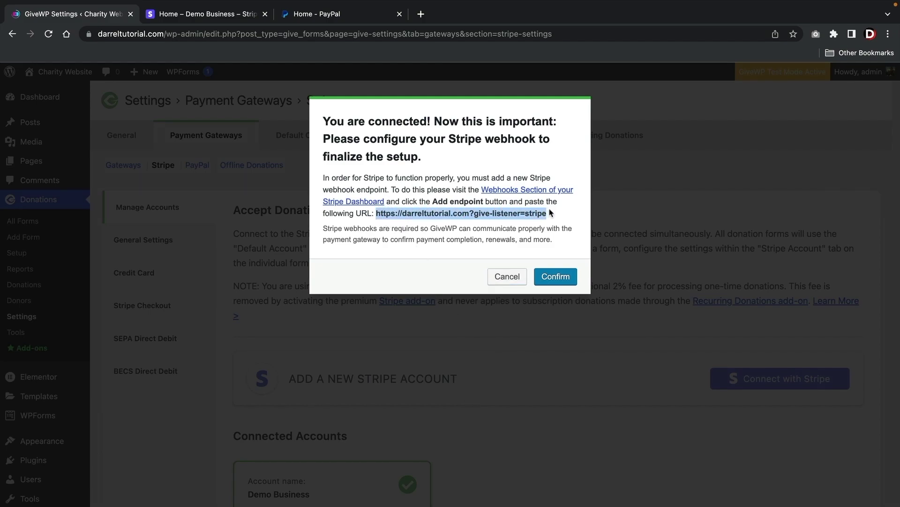
{"action": "right_click", "coordinate": [459, 211]}
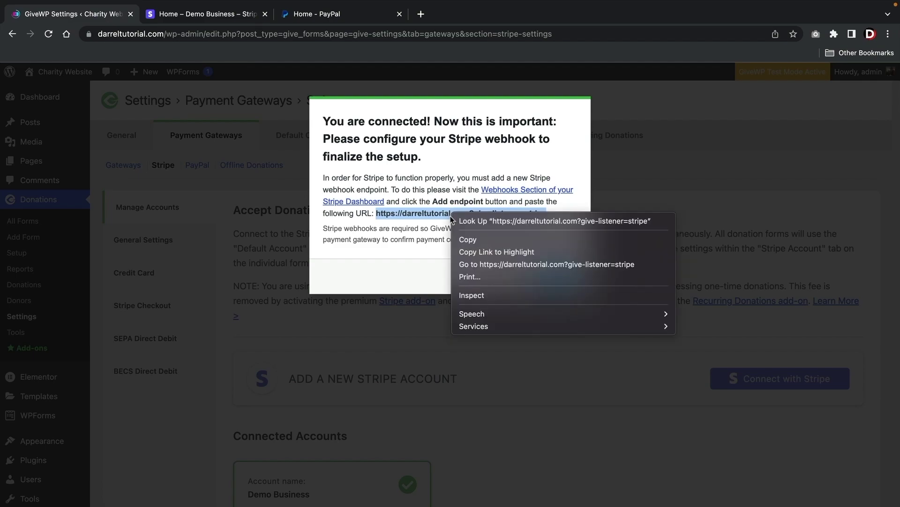
{"action": "left_click", "coordinate": [470, 238]}
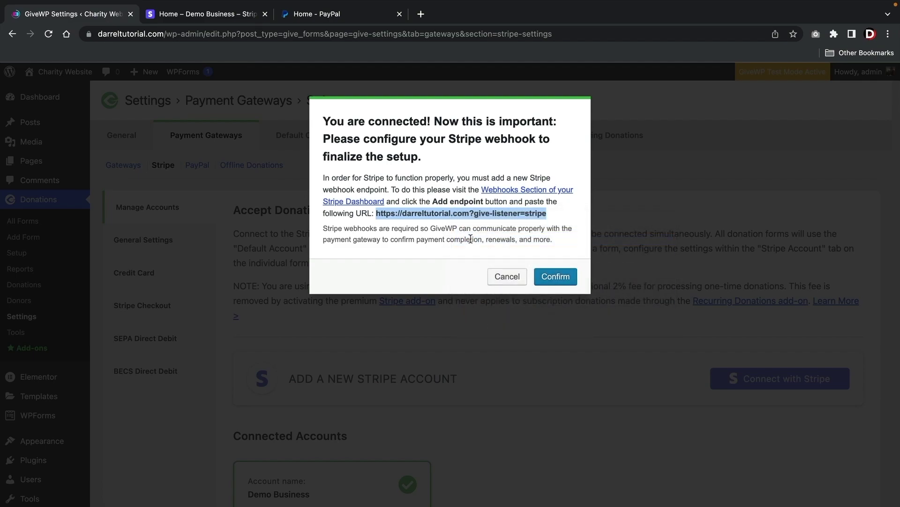
{"action": "left_click", "coordinate": [218, 19]}
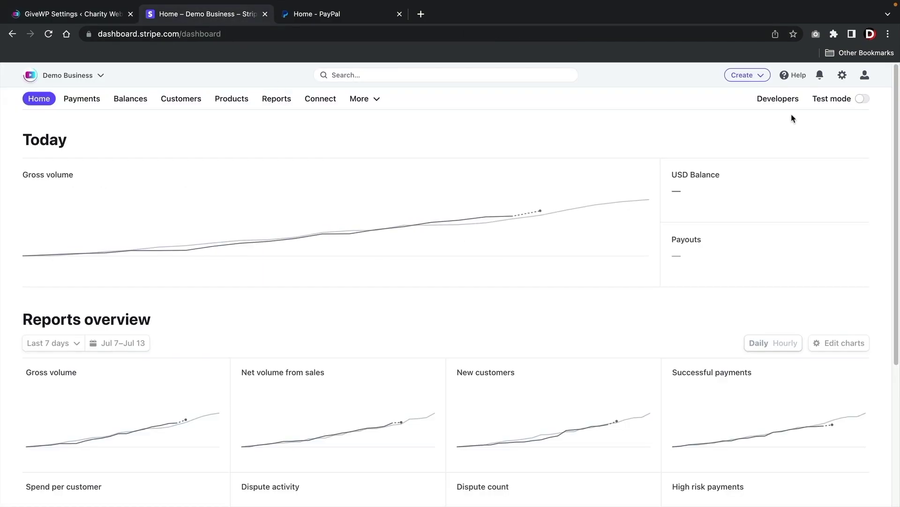
Go to the Stripe Developers webhooks page and start a new endpoint
{"action": "left_click", "coordinate": [782, 102]}
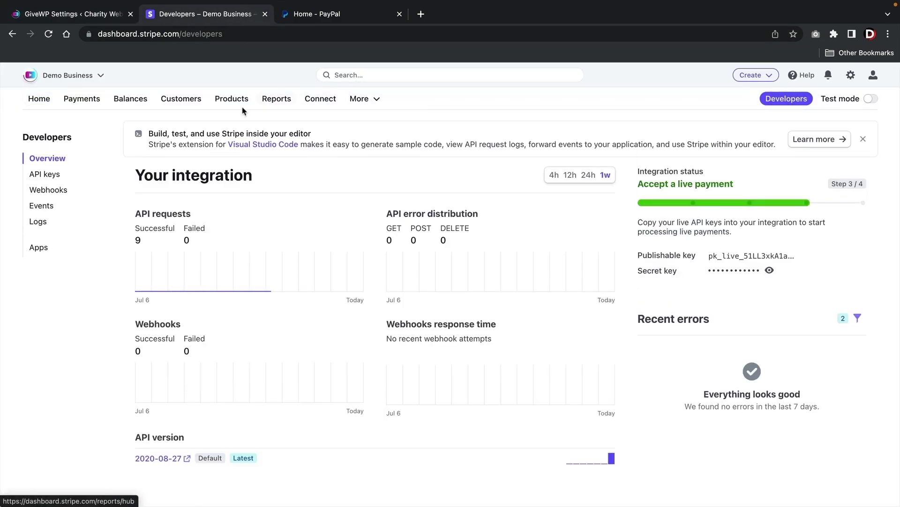
{"action": "left_click", "coordinate": [53, 190]}
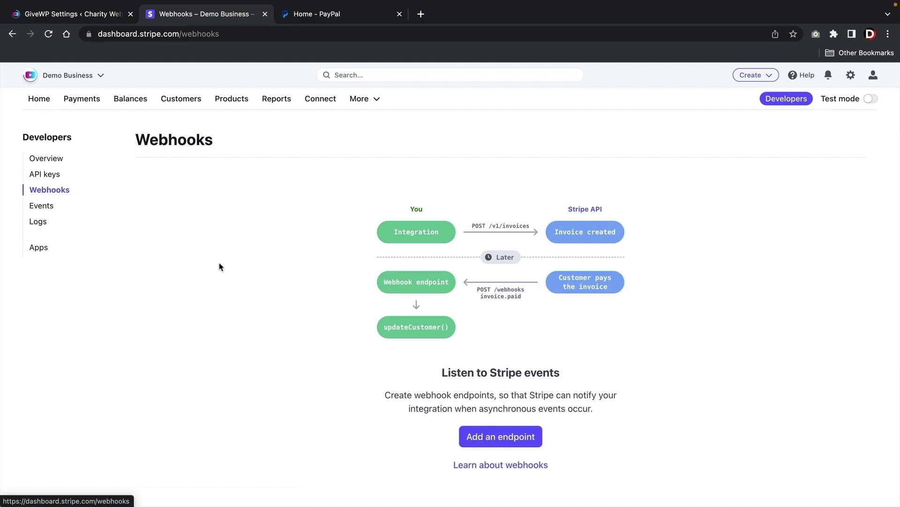
{"action": "left_click", "coordinate": [503, 441]}
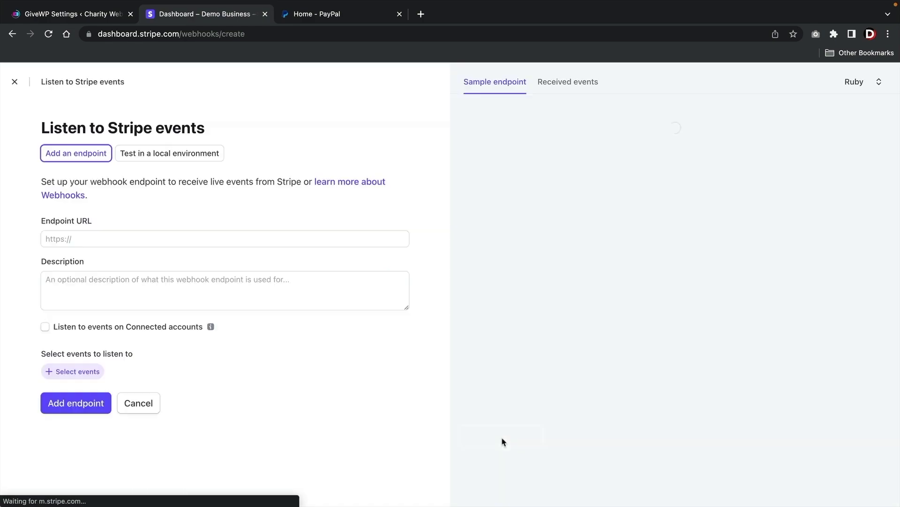
{"action": "left_click", "coordinate": [15, 81]}
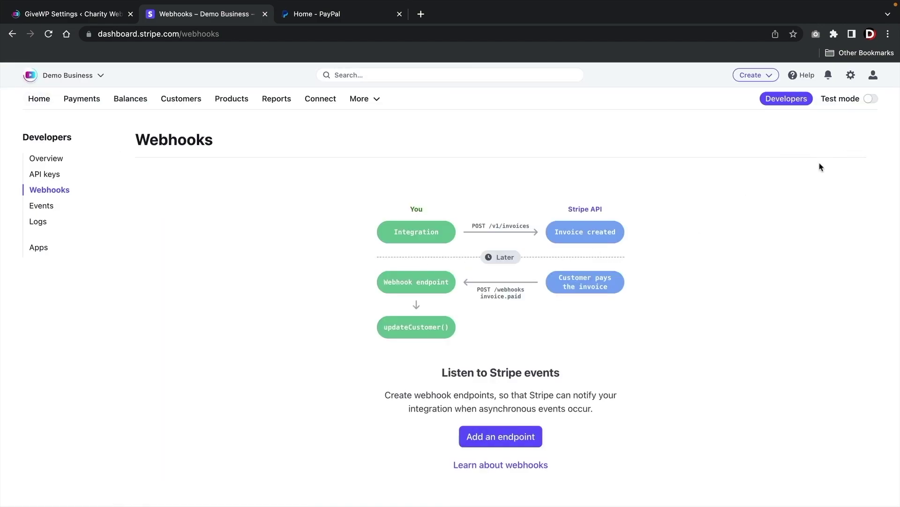
{"action": "left_click", "coordinate": [517, 438]}
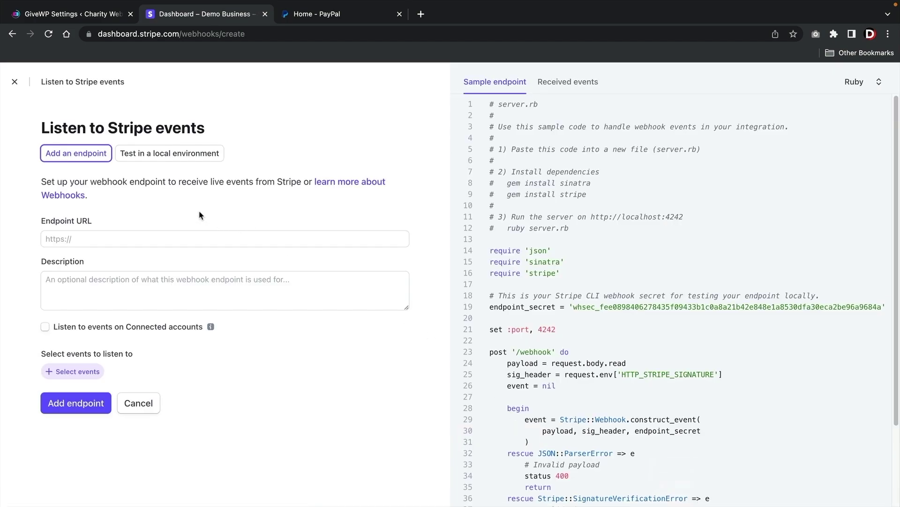
Paste the GiveWP webhook URL as endpoint, described 'we are using this to accept donations on the website'
{"action": "left_click", "coordinate": [61, 239]}
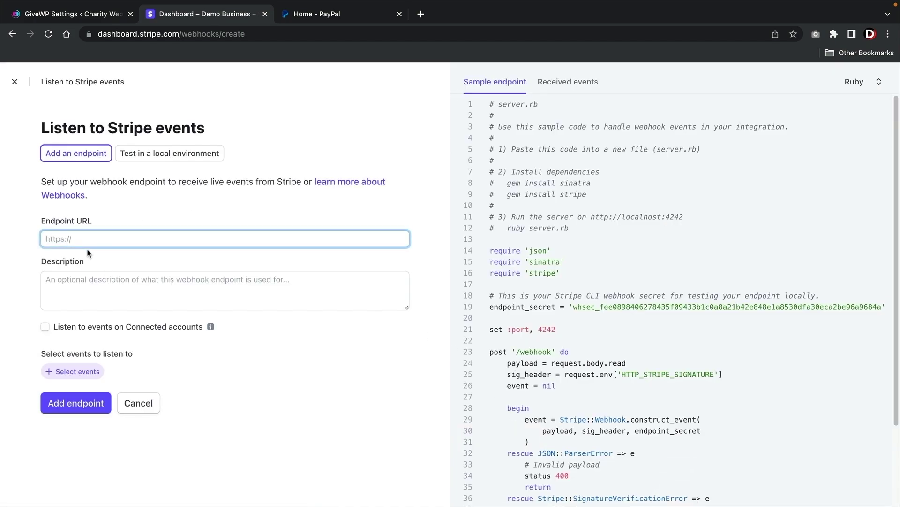
{"action": "right_click", "coordinate": [73, 236]}
{"action": "left_click", "coordinate": [104, 316]}
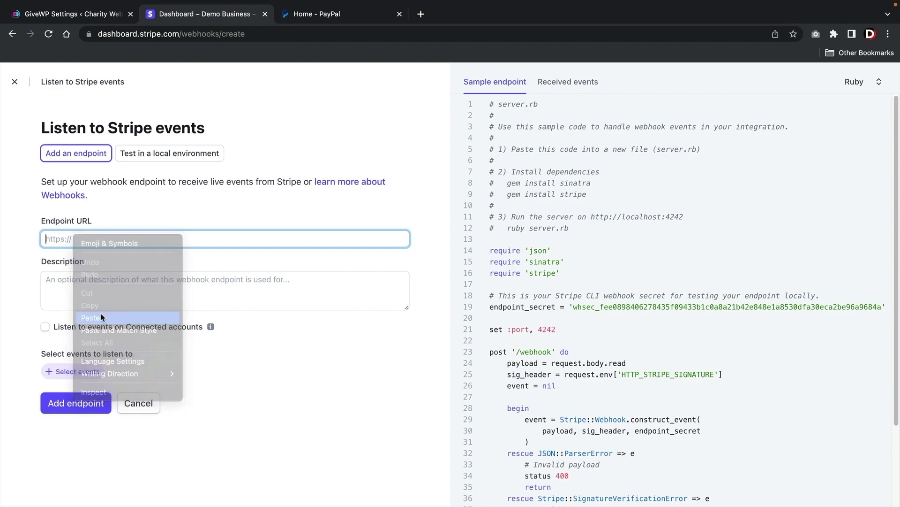
{"action": "left_click", "coordinate": [101, 298]}
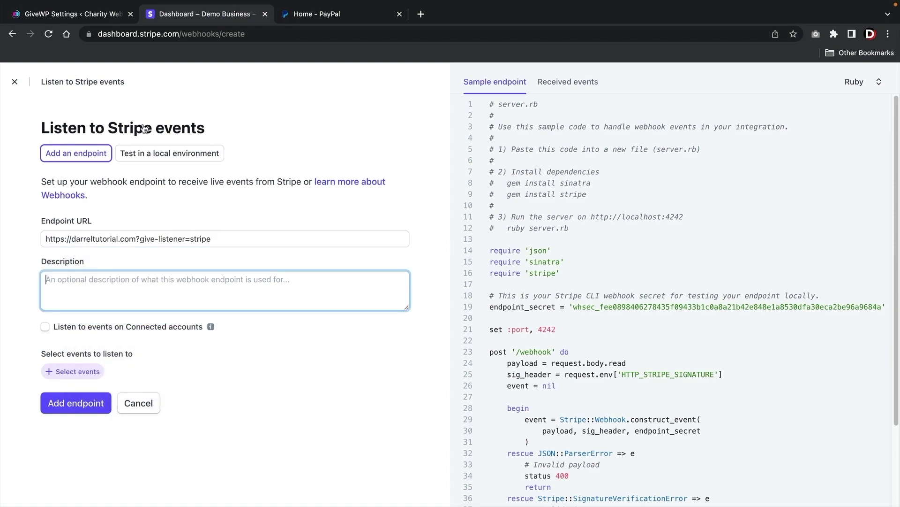
{"action": "left_click", "coordinate": [90, 14]}
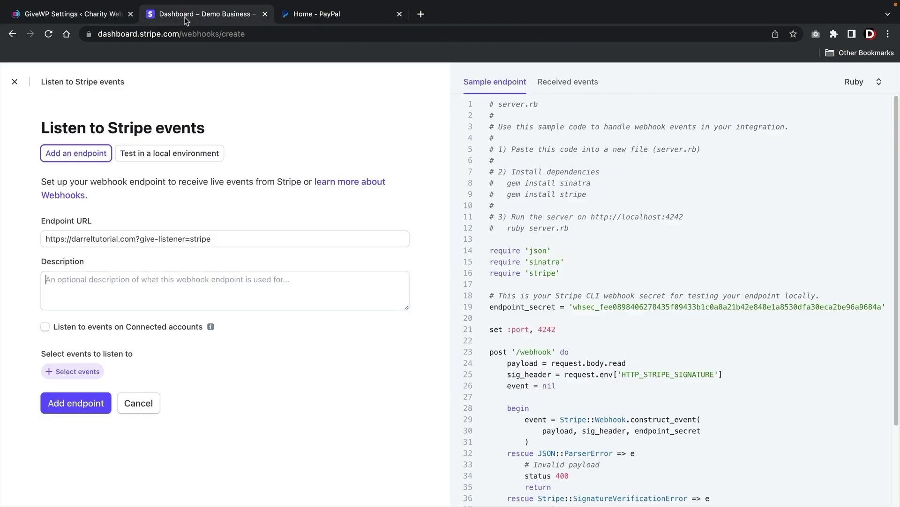
{"action": "left_click", "coordinate": [185, 15]}
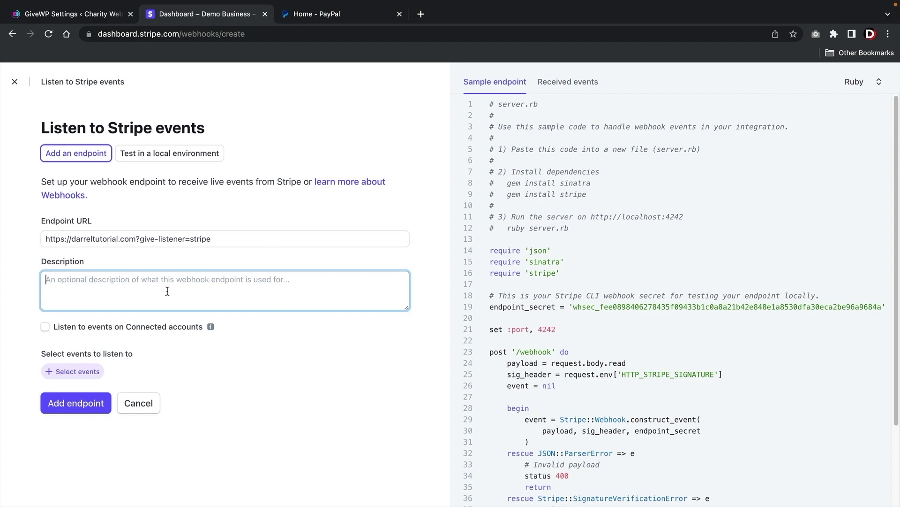
{"action": "type", "text": "we are u"}
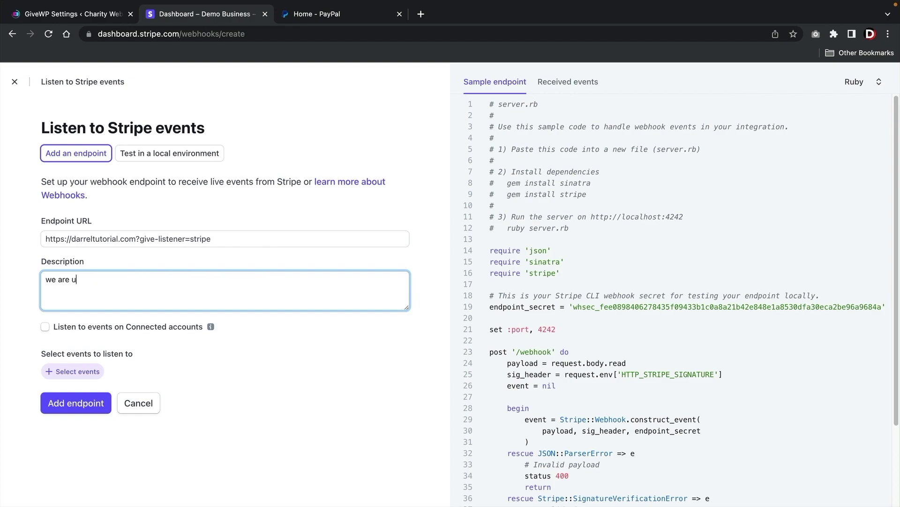
{"action": "type", "text": "sing this to accep"}
{"action": "key", "text": "BackSpace"}
{"action": "key", "text": "BackSpace"}
{"action": "type", "text": "cept donations"}
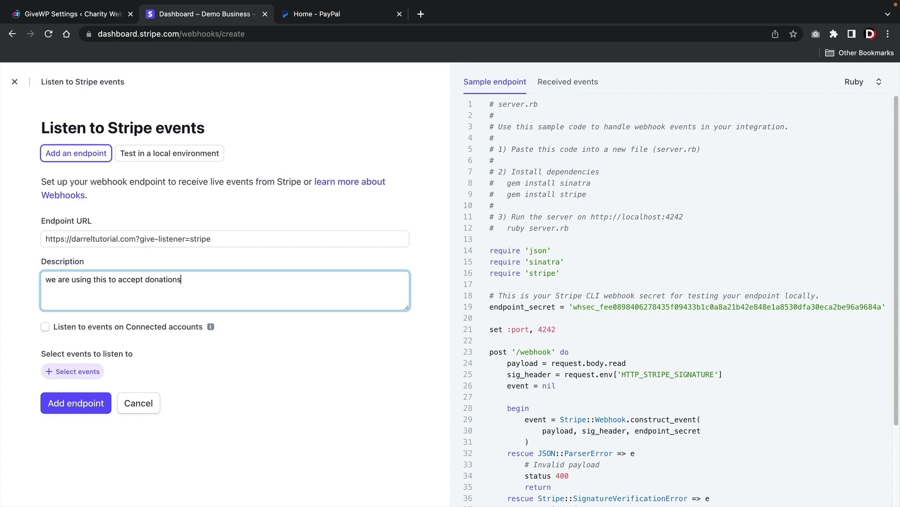
{"action": "type", "text": " on the website"}
Subscribe the endpoint to charge.captured and create it
{"action": "left_click", "coordinate": [74, 373]}
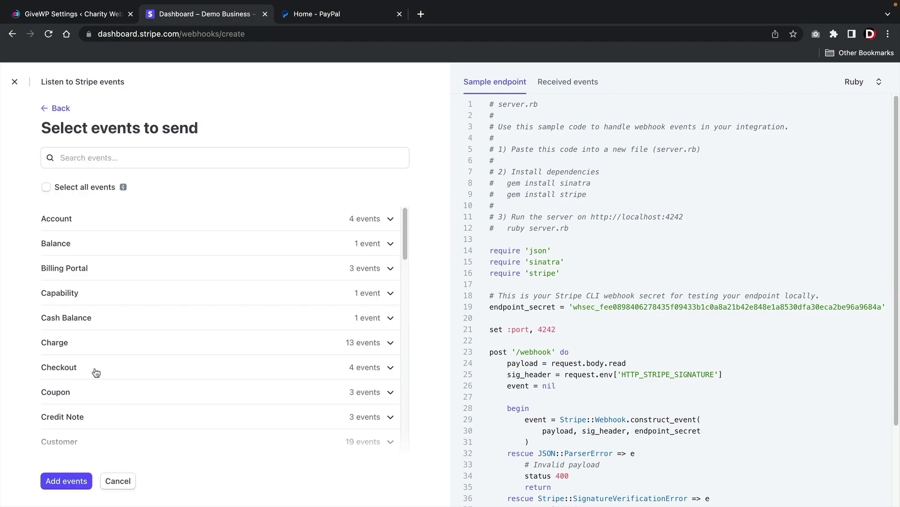
{"action": "left_click", "coordinate": [110, 347]}
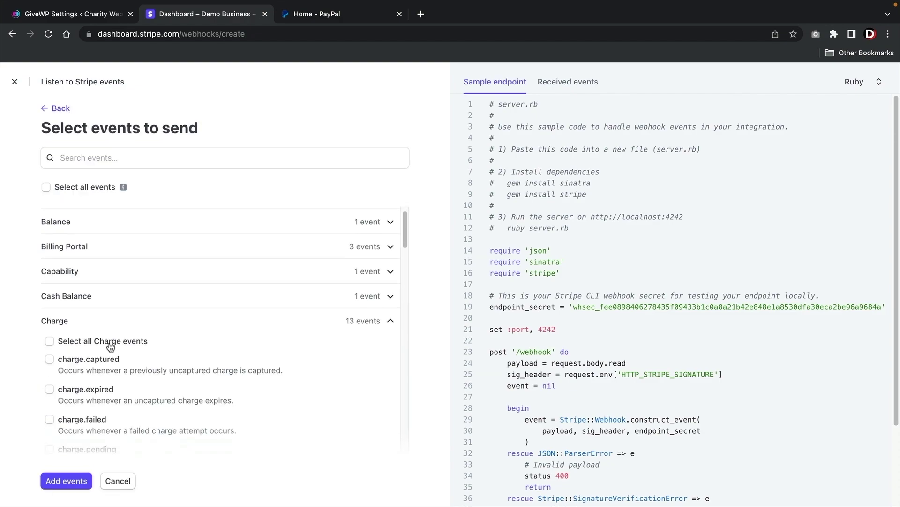
{"action": "left_click", "coordinate": [51, 332]}
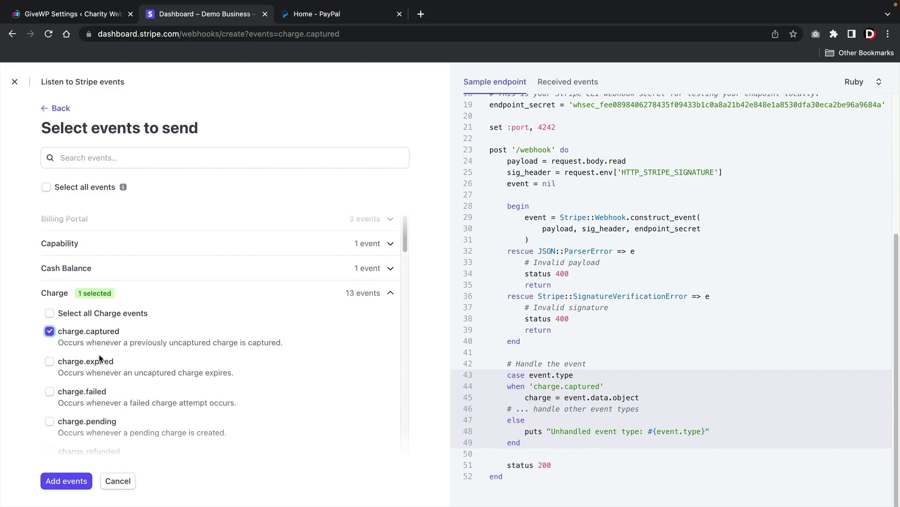
{"action": "scroll", "coordinate": [100, 357], "scroll_direction": "down", "scroll_amount": 3}
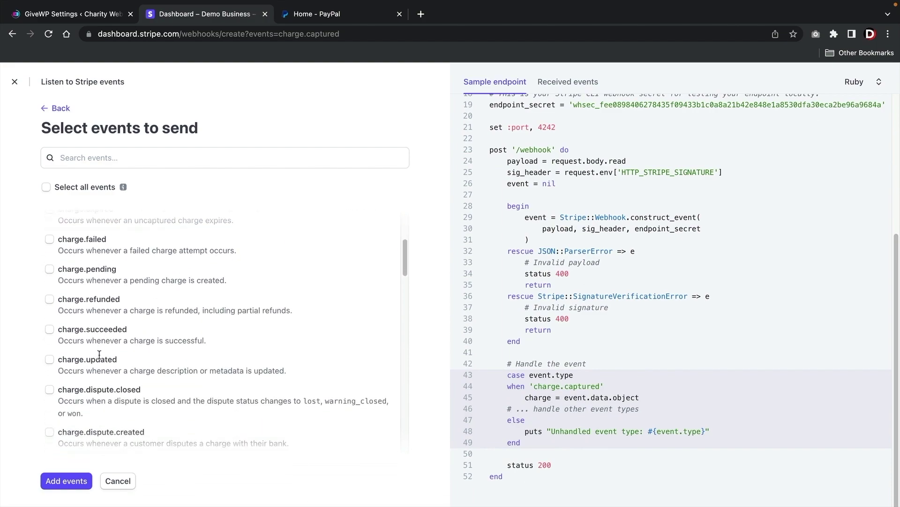
{"action": "left_click", "coordinate": [73, 486]}
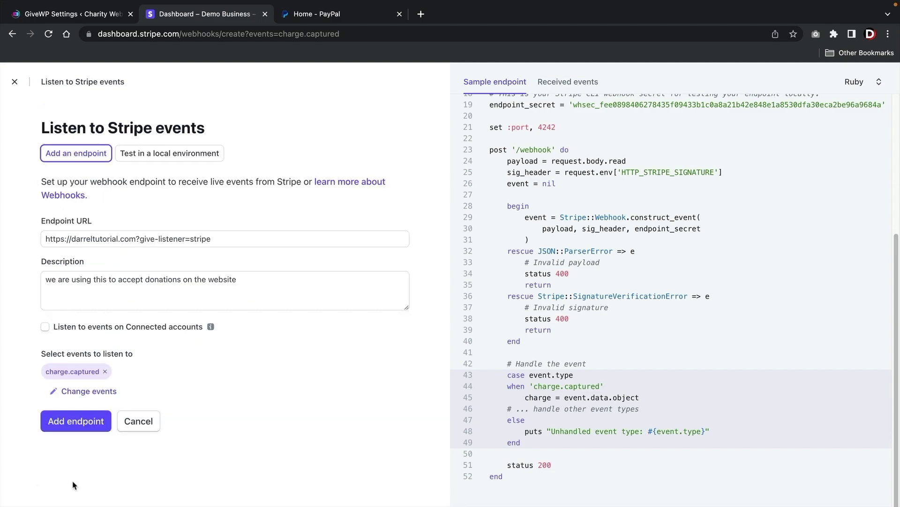
{"action": "left_click", "coordinate": [85, 427]}
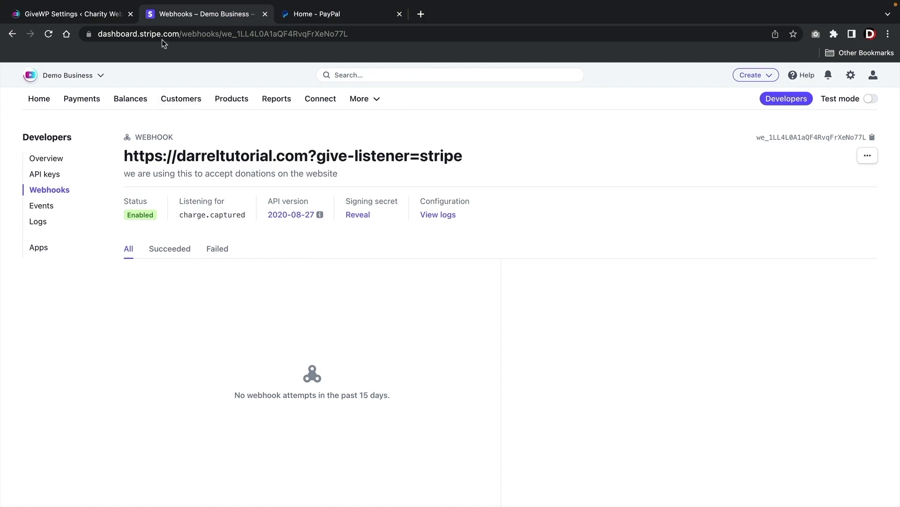
Back in GiveWP, dismiss the webhook setup notice
{"action": "left_click", "coordinate": [102, 15]}
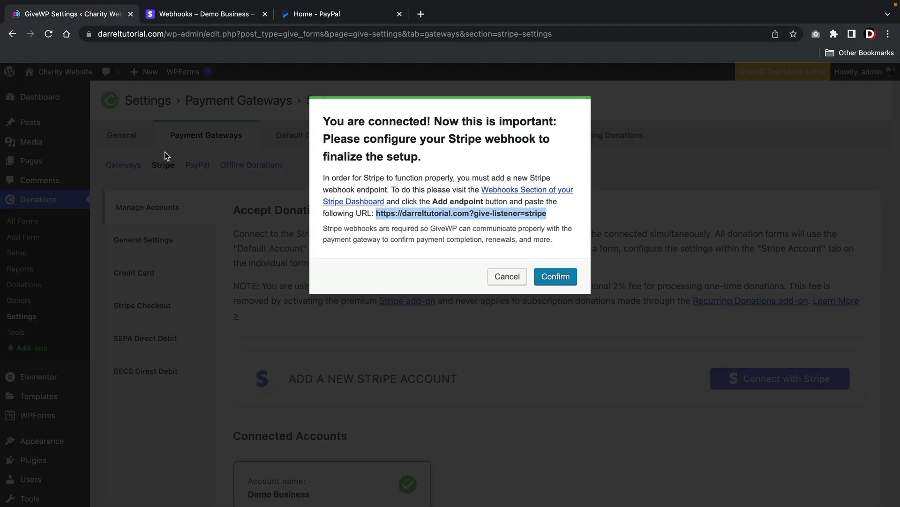
{"action": "left_click", "coordinate": [545, 276]}
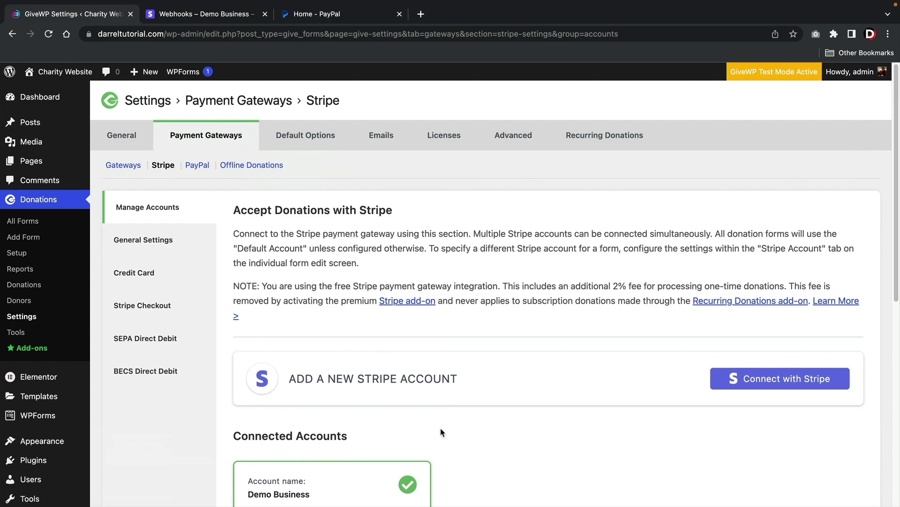
{"action": "scroll", "coordinate": [441, 432], "scroll_direction": "down", "scroll_amount": 1}
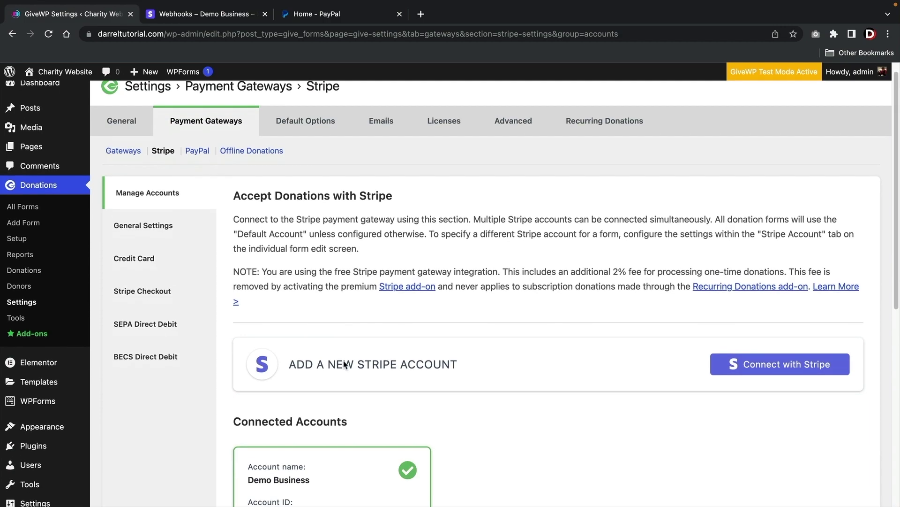
Set the Stripe credit card format to Single Field and save the settings
{"action": "left_click", "coordinate": [159, 227]}
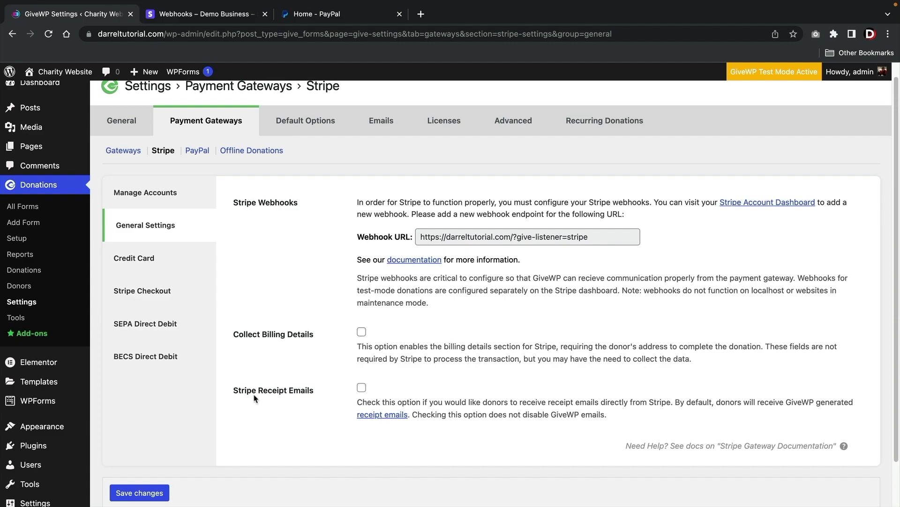
{"action": "left_click", "coordinate": [171, 260]}
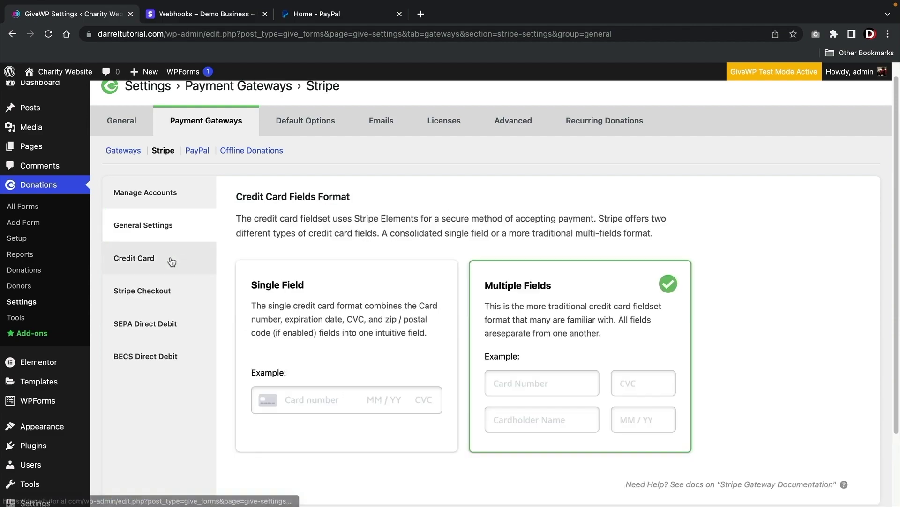
{"action": "scroll", "coordinate": [305, 284], "scroll_direction": "down", "scroll_amount": 1}
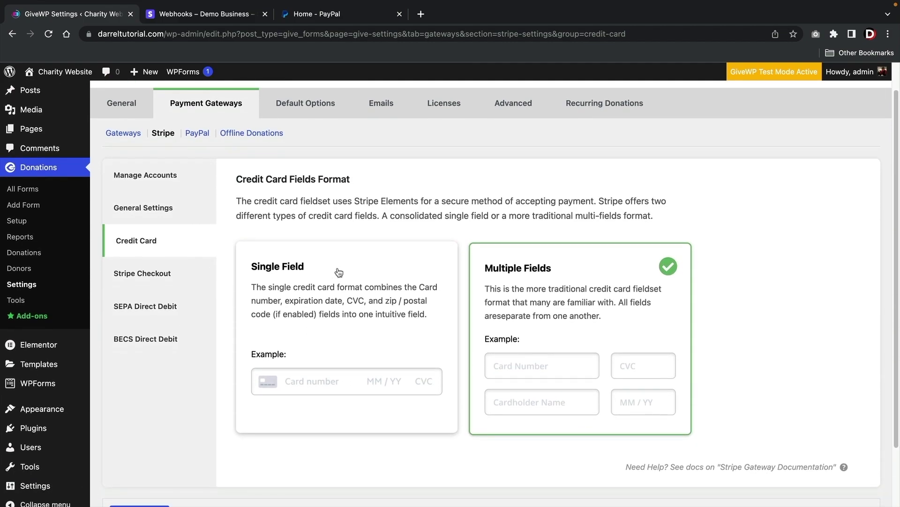
{"action": "left_click", "coordinate": [340, 328]}
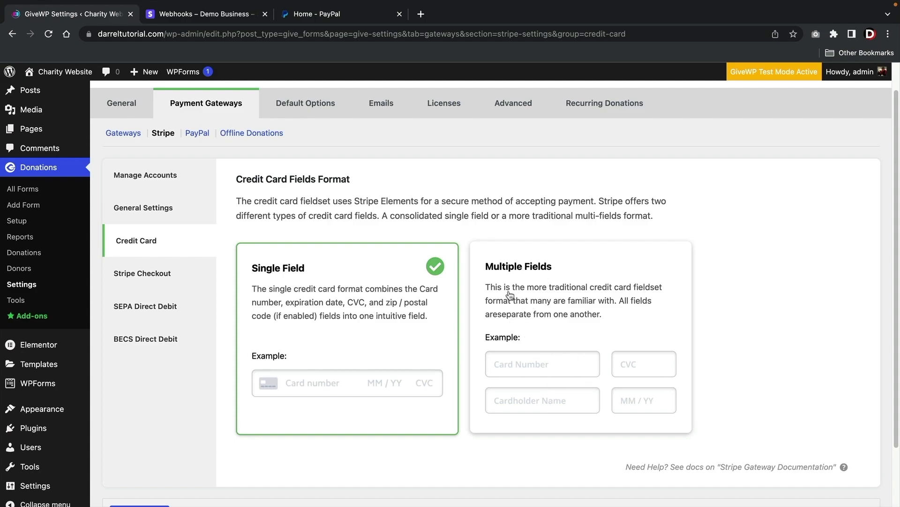
{"action": "scroll", "coordinate": [261, 283], "scroll_direction": "down", "scroll_amount": 3}
{"action": "left_click", "coordinate": [155, 446]}
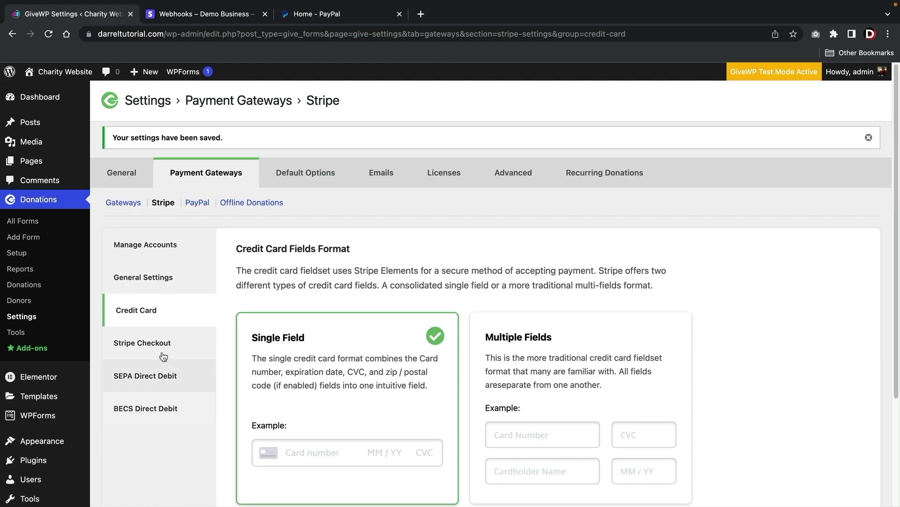
Review the Stripe Checkout options, then open Manage Accounts listing Demo Business
{"action": "left_click", "coordinate": [167, 347]}
{"action": "scroll", "coordinate": [319, 343], "scroll_direction": "down", "scroll_amount": 2}
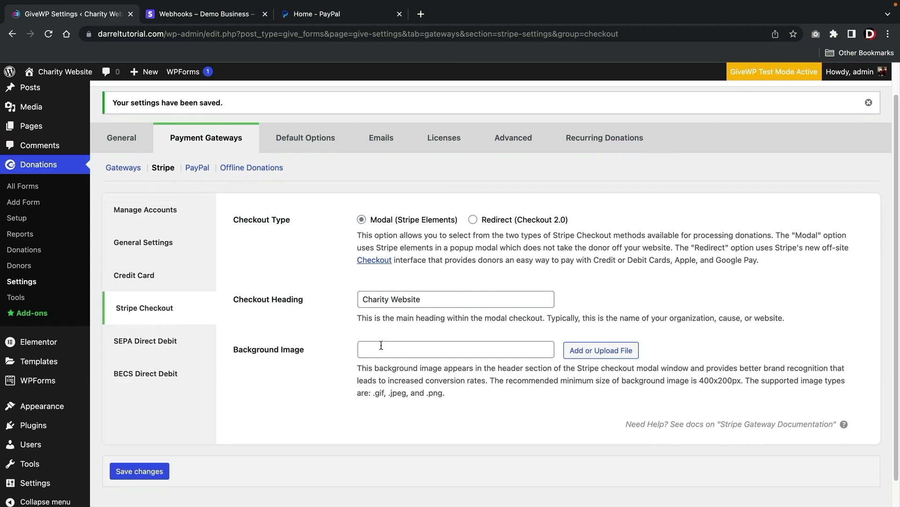
{"action": "scroll", "coordinate": [381, 345], "scroll_direction": "down", "scroll_amount": 2}
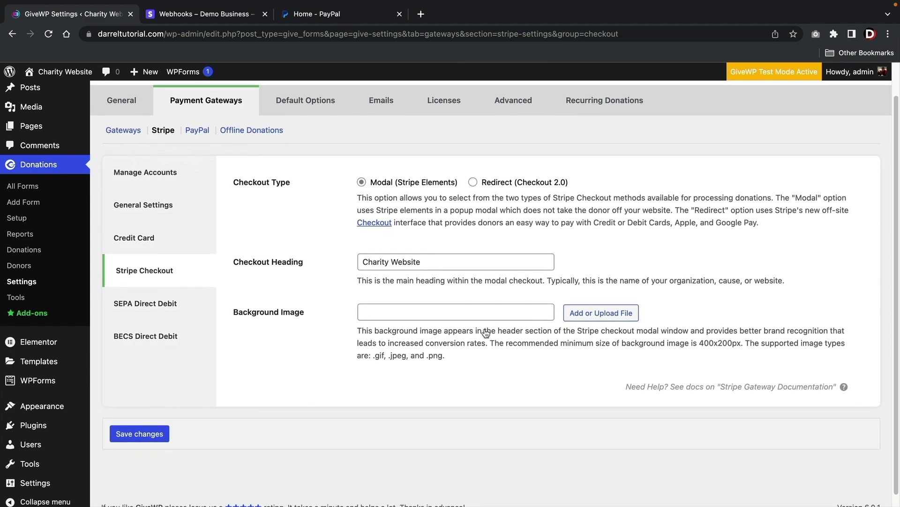
{"action": "left_click_drag", "start_coordinate": [484, 332], "coordinate": [684, 327]}
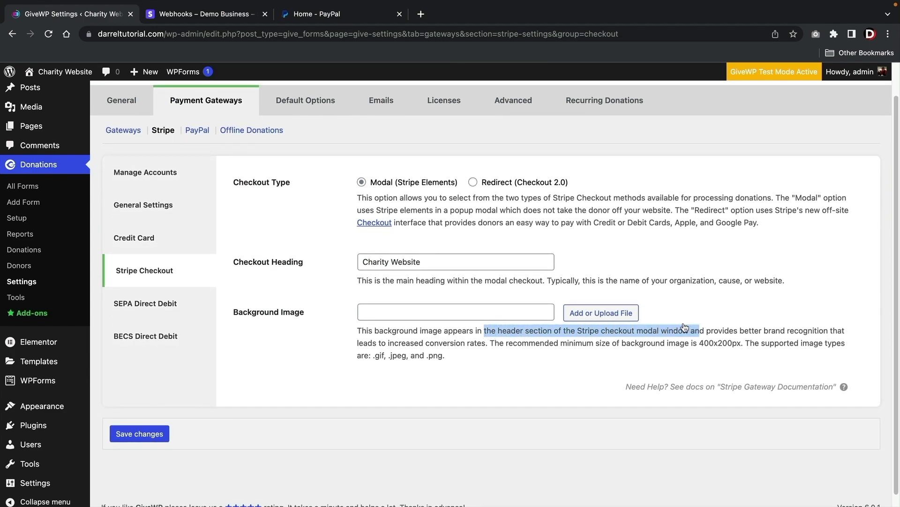
{"action": "left_click_drag", "start_coordinate": [445, 261], "coordinate": [362, 261]}
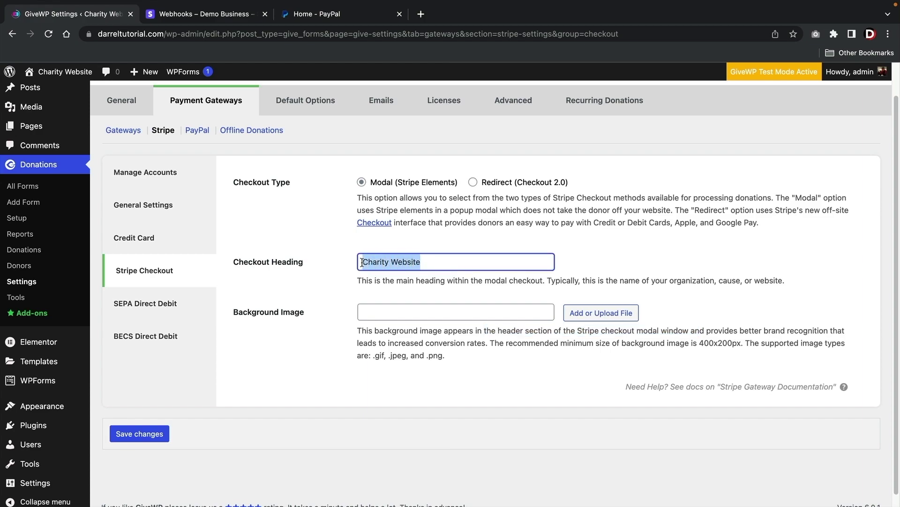
{"action": "scroll", "coordinate": [362, 261], "scroll_direction": "up", "scroll_amount": 1}
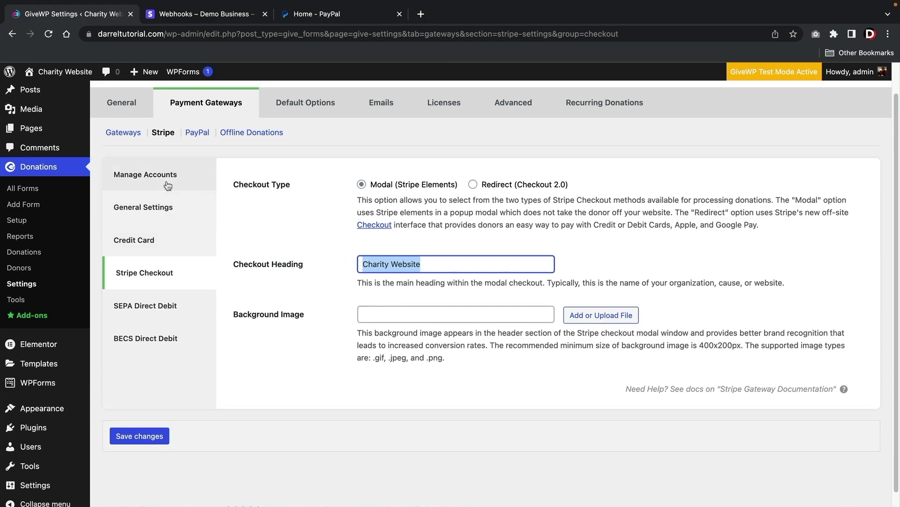
{"action": "left_click", "coordinate": [167, 182]}
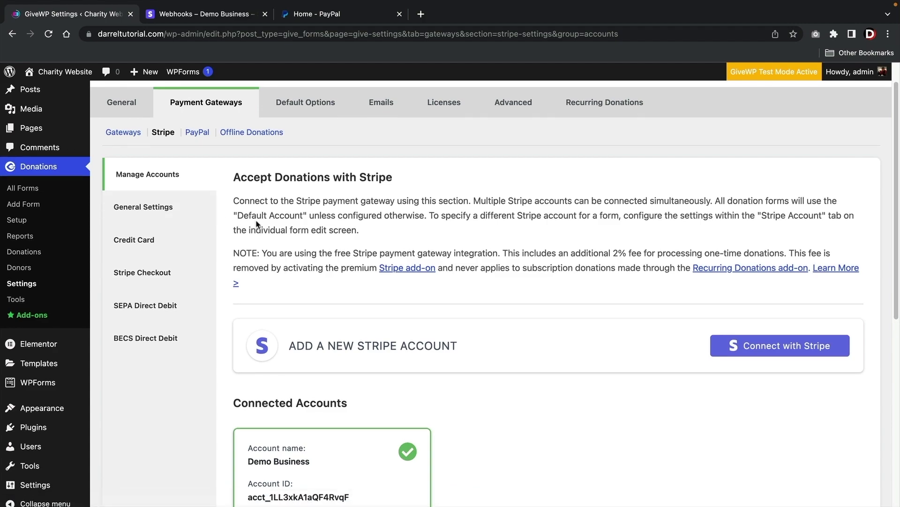
Return to the Stripe dashboard home and turn on Test mode
{"action": "left_click", "coordinate": [216, 15]}
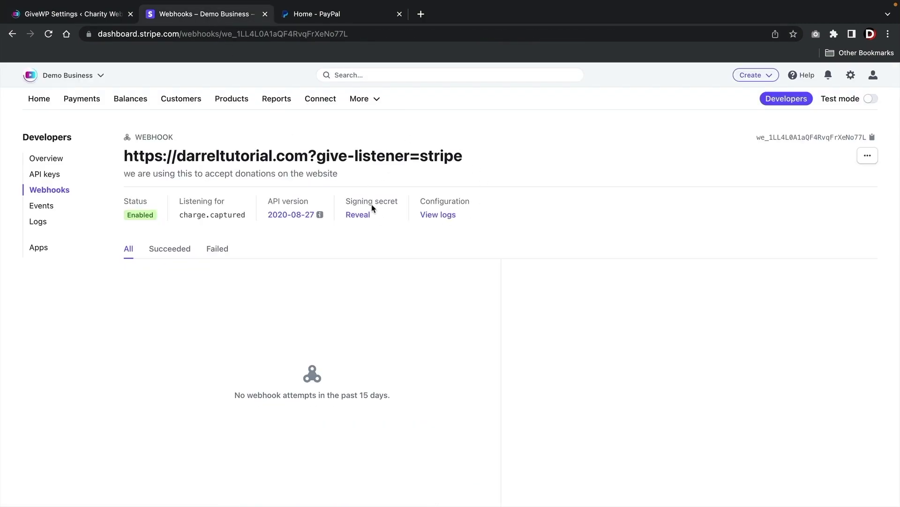
{"action": "left_click", "coordinate": [39, 98]}
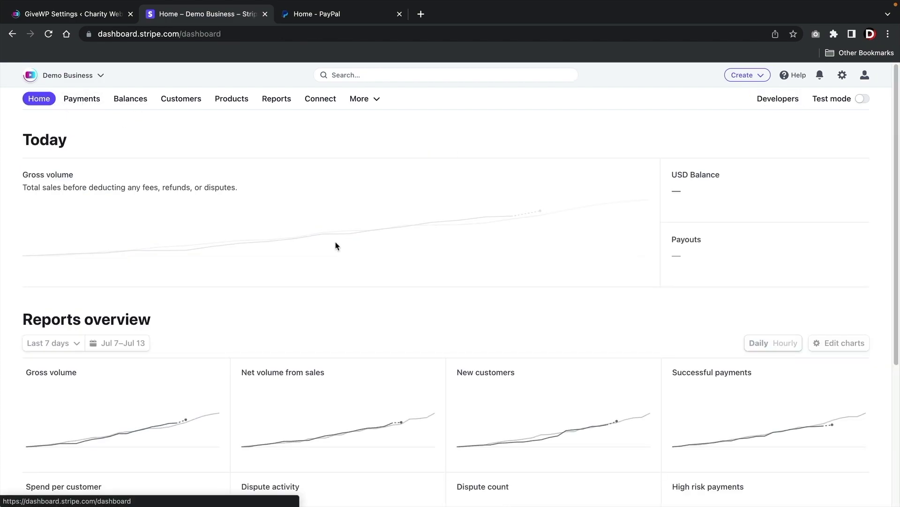
{"action": "left_click", "coordinate": [862, 98]}
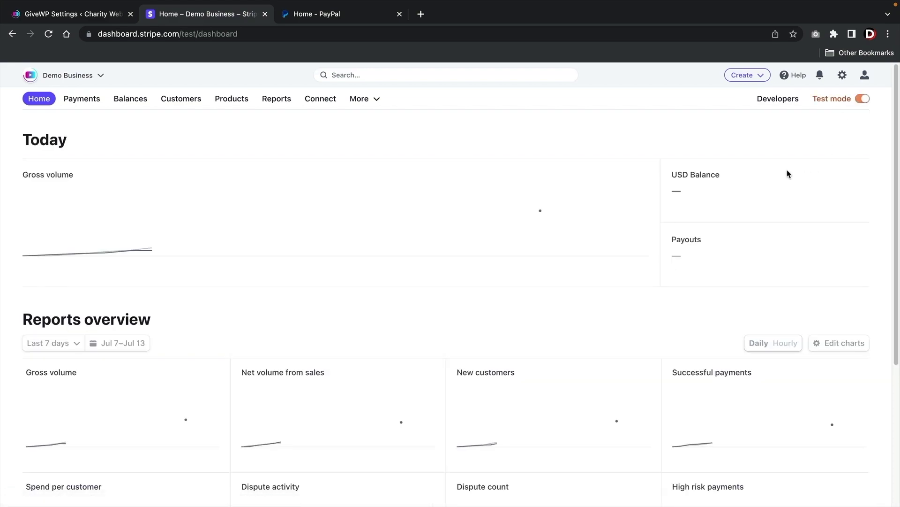
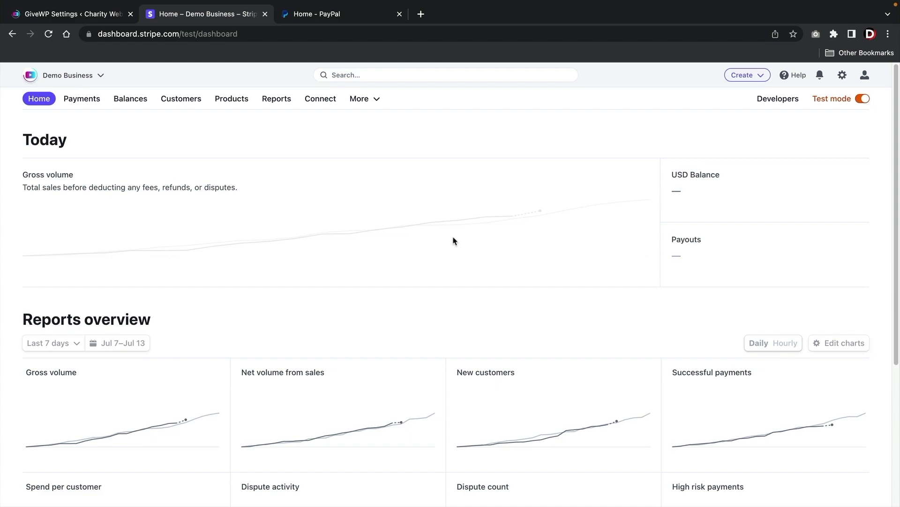
Turn off Stripe test mode, then return to GiveWP's Stripe settings tab
{"action": "left_click", "coordinate": [862, 99]}
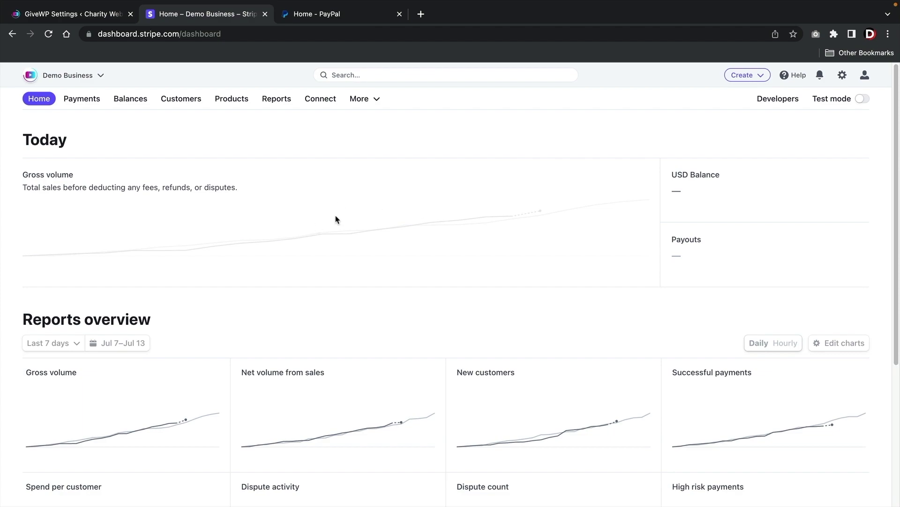
{"action": "left_click", "coordinate": [91, 14]}
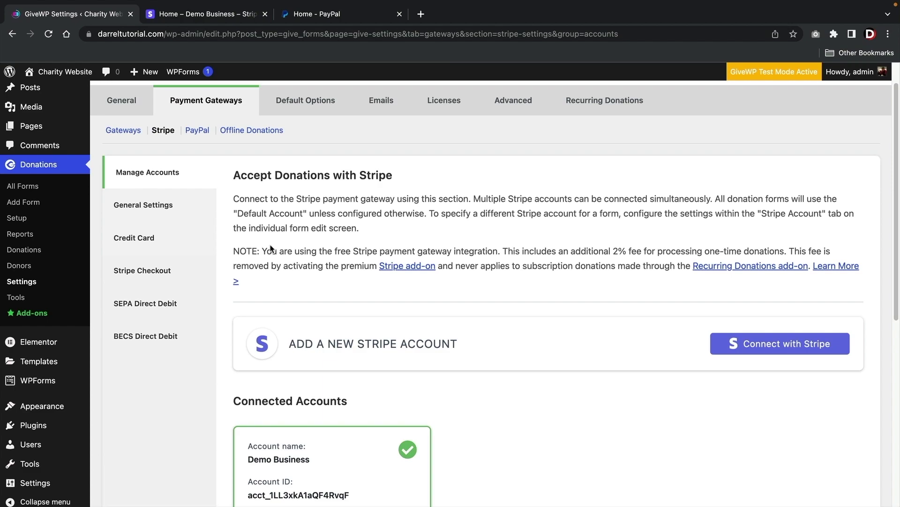
Enable only Stripe - Credit Card as the default gateway, disabling Offline and Test Donation, and save
{"action": "left_click", "coordinate": [127, 131]}
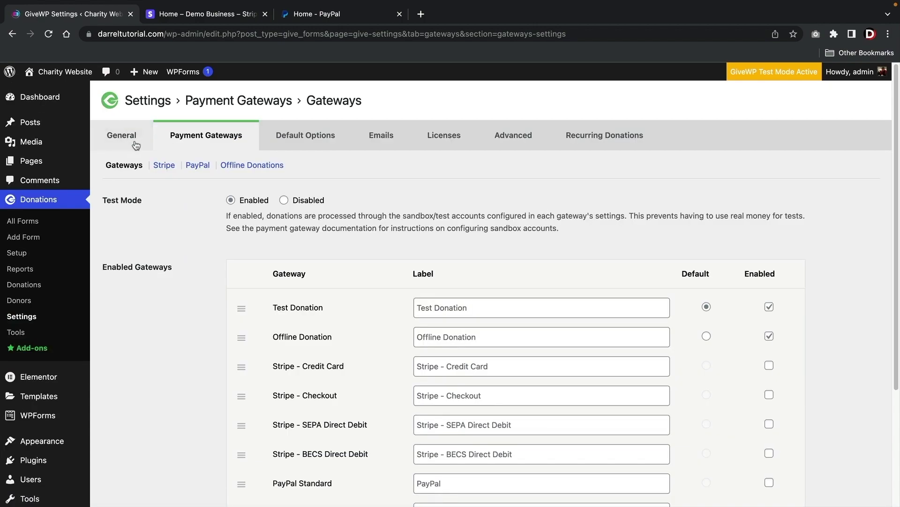
{"action": "scroll", "coordinate": [337, 275], "scroll_direction": "down", "scroll_amount": 3}
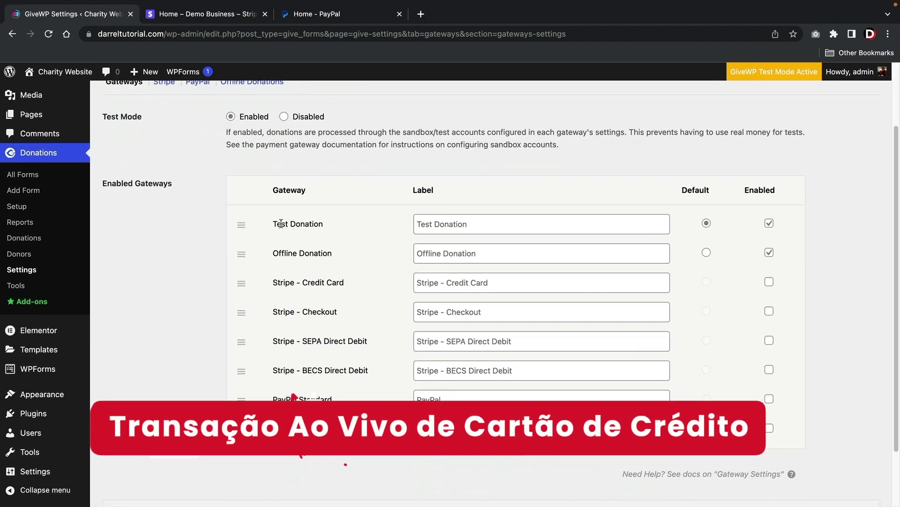
{"action": "left_click_drag", "start_coordinate": [300, 287], "coordinate": [309, 290]}
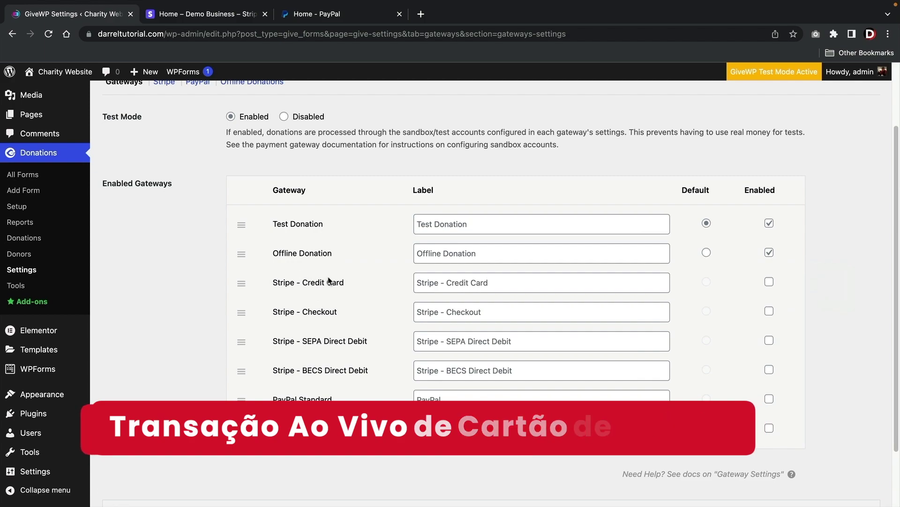
{"action": "left_click", "coordinate": [769, 281]}
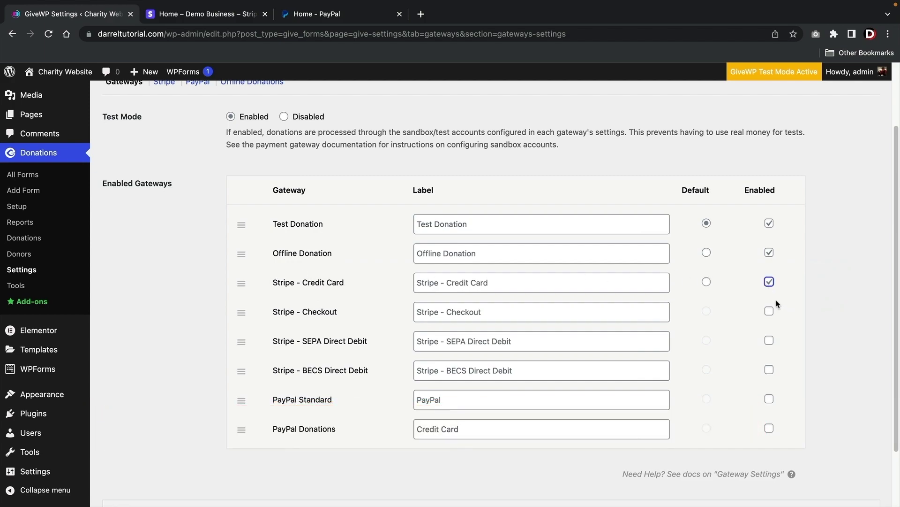
{"action": "left_click", "coordinate": [769, 253]}
{"action": "left_click", "coordinate": [769, 223]}
{"action": "left_click", "coordinate": [707, 281]}
{"action": "scroll", "coordinate": [526, 286], "scroll_direction": "down", "scroll_amount": 3}
{"action": "left_click", "coordinate": [160, 444]}
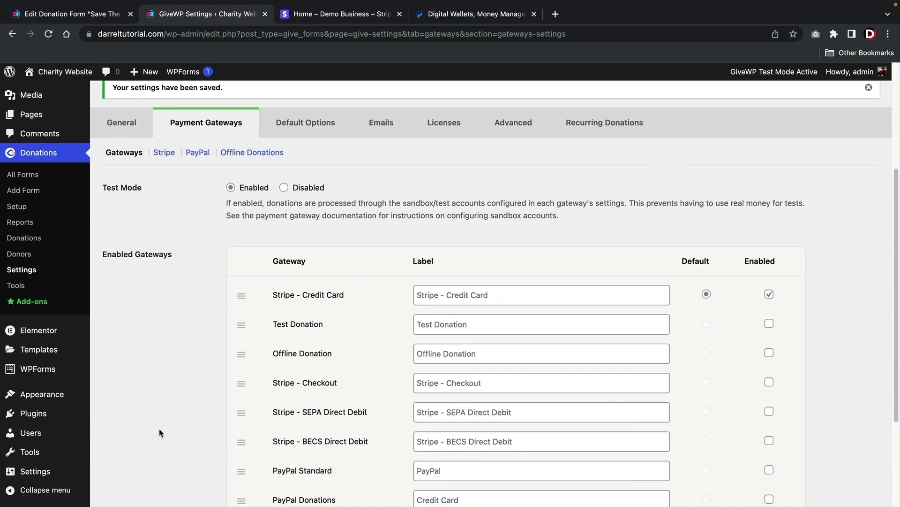
Set GiveWP Test Mode to Disabled and save
{"action": "scroll", "coordinate": [176, 393], "scroll_direction": "down", "scroll_amount": 1}
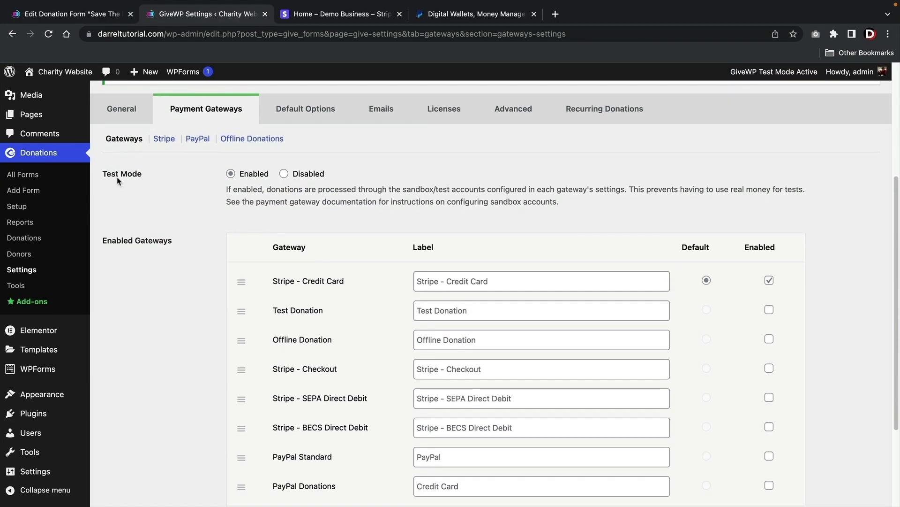
{"action": "scroll", "coordinate": [279, 171], "scroll_direction": "down", "scroll_amount": 1}
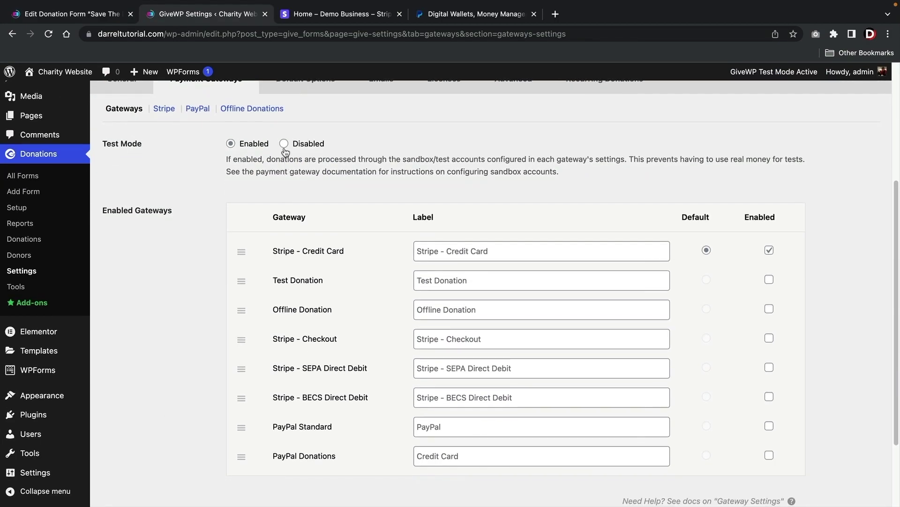
{"action": "left_click", "coordinate": [284, 144]}
{"action": "scroll", "coordinate": [207, 338], "scroll_direction": "down", "scroll_amount": 3}
{"action": "left_click", "coordinate": [136, 448]}
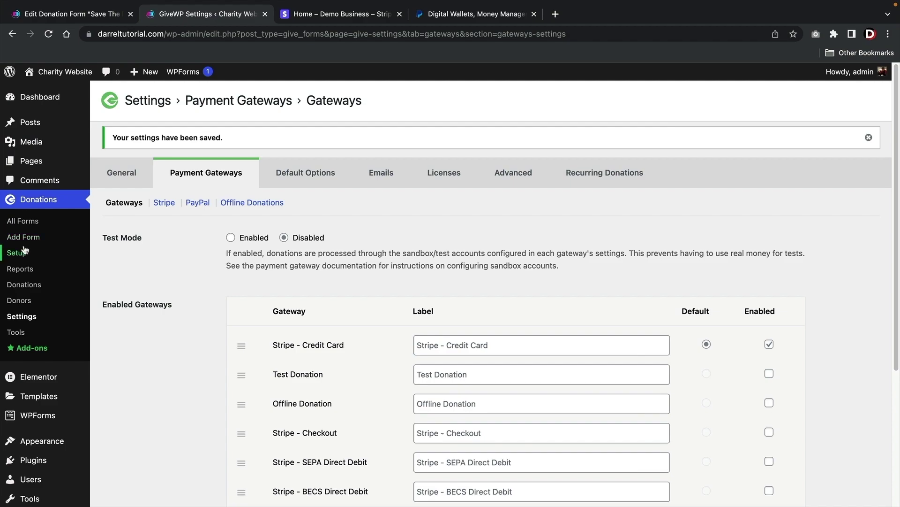
Open the Save The Dogs form and set its minimum donation amount to 1
{"action": "left_click", "coordinate": [31, 222]}
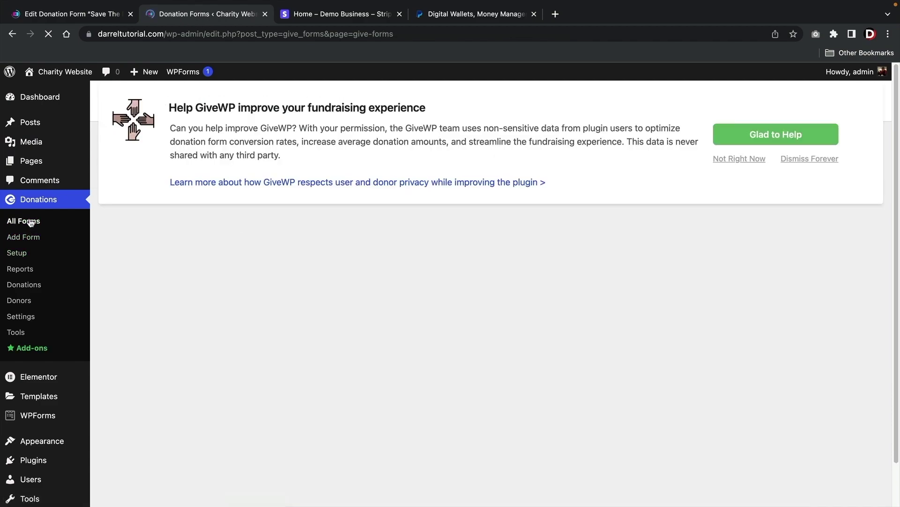
{"action": "scroll", "coordinate": [182, 349], "scroll_direction": "down", "scroll_amount": 2}
{"action": "left_click", "coordinate": [184, 356]}
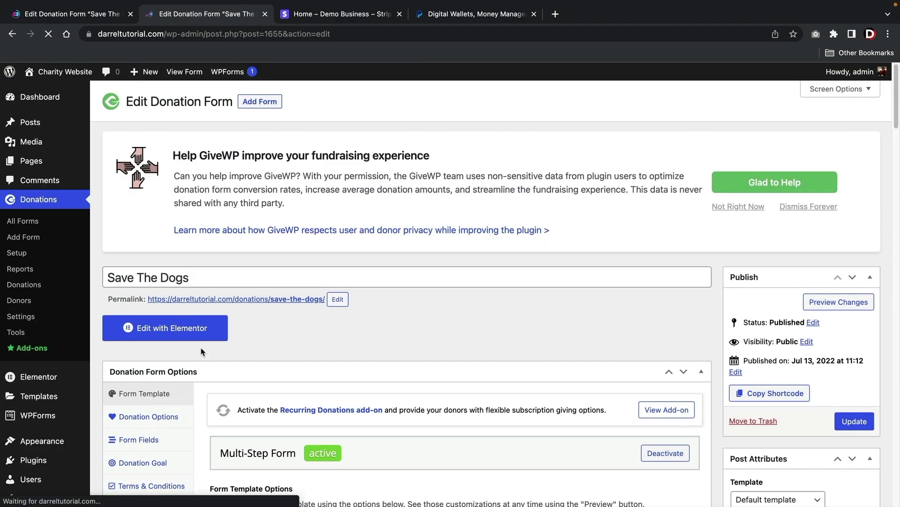
{"action": "scroll", "coordinate": [202, 352], "scroll_direction": "down", "scroll_amount": 4}
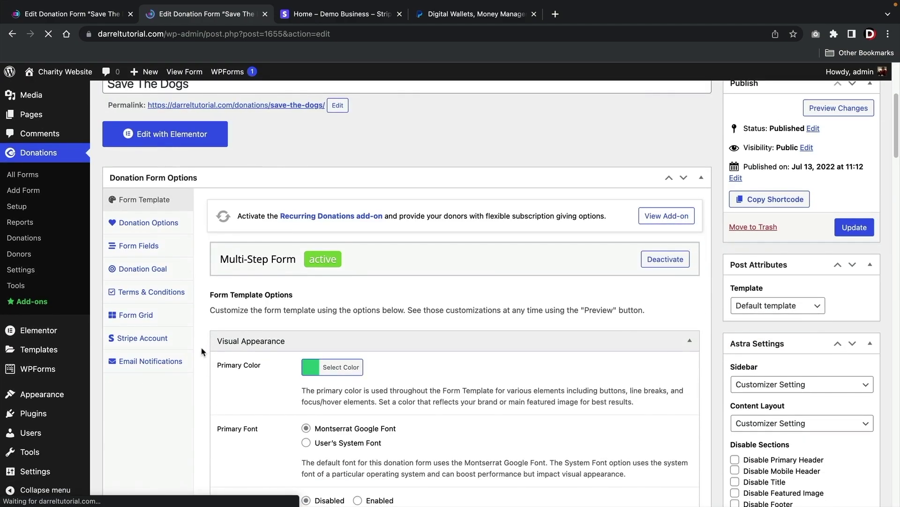
{"action": "left_click", "coordinate": [159, 226]}
{"action": "double_click", "coordinate": [406, 300]}
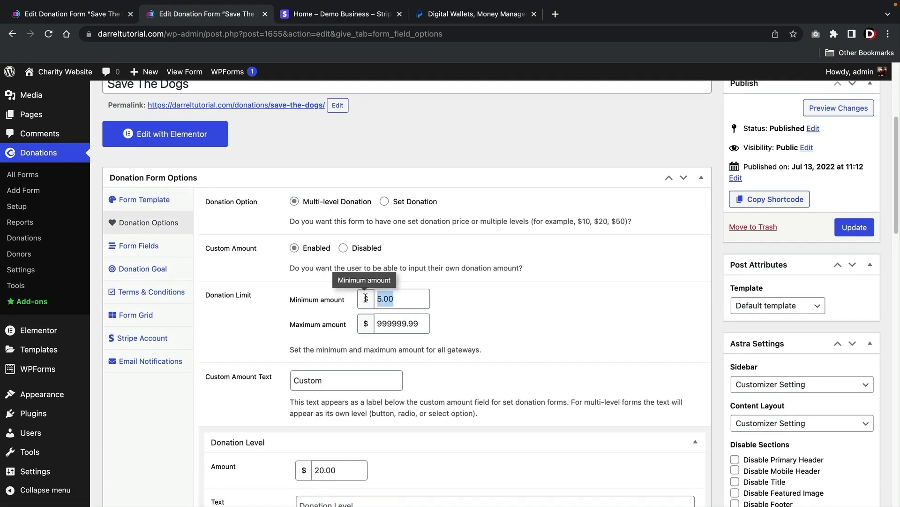
{"action": "type", "text": "1"}
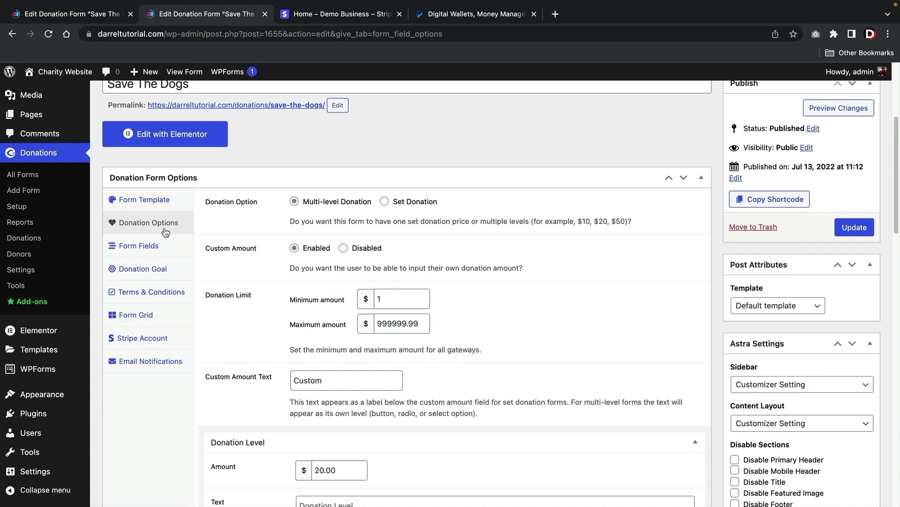
Switch the form template from Multi-Step Form to Legacy Form and update the form
{"action": "left_click", "coordinate": [156, 202]}
{"action": "left_click", "coordinate": [646, 263]}
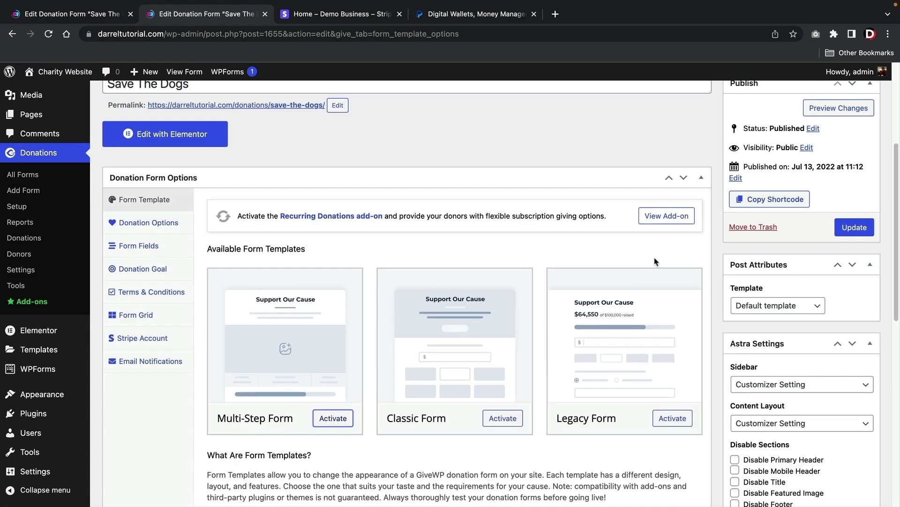
{"action": "left_click", "coordinate": [672, 418]}
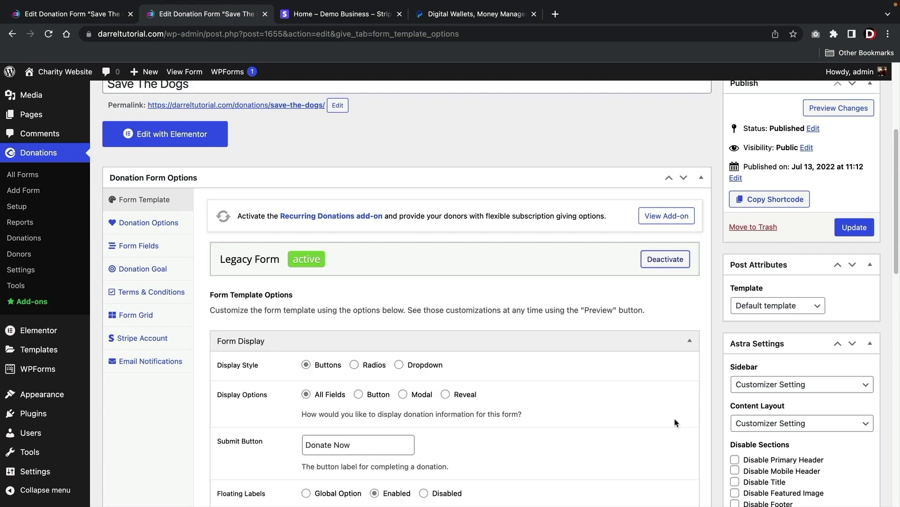
{"action": "left_click", "coordinate": [855, 229]}
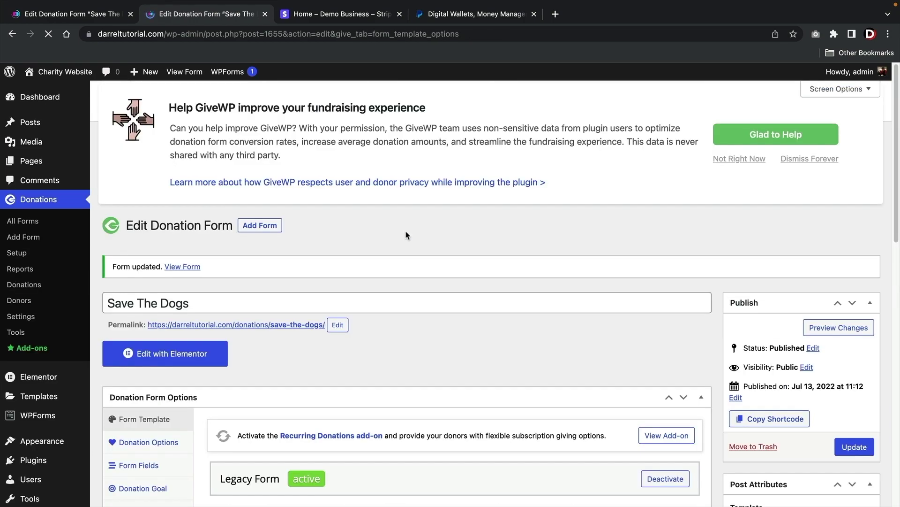
Open the Save The Dogs donation form from the site's campaigns page
{"action": "mouse_move", "coordinate": [71, 75]}
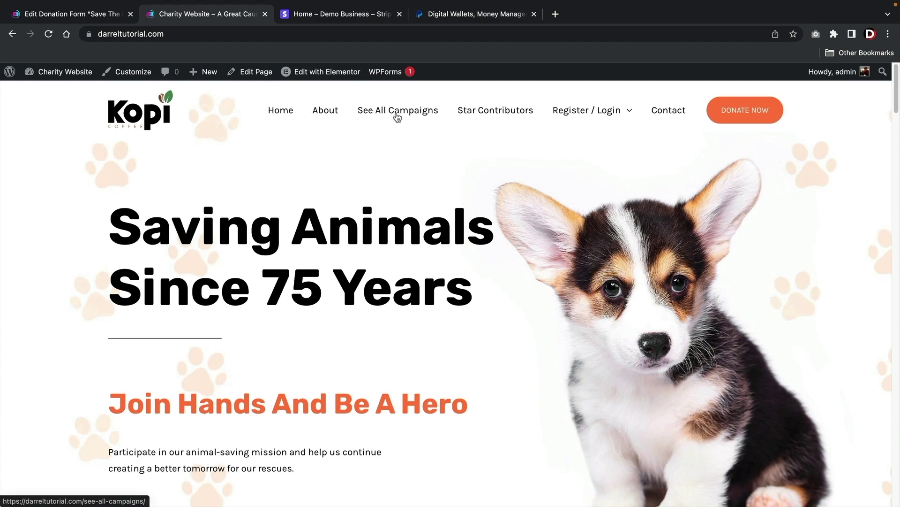
{"action": "left_click", "coordinate": [397, 117]}
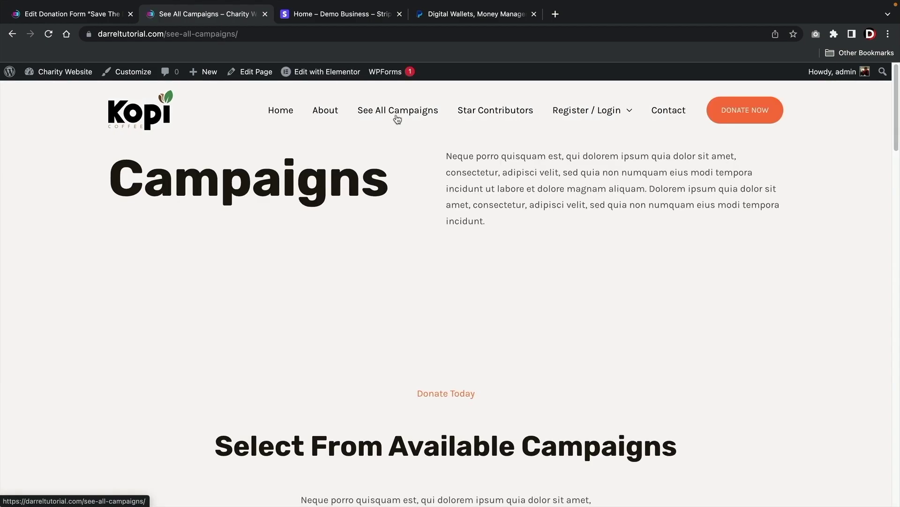
{"action": "scroll", "coordinate": [398, 172], "scroll_direction": "down", "scroll_amount": 10}
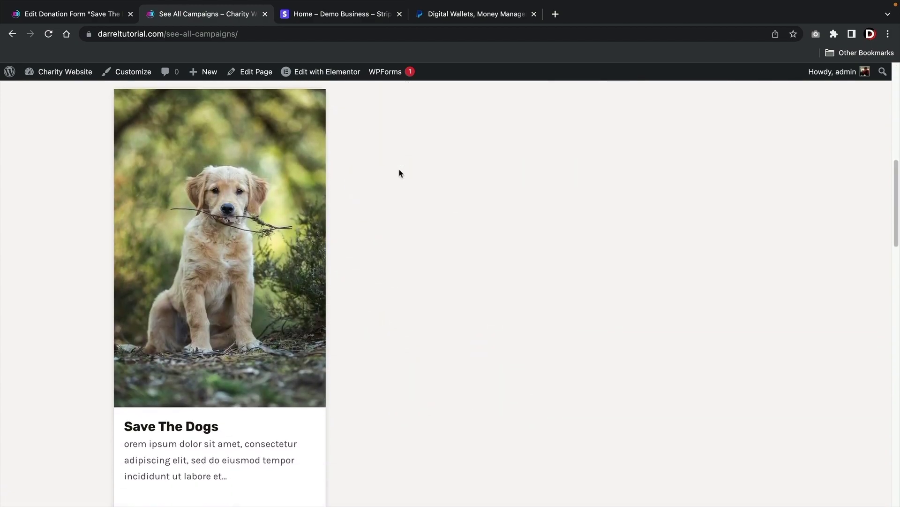
{"action": "scroll", "coordinate": [398, 175], "scroll_direction": "down", "scroll_amount": 2}
{"action": "left_click", "coordinate": [137, 328]}
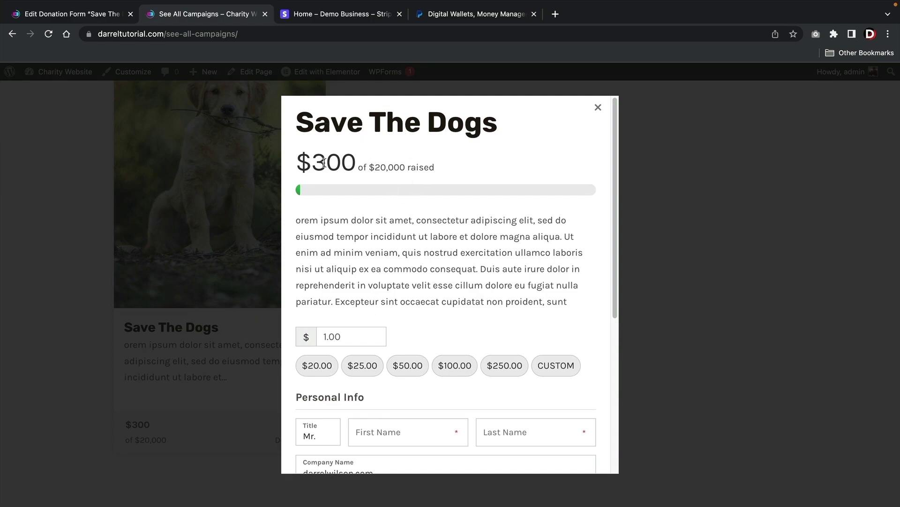
{"action": "left_click_drag", "start_coordinate": [312, 162], "coordinate": [436, 165]}
{"action": "scroll", "coordinate": [441, 272], "scroll_direction": "down", "scroll_amount": 2}
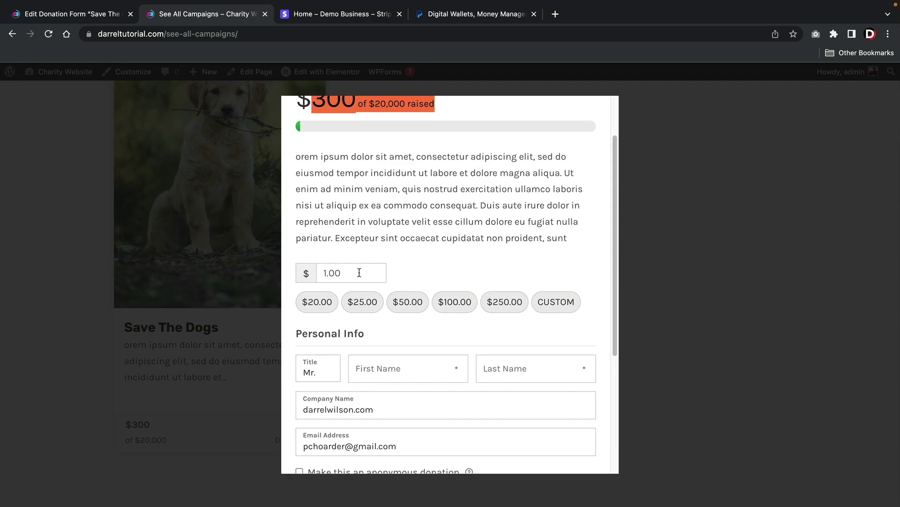
{"action": "scroll", "coordinate": [389, 273], "scroll_direction": "down", "scroll_amount": 1}
Enter the donor's first and last name, accept the terms, and submit a $1.00 donation
{"action": "left_click", "coordinate": [434, 342]}
{"action": "type", "text": "darrel"}
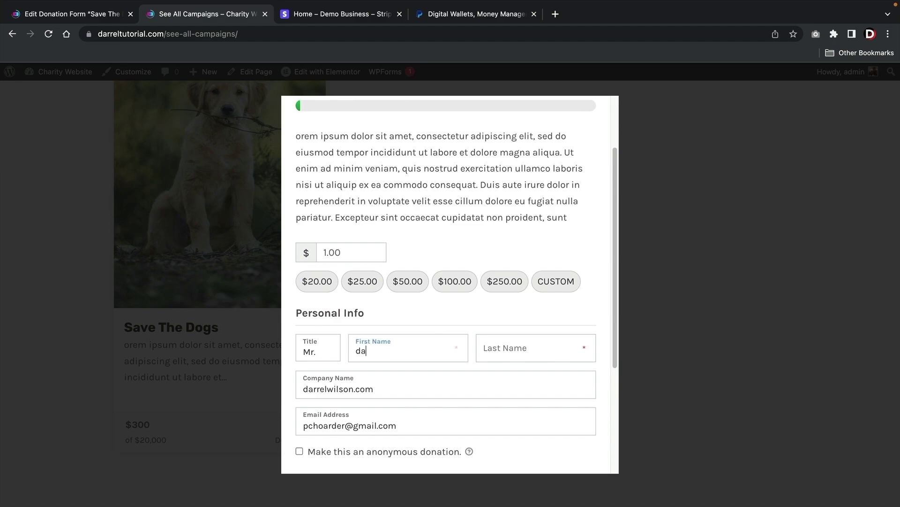
{"action": "key", "text": "Tab"}
{"action": "type", "text": "wilson"}
{"action": "scroll", "coordinate": [434, 345], "scroll_direction": "down", "scroll_amount": 4}
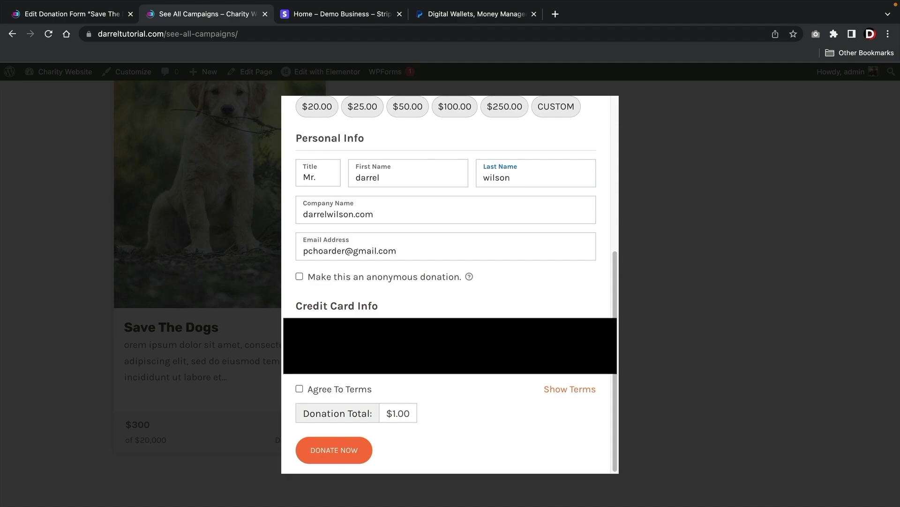
{"action": "left_click", "coordinate": [299, 389]}
{"action": "left_click", "coordinate": [349, 451]}
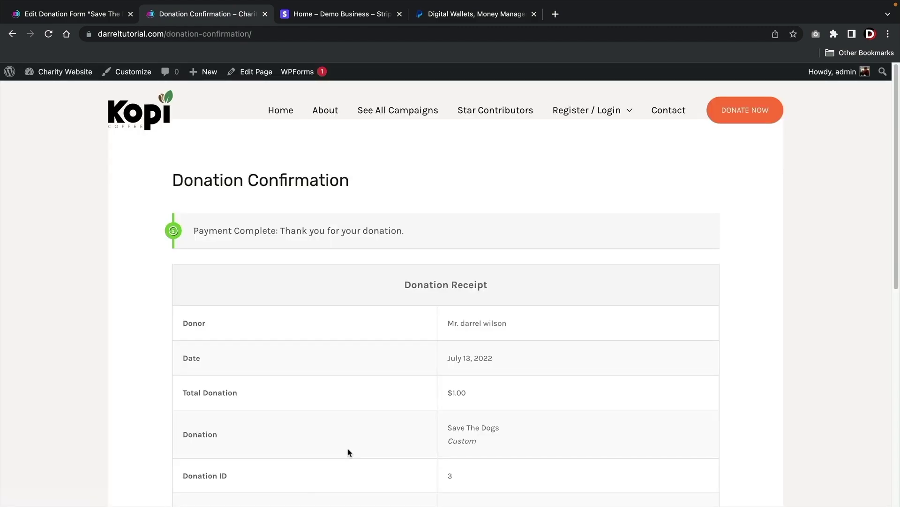
Check the payment method on the donation receipt, then go to the Stripe dashboard
{"action": "scroll", "coordinate": [374, 440], "scroll_direction": "down", "scroll_amount": 3}
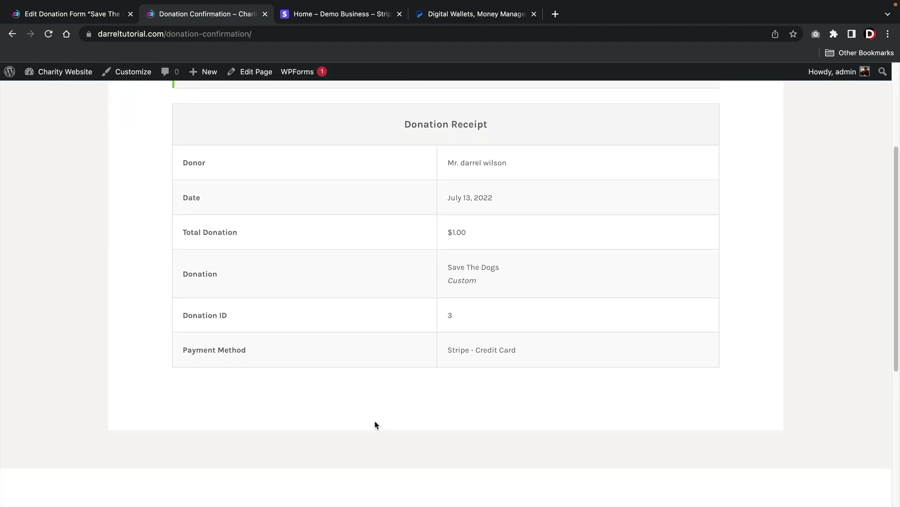
{"action": "triple_click", "coordinate": [495, 359]}
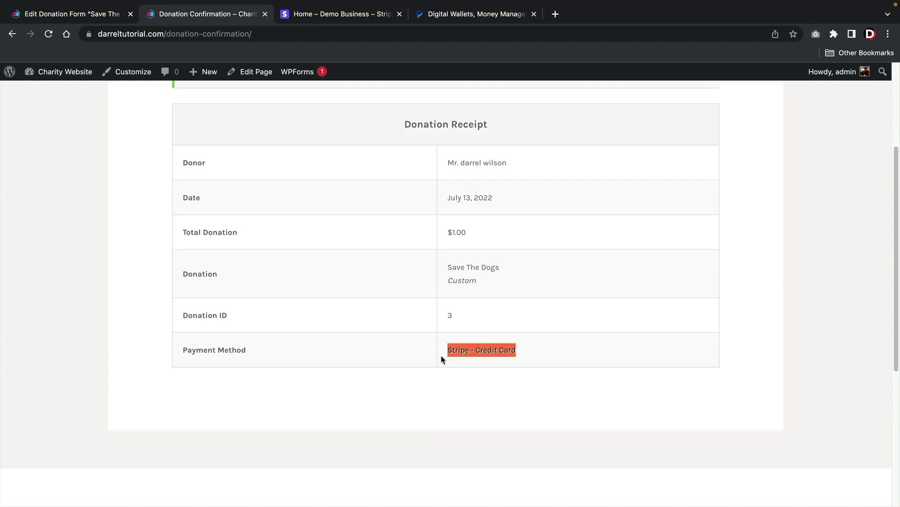
{"action": "scroll", "coordinate": [438, 364], "scroll_direction": "up", "scroll_amount": 3}
{"action": "scroll", "coordinate": [377, 335], "scroll_direction": "up", "scroll_amount": 2}
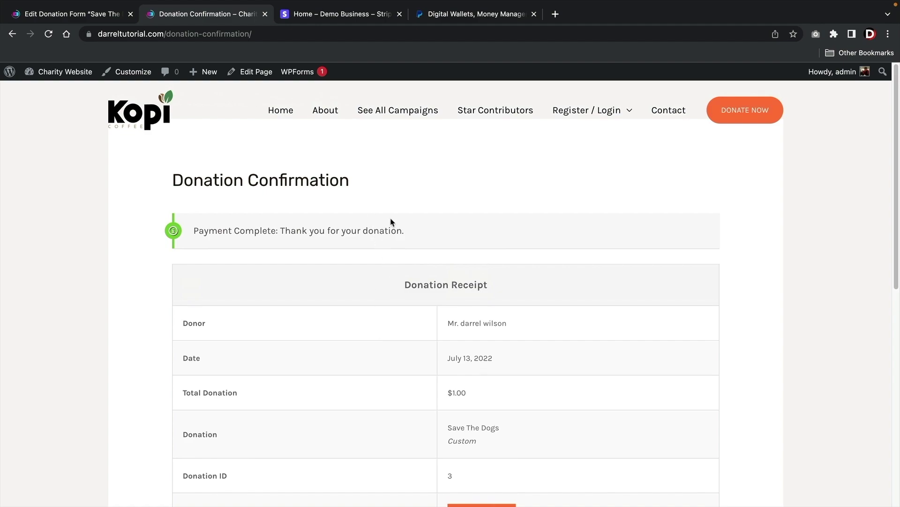
{"action": "left_click", "coordinate": [366, 19]}
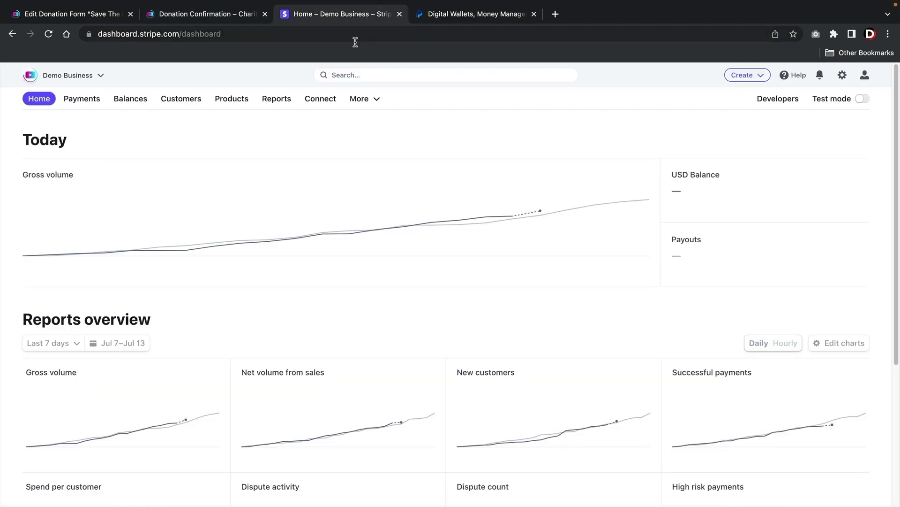
Refresh Stripe to confirm $1.00 gross volume and a $0.65 USD balance, then return to the receipt
{"action": "left_click", "coordinate": [48, 35]}
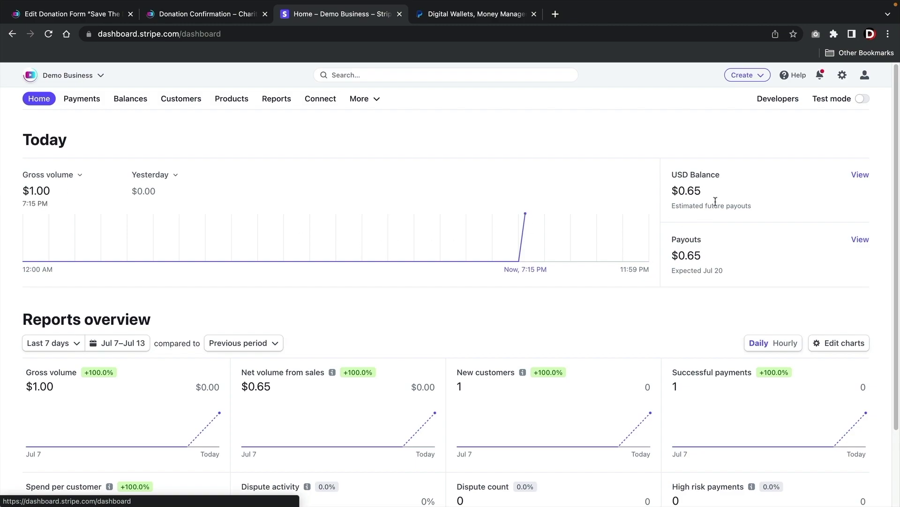
{"action": "left_click_drag", "start_coordinate": [702, 190], "coordinate": [675, 190]}
{"action": "left_click", "coordinate": [702, 189]}
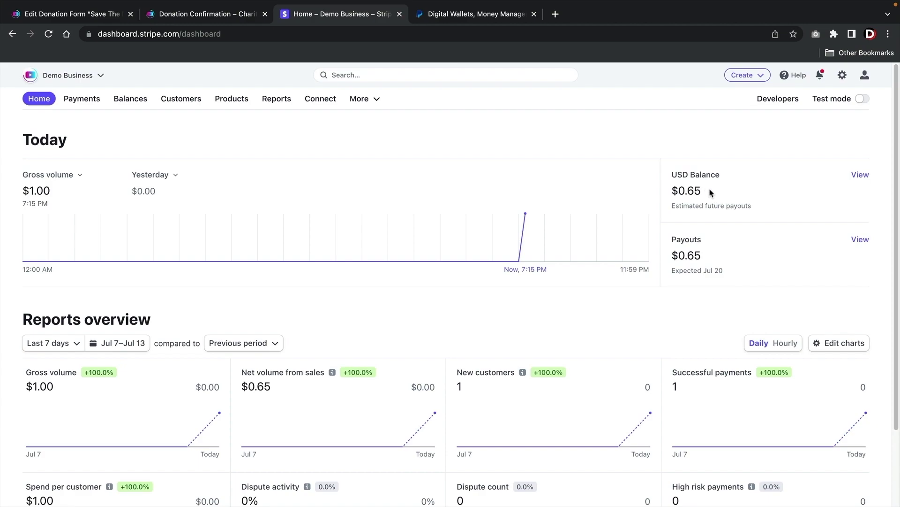
{"action": "left_click_drag", "start_coordinate": [709, 193], "coordinate": [675, 190]}
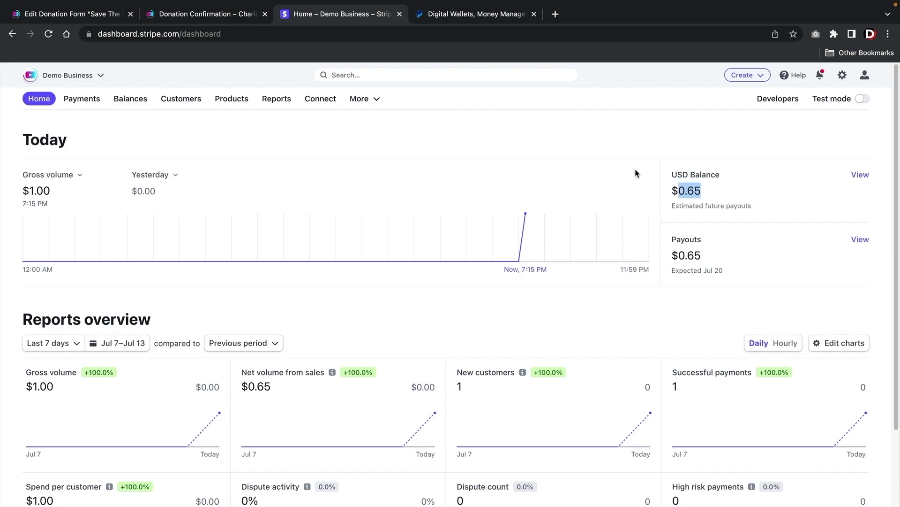
{"action": "left_click", "coordinate": [207, 14]}
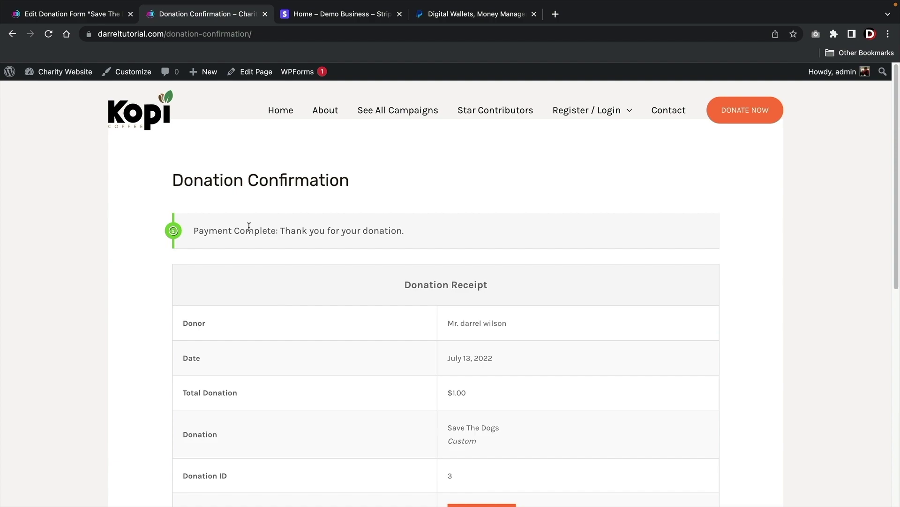
Go to the WordPress admin Dashboard and permanently dismiss the GiveWP data-sharing notice
{"action": "left_click", "coordinate": [291, 112]}
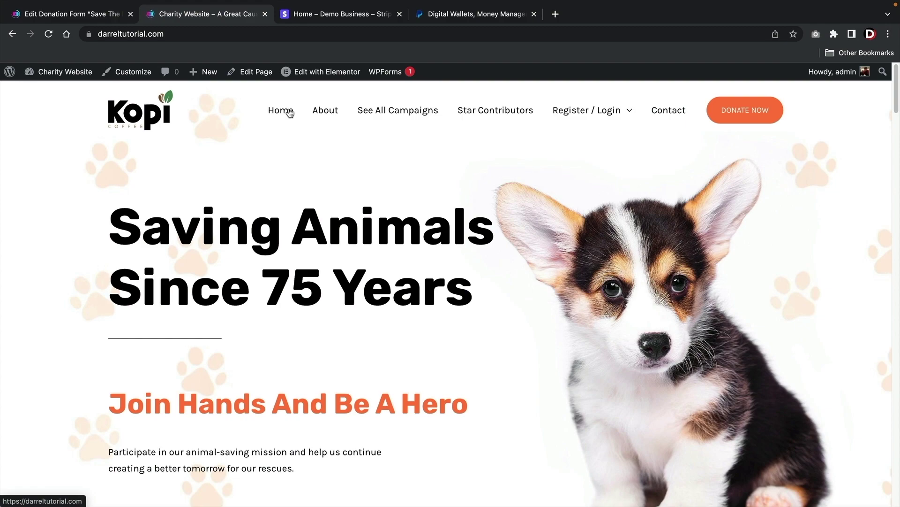
{"action": "mouse_move", "coordinate": [70, 71]}
{"action": "left_click", "coordinate": [68, 96]}
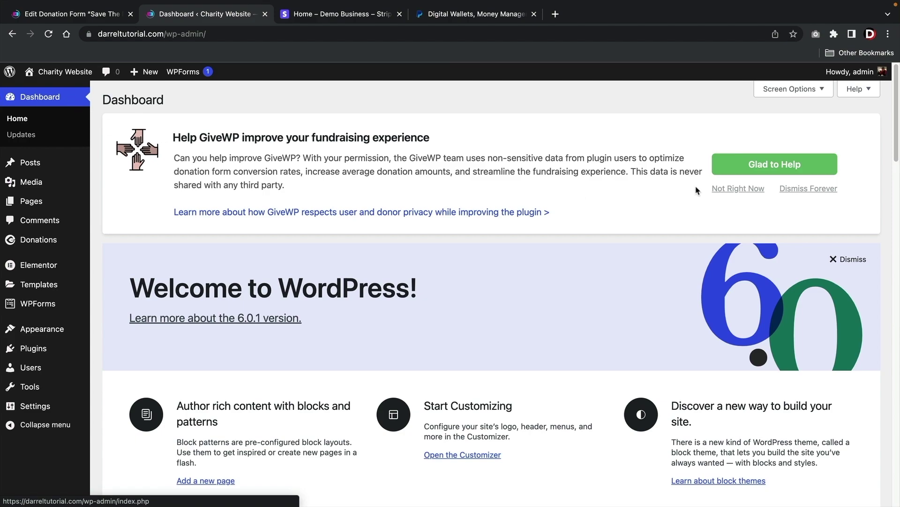
{"action": "left_click", "coordinate": [795, 189]}
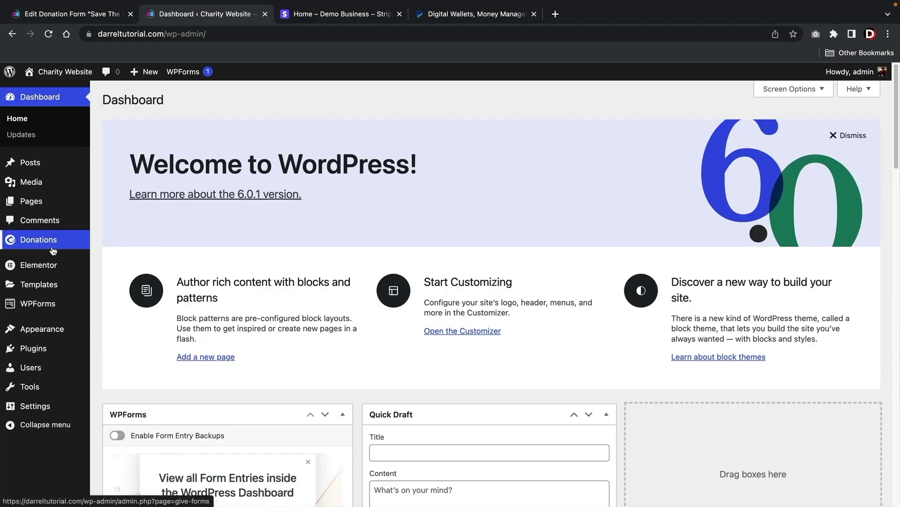
Enable PayPal Standard in GiveWP's Payment Gateways and save
{"action": "mouse_move", "coordinate": [51, 242]}
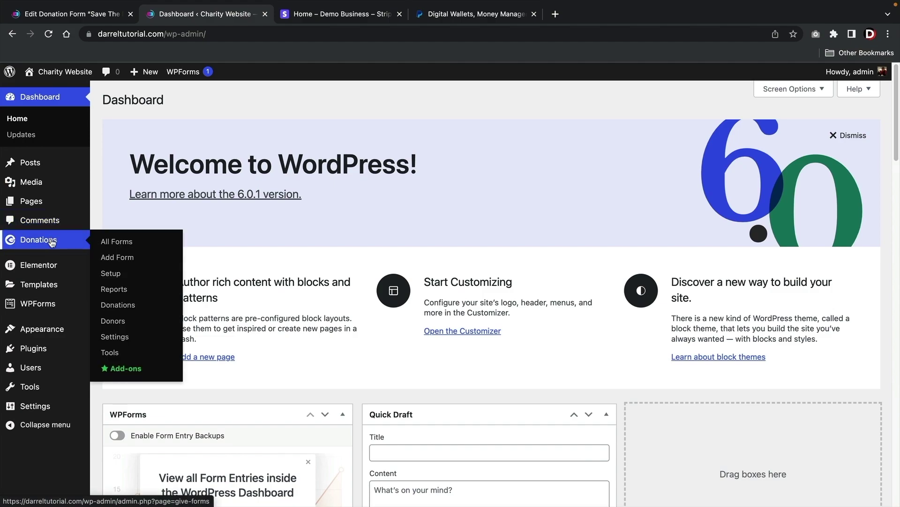
{"action": "left_click", "coordinate": [118, 336]}
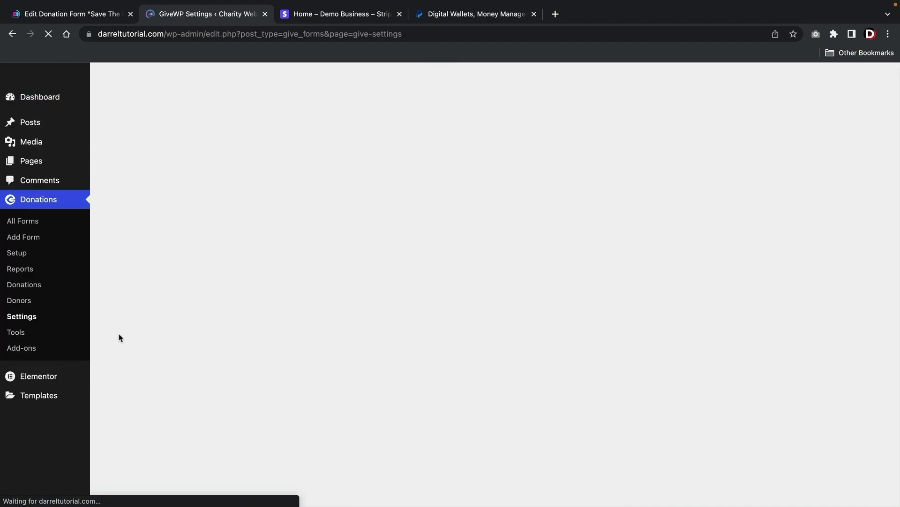
{"action": "left_click", "coordinate": [224, 141]}
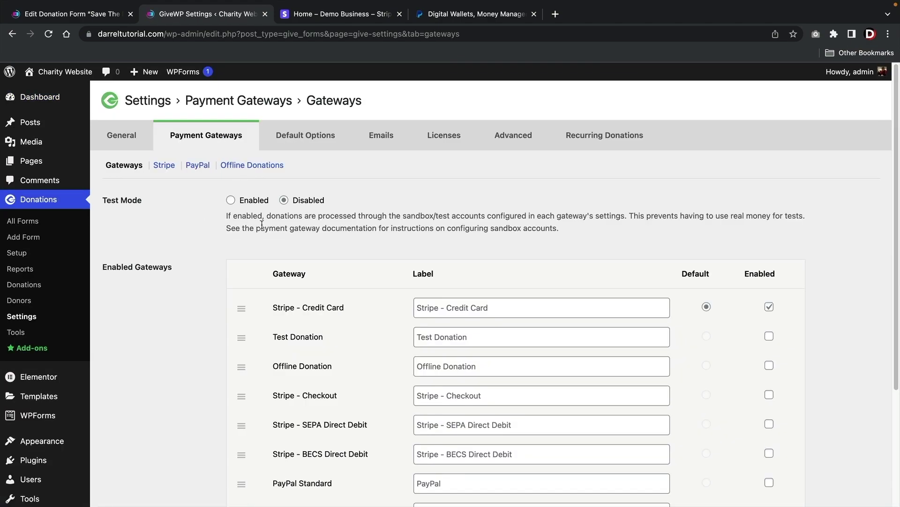
{"action": "scroll", "coordinate": [275, 230], "scroll_direction": "down", "scroll_amount": 2}
{"action": "scroll", "coordinate": [276, 230], "scroll_direction": "down", "scroll_amount": 5}
{"action": "scroll", "coordinate": [286, 263], "scroll_direction": "up", "scroll_amount": 1}
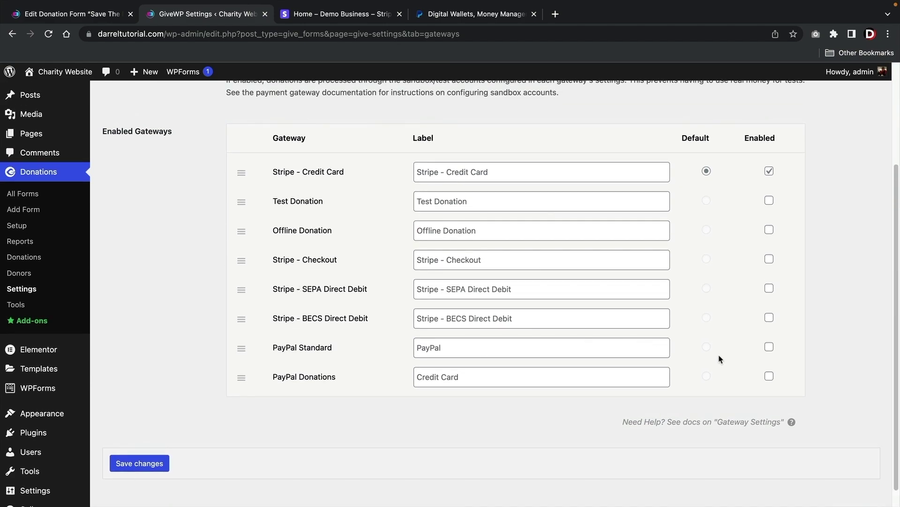
{"action": "left_click", "coordinate": [769, 346]}
{"action": "left_click", "coordinate": [146, 463]}
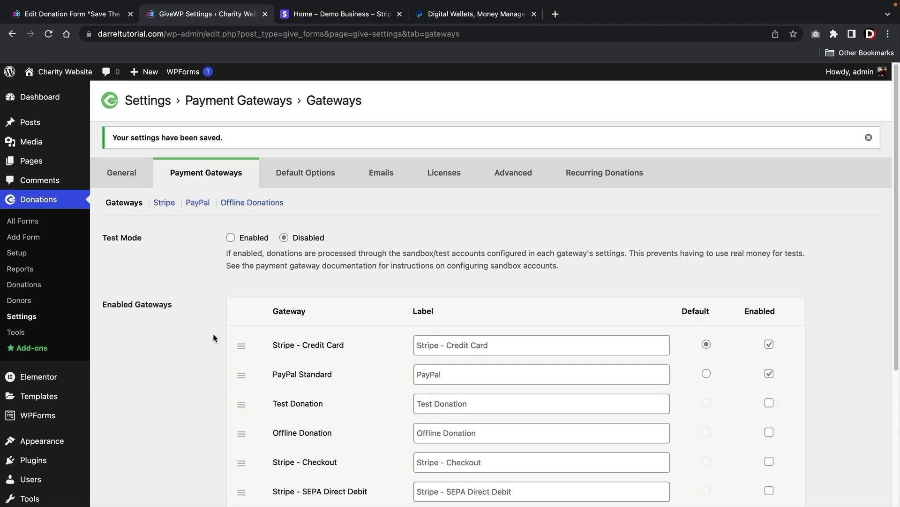
Start connecting a PayPal account from the PayPal gateway settings
{"action": "left_click", "coordinate": [199, 205]}
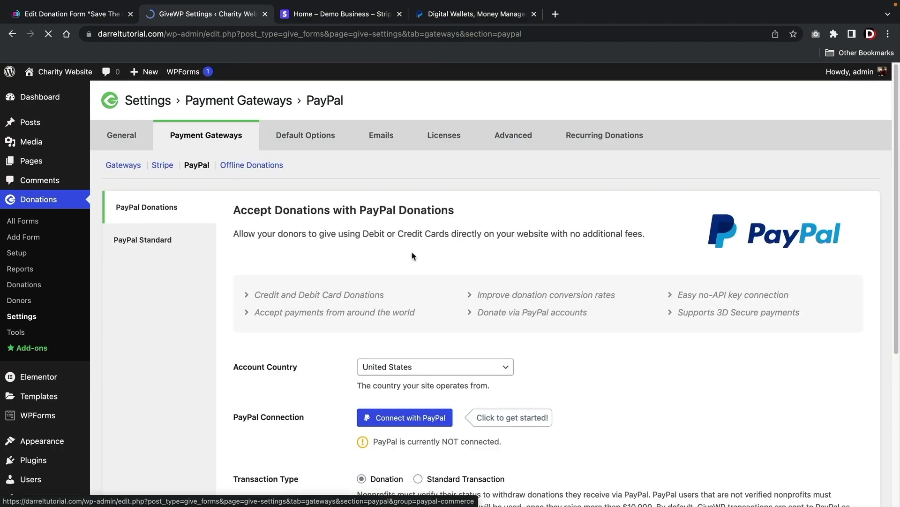
{"action": "scroll", "coordinate": [358, 255], "scroll_direction": "down", "scroll_amount": 3}
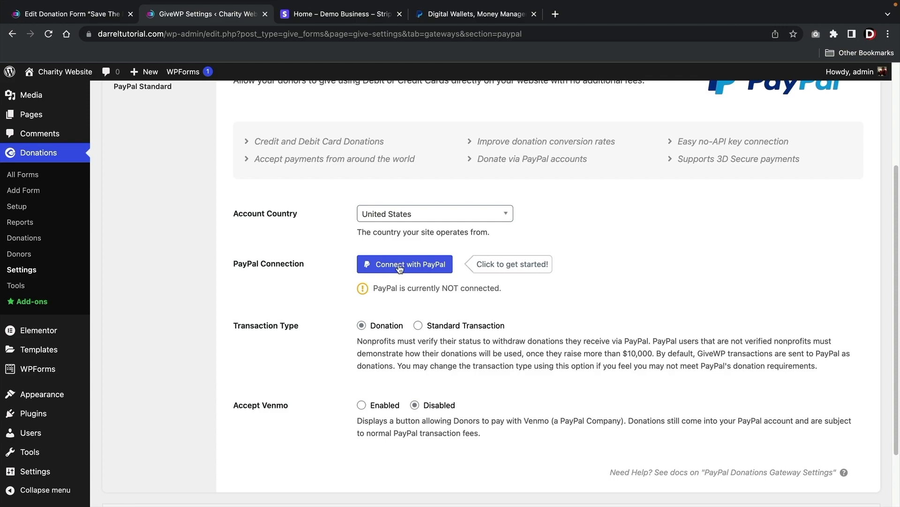
{"action": "left_click", "coordinate": [399, 269]}
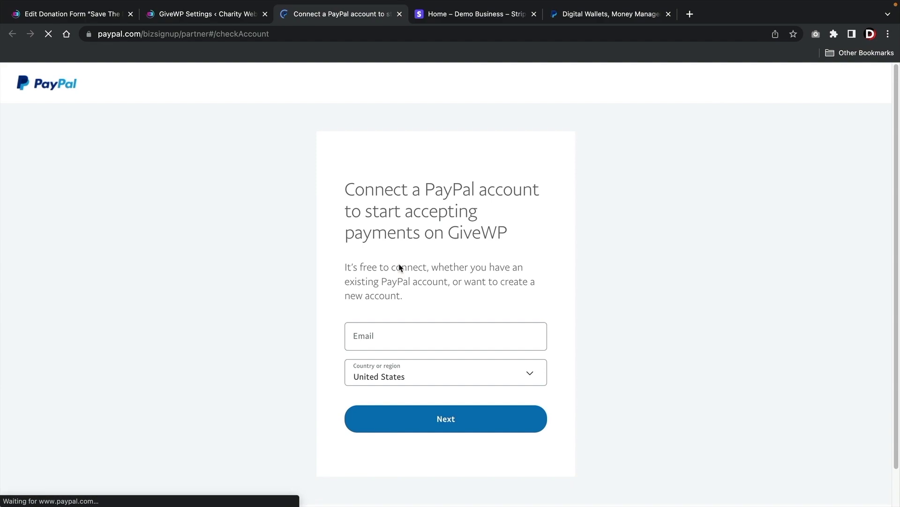
Log in to PayPal, agree to connect it with GiveWP, and return to GiveWP
{"action": "left_click", "coordinate": [464, 414]}
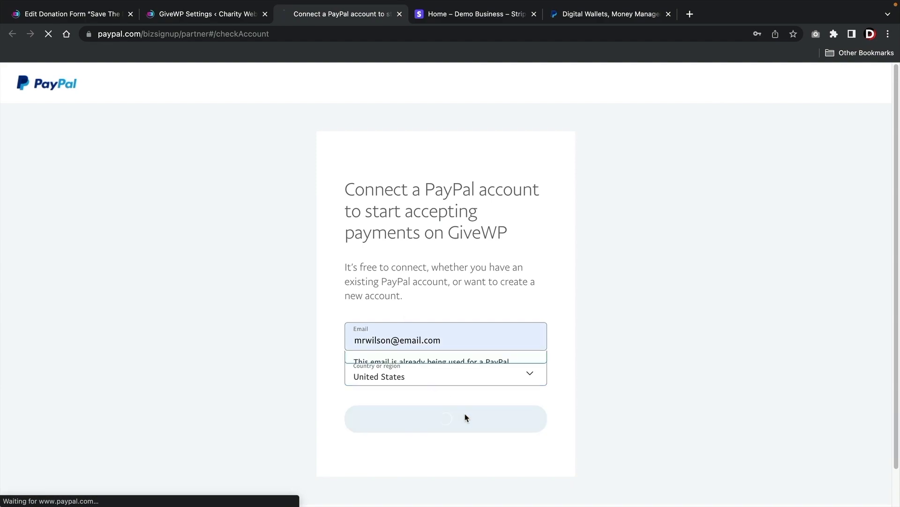
{"action": "left_click", "coordinate": [429, 374]}
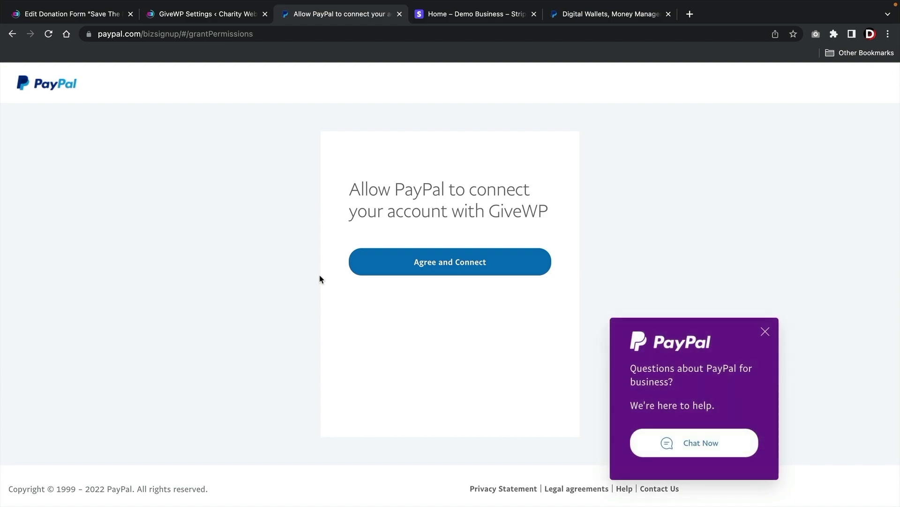
{"action": "left_click_drag", "start_coordinate": [488, 211], "coordinate": [537, 212]}
{"action": "left_click", "coordinate": [442, 265]}
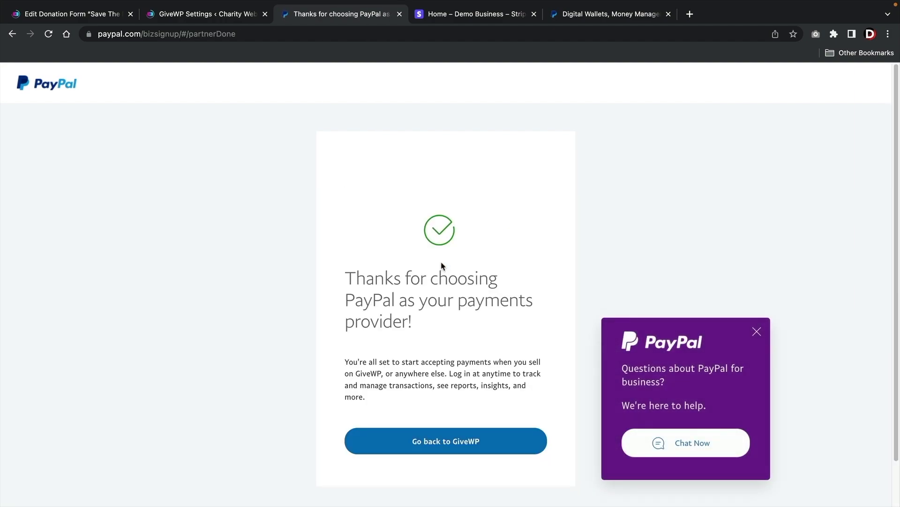
{"action": "left_click", "coordinate": [460, 440]}
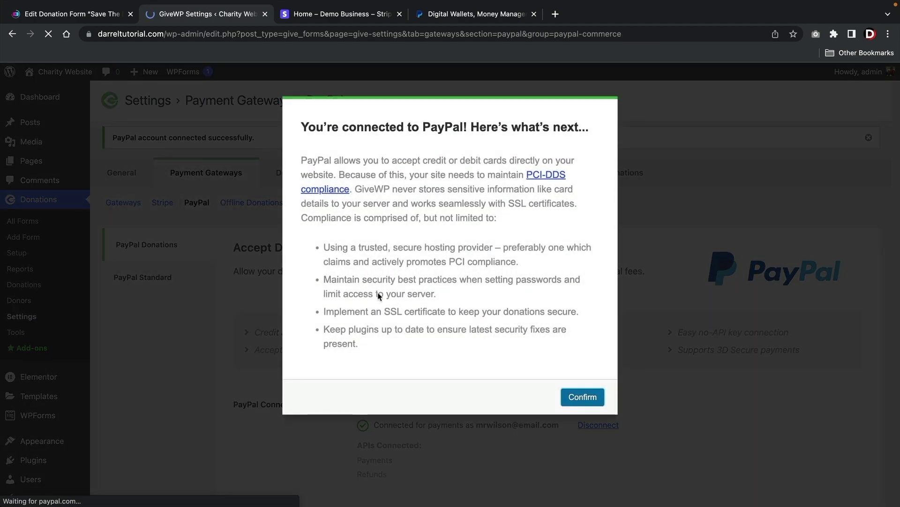
Acknowledge the PayPal connection notice, then enter the PayPal account email in PayPal Standard settings and save
{"action": "left_click", "coordinate": [583, 399]}
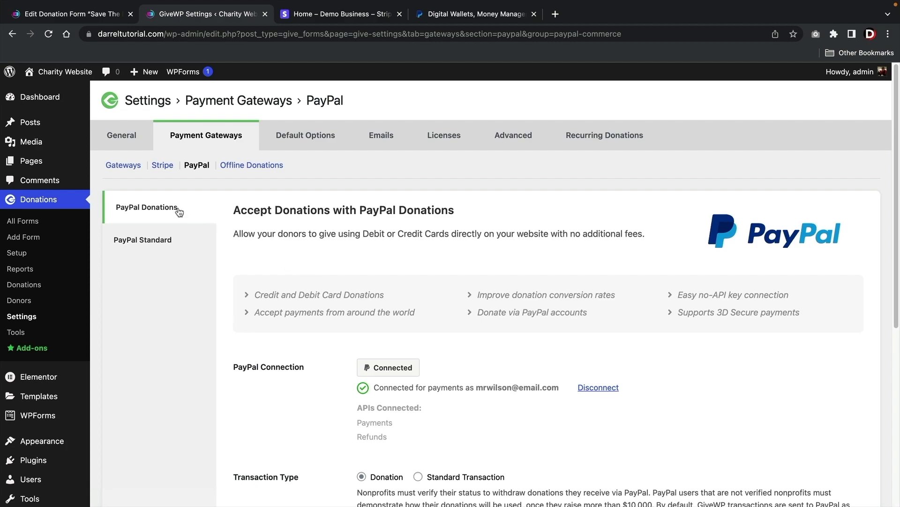
{"action": "left_click", "coordinate": [172, 242]}
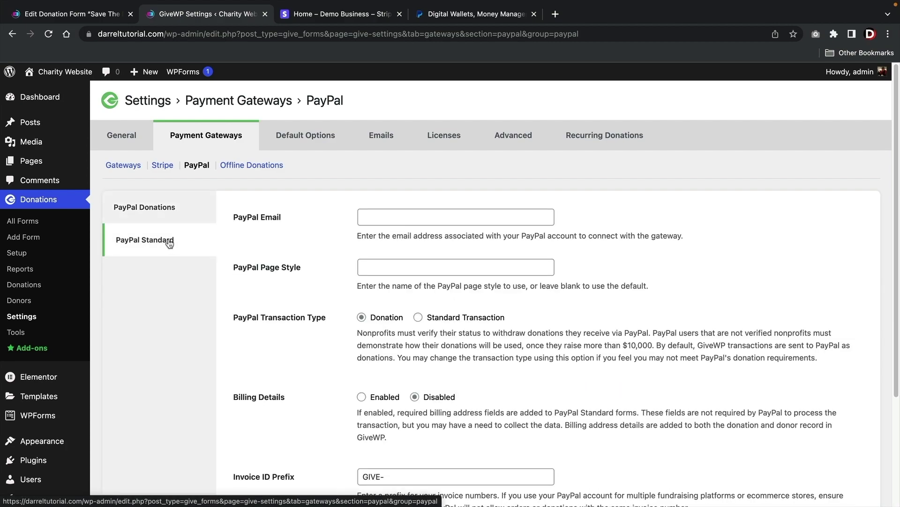
{"action": "left_click", "coordinate": [170, 208]}
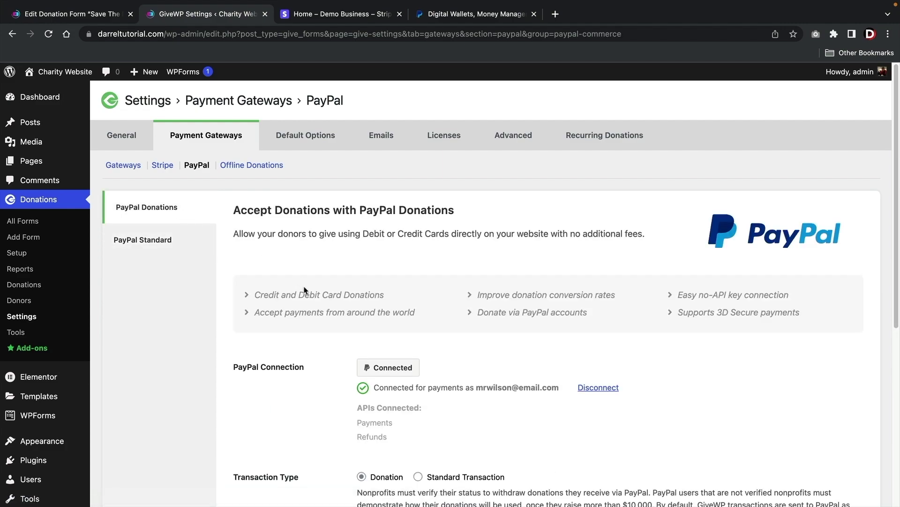
{"action": "left_click", "coordinate": [162, 242]}
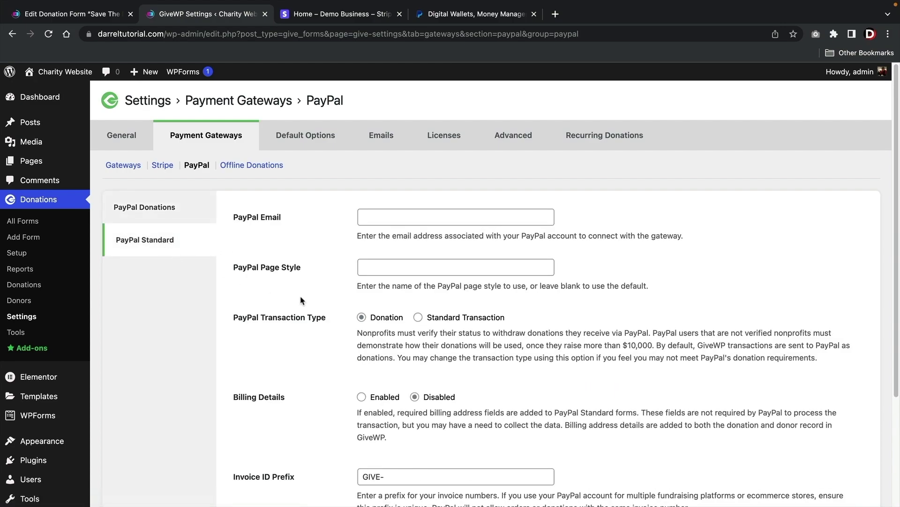
{"action": "scroll", "coordinate": [303, 300], "scroll_direction": "down", "scroll_amount": 3}
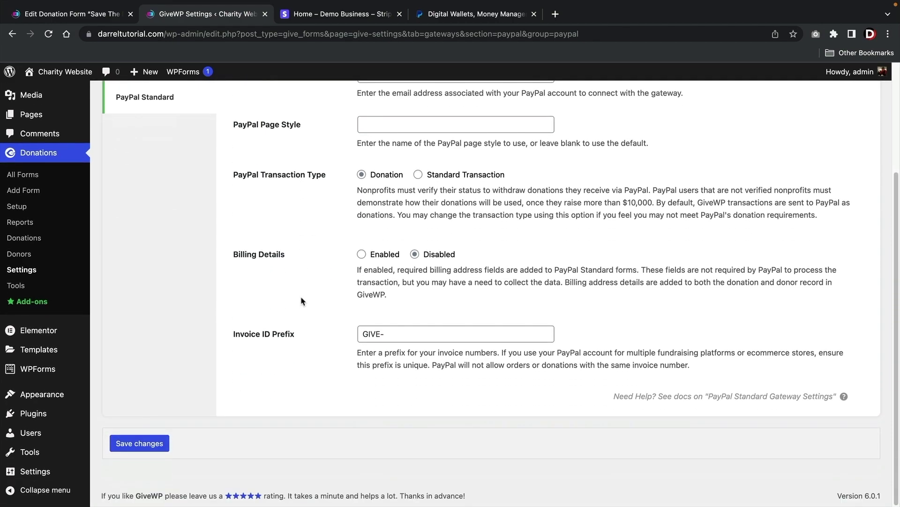
{"action": "scroll", "coordinate": [302, 300], "scroll_direction": "up", "scroll_amount": 3}
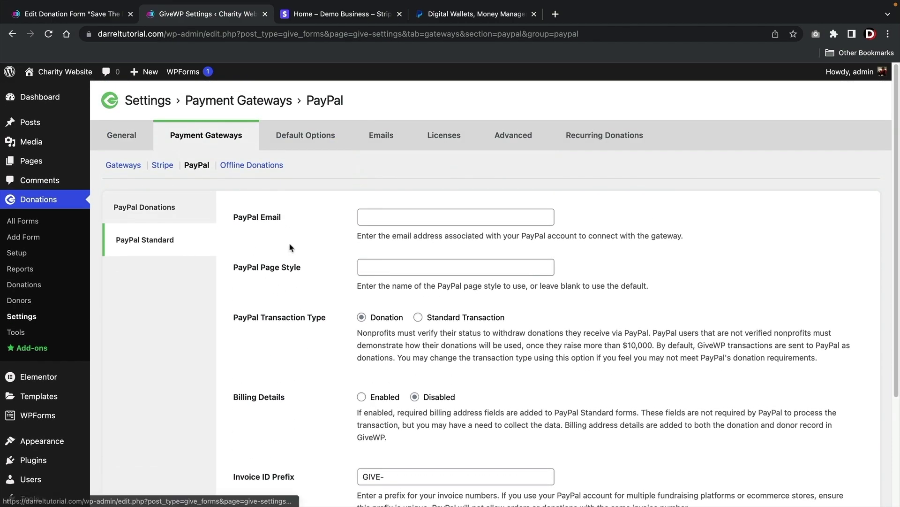
{"action": "left_click", "coordinate": [406, 219]}
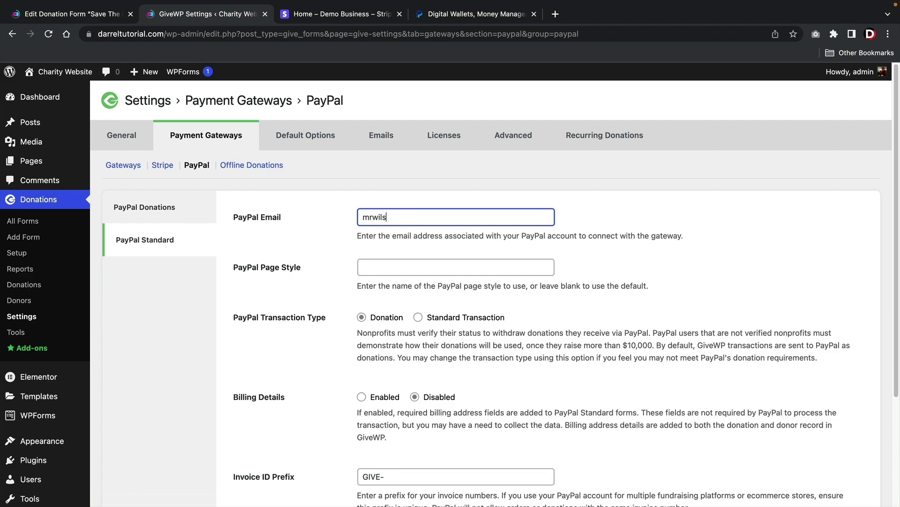
{"action": "scroll", "coordinate": [369, 220], "scroll_direction": "down", "scroll_amount": 3}
{"action": "left_click", "coordinate": [145, 442]}
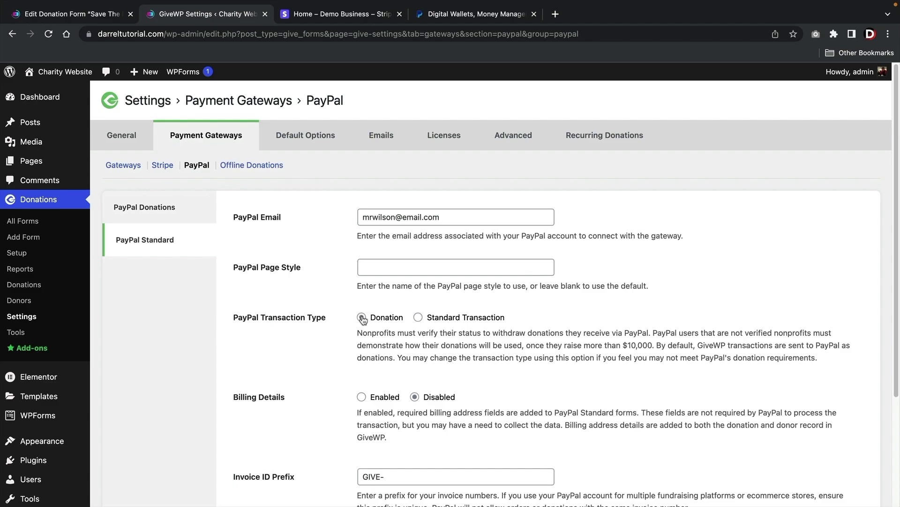
Enable the PayPal Donations gateway in the Gateways list and save
{"action": "left_click", "coordinate": [122, 168]}
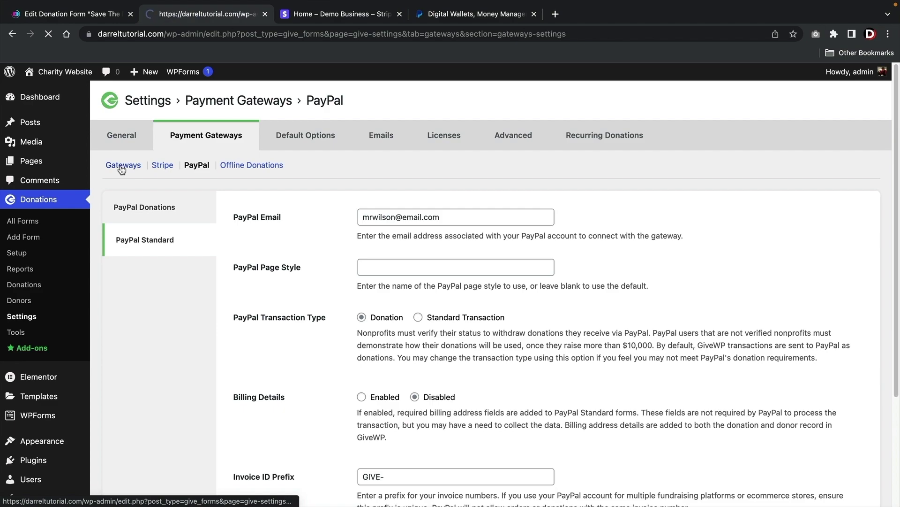
{"action": "scroll", "coordinate": [382, 290], "scroll_direction": "down", "scroll_amount": 5}
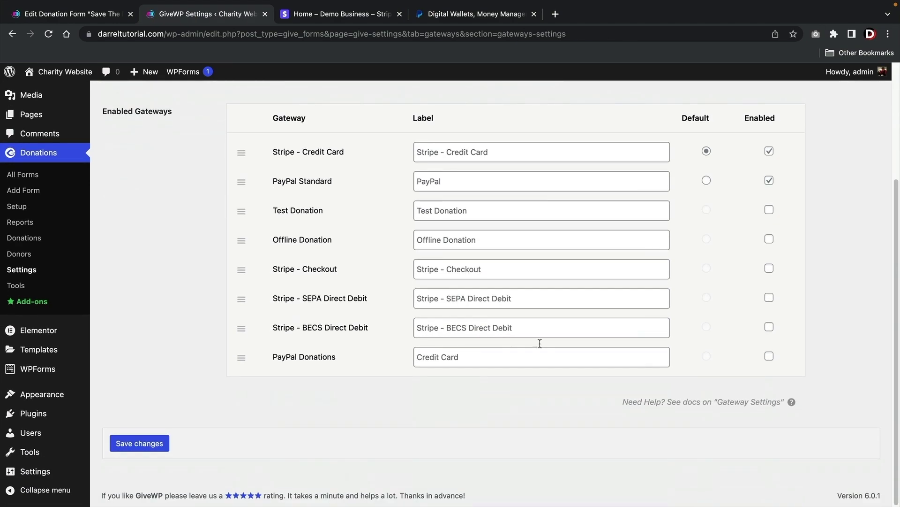
{"action": "left_click", "coordinate": [770, 356]}
{"action": "left_click", "coordinate": [146, 447]}
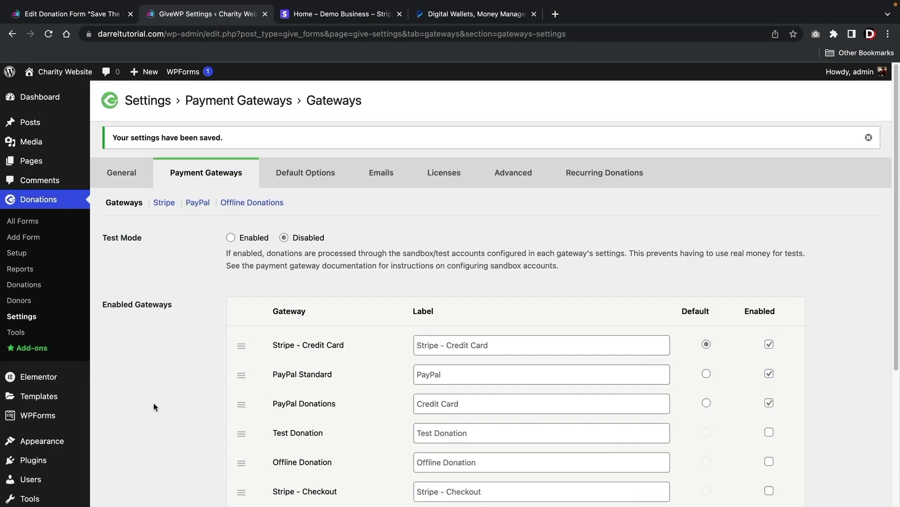
{"action": "mouse_move", "coordinate": [56, 73]}
{"action": "left_click", "coordinate": [52, 93]}
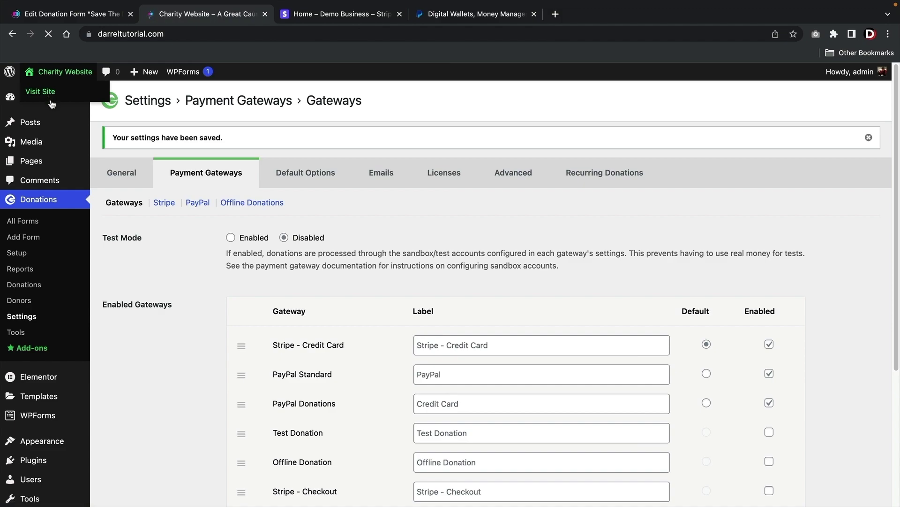
On the live Save The Dogs form, switch the payment method between PayPal and Credit Card
{"action": "scroll", "coordinate": [176, 241], "scroll_direction": "down", "scroll_amount": 10}
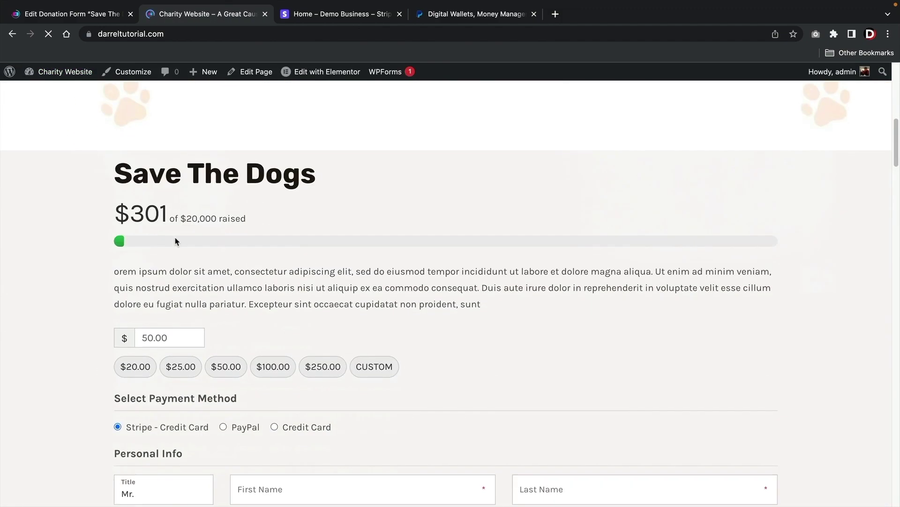
{"action": "scroll", "coordinate": [176, 241], "scroll_direction": "down", "scroll_amount": 2}
{"action": "scroll", "coordinate": [174, 248], "scroll_direction": "down", "scroll_amount": 1}
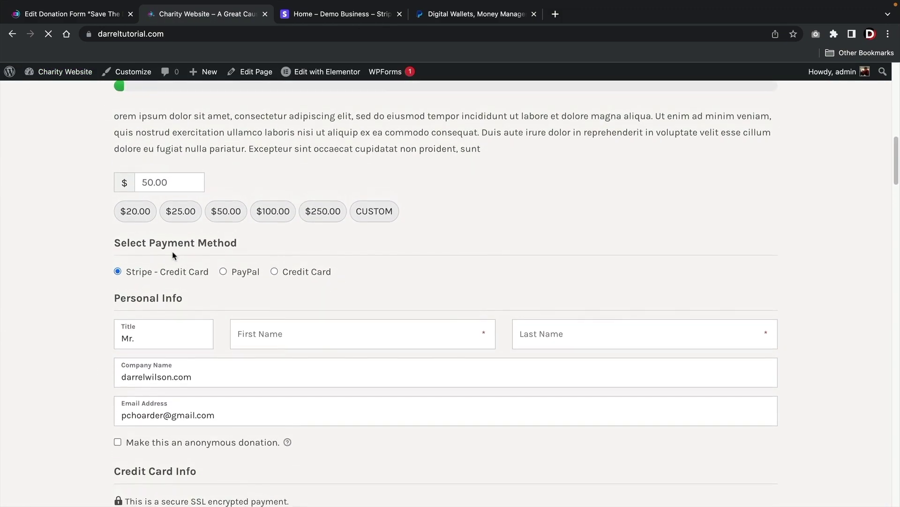
{"action": "scroll", "coordinate": [188, 248], "scroll_direction": "down", "scroll_amount": 3}
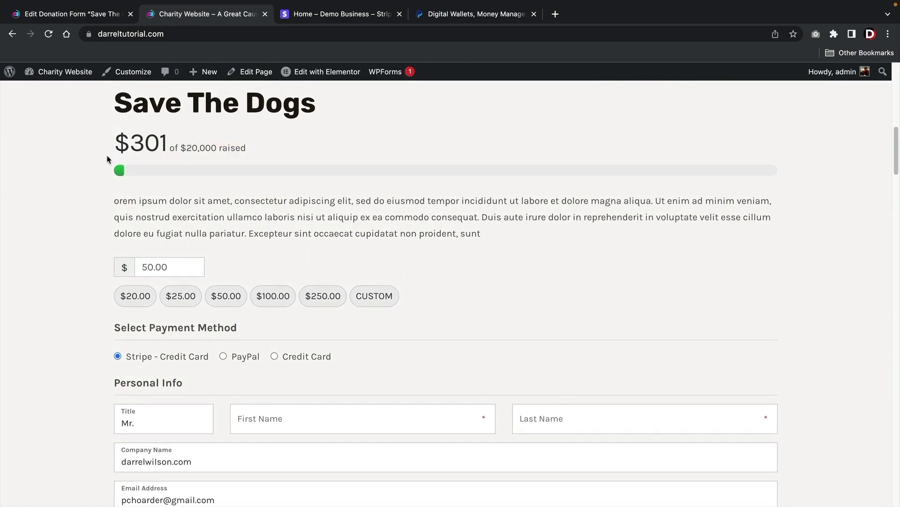
{"action": "scroll", "coordinate": [187, 225], "scroll_direction": "down", "scroll_amount": 3}
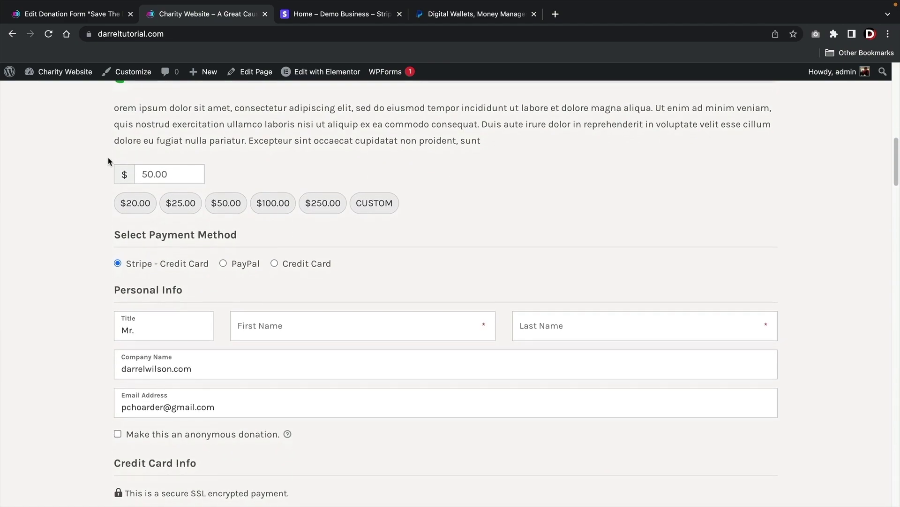
{"action": "left_click", "coordinate": [223, 248]}
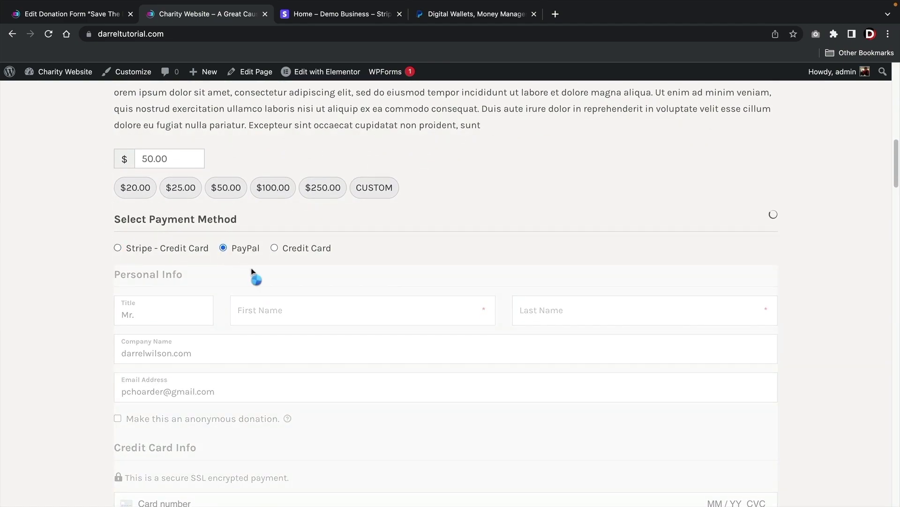
{"action": "left_click", "coordinate": [274, 248]}
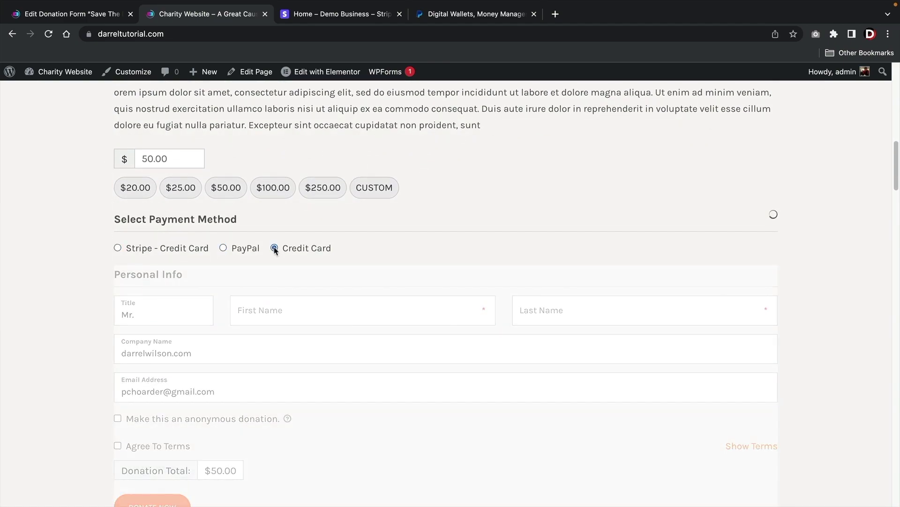
Toggle PayPal and Credit Card once more, then return to the WordPress admin Dashboard
{"action": "scroll", "coordinate": [277, 243], "scroll_direction": "down", "scroll_amount": 1}
{"action": "scroll", "coordinate": [278, 244], "scroll_direction": "down", "scroll_amount": 1}
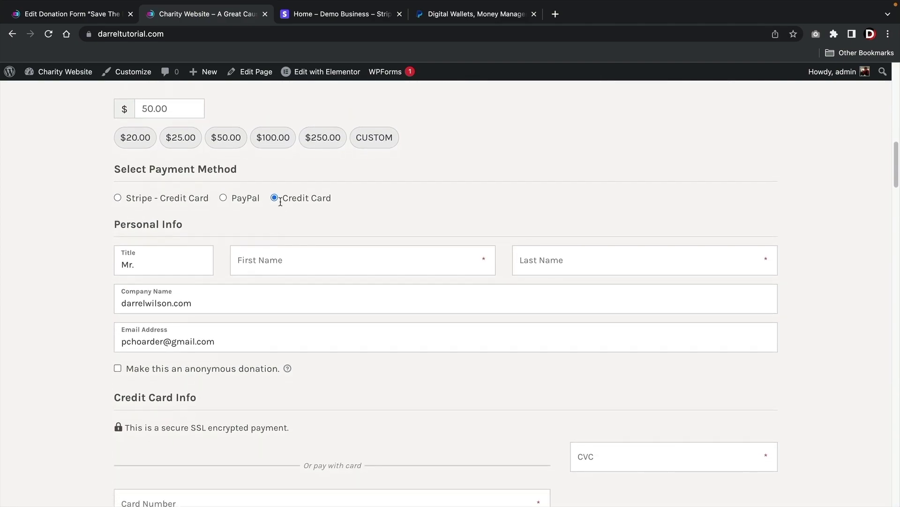
{"action": "scroll", "coordinate": [280, 204], "scroll_direction": "down", "scroll_amount": 5}
{"action": "scroll", "coordinate": [317, 315], "scroll_direction": "up", "scroll_amount": 5}
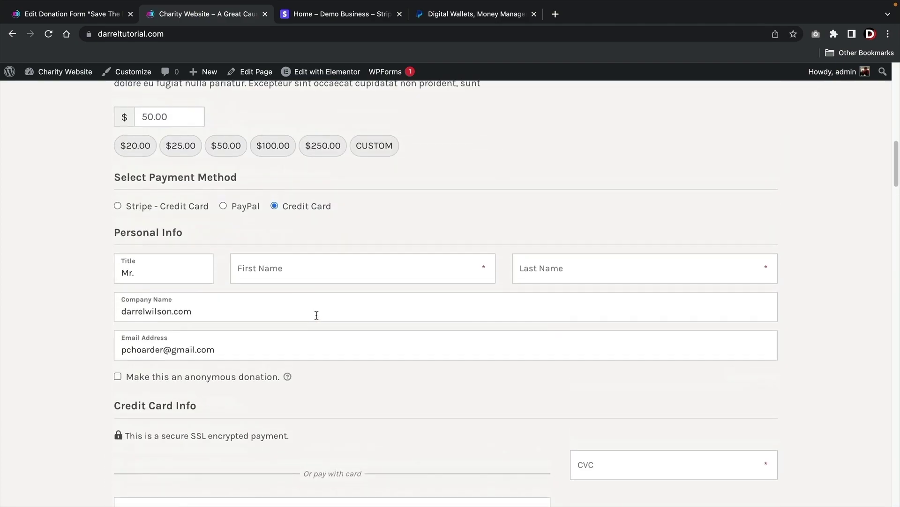
{"action": "left_click", "coordinate": [237, 211]}
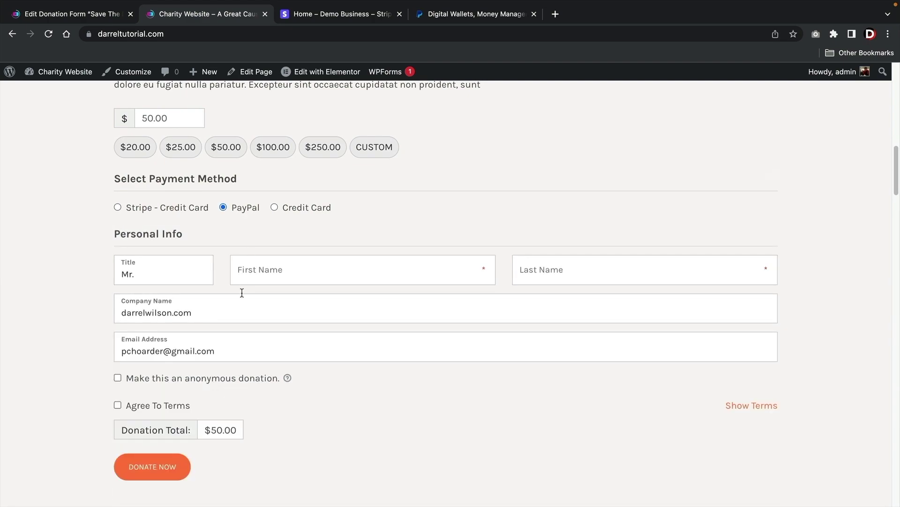
{"action": "left_click", "coordinate": [271, 211]}
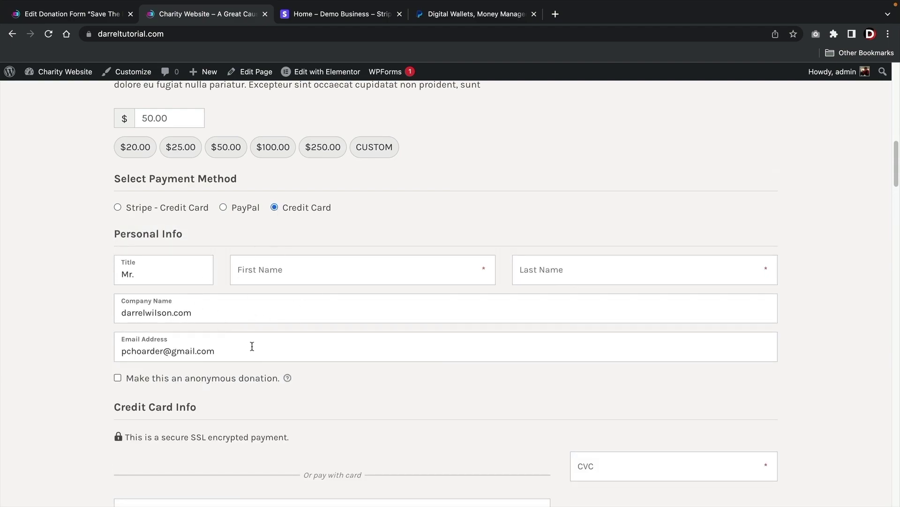
{"action": "scroll", "coordinate": [256, 347], "scroll_direction": "up", "scroll_amount": 15}
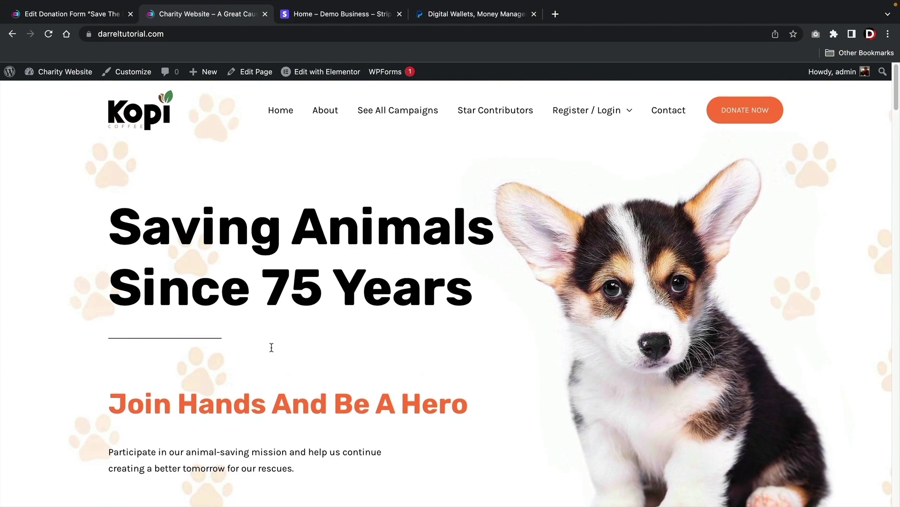
{"action": "scroll", "coordinate": [282, 199], "scroll_direction": "down", "scroll_amount": 1}
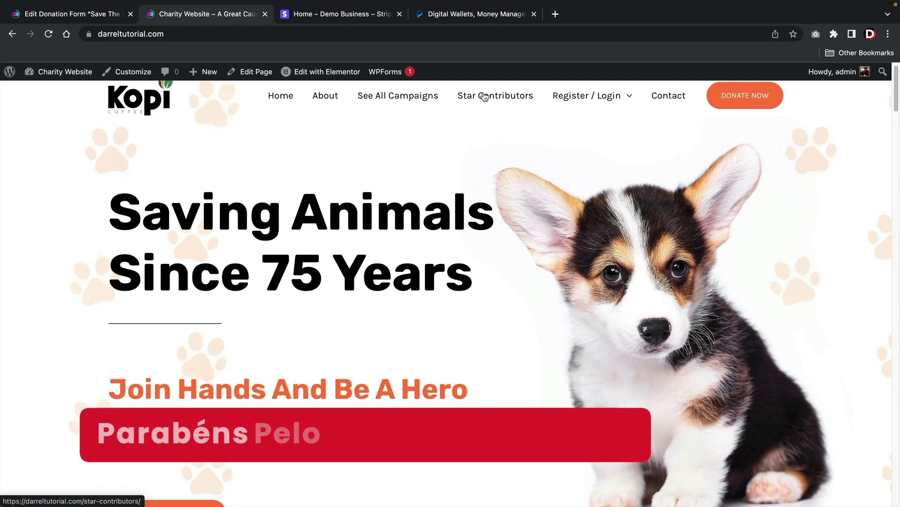
{"action": "scroll", "coordinate": [124, 82], "scroll_direction": "up", "scroll_amount": 1}
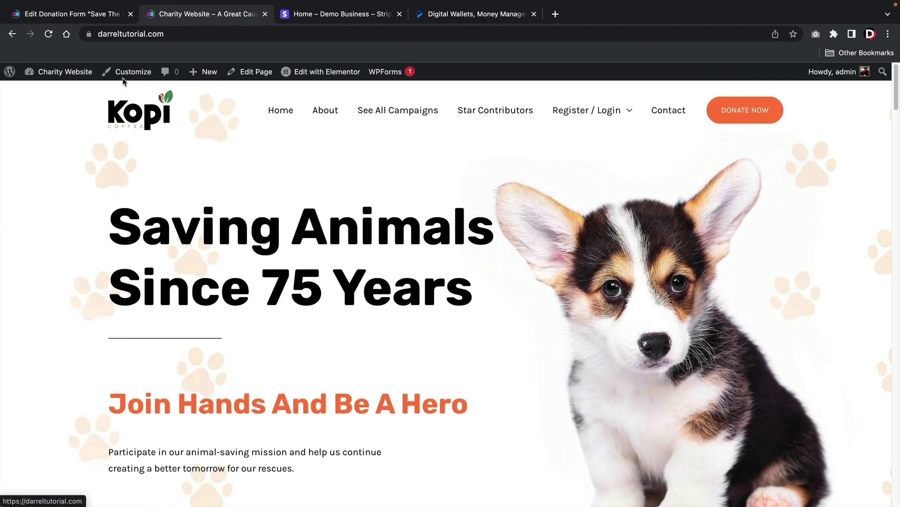
{"action": "left_click", "coordinate": [76, 95]}
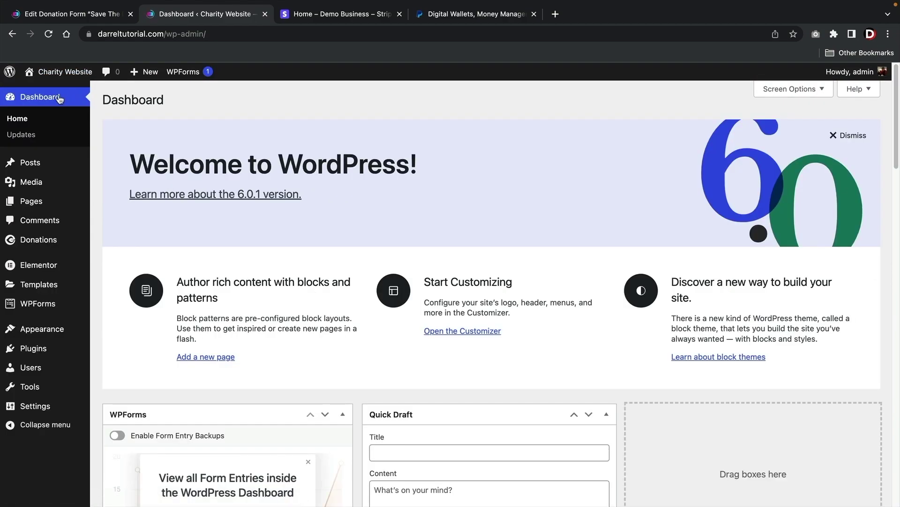
Navigate via All Forms to GiveWP Settings and open the Stripe gateway's Manage Accounts page
{"action": "mouse_move", "coordinate": [60, 243]}
{"action": "left_click", "coordinate": [124, 244]}
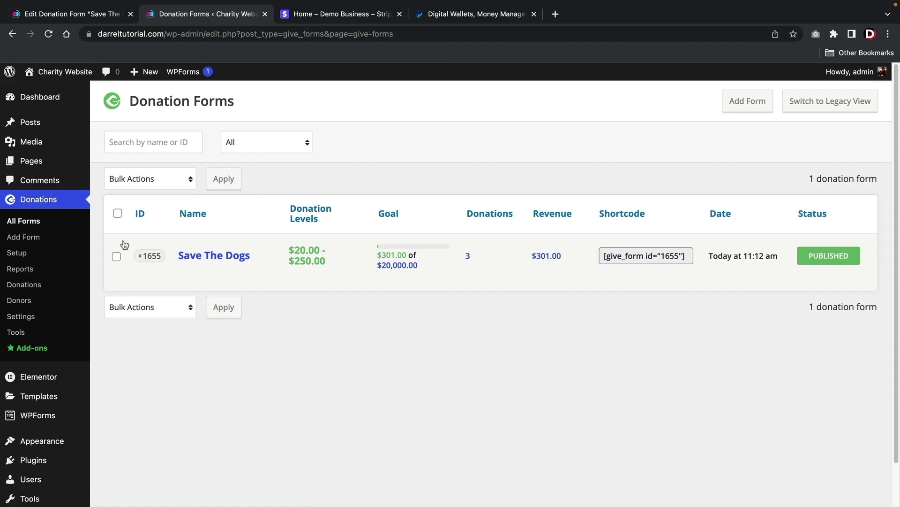
{"action": "mouse_move", "coordinate": [118, 248]}
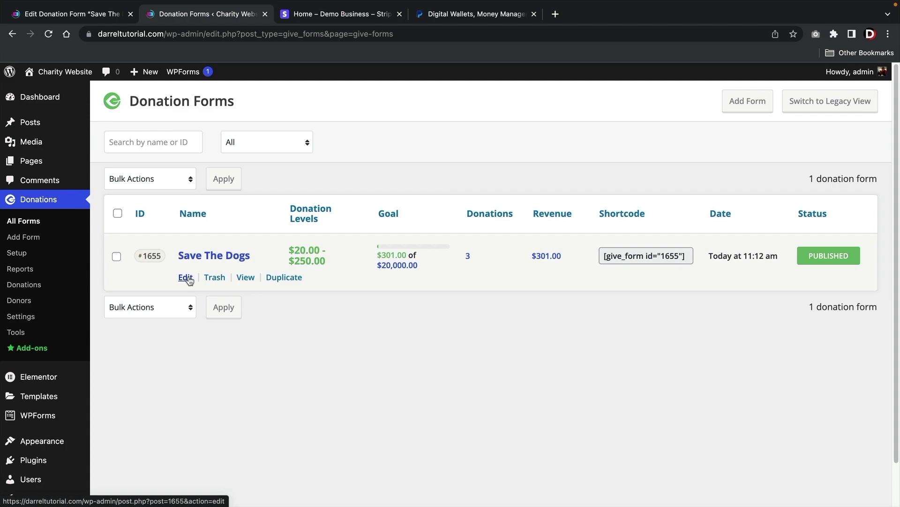
{"action": "left_click", "coordinate": [36, 317]}
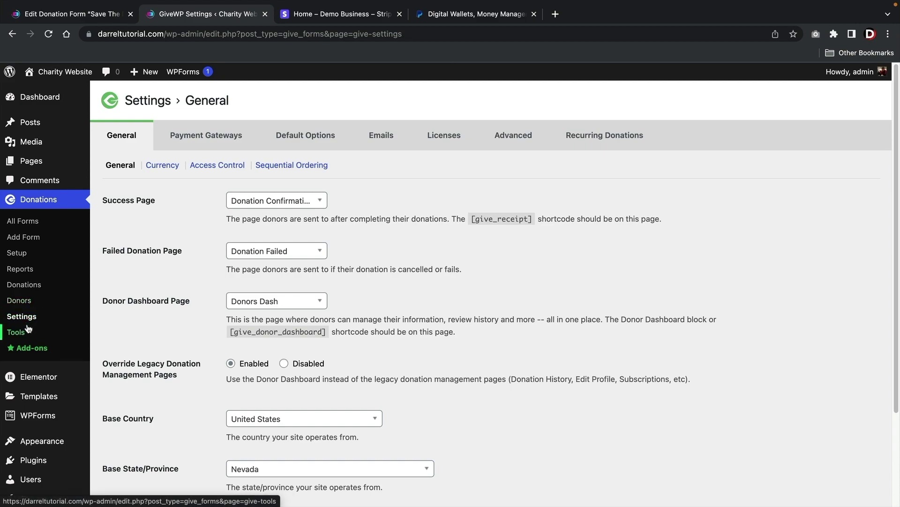
{"action": "left_click", "coordinate": [196, 136]}
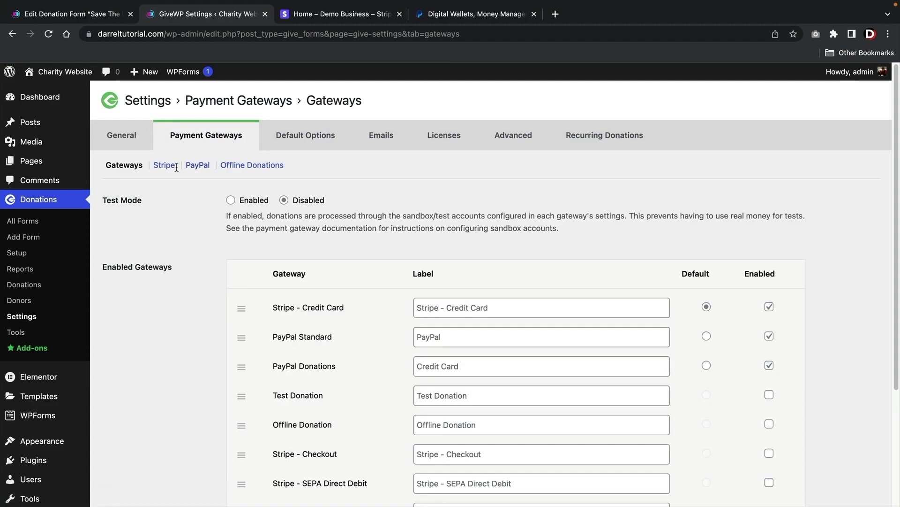
{"action": "left_click", "coordinate": [165, 165]}
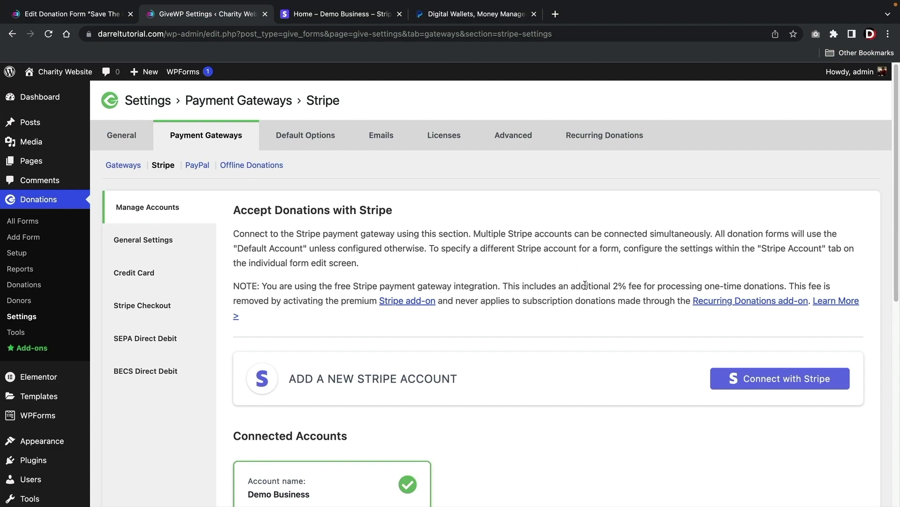
Highlight the Stripe note about the extra 2% one-time donation fee, then return to the home page
{"action": "left_click_drag", "start_coordinate": [599, 286], "coordinate": [658, 286]}
{"action": "left_click", "coordinate": [659, 286]}
{"action": "scroll", "coordinate": [660, 286], "scroll_direction": "down", "scroll_amount": 1}
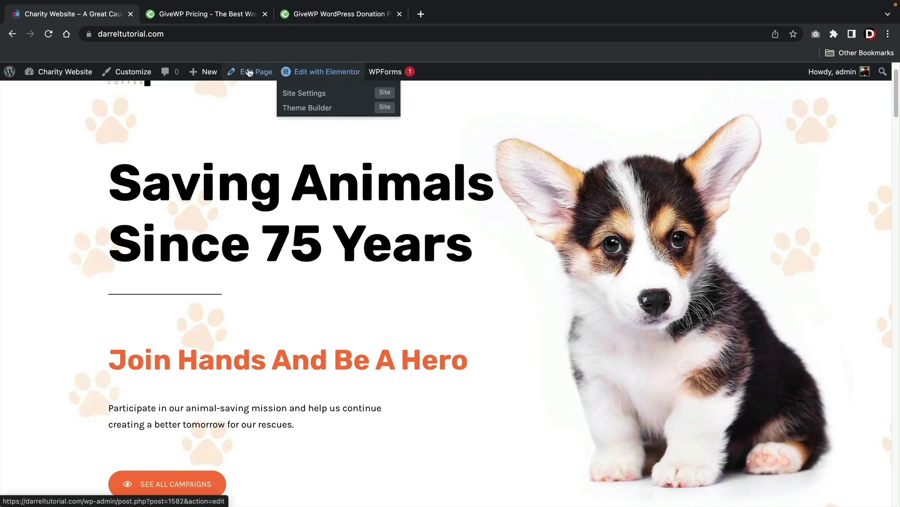
Move from the GiveWP pricing page to the GiveWP homepage and open the Must Have add-ons
{"action": "left_click", "coordinate": [225, 18]}
{"action": "scroll", "coordinate": [127, 208], "scroll_direction": "down", "scroll_amount": 1}
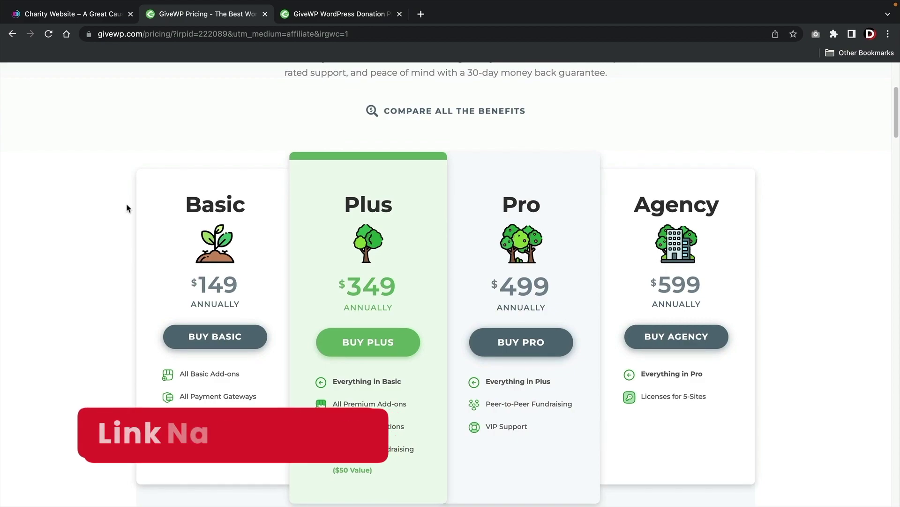
{"action": "left_click", "coordinate": [331, 14]}
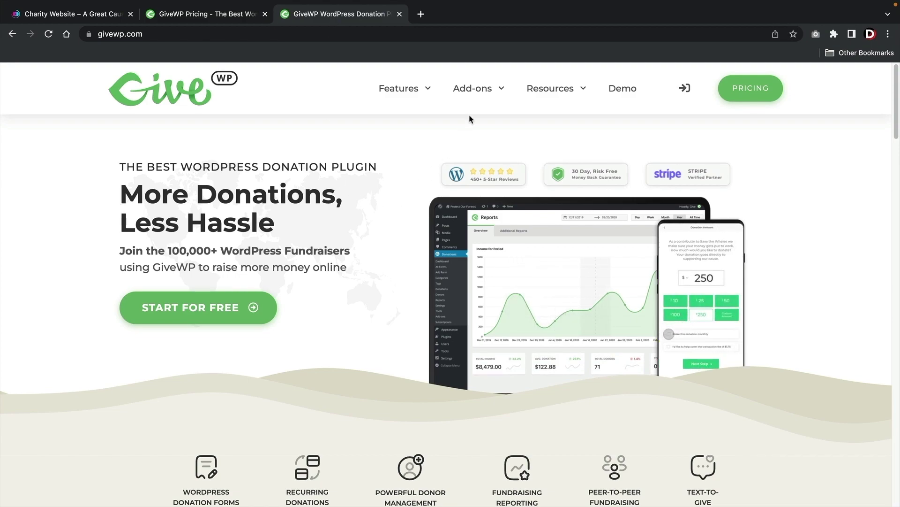
{"action": "mouse_move", "coordinate": [474, 89]}
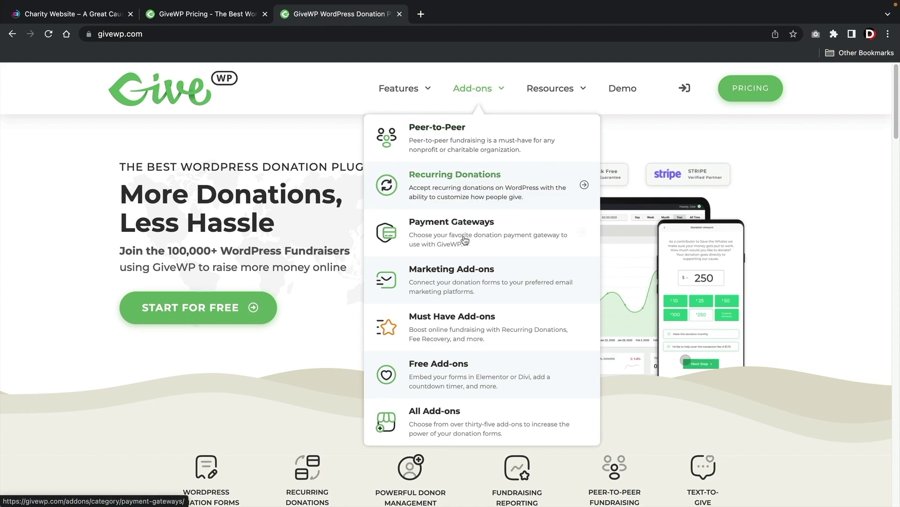
{"action": "left_click", "coordinate": [459, 330]}
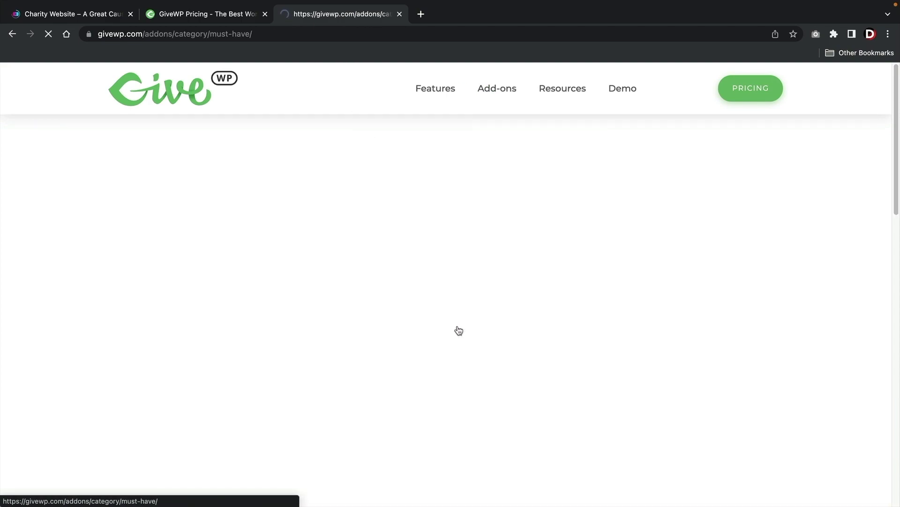
Browse the Must Have add-ons list, including Fee Recovery, Tributes and Recurring Donations
{"action": "scroll", "coordinate": [459, 329], "scroll_direction": "down", "scroll_amount": 5}
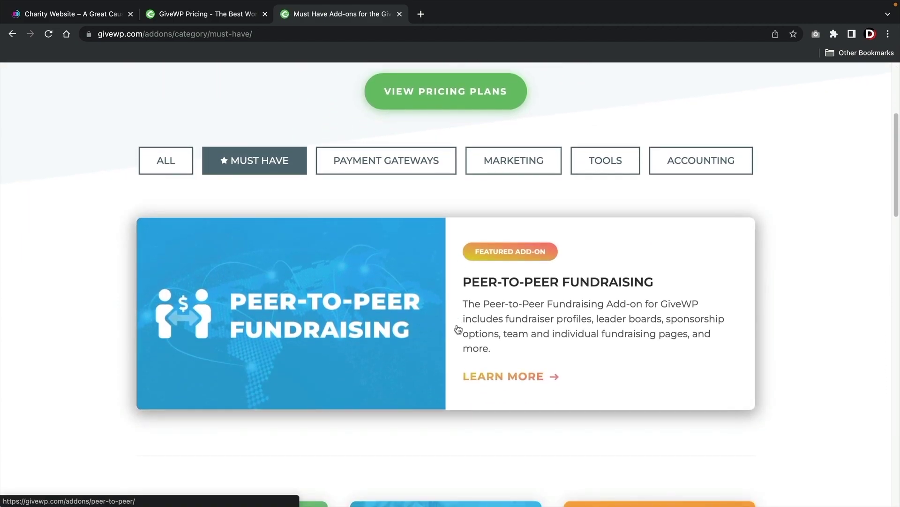
{"action": "scroll", "coordinate": [459, 328], "scroll_direction": "down", "scroll_amount": 1}
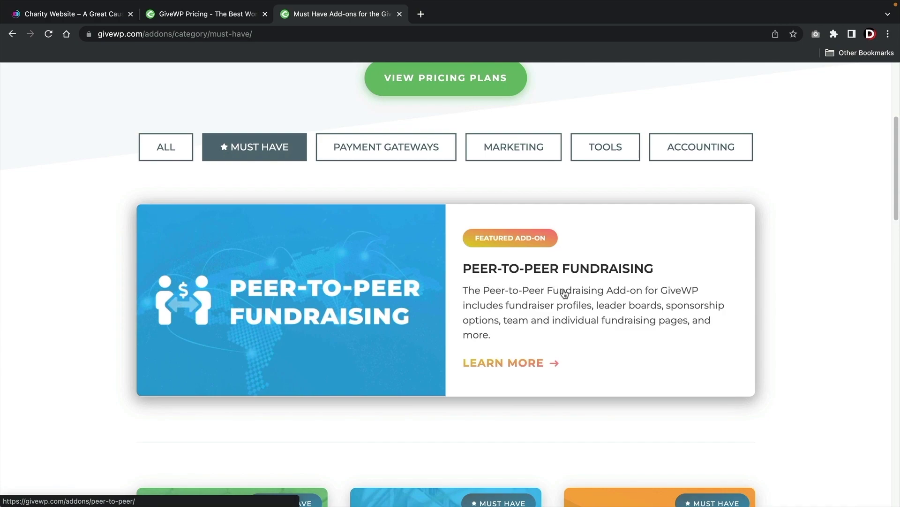
{"action": "scroll", "coordinate": [564, 293], "scroll_direction": "down", "scroll_amount": 2}
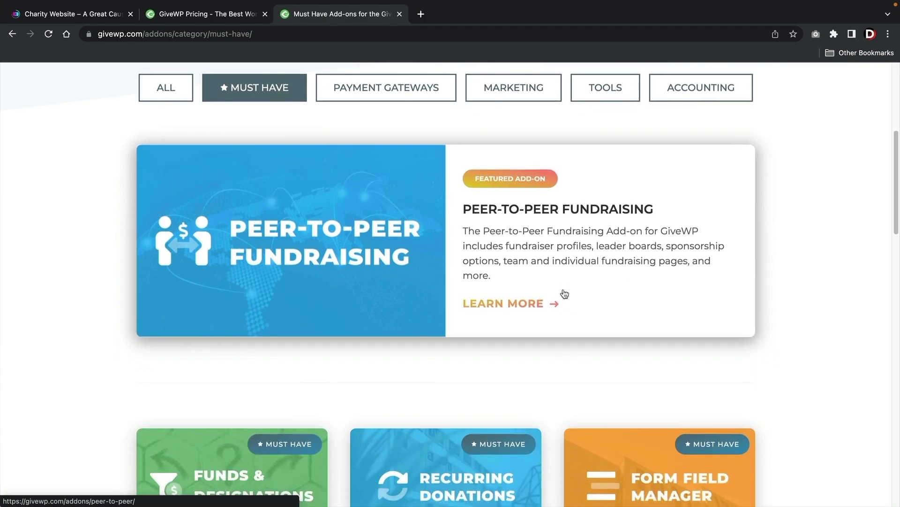
{"action": "scroll", "coordinate": [564, 293], "scroll_direction": "down", "scroll_amount": 2}
{"action": "scroll", "coordinate": [563, 290], "scroll_direction": "down", "scroll_amount": 5}
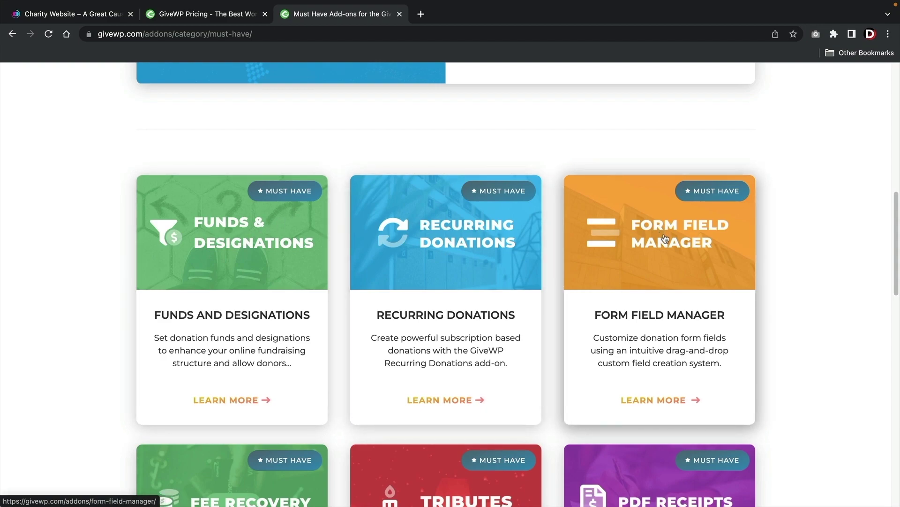
{"action": "scroll", "coordinate": [665, 238], "scroll_direction": "down", "scroll_amount": 3}
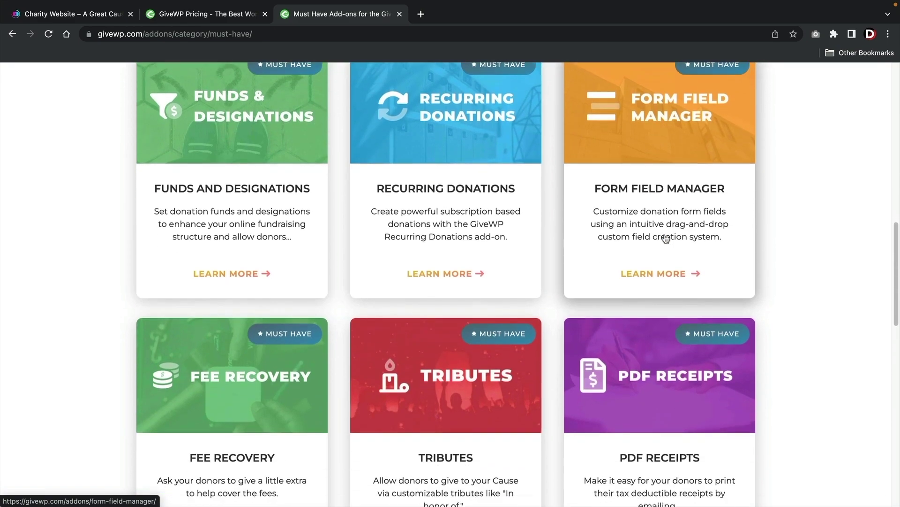
{"action": "scroll", "coordinate": [665, 238], "scroll_direction": "down", "scroll_amount": 3}
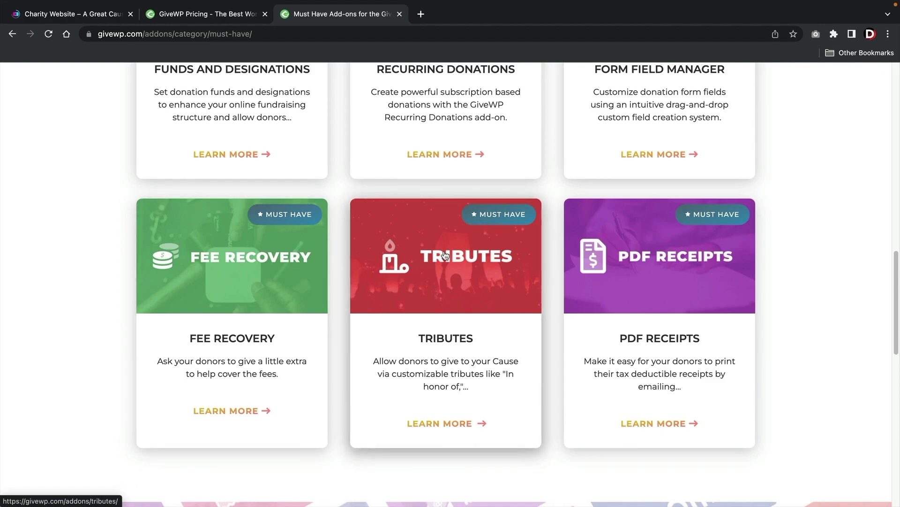
{"action": "scroll", "coordinate": [641, 310], "scroll_direction": "up", "scroll_amount": 15}
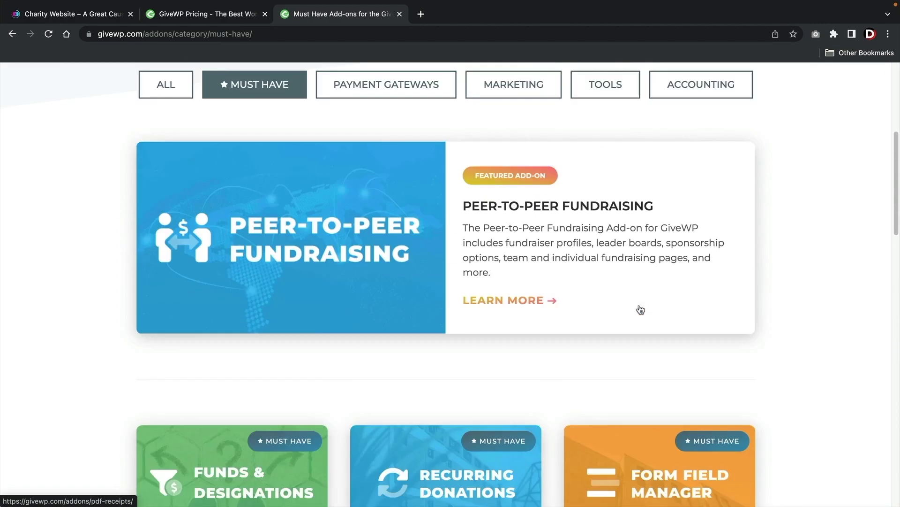
Go back to the full add-ons listing, then reopen and review the Must Have category
{"action": "key", "text": "super+bracketleft"}
{"action": "scroll", "coordinate": [289, 280], "scroll_direction": "down", "scroll_amount": 20}
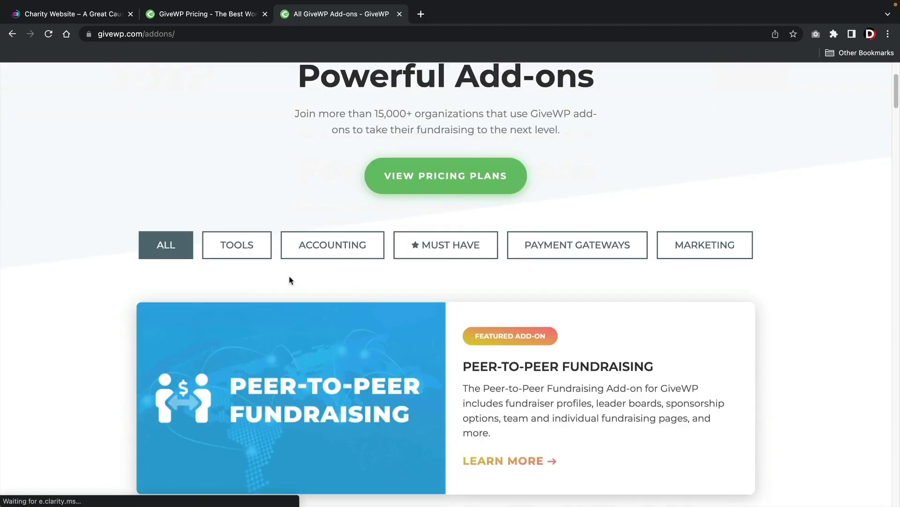
{"action": "scroll", "coordinate": [289, 279], "scroll_direction": "down", "scroll_amount": 20}
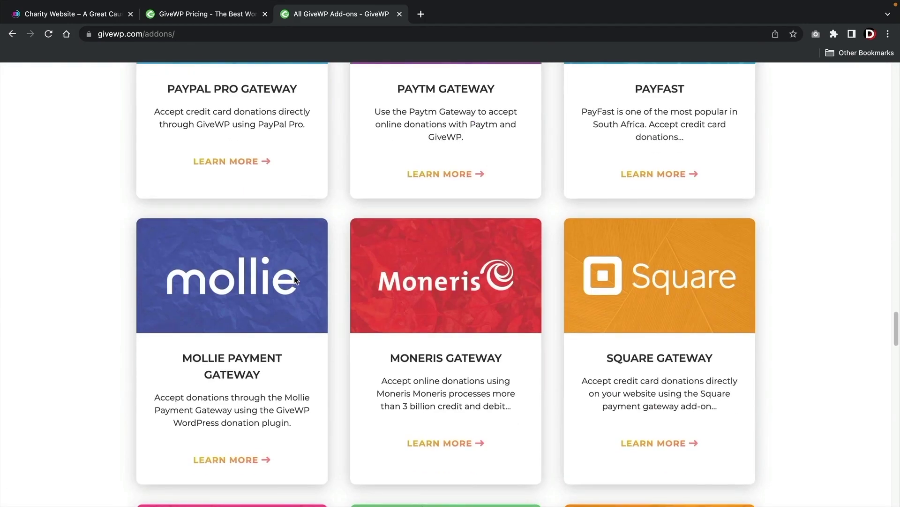
{"action": "left_click_drag", "start_coordinate": [895, 328], "coordinate": [894, 66]}
{"action": "mouse_move", "coordinate": [474, 89]}
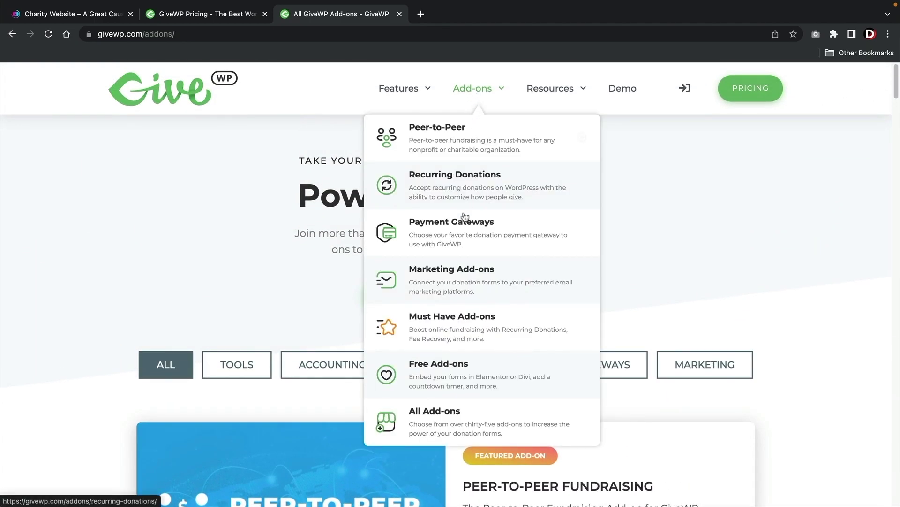
{"action": "left_click", "coordinate": [444, 328]}
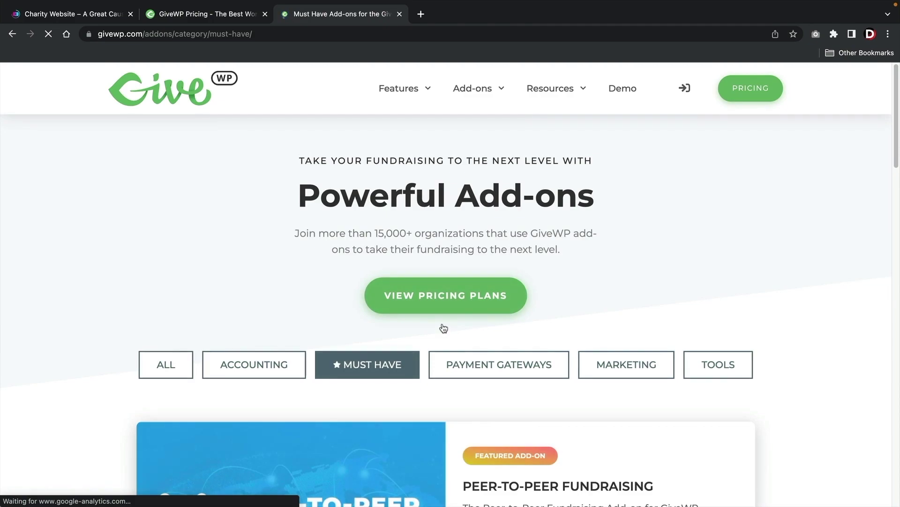
{"action": "scroll", "coordinate": [443, 327], "scroll_direction": "down", "scroll_amount": 5}
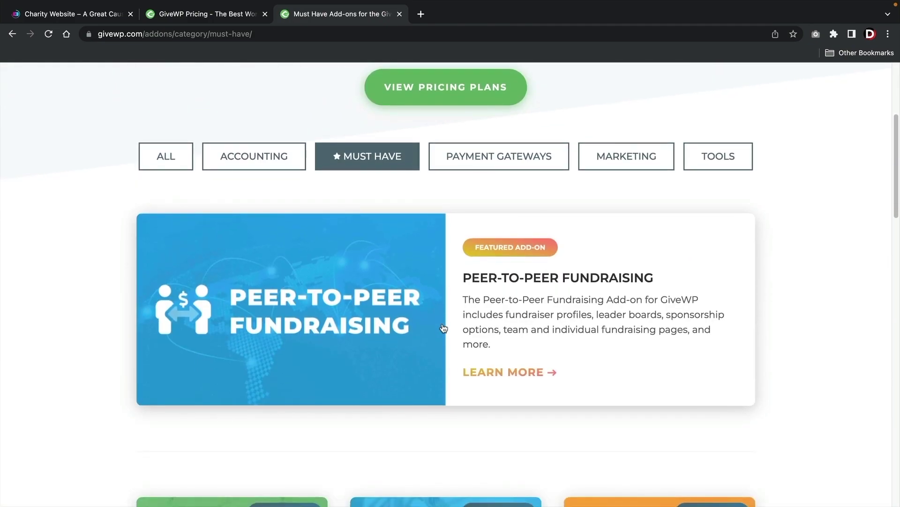
{"action": "scroll", "coordinate": [666, 236], "scroll_direction": "up", "scroll_amount": 5}
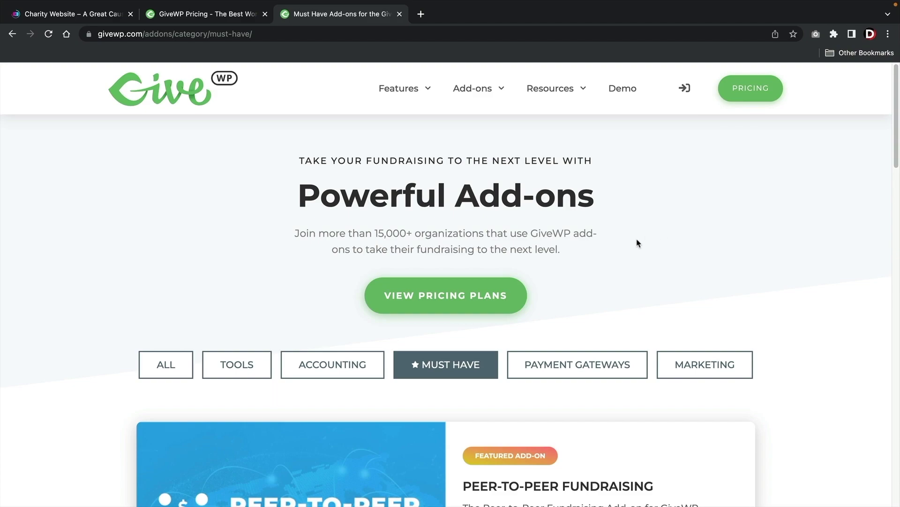
{"action": "scroll", "coordinate": [616, 253], "scroll_direction": "down", "scroll_amount": 5}
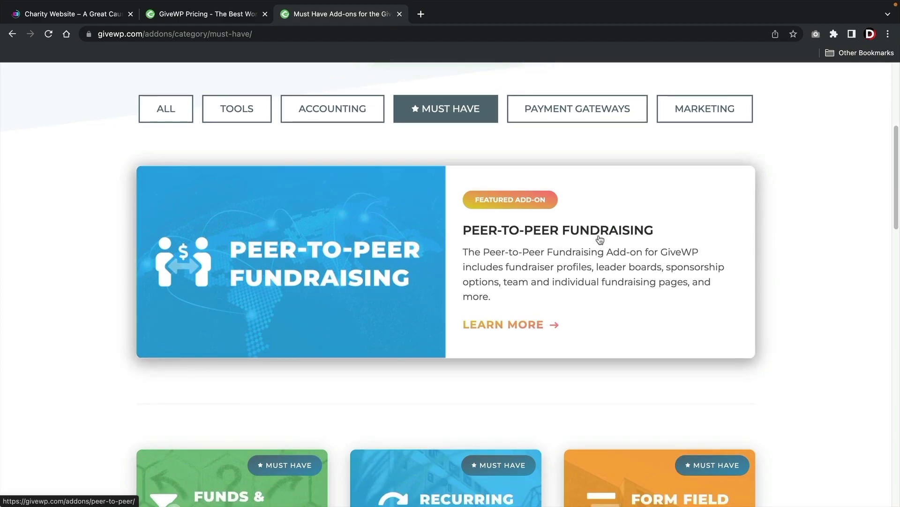
{"action": "scroll", "coordinate": [516, 239], "scroll_direction": "down", "scroll_amount": 7}
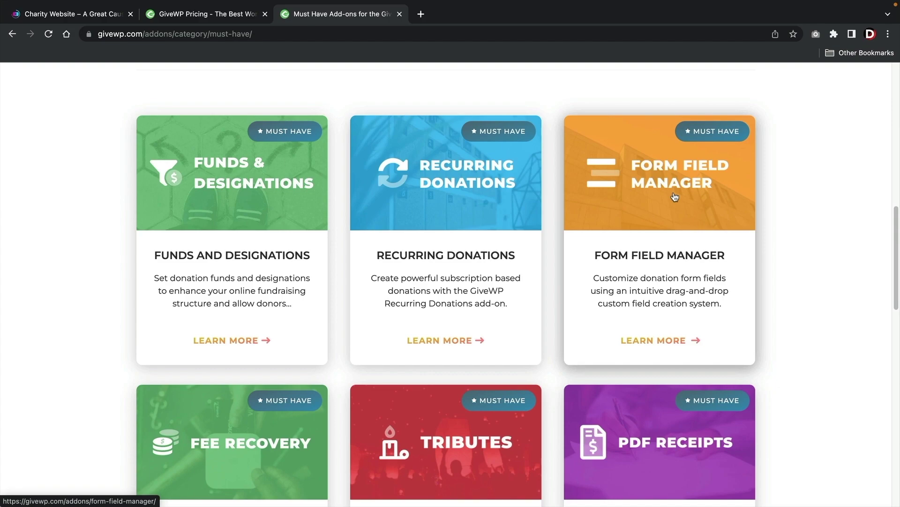
{"action": "scroll", "coordinate": [650, 249], "scroll_direction": "down", "scroll_amount": 4}
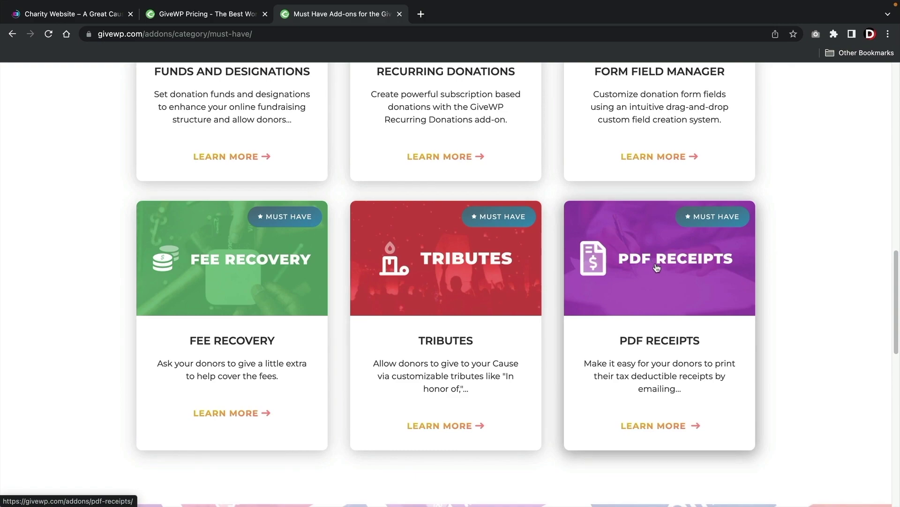
{"action": "scroll", "coordinate": [657, 267], "scroll_direction": "up", "scroll_amount": 5}
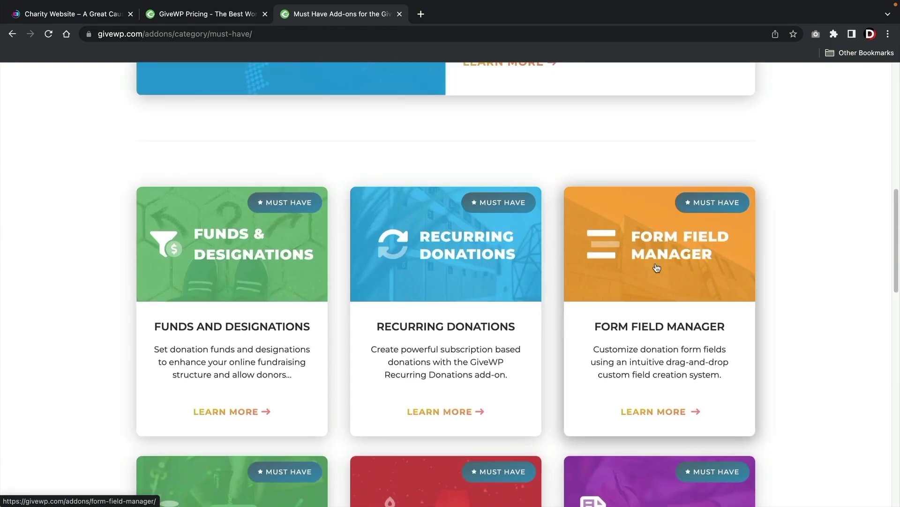
{"action": "scroll", "coordinate": [657, 268], "scroll_direction": "up", "scroll_amount": 10}
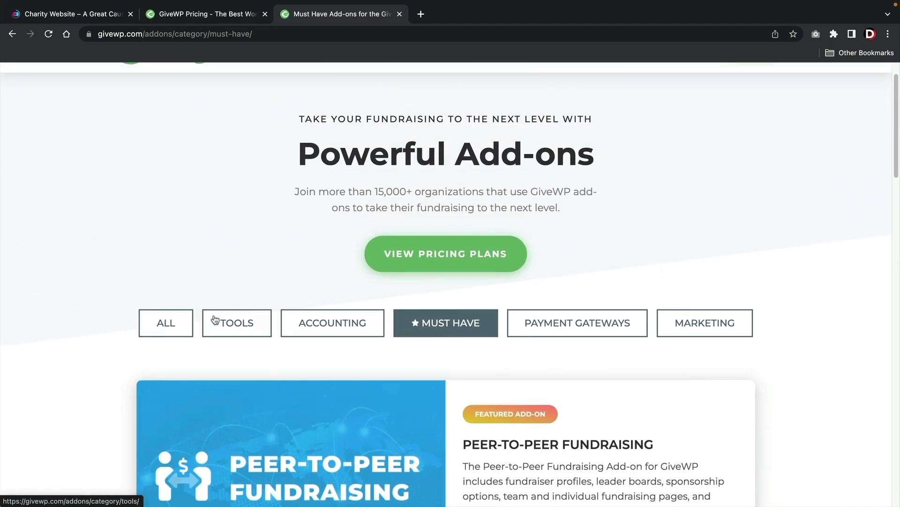
{"action": "left_click", "coordinate": [183, 326]}
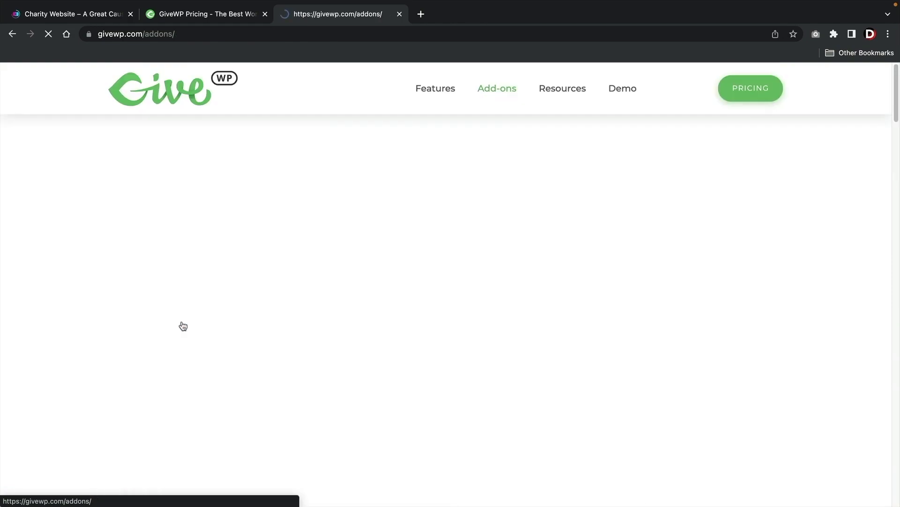
{"action": "scroll", "coordinate": [381, 322], "scroll_direction": "down", "scroll_amount": 13}
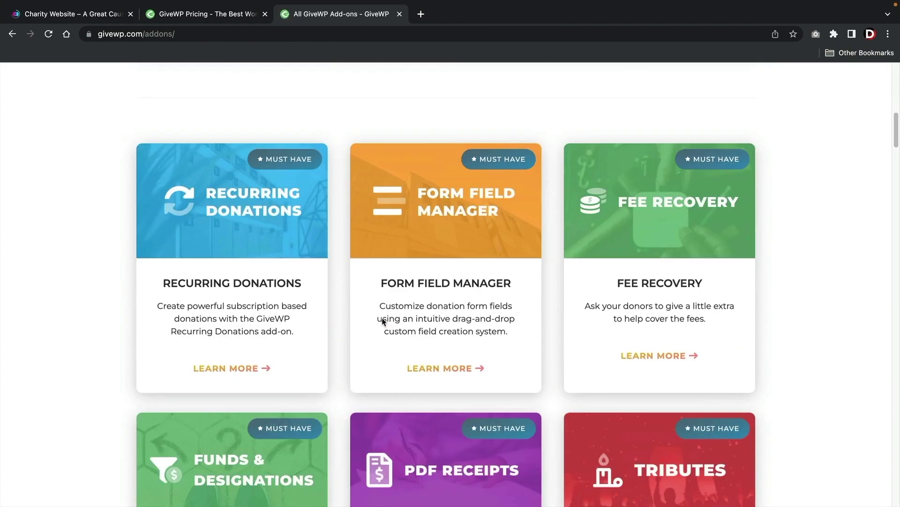
{"action": "scroll", "coordinate": [382, 321], "scroll_direction": "down", "scroll_amount": 13}
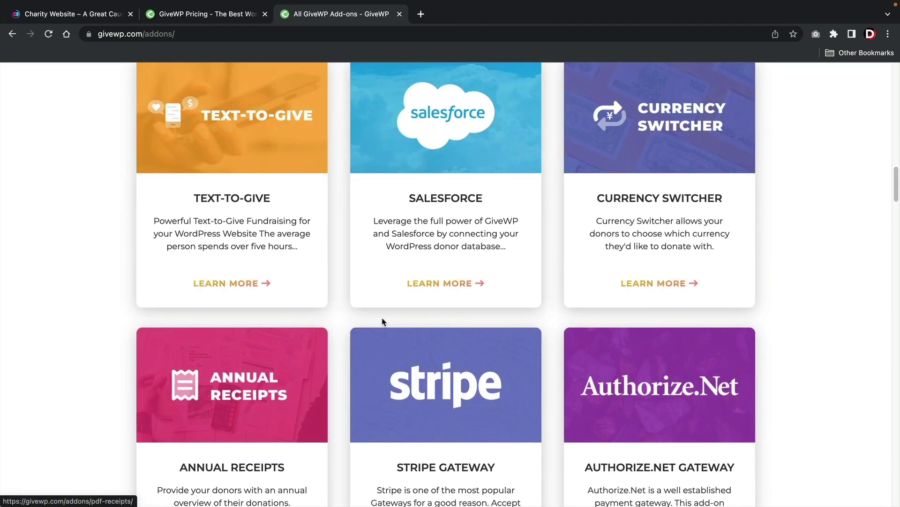
{"action": "scroll", "coordinate": [382, 319], "scroll_direction": "up", "scroll_amount": 1}
{"action": "scroll", "coordinate": [272, 239], "scroll_direction": "down", "scroll_amount": 4}
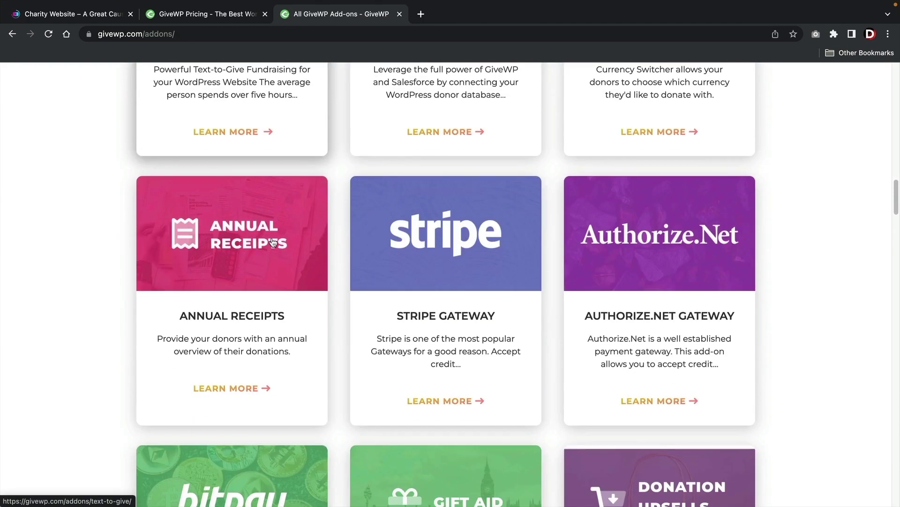
{"action": "scroll", "coordinate": [282, 244], "scroll_direction": "down", "scroll_amount": 4}
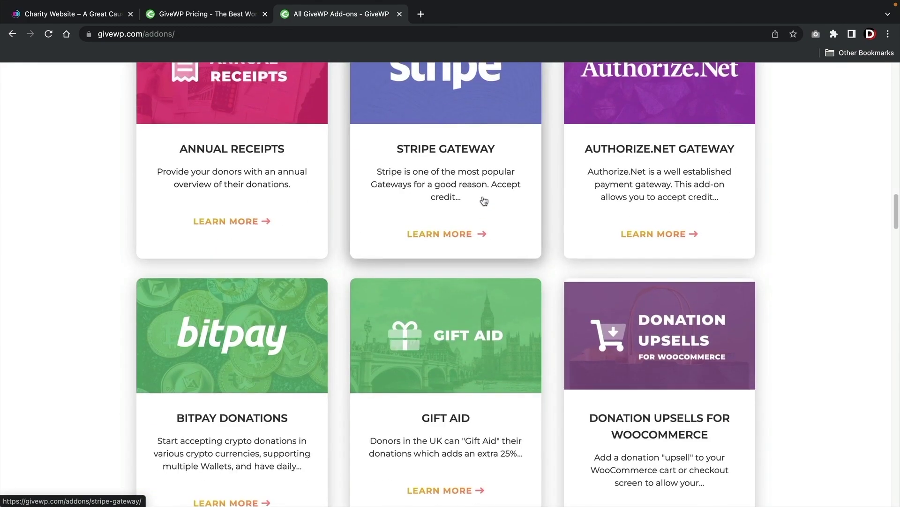
{"action": "scroll", "coordinate": [483, 201], "scroll_direction": "up", "scroll_amount": 1}
{"action": "scroll", "coordinate": [452, 183], "scroll_direction": "up", "scroll_amount": 1}
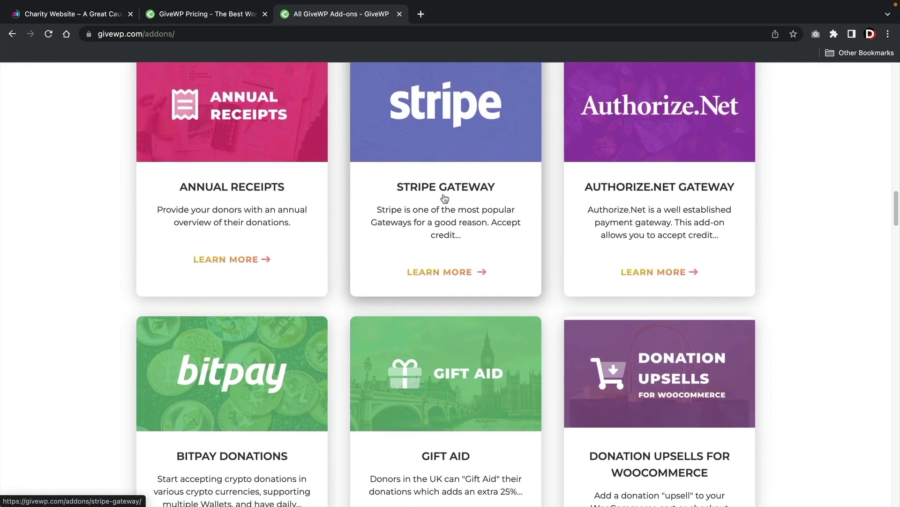
{"action": "scroll", "coordinate": [453, 200], "scroll_direction": "up", "scroll_amount": 1}
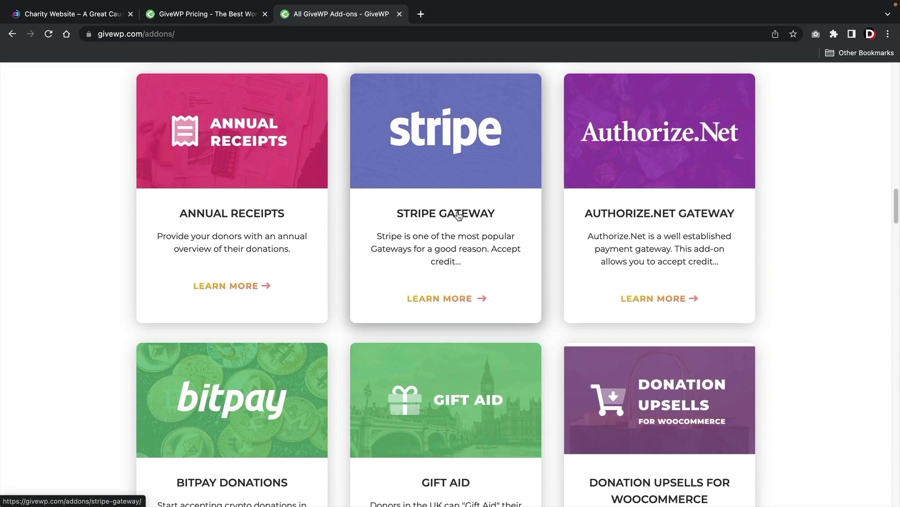
{"action": "scroll", "coordinate": [458, 215], "scroll_direction": "down", "scroll_amount": 10}
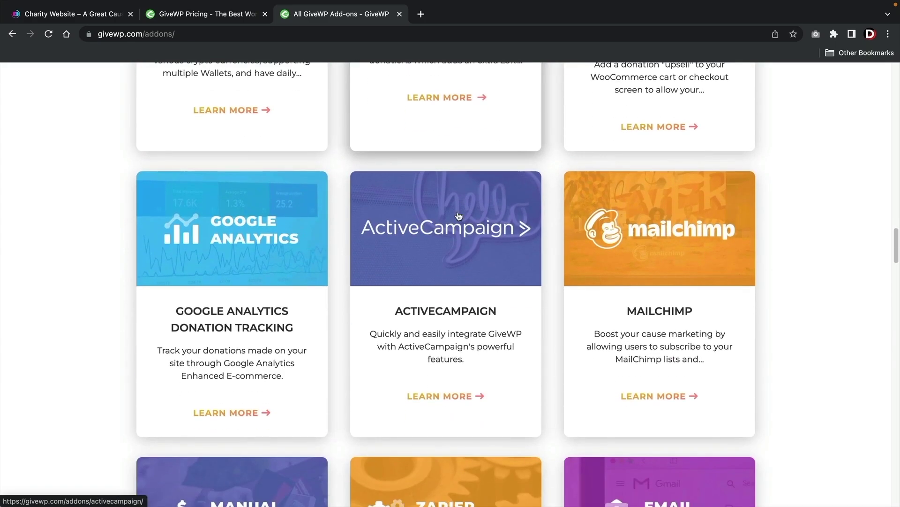
{"action": "scroll", "coordinate": [459, 215], "scroll_direction": "down", "scroll_amount": 15}
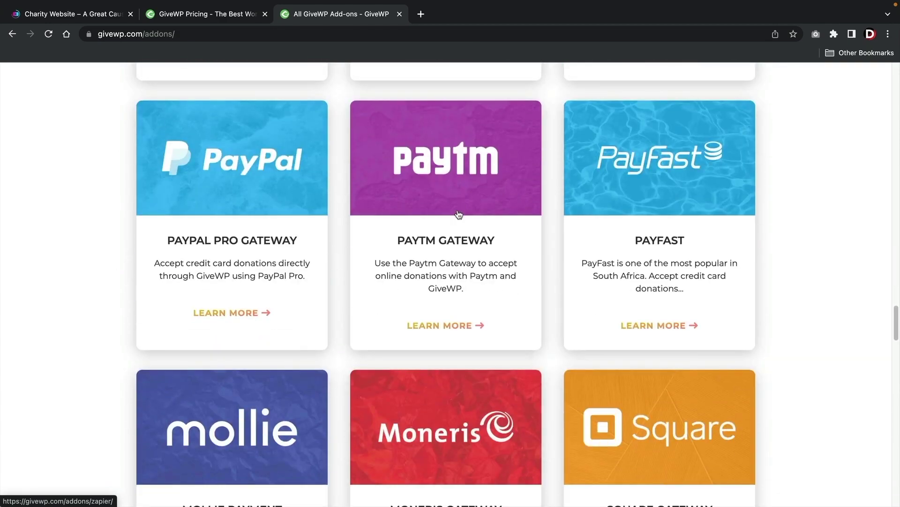
{"action": "scroll", "coordinate": [459, 215], "scroll_direction": "down", "scroll_amount": 15}
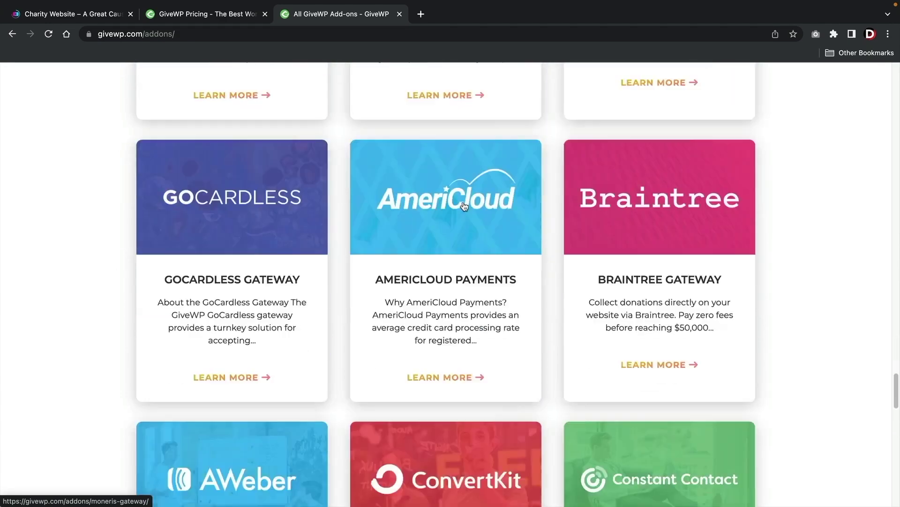
{"action": "scroll", "coordinate": [464, 206], "scroll_direction": "down", "scroll_amount": 2}
{"action": "scroll", "coordinate": [467, 204], "scroll_direction": "up", "scroll_amount": 20}
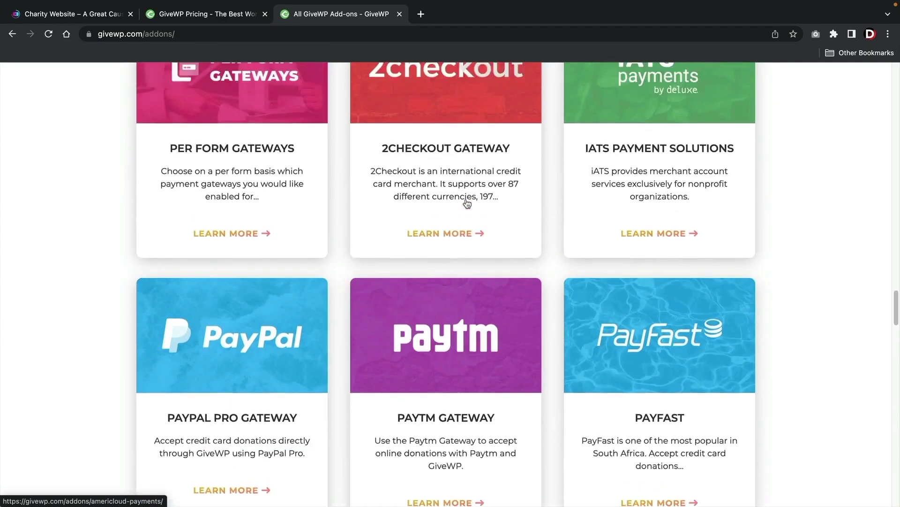
{"action": "scroll", "coordinate": [466, 202], "scroll_direction": "up", "scroll_amount": 10}
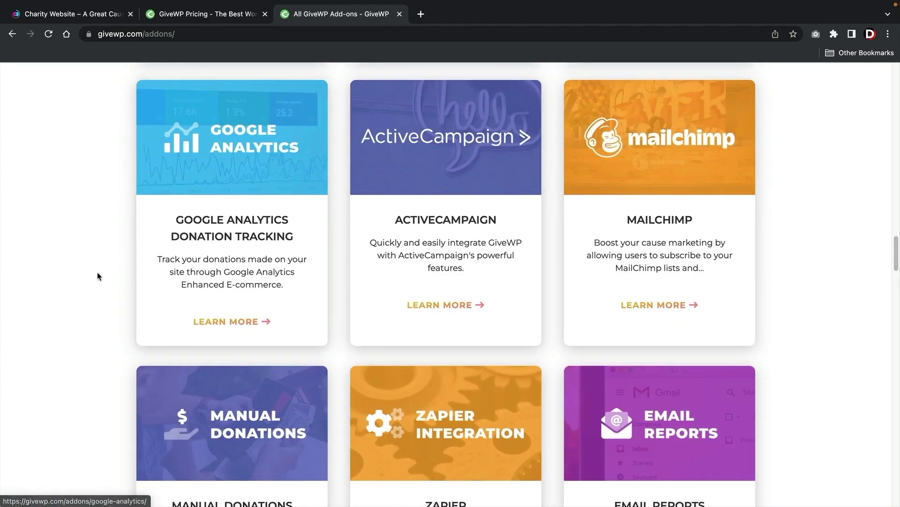
{"action": "scroll", "coordinate": [96, 272], "scroll_direction": "up", "scroll_amount": 5}
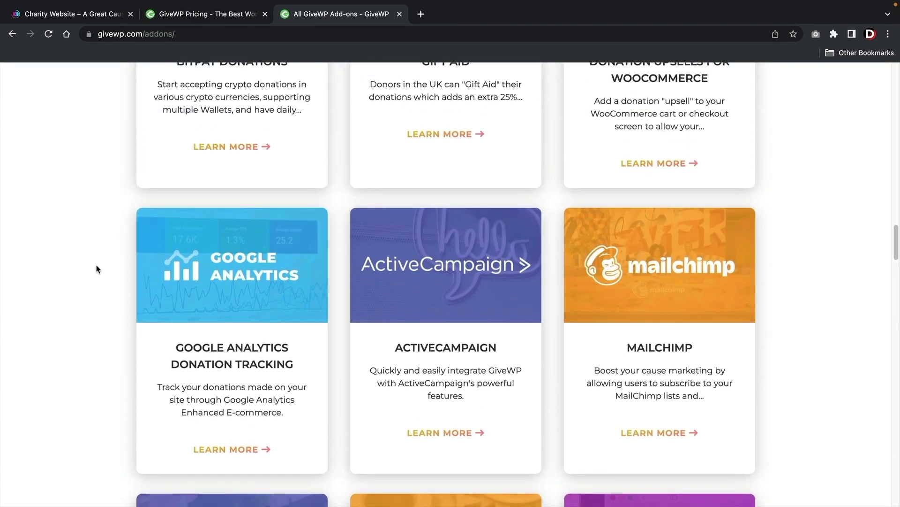
{"action": "scroll", "coordinate": [97, 268], "scroll_direction": "up", "scroll_amount": 15}
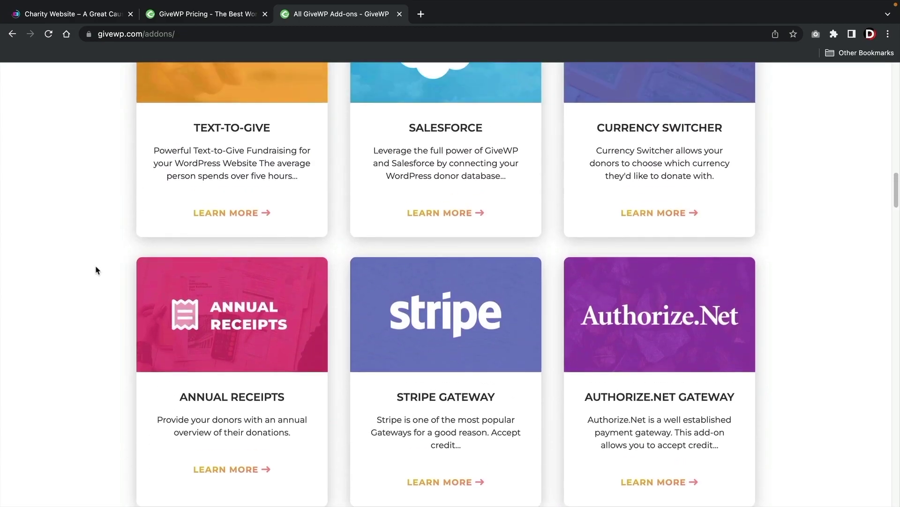
{"action": "scroll", "coordinate": [97, 270], "scroll_direction": "up", "scroll_amount": 10}
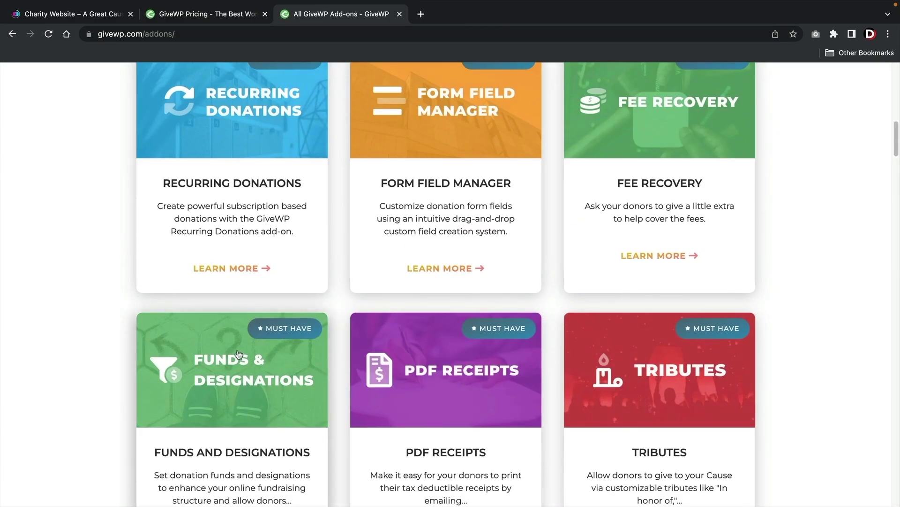
{"action": "scroll", "coordinate": [568, 340], "scroll_direction": "up", "scroll_amount": 15}
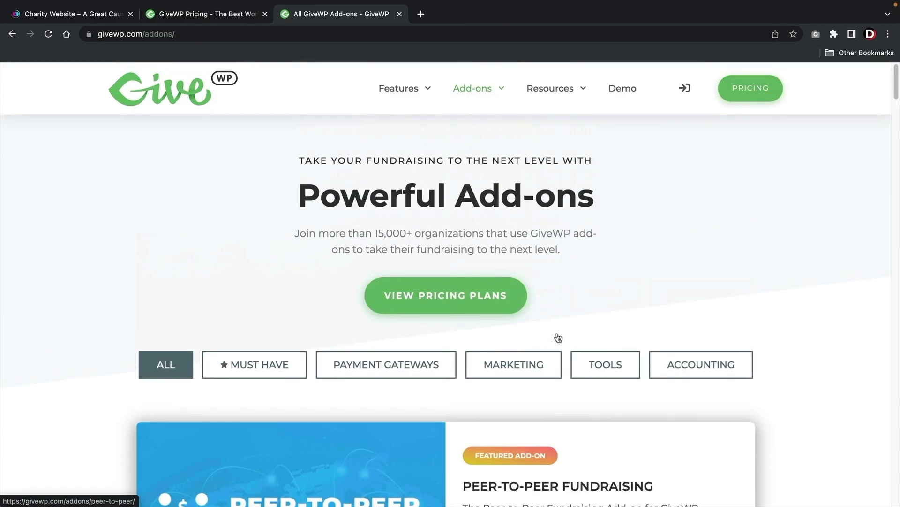
{"action": "left_click", "coordinate": [220, 15]}
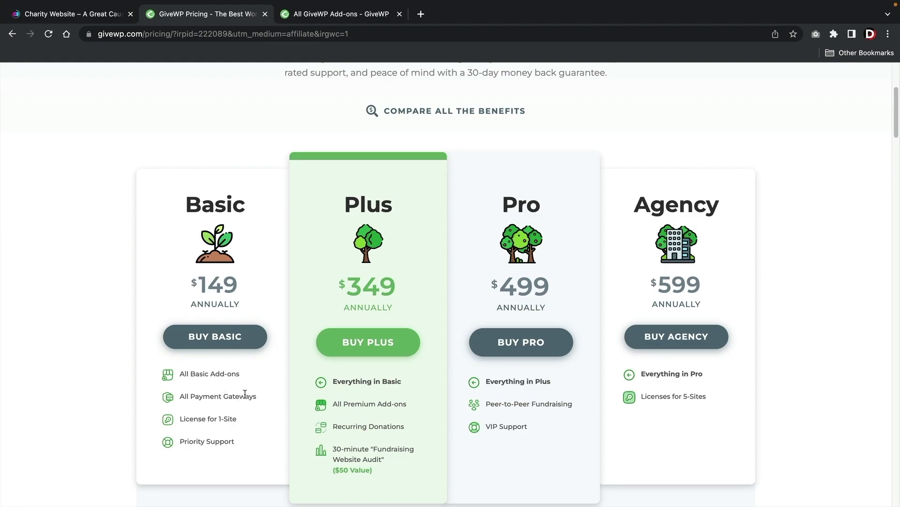
Highlight Basic's Payment Gateways, Plus's Recurring Donations and the Pro plan's extra features
{"action": "left_click_drag", "start_coordinate": [260, 397], "coordinate": [187, 397]}
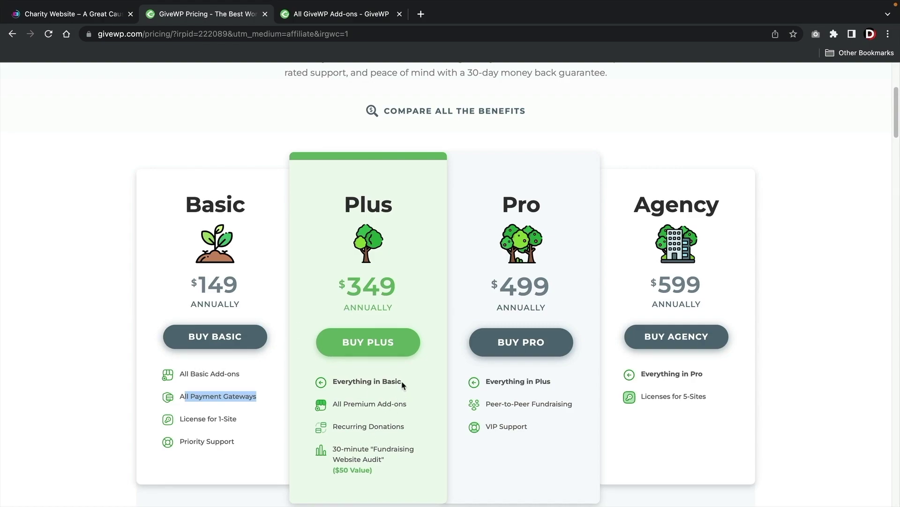
{"action": "left_click_drag", "start_coordinate": [406, 427], "coordinate": [334, 424]}
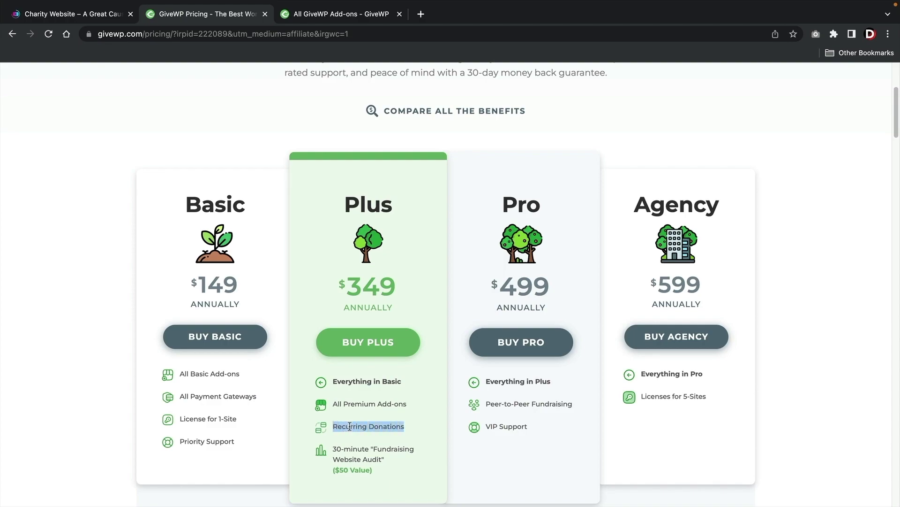
{"action": "scroll", "coordinate": [378, 456], "scroll_direction": "down", "scroll_amount": 1}
{"action": "left_click_drag", "start_coordinate": [383, 444], "coordinate": [334, 431]}
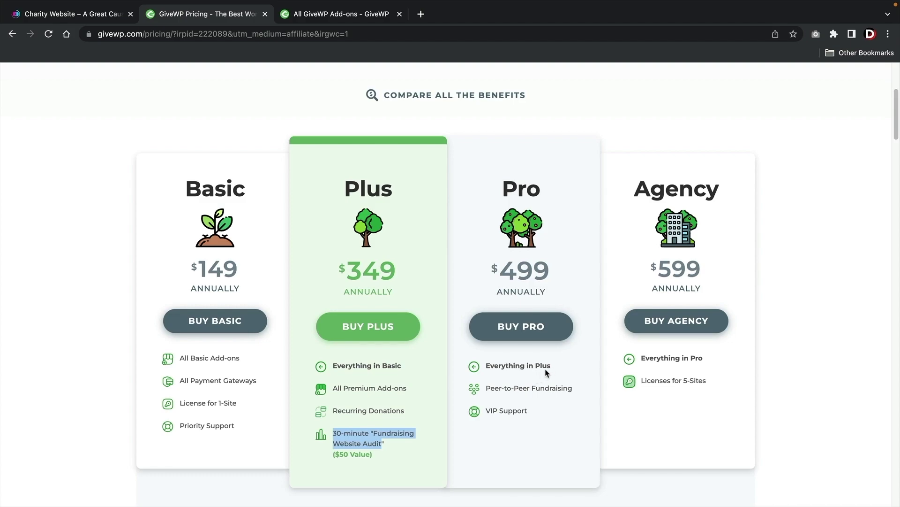
{"action": "left_click_drag", "start_coordinate": [556, 366], "coordinate": [576, 392]}
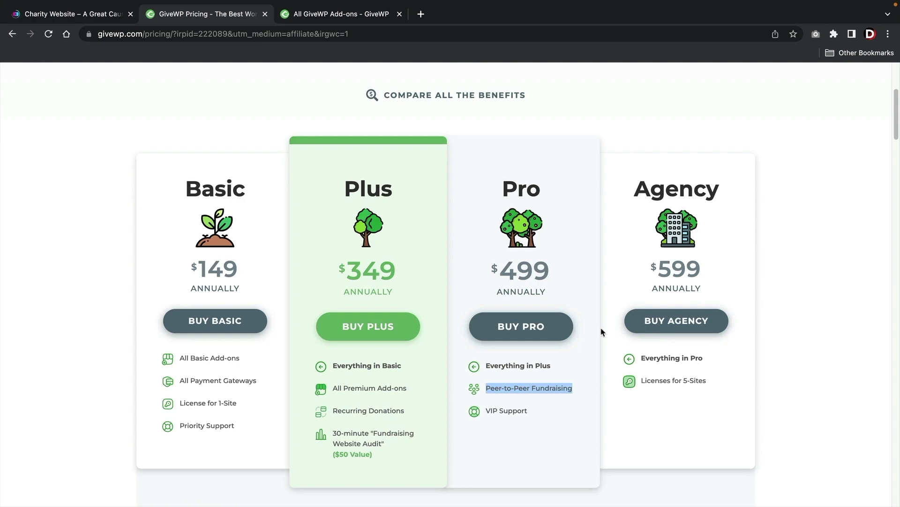
{"action": "scroll", "coordinate": [563, 307], "scroll_direction": "up", "scroll_amount": 5}
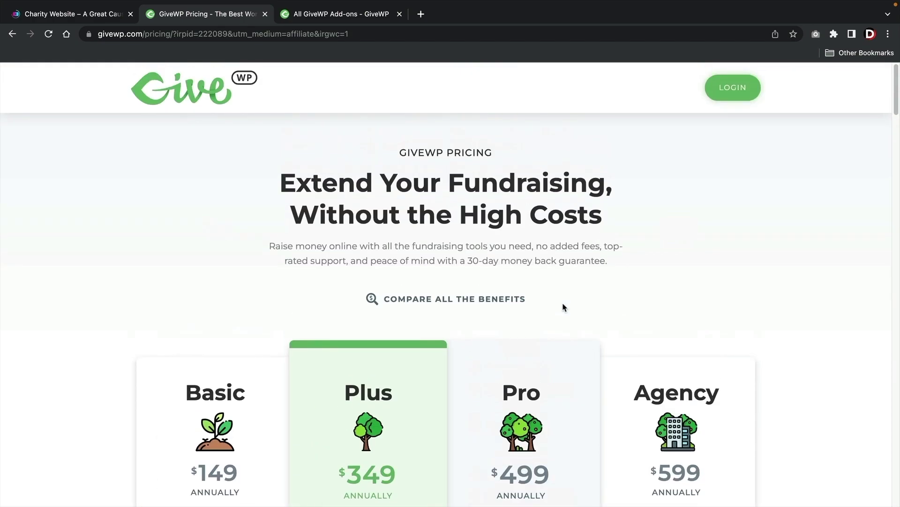
Log in to the GiveWP account and open the Downloads tab
{"action": "left_click", "coordinate": [727, 94]}
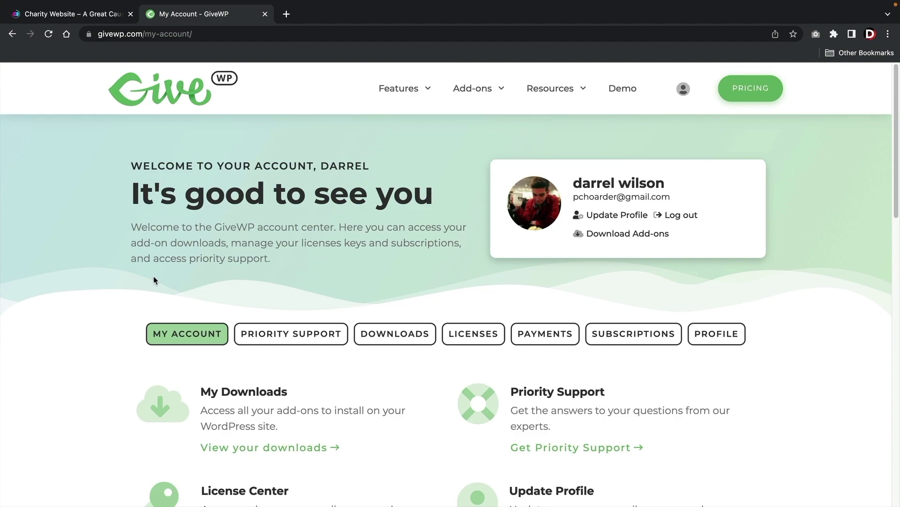
{"action": "scroll", "coordinate": [155, 276], "scroll_direction": "down", "scroll_amount": 3}
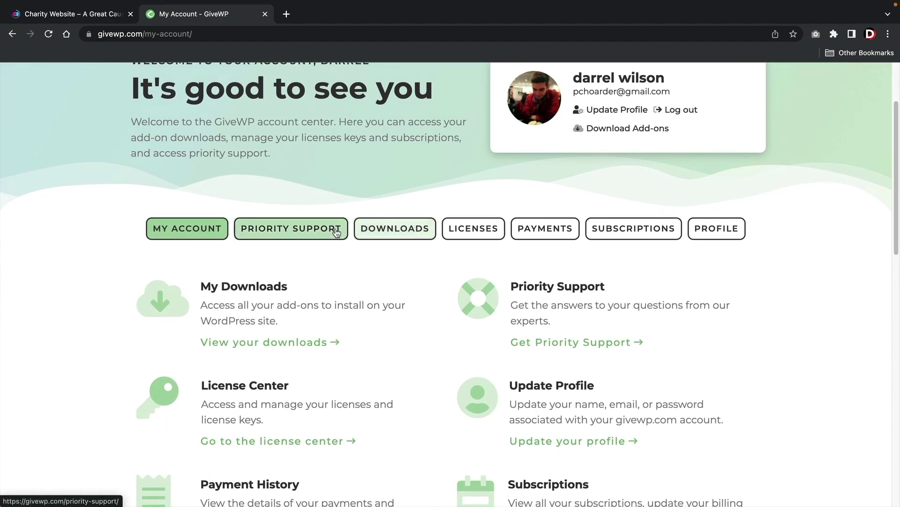
{"action": "left_click", "coordinate": [393, 236]}
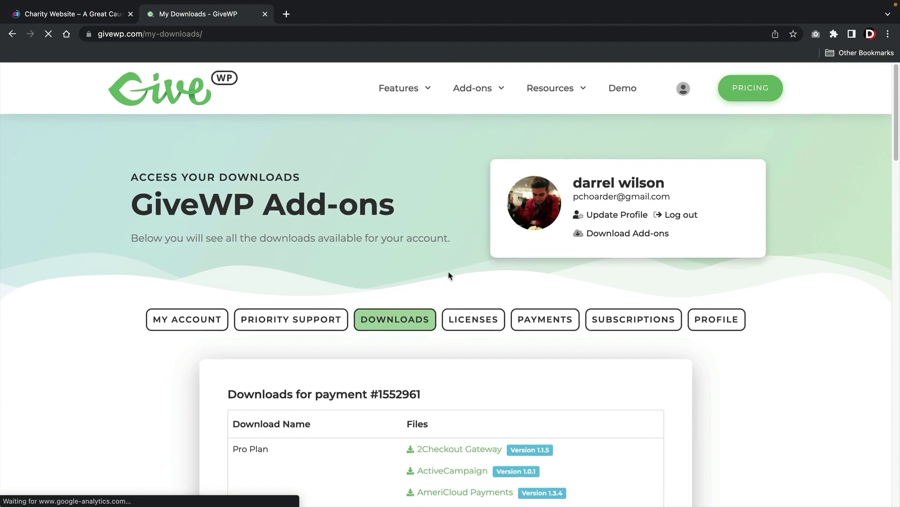
Scroll through the Pro Plan add-on files, such as Stripe Gateway and Recurring Donations 1.15.0
{"action": "scroll", "coordinate": [449, 276], "scroll_direction": "down", "scroll_amount": 5}
{"action": "scroll", "coordinate": [449, 274], "scroll_direction": "down", "scroll_amount": 17}
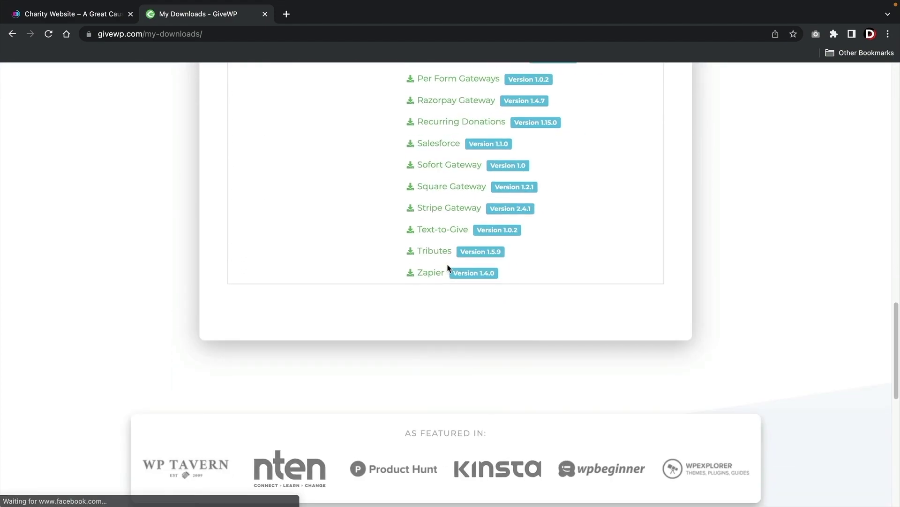
{"action": "scroll", "coordinate": [448, 268], "scroll_direction": "up", "scroll_amount": 2}
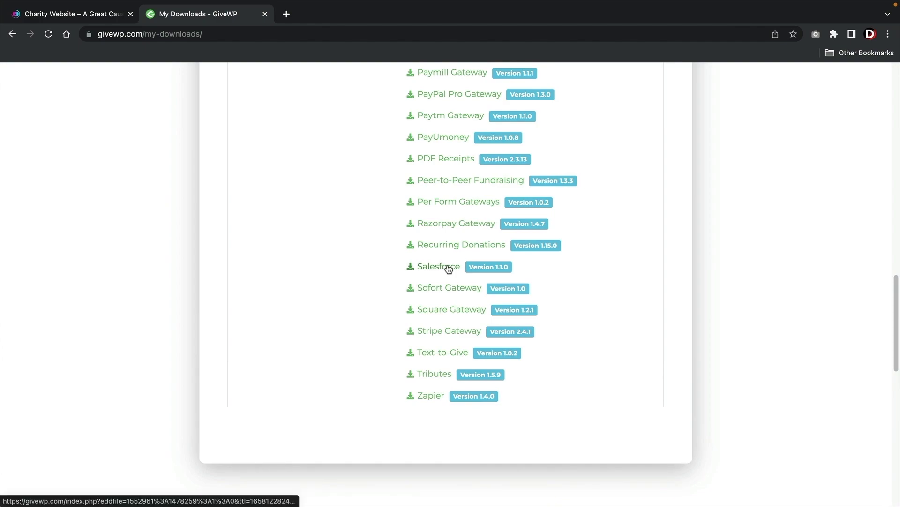
{"action": "scroll", "coordinate": [448, 268], "scroll_direction": "up", "scroll_amount": 16}
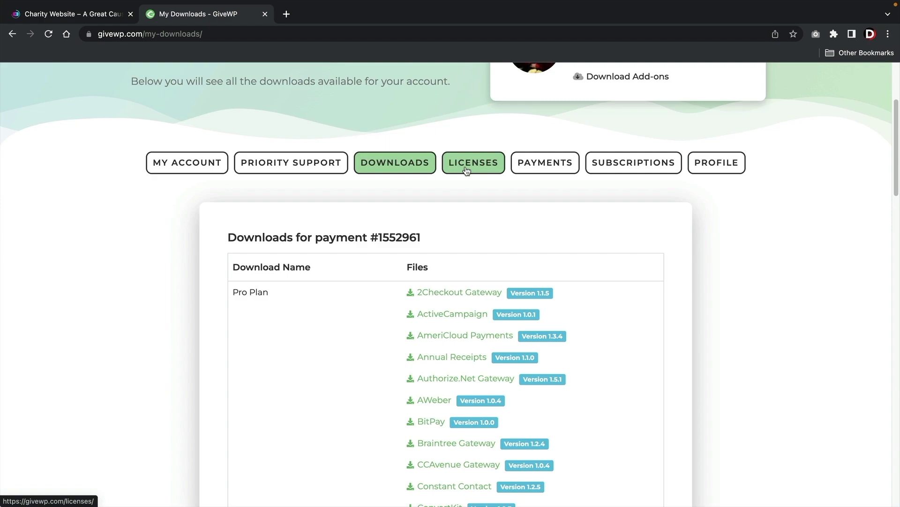
{"action": "scroll", "coordinate": [467, 174], "scroll_direction": "down", "scroll_amount": 2}
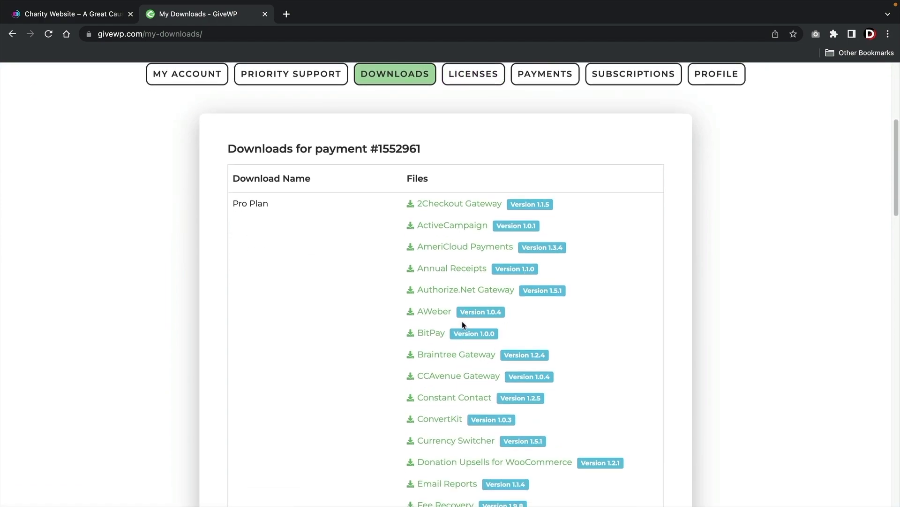
{"action": "scroll", "coordinate": [466, 322], "scroll_direction": "down", "scroll_amount": 6}
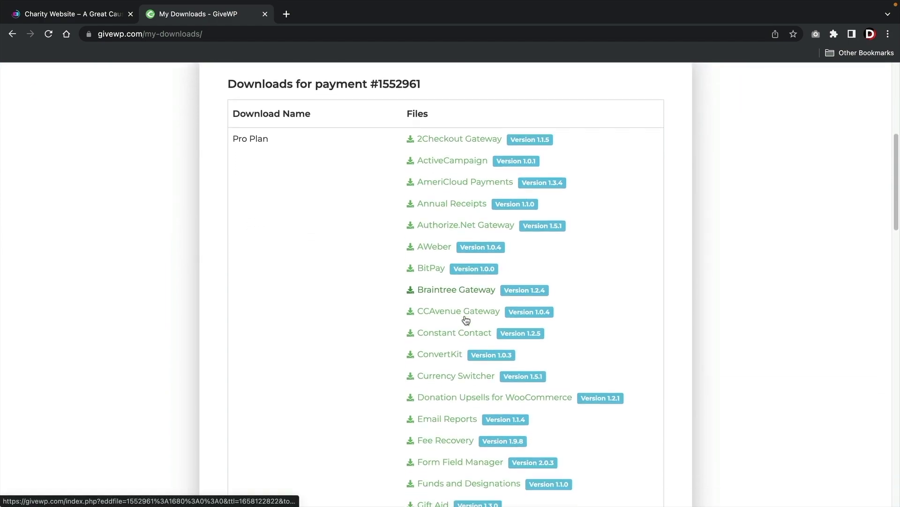
{"action": "scroll", "coordinate": [465, 320], "scroll_direction": "down", "scroll_amount": 4}
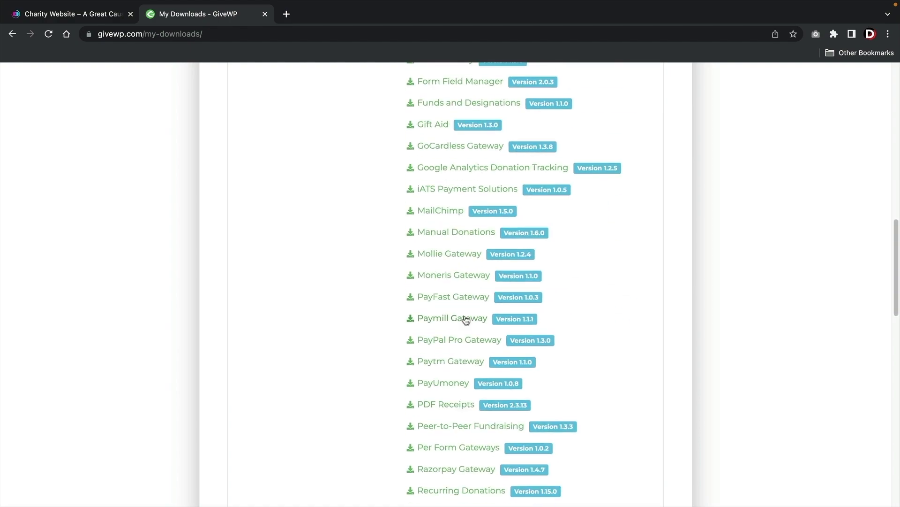
{"action": "scroll", "coordinate": [466, 319], "scroll_direction": "up", "scroll_amount": 8}
{"action": "scroll", "coordinate": [466, 320], "scroll_direction": "up", "scroll_amount": 7}
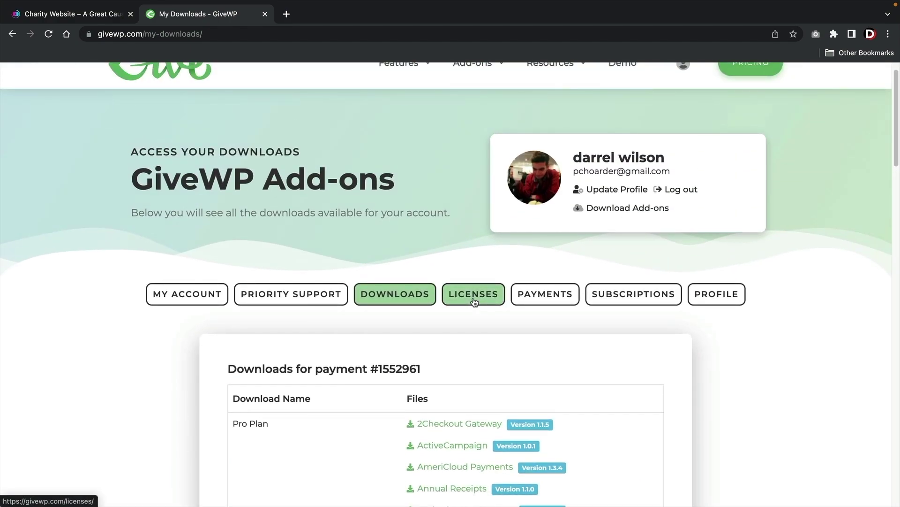
In the Charity Website, open Donations > Settings > Licenses and scroll the licensed add-ons
{"action": "left_click", "coordinate": [473, 296]}
{"action": "key", "text": "super+1"}
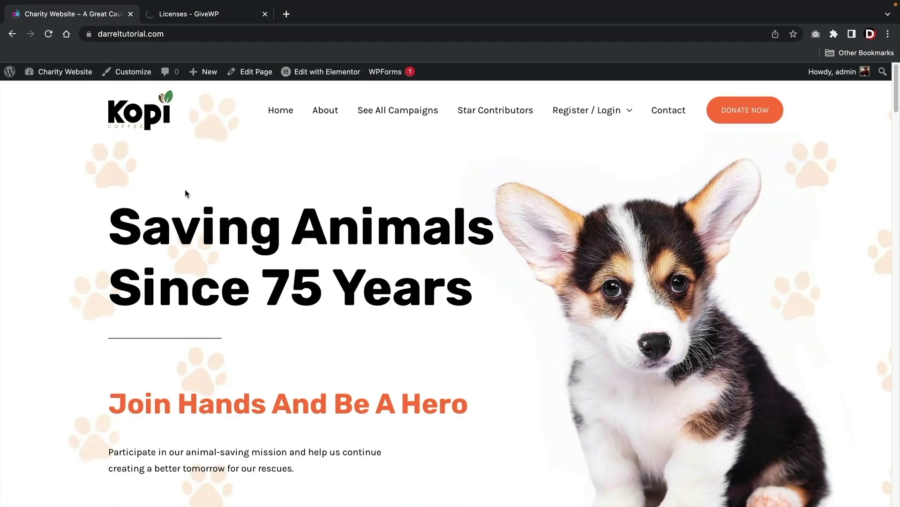
{"action": "mouse_move", "coordinate": [47, 72]}
{"action": "left_click", "coordinate": [48, 92]}
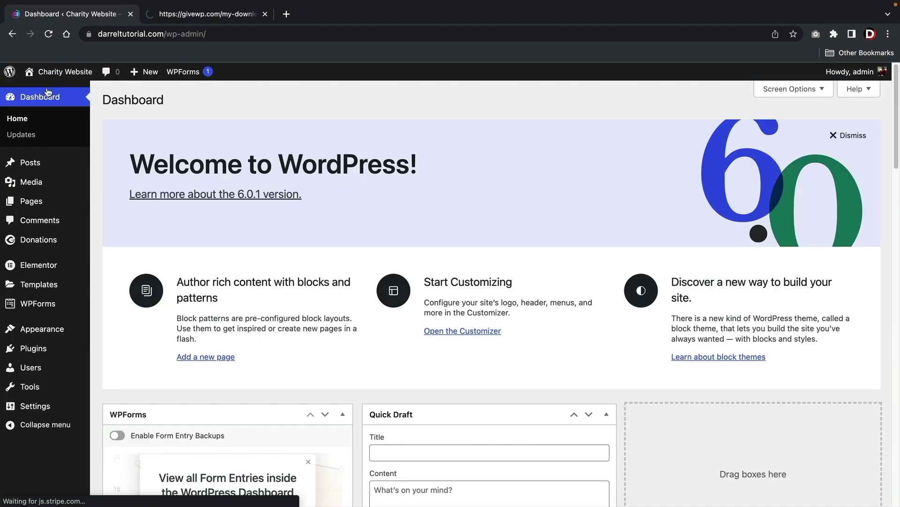
{"action": "mouse_move", "coordinate": [54, 240]}
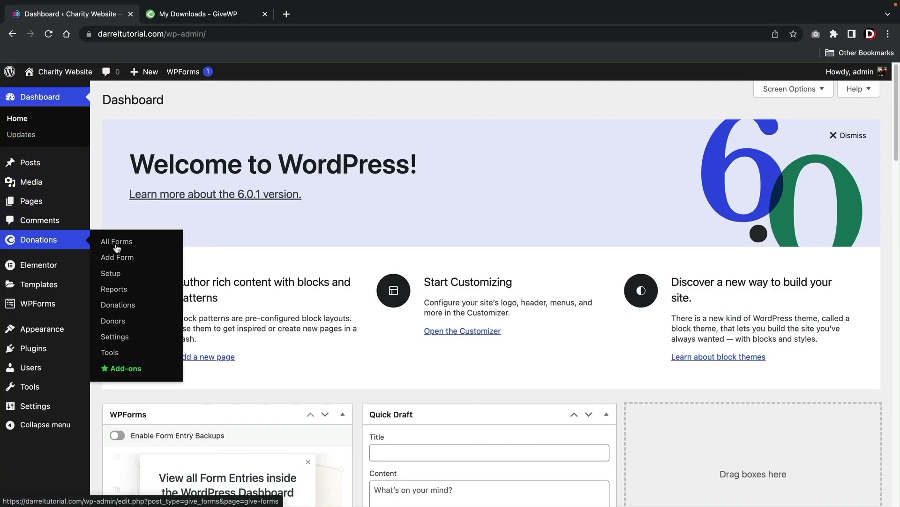
{"action": "left_click", "coordinate": [114, 336]}
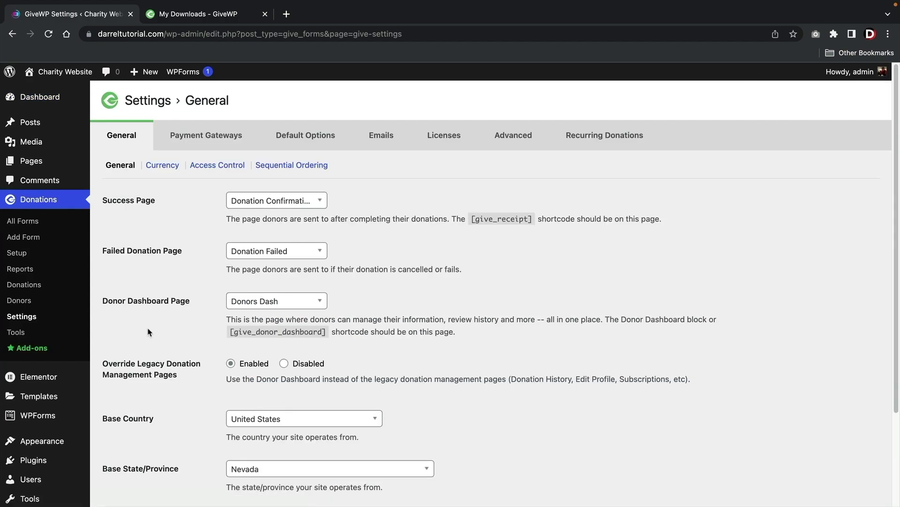
{"action": "left_click", "coordinate": [438, 137]}
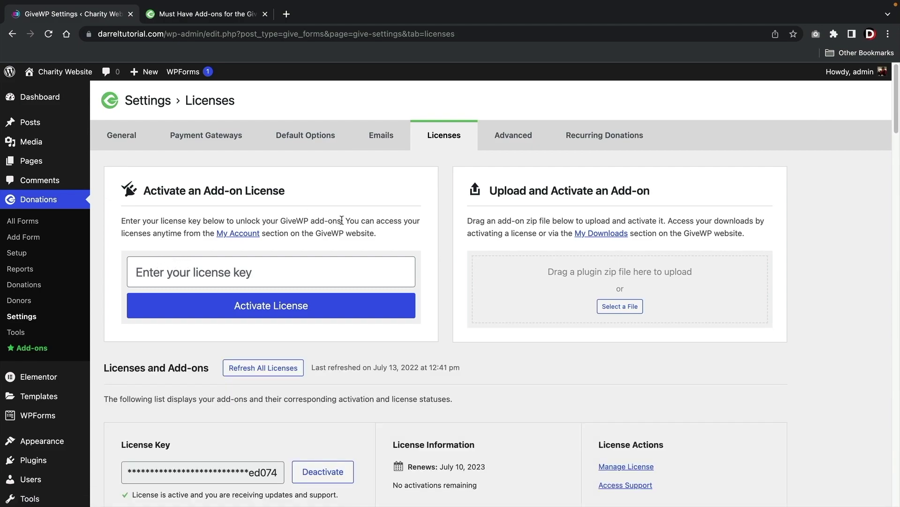
{"action": "scroll", "coordinate": [408, 251], "scroll_direction": "down", "scroll_amount": 7}
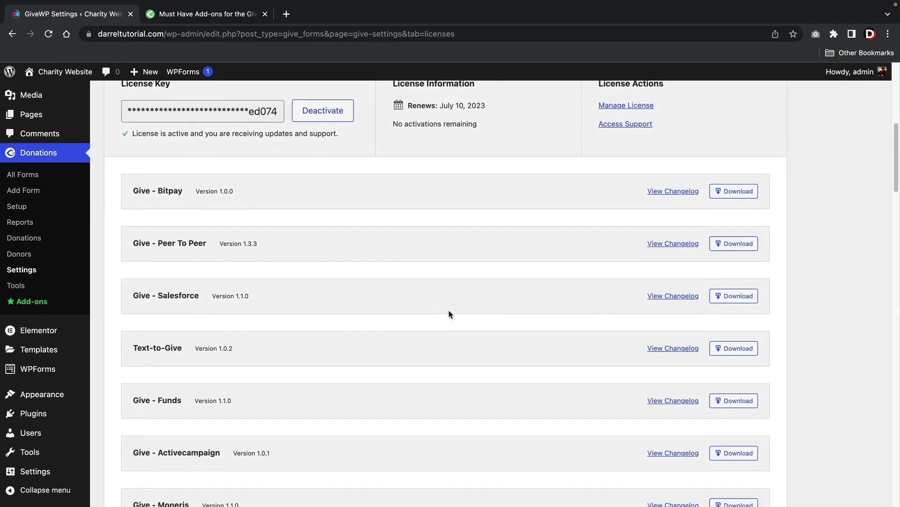
{"action": "scroll", "coordinate": [445, 309], "scroll_direction": "down", "scroll_amount": 3}
{"action": "scroll", "coordinate": [441, 296], "scroll_direction": "down", "scroll_amount": 9}
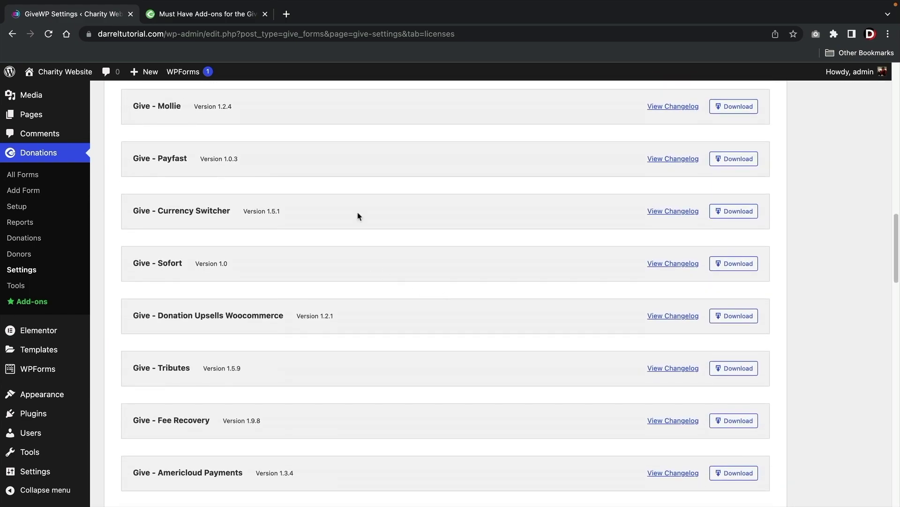
{"action": "left_click", "coordinate": [227, 18]}
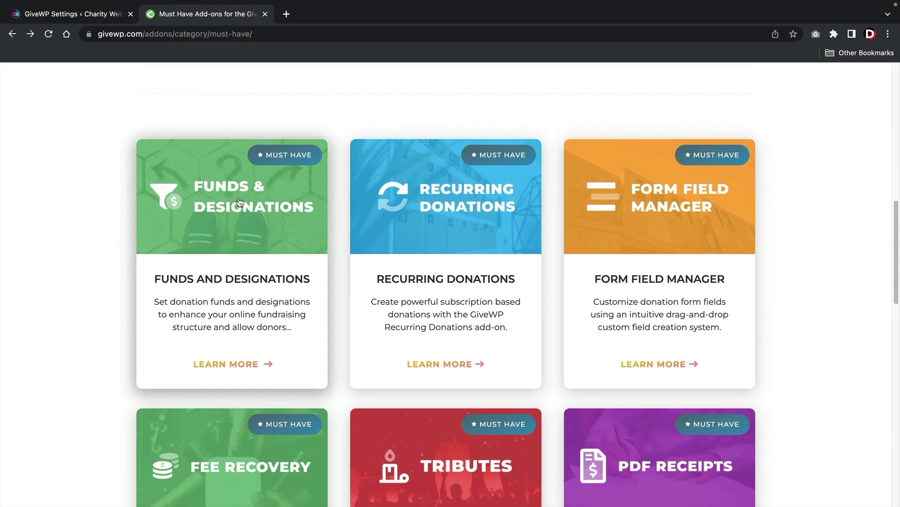
{"action": "scroll", "coordinate": [422, 235], "scroll_direction": "down", "scroll_amount": 1}
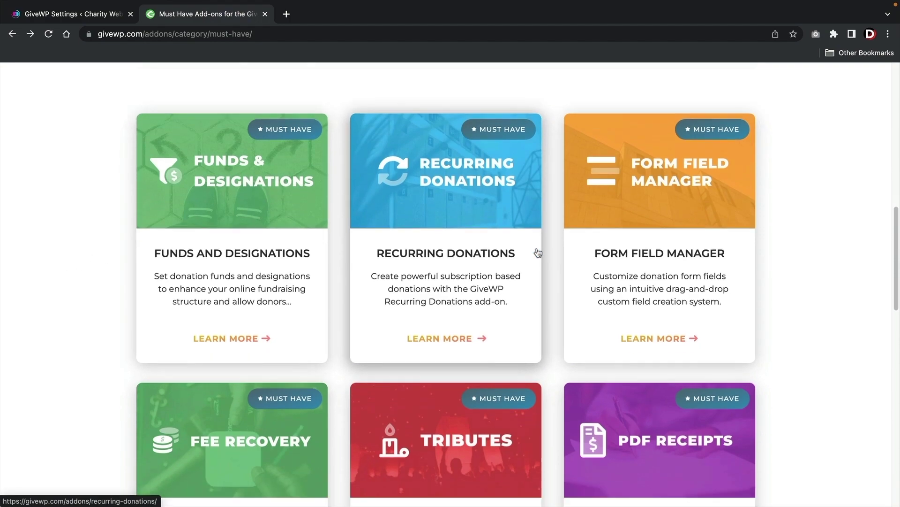
{"action": "scroll", "coordinate": [481, 252], "scroll_direction": "up", "scroll_amount": 7}
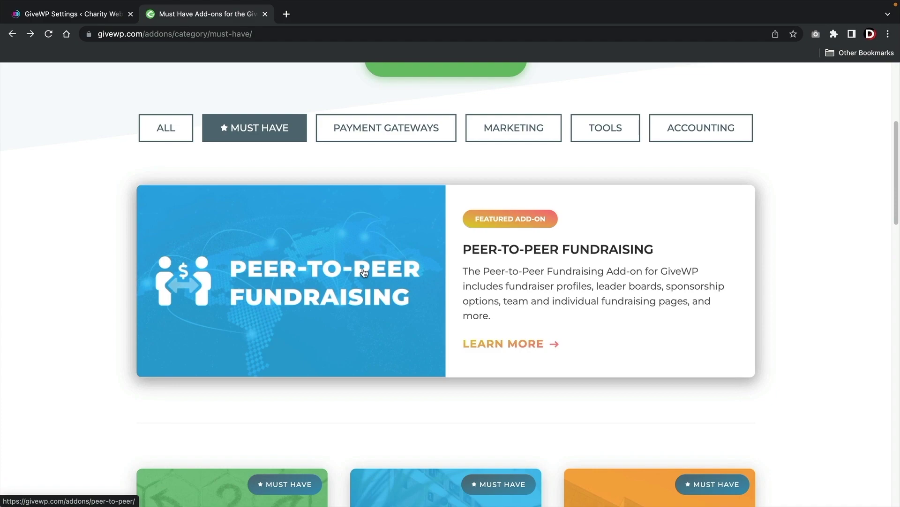
{"action": "left_click", "coordinate": [97, 18]}
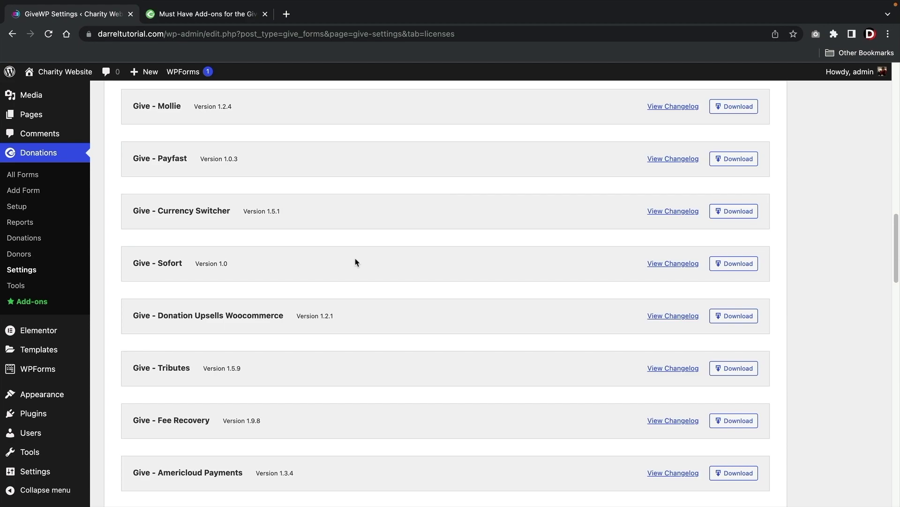
Download the Give - Recurring add-on, upload its zip and activate it
{"action": "scroll", "coordinate": [356, 263], "scroll_direction": "up", "scroll_amount": 5}
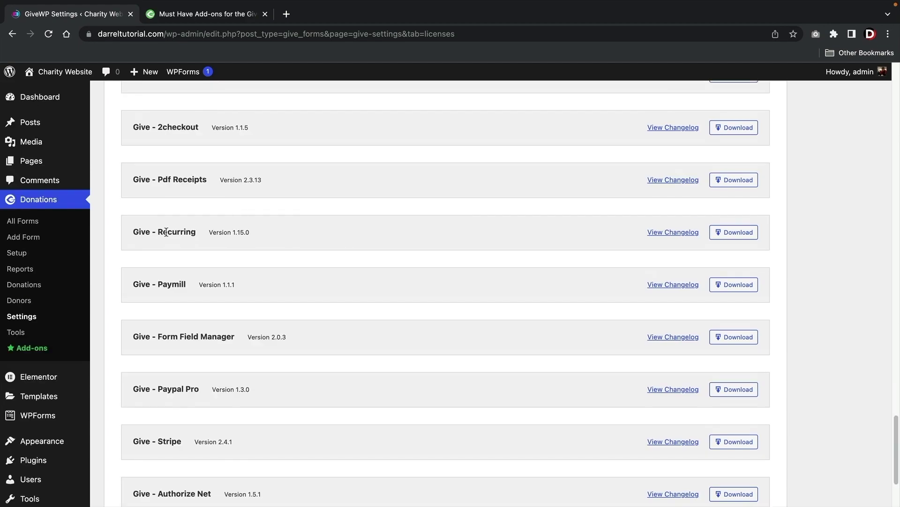
{"action": "left_click", "coordinate": [746, 233]}
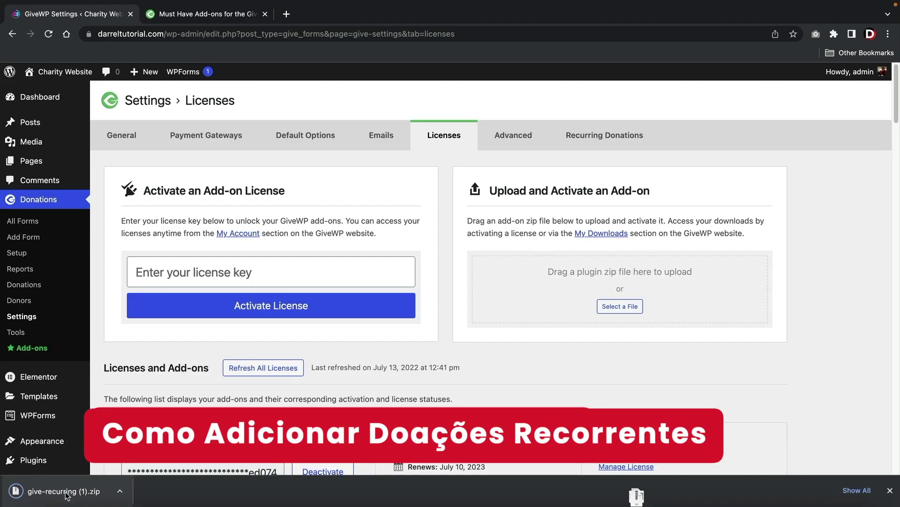
{"action": "left_click_drag", "start_coordinate": [66, 493], "coordinate": [580, 276]}
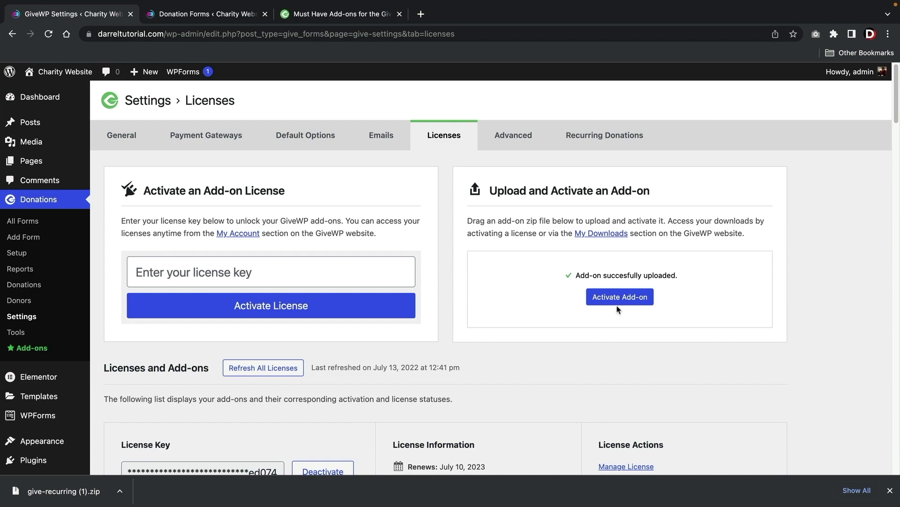
{"action": "left_click", "coordinate": [621, 302]}
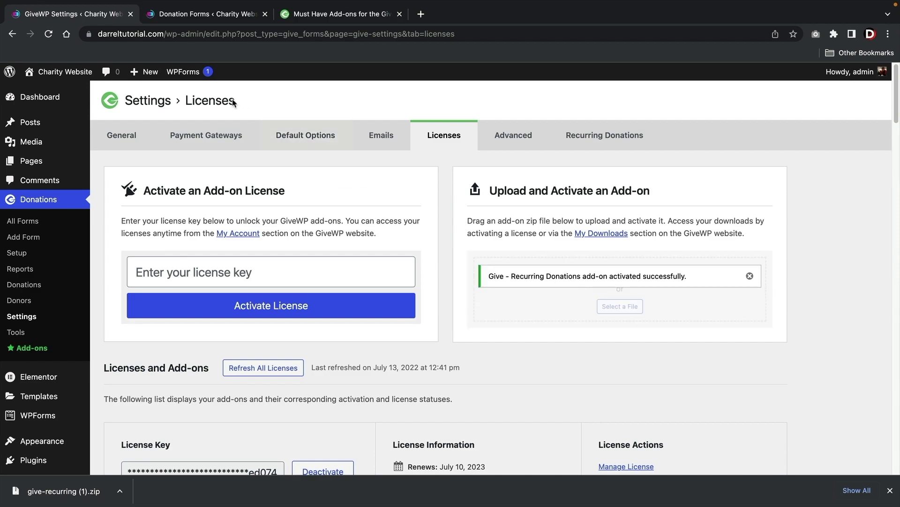
{"action": "left_click", "coordinate": [189, 17]}
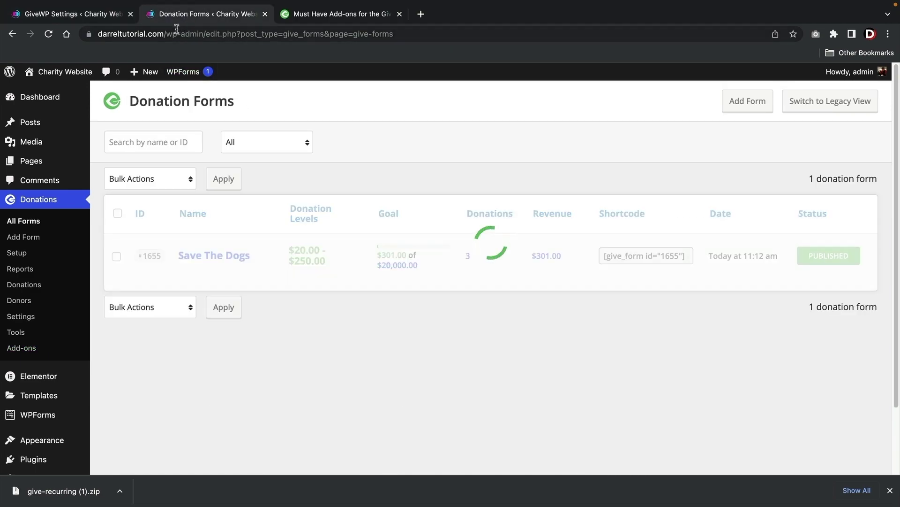
In Save The Dogs, try Donor's Choice with a weekly period, then switch to Admin Defined
{"action": "left_click", "coordinate": [199, 257]}
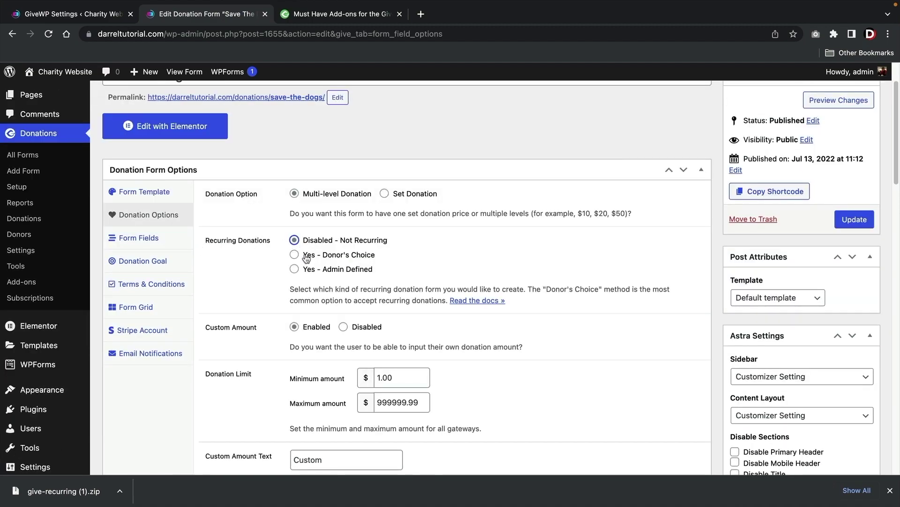
{"action": "scroll", "coordinate": [307, 271], "scroll_direction": "down", "scroll_amount": 2}
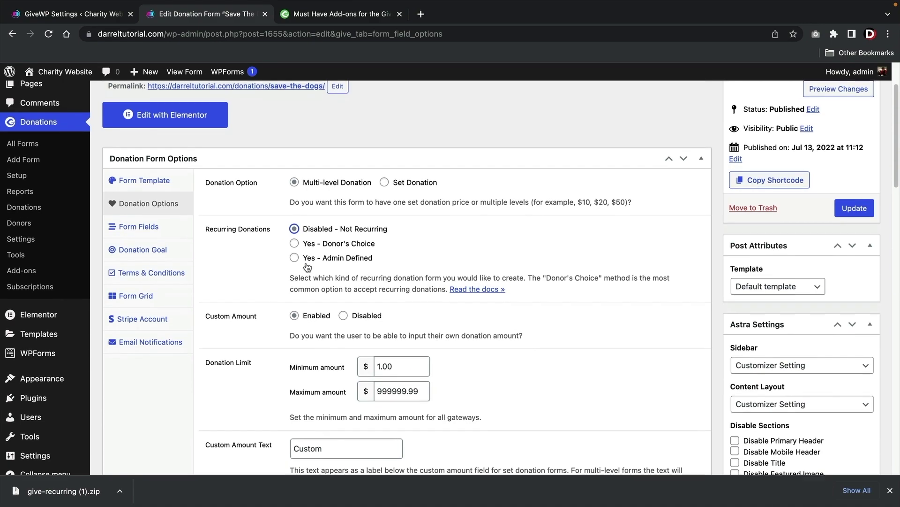
{"action": "left_click", "coordinate": [309, 223]}
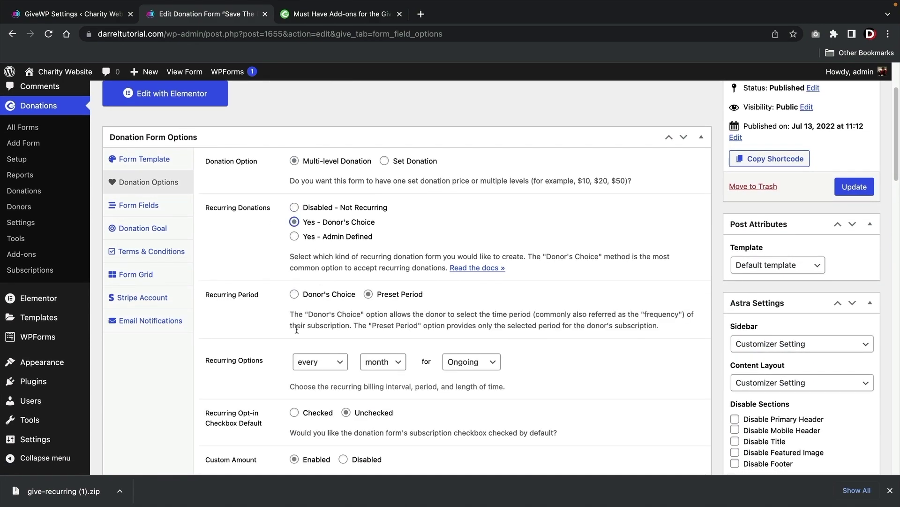
{"action": "left_click", "coordinate": [377, 367]}
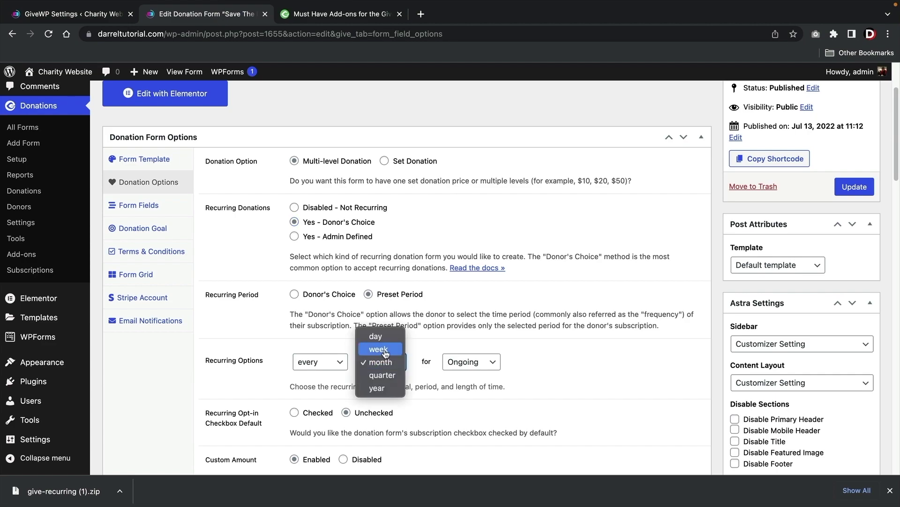
{"action": "left_click", "coordinate": [385, 352]}
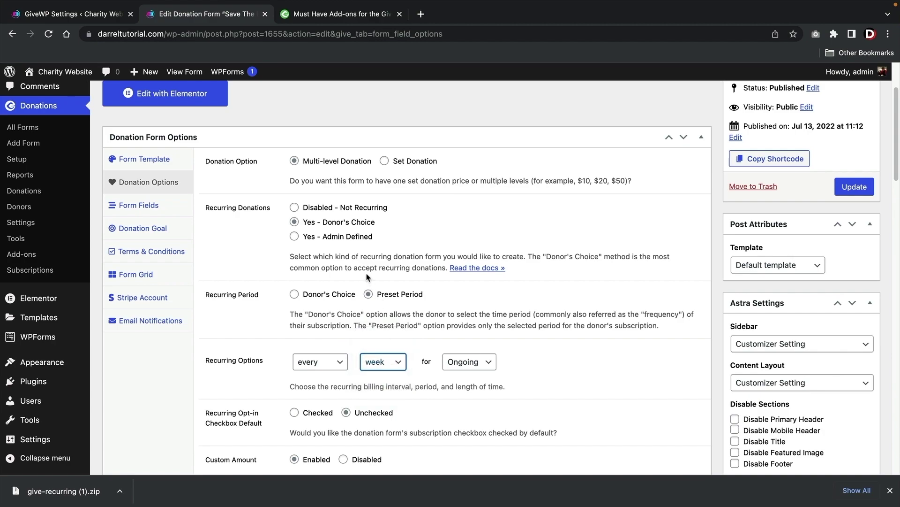
{"action": "left_click", "coordinate": [294, 237]}
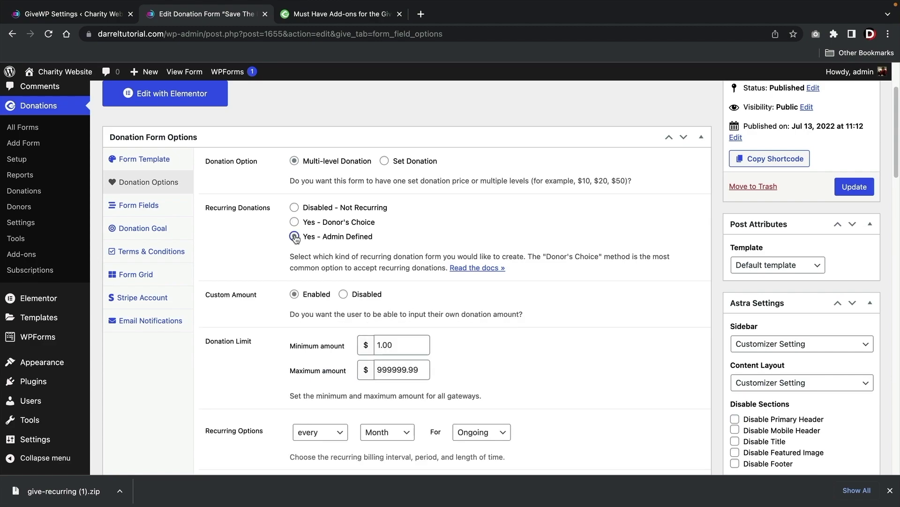
Set the admin-defined recurring gift to every Month for 12 months
{"action": "scroll", "coordinate": [303, 313], "scroll_direction": "down", "scroll_amount": 3}
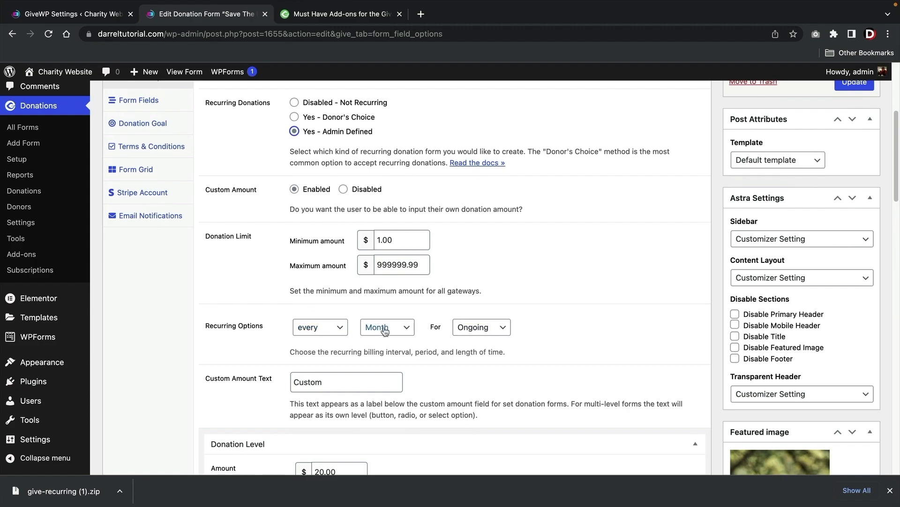
{"action": "left_click", "coordinate": [460, 324]}
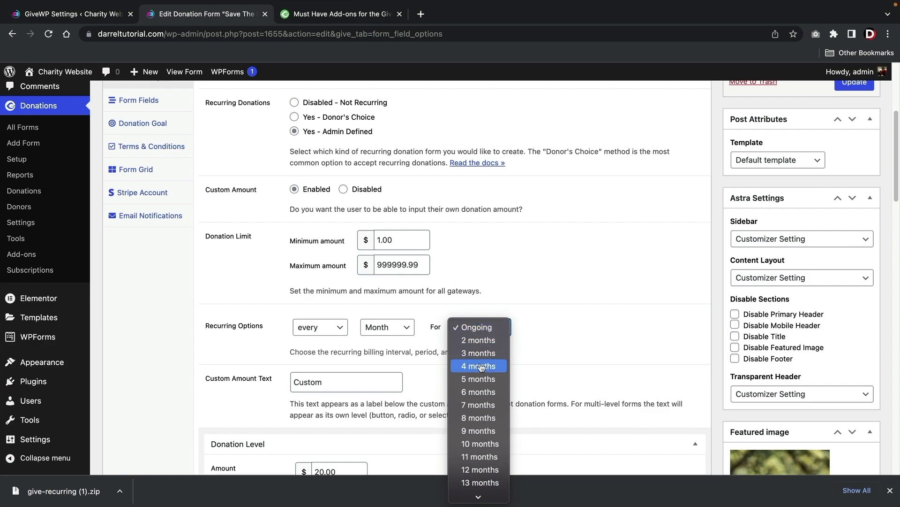
{"action": "left_click", "coordinate": [485, 469]}
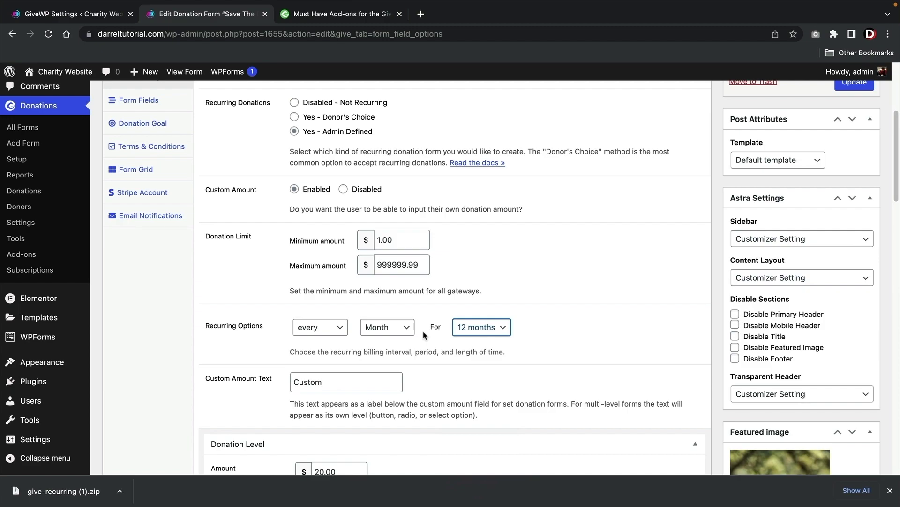
{"action": "left_click", "coordinate": [334, 328]}
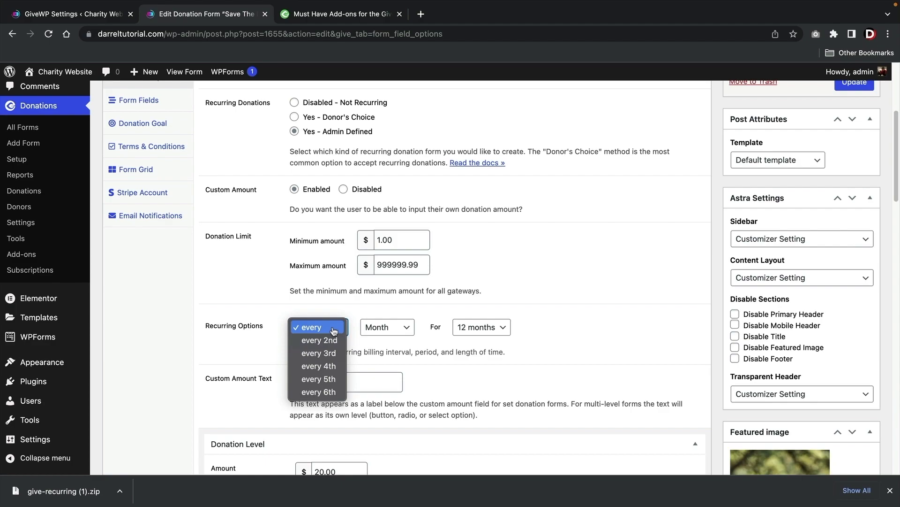
{"action": "left_click", "coordinate": [324, 327]}
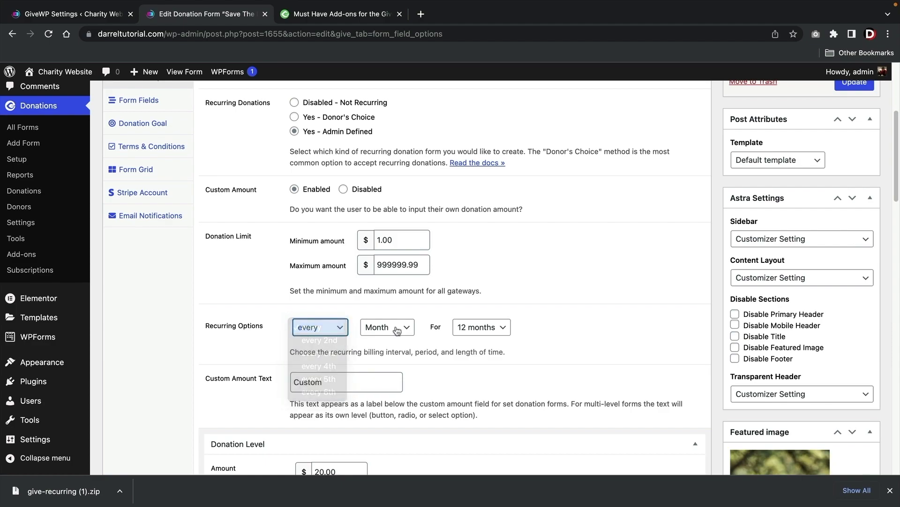
{"action": "left_click", "coordinate": [398, 328]}
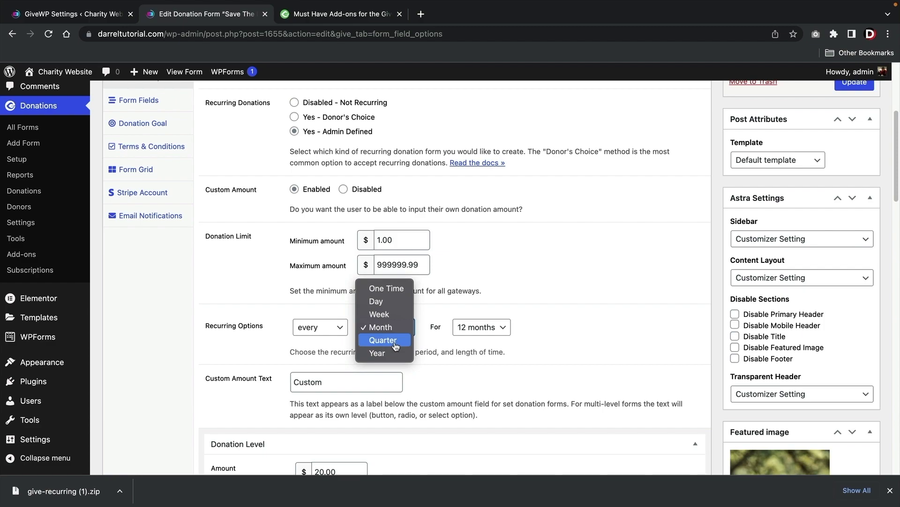
{"action": "left_click", "coordinate": [389, 327]}
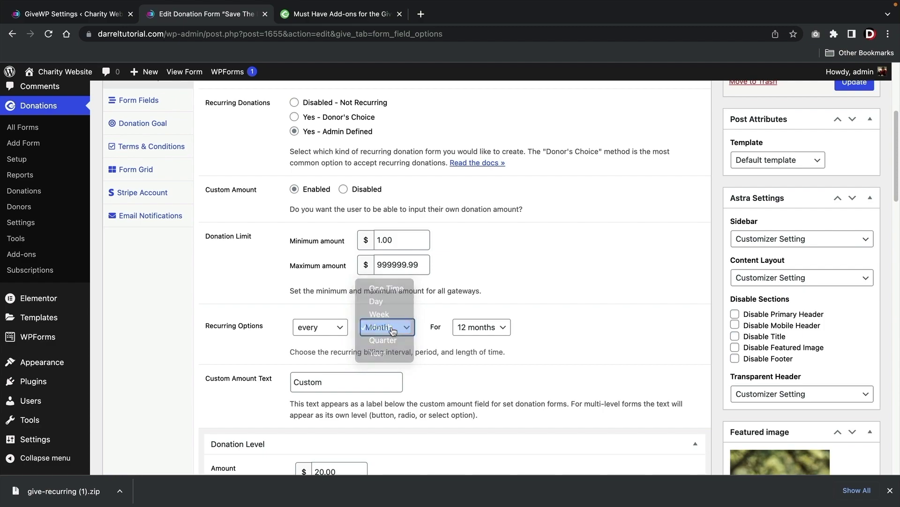
{"action": "left_click", "coordinate": [890, 490]}
{"action": "scroll", "coordinate": [717, 392], "scroll_direction": "up", "scroll_amount": 5}
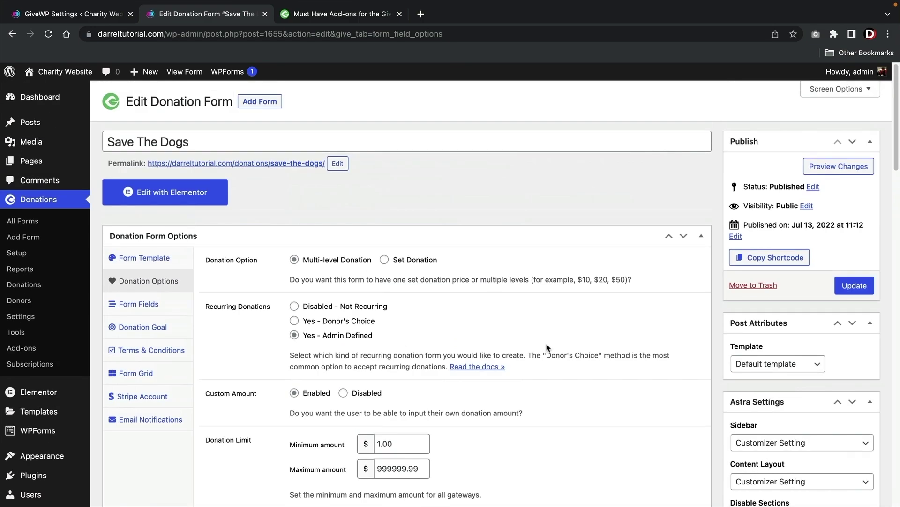
Update the form to save its recurring settings
{"action": "left_click", "coordinate": [853, 286]}
{"action": "scroll", "coordinate": [589, 356], "scroll_direction": "down", "scroll_amount": 2}
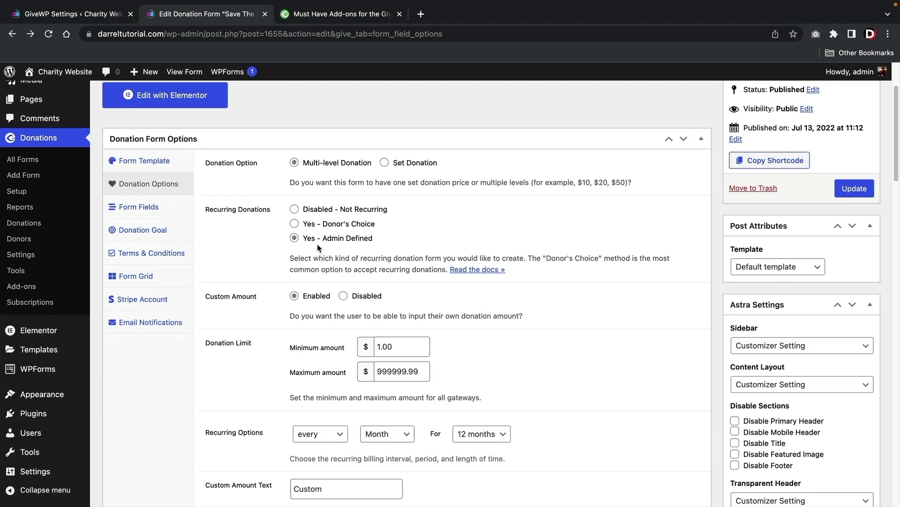
{"action": "scroll", "coordinate": [334, 296], "scroll_direction": "down", "scroll_amount": 9}
{"action": "scroll", "coordinate": [305, 295], "scroll_direction": "up", "scroll_amount": 2}
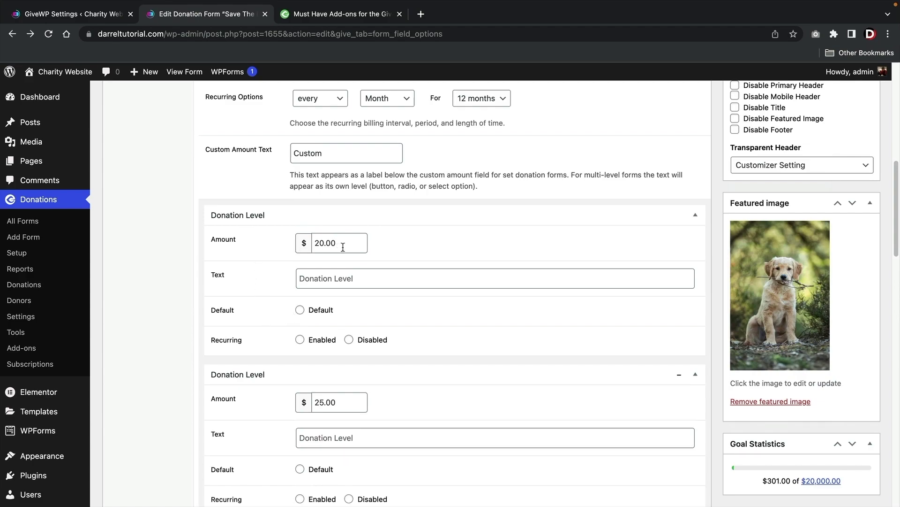
Enable recurring on the $20, $25 and $50 donation levels, billing $50 monthly
{"action": "left_click", "coordinate": [300, 339]}
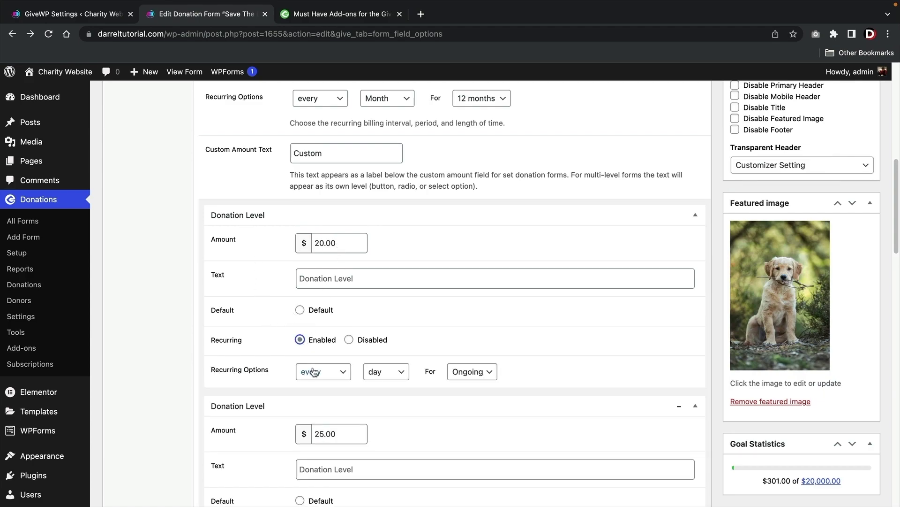
{"action": "scroll", "coordinate": [308, 346], "scroll_direction": "down", "scroll_amount": 5}
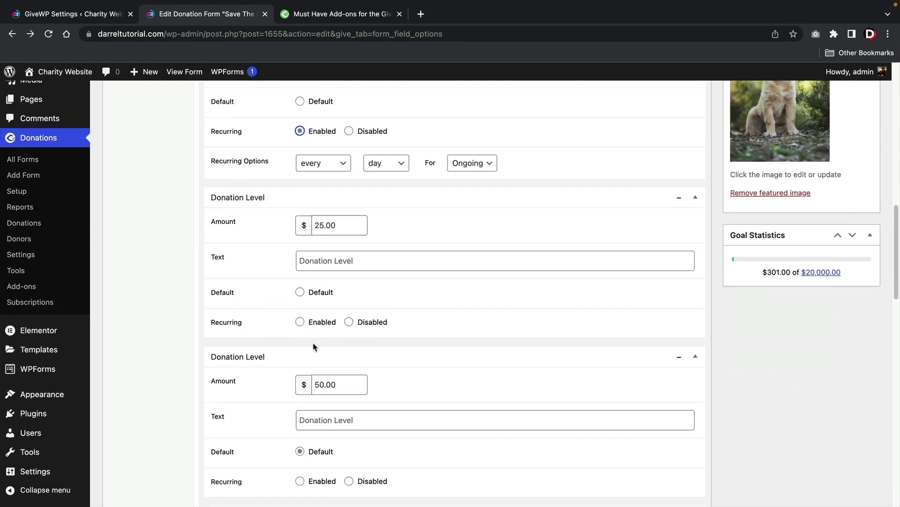
{"action": "left_click", "coordinate": [300, 322]}
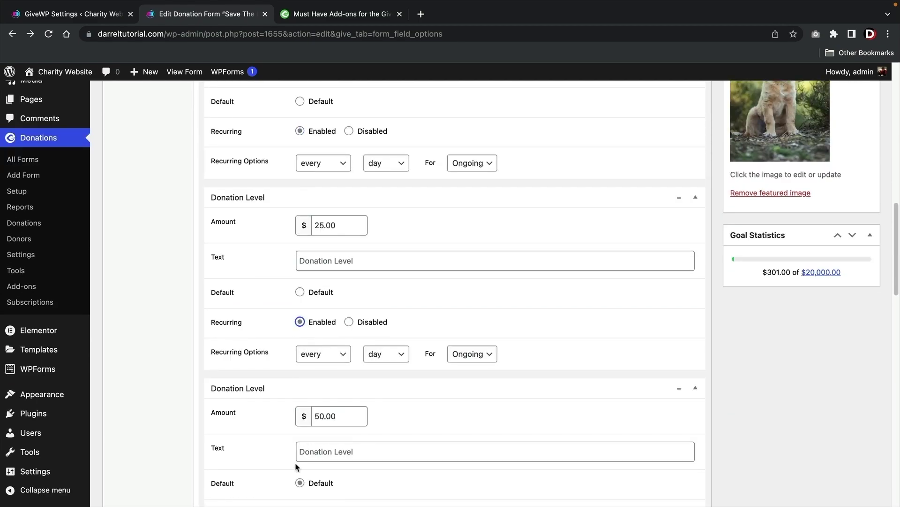
{"action": "scroll", "coordinate": [298, 422], "scroll_direction": "down", "scroll_amount": 2}
{"action": "left_click", "coordinate": [299, 412]}
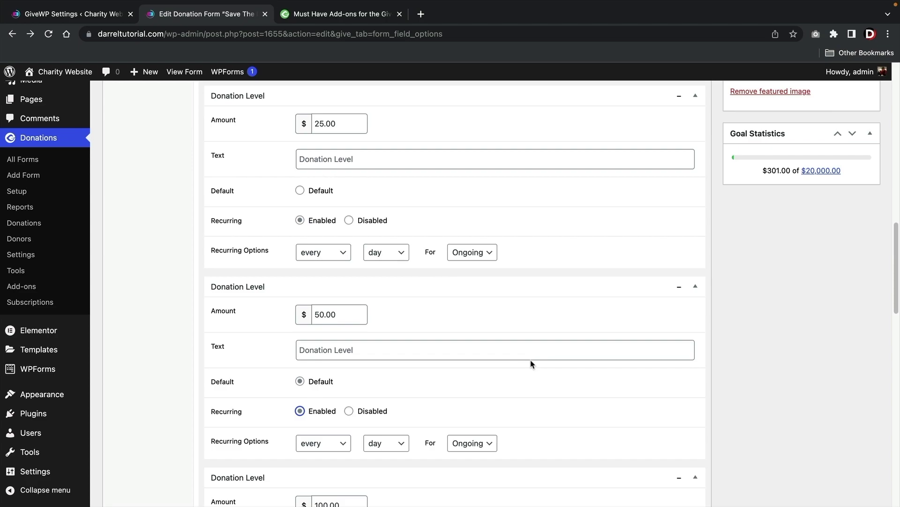
{"action": "left_click", "coordinate": [401, 449]}
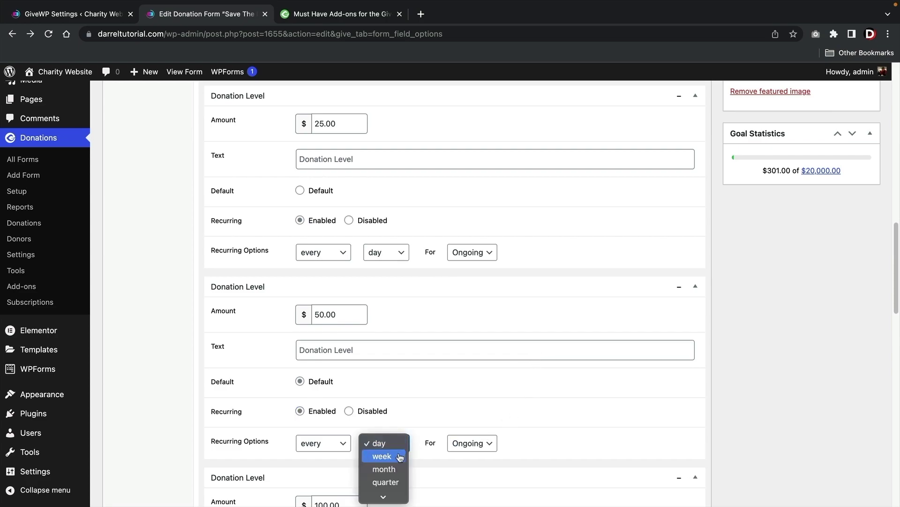
{"action": "left_click", "coordinate": [399, 469]}
Keep the $25 and $20 levels billed monthly and update the form
{"action": "left_click", "coordinate": [401, 253]}
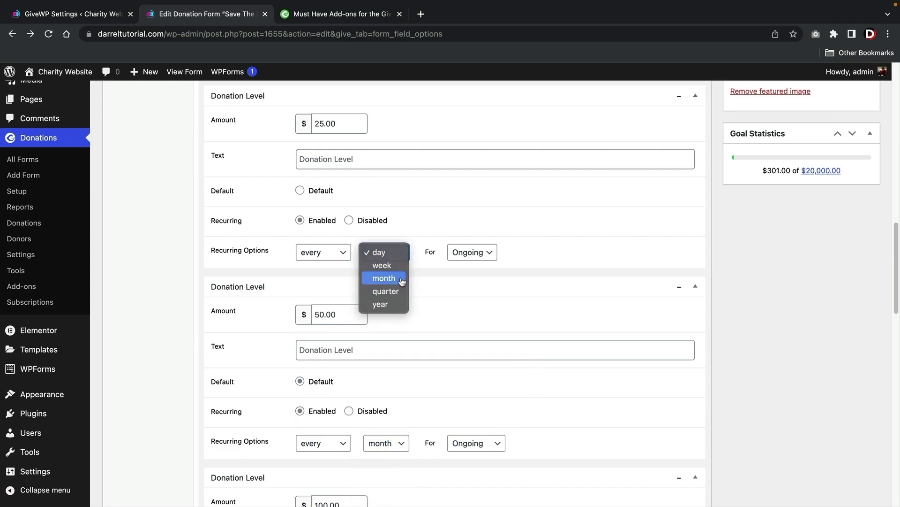
{"action": "key", "text": "Escape"}
{"action": "scroll", "coordinate": [400, 283], "scroll_direction": "up", "scroll_amount": 2}
{"action": "left_click", "coordinate": [386, 154]}
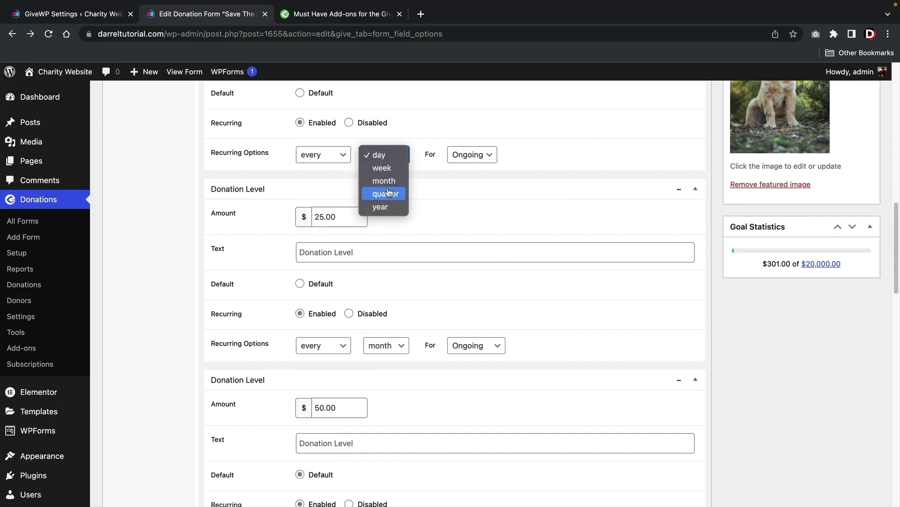
{"action": "key", "text": "Escape"}
{"action": "scroll", "coordinate": [586, 281], "scroll_direction": "up", "scroll_amount": 10}
{"action": "scroll", "coordinate": [624, 301], "scroll_direction": "up", "scroll_amount": 2}
{"action": "left_click", "coordinate": [852, 287]}
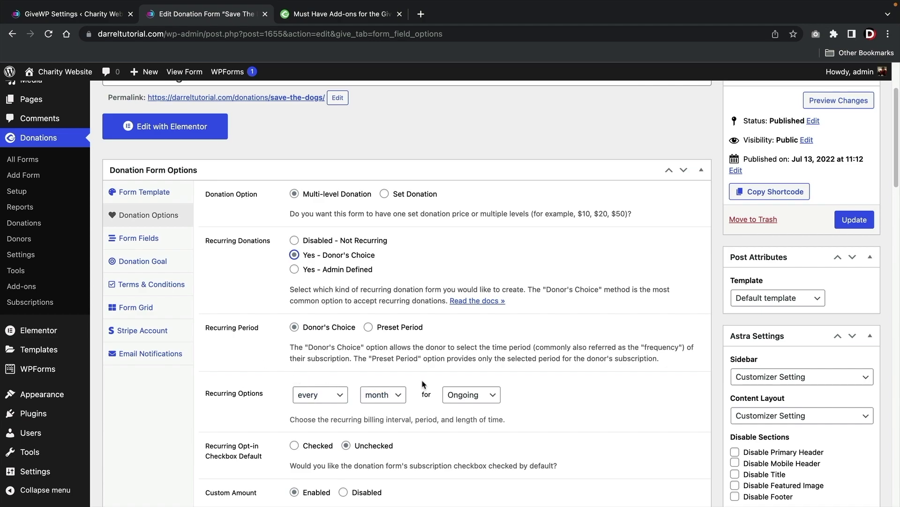
Keep the billing period at month and save the donation form again
{"action": "left_click", "coordinate": [391, 396]}
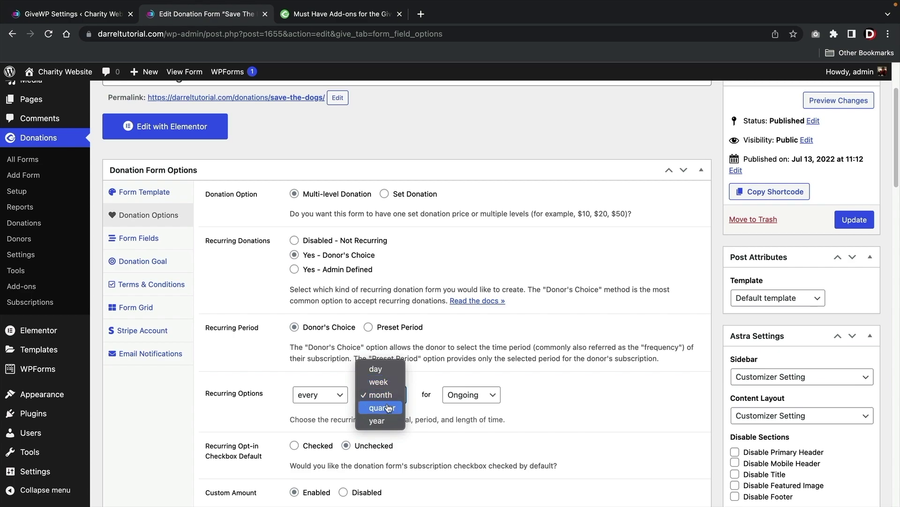
{"action": "left_click", "coordinate": [390, 396]}
{"action": "left_click", "coordinate": [839, 227]}
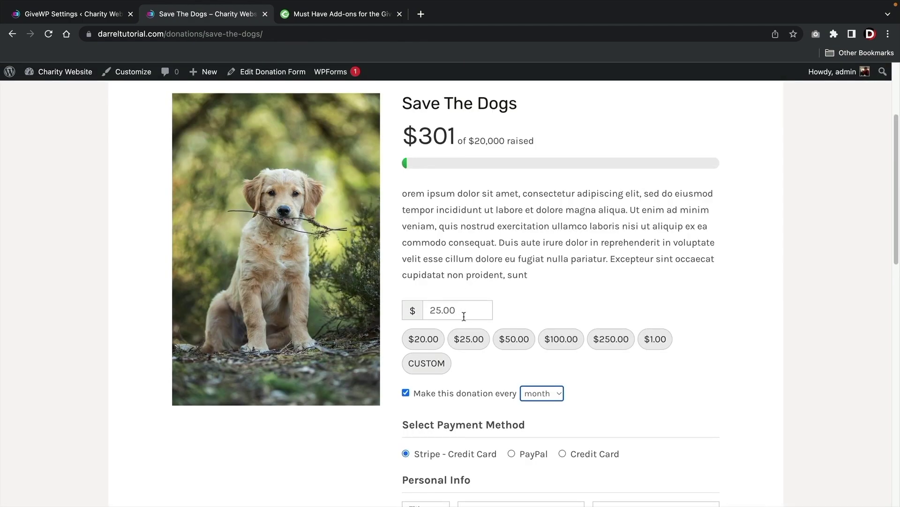
Test the live form's amounts and monthly recurring checkbox, then highlight Recurring Period and Options
{"action": "left_click", "coordinate": [423, 339]}
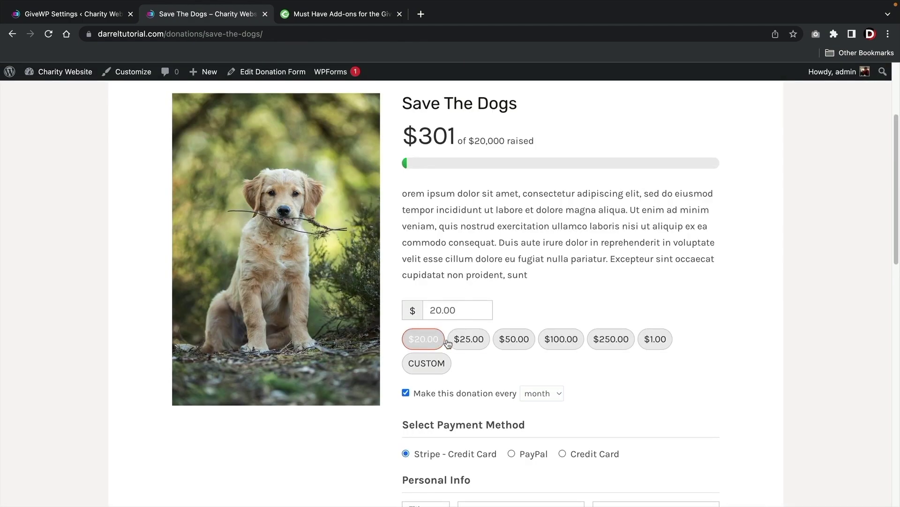
{"action": "left_click", "coordinate": [469, 339]}
{"action": "left_click", "coordinate": [561, 340]}
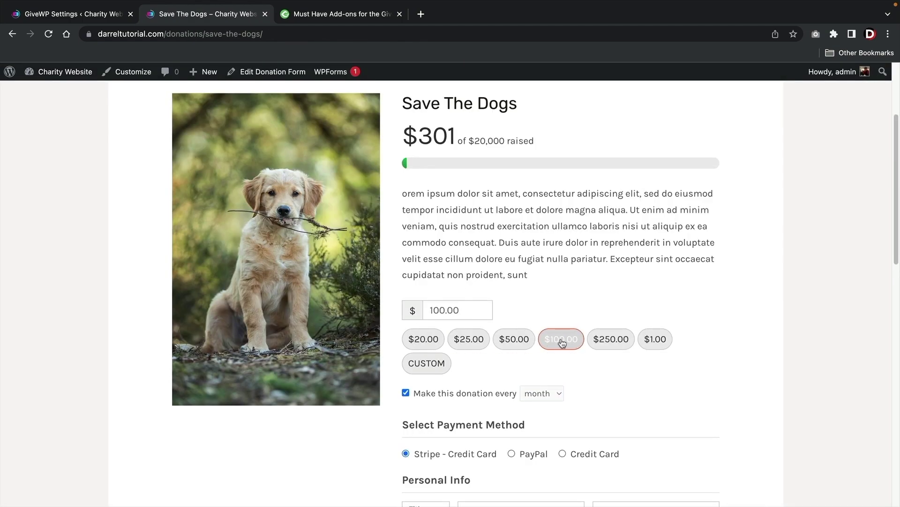
{"action": "left_click", "coordinate": [432, 394]}
{"action": "left_click", "coordinate": [542, 393]}
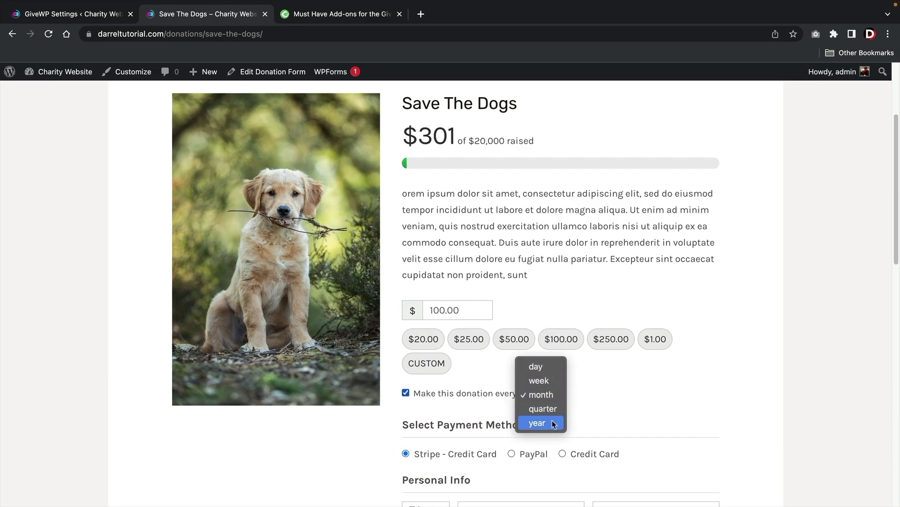
{"action": "left_click", "coordinate": [557, 395]}
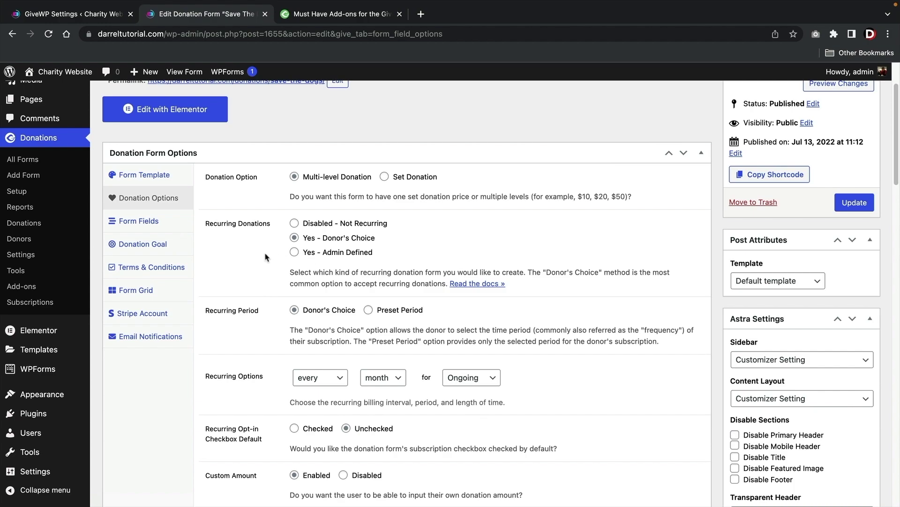
{"action": "left_click_drag", "start_coordinate": [229, 310], "coordinate": [255, 308]}
{"action": "left_click_drag", "start_coordinate": [218, 377], "coordinate": [275, 378]}
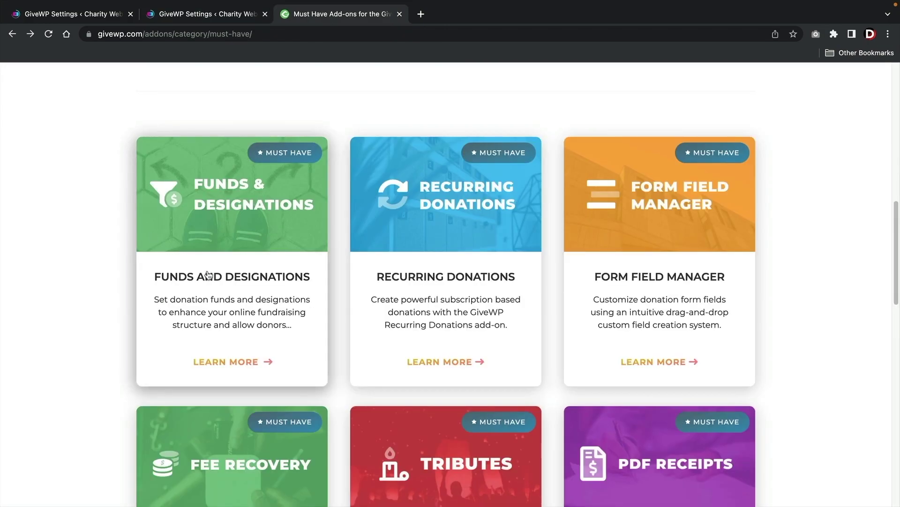
Download the Give - Funds add-on from Licenses, upload its zip, activate it, and list all forms
{"action": "left_click", "coordinate": [211, 15]}
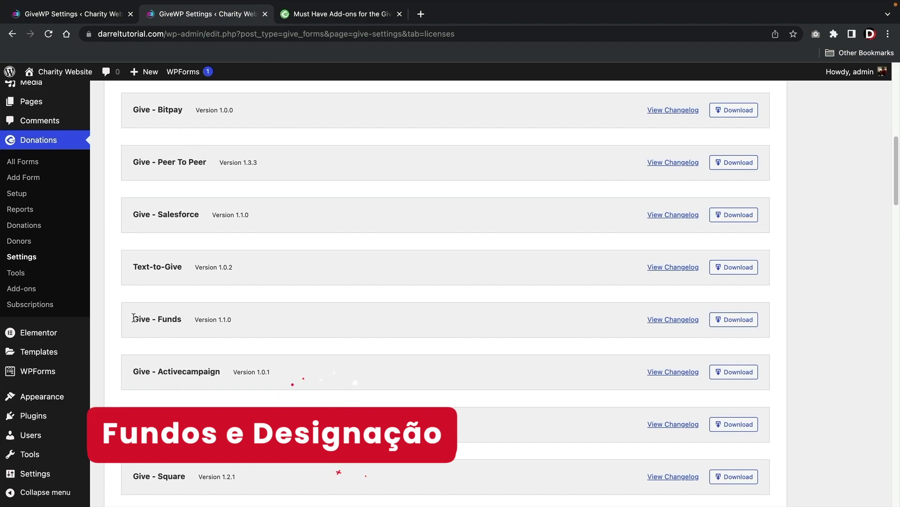
{"action": "left_click_drag", "start_coordinate": [133, 318], "coordinate": [232, 328]}
{"action": "left_click", "coordinate": [247, 331]}
{"action": "left_click", "coordinate": [729, 320]}
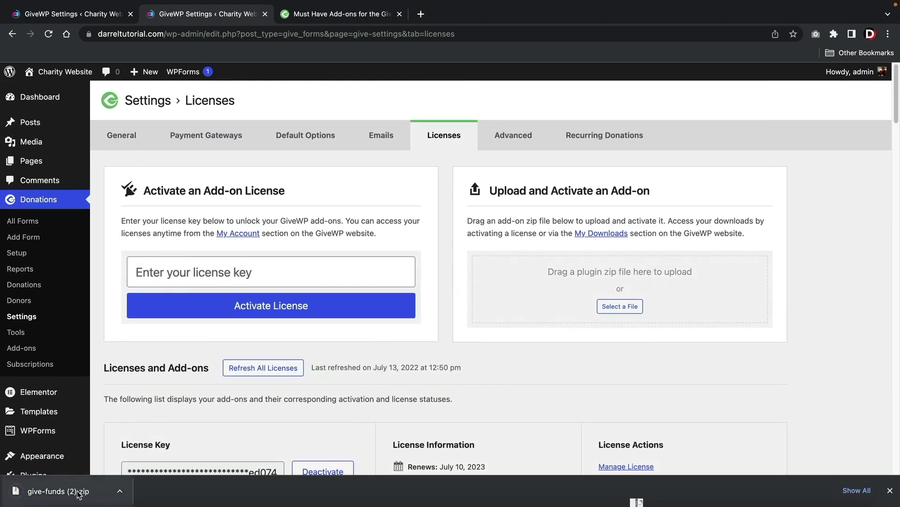
{"action": "left_click_drag", "start_coordinate": [75, 491], "coordinate": [629, 288]}
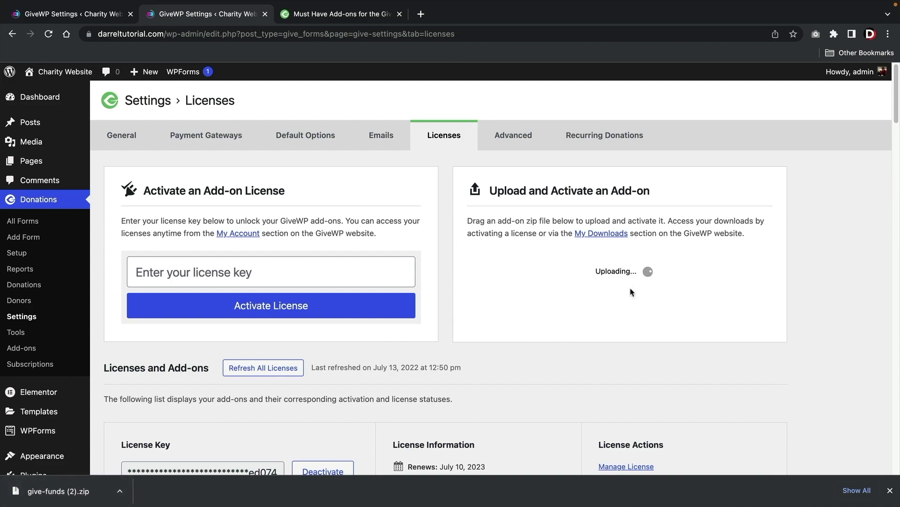
{"action": "left_click", "coordinate": [619, 300]}
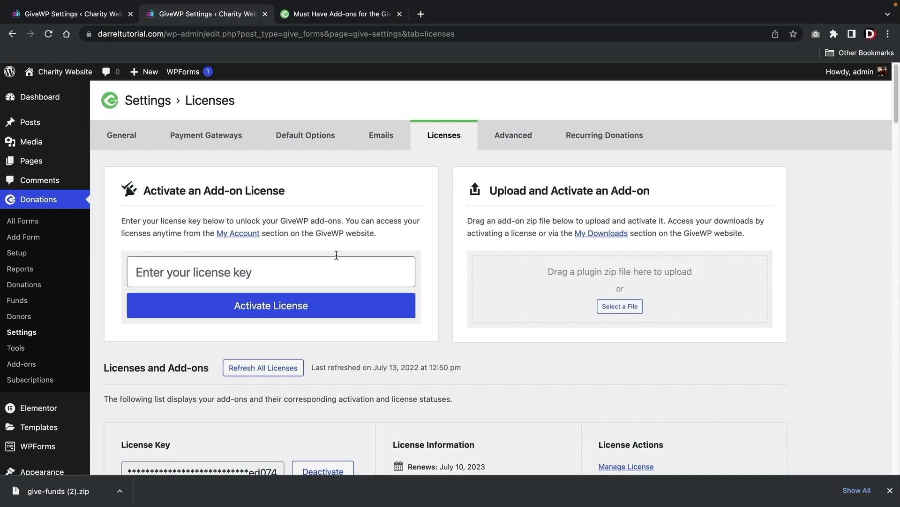
{"action": "left_click", "coordinate": [19, 226]}
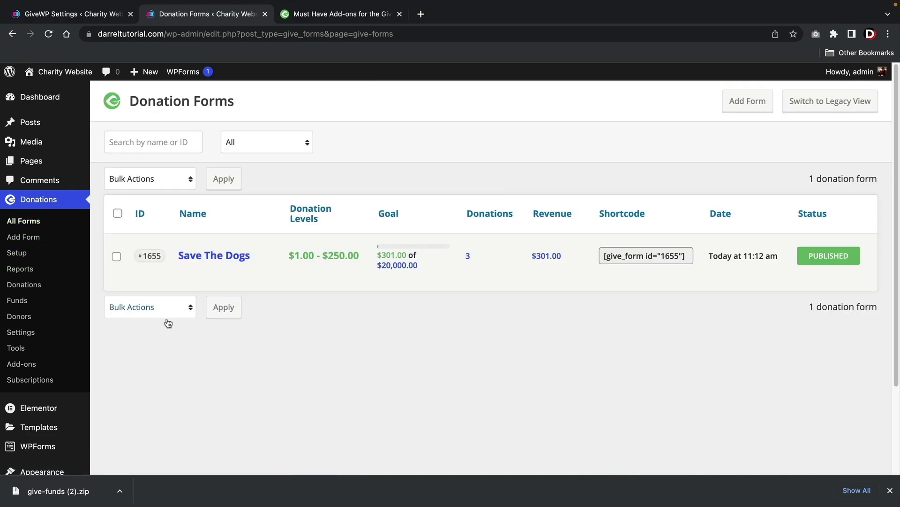
Create the fund 'Dog Fund In Mexico' with description 'This is for the Dog donations'
{"action": "left_click", "coordinate": [186, 278]}
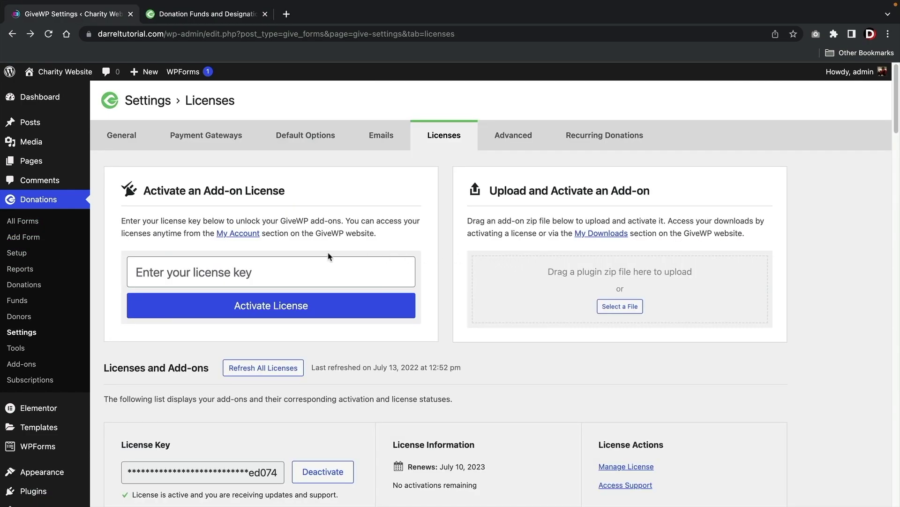
{"action": "left_click", "coordinate": [23, 302]}
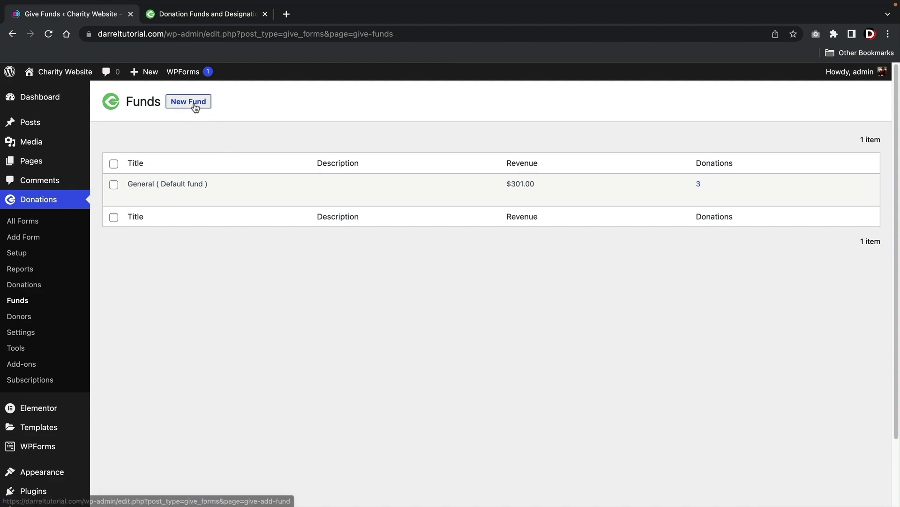
{"action": "left_click", "coordinate": [195, 107]}
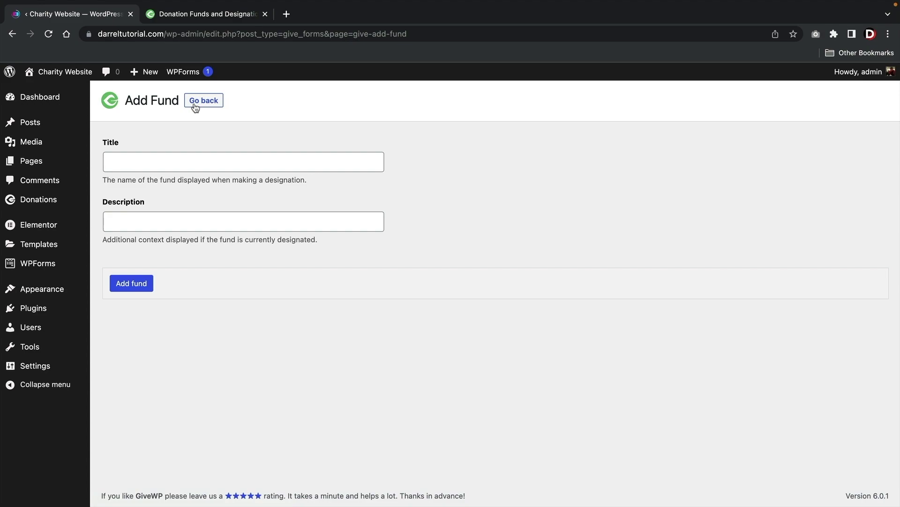
{"action": "left_click", "coordinate": [258, 155]}
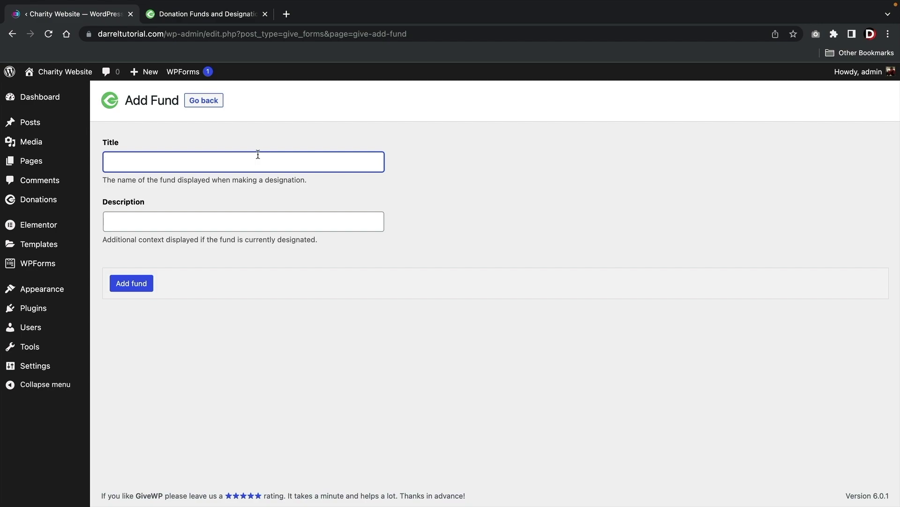
{"action": "type", "text": "Soi"}
{"action": "key", "text": "BackSpace"}
{"action": "key", "text": "BackSpace"}
{"action": "key", "text": "BackSpace"}
{"action": "type", "text": "Dog"}
{"action": "key", "text": "BackSpace"}
{"action": "type", "text": "Fund In MExico"}
{"action": "type", "text": "xico"}
{"action": "left_click", "coordinate": [244, 220]}
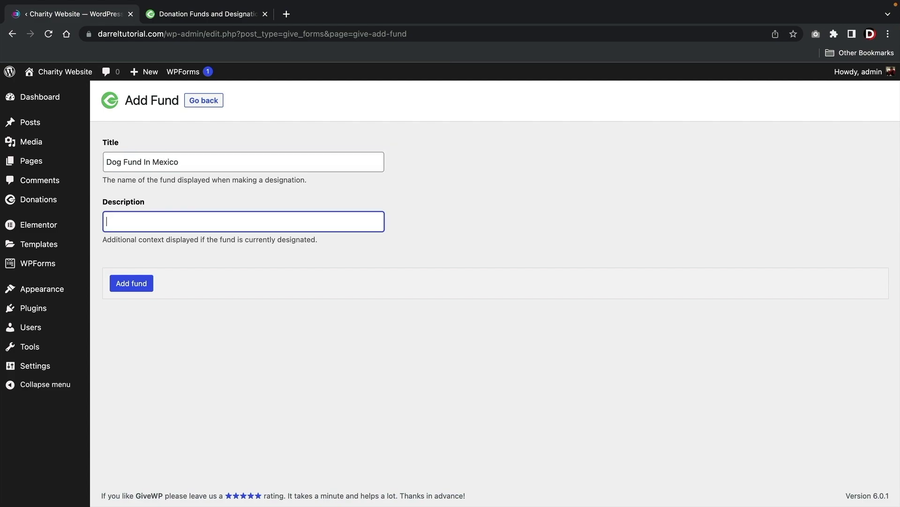
{"action": "type", "text": "This is for the Dog donations in mexico"}
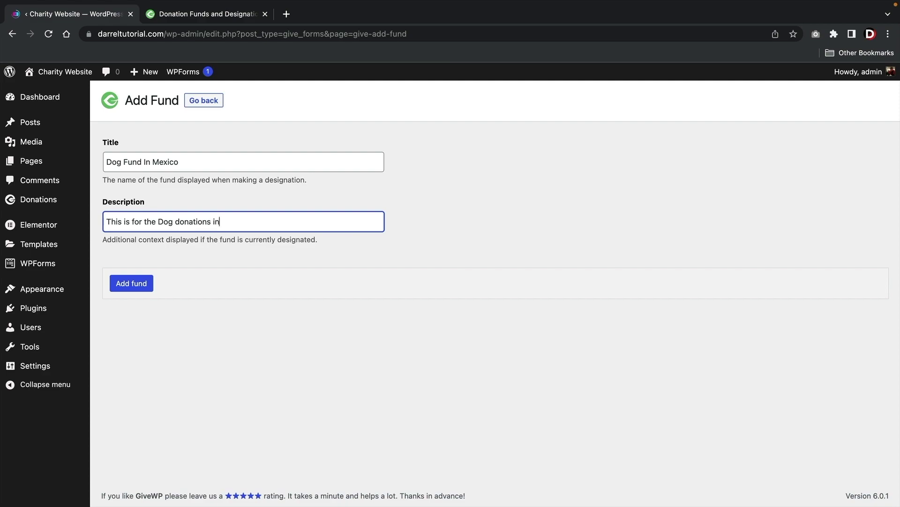
{"action": "left_click", "coordinate": [134, 284]}
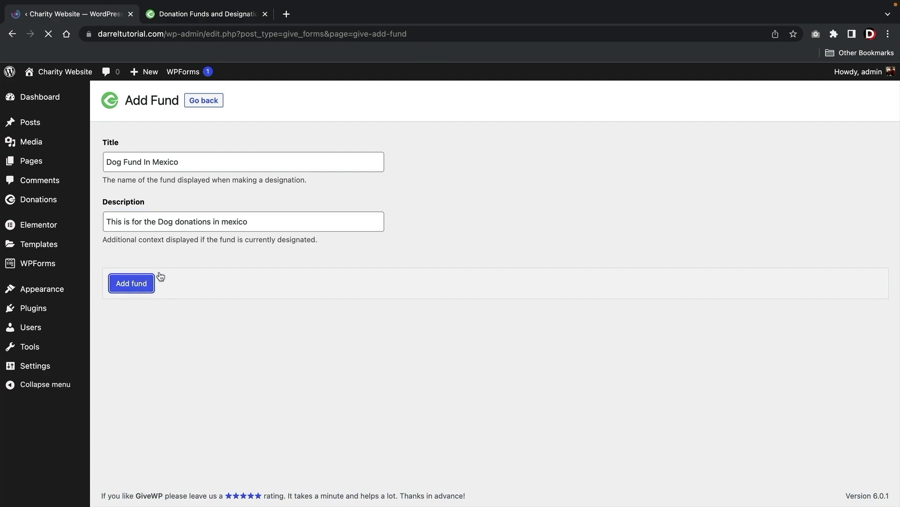
Add a second fund 'Save The Dogs In Thailand' described 'This helps the thai foundation save dog'
{"action": "left_click", "coordinate": [196, 167]}
{"action": "type", "text": "Save T"}
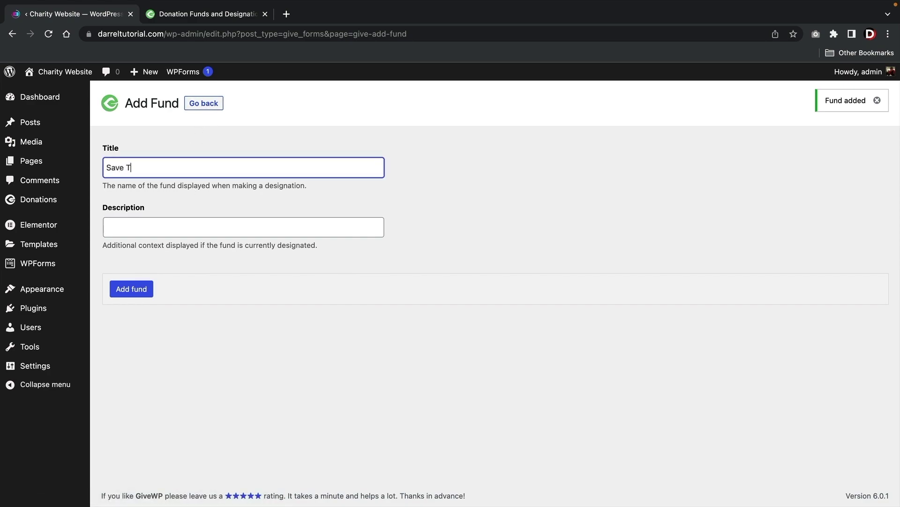
{"action": "type", "text": "he Dogs "}
{"action": "type", "text": "In Thai;l"}
{"action": "type", "text": "land"}
{"action": "key", "text": "Tab"}
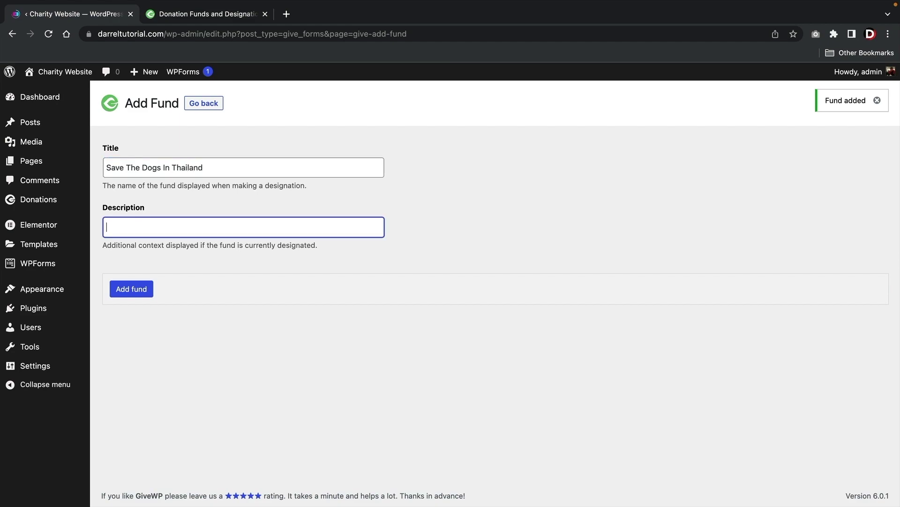
{"action": "type", "text": "This helps the thai foundation save dogs"}
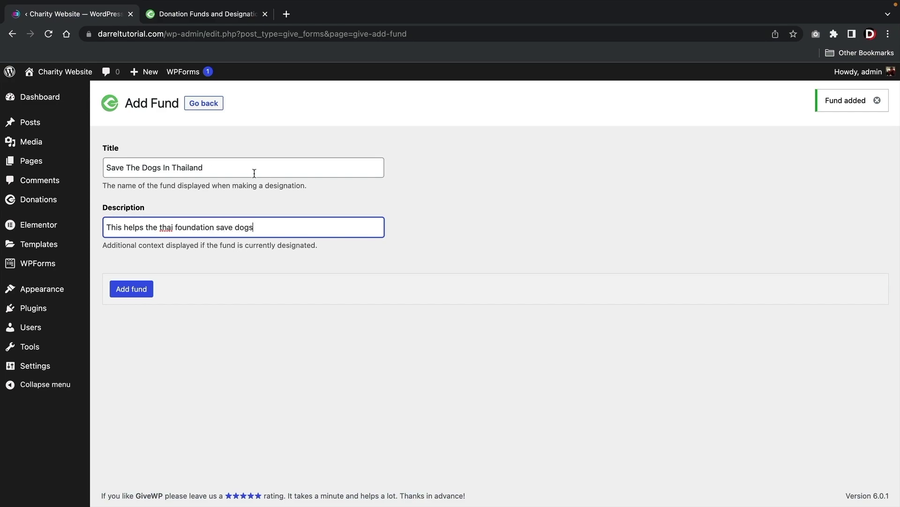
{"action": "left_click", "coordinate": [130, 294]}
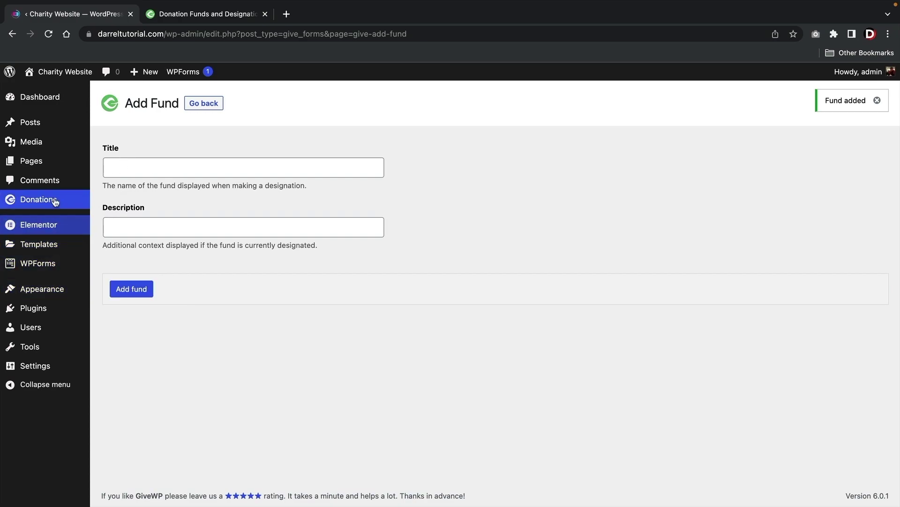
{"action": "mouse_move", "coordinate": [90, 198]}
{"action": "left_click", "coordinate": [117, 281]}
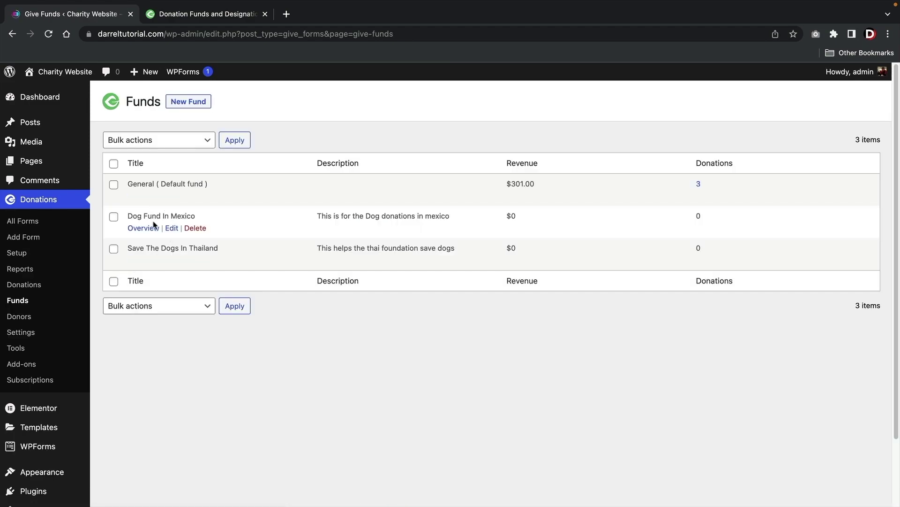
Open the Save The Dogs form's Fund Options settings
{"action": "left_click_drag", "start_coordinate": [136, 216], "coordinate": [205, 220]}
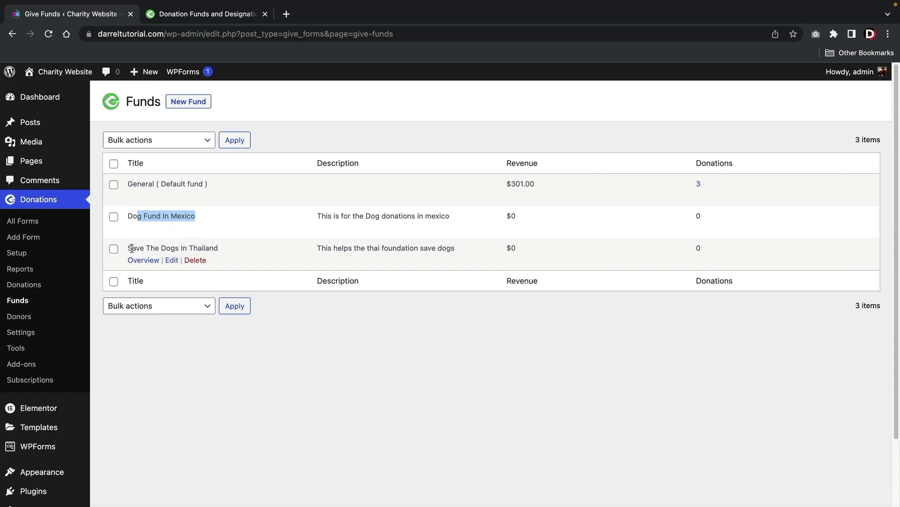
{"action": "left_click_drag", "start_coordinate": [132, 247], "coordinate": [222, 252]}
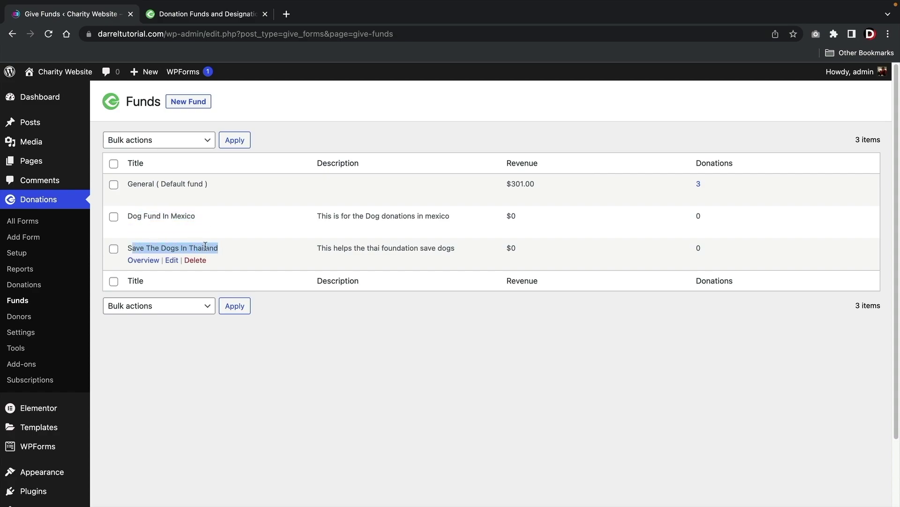
{"action": "left_click", "coordinate": [33, 222]}
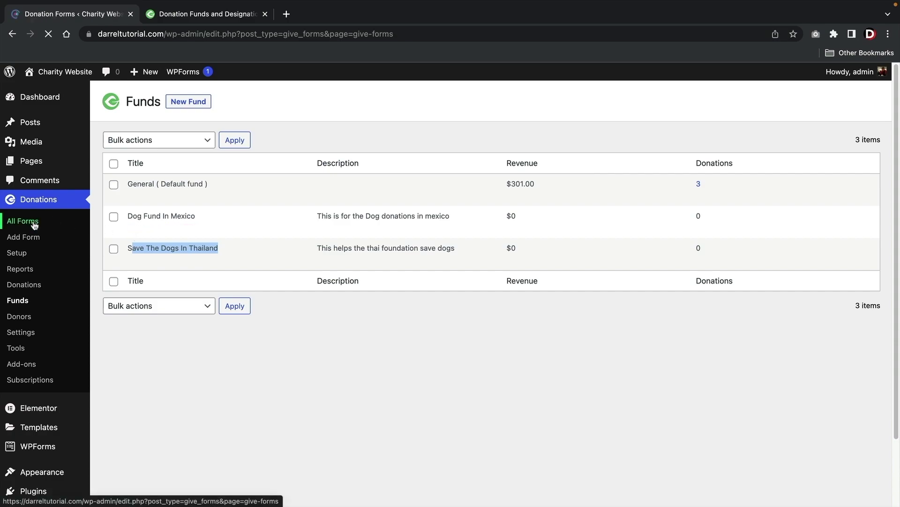
{"action": "mouse_move", "coordinate": [179, 255]}
{"action": "left_click", "coordinate": [186, 277]}
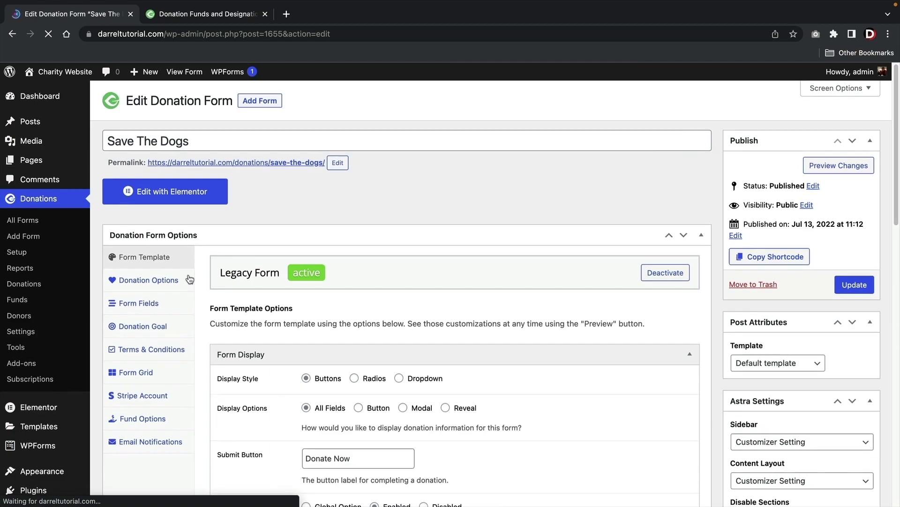
{"action": "scroll", "coordinate": [189, 293], "scroll_direction": "down", "scroll_amount": 1}
{"action": "scroll", "coordinate": [190, 294], "scroll_direction": "down", "scroll_amount": 3}
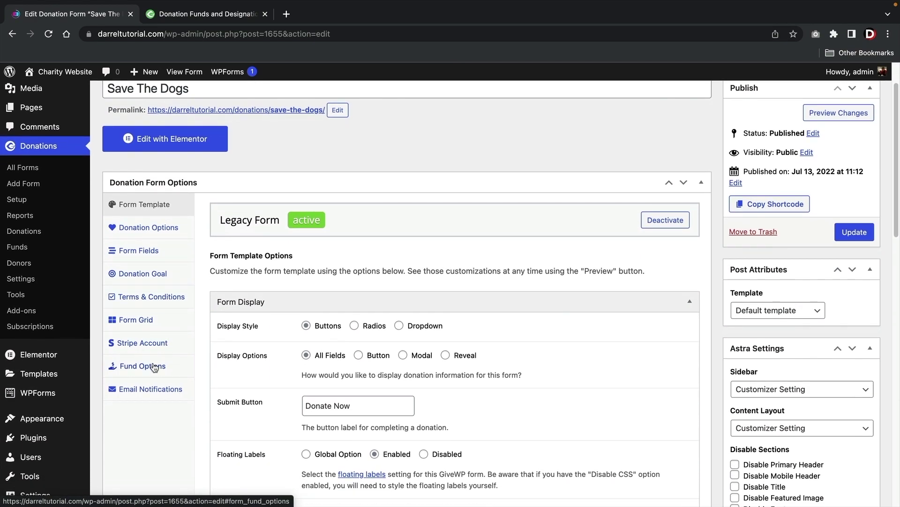
{"action": "left_click", "coordinate": [150, 365]}
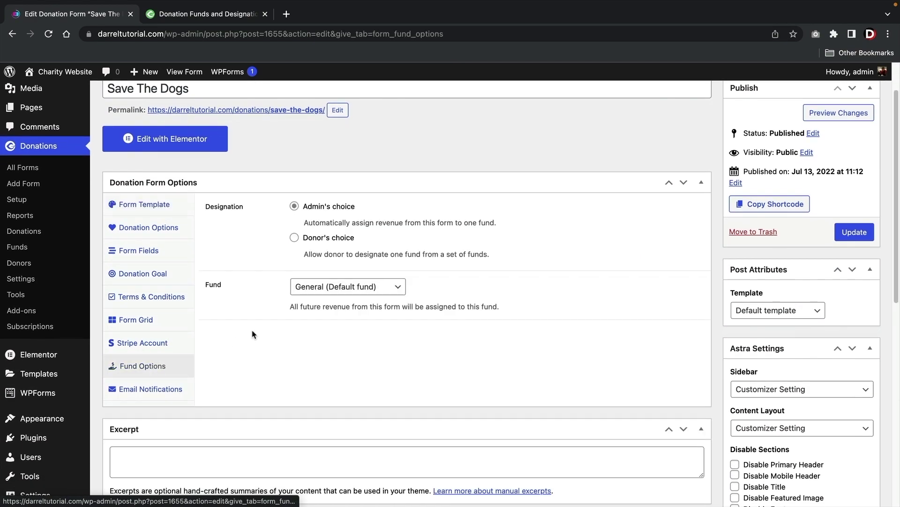
Set Donor's choice designation with Dog Fund In Mexico and Save The Dogs In Thailand, then update
{"action": "left_click", "coordinate": [333, 239]}
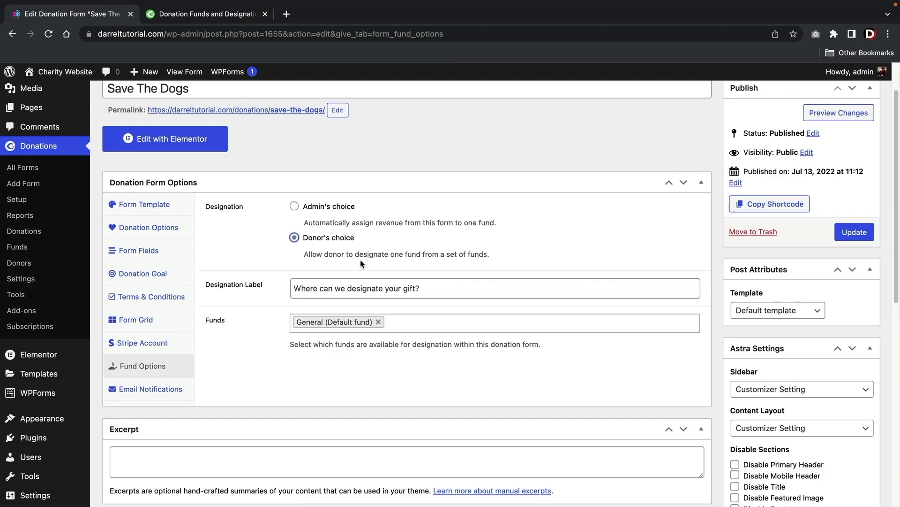
{"action": "left_click", "coordinate": [417, 320]}
{"action": "left_click", "coordinate": [396, 355]}
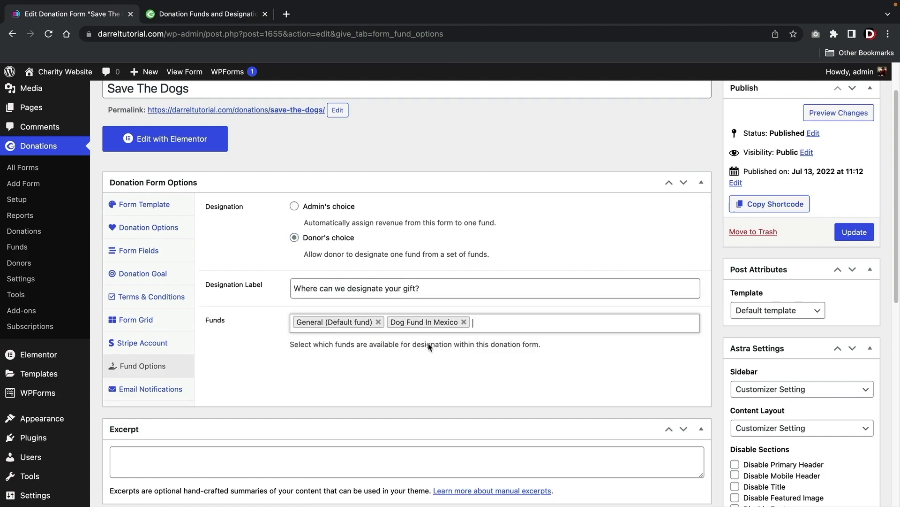
{"action": "left_click", "coordinate": [514, 324]}
{"action": "left_click", "coordinate": [444, 367]}
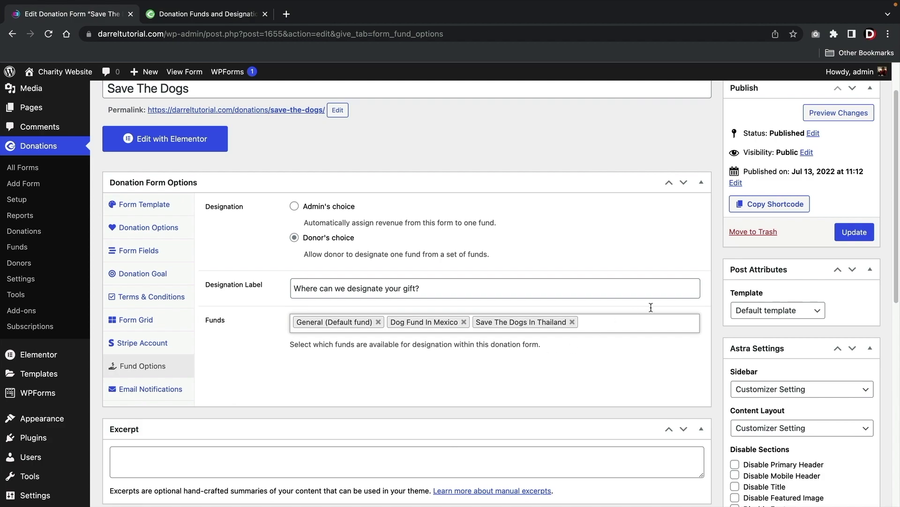
{"action": "left_click", "coordinate": [839, 233]}
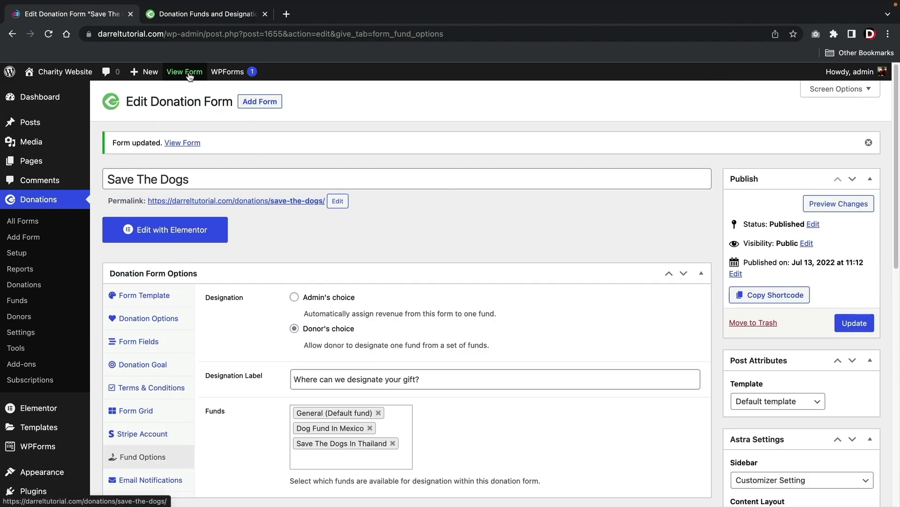
Check the live Save The Dogs page's three-fund designation dropdown, then return to the Dashboard
{"action": "left_click", "coordinate": [189, 73]}
{"action": "scroll", "coordinate": [364, 215], "scroll_direction": "down", "scroll_amount": 3}
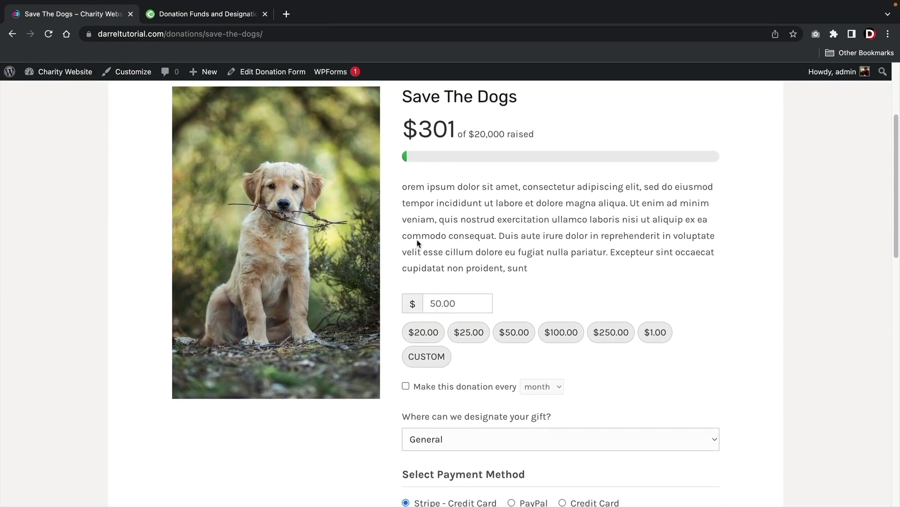
{"action": "scroll", "coordinate": [605, 288], "scroll_direction": "down", "scroll_amount": 3}
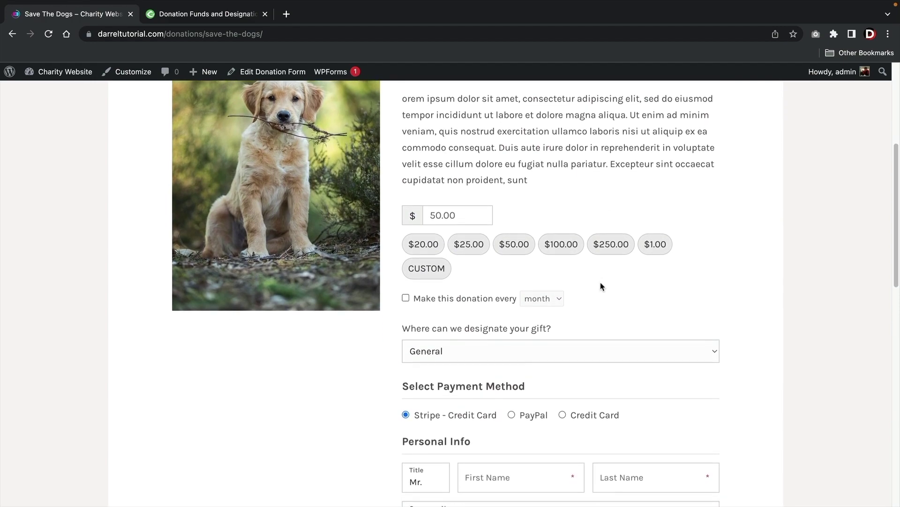
{"action": "scroll", "coordinate": [542, 281], "scroll_direction": "down", "scroll_amount": 2}
{"action": "left_click", "coordinate": [508, 275]}
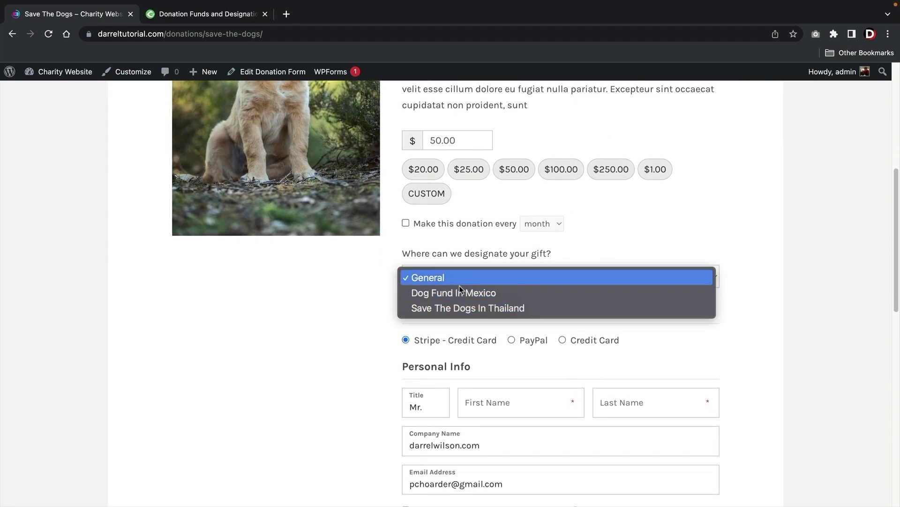
{"action": "left_click", "coordinate": [433, 277]}
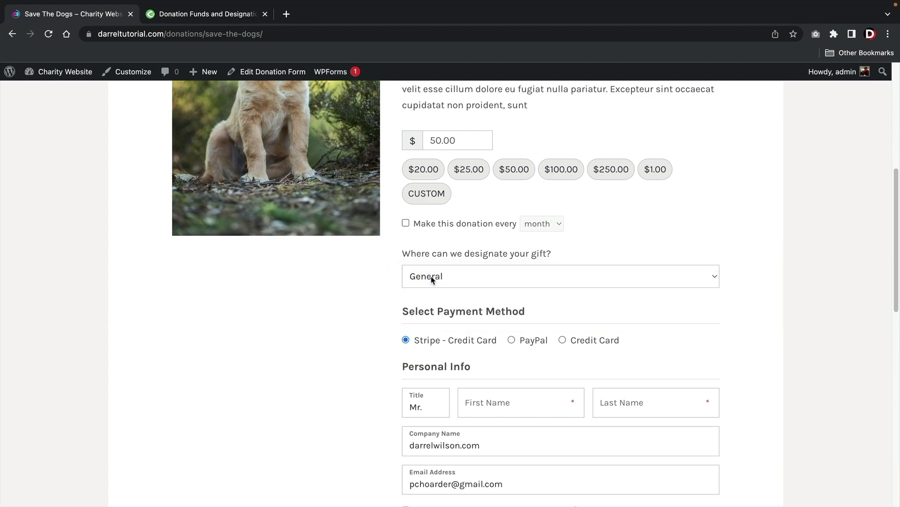
{"action": "scroll", "coordinate": [430, 272], "scroll_direction": "up", "scroll_amount": 5}
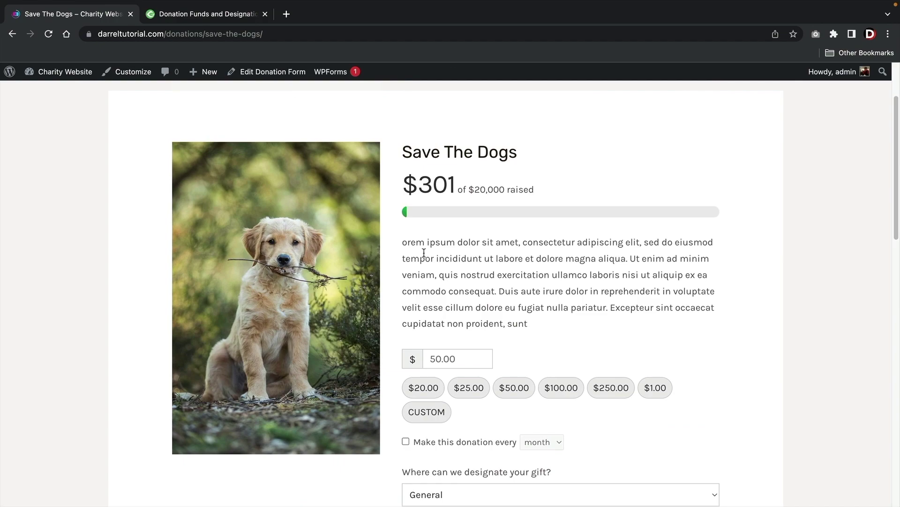
{"action": "scroll", "coordinate": [424, 253], "scroll_direction": "down", "scroll_amount": 4}
{"action": "left_click", "coordinate": [466, 312]}
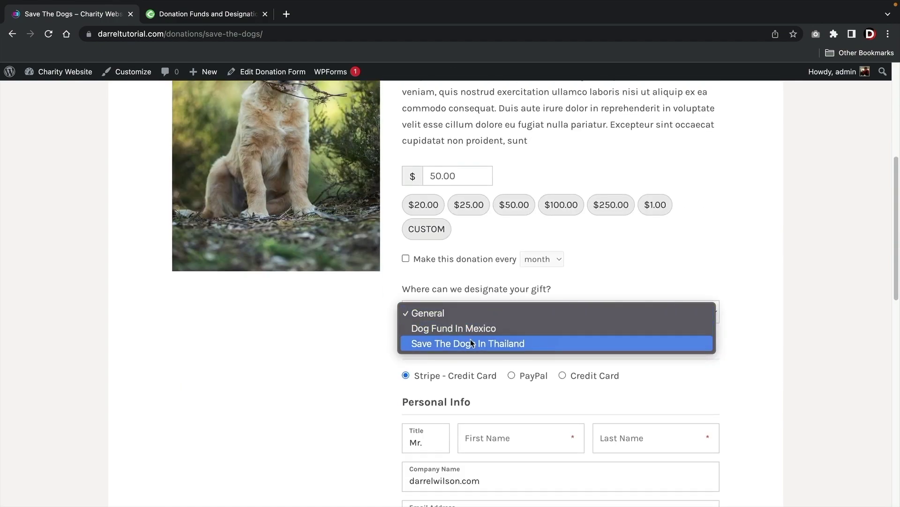
{"action": "left_click", "coordinate": [466, 315]}
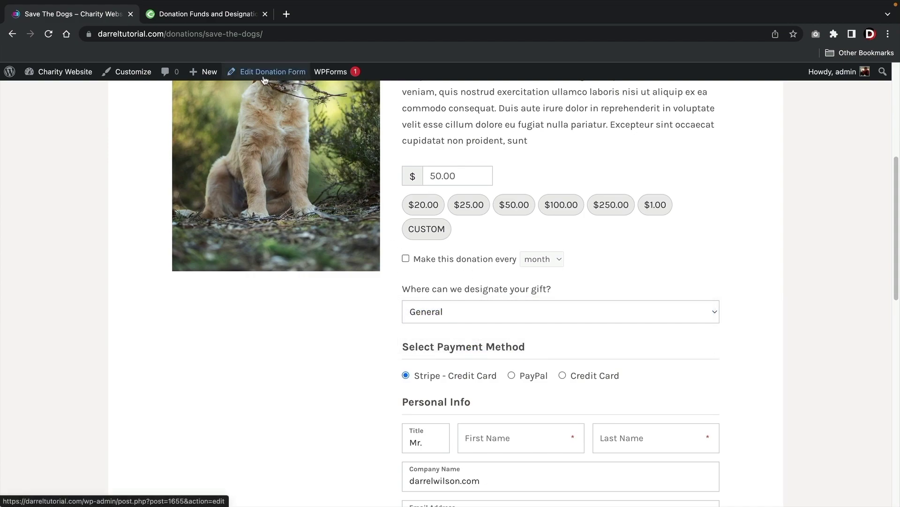
{"action": "mouse_move", "coordinate": [61, 71]}
{"action": "left_click", "coordinate": [44, 91]}
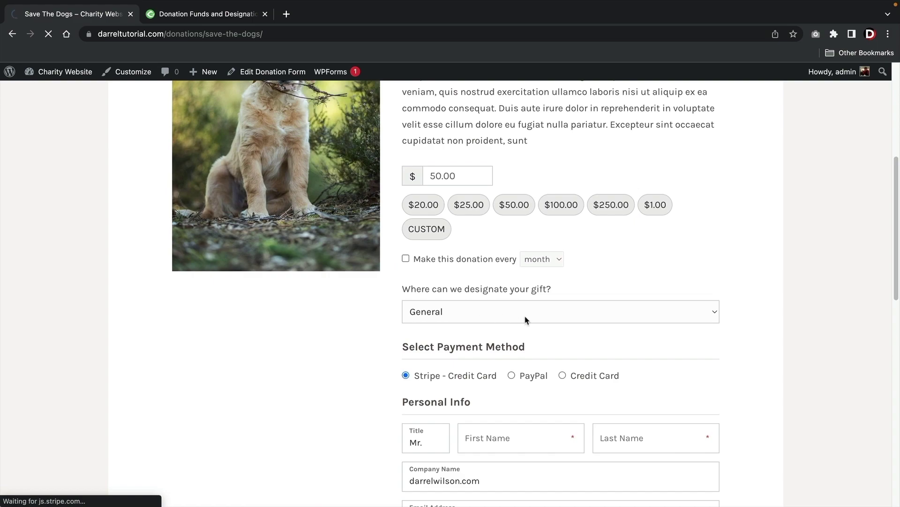
{"action": "scroll", "coordinate": [525, 317], "scroll_direction": "up", "scroll_amount": 8}
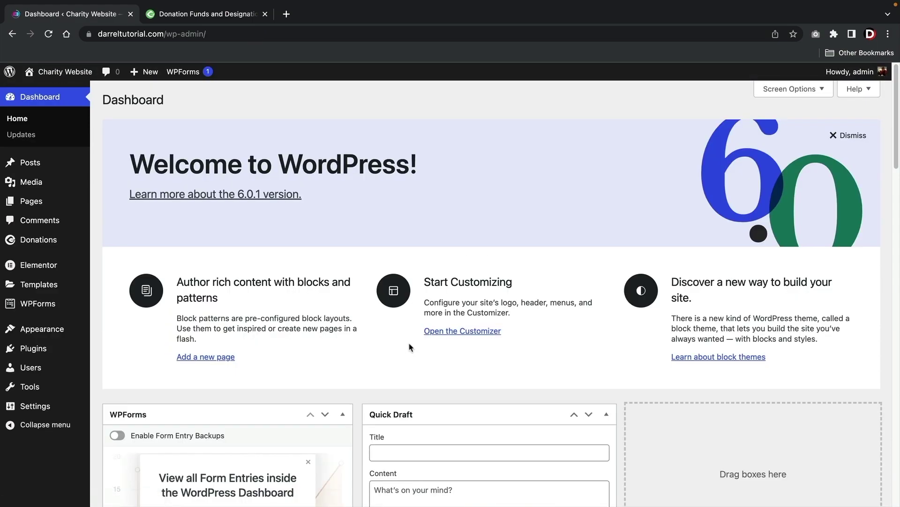
Rename the General fund to 'Save Dogs in USA' with description 'saving the dogs in usa'
{"action": "mouse_move", "coordinate": [40, 238]}
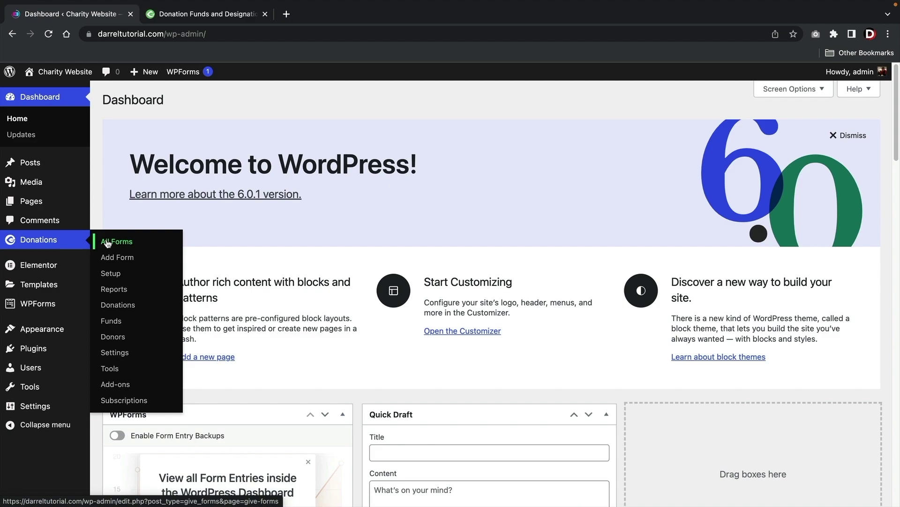
{"action": "left_click", "coordinate": [118, 323]}
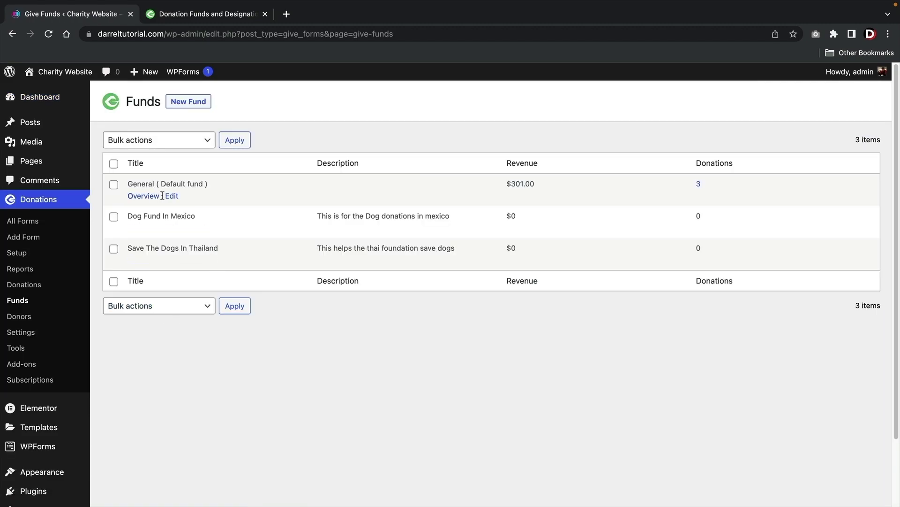
{"action": "left_click", "coordinate": [171, 195]}
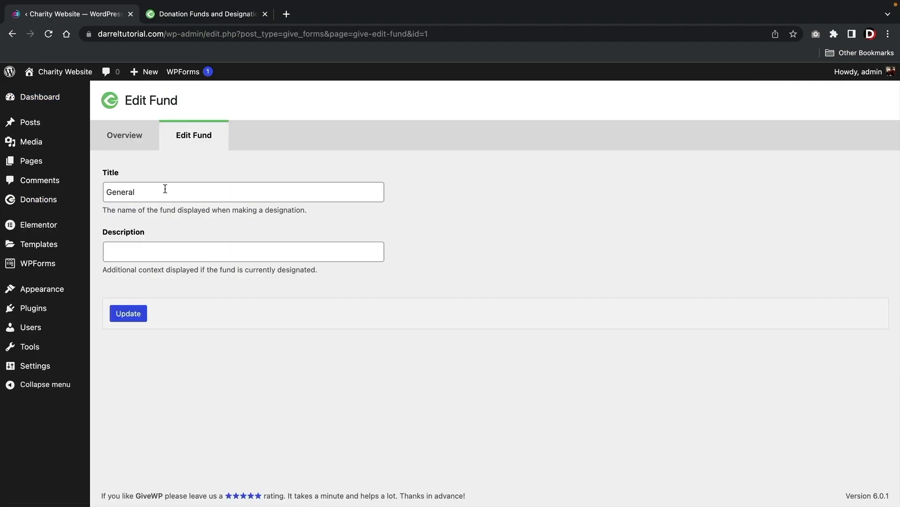
{"action": "double_click", "coordinate": [165, 188]}
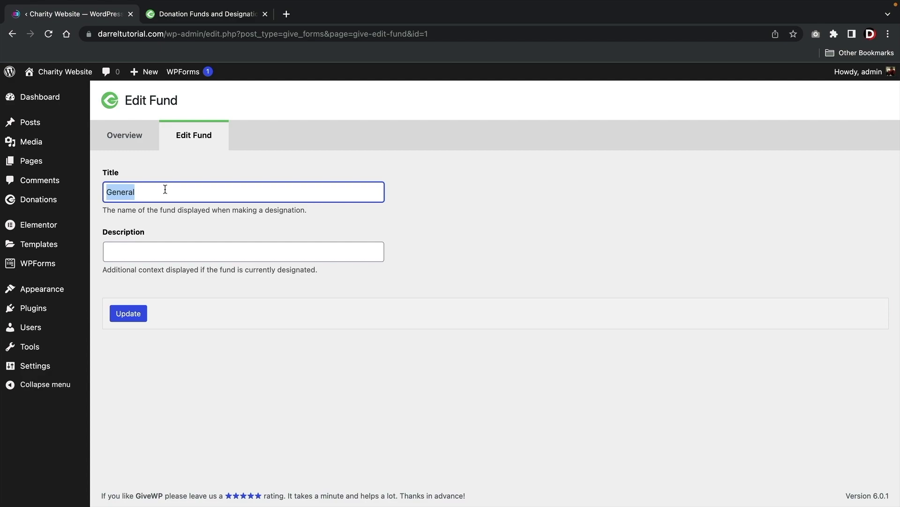
{"action": "type", "text": "Save Dog"}
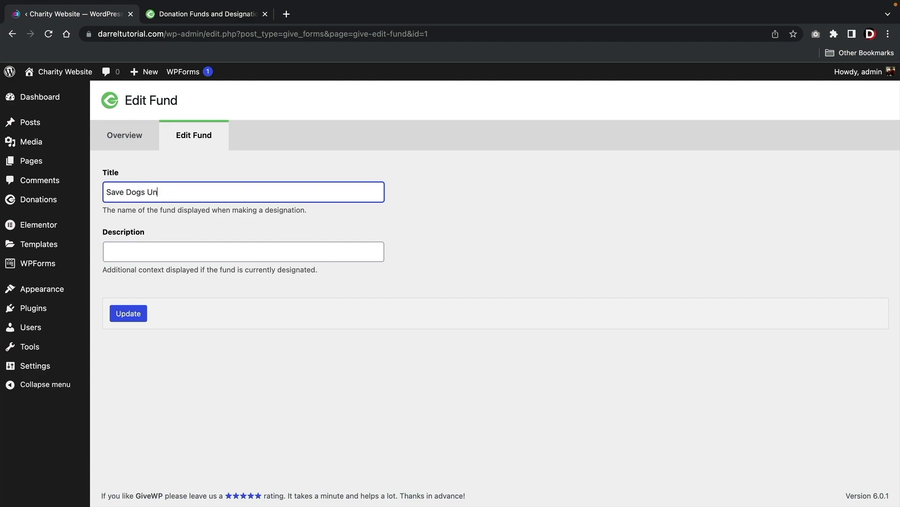
{"action": "type", "text": "s in USA"}
{"action": "left_click", "coordinate": [108, 251]}
{"action": "type", "text": "saving "}
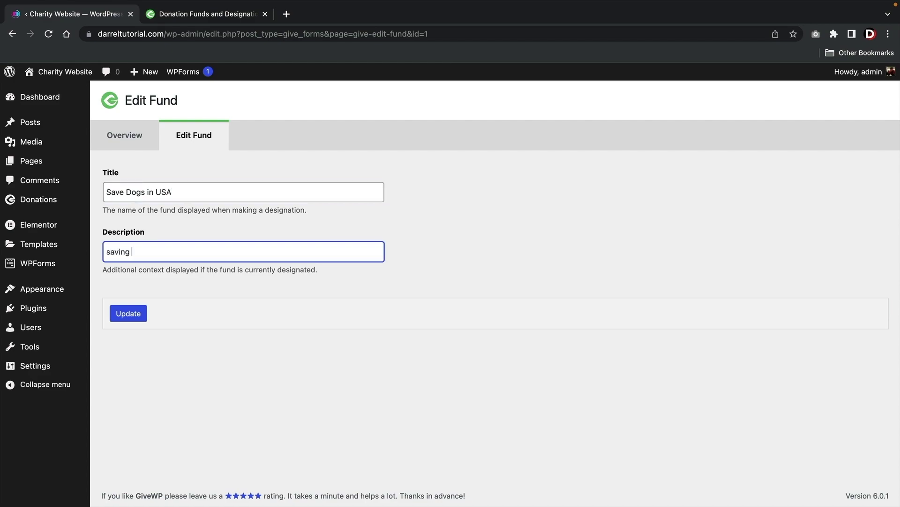
{"action": "type", "text": "the dogs in usa"}
{"action": "left_click", "coordinate": [130, 306]}
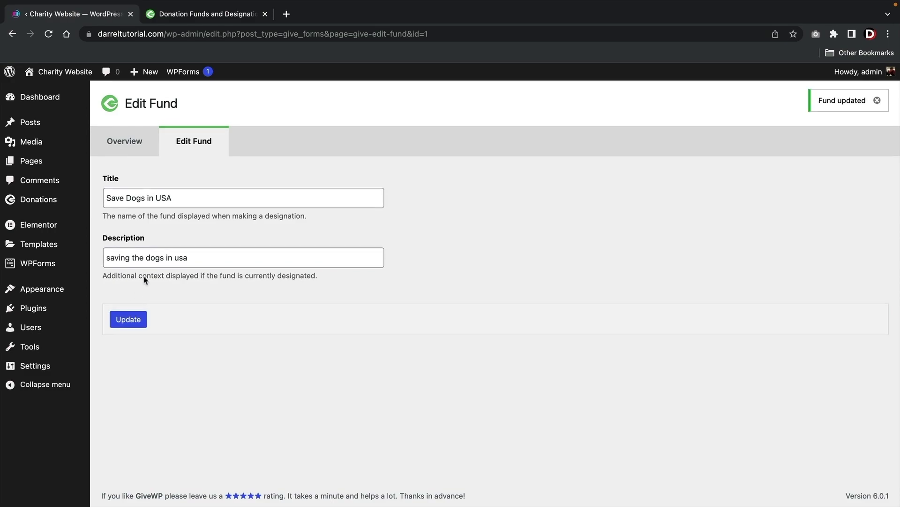
Test the live Save The Dogs popup's fund list, picking Thailand then back to Save Dogs in USA
{"action": "mouse_move", "coordinate": [51, 72]}
{"action": "left_click", "coordinate": [49, 93]}
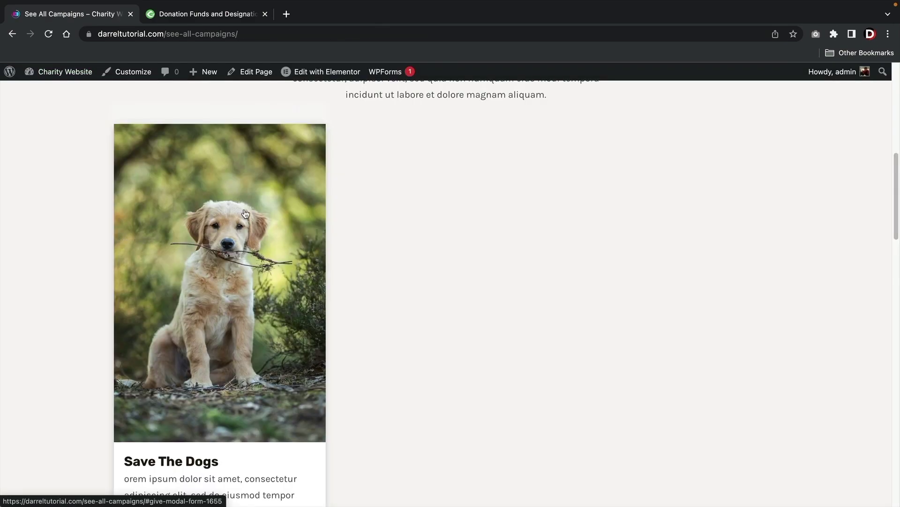
{"action": "left_click", "coordinate": [244, 211]}
{"action": "scroll", "coordinate": [426, 254], "scroll_direction": "down", "scroll_amount": 4}
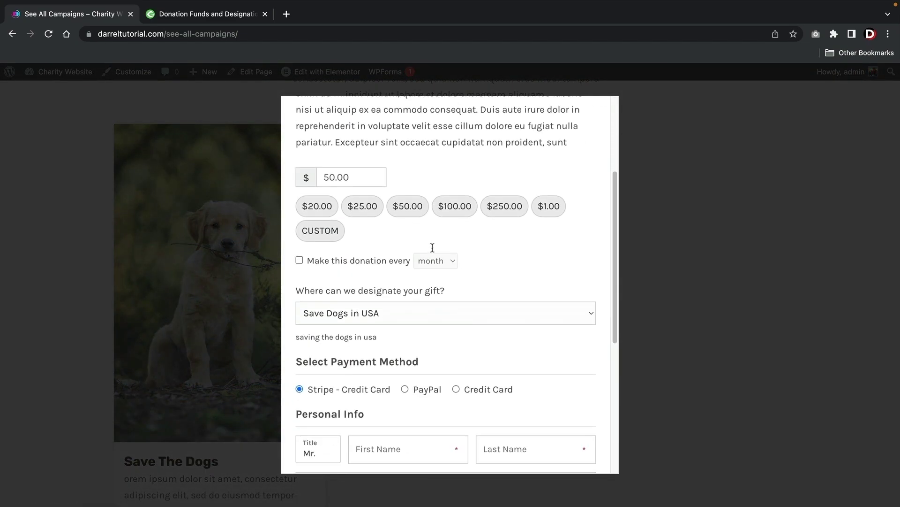
{"action": "left_click", "coordinate": [333, 294]}
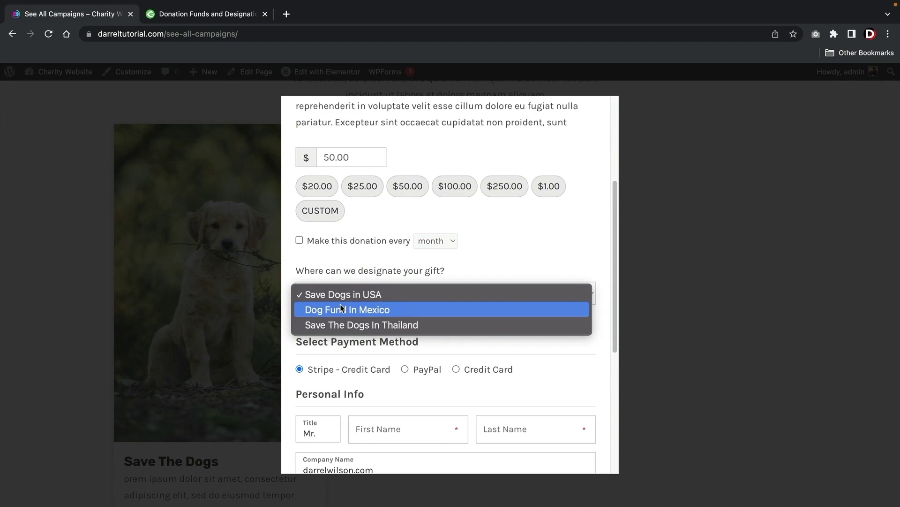
{"action": "left_click", "coordinate": [349, 324]}
{"action": "left_click", "coordinate": [373, 297]}
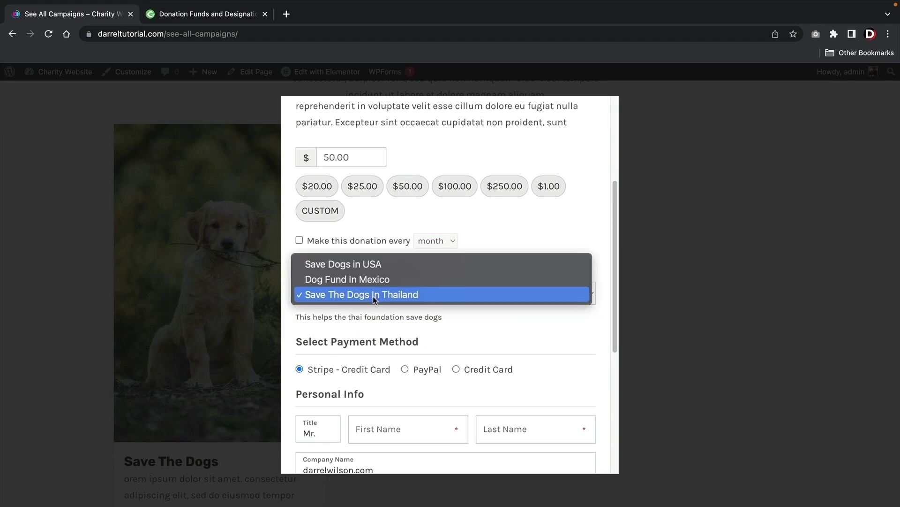
{"action": "left_click", "coordinate": [362, 263]}
{"action": "scroll", "coordinate": [434, 318], "scroll_direction": "up", "scroll_amount": 4}
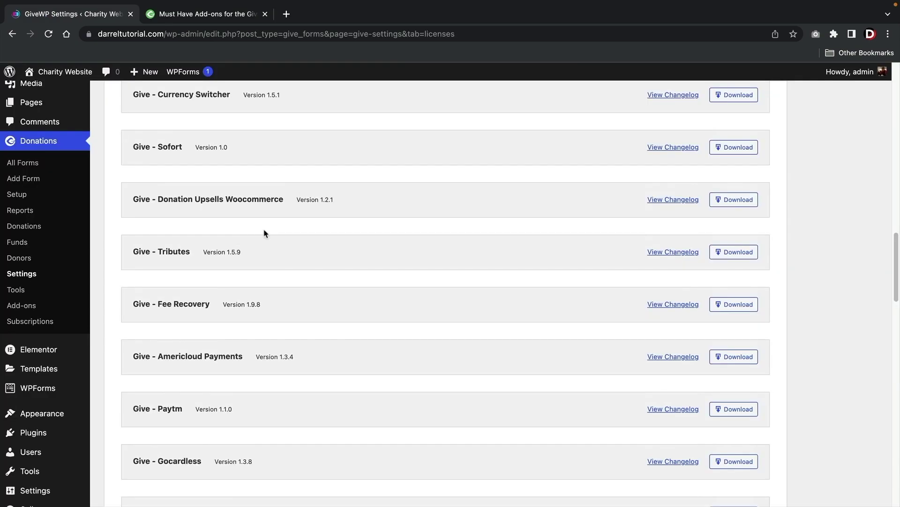
Download the Fee Recovery and Tributes add-on zips from the Licenses page
{"action": "double_click", "coordinate": [167, 254]}
{"action": "left_click_drag", "start_coordinate": [162, 304], "coordinate": [220, 301]}
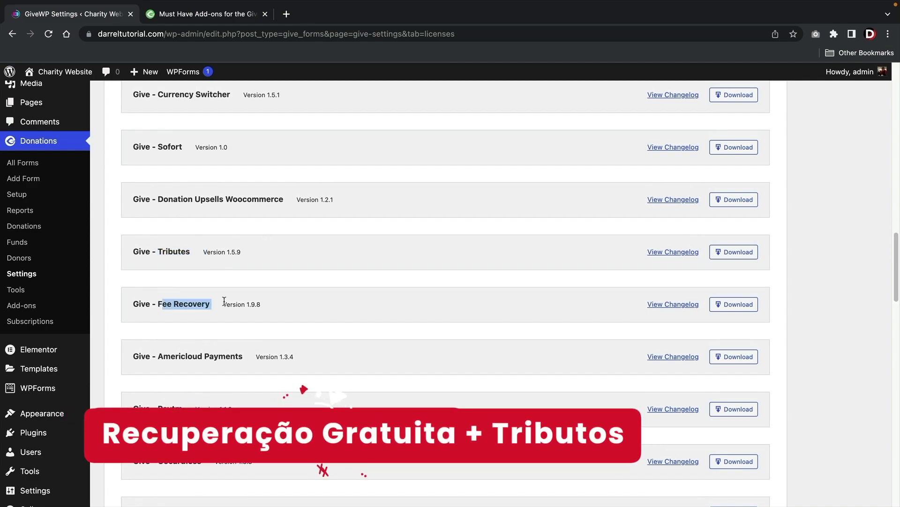
{"action": "left_click", "coordinate": [728, 308]}
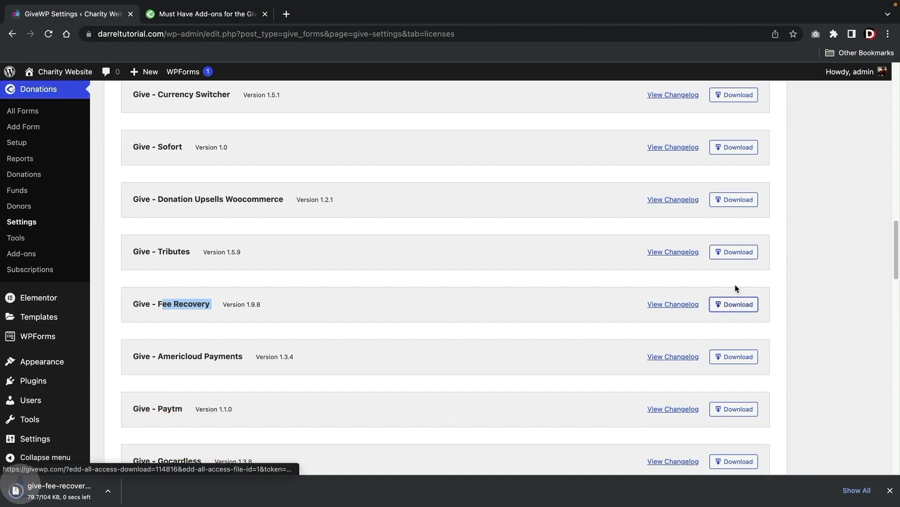
{"action": "left_click", "coordinate": [740, 253]}
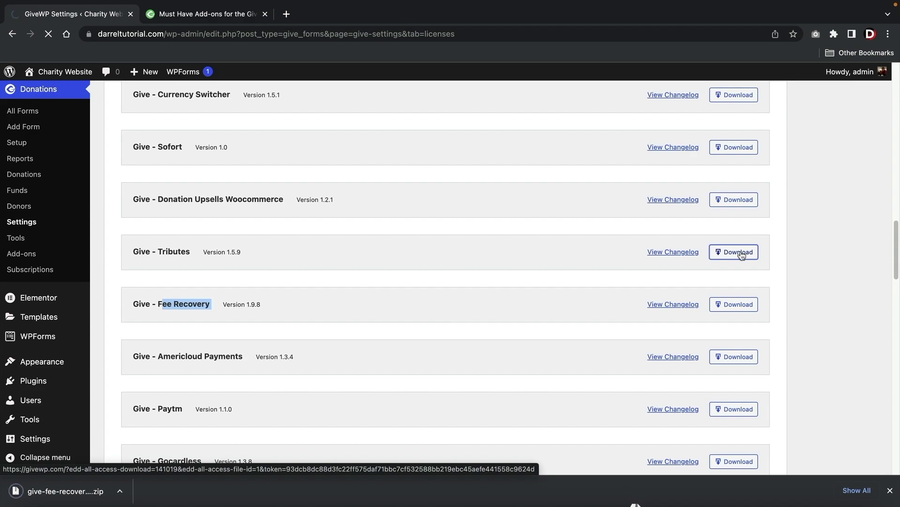
{"action": "scroll", "coordinate": [436, 283], "scroll_direction": "up", "scroll_amount": 15}
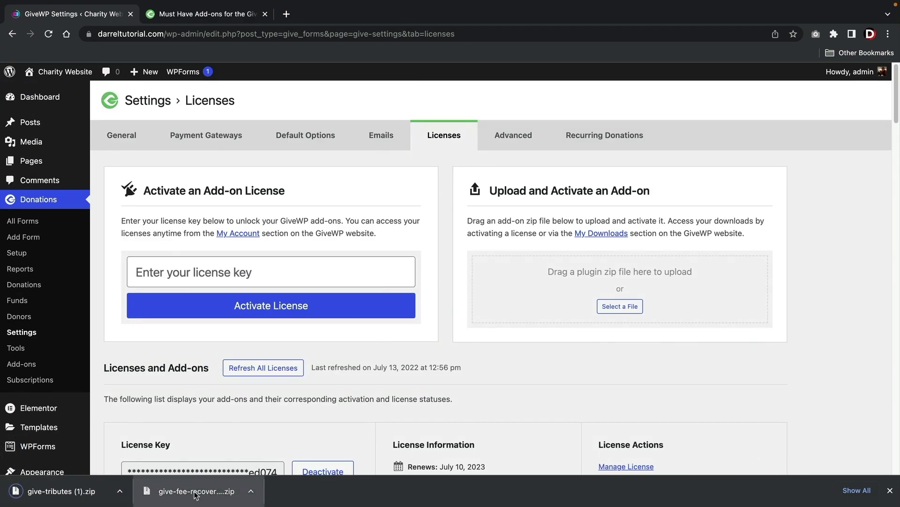
Upload and activate the Fee Recovery add-on, then the Tributes add-on
{"action": "left_click_drag", "start_coordinate": [197, 492], "coordinate": [604, 284]}
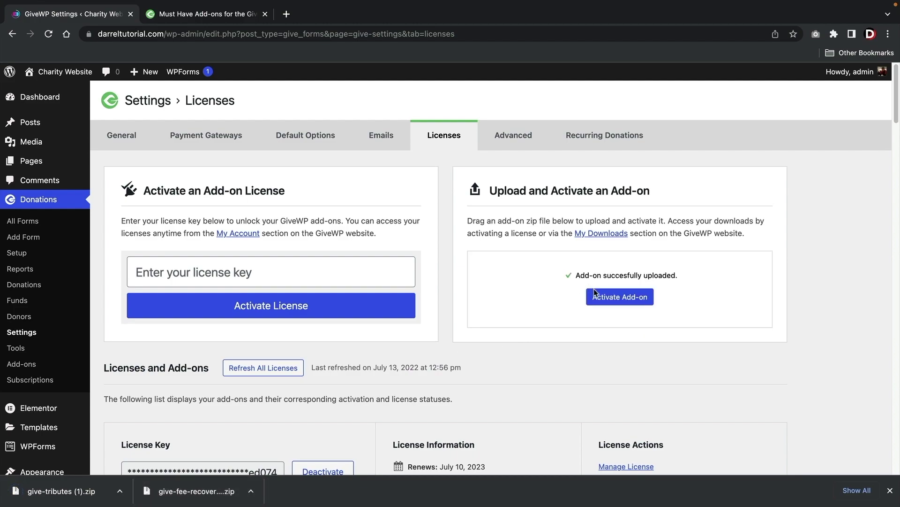
{"action": "left_click", "coordinate": [607, 298]}
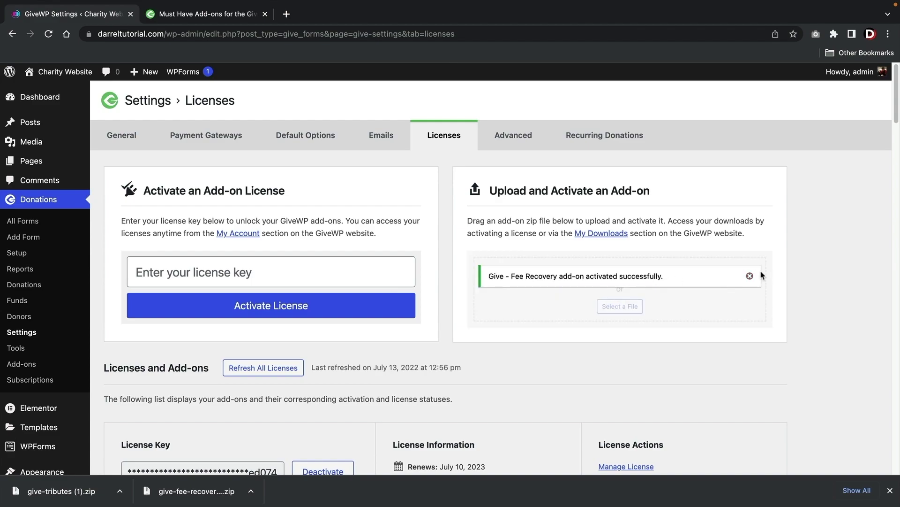
{"action": "left_click", "coordinate": [750, 276]}
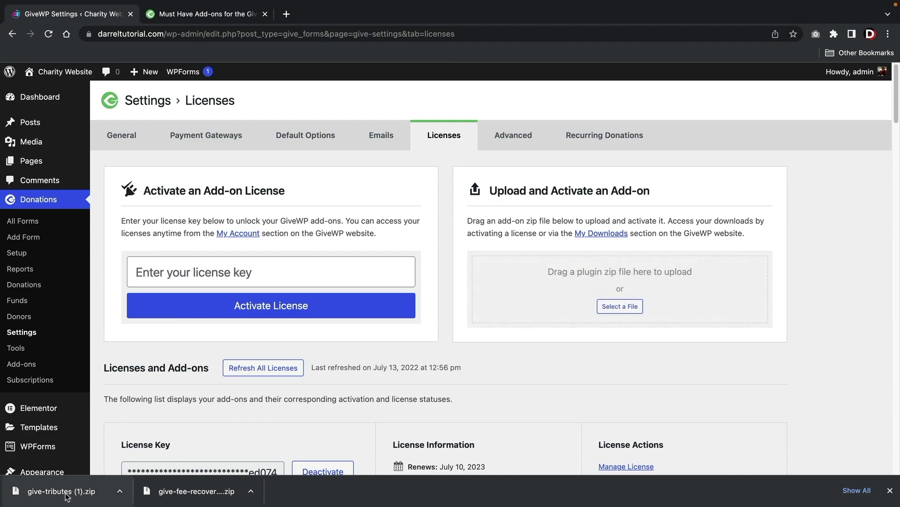
{"action": "left_click_drag", "start_coordinate": [78, 489], "coordinate": [592, 284]}
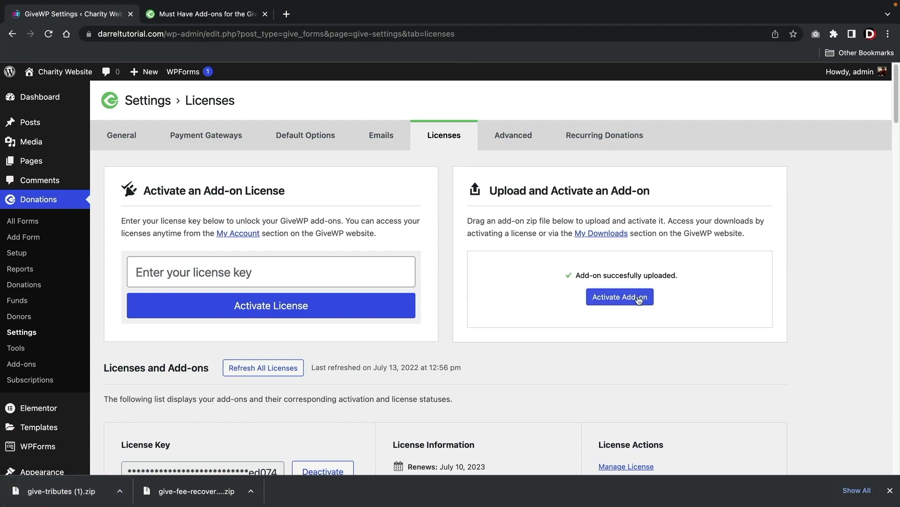
{"action": "left_click", "coordinate": [637, 300]}
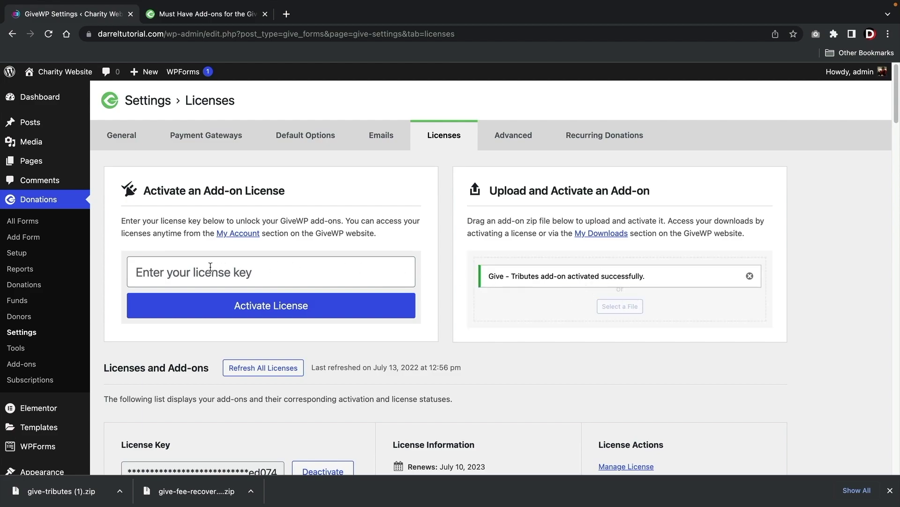
Set Save The Dogs' Fee Recovery to Customize, reviewing the 2.90% and $0.30 fees
{"action": "left_click", "coordinate": [26, 227]}
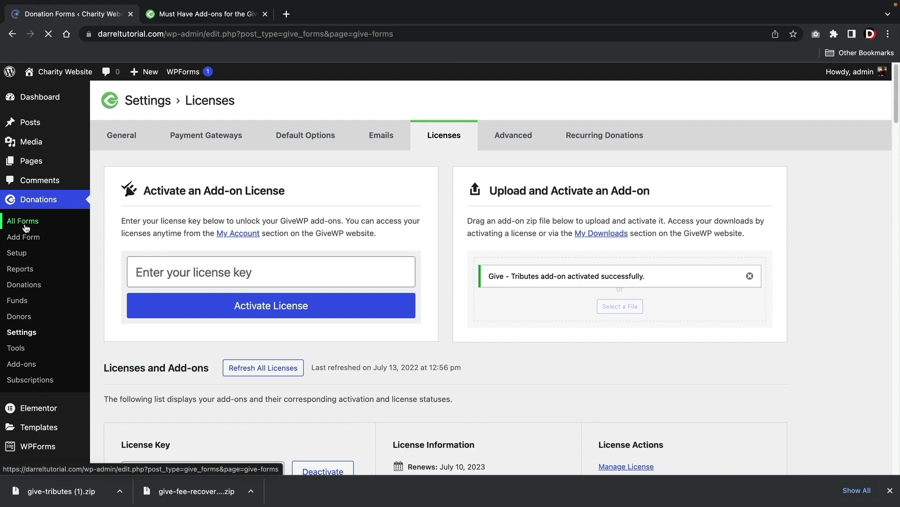
{"action": "left_click", "coordinate": [186, 277]}
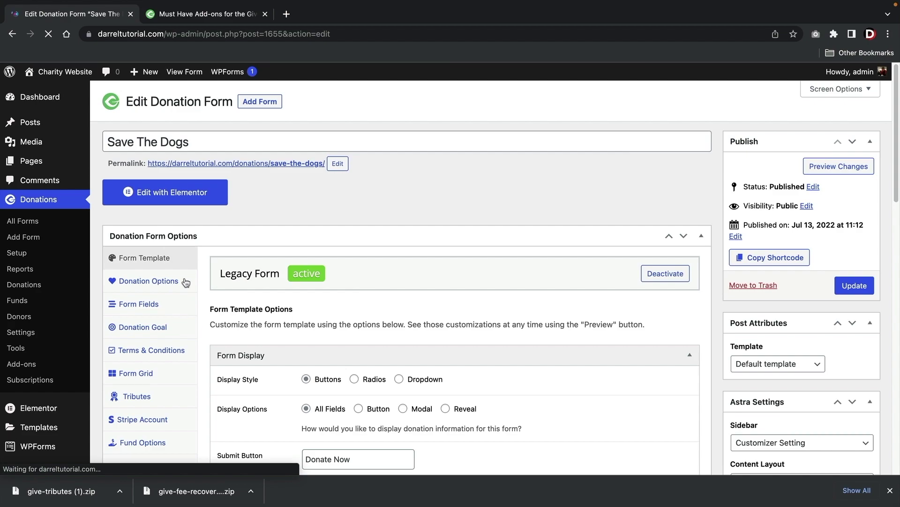
{"action": "scroll", "coordinate": [217, 288], "scroll_direction": "down", "scroll_amount": 3}
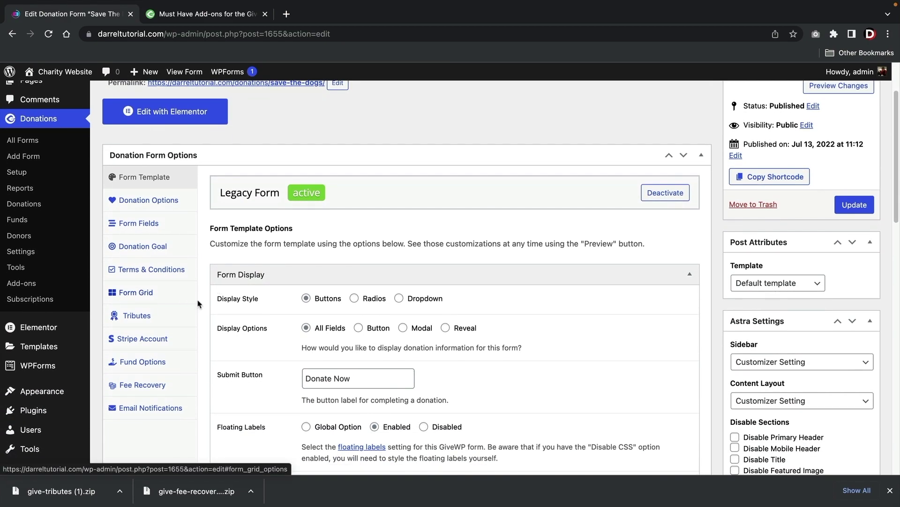
{"action": "left_click", "coordinate": [155, 384]}
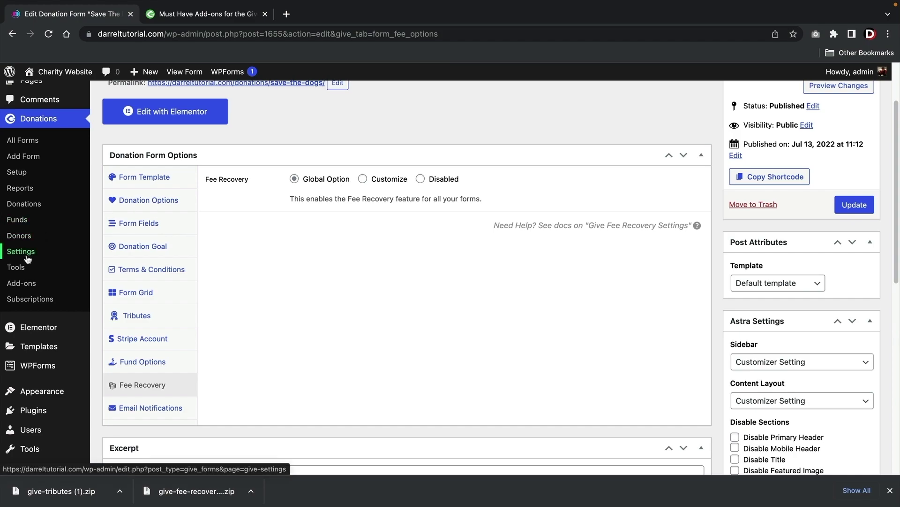
{"action": "left_click", "coordinate": [370, 178]}
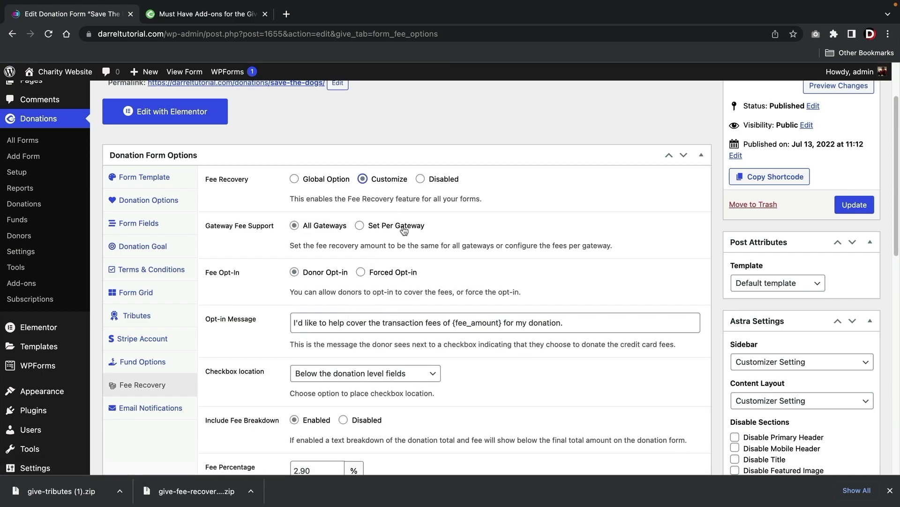
{"action": "scroll", "coordinate": [424, 224], "scroll_direction": "down", "scroll_amount": 4}
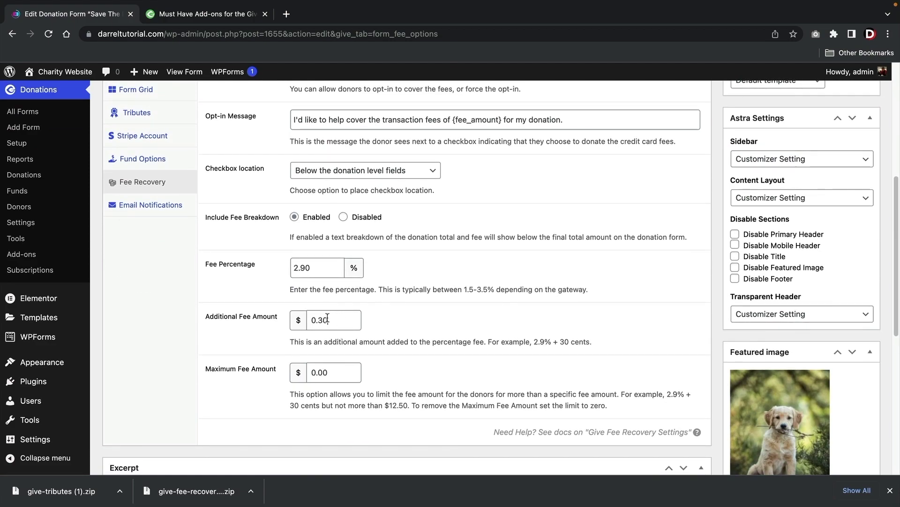
{"action": "left_click_drag", "start_coordinate": [327, 318], "coordinate": [309, 316]}
{"action": "left_click_drag", "start_coordinate": [321, 273], "coordinate": [278, 272]}
{"action": "scroll", "coordinate": [455, 305], "scroll_direction": "up", "scroll_amount": 4}
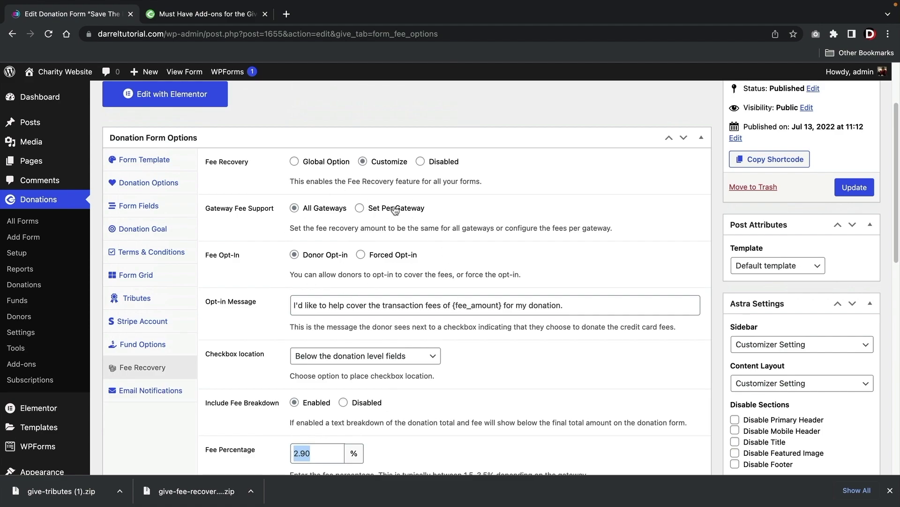
Keep one fee setting for all gateways with donor opt-in and update the form
{"action": "left_click", "coordinate": [360, 208]}
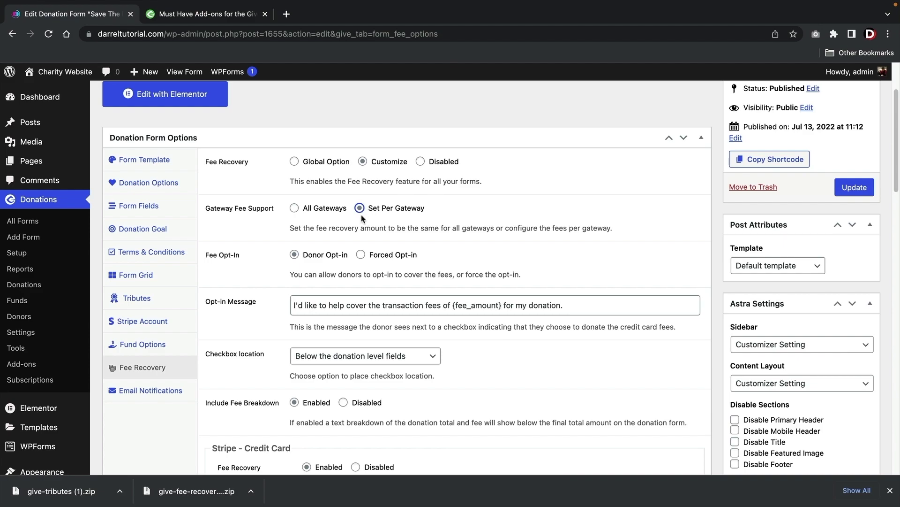
{"action": "scroll", "coordinate": [361, 218], "scroll_direction": "down", "scroll_amount": 5}
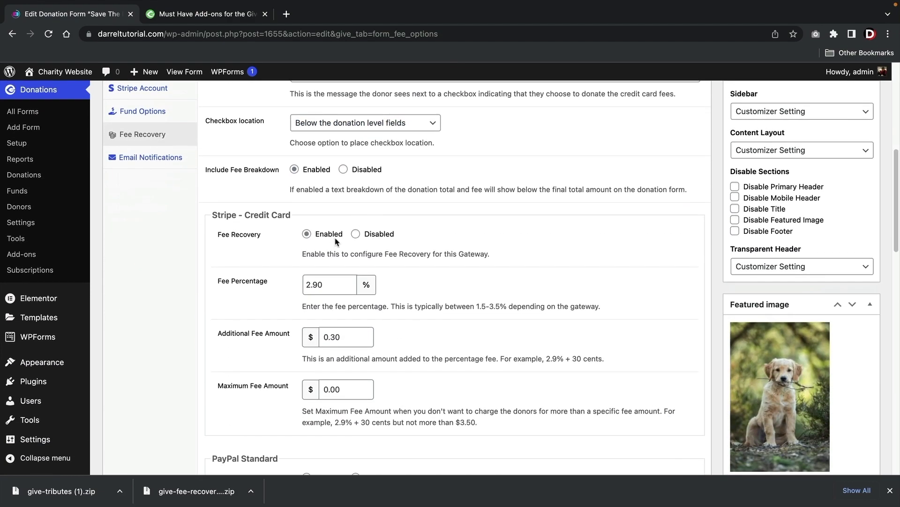
{"action": "scroll", "coordinate": [312, 232], "scroll_direction": "down", "scroll_amount": 6}
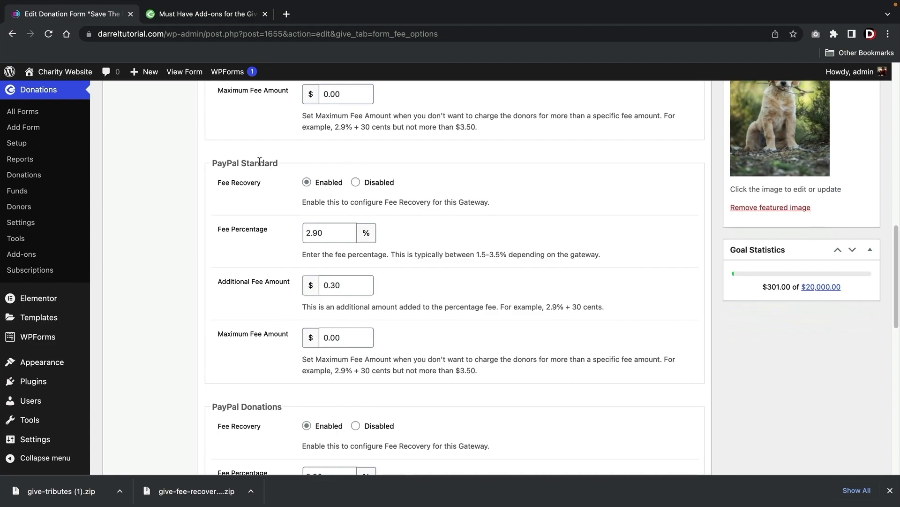
{"action": "scroll", "coordinate": [277, 192], "scroll_direction": "down", "scroll_amount": 4}
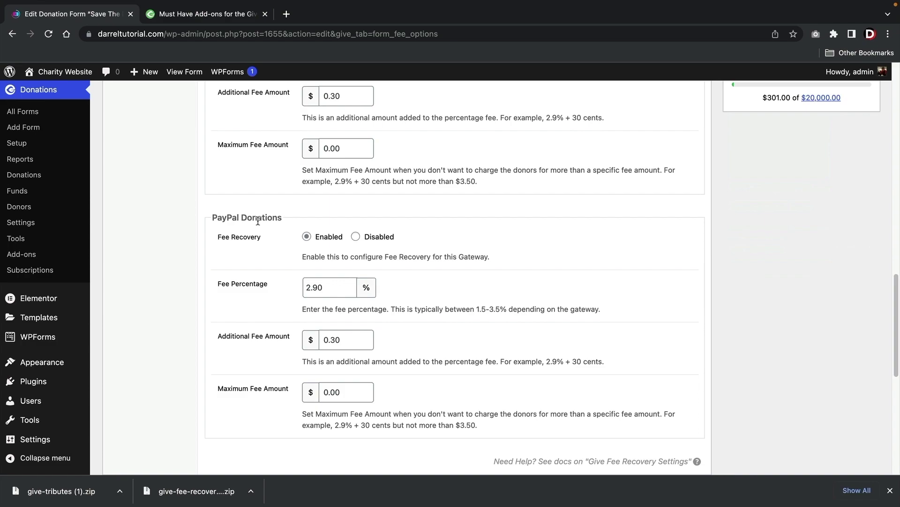
{"action": "left_click", "coordinate": [366, 237]}
{"action": "scroll", "coordinate": [398, 327], "scroll_direction": "up", "scroll_amount": 7}
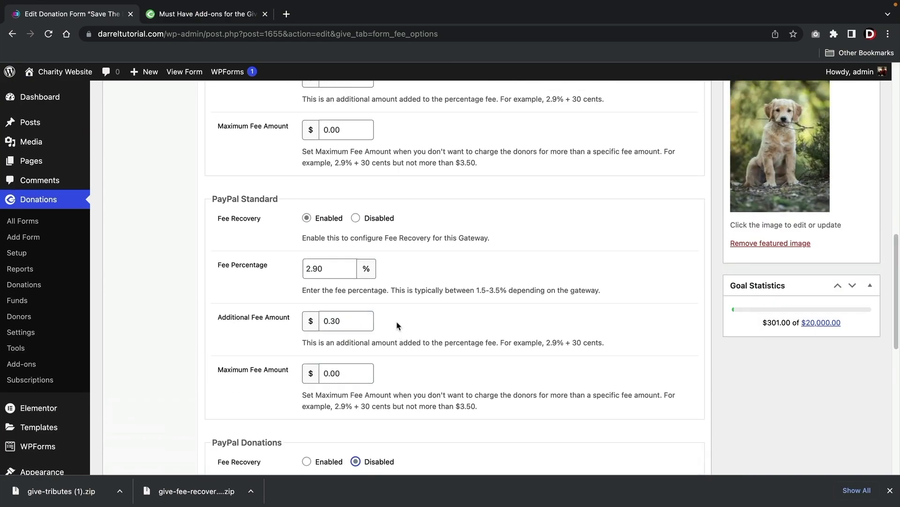
{"action": "left_click", "coordinate": [355, 315]}
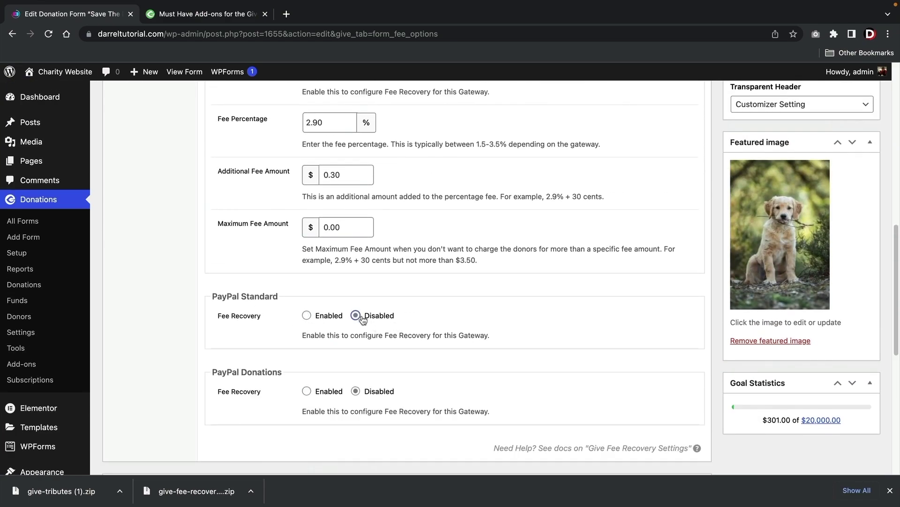
{"action": "scroll", "coordinate": [357, 315], "scroll_direction": "up", "scroll_amount": 15}
{"action": "left_click", "coordinate": [327, 308]}
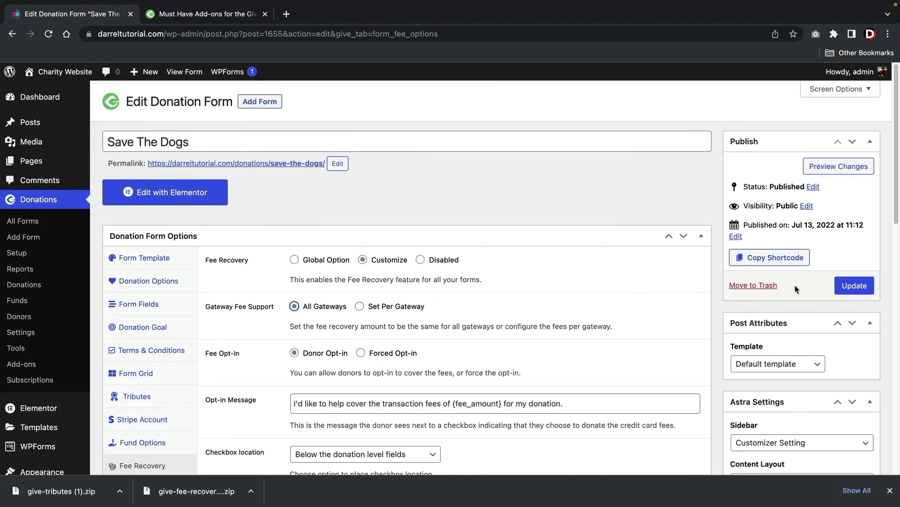
{"action": "left_click", "coordinate": [854, 285]}
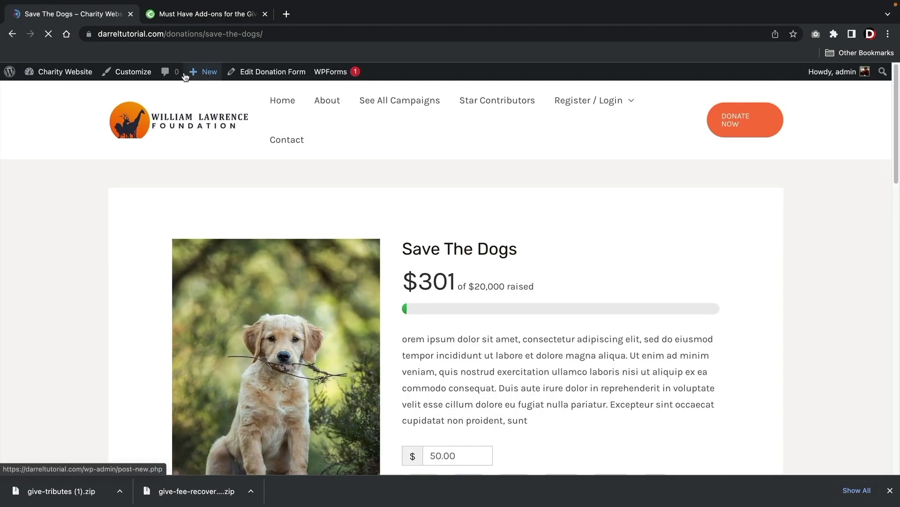
Tick the live form's checkbox to cover $1.80 in transaction fees, then return to the Dashboard
{"action": "scroll", "coordinate": [350, 232], "scroll_direction": "down", "scroll_amount": 1}
{"action": "scroll", "coordinate": [366, 235], "scroll_direction": "down", "scroll_amount": 4}
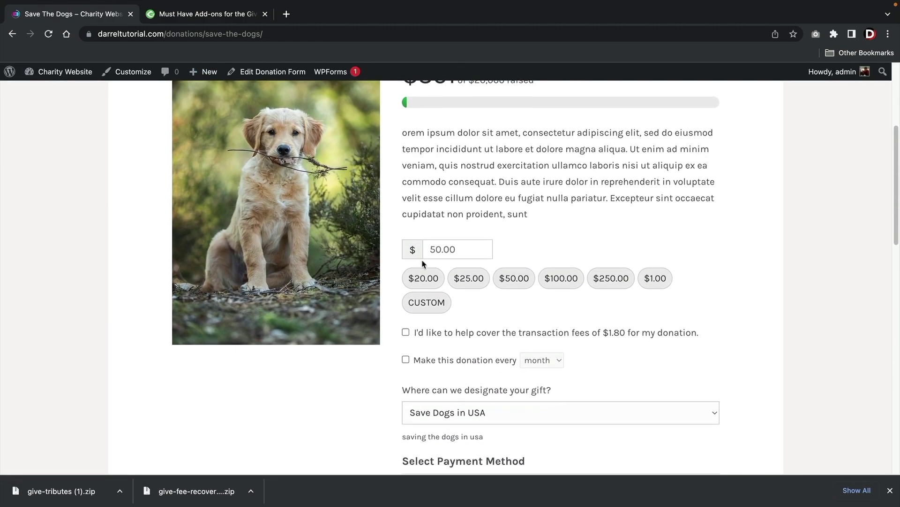
{"action": "left_click", "coordinate": [406, 332]}
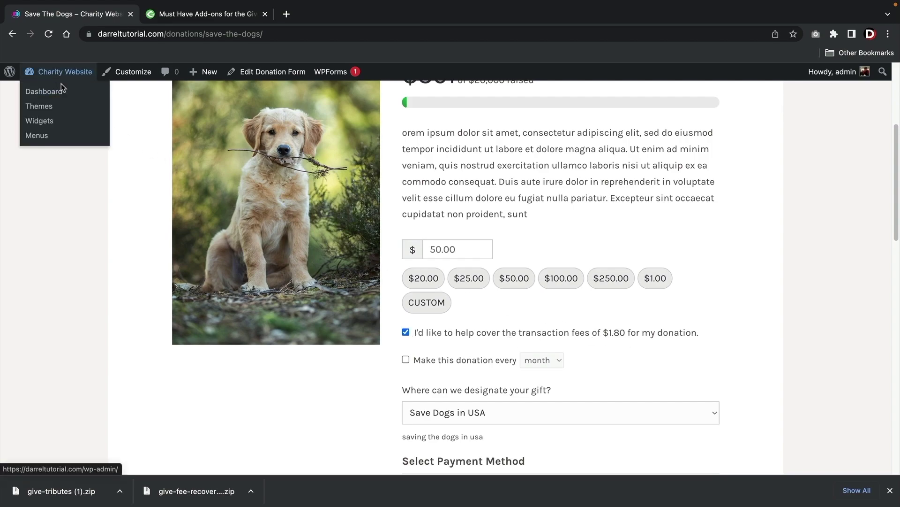
{"action": "left_click", "coordinate": [59, 92]}
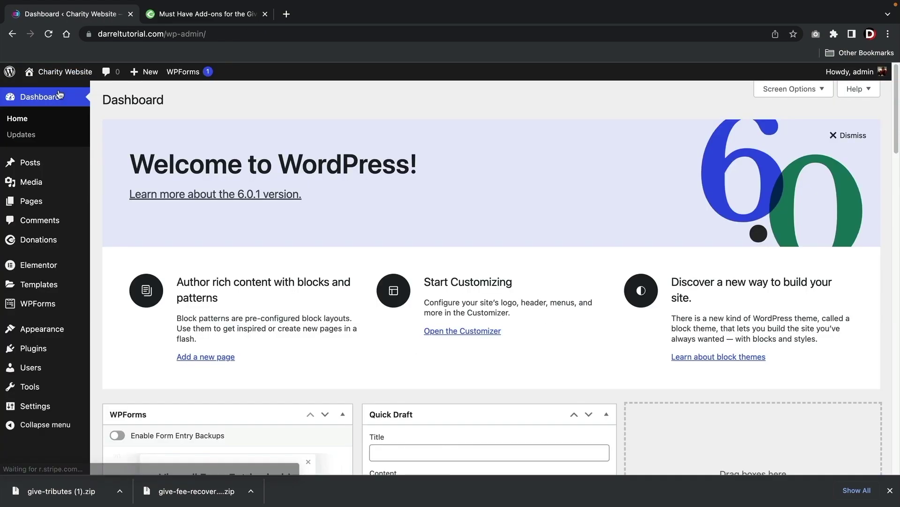
Switch the global Fee Recovery setting to Enabled (2.90%, $0.30) and save the changes
{"action": "mouse_move", "coordinate": [39, 284]}
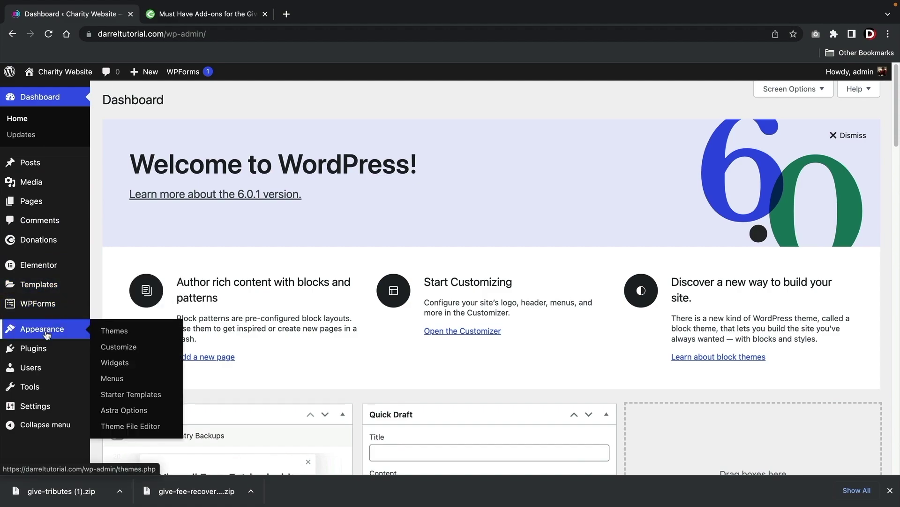
{"action": "mouse_move", "coordinate": [57, 240]}
{"action": "left_click", "coordinate": [132, 357]}
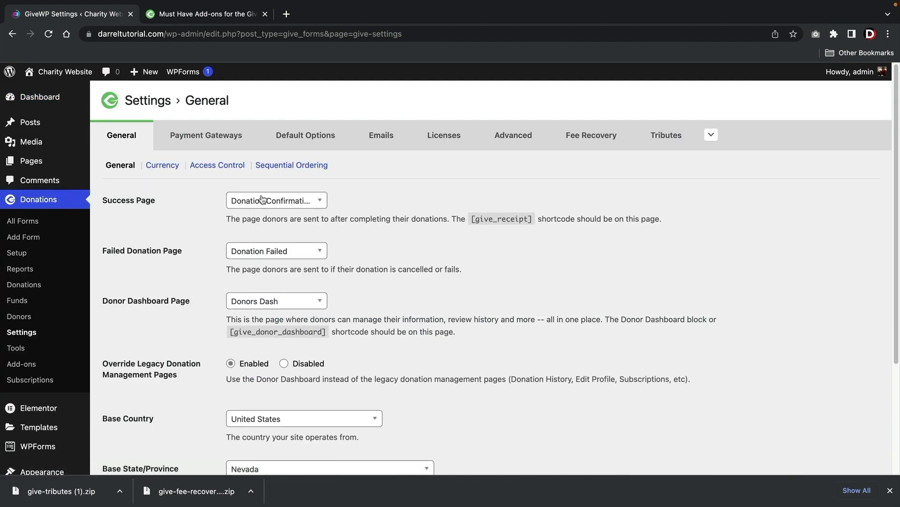
{"action": "left_click", "coordinate": [308, 137]}
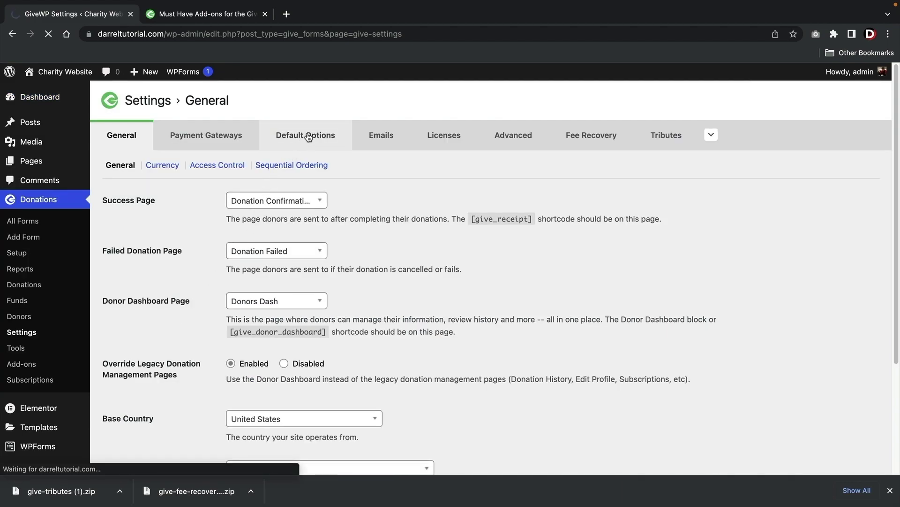
{"action": "left_click", "coordinate": [601, 138]}
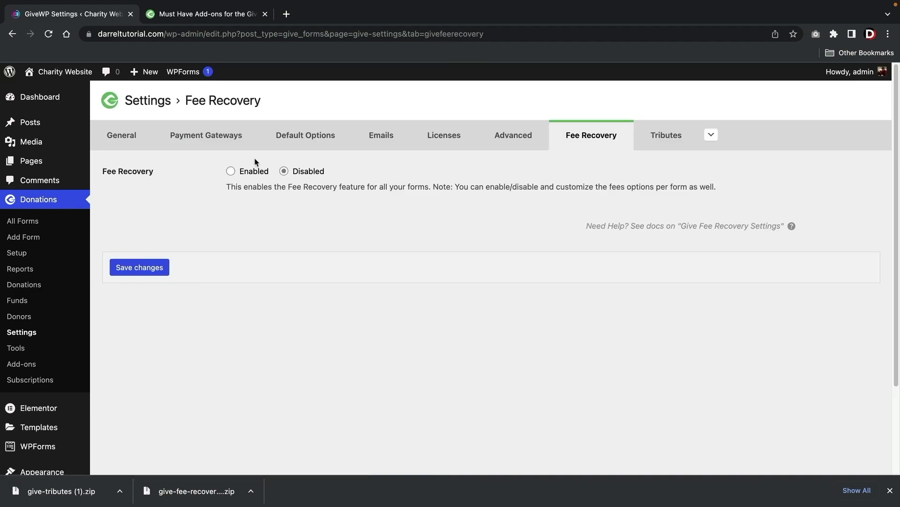
{"action": "left_click", "coordinate": [231, 171]}
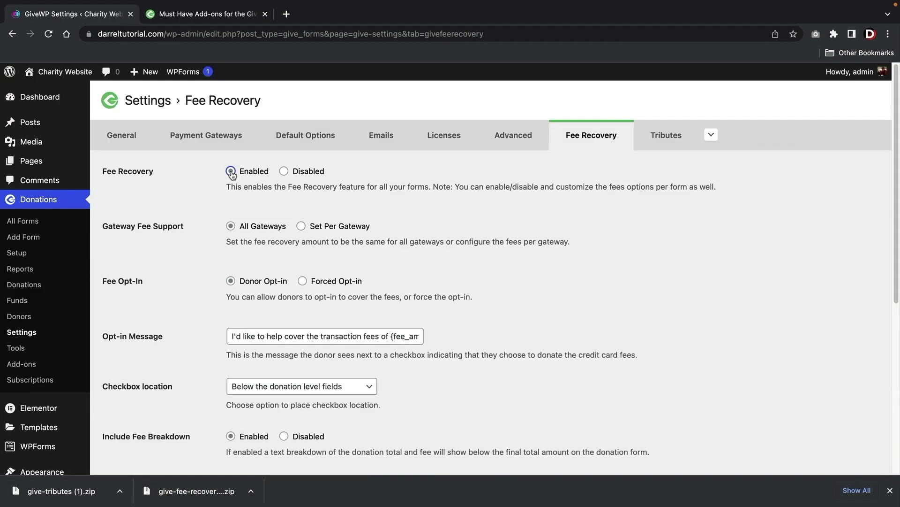
{"action": "scroll", "coordinate": [195, 251], "scroll_direction": "down", "scroll_amount": 6}
{"action": "left_click", "coordinate": [143, 409]}
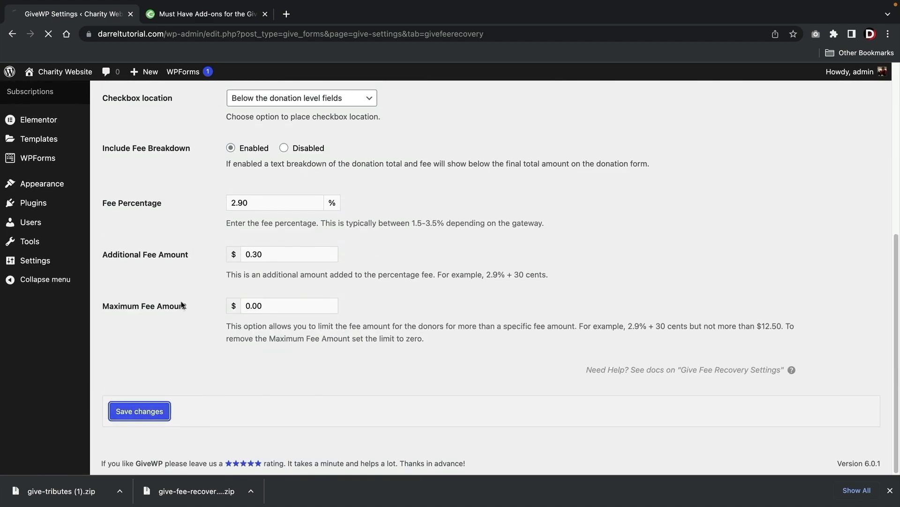
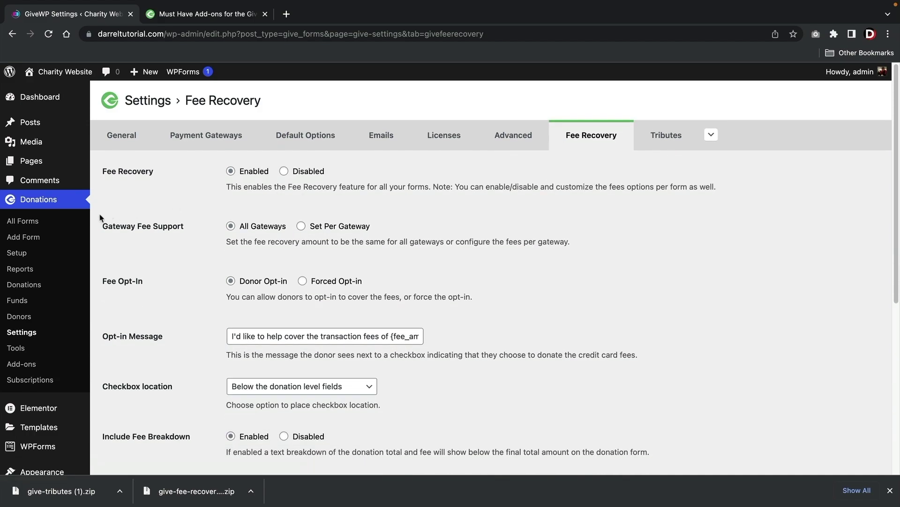
Open the Save The Dogs form's Tributes settings and choose Customize
{"action": "left_click", "coordinate": [31, 225]}
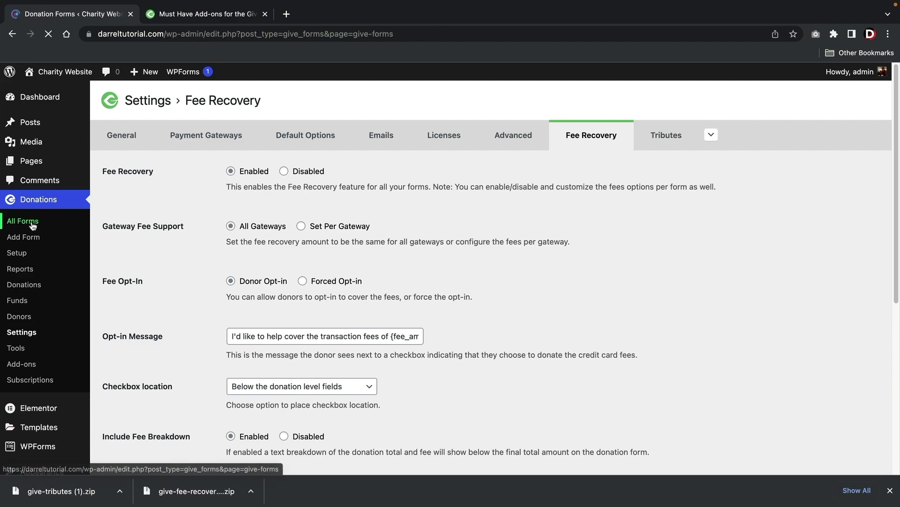
{"action": "left_click", "coordinate": [186, 277]}
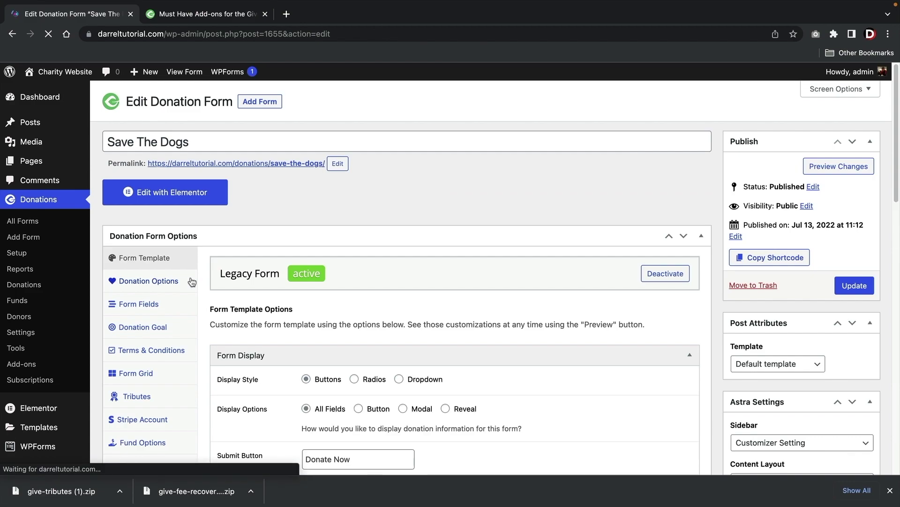
{"action": "scroll", "coordinate": [192, 281], "scroll_direction": "down", "scroll_amount": 1}
{"action": "scroll", "coordinate": [192, 282], "scroll_direction": "down", "scroll_amount": 5}
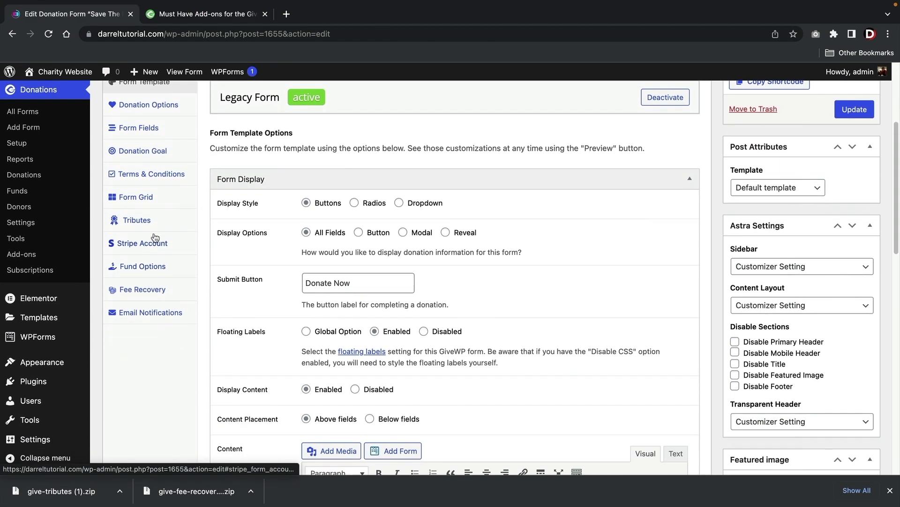
{"action": "left_click", "coordinate": [146, 228]}
{"action": "scroll", "coordinate": [277, 286], "scroll_direction": "up", "scroll_amount": 4}
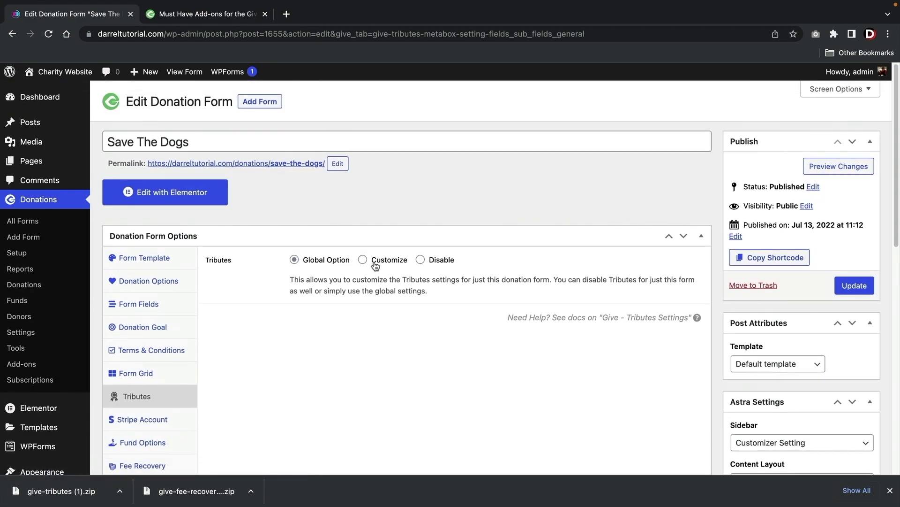
{"action": "left_click", "coordinate": [375, 265]}
{"action": "scroll", "coordinate": [375, 265], "scroll_direction": "down", "scroll_amount": 3}
{"action": "scroll", "coordinate": [301, 186], "scroll_direction": "up", "scroll_amount": 1}
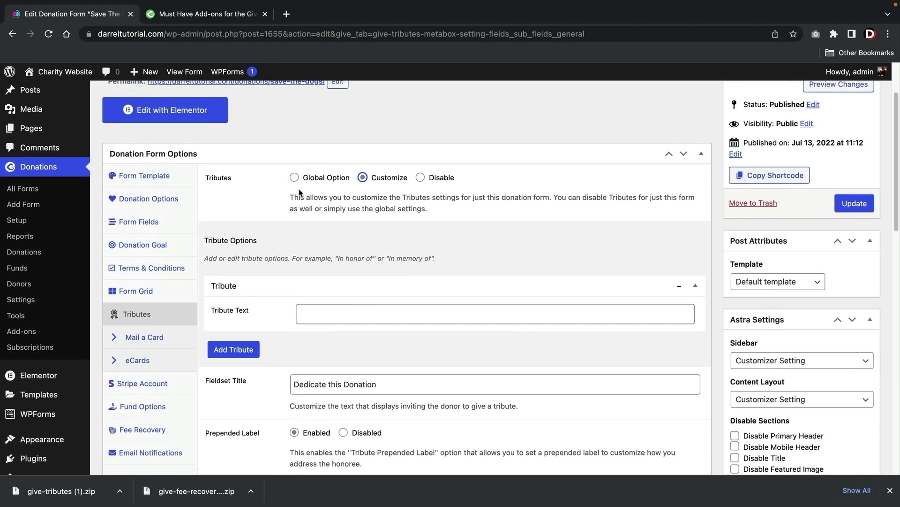
Add two Tribute Text entries: 'In Honor of' and 'In Memory Of'
{"action": "left_click", "coordinate": [402, 307]}
{"action": "scroll", "coordinate": [398, 310], "scroll_direction": "down", "scroll_amount": 2}
{"action": "left_click", "coordinate": [256, 305]}
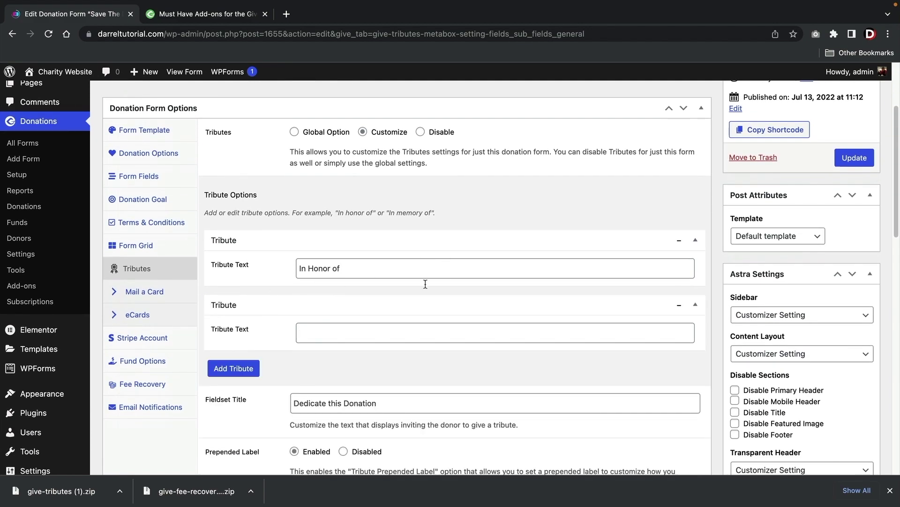
{"action": "left_click", "coordinate": [362, 339]}
{"action": "scroll", "coordinate": [387, 335], "scroll_direction": "down", "scroll_amount": 2}
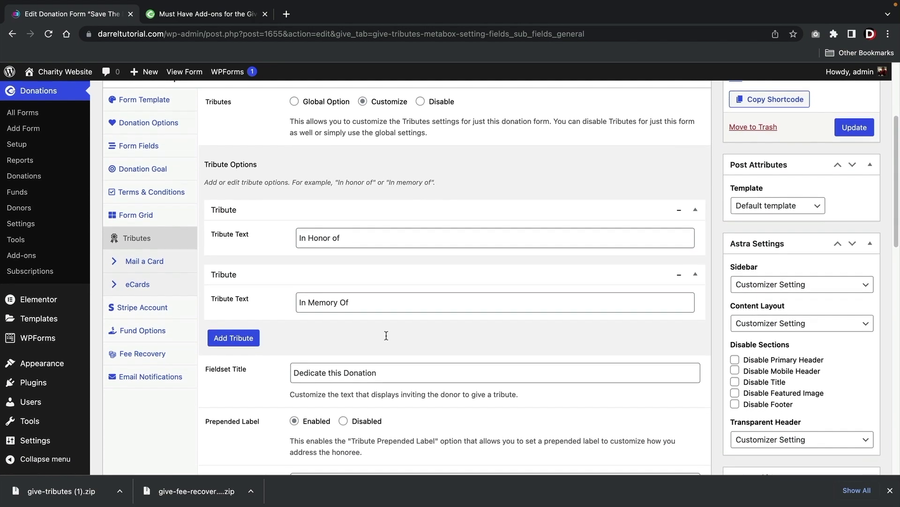
{"action": "scroll", "coordinate": [386, 338], "scroll_direction": "down", "scroll_amount": 4}
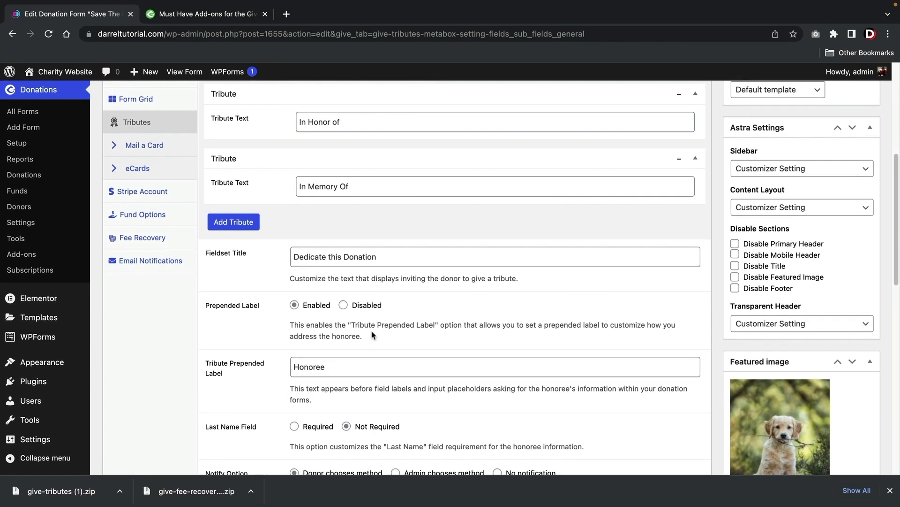
{"action": "scroll", "coordinate": [300, 302], "scroll_direction": "down", "scroll_amount": 3}
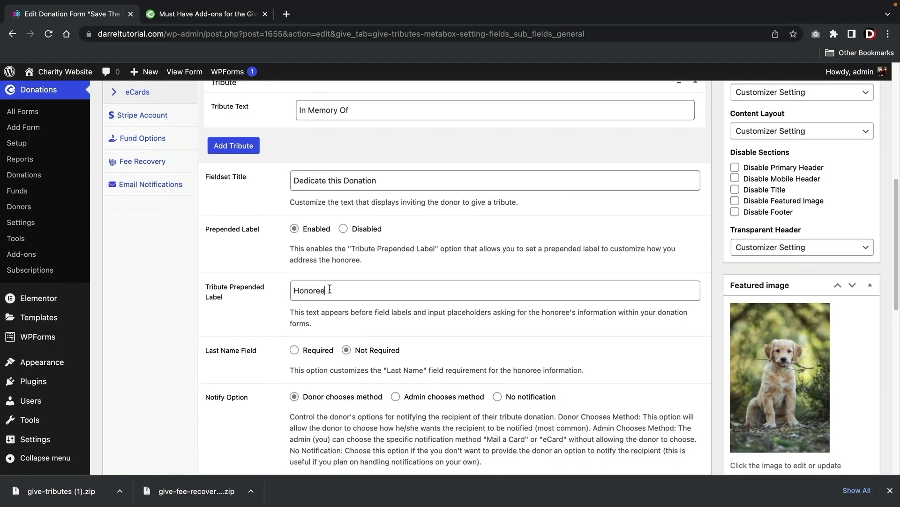
{"action": "left_click_drag", "start_coordinate": [329, 289], "coordinate": [313, 291]}
{"action": "left_click", "coordinate": [371, 294]}
Update the Save The Dogs form and view its live donation page
{"action": "scroll", "coordinate": [372, 294], "scroll_direction": "down", "scroll_amount": 3}
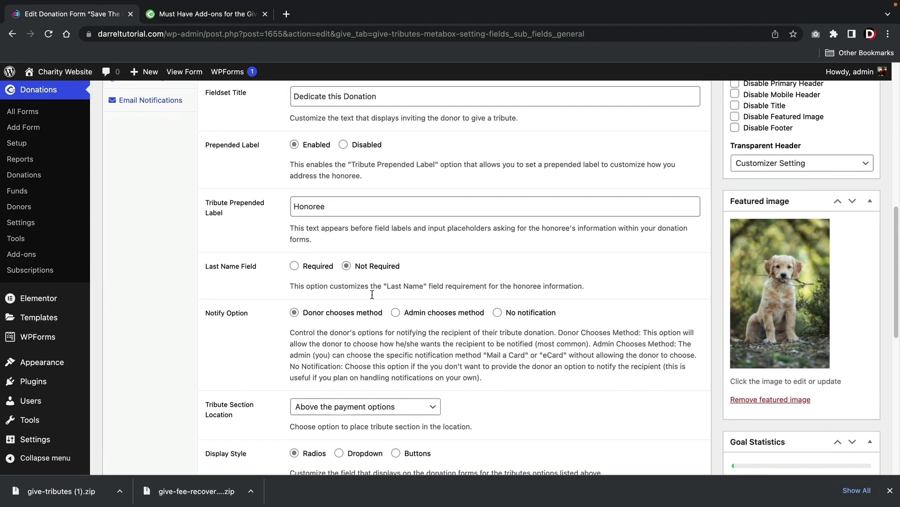
{"action": "scroll", "coordinate": [372, 294], "scroll_direction": "down", "scroll_amount": 1}
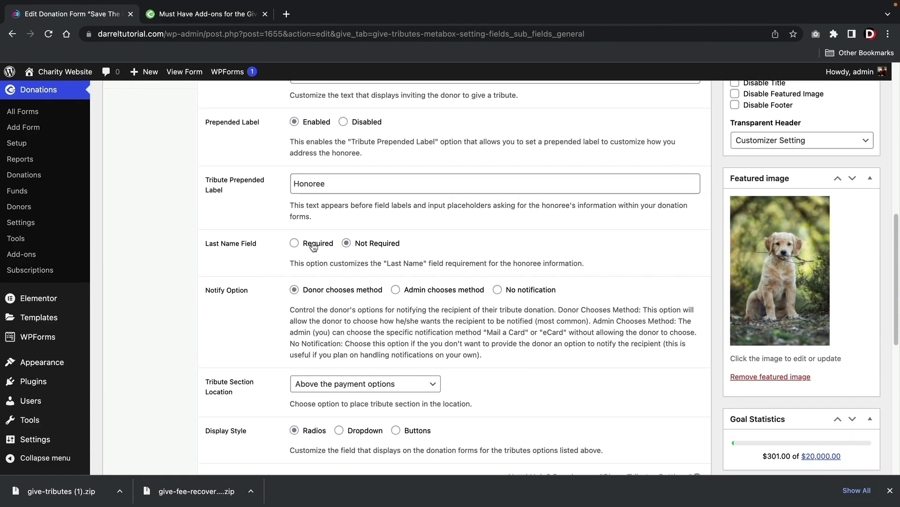
{"action": "scroll", "coordinate": [314, 247], "scroll_direction": "down", "scroll_amount": 3}
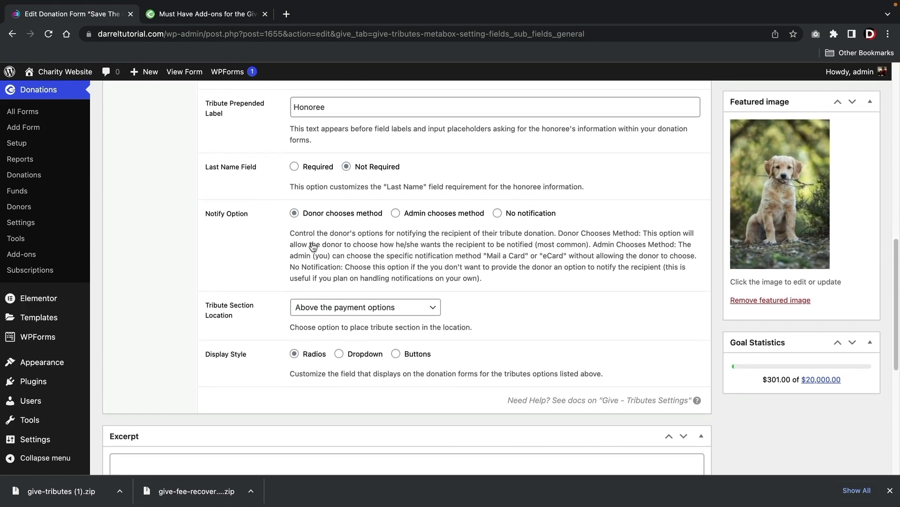
{"action": "scroll", "coordinate": [512, 332], "scroll_direction": "up", "scroll_amount": 20}
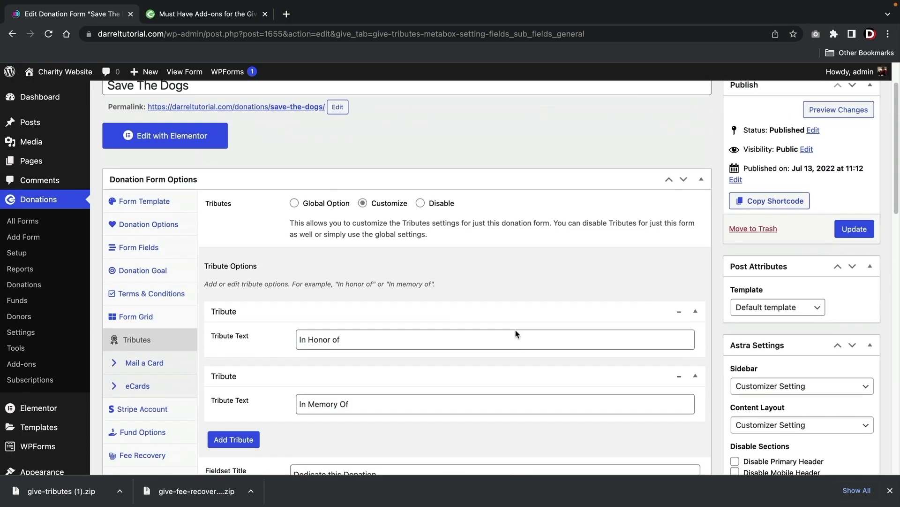
{"action": "left_click", "coordinate": [854, 233]}
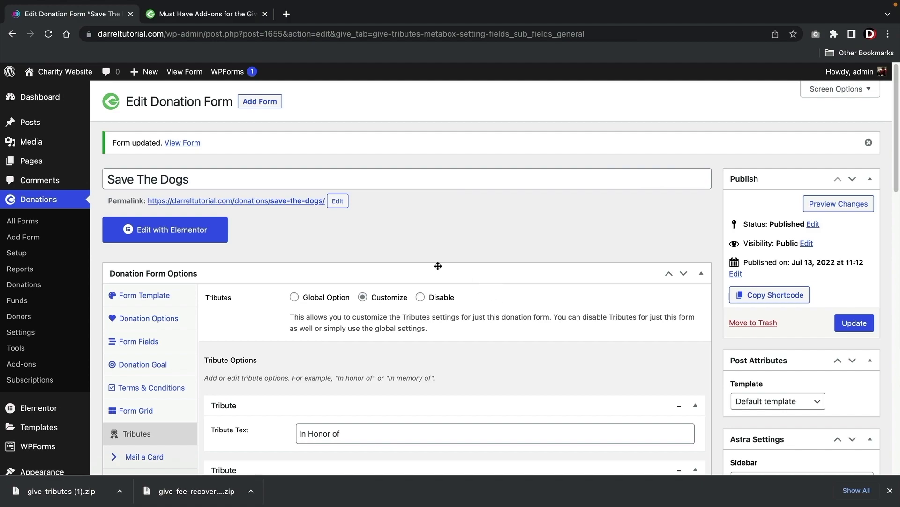
{"action": "left_click", "coordinate": [186, 73]}
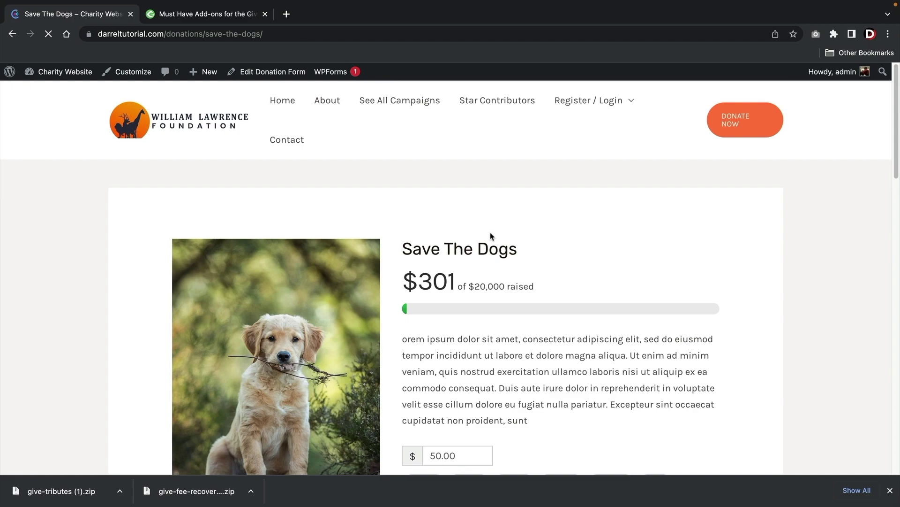
Choose 'Yes, please' to dedicate the donation and select In Memory Of
{"action": "scroll", "coordinate": [491, 236], "scroll_direction": "down", "scroll_amount": 5}
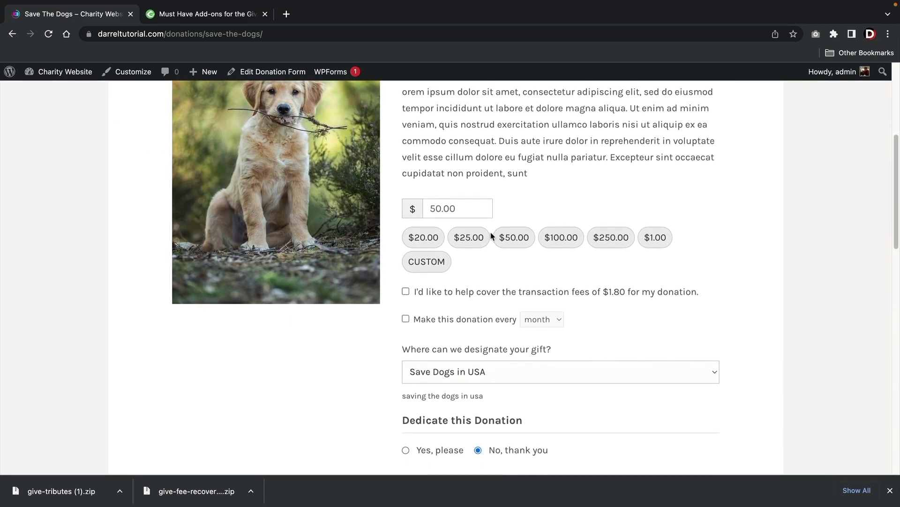
{"action": "scroll", "coordinate": [491, 235], "scroll_direction": "down", "scroll_amount": 4}
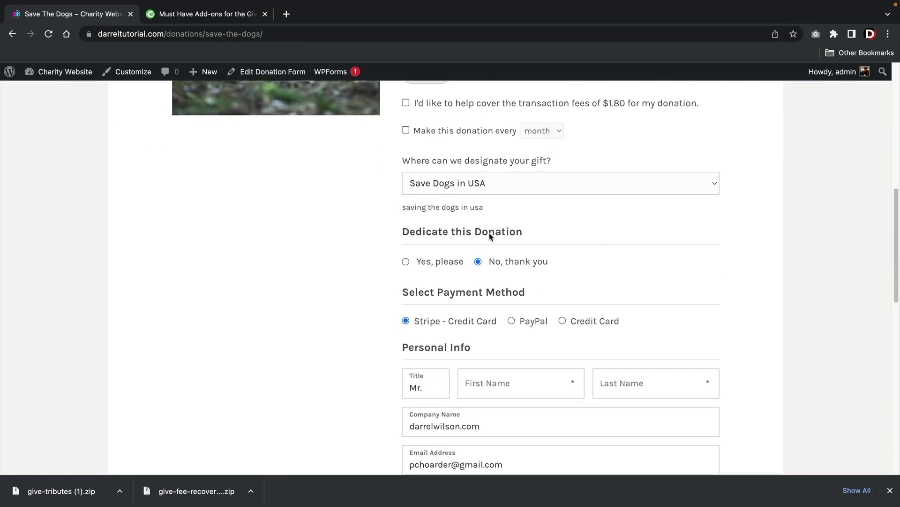
{"action": "left_click", "coordinate": [436, 261]}
{"action": "scroll", "coordinate": [474, 258], "scroll_direction": "down", "scroll_amount": 1}
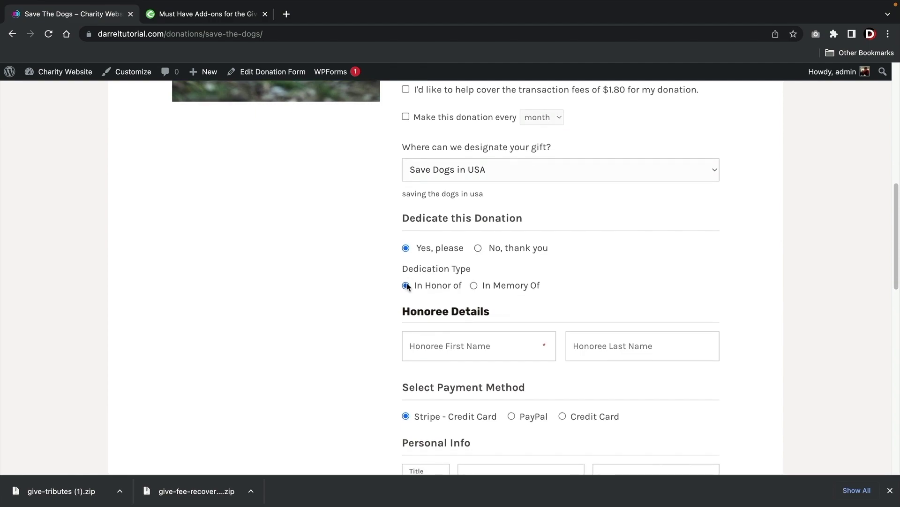
{"action": "left_click", "coordinate": [488, 285]}
Enter the honoree's name in the Honoree Details fields
{"action": "left_click", "coordinate": [504, 344]}
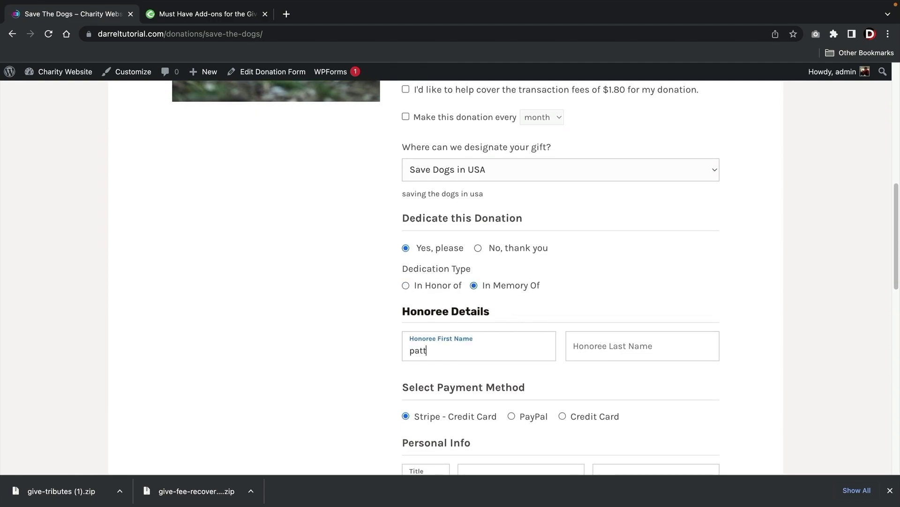
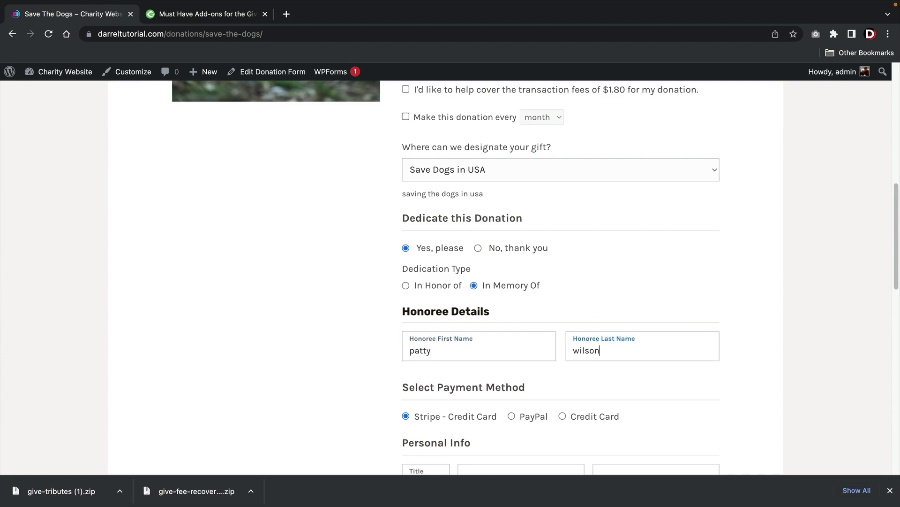
{"action": "scroll", "coordinate": [503, 345], "scroll_direction": "down", "scroll_amount": 1}
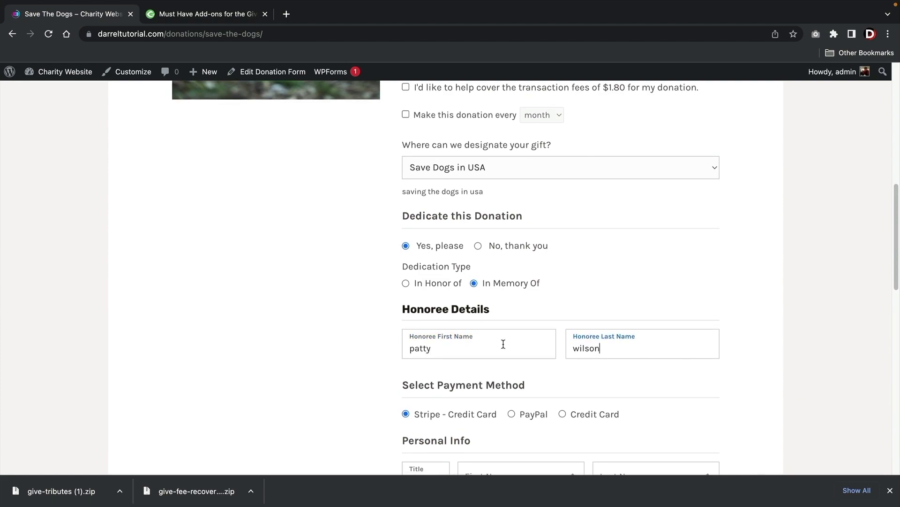
{"action": "scroll", "coordinate": [497, 340], "scroll_direction": "down", "scroll_amount": 1}
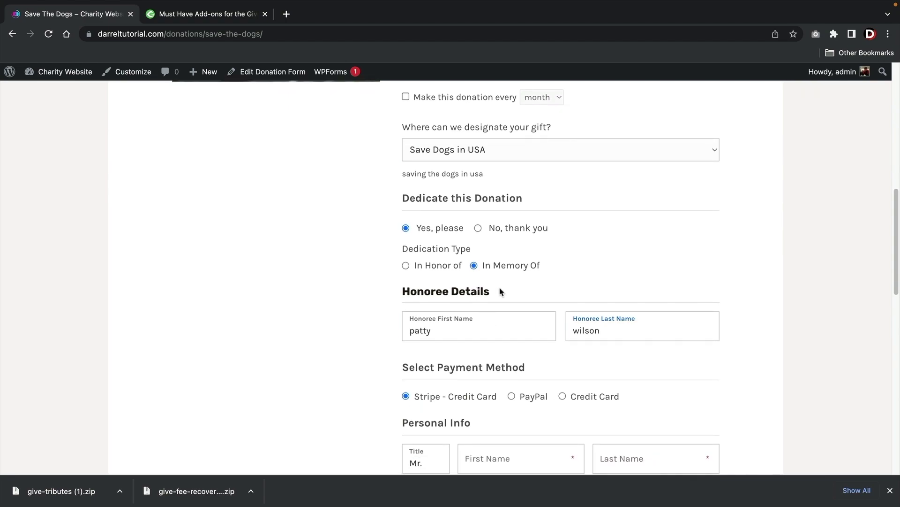
{"action": "left_click_drag", "start_coordinate": [501, 291], "coordinate": [402, 292]}
{"action": "left_click", "coordinate": [418, 293]}
{"action": "scroll", "coordinate": [362, 294], "scroll_direction": "up", "scroll_amount": 2}
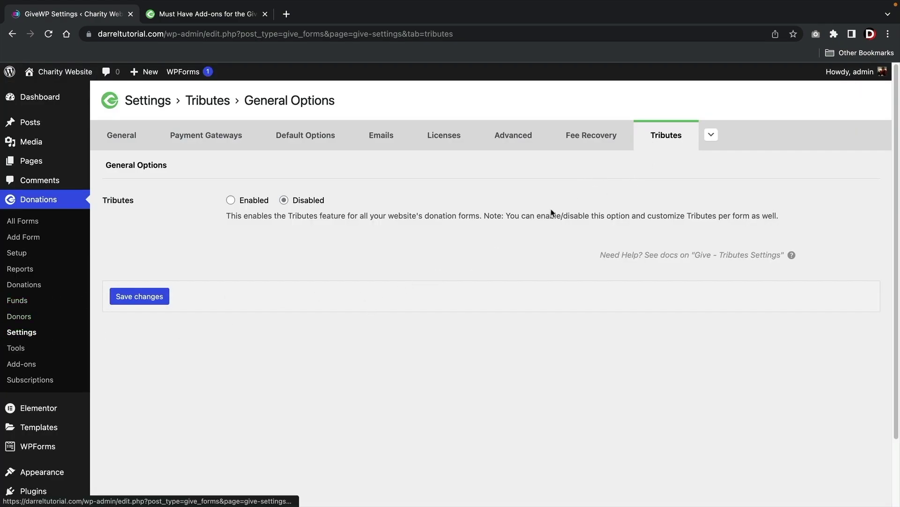
Toggle site-wide Tributes to Enabled, back to Disabled, and save the changes
{"action": "left_click", "coordinate": [231, 201]}
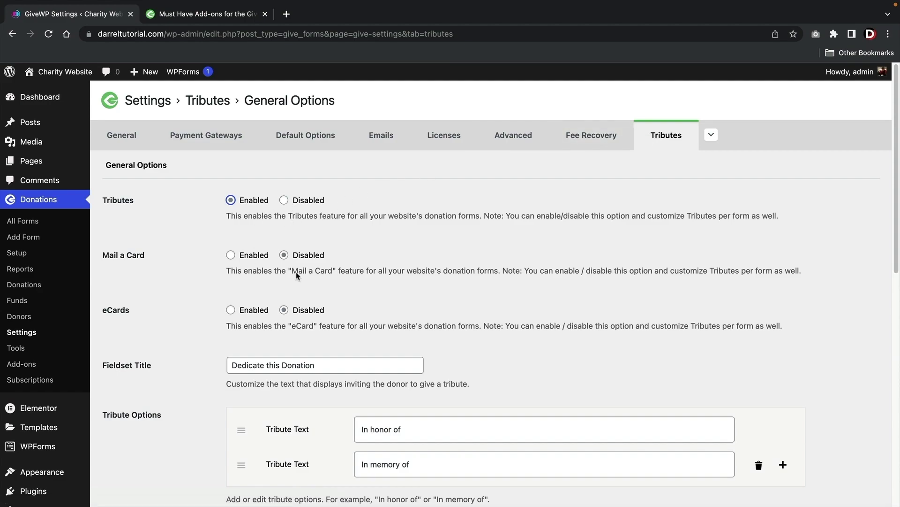
{"action": "left_click", "coordinate": [284, 201]}
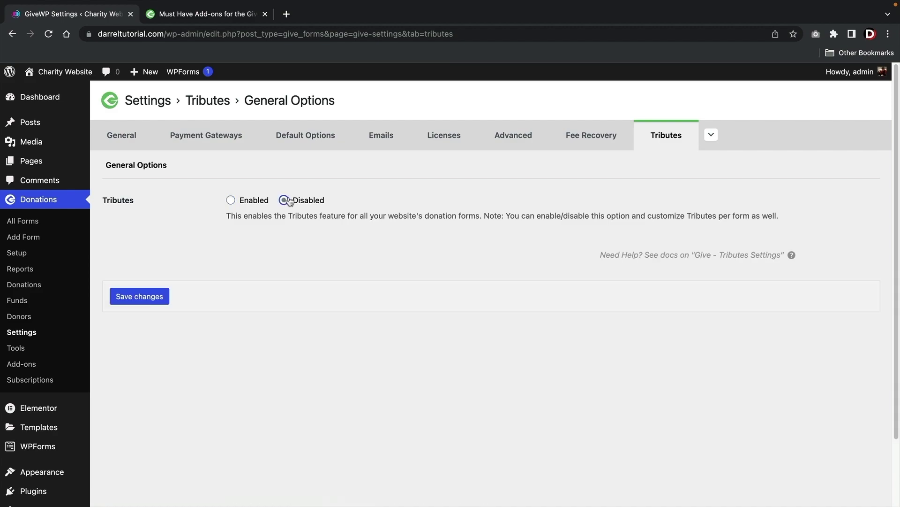
{"action": "left_click", "coordinate": [158, 300]}
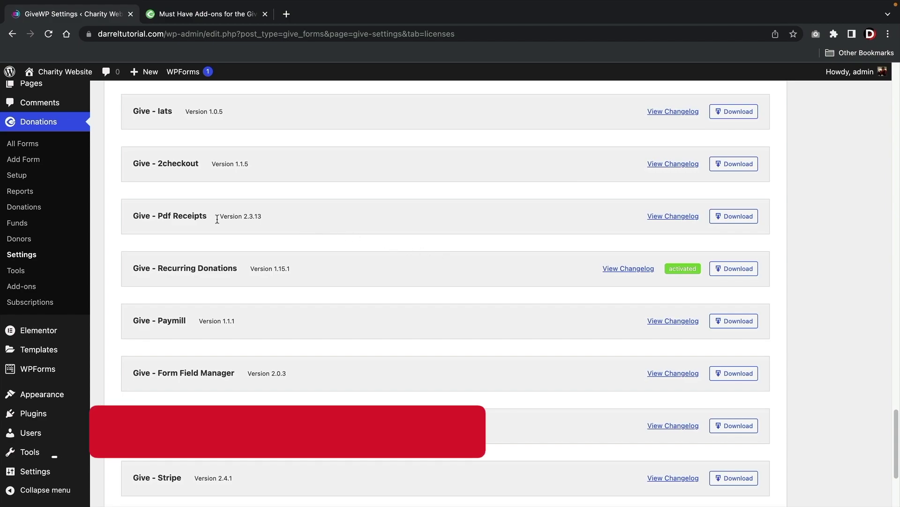
Download the Give Stripe and Give Pdf Receipts add-on zips from the Licenses list
{"action": "left_click_drag", "start_coordinate": [179, 216], "coordinate": [202, 216]}
{"action": "left_click_drag", "start_coordinate": [156, 476], "coordinate": [181, 477]}
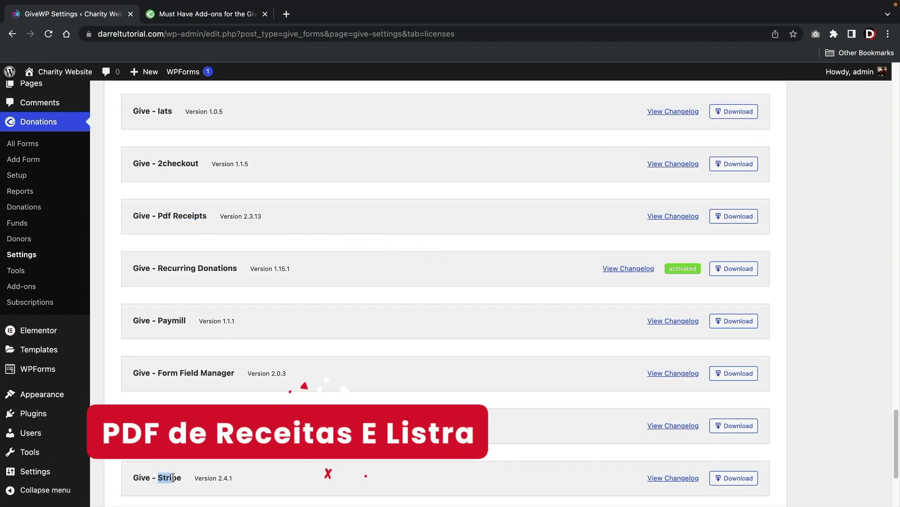
{"action": "left_click", "coordinate": [200, 18]}
{"action": "scroll", "coordinate": [593, 364], "scroll_direction": "down", "scroll_amount": 2}
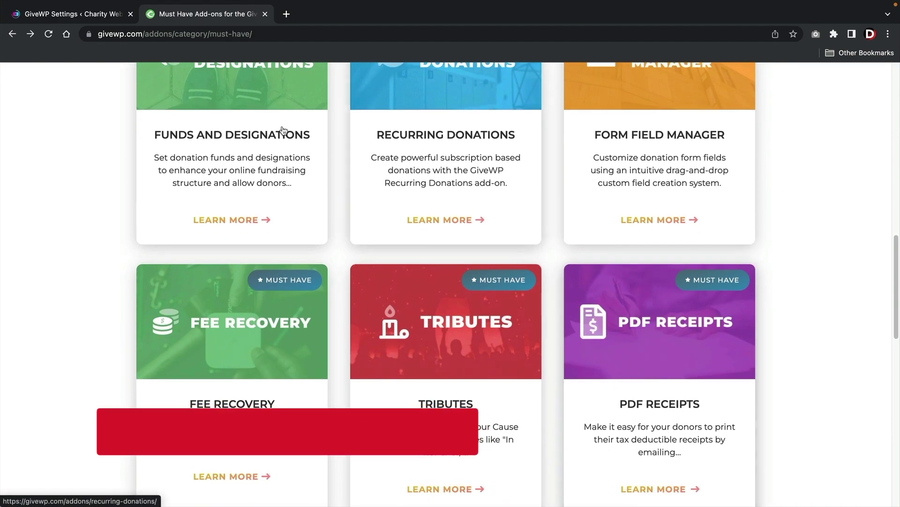
{"action": "left_click", "coordinate": [92, 16]}
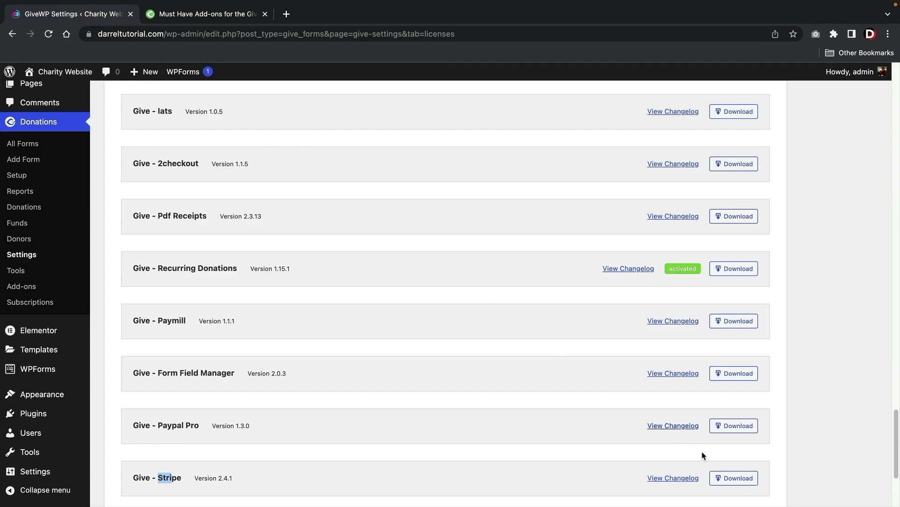
{"action": "left_click", "coordinate": [732, 480]}
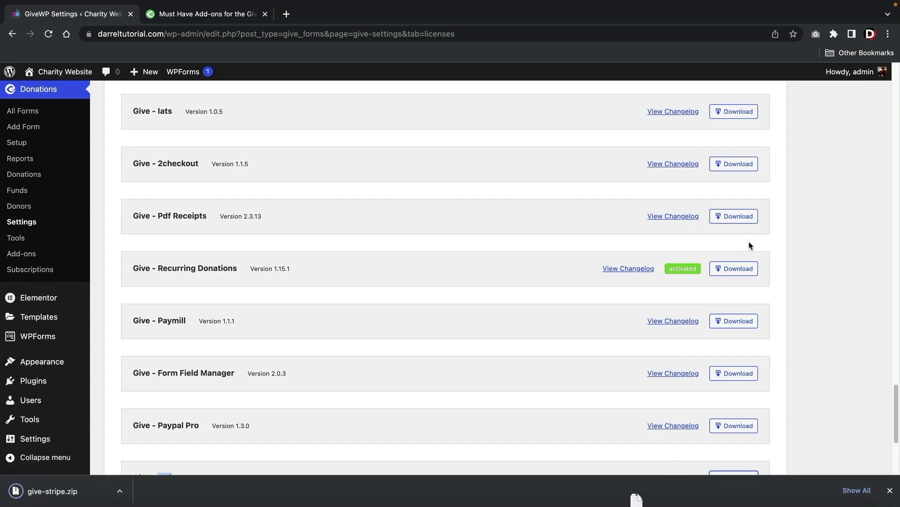
{"action": "left_click", "coordinate": [753, 216]}
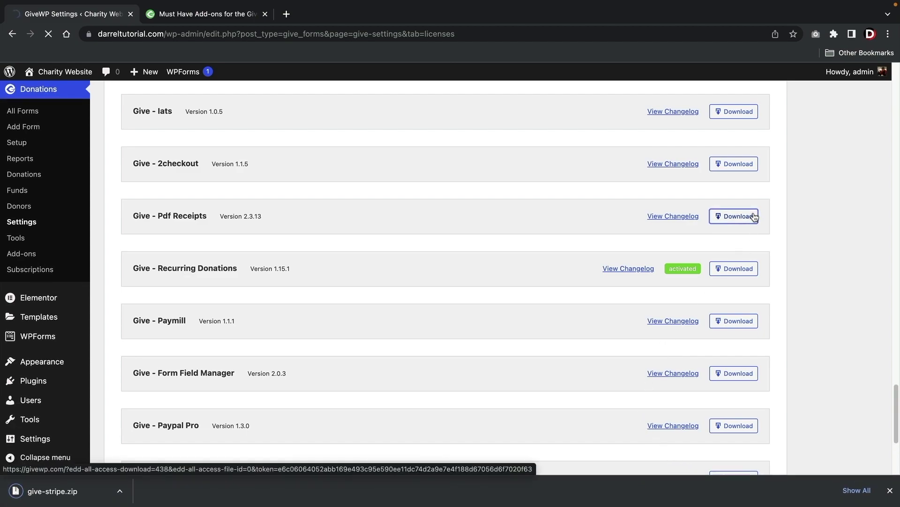
{"action": "scroll", "coordinate": [426, 344], "scroll_direction": "up", "scroll_amount": 20}
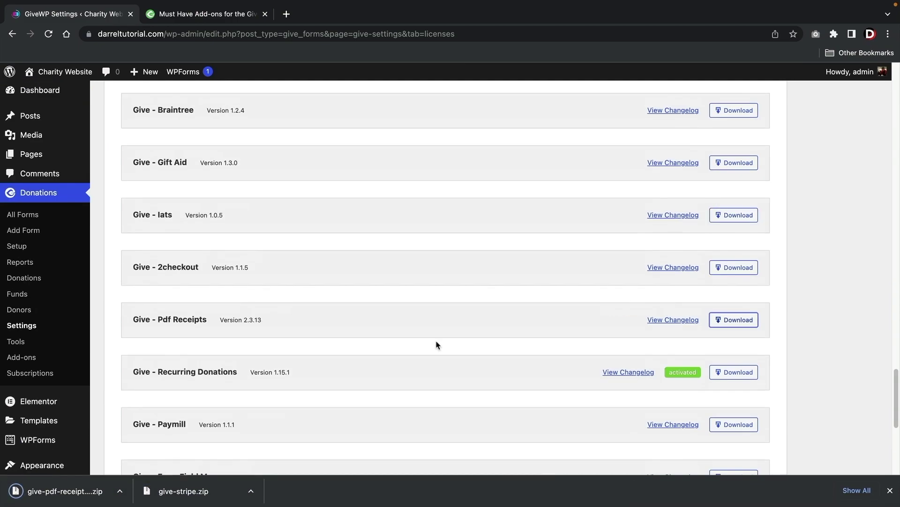
{"action": "scroll", "coordinate": [436, 344], "scroll_direction": "up", "scroll_amount": 1}
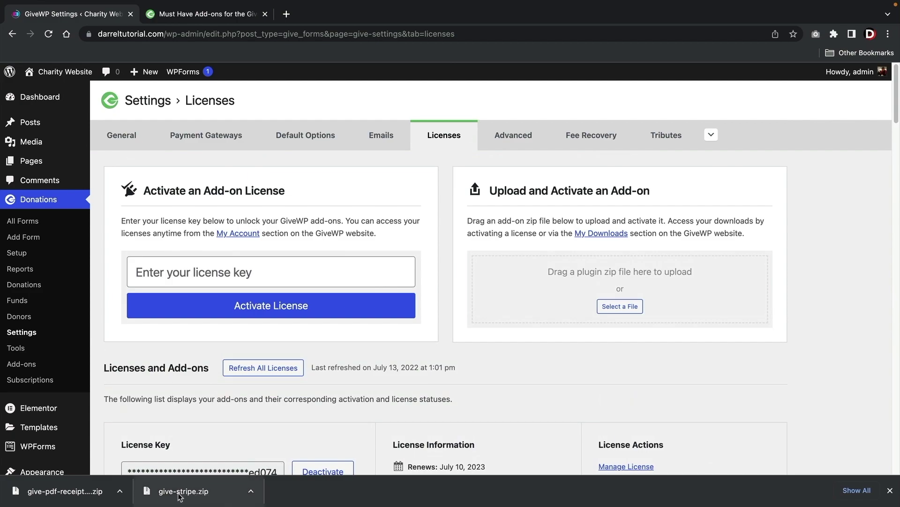
Upload and activate the Stripe Gateway and PDF Receipts add-on zips, then reload settings
{"action": "left_click_drag", "start_coordinate": [186, 492], "coordinate": [573, 287]}
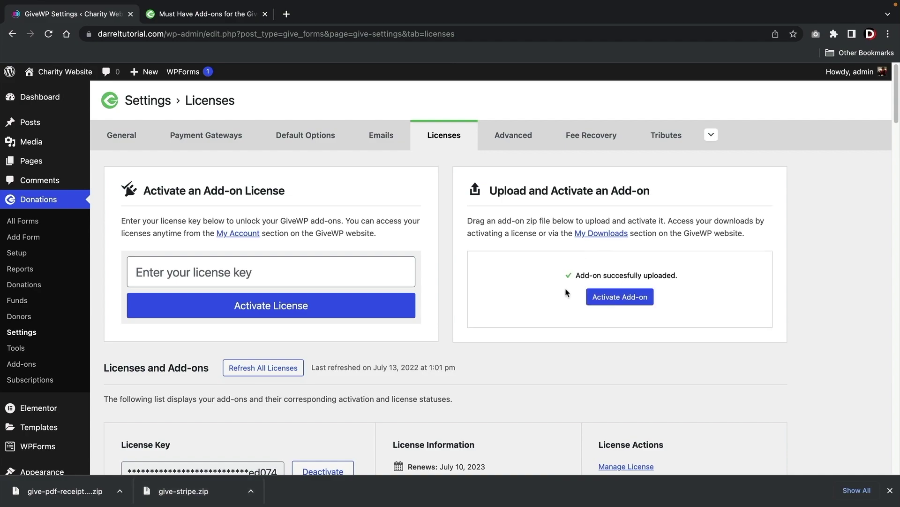
{"action": "left_click", "coordinate": [613, 298]}
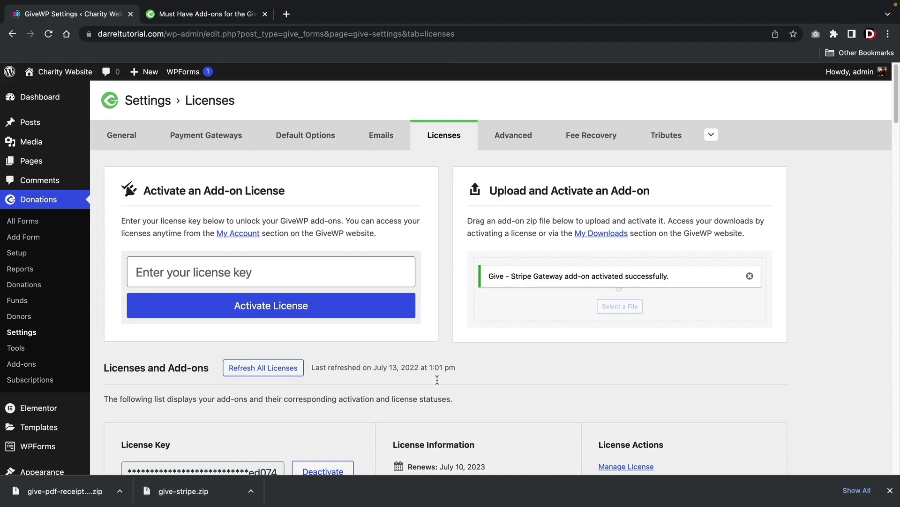
{"action": "left_click", "coordinate": [750, 277]}
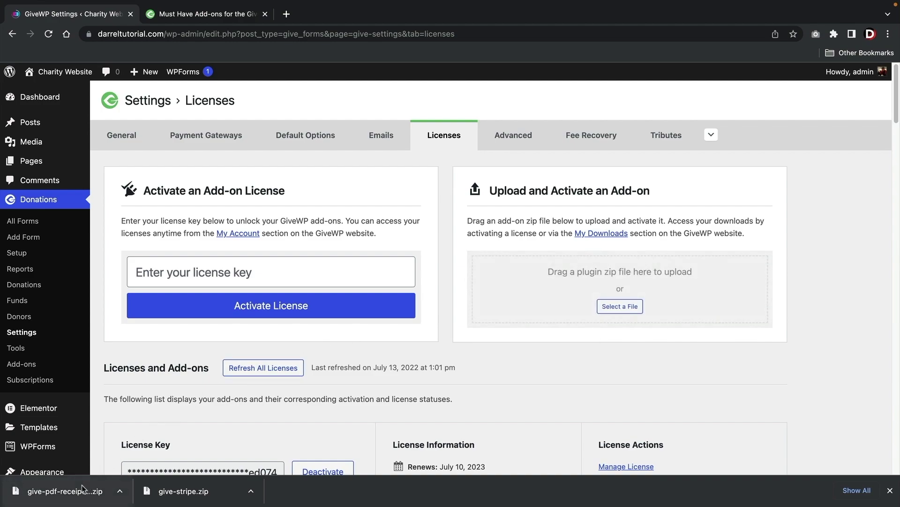
{"action": "left_click_drag", "start_coordinate": [82, 485], "coordinate": [567, 287]}
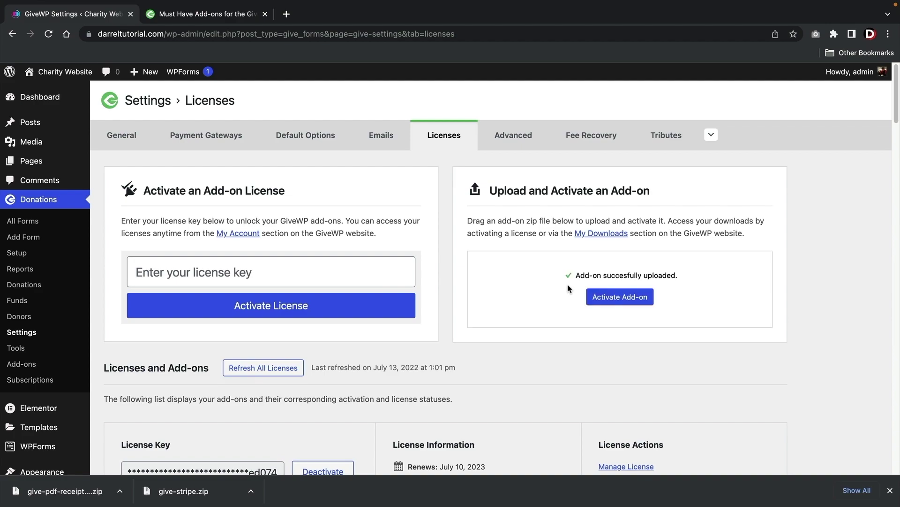
{"action": "left_click", "coordinate": [624, 301]}
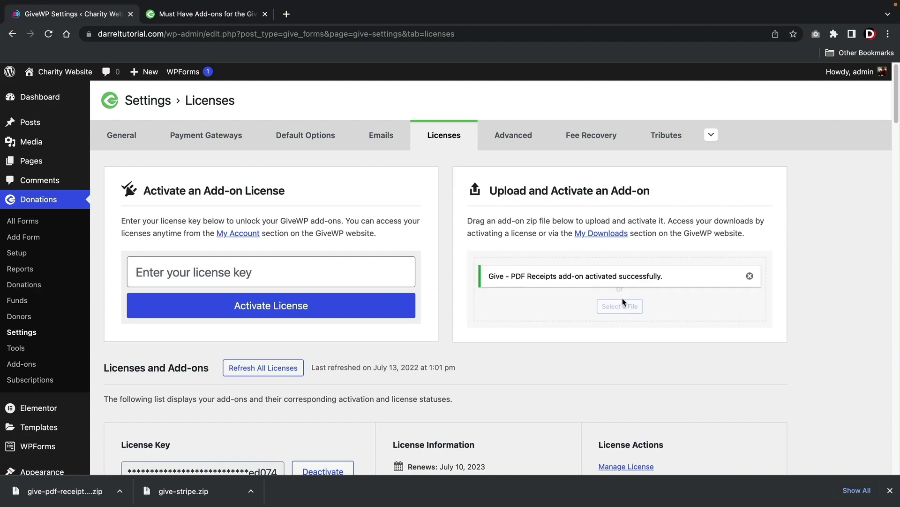
{"action": "left_click", "coordinate": [49, 36]}
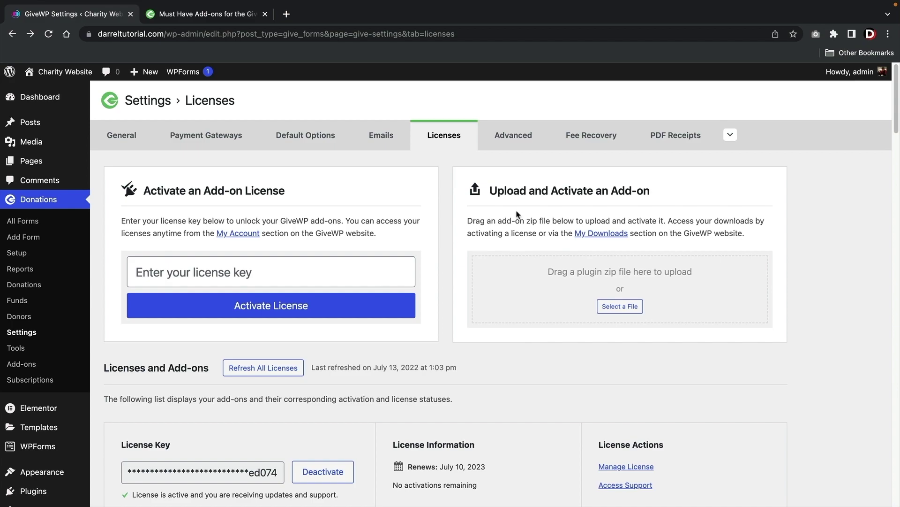
{"action": "left_click", "coordinate": [670, 140]}
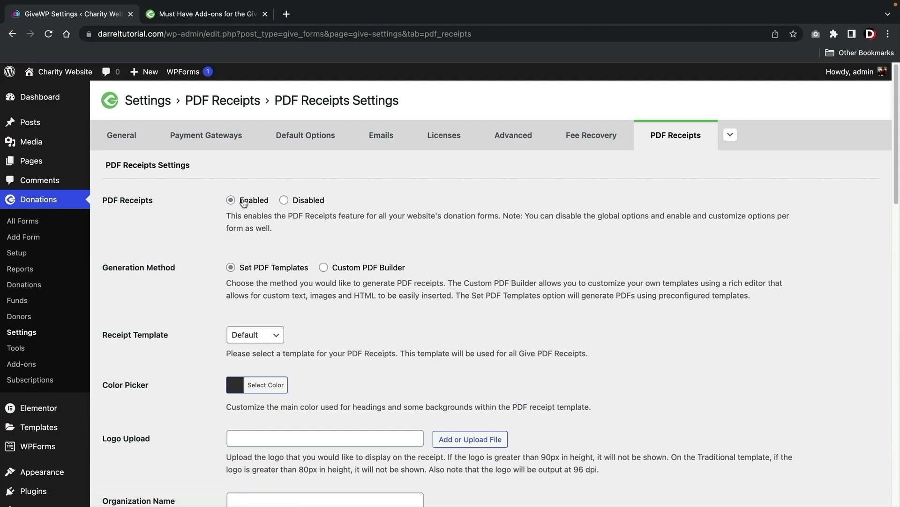
Set the PDF receipt logo to the gradient play-button image
{"action": "scroll", "coordinate": [246, 202], "scroll_direction": "down", "scroll_amount": 5}
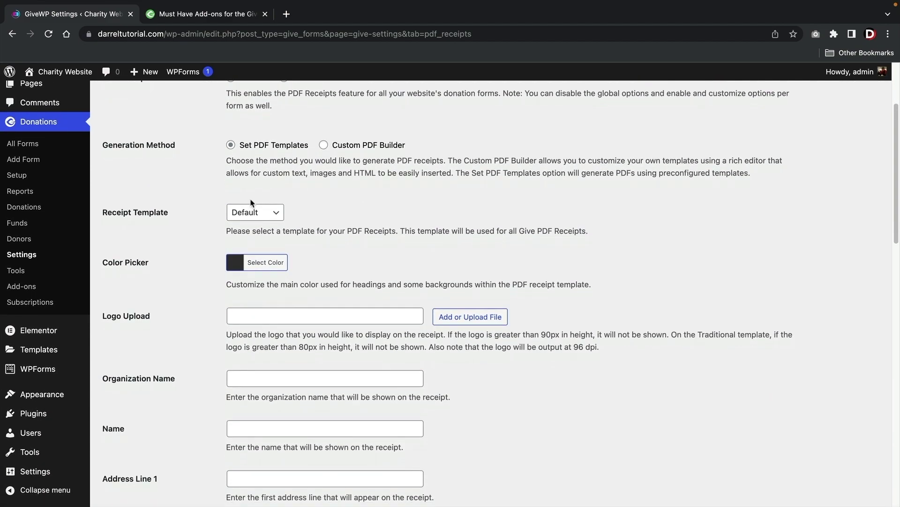
{"action": "scroll", "coordinate": [252, 202], "scroll_direction": "down", "scroll_amount": 1}
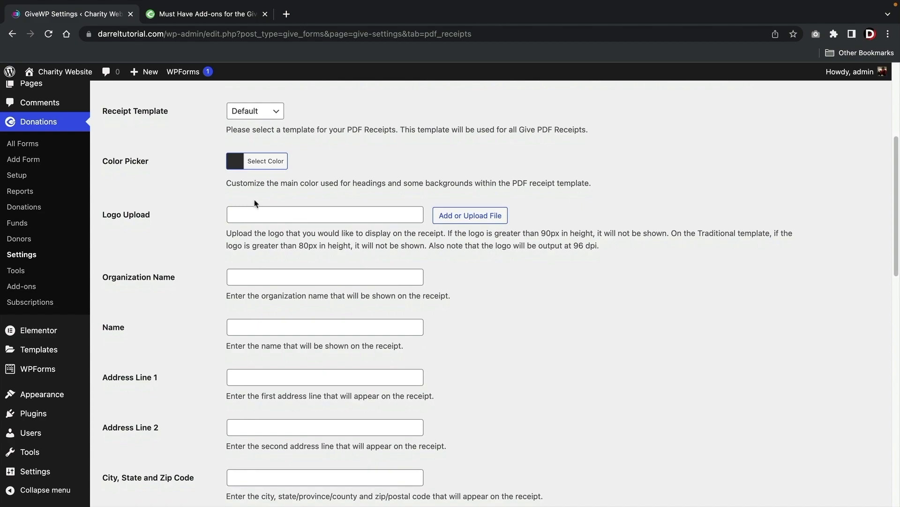
{"action": "left_click", "coordinate": [467, 216]}
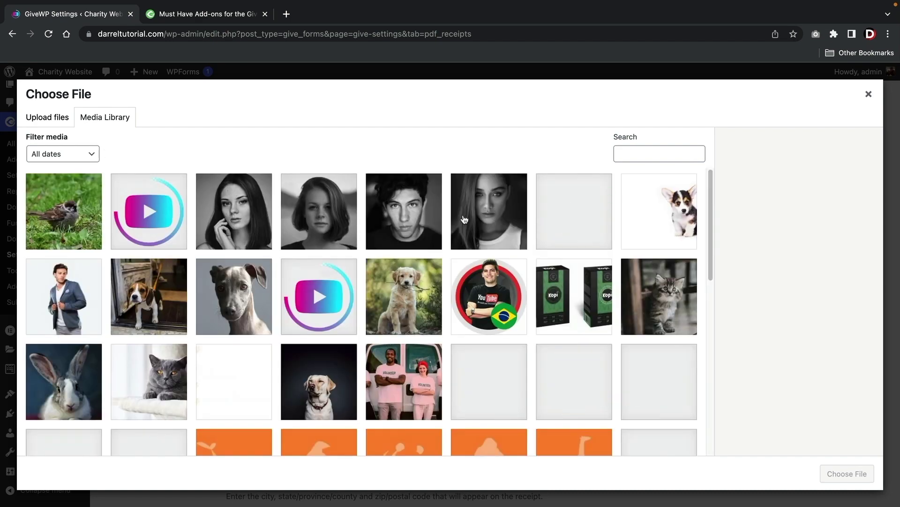
{"action": "left_click", "coordinate": [319, 296]}
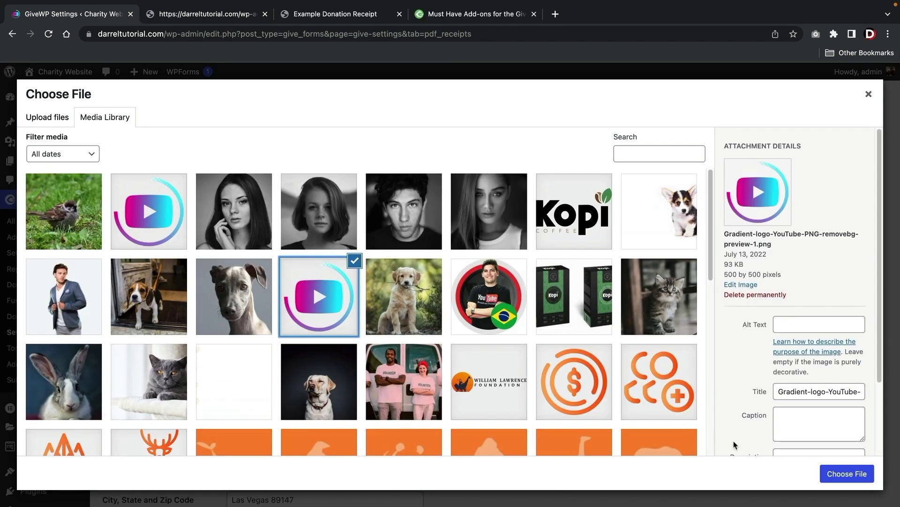
{"action": "left_click", "coordinate": [849, 474]}
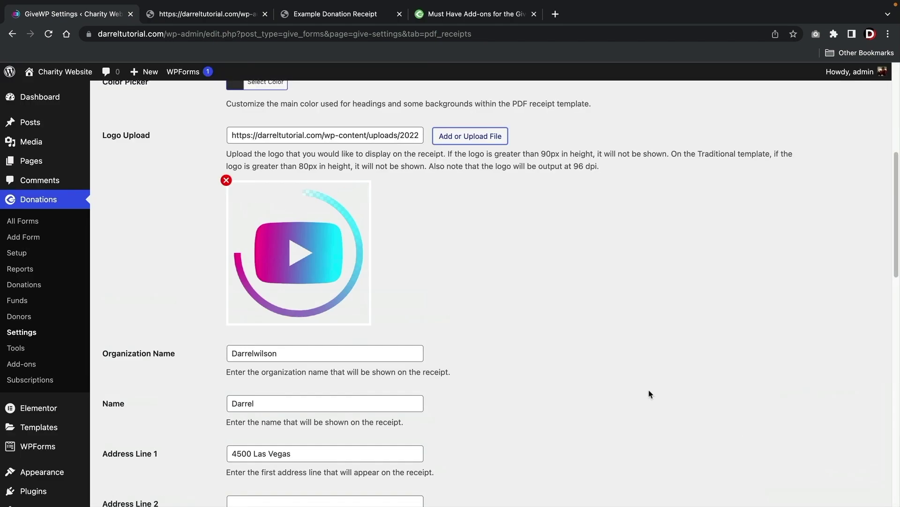
Fill organization details, header 'Thank you For Your Donation!', footer 'You are saving lifes', and save
{"action": "scroll", "coordinate": [453, 327], "scroll_direction": "down", "scroll_amount": 3}
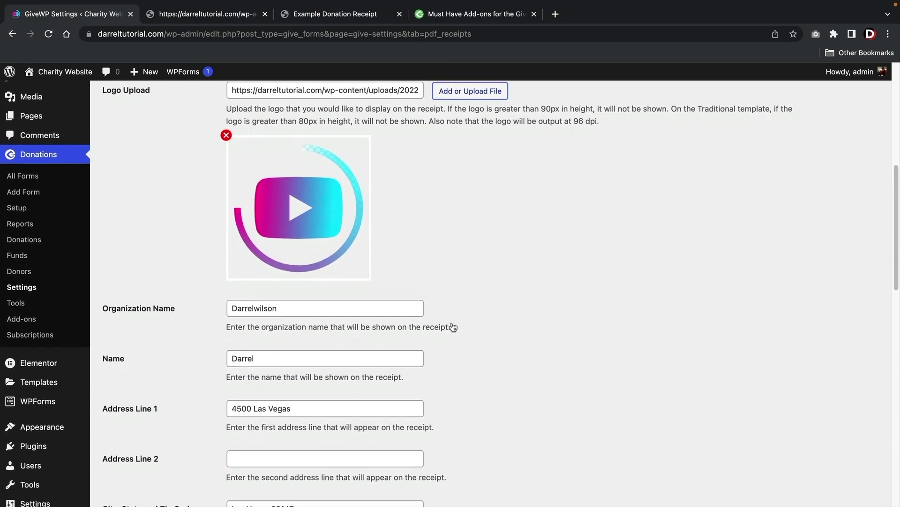
{"action": "scroll", "coordinate": [444, 319], "scroll_direction": "down", "scroll_amount": 5}
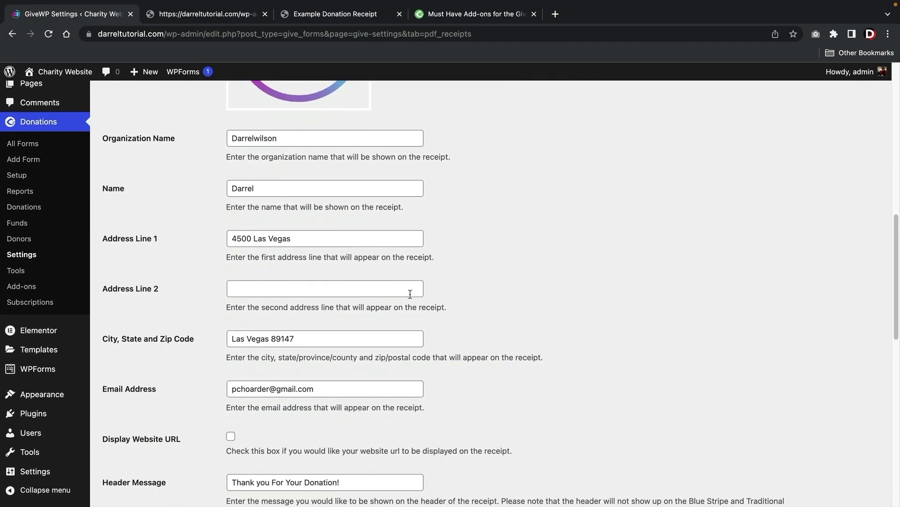
{"action": "scroll", "coordinate": [290, 239], "scroll_direction": "down", "scroll_amount": 4}
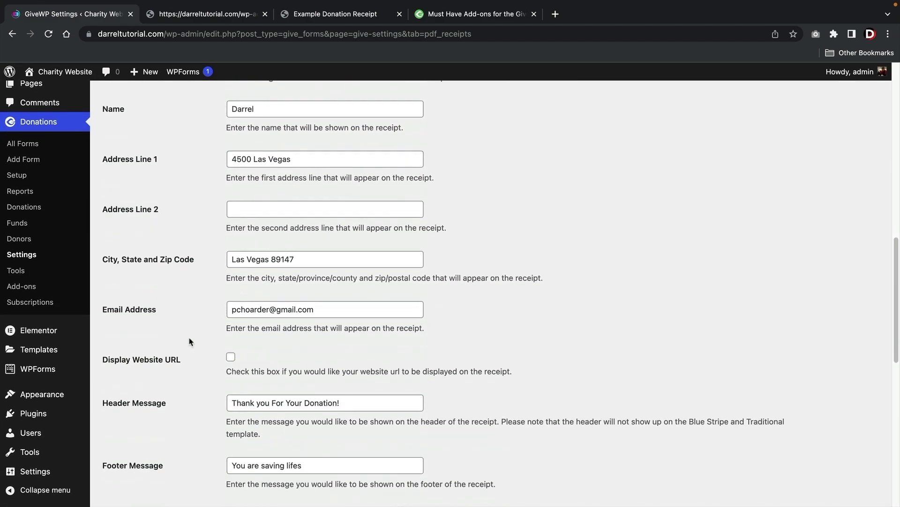
{"action": "scroll", "coordinate": [191, 342], "scroll_direction": "down", "scroll_amount": 5}
{"action": "scroll", "coordinate": [169, 295], "scroll_direction": "down", "scroll_amount": 1}
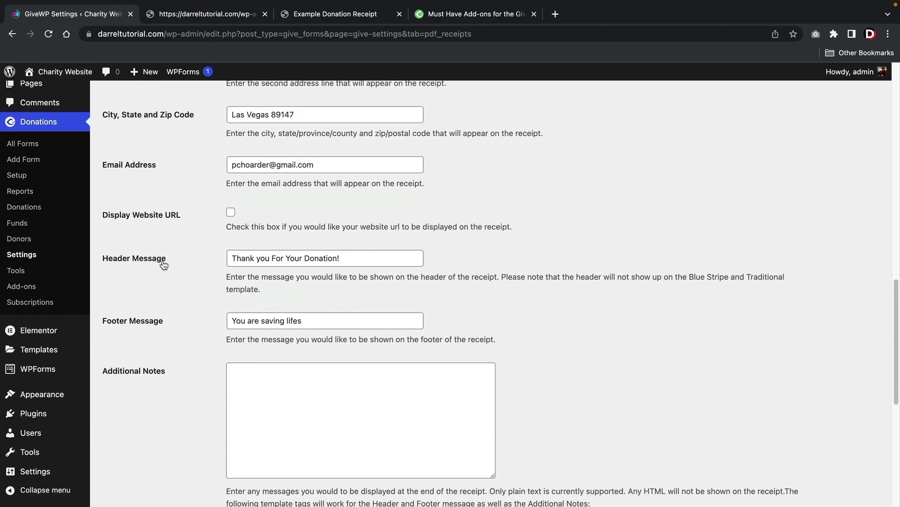
{"action": "scroll", "coordinate": [356, 259], "scroll_direction": "down", "scroll_amount": 3}
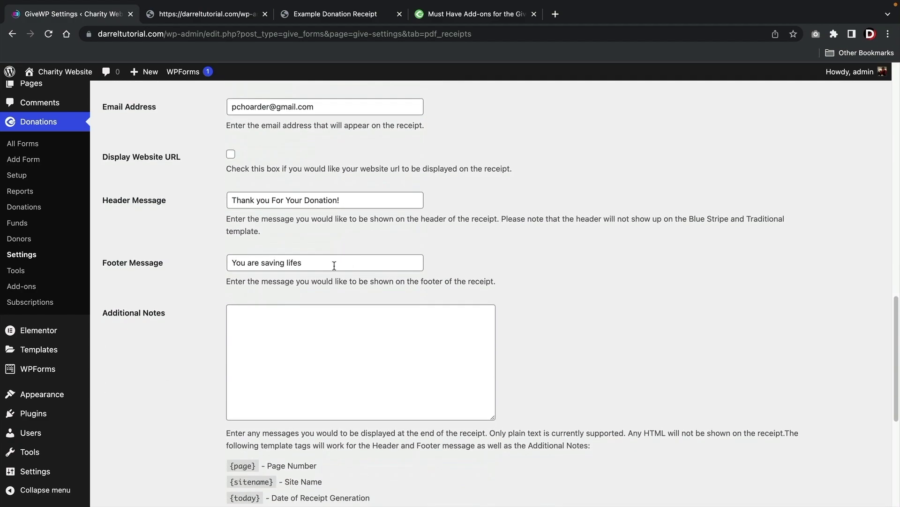
{"action": "left_click_drag", "start_coordinate": [335, 262], "coordinate": [209, 258]}
{"action": "scroll", "coordinate": [234, 281], "scroll_direction": "down", "scroll_amount": 1}
{"action": "left_click", "coordinate": [263, 316]}
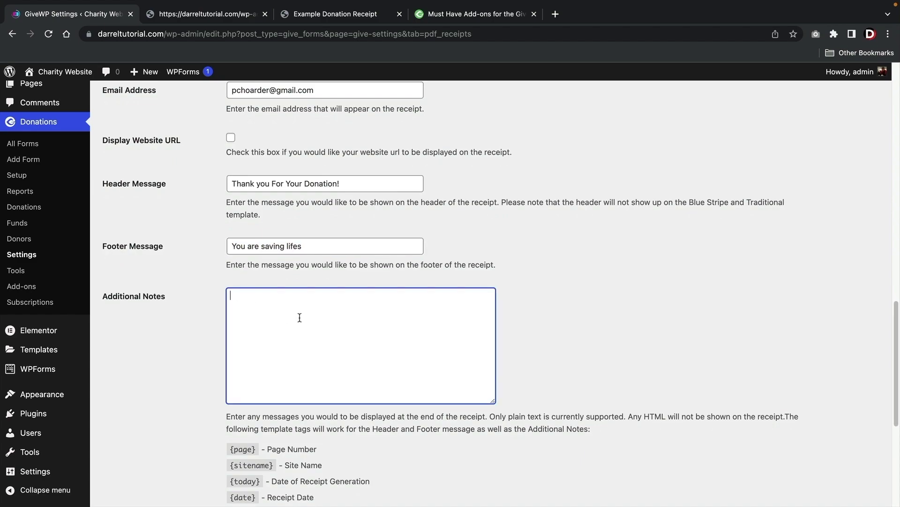
{"action": "scroll", "coordinate": [299, 318], "scroll_direction": "down", "scroll_amount": 14}
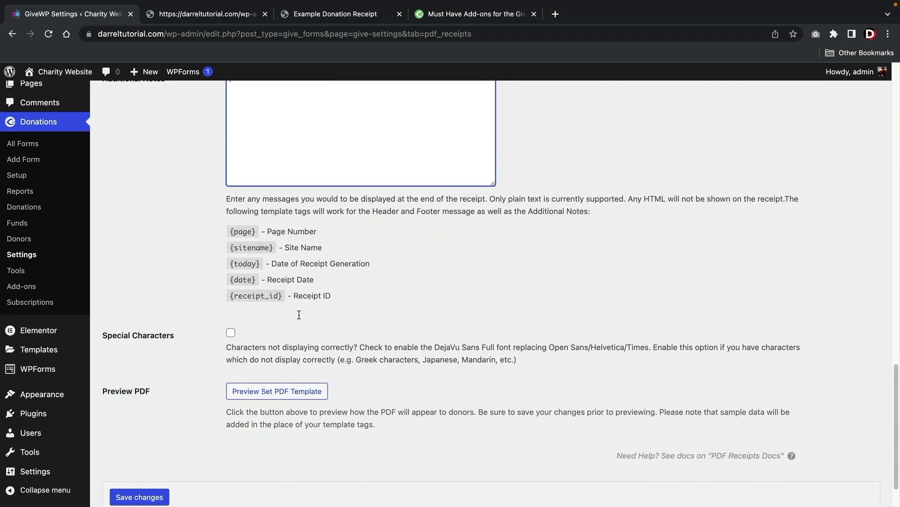
{"action": "left_click", "coordinate": [151, 442]}
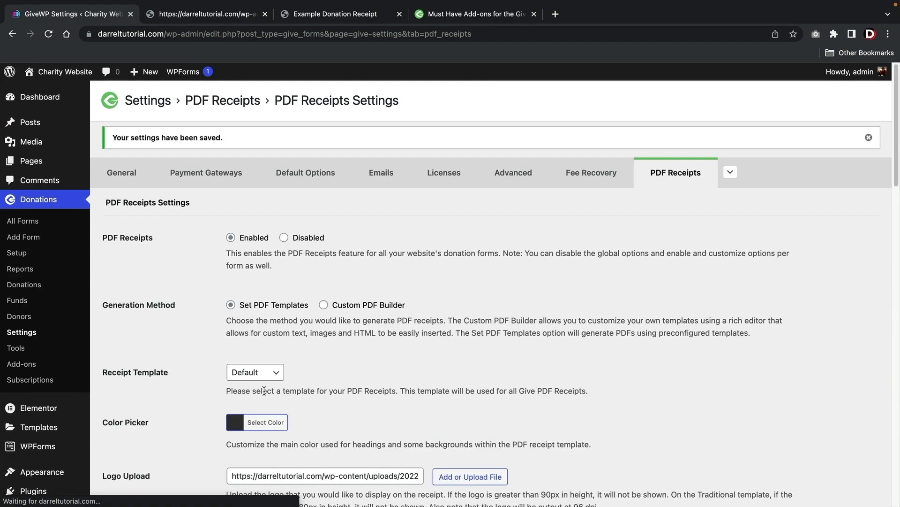
{"action": "scroll", "coordinate": [265, 390], "scroll_direction": "down", "scroll_amount": 20}
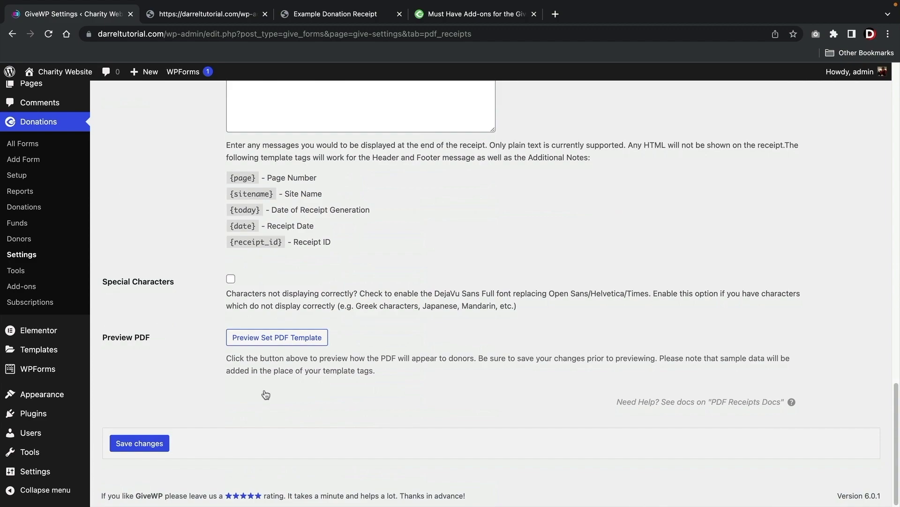
Preview the sample Set PDF Template receipt, then return to the settings tab
{"action": "left_click", "coordinate": [280, 337]}
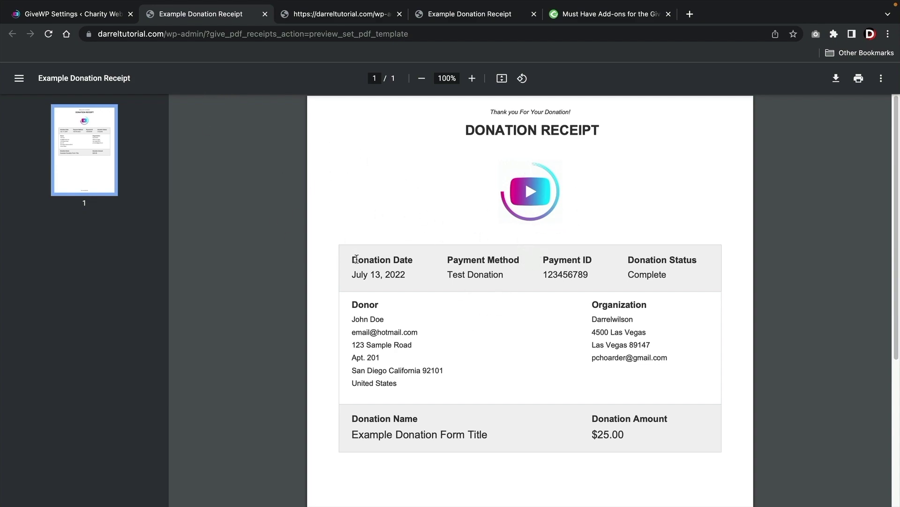
{"action": "left_click", "coordinate": [92, 15]}
{"action": "scroll", "coordinate": [318, 281], "scroll_direction": "up", "scroll_amount": 15}
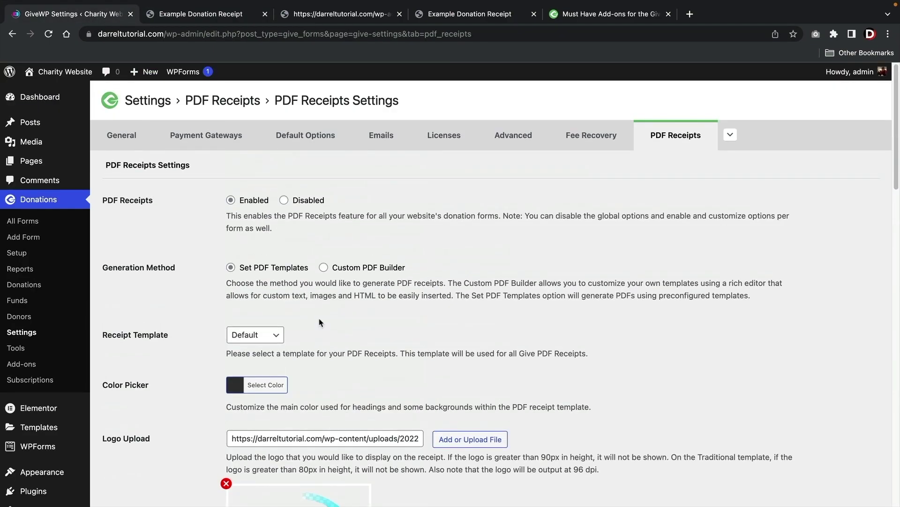
Try the Custom PDF Builder and inspect its {donation_name} and {first_name} template tags
{"action": "left_click", "coordinate": [324, 267]}
{"action": "scroll", "coordinate": [324, 268], "scroll_direction": "down", "scroll_amount": 5}
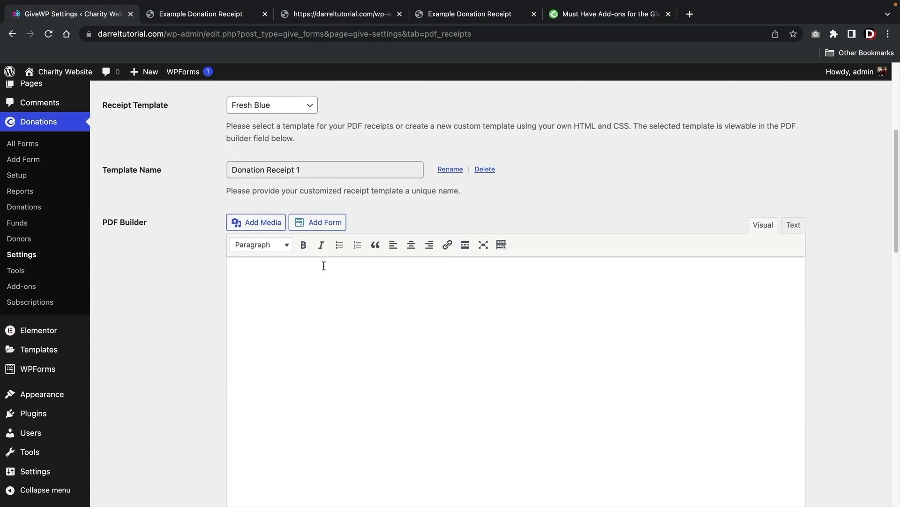
{"action": "scroll", "coordinate": [324, 267], "scroll_direction": "down", "scroll_amount": 2}
{"action": "left_click", "coordinate": [299, 238]}
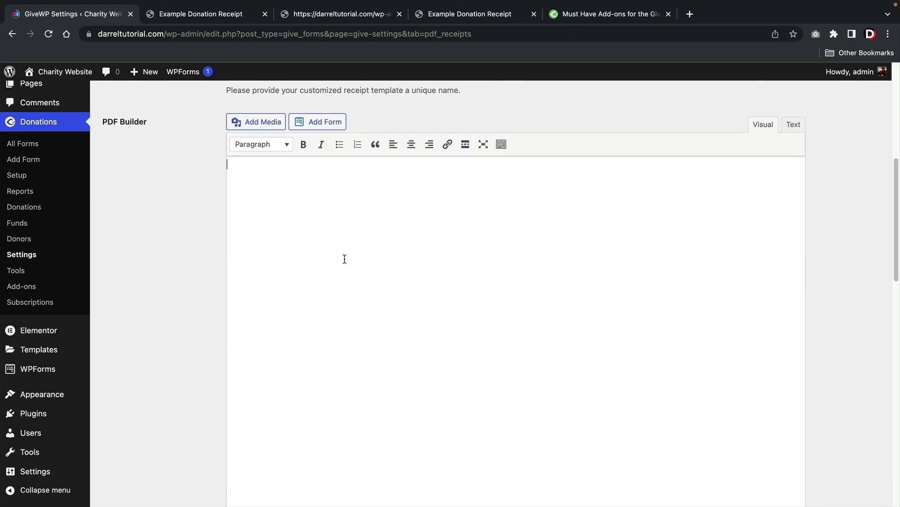
{"action": "scroll", "coordinate": [342, 256], "scroll_direction": "down", "scroll_amount": 4}
{"action": "scroll", "coordinate": [342, 256], "scroll_direction": "down", "scroll_amount": 1}
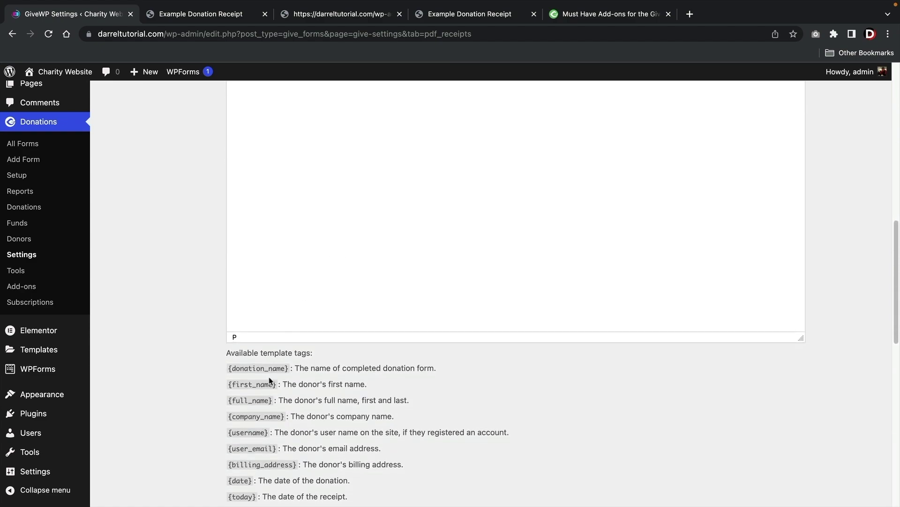
{"action": "left_click_drag", "start_coordinate": [289, 367], "coordinate": [227, 370]}
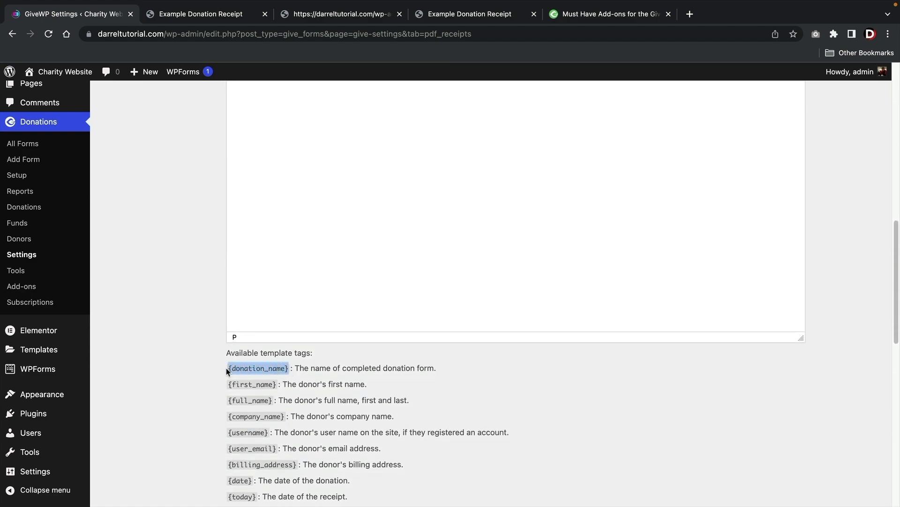
{"action": "left_click_drag", "start_coordinate": [278, 384], "coordinate": [230, 386]}
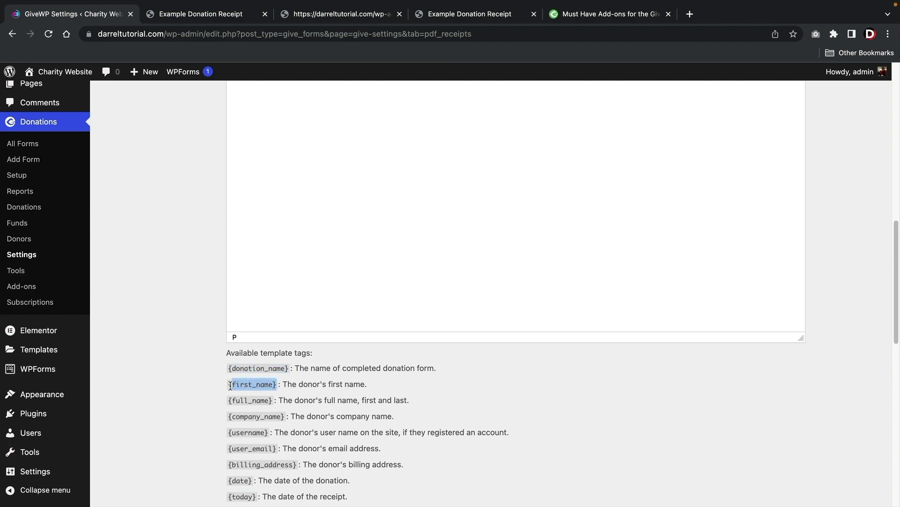
{"action": "scroll", "coordinate": [262, 392], "scroll_direction": "down", "scroll_amount": 3}
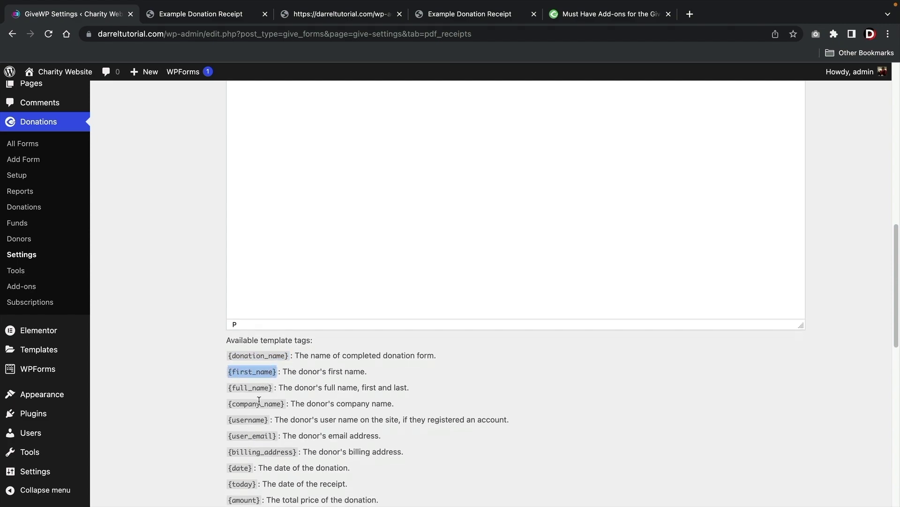
{"action": "scroll", "coordinate": [258, 390], "scroll_direction": "down", "scroll_amount": 4}
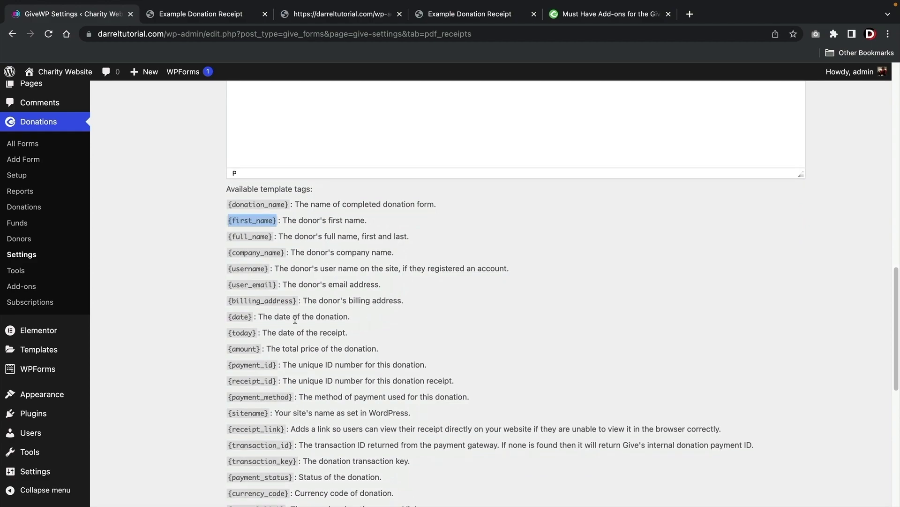
Switch the generation method back to Set PDF Templates
{"action": "left_click_drag", "start_coordinate": [289, 202], "coordinate": [225, 205]}
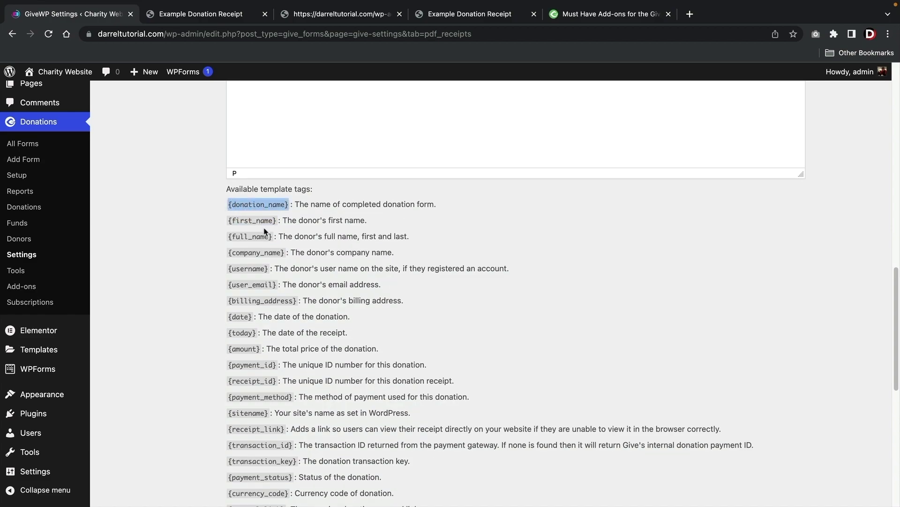
{"action": "scroll", "coordinate": [278, 253], "scroll_direction": "down", "scroll_amount": 5}
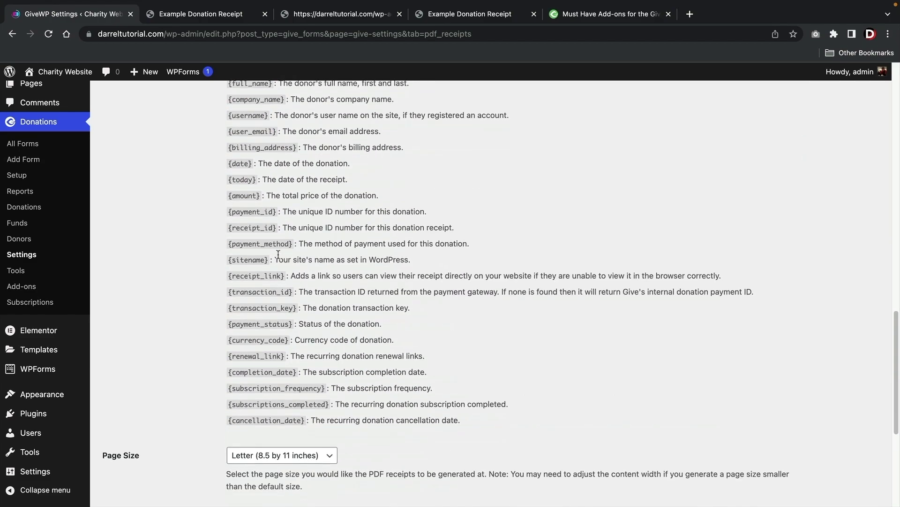
{"action": "scroll", "coordinate": [278, 253], "scroll_direction": "up", "scroll_amount": 15}
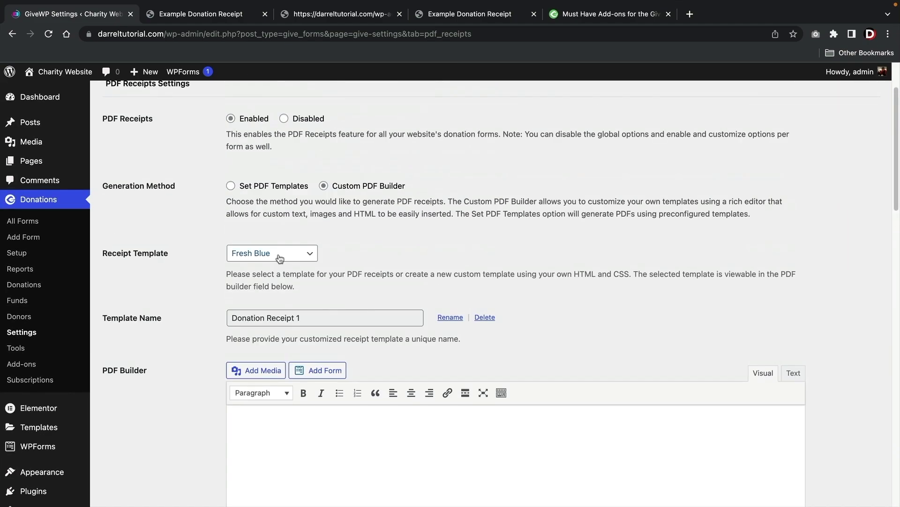
{"action": "left_click", "coordinate": [283, 187]}
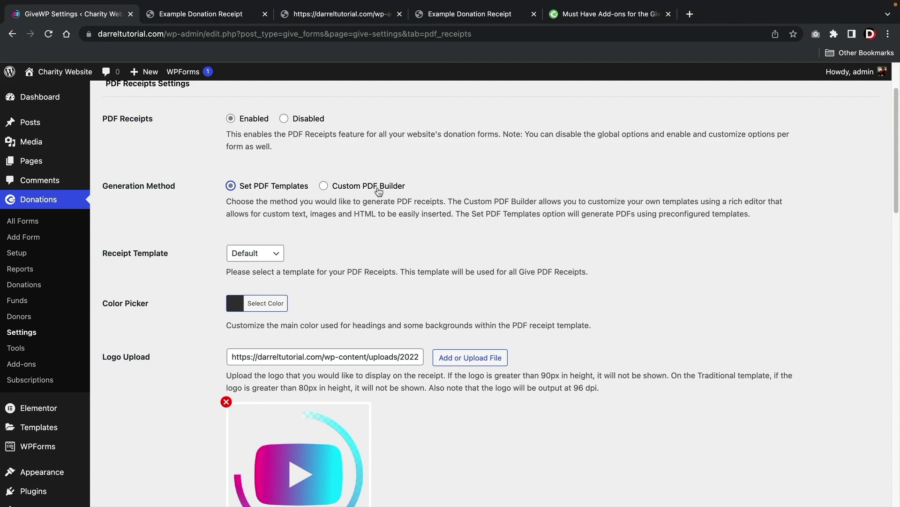
Pick a different receipt template and save the PDF receipt settings
{"action": "scroll", "coordinate": [379, 191], "scroll_direction": "down", "scroll_amount": 1}
{"action": "left_click", "coordinate": [258, 238]}
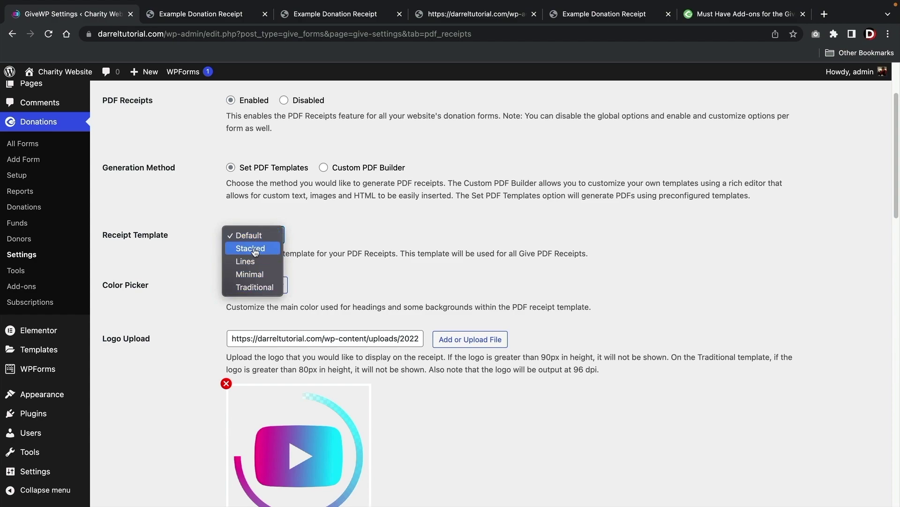
{"action": "left_click", "coordinate": [263, 282]}
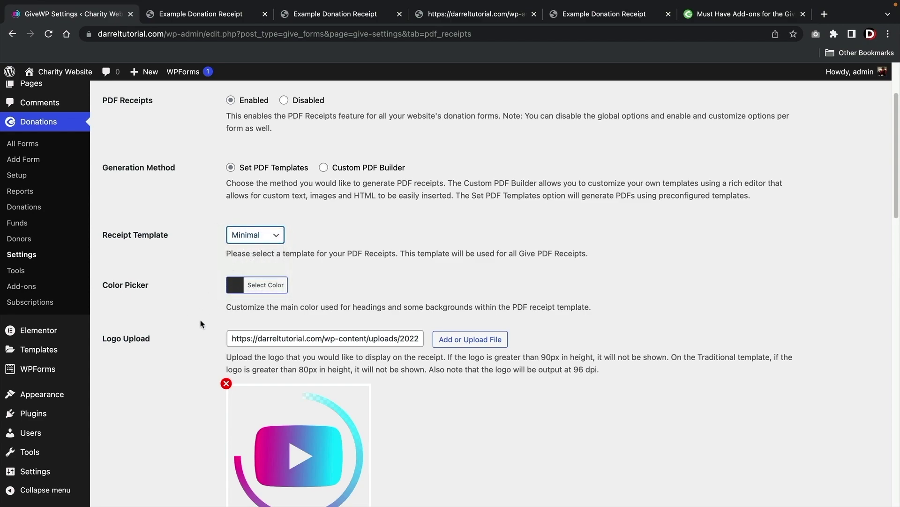
{"action": "scroll", "coordinate": [200, 326], "scroll_direction": "down", "scroll_amount": 20}
{"action": "left_click", "coordinate": [149, 445]}
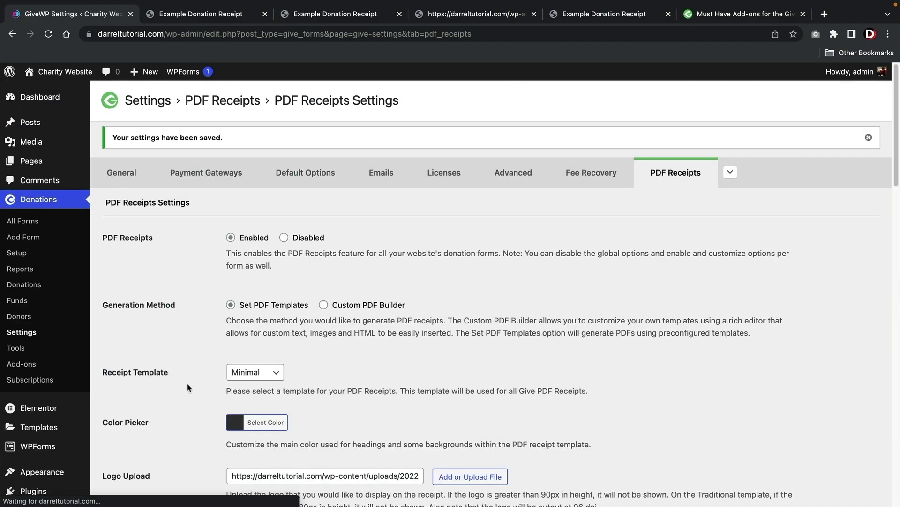
Preview the sample receipt with the new template, then go to the forms list
{"action": "scroll", "coordinate": [243, 375], "scroll_direction": "down", "scroll_amount": 20}
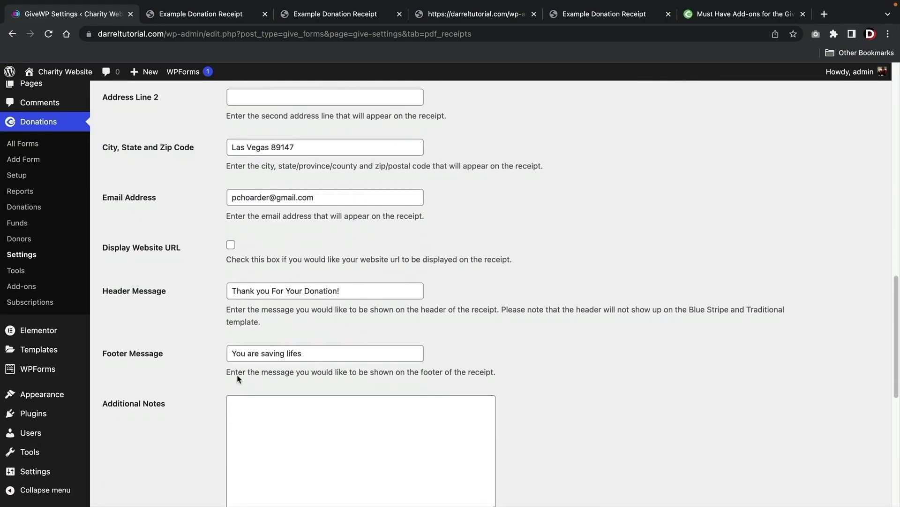
{"action": "left_click", "coordinate": [271, 340]}
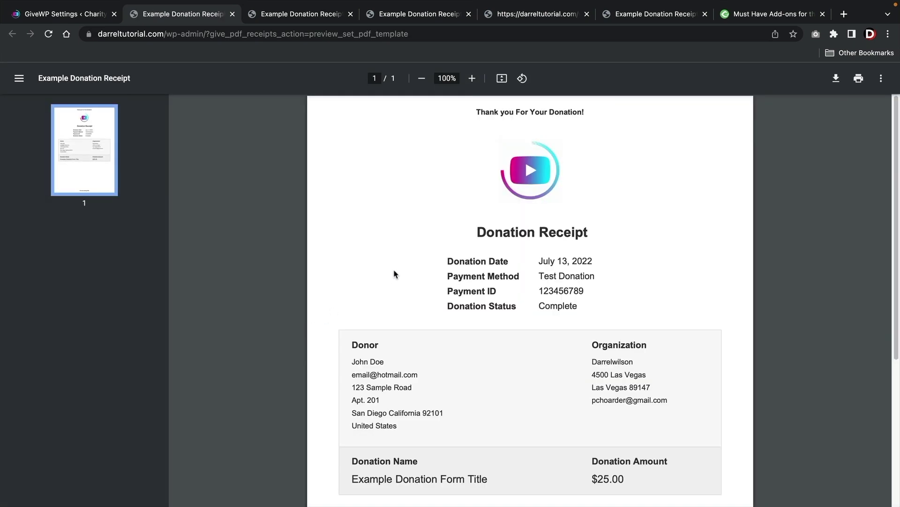
{"action": "scroll", "coordinate": [394, 274], "scroll_direction": "down", "scroll_amount": 5}
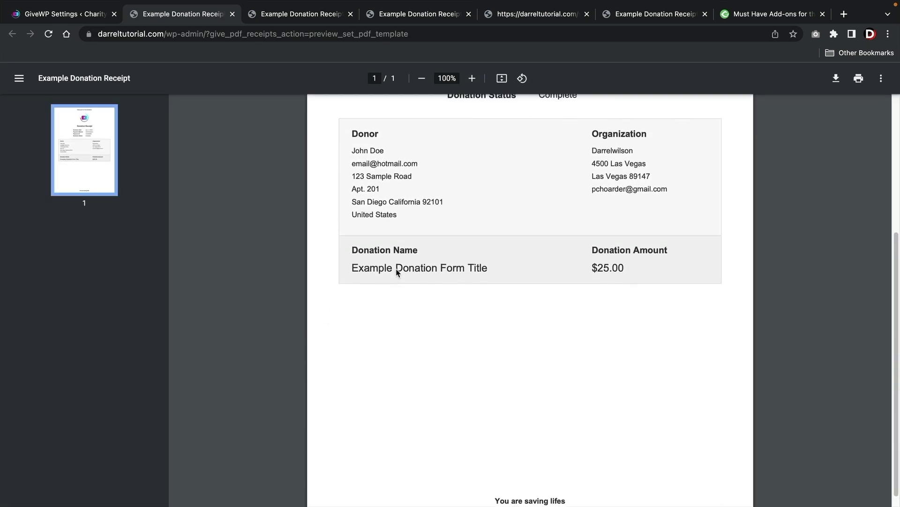
{"action": "scroll", "coordinate": [396, 272], "scroll_direction": "up", "scroll_amount": 5}
{"action": "left_click", "coordinate": [95, 19]}
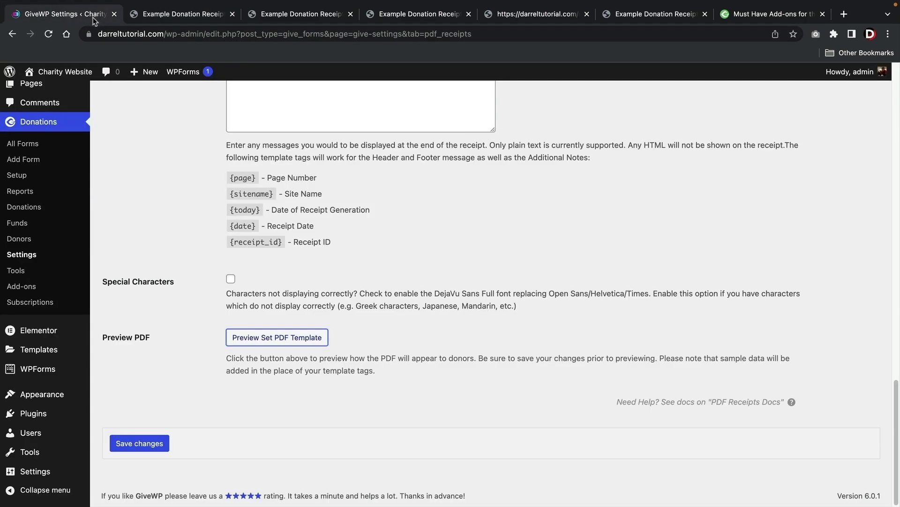
{"action": "scroll", "coordinate": [175, 270], "scroll_direction": "up", "scroll_amount": 10}
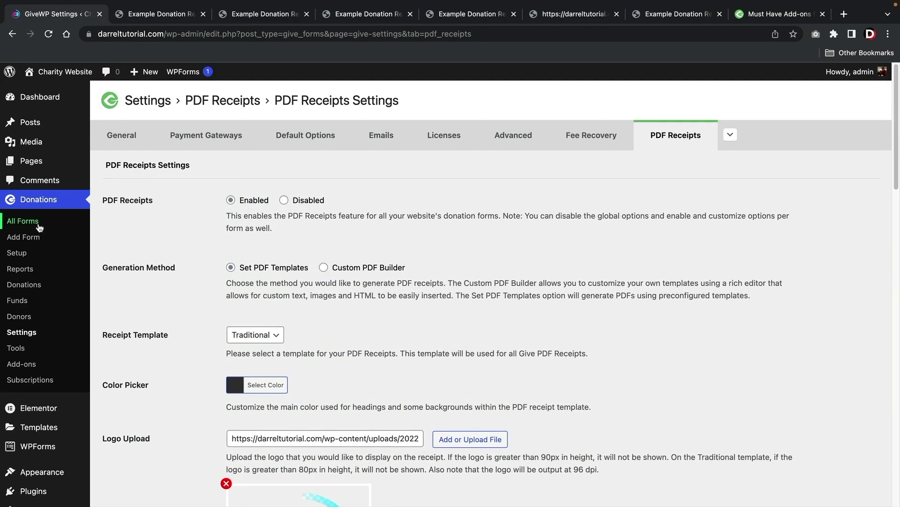
{"action": "left_click", "coordinate": [40, 227]}
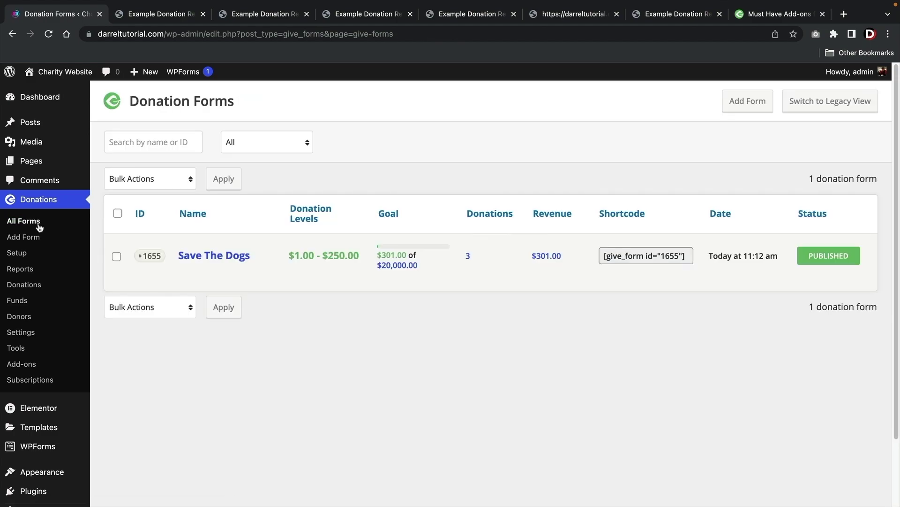
Open Save The Dogs' PDF Receipts options and try Customize with the Default template
{"action": "left_click", "coordinate": [186, 277]}
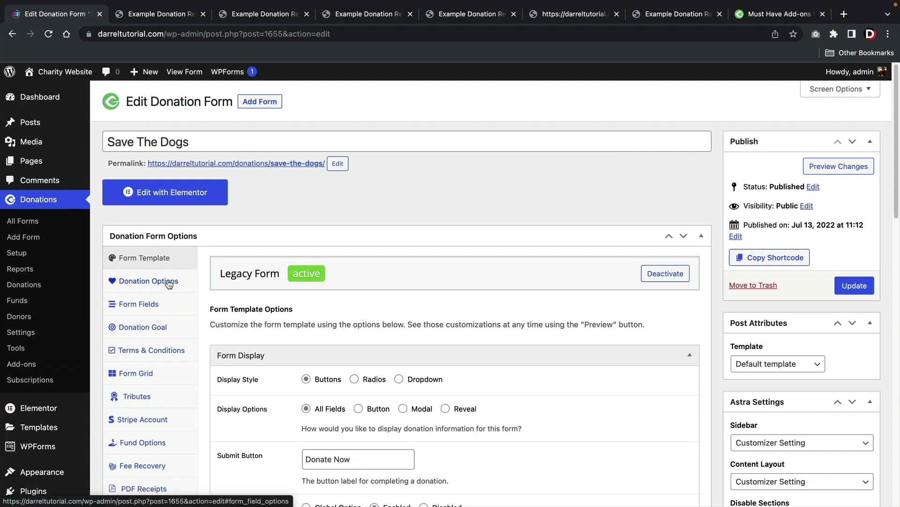
{"action": "scroll", "coordinate": [154, 356], "scroll_direction": "down", "scroll_amount": 2}
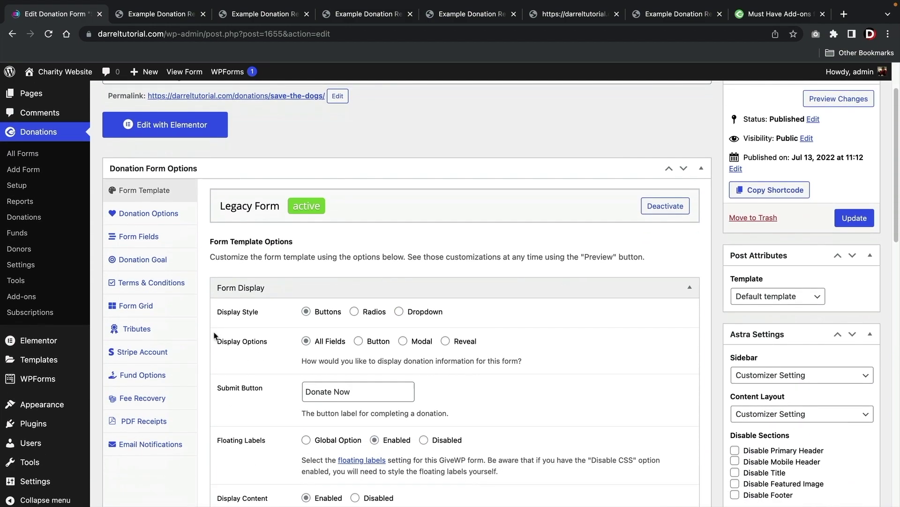
{"action": "left_click", "coordinate": [143, 422]}
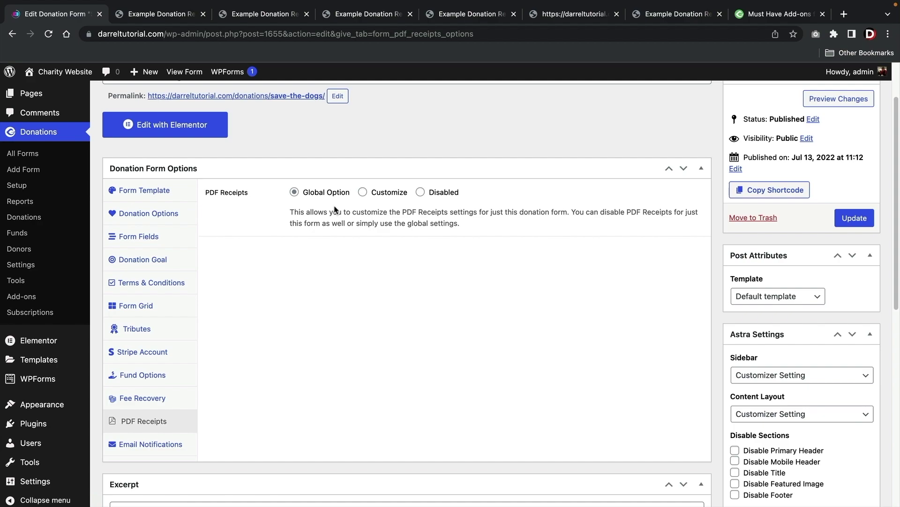
{"action": "left_click", "coordinate": [363, 193]}
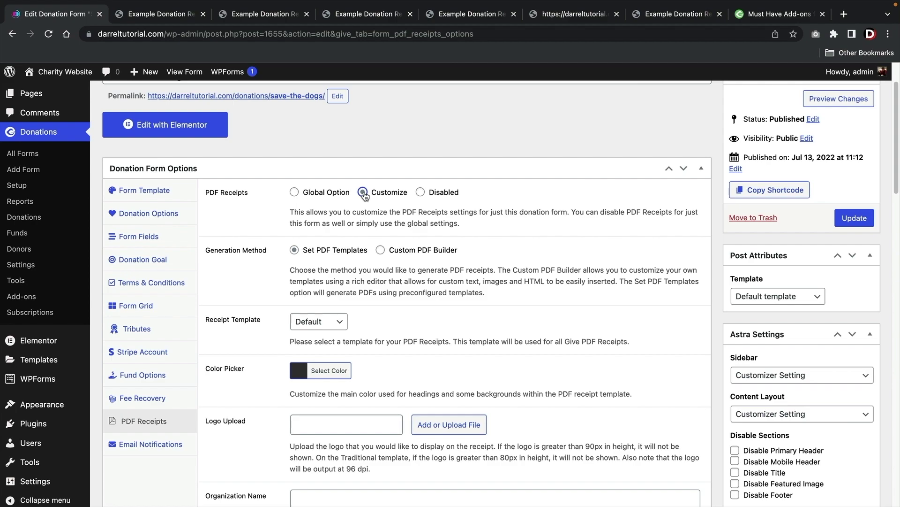
{"action": "scroll", "coordinate": [364, 192], "scroll_direction": "down", "scroll_amount": 2}
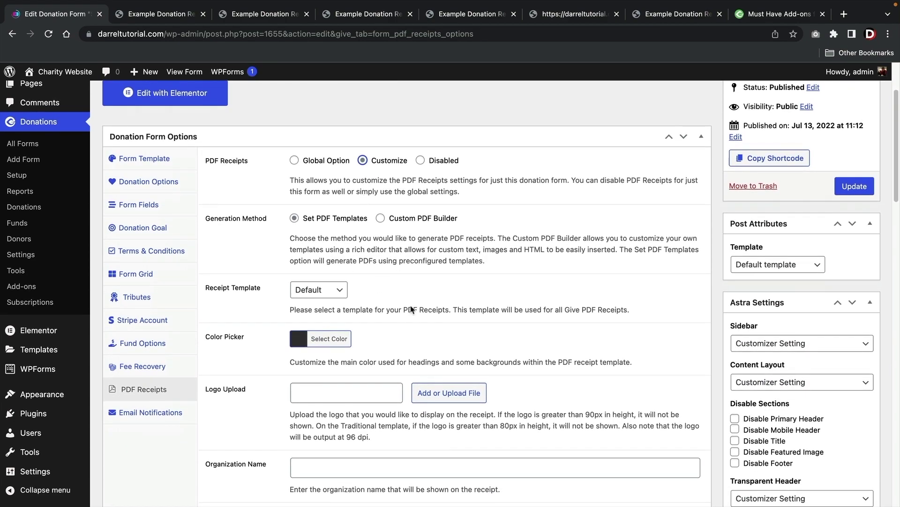
{"action": "left_click", "coordinate": [341, 290]}
{"action": "left_click", "coordinate": [322, 289]}
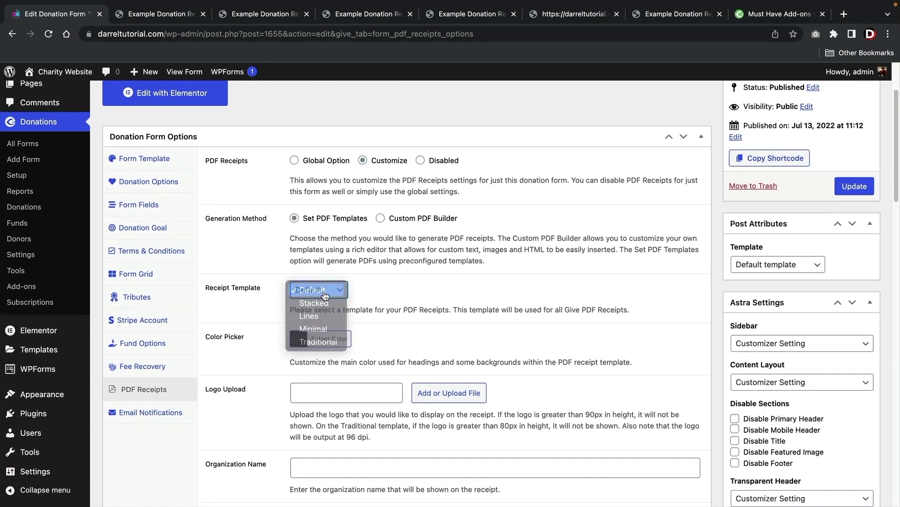
Set the form's PDF receipts back to Global Option
{"action": "scroll", "coordinate": [344, 325], "scroll_direction": "down", "scroll_amount": 4}
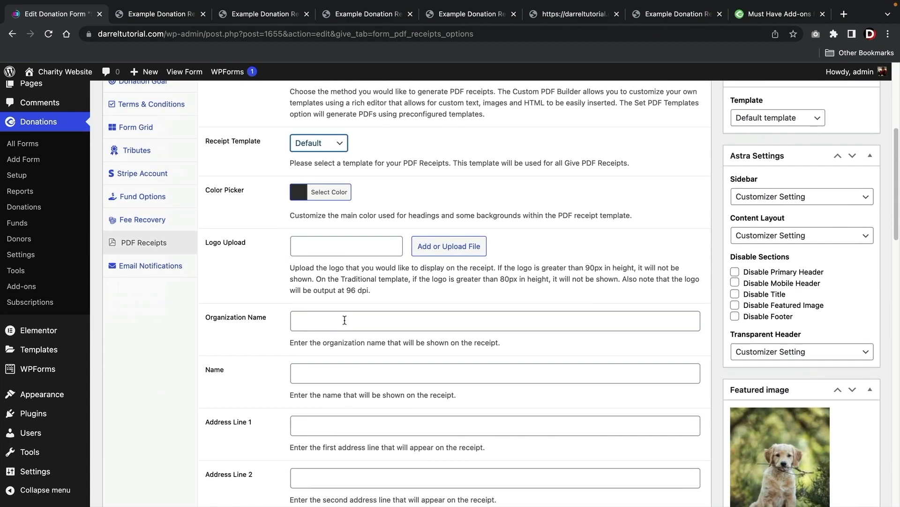
{"action": "scroll", "coordinate": [321, 218], "scroll_direction": "down", "scroll_amount": 15}
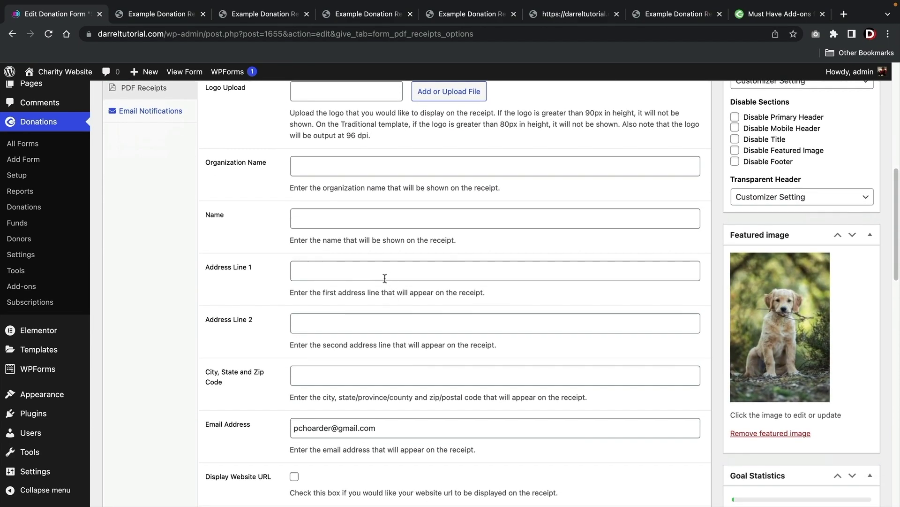
{"action": "scroll", "coordinate": [308, 316], "scroll_direction": "up", "scroll_amount": 20}
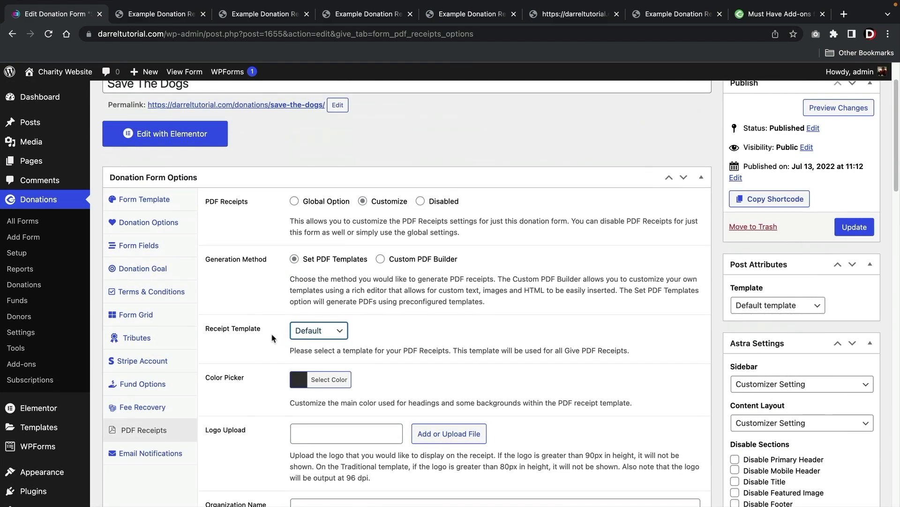
{"action": "left_click", "coordinate": [322, 203]}
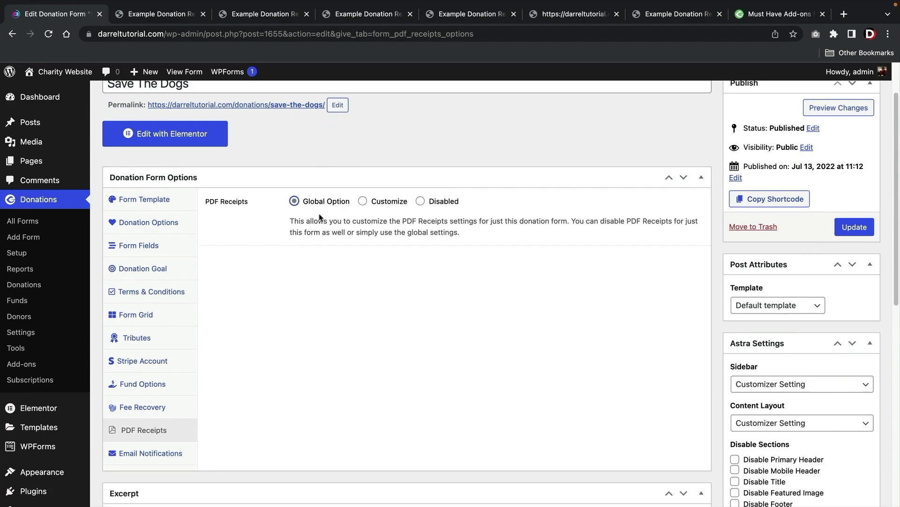
{"action": "scroll", "coordinate": [319, 217], "scroll_direction": "up", "scroll_amount": 1}
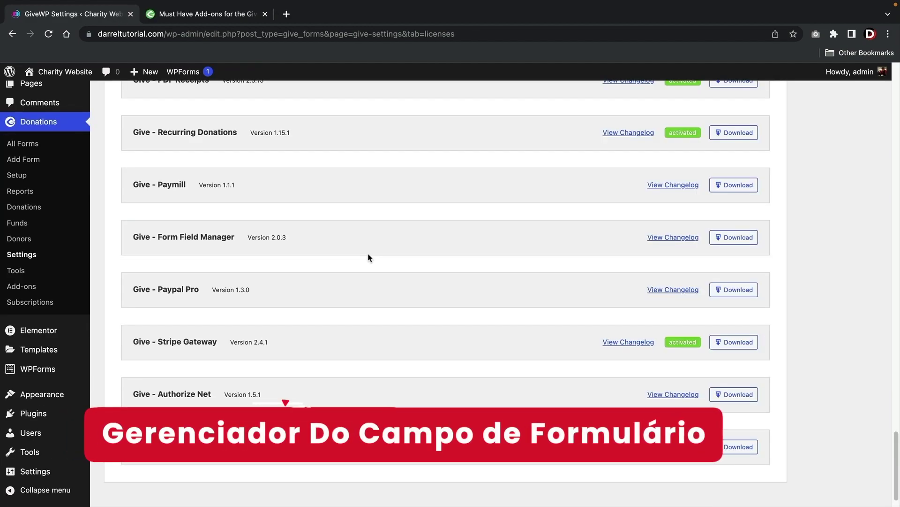
Download the Form Field Manager add-on zip from the GiveWP Licenses page
{"action": "left_click", "coordinate": [212, 19]}
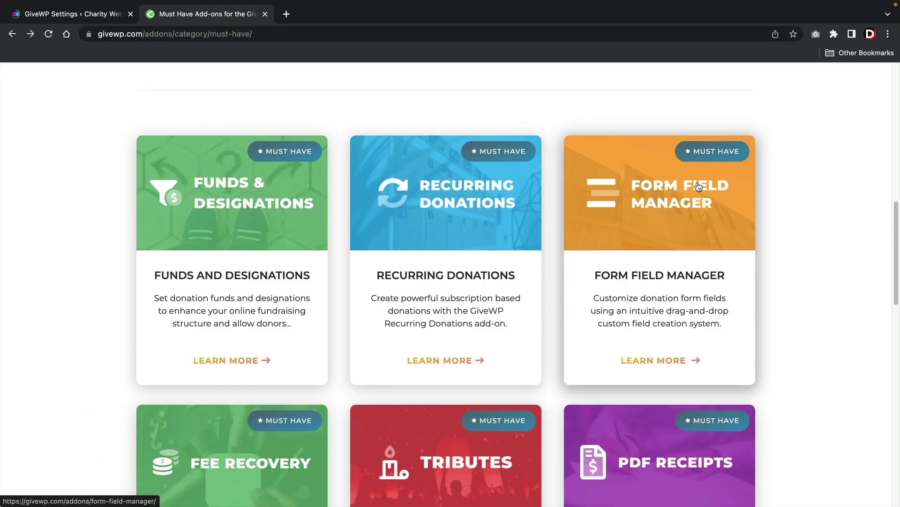
{"action": "left_click", "coordinate": [95, 15]}
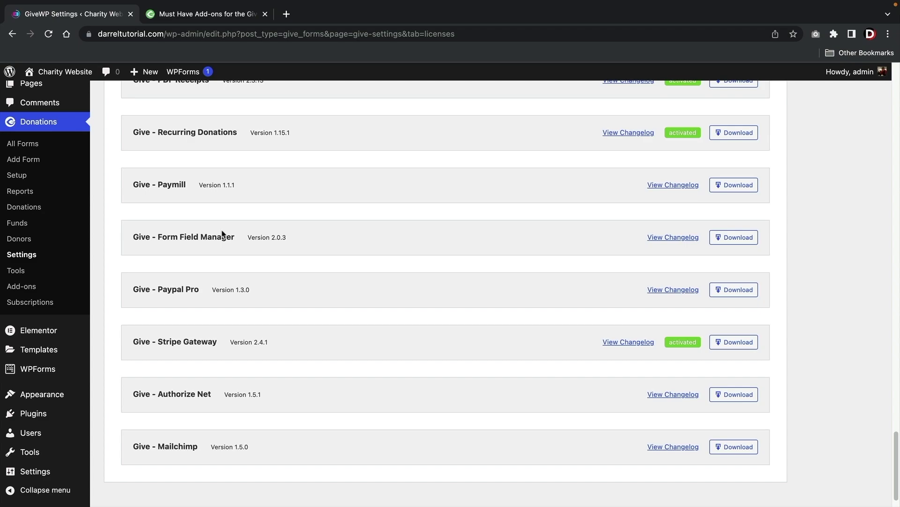
{"action": "left_click", "coordinate": [730, 240]}
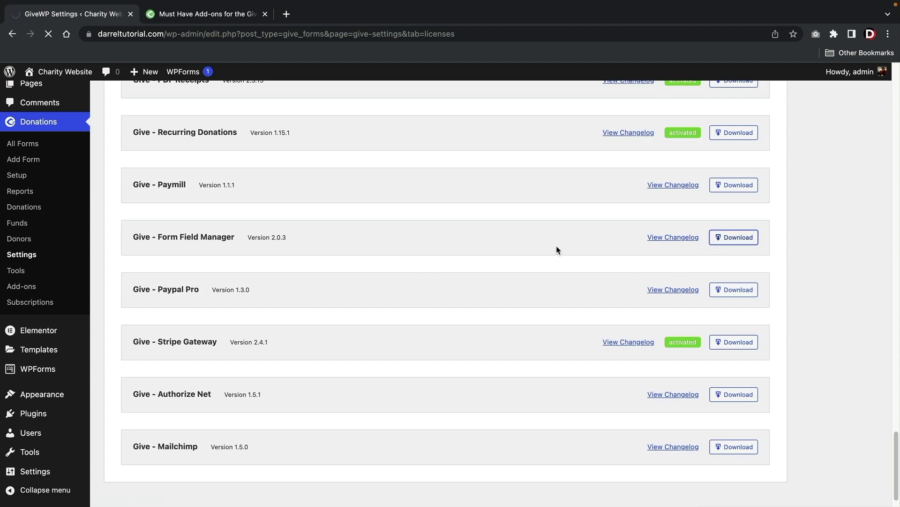
{"action": "scroll", "coordinate": [555, 250], "scroll_direction": "up", "scroll_amount": 20}
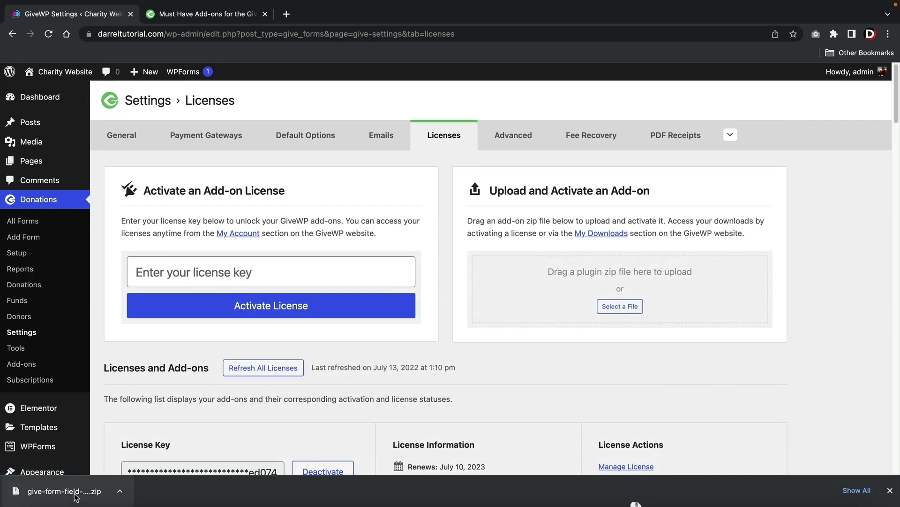
Upload and activate the Form Field Manager zip, then go to All Forms
{"action": "left_click_drag", "start_coordinate": [83, 491], "coordinate": [595, 298]}
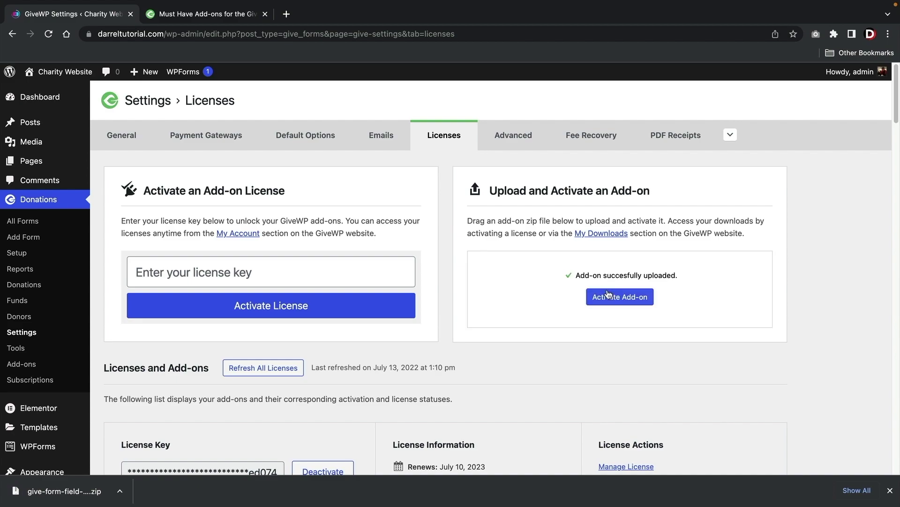
{"action": "left_click", "coordinate": [615, 301]}
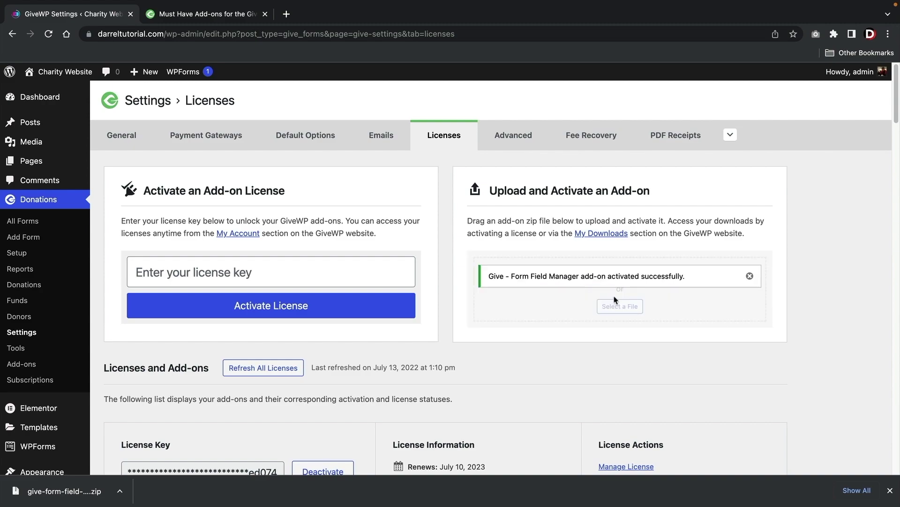
{"action": "left_click", "coordinate": [24, 225]}
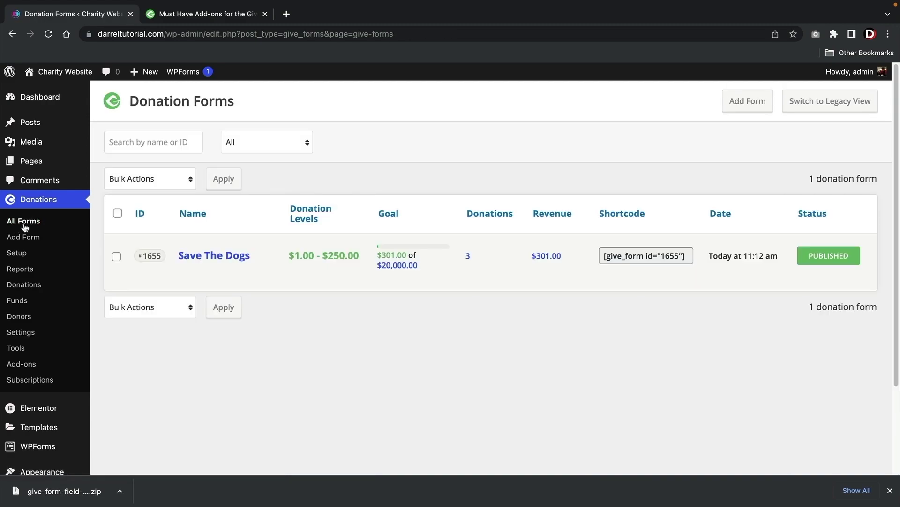
Open the Save The Dogs form's Form Fields options to show the empty Form Field Manager
{"action": "mouse_move", "coordinate": [155, 279]}
{"action": "left_click", "coordinate": [185, 278]}
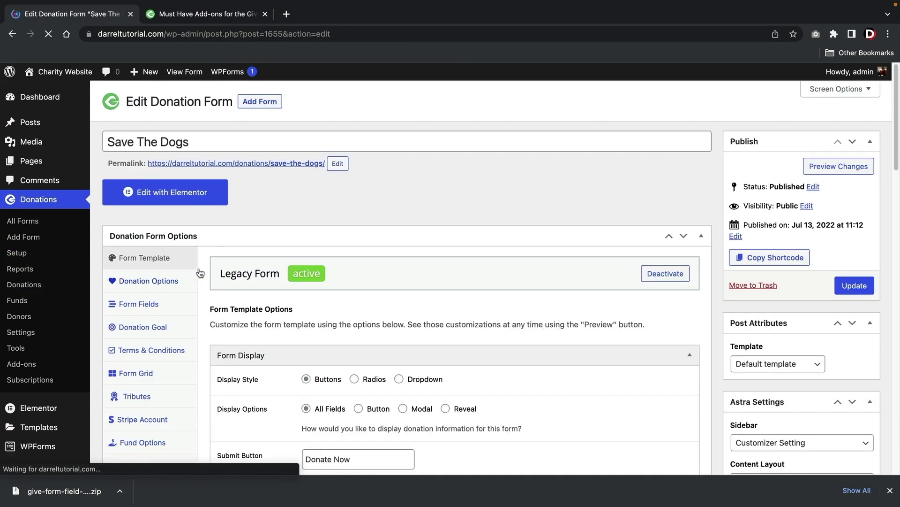
{"action": "scroll", "coordinate": [194, 279], "scroll_direction": "down", "scroll_amount": 2}
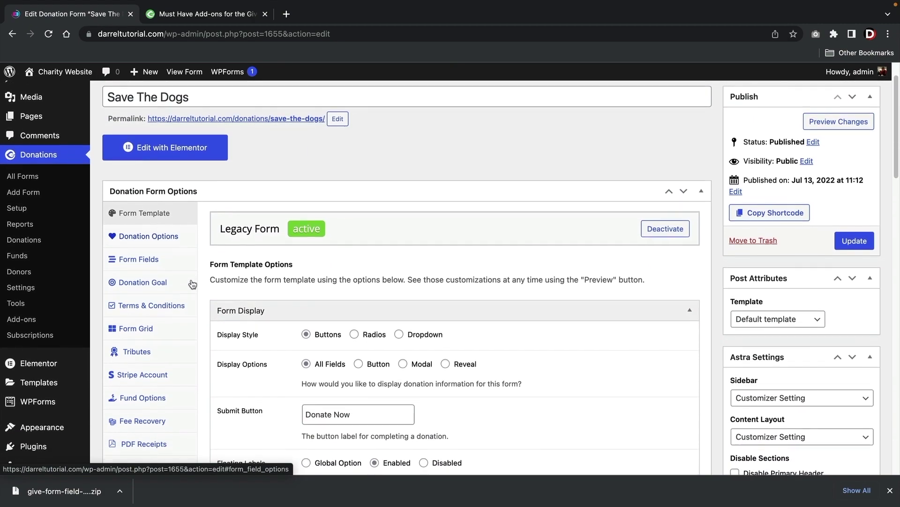
{"action": "scroll", "coordinate": [193, 284], "scroll_direction": "down", "scroll_amount": 2}
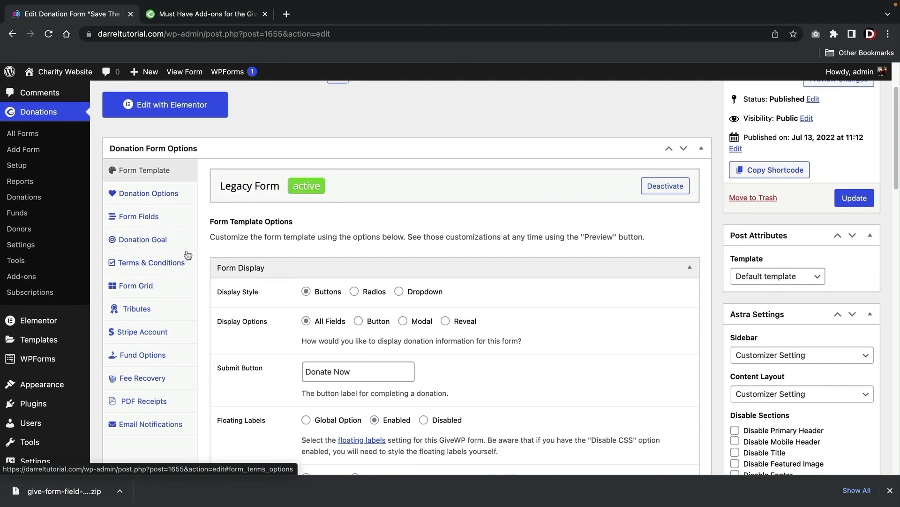
{"action": "left_click", "coordinate": [167, 224]}
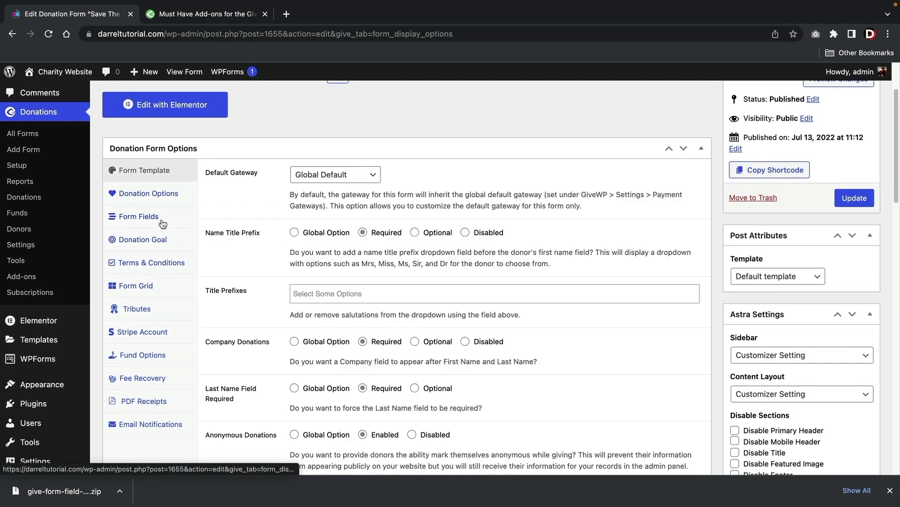
{"action": "left_click", "coordinate": [890, 490]}
{"action": "scroll", "coordinate": [644, 391], "scroll_direction": "down", "scroll_amount": 6}
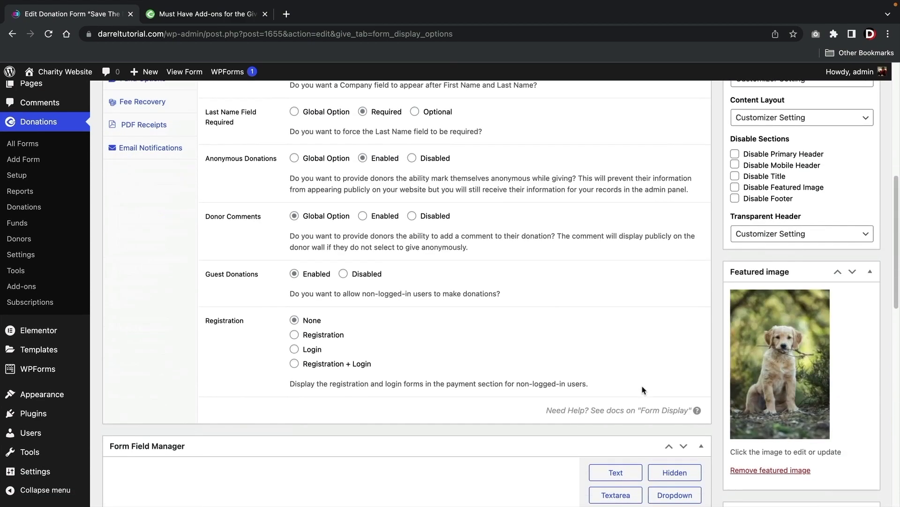
{"action": "scroll", "coordinate": [643, 390], "scroll_direction": "down", "scroll_amount": 5}
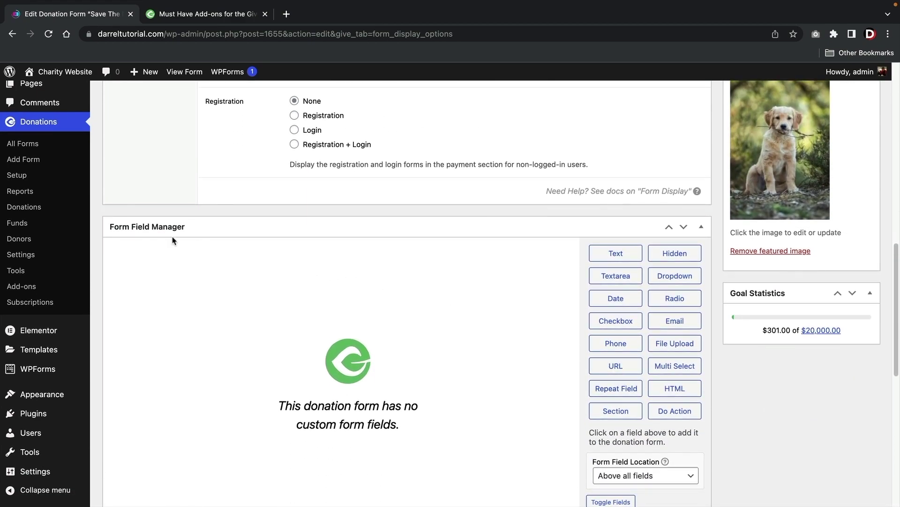
{"action": "scroll", "coordinate": [299, 267], "scroll_direction": "down", "scroll_amount": 2}
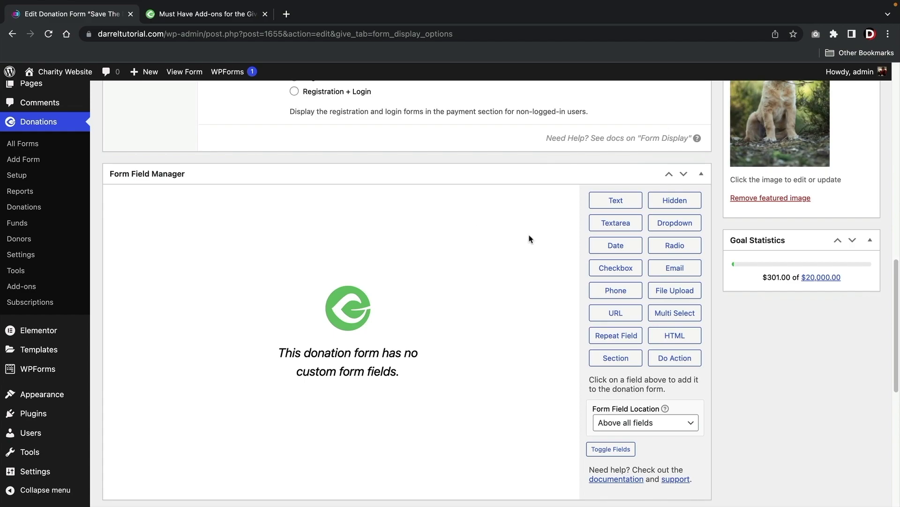
Add a Phone custom field labelled 'Phone', leaving it optional
{"action": "left_click", "coordinate": [617, 291]}
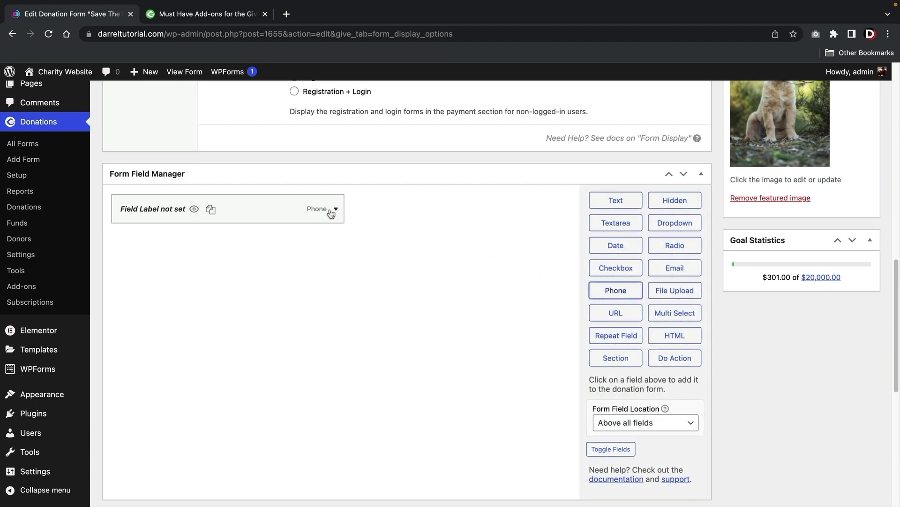
{"action": "left_click", "coordinate": [334, 210]}
{"action": "left_click", "coordinate": [180, 284]}
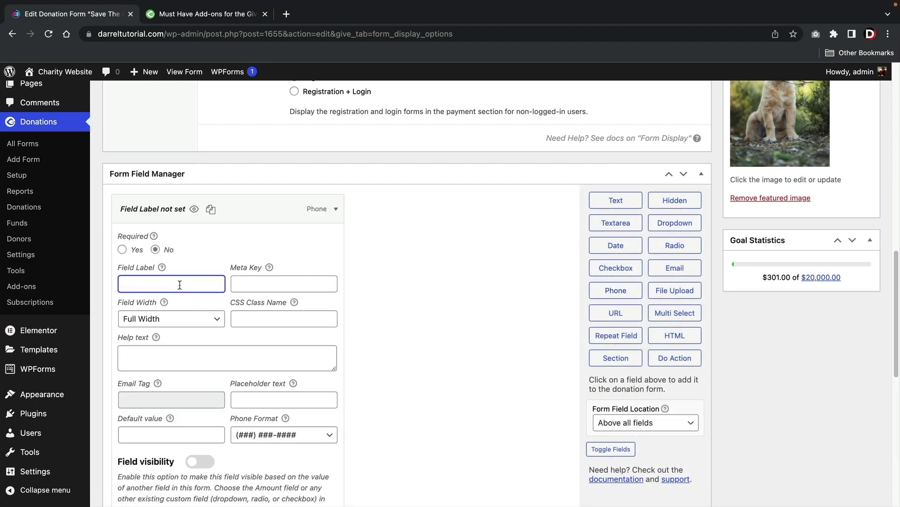
{"action": "type", "text": "Phone"}
{"action": "key", "text": "Tab"}
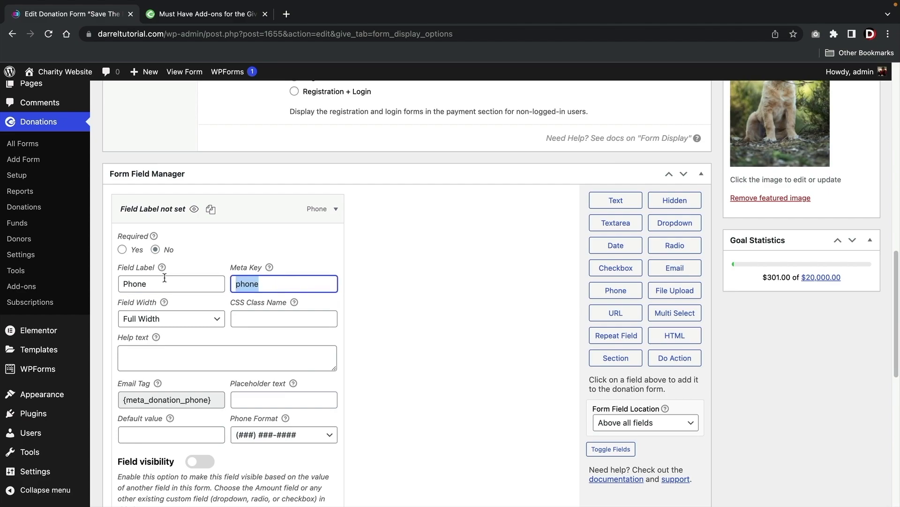
{"action": "key", "text": "Tab"}
{"action": "key", "text": "Tab"}
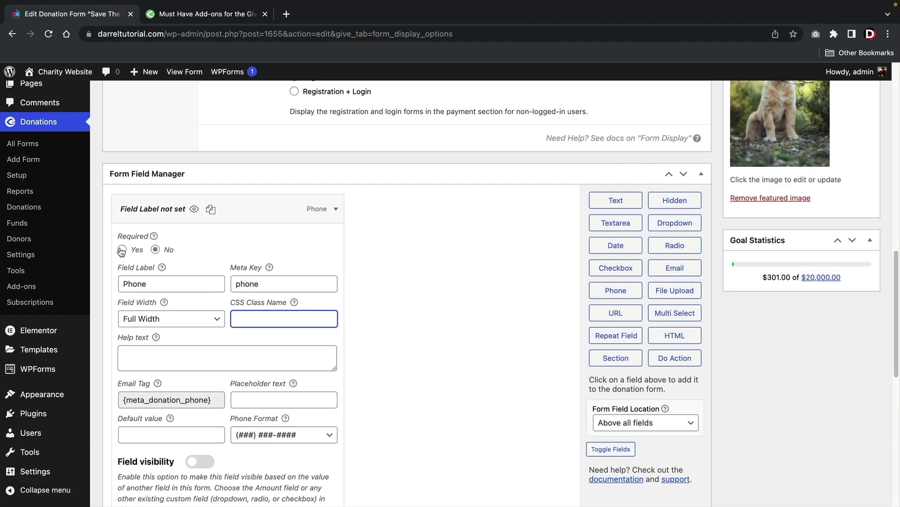
{"action": "left_click", "coordinate": [122, 250]}
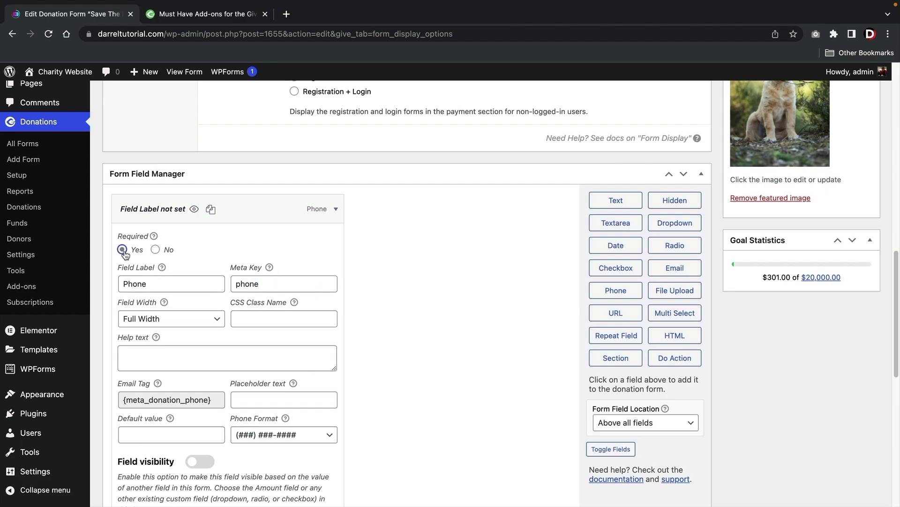
{"action": "left_click", "coordinate": [155, 250]}
{"action": "left_click", "coordinate": [337, 209]}
{"action": "scroll", "coordinate": [399, 290], "scroll_direction": "down", "scroll_amount": 1}
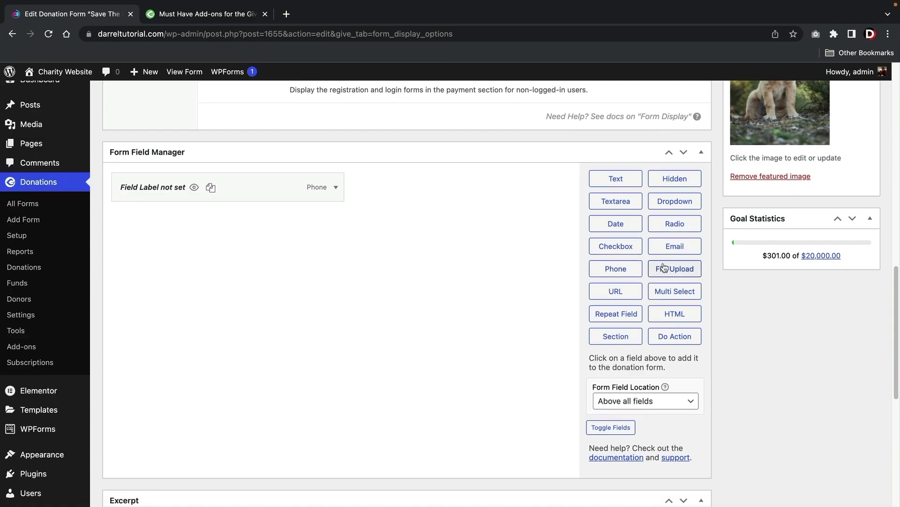
Add an Email custom field labelled 'Email'
{"action": "left_click", "coordinate": [684, 248]}
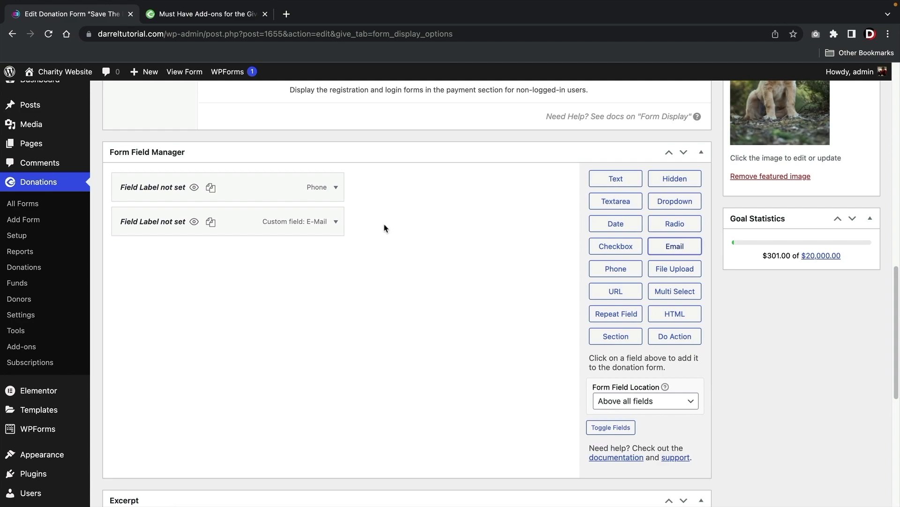
{"action": "left_click", "coordinate": [332, 224]}
{"action": "left_click", "coordinate": [183, 293]}
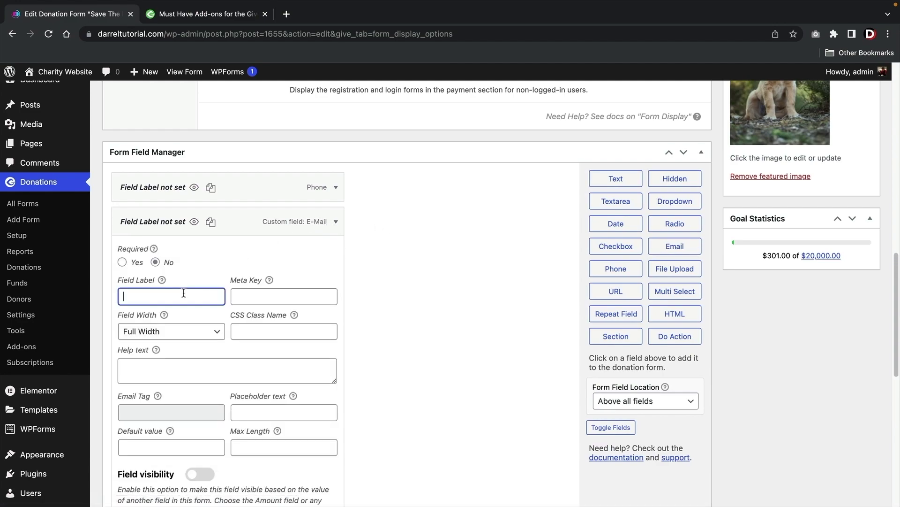
{"action": "type", "text": "Email"}
{"action": "key", "text": "Tab"}
{"action": "key", "text": "Tab"}
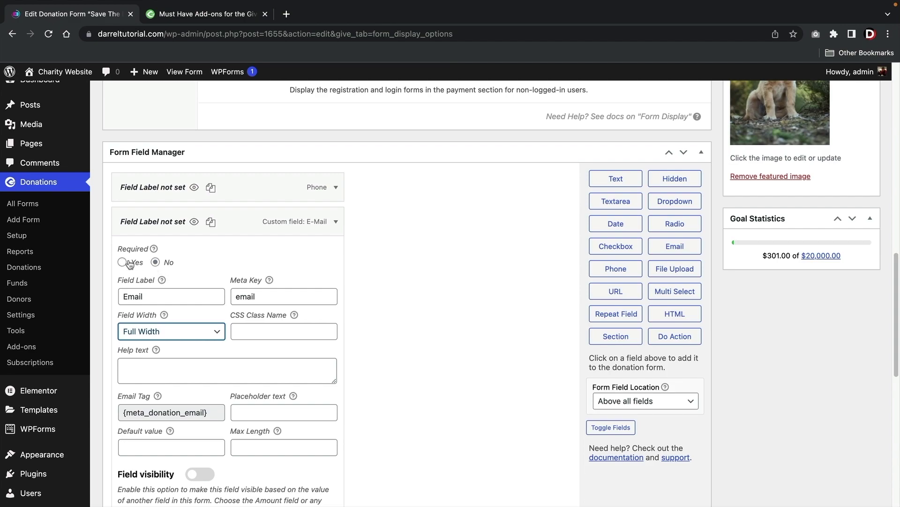
{"action": "left_click", "coordinate": [335, 223]}
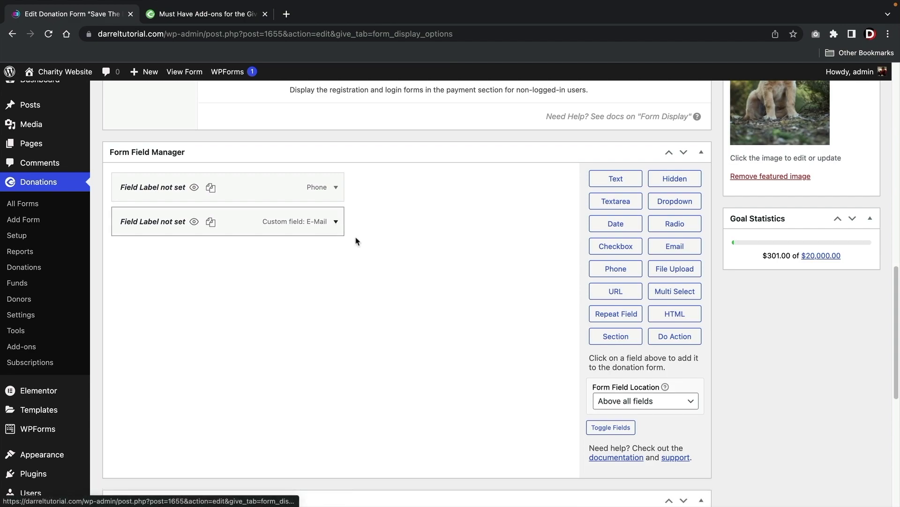
Add a File Upload custom field labelled 'Logo'
{"action": "left_click", "coordinate": [666, 272]}
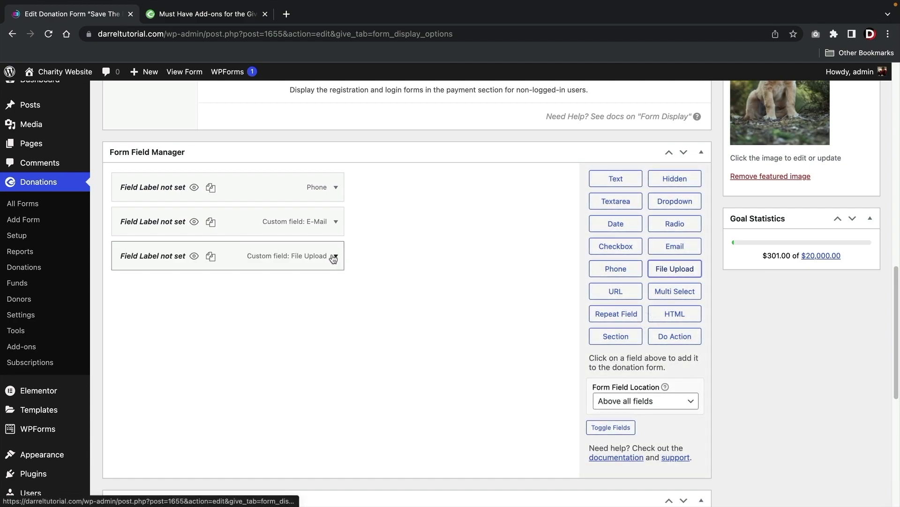
{"action": "left_click", "coordinate": [335, 255]}
{"action": "left_click", "coordinate": [166, 329]}
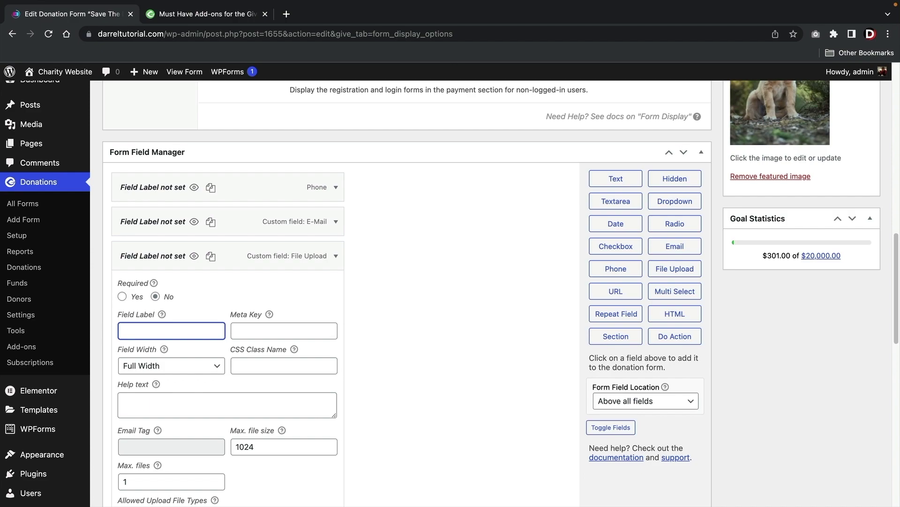
{"action": "key", "text": "Tab"}
{"action": "key", "text": "Tab"}
{"action": "key", "text": "Tab"}
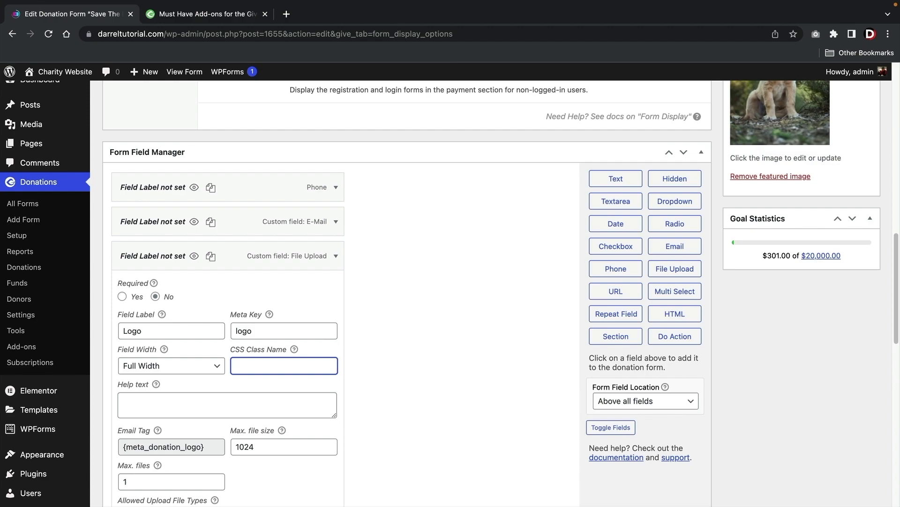
{"action": "left_click", "coordinate": [334, 262]}
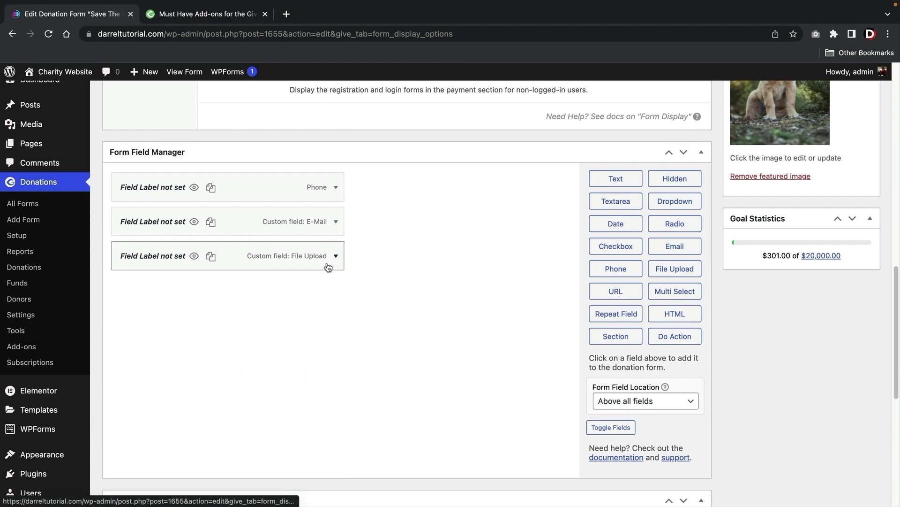
{"action": "scroll", "coordinate": [400, 261], "scroll_direction": "down", "scroll_amount": 1}
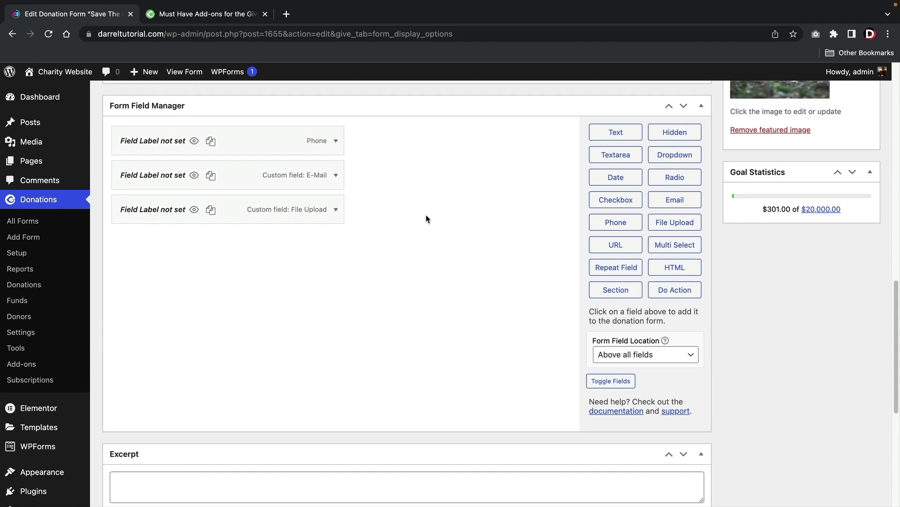
Keep custom field placement at Above all fields and update the form
{"action": "left_click", "coordinate": [636, 358]}
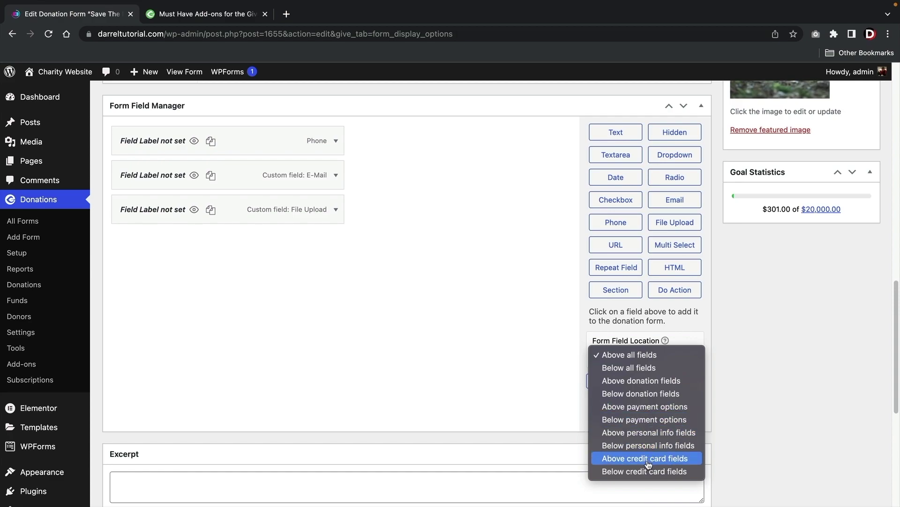
{"action": "left_click", "coordinate": [649, 356]}
{"action": "scroll", "coordinate": [720, 369], "scroll_direction": "up", "scroll_amount": 10}
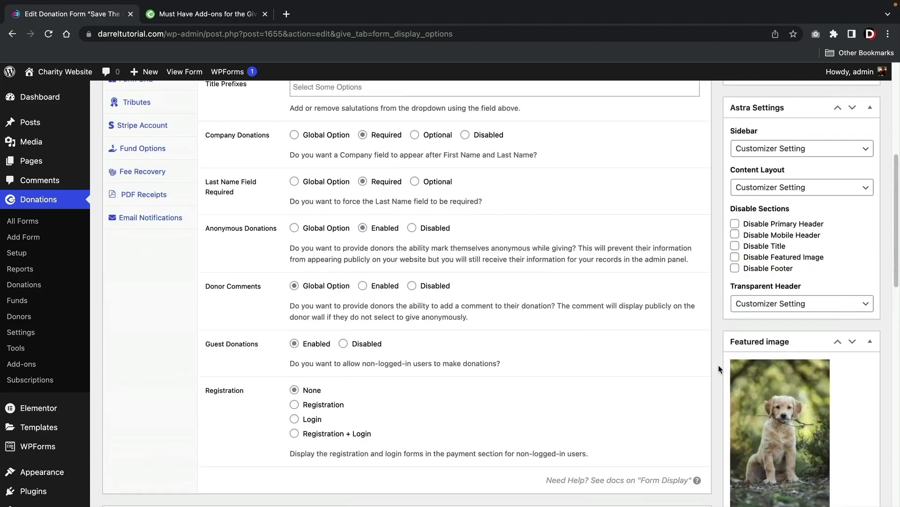
{"action": "scroll", "coordinate": [720, 369], "scroll_direction": "up", "scroll_amount": 5}
{"action": "left_click", "coordinate": [855, 285]}
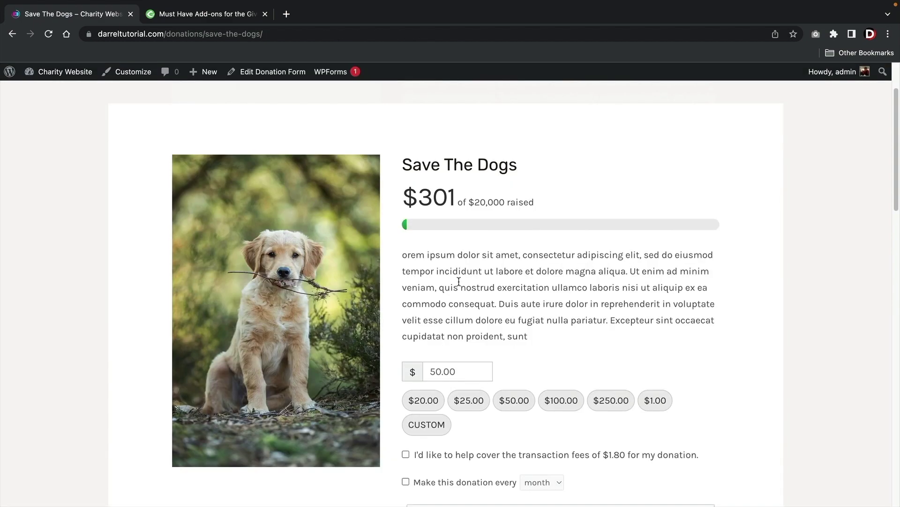
Scroll the live Save The Dogs page to check the Phone, Email and Logo fields
{"action": "scroll", "coordinate": [458, 281], "scroll_direction": "down", "scroll_amount": 3}
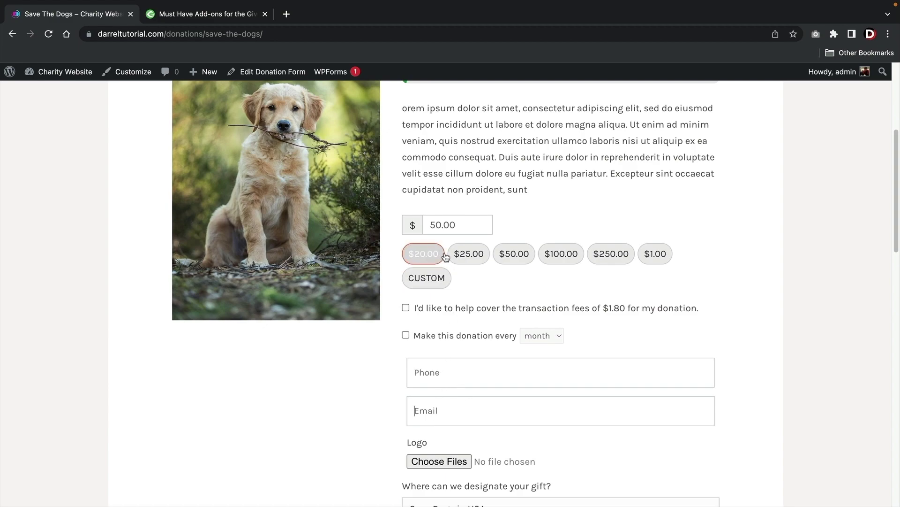
{"action": "scroll", "coordinate": [506, 255], "scroll_direction": "up", "scroll_amount": 2}
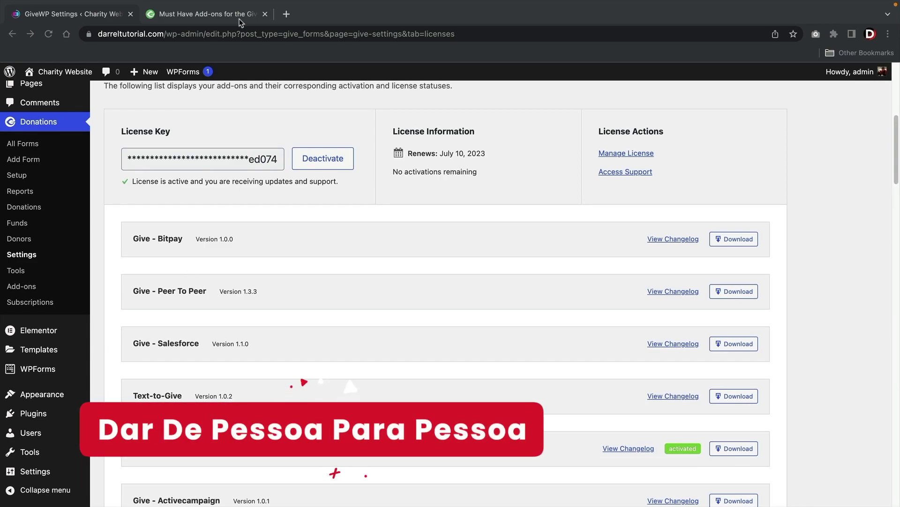
After checking the givewp.com add-ons tab, download the Give - Peer To Peer zip
{"action": "key", "text": "ctrl+Tab"}
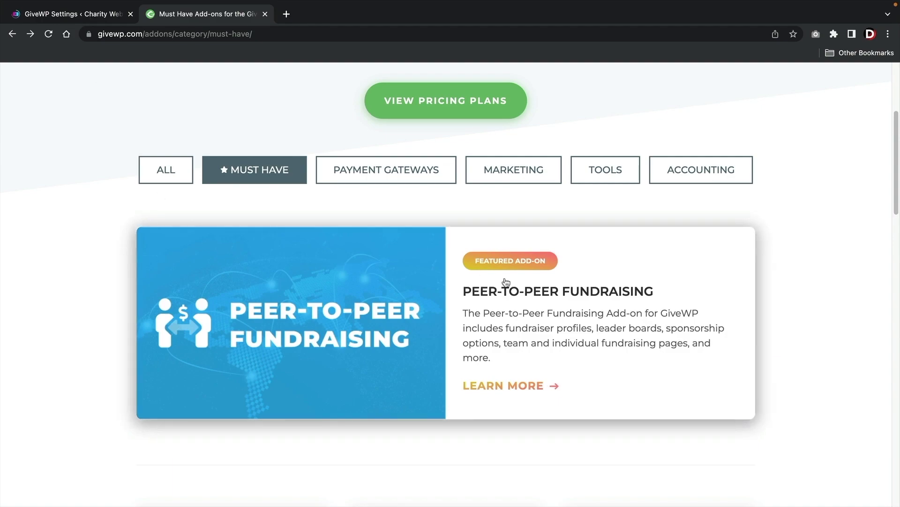
{"action": "left_click", "coordinate": [103, 17]}
{"action": "left_click_drag", "start_coordinate": [132, 295], "coordinate": [209, 294]}
{"action": "left_click", "coordinate": [211, 294]}
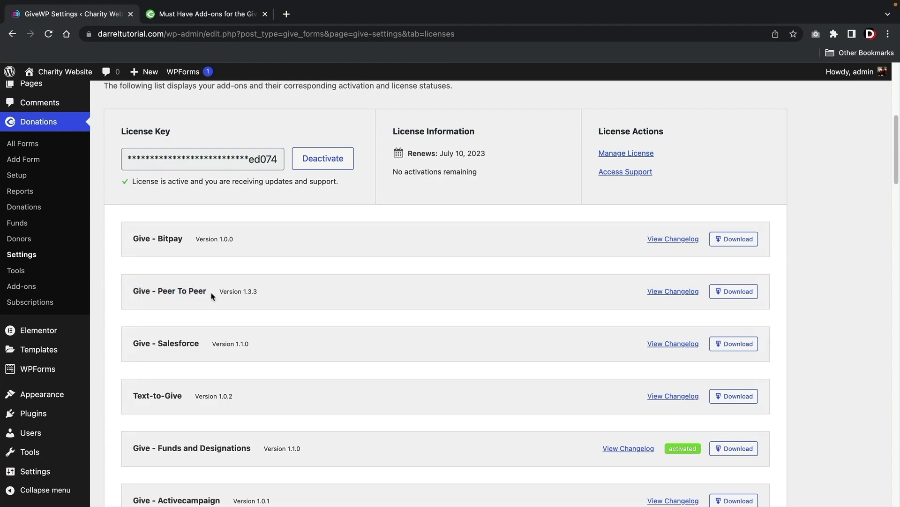
{"action": "left_click", "coordinate": [735, 295]}
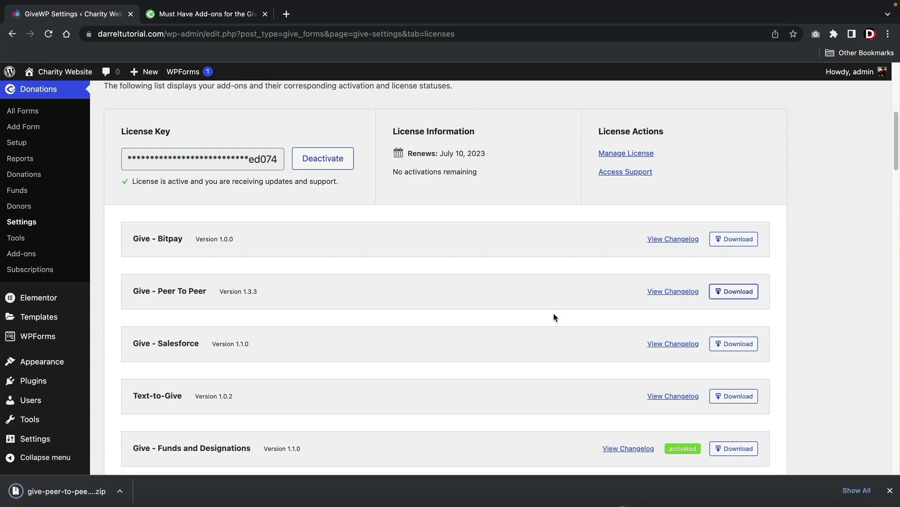
{"action": "scroll", "coordinate": [555, 314], "scroll_direction": "up", "scroll_amount": 7}
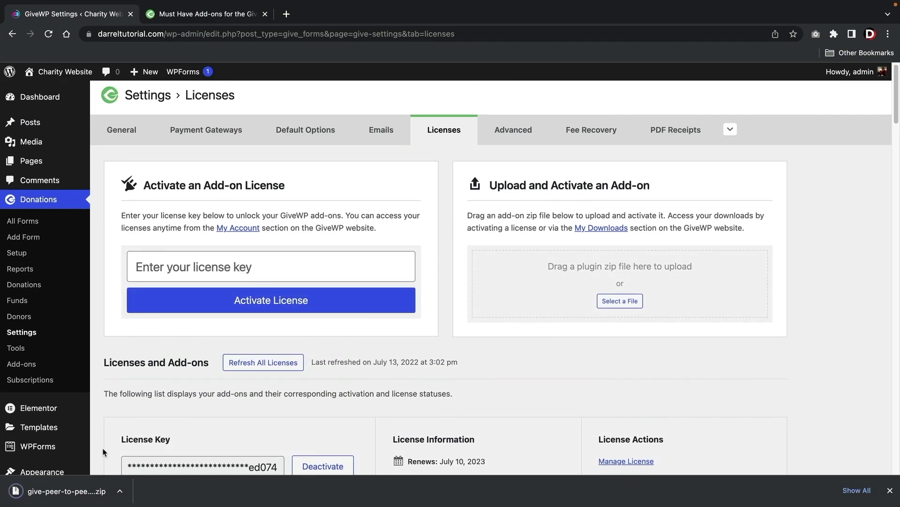
Upload and activate the Peer To Peer zip, then reload the admin
{"action": "left_click_drag", "start_coordinate": [69, 497], "coordinate": [596, 288]}
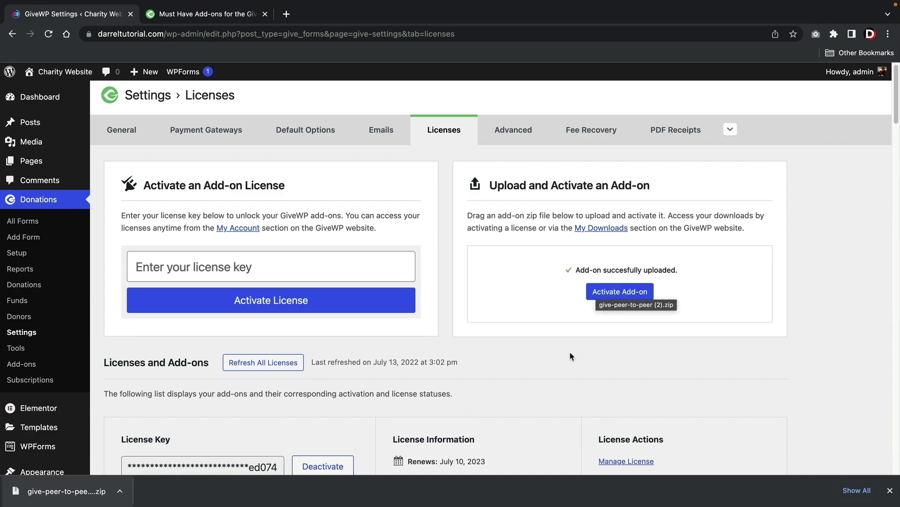
{"action": "left_click", "coordinate": [620, 292]}
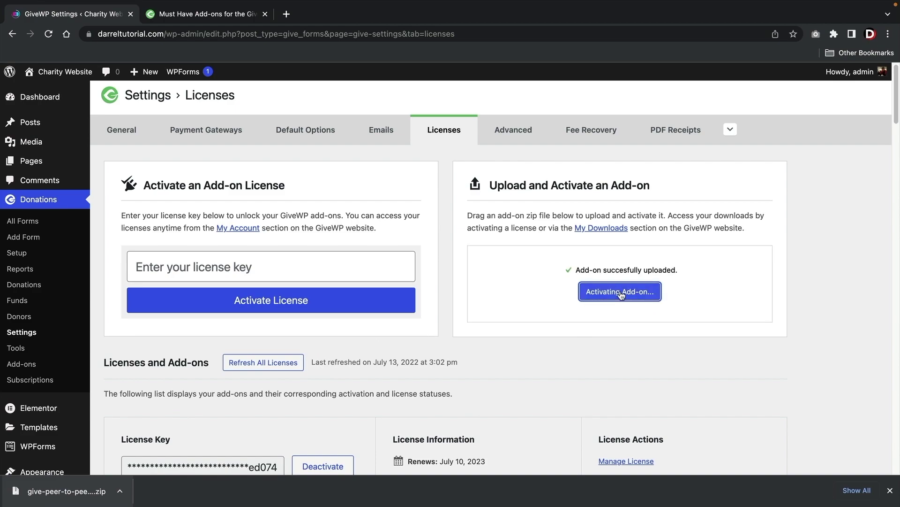
{"action": "left_click", "coordinate": [47, 35]}
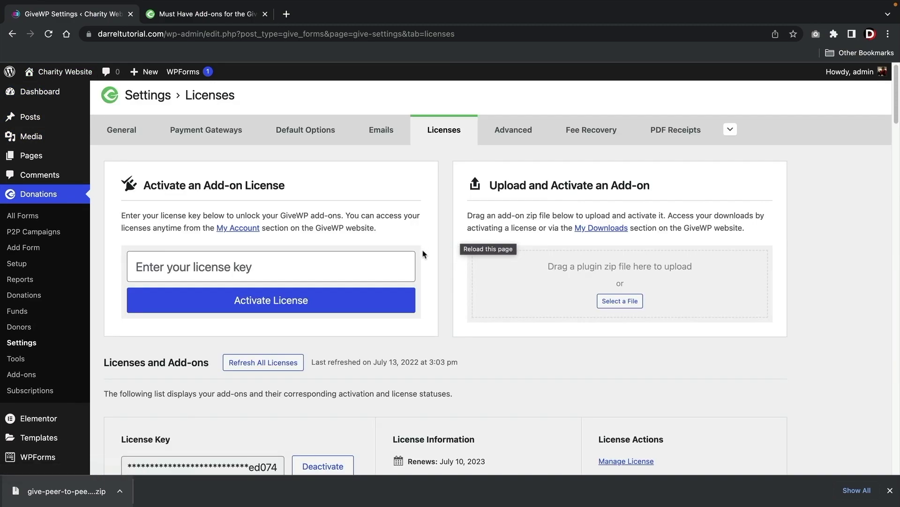
Open Donations > P2P Campaigns and dismiss the downloads bar
{"action": "left_click", "coordinate": [33, 232]}
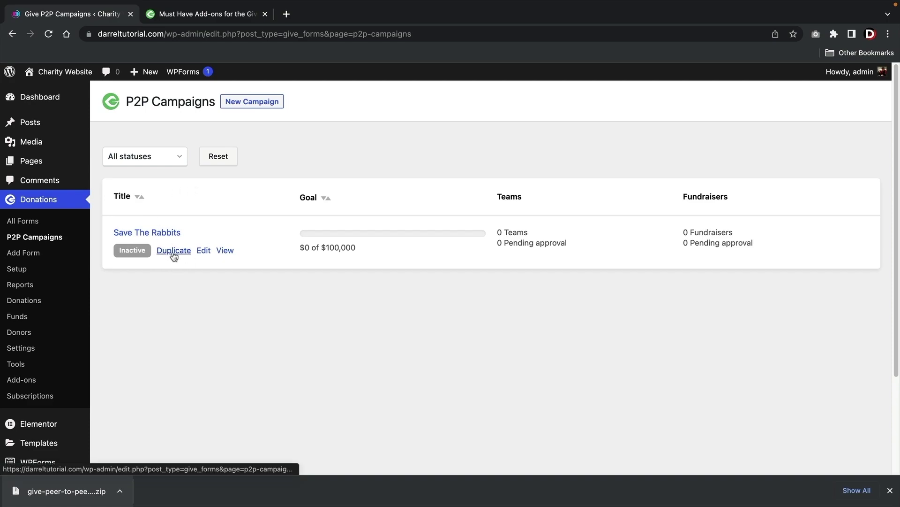
{"action": "left_click", "coordinate": [890, 490]}
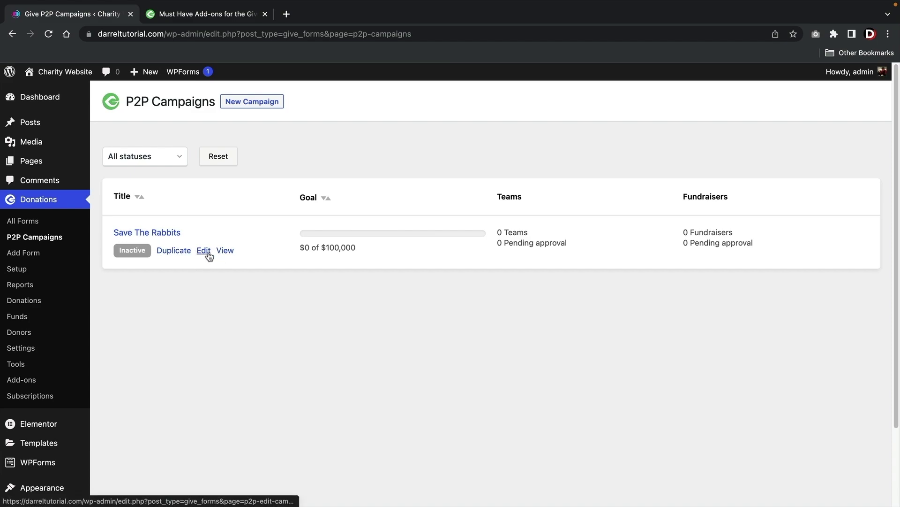
Start a new P2P campaign named 'Help Save The Bunnies'
{"action": "left_click", "coordinate": [258, 107]}
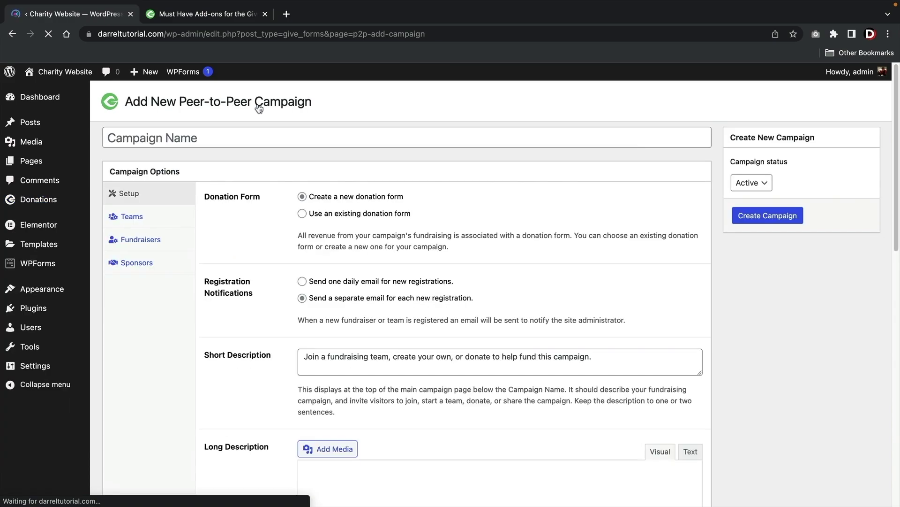
{"action": "left_click", "coordinate": [262, 136]}
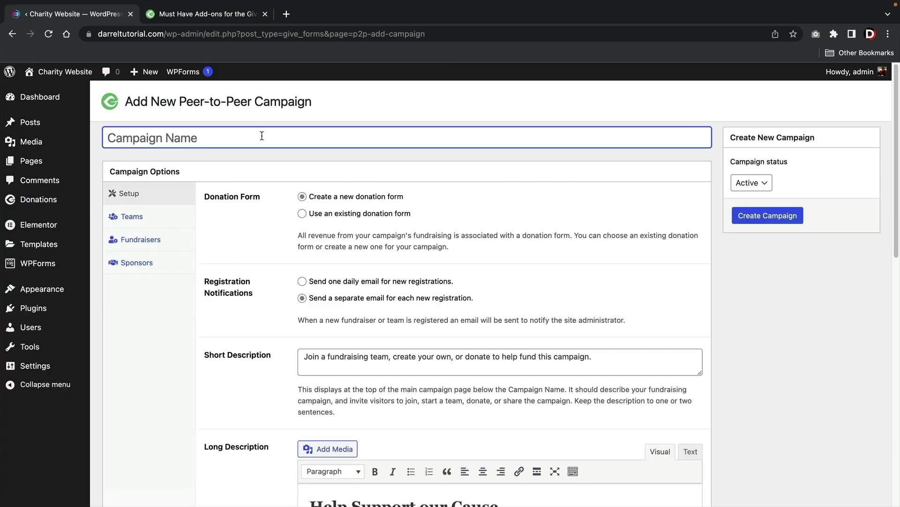
{"action": "type", "text": "Help Save The "}
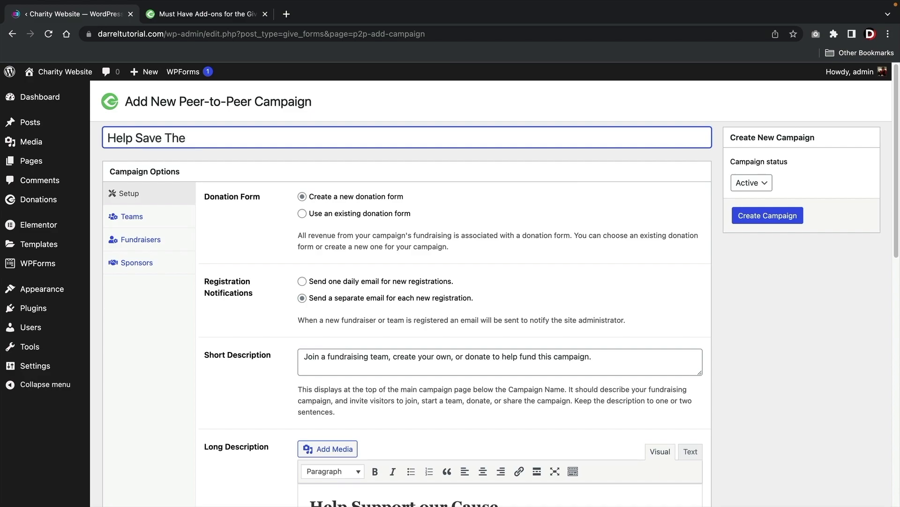
{"action": "type", "text": "Bunnies"}
Replace 'Cause' with 'Rabbits!' in the long description heading
{"action": "scroll", "coordinate": [290, 218], "scroll_direction": "down", "scroll_amount": 1}
{"action": "scroll", "coordinate": [287, 217], "scroll_direction": "down", "scroll_amount": 1}
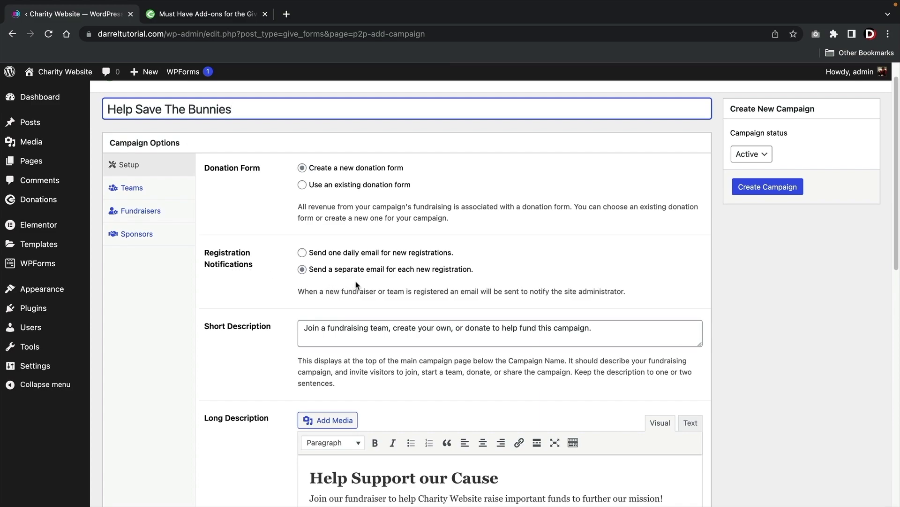
{"action": "scroll", "coordinate": [357, 284], "scroll_direction": "down", "scroll_amount": 3}
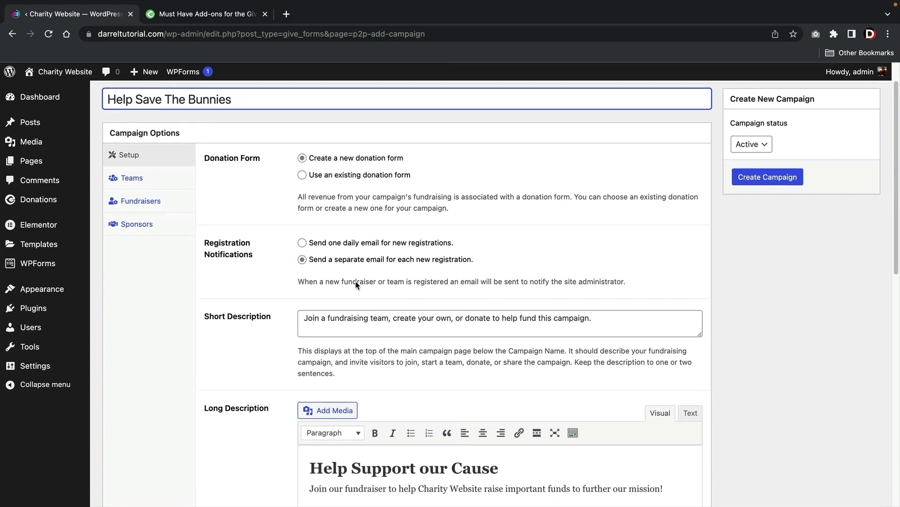
{"action": "left_click_drag", "start_coordinate": [320, 262], "coordinate": [633, 273]}
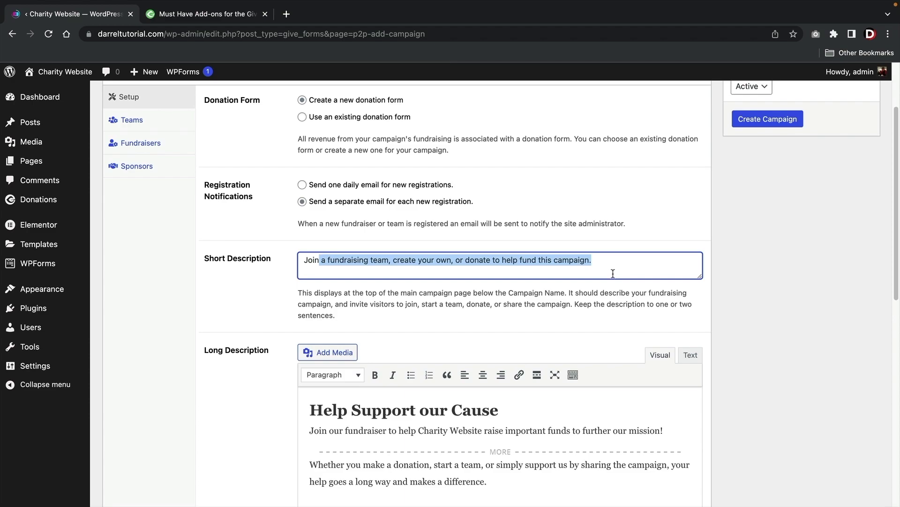
{"action": "scroll", "coordinate": [460, 272], "scroll_direction": "down", "scroll_amount": 3}
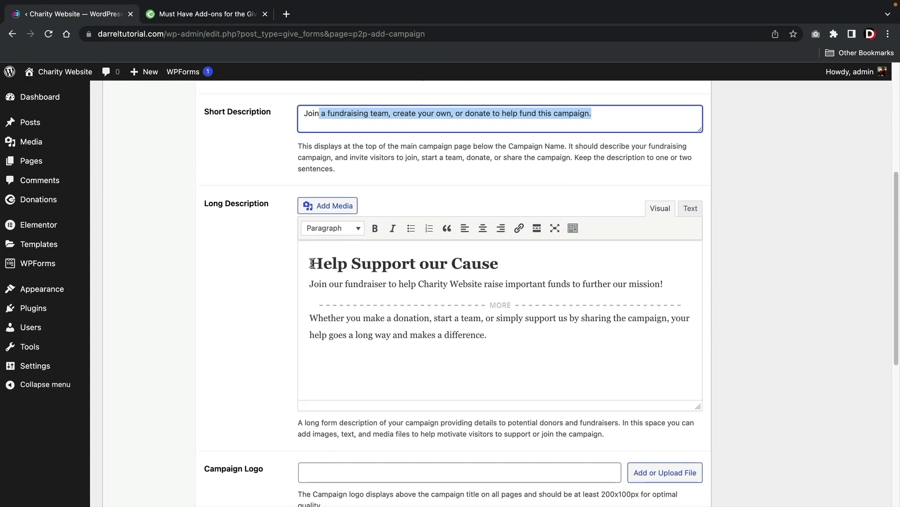
{"action": "double_click", "coordinate": [466, 264]}
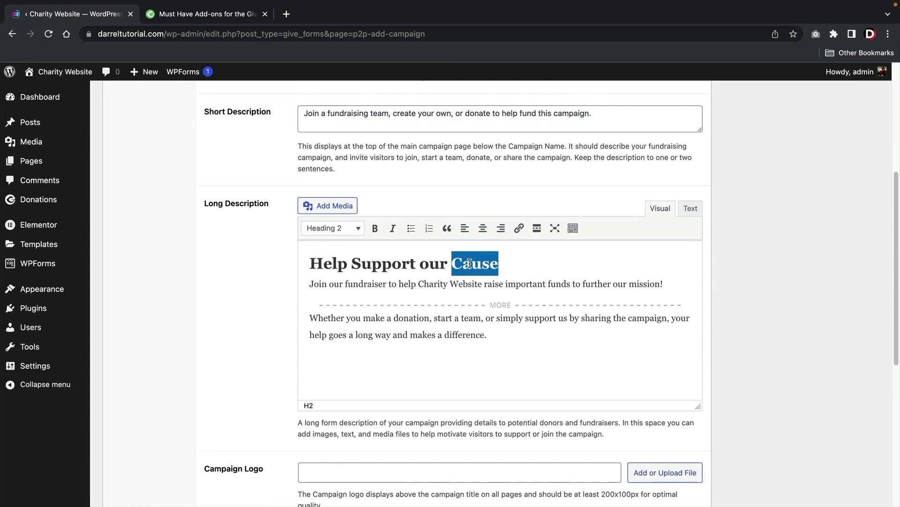
{"action": "type", "text": "Rabbits!"}
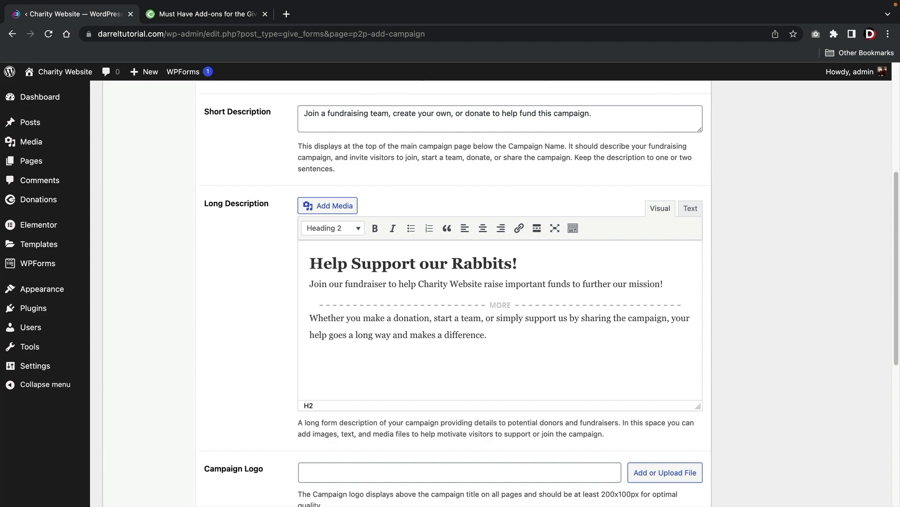
{"action": "scroll", "coordinate": [404, 291], "scroll_direction": "down", "scroll_amount": 2}
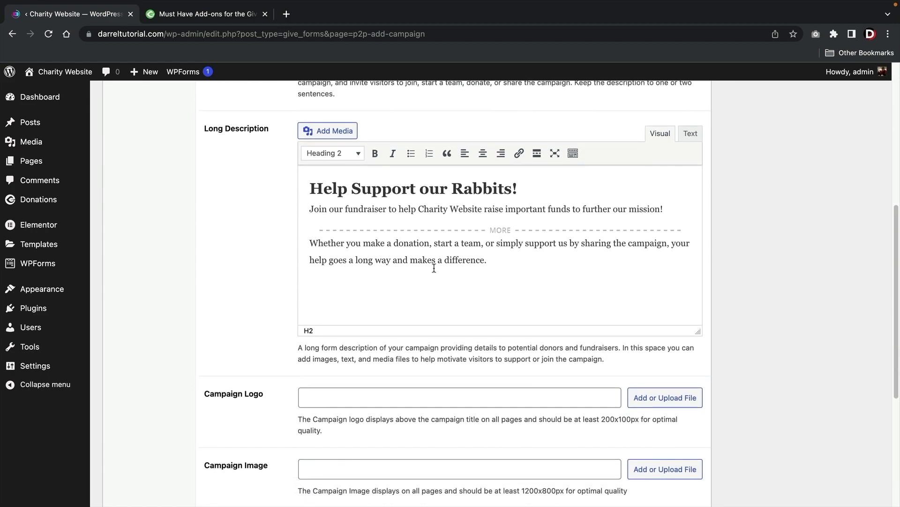
{"action": "scroll", "coordinate": [424, 284], "scroll_direction": "down", "scroll_amount": 5}
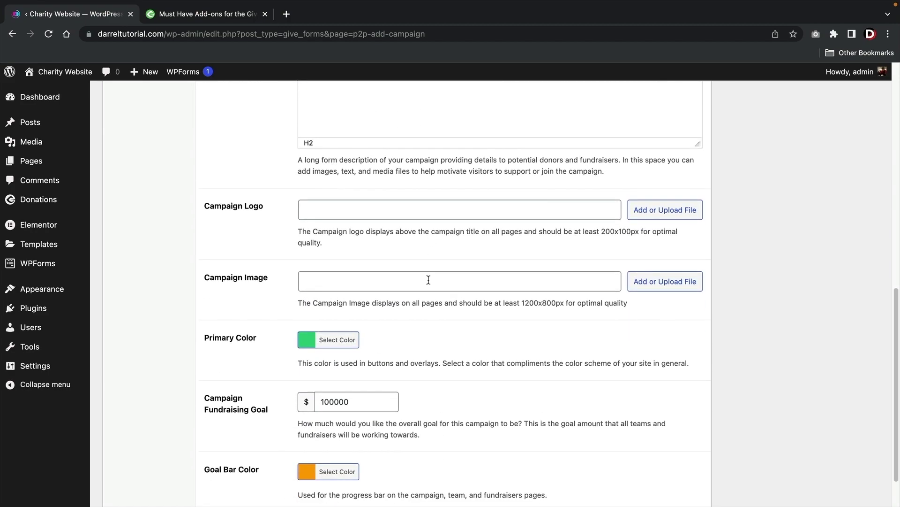
Upload rabbit-care-sheet.webp as the campaign logo
{"action": "left_click", "coordinate": [661, 208]}
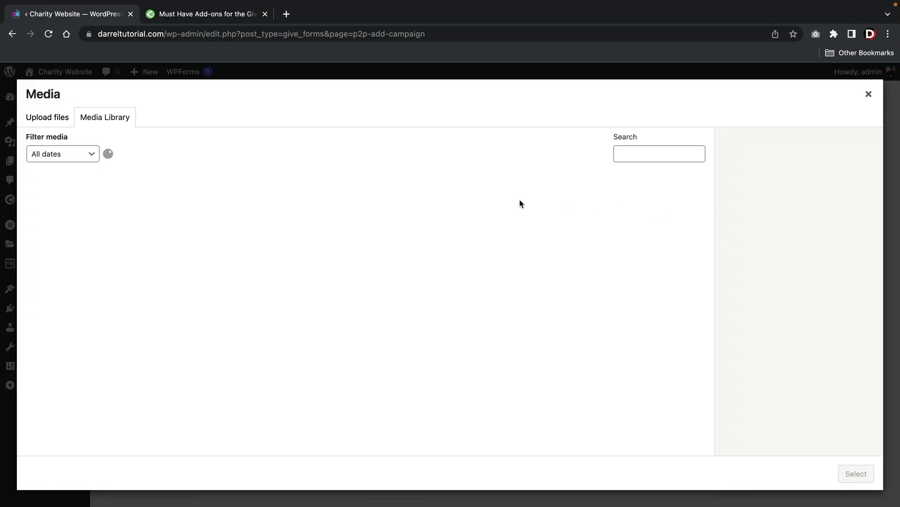
{"action": "left_click", "coordinate": [62, 119]}
{"action": "left_click", "coordinate": [450, 287]}
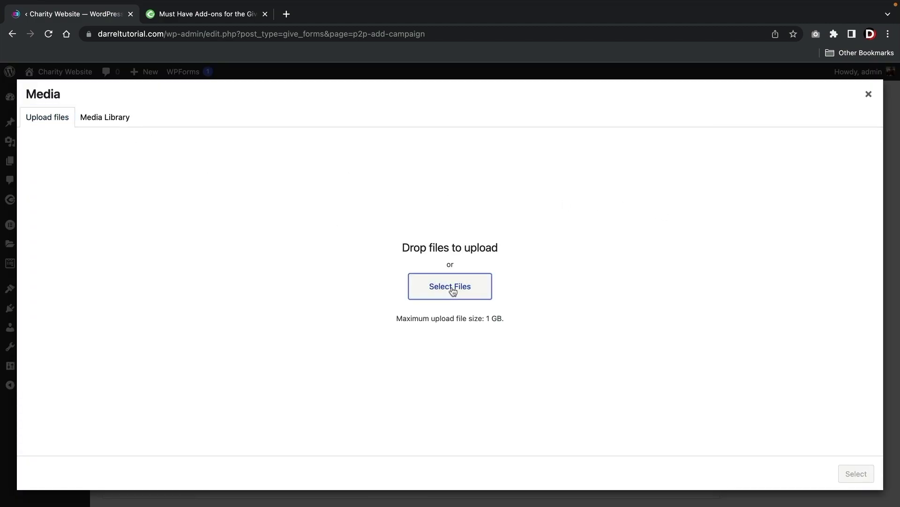
{"action": "double_click", "coordinate": [485, 214]}
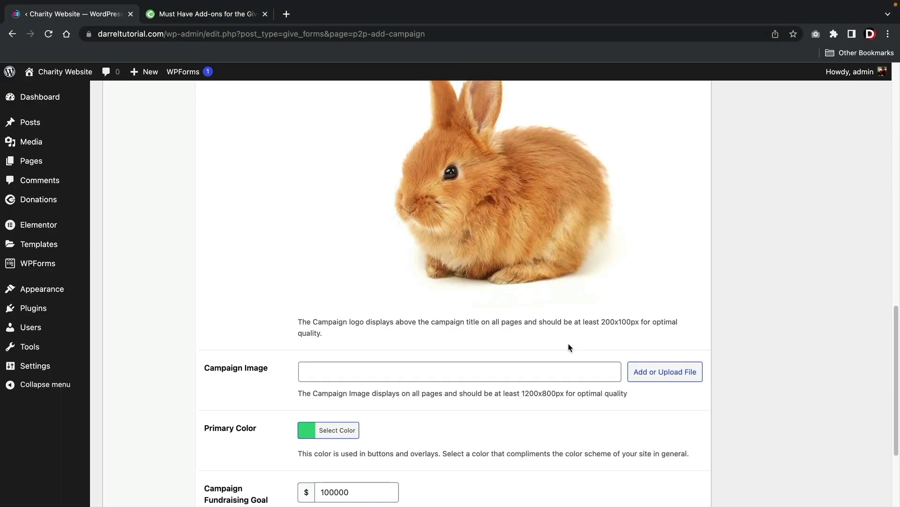
{"action": "scroll", "coordinate": [570, 348], "scroll_direction": "down", "scroll_amount": 3}
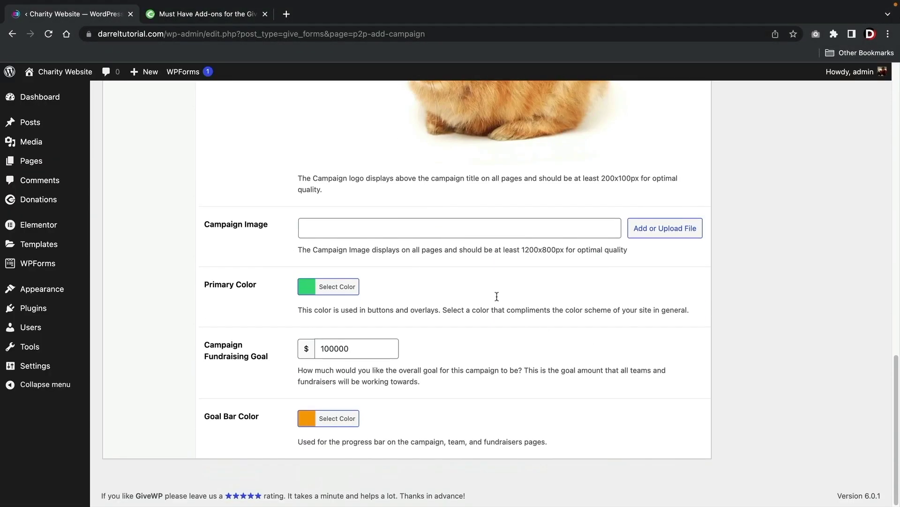
Upload the wild rabbits photo and set it as the campaign image
{"action": "left_click", "coordinate": [665, 232]}
{"action": "left_click", "coordinate": [51, 117]}
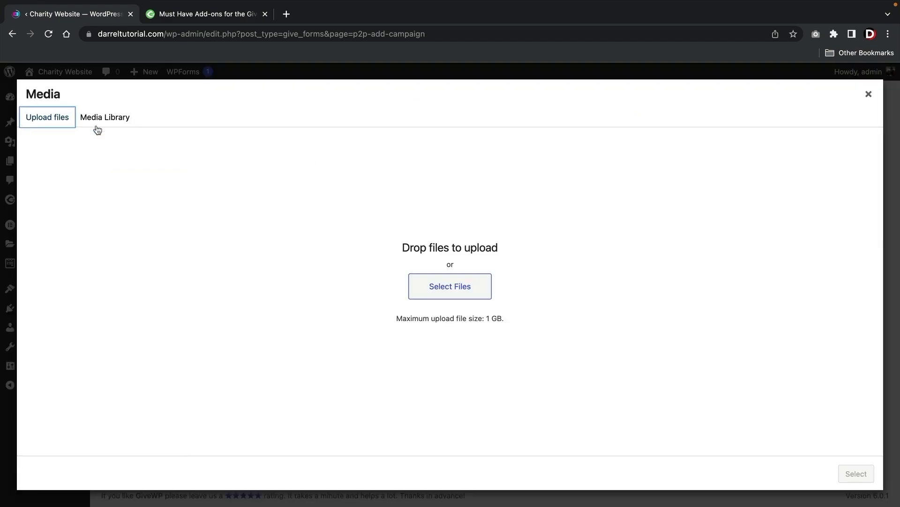
{"action": "left_click", "coordinate": [437, 294]}
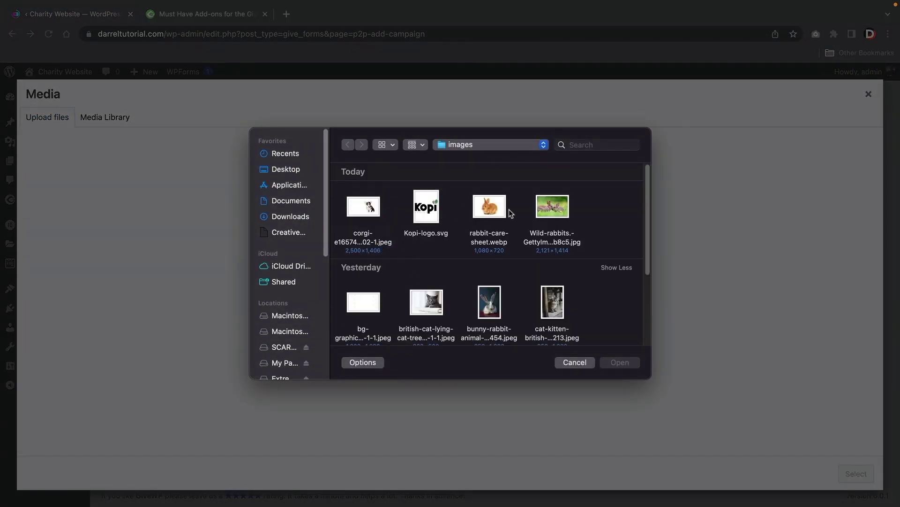
{"action": "left_click", "coordinate": [571, 209]}
{"action": "double_click", "coordinate": [570, 209]}
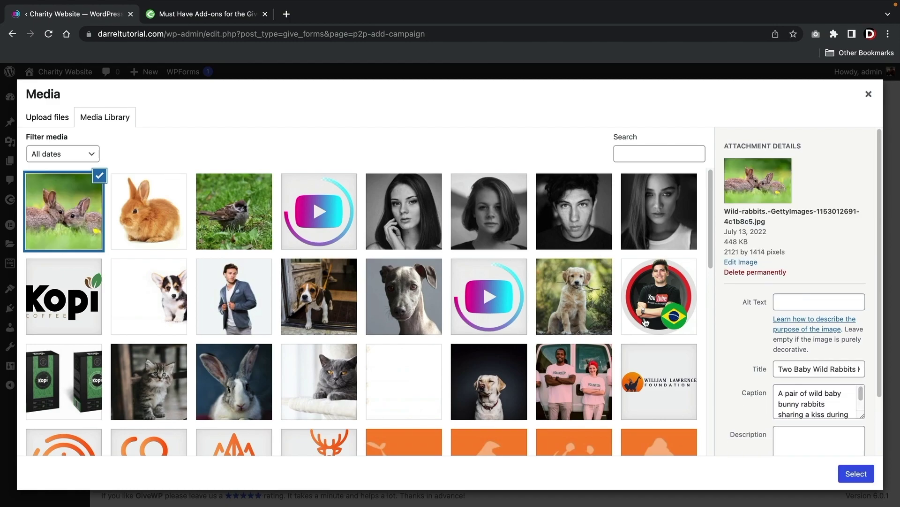
{"action": "left_click", "coordinate": [855, 473]}
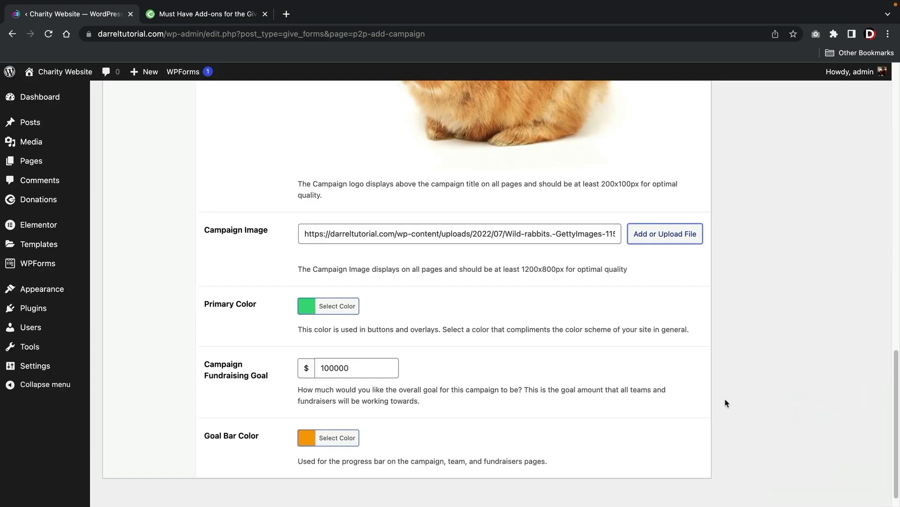
Leave the fundraising goal at 100000
{"action": "scroll", "coordinate": [582, 368], "scroll_direction": "down", "scroll_amount": 10}
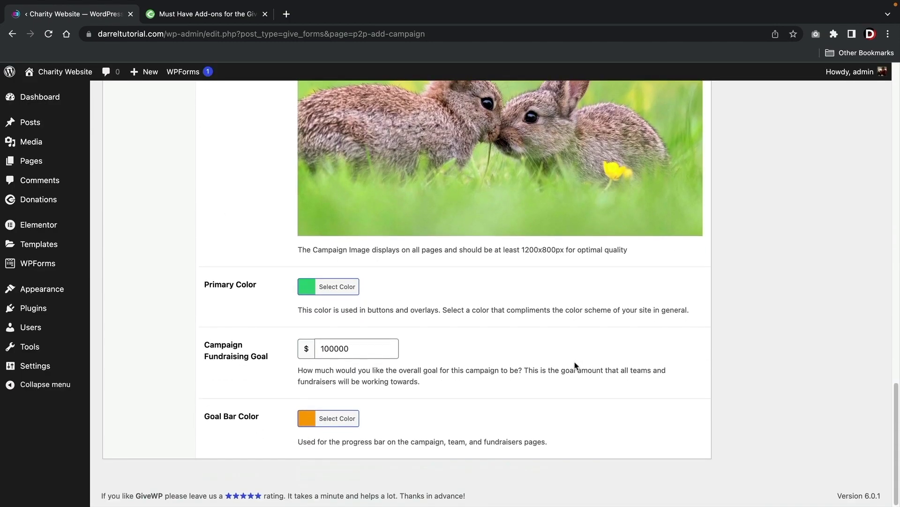
{"action": "left_click_drag", "start_coordinate": [352, 351], "coordinate": [320, 349]}
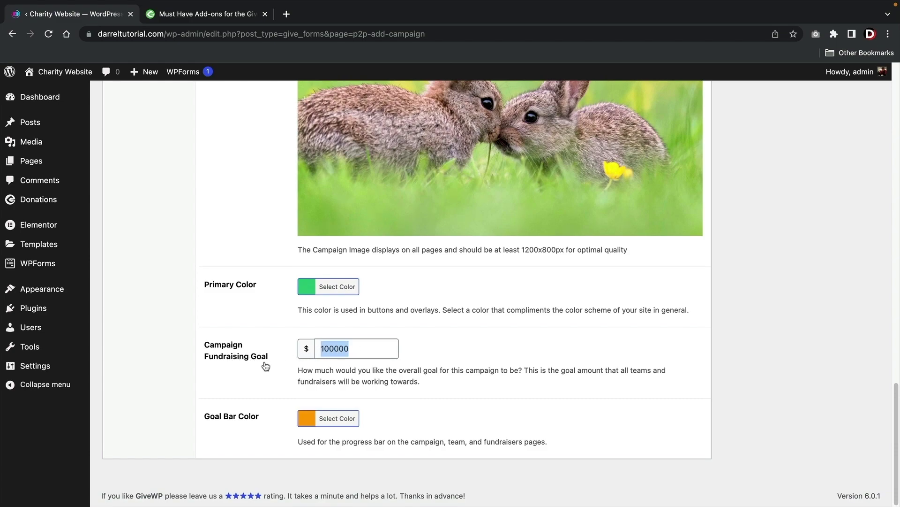
{"action": "left_click", "coordinate": [325, 350]}
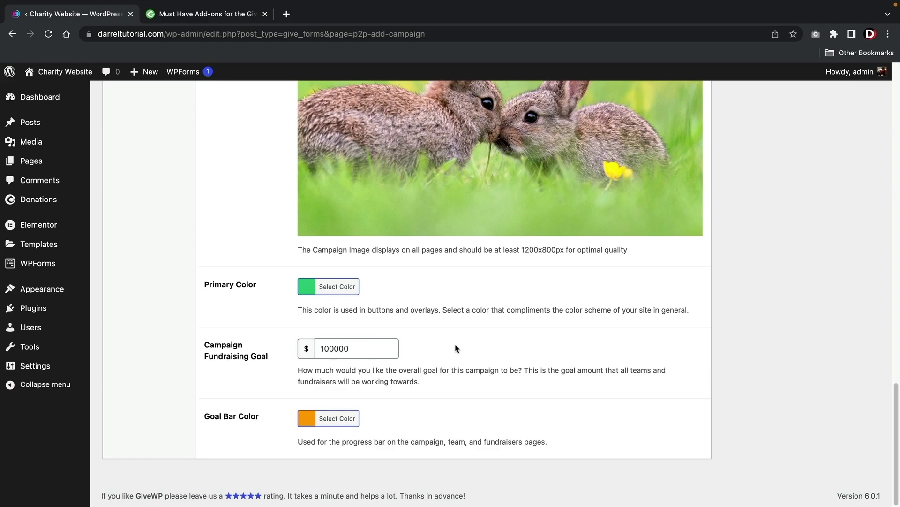
{"action": "scroll", "coordinate": [456, 348], "scroll_direction": "up", "scroll_amount": 15}
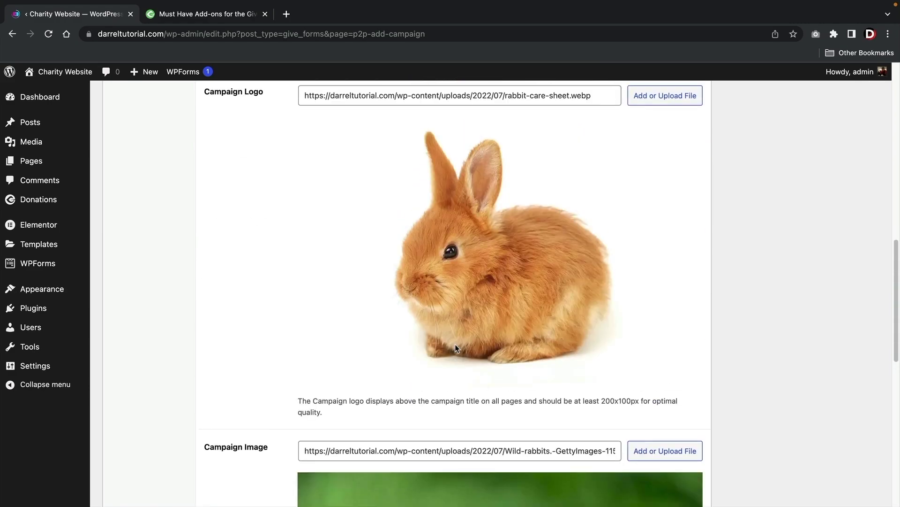
{"action": "scroll", "coordinate": [455, 348], "scroll_direction": "up", "scroll_amount": 7}
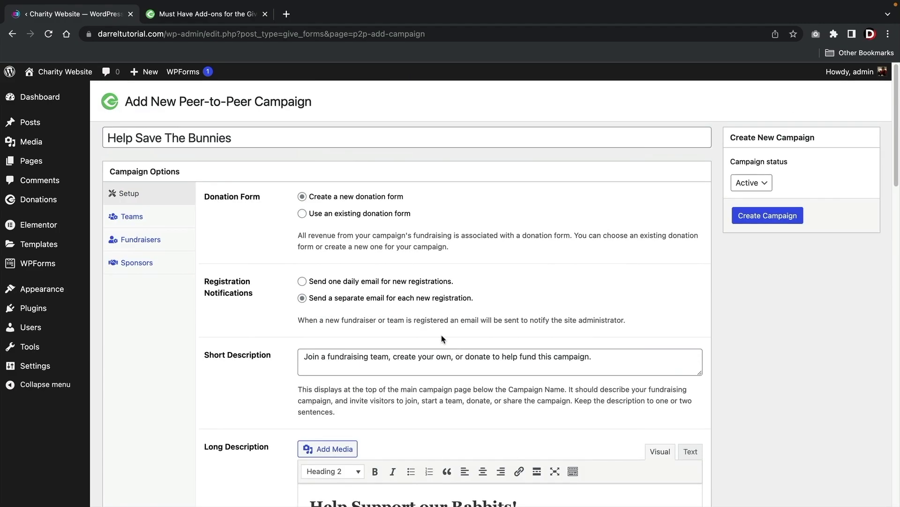
Review the Teams, Fundraisers and Sponsors options, ending on Teams with Team Approval on
{"action": "left_click", "coordinate": [155, 220]}
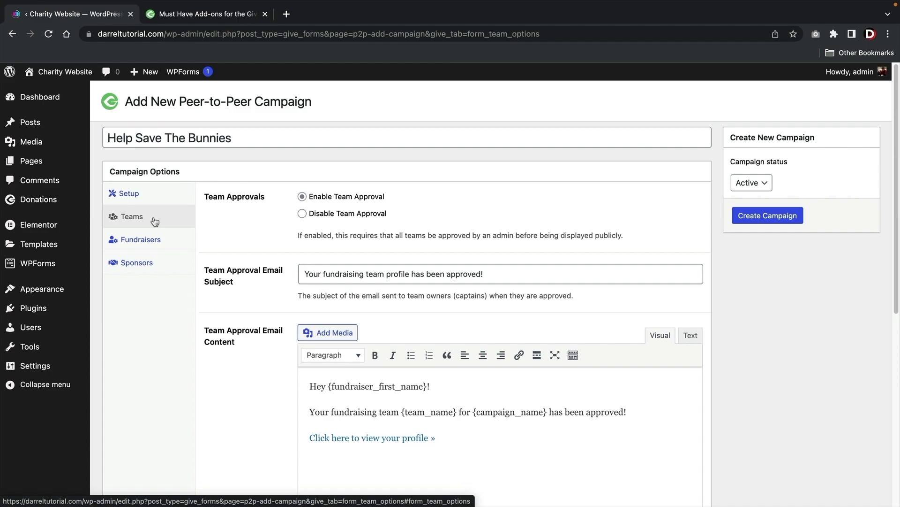
{"action": "left_click", "coordinate": [150, 243]}
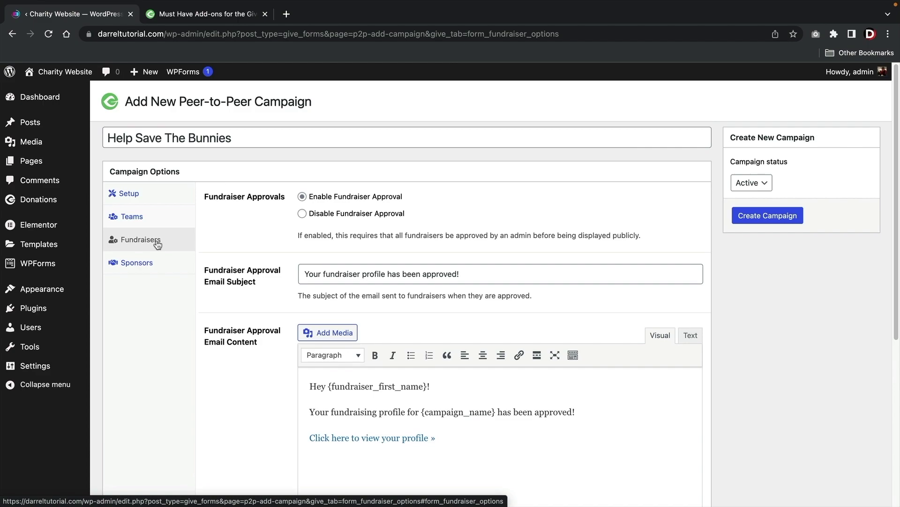
{"action": "left_click", "coordinate": [134, 224]}
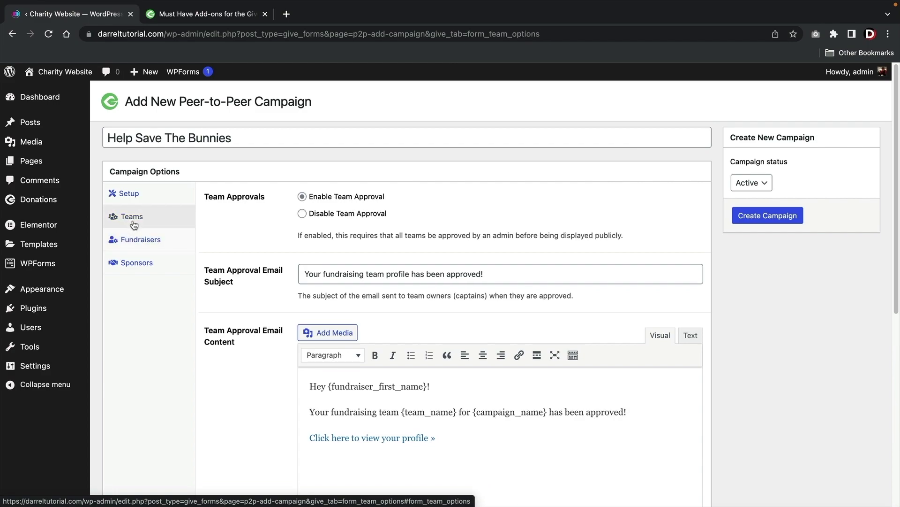
{"action": "left_click", "coordinate": [137, 274]}
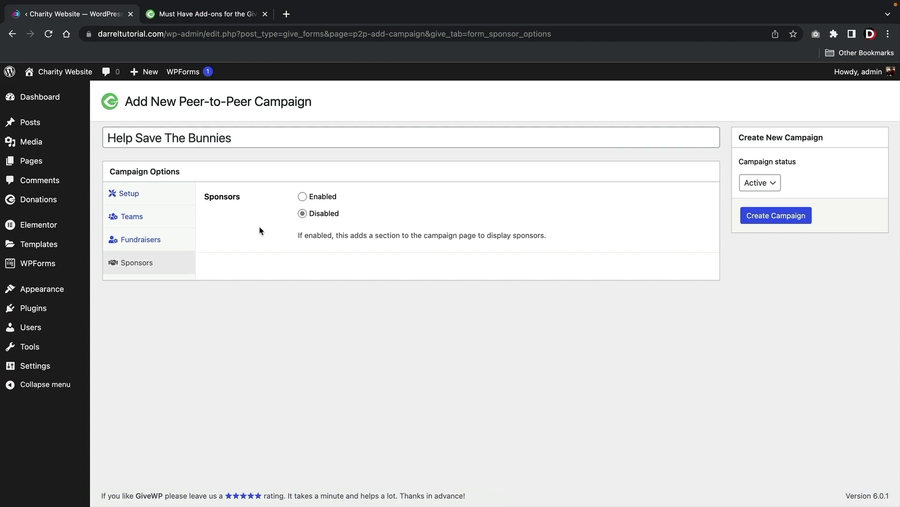
{"action": "left_click", "coordinate": [152, 216]}
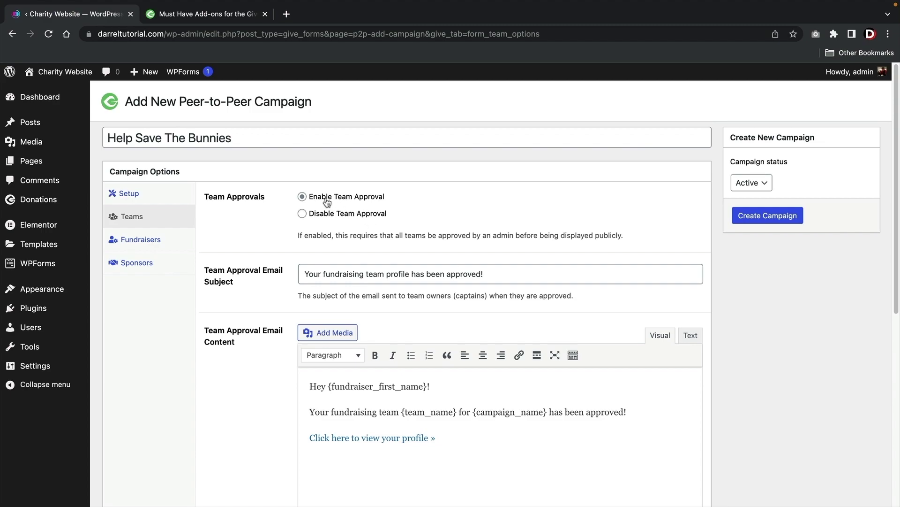
Check the Teams settings: the 5000.00 default team goal and the Team Story Placeholder text
{"action": "scroll", "coordinate": [263, 248], "scroll_direction": "down", "scroll_amount": 1}
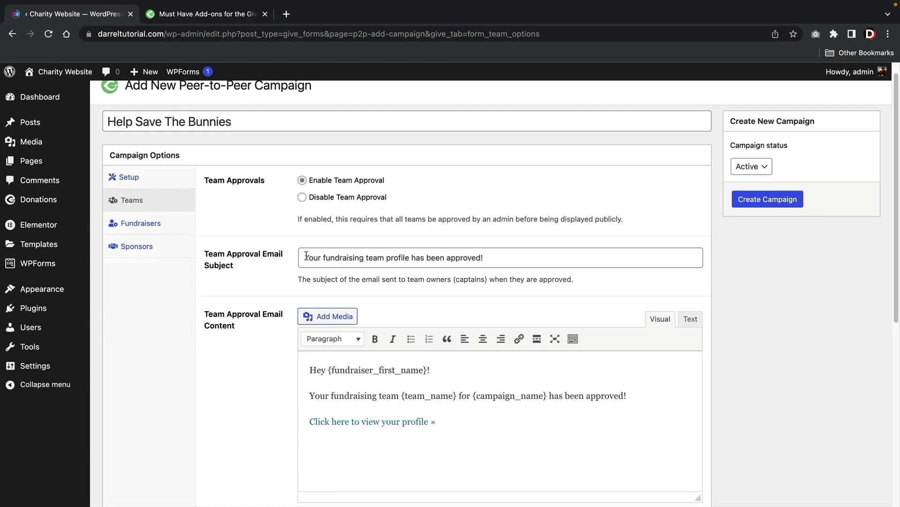
{"action": "left_click_drag", "start_coordinate": [306, 256], "coordinate": [558, 255]}
{"action": "scroll", "coordinate": [467, 265], "scroll_direction": "down", "scroll_amount": 3}
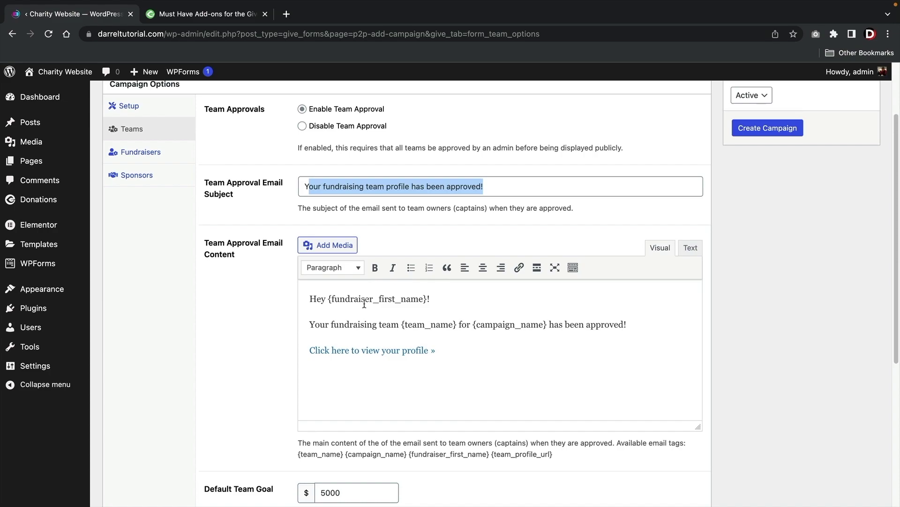
{"action": "scroll", "coordinate": [364, 304], "scroll_direction": "down", "scroll_amount": 5}
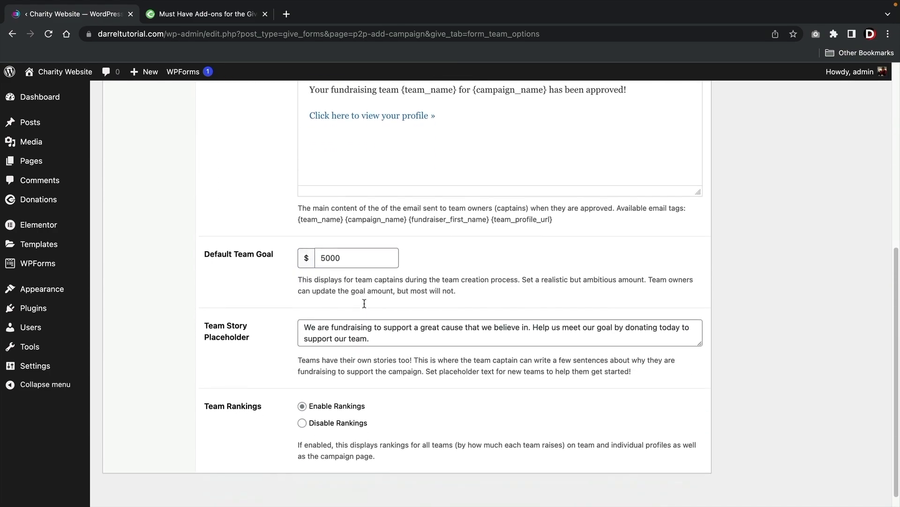
{"action": "double_click", "coordinate": [352, 247]}
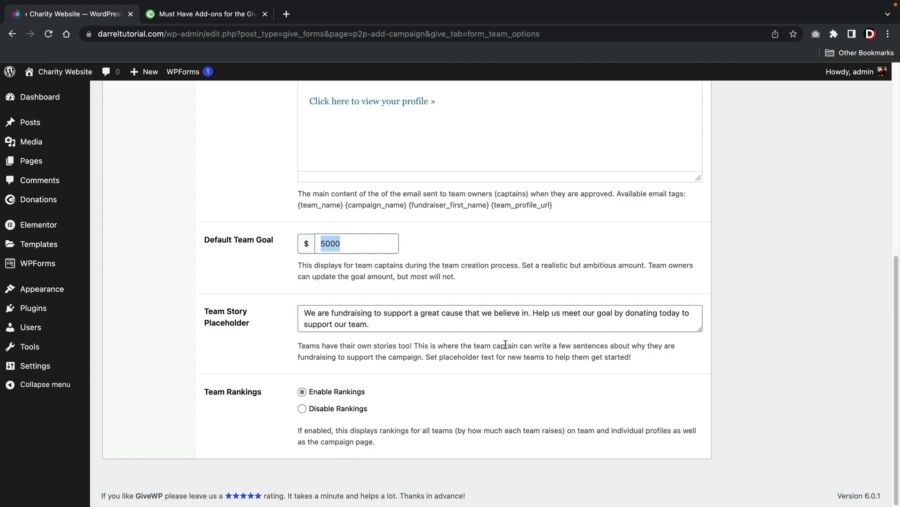
{"action": "left_click", "coordinate": [403, 323]}
{"action": "key", "text": "ctrl+a"}
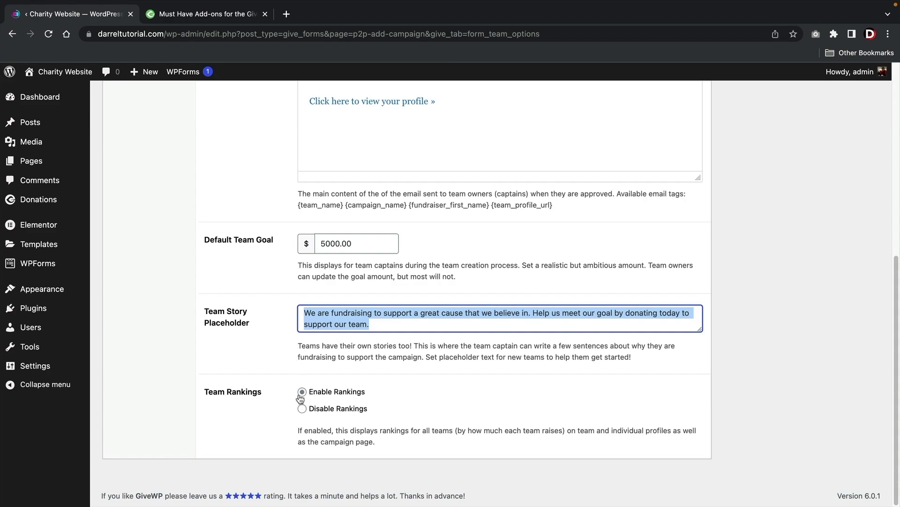
Switch to the Fundraisers settings to view the $500 default fundraiser goal
{"action": "scroll", "coordinate": [271, 398], "scroll_direction": "up", "scroll_amount": 7}
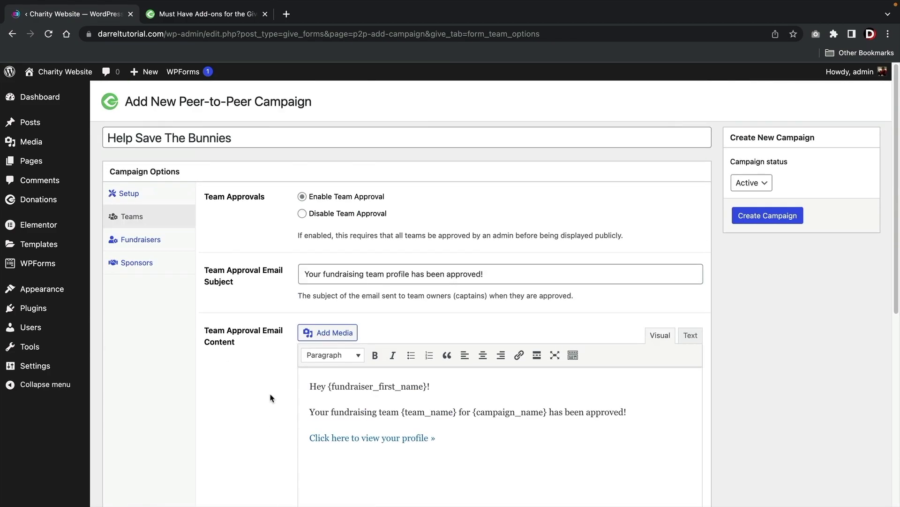
{"action": "left_click", "coordinate": [150, 244]}
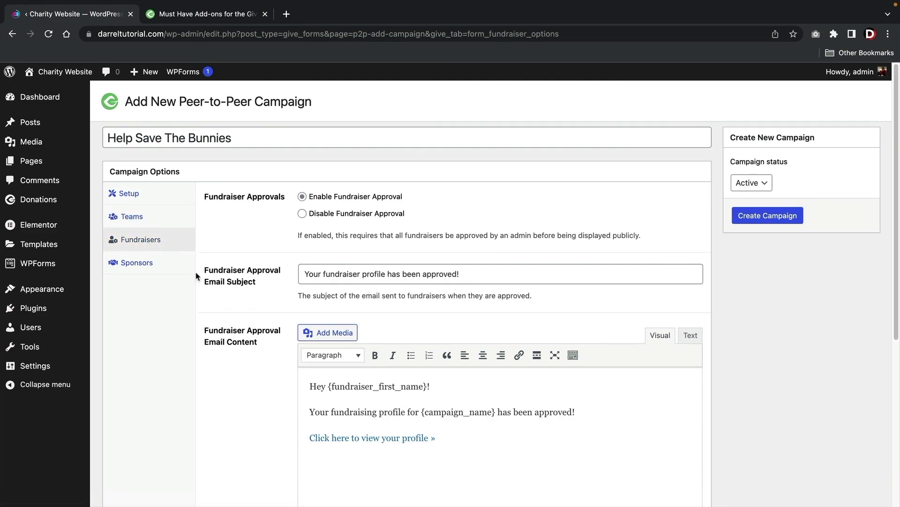
{"action": "scroll", "coordinate": [271, 275], "scroll_direction": "down", "scroll_amount": 5}
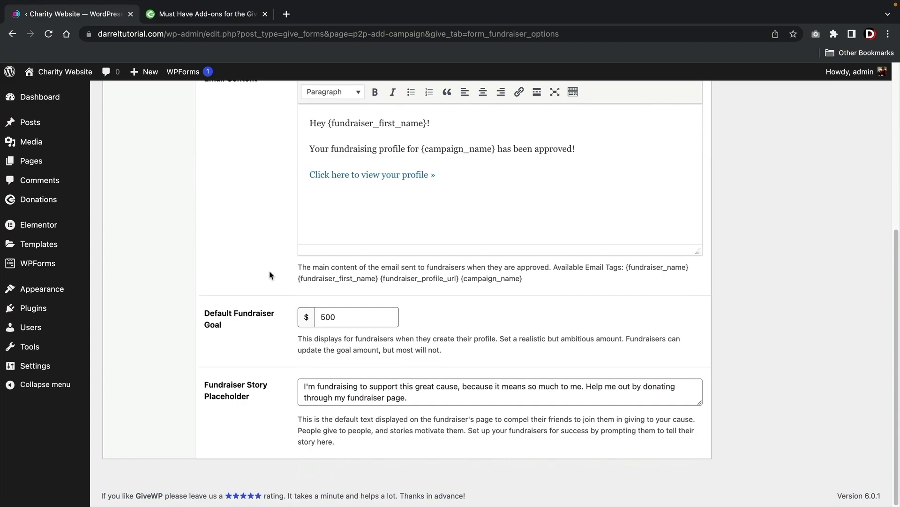
{"action": "scroll", "coordinate": [263, 274], "scroll_direction": "up", "scroll_amount": 5}
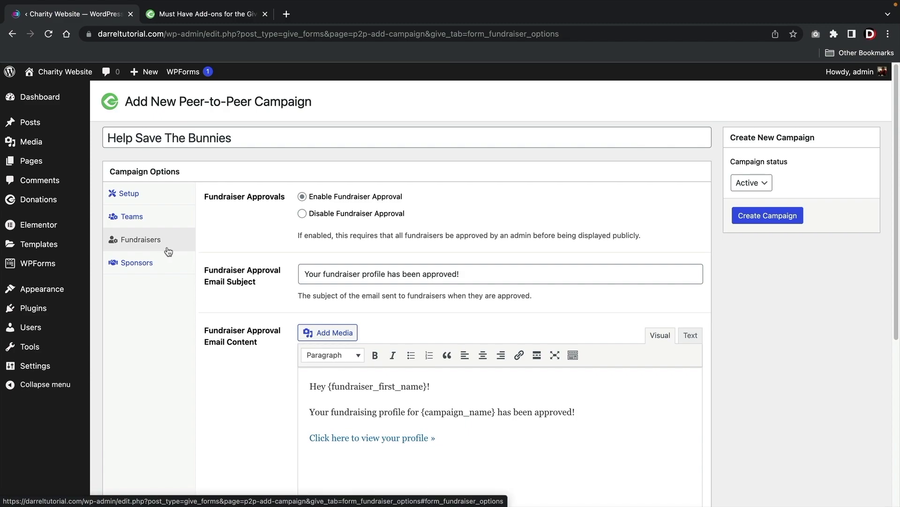
Enable sponsors for the campaign and start entering the Sponsor Application Page URL
{"action": "left_click", "coordinate": [160, 266]}
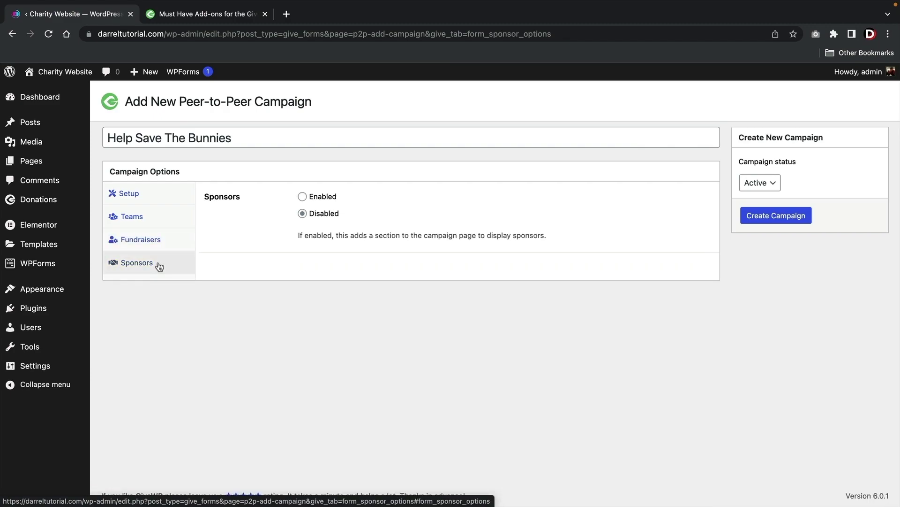
{"action": "left_click", "coordinate": [303, 196]}
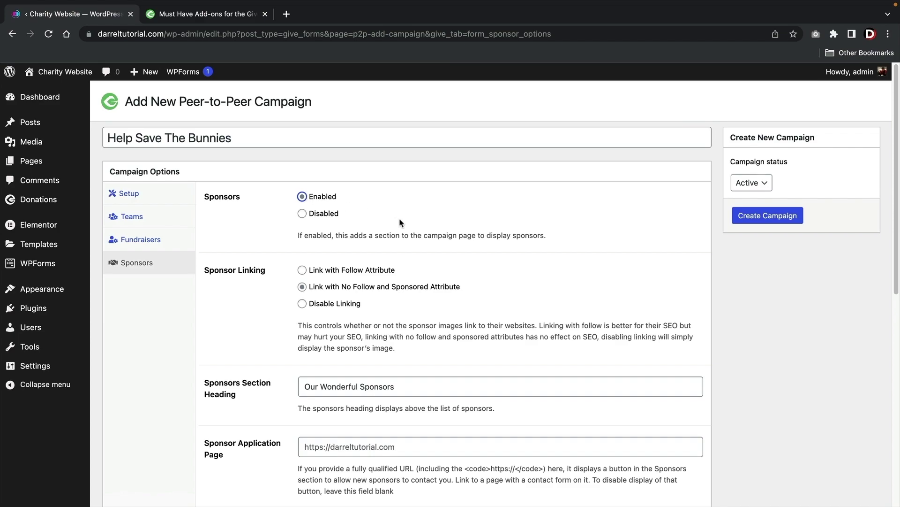
{"action": "scroll", "coordinate": [419, 252], "scroll_direction": "down", "scroll_amount": 5}
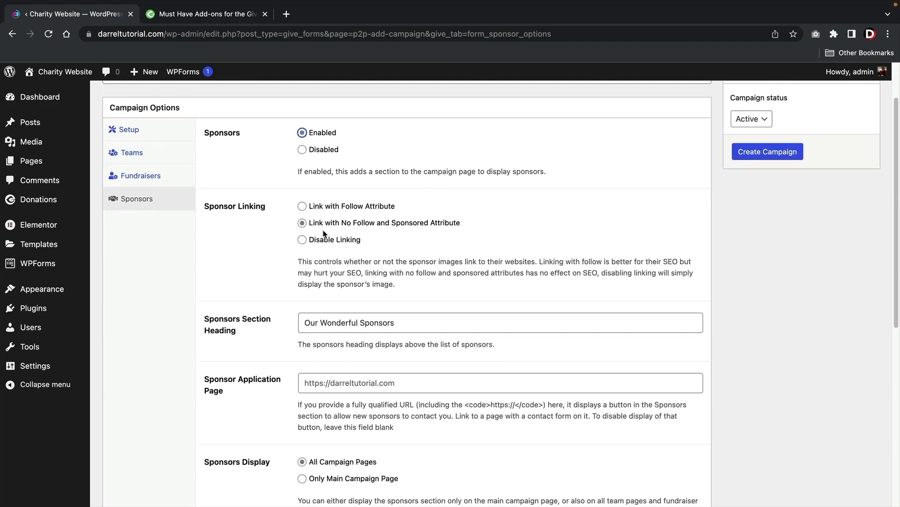
{"action": "left_click_drag", "start_coordinate": [416, 253], "coordinate": [304, 253]}
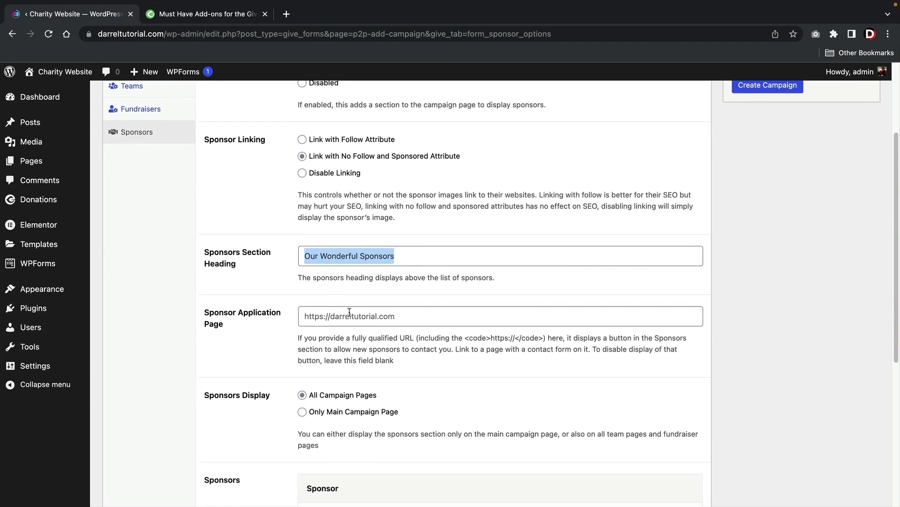
{"action": "left_click", "coordinate": [356, 315]}
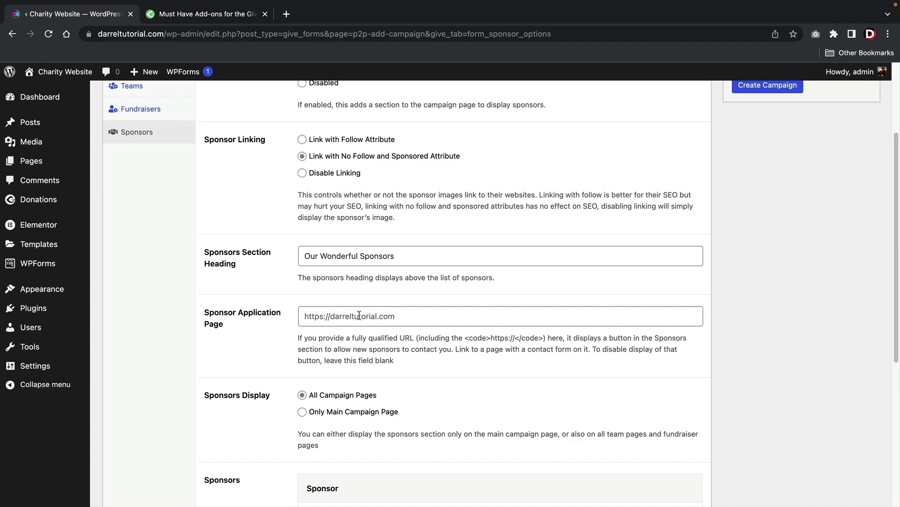
{"action": "type", "text": "https://www.darrelwilson.com"}
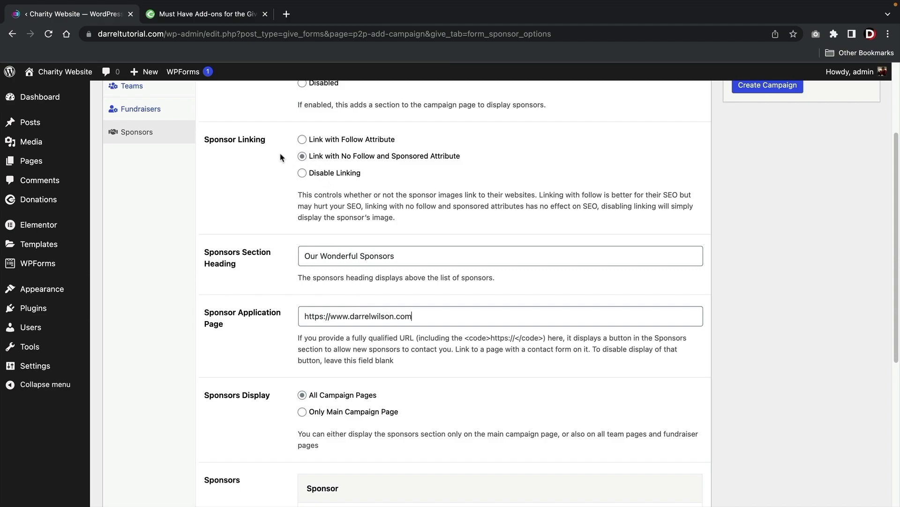
Keep sponsor image links on No Follow after briefly trying the follow option
{"action": "scroll", "coordinate": [280, 156], "scroll_direction": "up", "scroll_amount": 2}
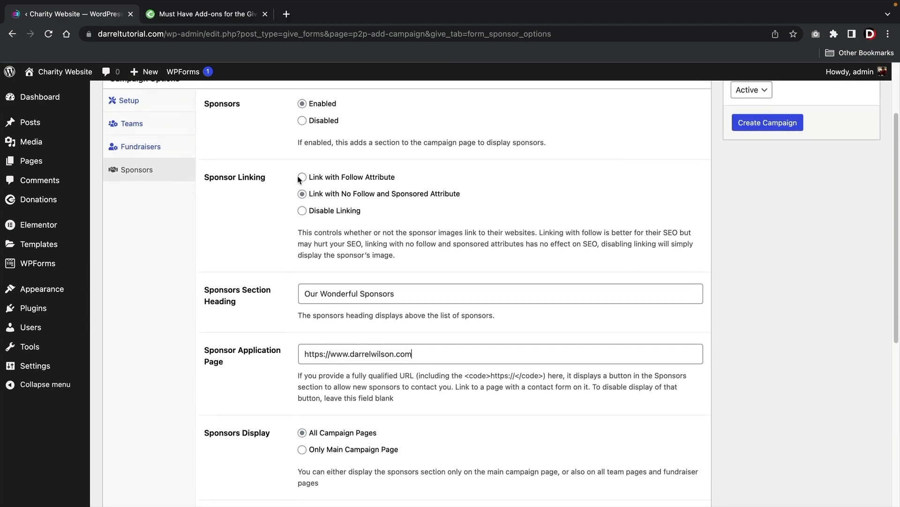
{"action": "scroll", "coordinate": [299, 179], "scroll_direction": "up", "scroll_amount": 1}
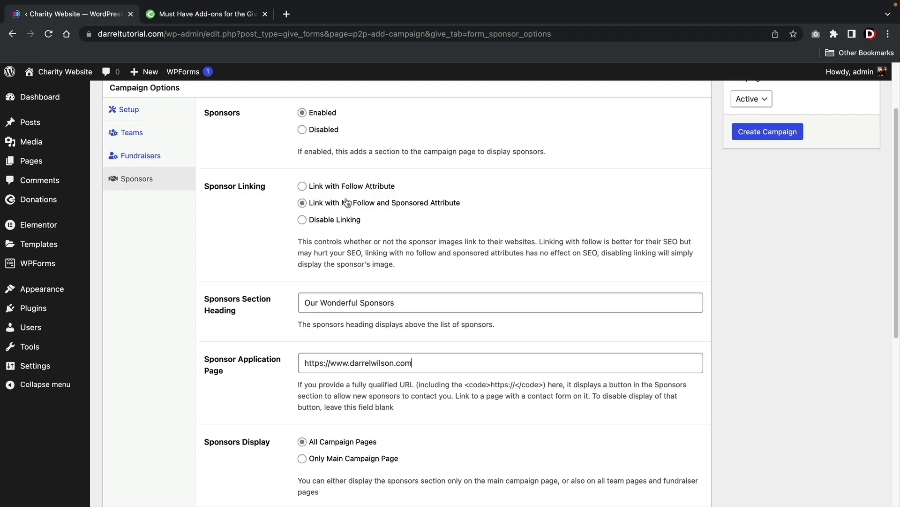
{"action": "left_click", "coordinate": [344, 189]}
{"action": "left_click", "coordinate": [357, 207]}
{"action": "scroll", "coordinate": [314, 260], "scroll_direction": "down", "scroll_amount": 7}
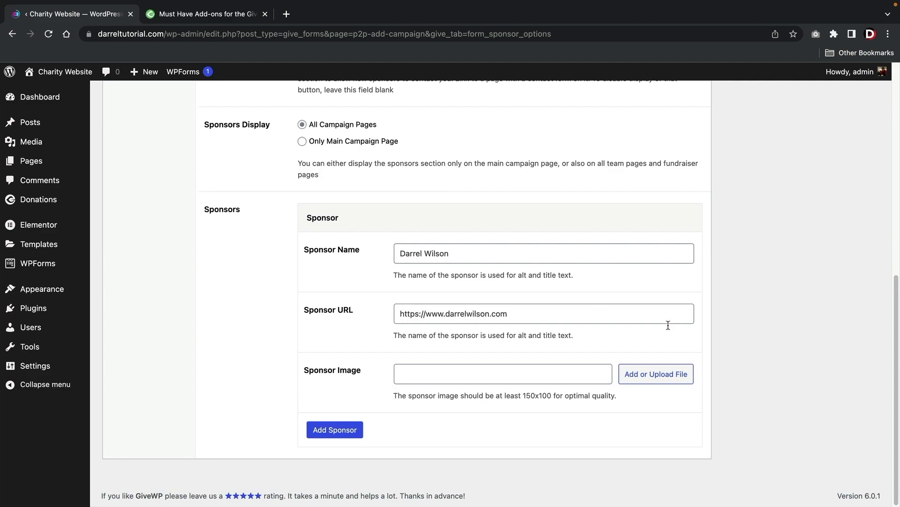
Set the sponsor image to the portrait with the Brazil flag
{"action": "left_click", "coordinate": [663, 378]}
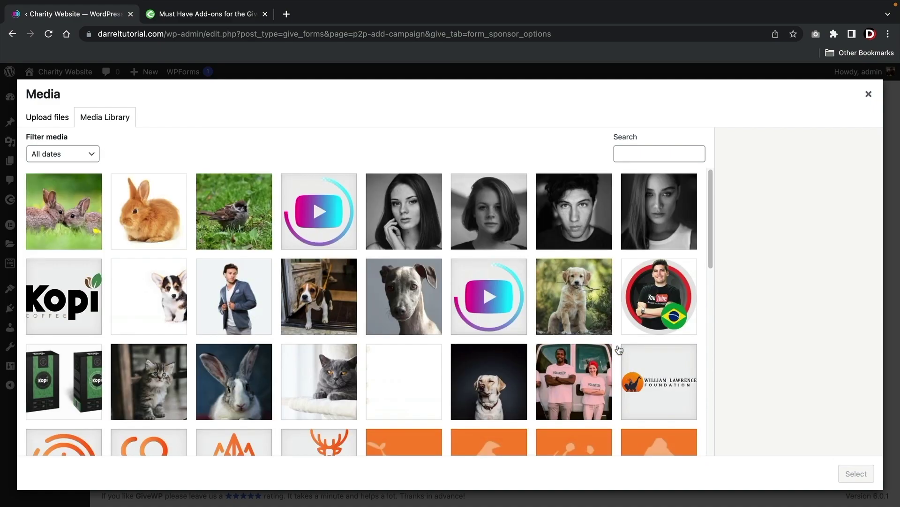
{"action": "left_click", "coordinate": [628, 308]}
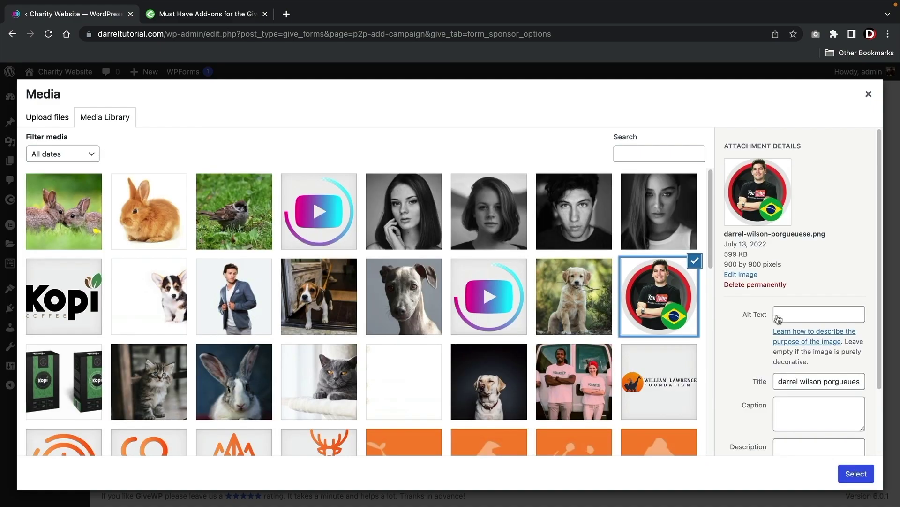
{"action": "left_click", "coordinate": [846, 473]}
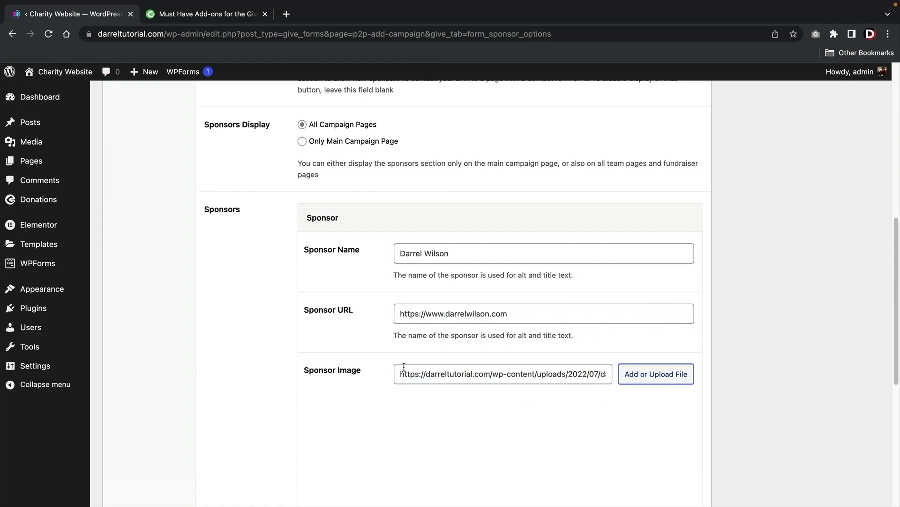
Create the Help Save The Bunnies campaign and view its public page
{"action": "scroll", "coordinate": [380, 366], "scroll_direction": "down", "scroll_amount": 7}
{"action": "scroll", "coordinate": [380, 361], "scroll_direction": "up", "scroll_amount": 8}
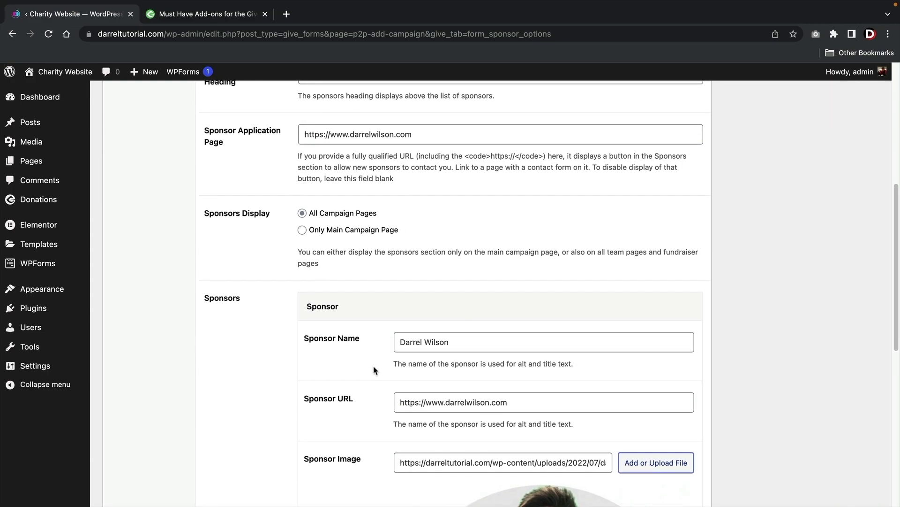
{"action": "scroll", "coordinate": [375, 368], "scroll_direction": "up", "scroll_amount": 7}
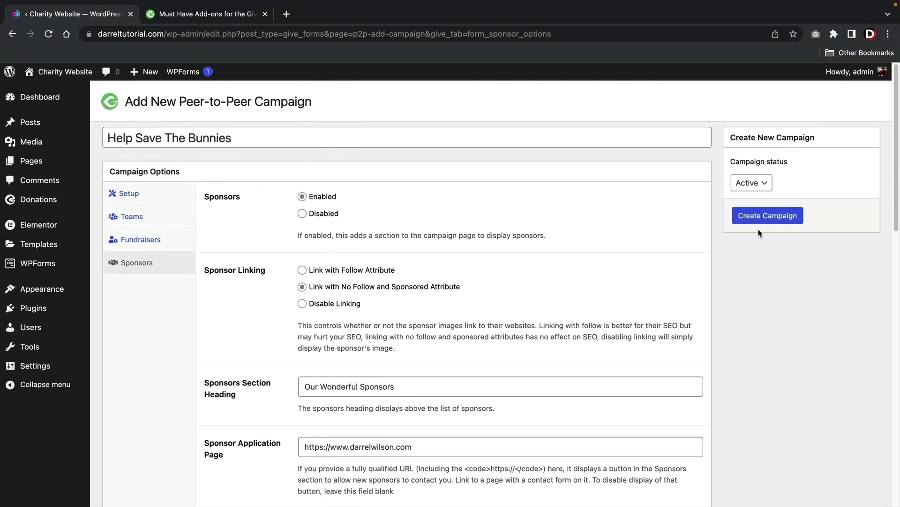
{"action": "left_click", "coordinate": [762, 219]}
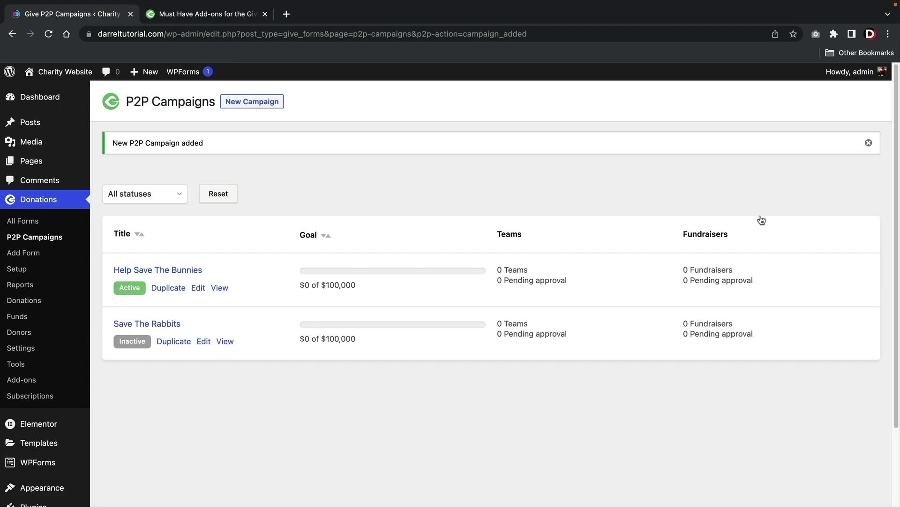
{"action": "left_click", "coordinate": [220, 290]}
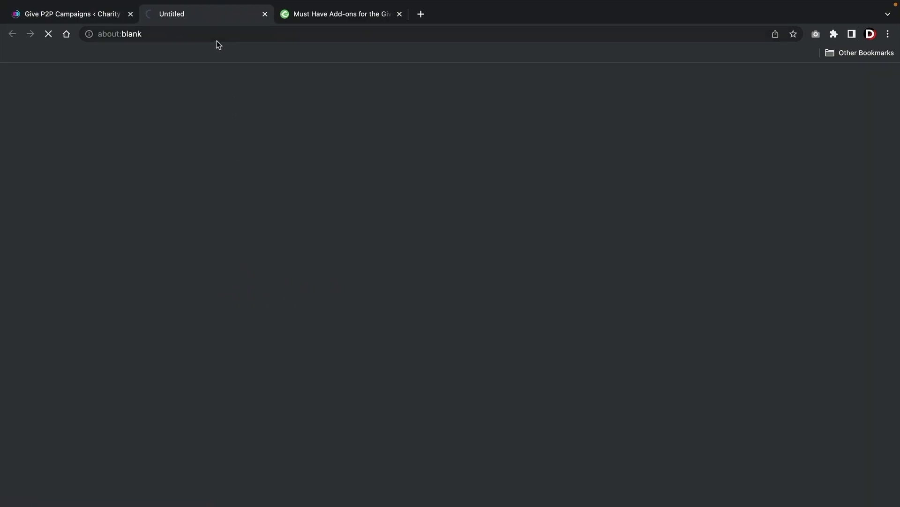
Copy the campaign page's web address from the address bar
{"action": "left_click", "coordinate": [215, 36]}
{"action": "right_click", "coordinate": [215, 36]}
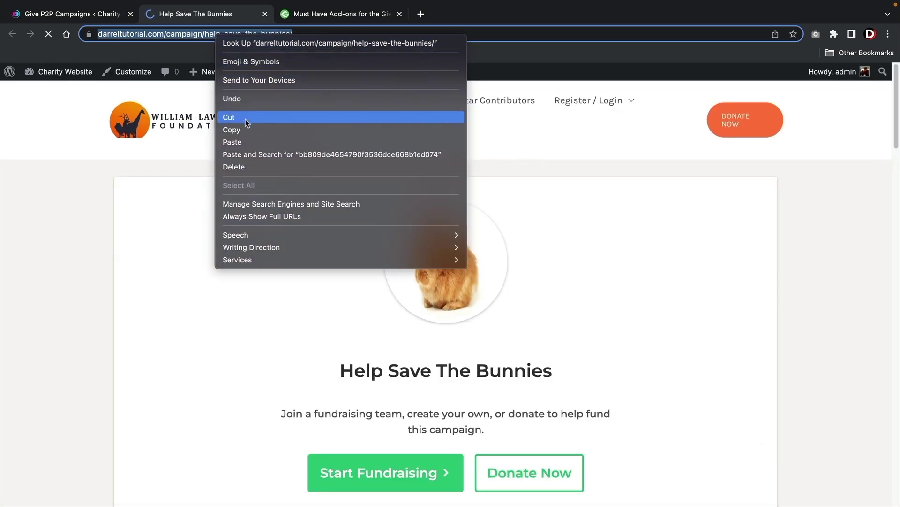
{"action": "left_click", "coordinate": [246, 127]}
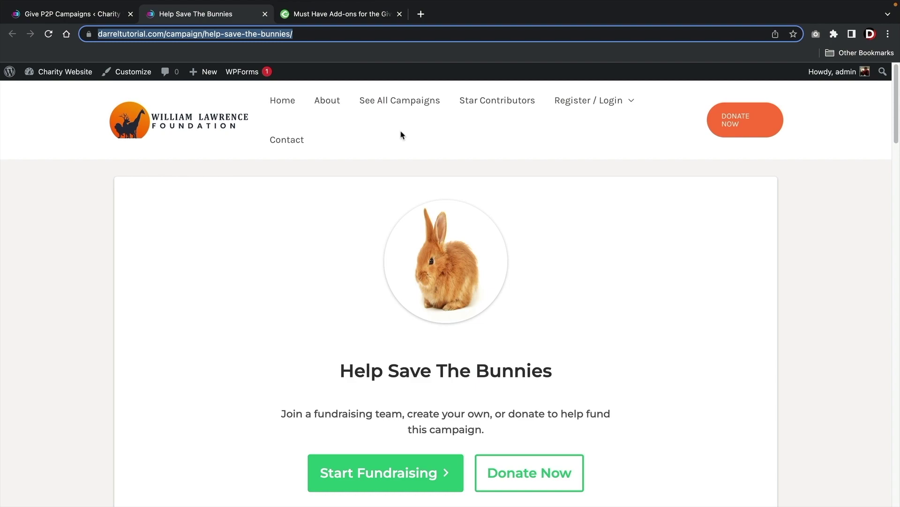
Look over the site's See All Campaigns page, then open the Charity Website admin menu
{"action": "left_click", "coordinate": [415, 103]}
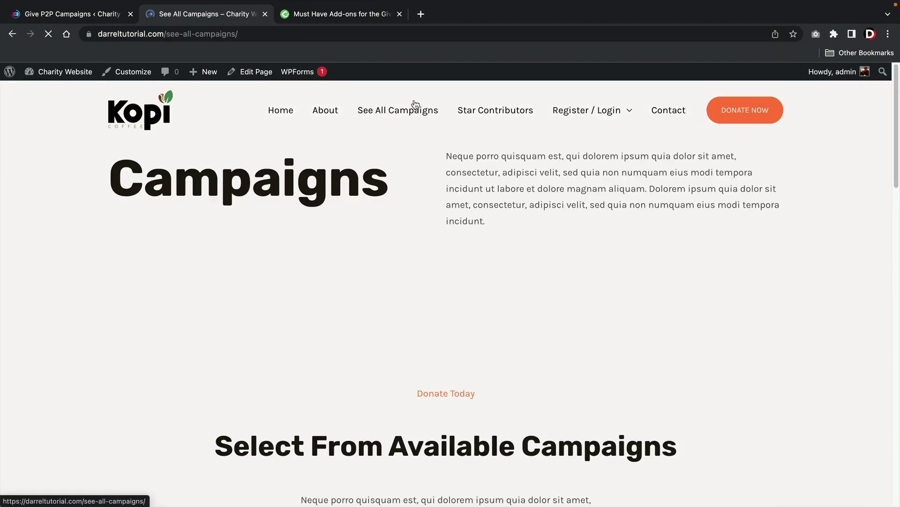
{"action": "scroll", "coordinate": [452, 207], "scroll_direction": "down", "scroll_amount": 6}
{"action": "scroll", "coordinate": [453, 208], "scroll_direction": "down", "scroll_amount": 5}
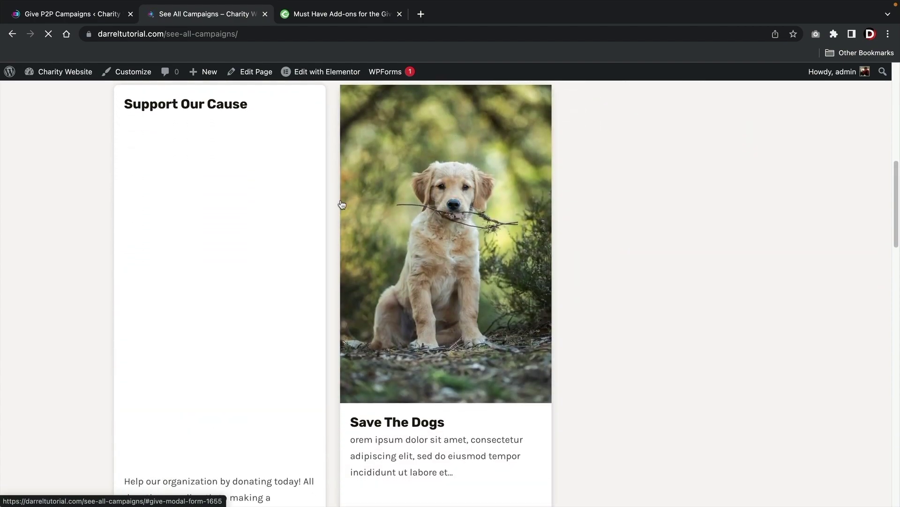
{"action": "scroll", "coordinate": [469, 296], "scroll_direction": "up", "scroll_amount": 1}
{"action": "scroll", "coordinate": [470, 299], "scroll_direction": "up", "scroll_amount": 10}
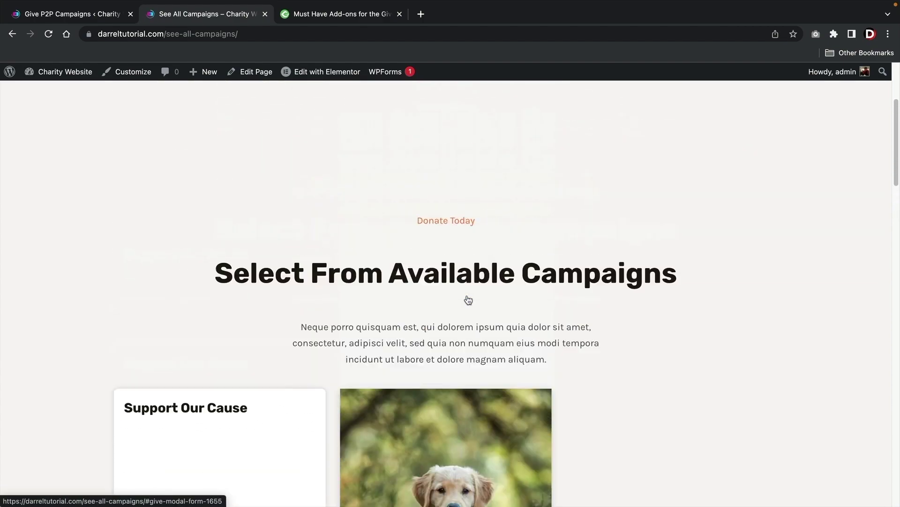
{"action": "left_click", "coordinate": [375, 104]}
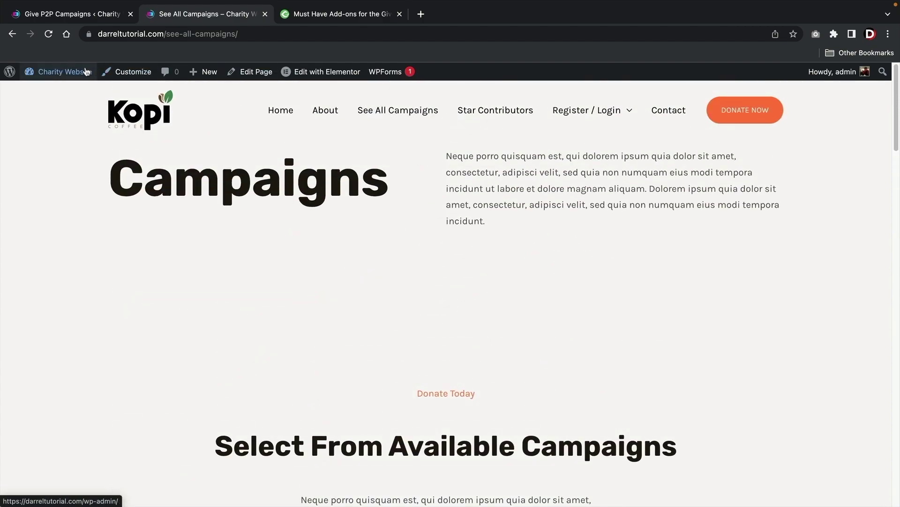
Add a 'Fundraiser' custom link with the pasted campaign URL to the Main Menu
{"action": "mouse_move", "coordinate": [59, 71]}
{"action": "left_click", "coordinate": [60, 140]}
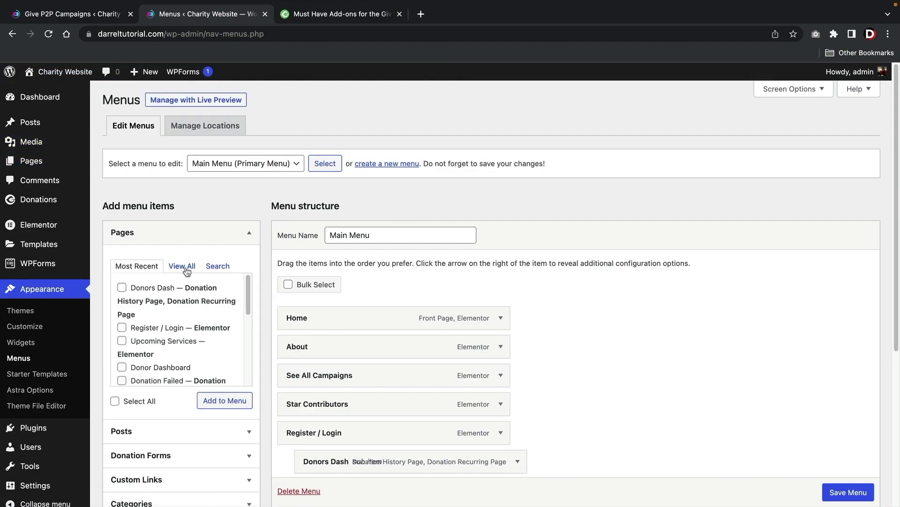
{"action": "scroll", "coordinate": [195, 309], "scroll_direction": "down", "scroll_amount": 3}
{"action": "scroll", "coordinate": [220, 483], "scroll_direction": "down", "scroll_amount": 2}
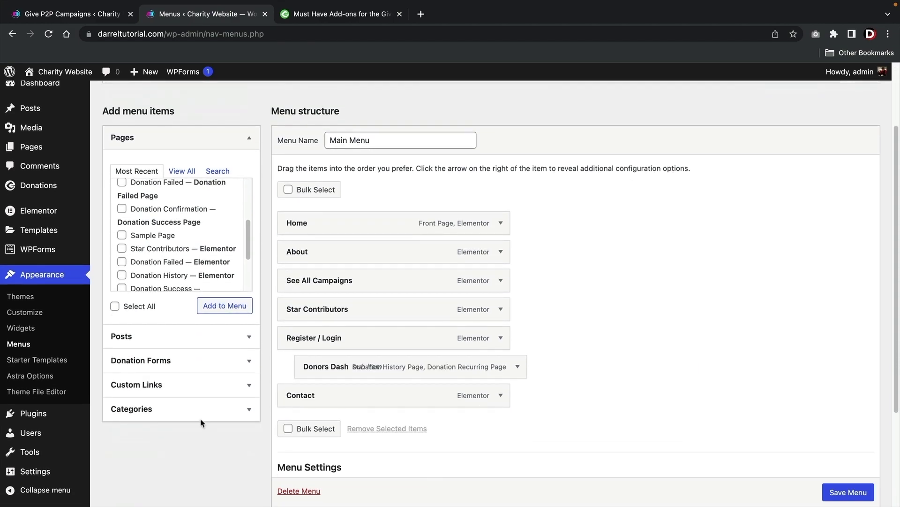
{"action": "left_click", "coordinate": [197, 386]}
{"action": "left_click", "coordinate": [184, 251]}
{"action": "right_click", "coordinate": [183, 251]}
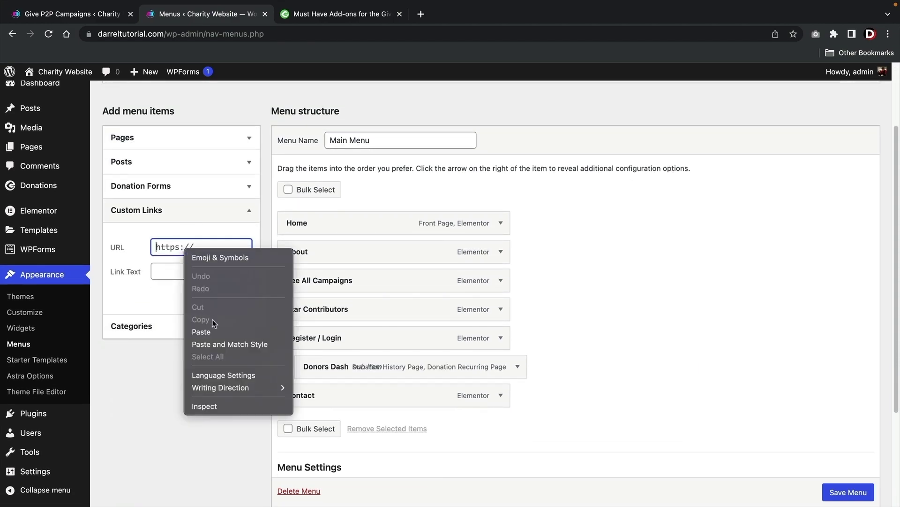
{"action": "left_click", "coordinate": [206, 332]}
{"action": "key", "text": "Tab"}
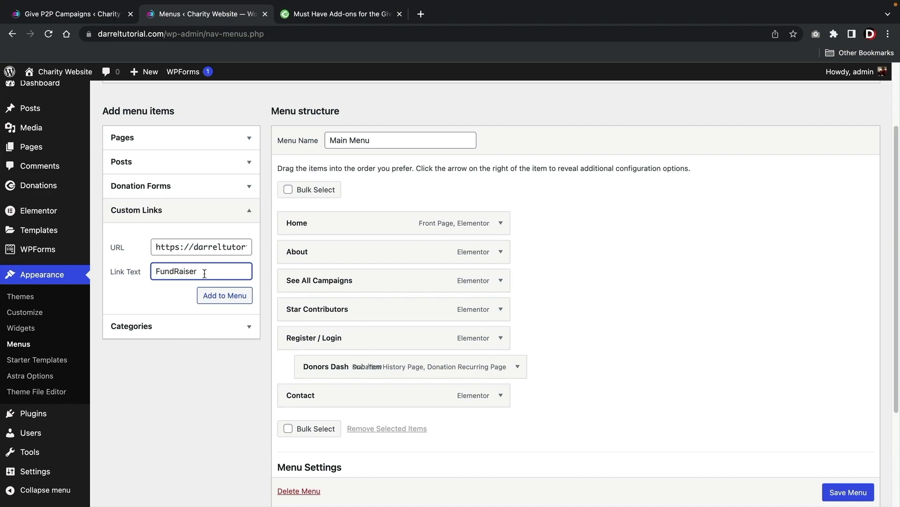
{"action": "key", "text": "BackSpace"}
{"action": "type", "text": "r"}
{"action": "left_click", "coordinate": [231, 295]}
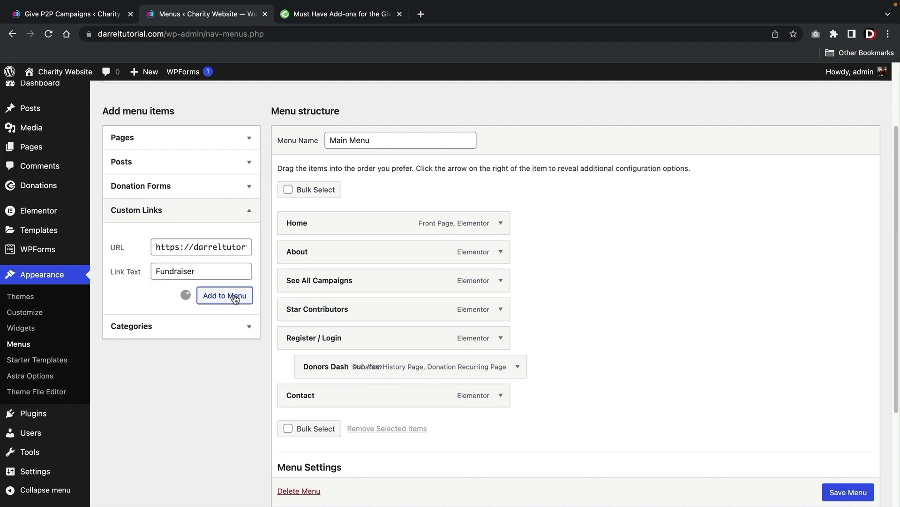
Place Fundraiser below About, nest About under Home, save the menu, and visit the site
{"action": "left_click_drag", "start_coordinate": [356, 416], "coordinate": [357, 282]}
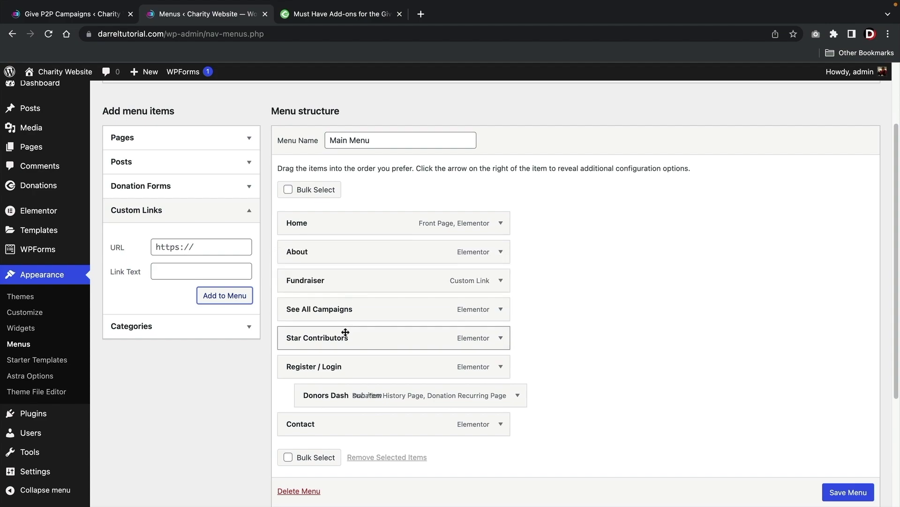
{"action": "left_click_drag", "start_coordinate": [335, 253], "coordinate": [359, 250]}
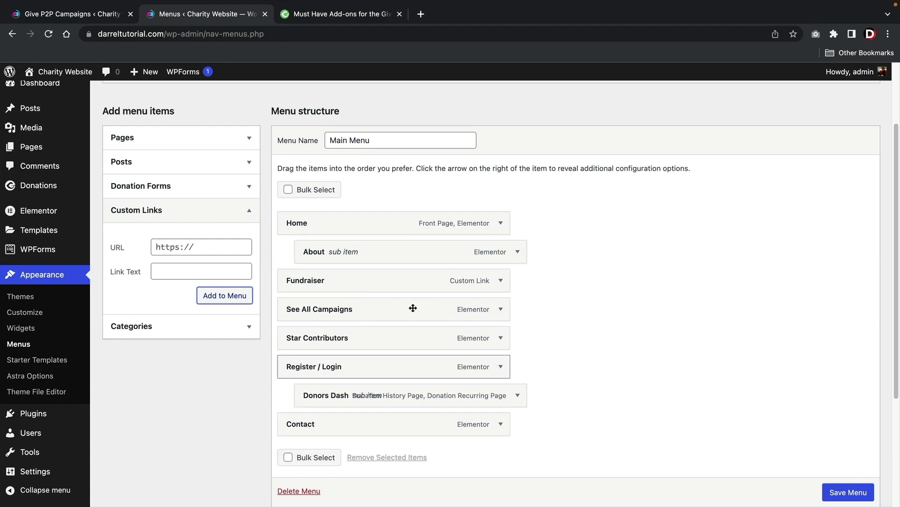
{"action": "left_click", "coordinate": [843, 492]}
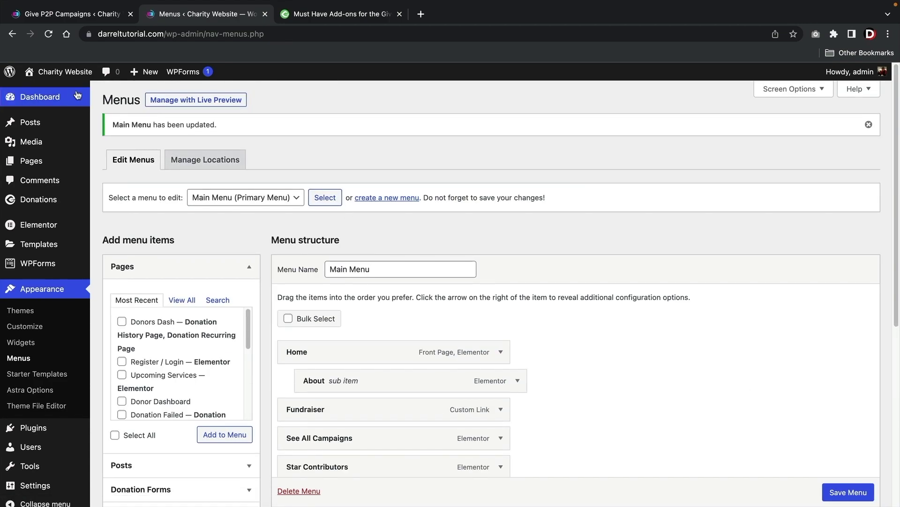
{"action": "mouse_move", "coordinate": [56, 71]}
{"action": "left_click", "coordinate": [60, 93]}
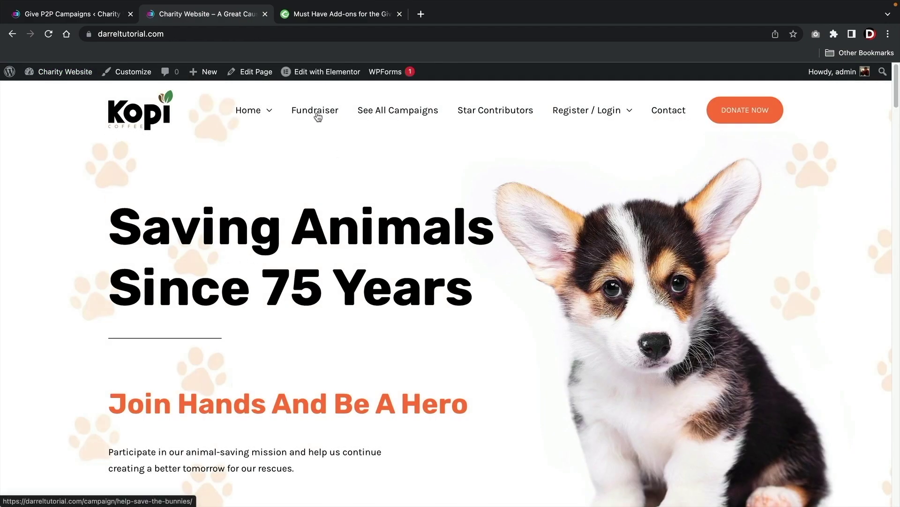
Open the Fundraiser page and read the About this Campaign heading and description
{"action": "left_click", "coordinate": [319, 117]}
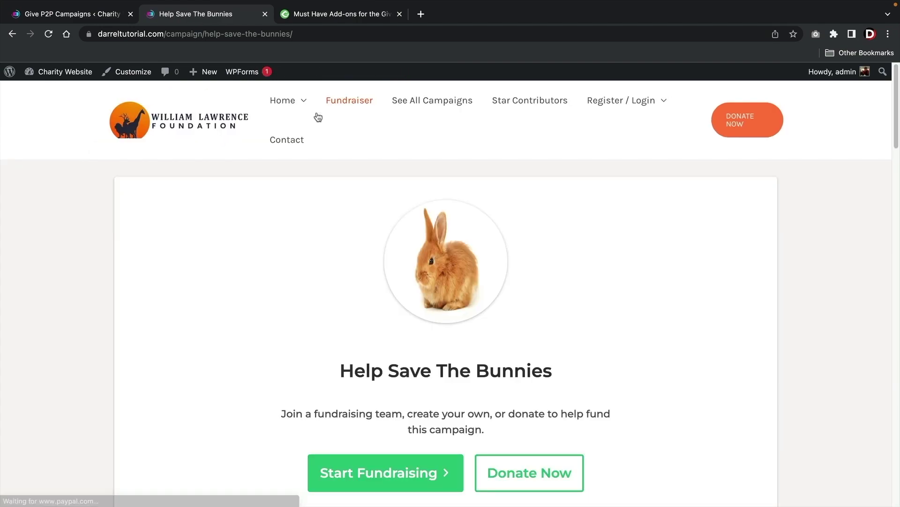
{"action": "scroll", "coordinate": [257, 181], "scroll_direction": "down", "scroll_amount": 2}
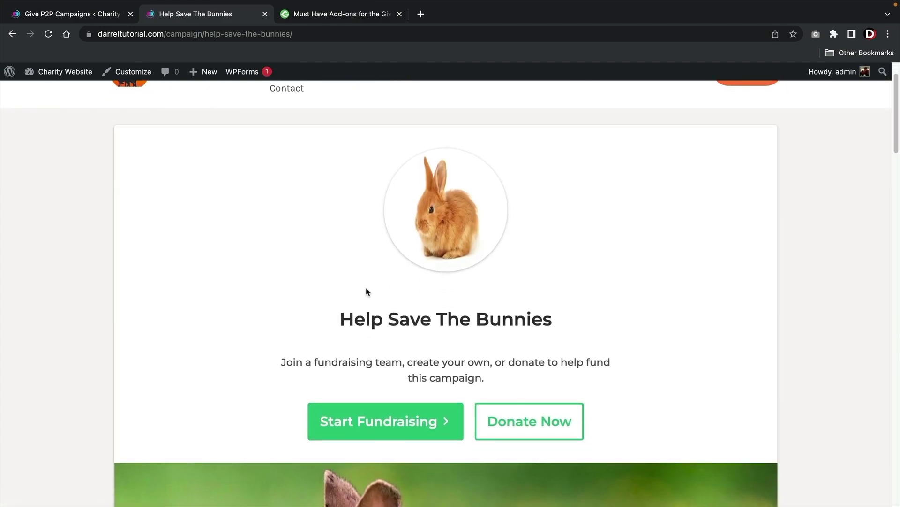
{"action": "scroll", "coordinate": [431, 223], "scroll_direction": "down", "scroll_amount": 4}
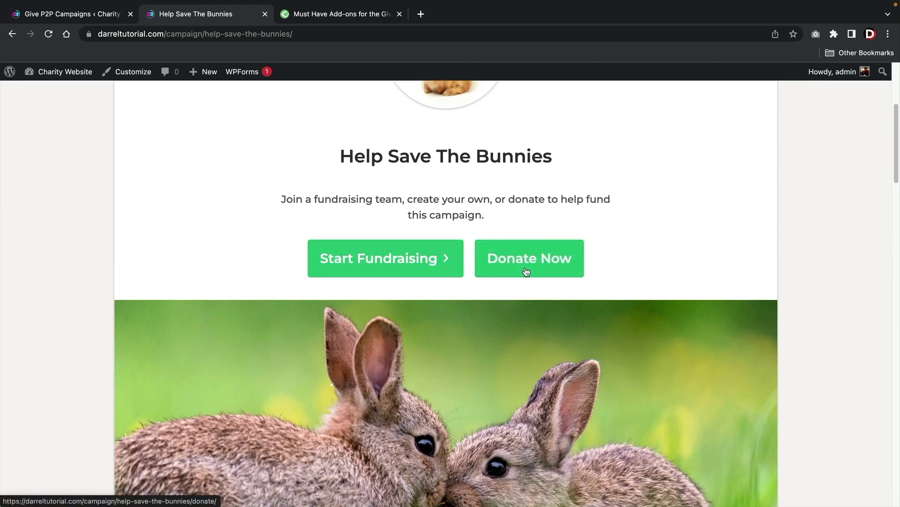
{"action": "scroll", "coordinate": [526, 271], "scroll_direction": "down", "scroll_amount": 4}
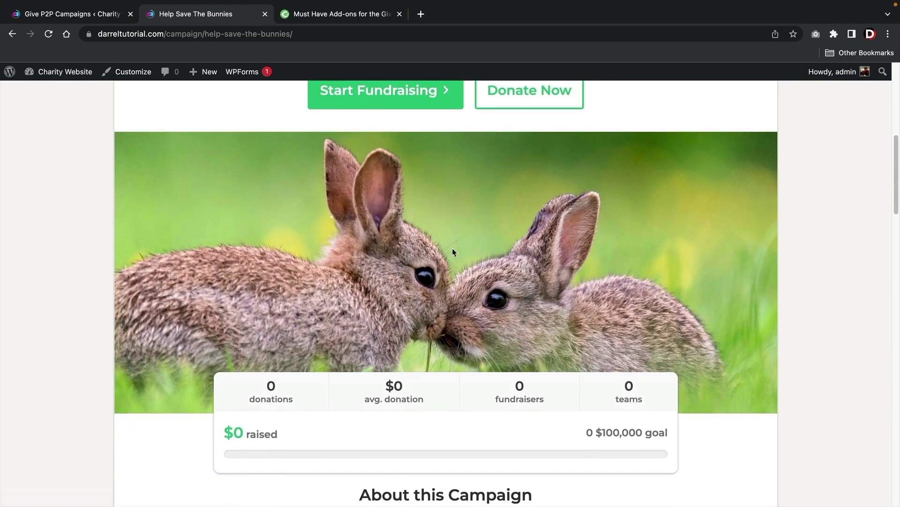
{"action": "scroll", "coordinate": [513, 296], "scroll_direction": "down", "scroll_amount": 6}
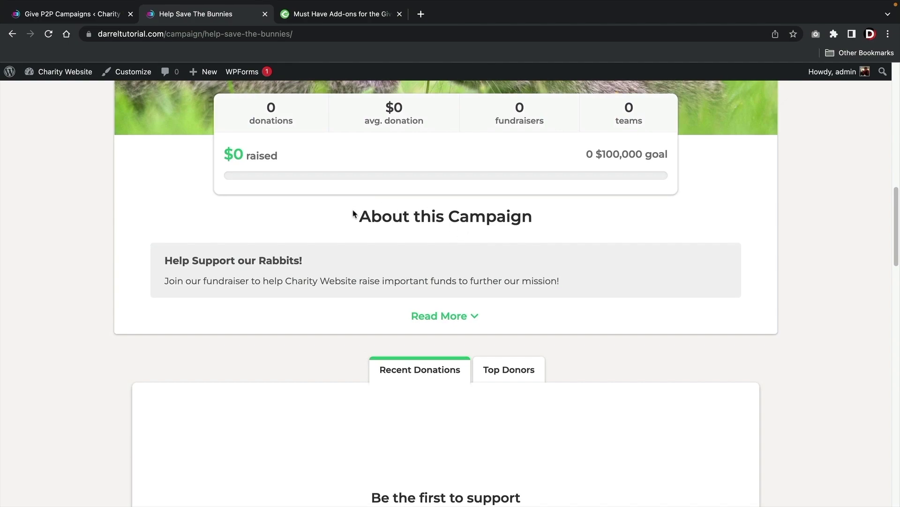
{"action": "left_click_drag", "start_coordinate": [353, 214], "coordinate": [519, 216]}
{"action": "left_click_drag", "start_coordinate": [174, 280], "coordinate": [511, 282]}
{"action": "left_click", "coordinate": [429, 259]}
Check the Top Donors list and empty Top Teams section, then return to the Dashboard
{"action": "scroll", "coordinate": [305, 276], "scroll_direction": "down", "scroll_amount": 4}
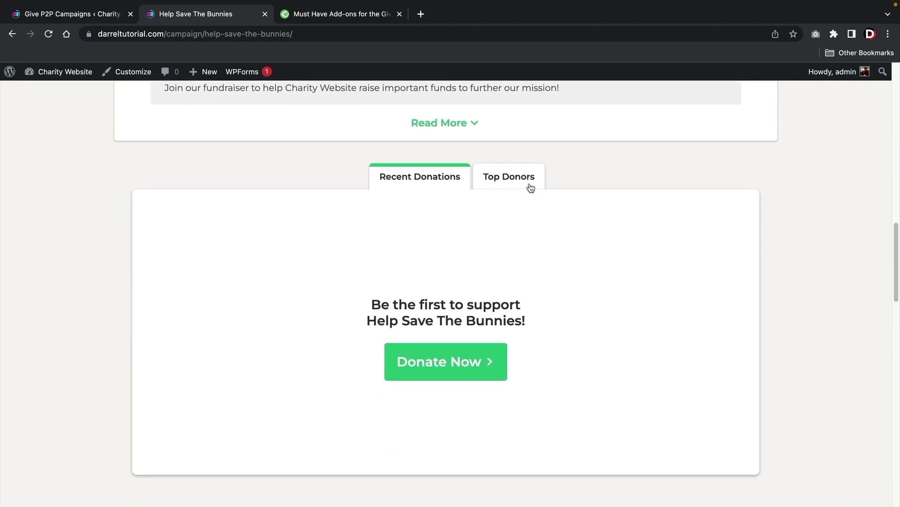
{"action": "left_click", "coordinate": [527, 180]}
{"action": "left_click", "coordinate": [460, 186]}
{"action": "scroll", "coordinate": [455, 194], "scroll_direction": "down", "scroll_amount": 8}
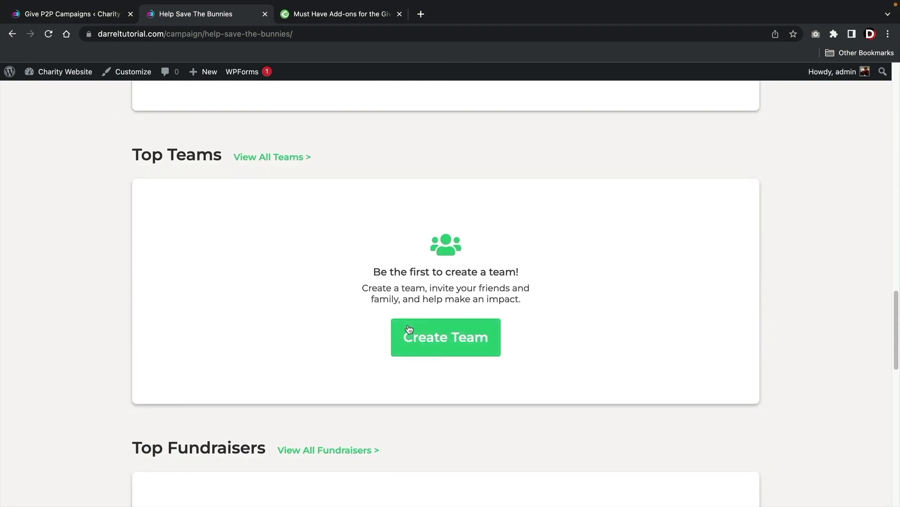
{"action": "scroll", "coordinate": [405, 329], "scroll_direction": "down", "scroll_amount": 4}
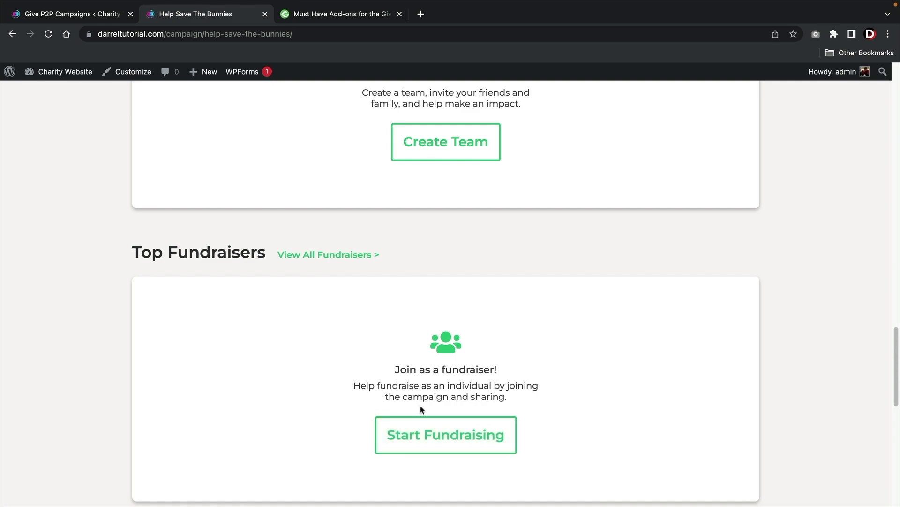
{"action": "scroll", "coordinate": [421, 410], "scroll_direction": "up", "scroll_amount": 4}
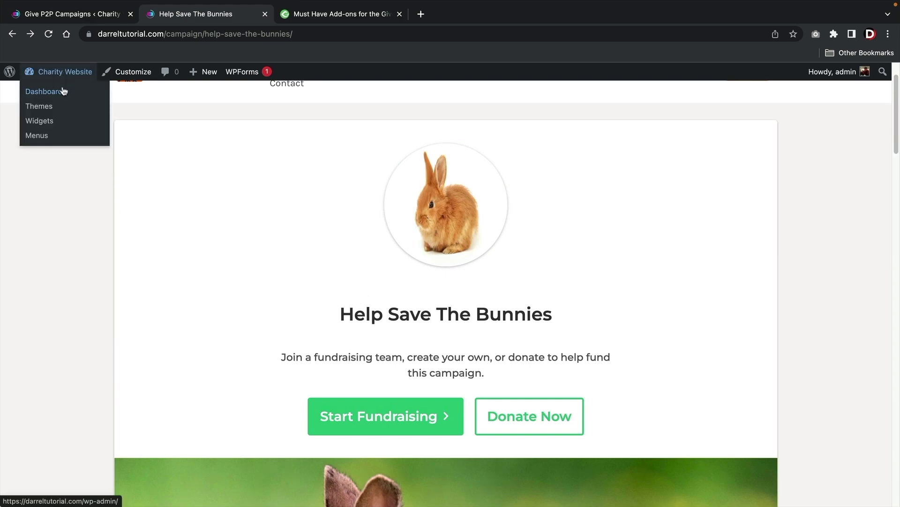
{"action": "left_click", "coordinate": [105, 136]}
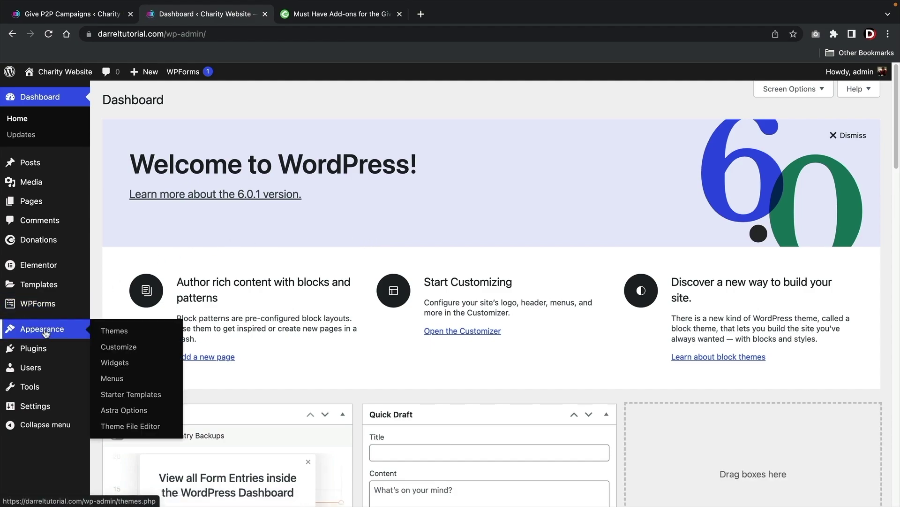
Enable and save GiveWP Test Mode under Payment Gateways, then visit the public site
{"action": "mouse_move", "coordinate": [63, 236]}
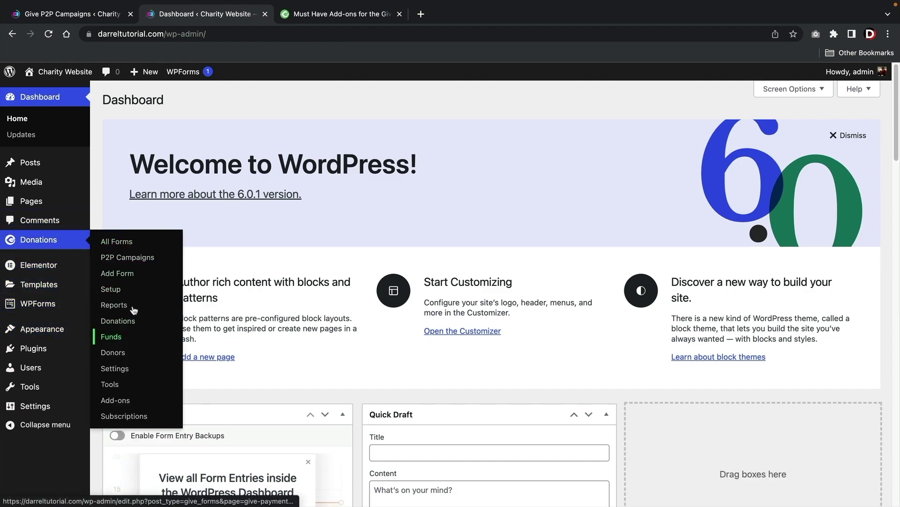
{"action": "left_click", "coordinate": [130, 370]}
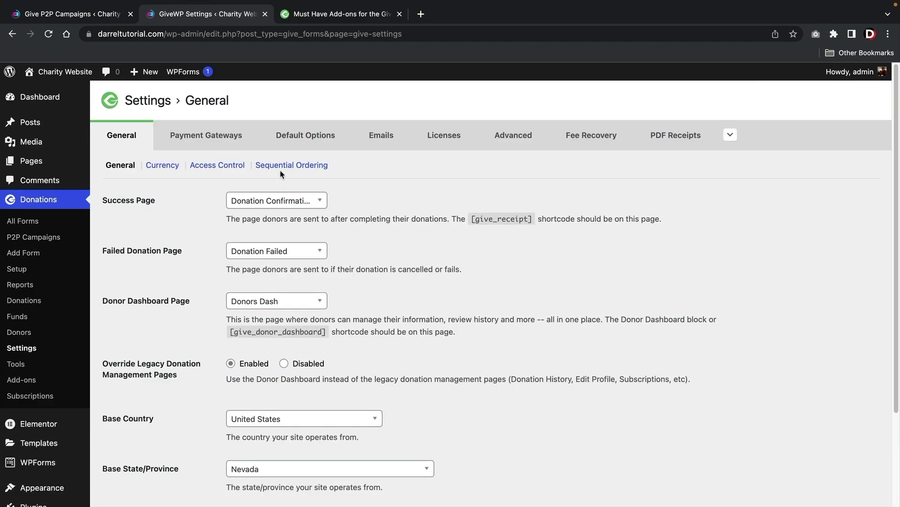
{"action": "left_click", "coordinate": [211, 135]}
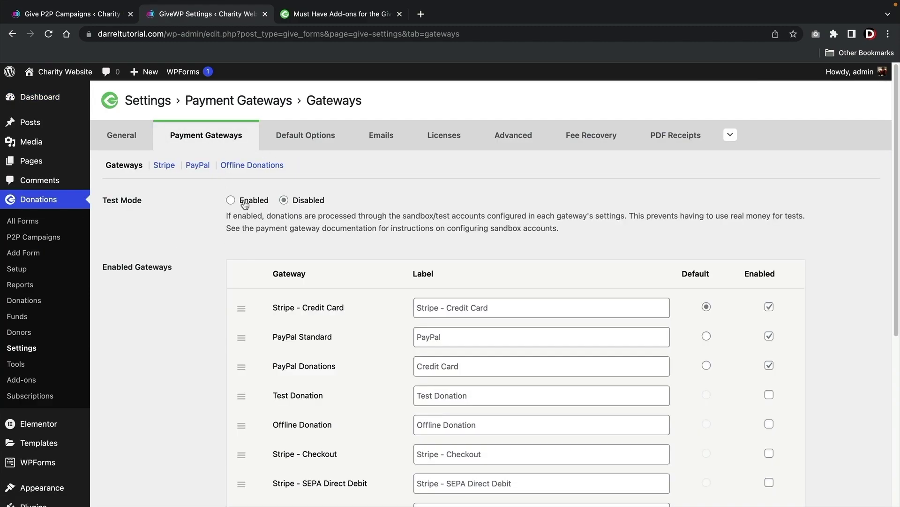
{"action": "left_click", "coordinate": [237, 200]}
{"action": "scroll", "coordinate": [201, 277], "scroll_direction": "down", "scroll_amount": 6}
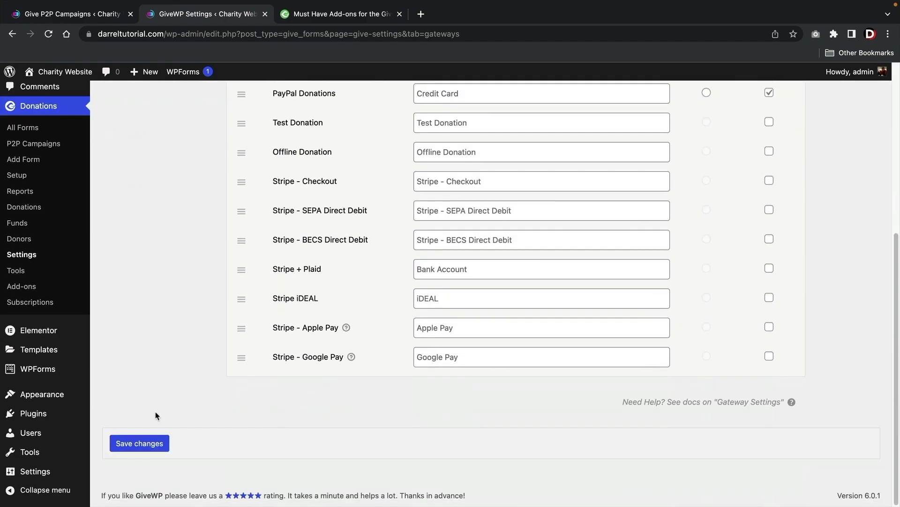
{"action": "left_click", "coordinate": [139, 443]}
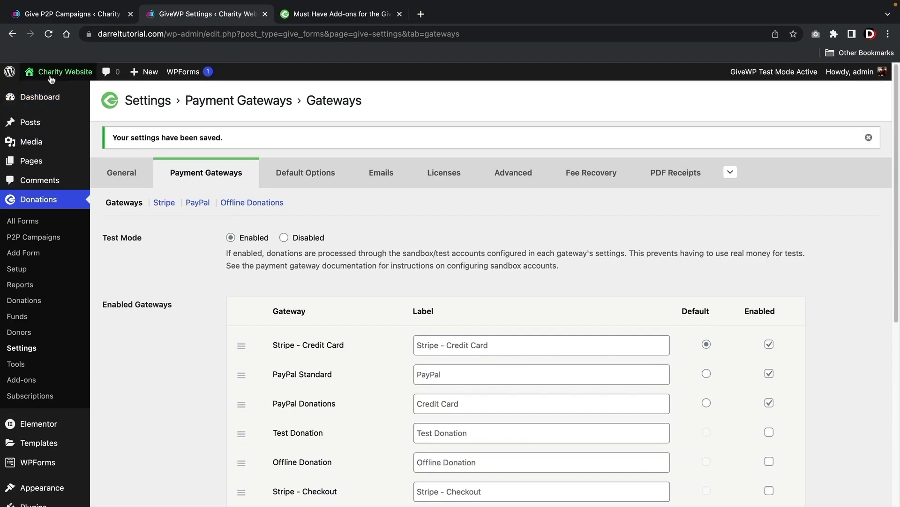
{"action": "left_click", "coordinate": [55, 93]}
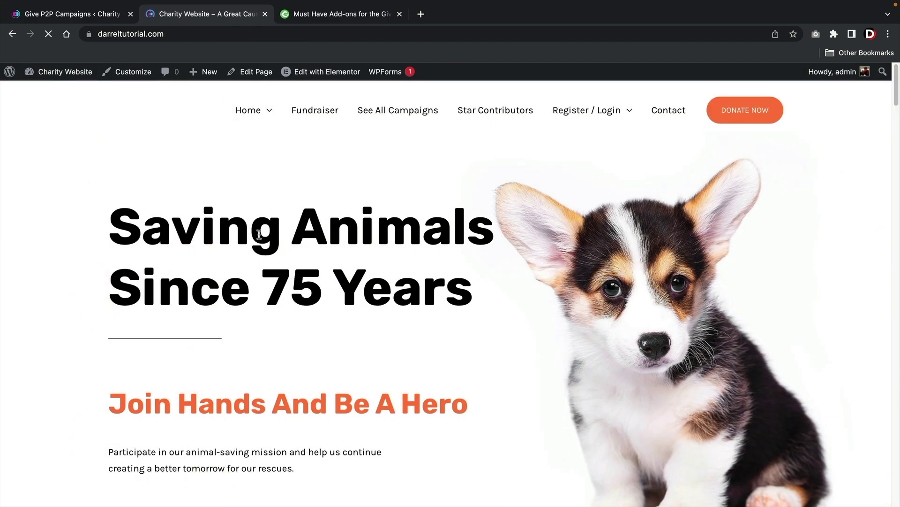
Start a $250 donation to Help Save The Bunnies, covering the transaction fees
{"action": "left_click", "coordinate": [318, 113]}
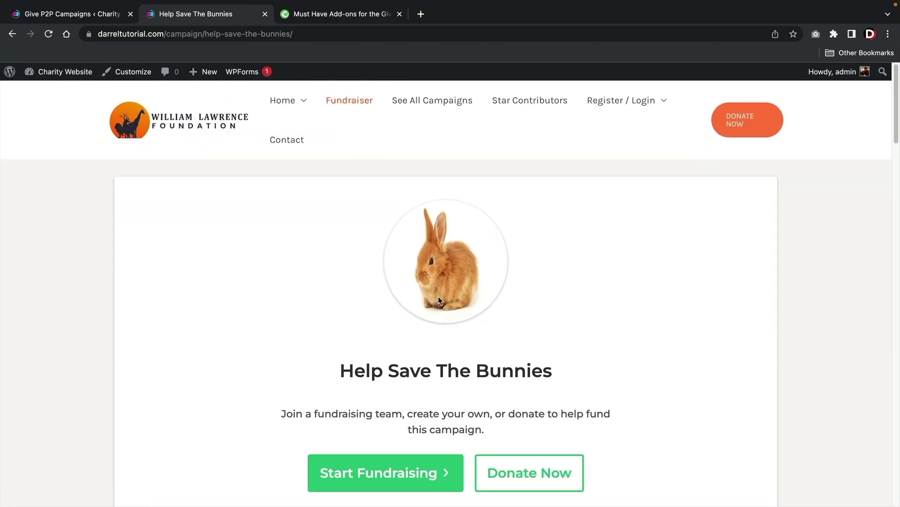
{"action": "scroll", "coordinate": [438, 297], "scroll_direction": "down", "scroll_amount": 3}
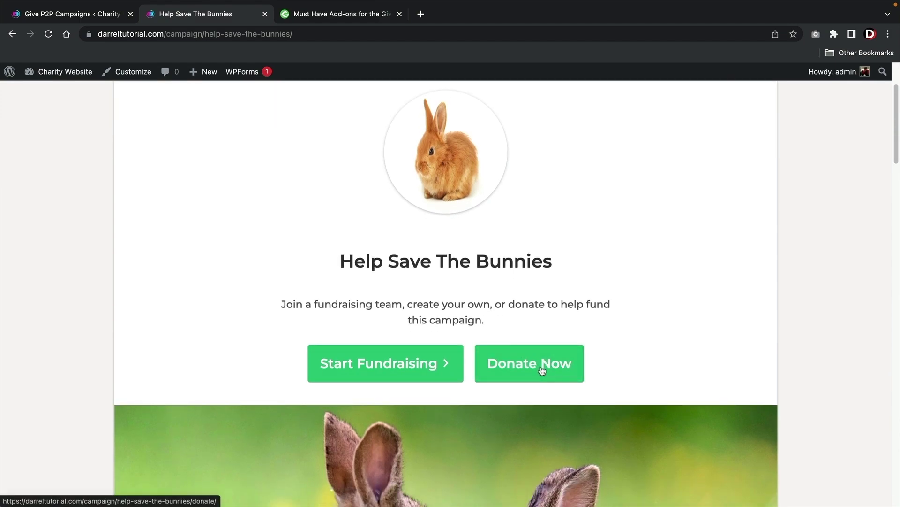
{"action": "left_click", "coordinate": [542, 371]}
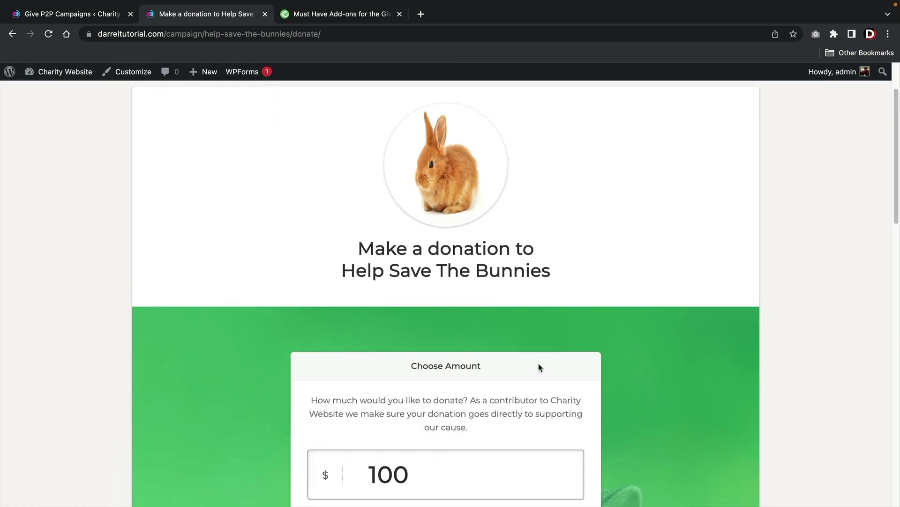
{"action": "scroll", "coordinate": [539, 368], "scroll_direction": "down", "scroll_amount": 5}
{"action": "left_click", "coordinate": [448, 407]}
{"action": "scroll", "coordinate": [422, 356], "scroll_direction": "down", "scroll_amount": 3}
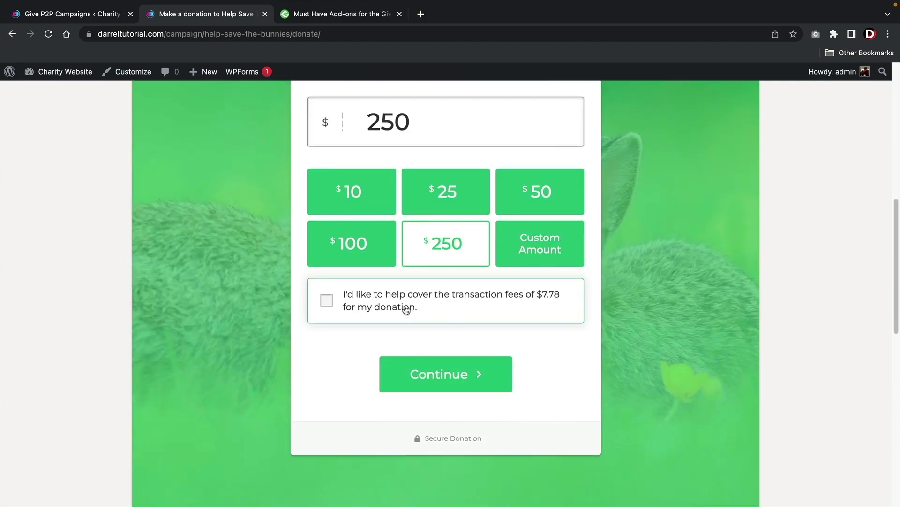
{"action": "left_click", "coordinate": [380, 297]}
{"action": "left_click", "coordinate": [428, 372]}
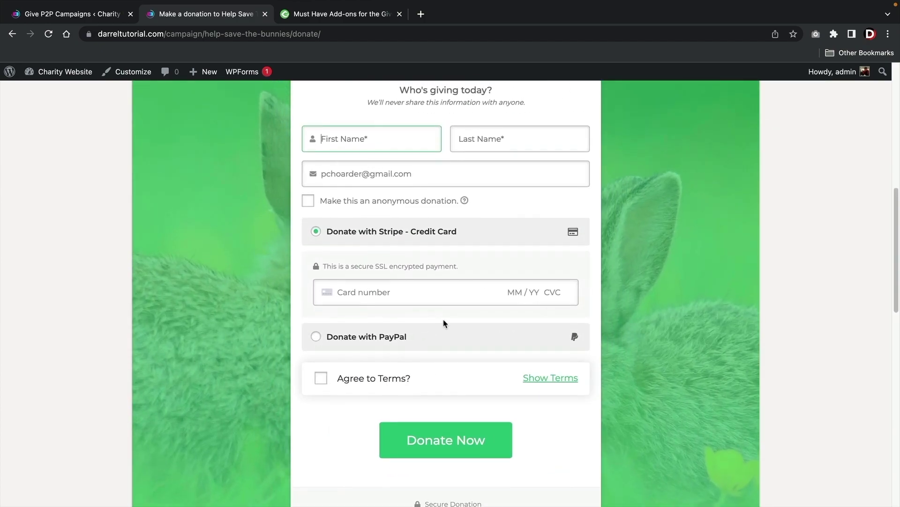
Enter the donor's first and last name, agree to the terms, and submit the test donation
{"action": "type", "text": "darrel"}
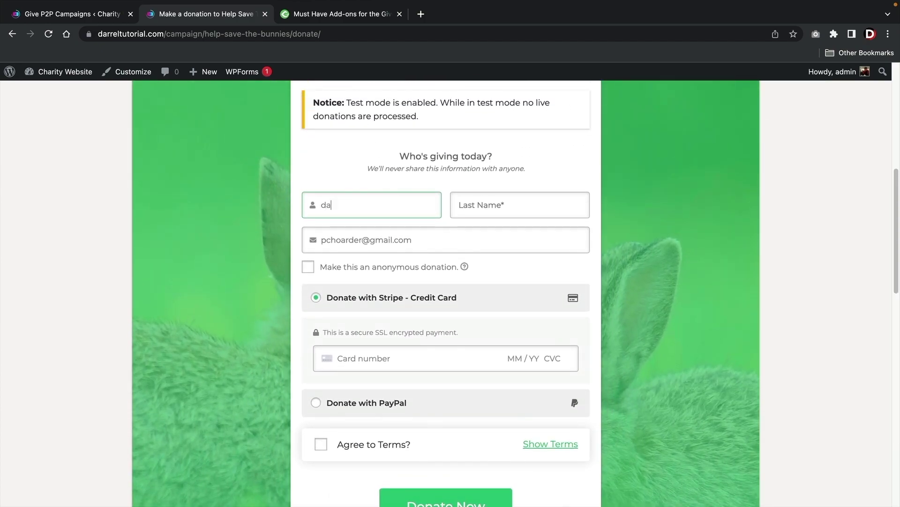
{"action": "key", "text": "Tab"}
{"action": "type", "text": "wilson"}
{"action": "key", "text": "Tab"}
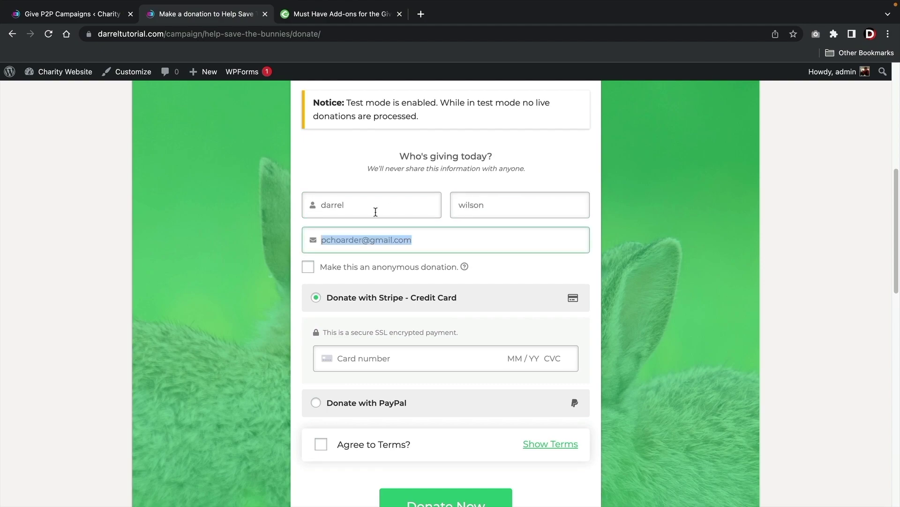
{"action": "scroll", "coordinate": [377, 328], "scroll_direction": "down", "scroll_amount": 1}
{"action": "left_click", "coordinate": [371, 428]}
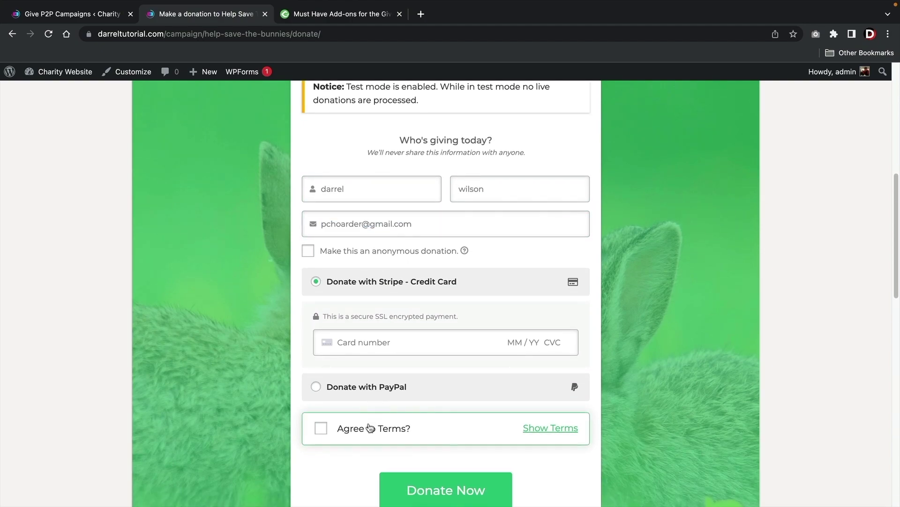
{"action": "left_click", "coordinate": [321, 427]}
{"action": "scroll", "coordinate": [364, 469], "scroll_direction": "down", "scroll_amount": 3}
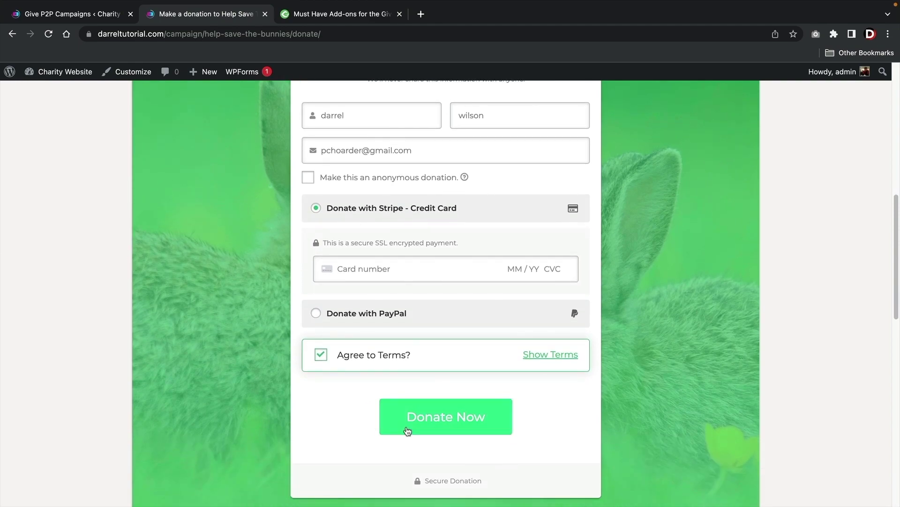
{"action": "left_click", "coordinate": [411, 428]}
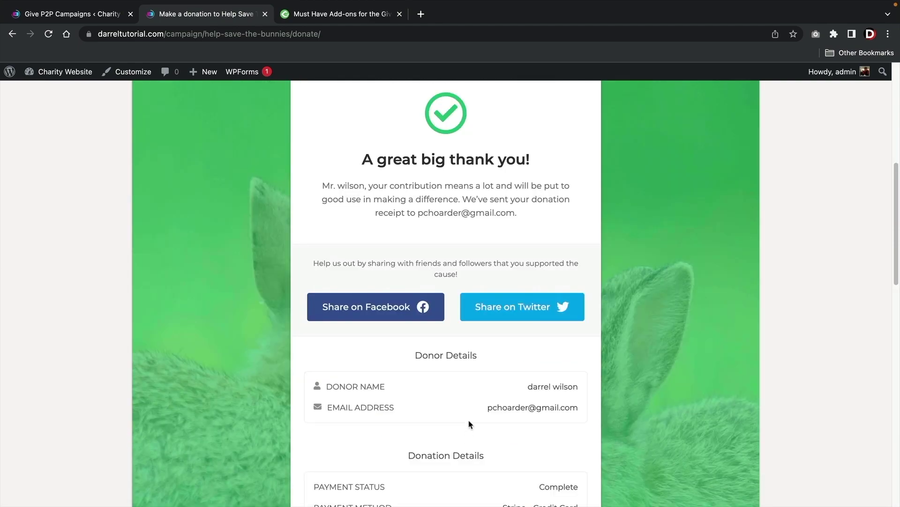
Return to the campaign page and confirm 1 donation with $257.78 raised
{"action": "scroll", "coordinate": [470, 422], "scroll_direction": "up", "scroll_amount": 3}
{"action": "scroll", "coordinate": [471, 422], "scroll_direction": "up", "scroll_amount": 5}
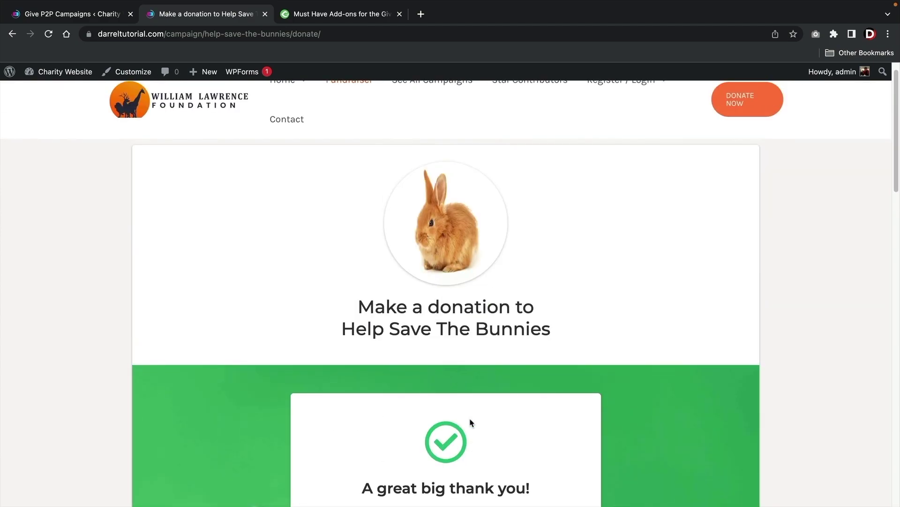
{"action": "left_click", "coordinate": [349, 107]}
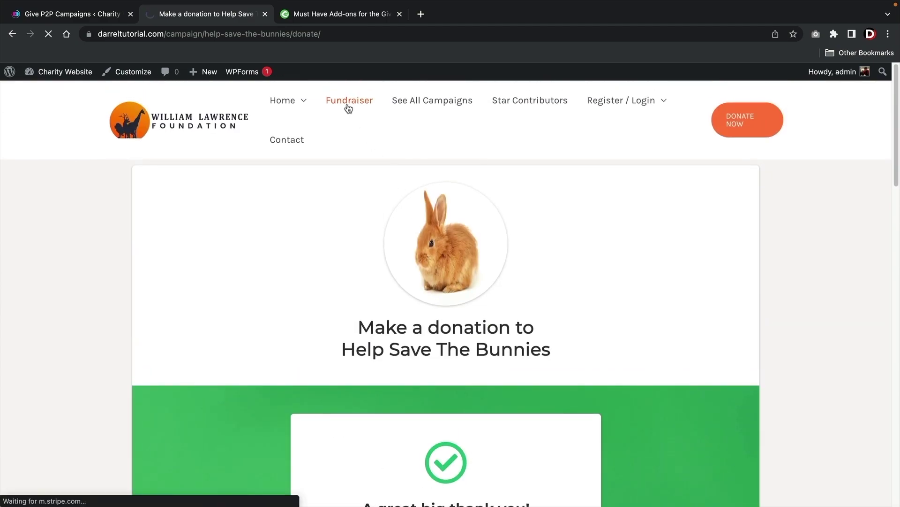
{"action": "scroll", "coordinate": [413, 277], "scroll_direction": "down", "scroll_amount": 8}
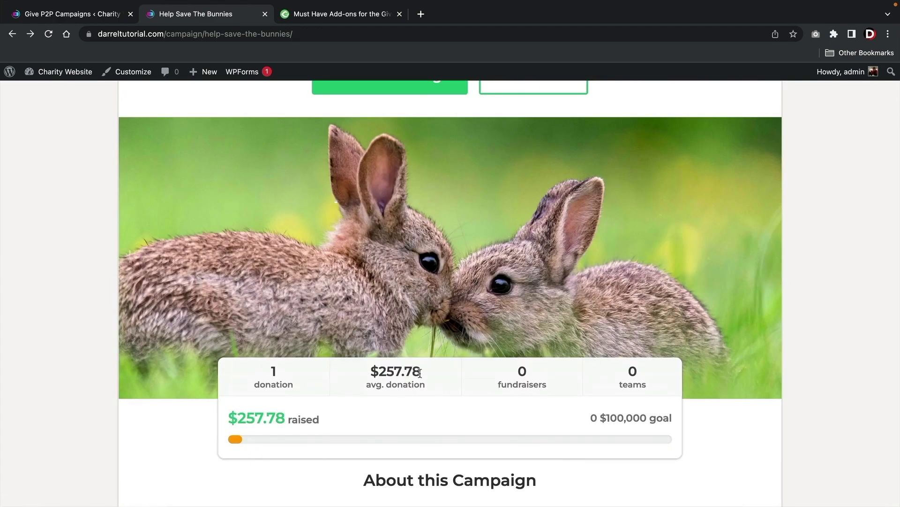
{"action": "left_click_drag", "start_coordinate": [421, 373], "coordinate": [361, 375]}
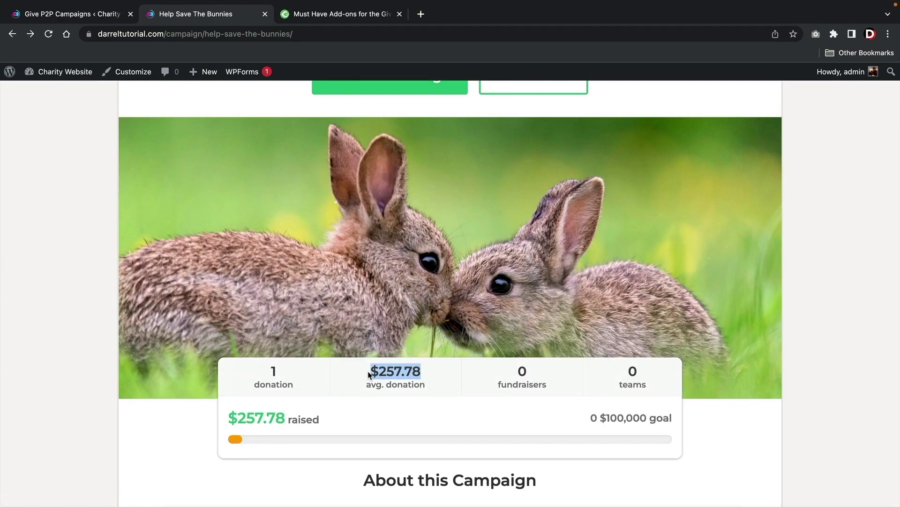
{"action": "scroll", "coordinate": [370, 373], "scroll_direction": "up", "scroll_amount": 7}
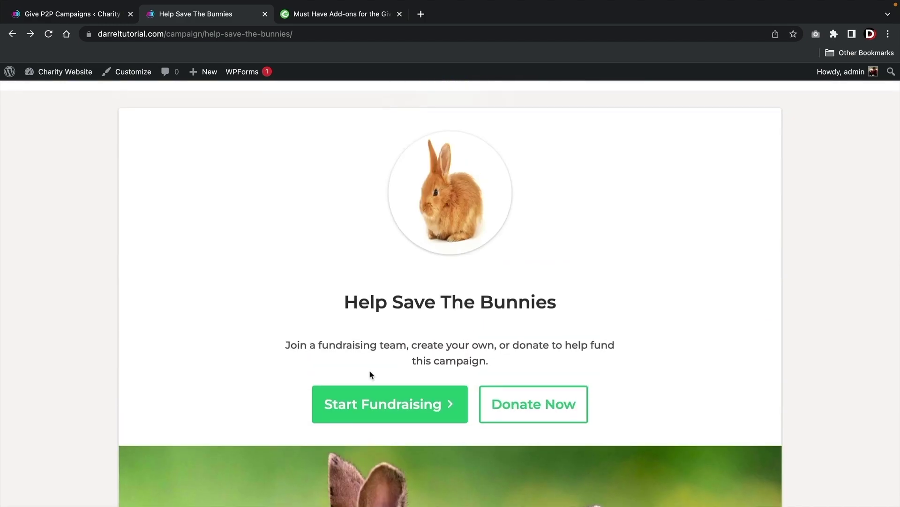
{"action": "scroll", "coordinate": [370, 370], "scroll_direction": "down", "scroll_amount": 2}
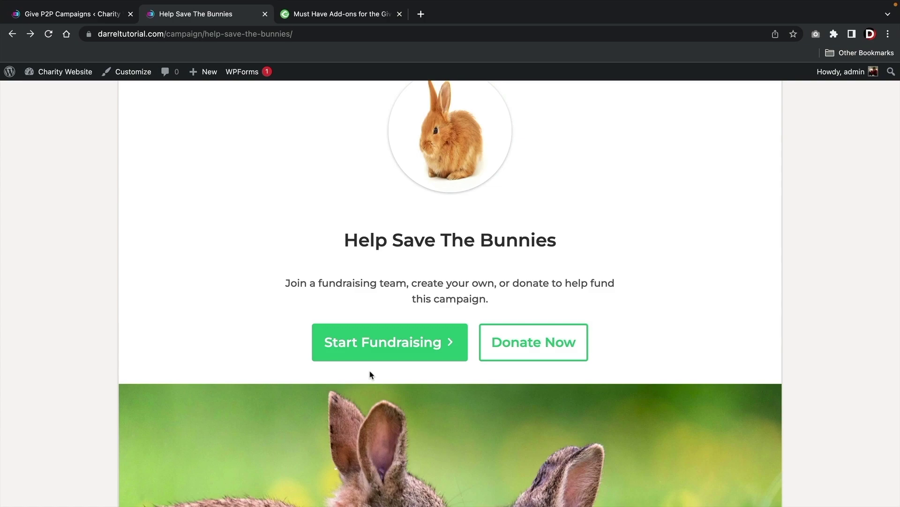
Start fundraising, choose Create a Team, and register as captain with first and last name
{"action": "left_click", "coordinate": [390, 341]}
{"action": "scroll", "coordinate": [353, 333], "scroll_direction": "down", "scroll_amount": 3}
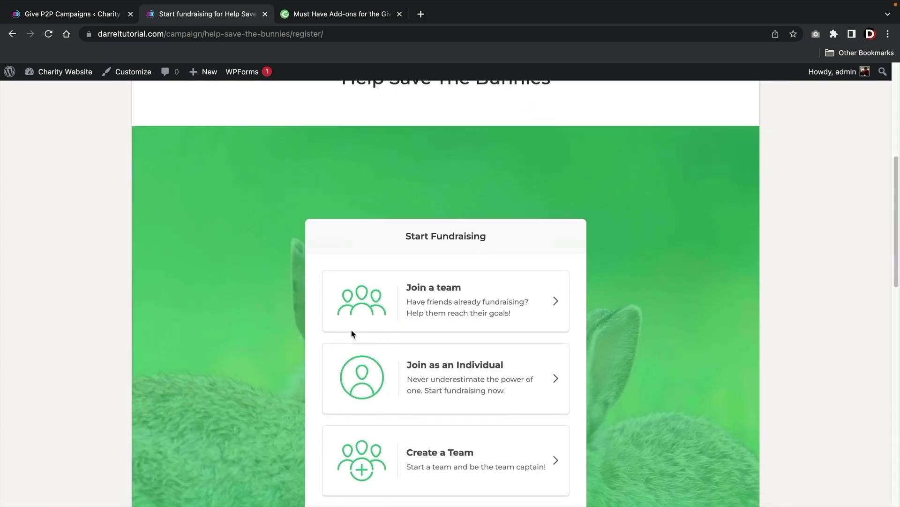
{"action": "scroll", "coordinate": [353, 333], "scroll_direction": "down", "scroll_amount": 4}
{"action": "scroll", "coordinate": [332, 328], "scroll_direction": "up", "scroll_amount": 1}
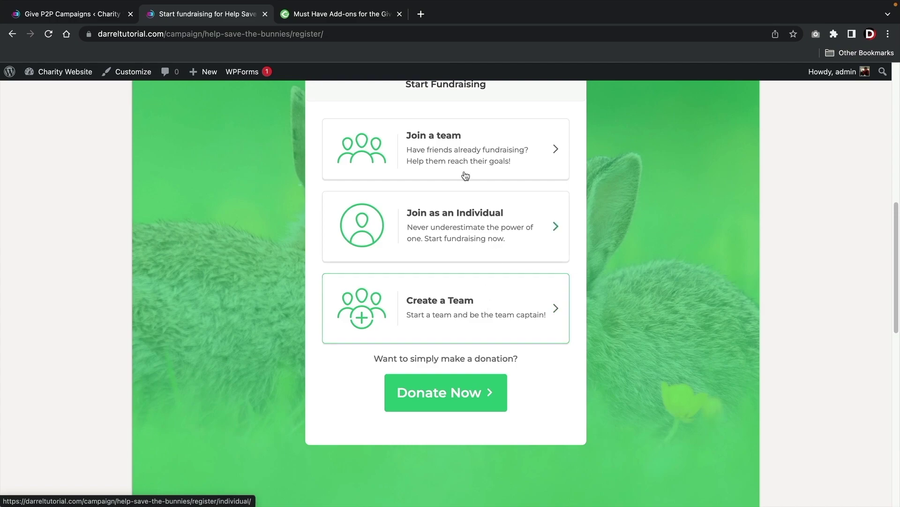
{"action": "left_click", "coordinate": [431, 317]}
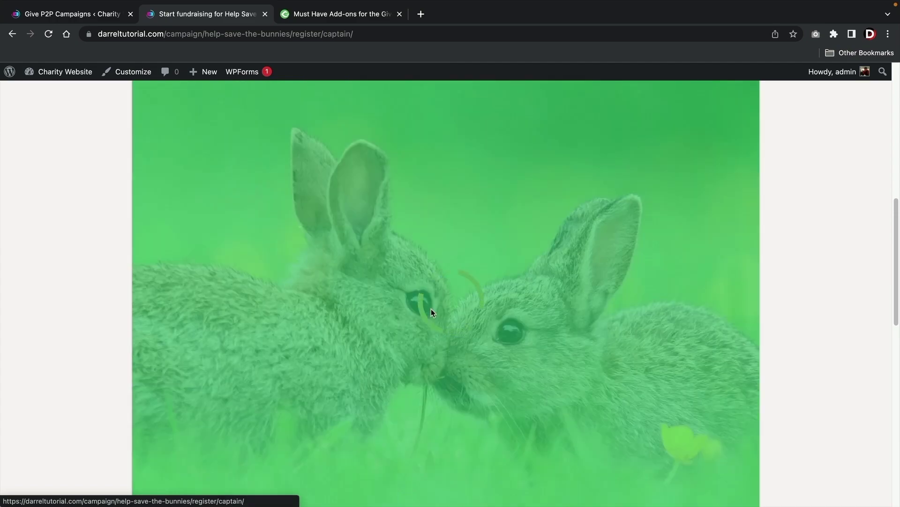
{"action": "type", "text": "darrel"}
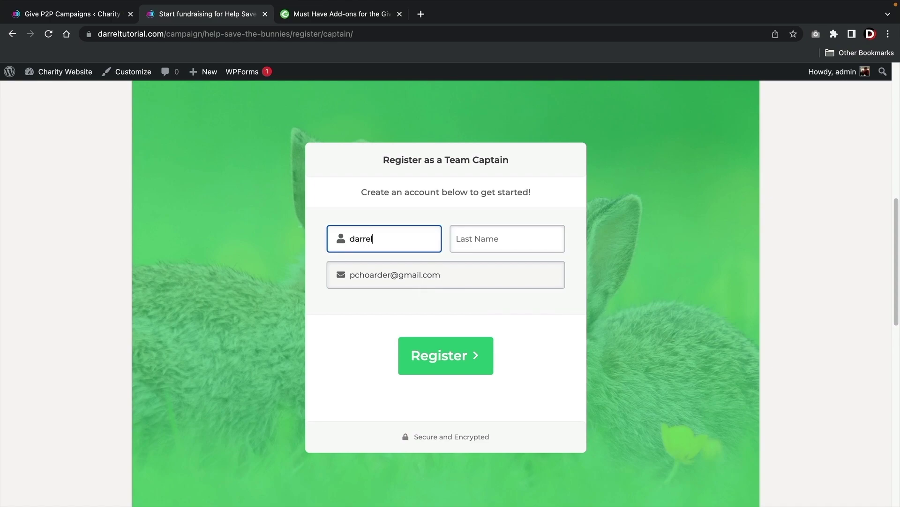
{"action": "key", "text": "Tab"}
{"action": "type", "text": "wilson"}
{"action": "left_click", "coordinate": [438, 355]}
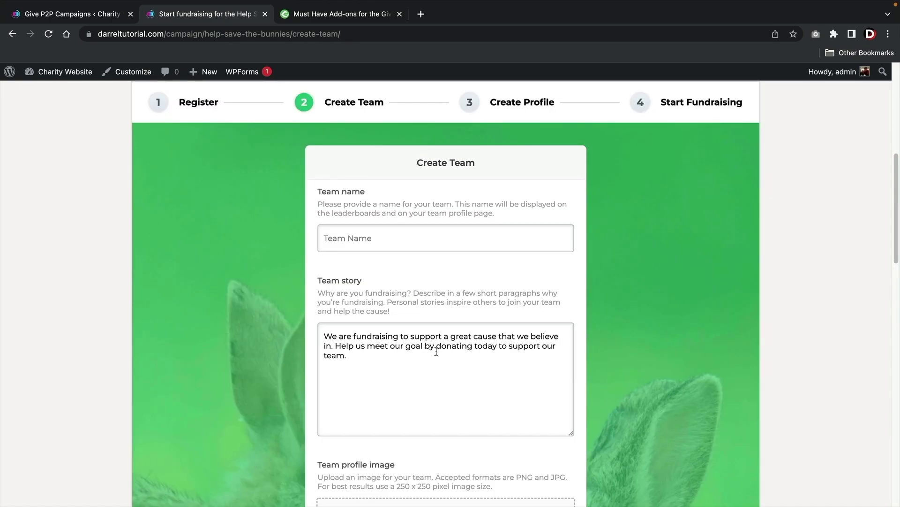
Name the team 'Team Wilson' with the story 'We are raising money for the bunnies'
{"action": "left_click", "coordinate": [406, 247]}
{"action": "type", "text": "Team Wilson"}
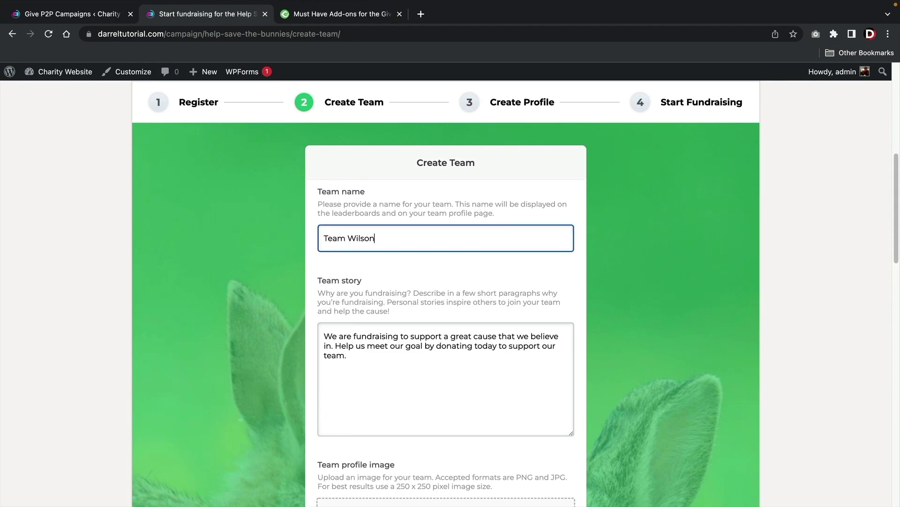
{"action": "key", "text": "Tab"}
{"action": "scroll", "coordinate": [275, 293], "scroll_direction": "down", "scroll_amount": 1}
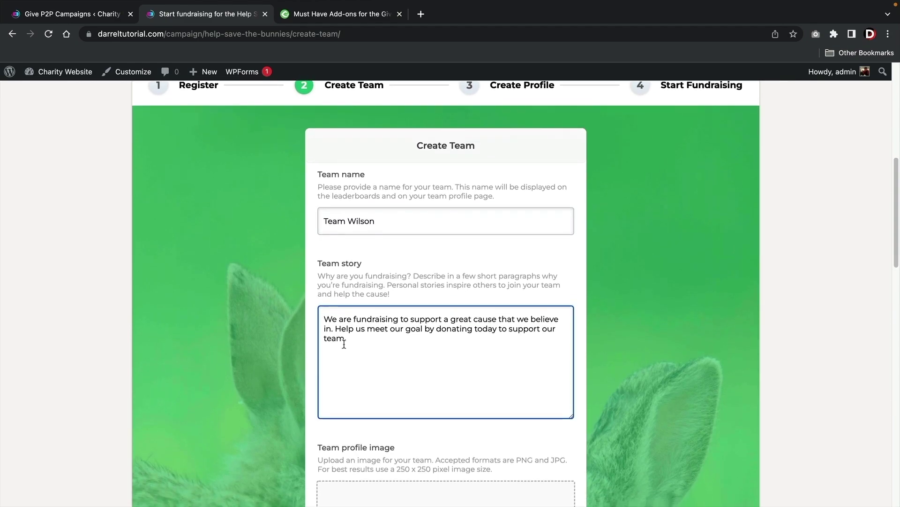
{"action": "key", "text": "super+a"}
{"action": "type", "text": "We are r"}
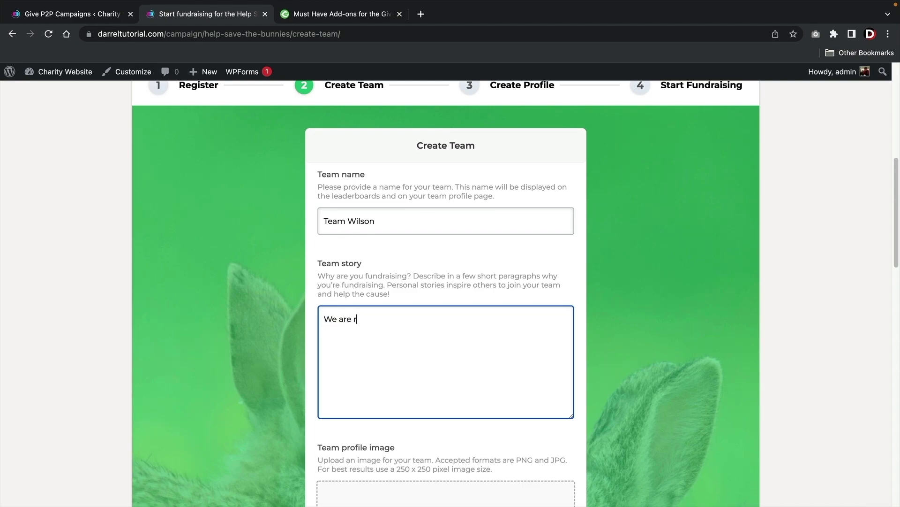
{"action": "type", "text": "aising money for the bunnies"}
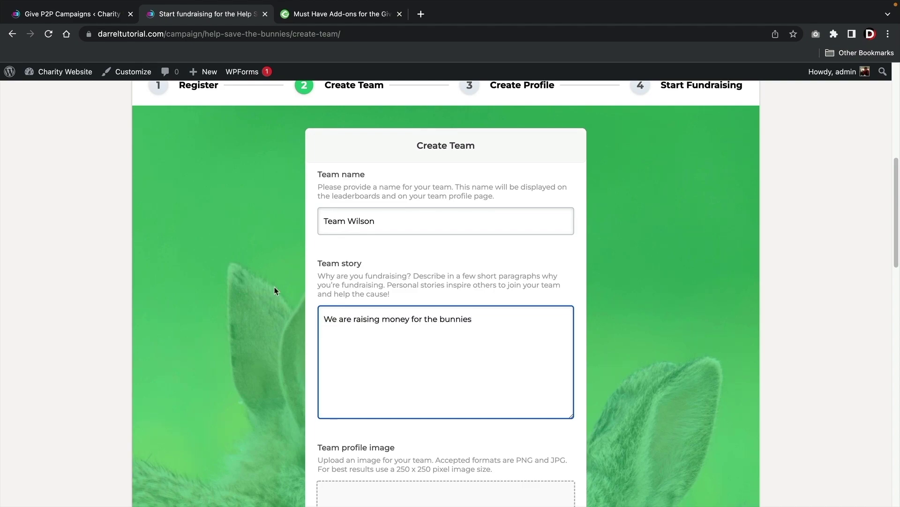
Add the bunny rabbit photo, invite one member by e-mail, and create the team
{"action": "scroll", "coordinate": [276, 288], "scroll_direction": "down", "scroll_amount": 5}
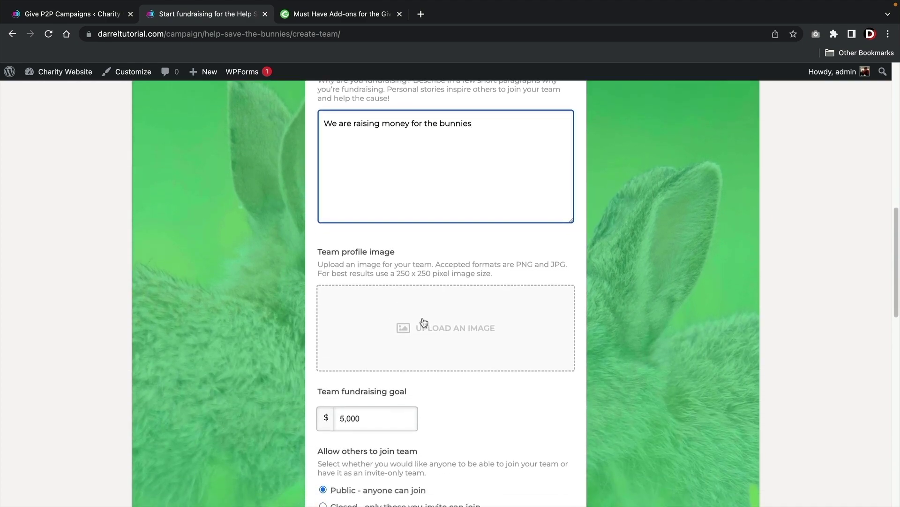
{"action": "left_click", "coordinate": [457, 329]}
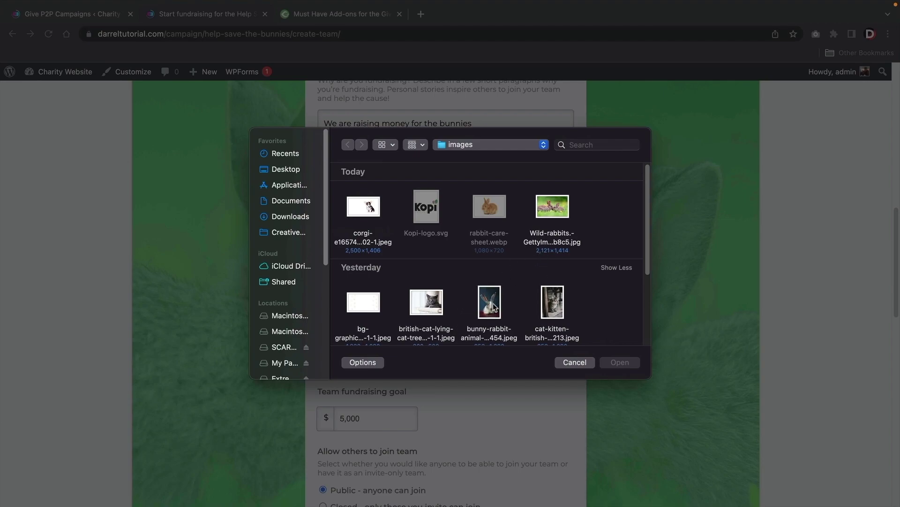
{"action": "double_click", "coordinate": [493, 305]}
{"action": "scroll", "coordinate": [492, 307], "scroll_direction": "down", "scroll_amount": 3}
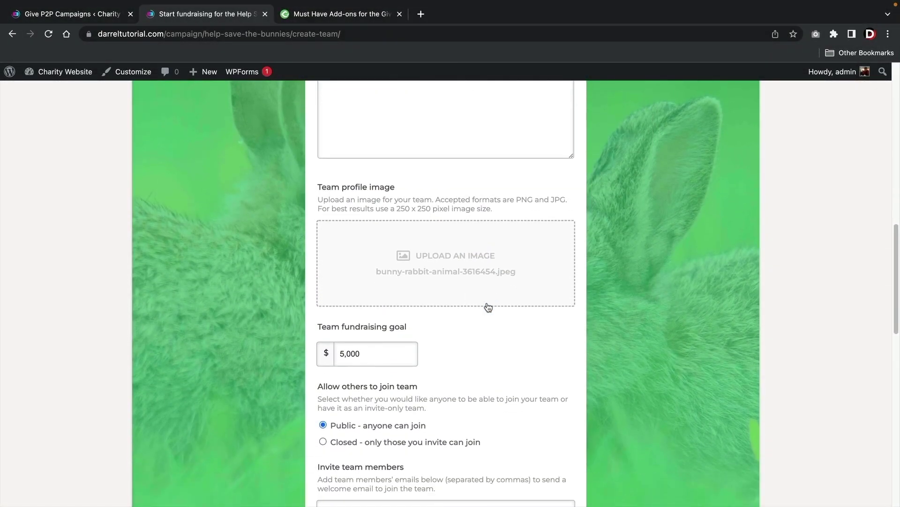
{"action": "scroll", "coordinate": [420, 325], "scroll_direction": "down", "scroll_amount": 5}
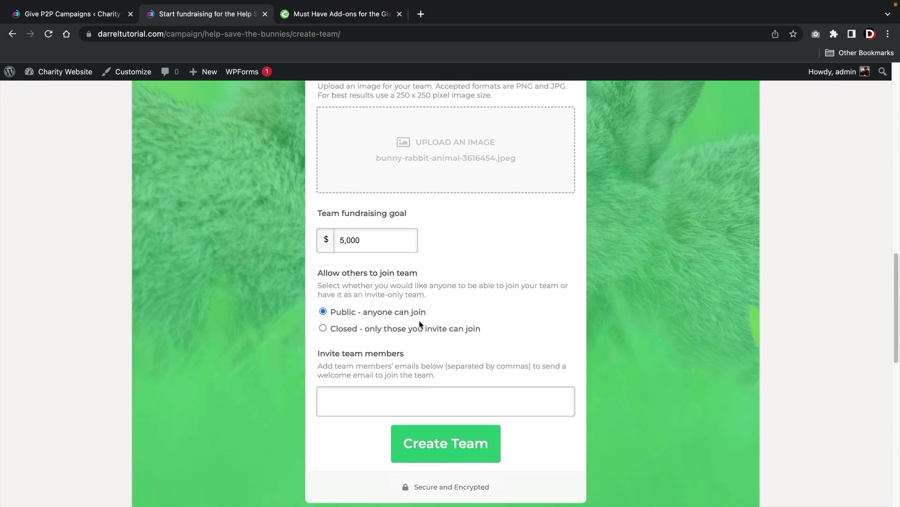
{"action": "scroll", "coordinate": [361, 324], "scroll_direction": "down", "scroll_amount": 3}
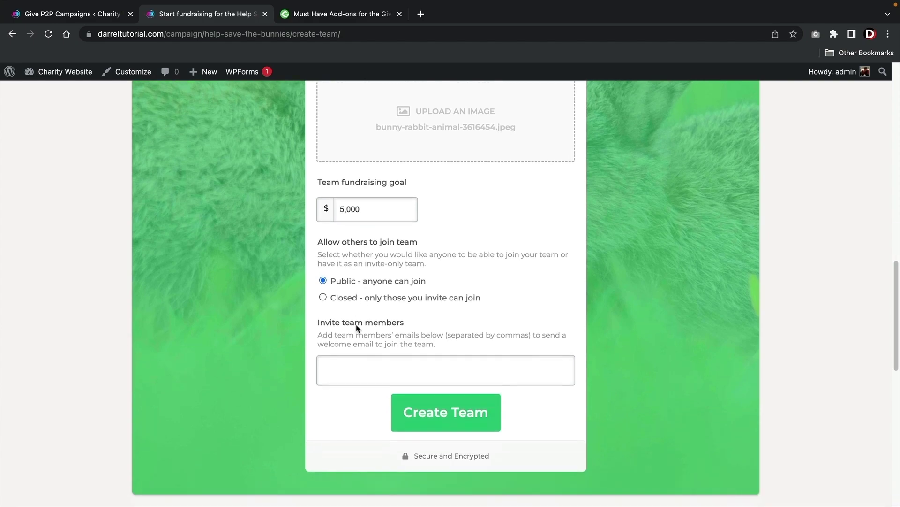
{"action": "left_click", "coordinate": [365, 332]}
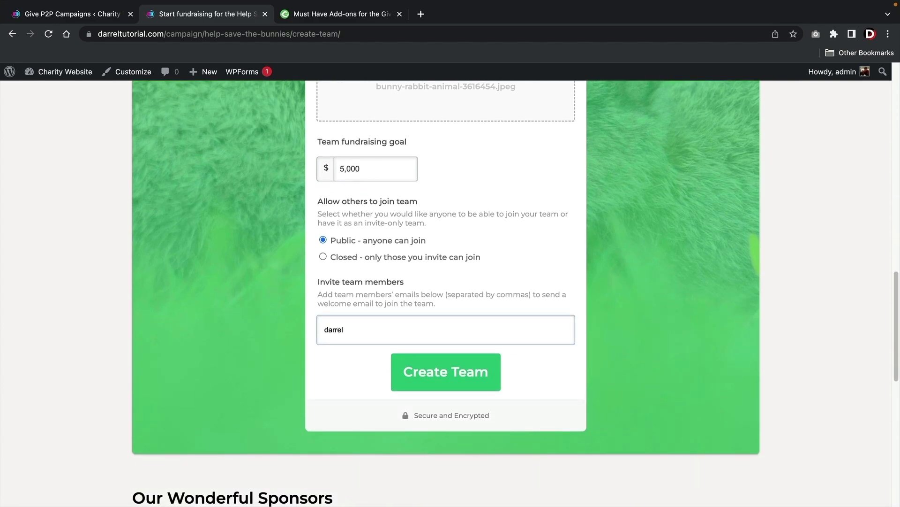
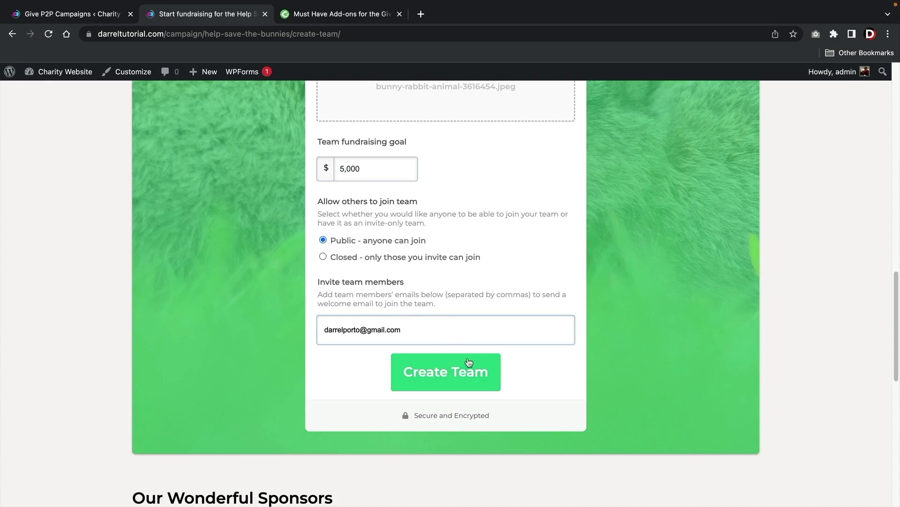
{"action": "left_click", "coordinate": [469, 374]}
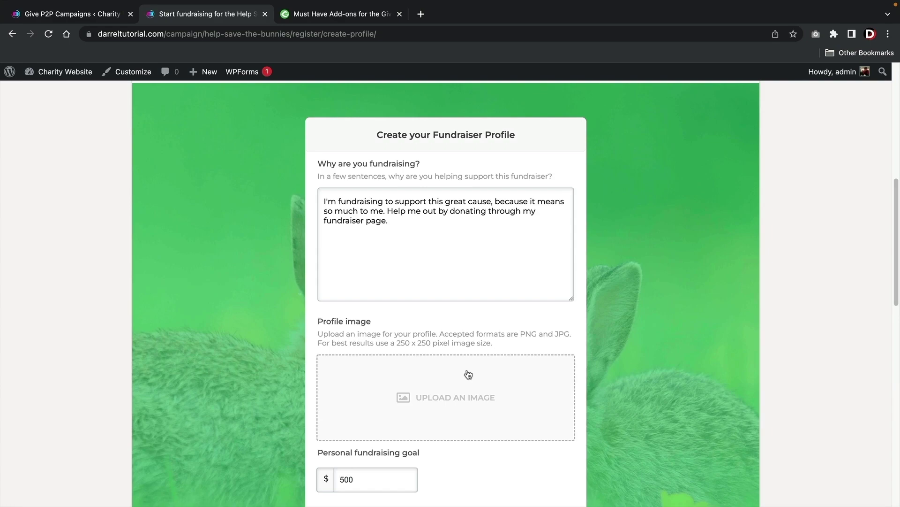
Attach man.jpeg as the fundraiser's profile image and submit the $500-goal profile
{"action": "left_click_drag", "start_coordinate": [431, 227], "coordinate": [287, 187]}
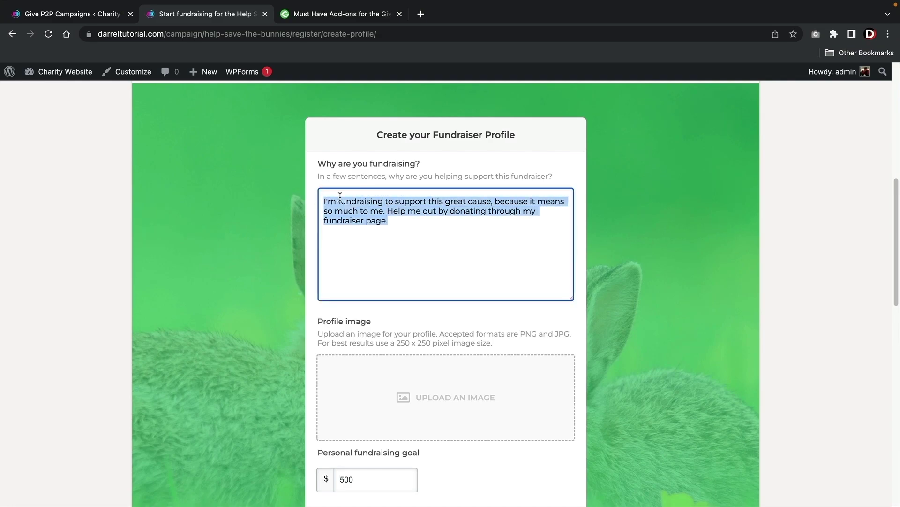
{"action": "scroll", "coordinate": [422, 233], "scroll_direction": "down", "scroll_amount": 2}
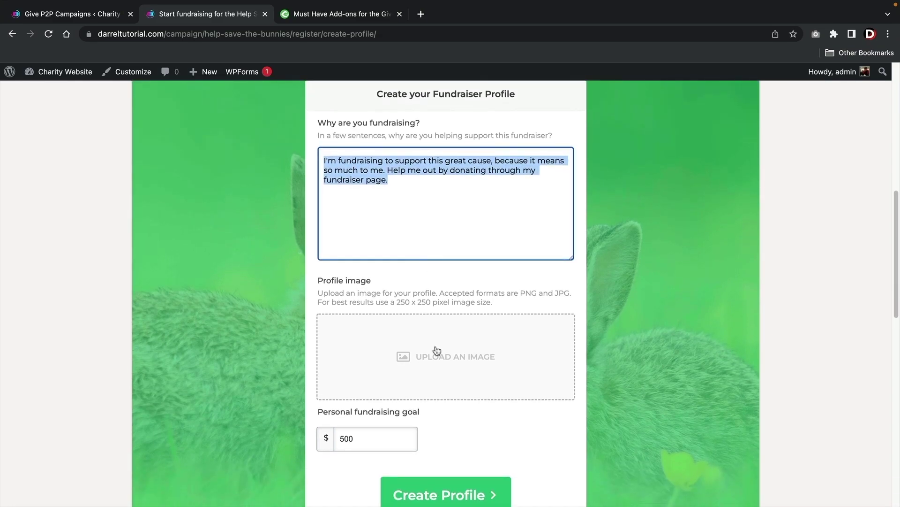
{"action": "left_click", "coordinate": [437, 365]}
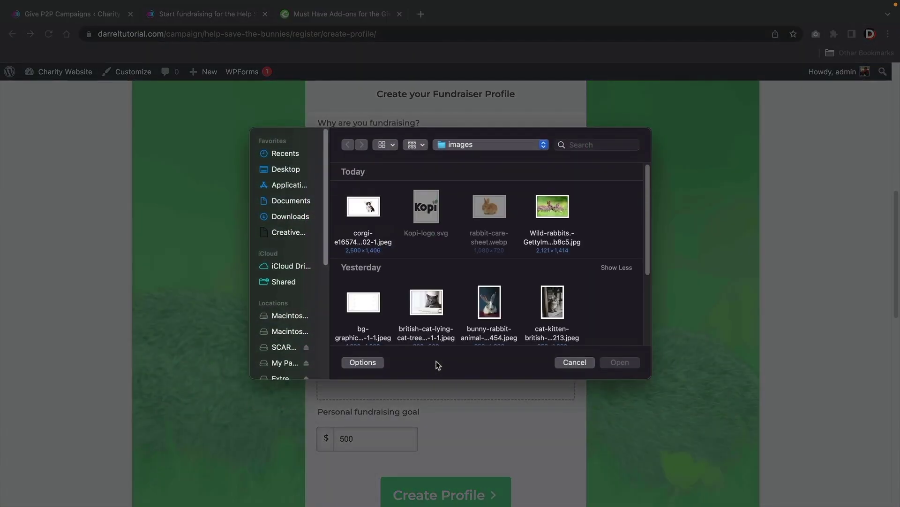
{"action": "scroll", "coordinate": [432, 313], "scroll_direction": "down", "scroll_amount": 3}
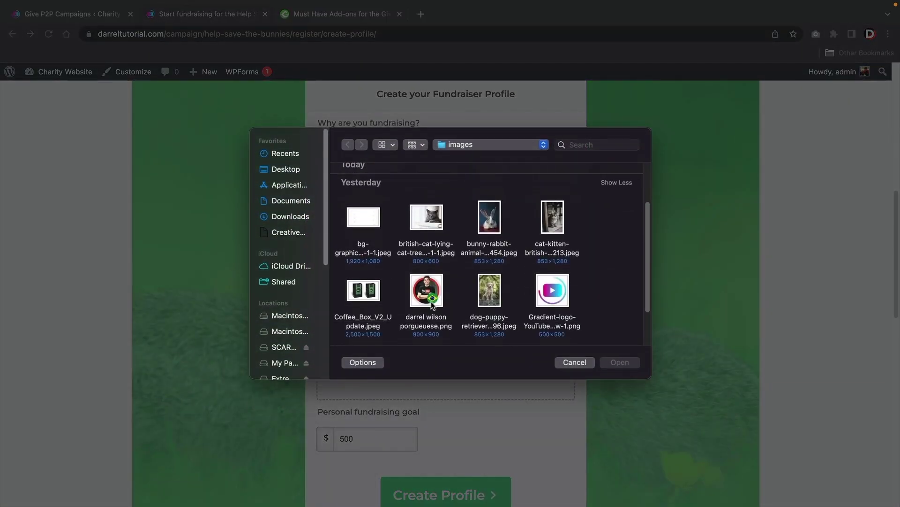
{"action": "scroll", "coordinate": [432, 304], "scroll_direction": "down", "scroll_amount": 2}
{"action": "double_click", "coordinate": [485, 313]}
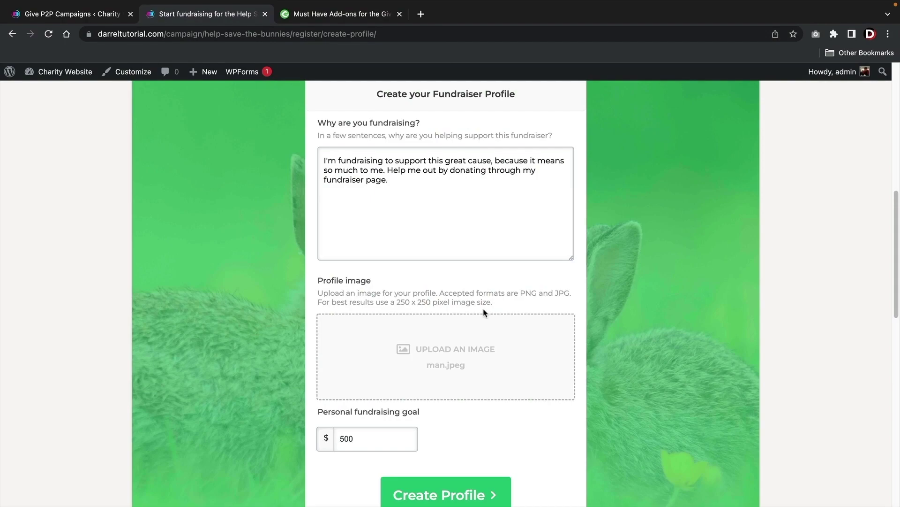
{"action": "scroll", "coordinate": [483, 312], "scroll_direction": "down", "scroll_amount": 3}
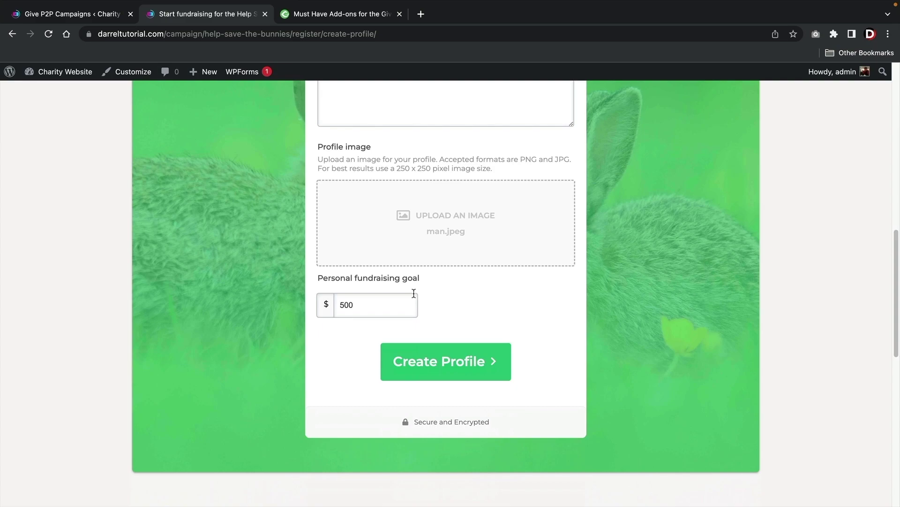
{"action": "left_click", "coordinate": [443, 372]}
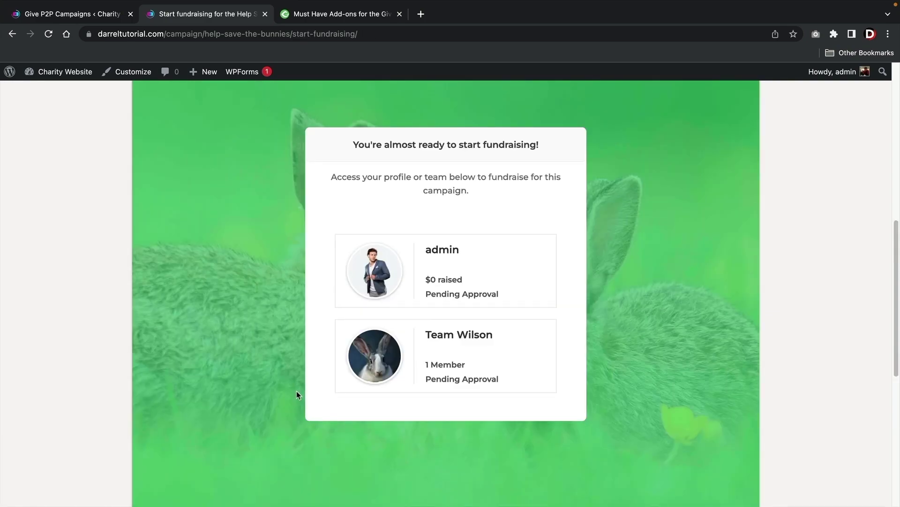
Confirm Team Wilson and the admin fundraiser are Pending Approval, then return to P2P Campaigns
{"action": "left_click_drag", "start_coordinate": [441, 378], "coordinate": [519, 382]}
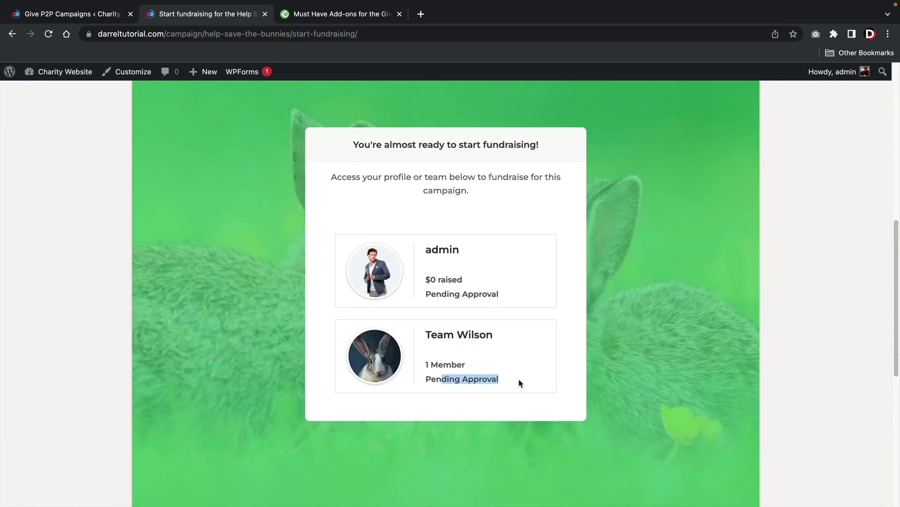
{"action": "left_click_drag", "start_coordinate": [436, 295], "coordinate": [493, 297]}
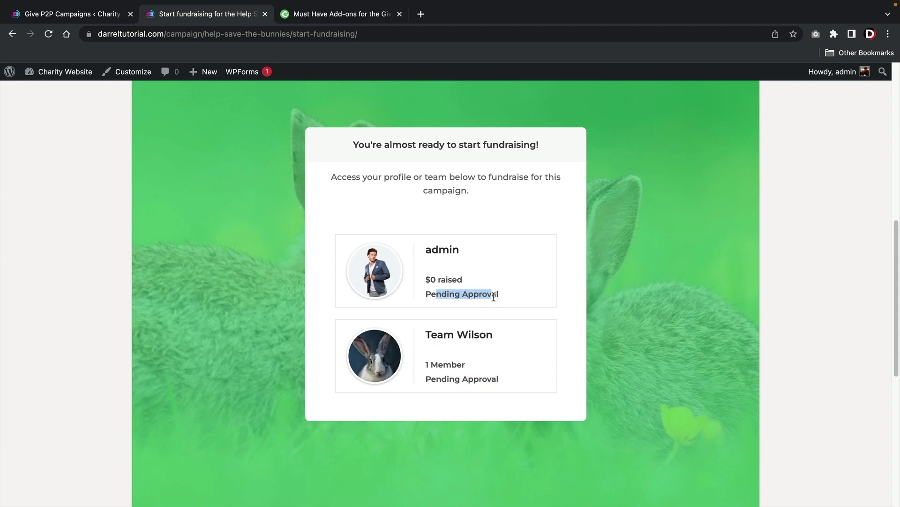
{"action": "key", "text": "ctrl+shift+Tab"}
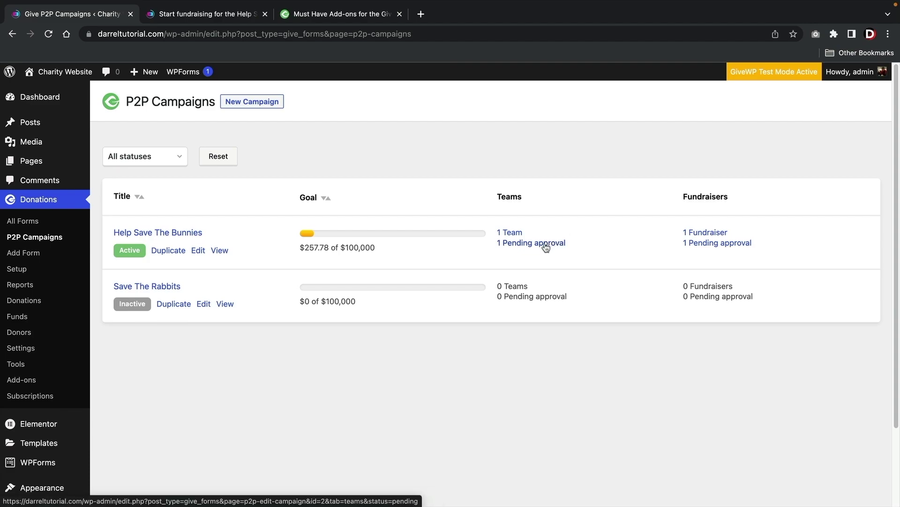
Approve the pending Team Wilson and the pending admin fundraiser for Help Save The Bunnies
{"action": "left_click", "coordinate": [547, 248]}
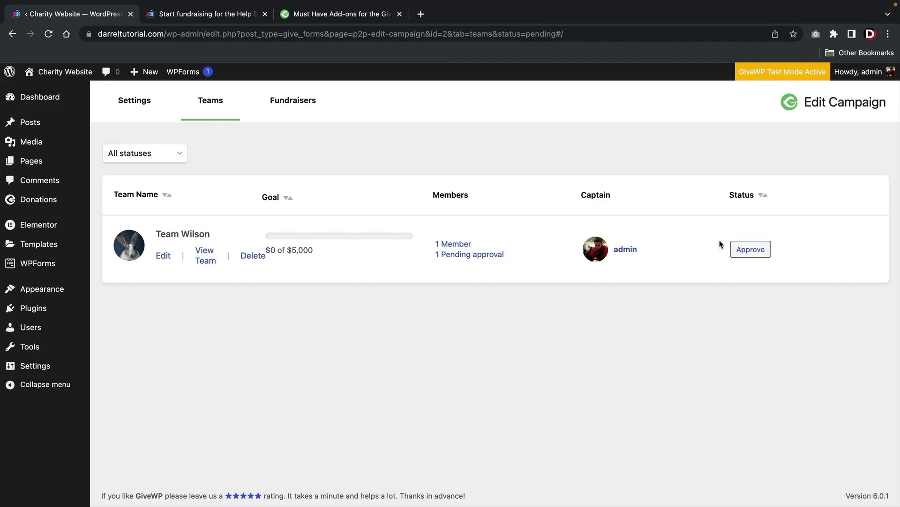
{"action": "left_click", "coordinate": [751, 246]}
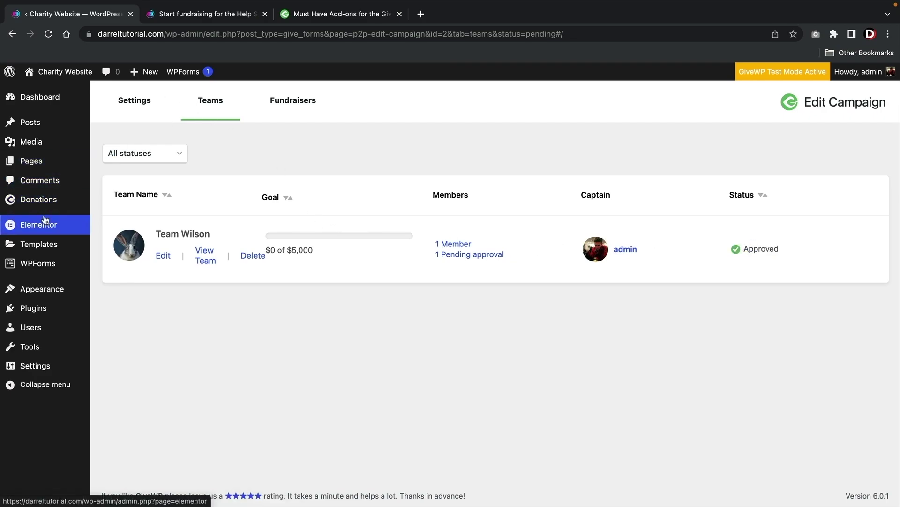
{"action": "mouse_move", "coordinate": [62, 204]}
{"action": "left_click", "coordinate": [128, 216]}
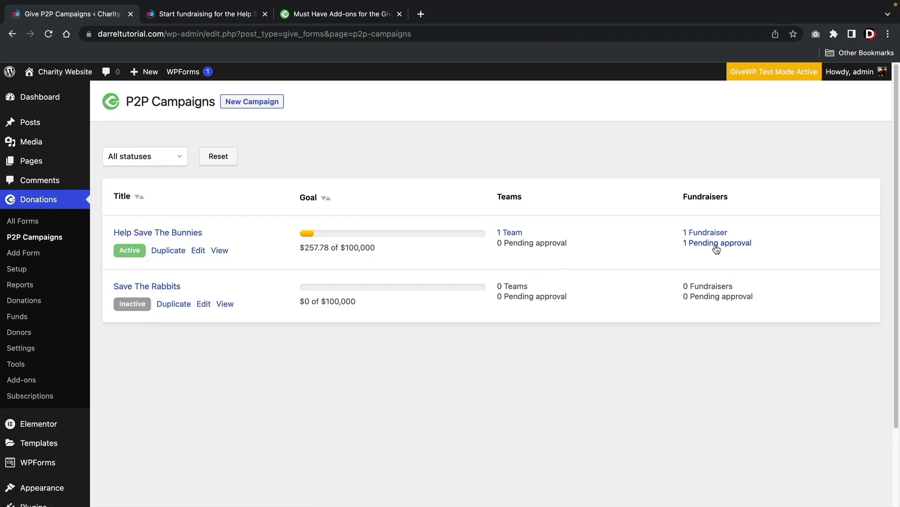
{"action": "left_click", "coordinate": [722, 244]}
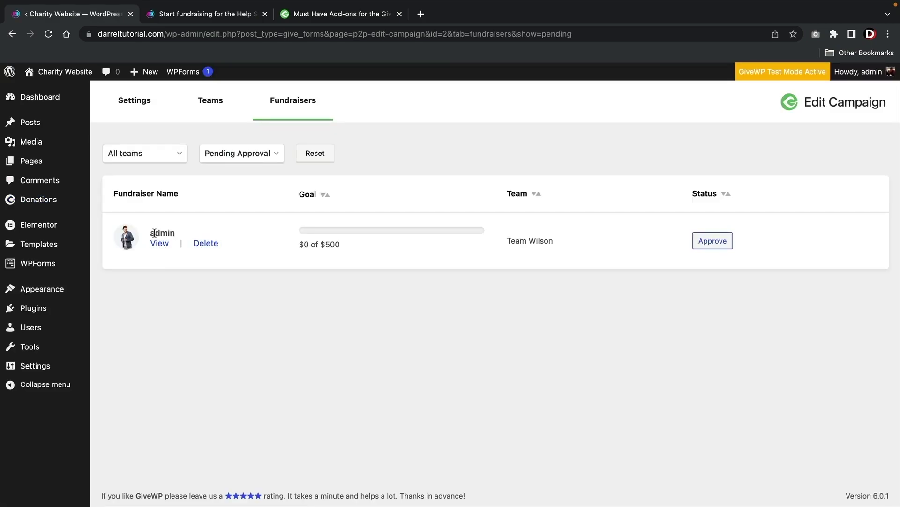
{"action": "left_click", "coordinate": [712, 240]}
Visit the public site and open Team Wilson's page from the campaign's Top Teams list
{"action": "mouse_move", "coordinate": [43, 74]}
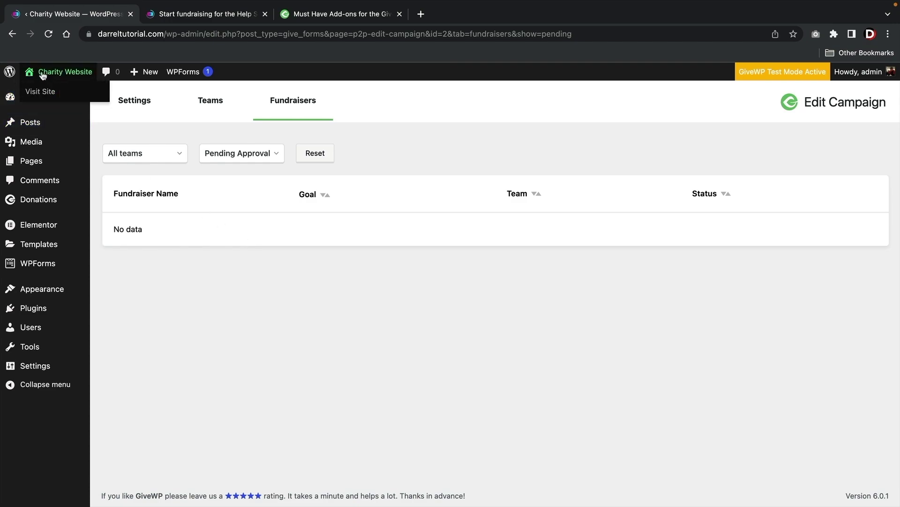
{"action": "left_click", "coordinate": [46, 92]}
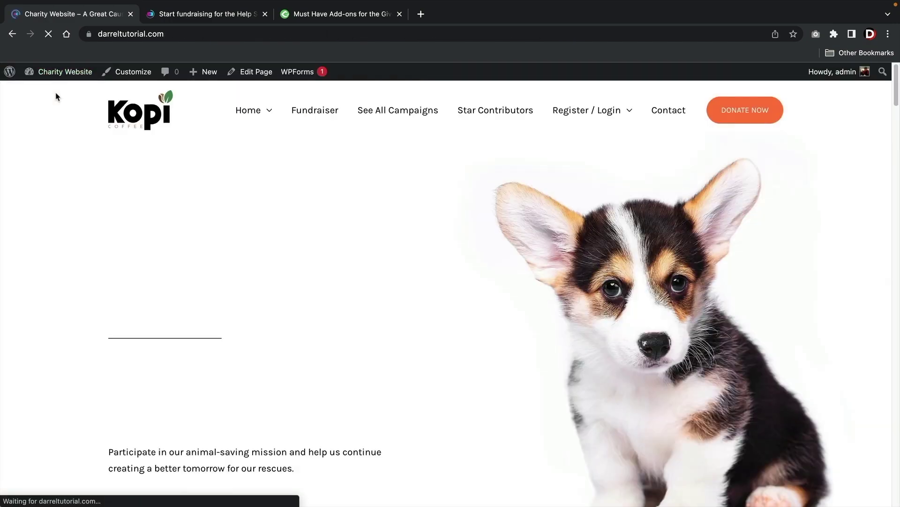
{"action": "left_click", "coordinate": [331, 131]}
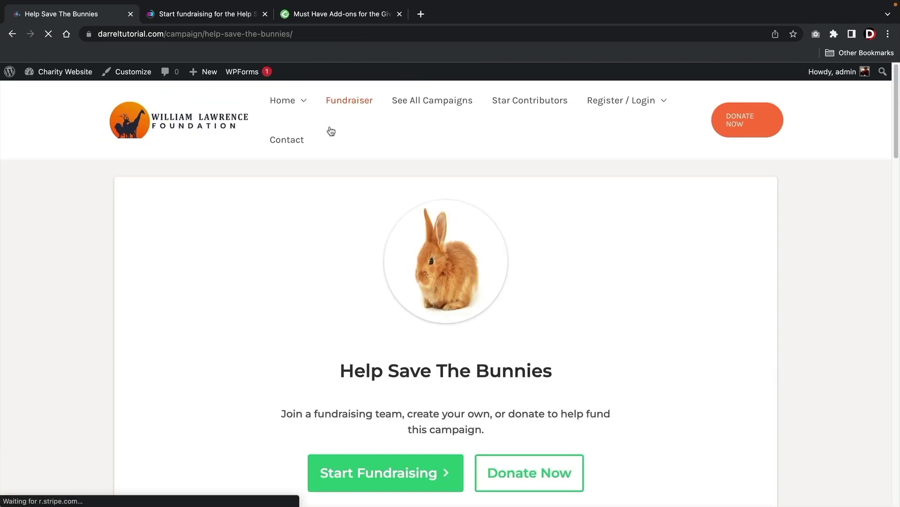
{"action": "scroll", "coordinate": [390, 249], "scroll_direction": "down", "scroll_amount": 10}
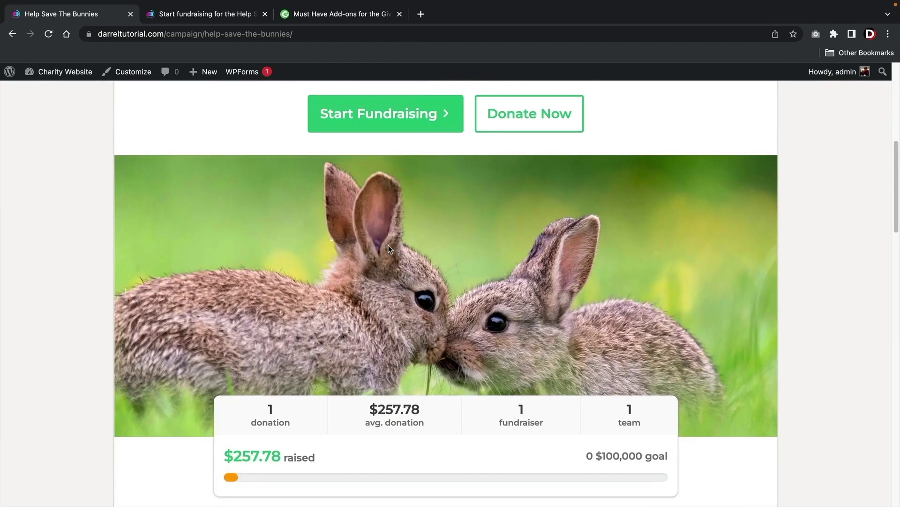
{"action": "scroll", "coordinate": [390, 249], "scroll_direction": "down", "scroll_amount": 12}
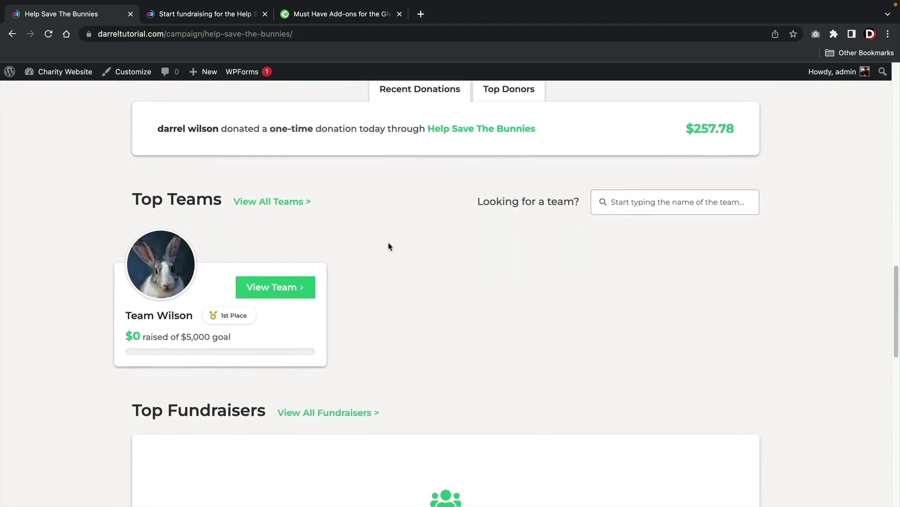
{"action": "scroll", "coordinate": [167, 209], "scroll_direction": "down", "scroll_amount": 1}
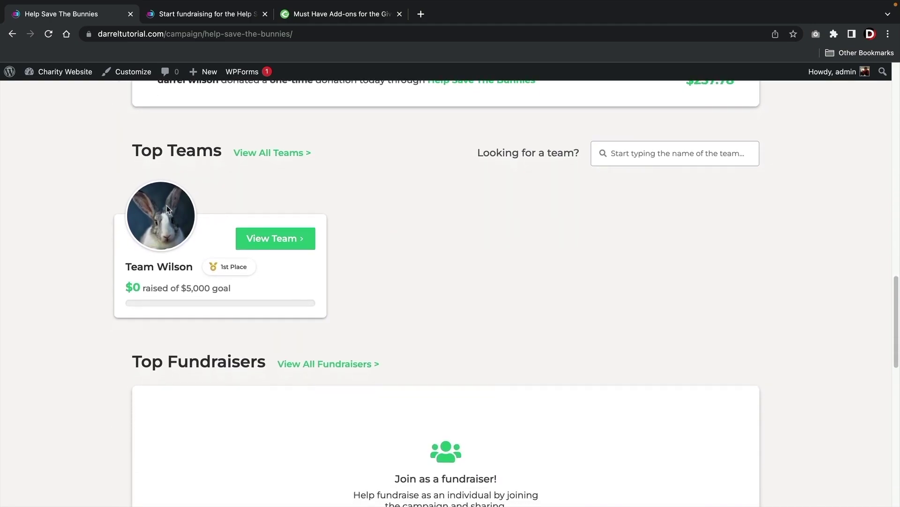
{"action": "left_click", "coordinate": [279, 245]}
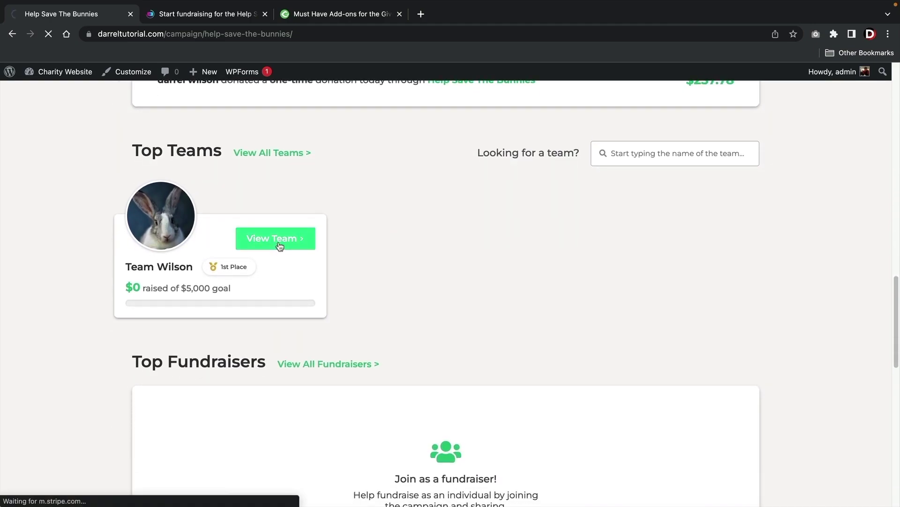
{"action": "scroll", "coordinate": [277, 246], "scroll_direction": "down", "scroll_amount": 3}
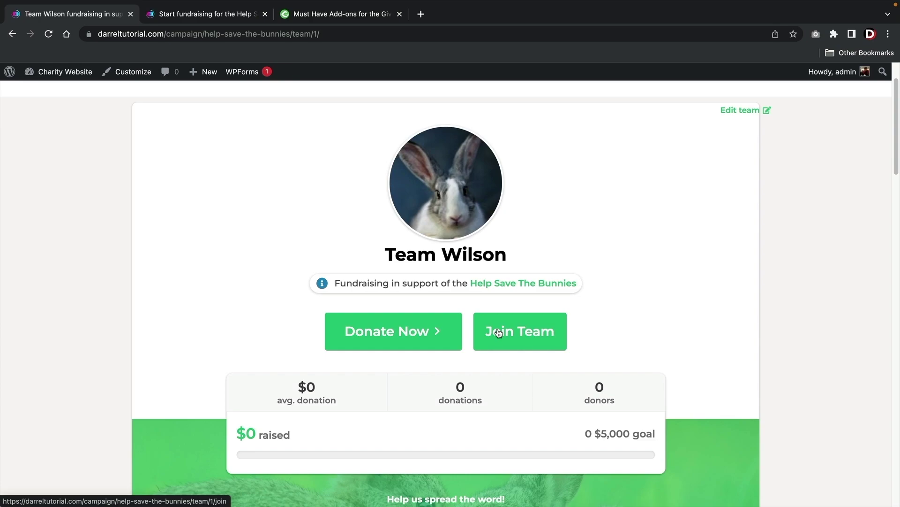
{"action": "scroll", "coordinate": [498, 333], "scroll_direction": "down", "scroll_amount": 15}
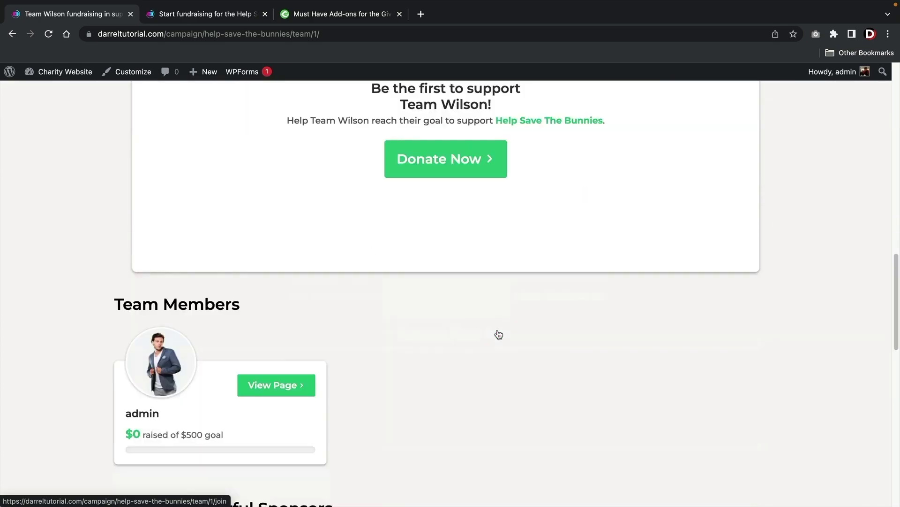
{"action": "scroll", "coordinate": [499, 334], "scroll_direction": "down", "scroll_amount": 3}
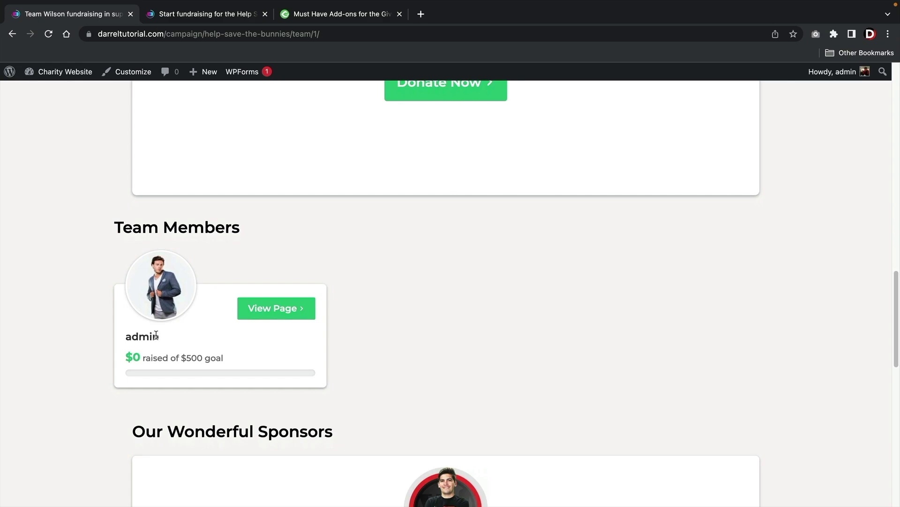
{"action": "scroll", "coordinate": [408, 282], "scroll_direction": "up", "scroll_amount": 18}
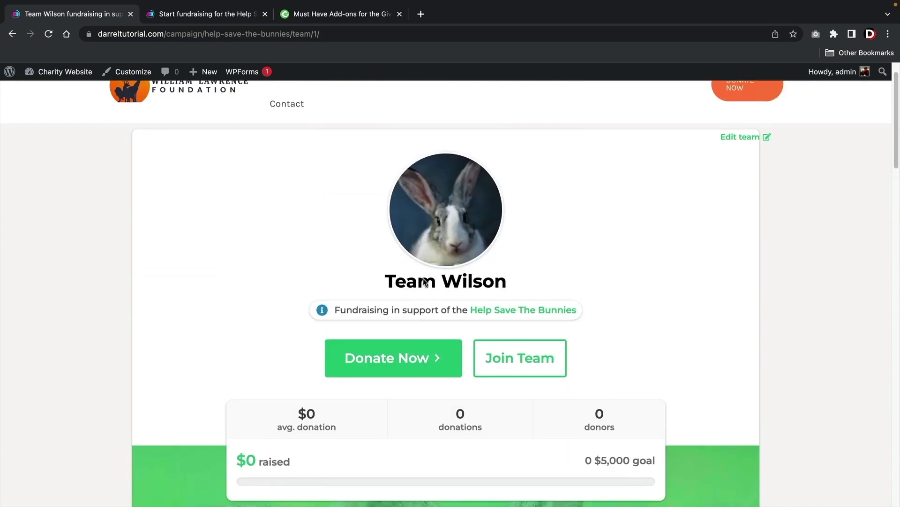
{"action": "scroll", "coordinate": [423, 280], "scroll_direction": "up", "scroll_amount": 2}
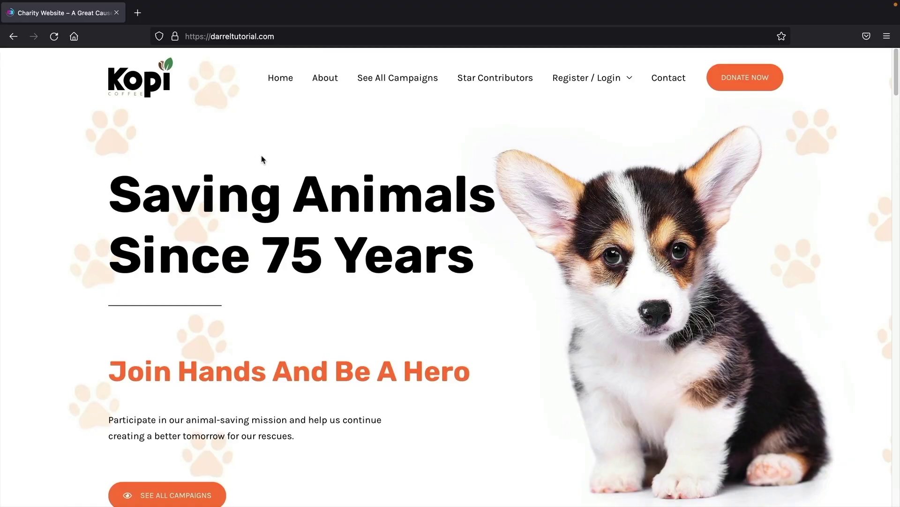
Open Help Save The Bunnies from the campaigns listing and begin the Start Fundraising sign-up
{"action": "left_click", "coordinate": [388, 79]}
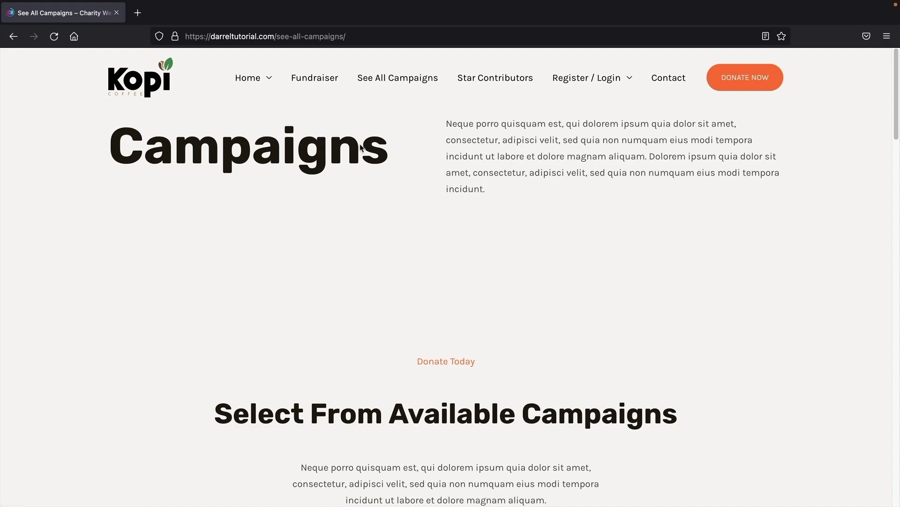
{"action": "left_click", "coordinate": [314, 85]}
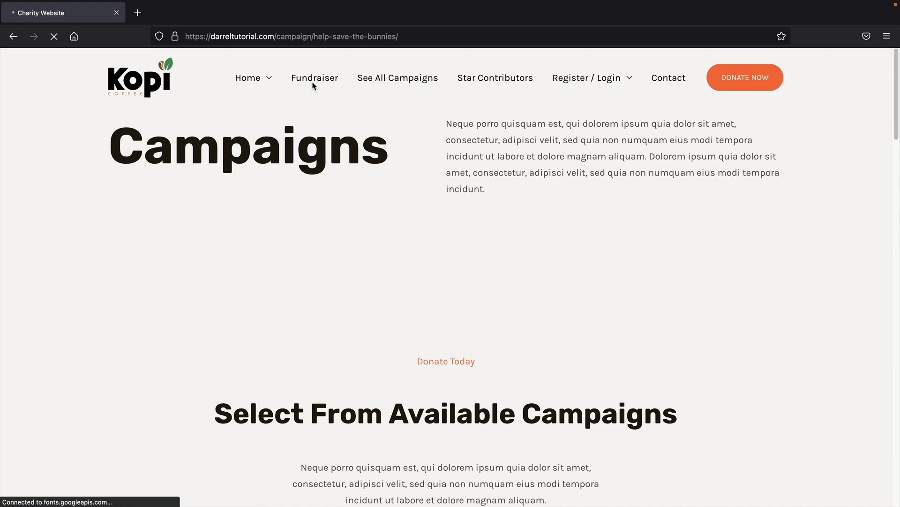
{"action": "scroll", "coordinate": [382, 186], "scroll_direction": "down", "scroll_amount": 2}
{"action": "scroll", "coordinate": [382, 186], "scroll_direction": "down", "scroll_amount": 8}
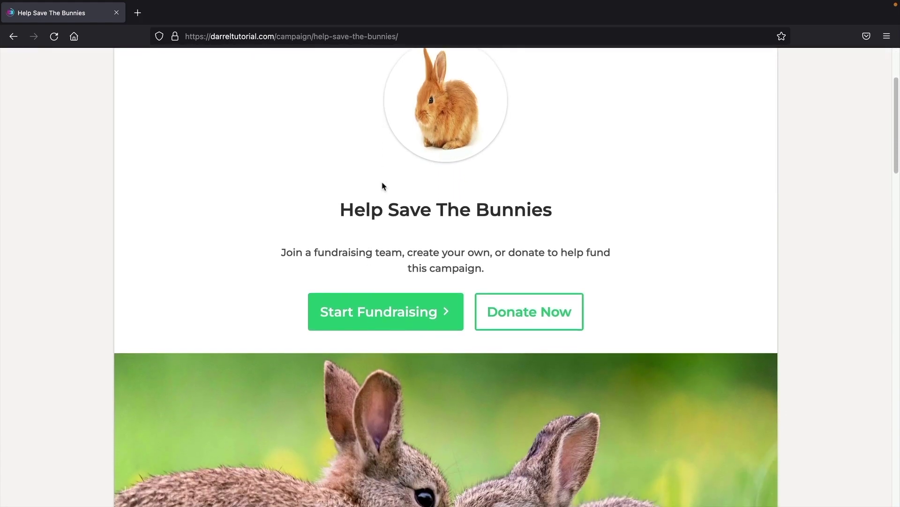
{"action": "scroll", "coordinate": [382, 186], "scroll_direction": "down", "scroll_amount": 11}
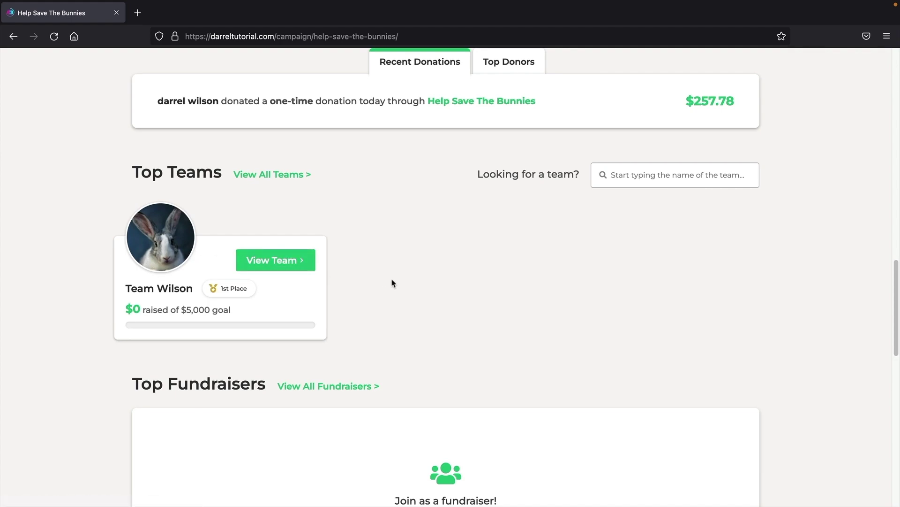
{"action": "scroll", "coordinate": [389, 281], "scroll_direction": "up", "scroll_amount": 9}
{"action": "scroll", "coordinate": [392, 283], "scroll_direction": "up", "scroll_amount": 6}
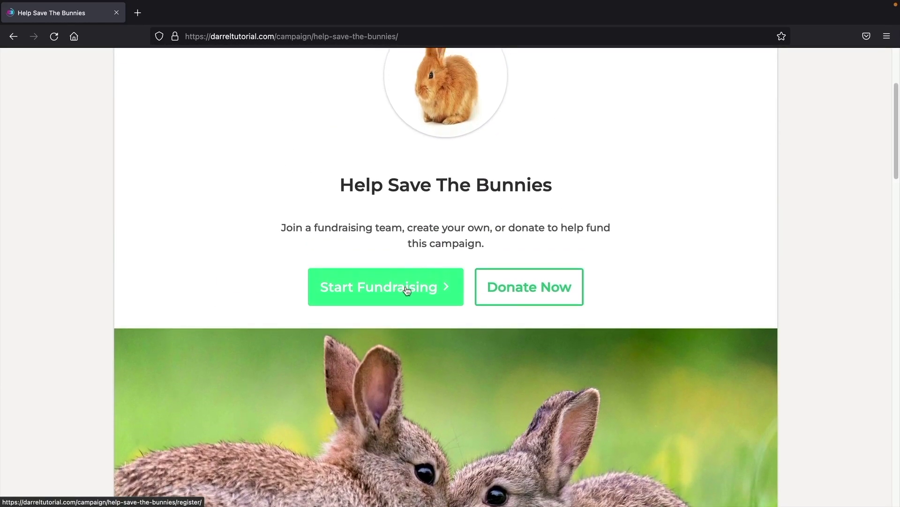
{"action": "left_click", "coordinate": [406, 287]}
{"action": "scroll", "coordinate": [406, 287], "scroll_direction": "down", "scroll_amount": 5}
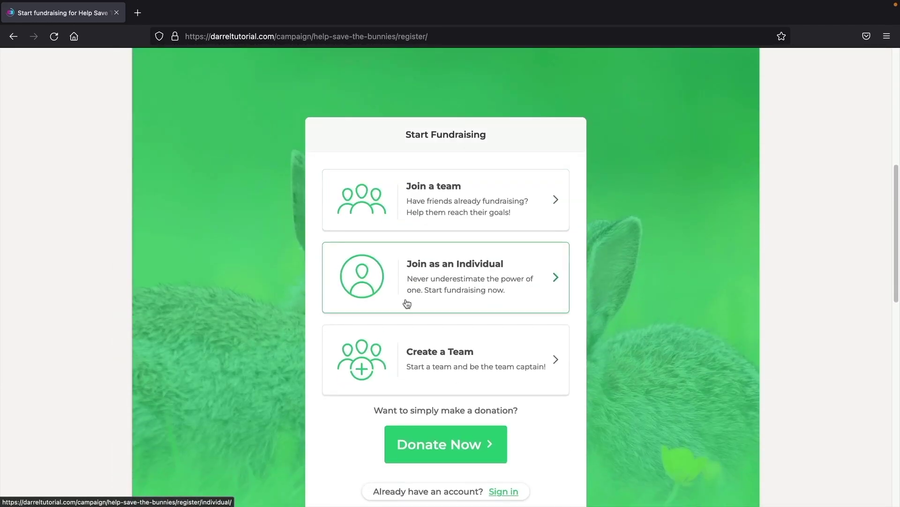
Choose Create a Team and enter the captain's first and last name
{"action": "left_click", "coordinate": [370, 365]}
{"action": "left_click", "coordinate": [406, 251]}
{"action": "type", "text": "d"}
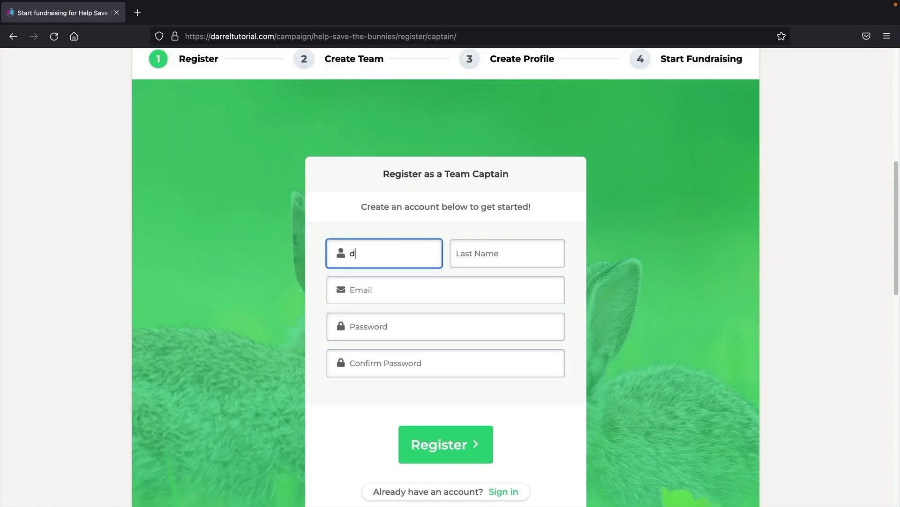
{"action": "type", "text": "arrel"}
{"action": "key", "text": "Tab"}
{"action": "type", "text": "wilson"}
{"action": "key", "text": "Tab"}
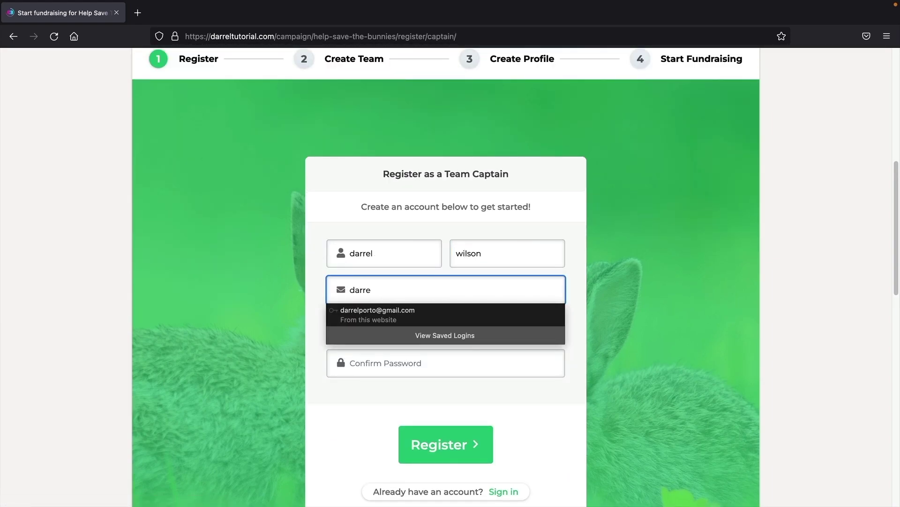
Fill the e-mail from the saved login, enter and confirm the password, and register
{"action": "key", "text": "BackSpace"}
{"action": "key", "text": "BackSpace"}
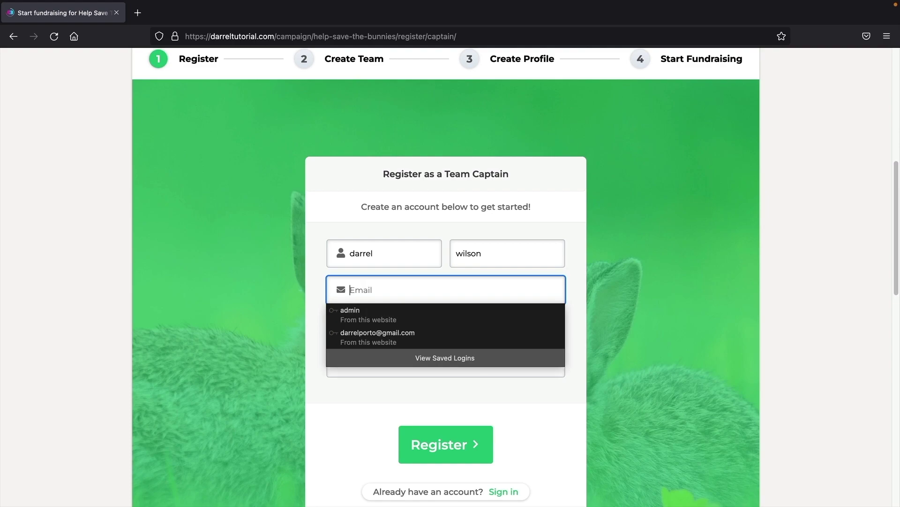
{"action": "key", "text": "Down"}
{"action": "key", "text": "Return"}
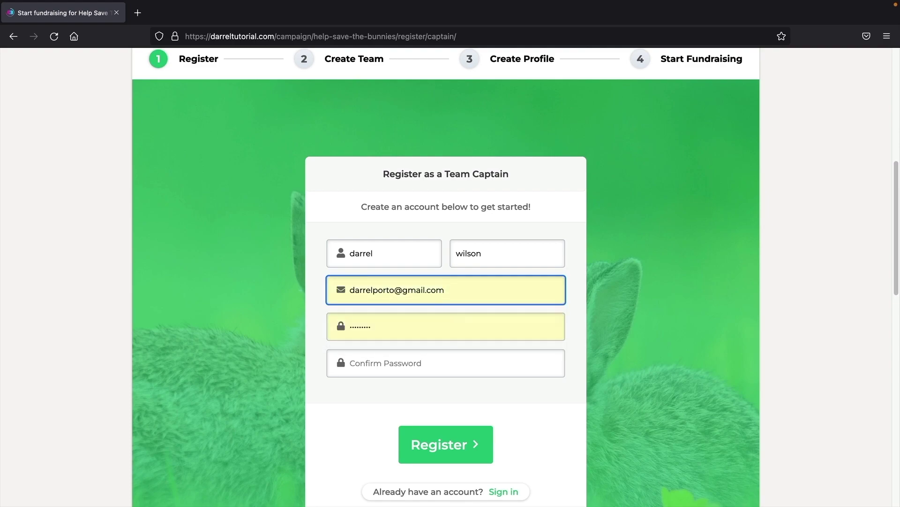
{"action": "key", "text": "Tab"}
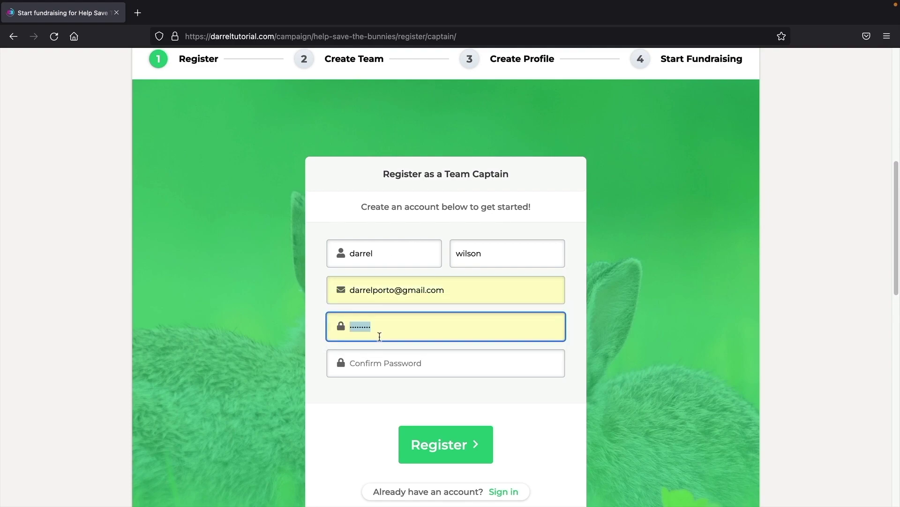
{"action": "key", "text": "Tab"}
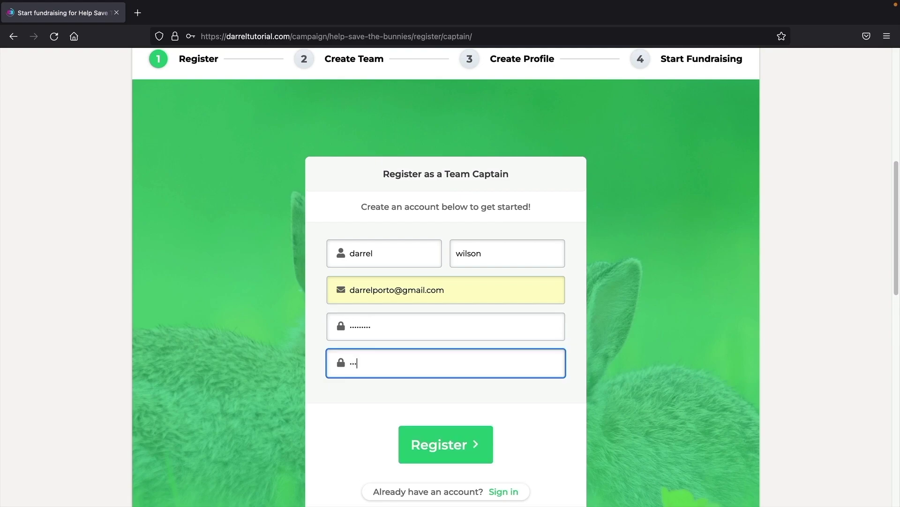
{"action": "left_click", "coordinate": [430, 454]}
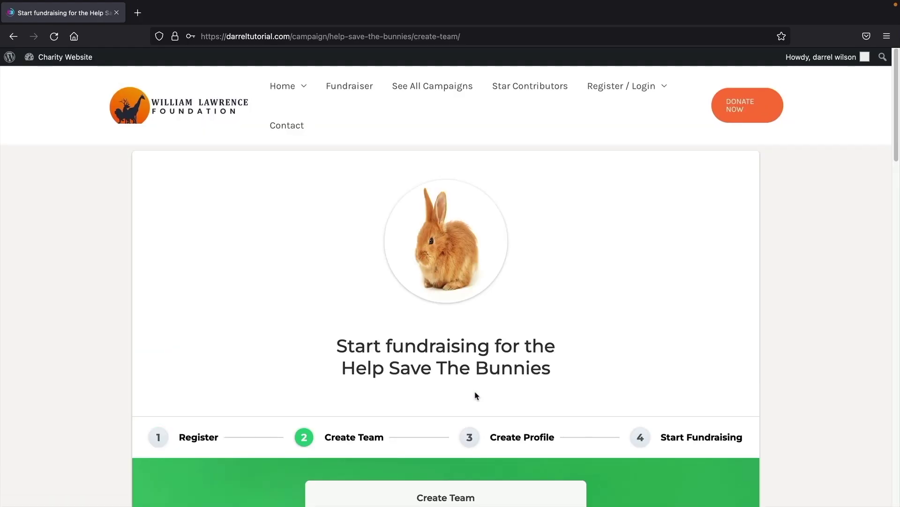
Name the new team 'Team Pattywack'
{"action": "scroll", "coordinate": [476, 394], "scroll_direction": "down", "scroll_amount": 3}
{"action": "scroll", "coordinate": [476, 393], "scroll_direction": "down", "scroll_amount": 6}
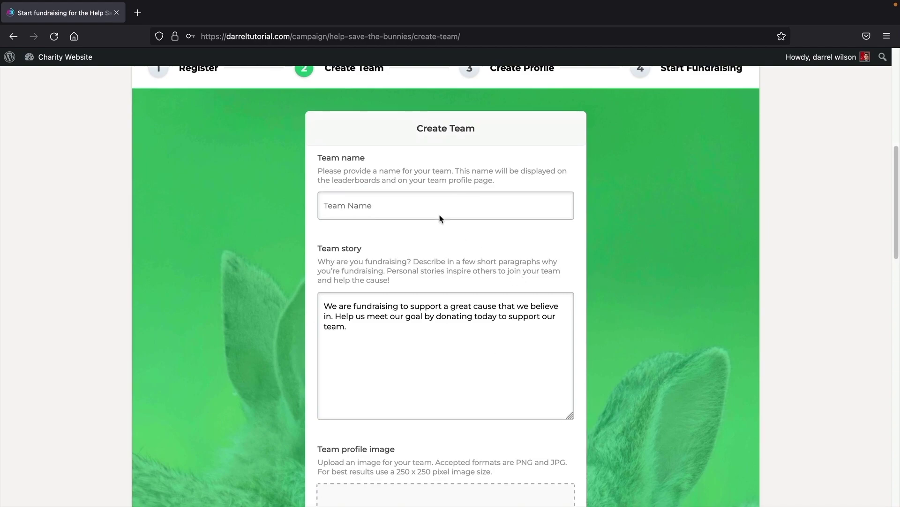
{"action": "left_click", "coordinate": [425, 205]}
{"action": "type", "text": "Team"}
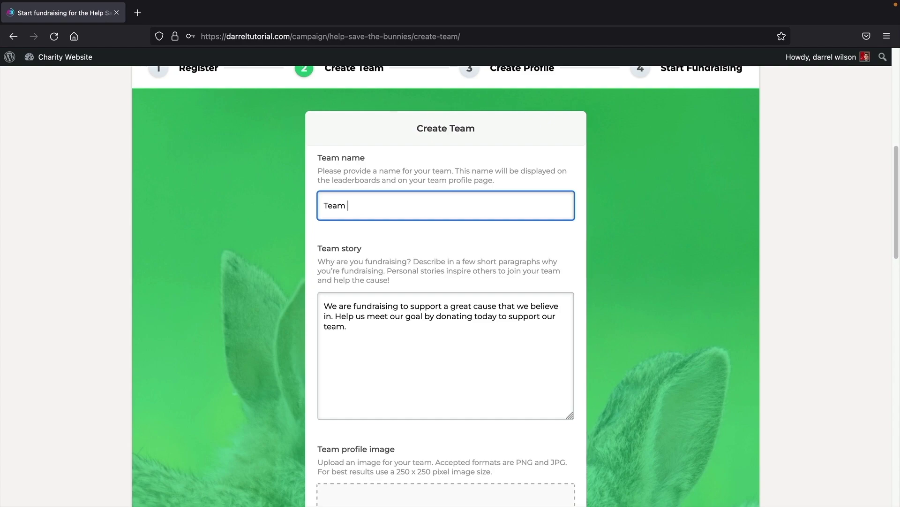
{"action": "type", "text": " Pattywack"}
{"action": "key", "text": "Tab"}
{"action": "type", "text": "`"}
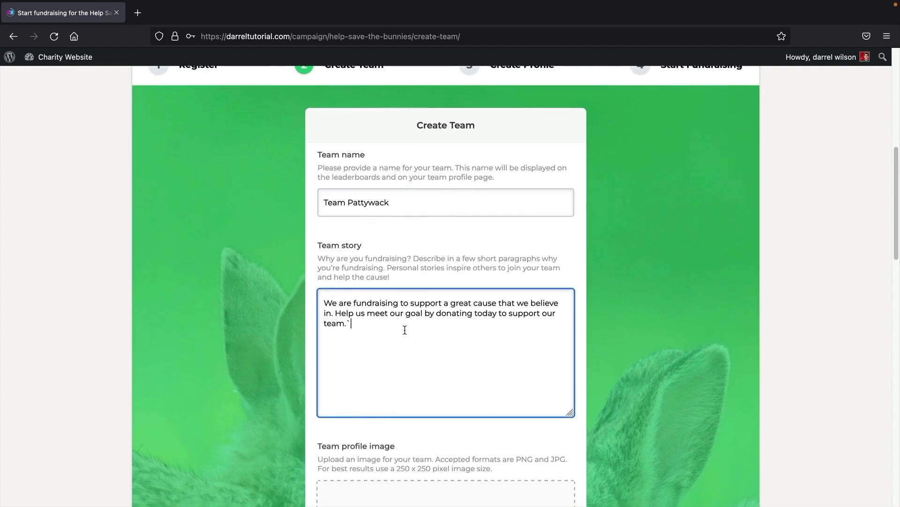
Upload innocent_t20 from the images folder as the team's profile image
{"action": "scroll", "coordinate": [407, 328], "scroll_direction": "down", "scroll_amount": 3}
{"action": "left_click", "coordinate": [431, 373]}
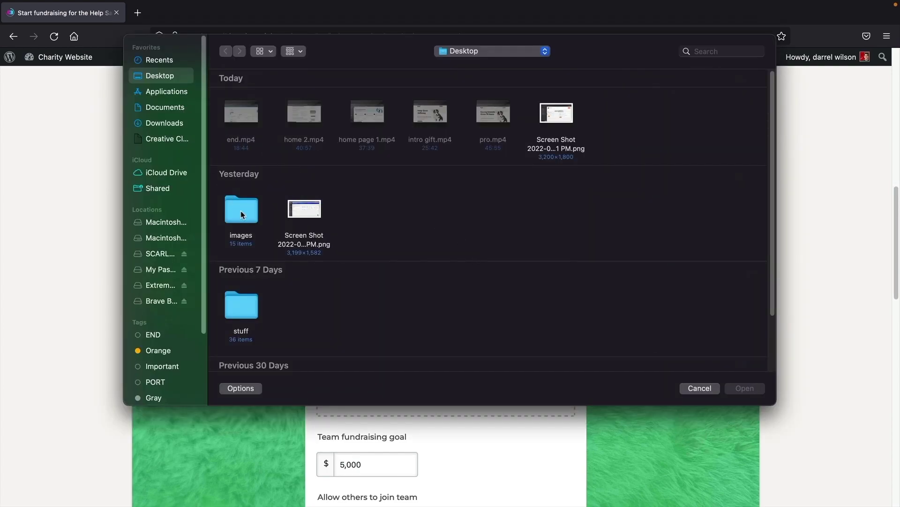
{"action": "double_click", "coordinate": [240, 210]}
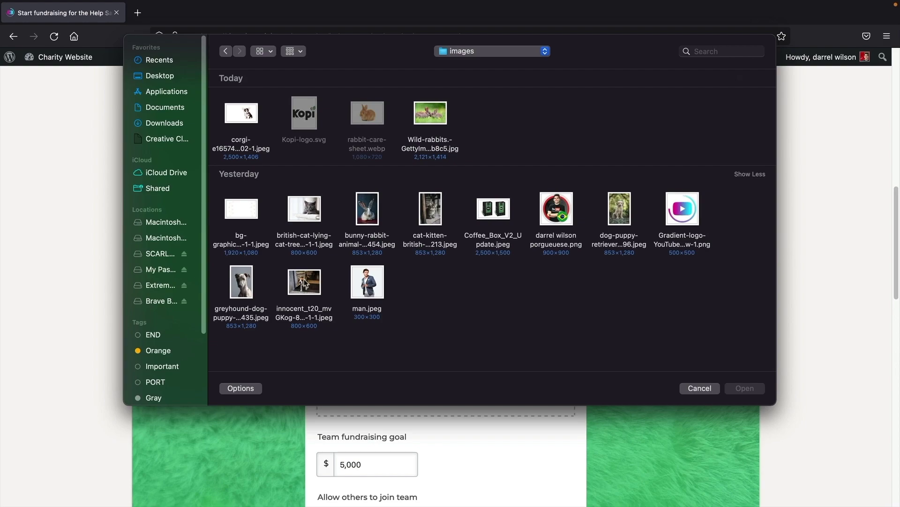
{"action": "double_click", "coordinate": [305, 282]}
Raise the team goal to $52,000 and create the team
{"action": "scroll", "coordinate": [425, 307], "scroll_direction": "down", "scroll_amount": 5}
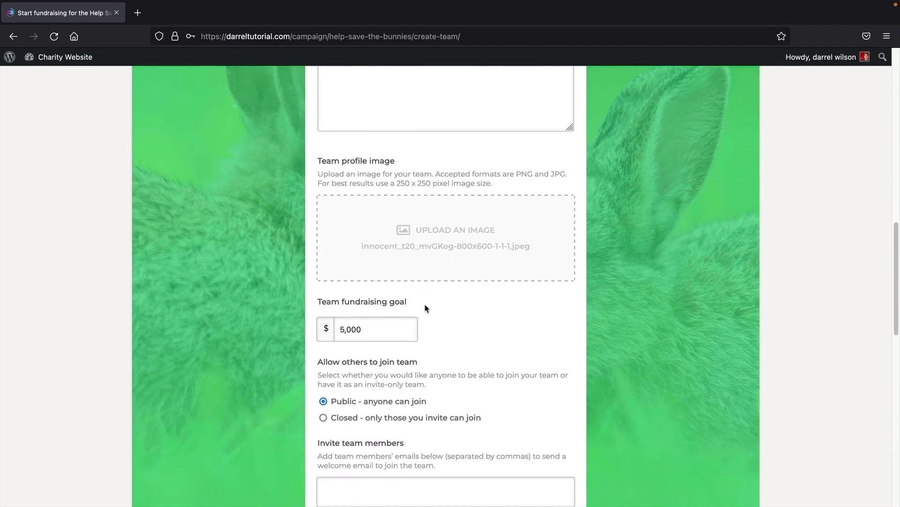
{"action": "double_click", "coordinate": [371, 307]}
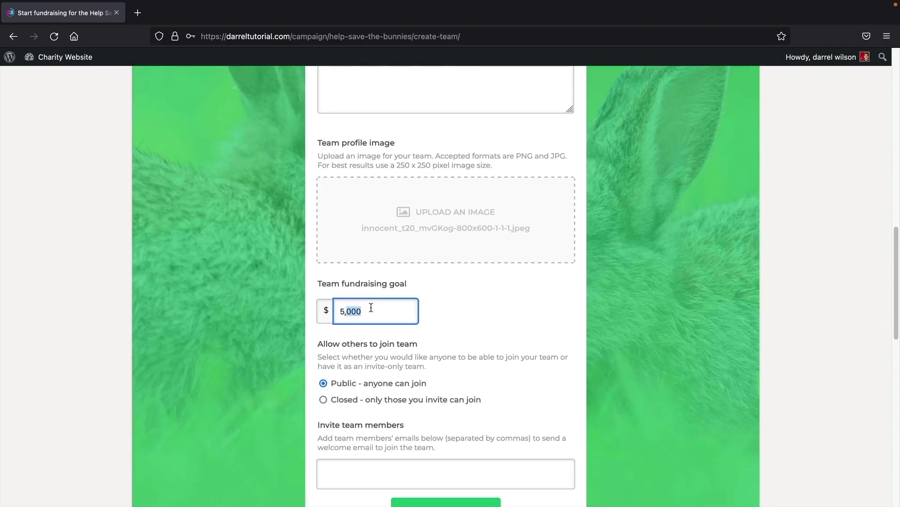
{"action": "key", "text": "Right"}
{"action": "type", "text": "2"}
{"action": "scroll", "coordinate": [377, 308], "scroll_direction": "down", "scroll_amount": 3}
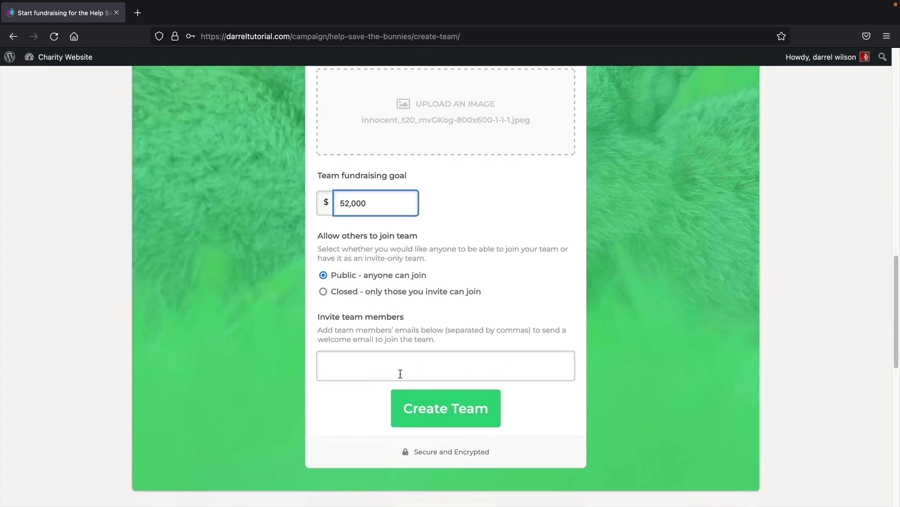
{"action": "left_click", "coordinate": [436, 408]}
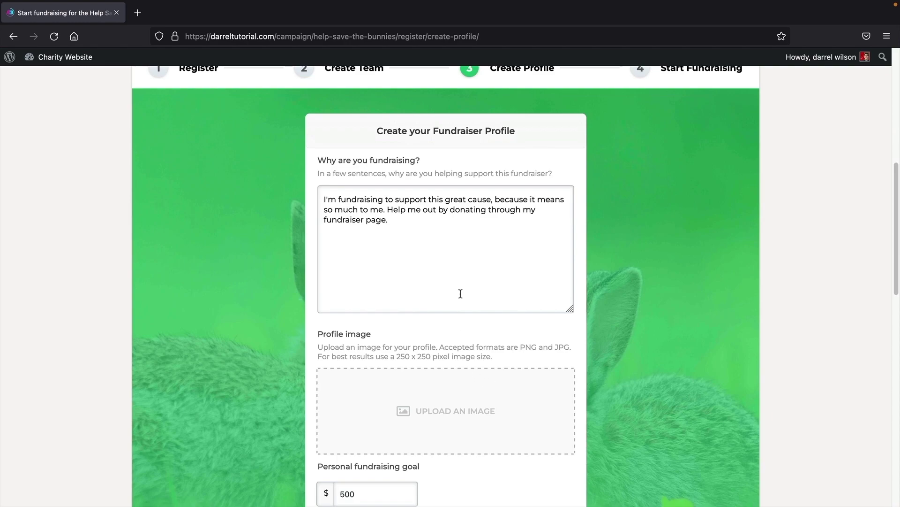
Upload the portrait photo as the captain's fundraiser image and create the $500-goal profile
{"action": "scroll", "coordinate": [449, 291], "scroll_direction": "down", "scroll_amount": 2}
{"action": "left_click", "coordinate": [441, 358]}
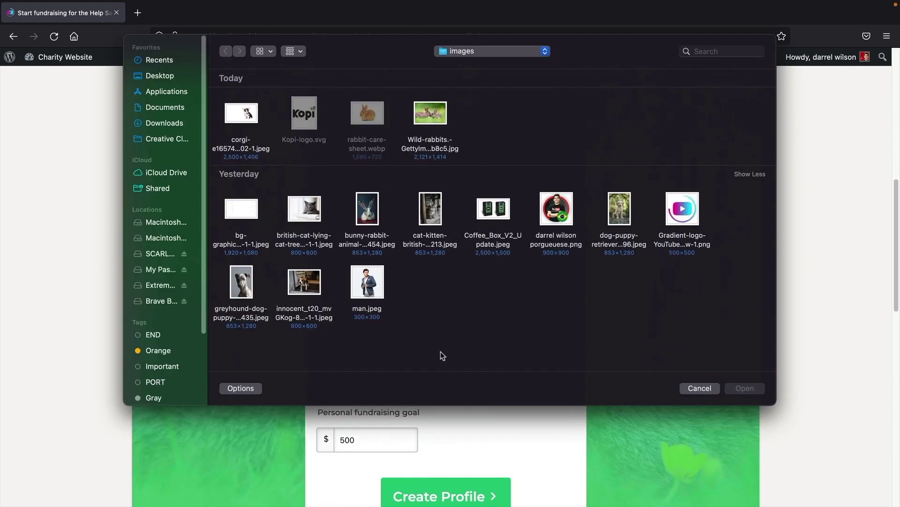
{"action": "double_click", "coordinate": [556, 211]}
{"action": "scroll", "coordinate": [449, 423], "scroll_direction": "down", "scroll_amount": 4}
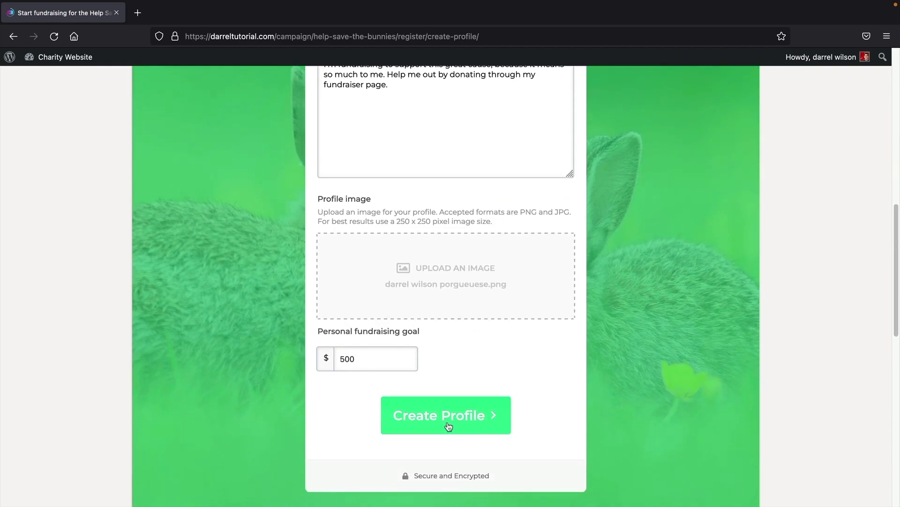
{"action": "left_click", "coordinate": [449, 425]}
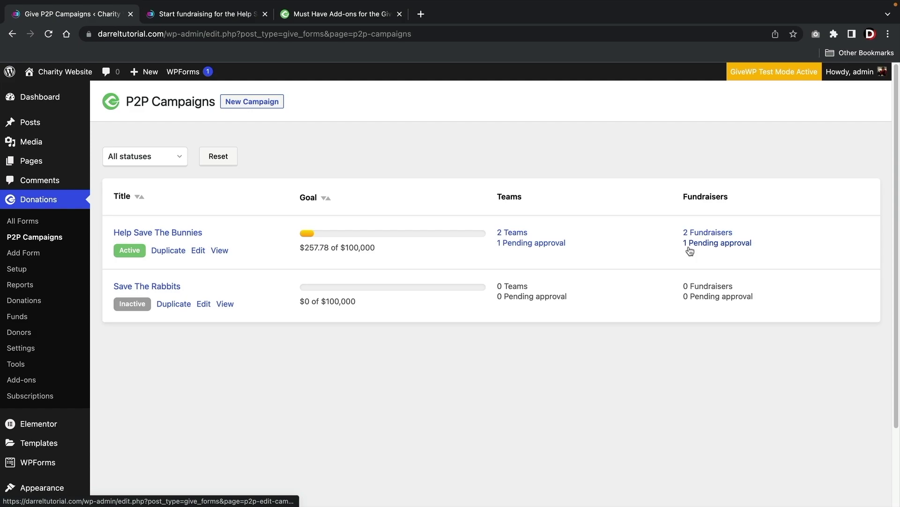
Approve Team Pattywack and its new fundraiser in the campaign's admin lists
{"action": "left_click", "coordinate": [541, 249]}
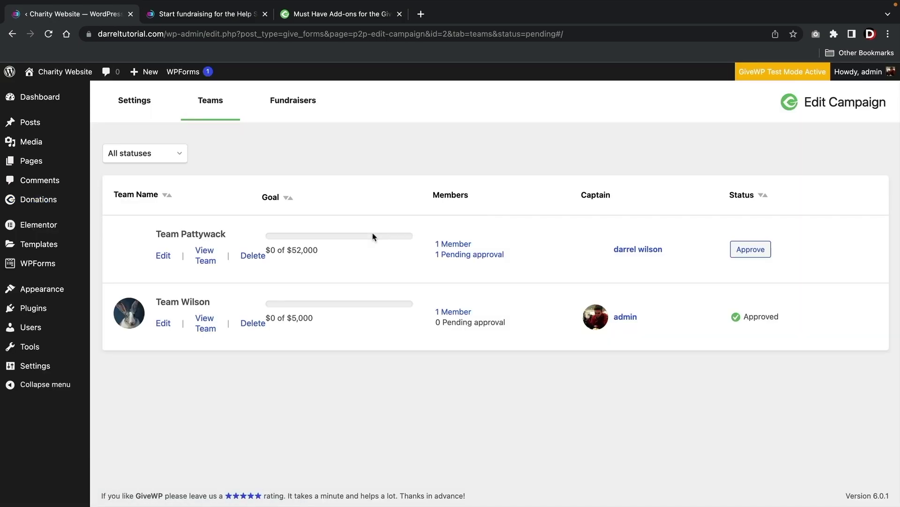
{"action": "left_click", "coordinate": [740, 253]}
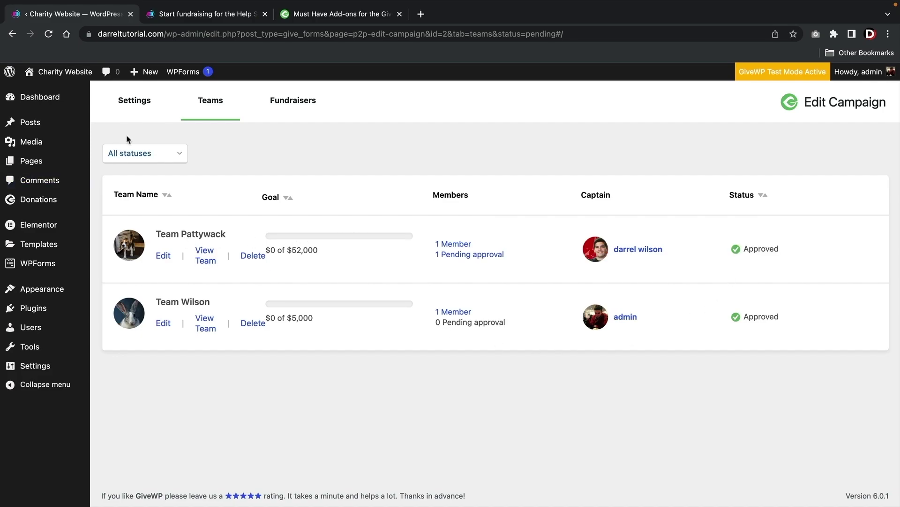
{"action": "left_click", "coordinate": [279, 103]}
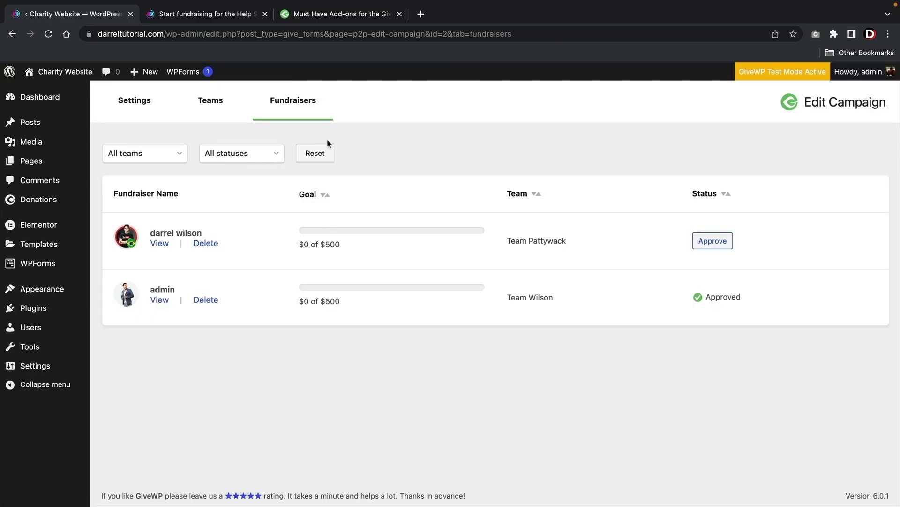
{"action": "left_click", "coordinate": [705, 242]}
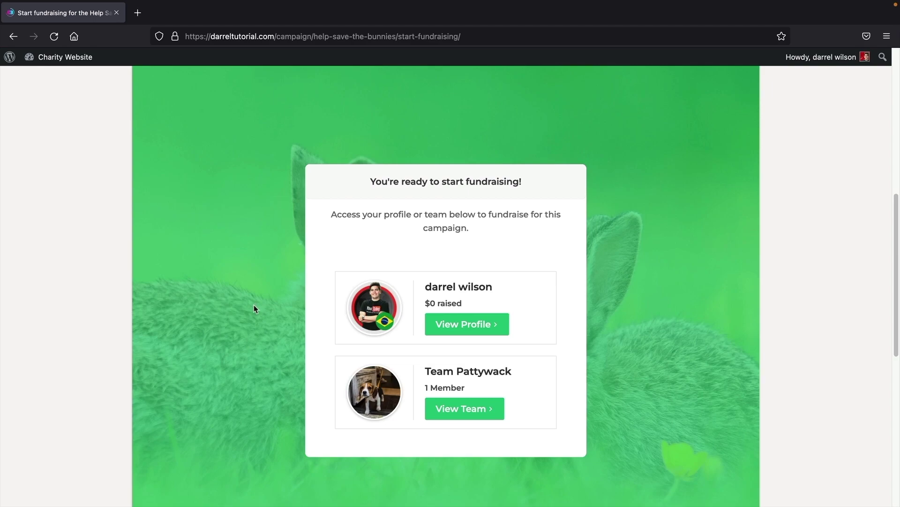
Go to the captain's public fundraiser profile and bring up its Donate Now form
{"action": "left_click", "coordinate": [479, 326]}
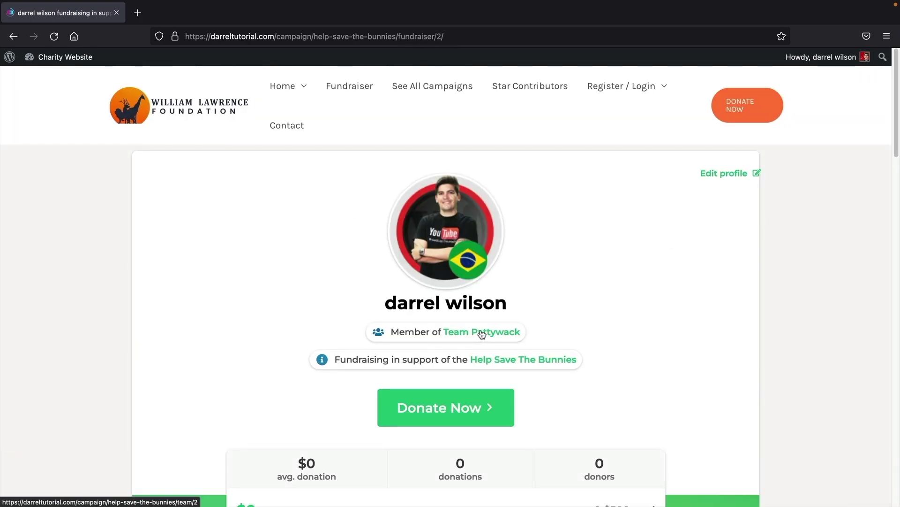
{"action": "scroll", "coordinate": [482, 335], "scroll_direction": "down", "scroll_amount": 1}
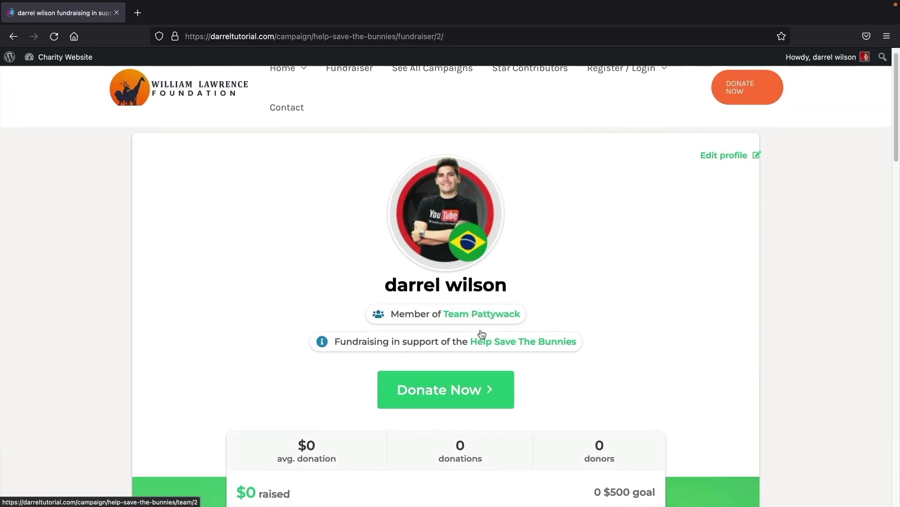
{"action": "left_click", "coordinate": [472, 394]}
{"action": "scroll", "coordinate": [474, 395], "scroll_direction": "down", "scroll_amount": 3}
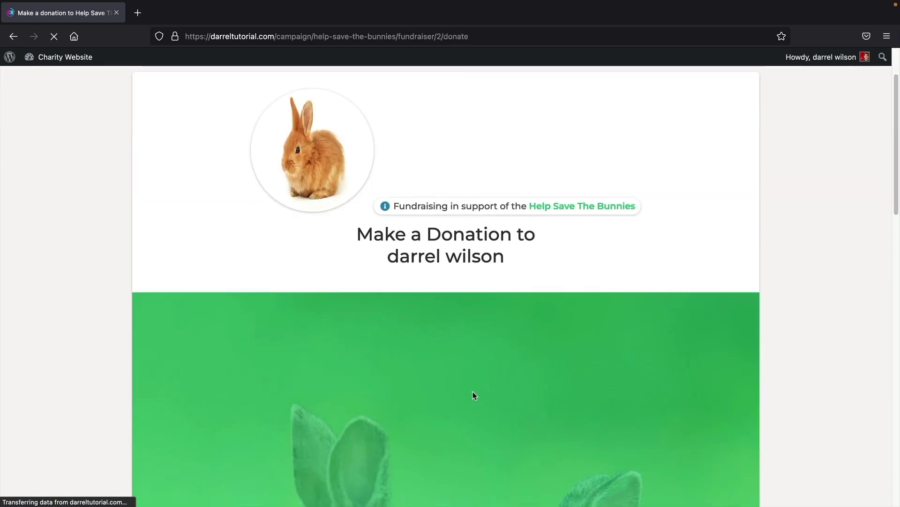
Choose a $250 donation, cover the $7.78 transaction fees, and continue to donor details
{"action": "scroll", "coordinate": [474, 396], "scroll_direction": "down", "scroll_amount": 4}
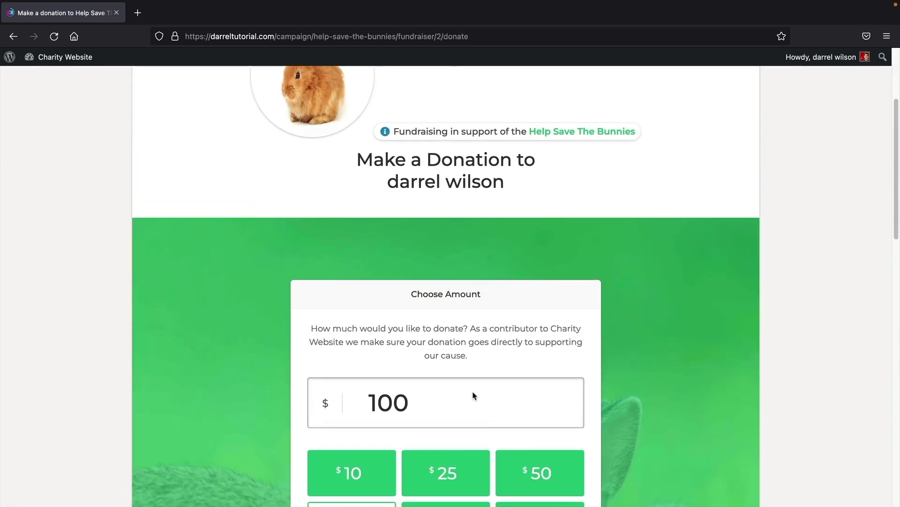
{"action": "left_click", "coordinate": [446, 425]}
{"action": "scroll", "coordinate": [422, 399], "scroll_direction": "down", "scroll_amount": 3}
{"action": "left_click", "coordinate": [397, 369]}
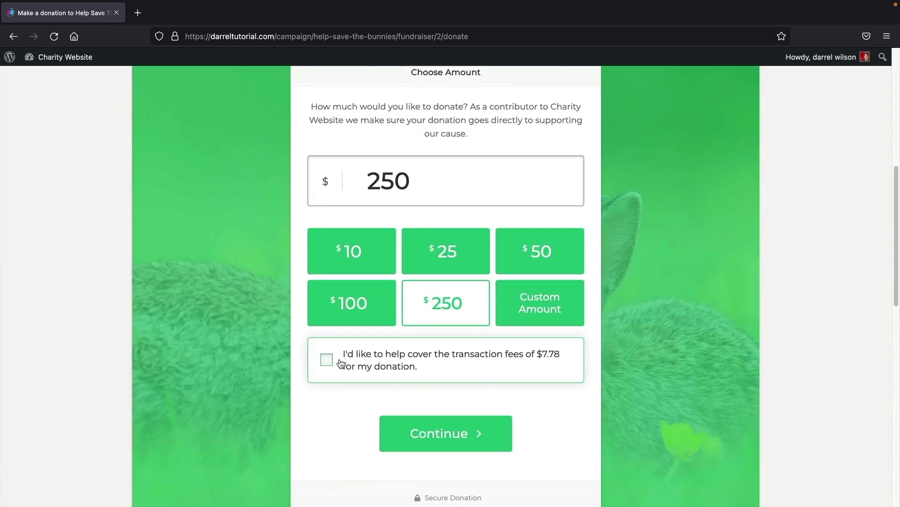
{"action": "left_click", "coordinate": [435, 432]}
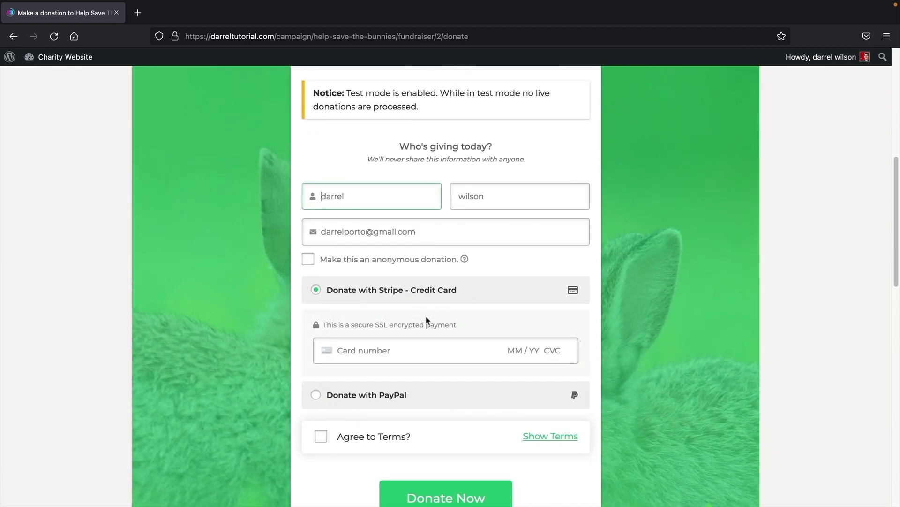
Enter the Stripe test card with expiry 04/23 and CVC 123
{"action": "left_click", "coordinate": [425, 349]}
{"action": "type", "text": "4242 4242 4242 4242 04 / 22"}
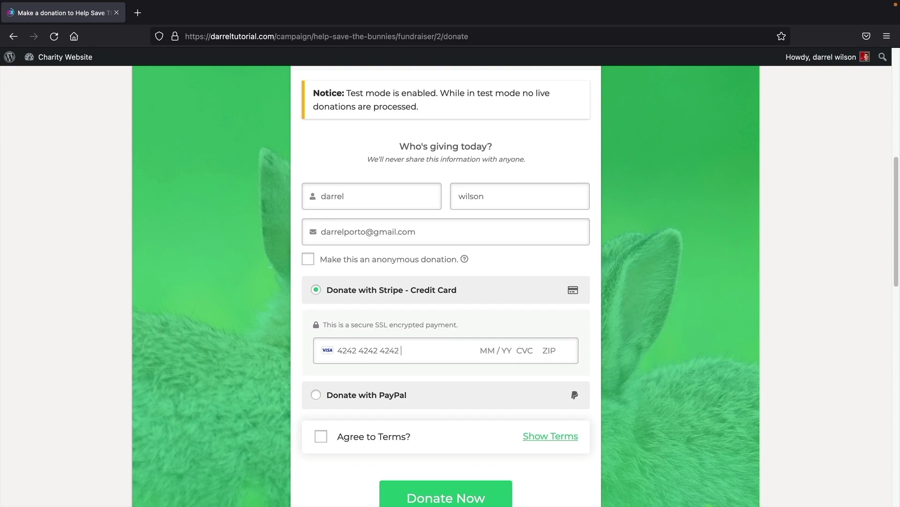
{"action": "double_click", "coordinate": [505, 348]}
{"action": "type", "text": "88"}
{"action": "key", "text": "BackSpace"}
{"action": "type", "text": "23 123"}
Agree to the donation terms and submit the test donation
{"action": "scroll", "coordinate": [422, 399], "scroll_direction": "down", "scroll_amount": 1}
{"action": "left_click", "coordinate": [399, 418]}
{"action": "scroll", "coordinate": [474, 463], "scroll_direction": "down", "scroll_amount": 1}
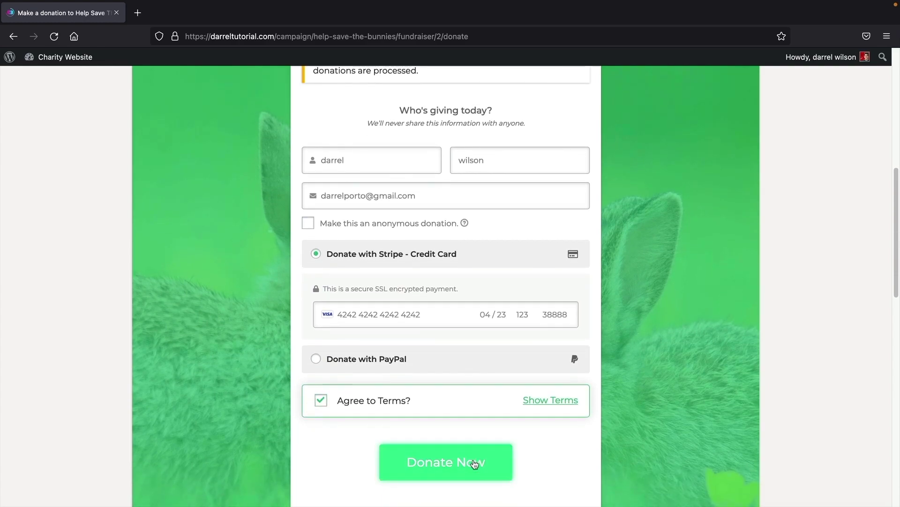
{"action": "left_click", "coordinate": [475, 463]}
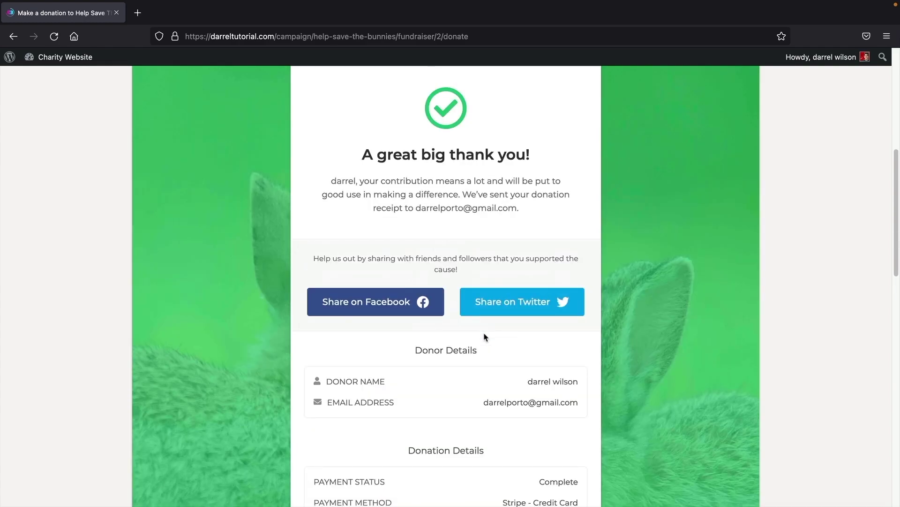
{"action": "scroll", "coordinate": [485, 337], "scroll_direction": "up", "scroll_amount": 7}
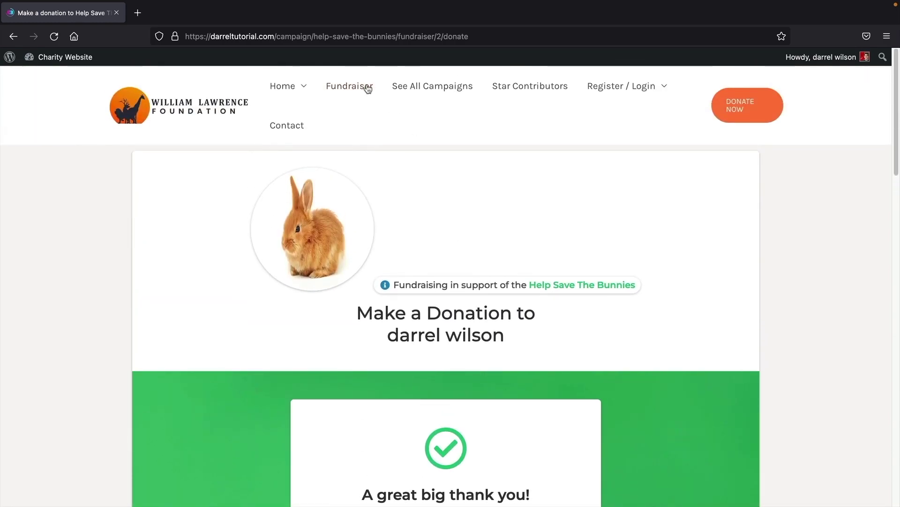
Go to the Help Save The Bunnies campaign and open Team Pattywack's page from Top Teams
{"action": "left_click", "coordinate": [366, 90]}
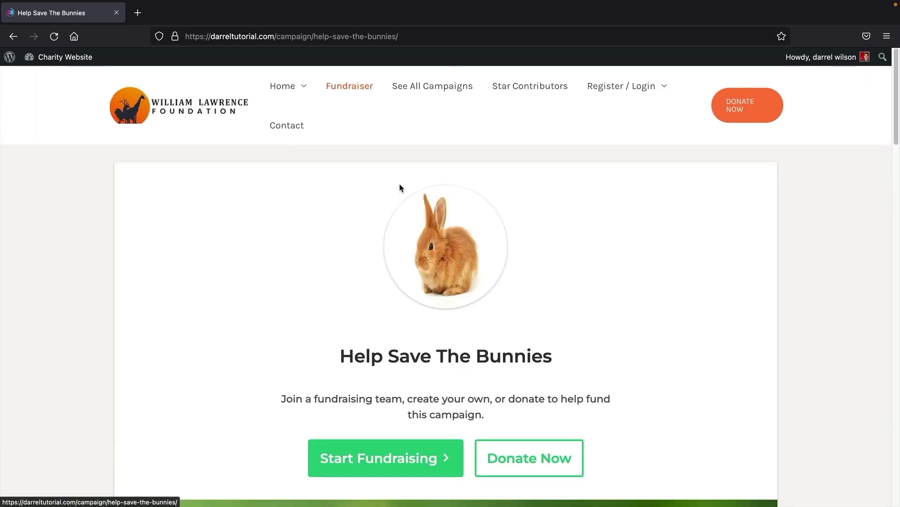
{"action": "scroll", "coordinate": [437, 292], "scroll_direction": "down", "scroll_amount": 2}
{"action": "scroll", "coordinate": [436, 292], "scroll_direction": "down", "scroll_amount": 15}
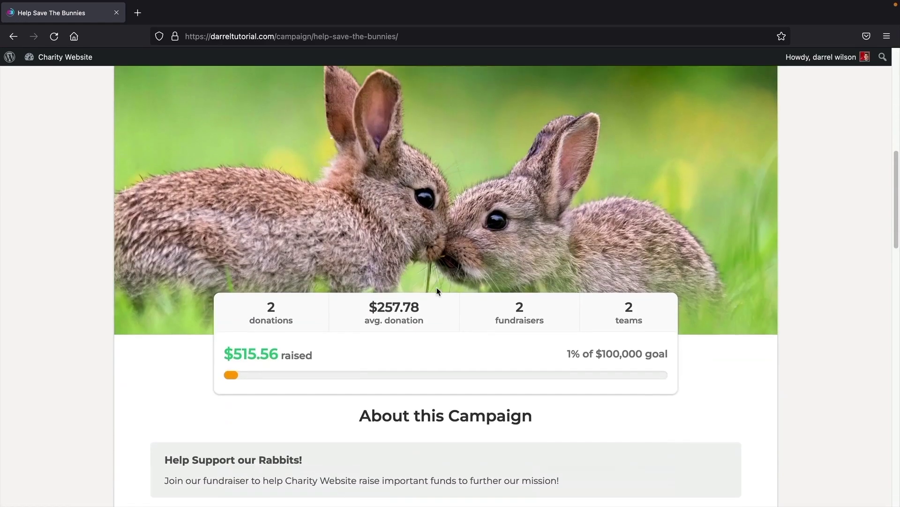
{"action": "scroll", "coordinate": [437, 290], "scroll_direction": "down", "scroll_amount": 5}
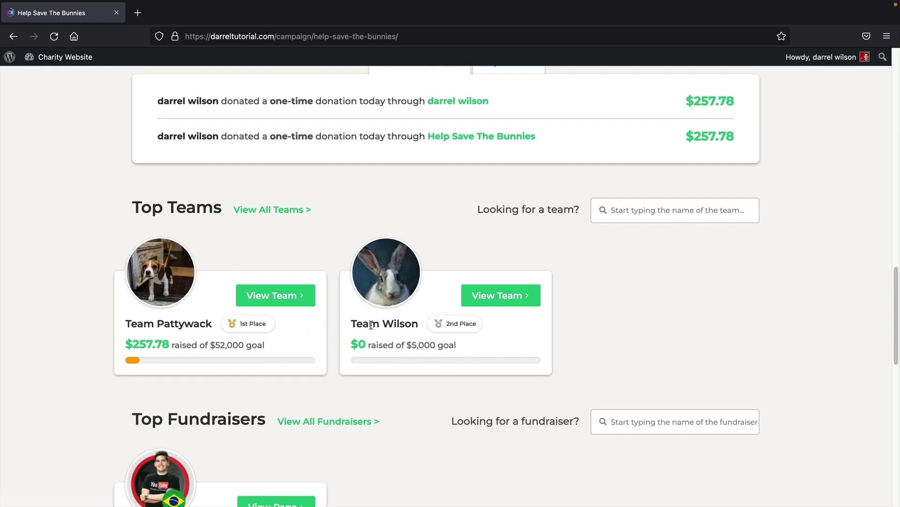
{"action": "left_click_drag", "start_coordinate": [371, 324], "coordinate": [406, 325]}
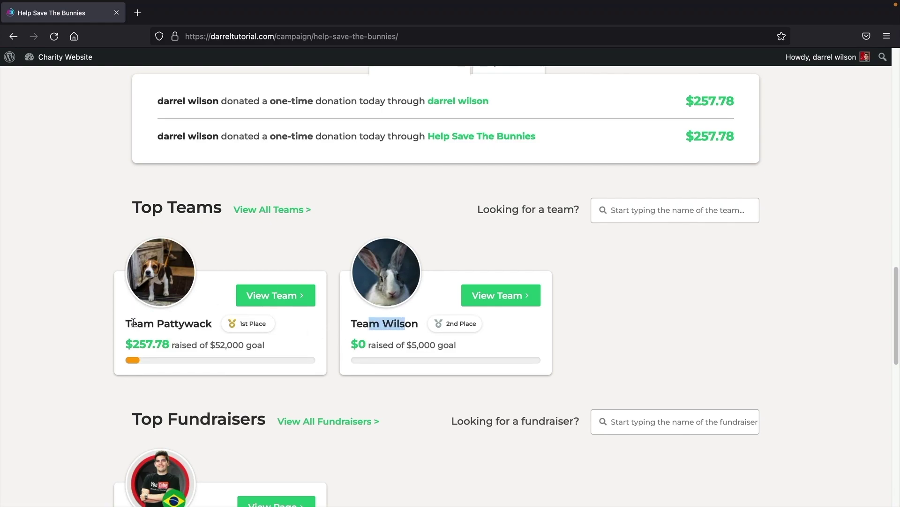
{"action": "left_click", "coordinate": [264, 304]}
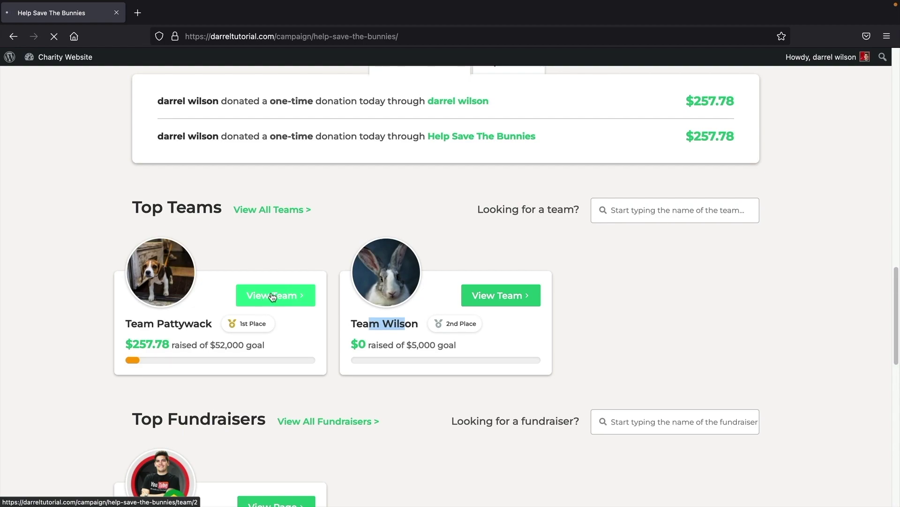
Review Team Pattywack's $257.78 raised and its Top Donors list
{"action": "scroll", "coordinate": [272, 296], "scroll_direction": "down", "scroll_amount": 3}
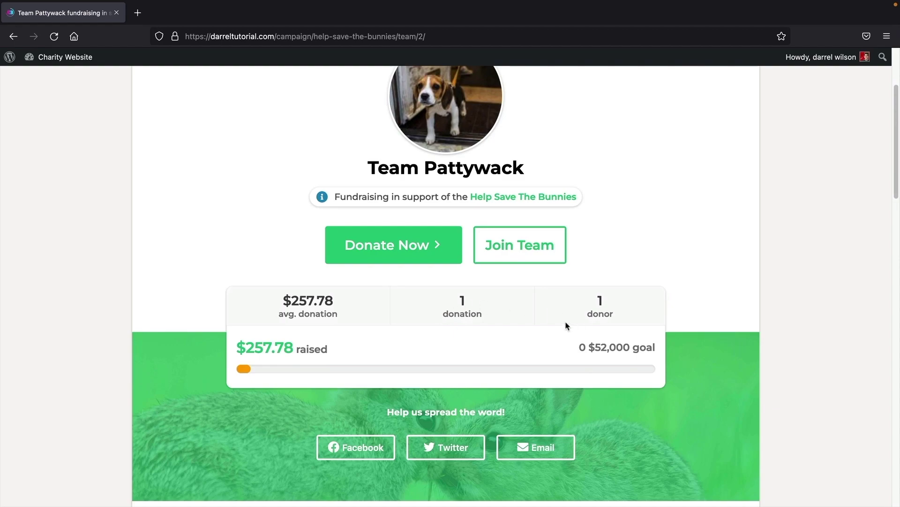
{"action": "scroll", "coordinate": [516, 314], "scroll_direction": "down", "scroll_amount": 5}
{"action": "scroll", "coordinate": [512, 314], "scroll_direction": "down", "scroll_amount": 7}
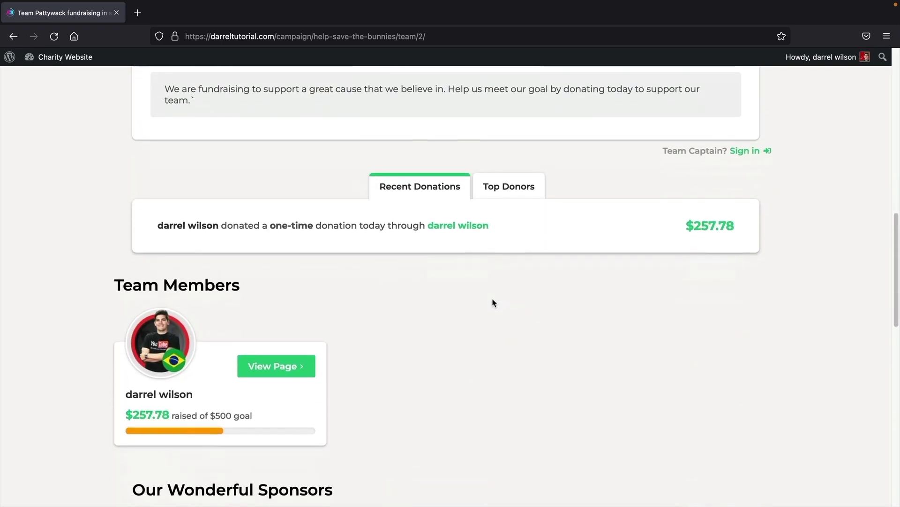
{"action": "scroll", "coordinate": [367, 273], "scroll_direction": "up", "scroll_amount": 1}
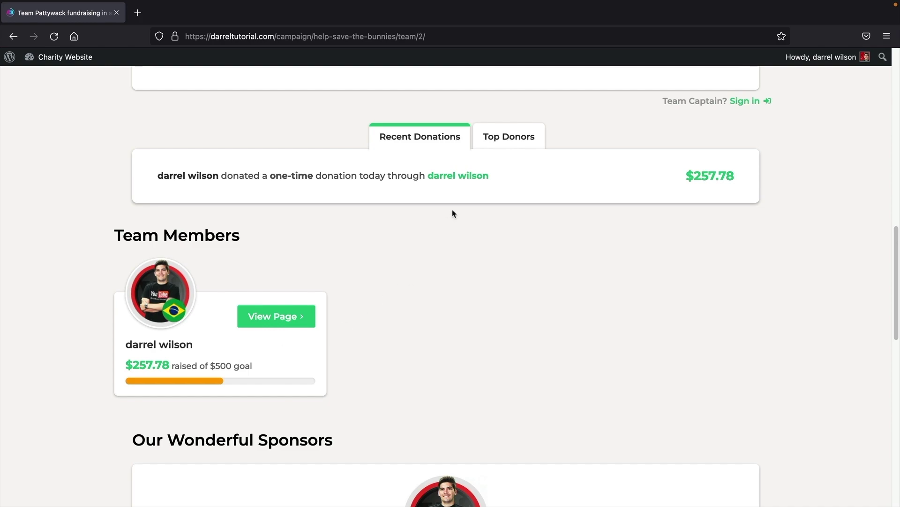
{"action": "left_click", "coordinate": [493, 145]}
{"action": "scroll", "coordinate": [324, 280], "scroll_direction": "up", "scroll_amount": 12}
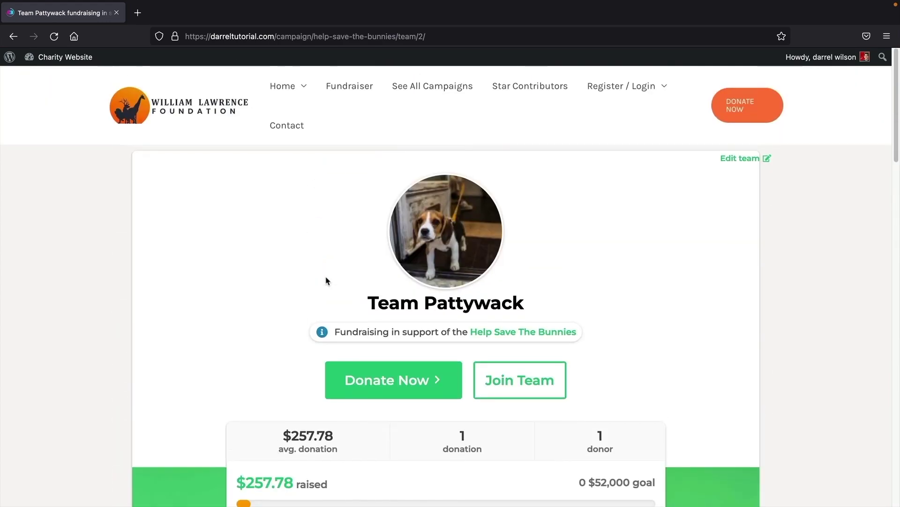
Open Donors Dash from Register / Login and check the $257.78 Complete donation in Recent Donations
{"action": "mouse_move", "coordinate": [596, 88]}
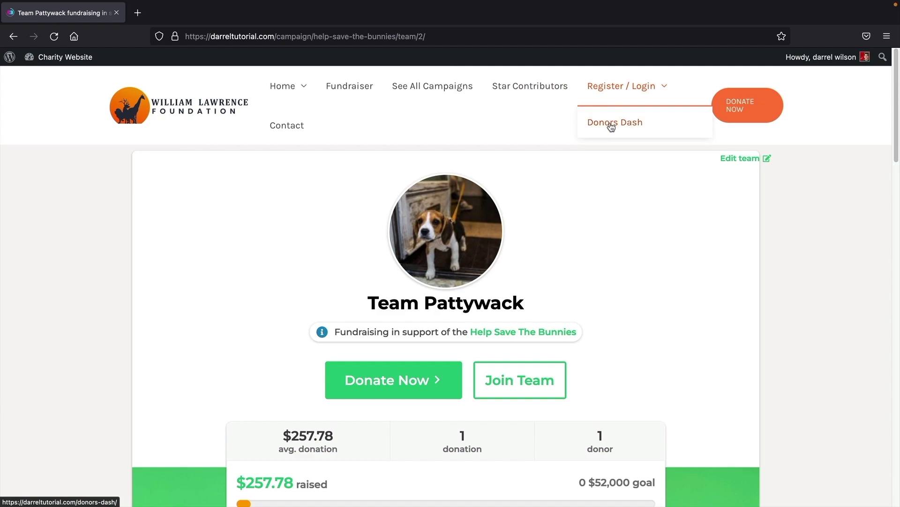
{"action": "left_click", "coordinate": [611, 125]}
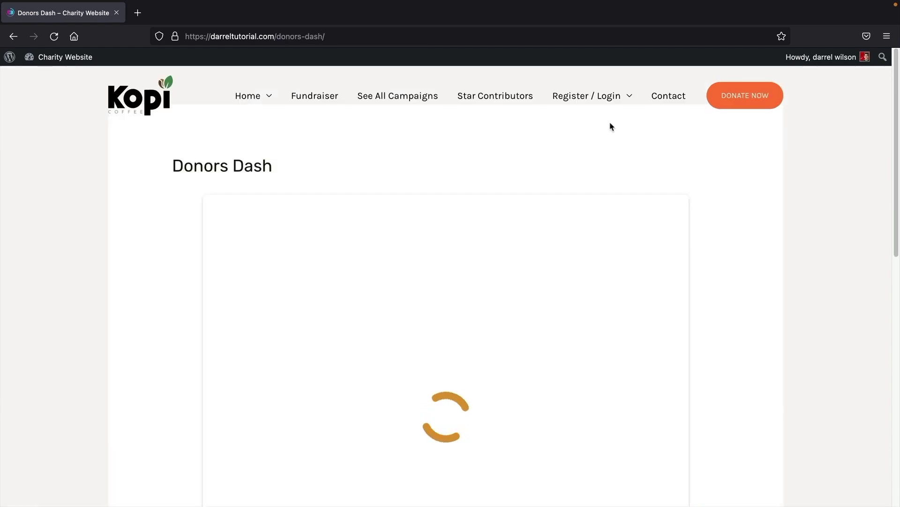
{"action": "left_click_drag", "start_coordinate": [291, 182], "coordinate": [170, 169]}
{"action": "left_click", "coordinate": [141, 193]}
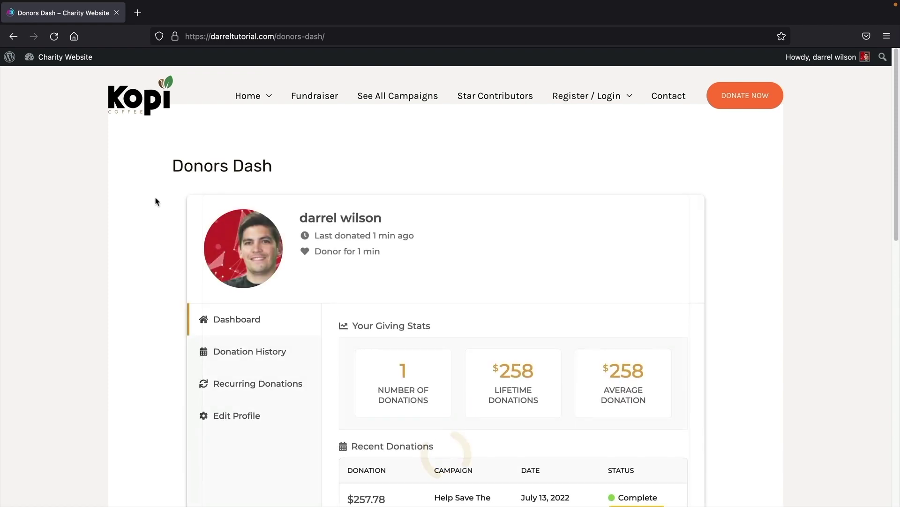
{"action": "scroll", "coordinate": [158, 220], "scroll_direction": "down", "scroll_amount": 2}
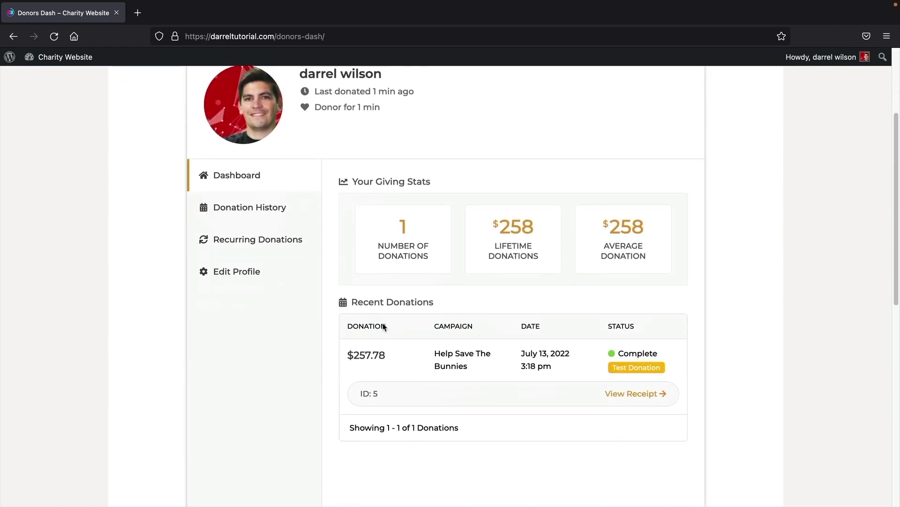
{"action": "scroll", "coordinate": [424, 332], "scroll_direction": "up", "scroll_amount": 3}
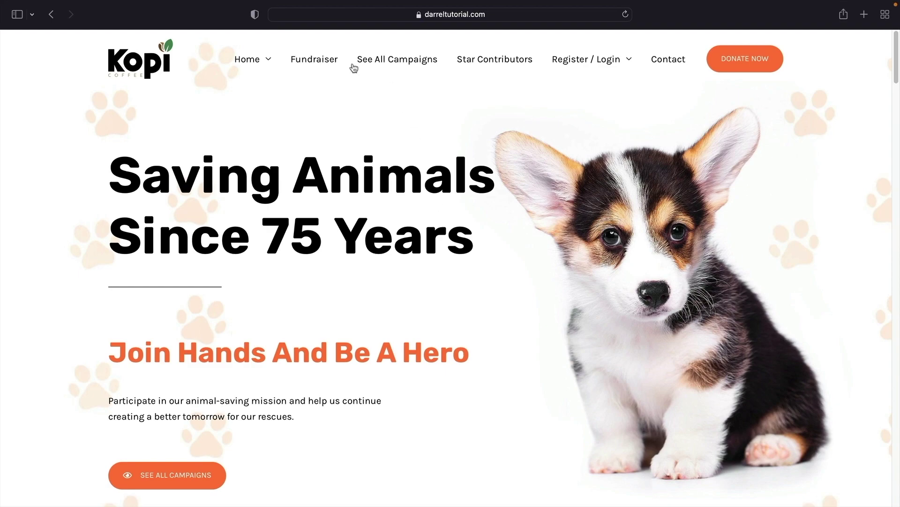
Open the Help Save The Bunnies campaign, then Team Pattywack's page from Top Teams
{"action": "left_click", "coordinate": [332, 63]}
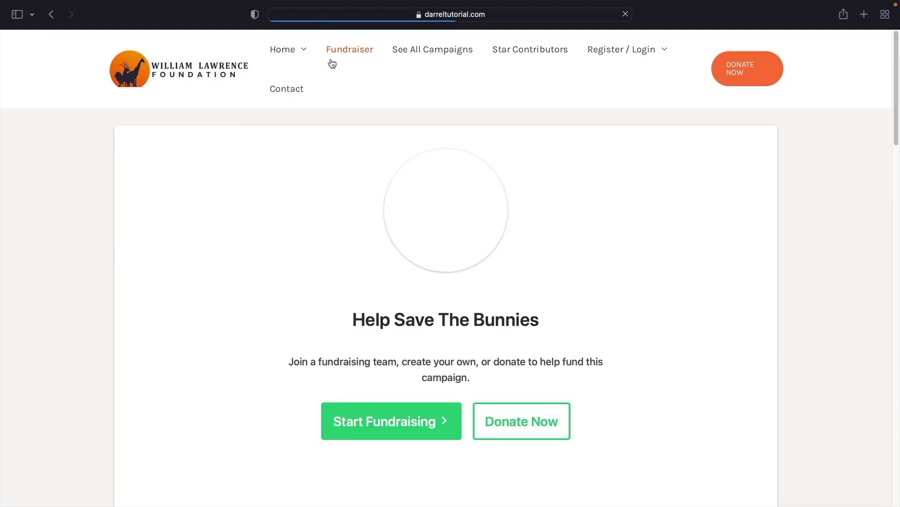
{"action": "scroll", "coordinate": [348, 169], "scroll_direction": "down", "scroll_amount": 15}
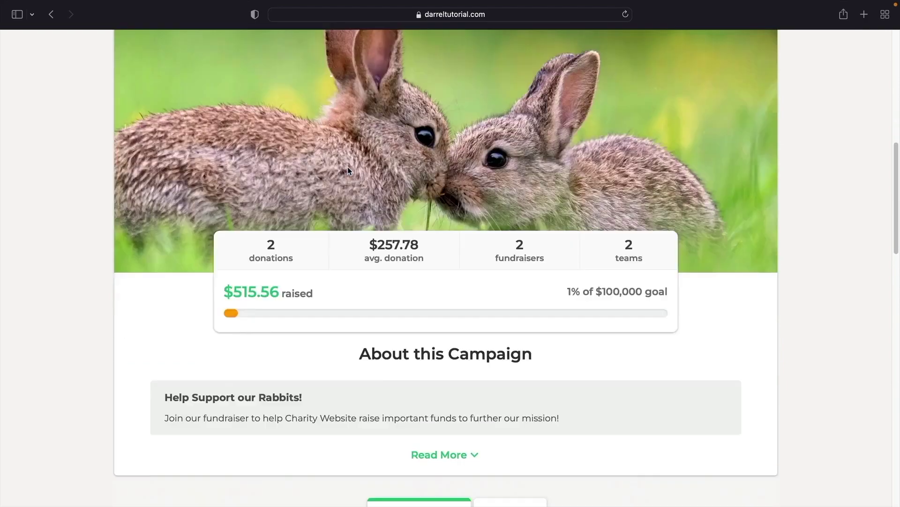
{"action": "scroll", "coordinate": [345, 171], "scroll_direction": "down", "scroll_amount": 1}
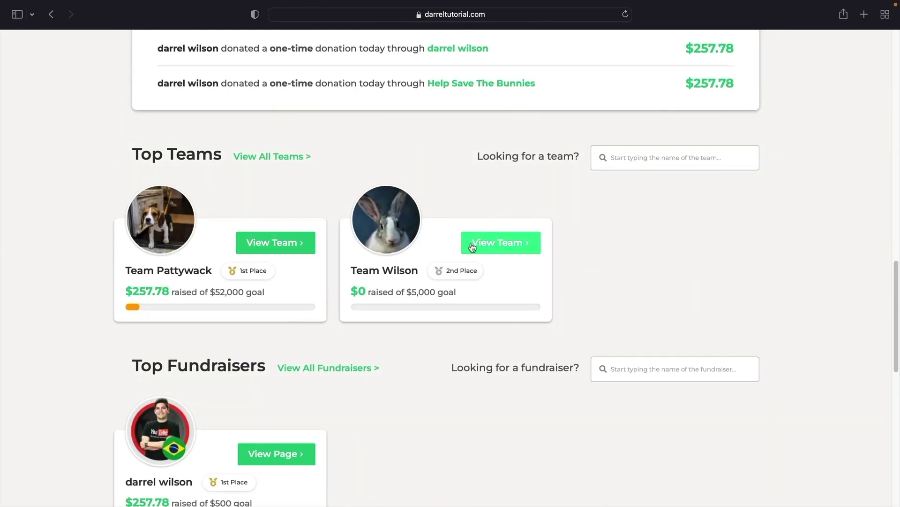
{"action": "left_click", "coordinate": [262, 247]}
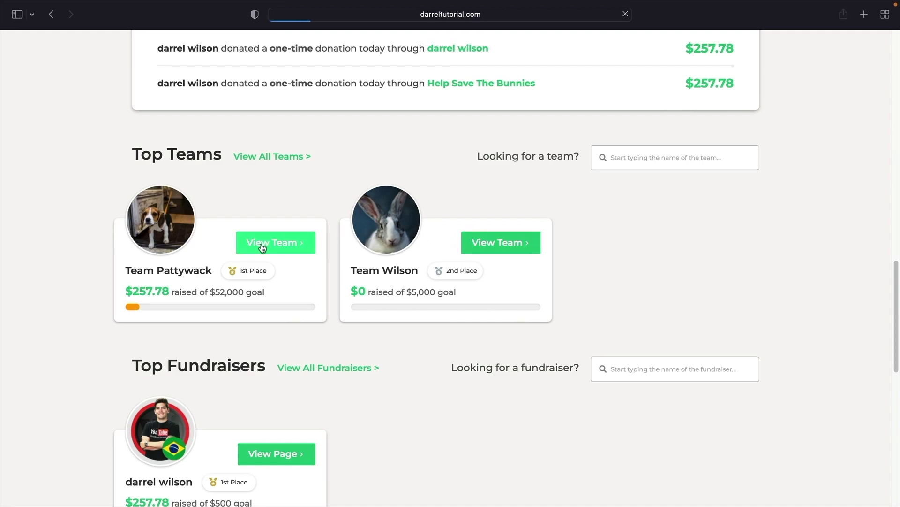